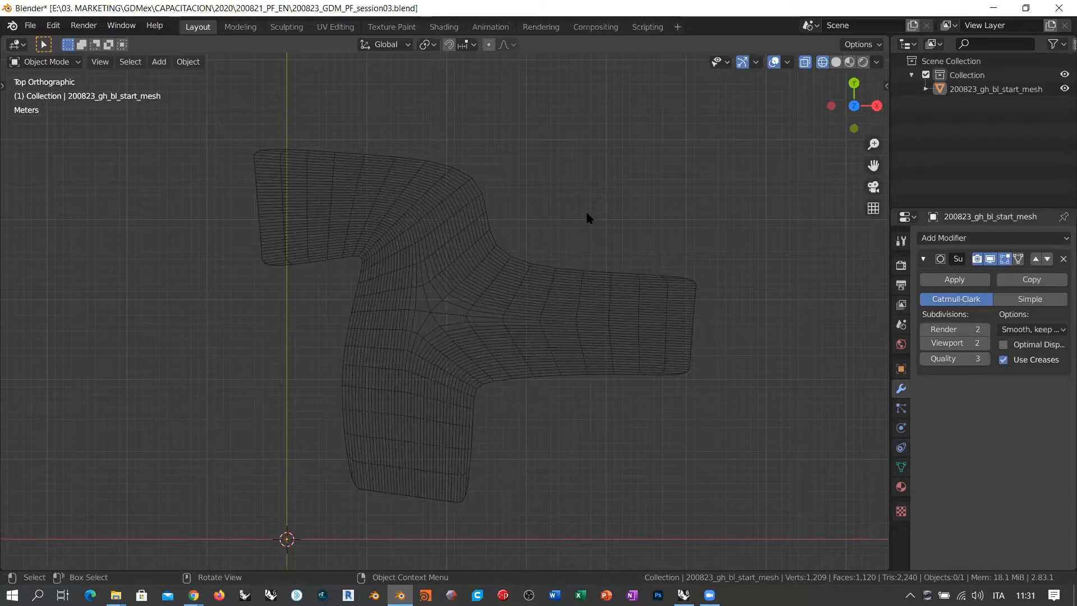
- Switch to Rhino to inspect the Grasshopper starting mesh in perspective, and return to the Blender scene
key(alt+Tab)
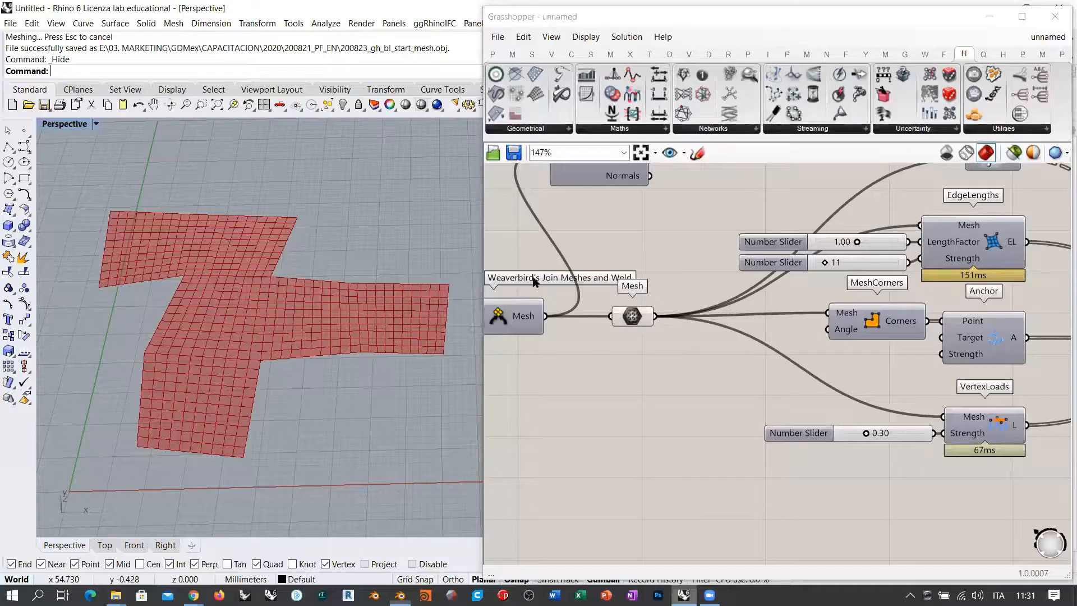
right_drag(310, 284, 240, 313)
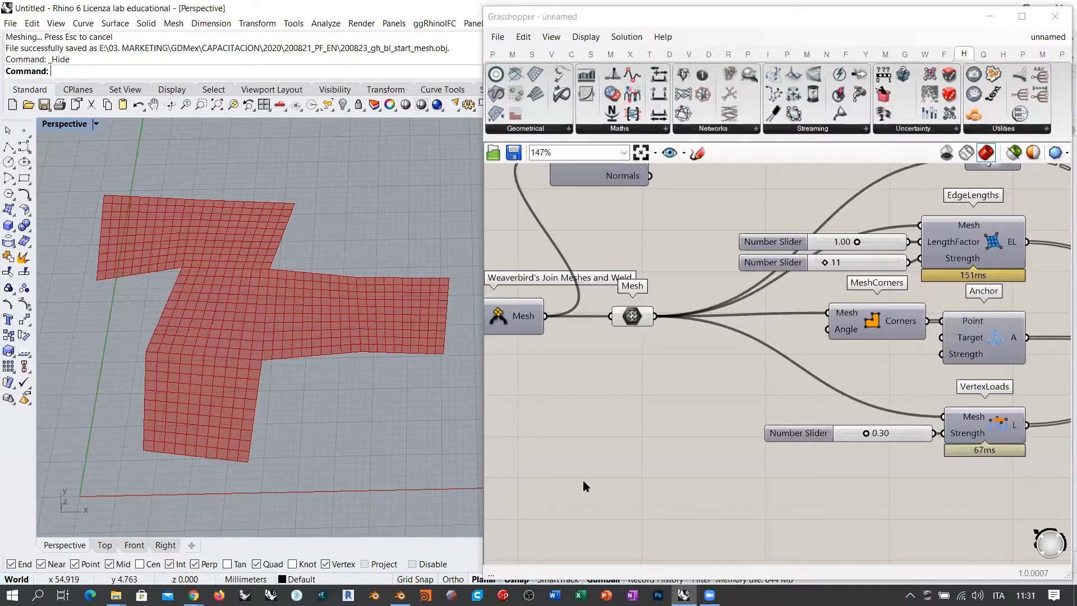
click(400, 595)
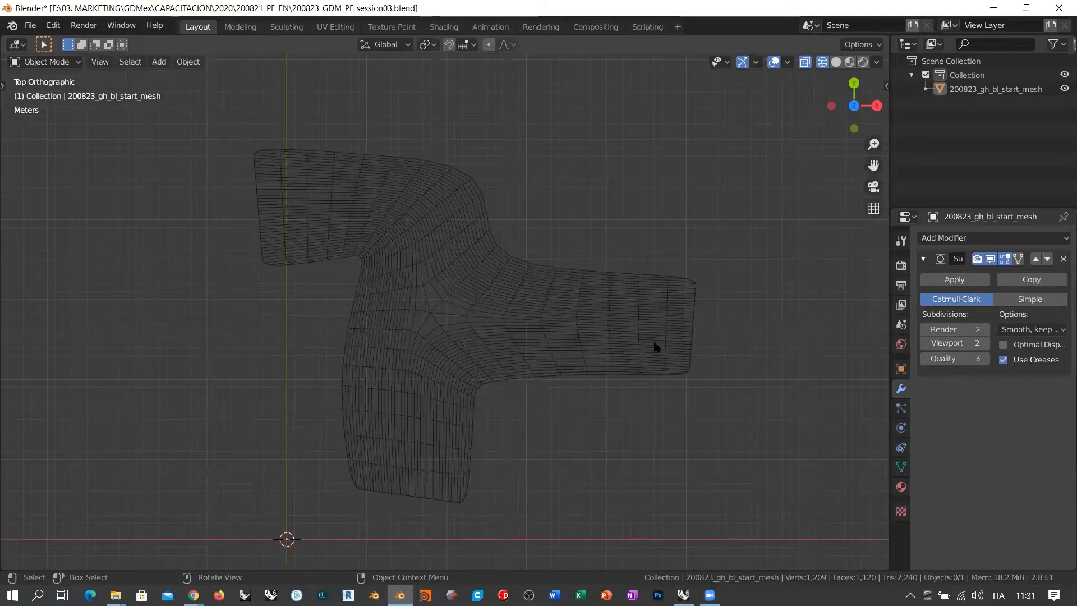
- Set the mesh's Subdivision modifier to viewport level 1 and change its subdivision type to Simple
scroll(664, 354, up, 1)
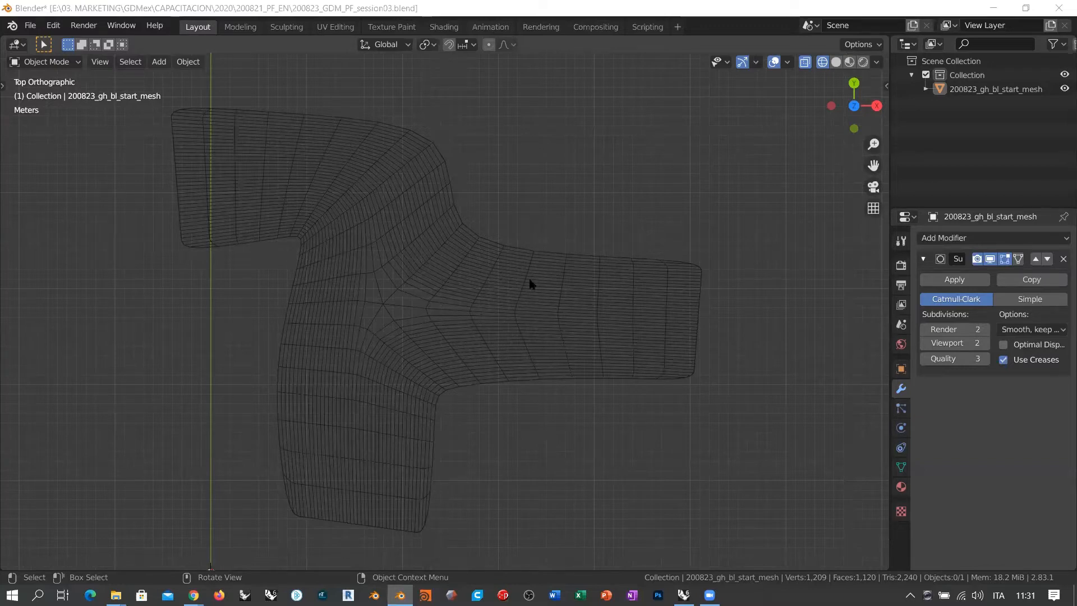
middle_drag(502, 314, 516, 293)
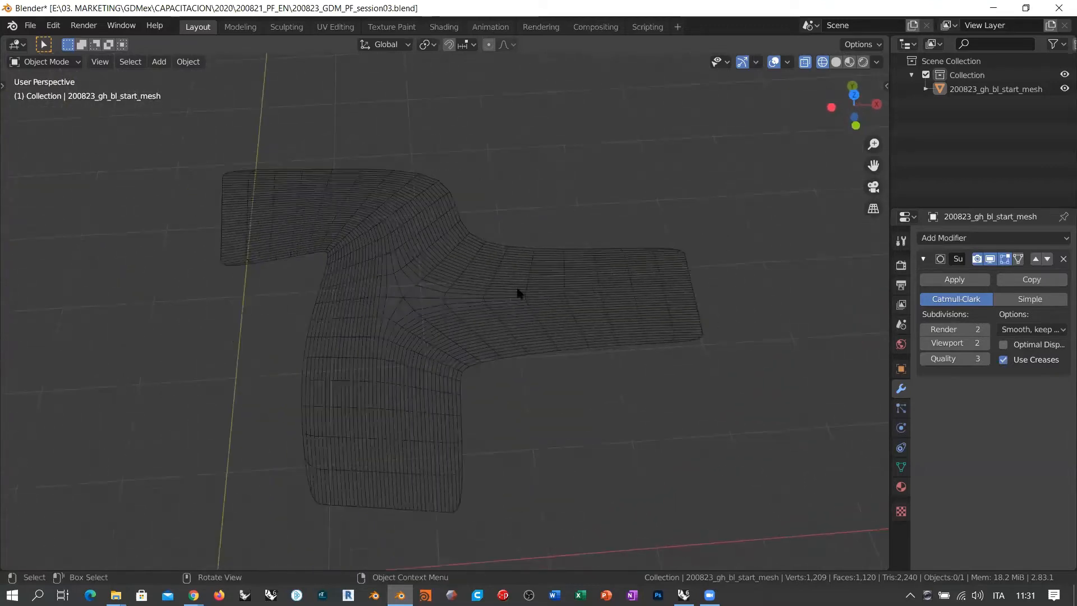
middle_drag(464, 337, 529, 329)
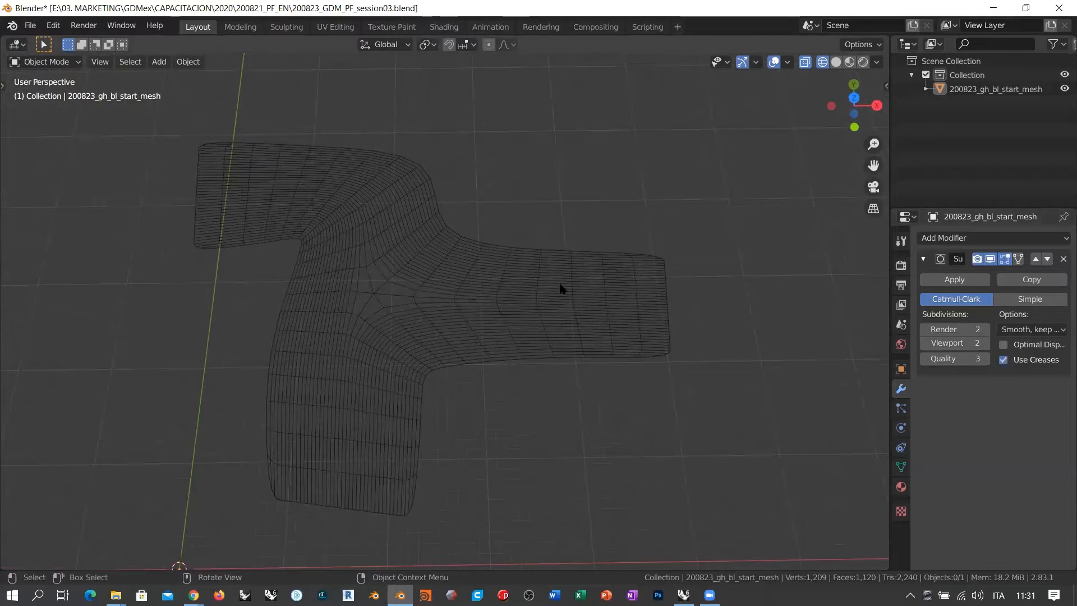
click(925, 343)
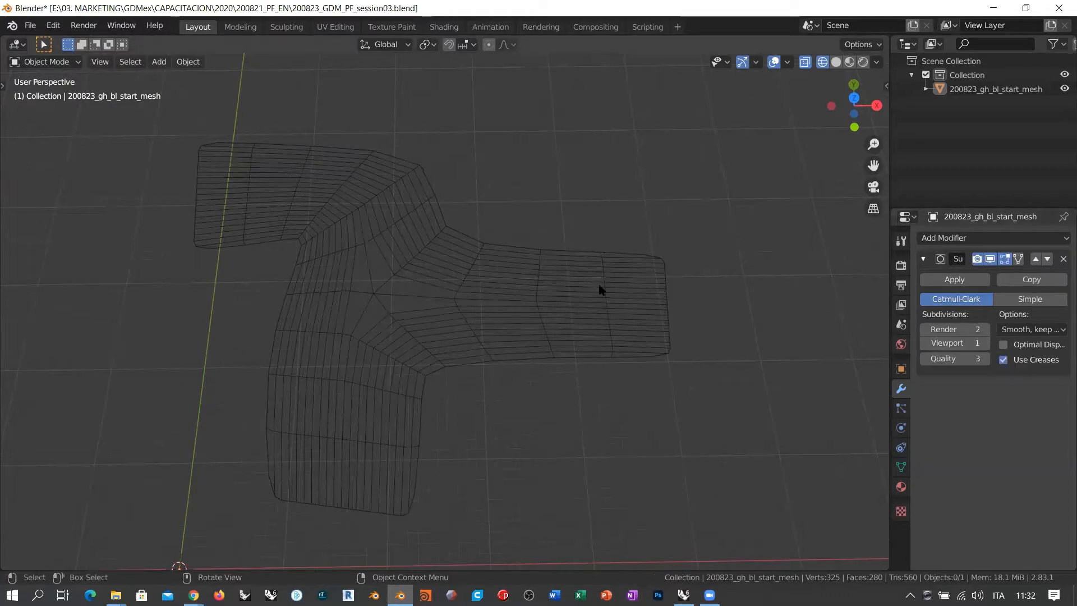
middle_drag(600, 290, 604, 298)
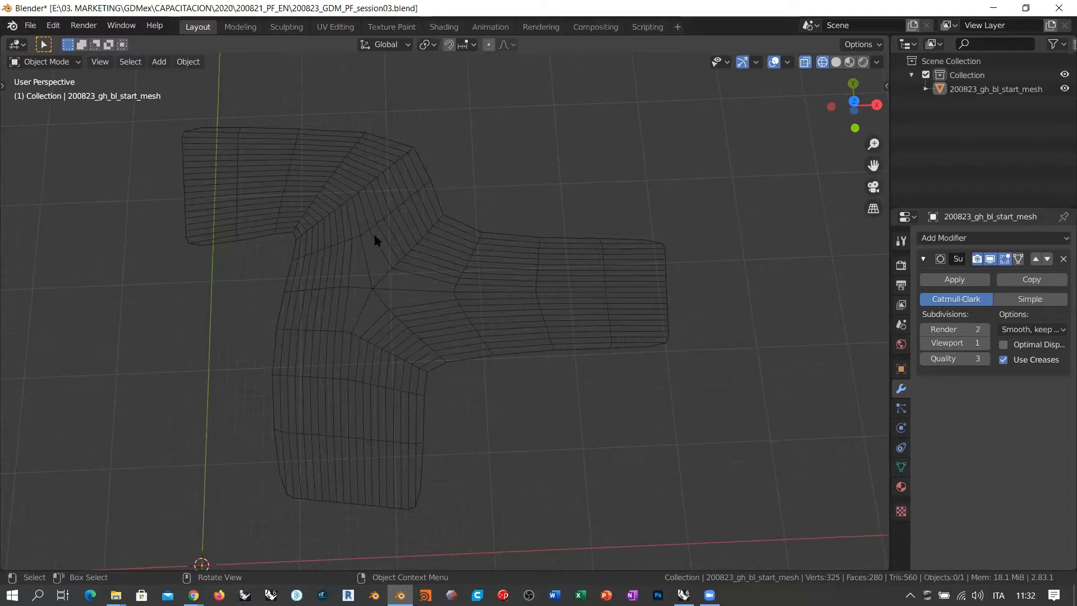
click(1038, 303)
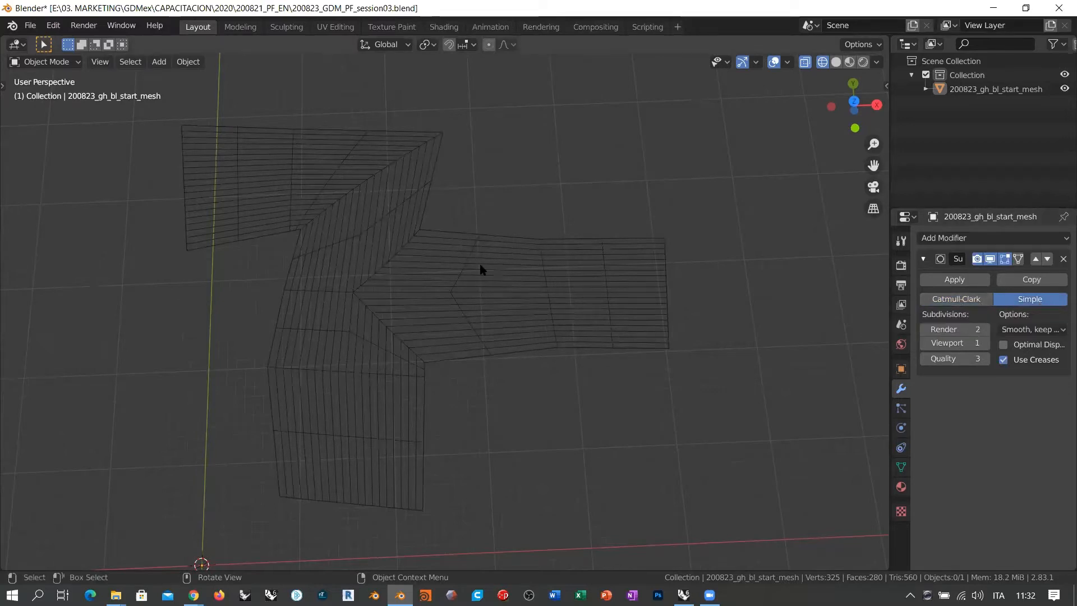
middle_drag(481, 270, 607, 290)
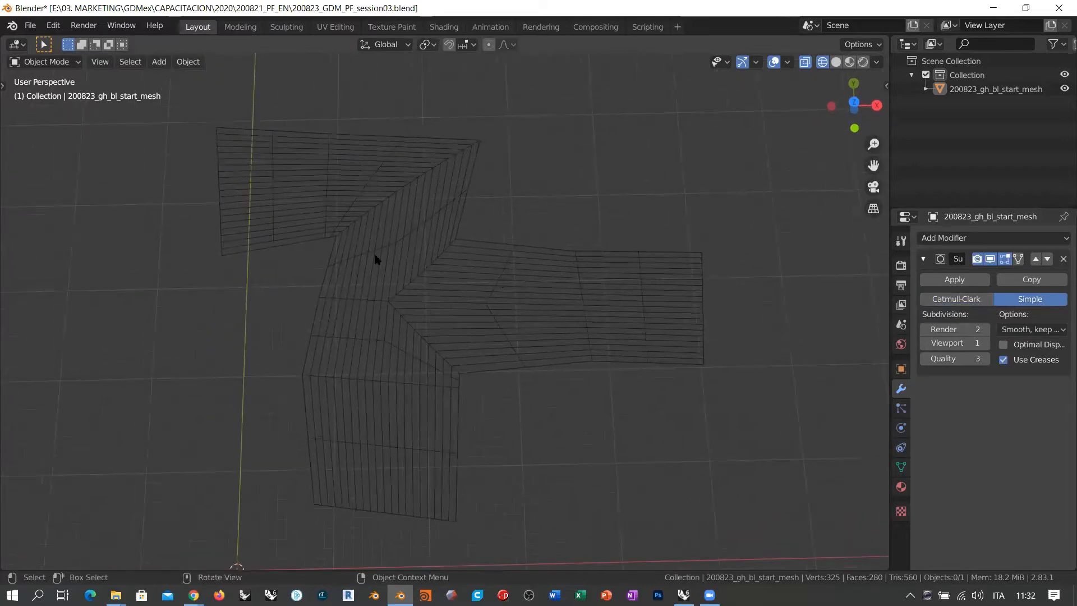
- Select the start mesh and enter Edit Mode with vertex selection active
click(337, 199)
key(Tab)
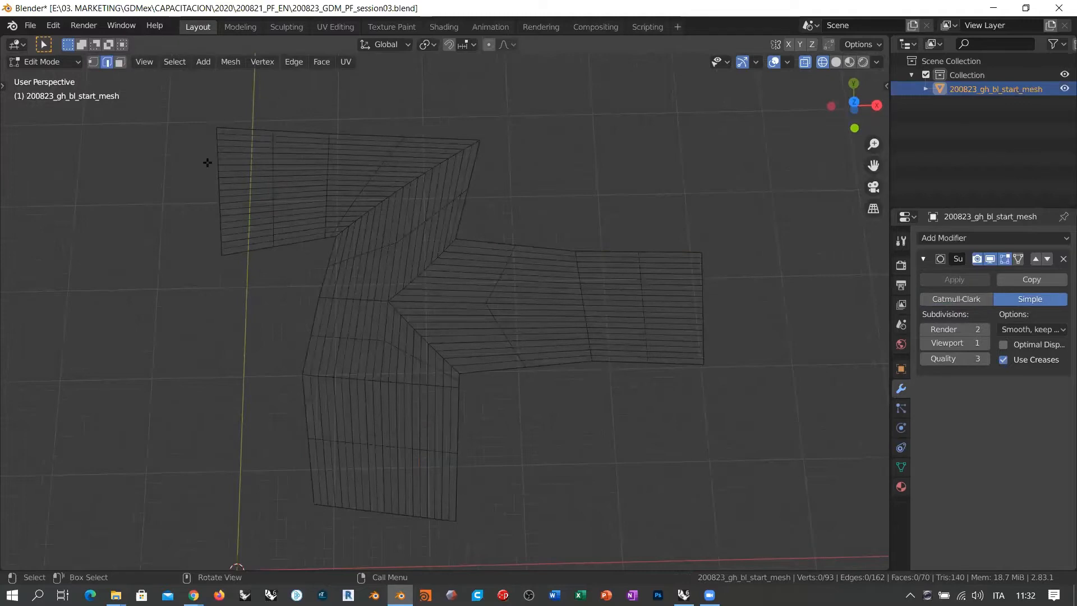
middle_drag(398, 236, 312, 181)
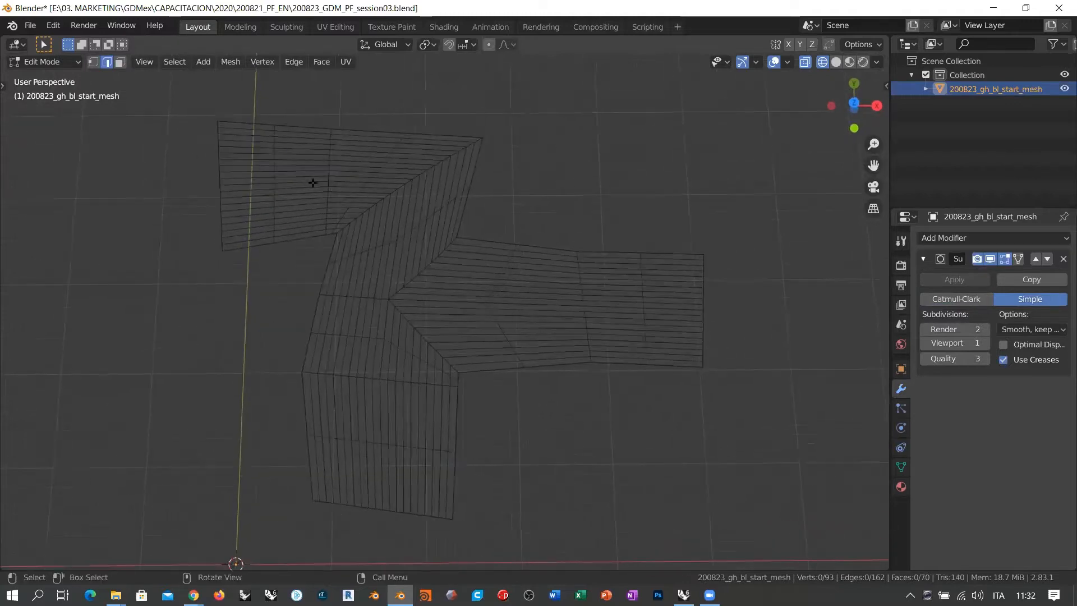
click(93, 62)
middle_drag(541, 277, 561, 247)
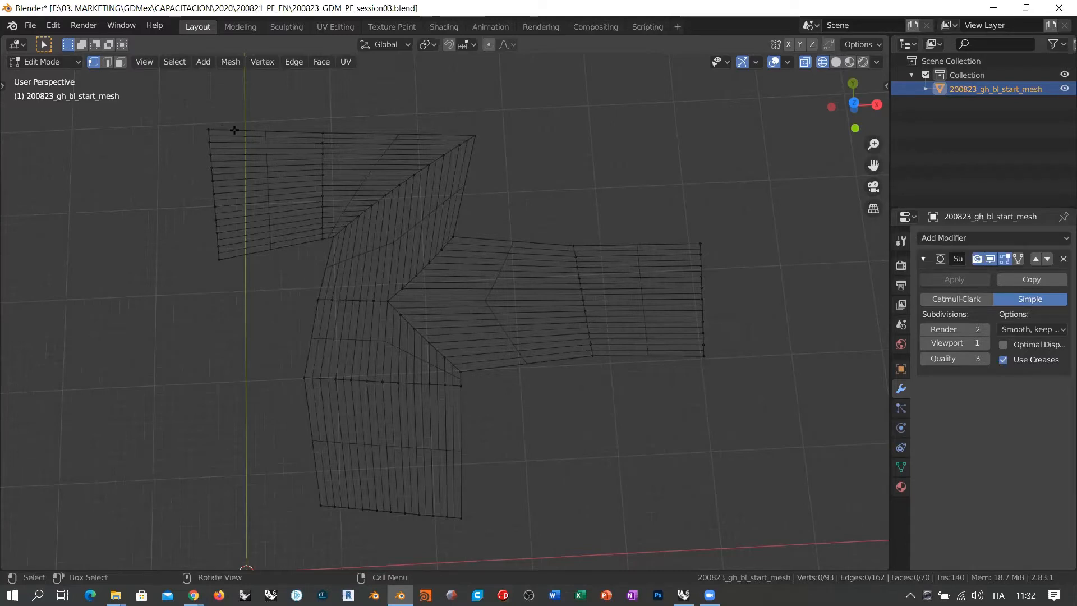
key(ctrl+r)
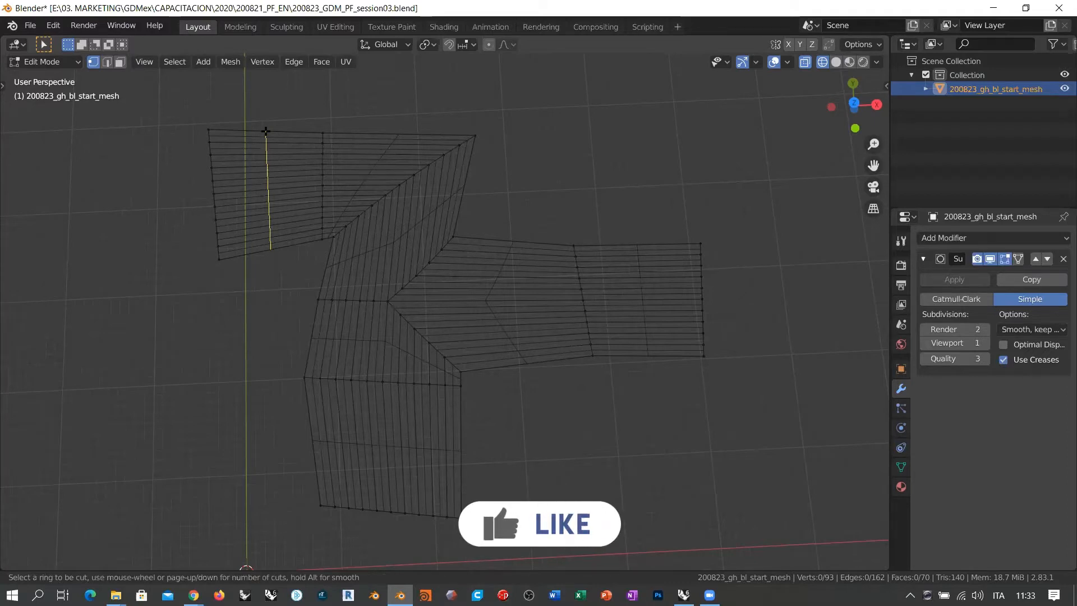
scroll(265, 131, up, 1)
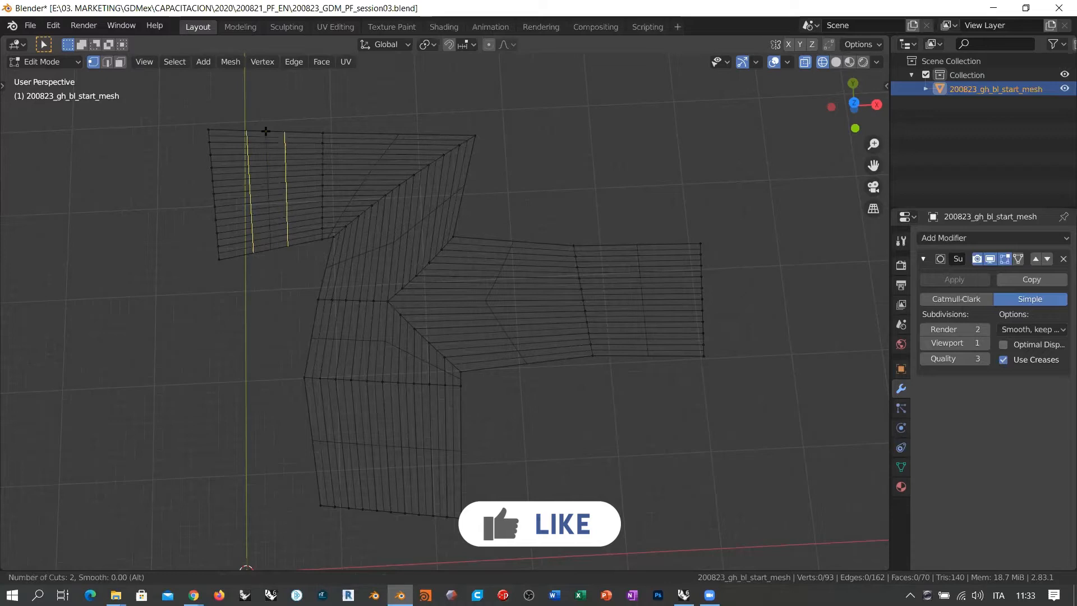
scroll(265, 130, up, 2)
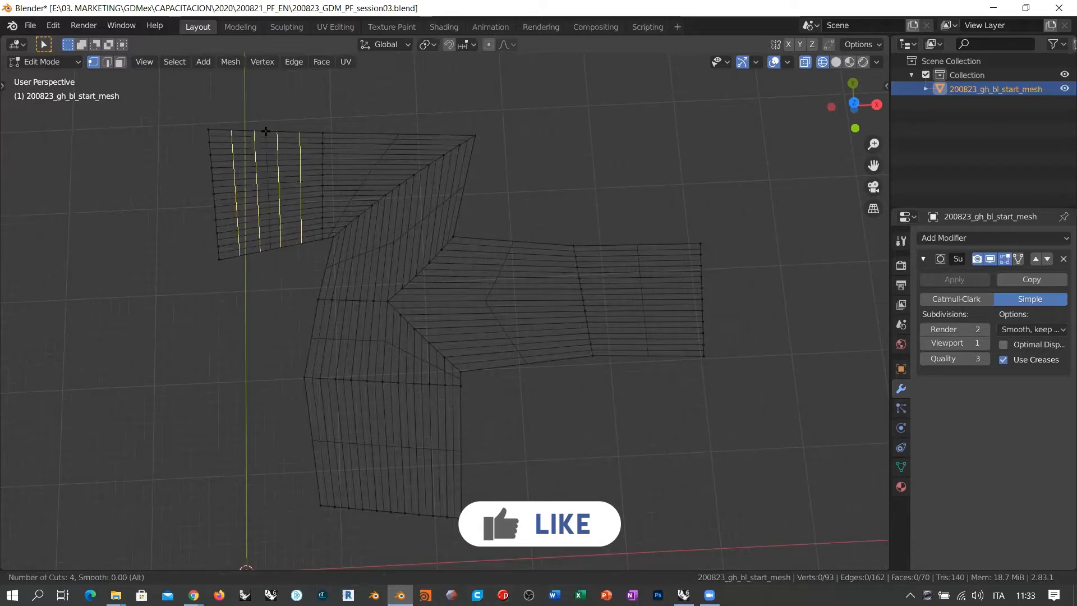
scroll(265, 131, up, 1)
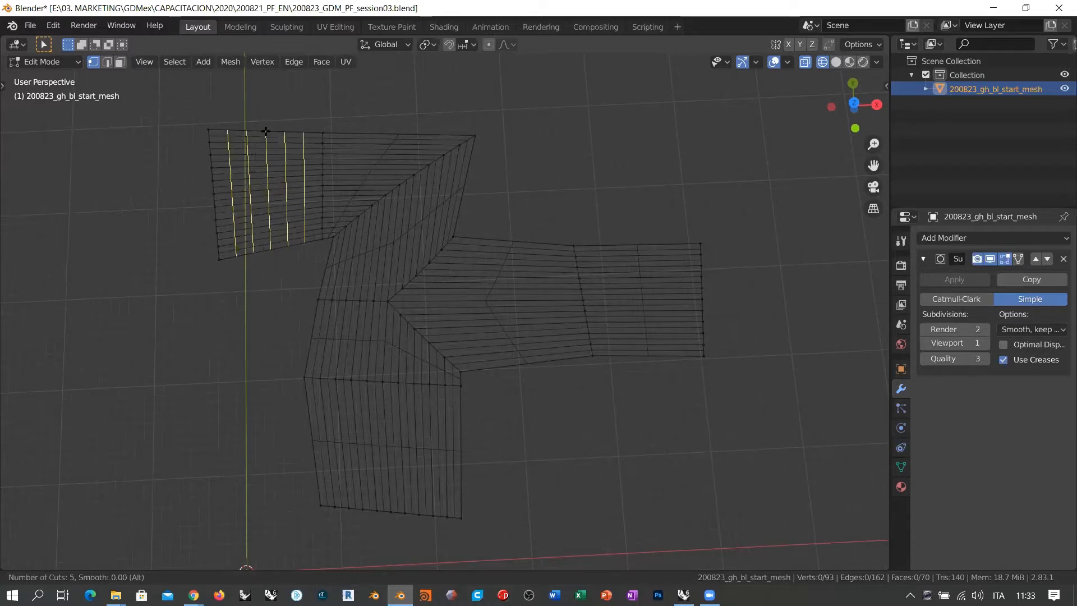
scroll(266, 131, down, 3)
scroll(265, 131, up, 1)
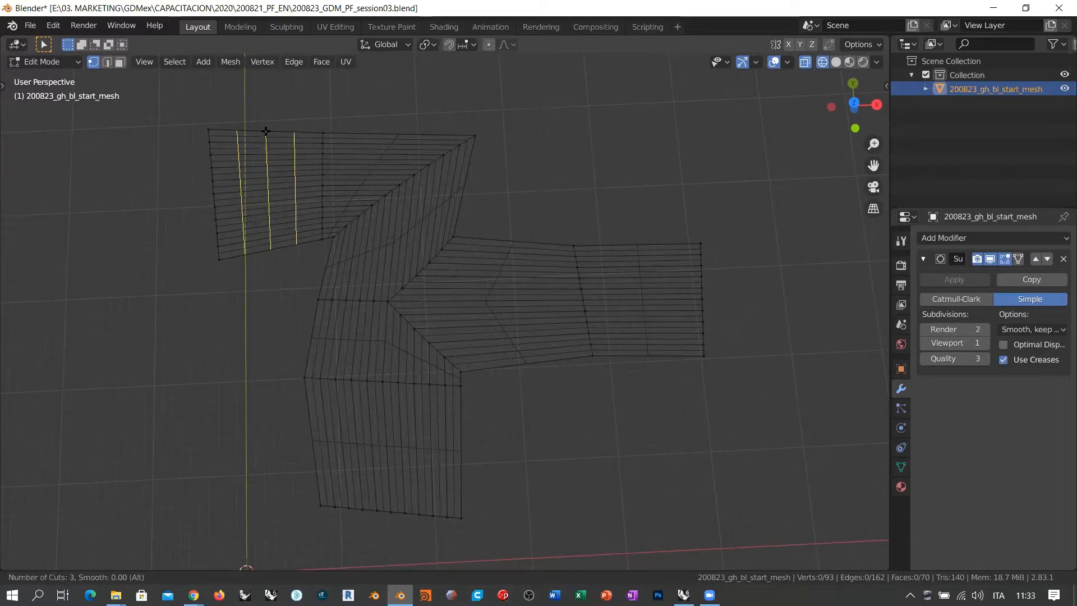
key(Escape)
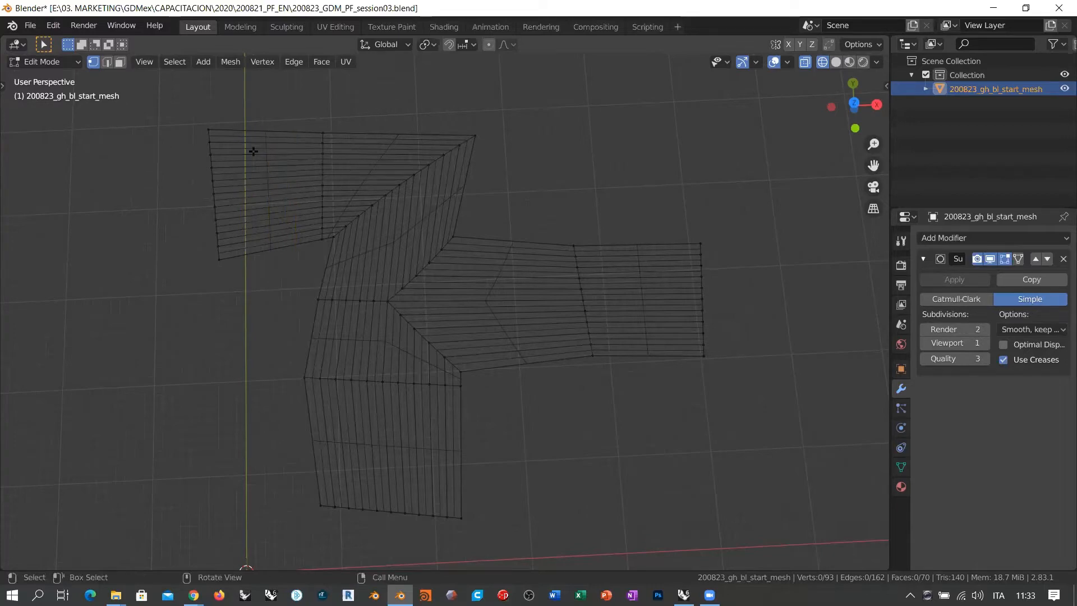
- Vertex-slide the points of the upper-left arm's middle cross line toward its free end, shifting the lower points most and tapering the shift upward
scroll(253, 152, up, 4)
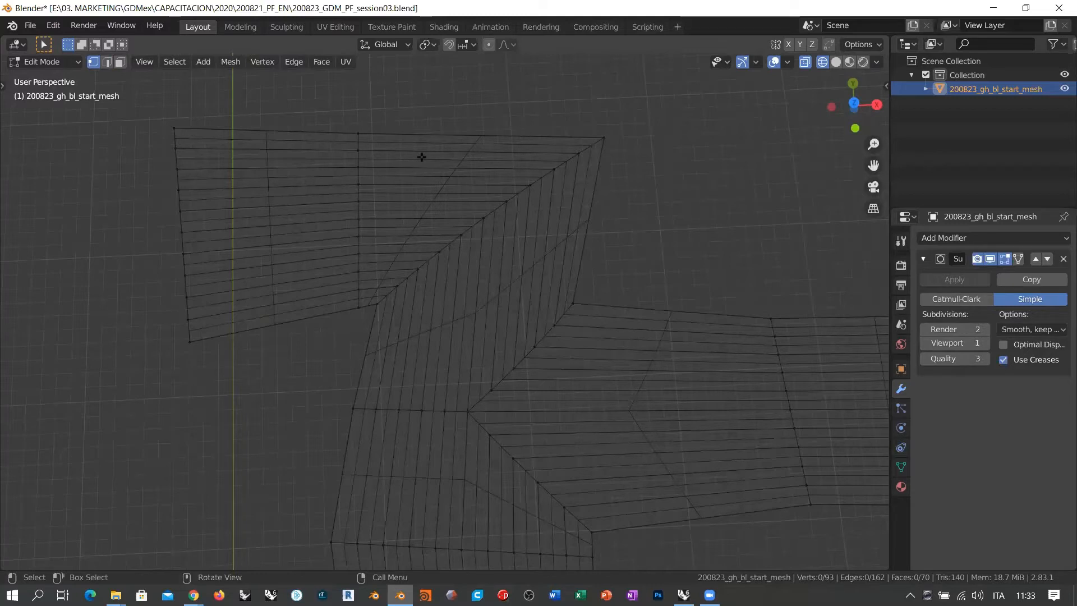
click(358, 308)
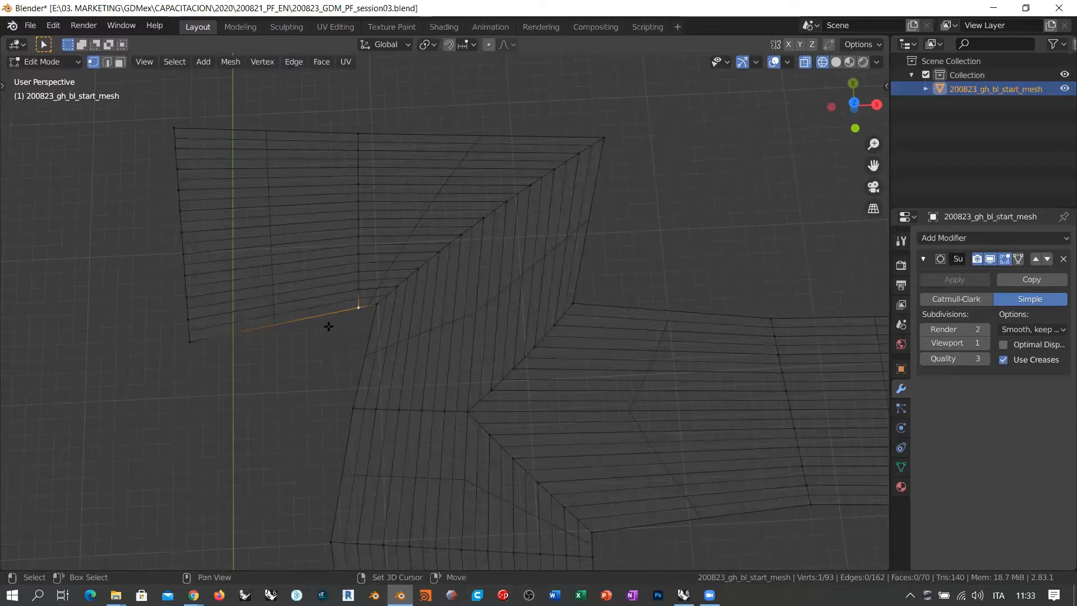
key(shift+v)
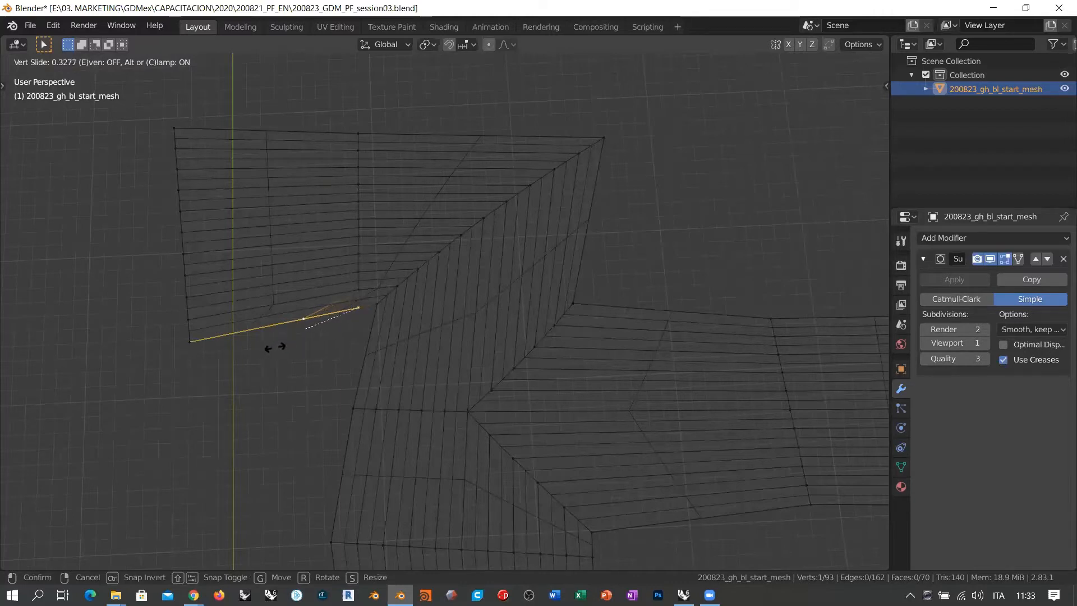
click(274, 347)
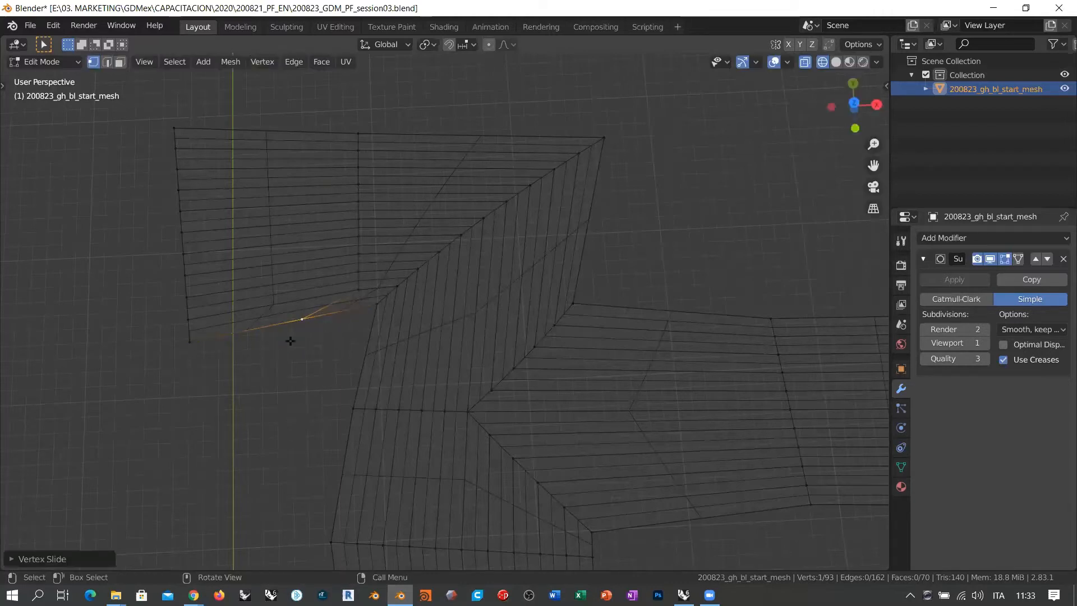
click(358, 291)
key(shift+v)
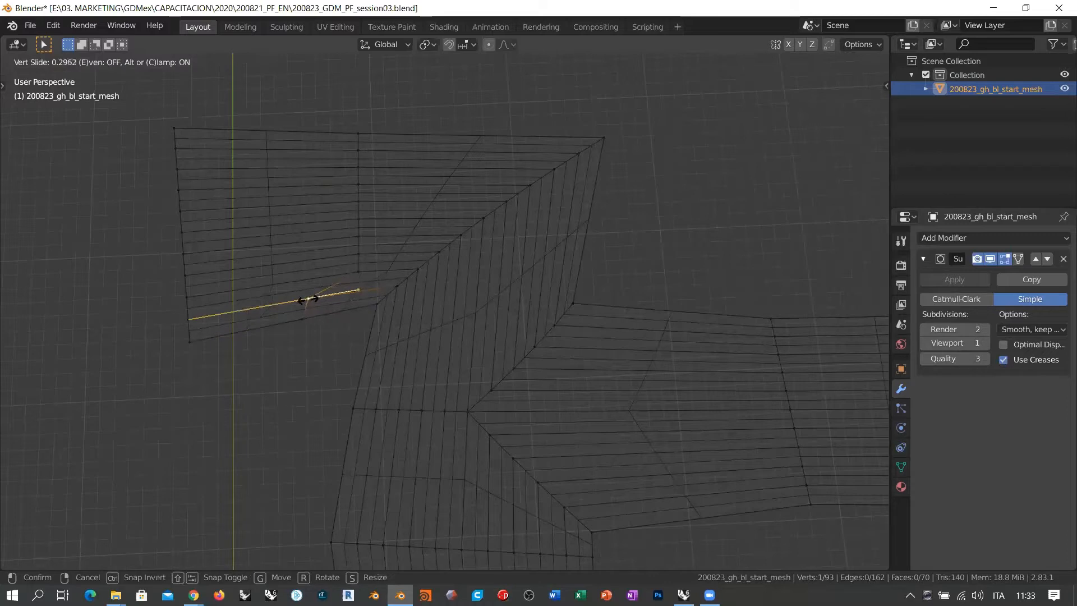
click(308, 299)
click(358, 272)
key(shift+v)
click(317, 276)
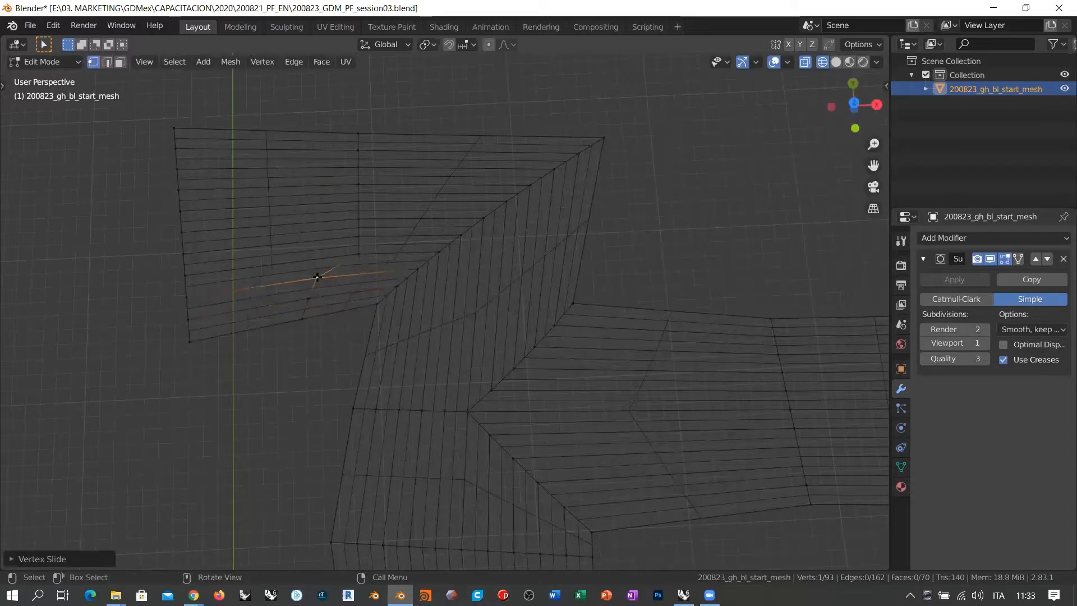
key(shift+v)
click(324, 257)
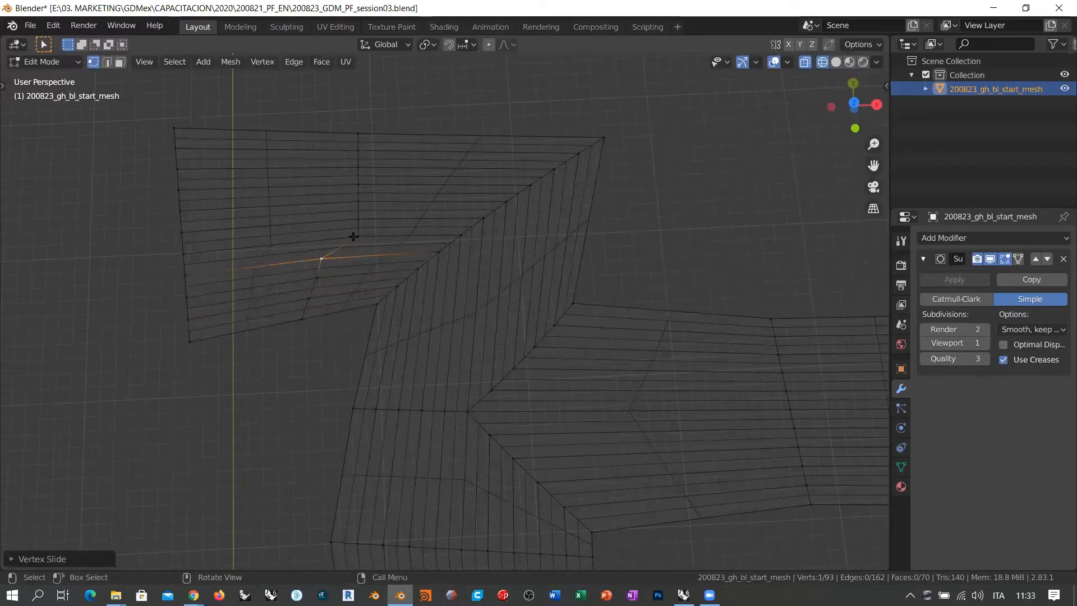
key(shift+v)
click(344, 227)
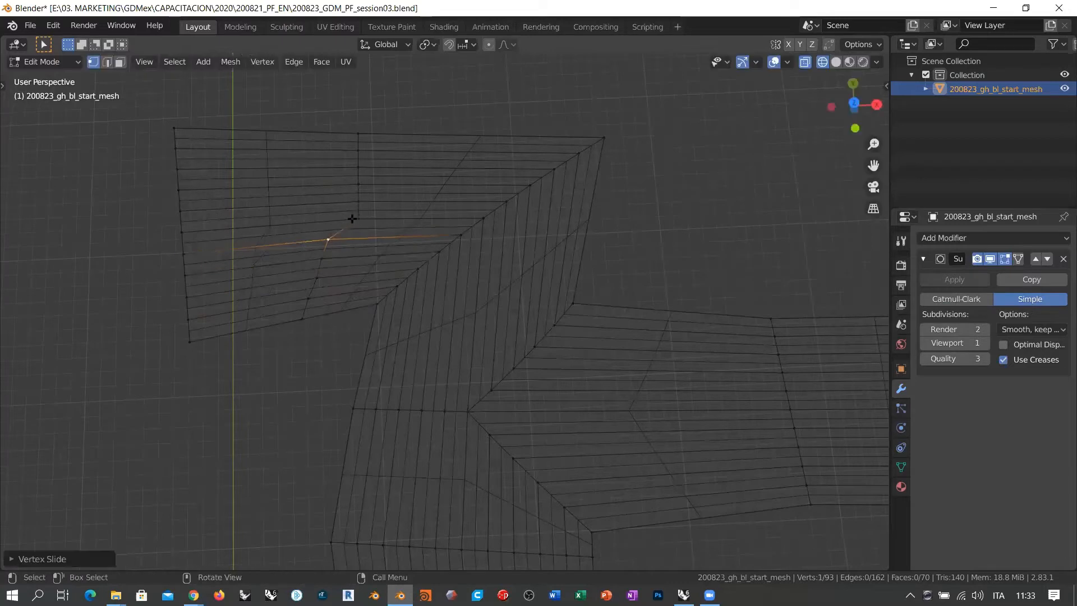
key(shift+v)
click(345, 211)
key(shift+v)
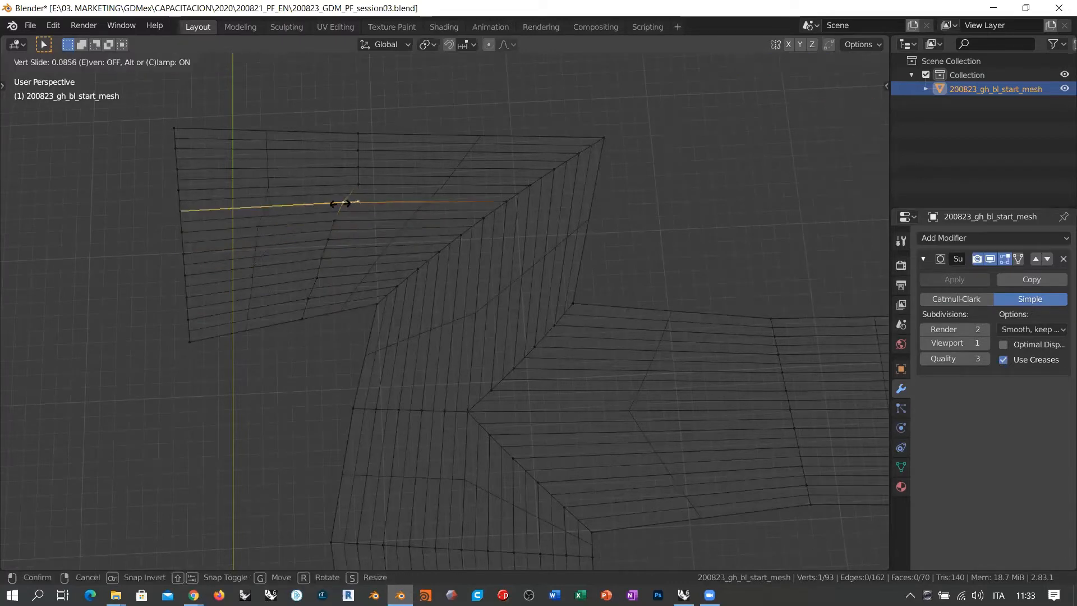
click(358, 186)
key(shift+v)
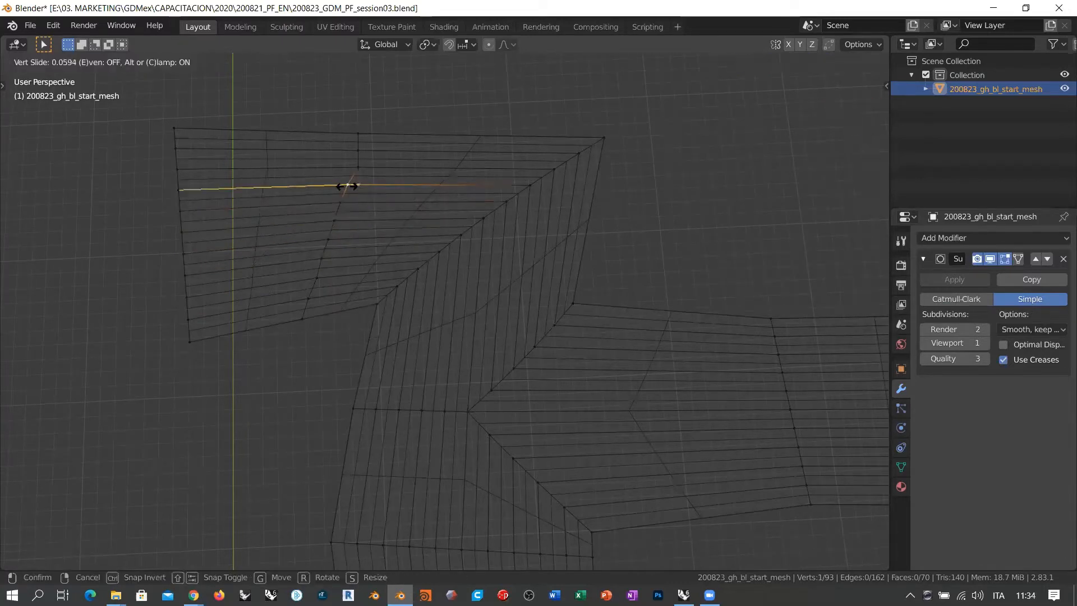
click(355, 183)
key(shift+v)
click(352, 163)
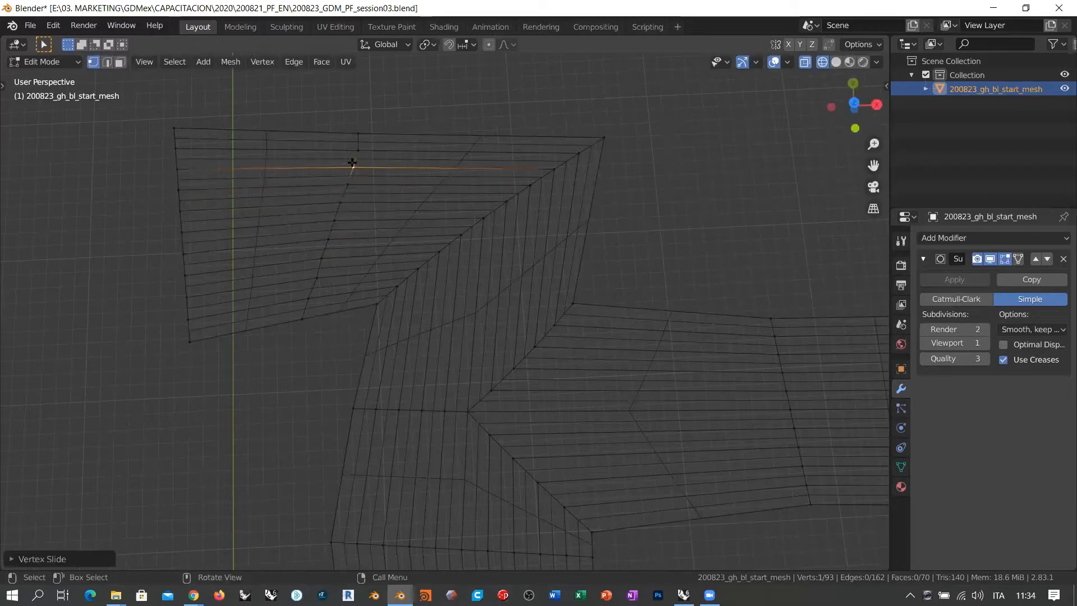
- Vertex-slide the lower points of the upper-left arm's middle cross line further toward its free end, forming an even slanted line
click(305, 319)
key(shift+v)
click(288, 324)
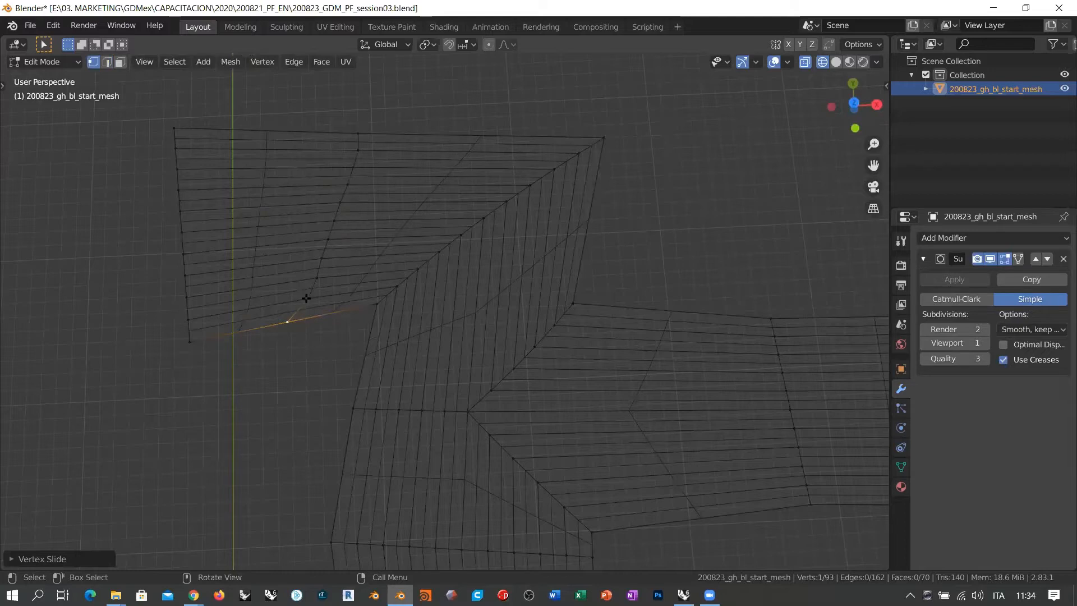
key(shift+v)
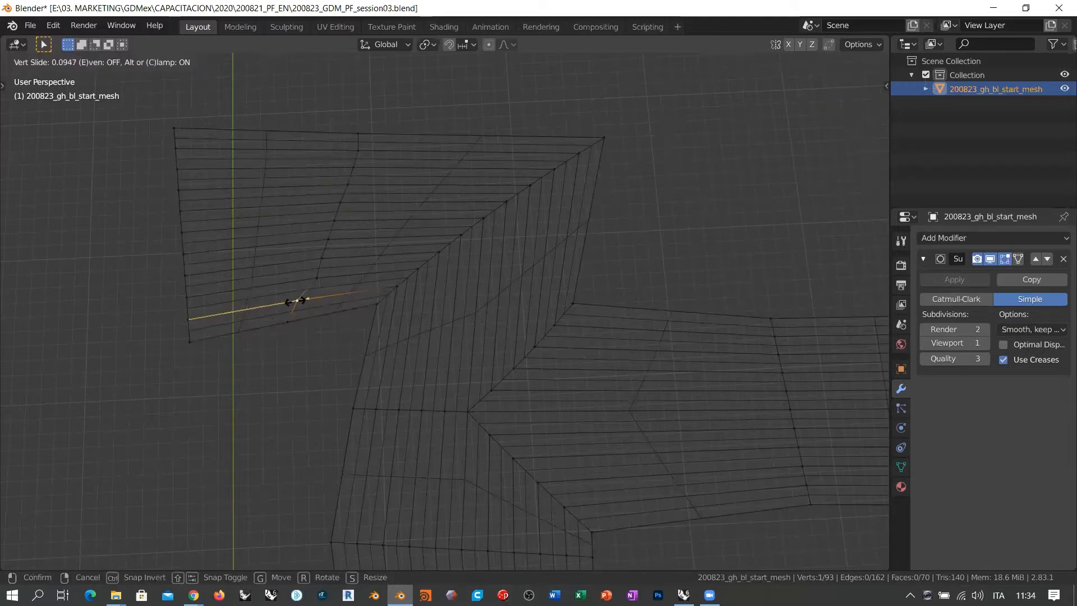
click(297, 301)
key(shift+v)
click(303, 282)
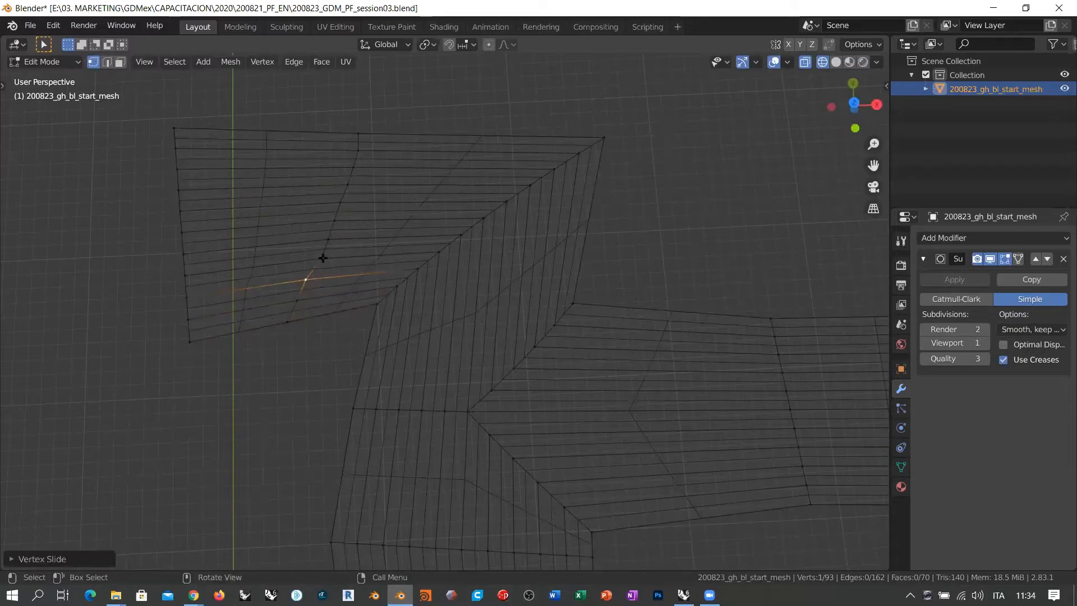
key(shift+v)
click(315, 258)
key(shift+v)
click(325, 236)
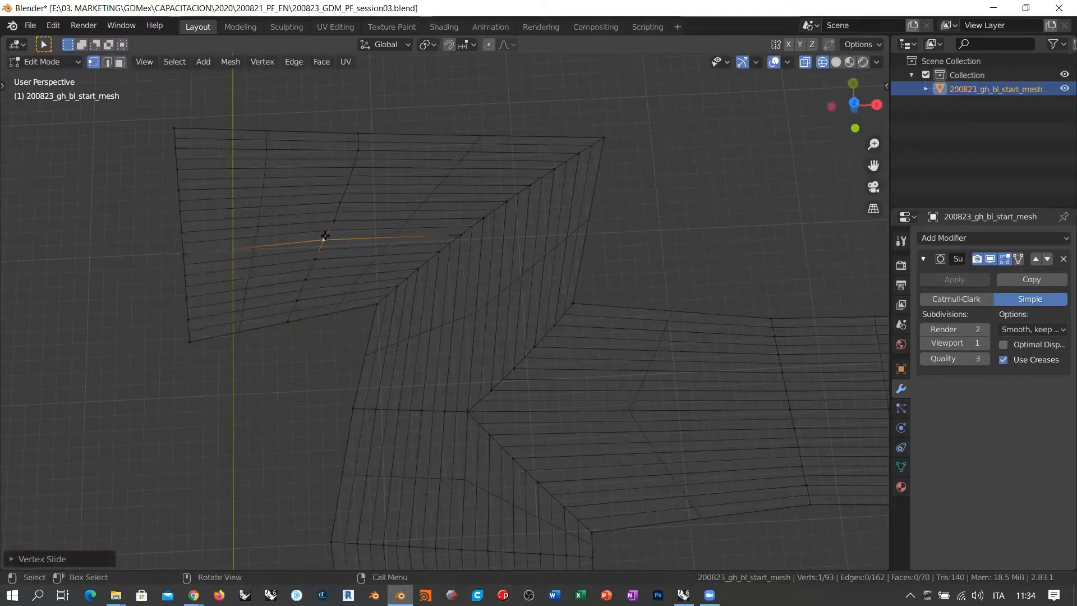
- Fine-tune the upper points of the same cross line by vertex sliding, shifting the outer edge point slightly toward the diagonal fold
key(shift+v)
click(339, 202)
key(shift+v)
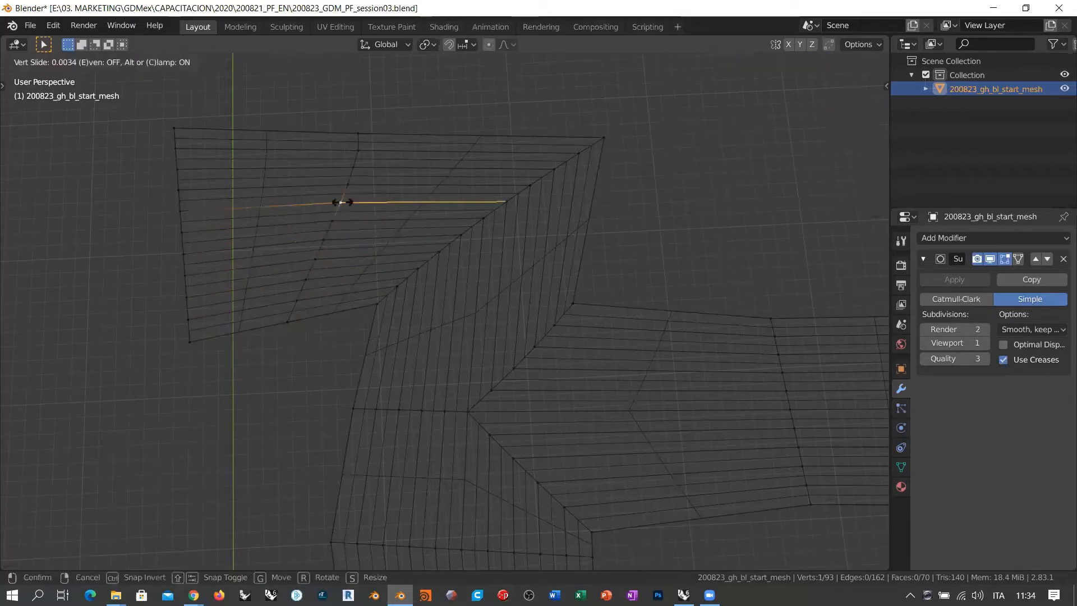
click(340, 201)
key(shift+v)
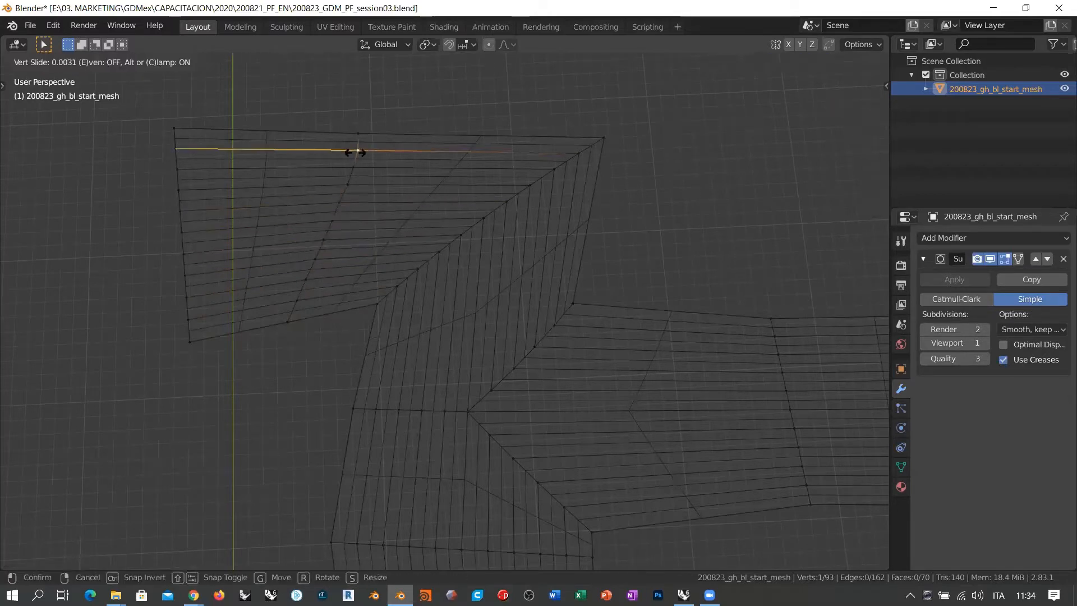
click(359, 138)
key(shift+v)
click(361, 135)
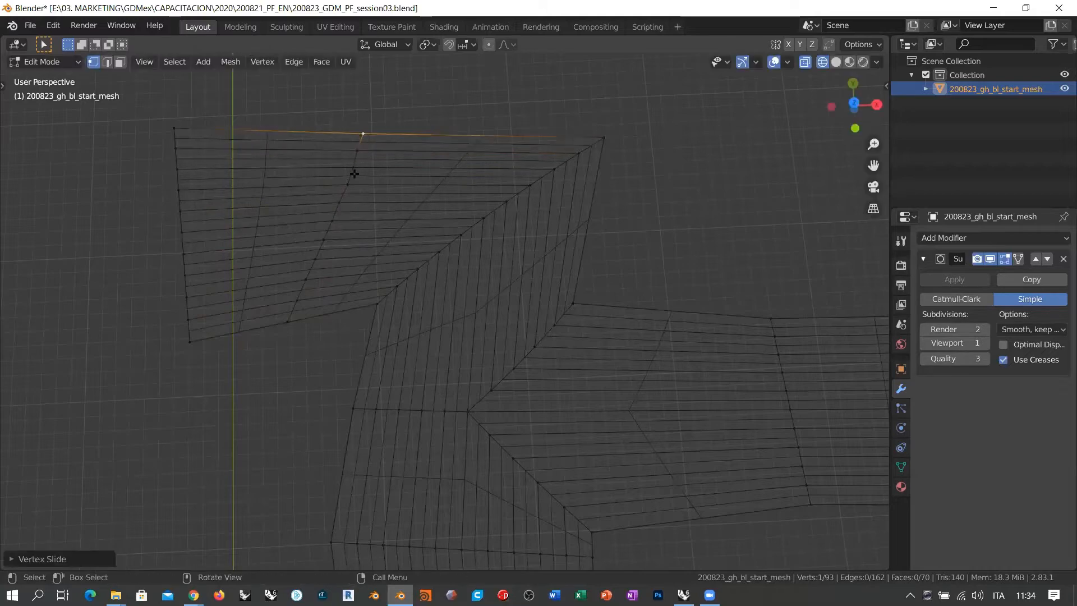
key(shift+v)
click(348, 169)
key(shift+v)
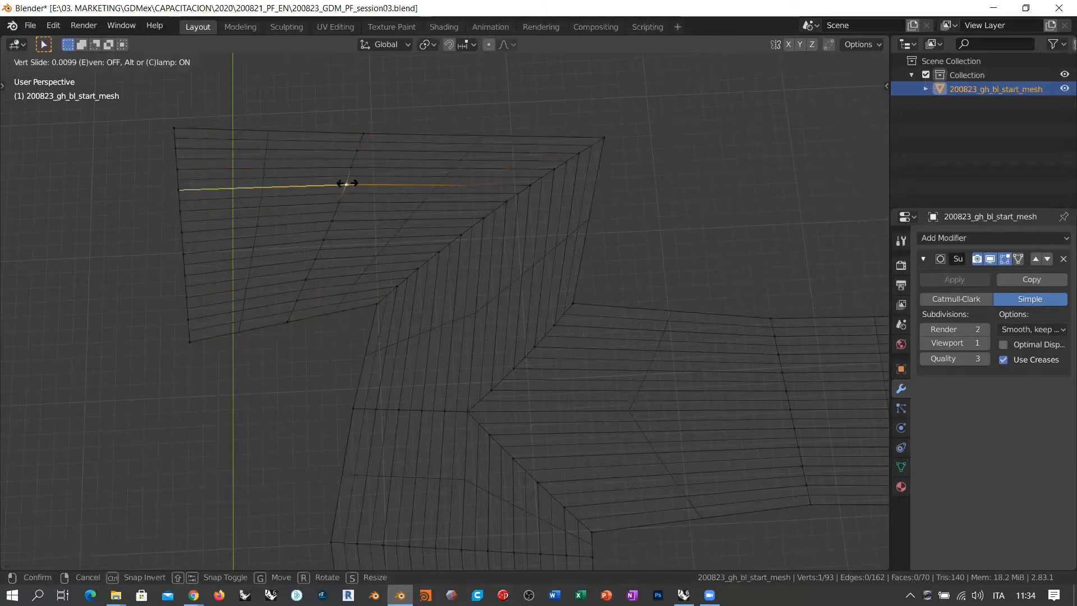
click(348, 184)
- Vertex-slide the four rightmost points of the lower arm's middle cross line toward its free end, starting with about 0.5 at the edge
scroll(255, 236, down, 2)
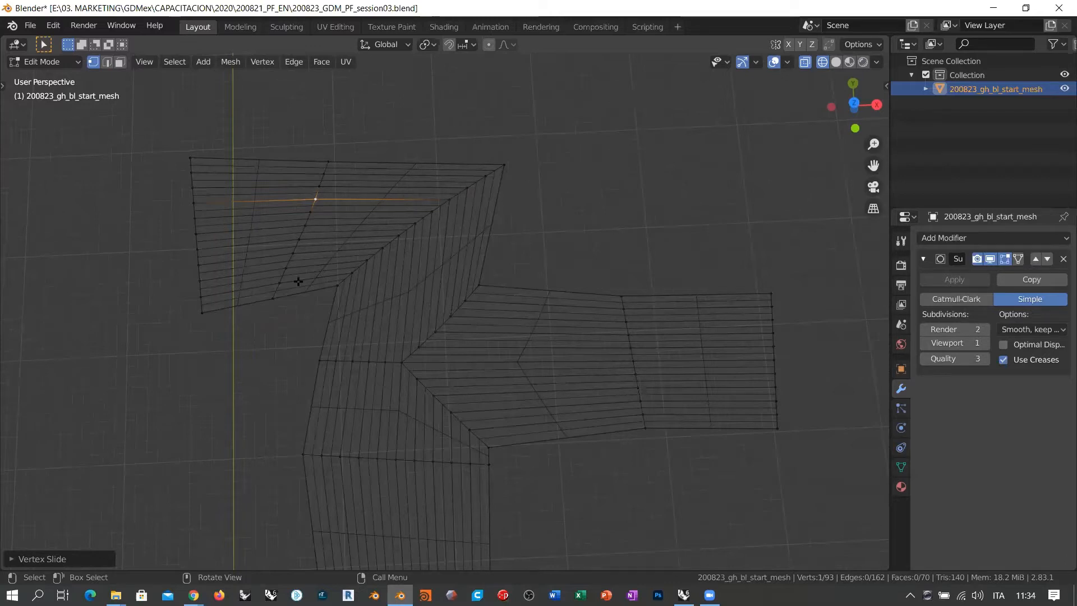
shift+scroll(331, 215, down, 2)
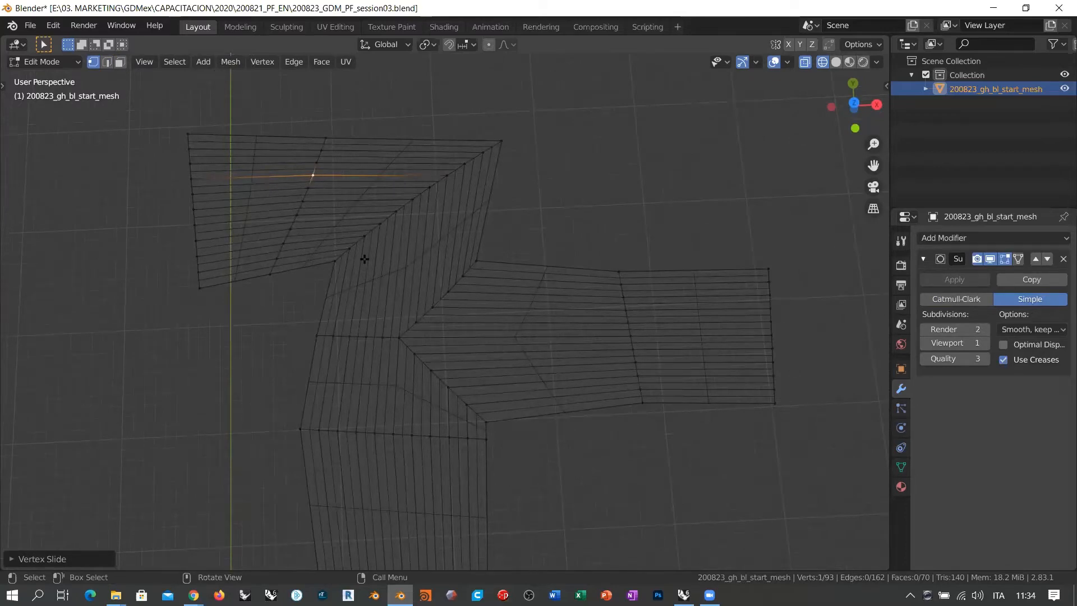
shift+scroll(368, 293, down, 5)
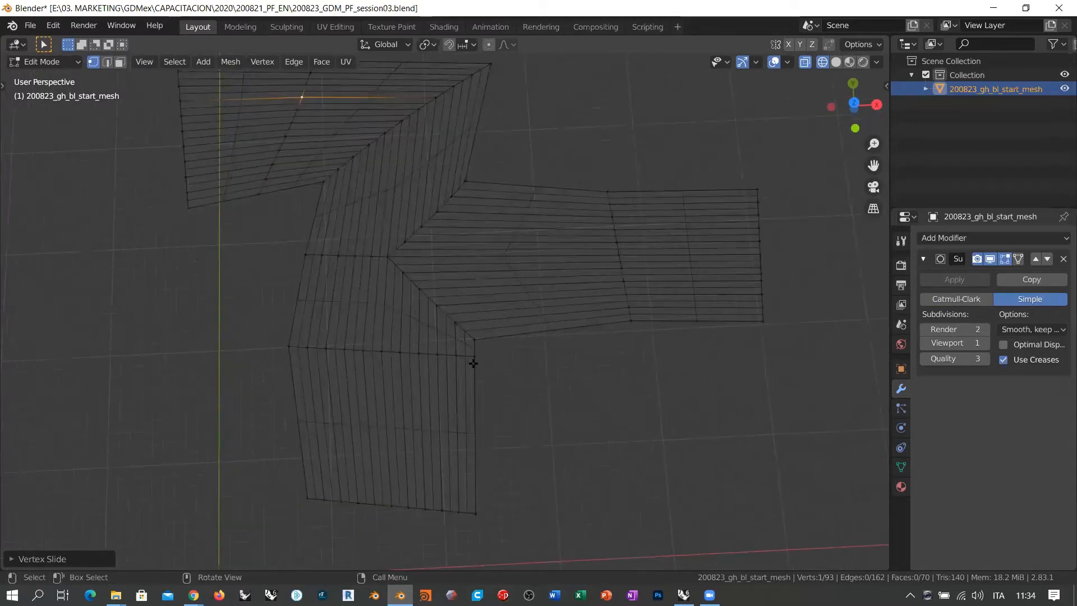
scroll(481, 378, up, 3)
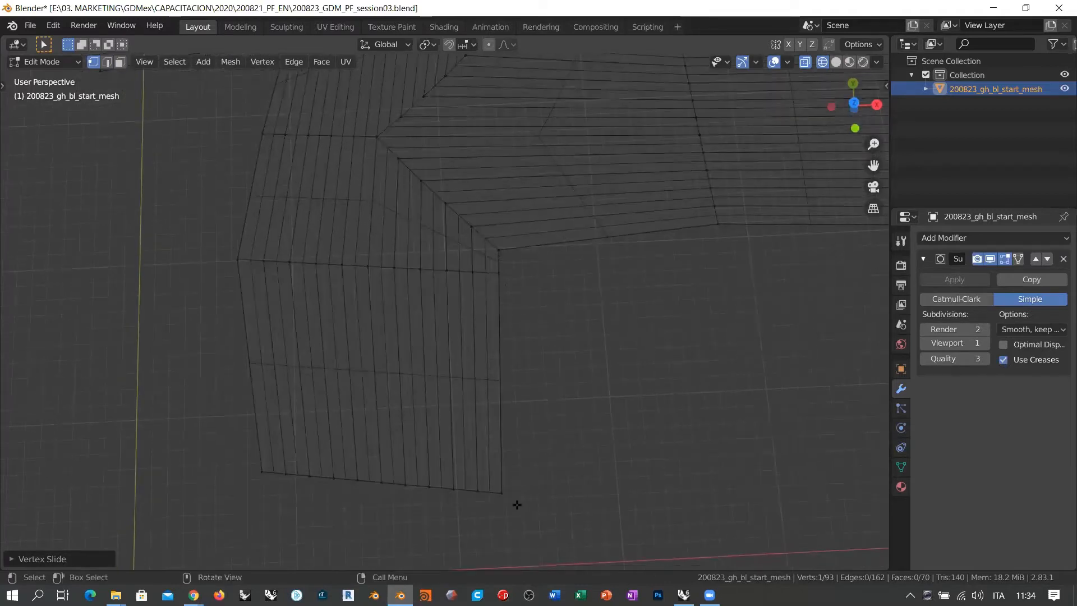
key(shift+v)
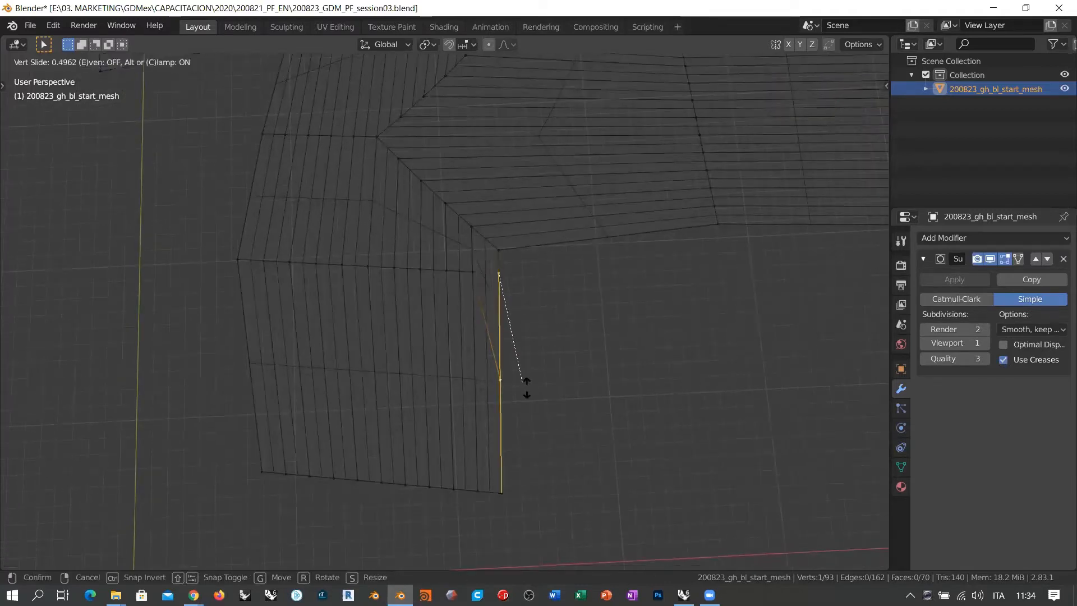
click(506, 366)
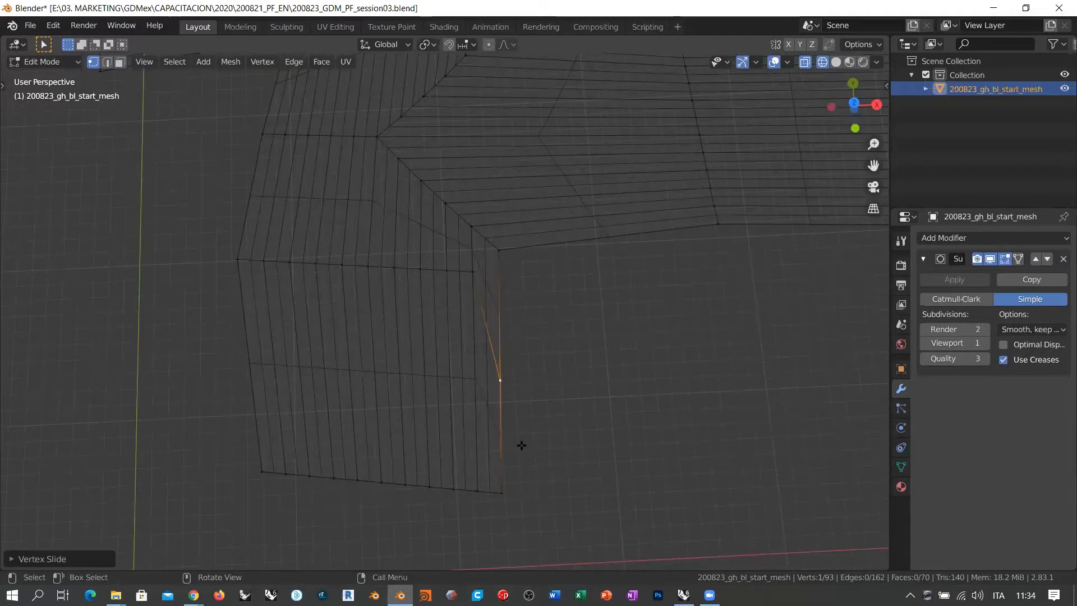
key(shift+v)
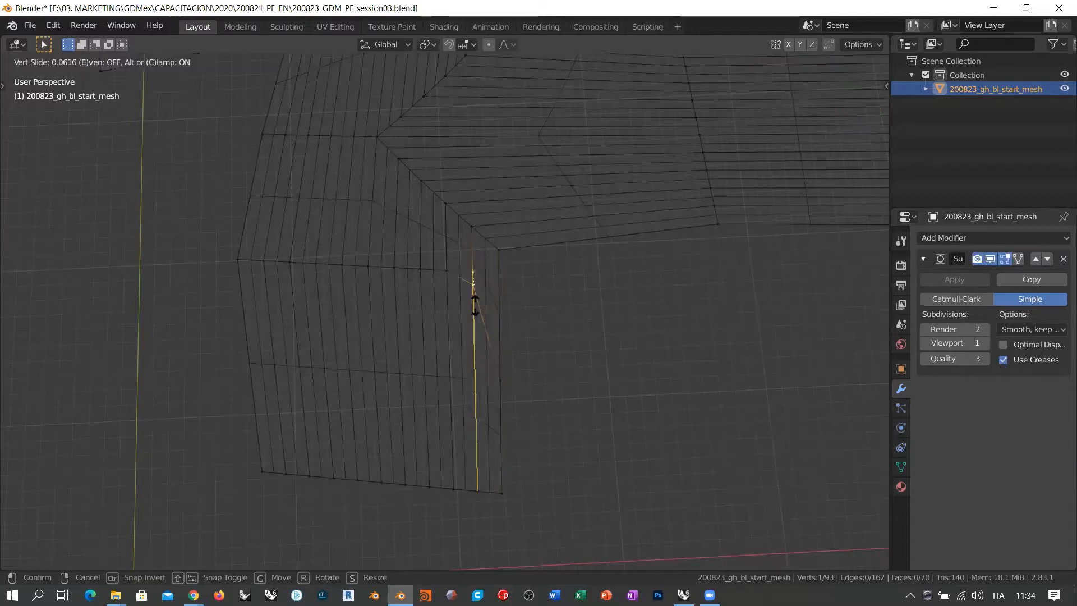
click(475, 390)
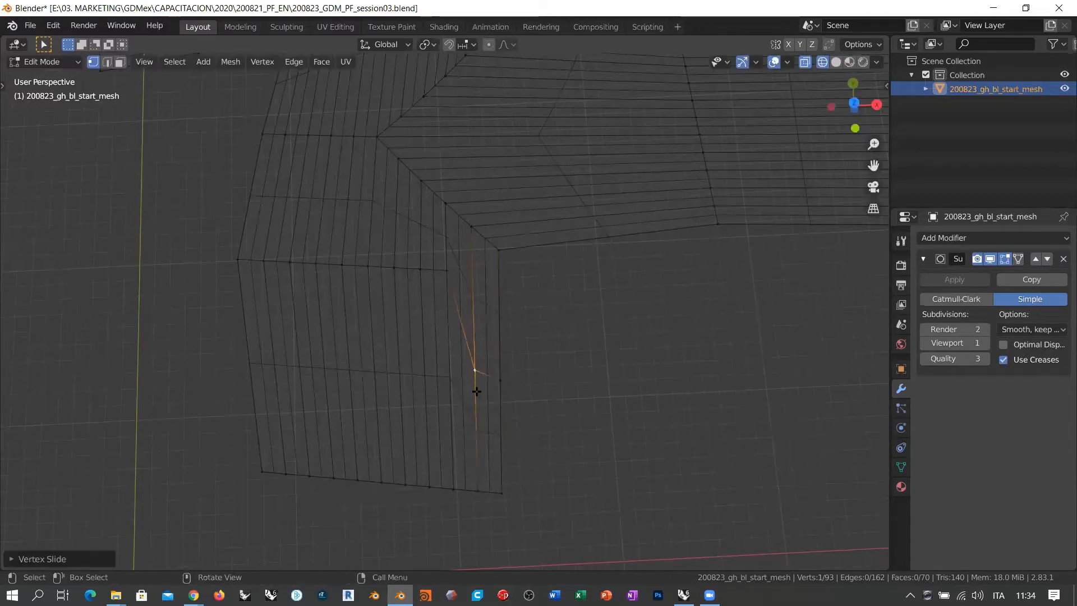
key(shift+v)
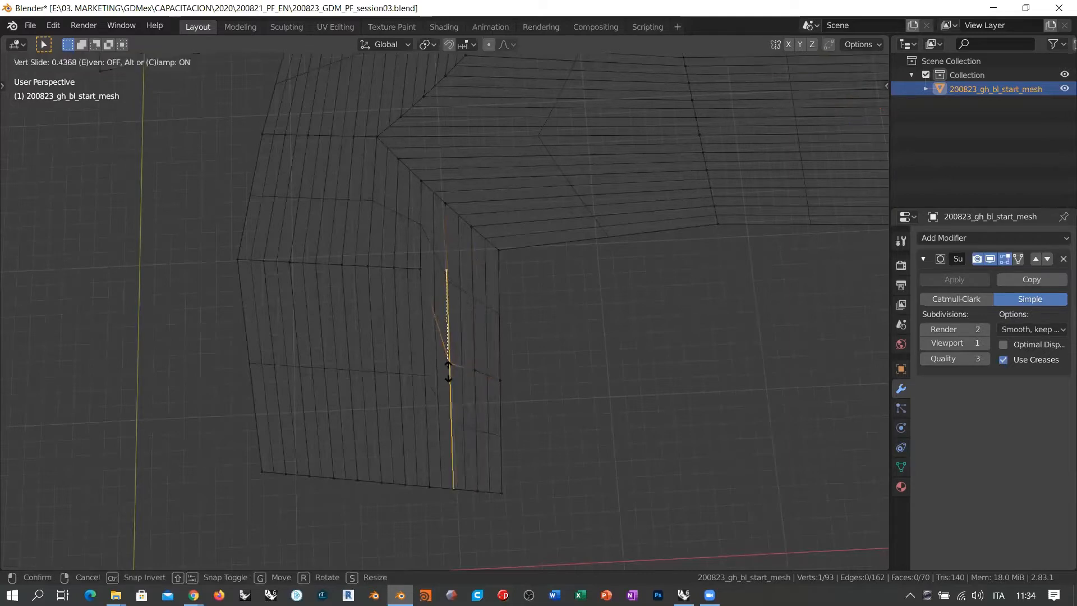
click(447, 368)
click(419, 271)
key(shift+v)
click(422, 358)
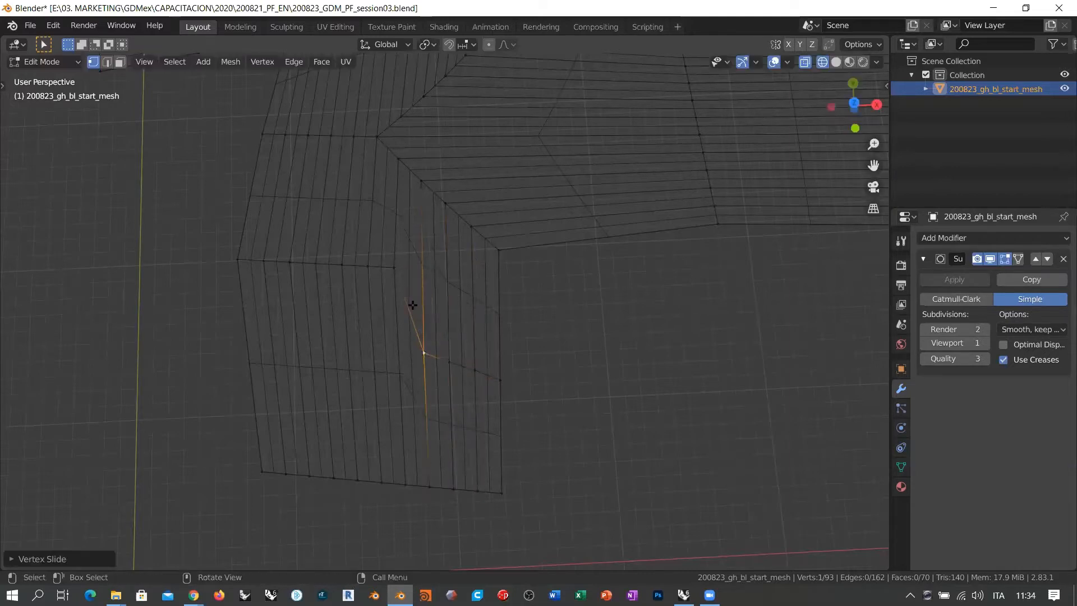
- Vertex-slide the next six points of the lower arm's cross line toward the free end, tapering the shift toward the left edge
key(shift+v)
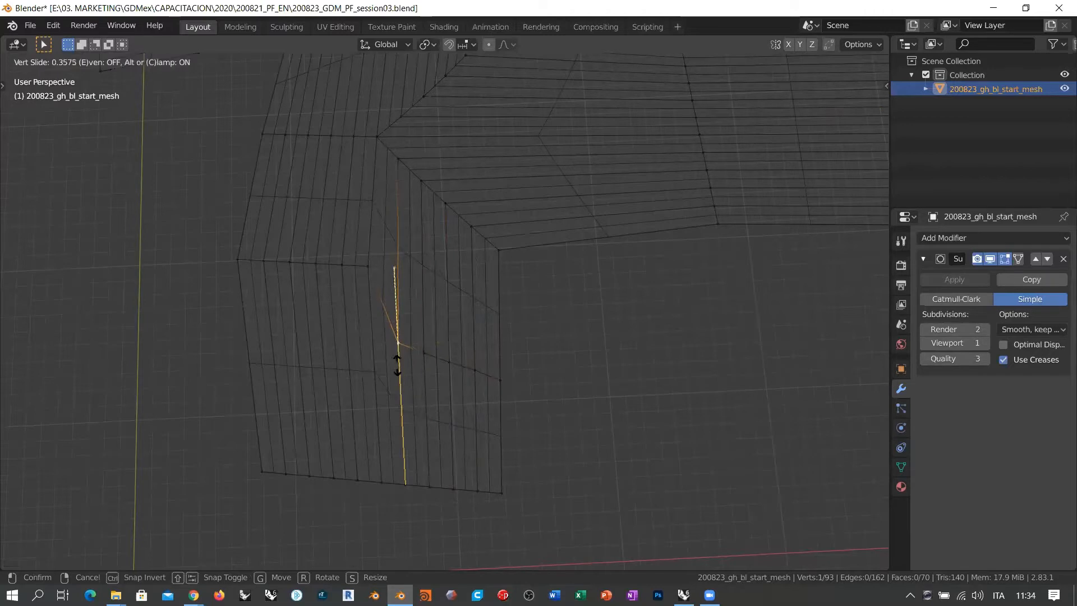
click(371, 275)
click(368, 265)
key(shift+v)
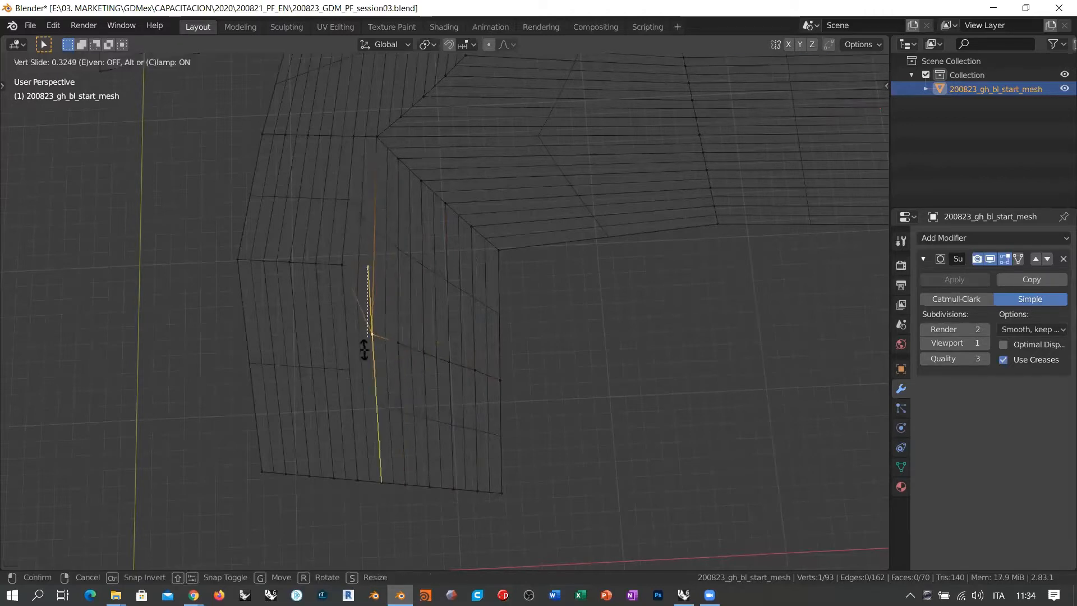
click(366, 348)
key(shift+v)
click(343, 330)
click(315, 262)
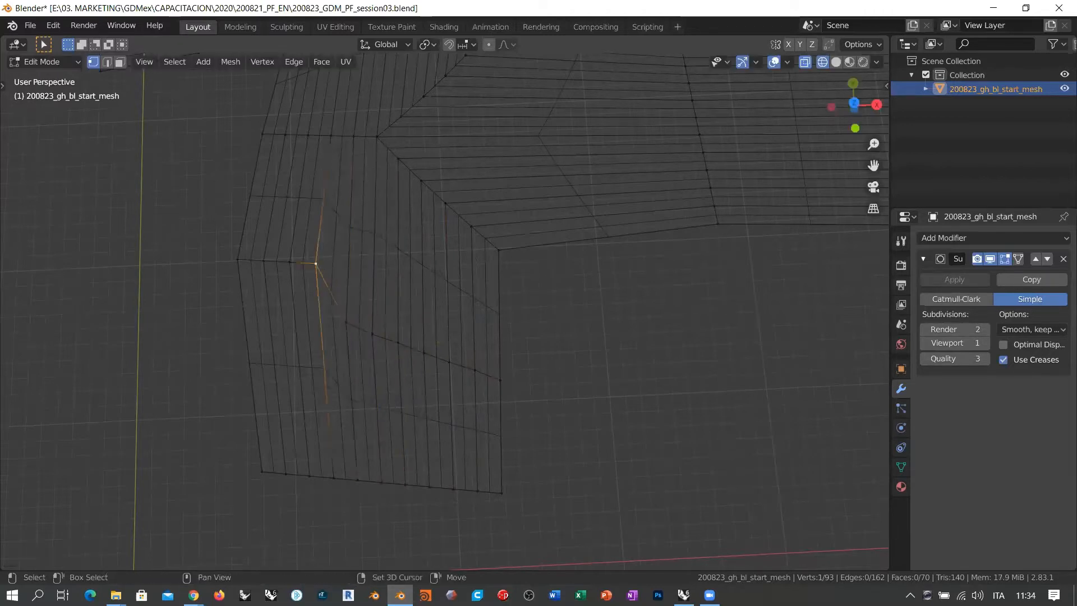
key(shift+v)
click(318, 330)
click(289, 264)
key(shift+v)
click(281, 297)
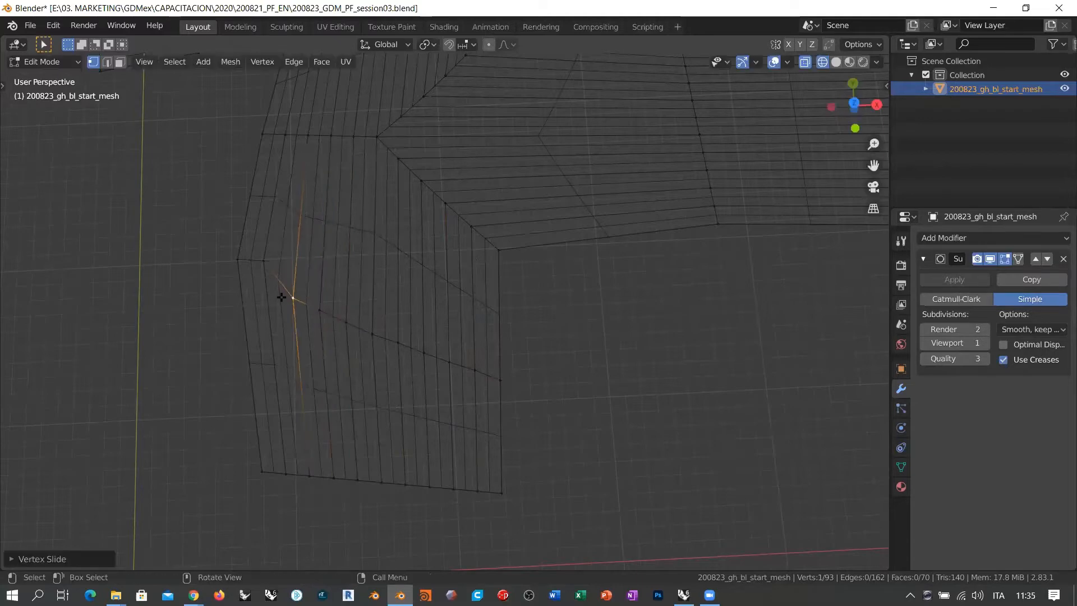
key(shift+v)
click(265, 300)
- Leave Edit Mode and examine the subdivided mesh's edge flow across all three arms
scroll(378, 327, down, 3)
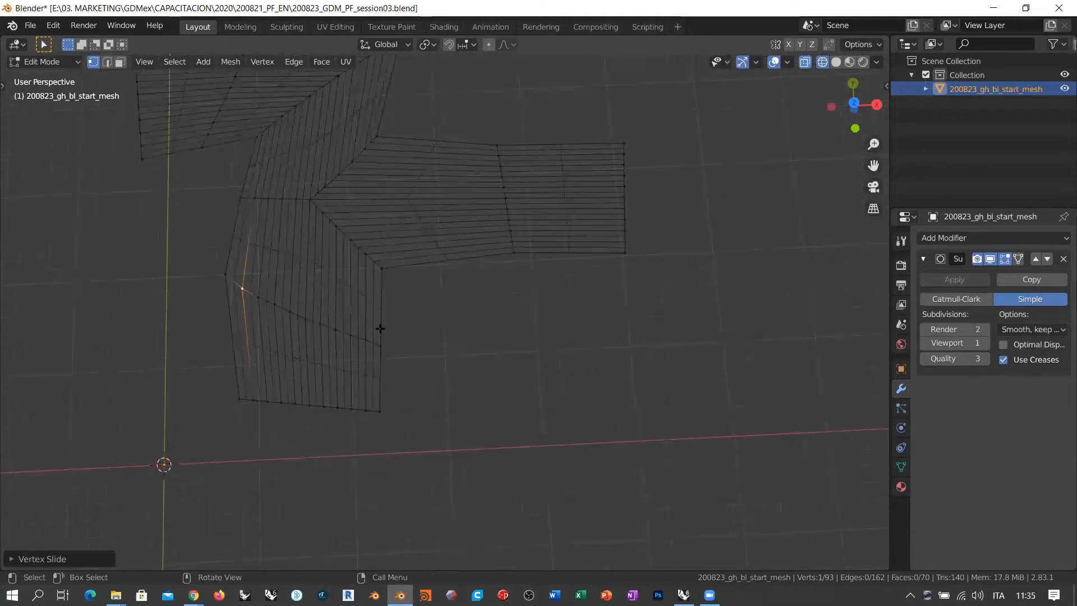
shift+middle_drag(437, 296, 528, 338)
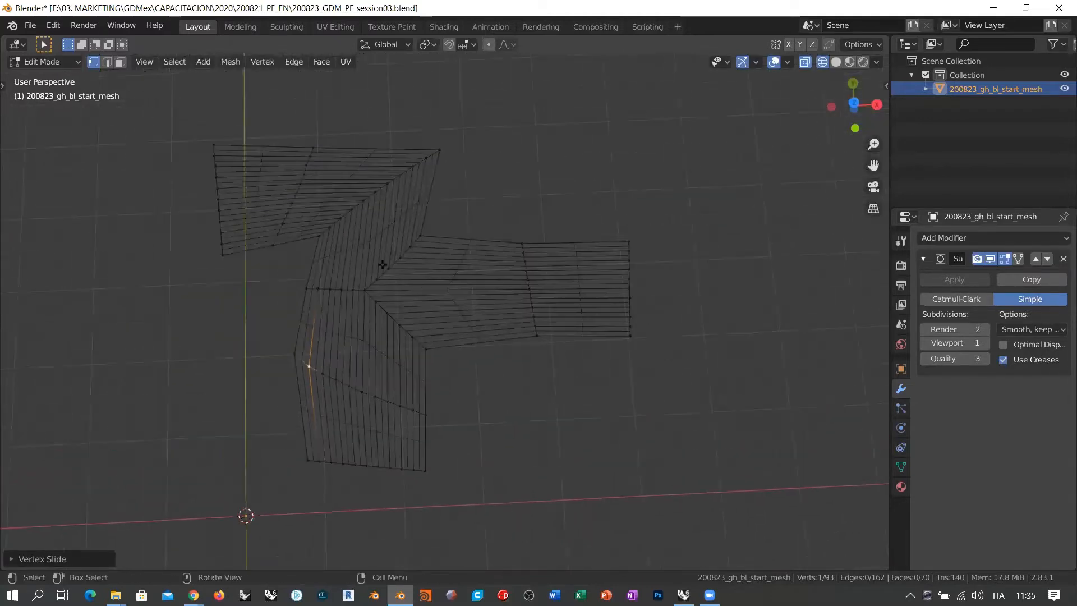
scroll(382, 289, up, 1)
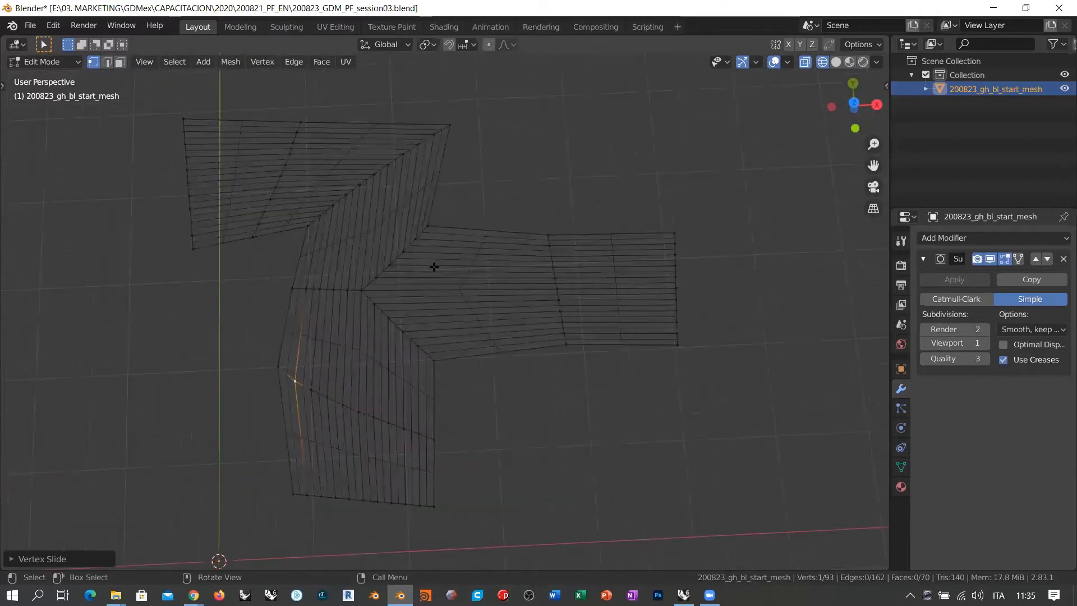
key(Tab)
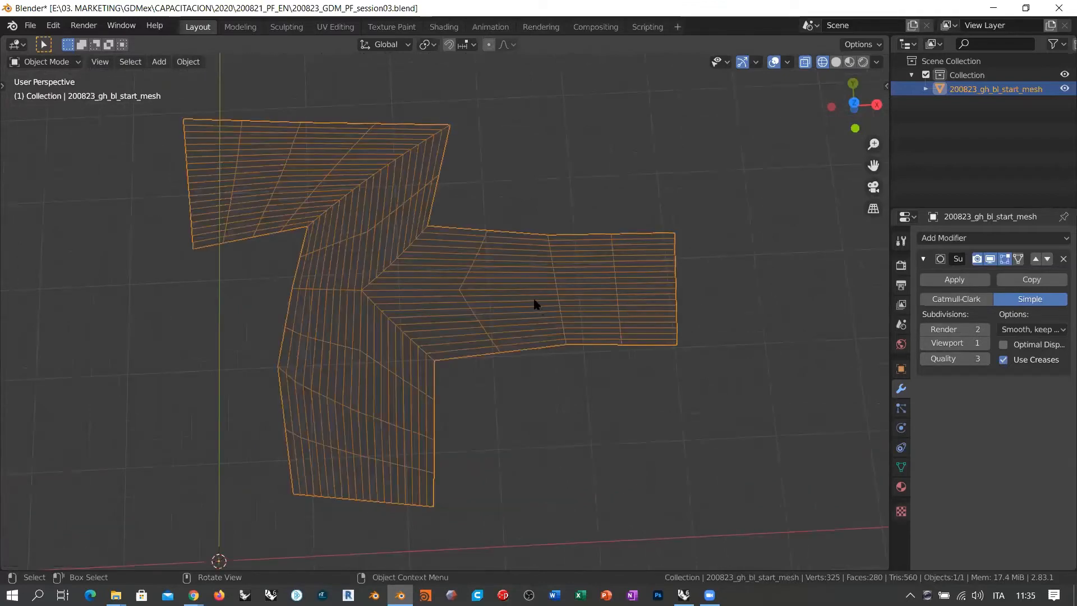
scroll(543, 306, down, 1)
middle_drag(480, 329, 462, 301)
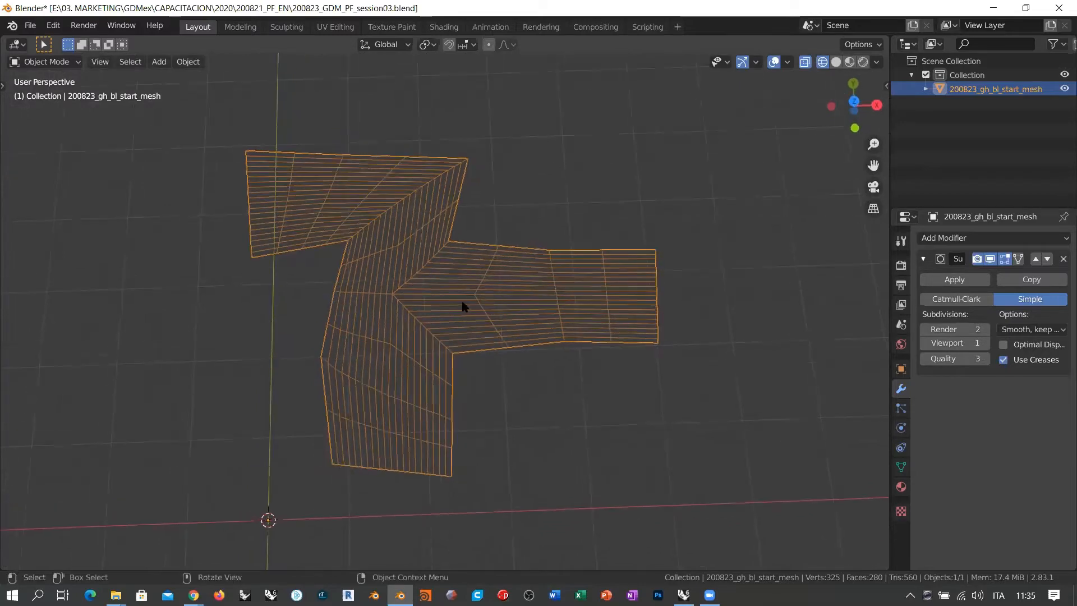
scroll(505, 294, up, 1)
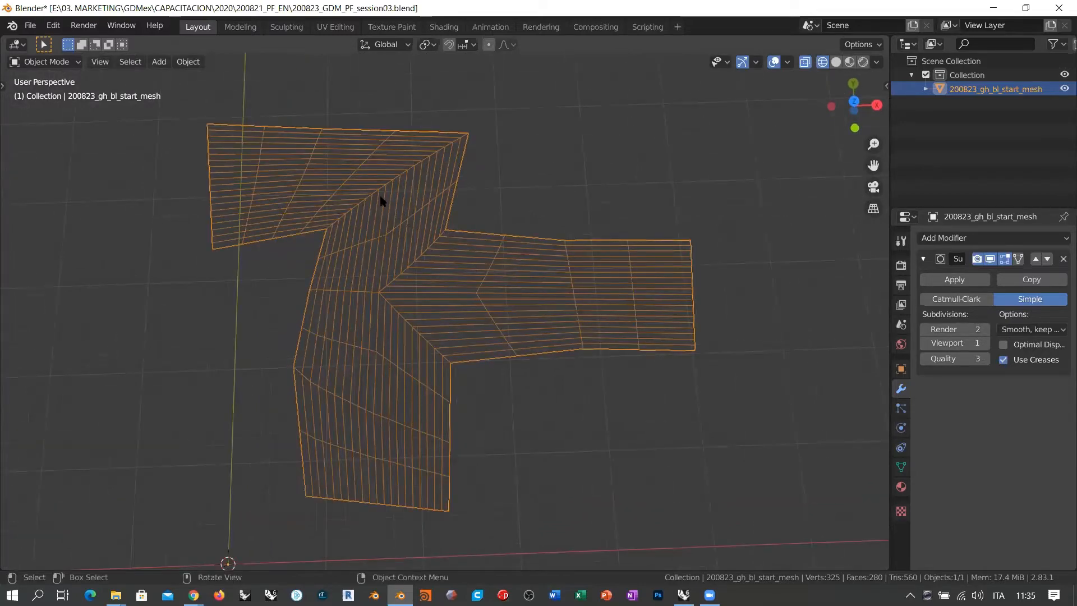
- Re-enter Edit Mode and add one centred loop cut on each side of the upper-left arm's middle cross line
key(Tab)
shift+middle_drag(289, 147, 298, 151)
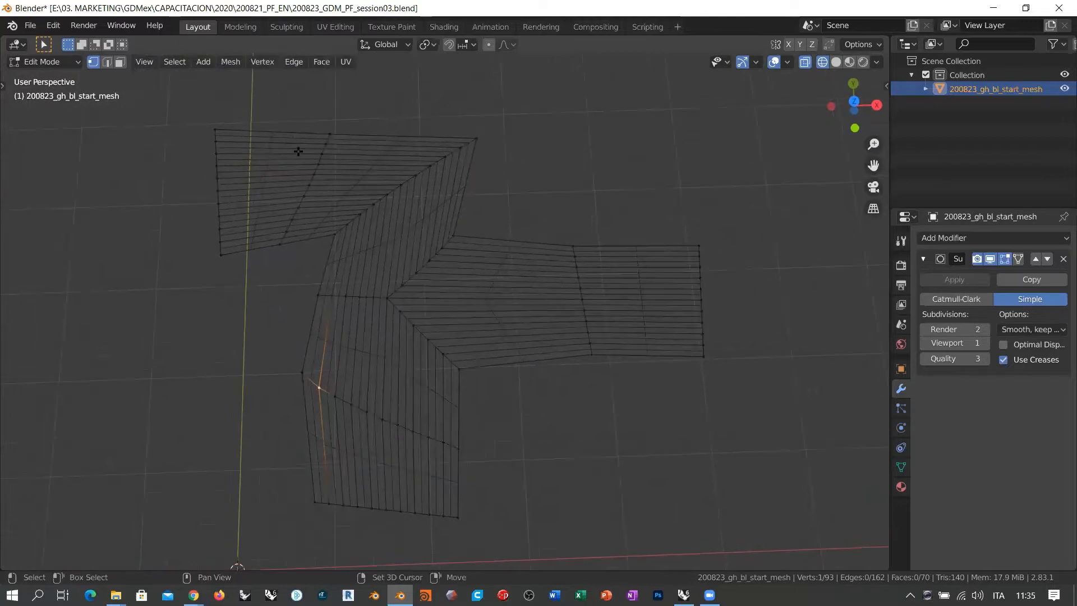
key(ctrl+r)
click(273, 130)
right_click(278, 138)
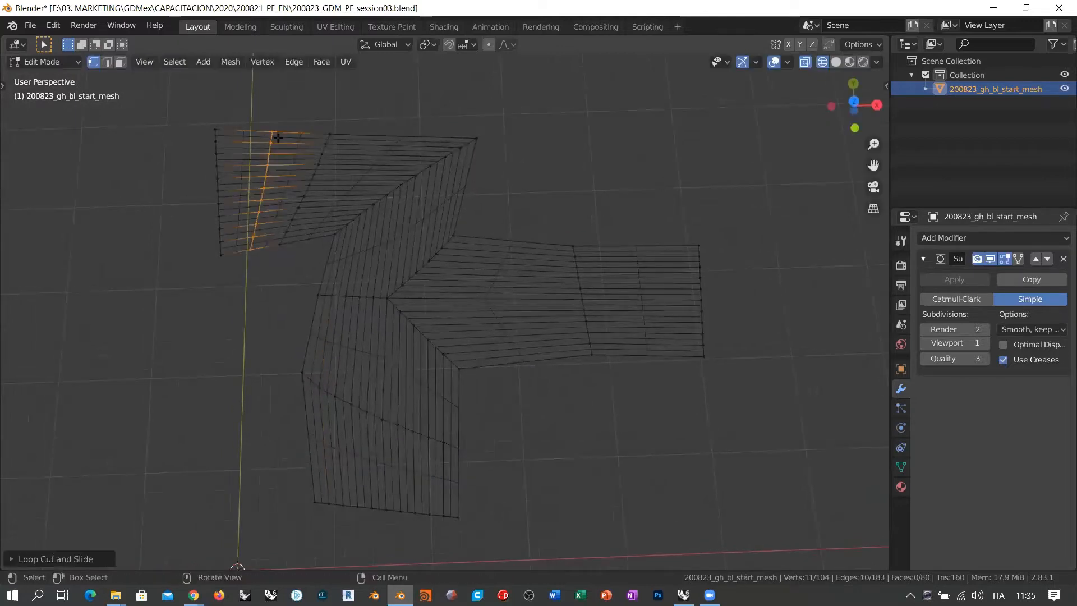
key(ctrl+r)
click(398, 137)
right_click(399, 137)
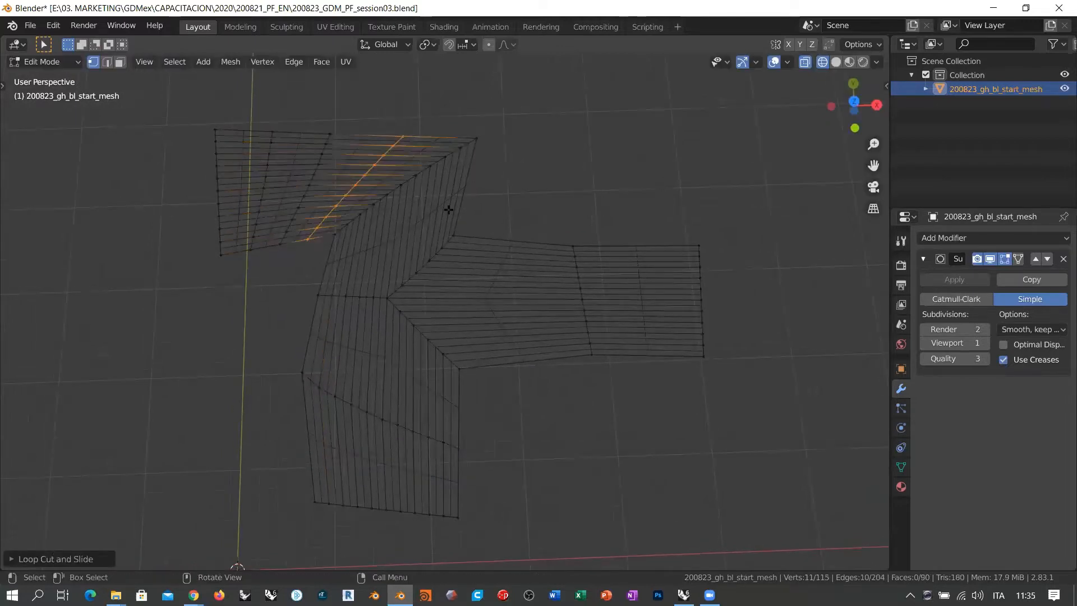
- Add centred loop cuts across the diagonal connecting strip and on both sides of the lower arm's middle cross line
key(ctrl+r)
click(462, 192)
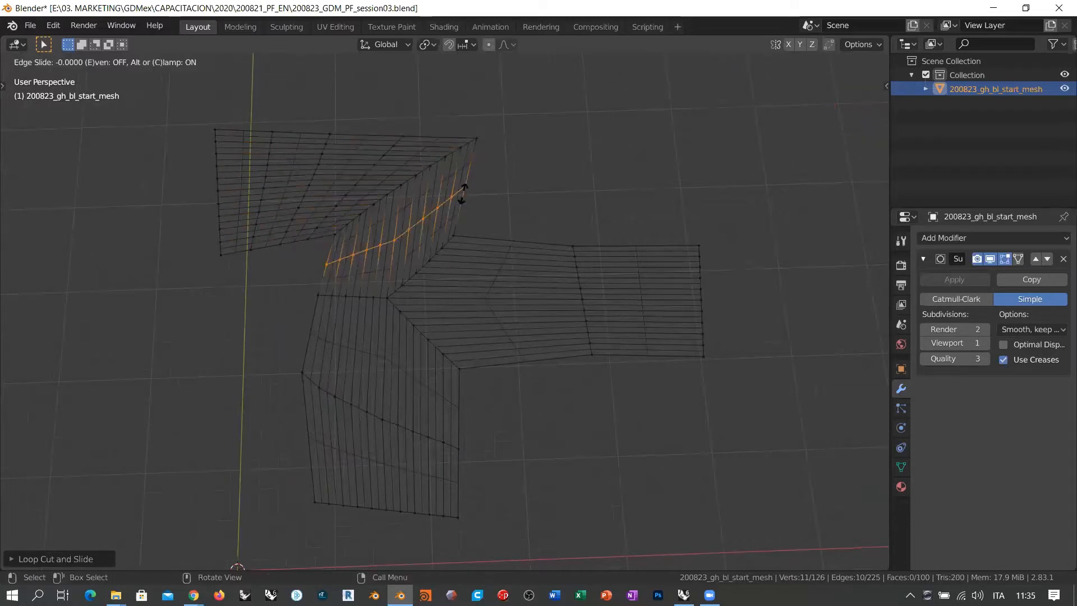
right_click(463, 194)
key(ctrl+r)
click(312, 335)
right_click(312, 335)
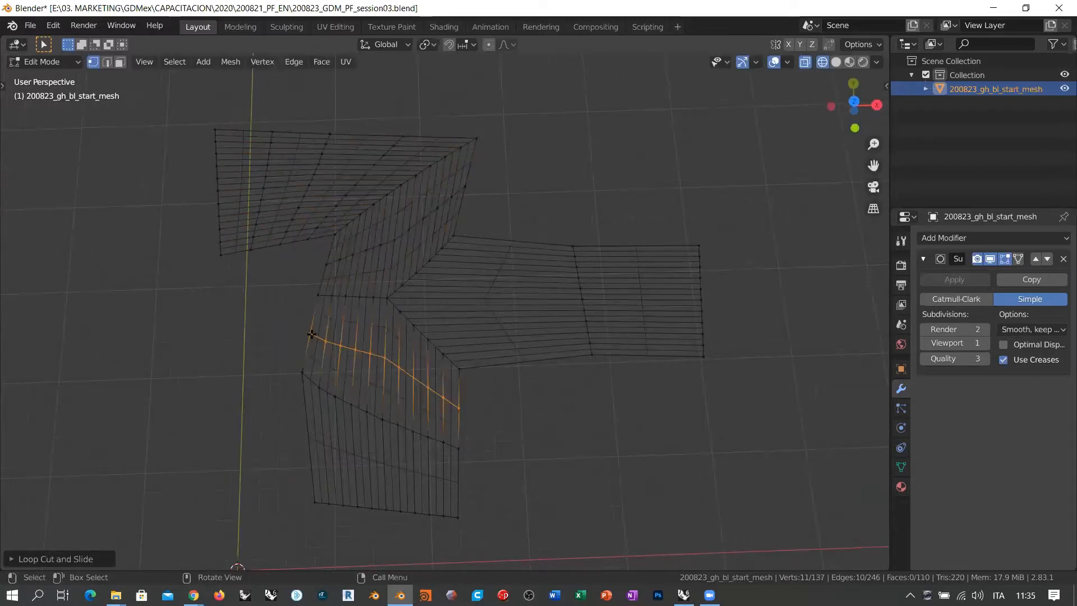
key(ctrl+r)
click(305, 437)
right_click(305, 438)
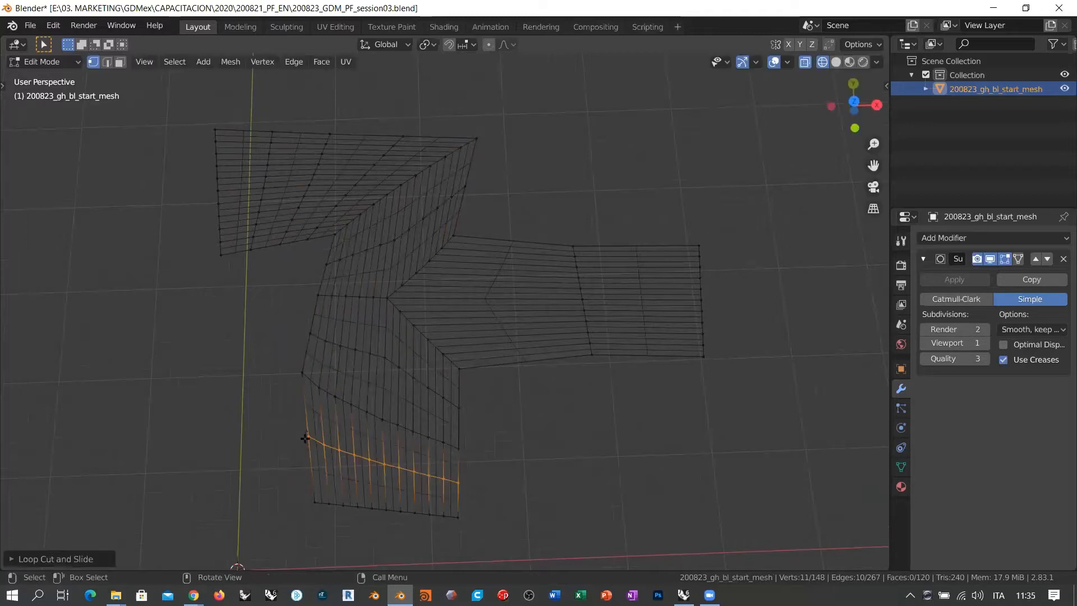
- Add two evenly spaced loop cuts to the right arm's inner part and one centred cut to its outer part, leaving Edit Mode
key(alt+a)
key(ctrl+r)
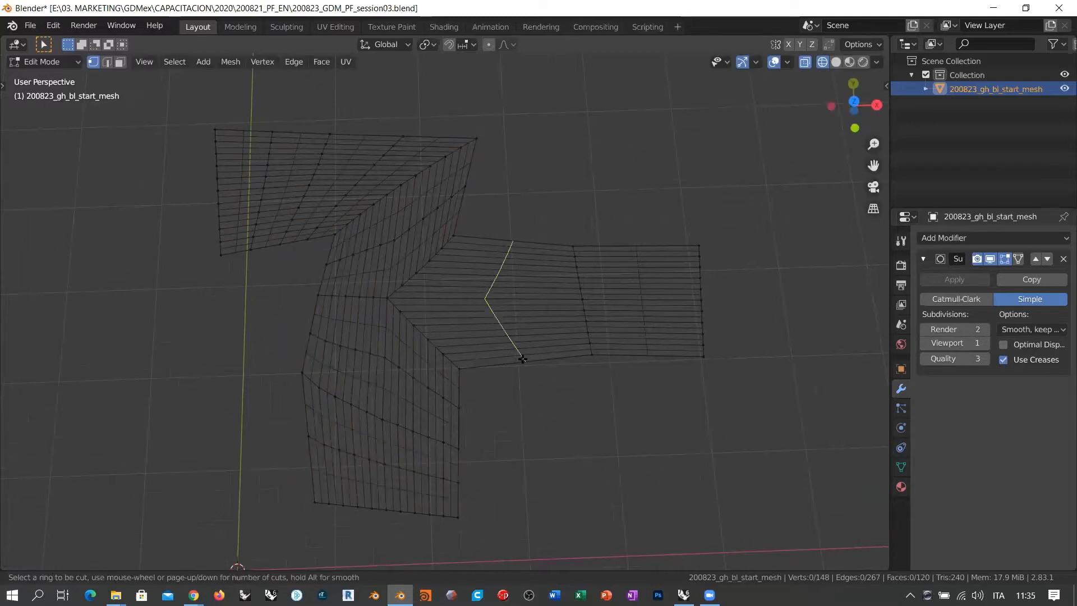
scroll(522, 359, up, 1)
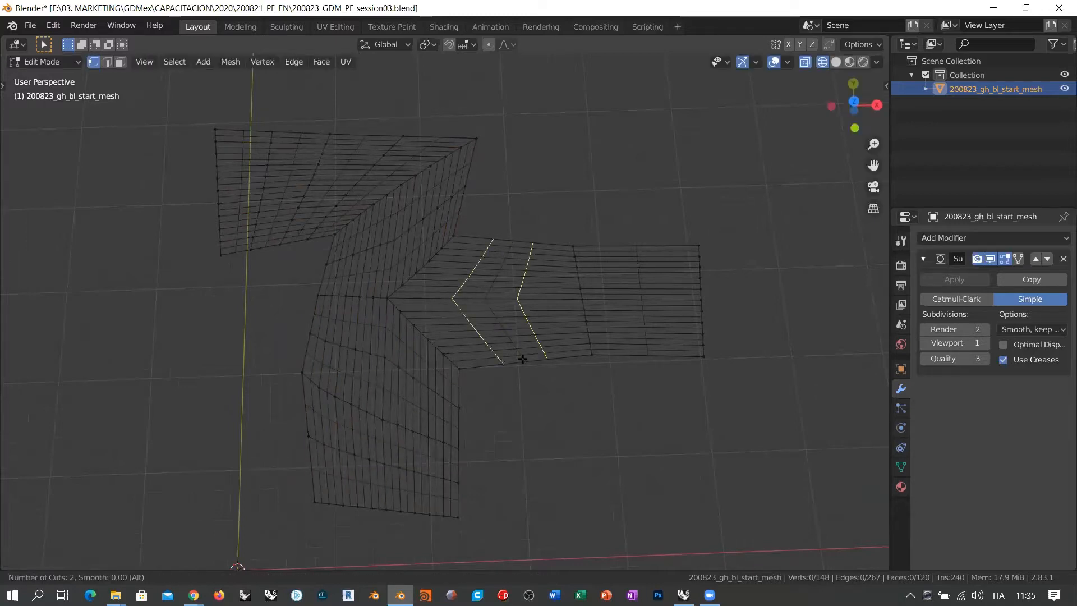
click(522, 359)
right_click(552, 283)
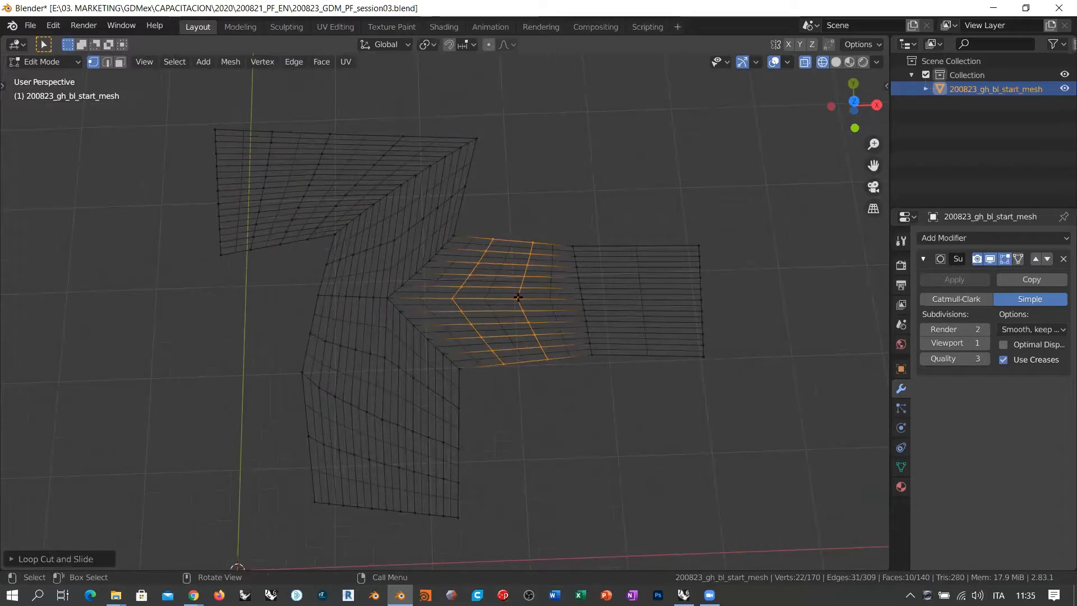
key(ctrl+r)
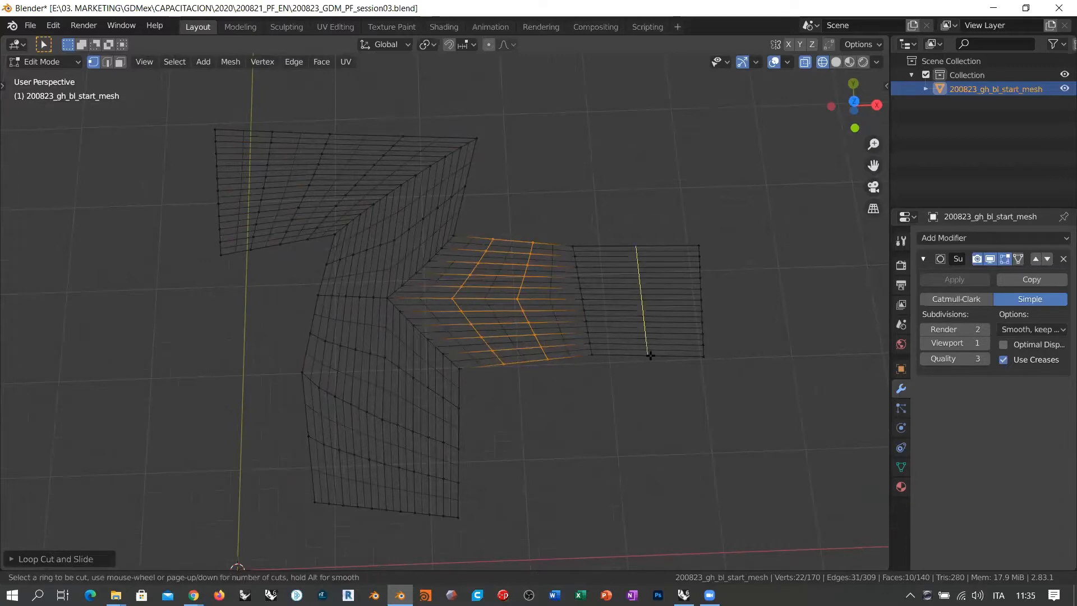
click(650, 355)
right_click(649, 355)
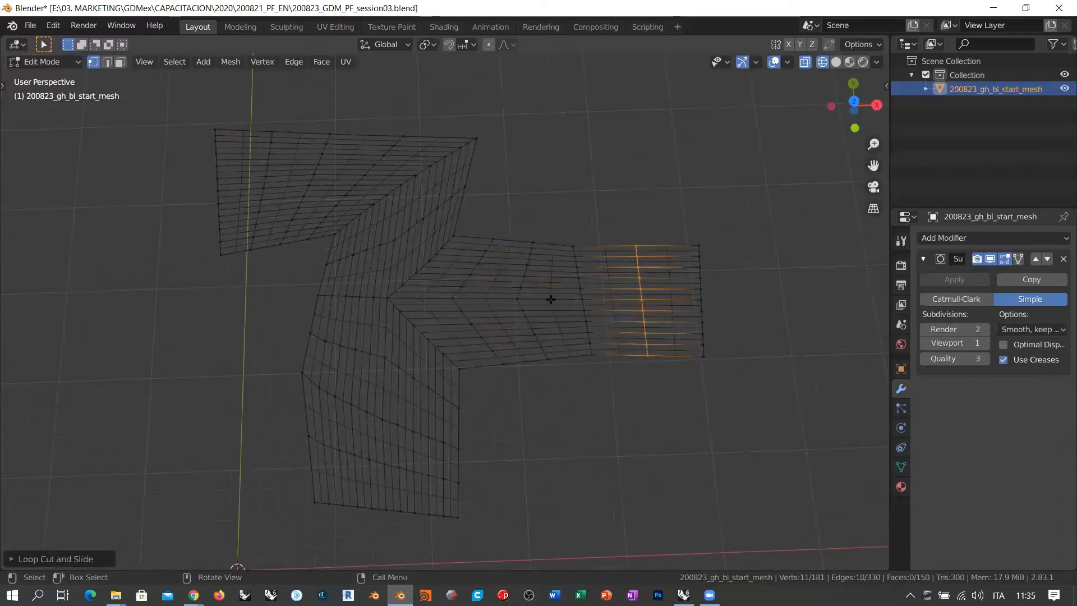
key(Tab)
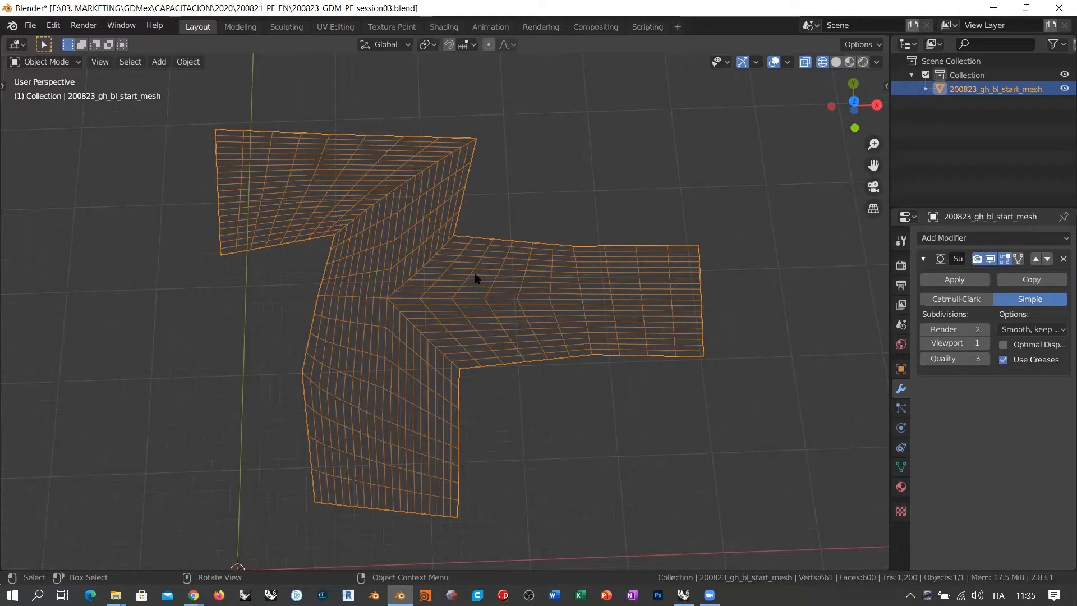
- Compare the Simple and Catmull-Clark subdivision types, settle on Catmull-Clark, and save the Blender file
click(957, 301)
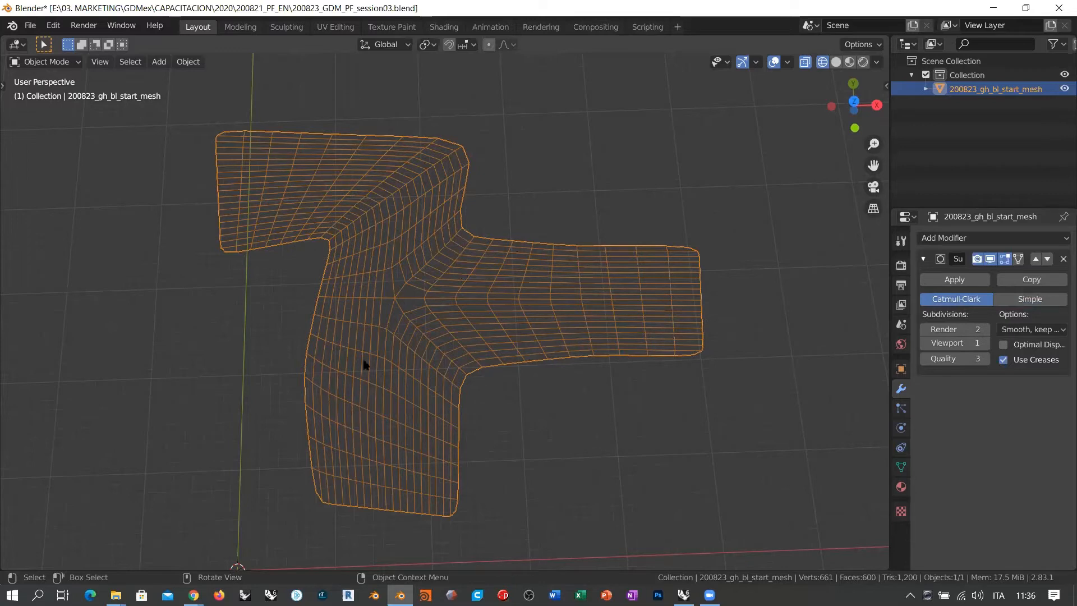
click(998, 301)
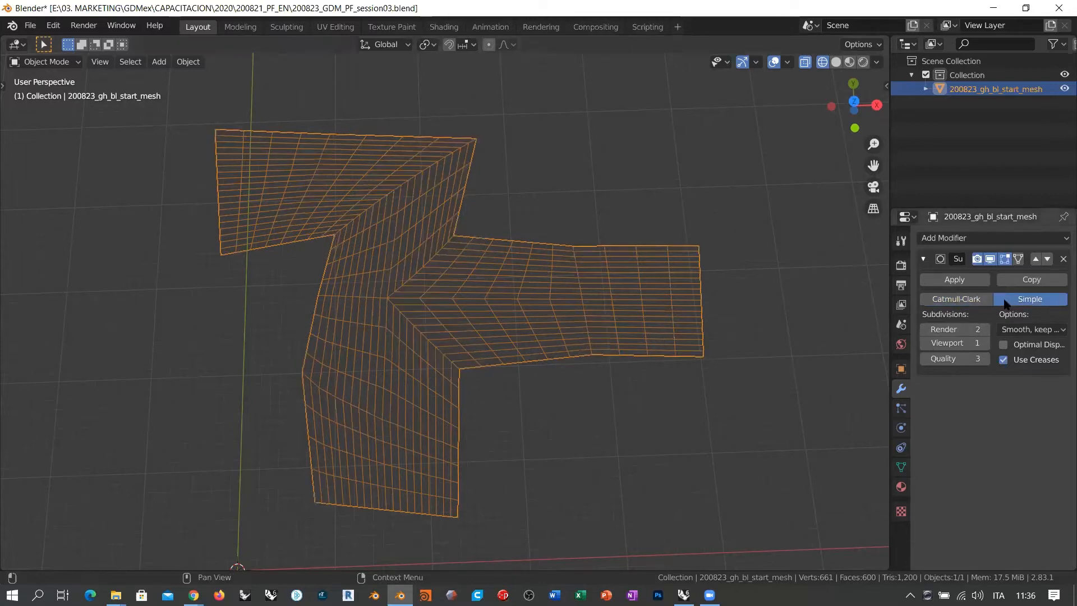
click(968, 303)
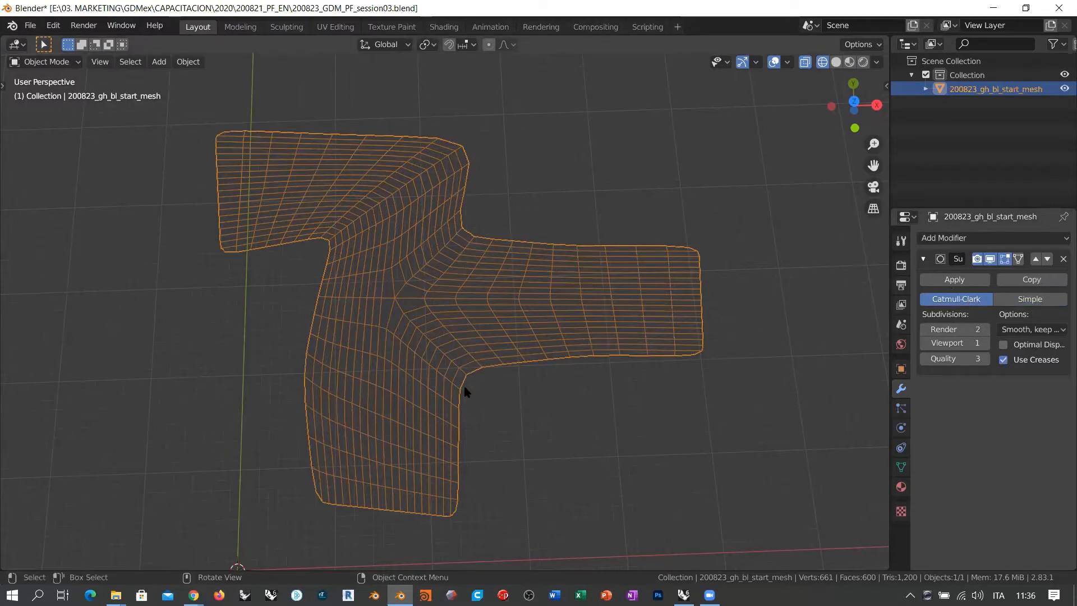
middle_drag(464, 391, 476, 339)
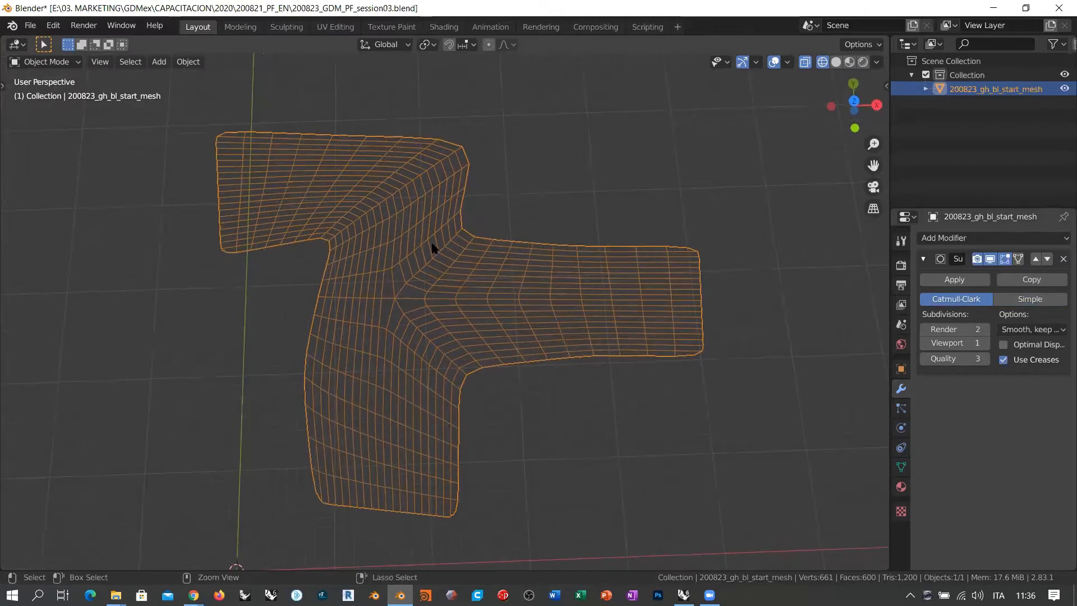
key(ctrl+s)
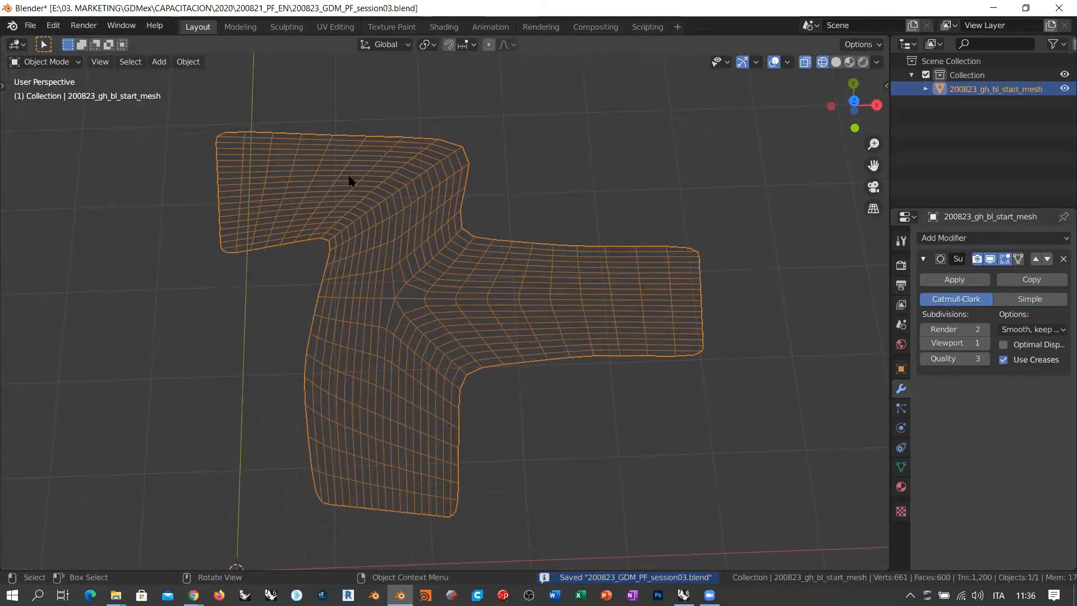
- Export the mesh as a Wavefront OBJ named 200823_bl_gh_start_mesh.obj in the 200821_PF_EN folder
click(31, 25)
mouse_move(70, 232)
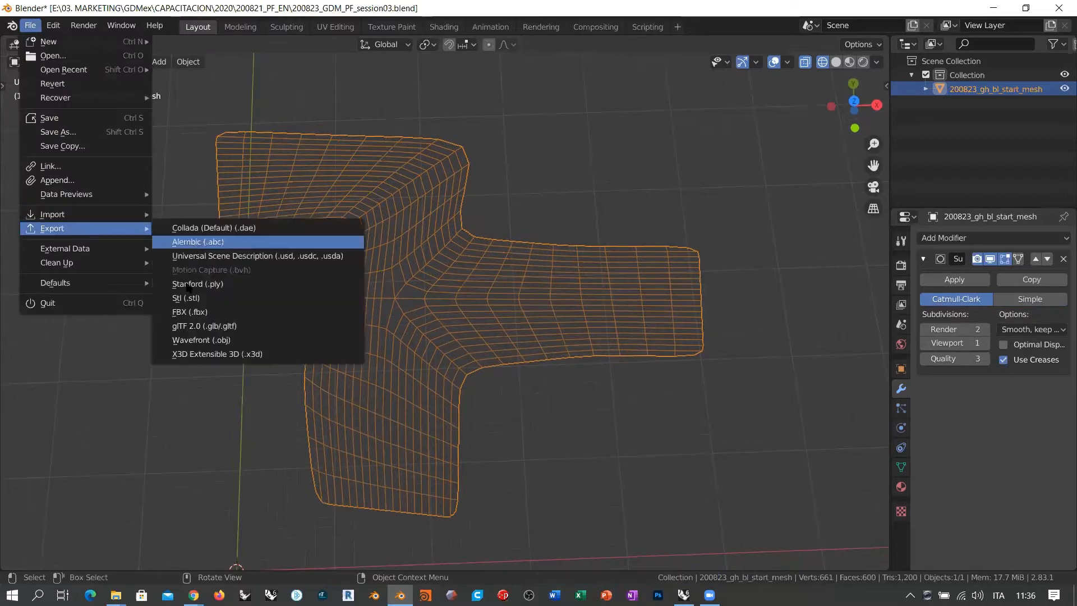
click(204, 341)
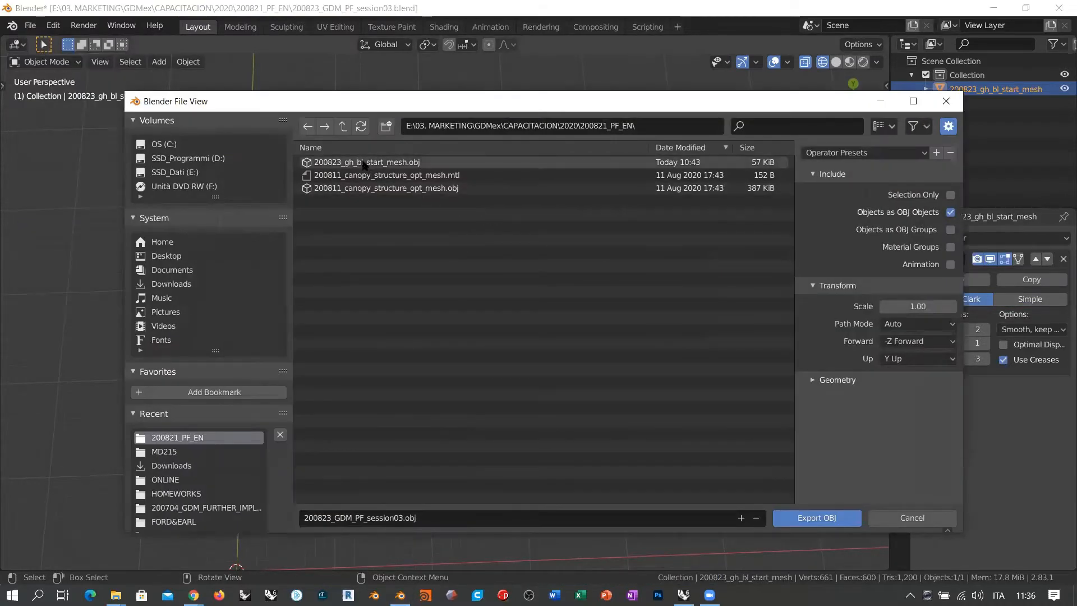
click(360, 164)
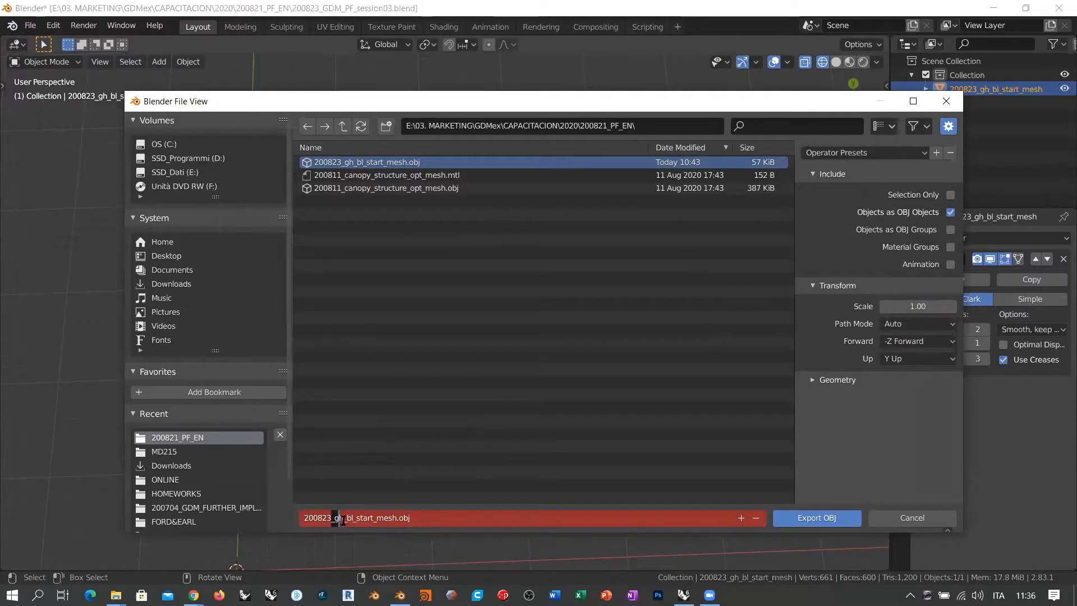
key(BackSpace)
key(BackSpace)
text(bl)
key(Delete)
key(Delete)
text(gh)
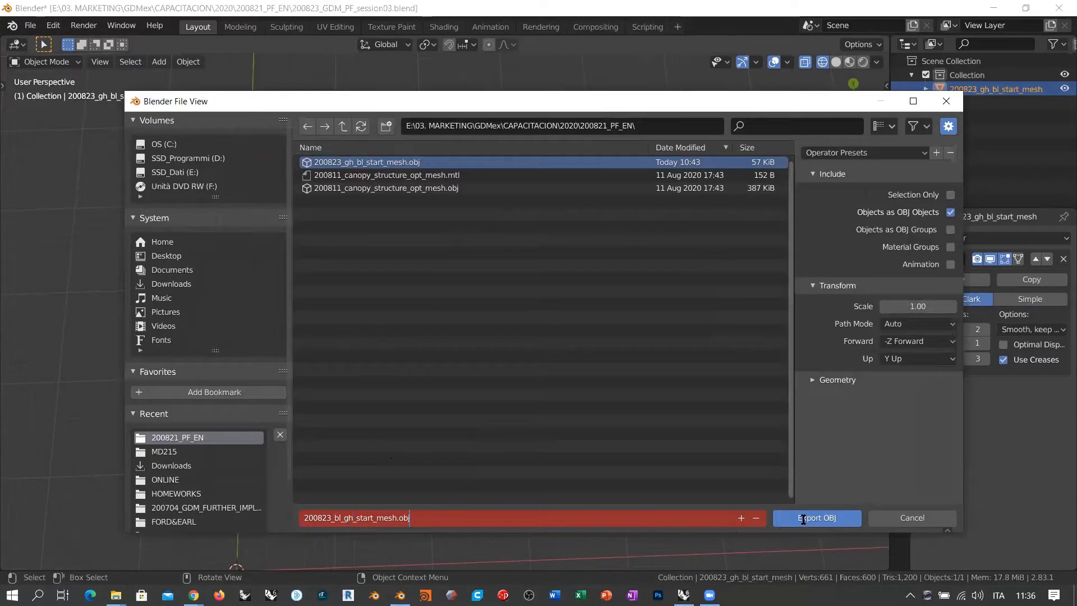
click(803, 522)
click(813, 520)
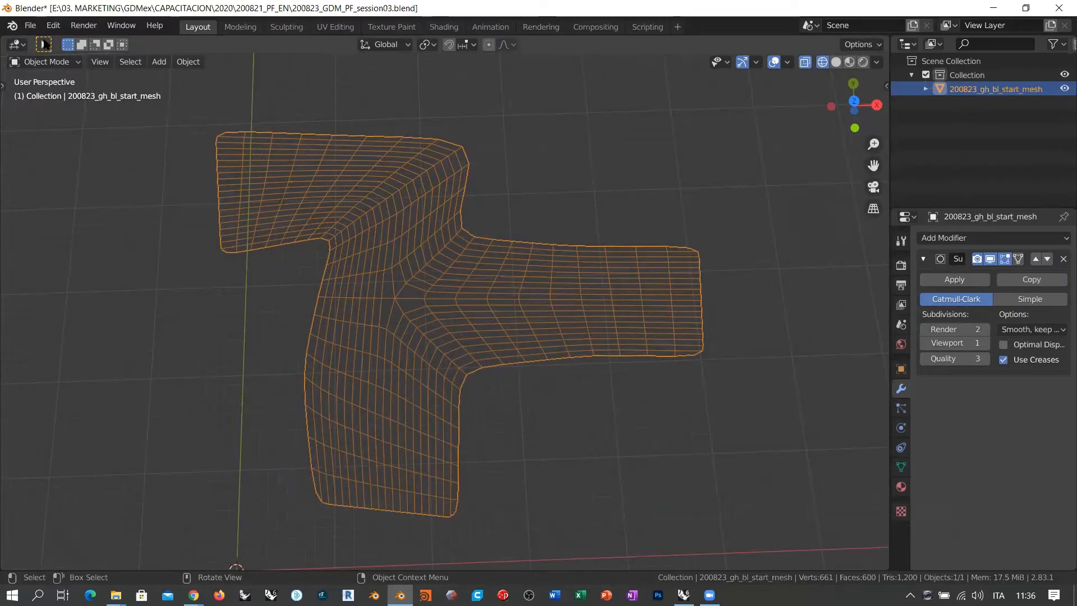
- Re-export the selected mesh with Selection Only enabled, overwriting 200823_bl_gh_start_mesh.obj
click(30, 25)
mouse_move(86, 229)
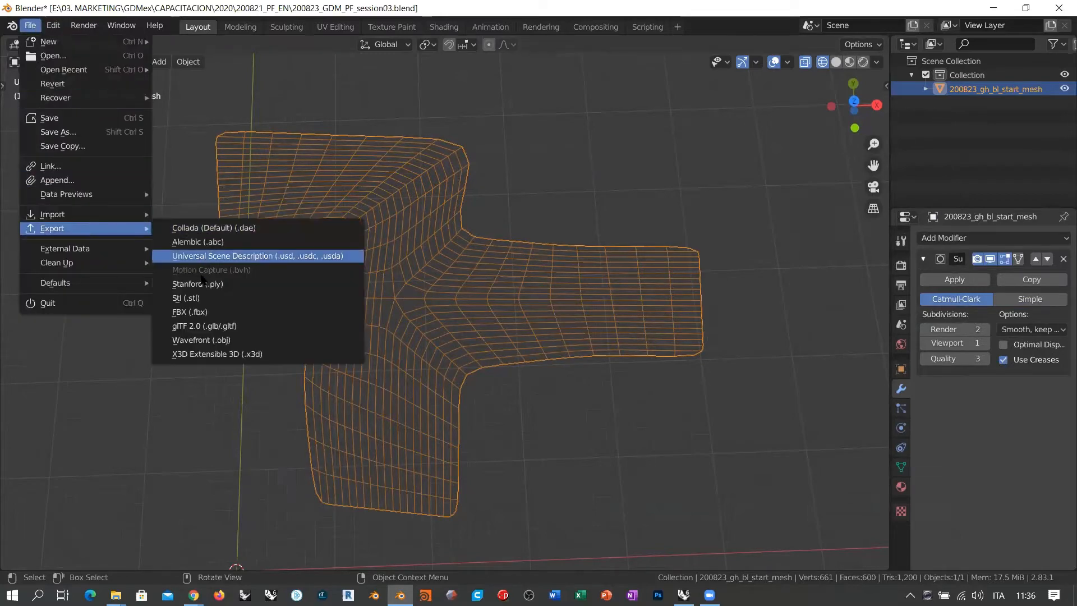
click(222, 339)
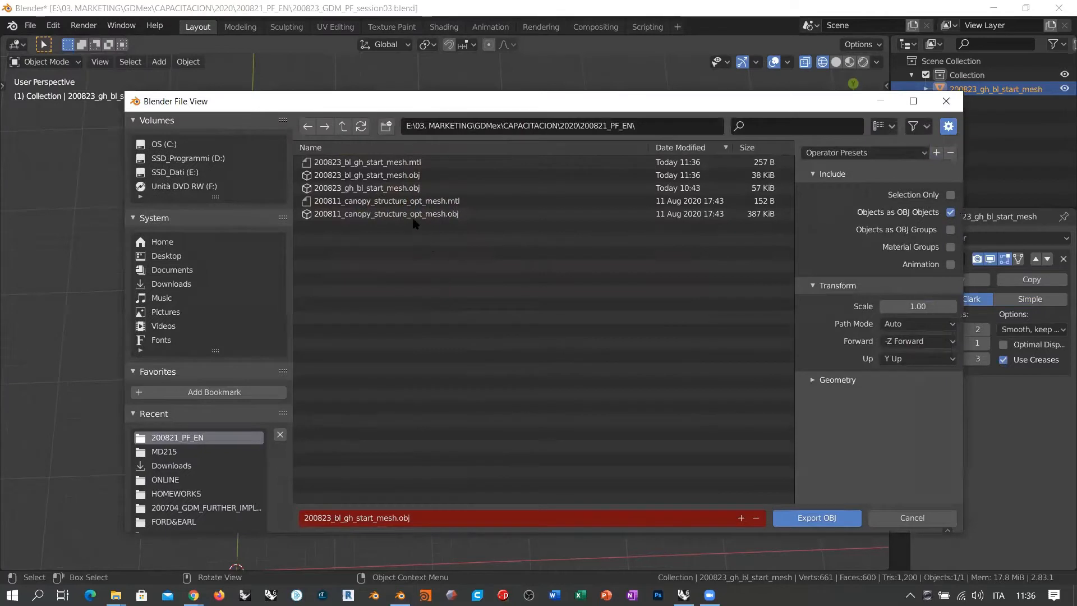
click(344, 177)
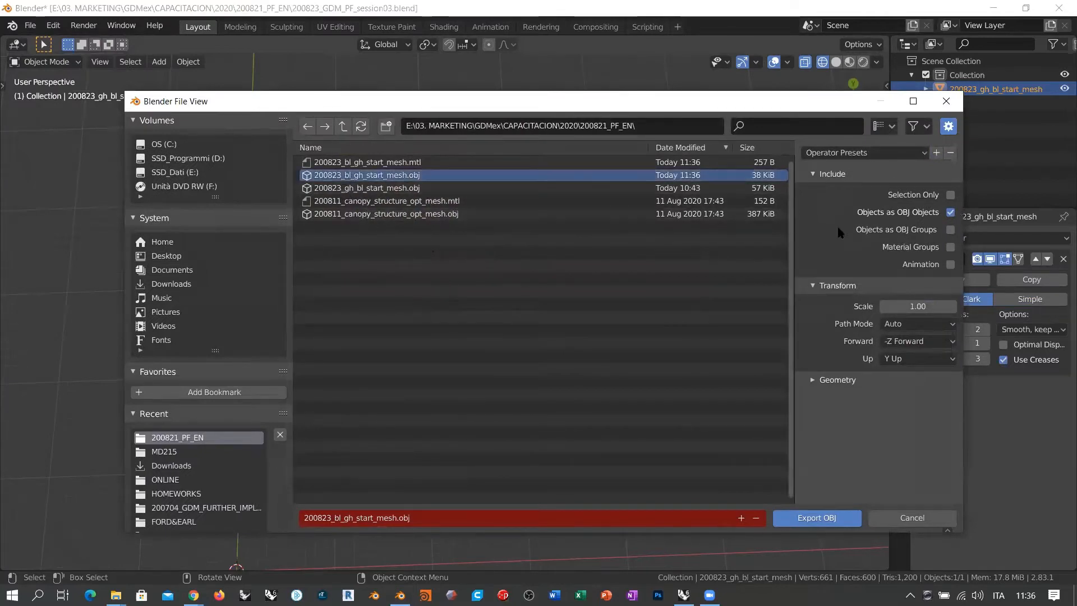
click(951, 196)
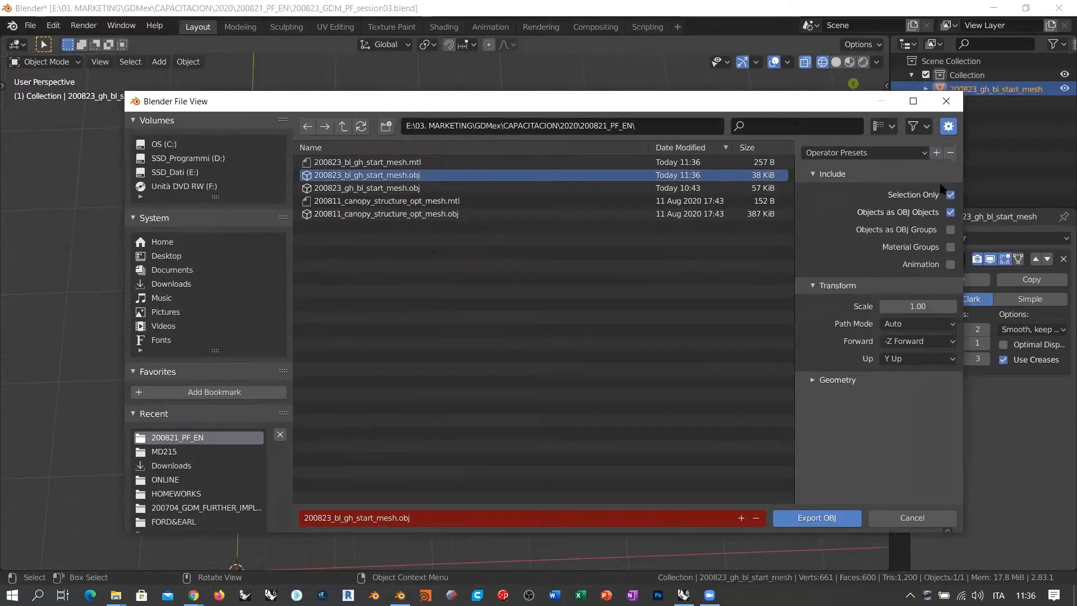
click(815, 519)
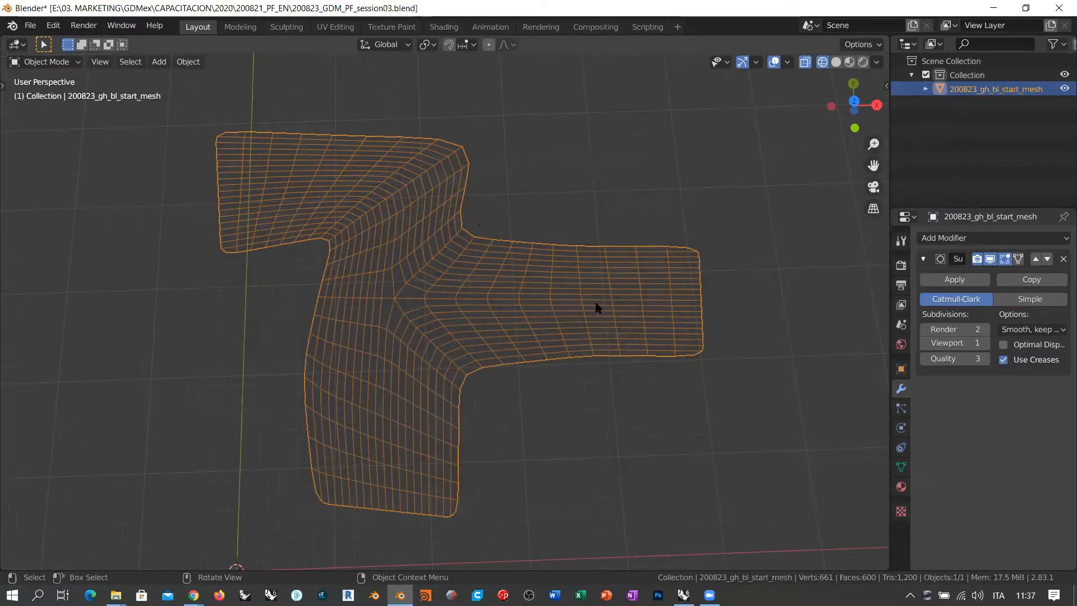
- Switch to Rhino, start an import and browse to 03. MARKETING > GDMex > CAPACITACION > 2020 > 200821_PF_EN on drive E
click(684, 595)
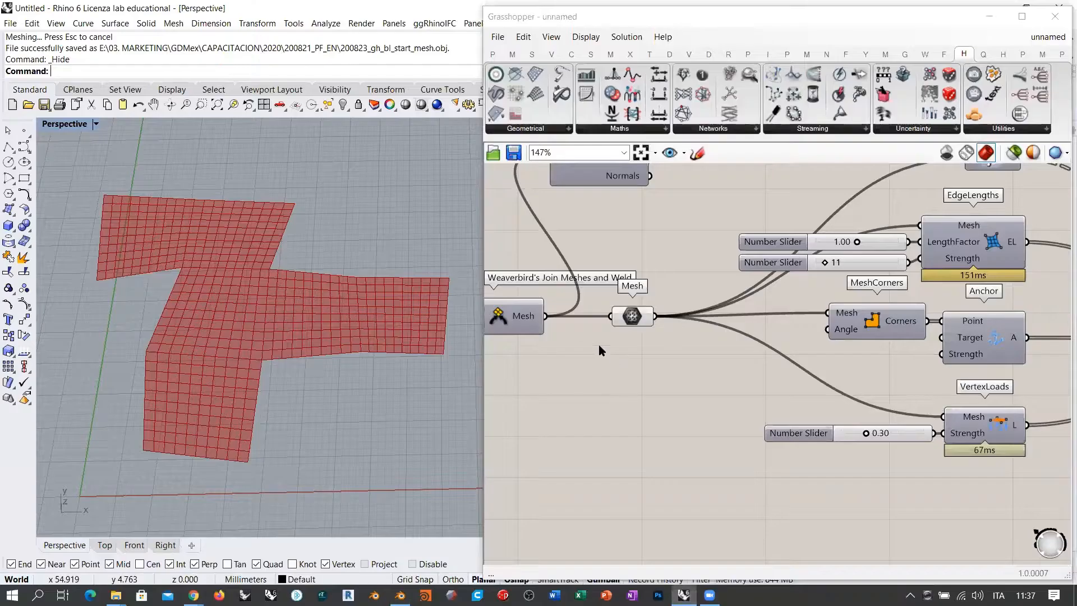
click(10, 23)
click(45, 167)
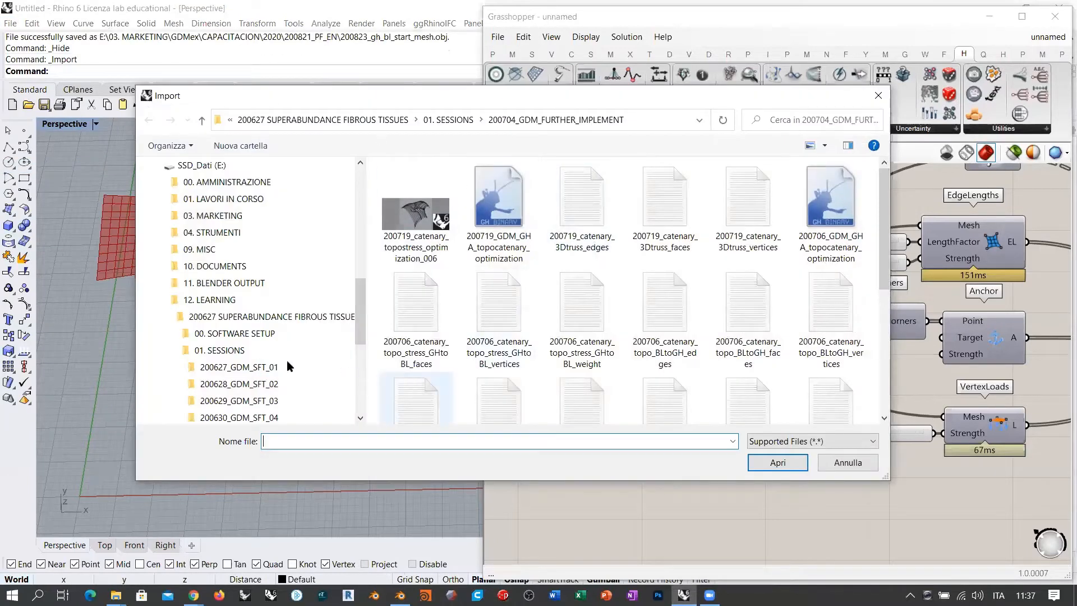
click(158, 303)
scroll(159, 311, up, 1)
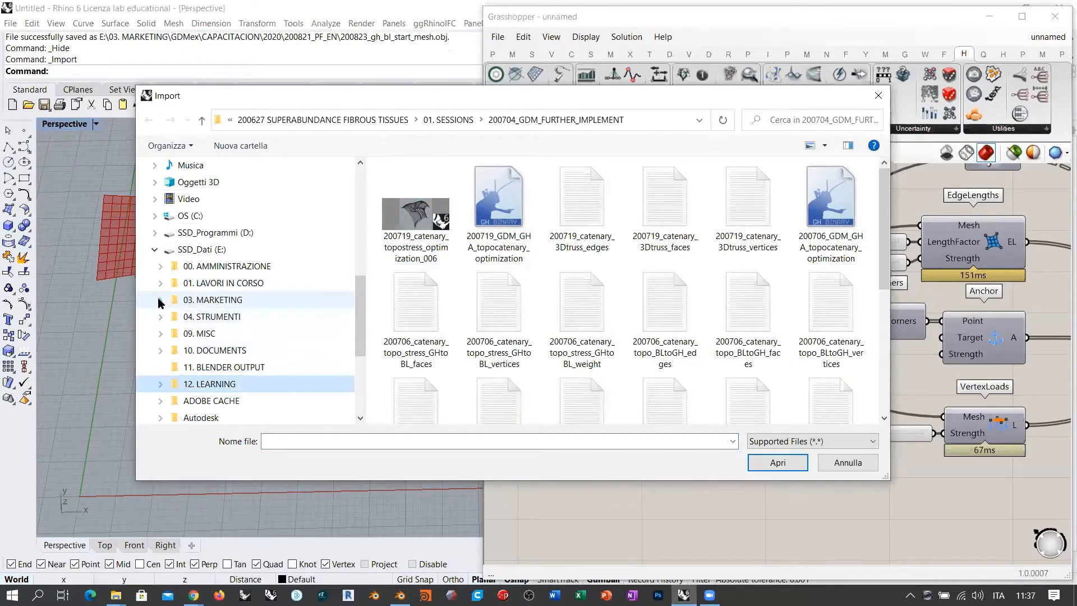
click(160, 300)
click(166, 317)
click(171, 216)
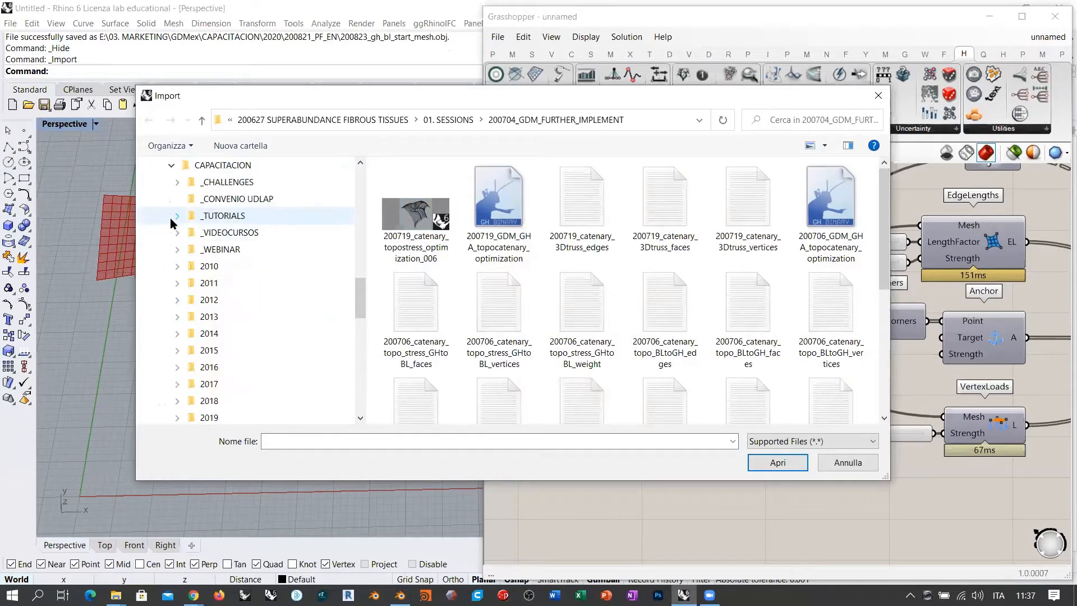
scroll(172, 270, down, 3)
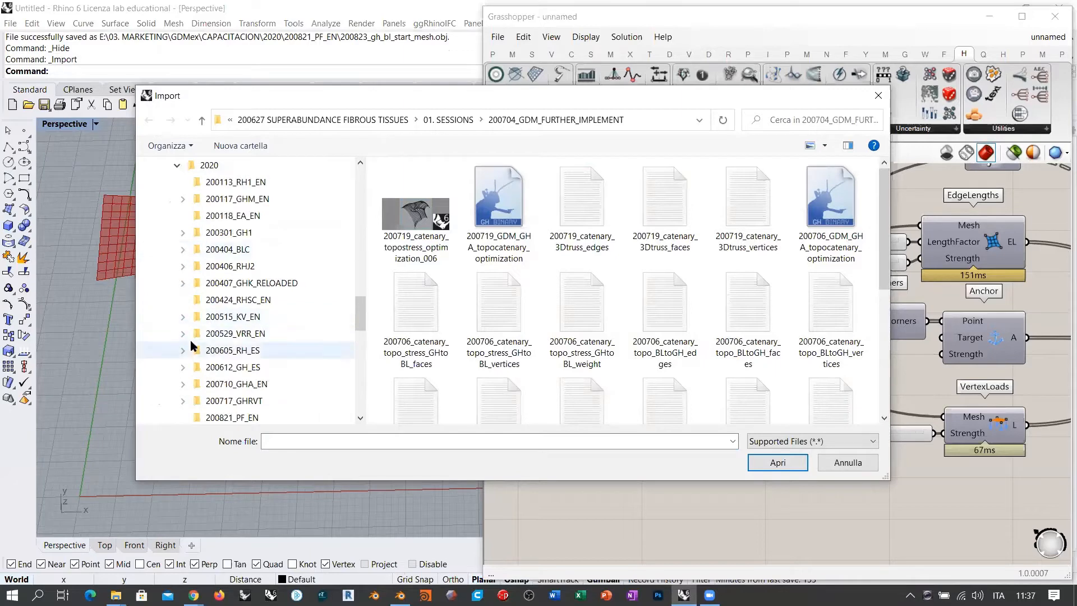
scroll(224, 345, down, 2)
click(235, 350)
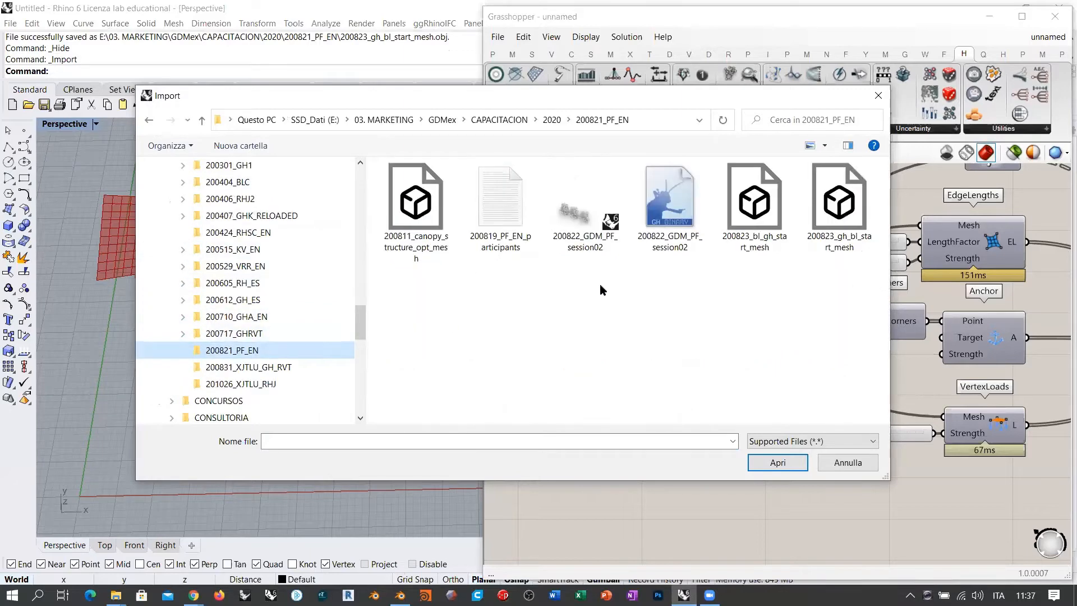
- Import 200823_bl_gh_start_mesh, accepting the OBJ options with Import OBJ objects and Map OBJ Y to Rhino Z enabled
click(764, 207)
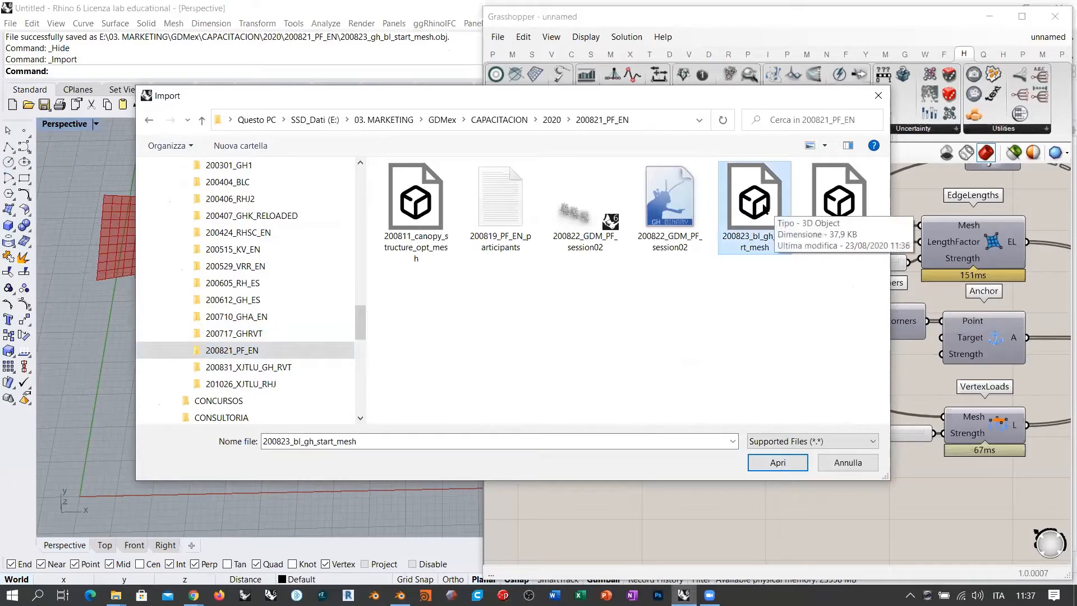
double_click(764, 211)
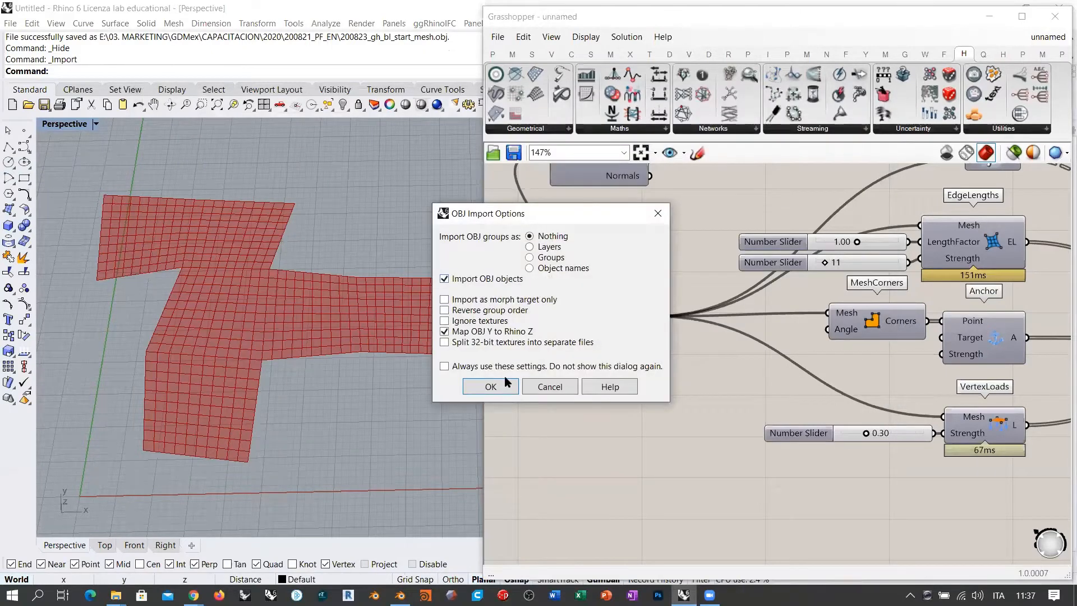
click(505, 385)
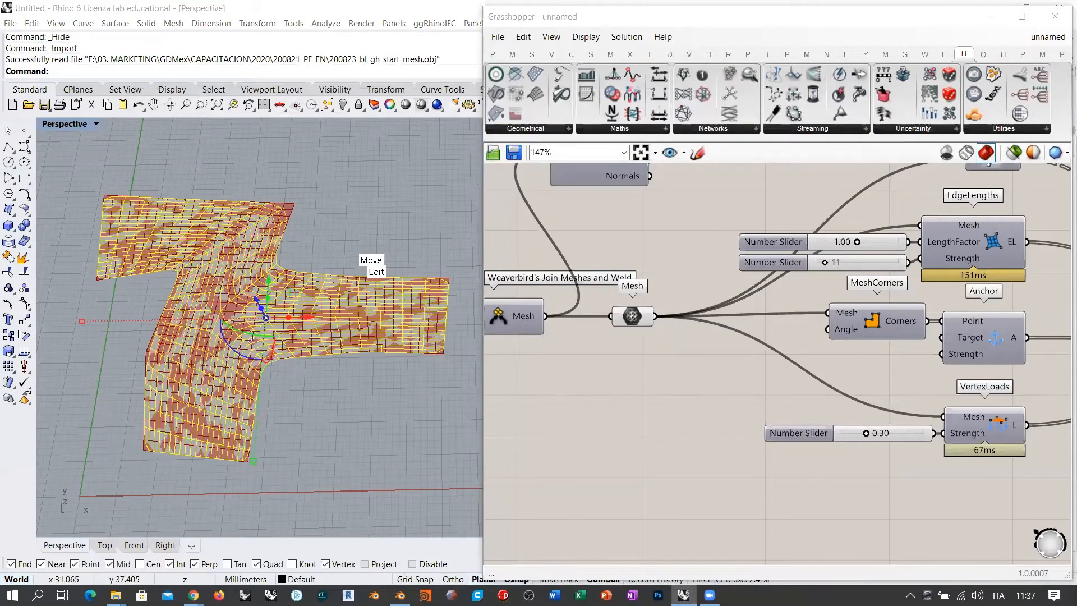
- Move the imported mesh in the negative X direction until it sits clear of the red Grasshopper preview mesh
middle_click(338, 251)
right_drag(410, 331, 407, 348)
scroll(397, 320, down, 5)
shift+right_drag(361, 306, 417, 299)
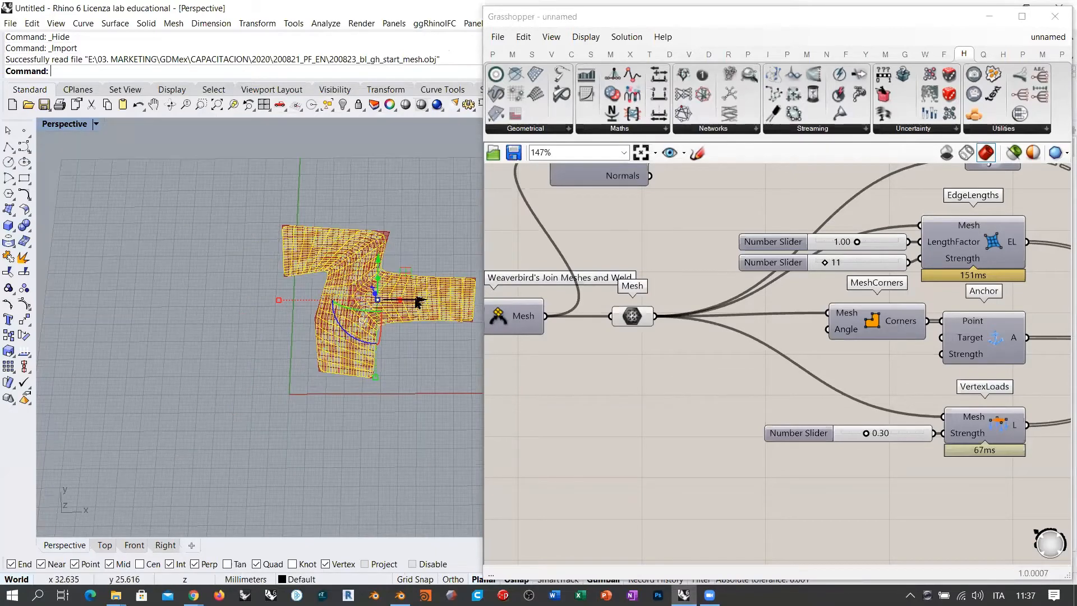
drag(418, 302, 220, 303)
click(324, 393)
shift+right_drag(298, 360, 371, 372)
click(268, 308)
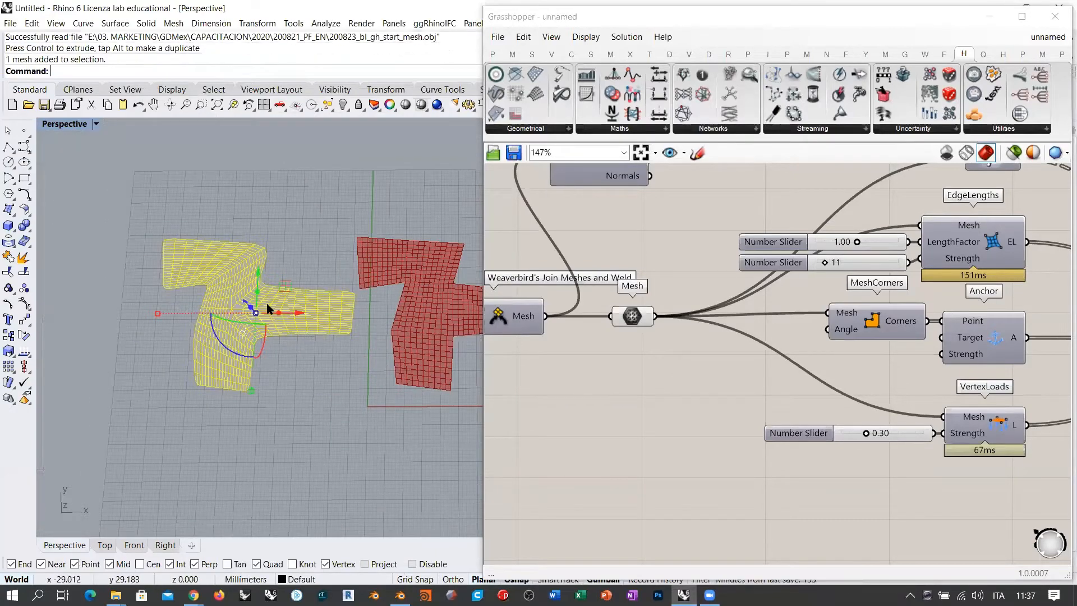
scroll(299, 319, up, 6)
drag(275, 310, 257, 312)
scroll(322, 322, down, 4)
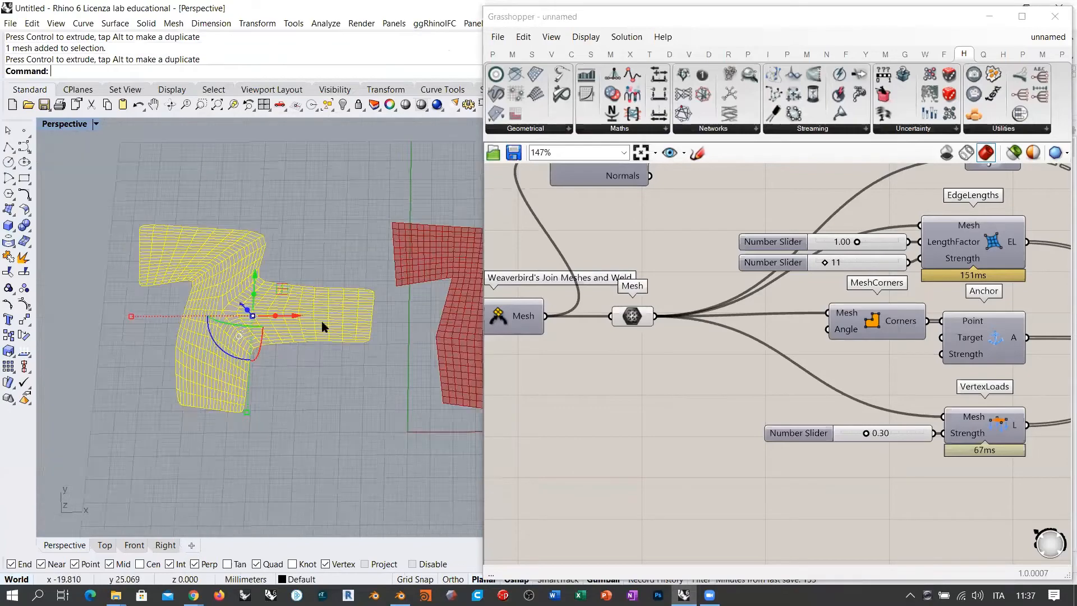
- Examine the imported mesh's edge flow around the junction of its arms and reselect the mesh
scroll(322, 322, down, 2)
scroll(321, 255, up, 2)
right_drag(322, 256, 330, 266)
right_drag(323, 310, 302, 297)
click(312, 285)
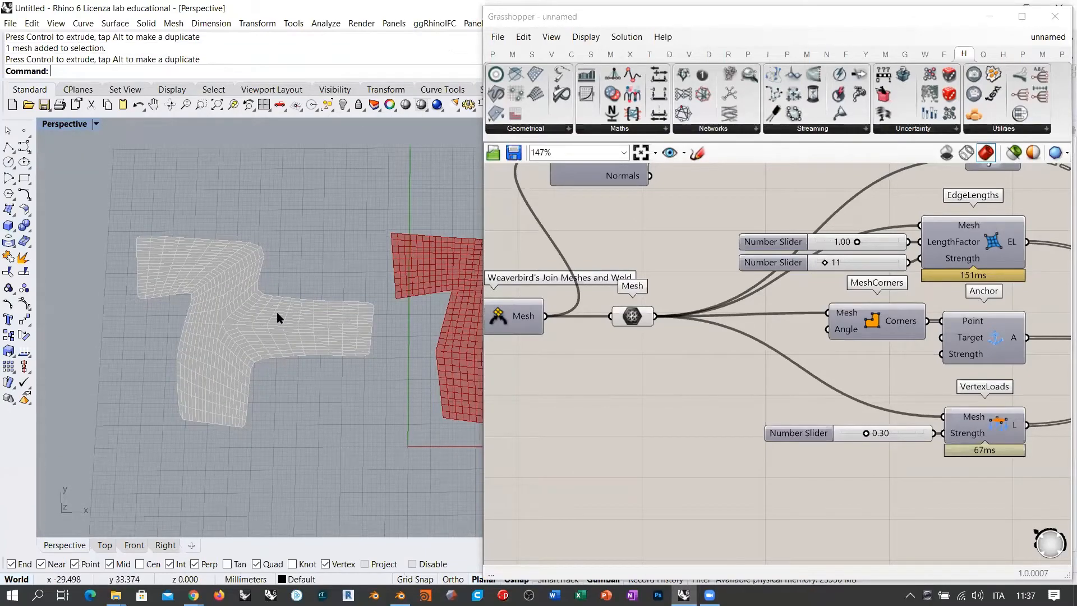
scroll(211, 333, up, 4)
click(277, 322)
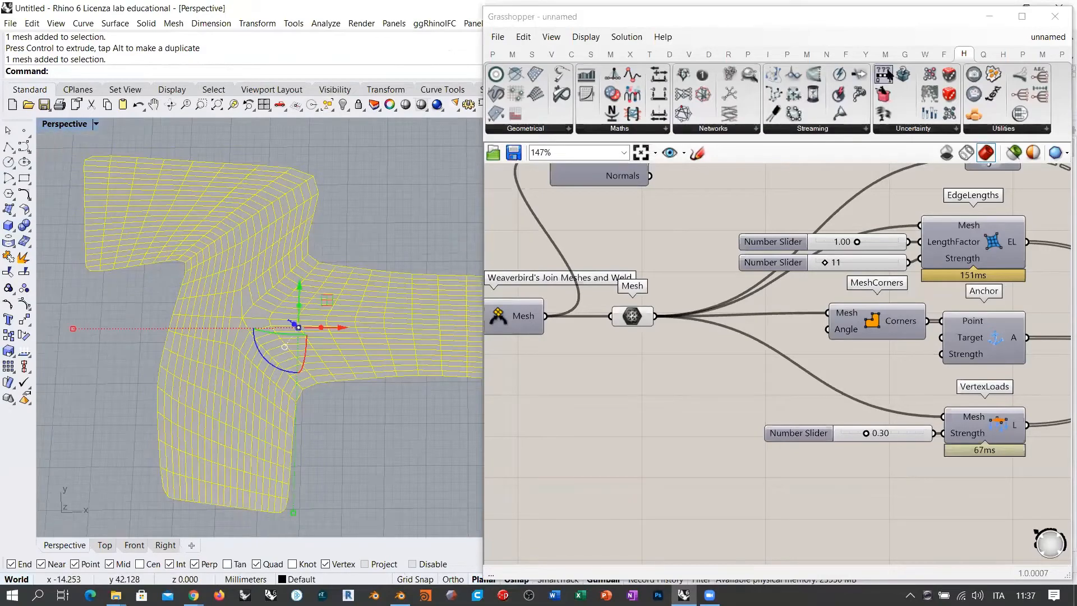
- Change the imported mesh's display color through its object properties and deselect the mesh
drag(854, 23, 762, 336)
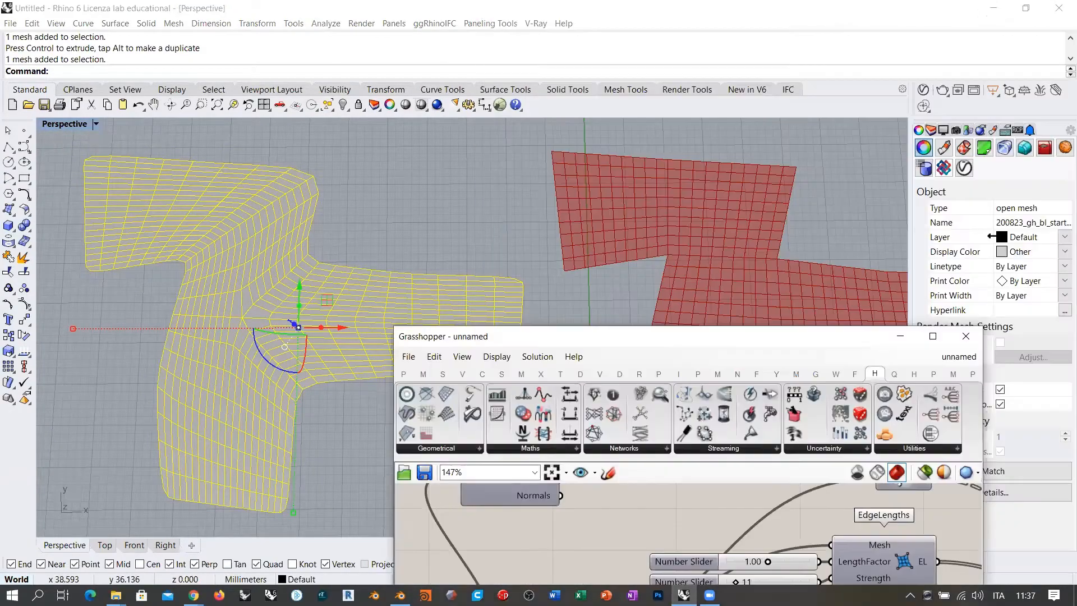
click(1020, 251)
click(1010, 267)
key(Escape)
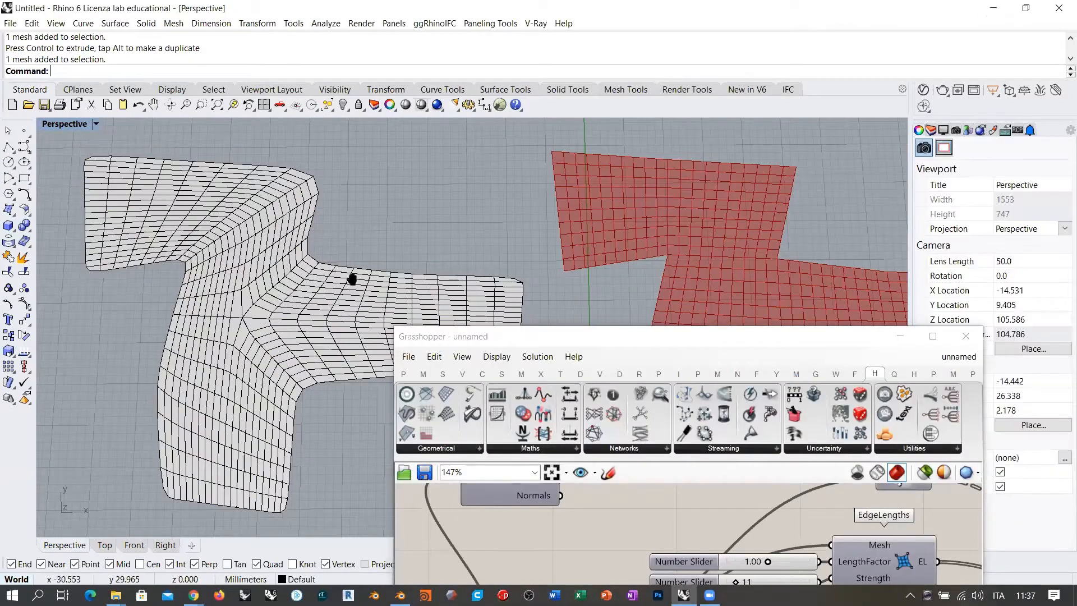
right_drag(353, 279, 364, 263)
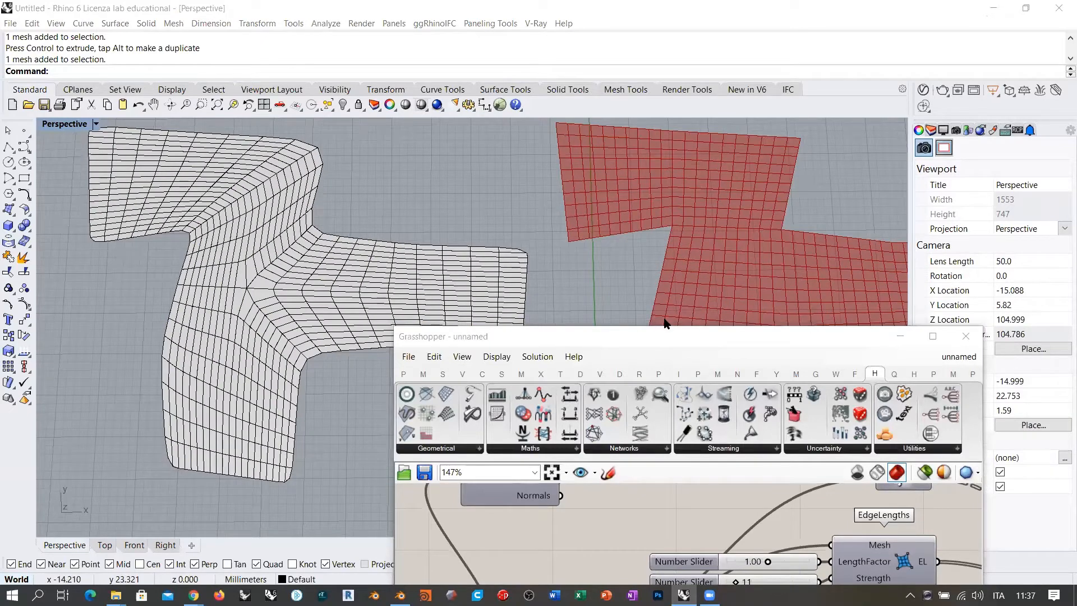
- Dock the Grasshopper window beside the Rhino viewport and narrow it so the whole imported mesh can be seen
key(super+Right)
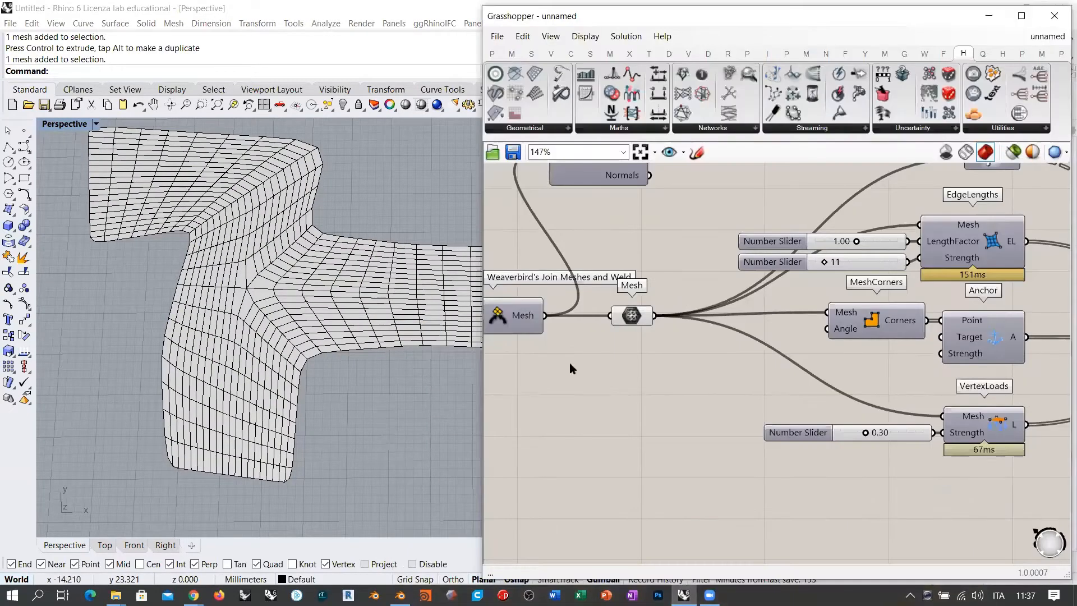
drag(482, 375, 655, 375)
right_drag(473, 378, 386, 376)
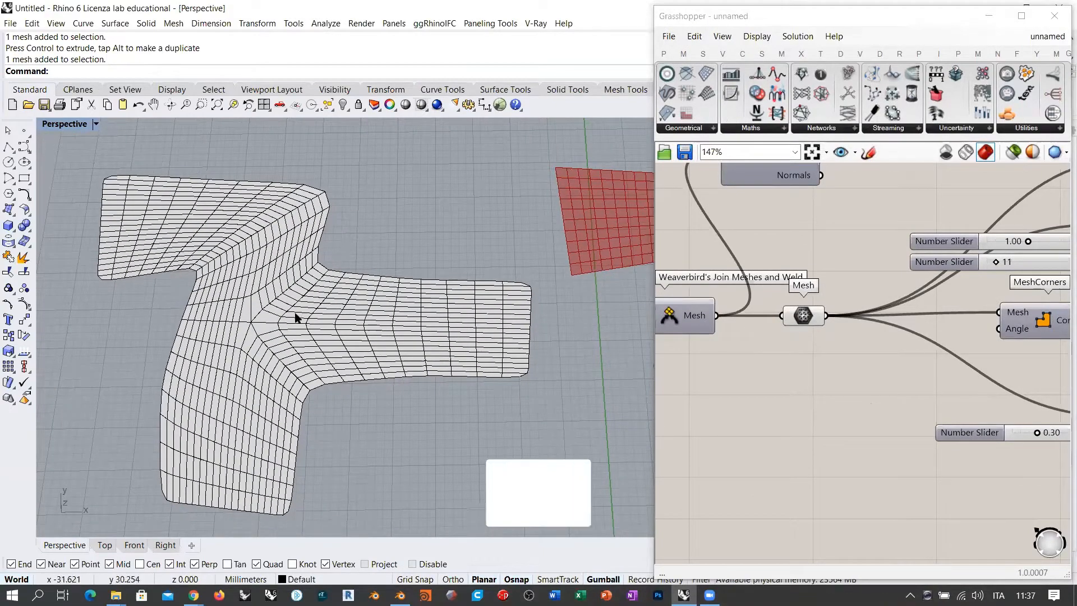
right_drag(314, 345, 339, 379)
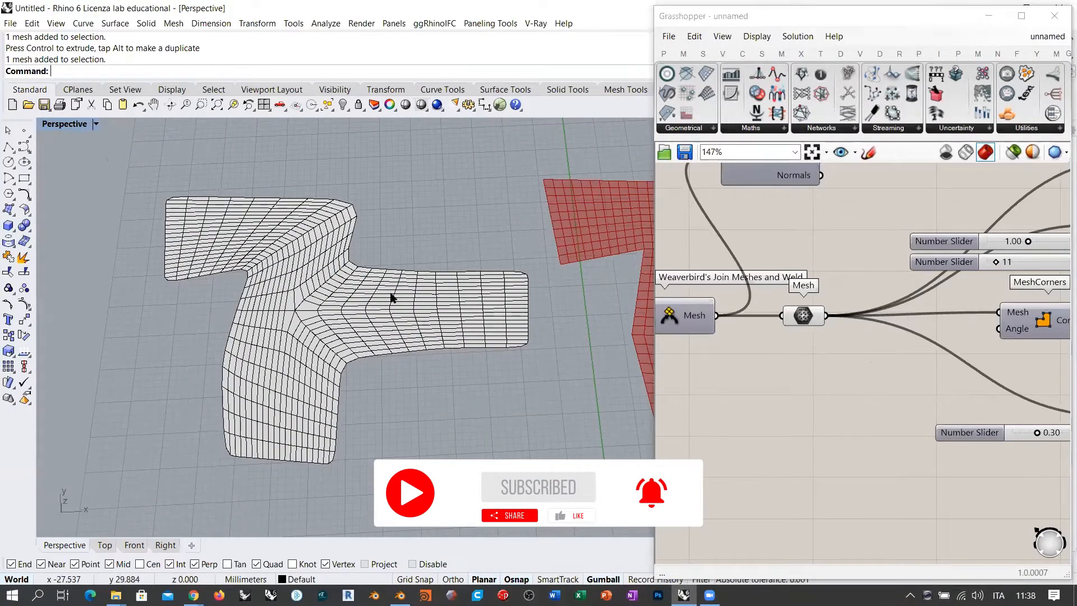
right_drag(389, 298, 356, 322)
- Add a Mesh parameter below the existing one in the Grasshopper definition and reference the imported Rhino mesh in it
double_click(802, 401)
text(mesh)
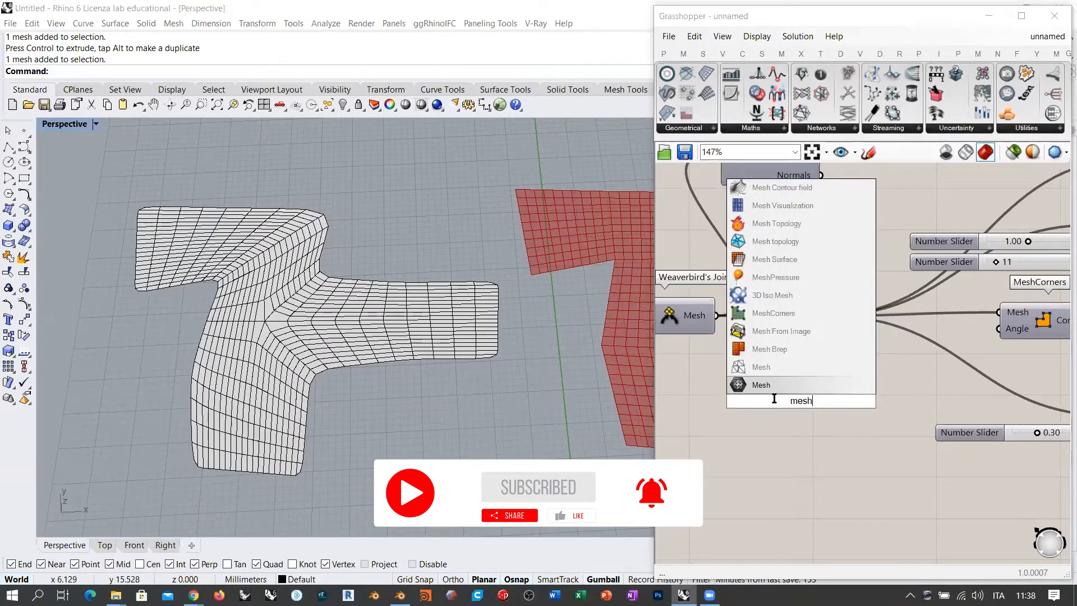
key(Return)
right_click(805, 408)
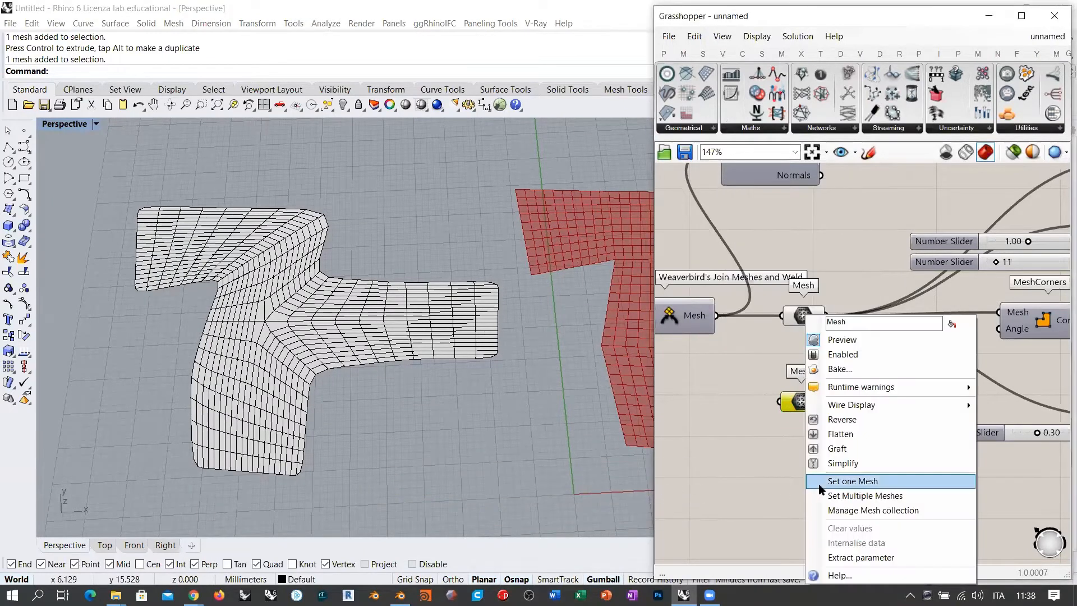
click(852, 482)
click(305, 349)
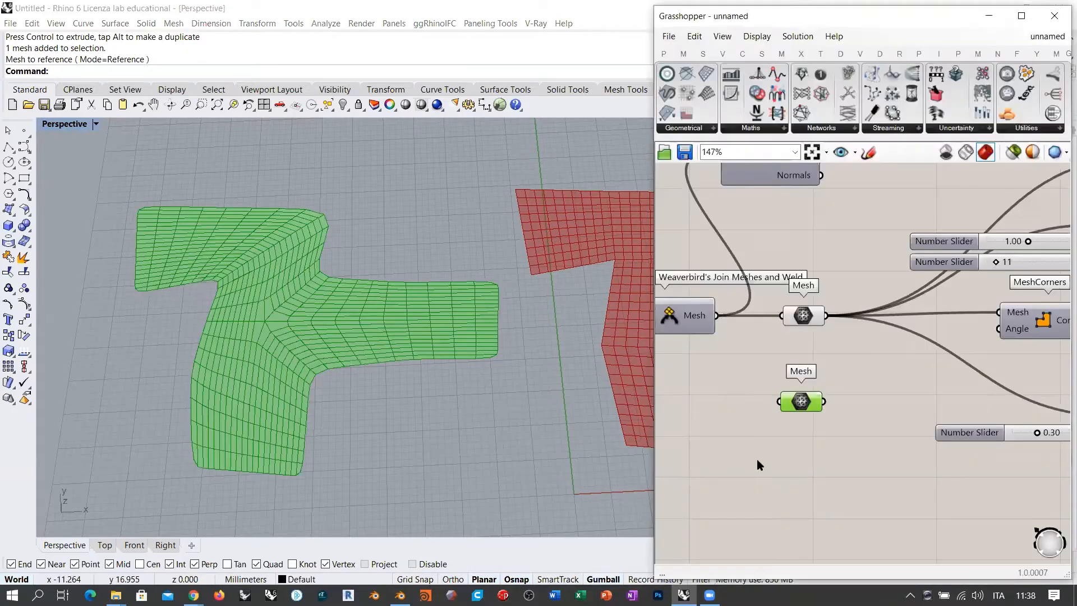
drag(801, 401, 805, 402)
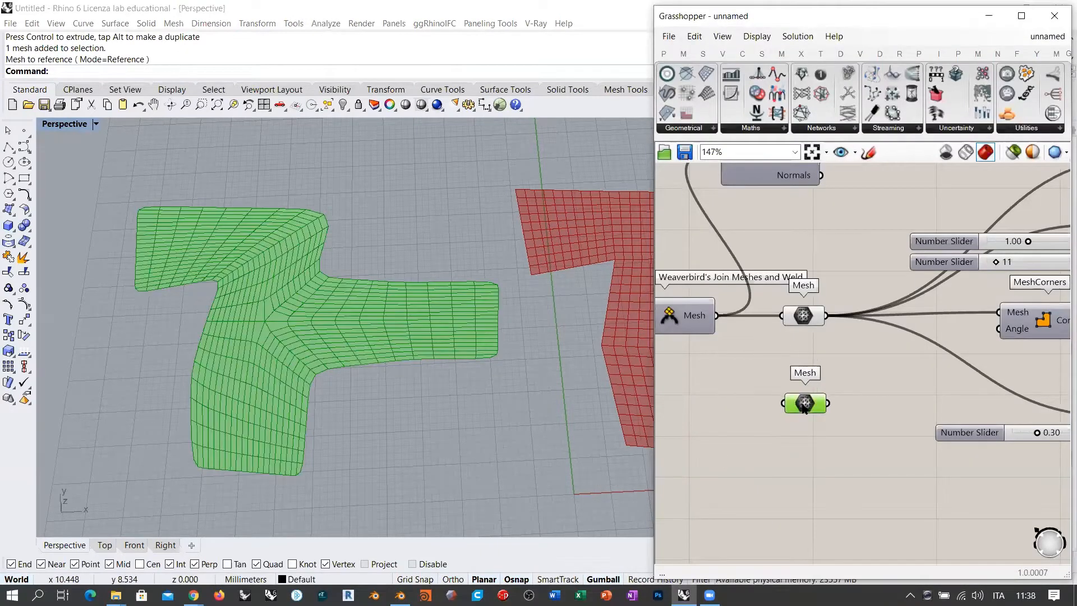
right_drag(557, 353, 344, 235)
- Hide the imported mesh in Rhino so only its Grasshopper preview shows, and deselect the new Mesh parameter
click(225, 262)
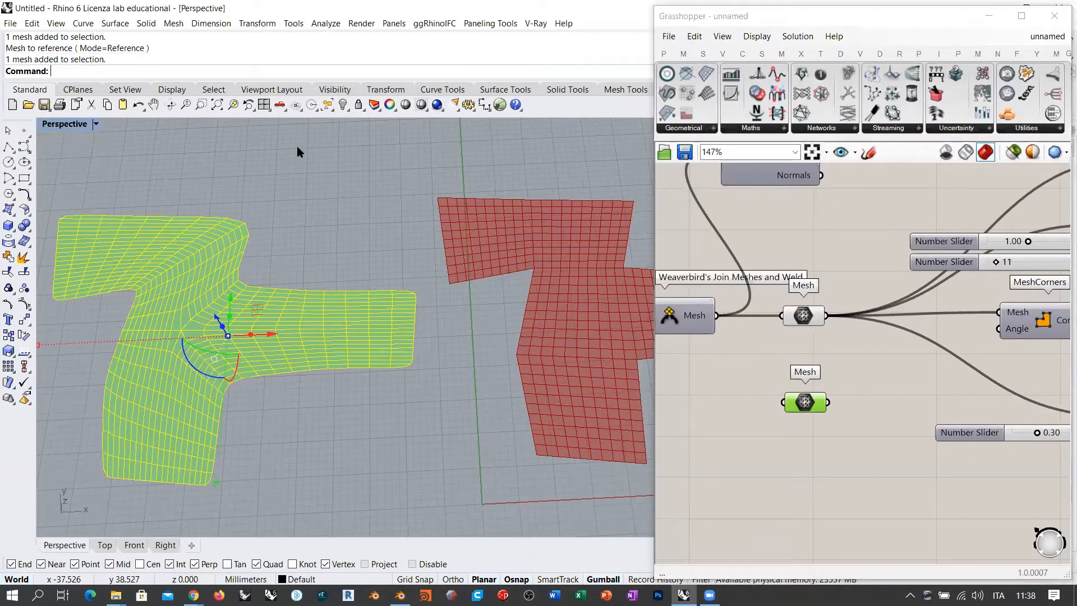
click(343, 104)
right_drag(368, 361, 381, 342)
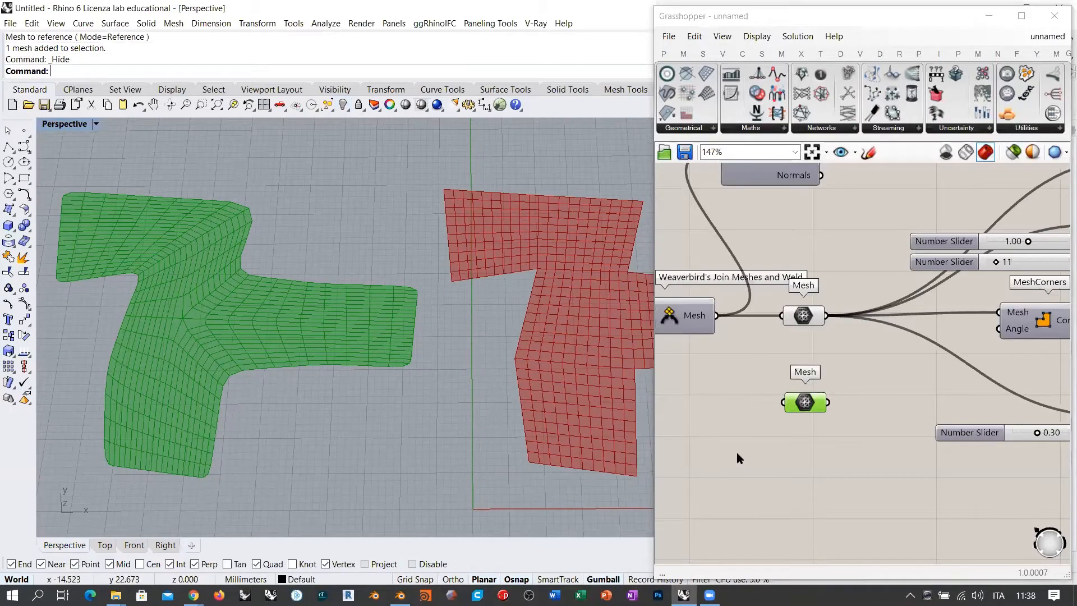
click(747, 456)
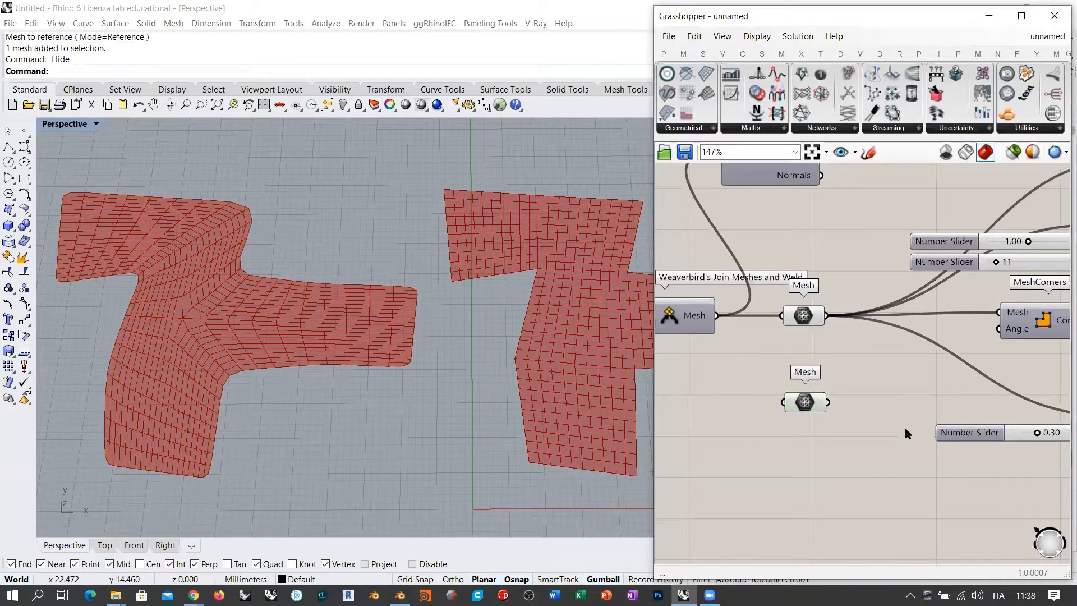
- Move all outgoing wires of the original Mesh parameter to the new Mesh parameter below it
scroll(904, 428, down, 4)
scroll(941, 431, up, 5)
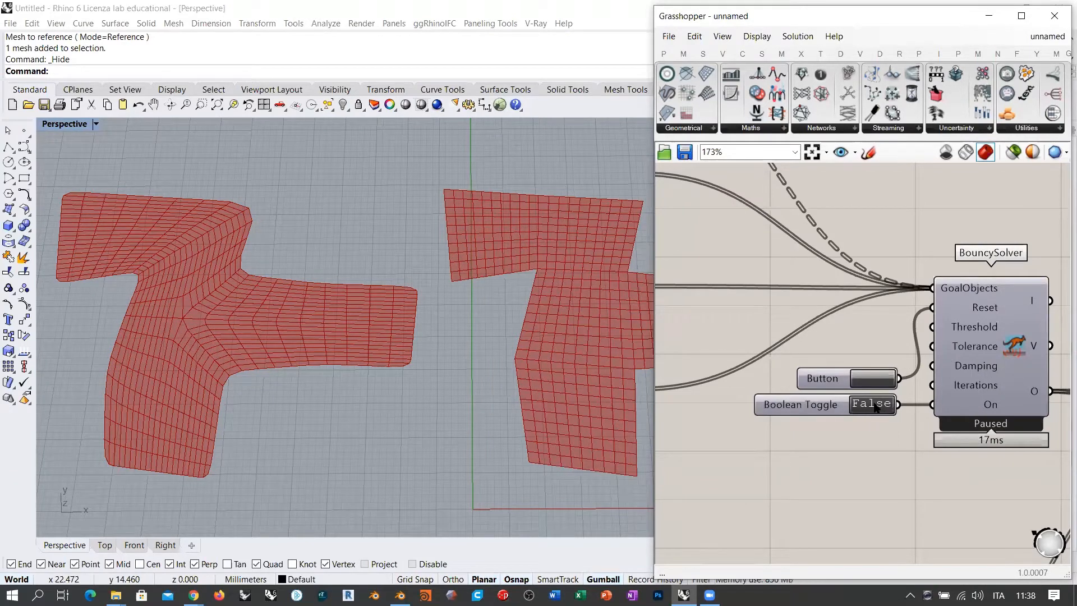
scroll(908, 398, down, 5)
right_drag(829, 382, 772, 429)
scroll(829, 355, up, 3)
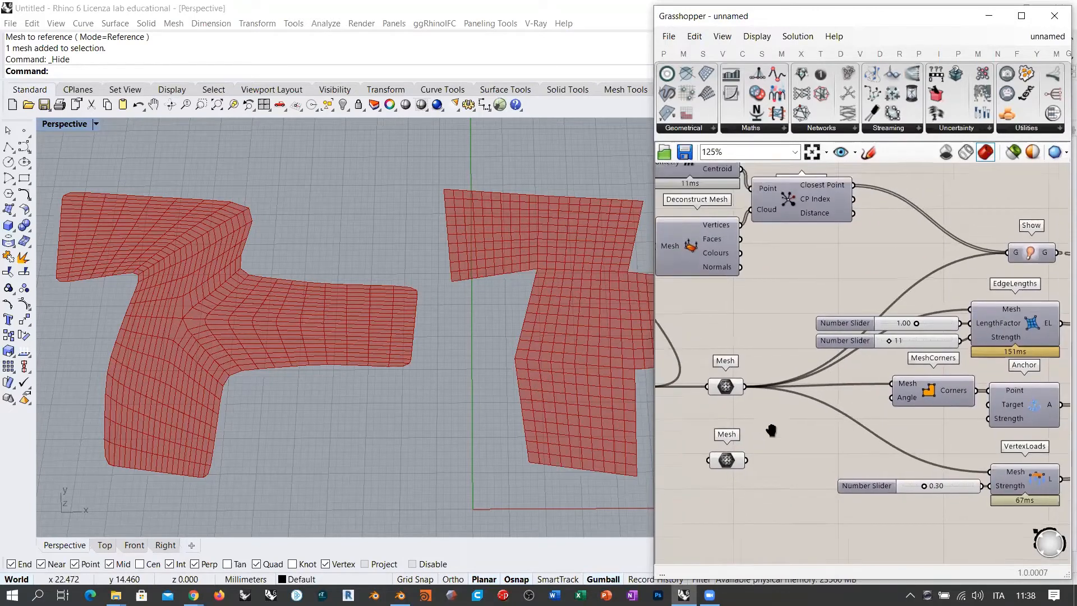
click(736, 391)
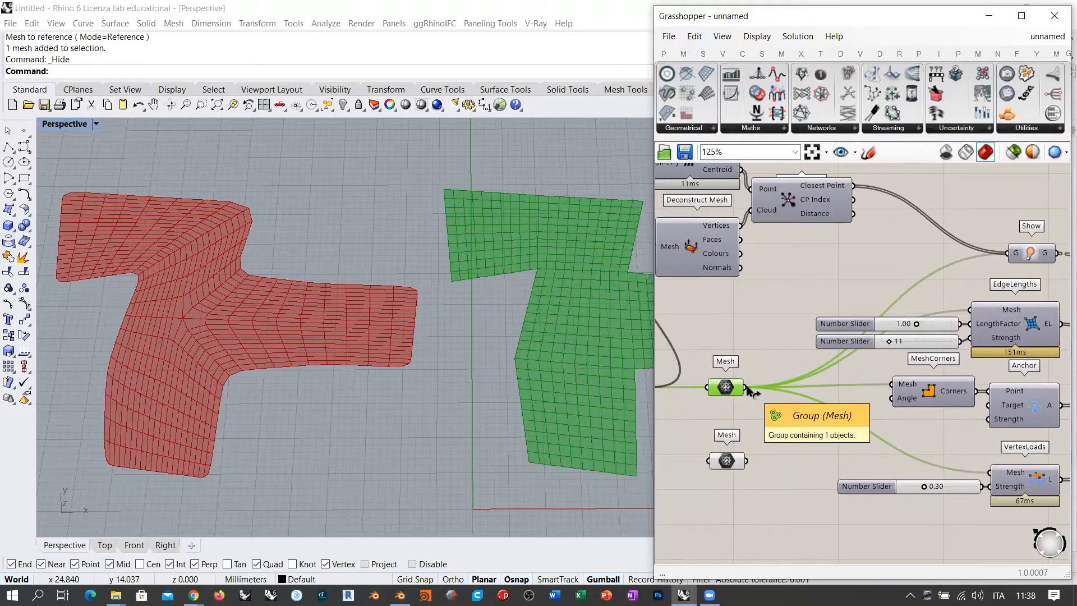
ctrl+shift+drag(747, 387, 748, 462)
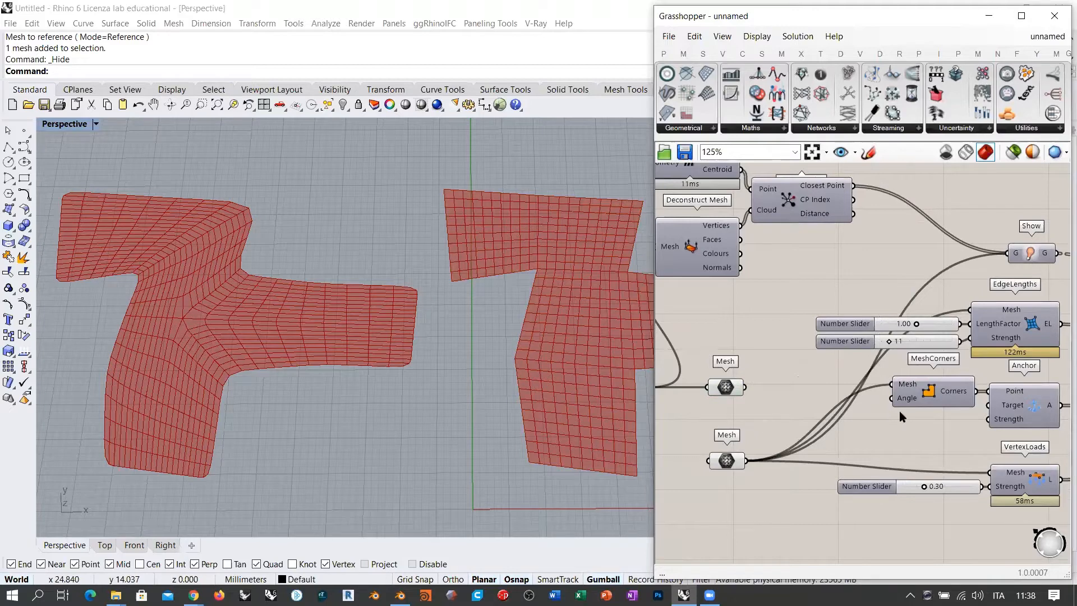
- Turn on the preview of the MeshCorners component to show the corner points found on the new mesh
right_drag(909, 401, 874, 401)
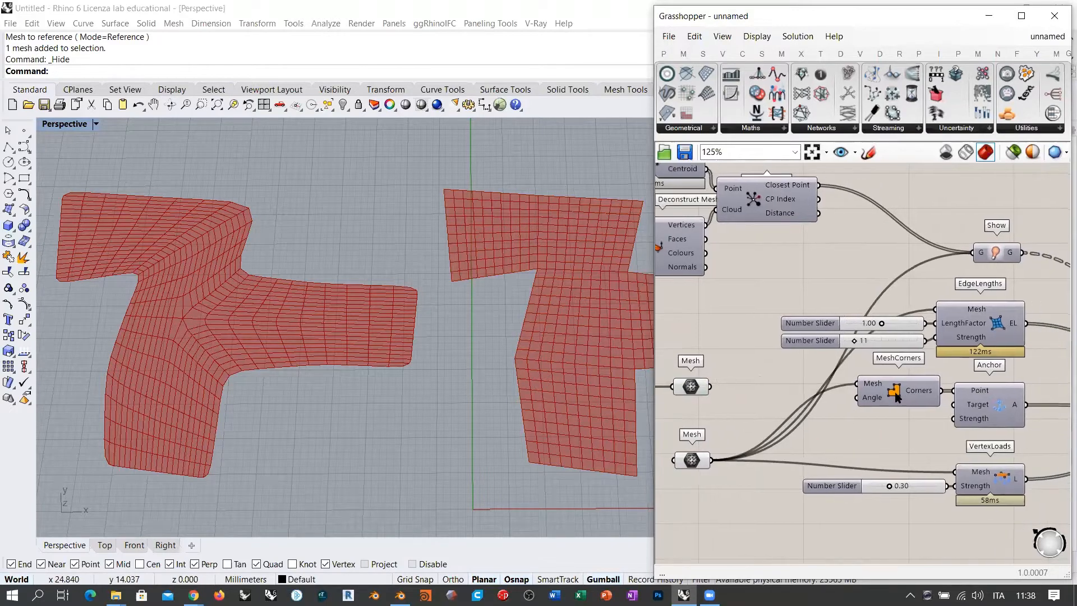
click(896, 394)
key(ctrl+q)
click(886, 425)
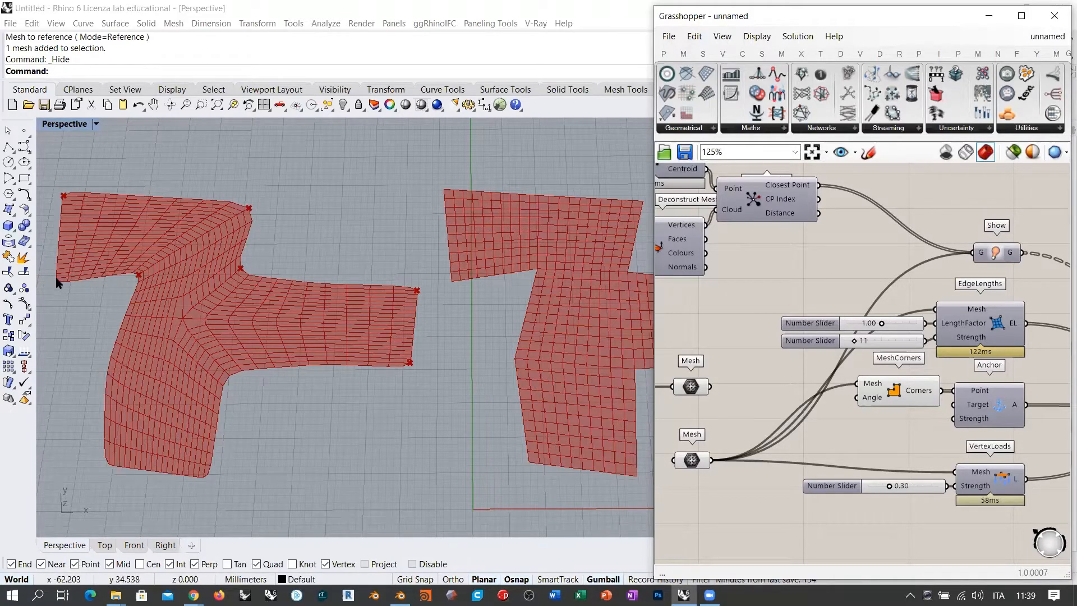
- Drive the Angle input of MeshCorners with a new number slider ranging from 0.00 to Pi, set to 2.45
double_click(829, 439)
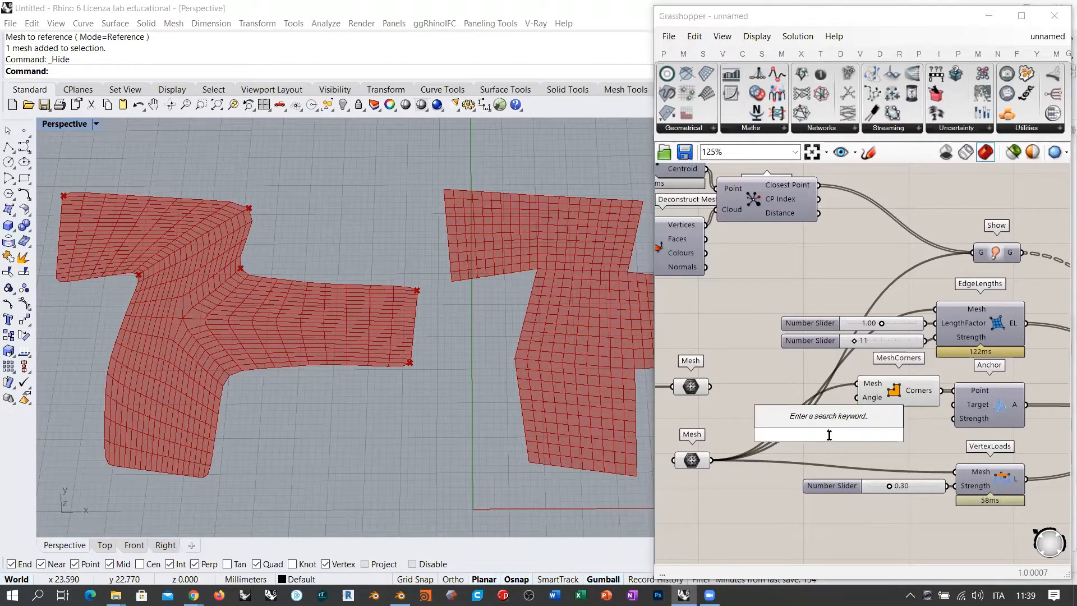
text(0)
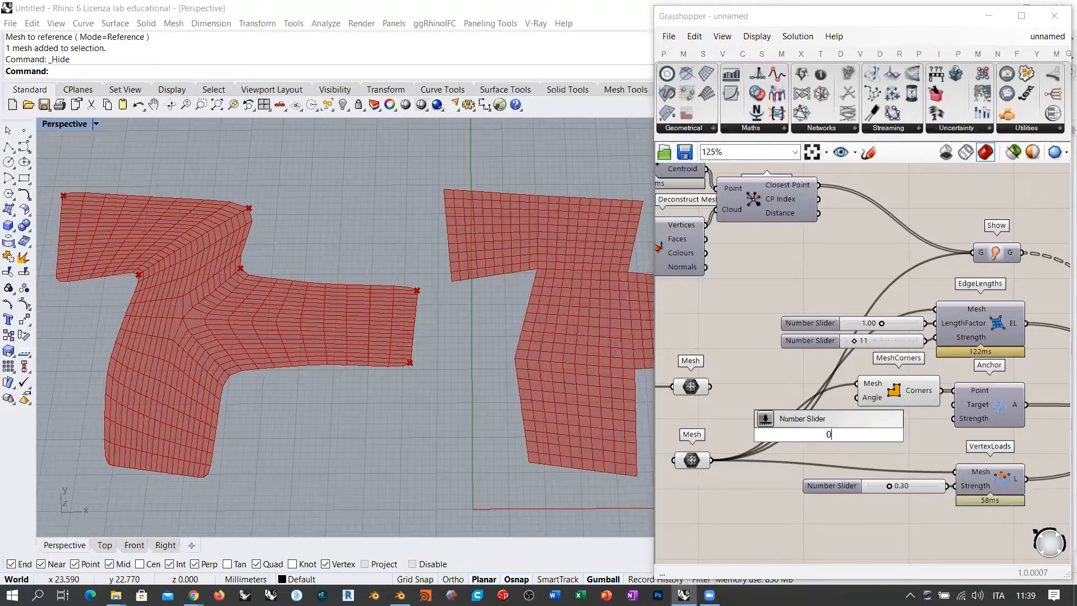
text(.00<P)
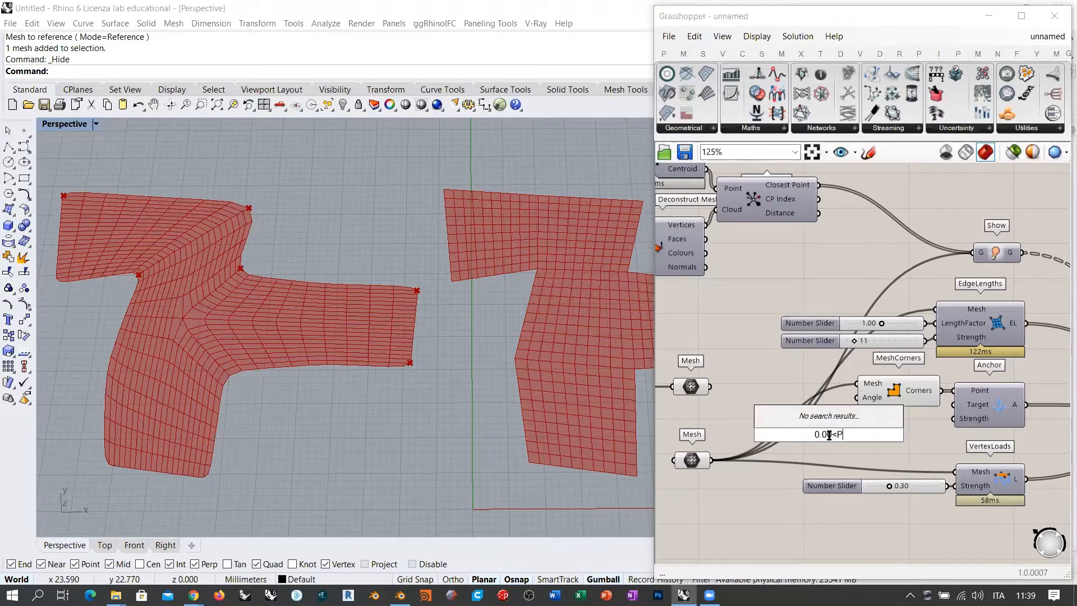
key(Return)
drag(862, 438, 801, 421)
drag(841, 418, 857, 398)
scroll(775, 440, up, 2)
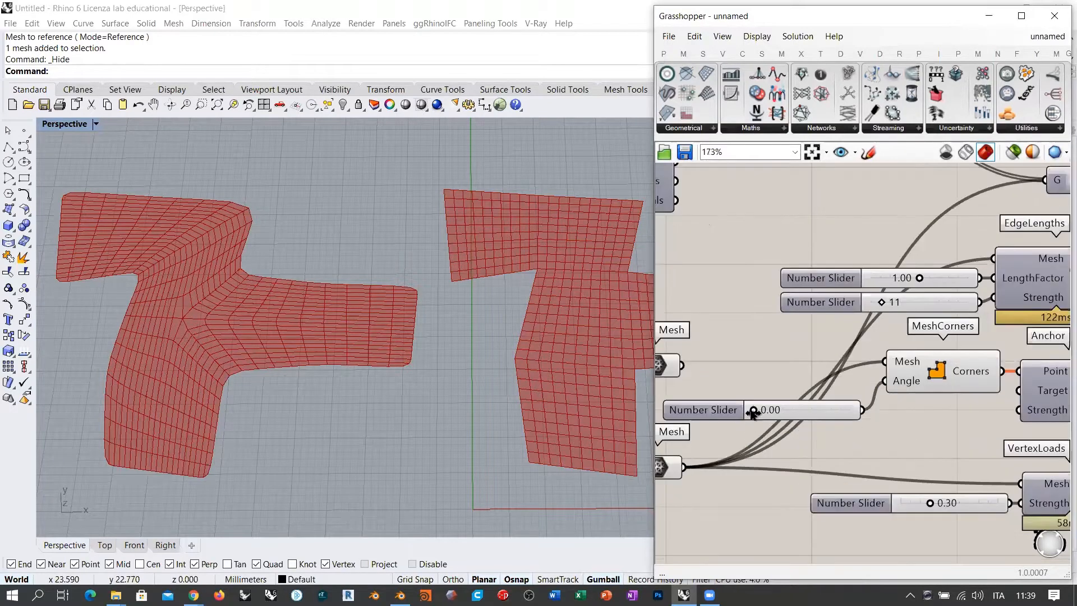
drag(754, 410, 836, 413)
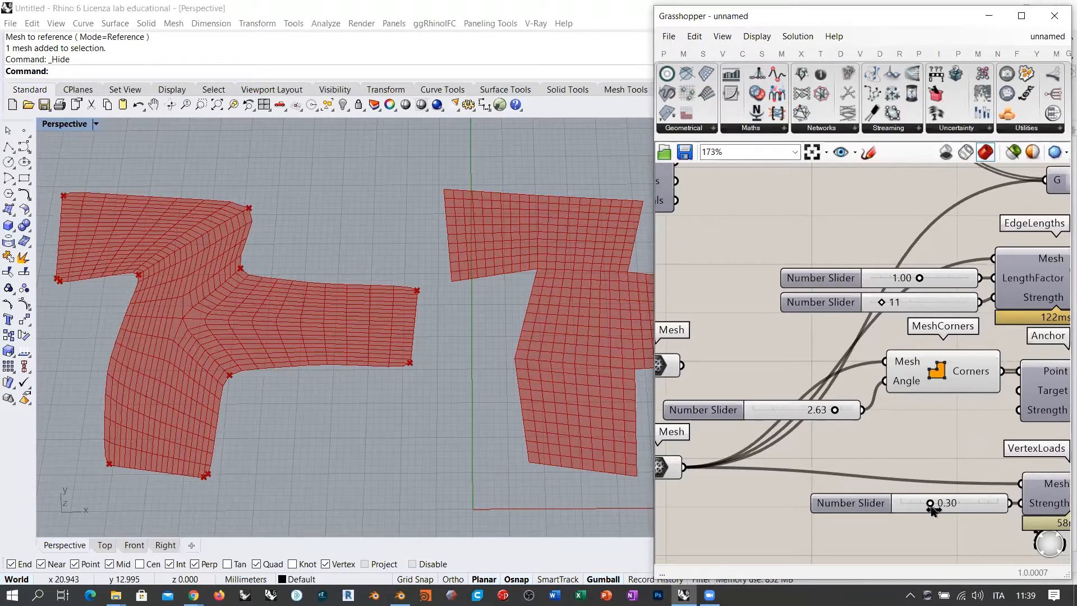
mouse_move(841, 416)
mouse_down()
mouse_move(814, 413)
mouse_move(831, 413)
mouse_up()
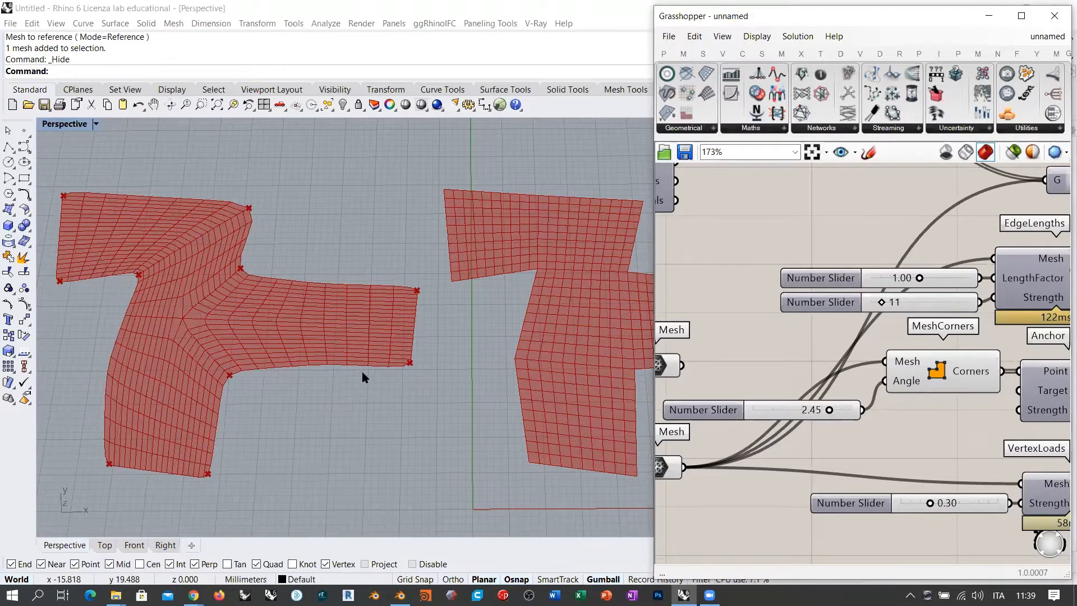
- Turn on the preview of the Closest Point component that feeds the Show component
scroll(877, 388, down, 3)
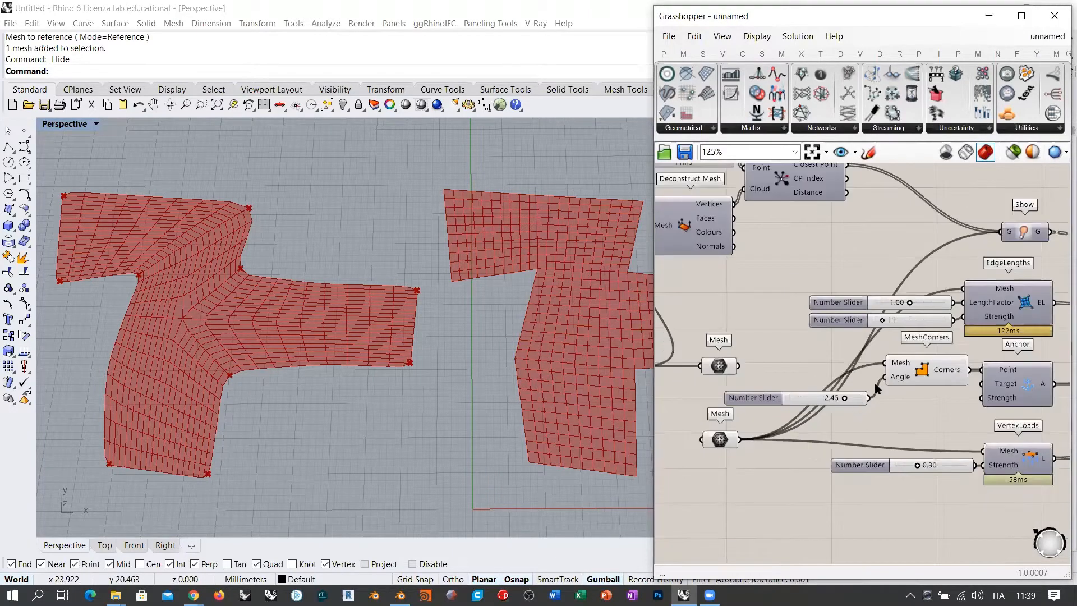
scroll(896, 391, down, 2)
right_drag(909, 413, 842, 345)
click(845, 317)
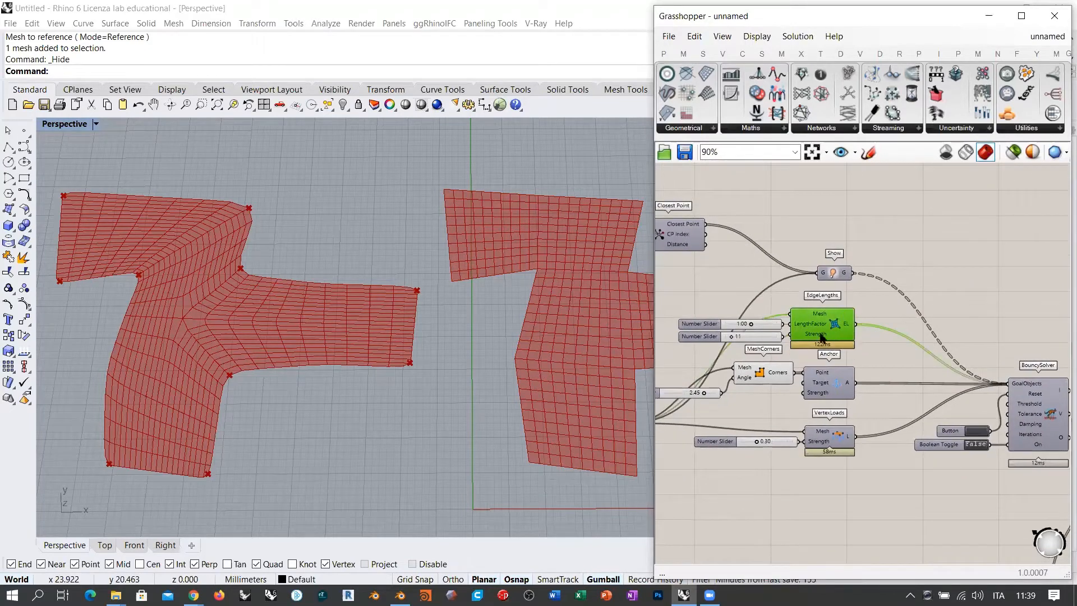
click(876, 349)
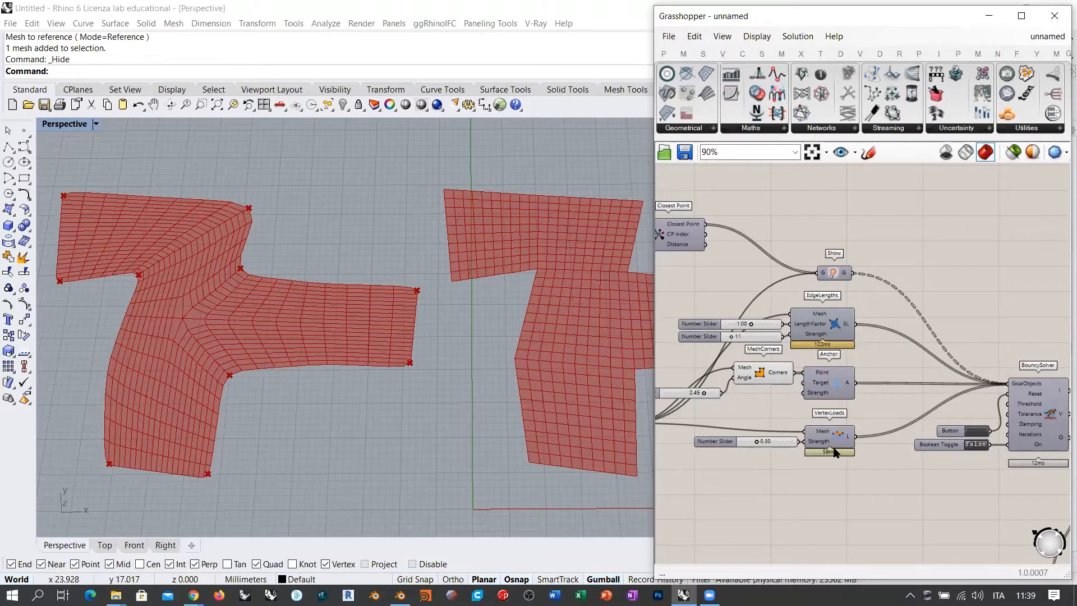
right_drag(847, 443, 1033, 489)
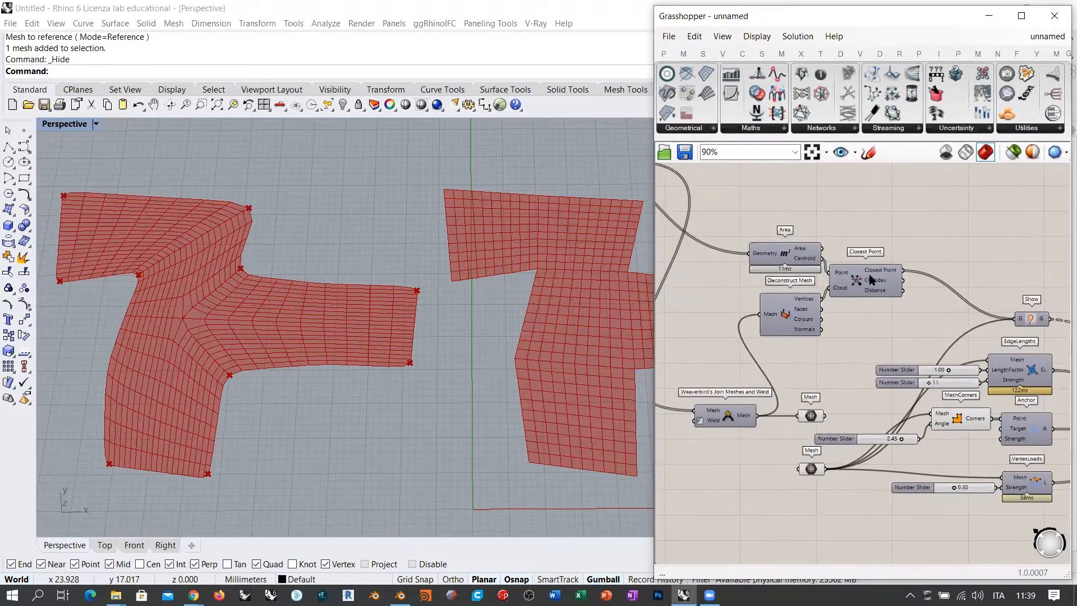
click(872, 279)
click(879, 319)
- Undo the hiding, object property change and gumball moves of the imported mesh to return it onto the original Grasshopper mesh
shift+right_drag(550, 312, 538, 326)
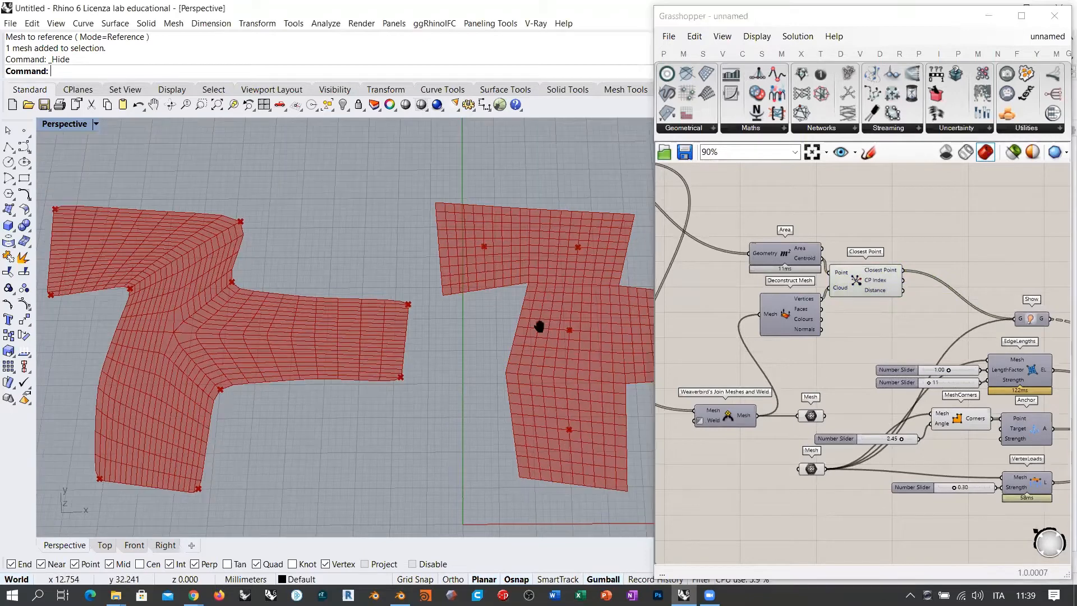
scroll(420, 310, down, 6)
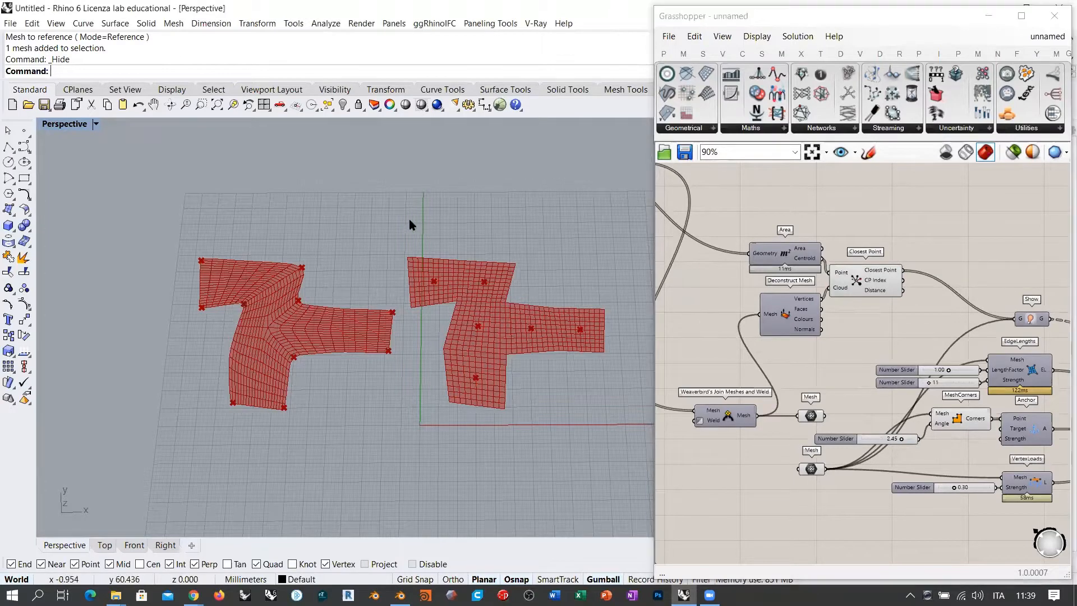
key(ctrl+z)
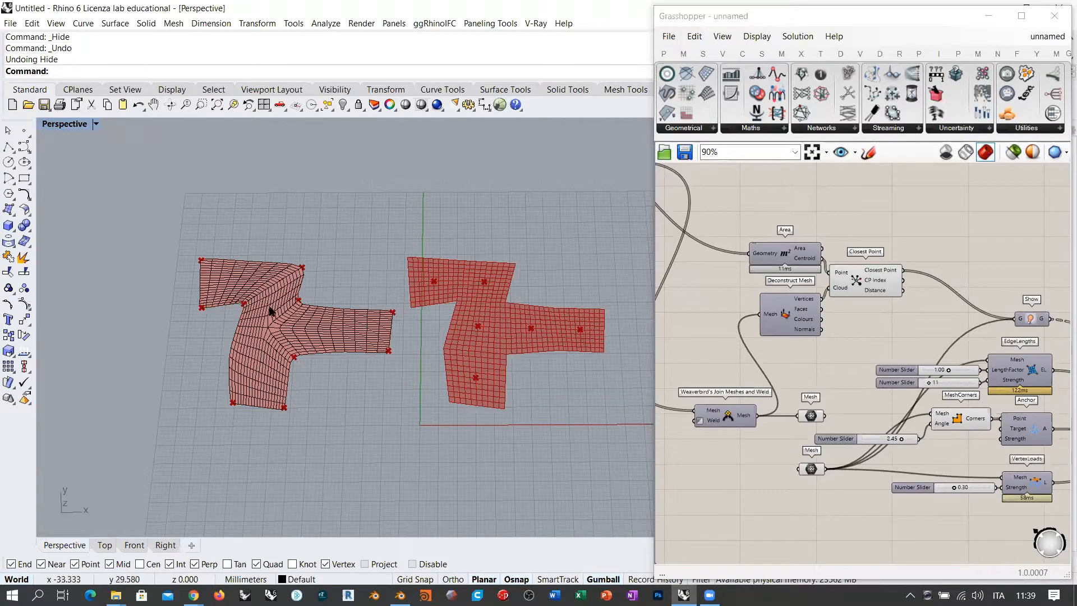
key(ctrl+z)
key(ctrl+z)
key(ctrl+z)
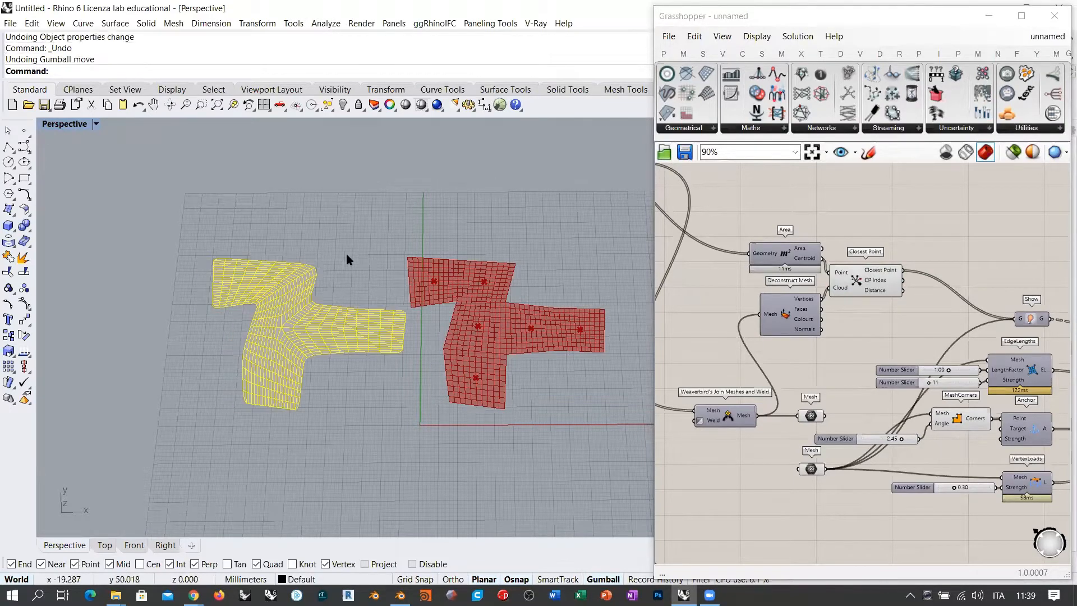
scroll(516, 320, up, 4)
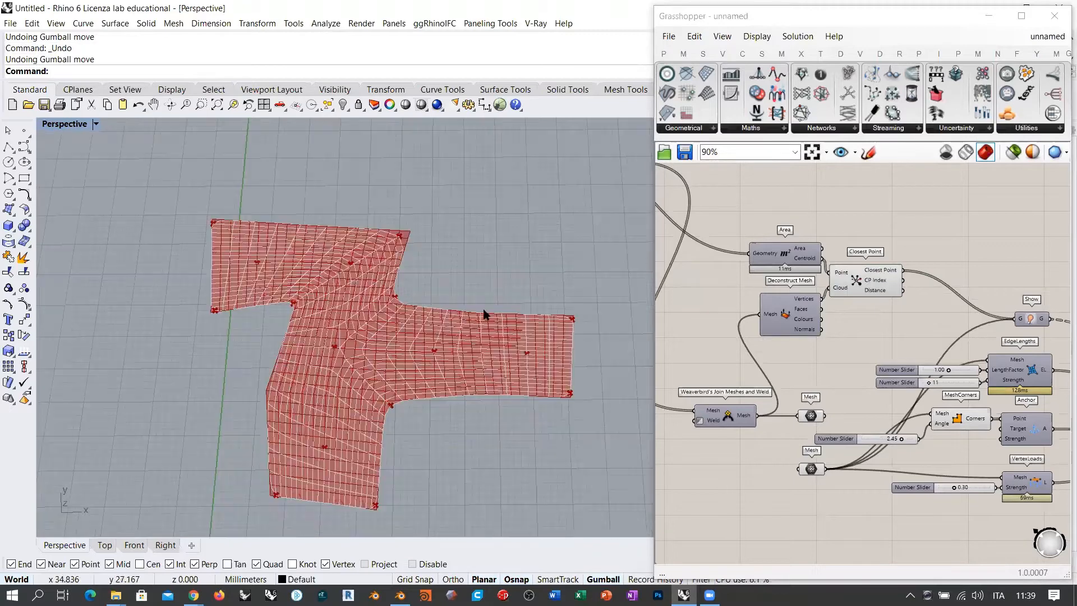
shift+right_drag(428, 343, 375, 314)
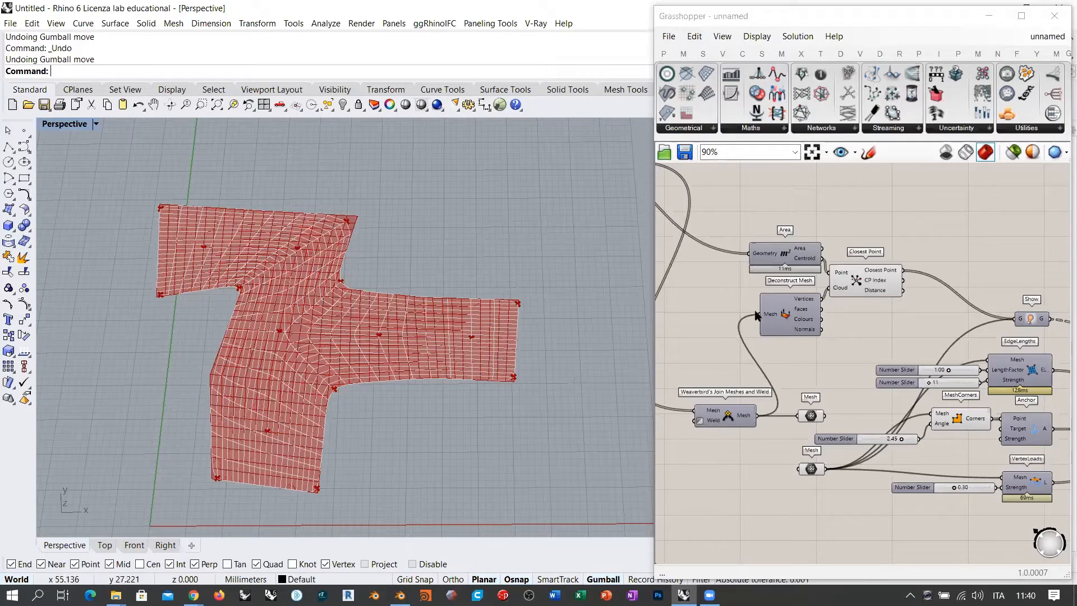
- Move the Weaverbird's Join Meshes and Weld component and its Mesh container farther away from the form-finding goals
click(858, 281)
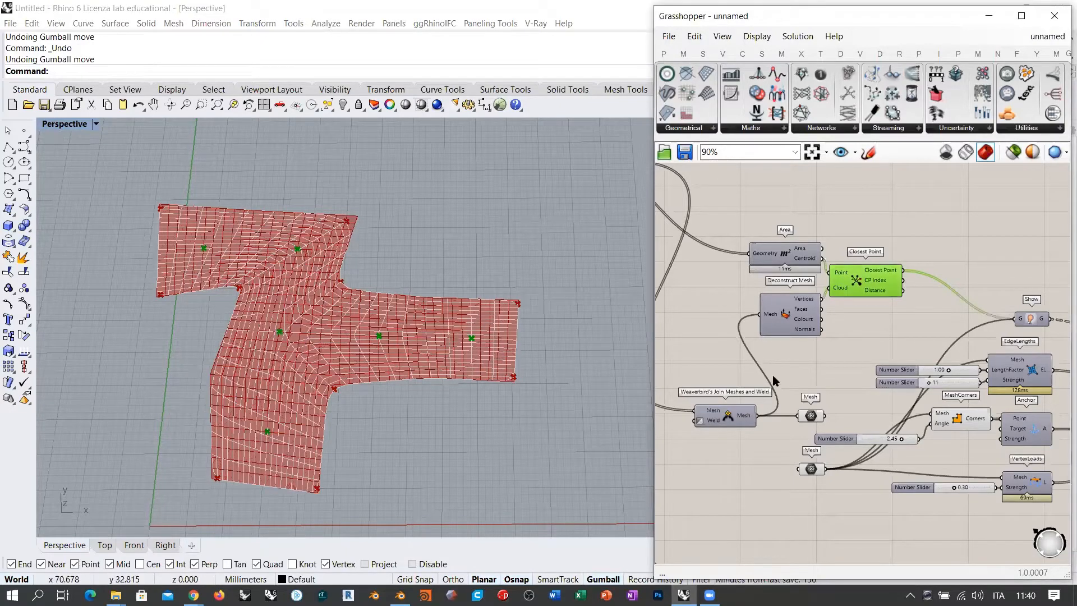
right_drag(772, 409, 878, 420)
click(913, 441)
click(892, 461)
drag(795, 413, 731, 413)
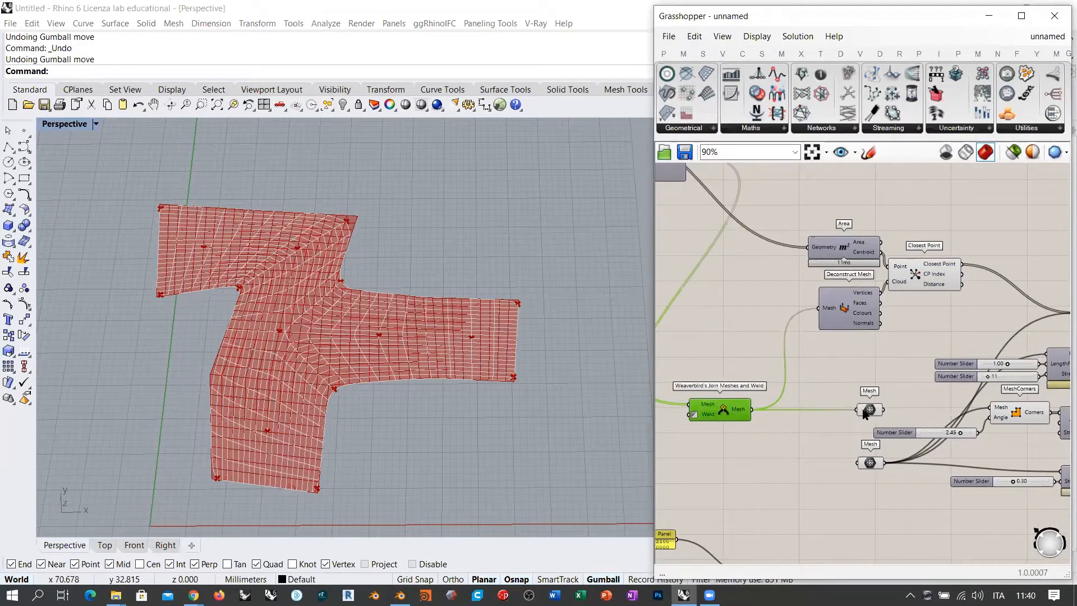
drag(874, 411, 801, 413)
click(769, 431)
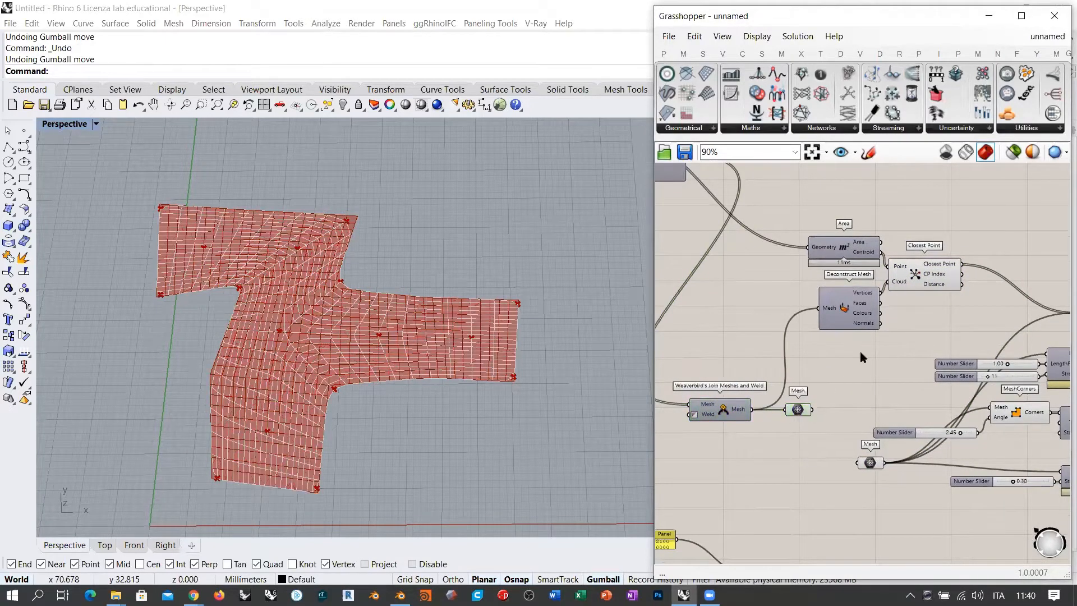
- Place the imported Mesh container below the welded Mesh container and feed it into Deconstruct Mesh instead of the welded mesh
click(920, 277)
click(737, 413)
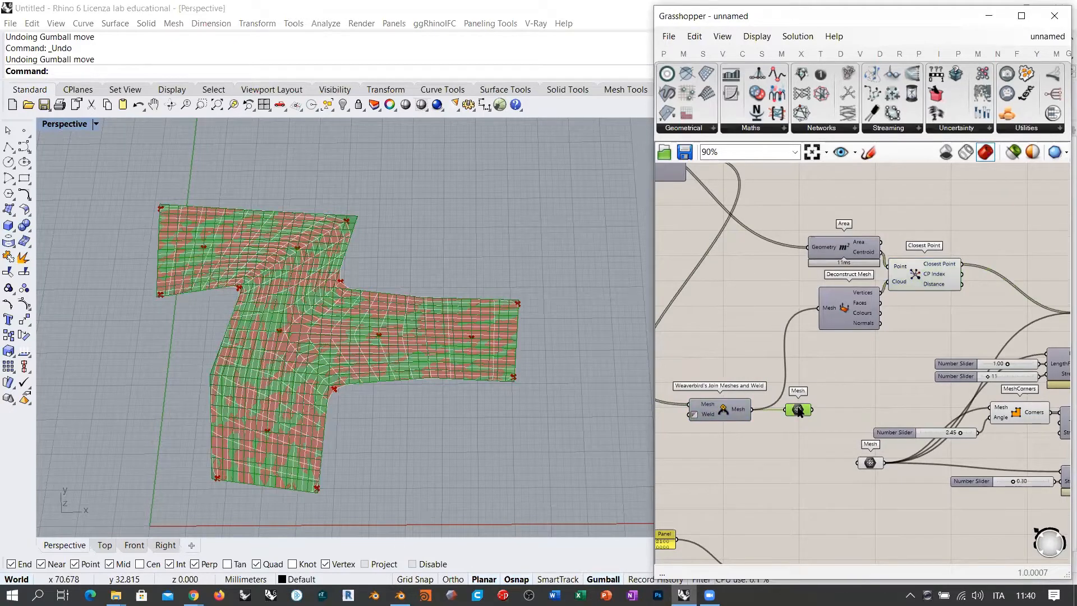
click(799, 410)
drag(871, 463, 818, 308)
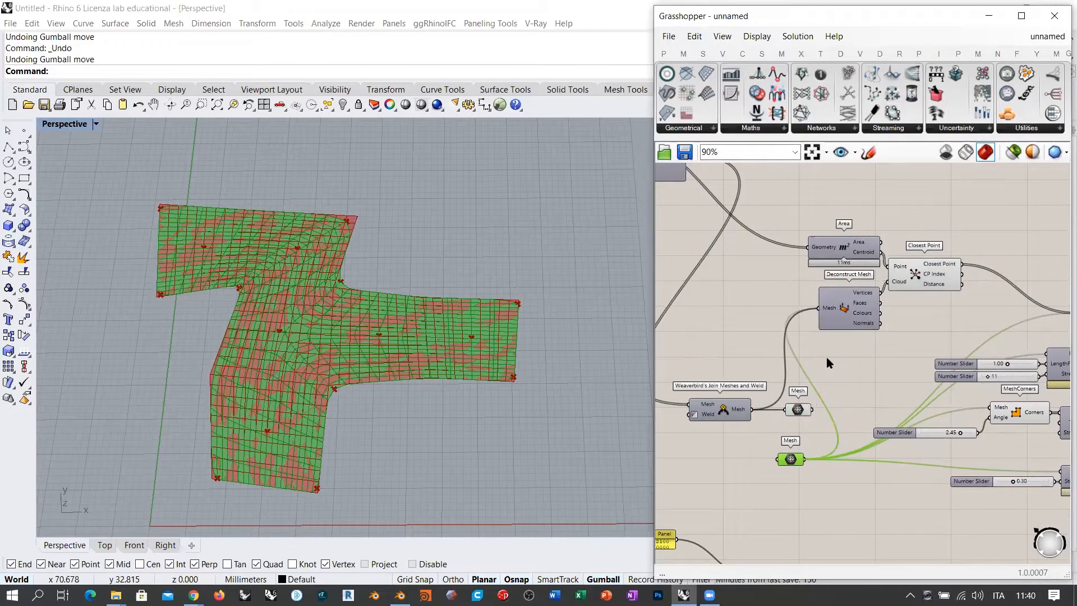
click(850, 366)
- Turn off the preview of the Mesh container fed by Weaverbird's Join Meshes and Weld
click(797, 412)
key(ctrl+q)
click(780, 365)
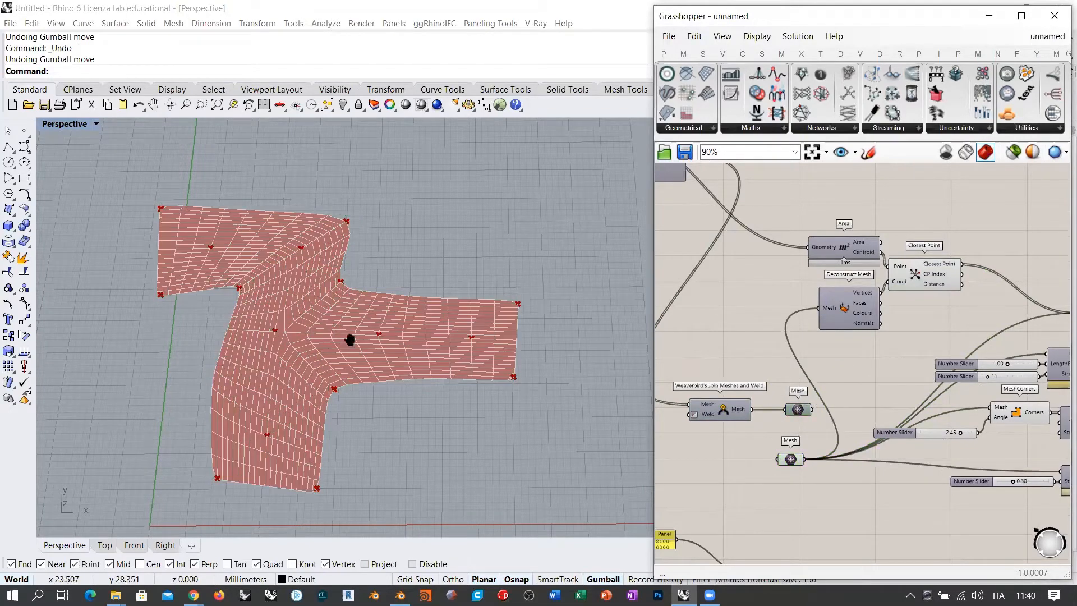
scroll(284, 336, up, 4)
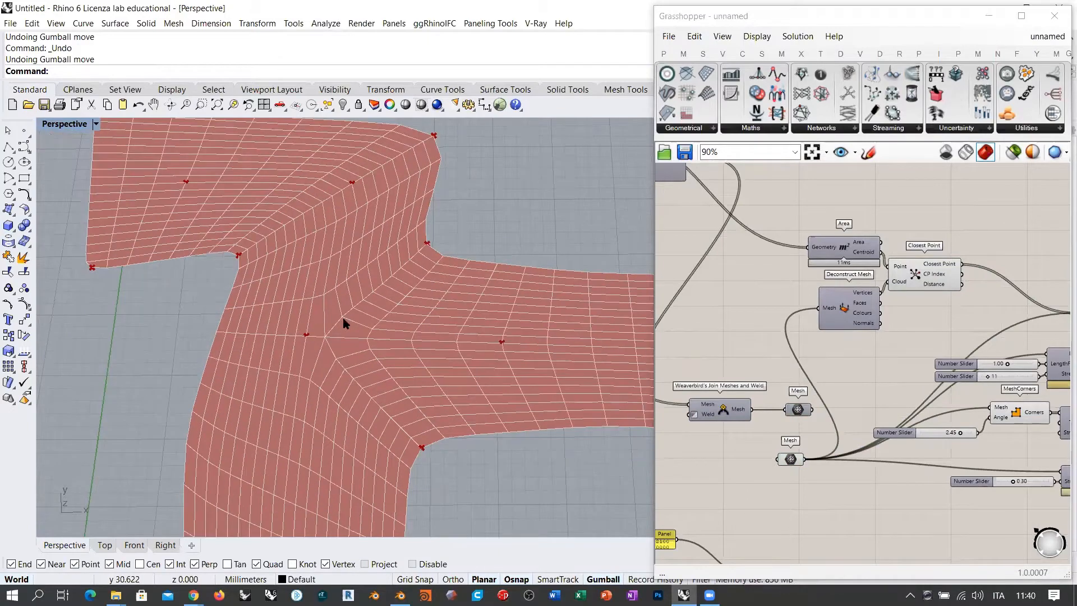
scroll(344, 323, down, 4)
right_drag(414, 366, 428, 344)
- Turn off the preview of the Closest Point component that feeds the Show component
click(912, 272)
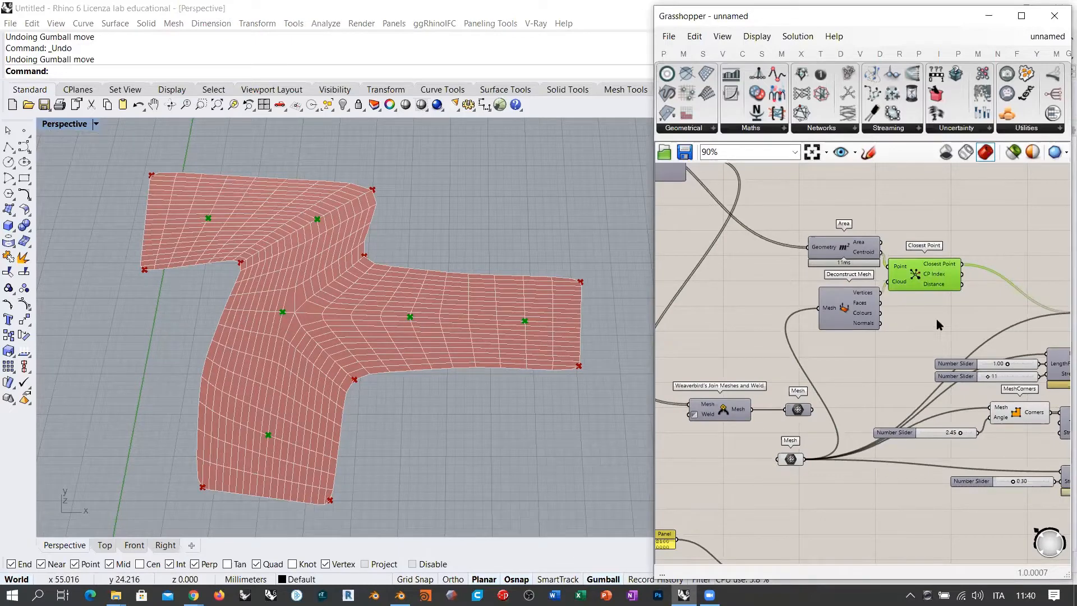
scroll(865, 295, down, 3)
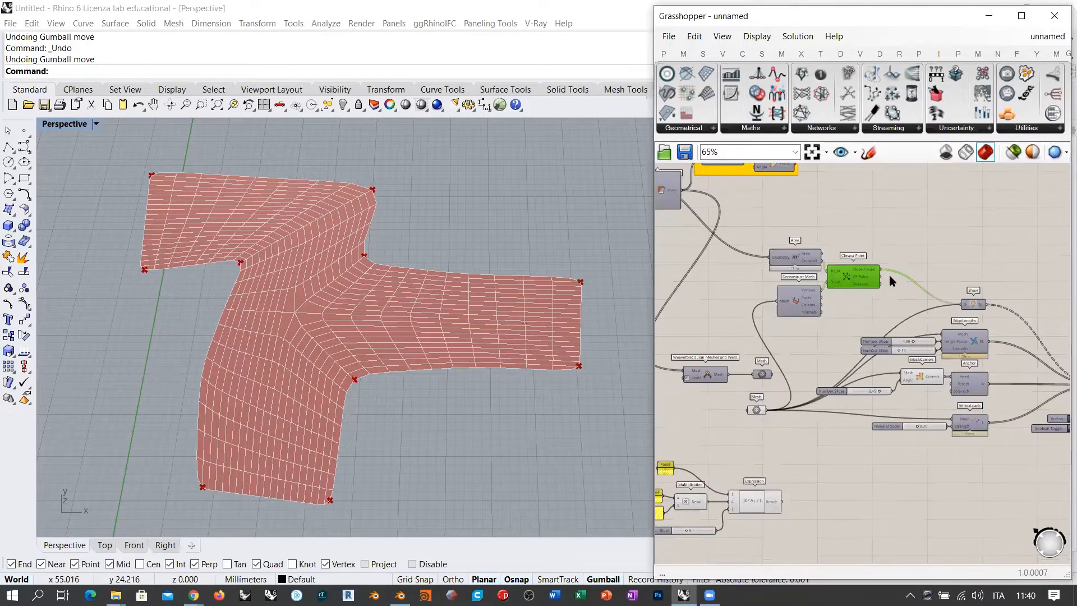
click(873, 303)
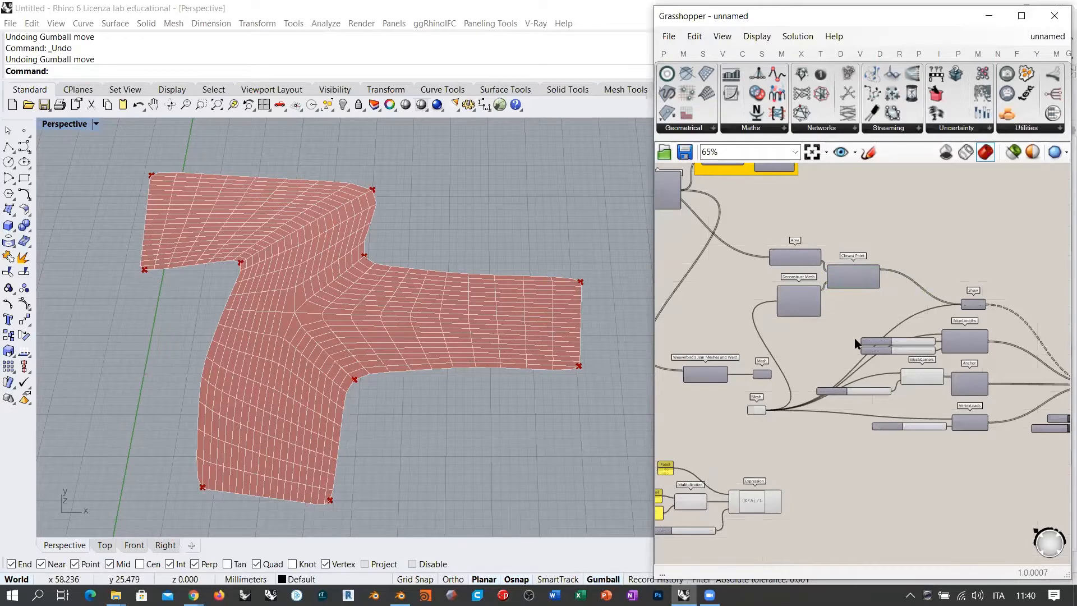
- Hide the imported Blender mesh in the Rhino perspective viewport
right_drag(881, 356, 780, 380)
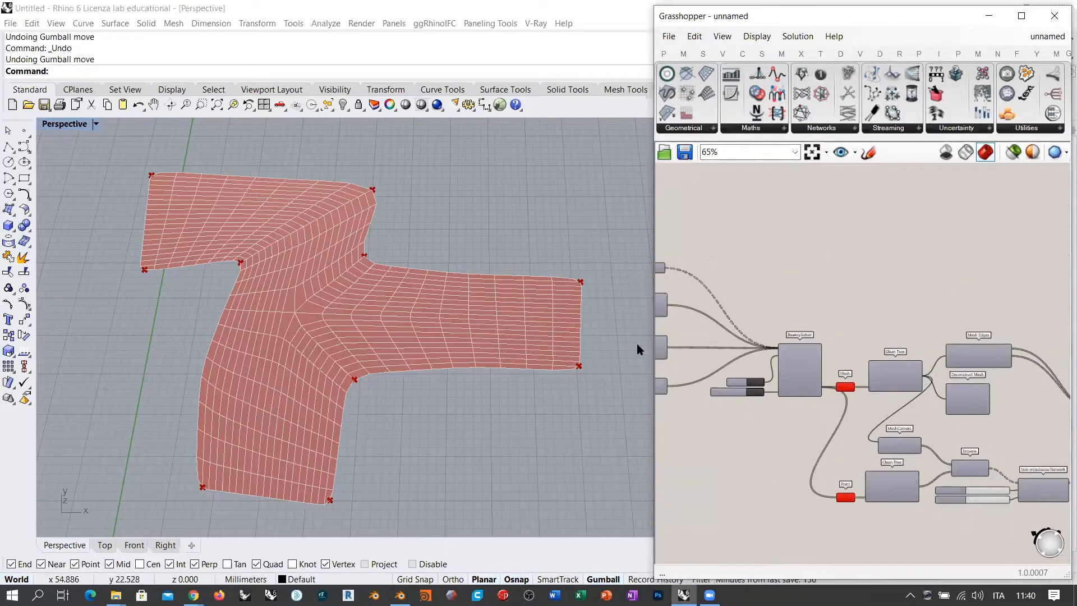
click(440, 321)
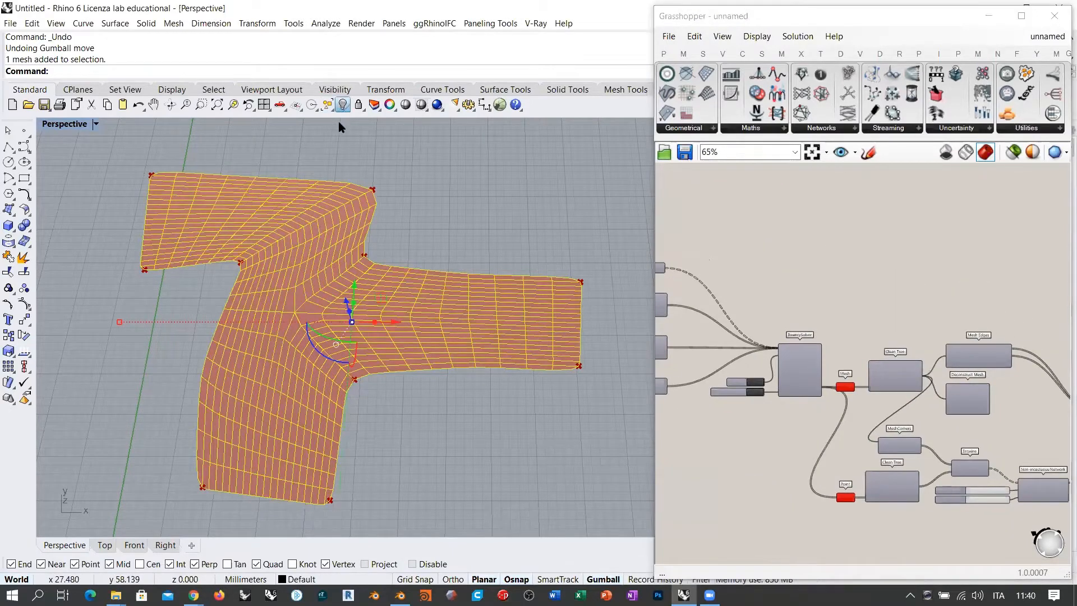
key(ctrl+h)
right_drag(404, 339, 437, 360)
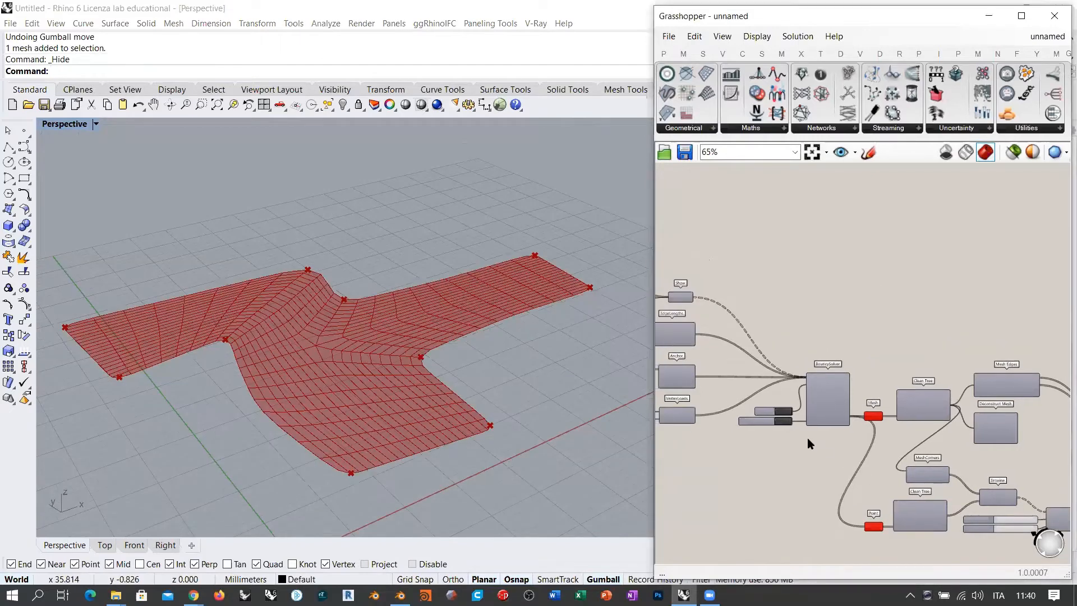
- Run the BouncySolver simulation by setting its Boolean Toggle to True
scroll(746, 386, up, 4)
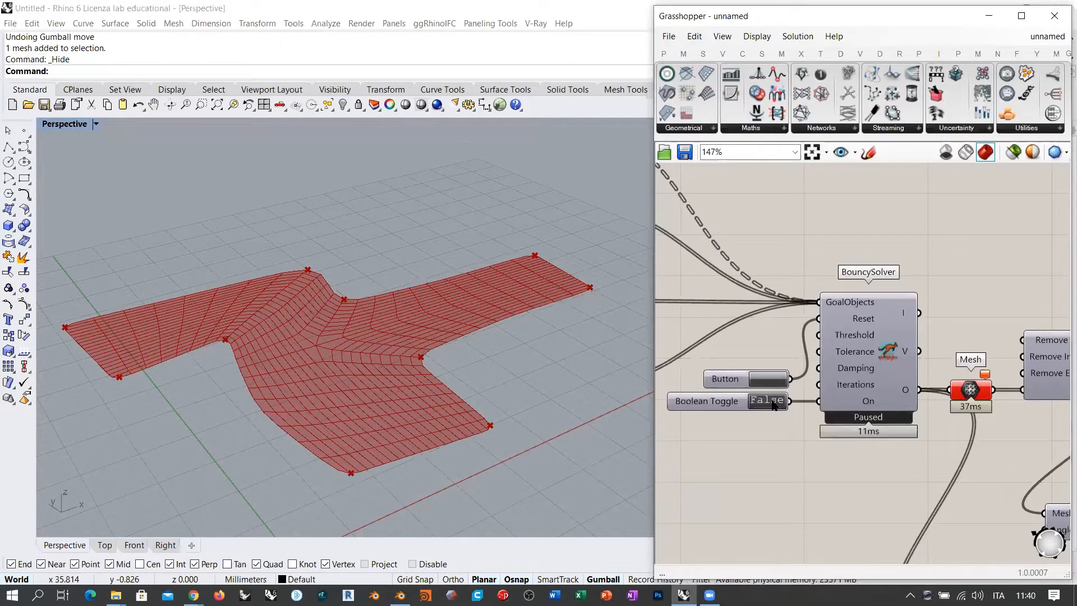
double_click(773, 405)
scroll(752, 375, down, 4)
- Turn on the preview of the Clean Tree component that receives the solver's mesh
right_drag(801, 380, 701, 365)
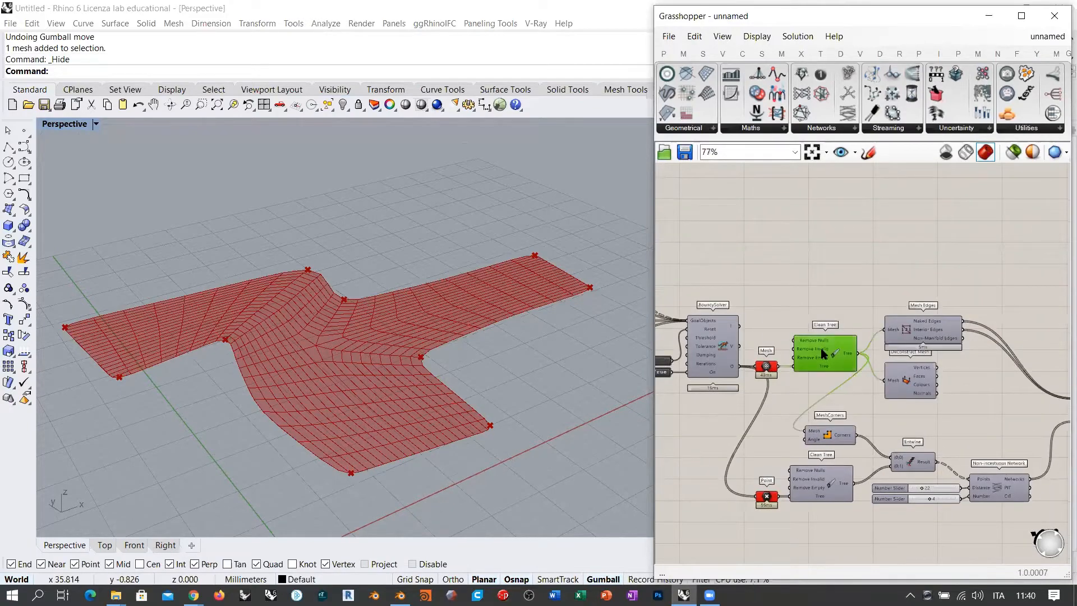
click(824, 354)
click(847, 280)
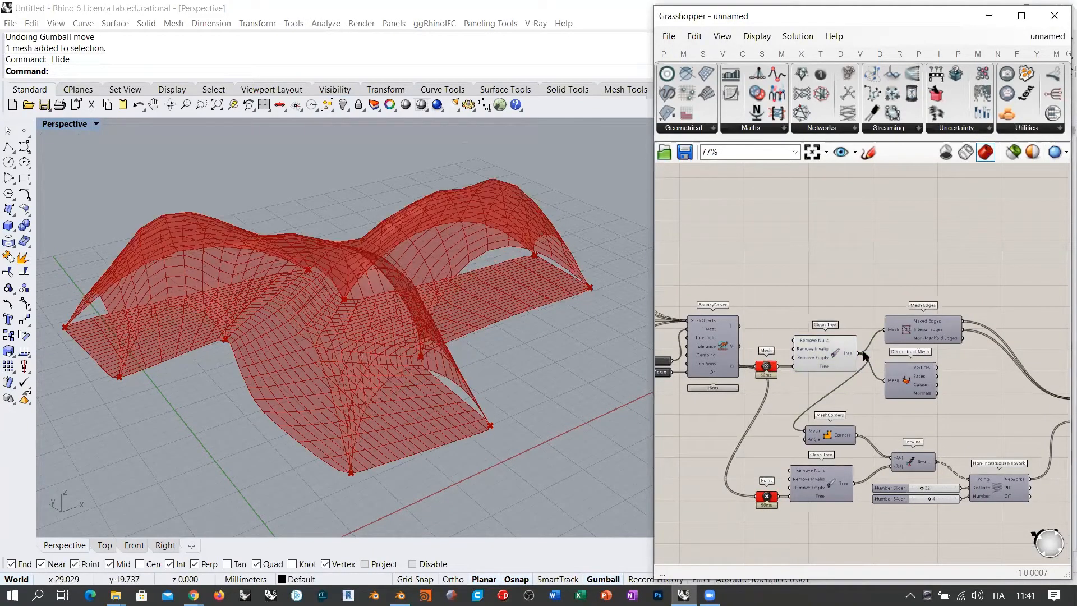
right_drag(440, 355, 718, 395)
- Turn off the preview of the flat start Mesh container that feeds the Kangaroo goals
scroll(940, 402, down, 3)
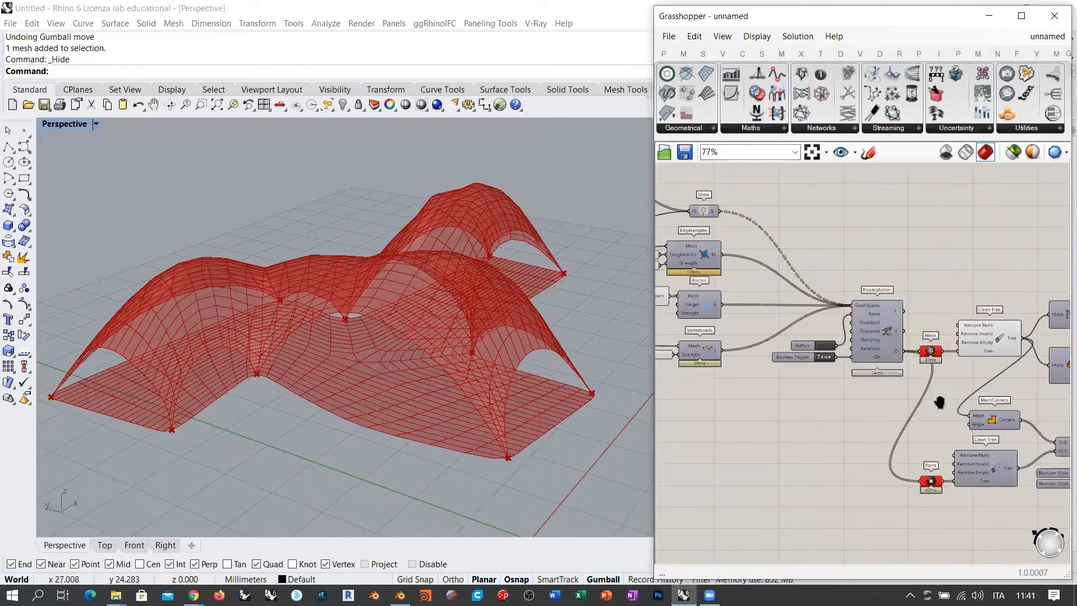
scroll(904, 391, down, 1)
right_drag(773, 346, 877, 367)
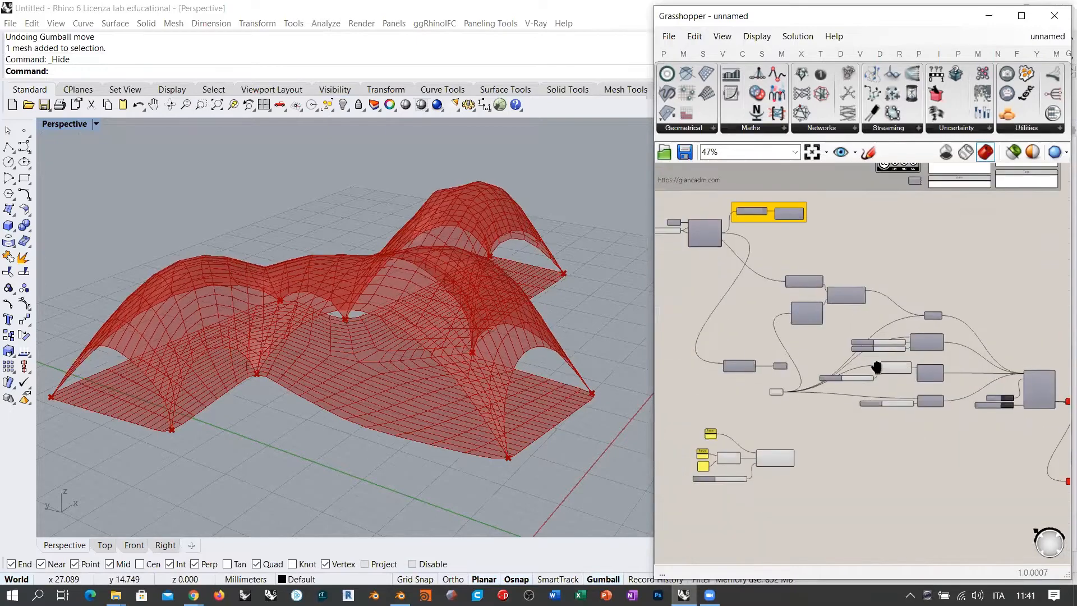
scroll(786, 391, up, 6)
click(790, 395)
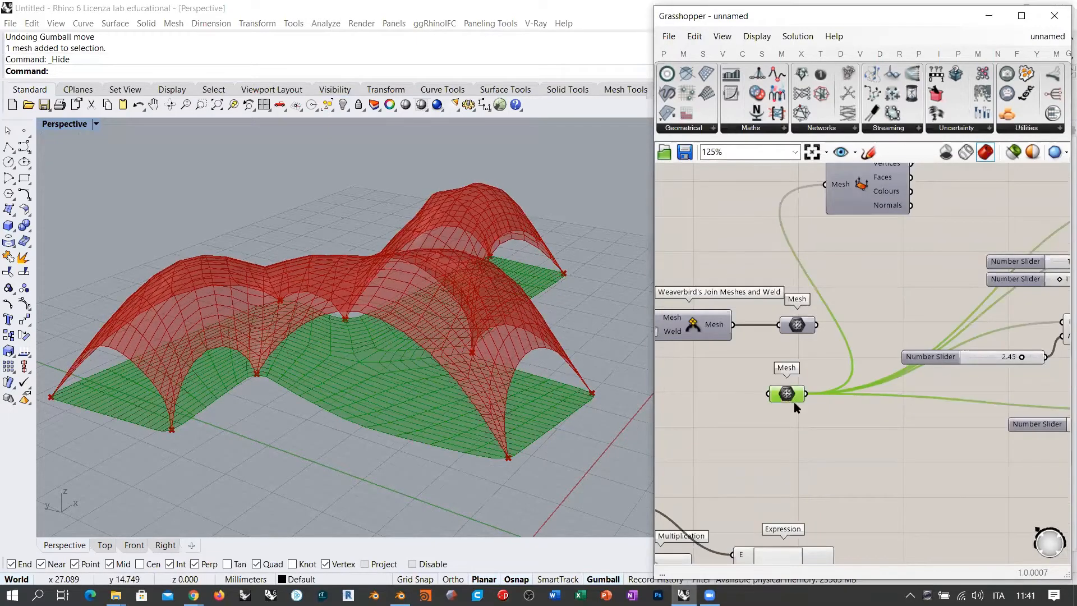
click(658, 387)
- Examine the form-found shell from several angles, including its creases and arched openings
right_drag(355, 356, 458, 256)
right_drag(434, 299, 348, 365)
right_drag(382, 325, 506, 306)
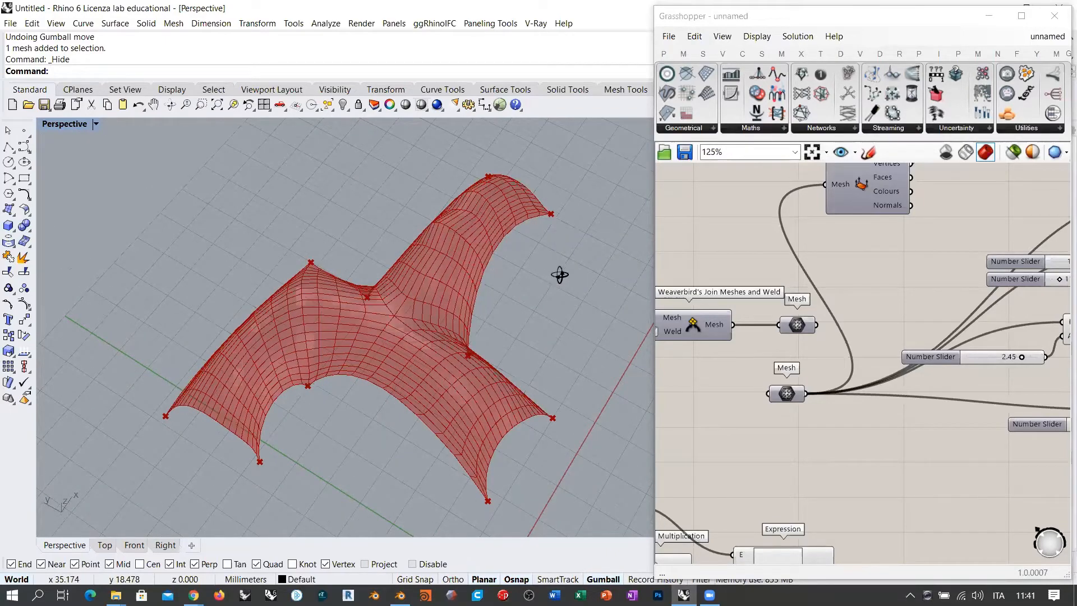
right_drag(559, 274, 356, 259)
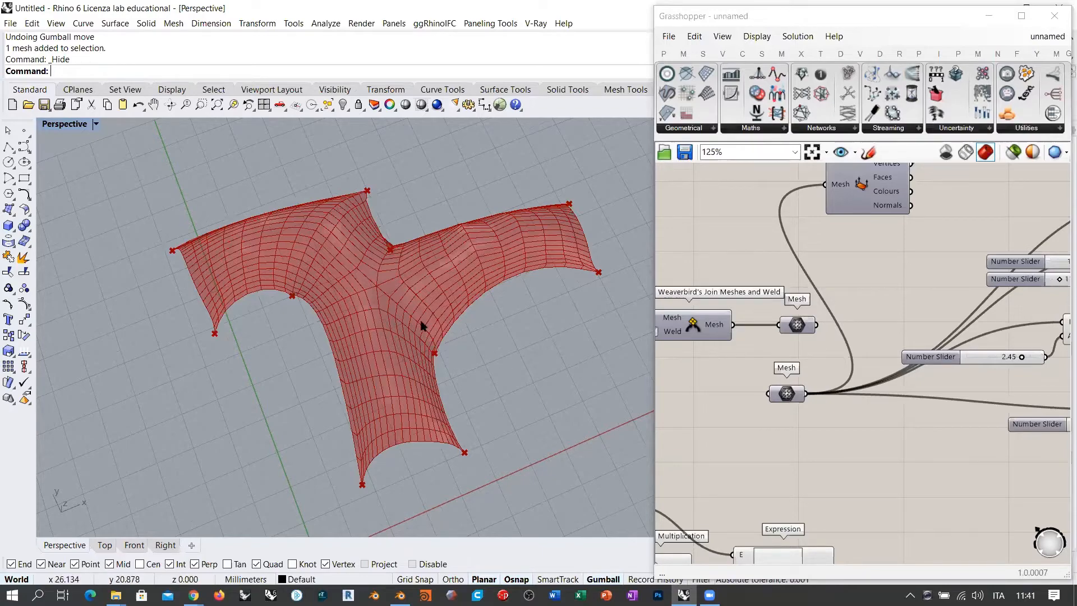
right_drag(420, 320, 378, 269)
right_drag(399, 308, 532, 248)
right_drag(425, 272, 377, 303)
scroll(481, 277, up, 3)
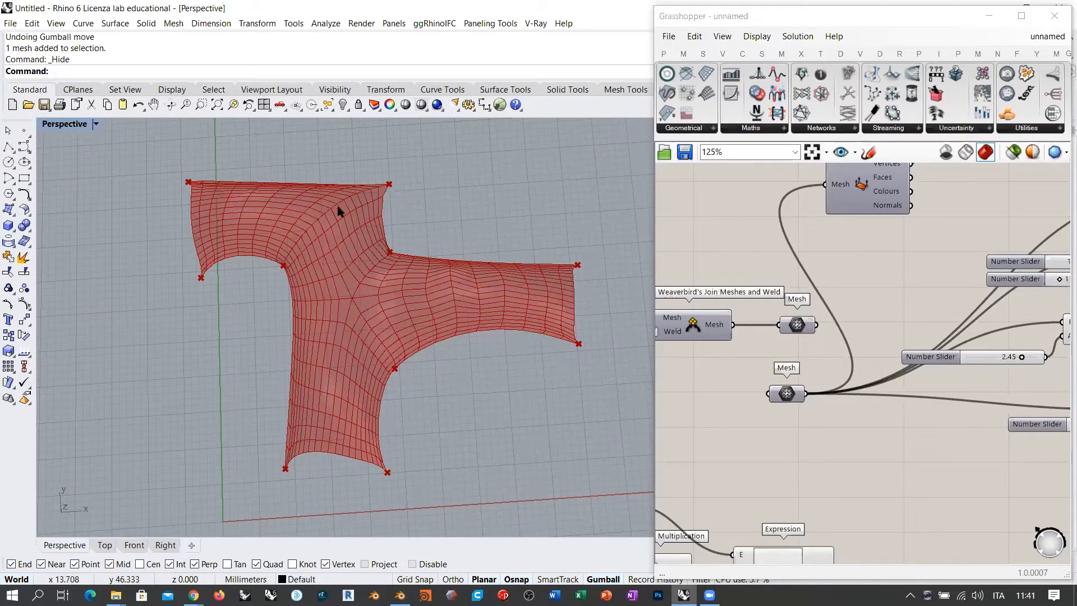
right_drag(324, 449, 426, 350)
right_drag(440, 279, 468, 316)
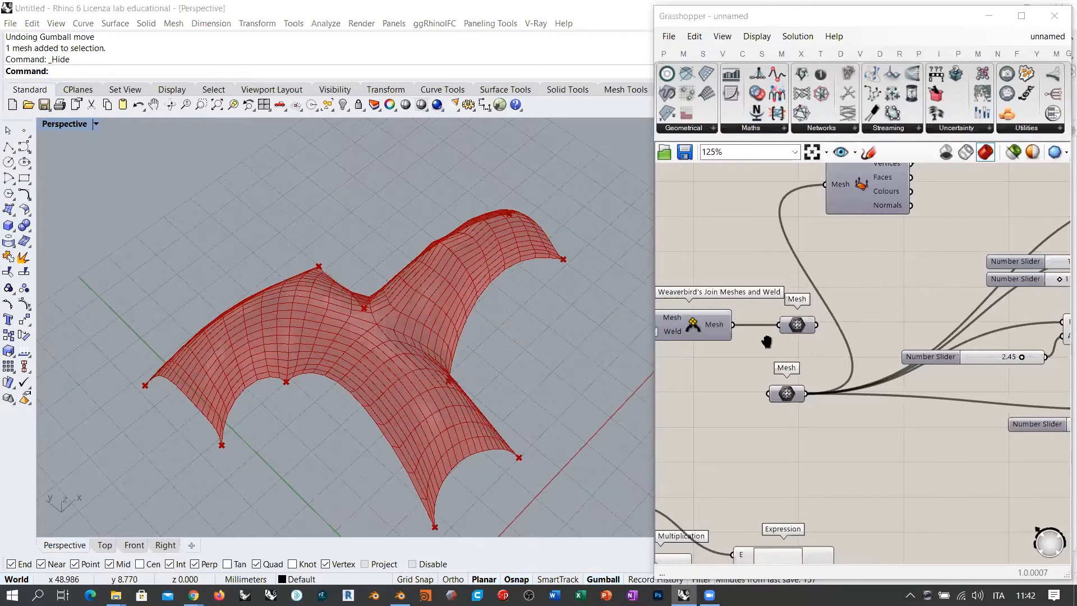
- Set the Strength slider of the EdgeLengths goal to 24 and inspect the shell's new shape
click(954, 327)
scroll(954, 327, up, 2)
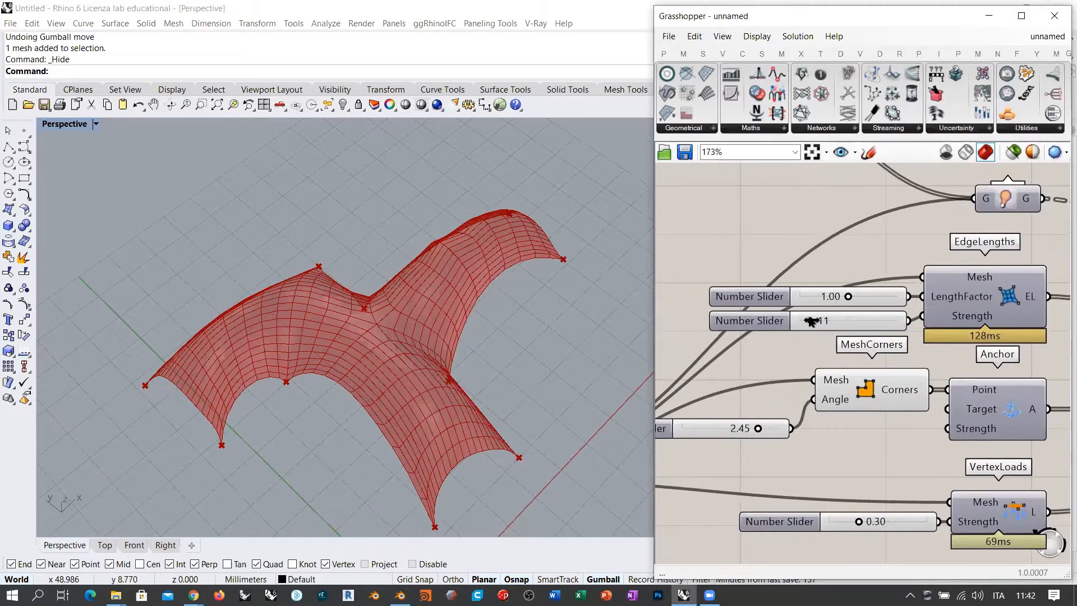
drag(821, 321, 825, 321)
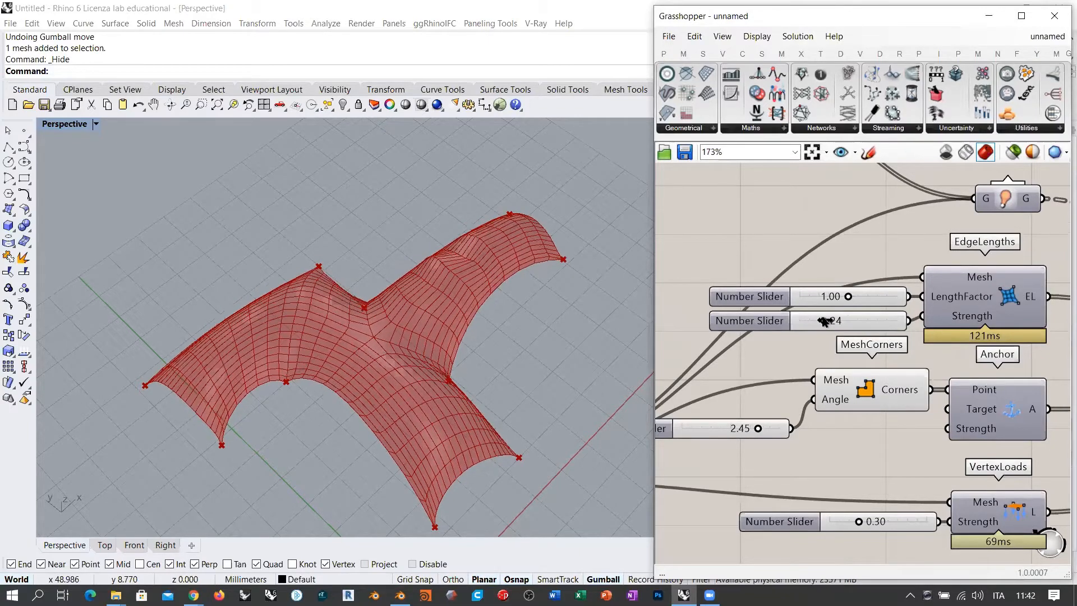
right_drag(486, 380, 478, 226)
scroll(478, 227, up, 3)
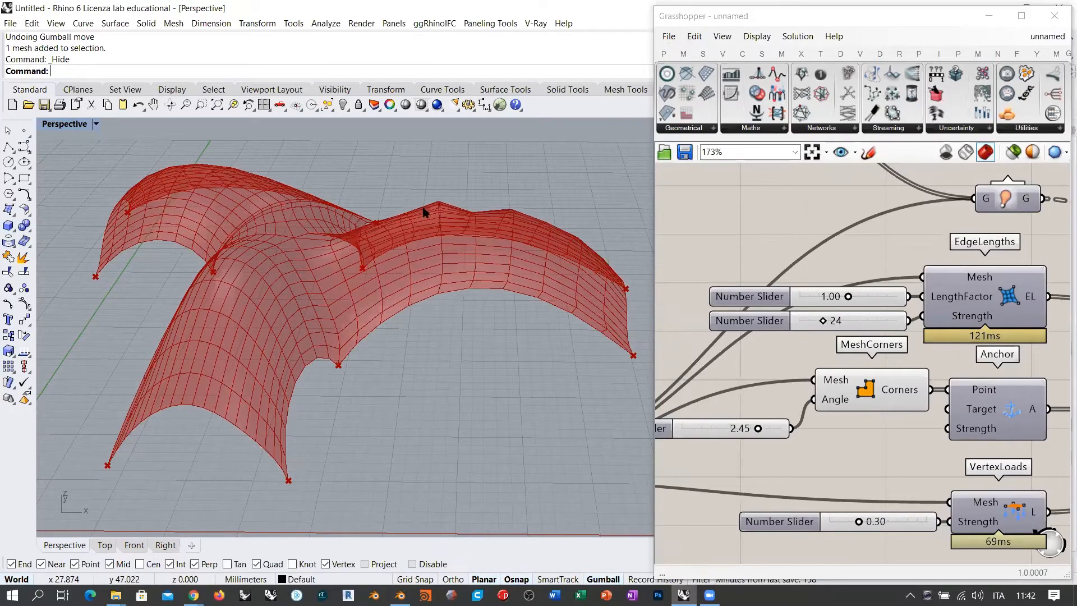
right_drag(386, 276, 430, 259)
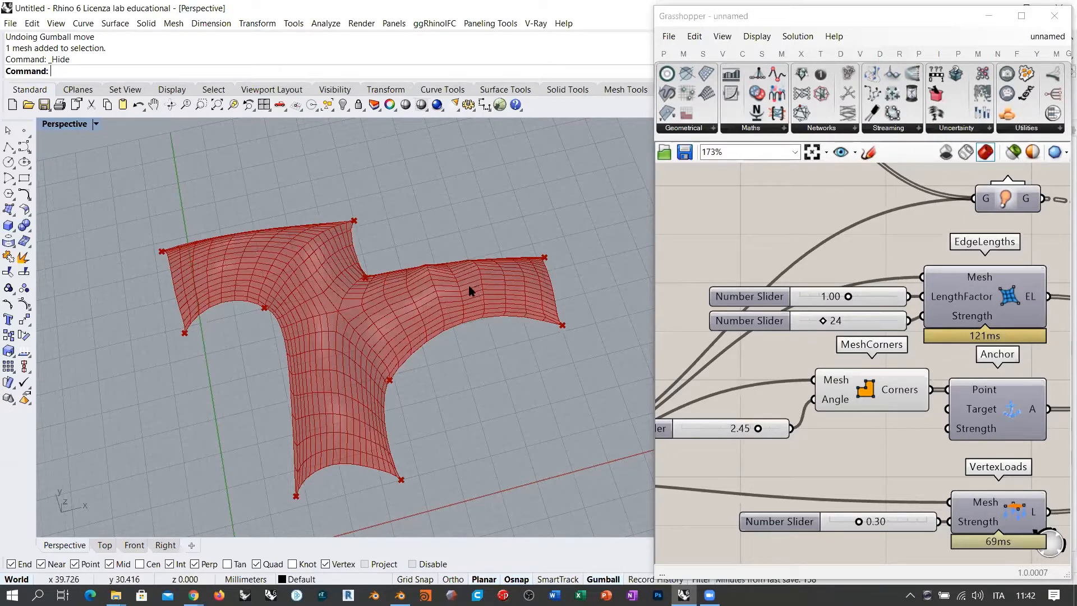
right_drag(446, 344, 447, 243)
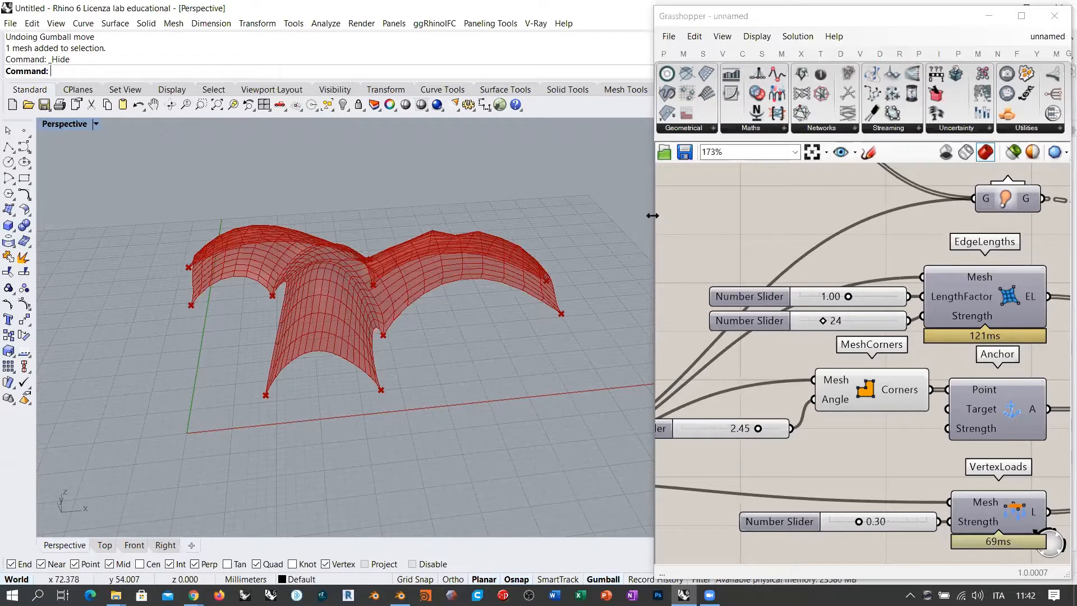
- Widen the Grasshopper window and add a Kangaroo Smooth mesh goal to the canvas
drag(653, 219, 404, 220)
right_drag(227, 298, 201, 339)
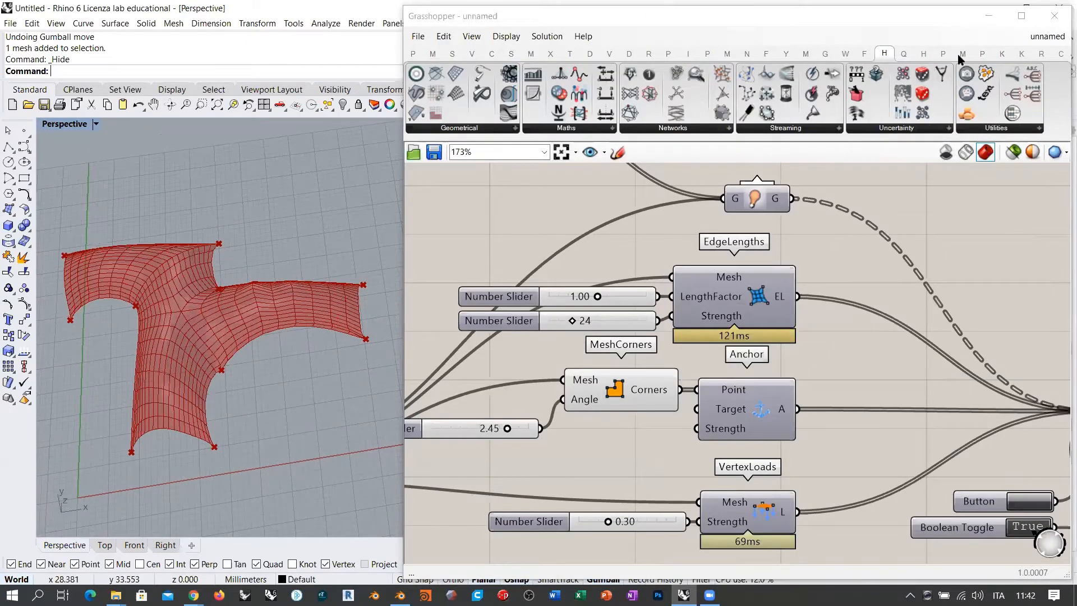
click(1002, 57)
click(1001, 54)
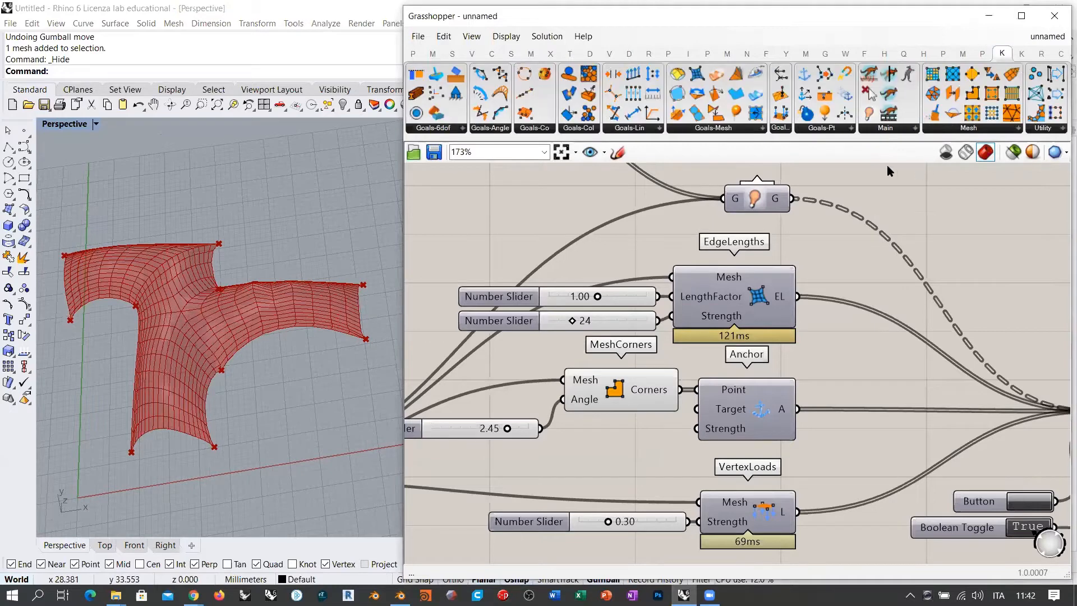
click(737, 129)
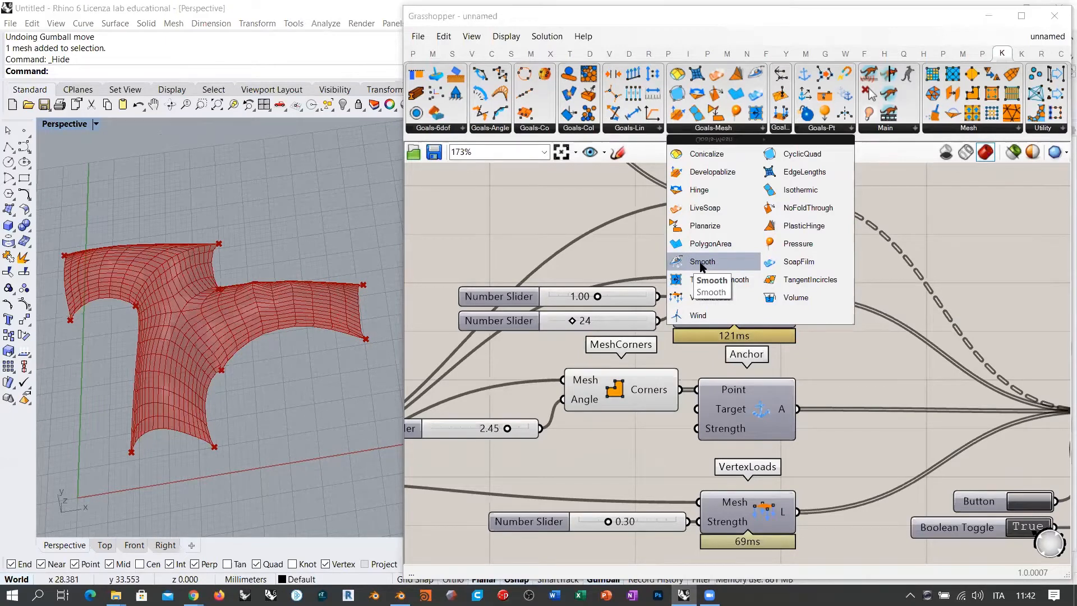
drag(701, 264, 590, 211)
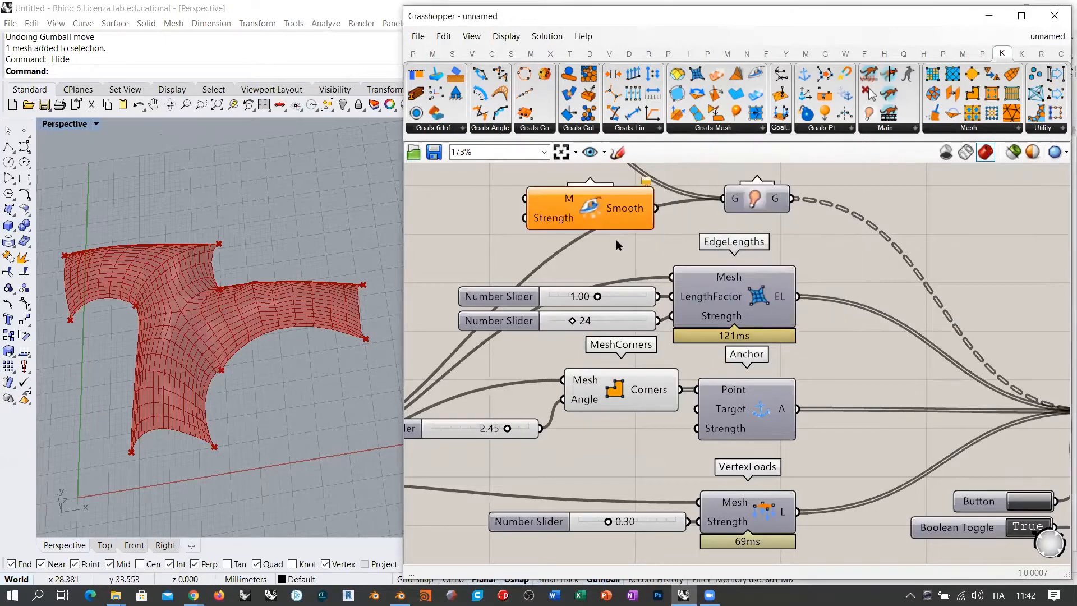
- Stop the BouncySolver by setting its Boolean Toggle to False, and reset the simulation
scroll(632, 270, down, 2)
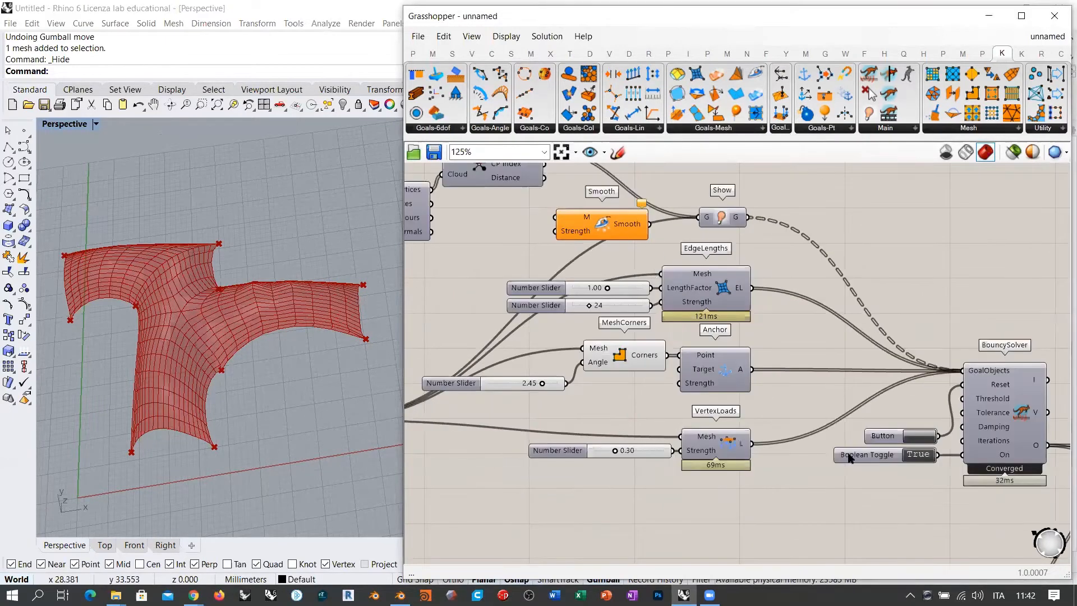
click(917, 455)
click(919, 441)
- Place the Smooth goal below VertexLoads and wire it between the start Mesh container and the BouncySolver's GoalObjects input
right_drag(609, 249, 652, 302)
drag(642, 280, 767, 498)
right_drag(470, 397, 557, 342)
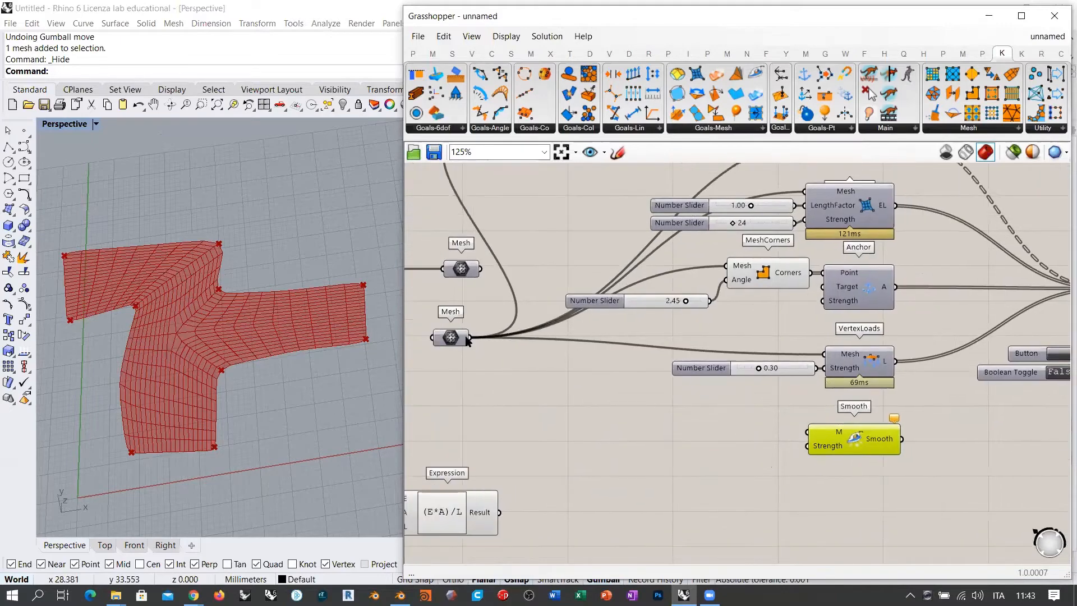
drag(469, 338, 808, 432)
right_drag(950, 397, 683, 414)
drag(679, 454, 884, 303)
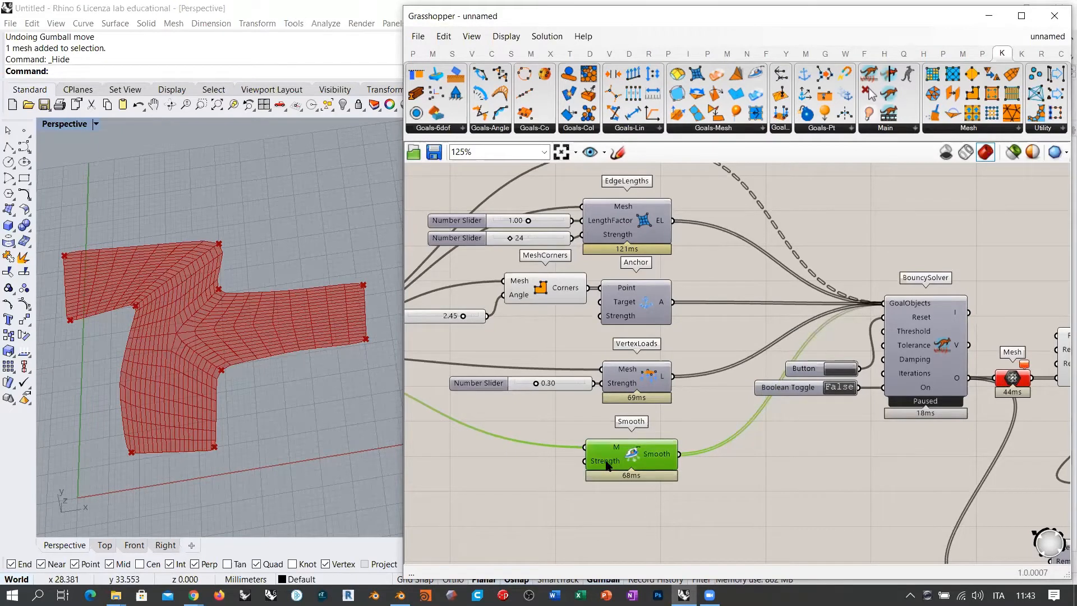
- Add a Number Slider set to 5.00 beside the Smooth goal and wire it to the goal's Strength input
mouse_move(608, 465)
right_drag(606, 461, 746, 422)
click(644, 444)
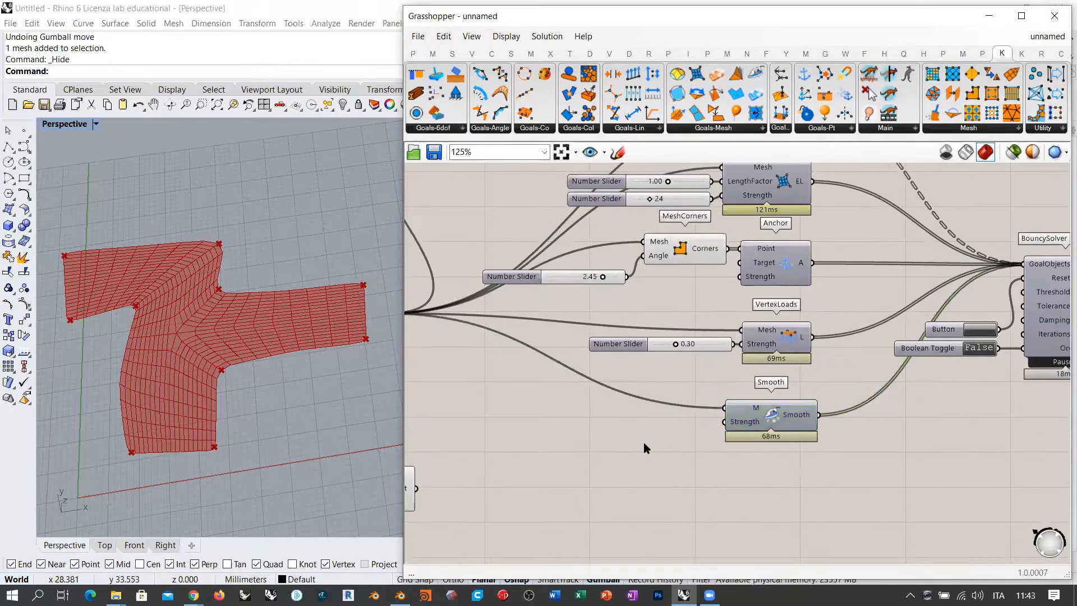
double_click(644, 442)
text(5)
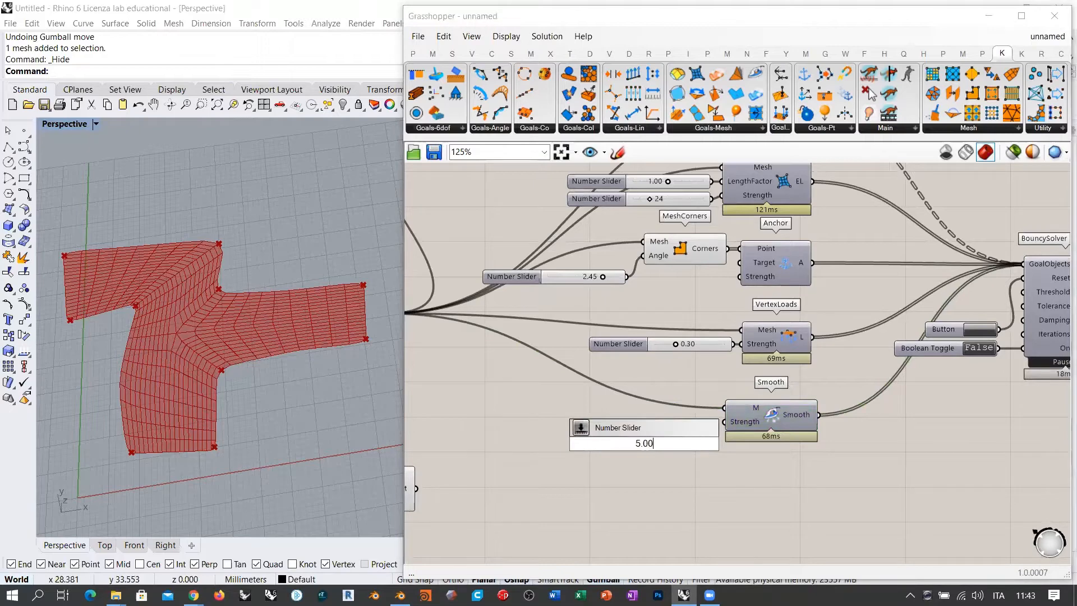
key(Return)
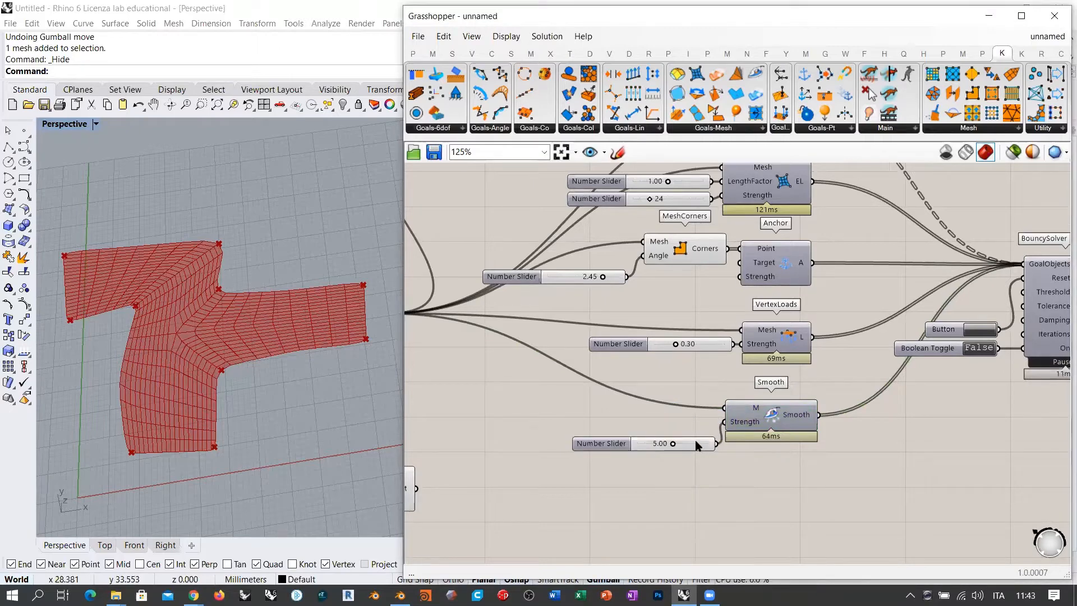
drag(696, 444, 696, 424)
- Disable the Mesh Edges, Deconstruct Mesh, Entwine, Non-incestuous Network and Shortest Walk components together with the network's two sliders
right_drag(845, 335, 584, 360)
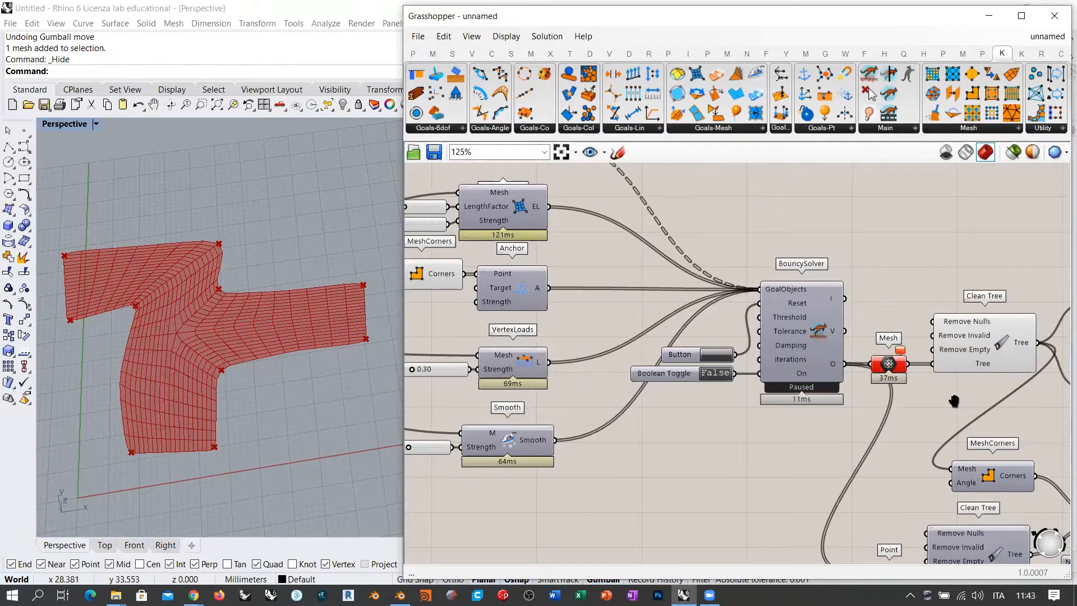
right_drag(954, 402, 612, 352)
scroll(618, 351, down, 2)
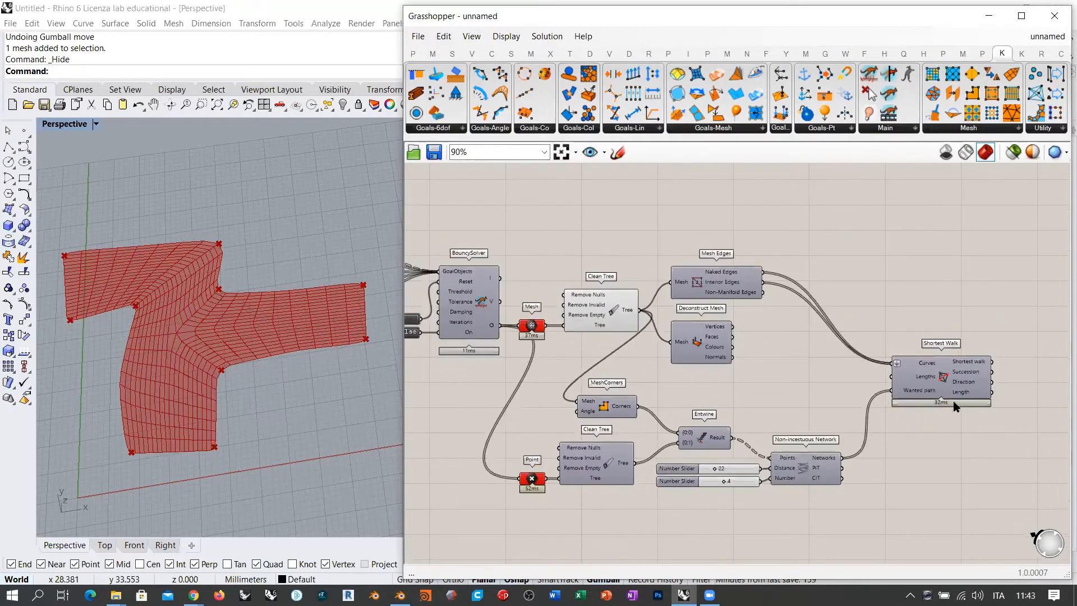
click(796, 466)
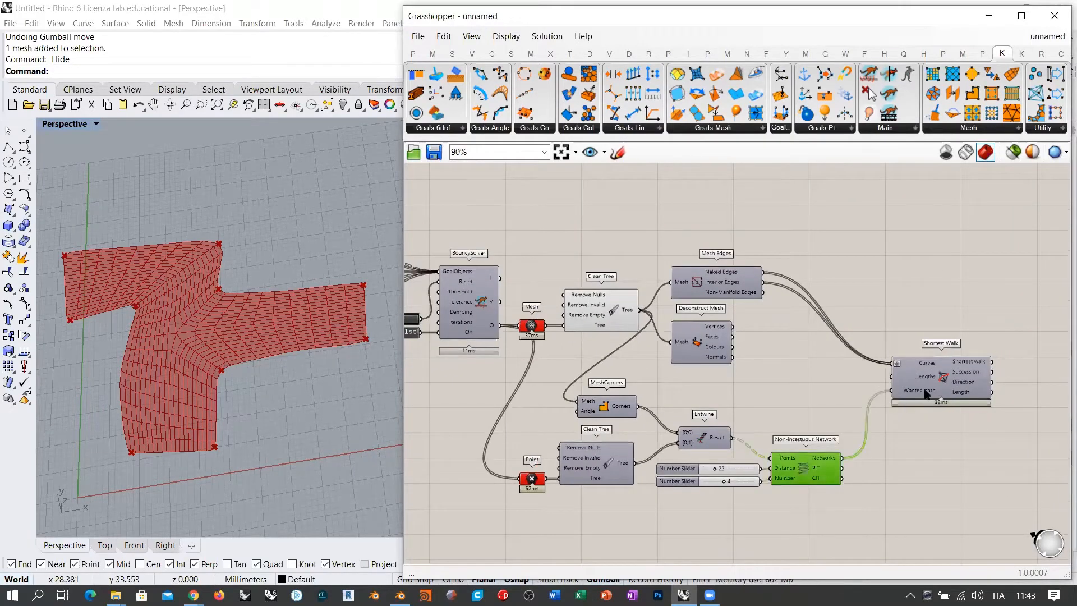
click(875, 449)
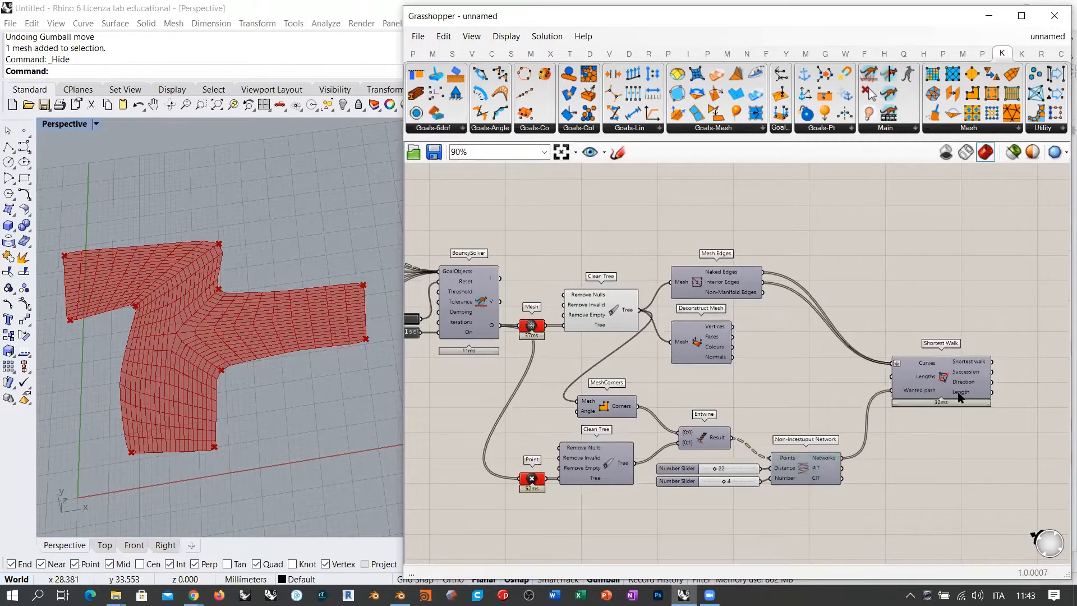
scroll(853, 434, up, 1)
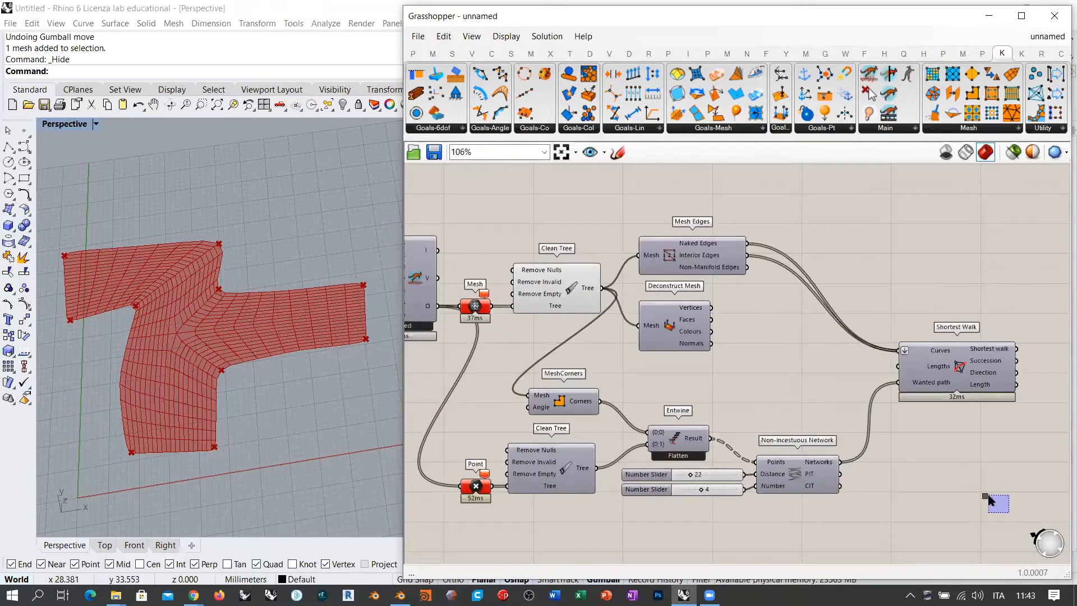
drag(988, 497, 617, 227)
middle_click(752, 305)
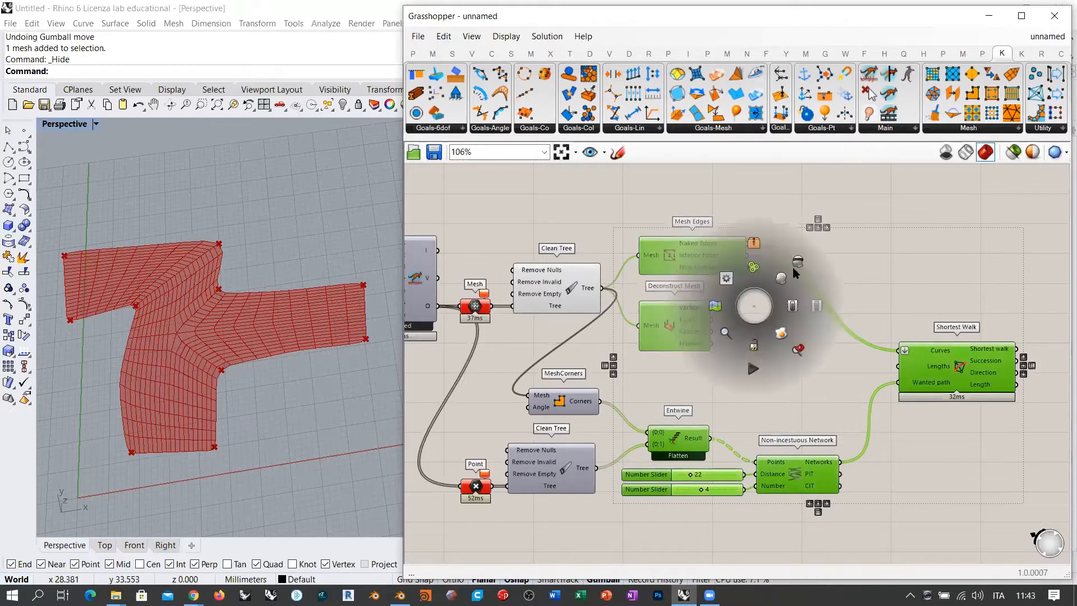
click(818, 306)
click(834, 337)
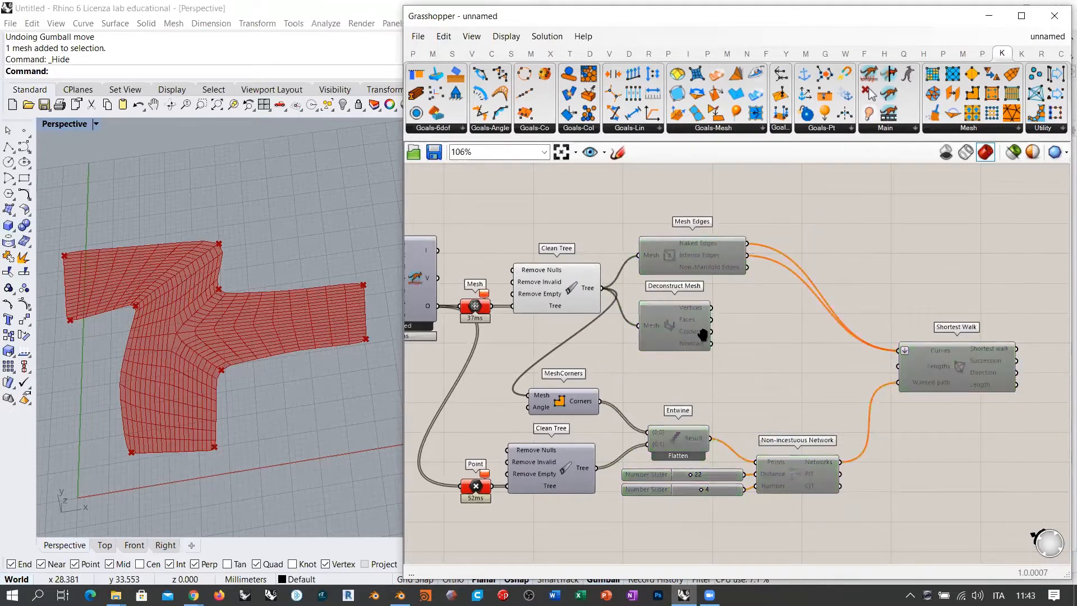
- Reset the Kangaroo simulation and start it by setting the BouncySolver's Boolean Toggle to True
right_drag(701, 331, 964, 345)
click(824, 297)
click(812, 342)
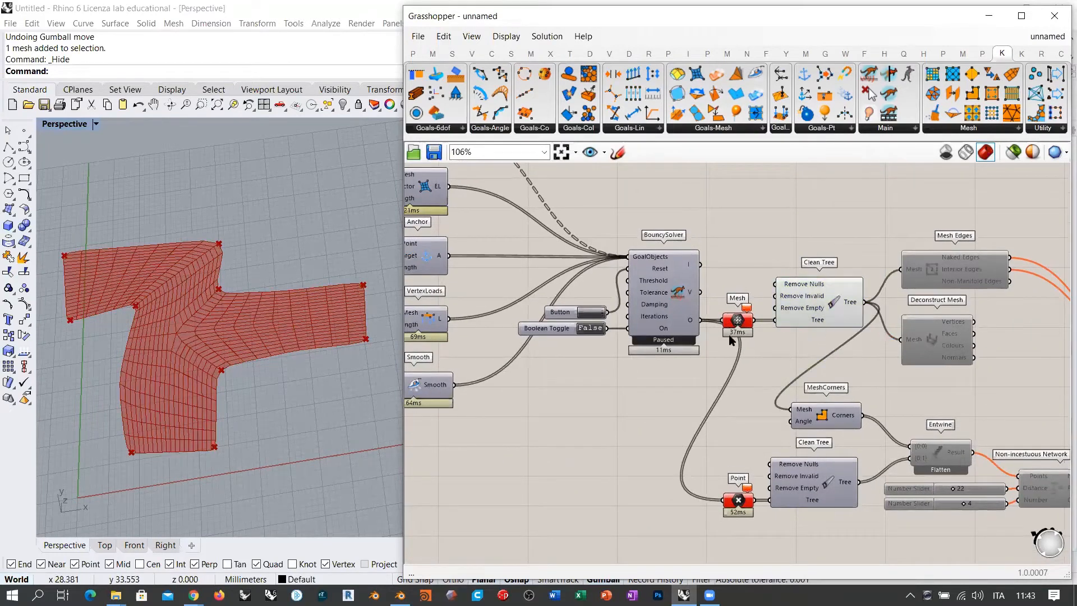
right_drag(575, 335, 657, 359)
click(678, 337)
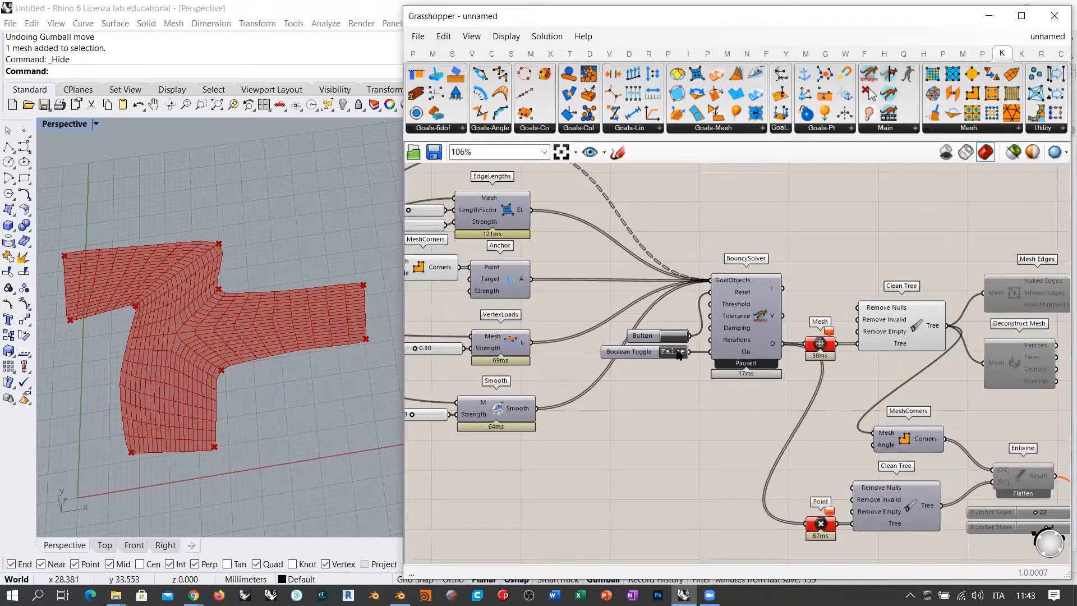
click(676, 352)
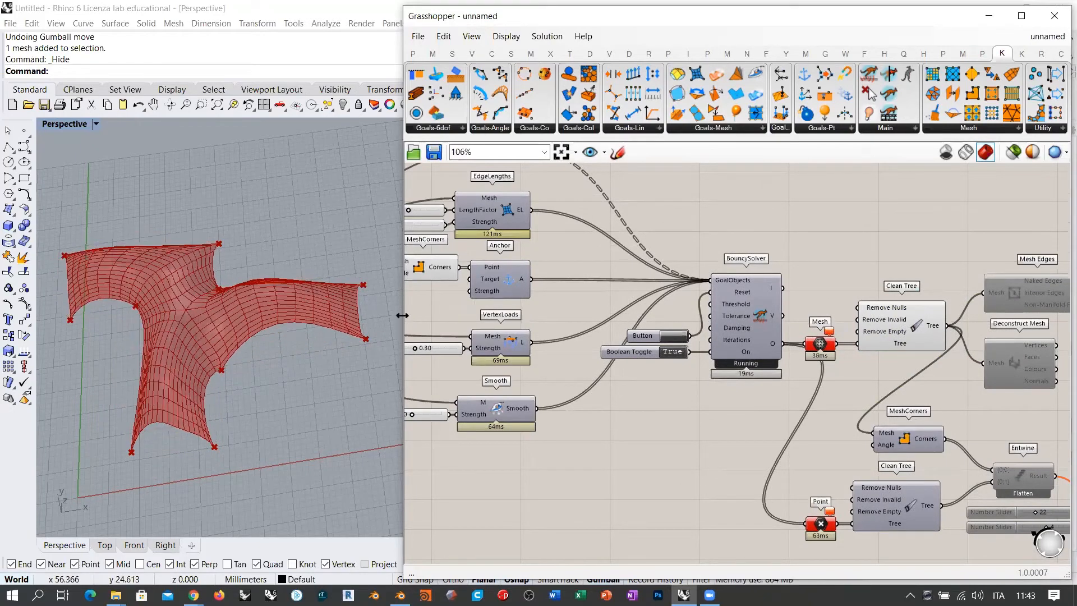
- Narrow the Grasshopper window and examine the smoothed shell's shape and edges from several angles in Rhino's perspective view
drag(401, 315, 504, 316)
right_drag(354, 387, 375, 258)
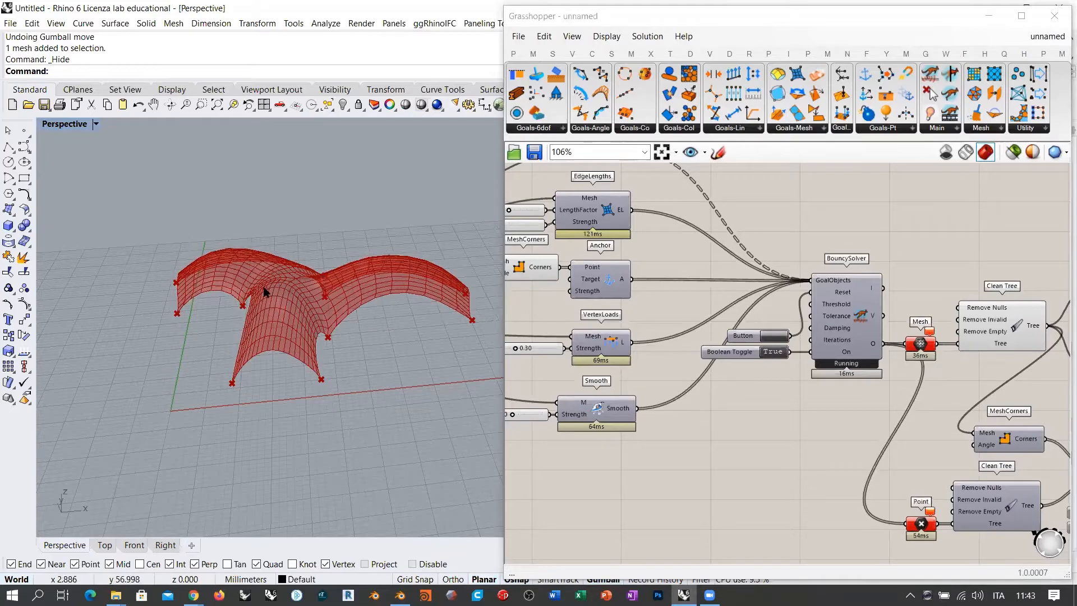
right_drag(264, 293, 335, 356)
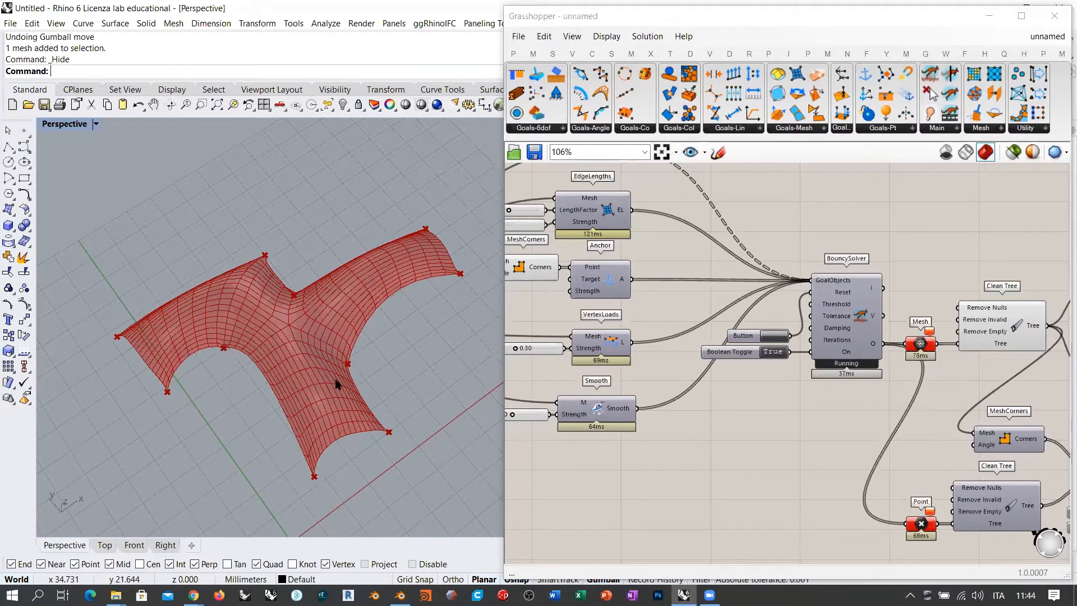
right_drag(370, 303, 328, 308)
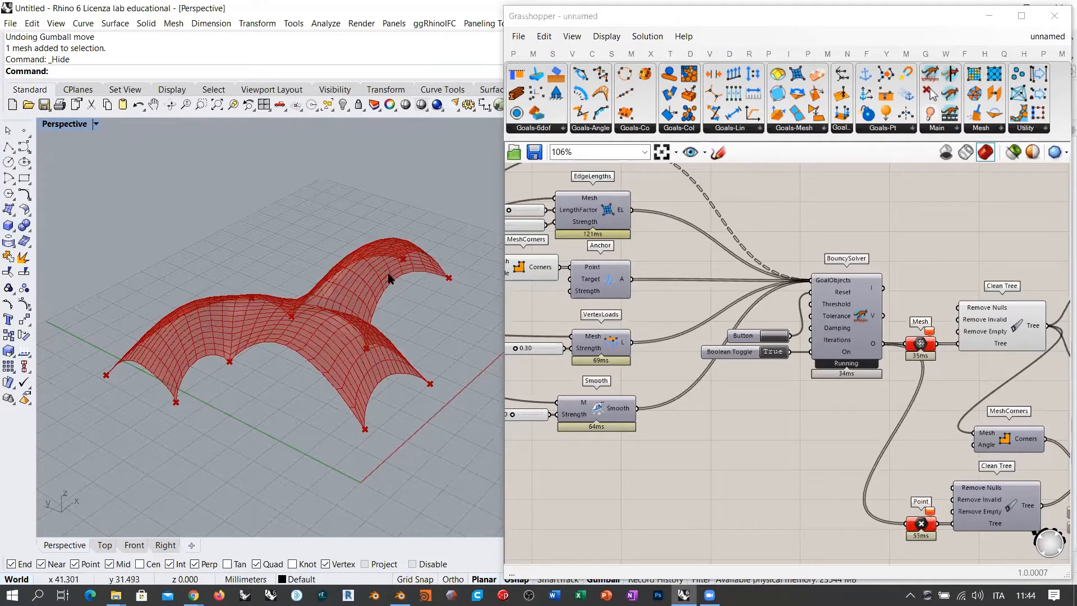
mouse_move(389, 278)
right_down()
mouse_move(378, 319)
mouse_move(407, 262)
mouse_move(393, 242)
mouse_move(383, 273)
right_up()
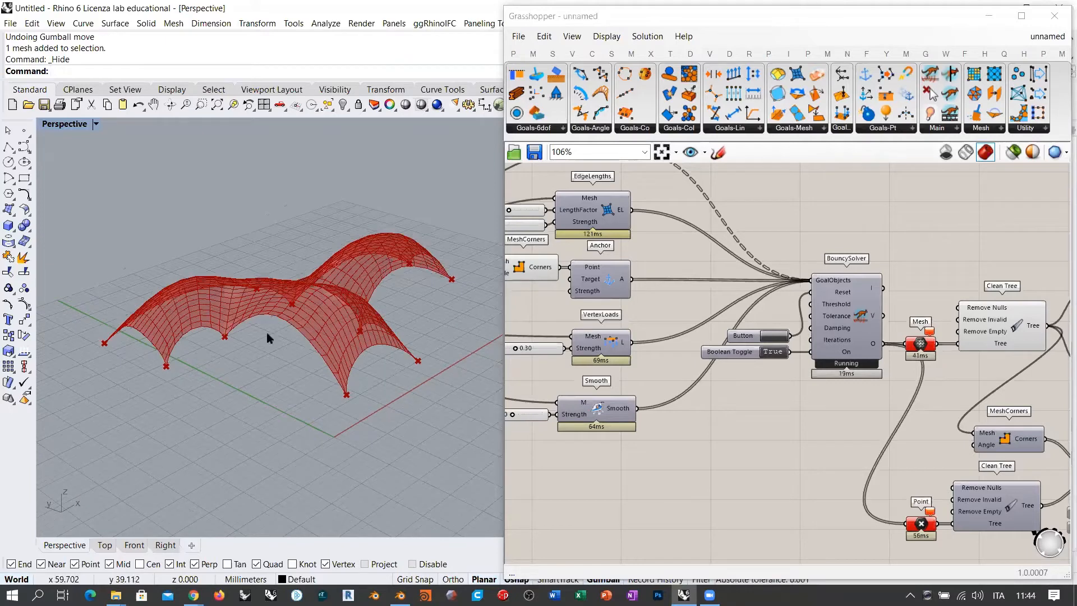
click(604, 406)
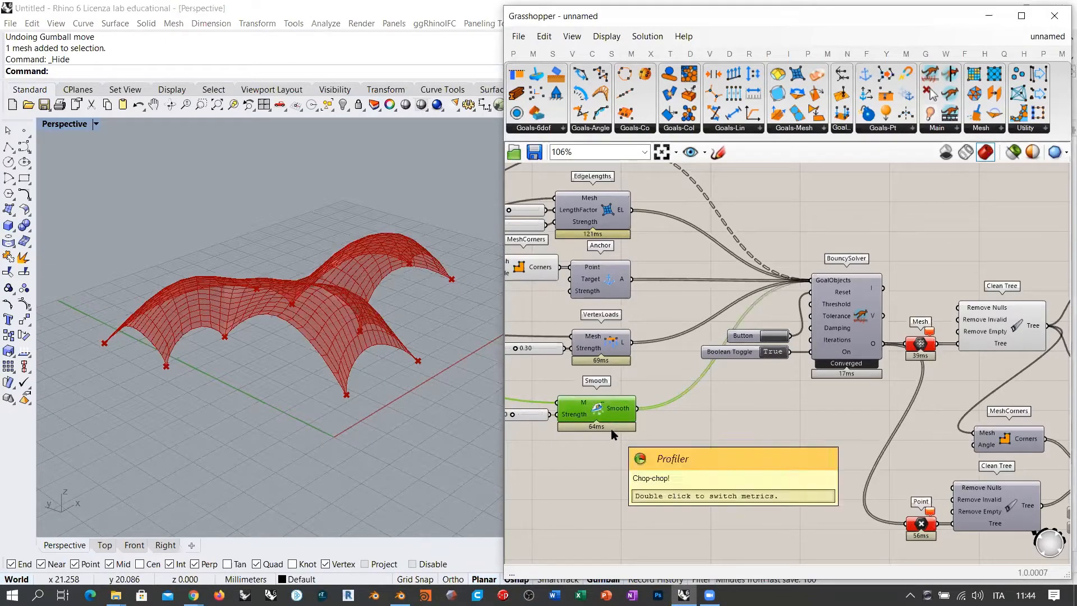
click(609, 447)
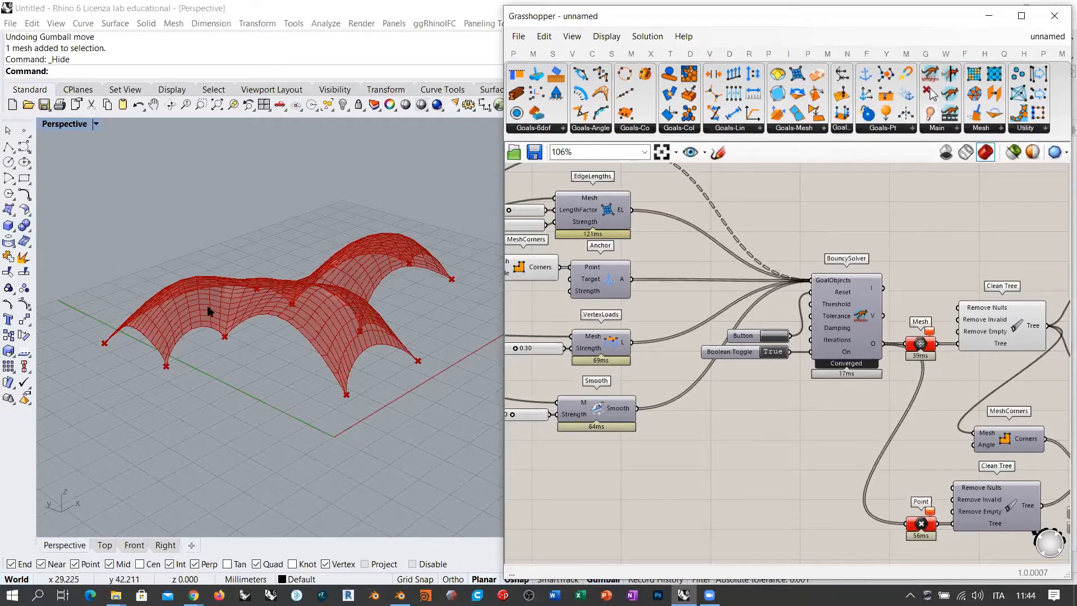
right_drag(310, 289, 404, 231)
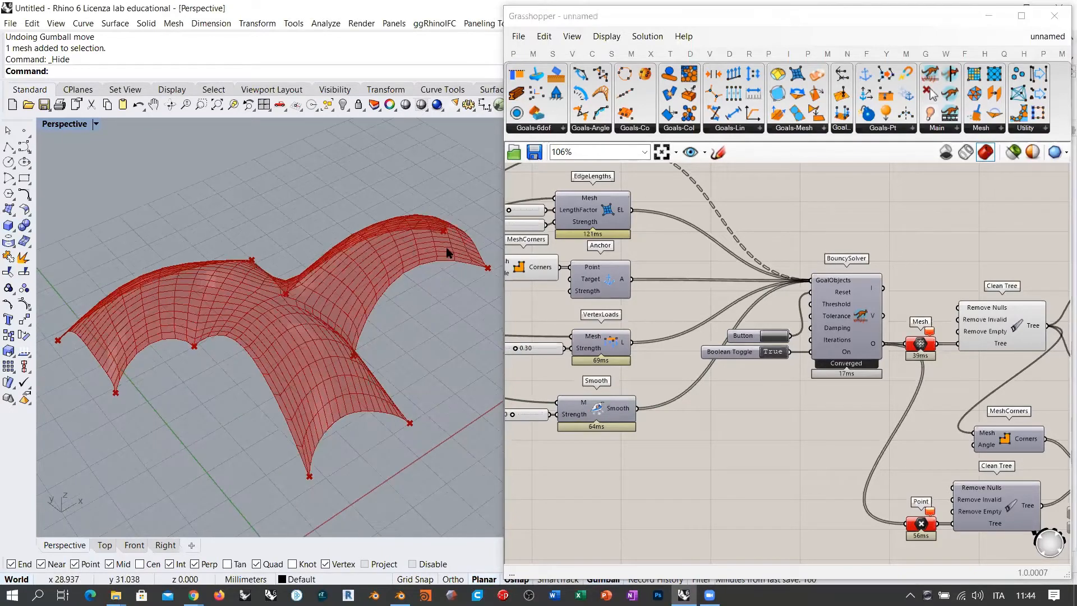
right_drag(351, 313, 456, 248)
right_drag(355, 243, 389, 273)
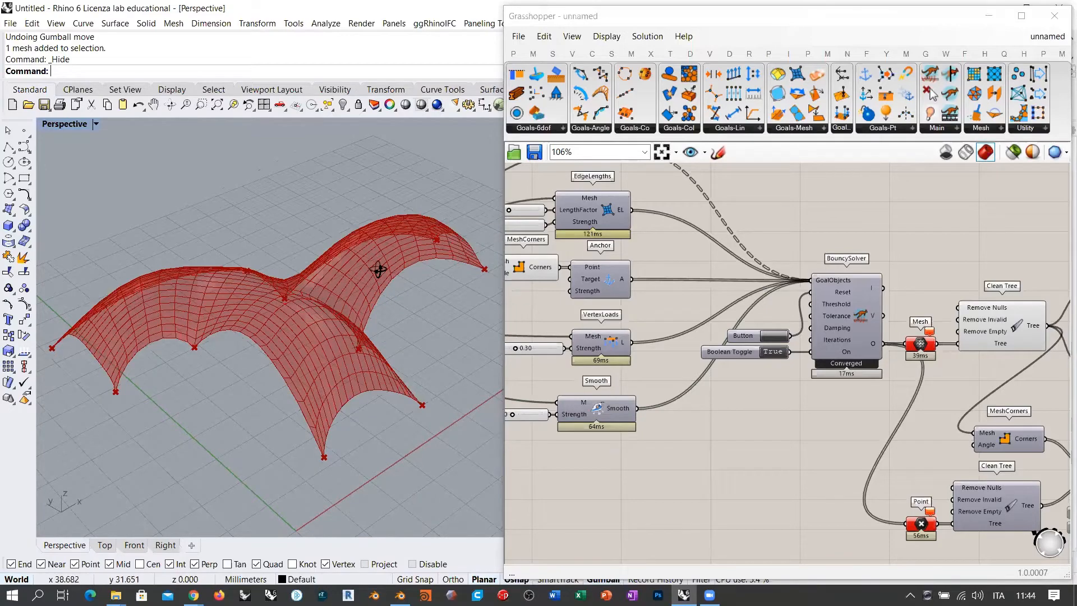
right_drag(371, 270, 325, 301)
- Re-enable the Mesh Edges, Deconstruct Mesh, Entwine, Non-incestuous Network and Shortest Walk components with their sliders
right_drag(801, 346, 670, 342)
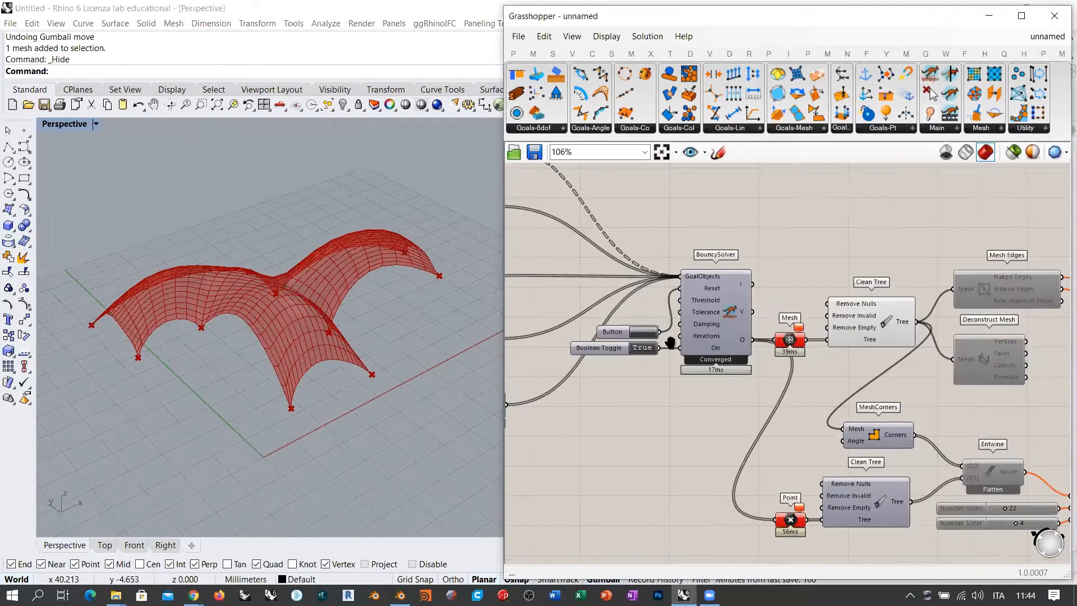
right_drag(831, 343, 638, 297)
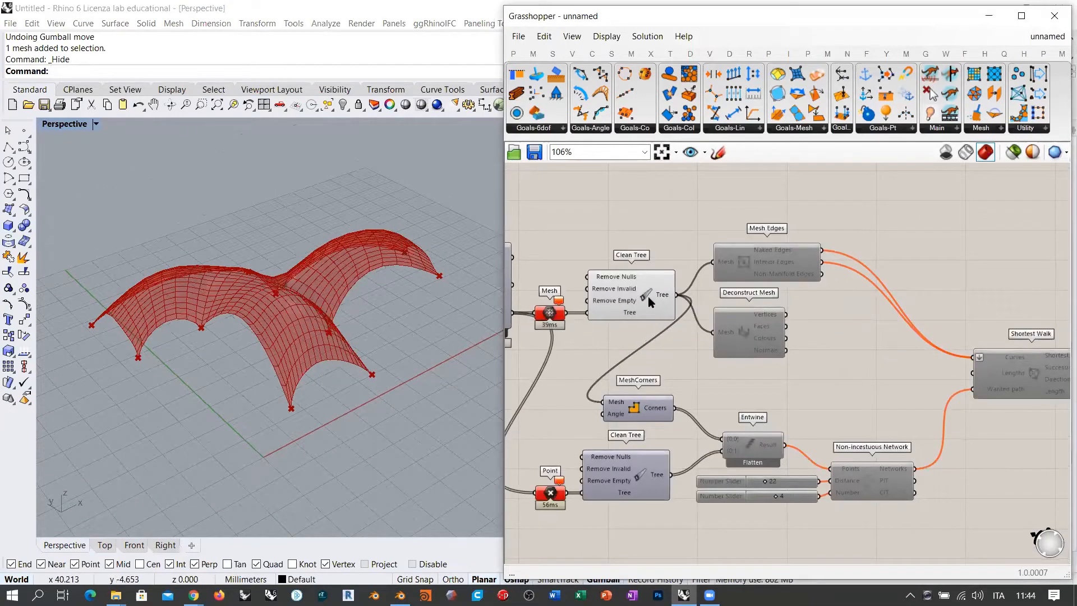
click(648, 296)
click(783, 375)
right_drag(819, 345, 725, 364)
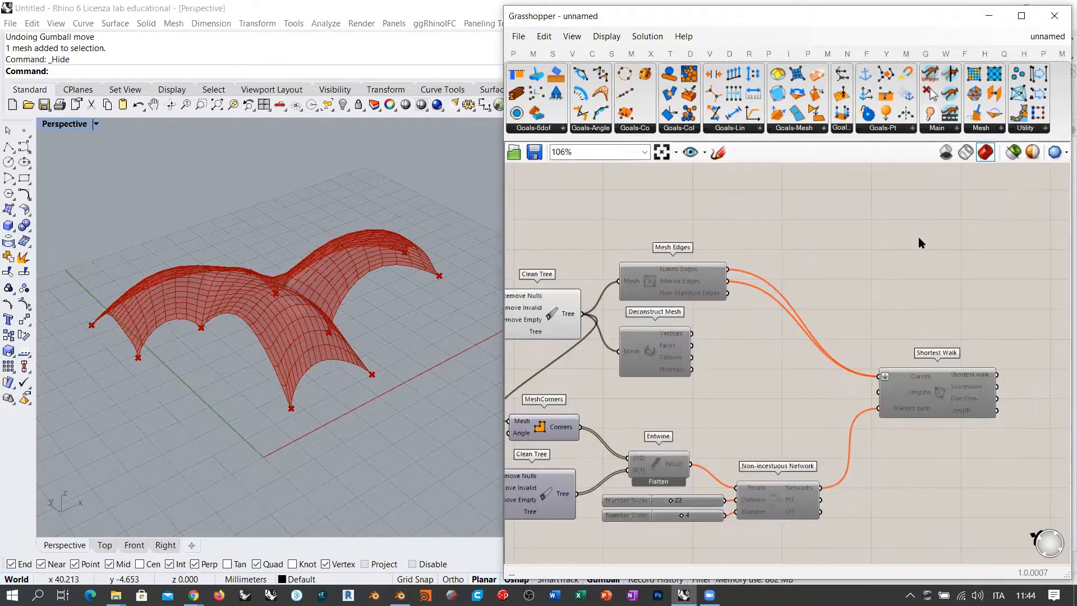
drag(925, 235, 583, 559)
key(ctrl+e)
click(833, 319)
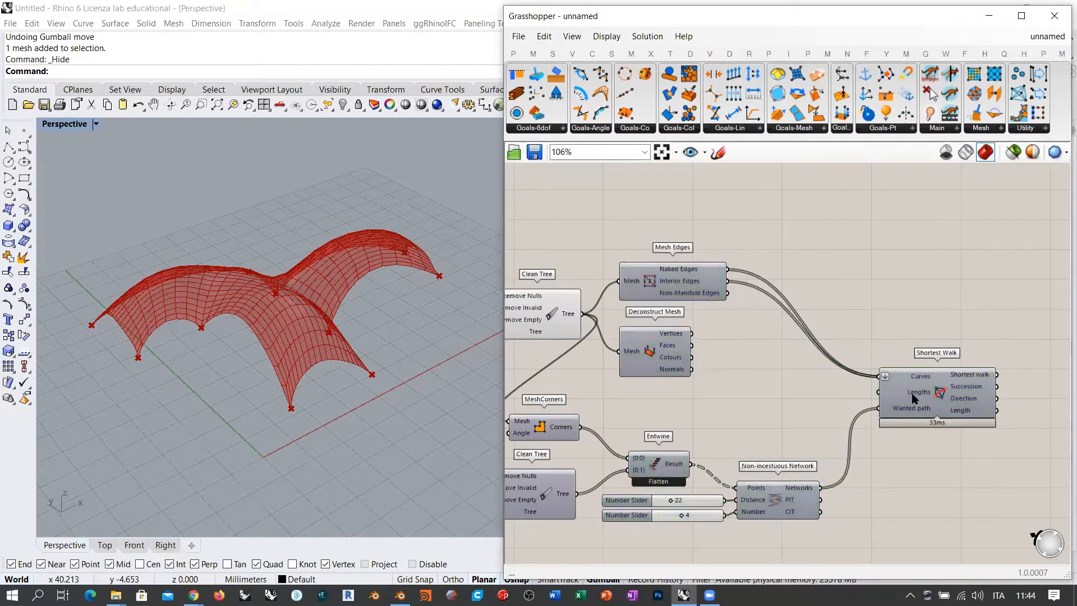
- Turn on the Shortest Walk preview, hide the Clean Tree mesh and examine the path curves between the shell's corners
click(942, 400)
click(543, 320)
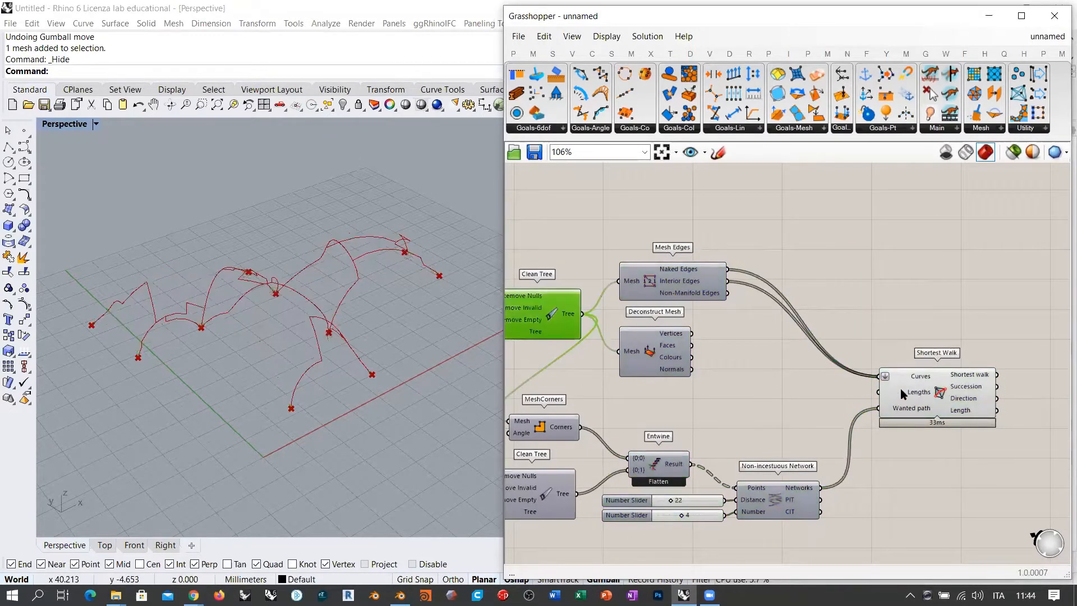
click(954, 400)
right_drag(372, 353, 394, 303)
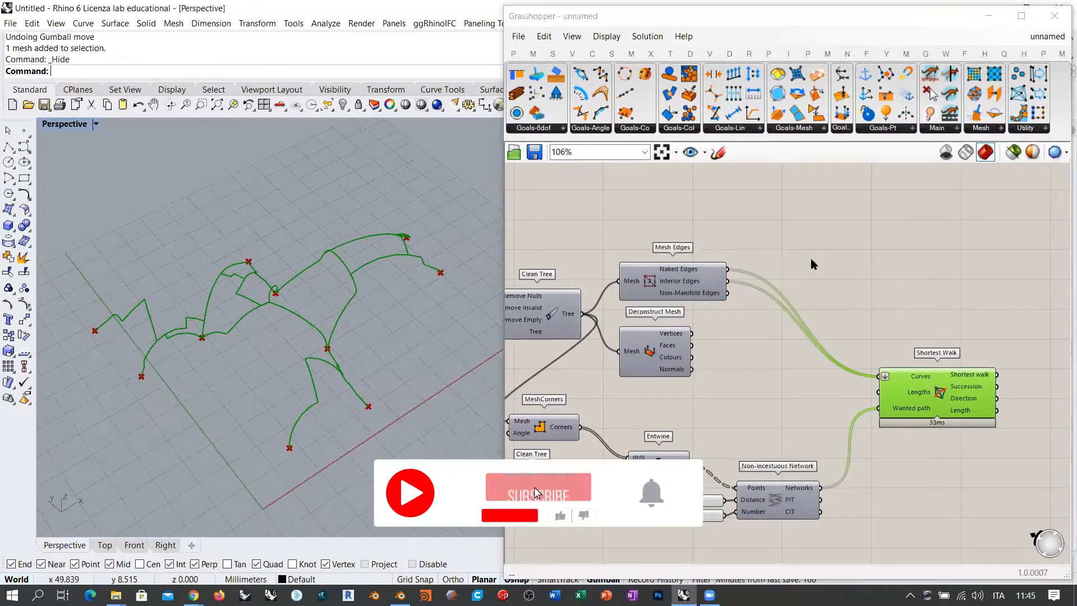
- Hide the Shortest Walk preview, turn the Clean Tree mesh preview back on and inspect the shell
click(812, 262)
click(945, 397)
key(ctrl+q)
click(915, 302)
right_drag(631, 327, 772, 342)
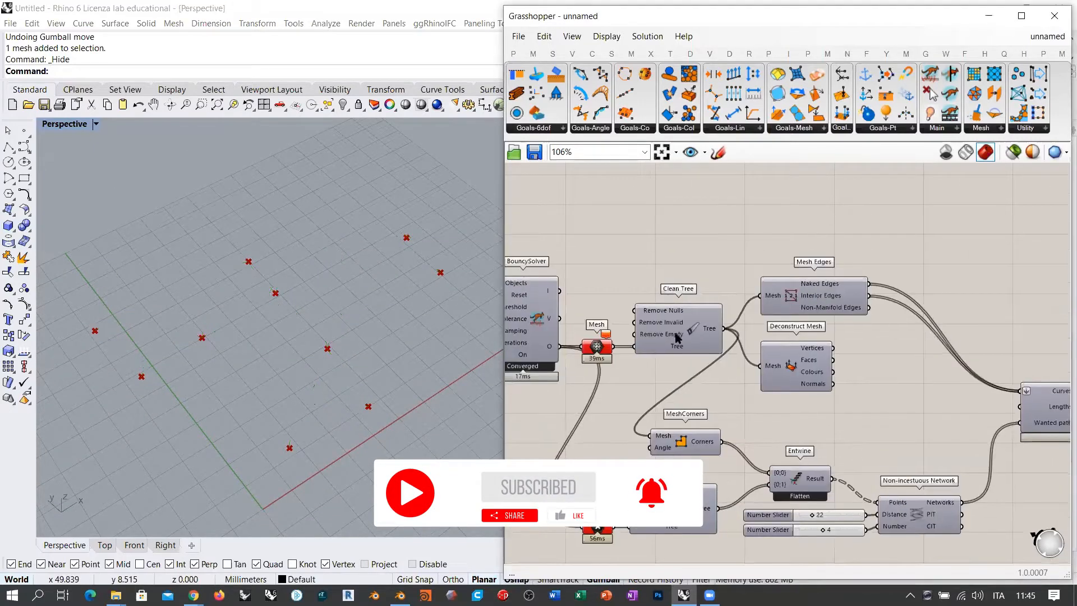
click(693, 334)
key(ctrl+q)
click(728, 259)
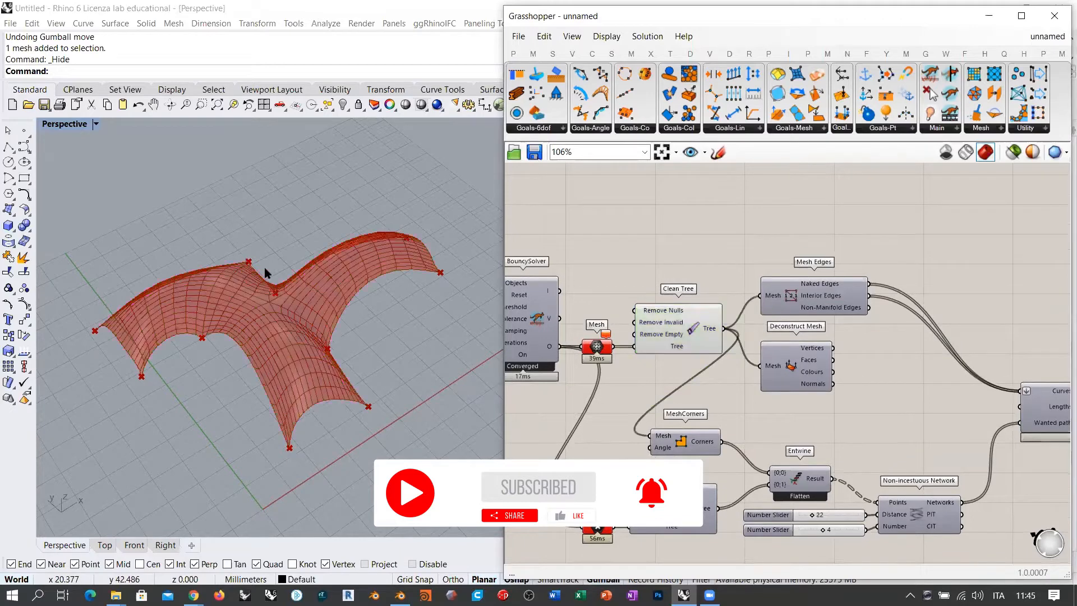
right_drag(264, 268, 290, 259)
right_drag(354, 308, 271, 342)
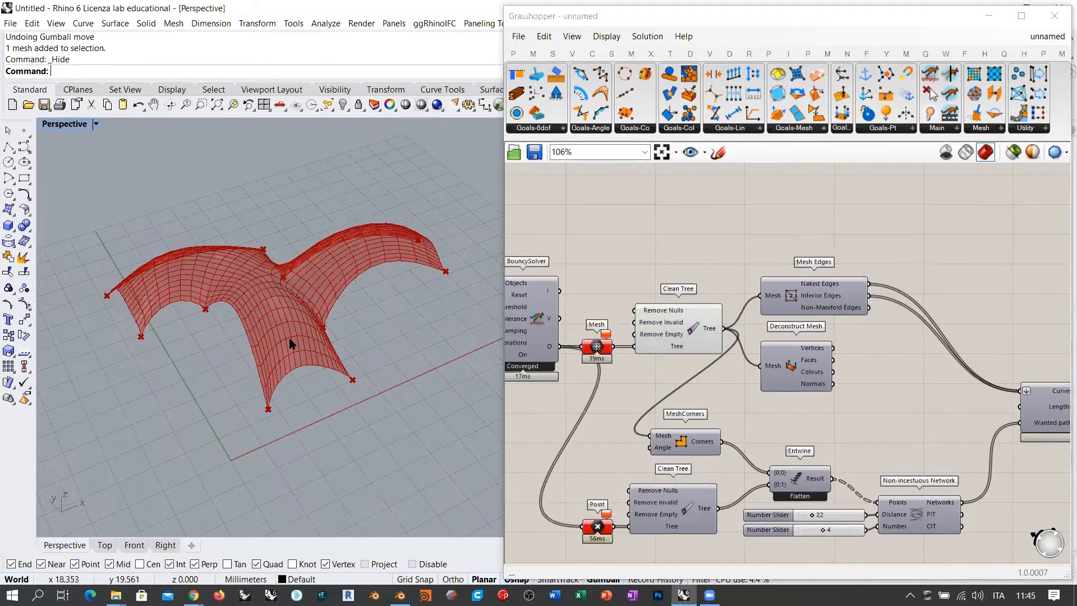
- Widen the Grasshopper window and add a MeshSync Export component to the canvas above Mesh Edges
right_drag(771, 248, 700, 325)
scroll(680, 294, up, 2)
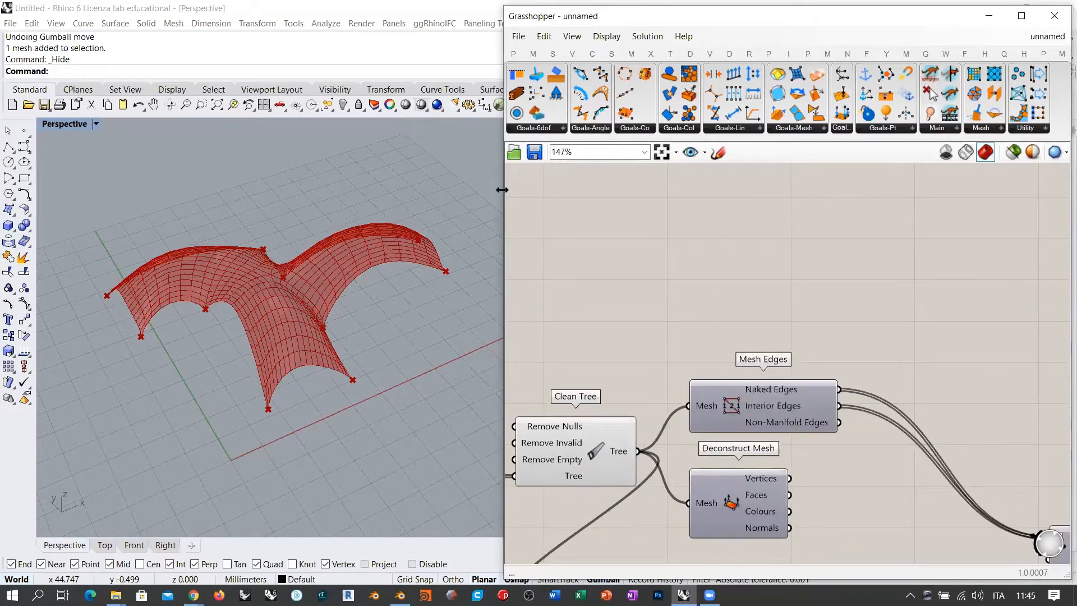
drag(502, 191, 161, 190)
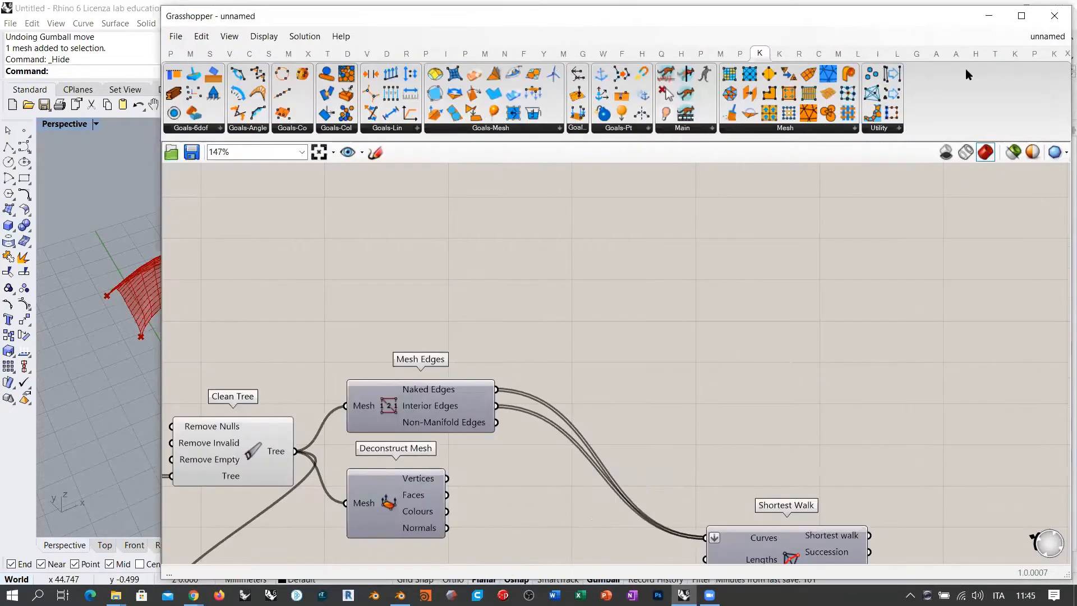
click(838, 54)
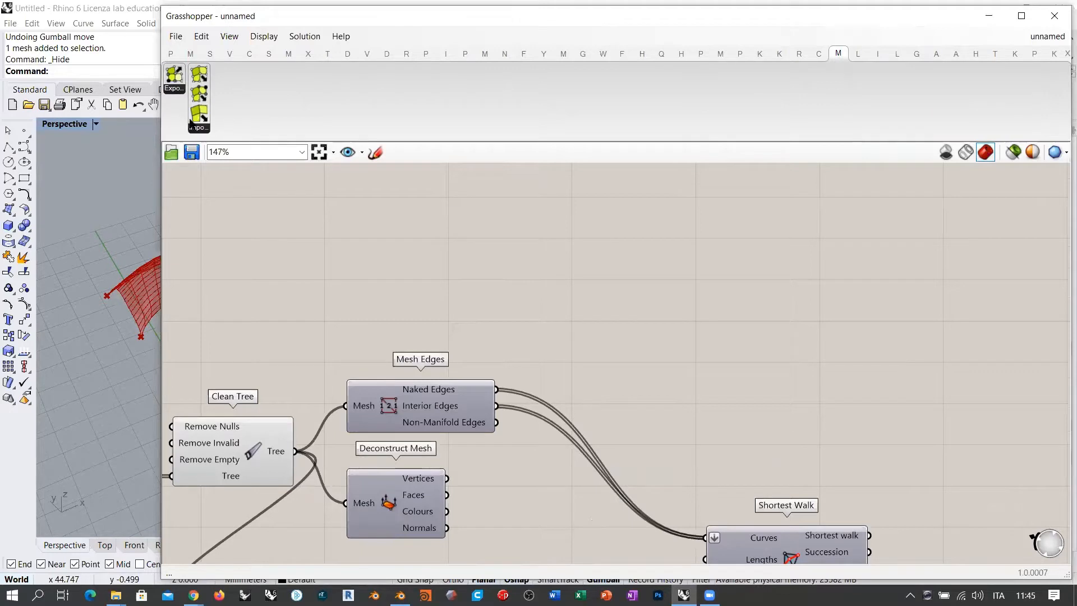
right_drag(294, 295, 476, 233)
click(433, 393)
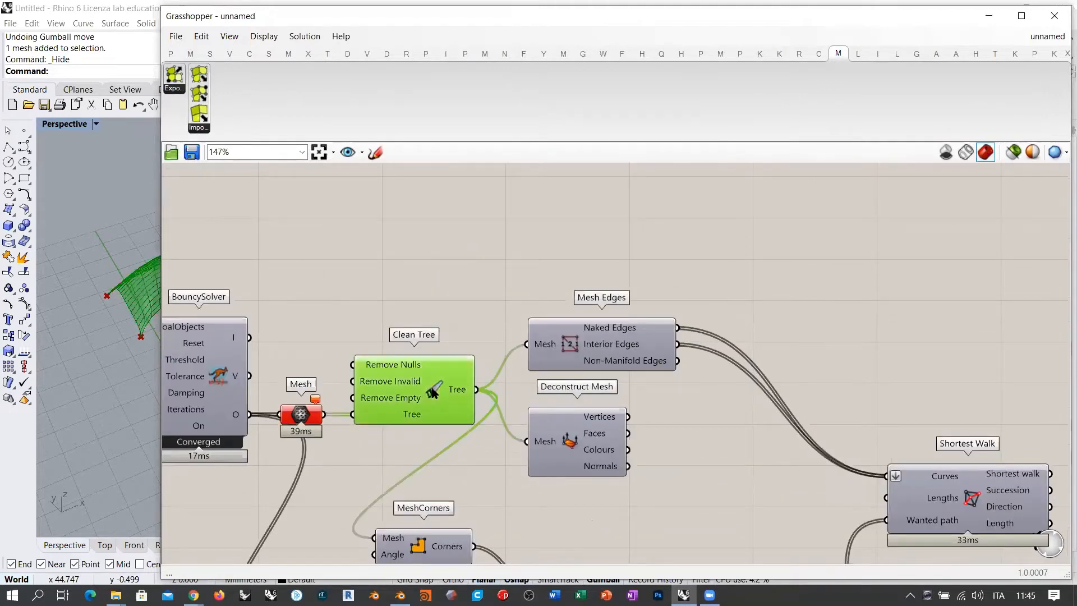
click(434, 280)
drag(174, 76, 499, 236)
click(465, 455)
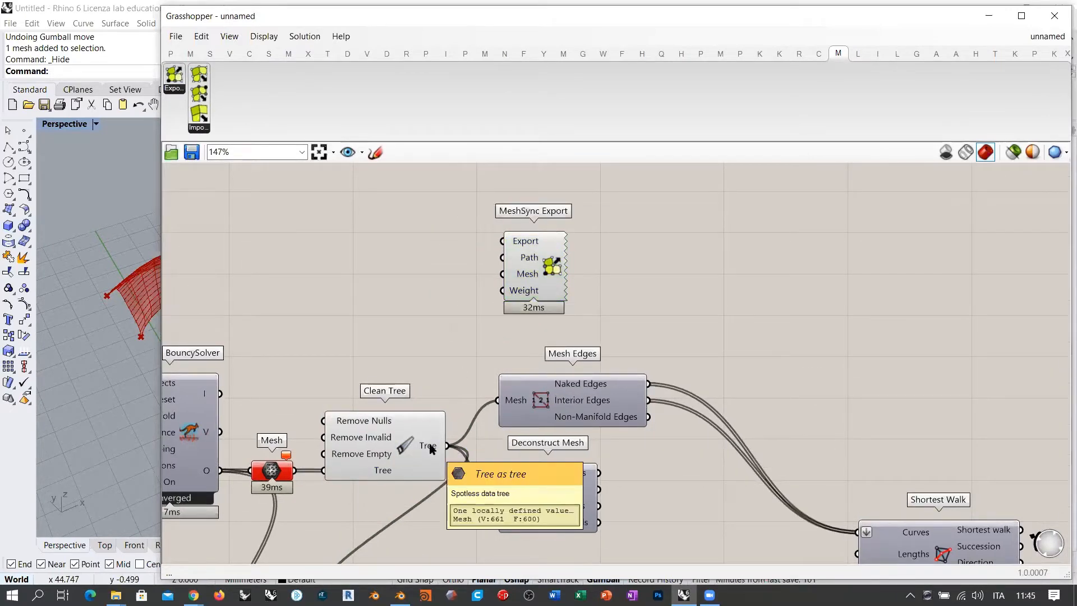
- Connect the Clean Tree component's Tree output to the Mesh input of MeshSync Export
mouse_move(447, 446)
mouse_down()
mouse_move(440, 310)
mouse_move(444, 284)
mouse_move(471, 283)
mouse_move(494, 303)
mouse_move(443, 427)
mouse_move(447, 446)
mouse_up()
scroll(558, 313, up, 5)
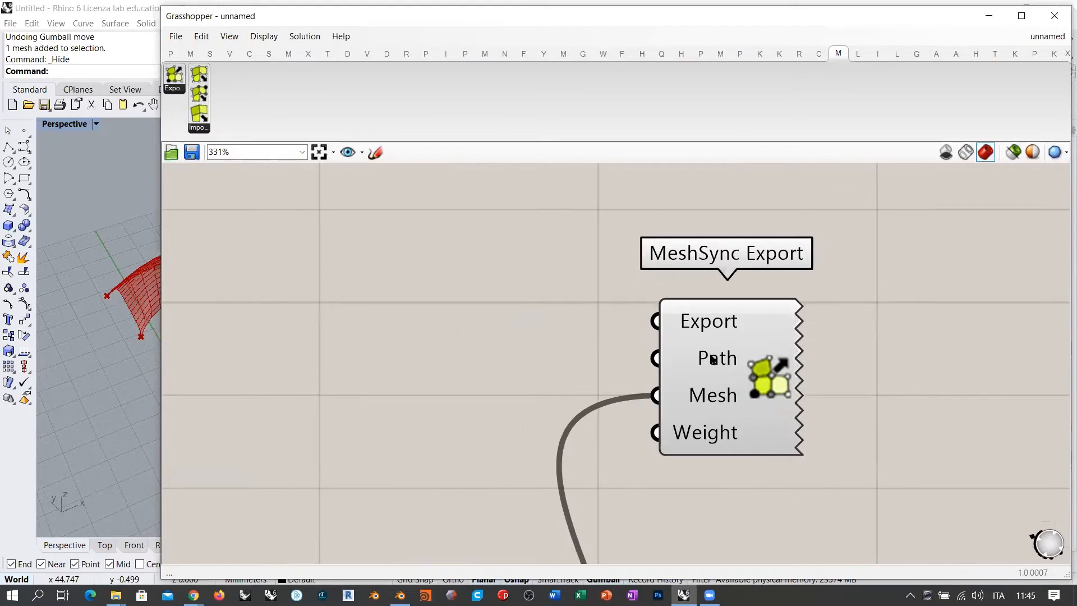
double_click(490, 357)
- Switch to File Explorer and copy the full path of the 200821_PF_EN folder
mouse_move(117, 595)
click(213, 536)
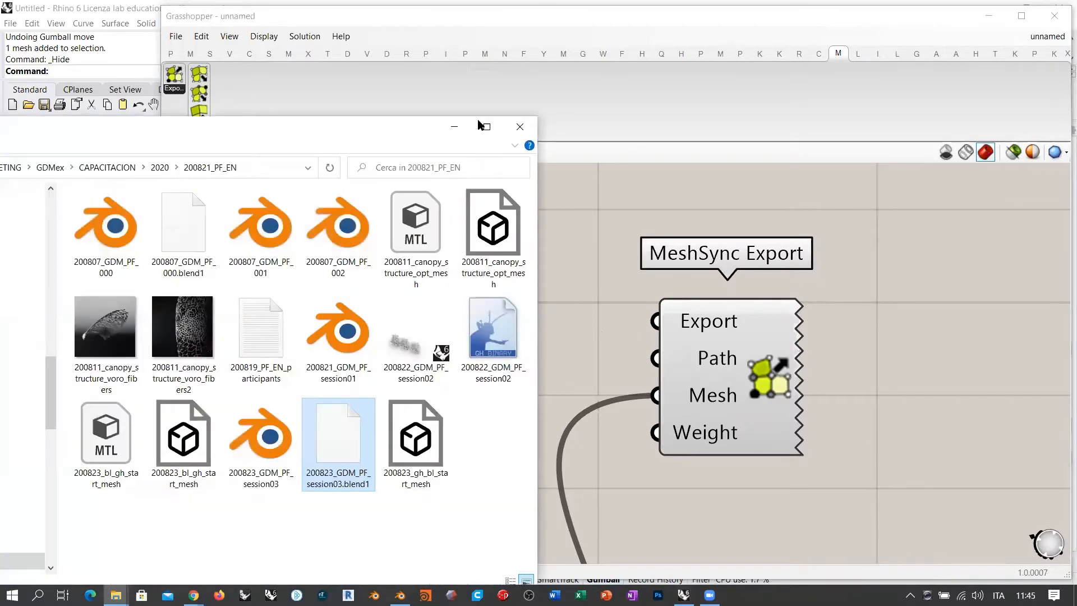
drag(306, 126, 520, 78)
click(475, 120)
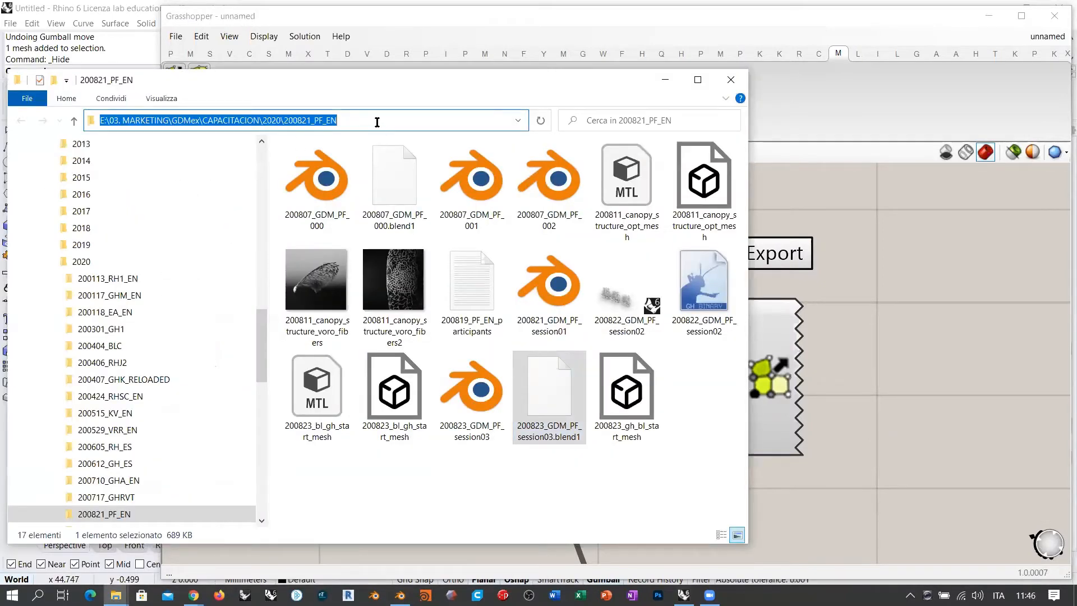
- Add a Grasshopper panel containing E:\03. MARKETING\GDMex\CAPACITACION\2020\200821_PF_EN and connect it to the Path input of MeshSync Export
click(890, 231)
double_click(381, 324)
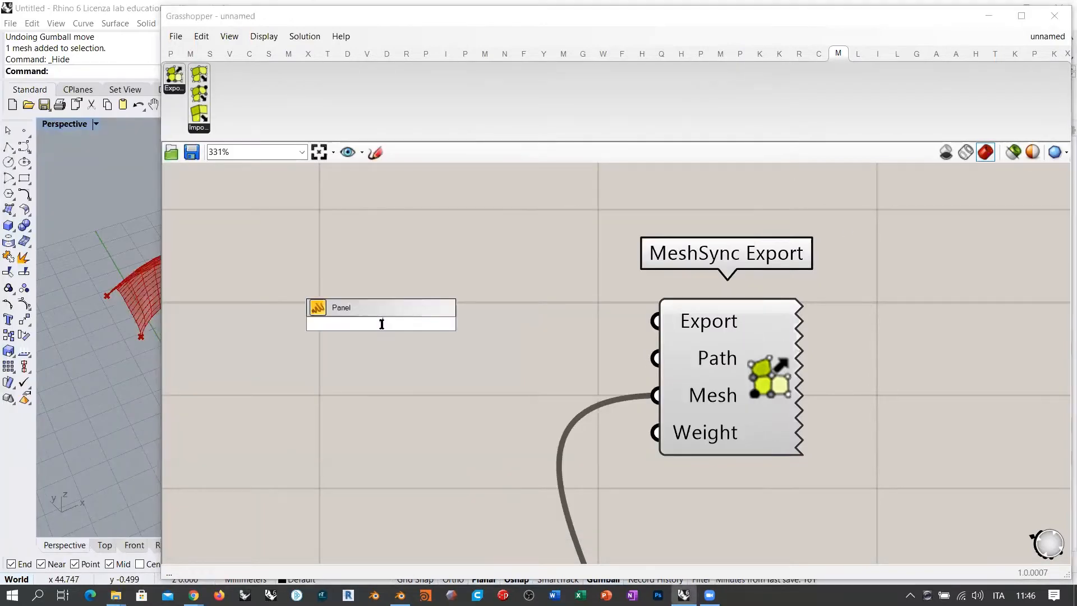
key(ctrl+v)
key(Return)
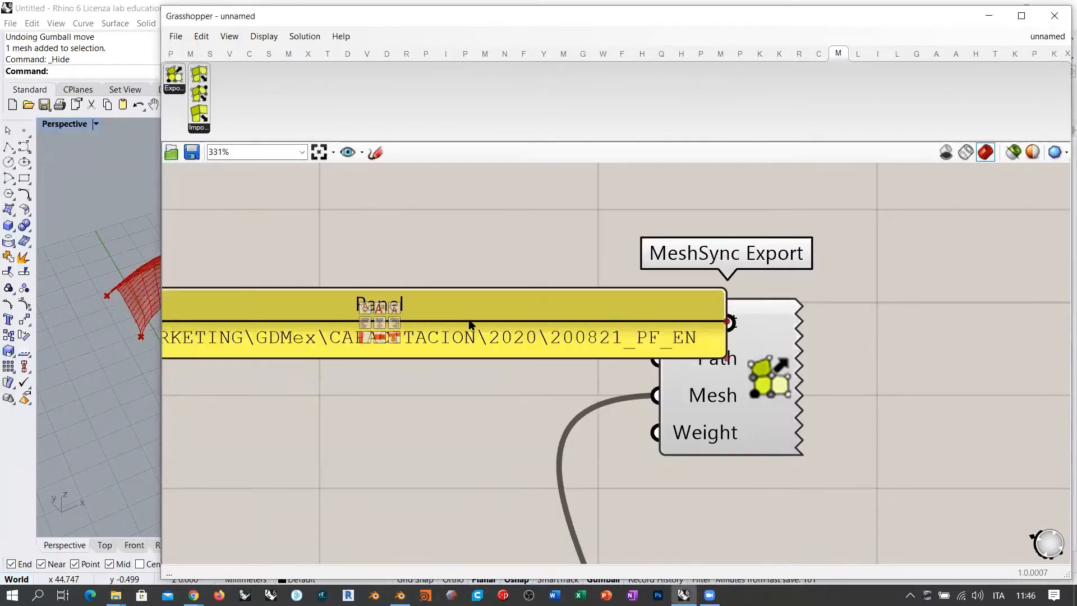
scroll(510, 256, down, 4)
click(510, 262)
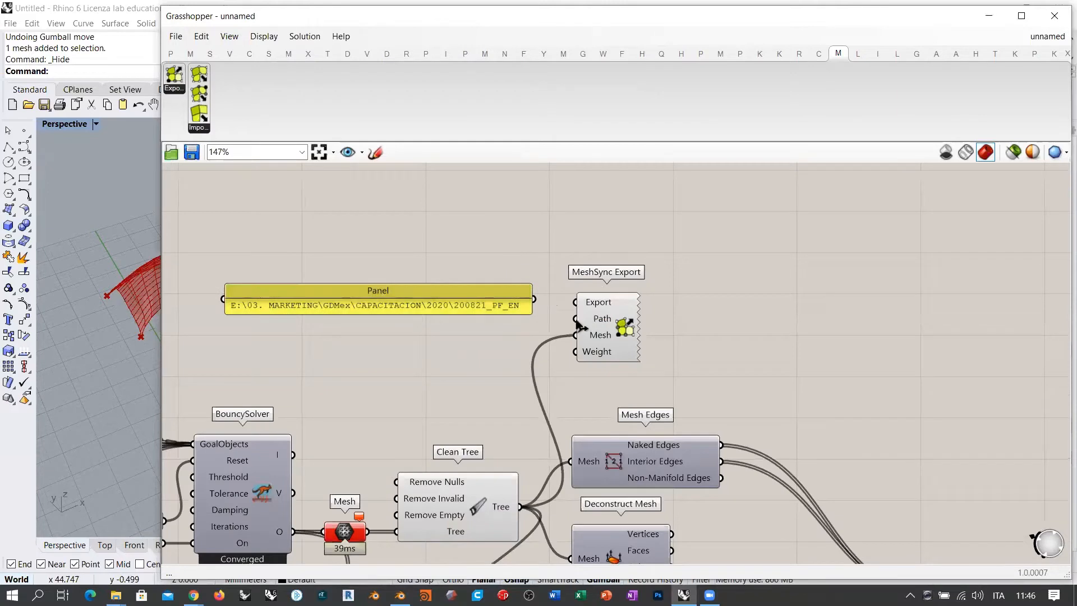
drag(533, 299, 575, 318)
drag(501, 303, 516, 322)
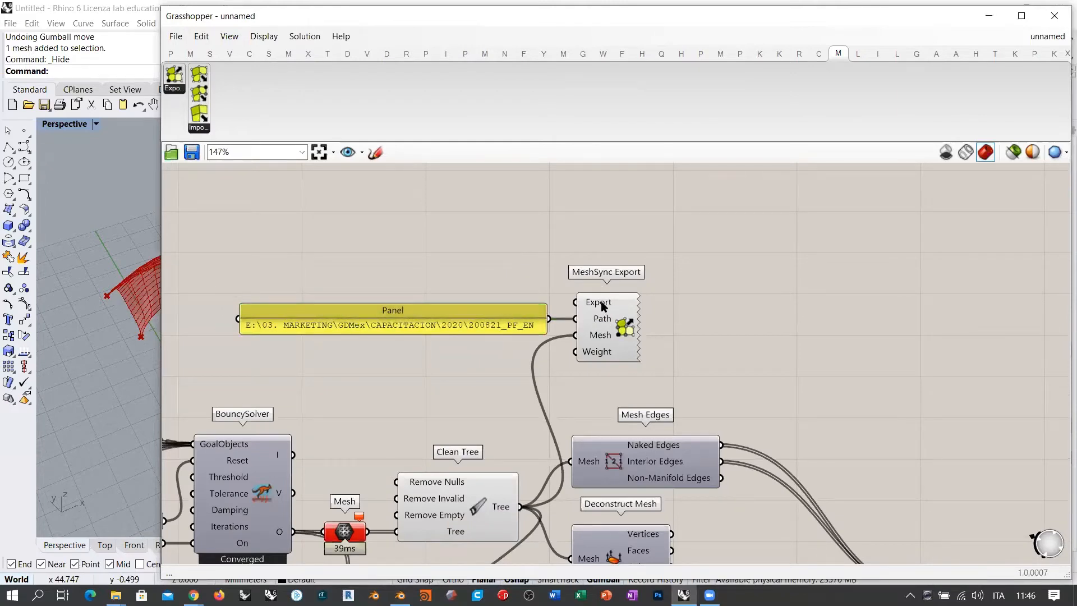
- Add a Button above the path panel and connect it to the Export input of MeshSync Export
mouse_move(596, 305)
right_drag(466, 265, 523, 307)
double_click(540, 308)
text(button)
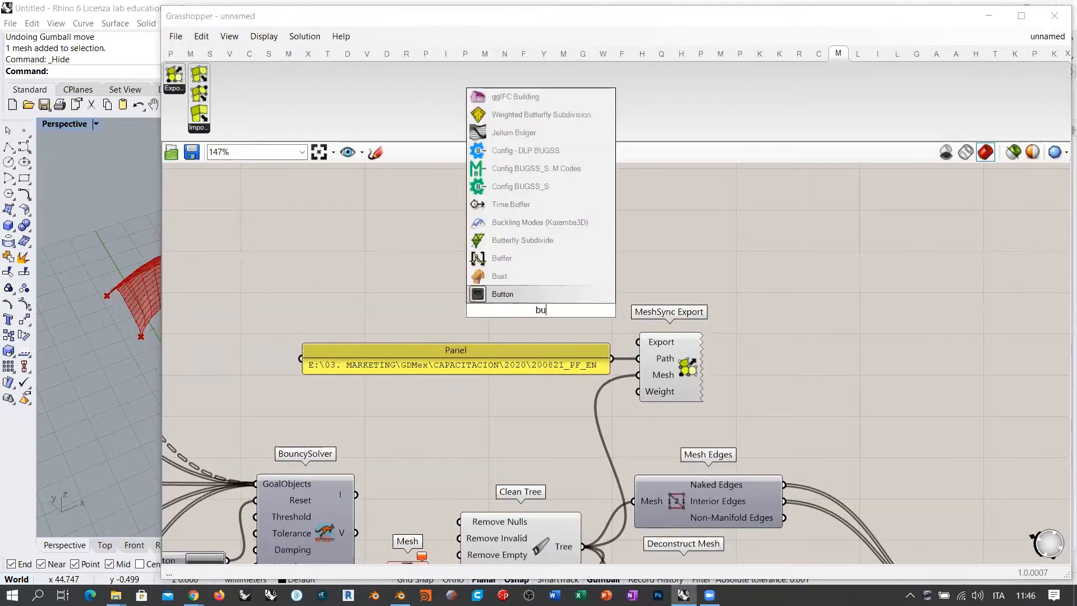
key(Return)
drag(584, 311, 639, 341)
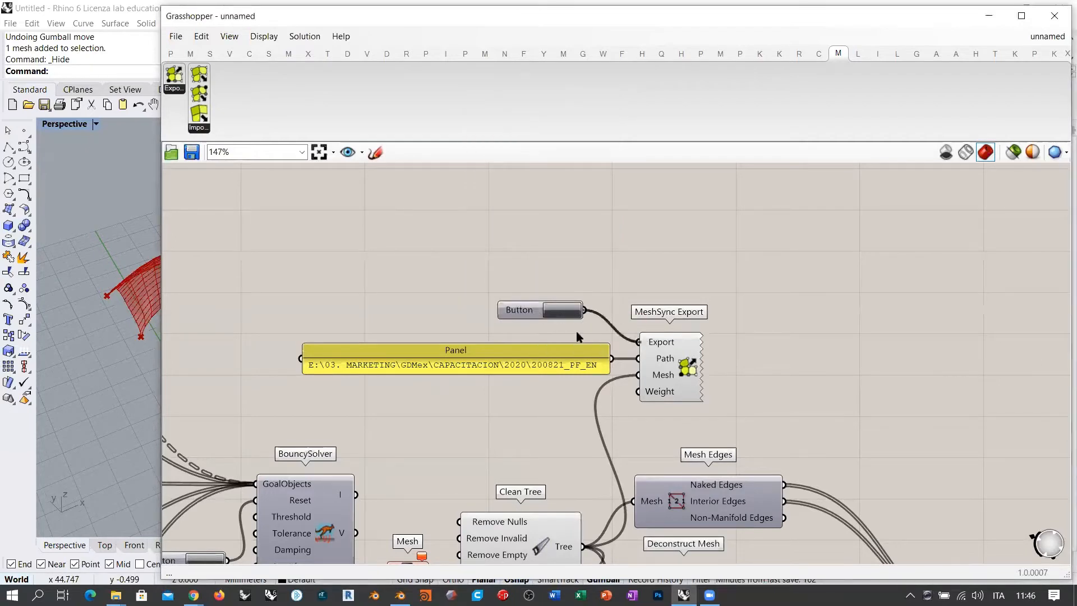
- Check the export button's output in a temporary panel and delete that panel
drag(528, 315, 616, 247)
double_click(684, 247)
key(Return)
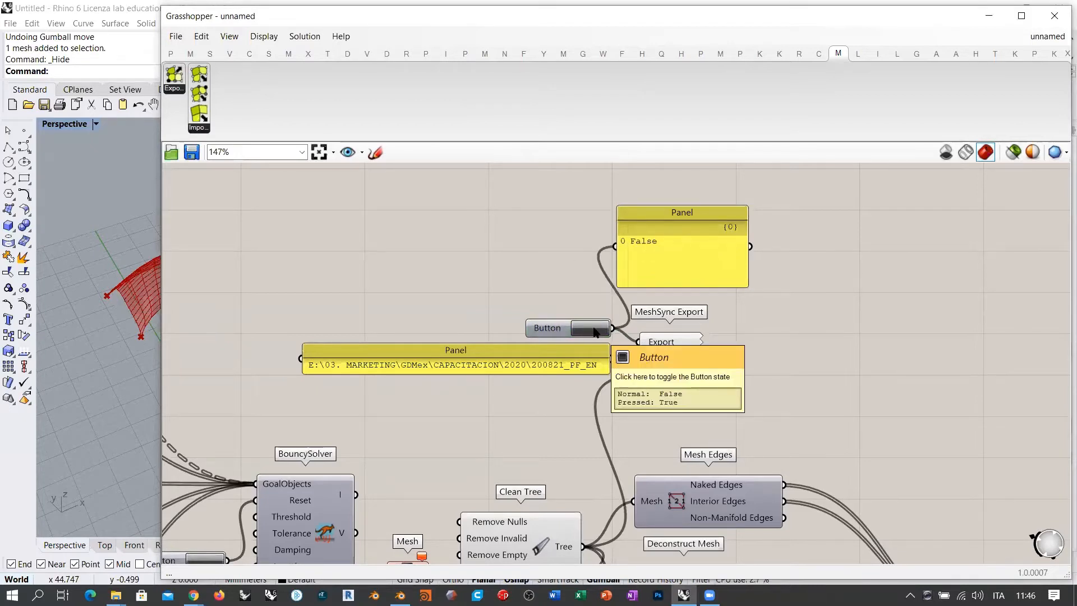
click(668, 246)
key(Delete)
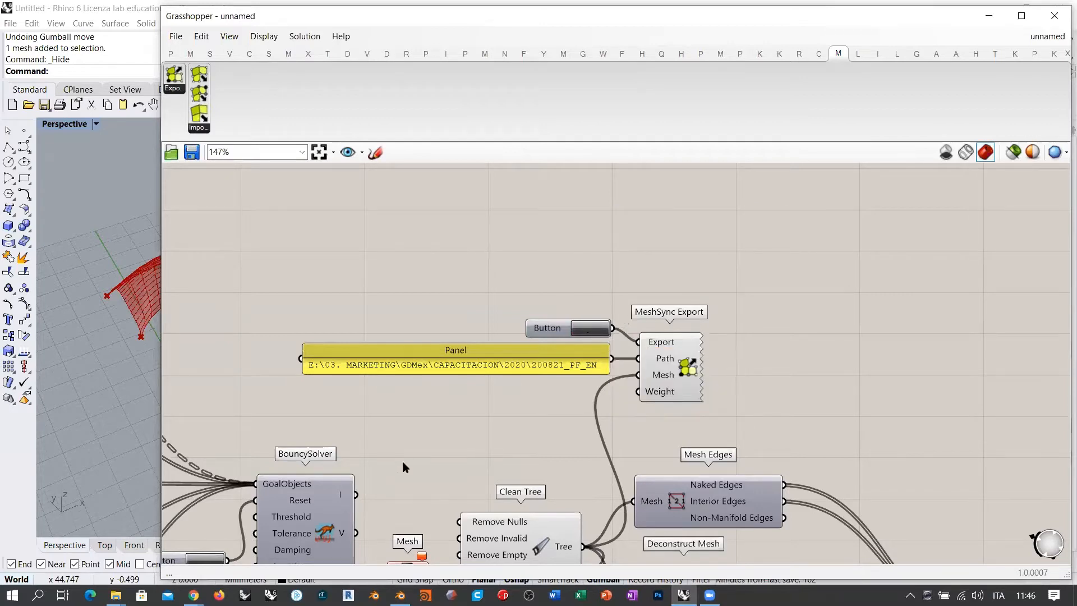
- Switch to File Explorer and show the 200821_PF_EN folder's files as a detailed list
mouse_move(116, 595)
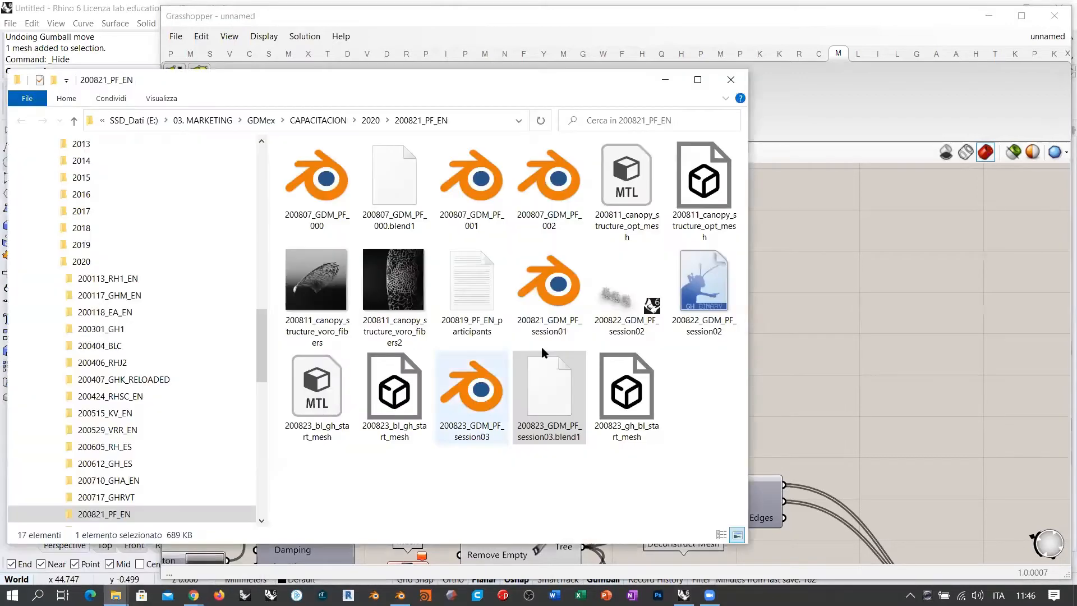
click(199, 543)
click(621, 482)
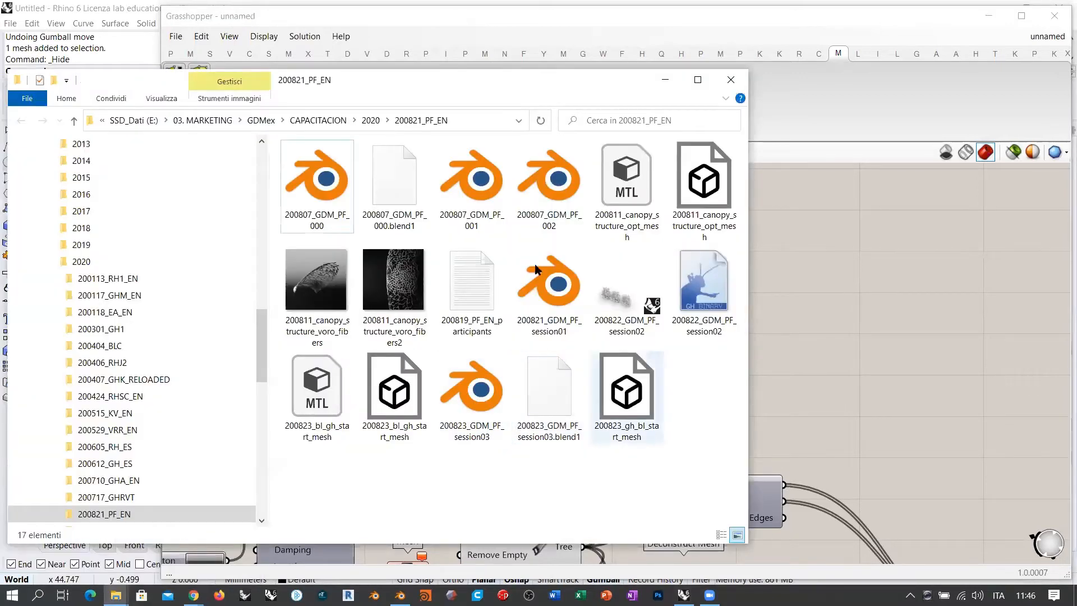
click(519, 120)
click(713, 531)
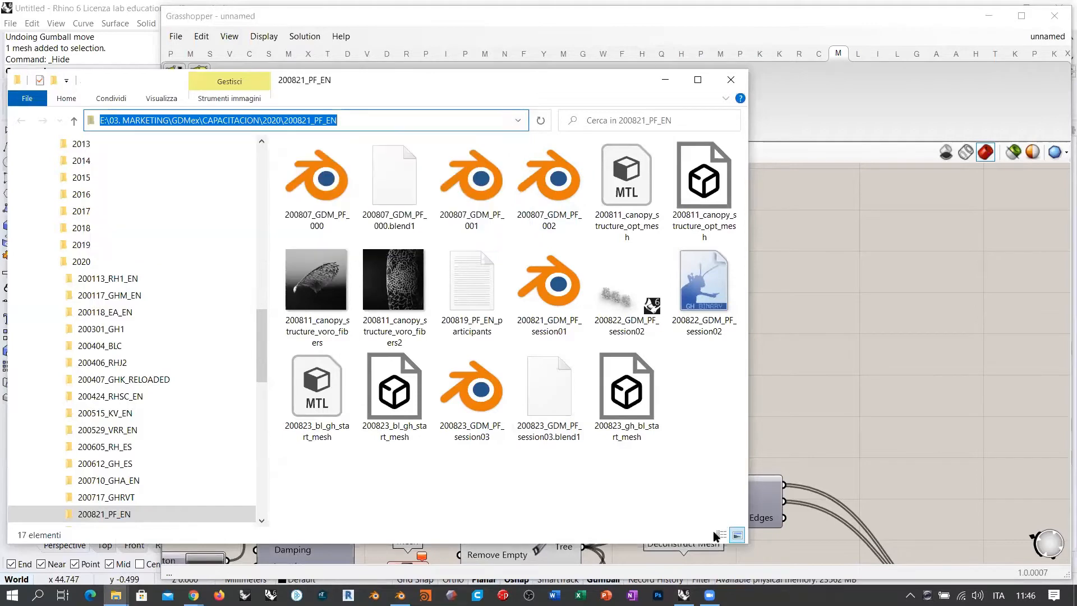
click(718, 508)
click(722, 535)
- Remove the Data, Dimensione and Tag columns from the file list and add the Ultima modifica column
right_click(447, 143)
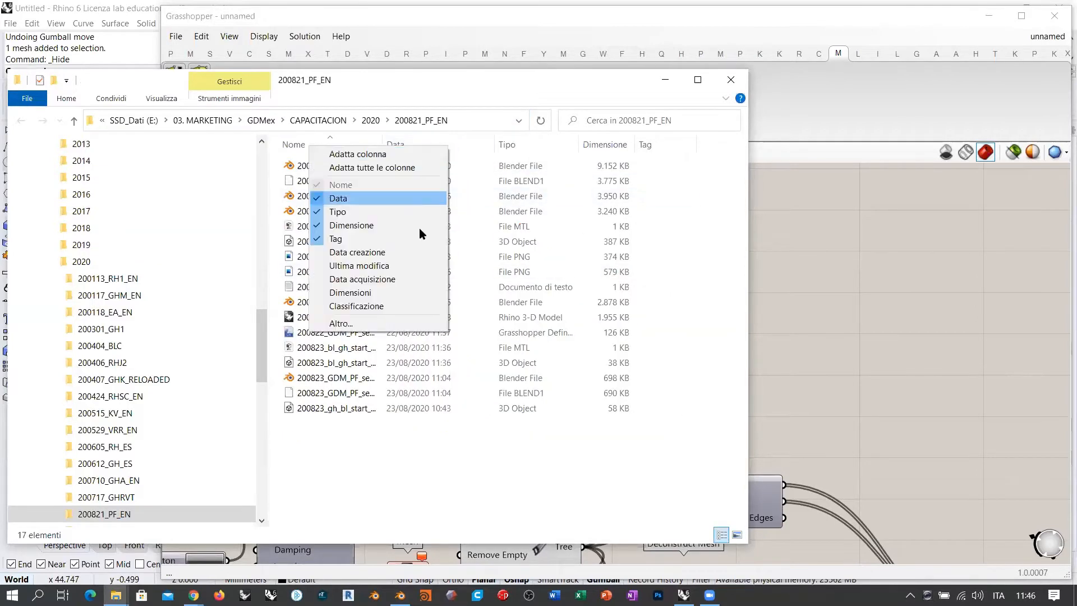
click(358, 199)
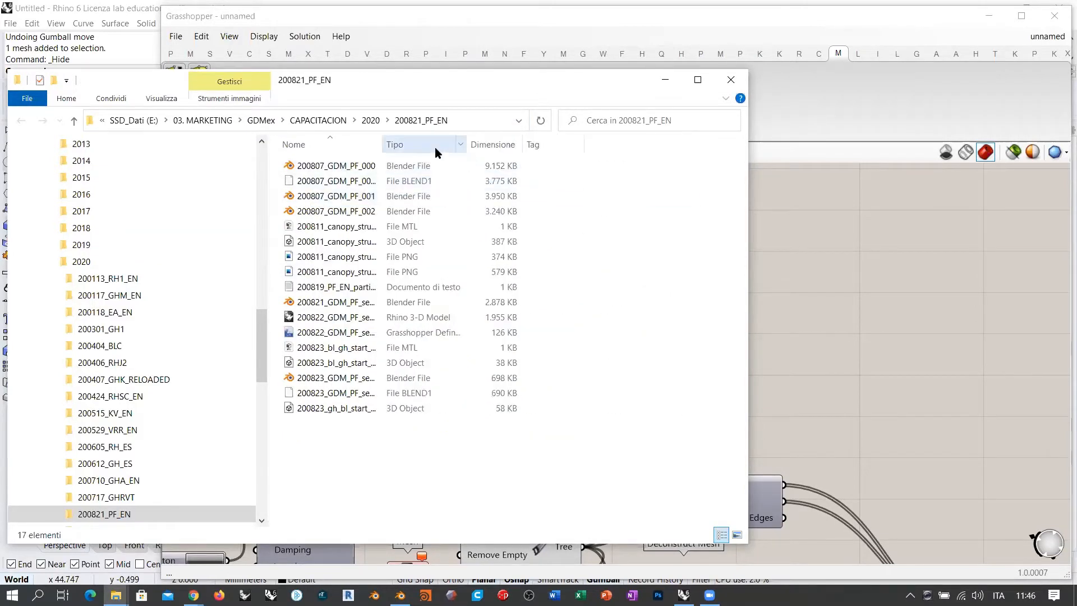
right_click(429, 145)
click(331, 225)
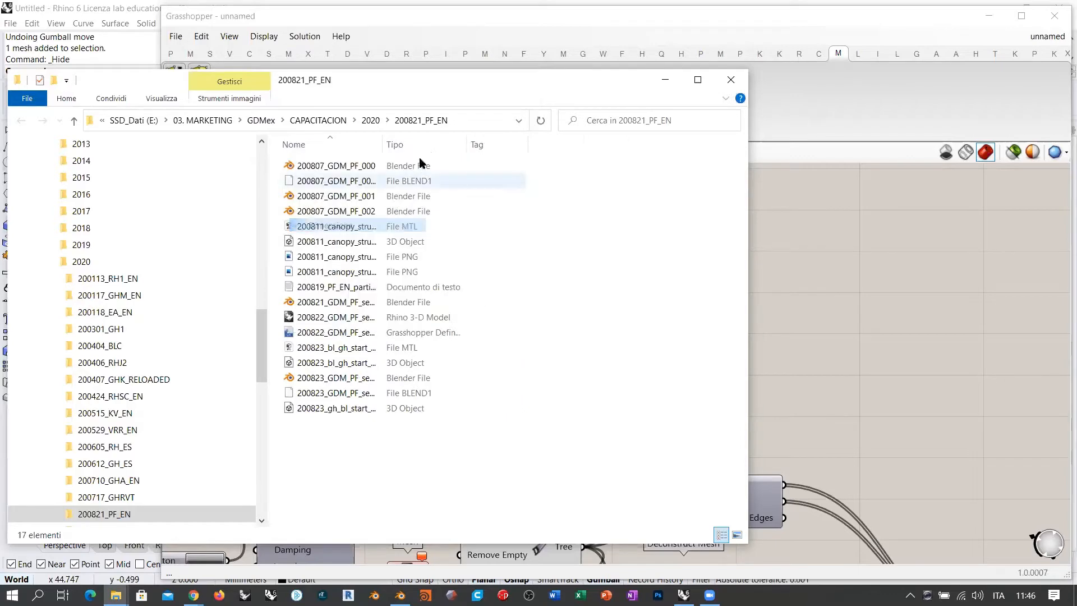
right_click(282, 145)
click(393, 236)
right_click(294, 144)
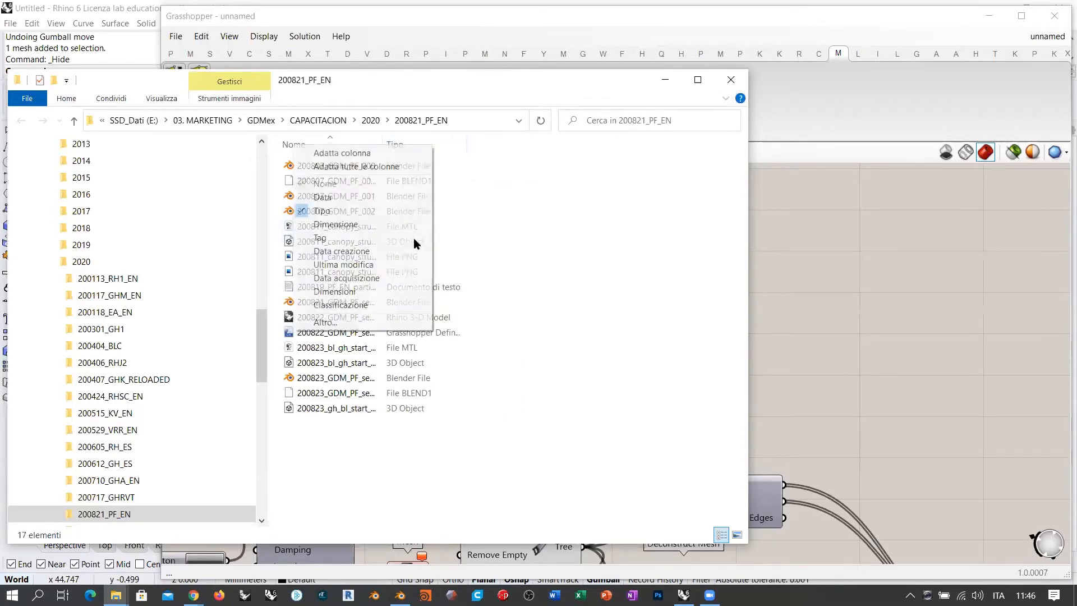
click(344, 265)
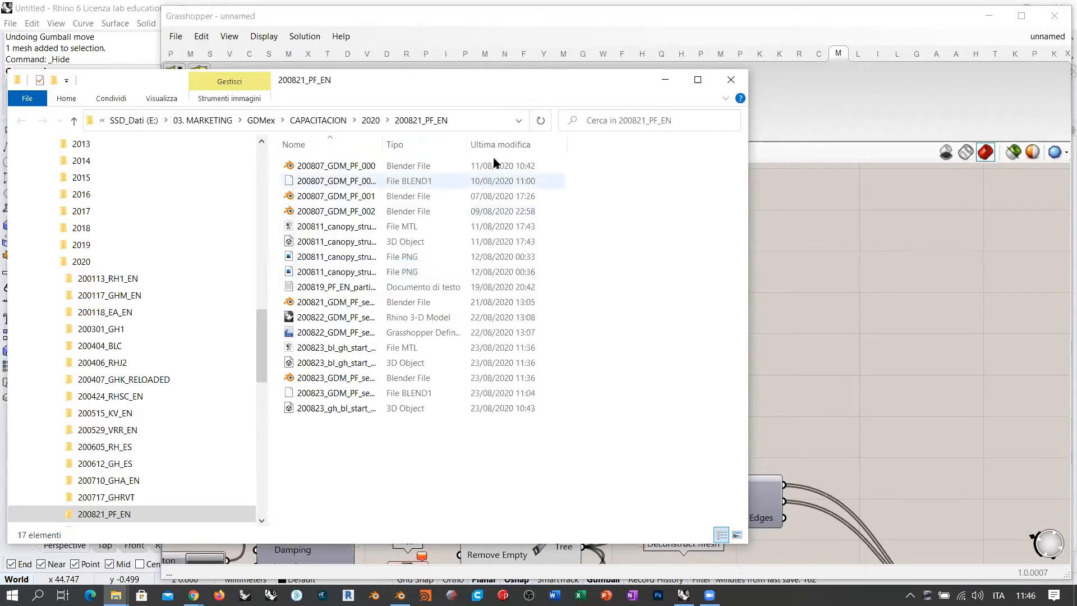
- Sort the files by last modification, newest first, widen the Nome column and return to Grasshopper
click(501, 145)
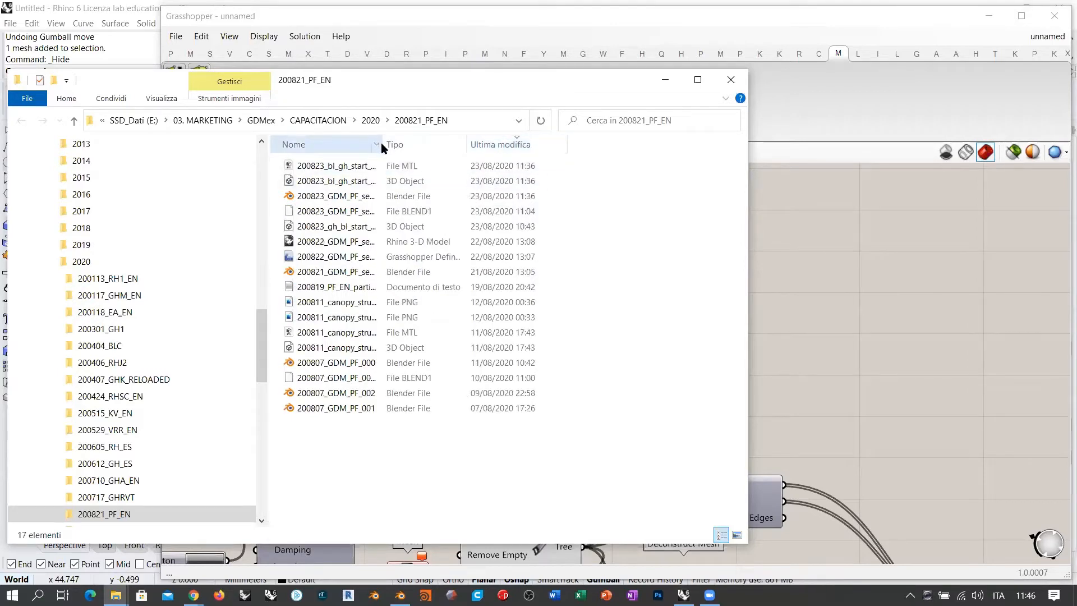
drag(406, 144, 441, 144)
drag(447, 83, 700, 102)
click(655, 23)
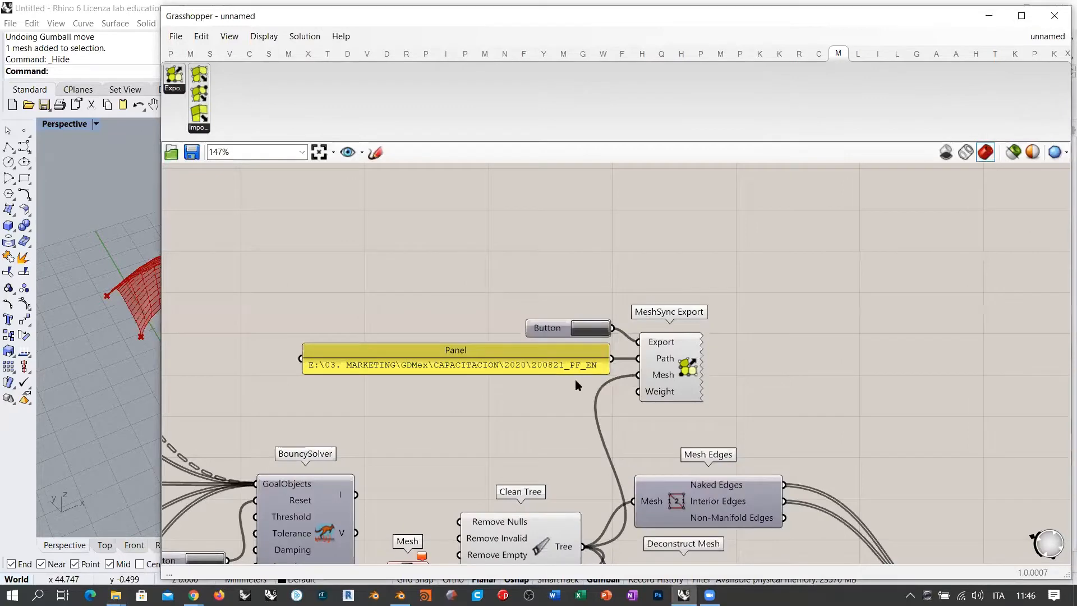
- Widen the path panel to make room for a longer path and recheck the 200821_PF_EN folder's contents
right_drag(346, 362, 470, 332)
drag(431, 331, 244, 328)
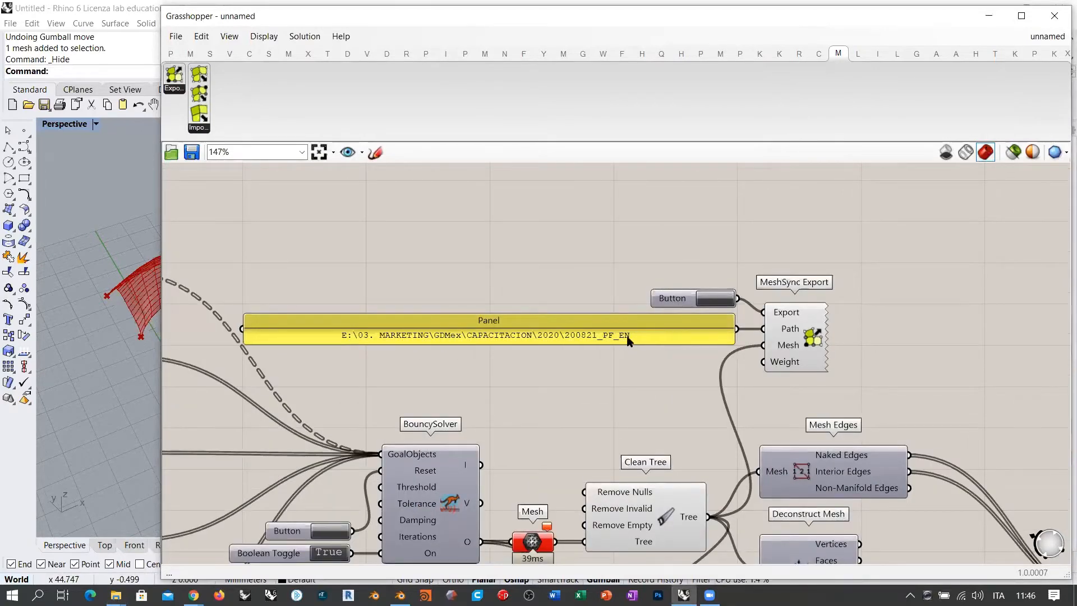
key(alt+Tab)
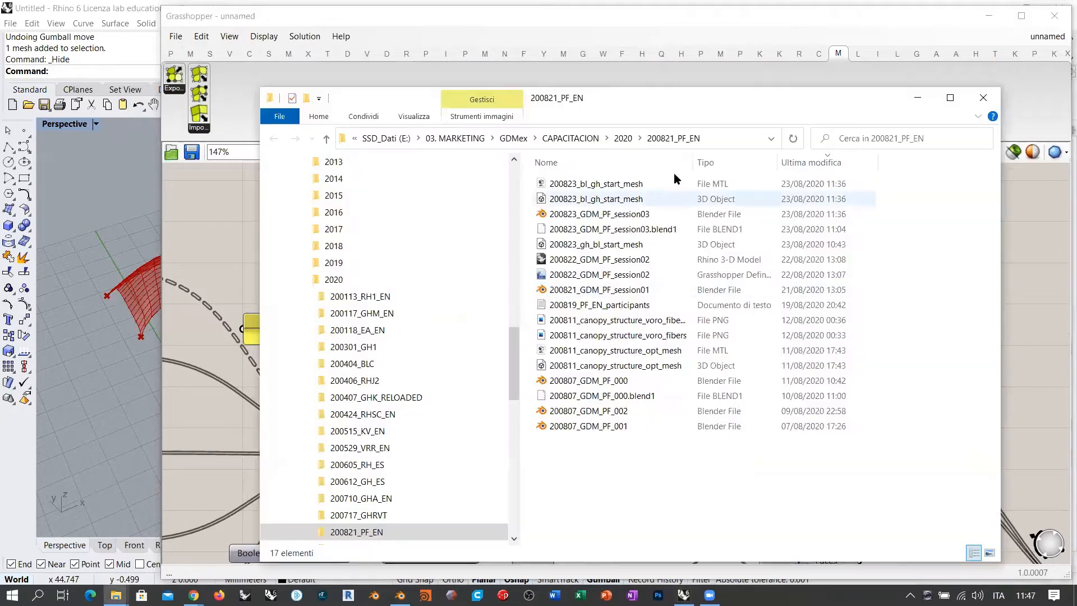
key(alt+Tab)
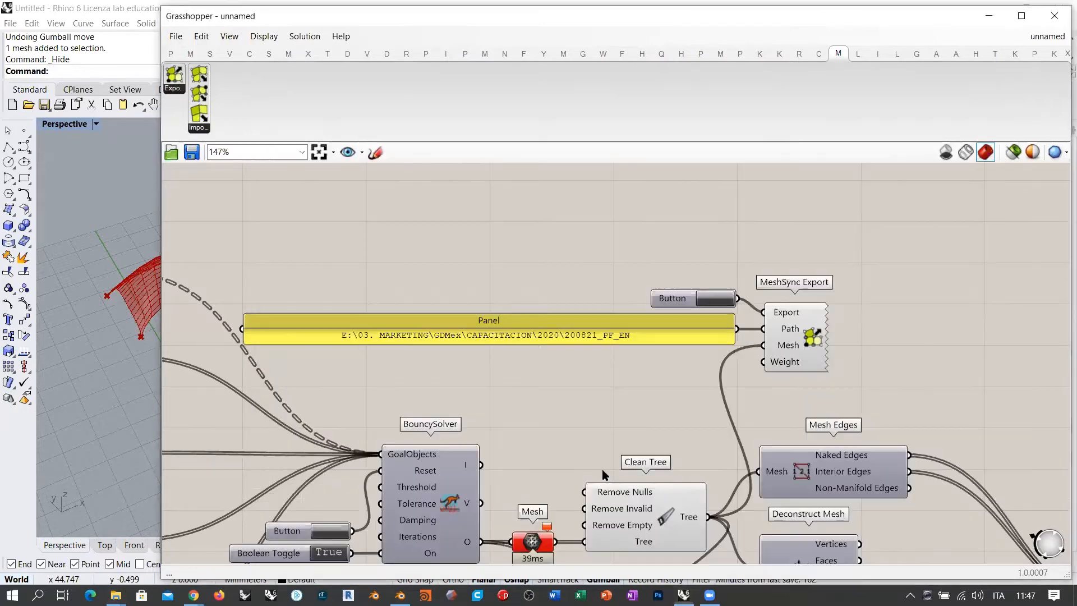
- Permanently delete 200821_PF_EN_faces and 200821_PF_EN_vertices from the 2020 folder and reopen the 200821_PF_EN folder
key(alt+Tab)
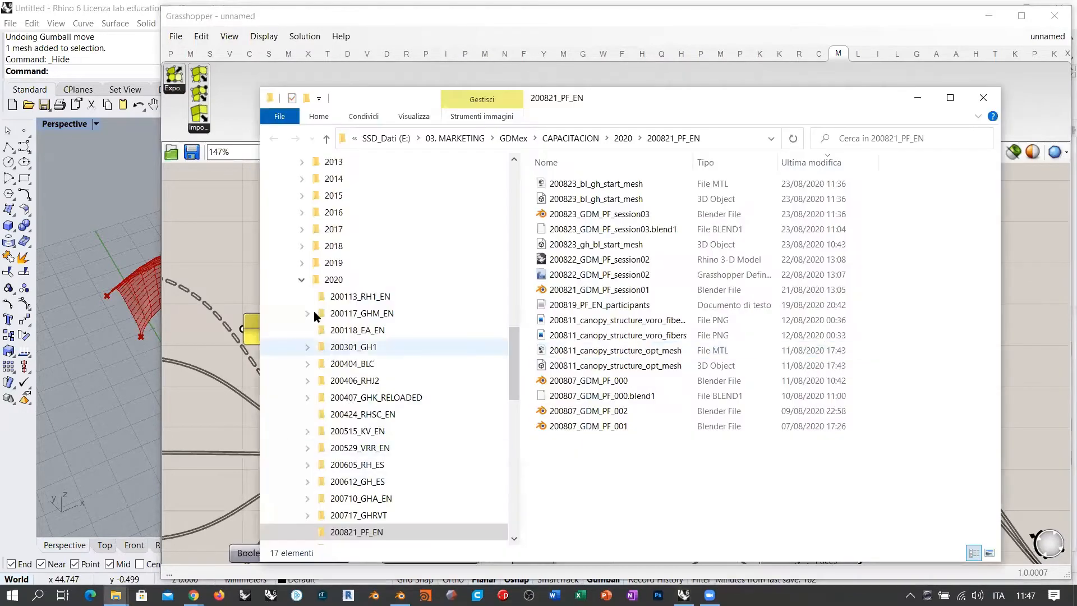
click(333, 280)
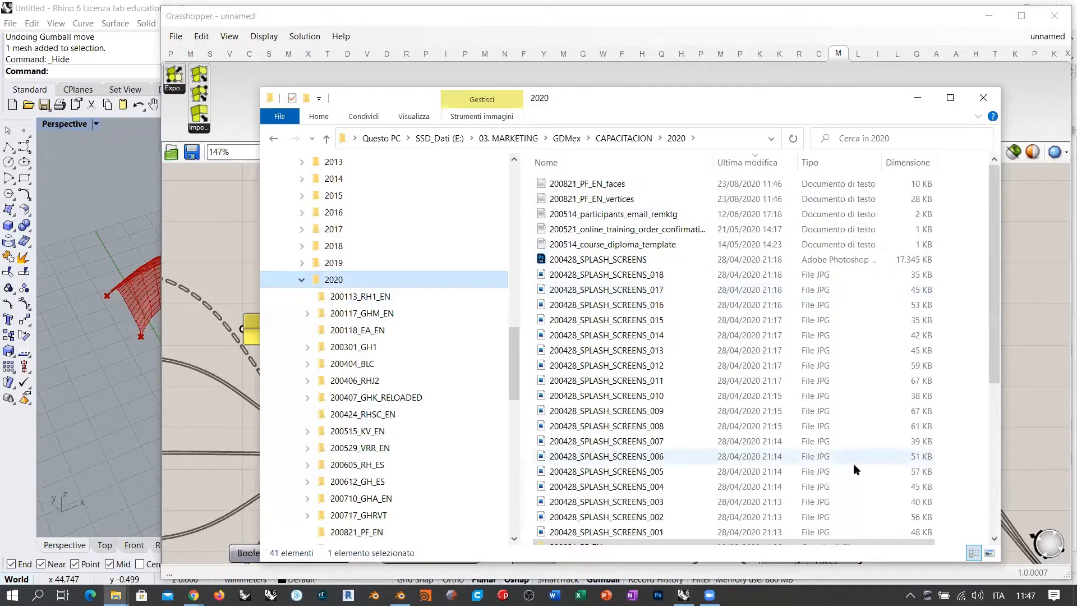
scroll(853, 464, up, 1)
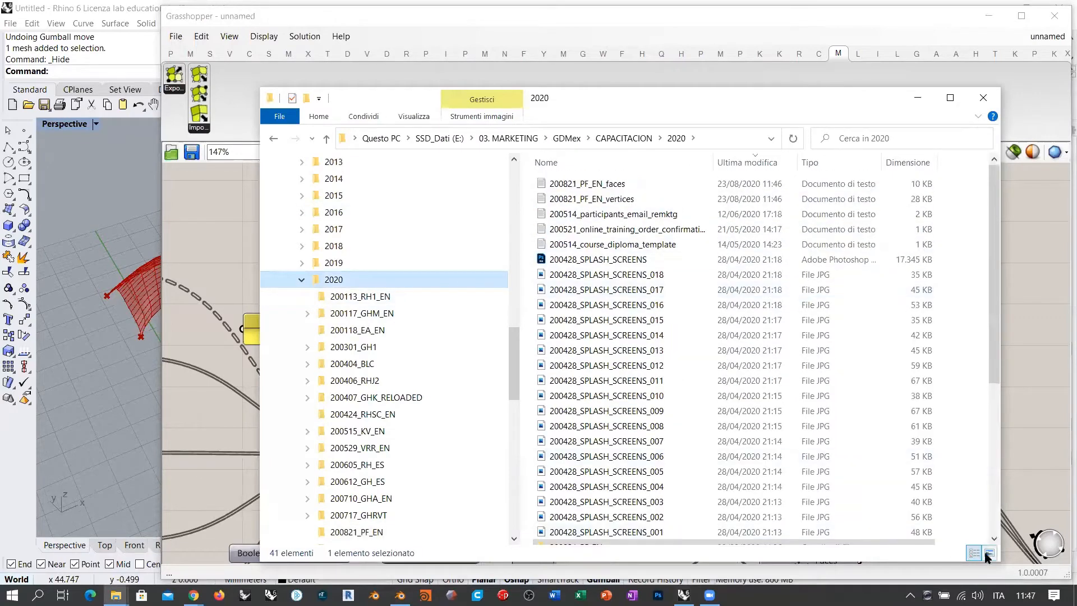
click(617, 183)
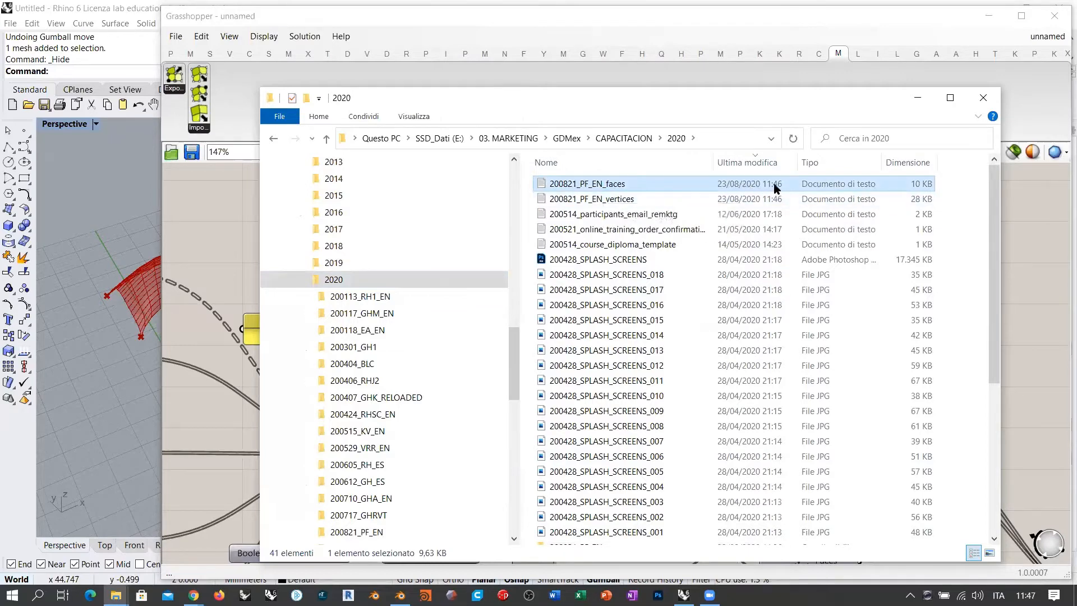
shift+click(587, 199)
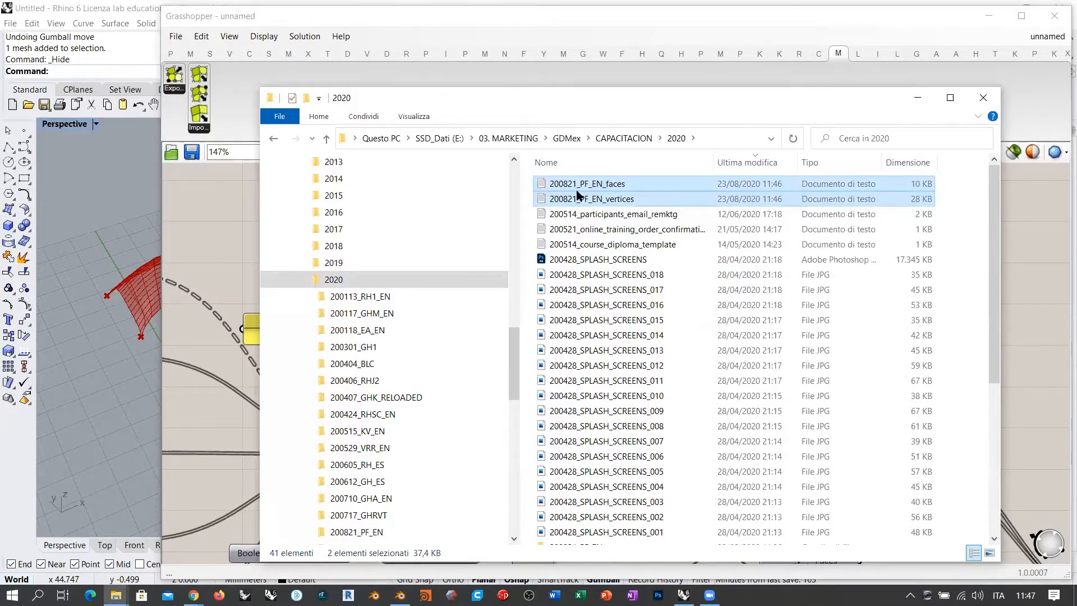
key(shift+Delete)
click(595, 313)
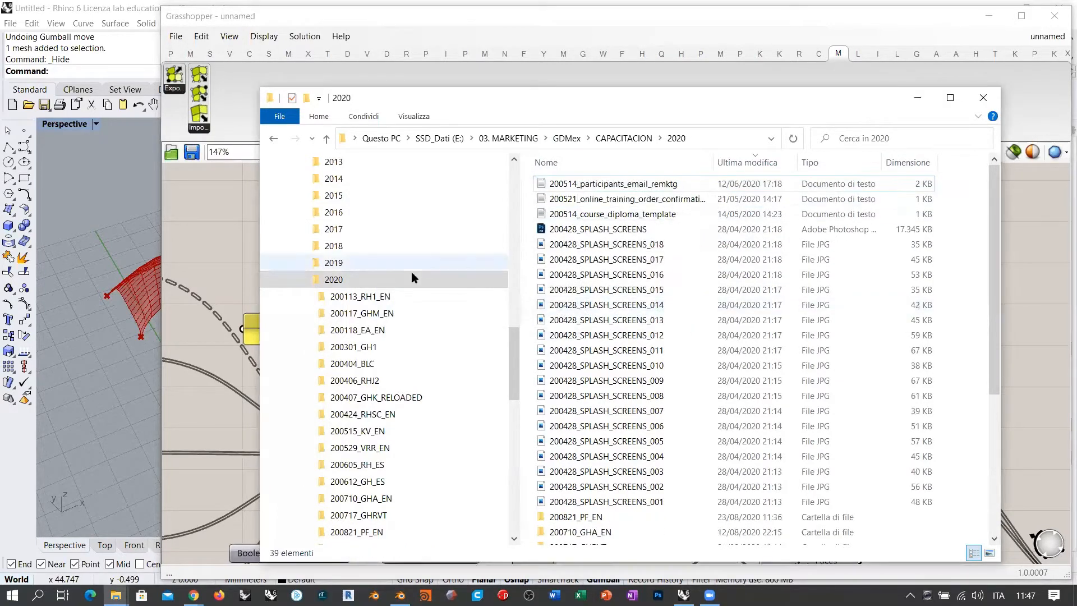
click(355, 532)
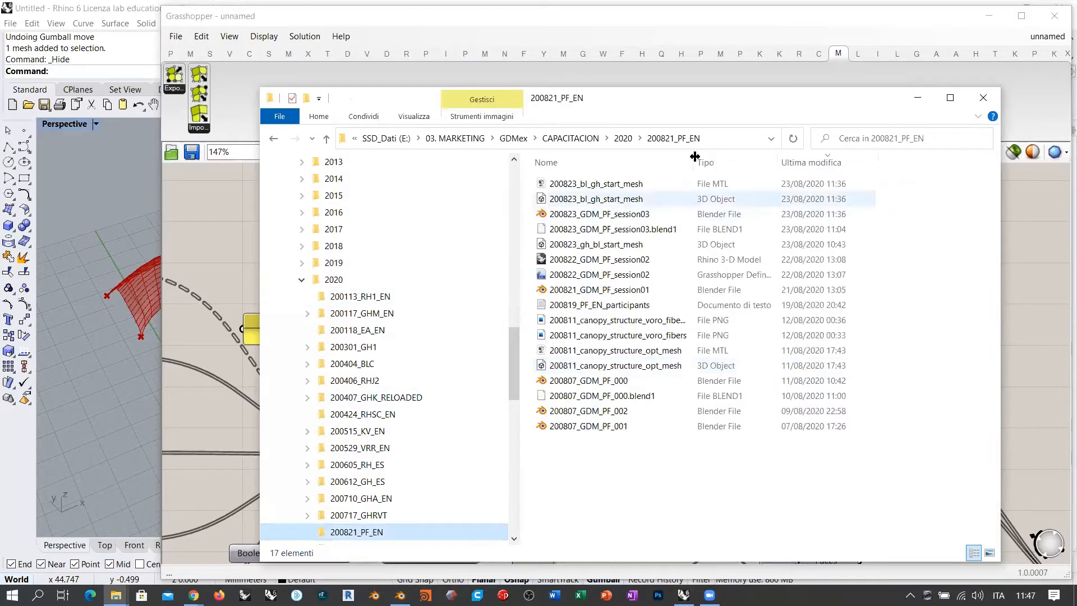
- Append \200823_gh_bl_deformed_mesh to the folder path in the Grasshopper panel
click(206, 82)
double_click(617, 340)
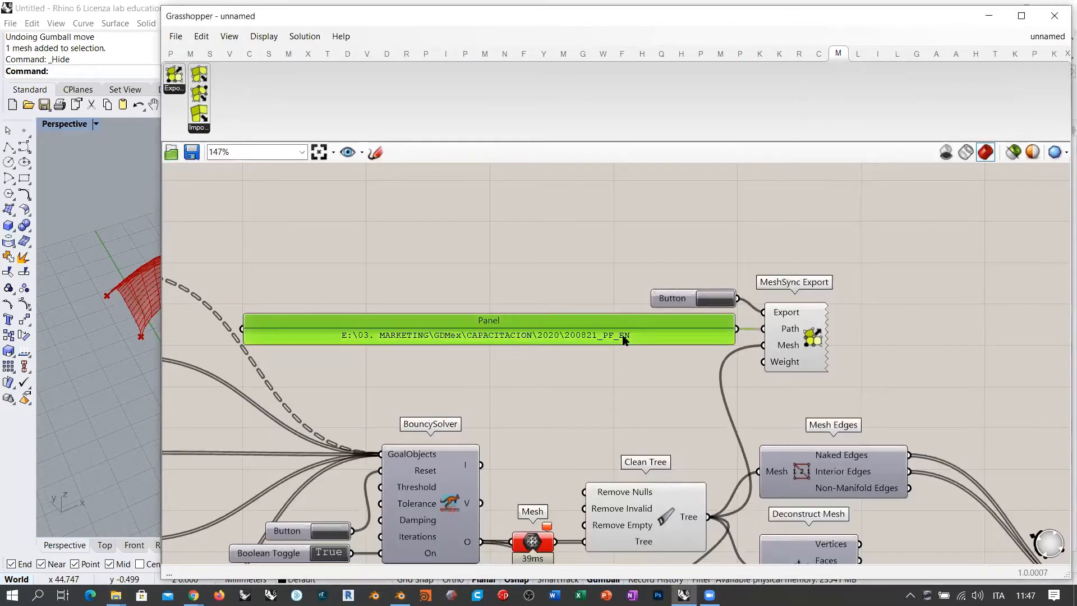
click(708, 275)
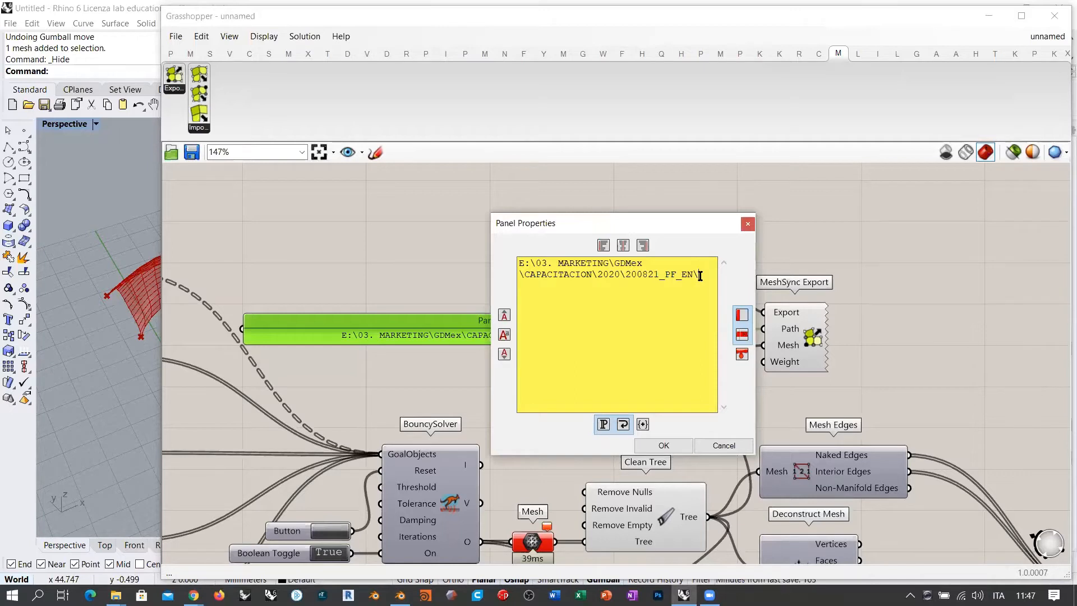
text(\)
drag(626, 274, 690, 303)
click(707, 281)
text(200823_gh_bl_)
text(deformed_)
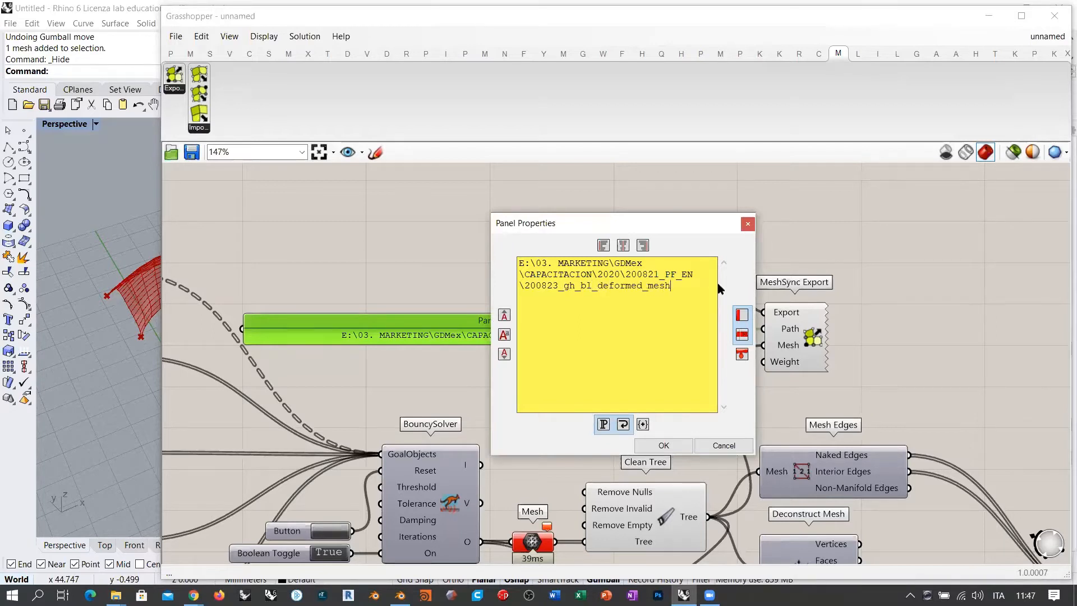
text(mesh)
click(666, 445)
click(630, 265)
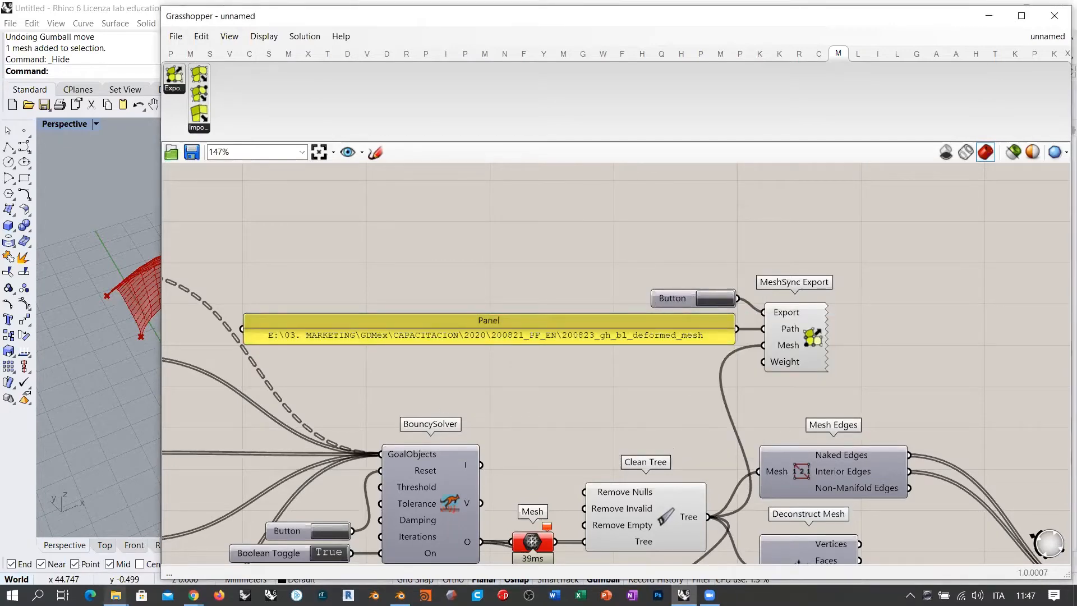
- Check the exported faces and vertices files in the 200821_PF_EN folder, widening the Nome column to fit their full names
mouse_move(115, 595)
click(188, 561)
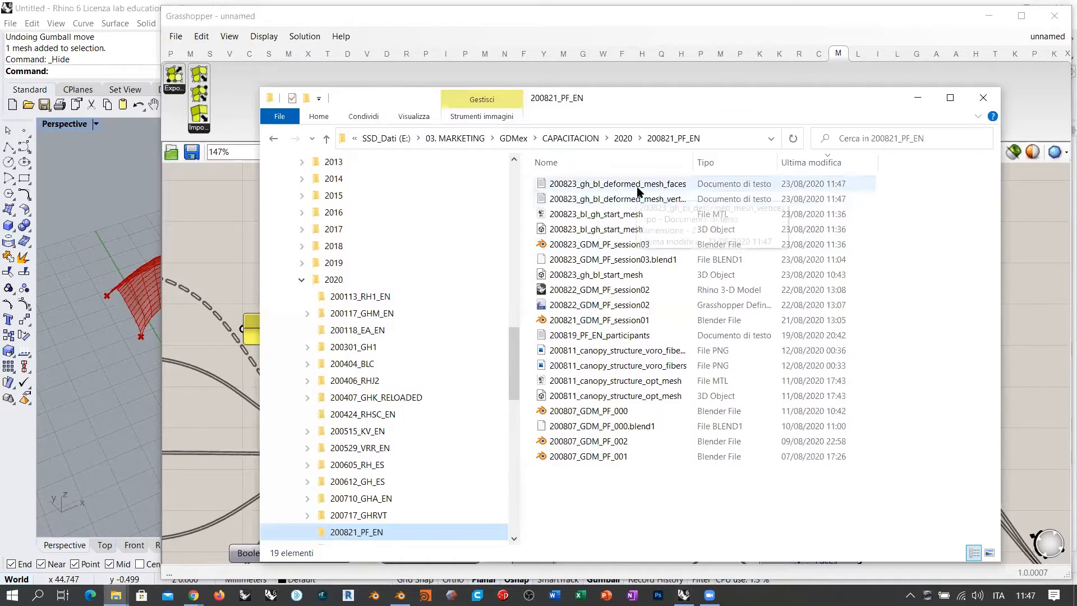
click(617, 199)
double_click(694, 165)
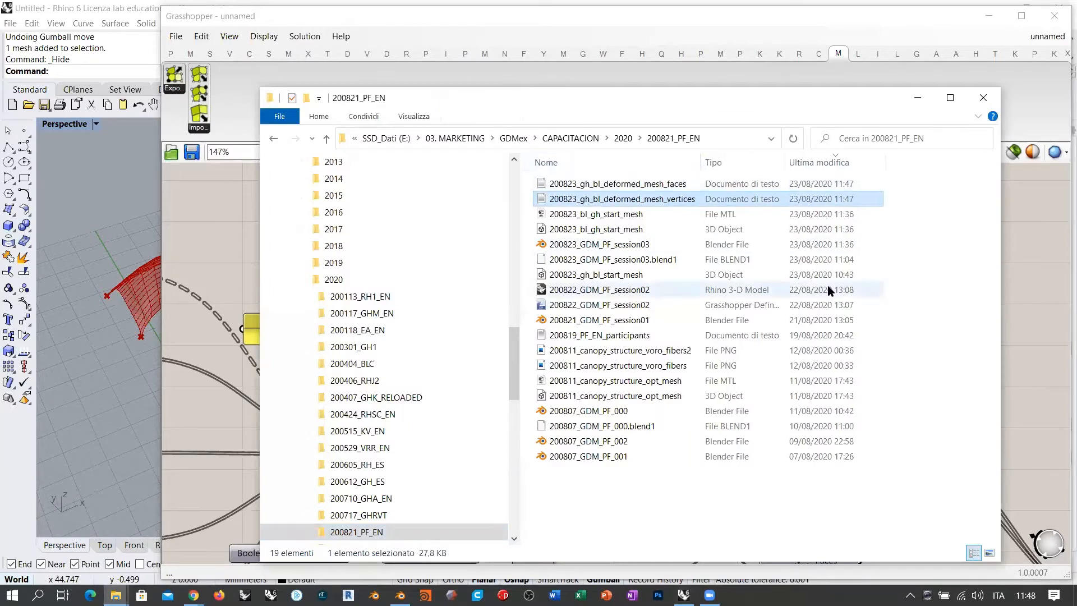
click(922, 203)
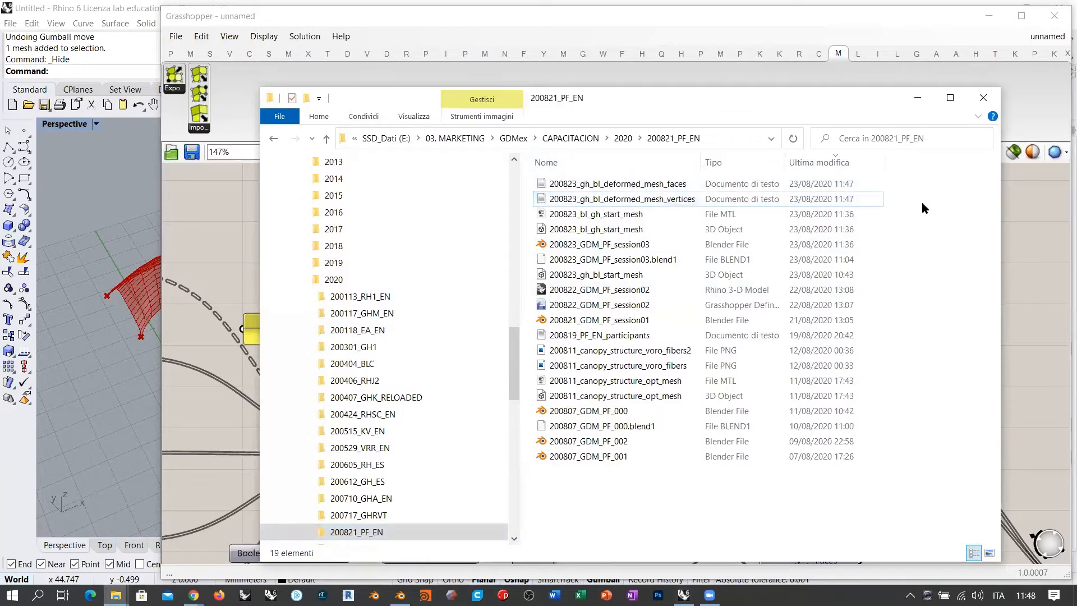
- Open the 200823_gh_bl_deformed_mesh_faces and 200823_gh_bl_deformed_mesh_vertices text files and arrange them for comparison
double_click(586, 184)
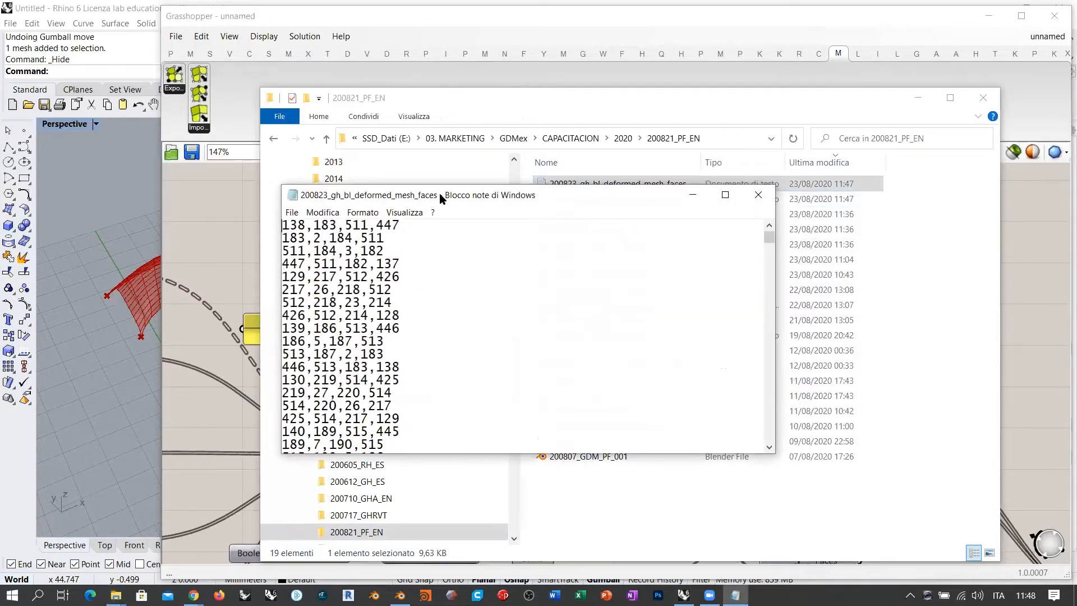
drag(439, 193, 198, 32)
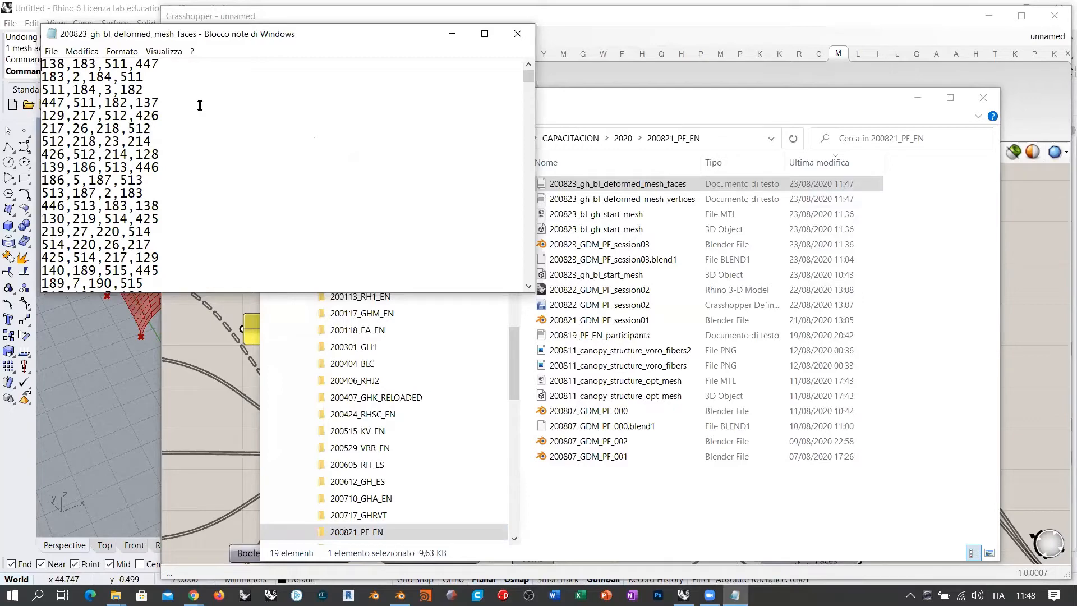
double_click(574, 199)
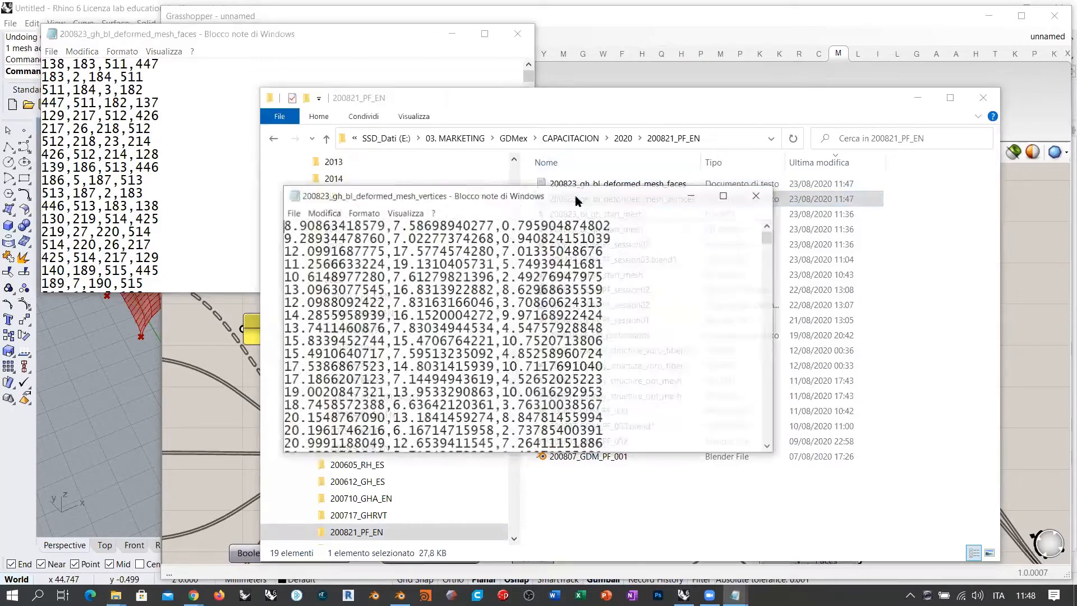
mouse_move(770, 240)
mouse_down()
mouse_move(765, 437)
mouse_move(769, 222)
mouse_up()
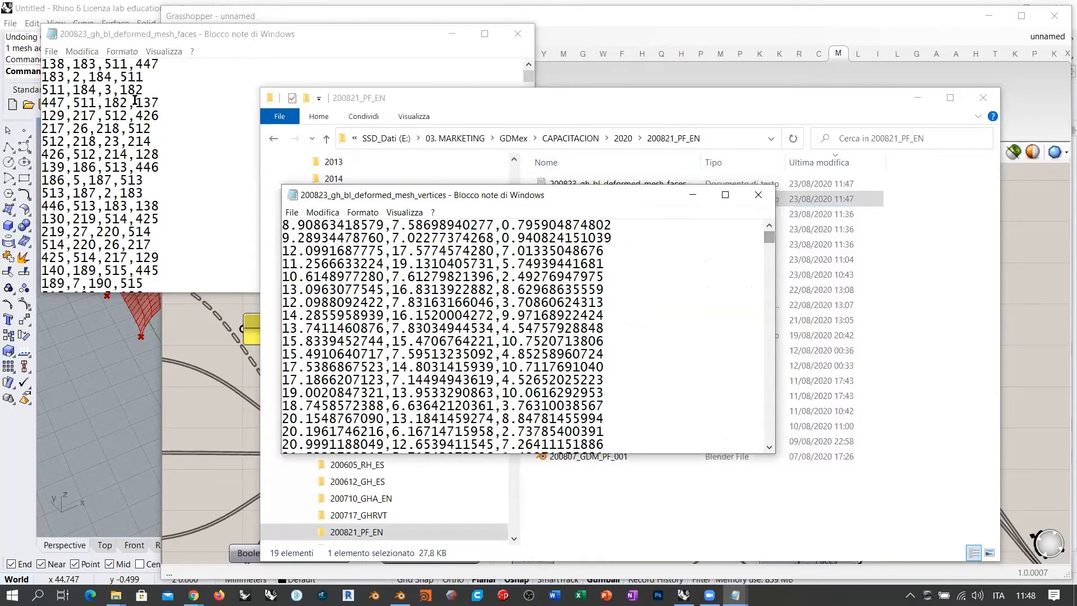
click(53, 65)
click(431, 328)
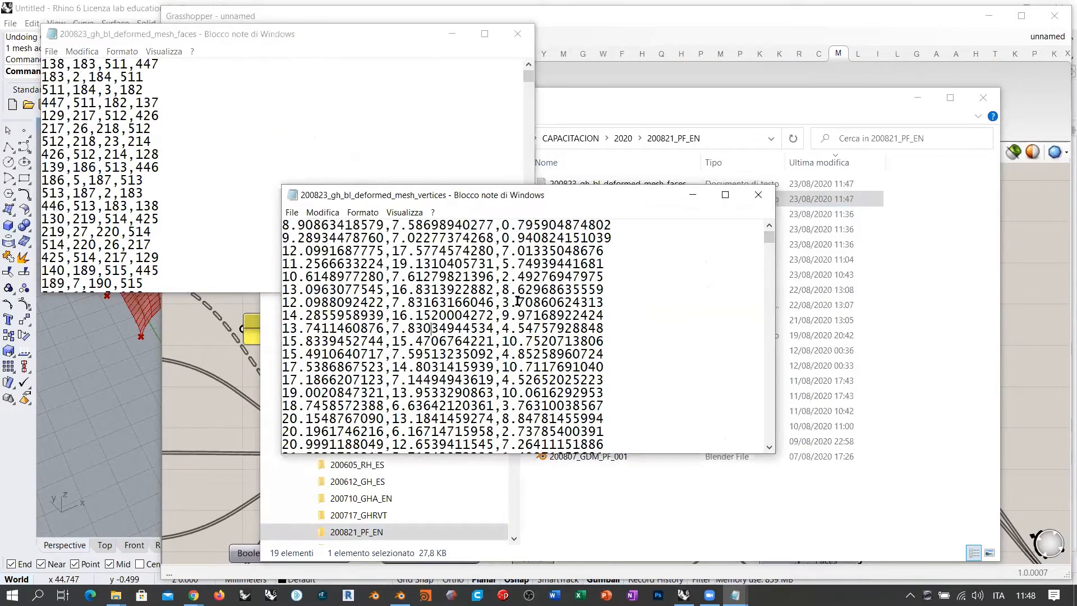
- Examine the four vertex indices in the first line of the faces file and close both text files
drag(60, 64, 43, 64)
double_click(76, 63)
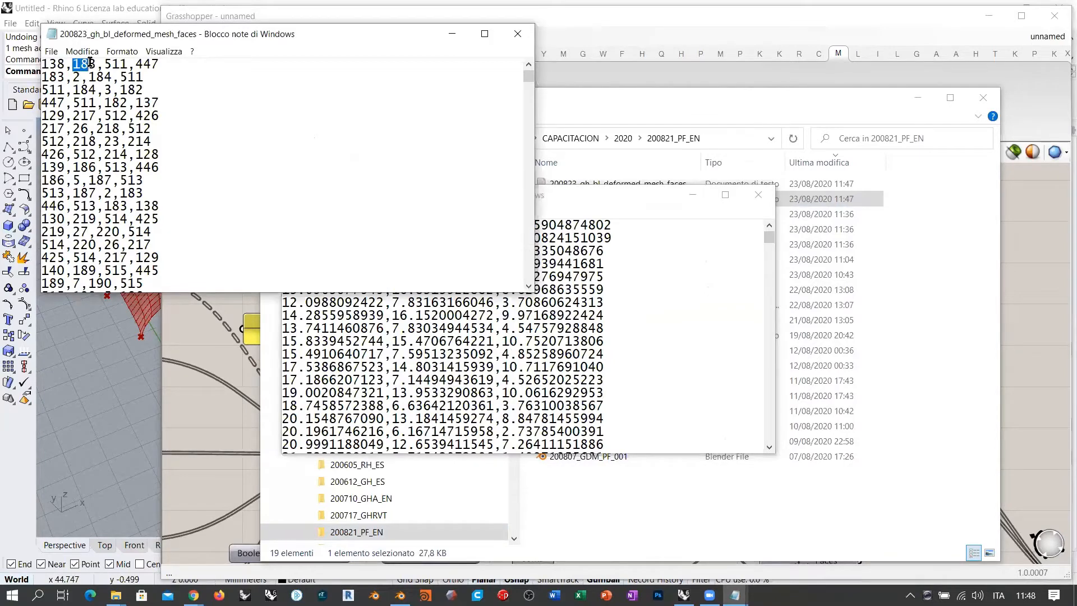
double_click(119, 63)
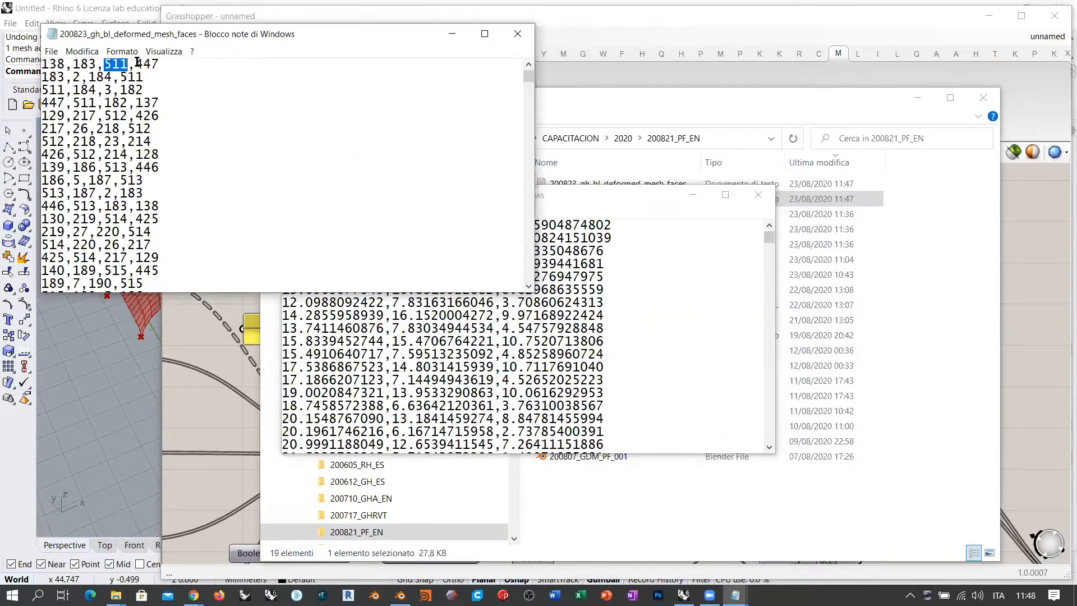
double_click(147, 63)
click(163, 64)
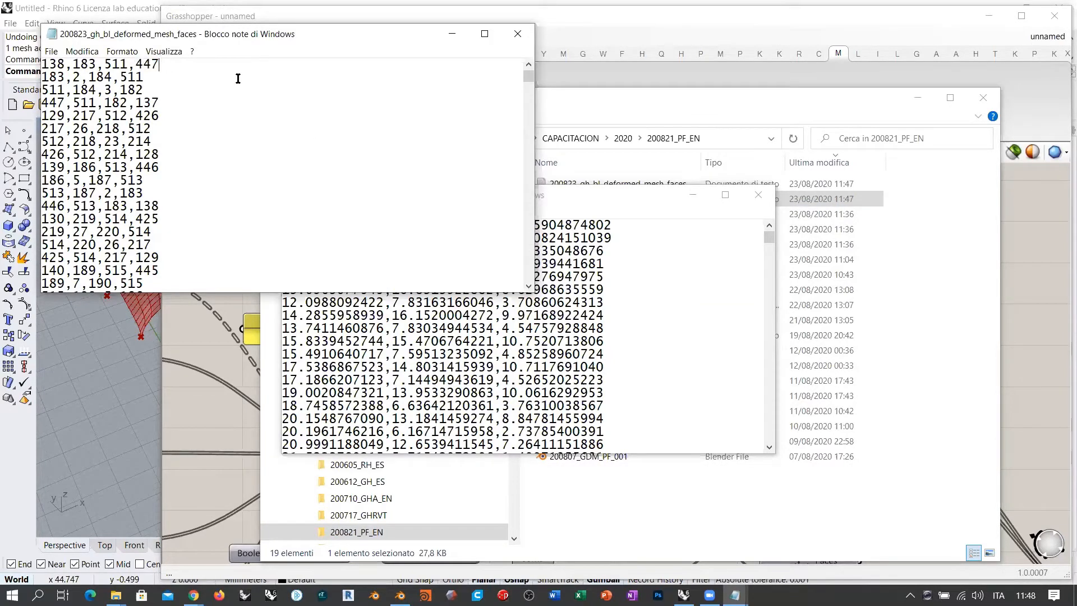
click(759, 195)
click(518, 33)
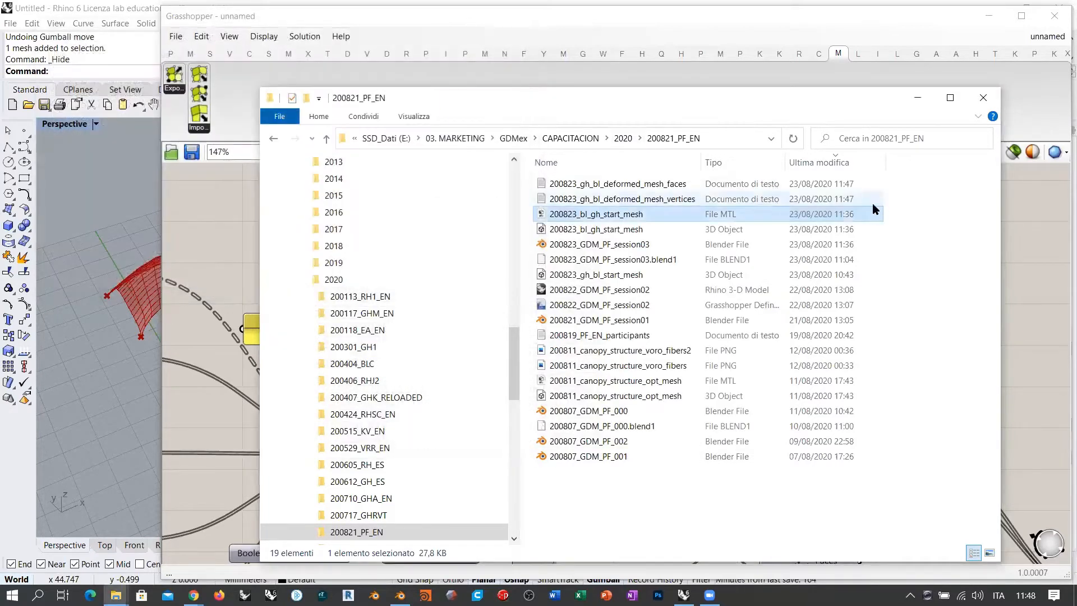
click(910, 198)
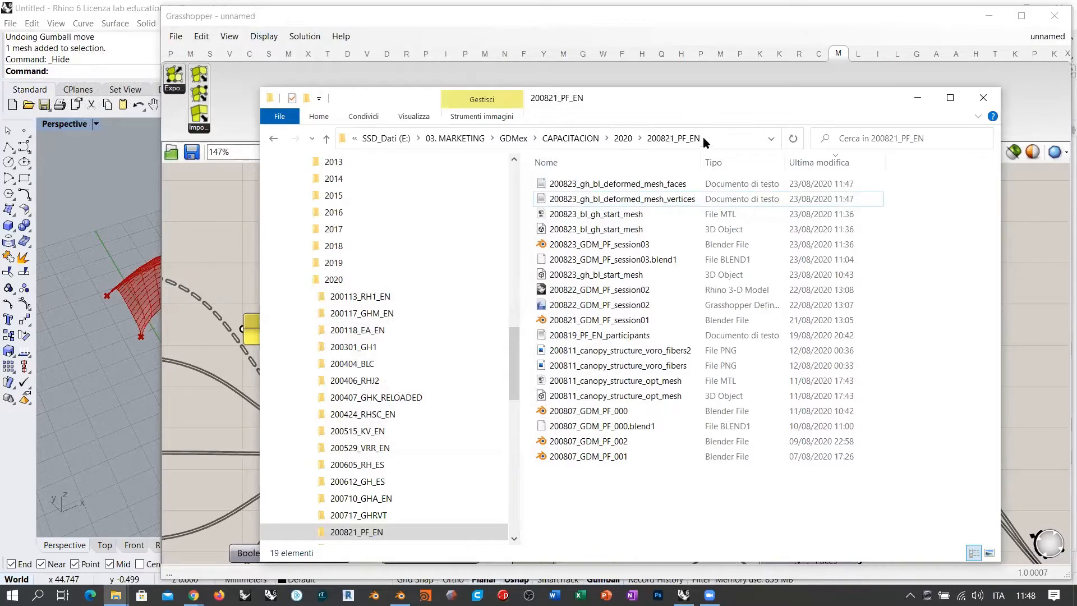
- Switch to Blender and add a mesh plane at the world origin
click(400, 595)
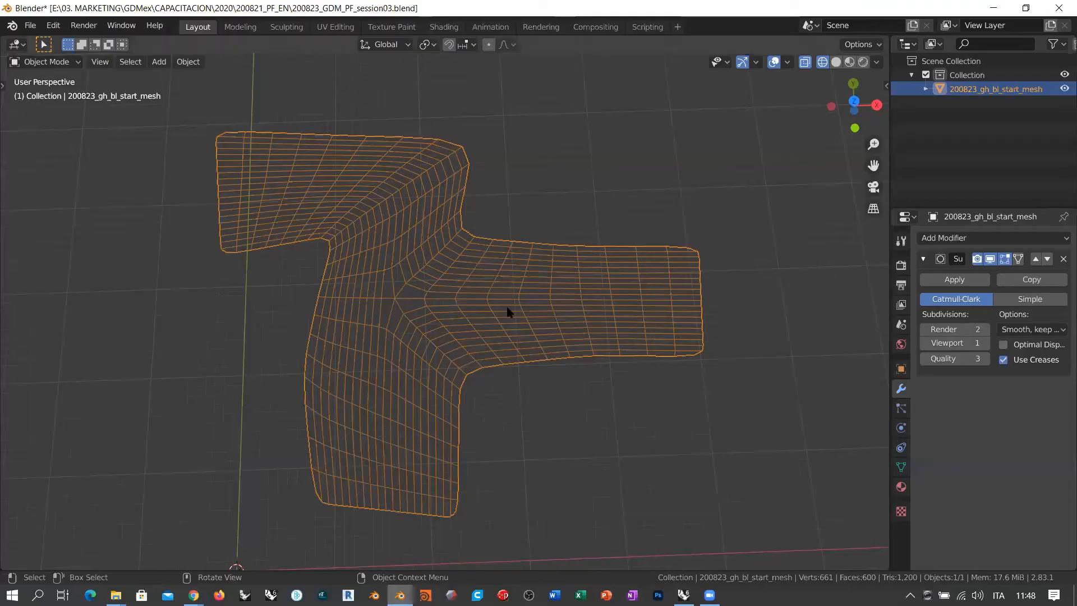
middle_drag(493, 429, 334, 323)
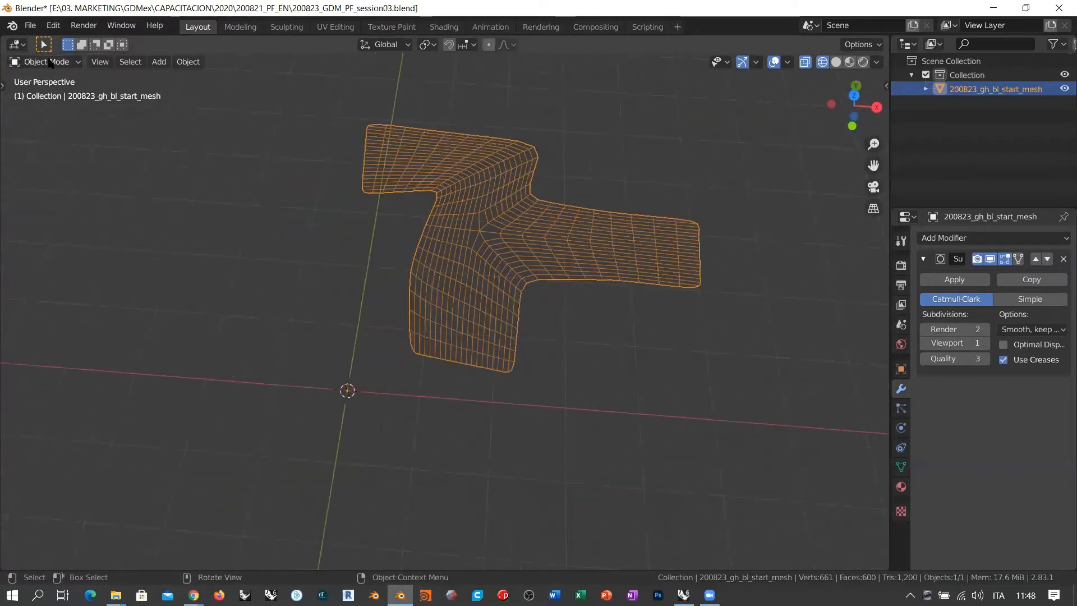
key(shift+a)
mouse_move(284, 253)
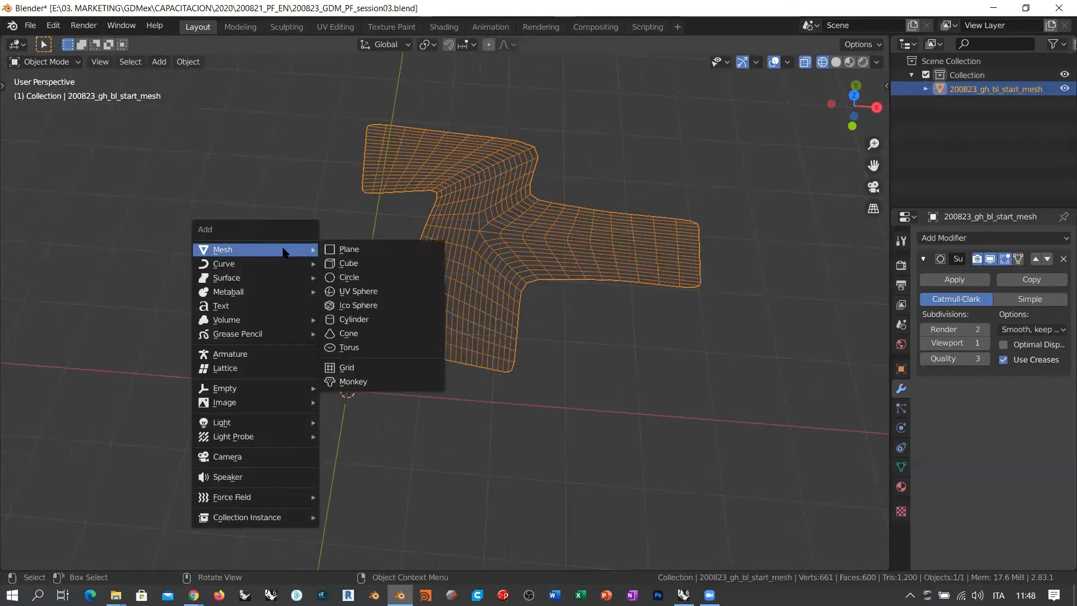
click(348, 253)
shift+middle_drag(372, 393, 371, 384)
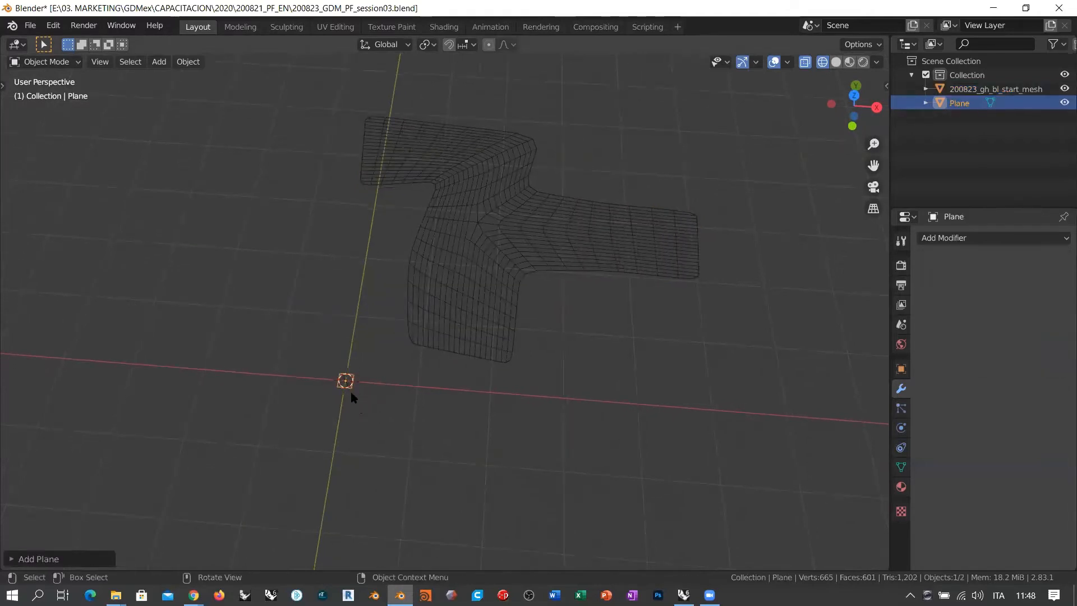
- Set 200823_gh_bl_deformed_mesh_faces.txt as the plane's Mesh Sync import file and import its mesh data
click(901, 467)
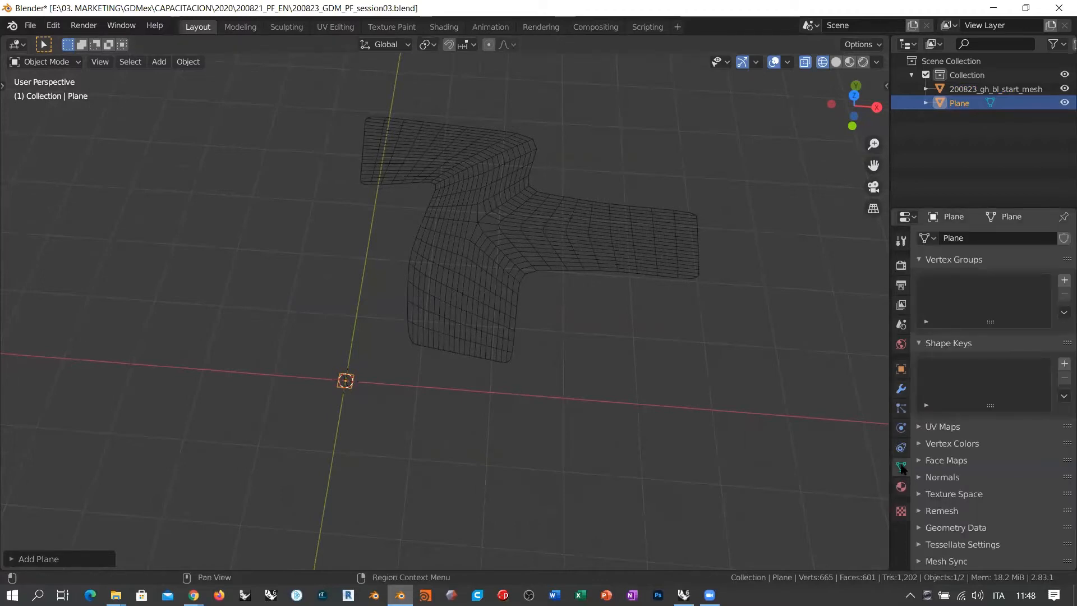
scroll(928, 469, down, 1)
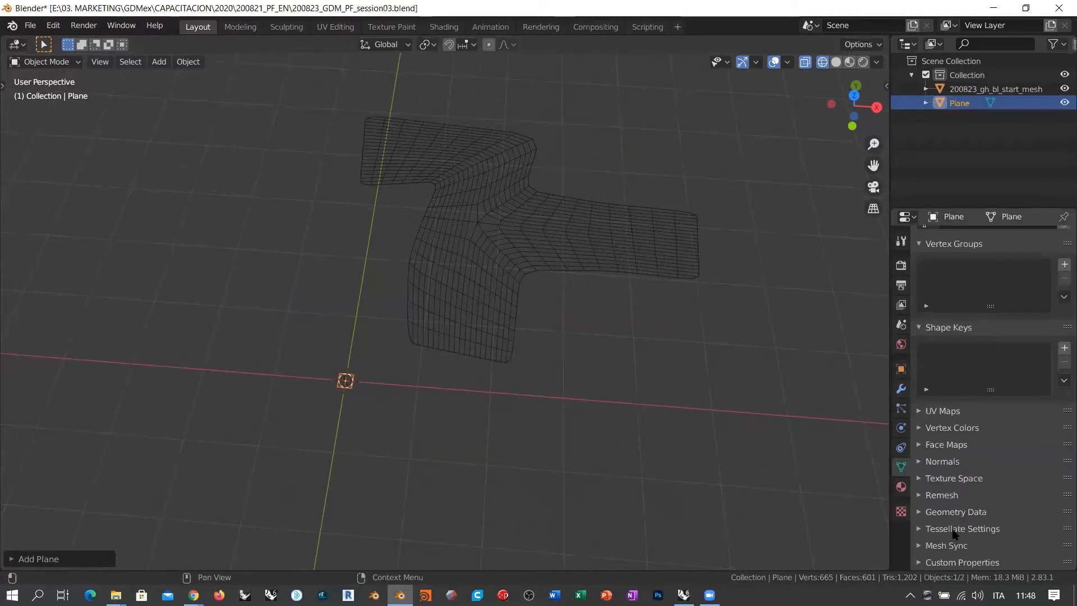
click(921, 547)
scroll(968, 441, down, 6)
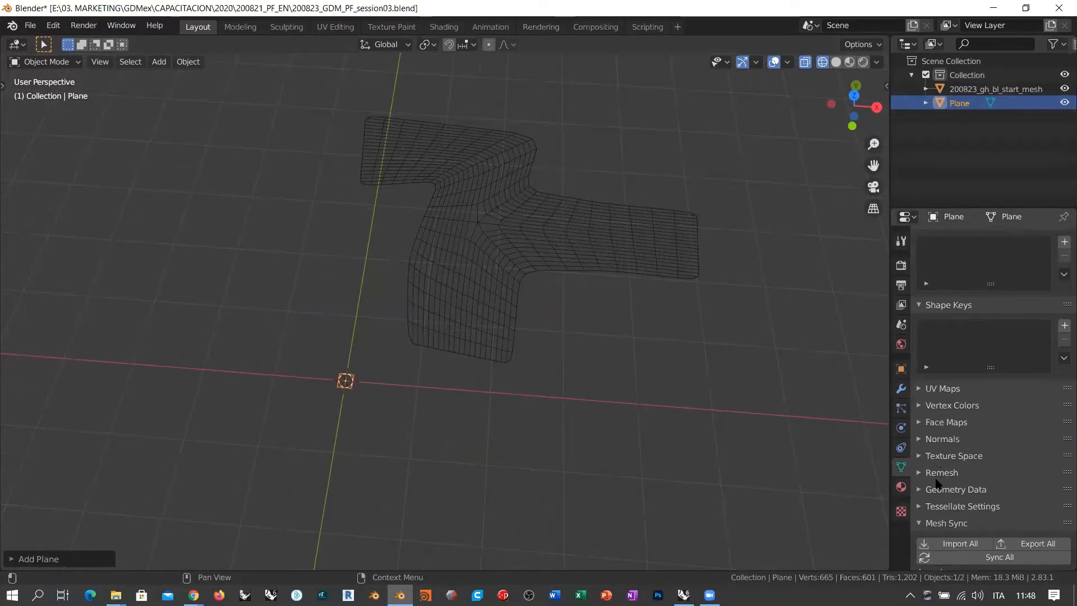
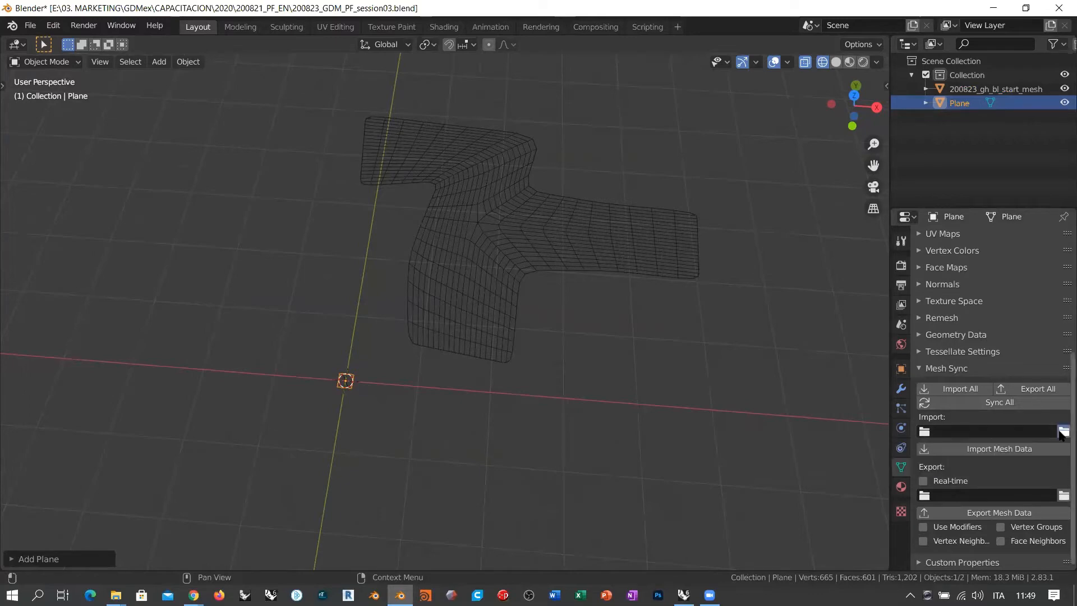
click(1063, 431)
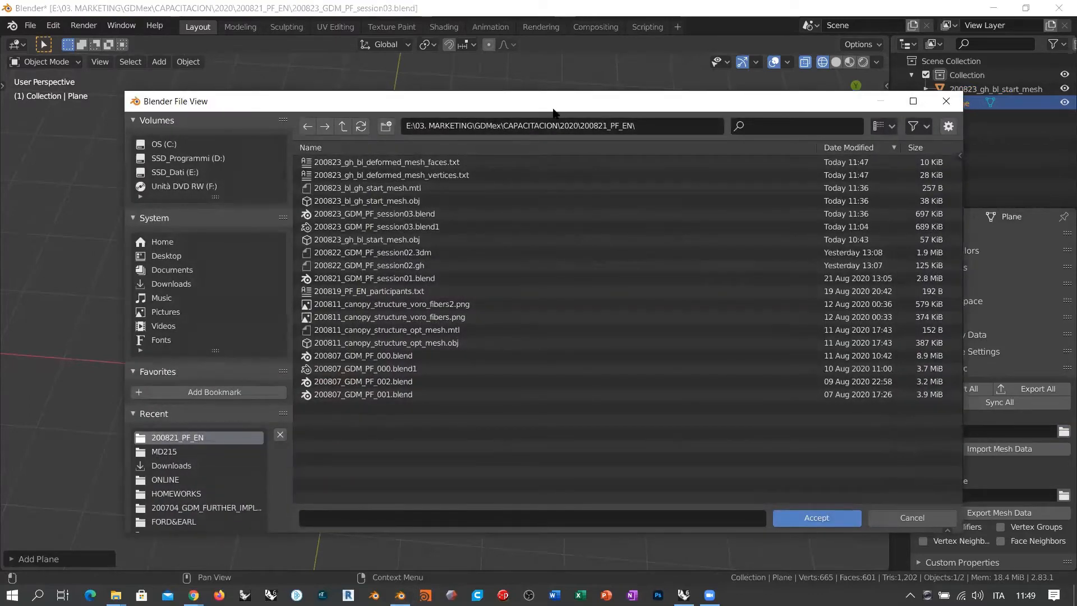
drag(541, 103, 460, 92)
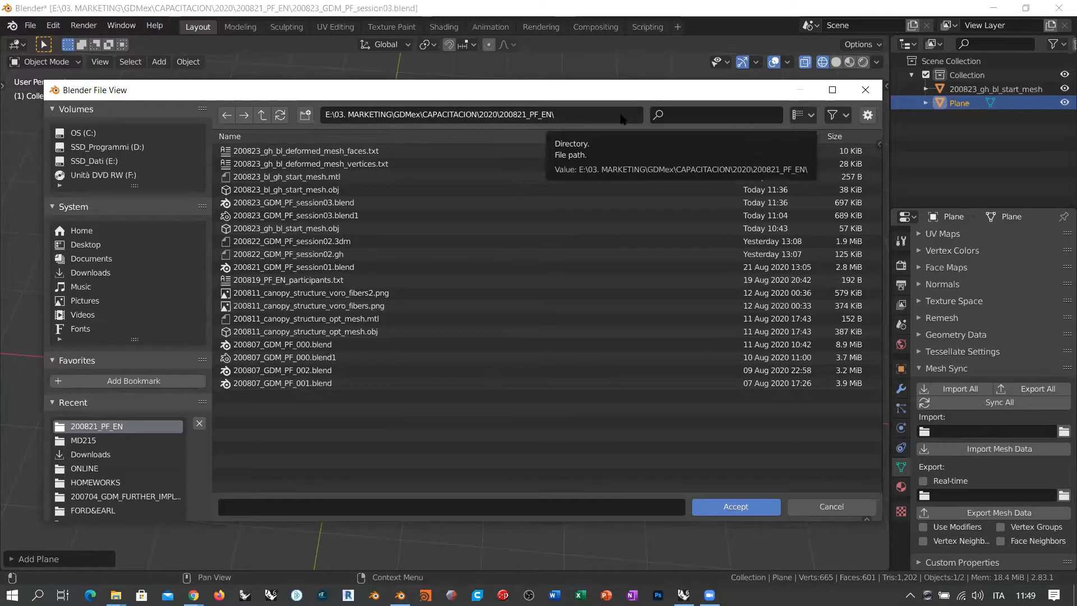
click(427, 151)
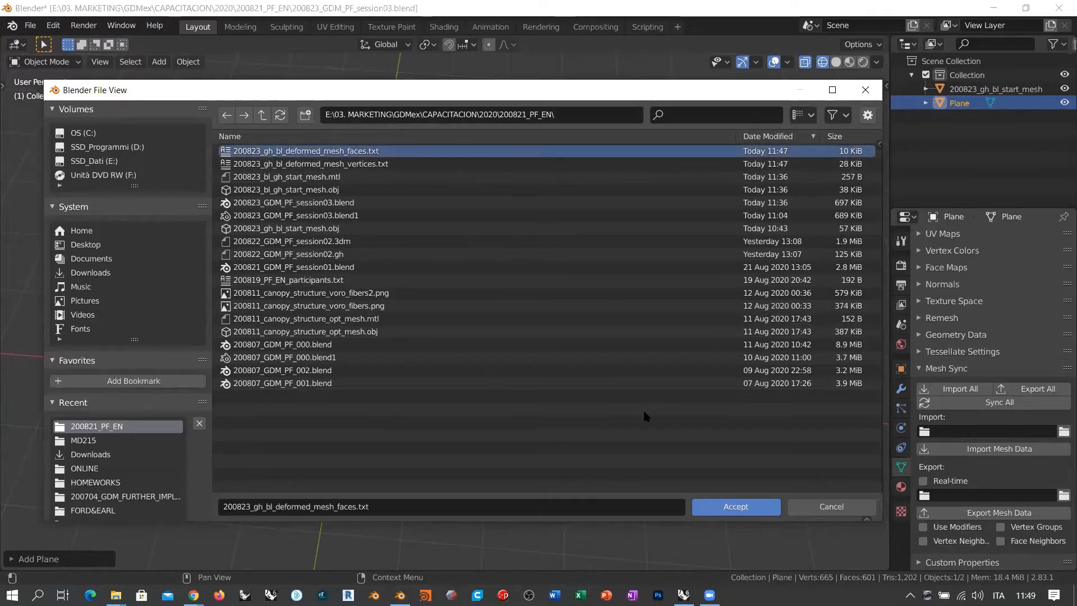
click(736, 507)
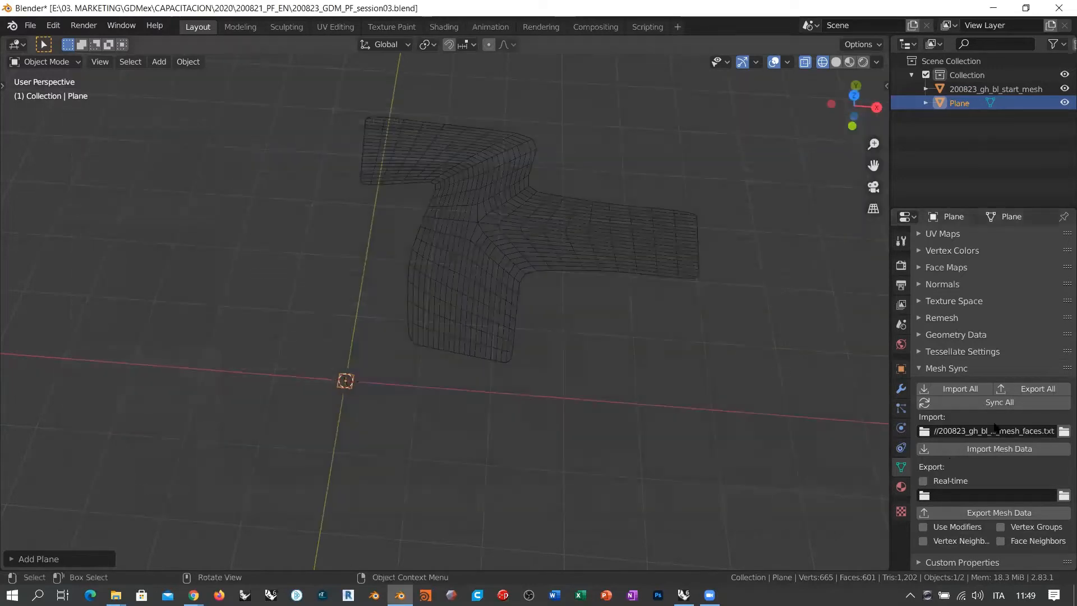
click(991, 451)
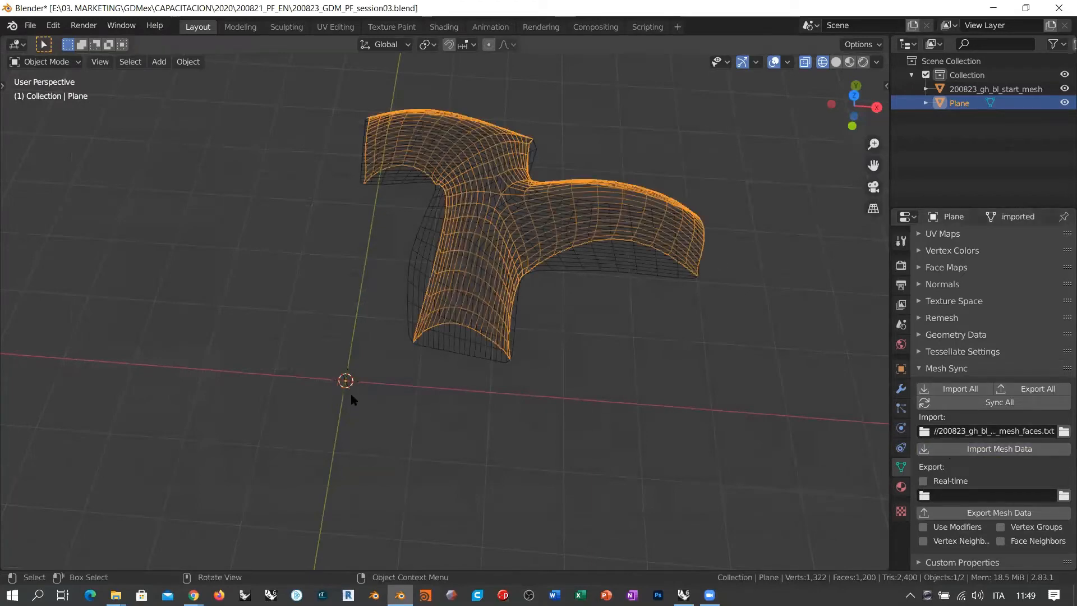
- Compare the imported deformed shell with the flat 200823_gh_bl_start_mesh from several angles, selecting each in turn
middle_drag(446, 379, 533, 278)
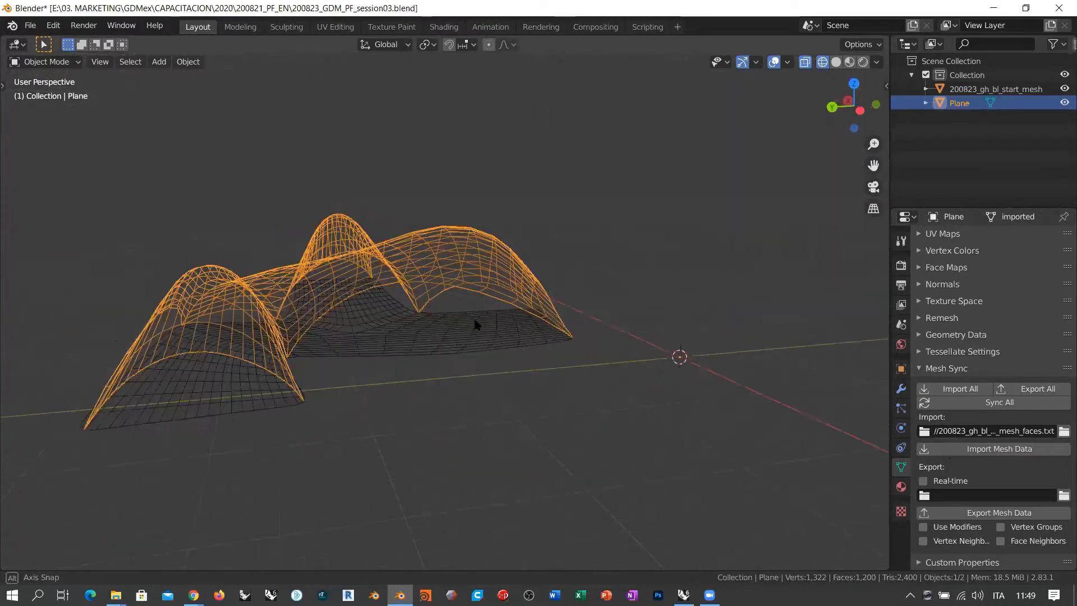
middle_drag(477, 321, 404, 279)
mouse_move(403, 339)
middle_down()
mouse_move(471, 311)
mouse_move(408, 321)
mouse_move(409, 332)
middle_up()
click(407, 332)
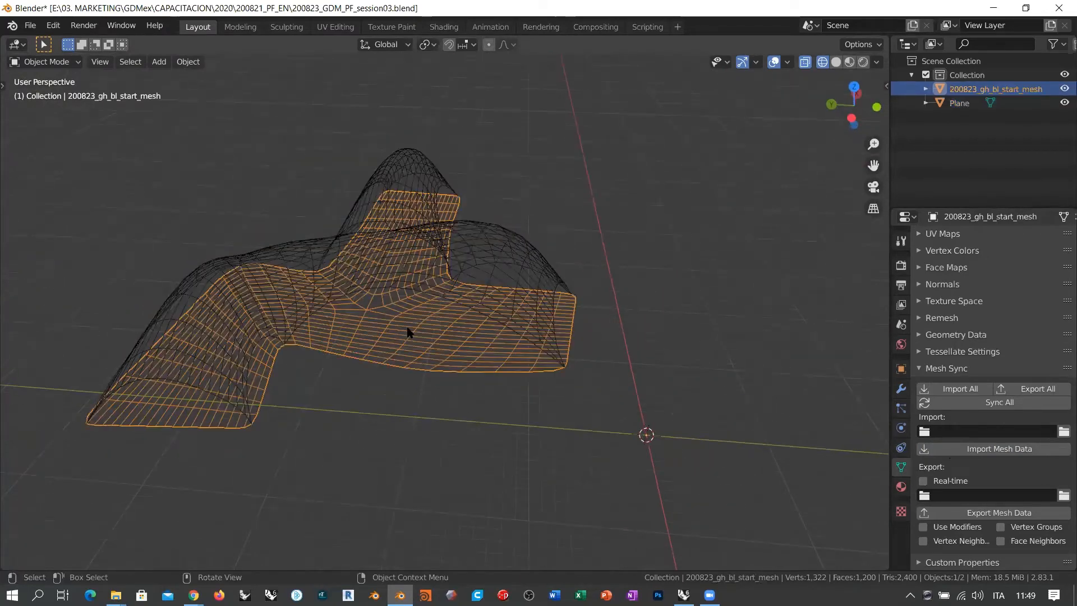
click(583, 309)
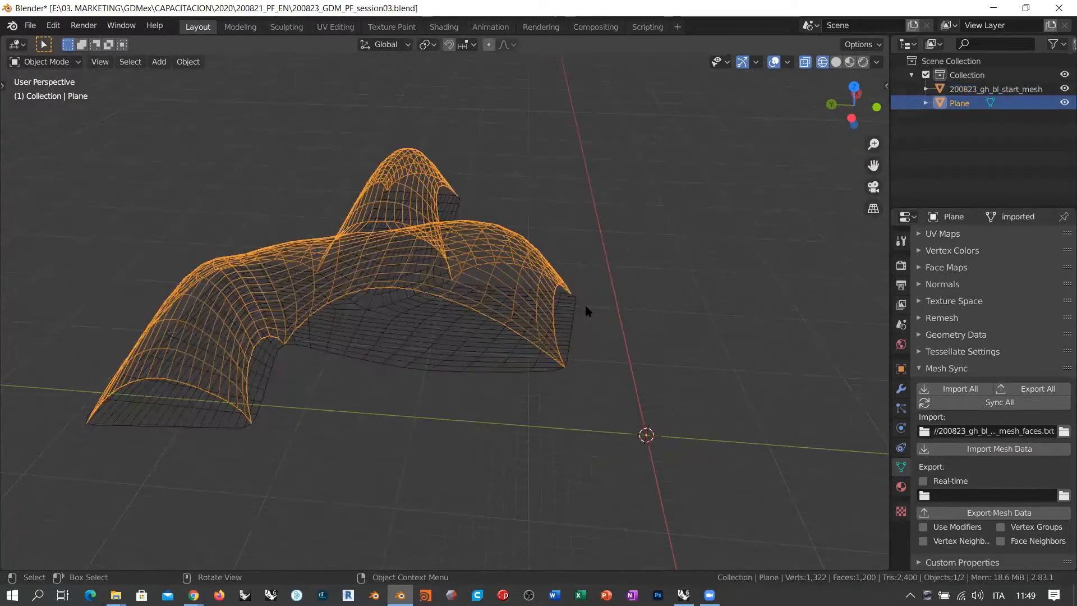
middle_drag(362, 369, 507, 303)
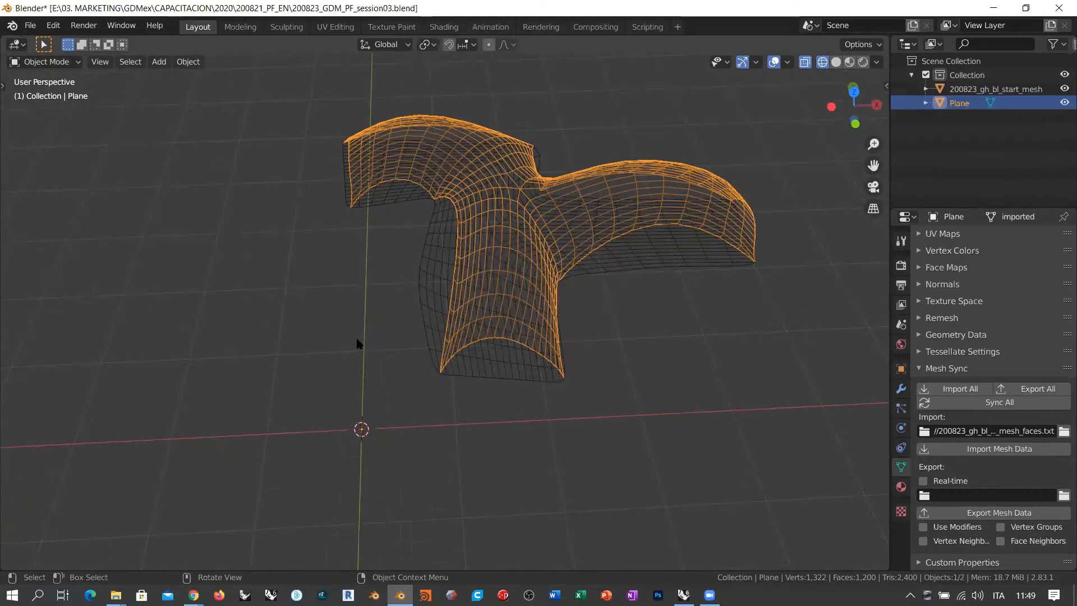
- Select one quad face in the middle of the deformed mesh's front leg and reset its UVs
middle_drag(475, 348, 469, 286)
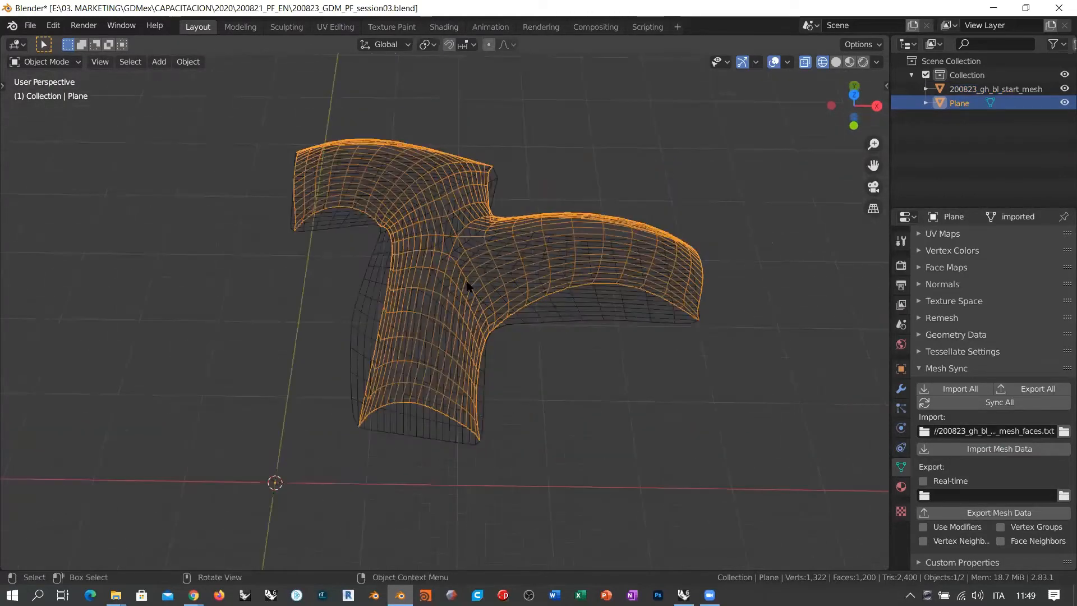
scroll(427, 248, up, 1)
key(Tab)
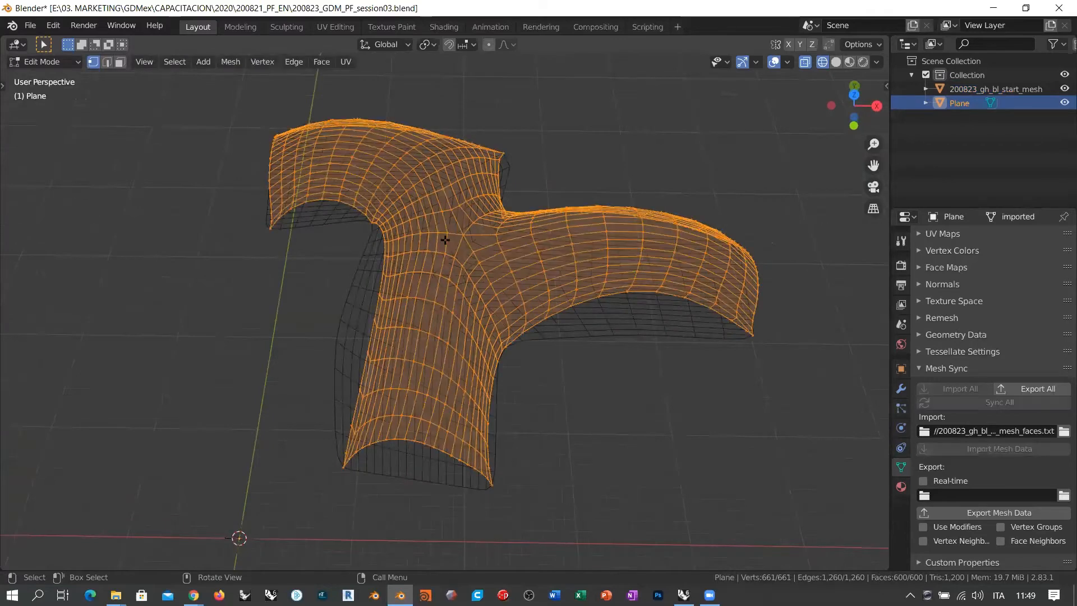
click(120, 63)
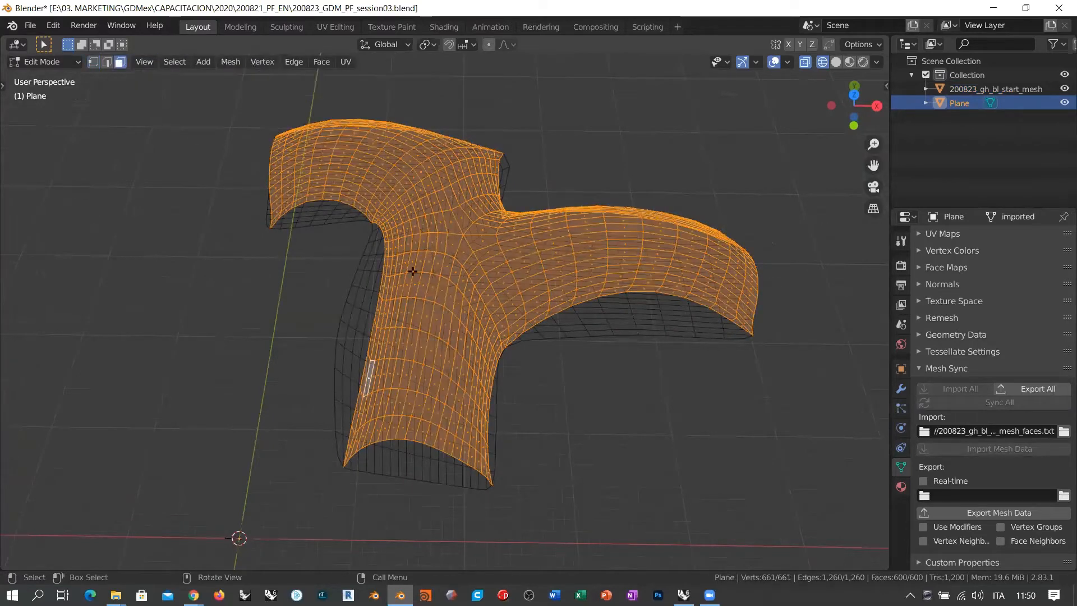
click(436, 319)
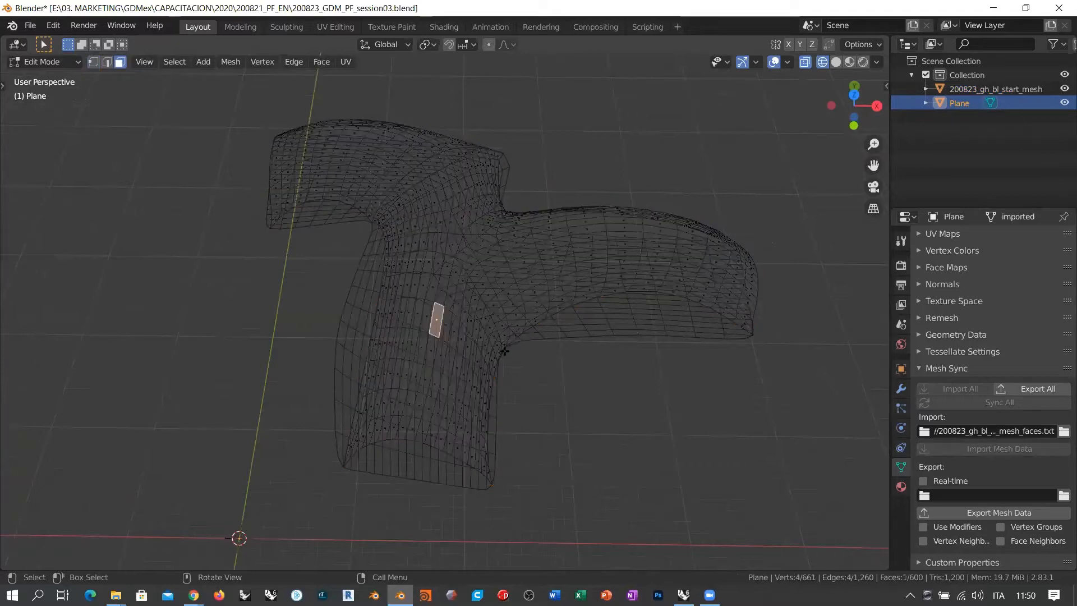
click(346, 62)
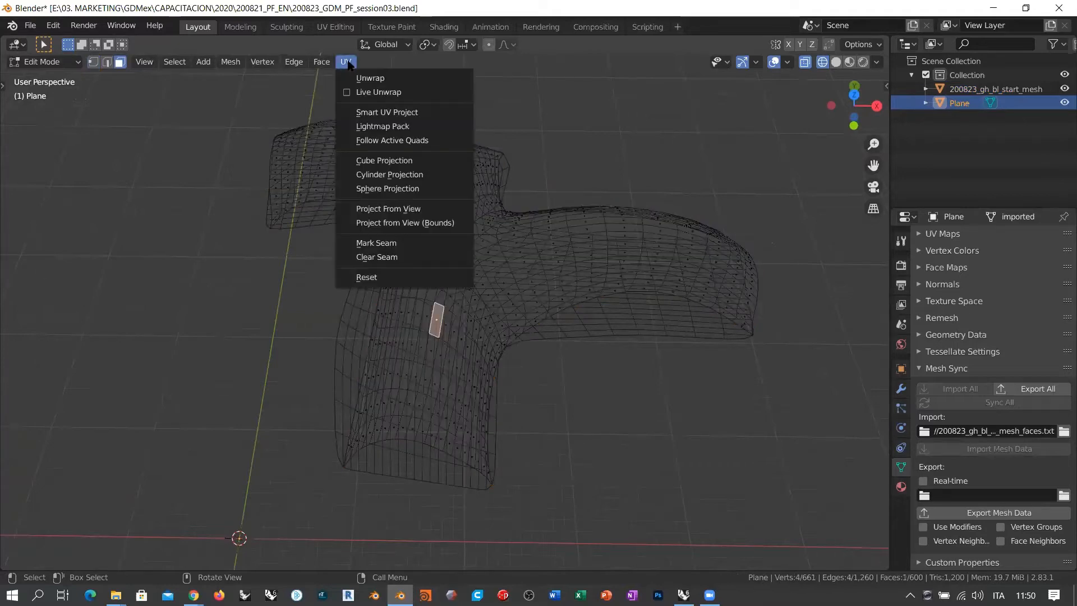
click(379, 277)
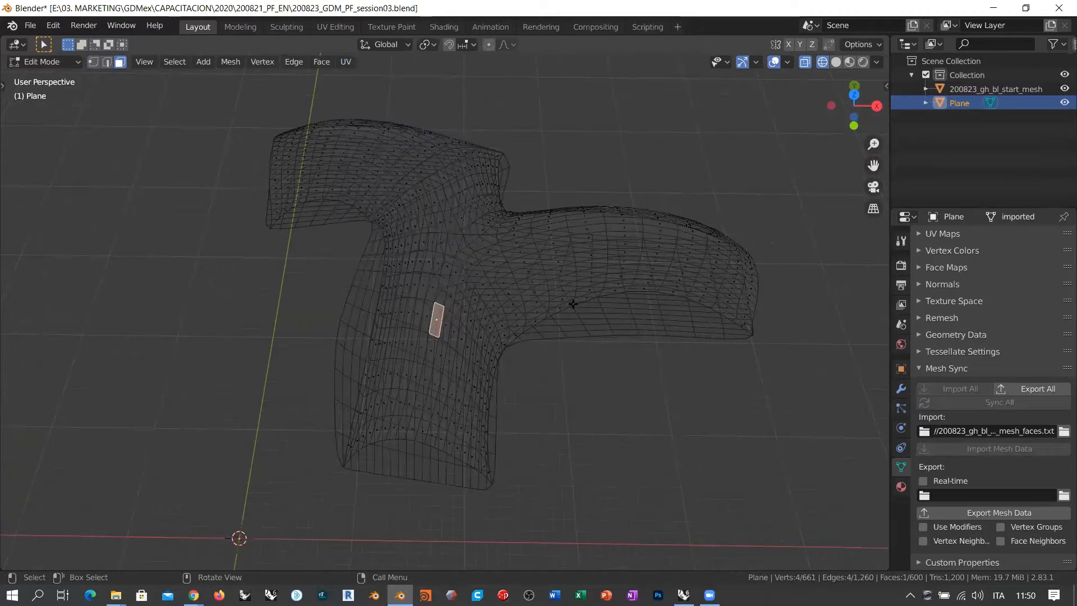
- Unwrap all faces of the deformed mesh with Follow Active Quads using Length Average, and return to Object Mode
key(a)
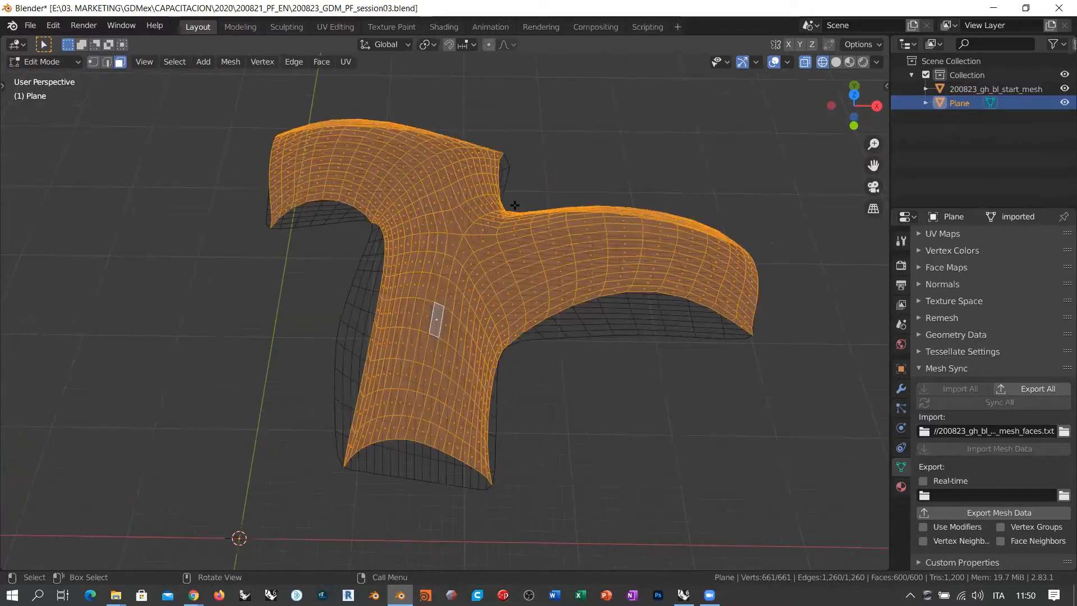
click(346, 62)
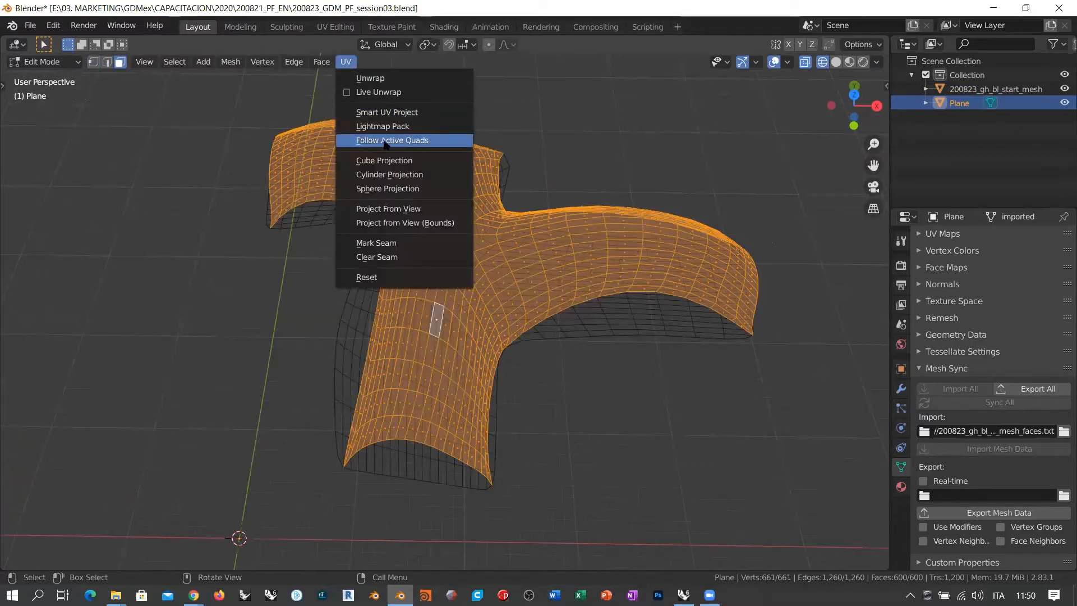
click(403, 142)
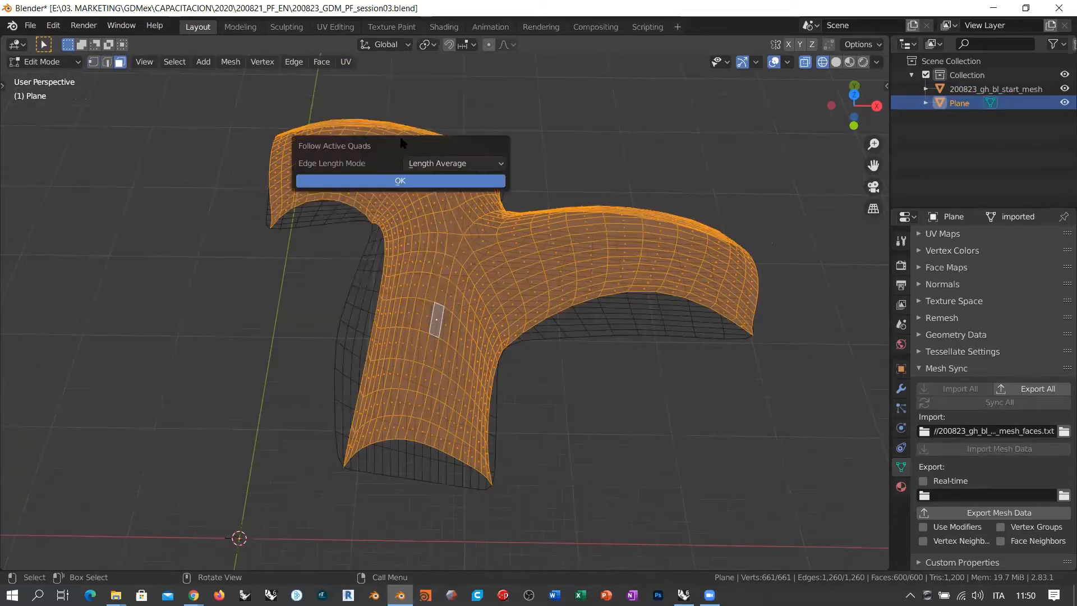
click(415, 183)
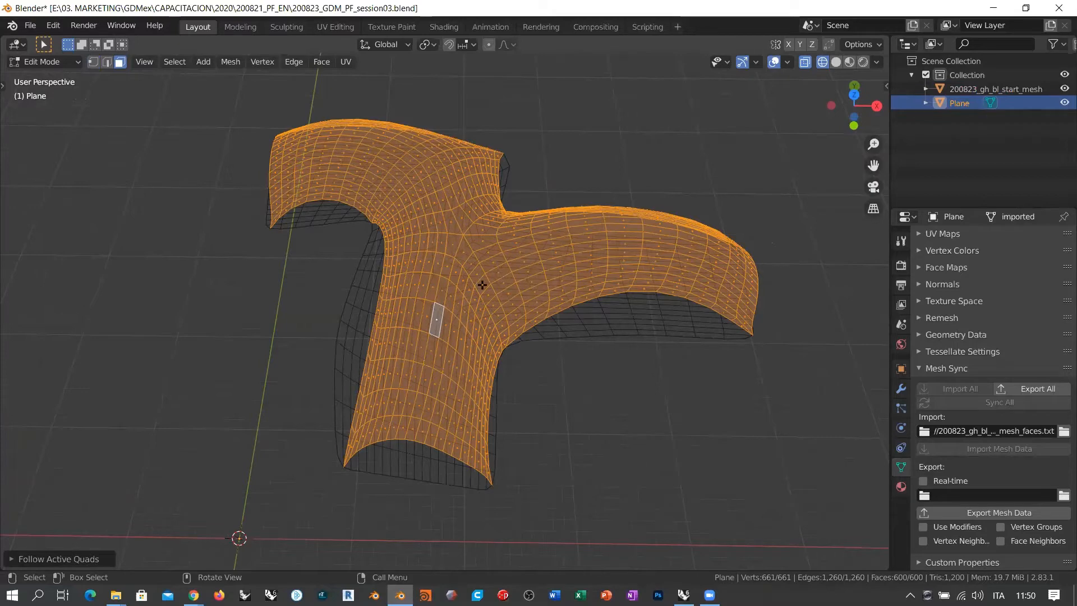
key(Tab)
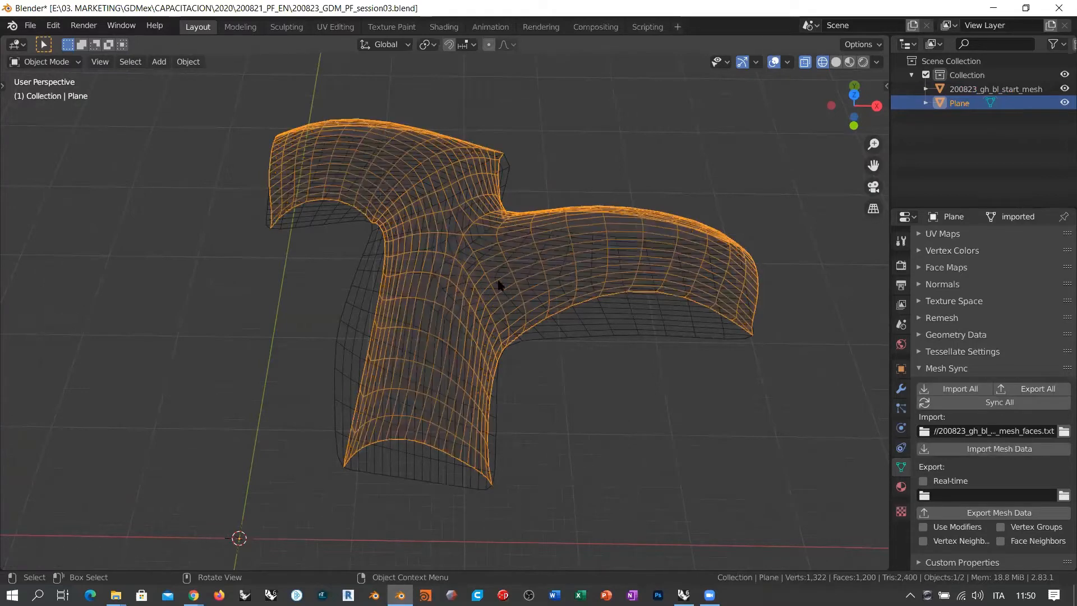
- Add a new mesh plane at the world origin and frame it in the view
middle_drag(414, 378, 386, 378)
key(shift+a)
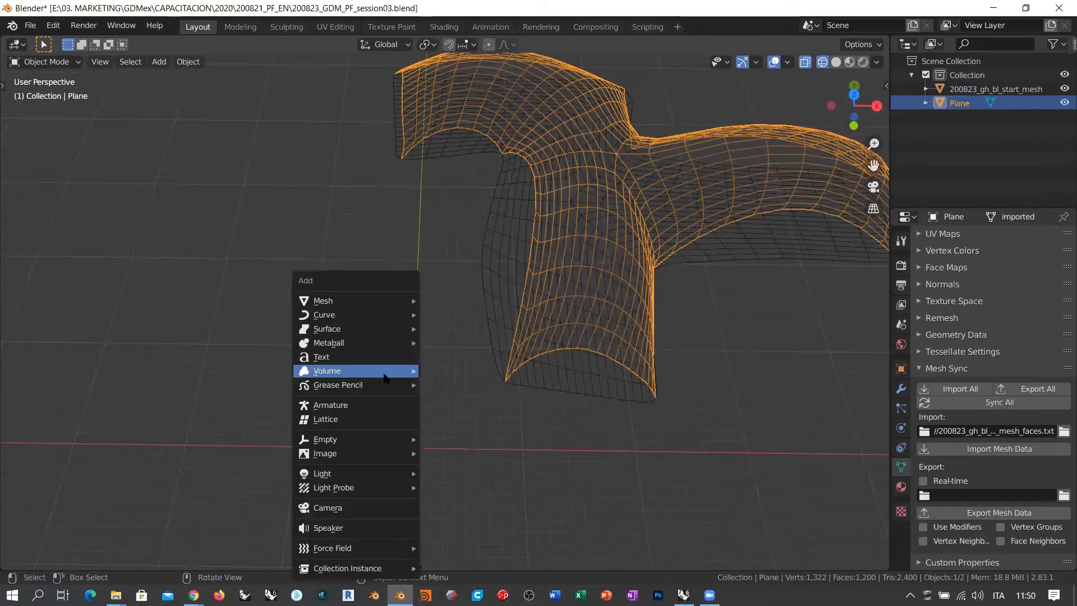
mouse_move(372, 301)
click(448, 304)
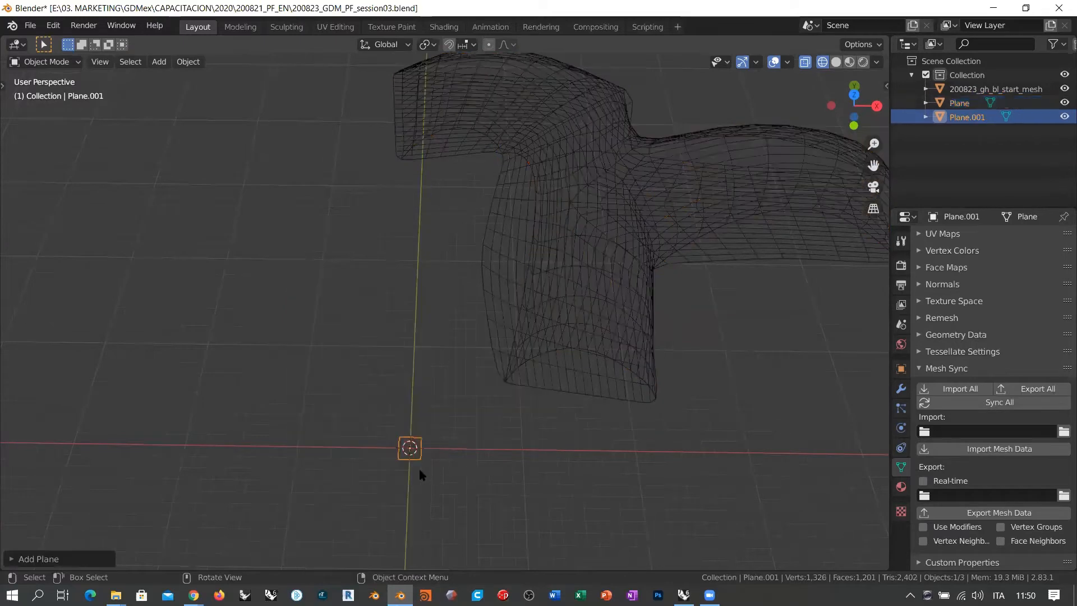
key(KP_Decimal)
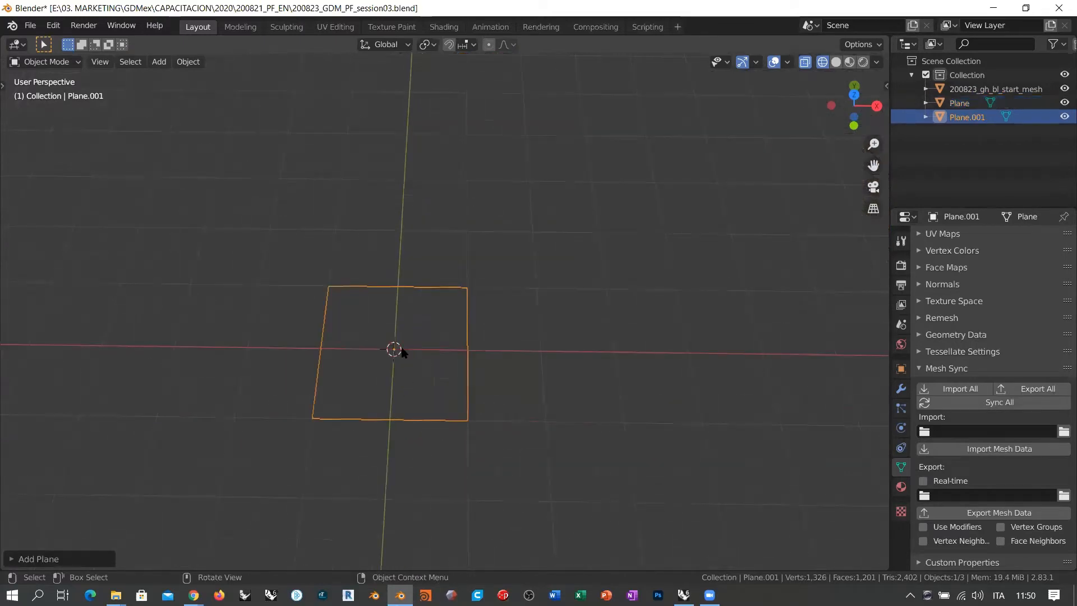
- Divide the new plane with three evenly spaced loop cuts running parallel to the Y axis
key(Tab)
scroll(395, 373, up, 2)
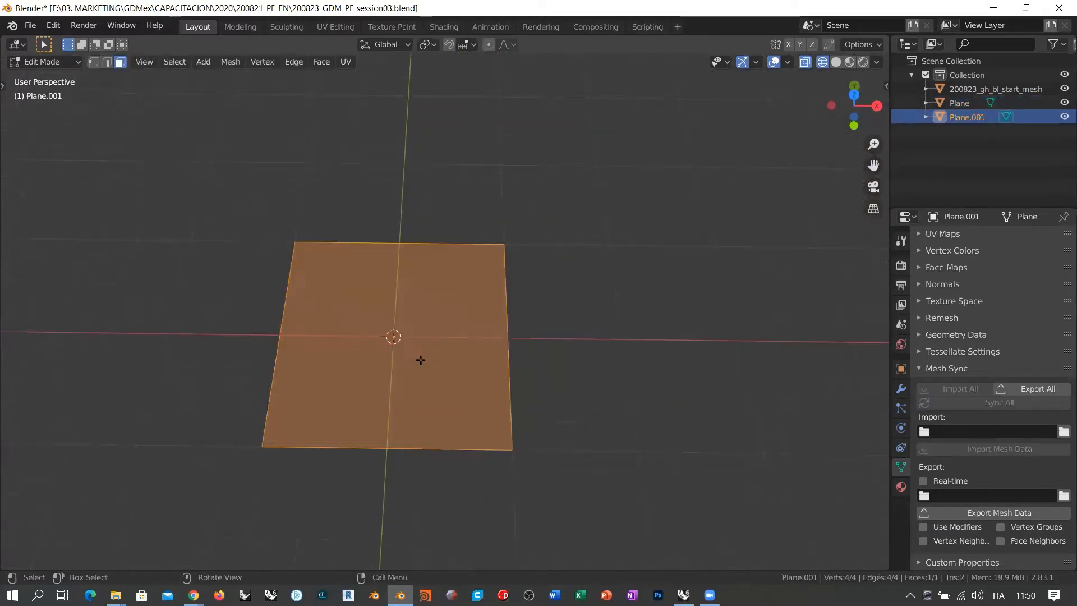
key(ctrl+r)
scroll(389, 454, up, 1)
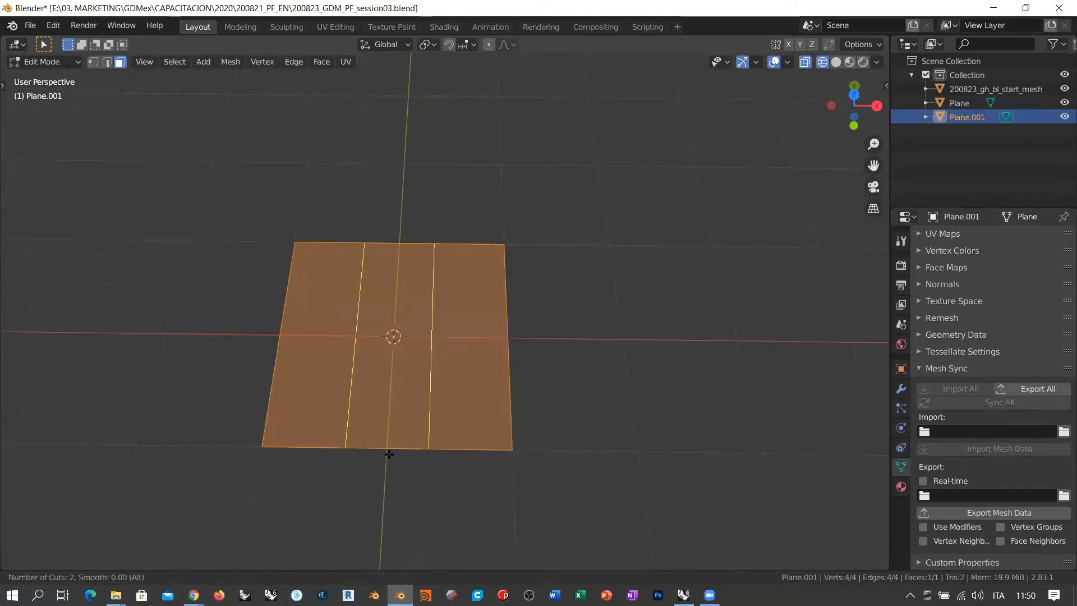
scroll(388, 454, up, 1)
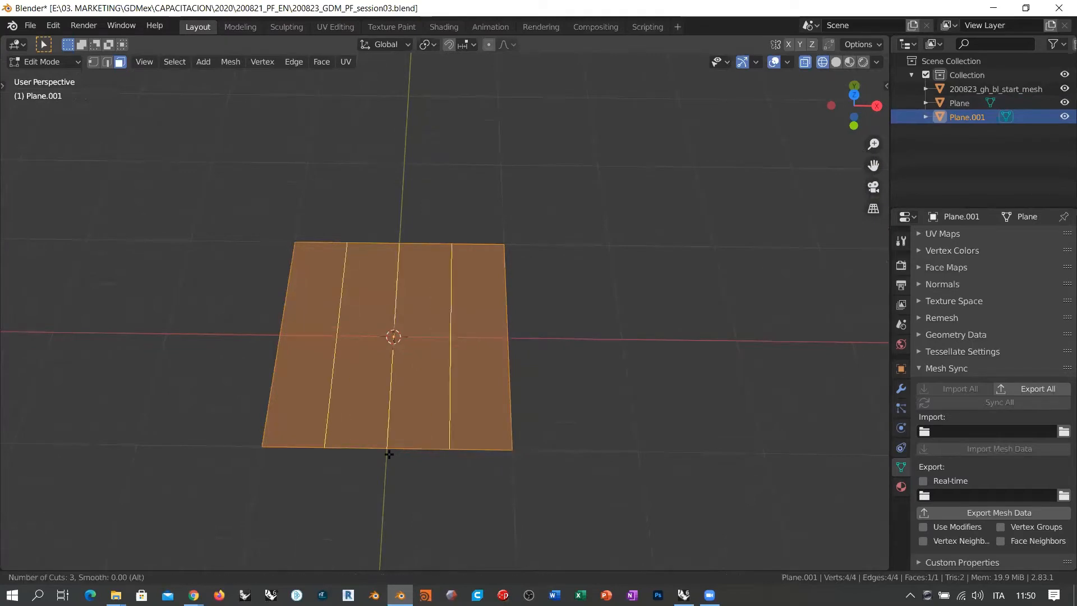
click(389, 454)
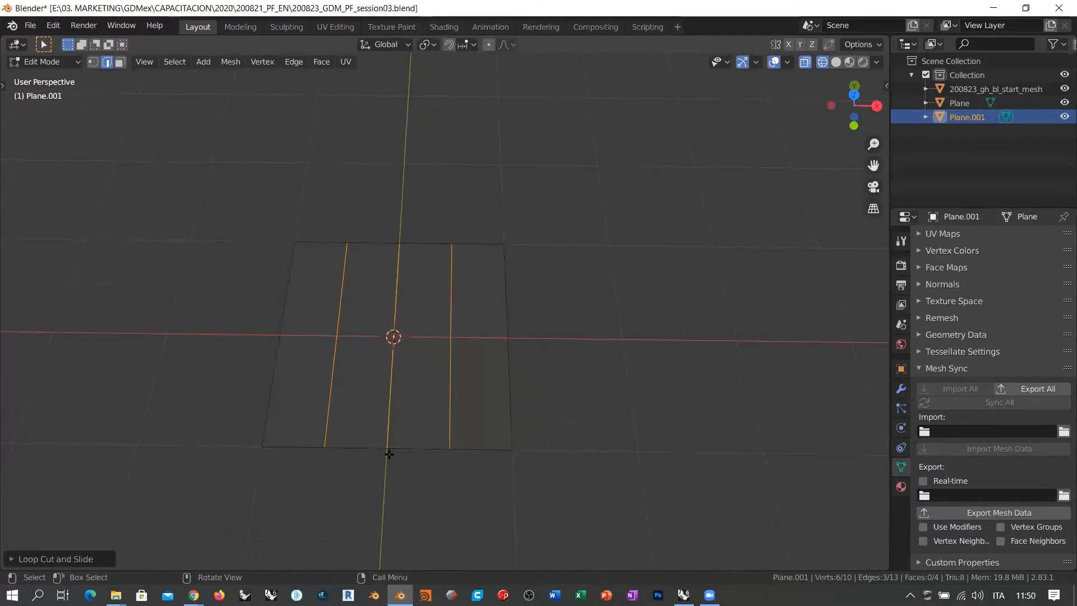
- Delete the two middle faces of the divided plane, keeping only the outer strips
key(3)
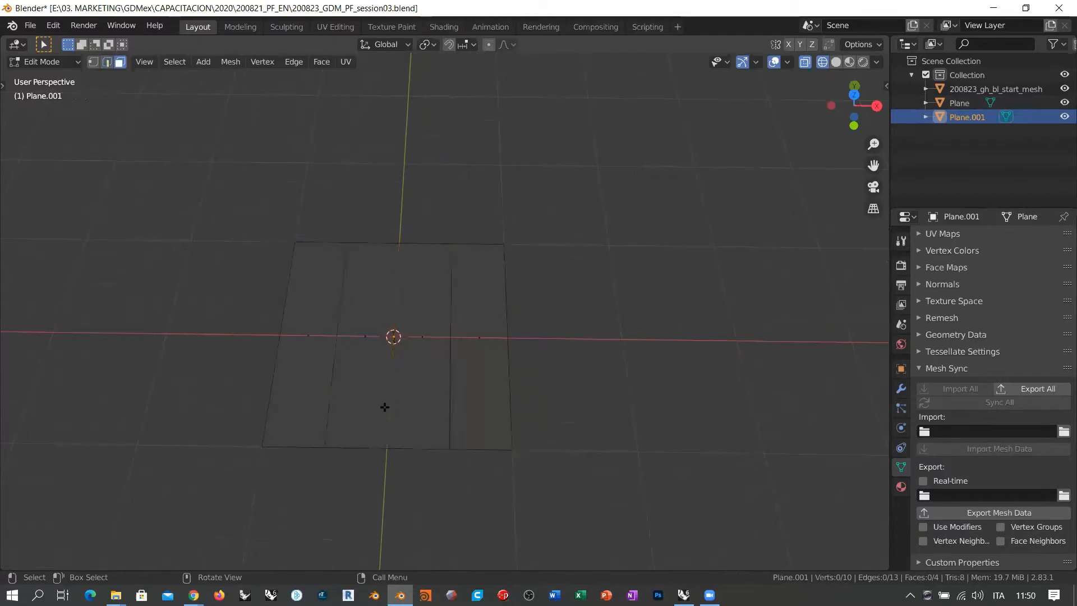
click(371, 337)
shift+click(431, 423)
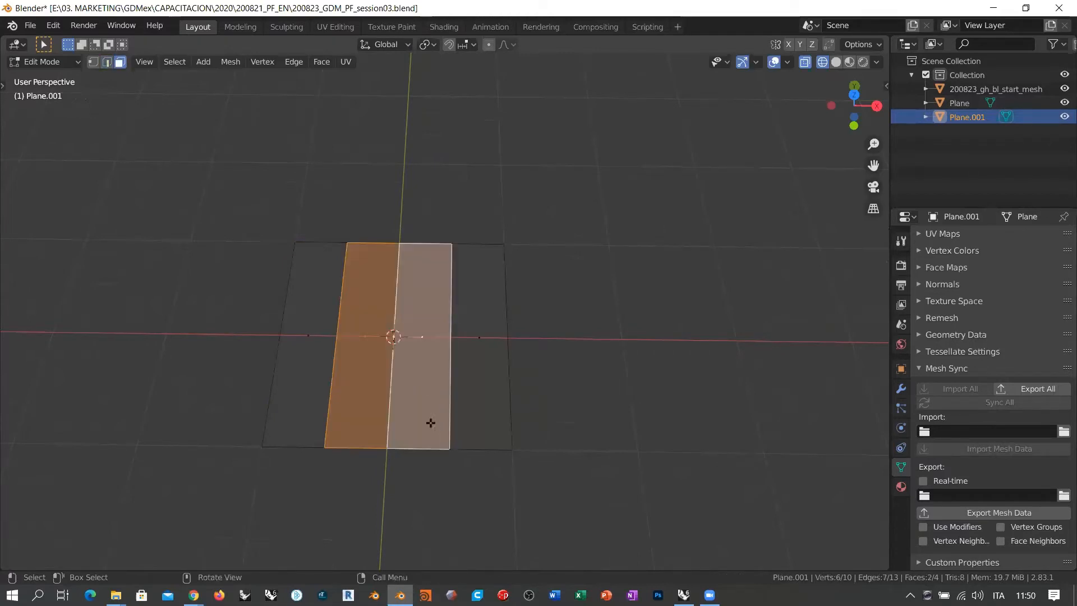
key(x)
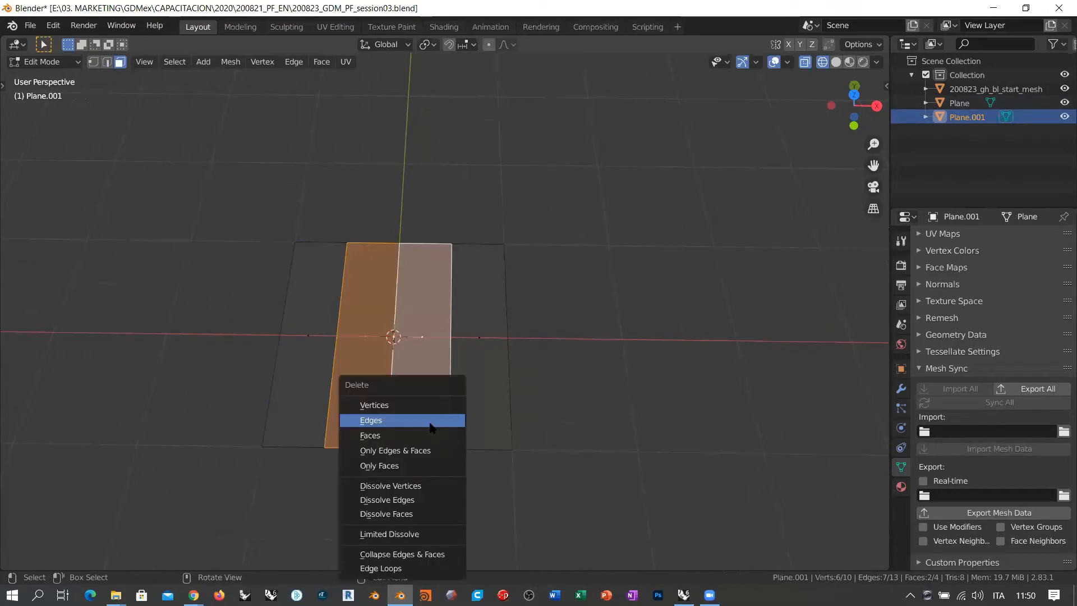
click(388, 435)
- Extrude both remaining strips slightly upward into thin solid bars and return to Object Mode
middle_drag(431, 389, 338, 313)
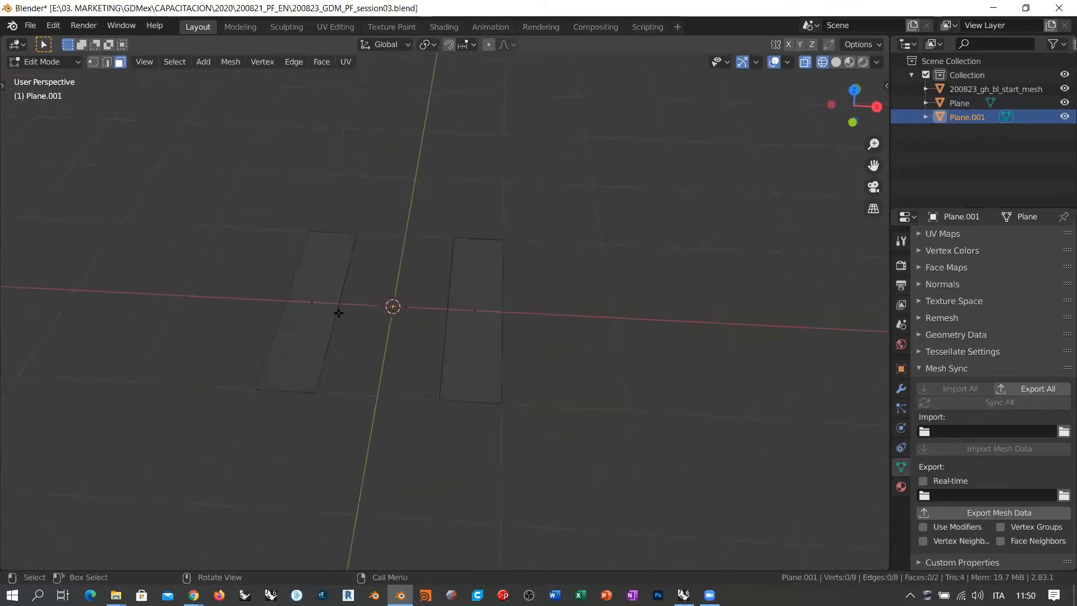
click(338, 312)
shift+click(486, 327)
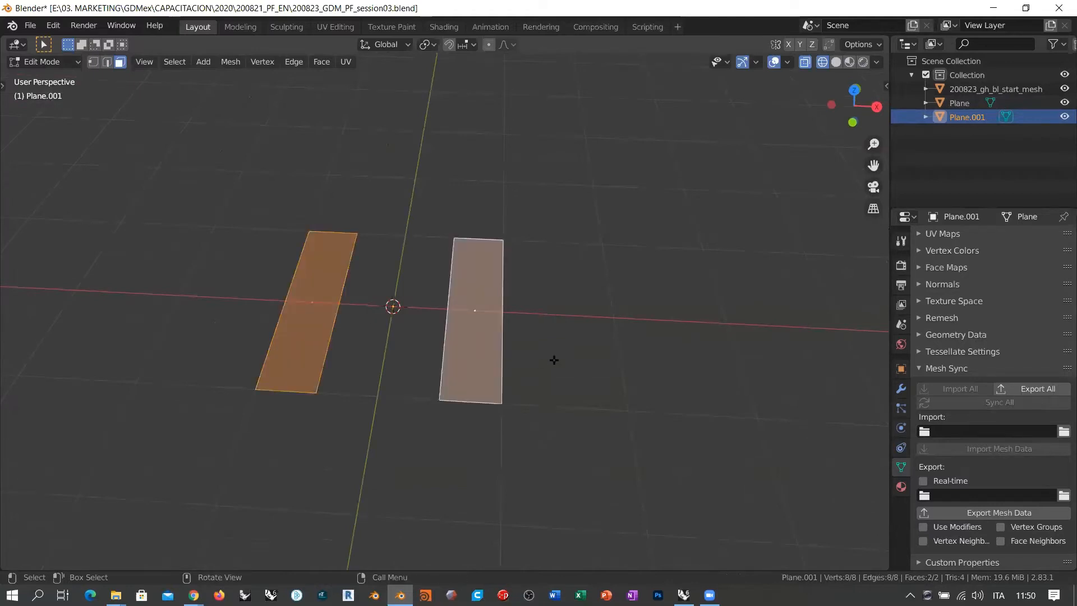
key(e)
click(551, 342)
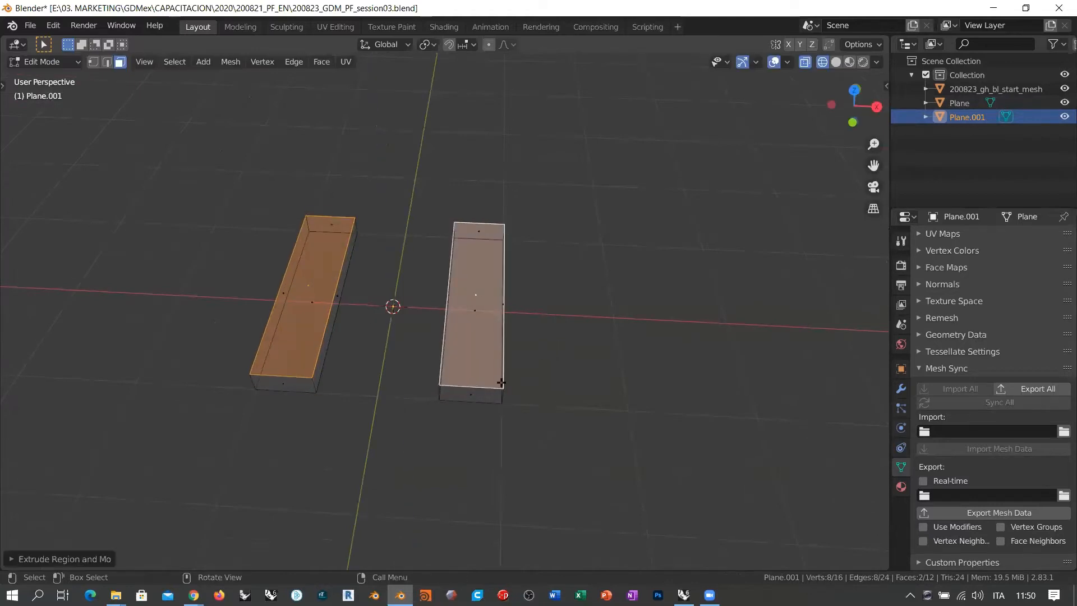
scroll(329, 390, down, 4)
key(Tab)
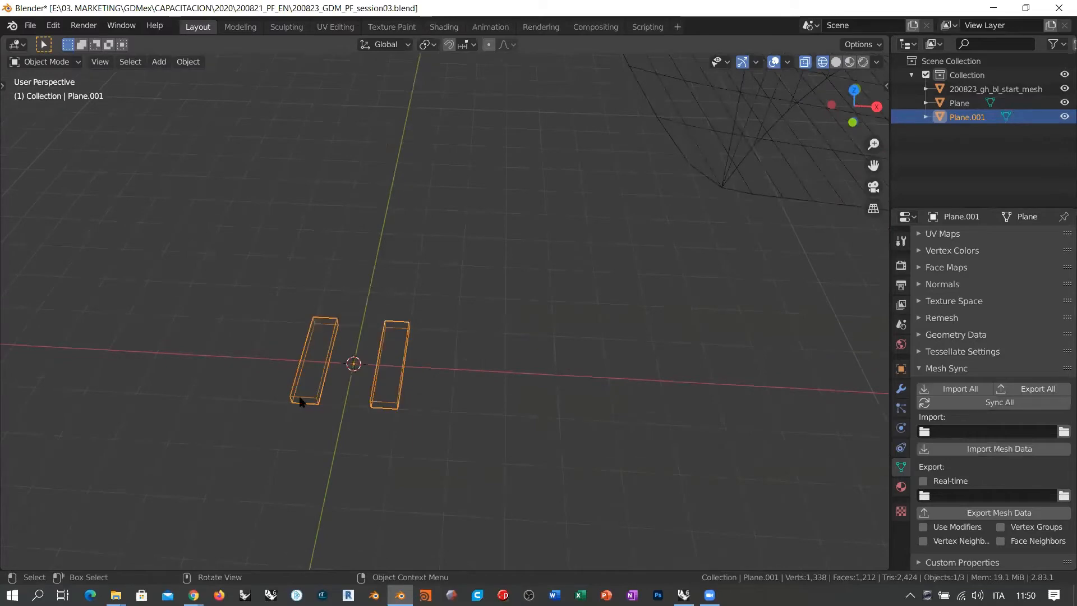
- Tessellate the deformed mesh with the two-bar component using Tissue, with Quad fill, Relative thickness at scale 1.00 and Bounds coordinates
scroll(301, 402, down, 6)
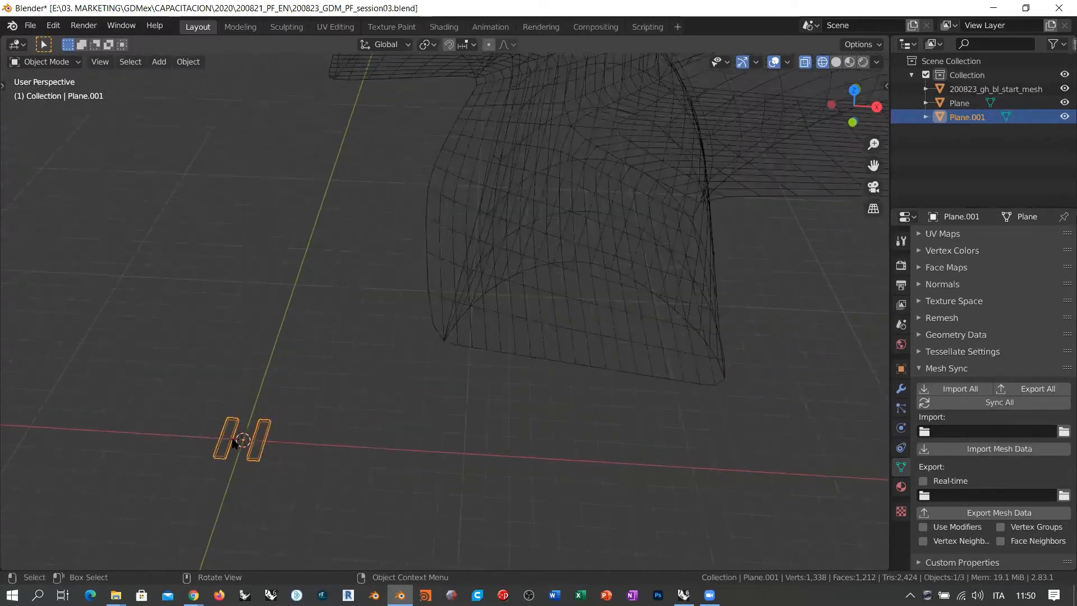
middle_drag(352, 392, 342, 432)
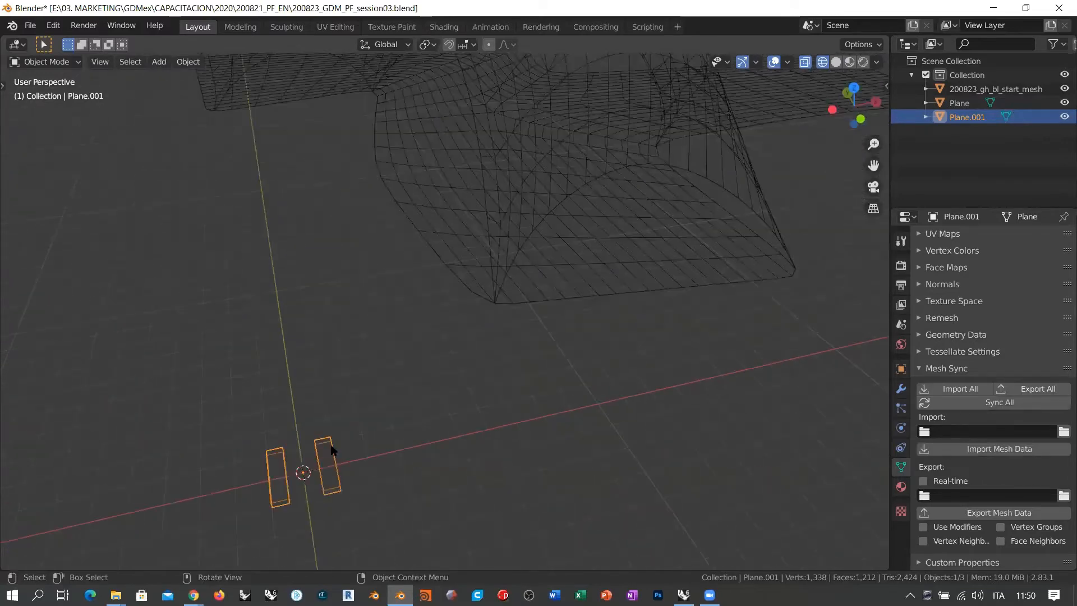
scroll(367, 411, down, 4)
key(shift)
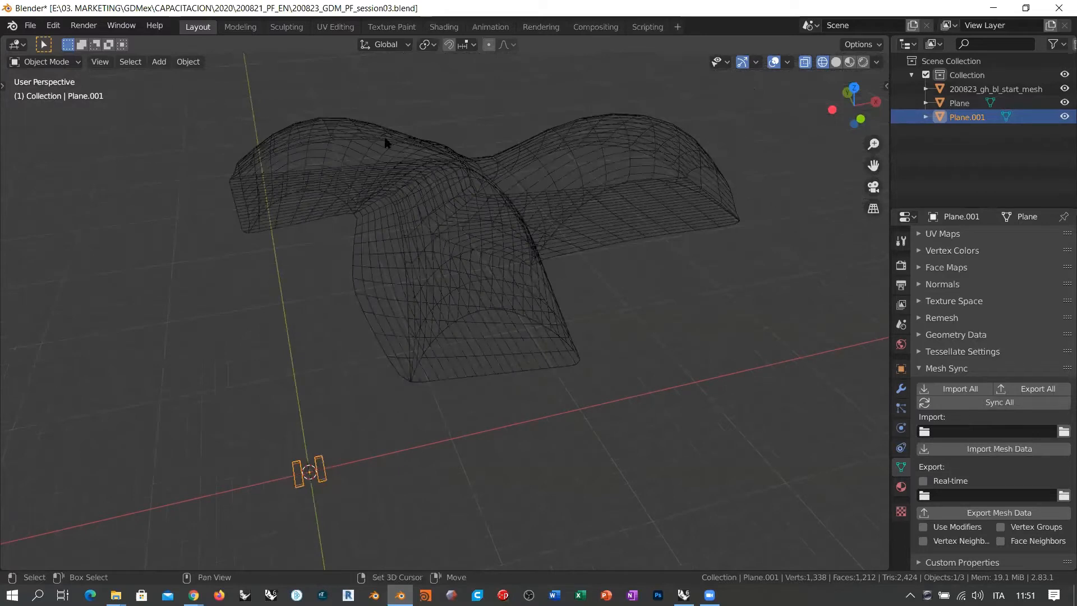
shift+click(385, 142)
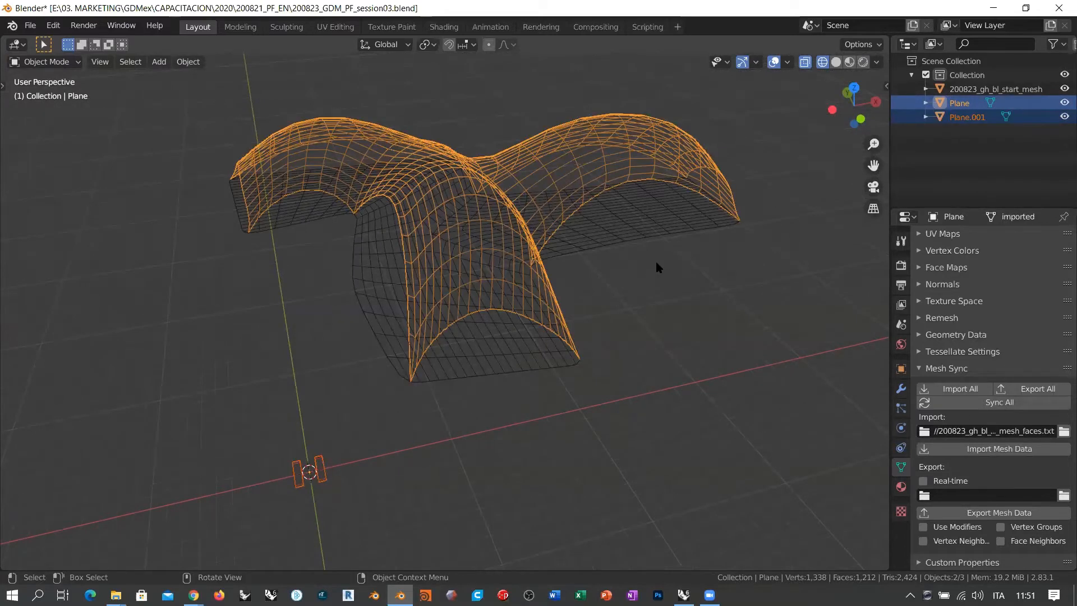
key(n)
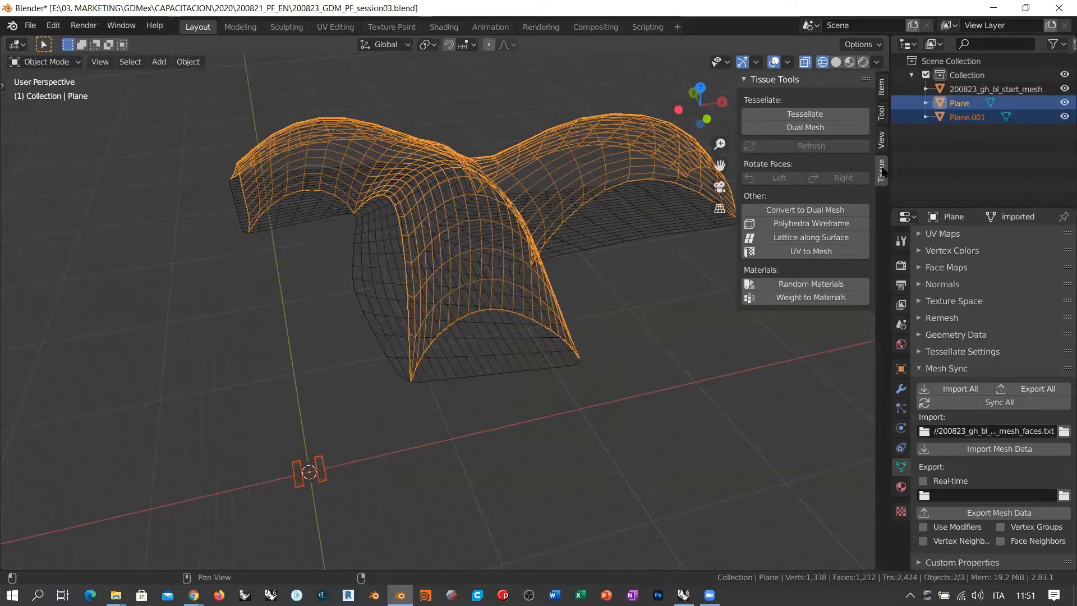
click(797, 115)
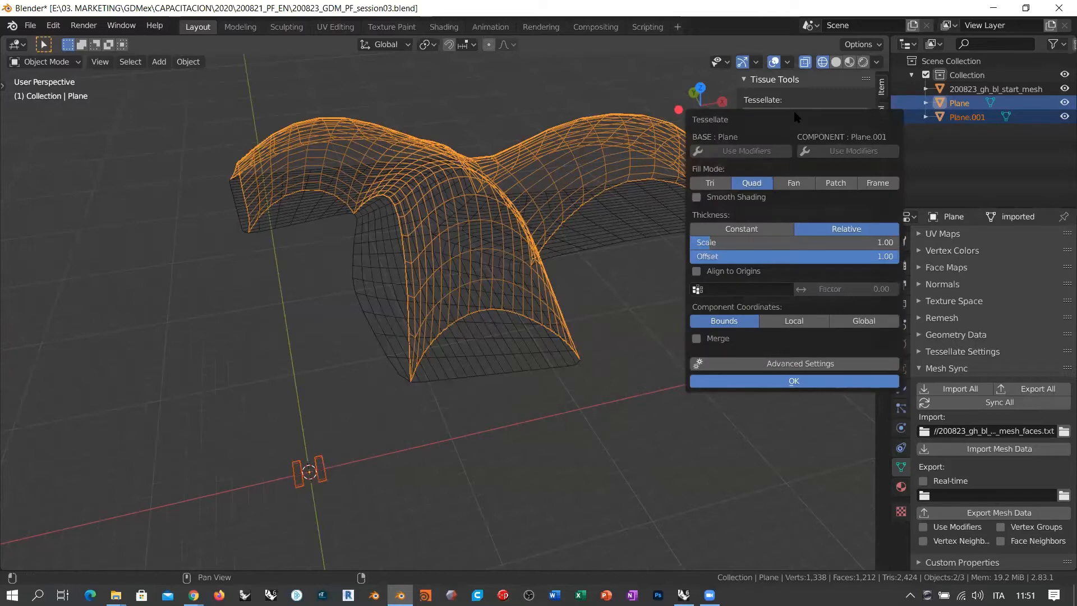
click(767, 383)
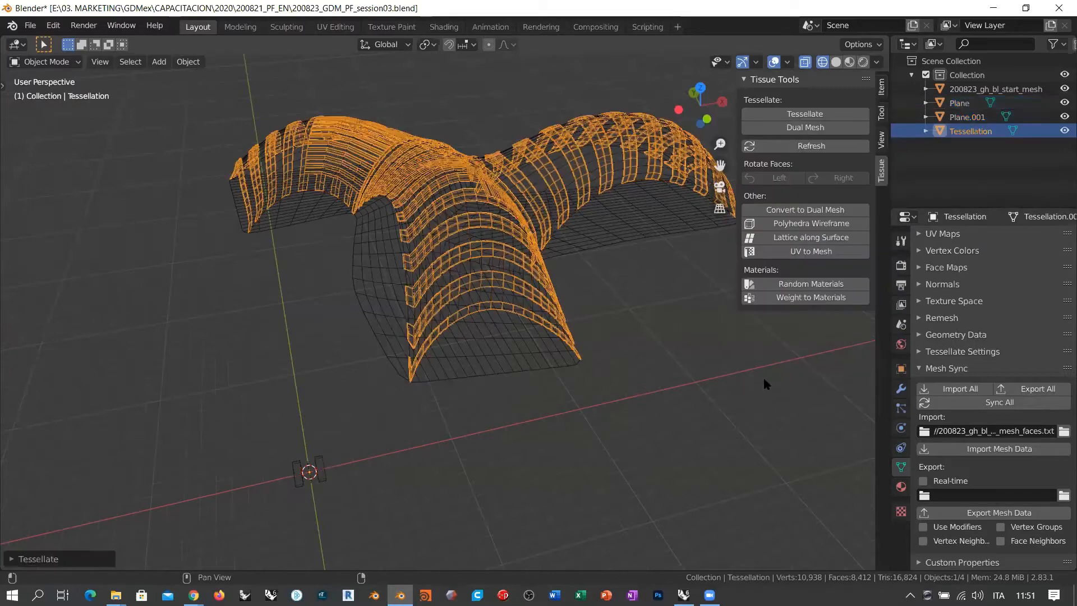
- Move the tessellated shell along the X axis in the negative direction, clear of the original meshes
middle_drag(493, 271, 467, 210)
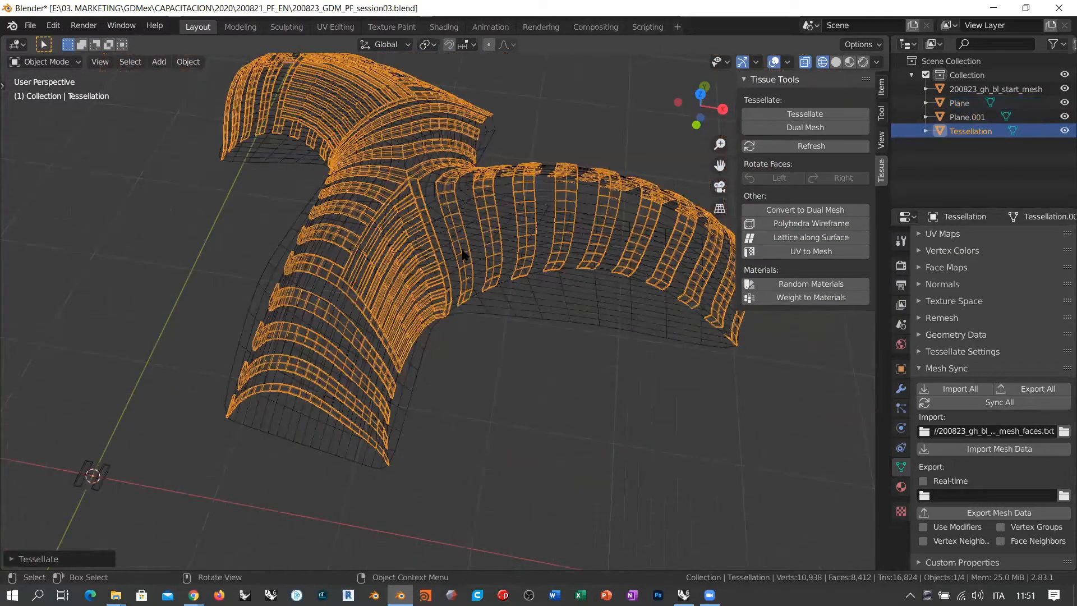
scroll(449, 282, down, 2)
middle_drag(449, 282, 538, 300)
scroll(537, 300, up, 2)
key(g)
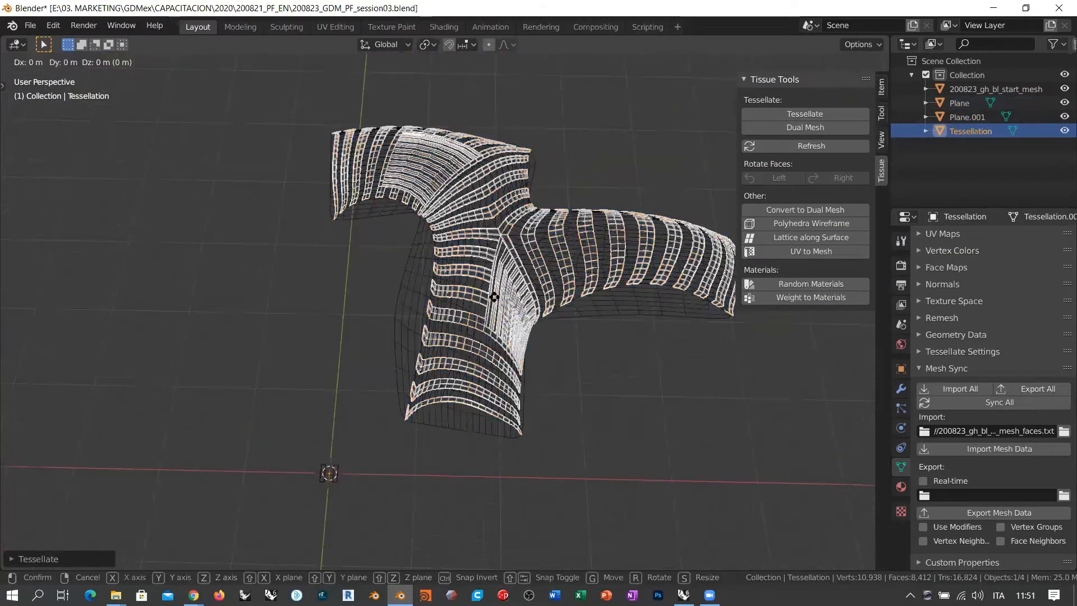
key(x)
click(133, 306)
middle_drag(311, 307, 566, 314)
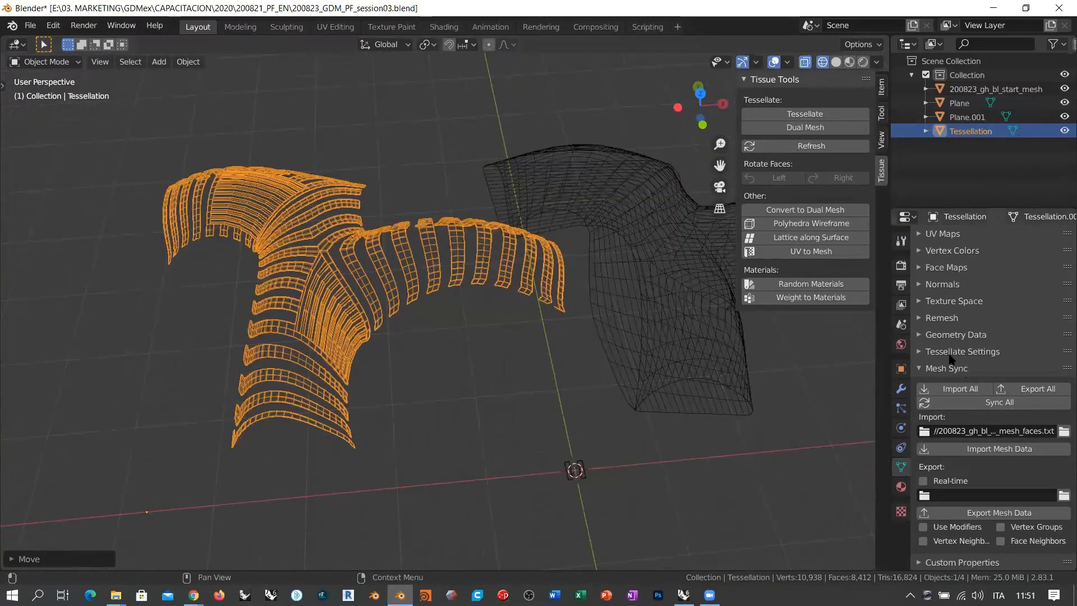
- Set the tessellated shell's component rotation to Active UV in its Tessellate settings
click(920, 352)
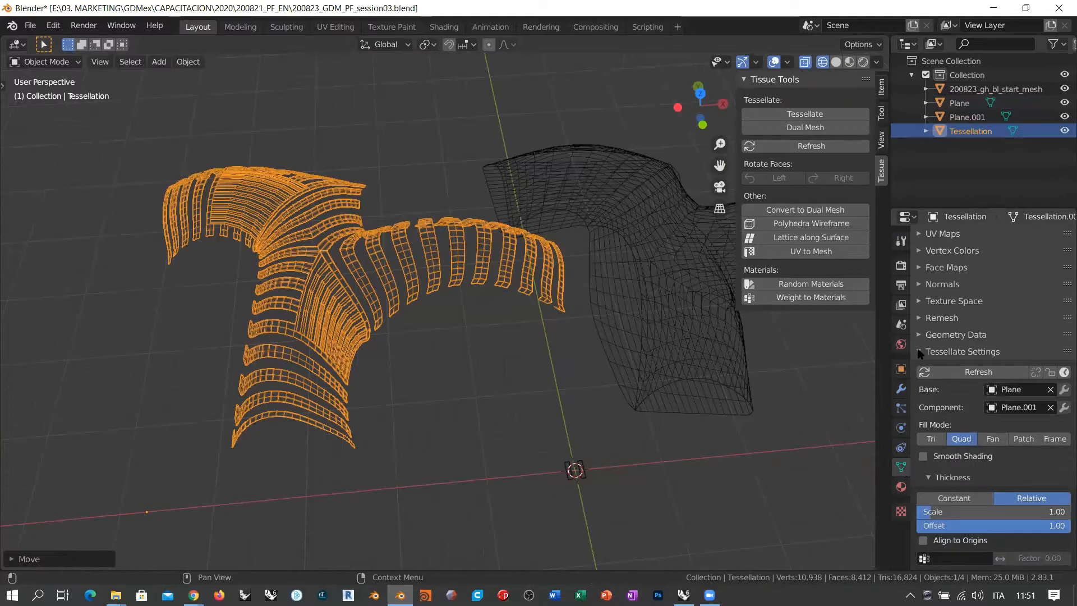
scroll(921, 352, down, 5)
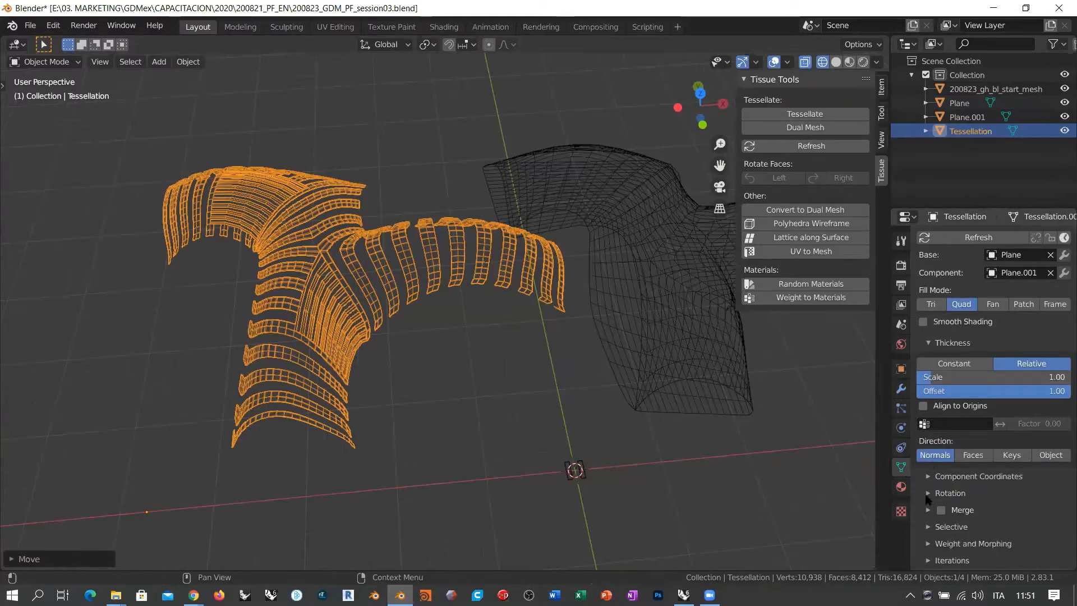
click(930, 494)
click(1018, 515)
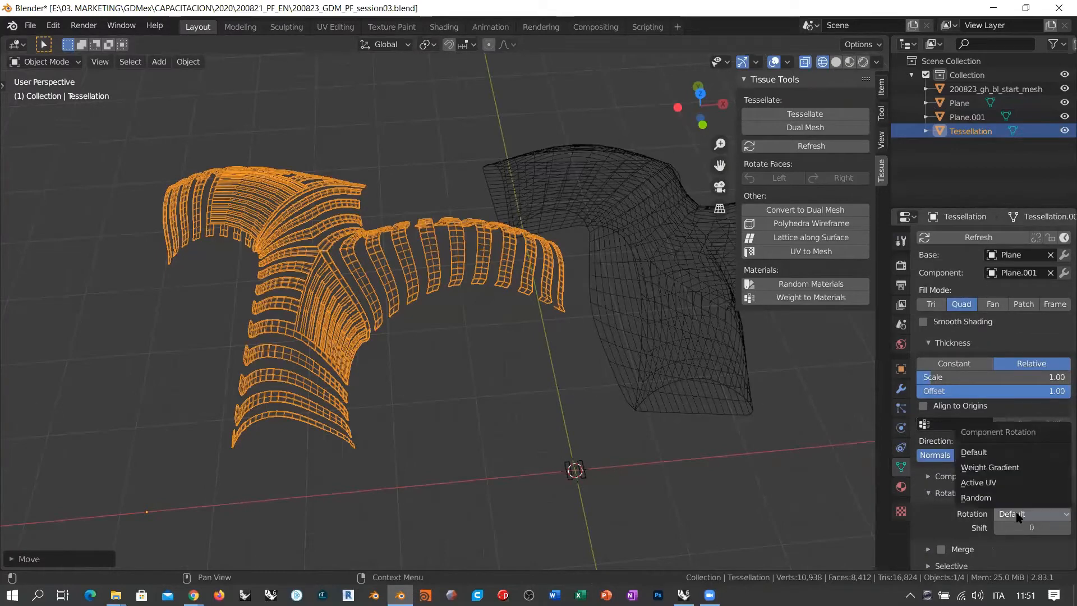
click(979, 482)
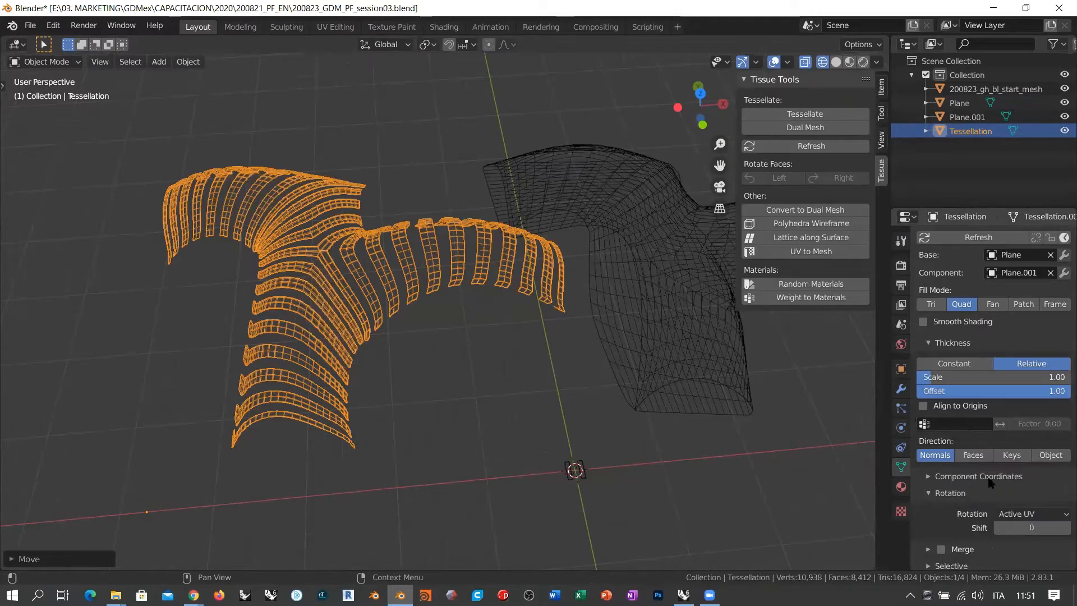
middle_drag(387, 308, 280, 389)
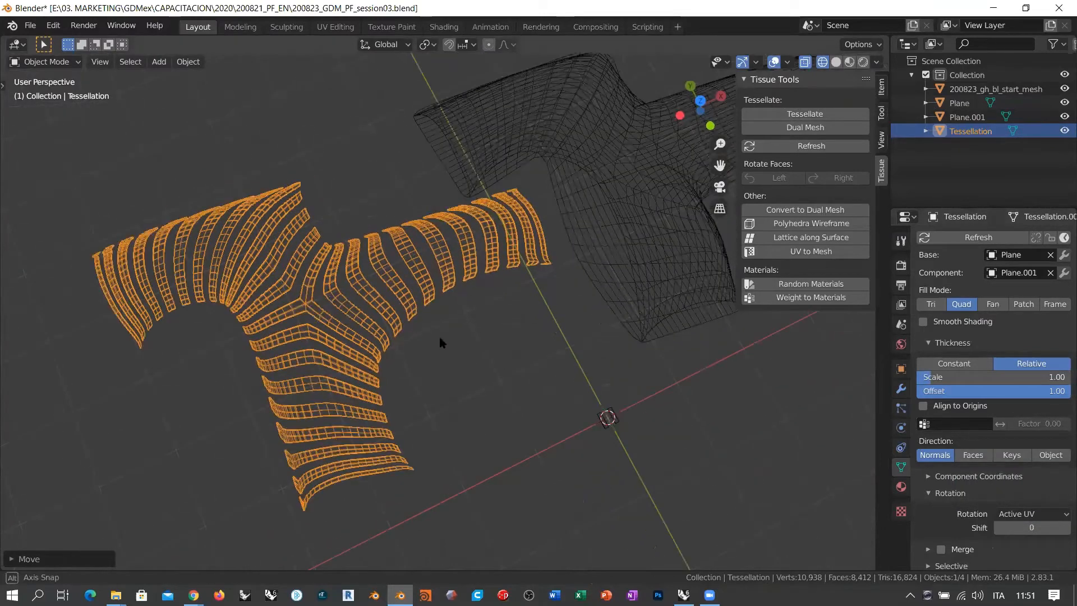
middle_drag(439, 341, 531, 306)
middle_drag(423, 314, 377, 254)
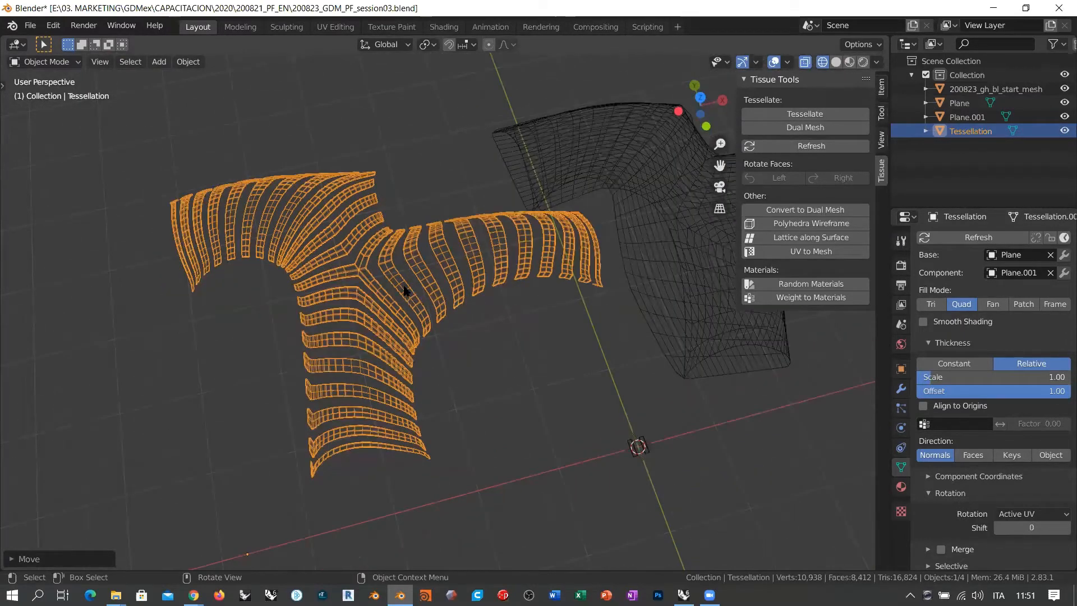
- Set the component rotation shift to 1 so the bars run in the other direction
click(1065, 528)
middle_drag(426, 387, 626, 382)
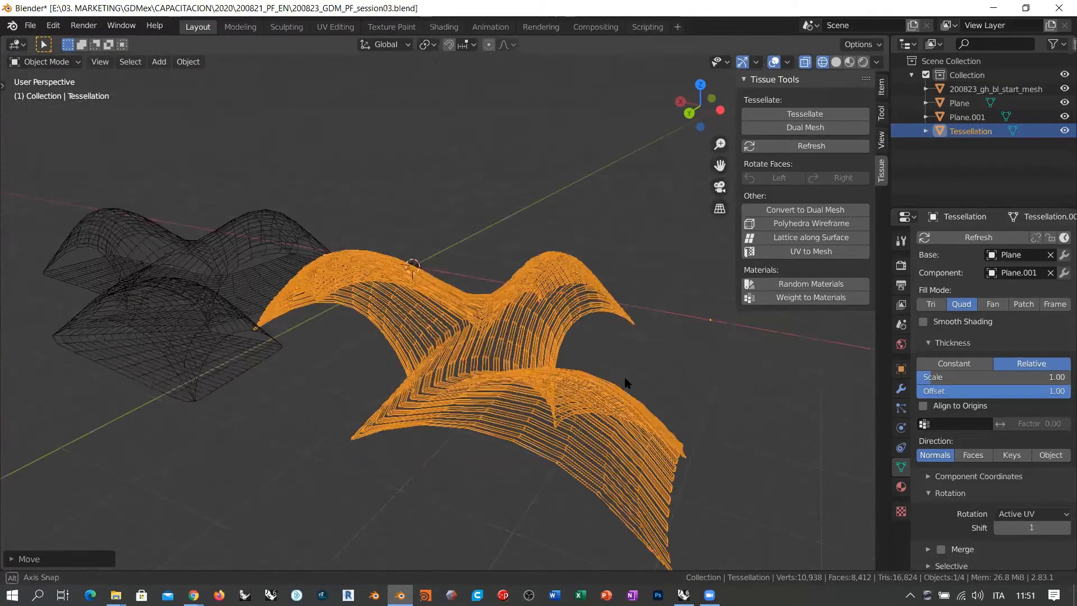
middle_drag(443, 432, 432, 411)
middle_drag(515, 361, 433, 303)
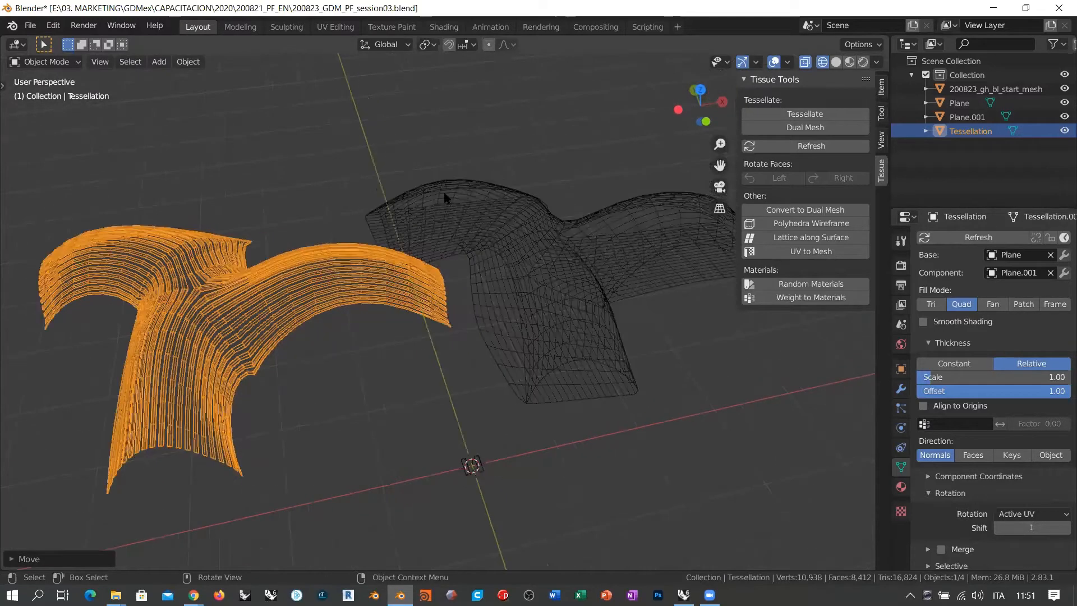
- Add a Subdivision Surface modifier to the deformed base mesh and turn off its Optimal Display option
click(459, 190)
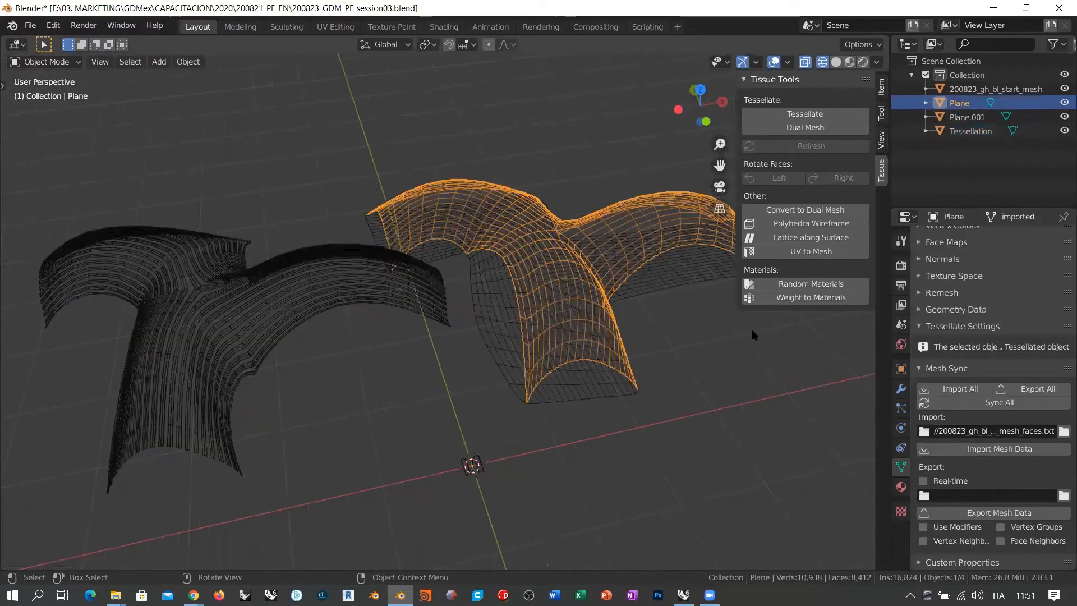
click(901, 389)
click(965, 238)
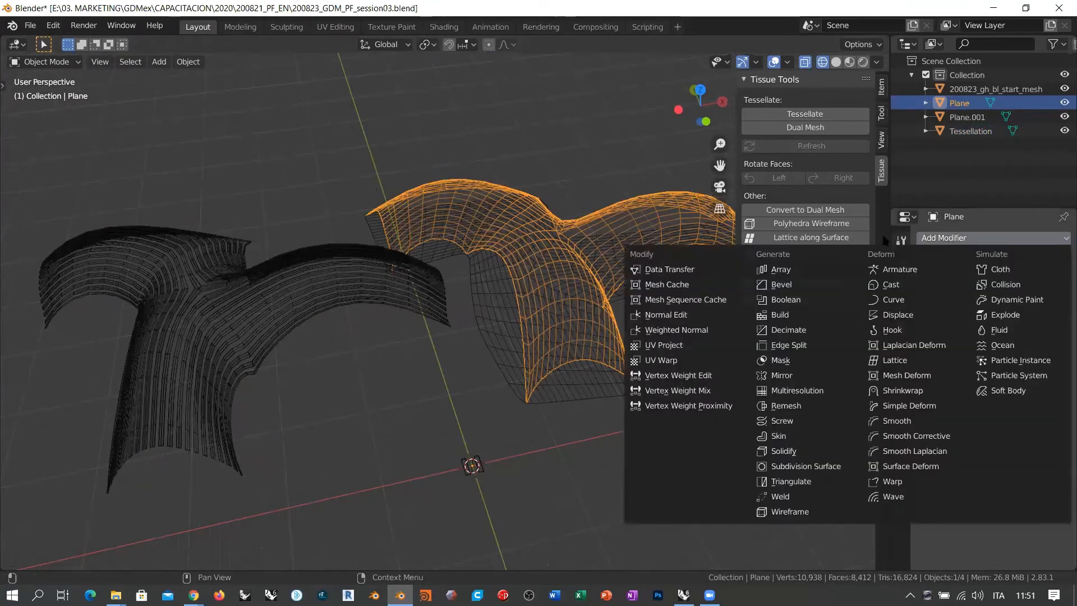
click(797, 466)
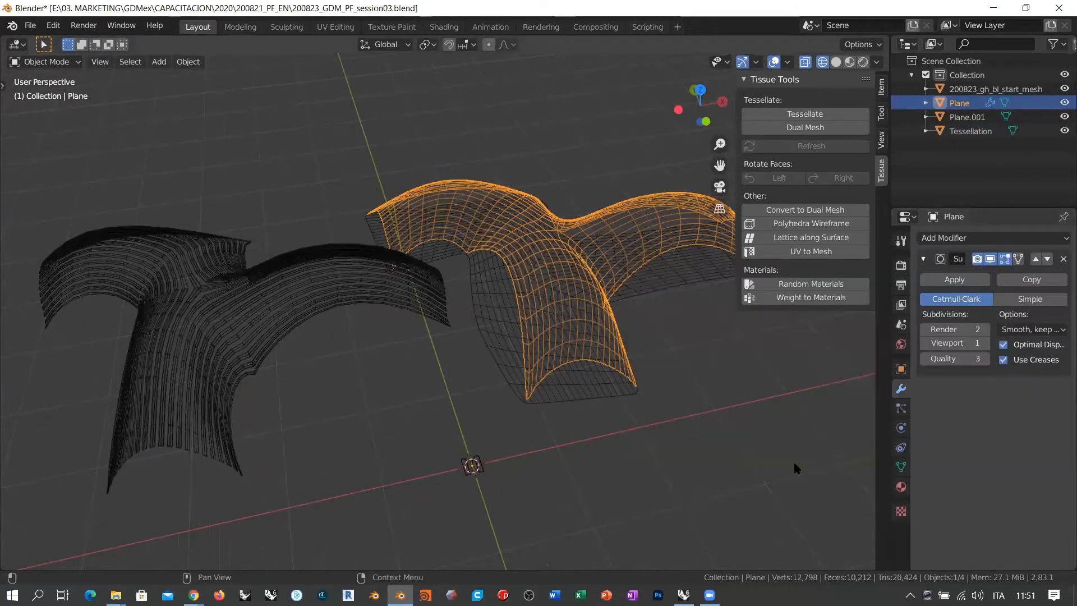
middle_drag(616, 258, 562, 311)
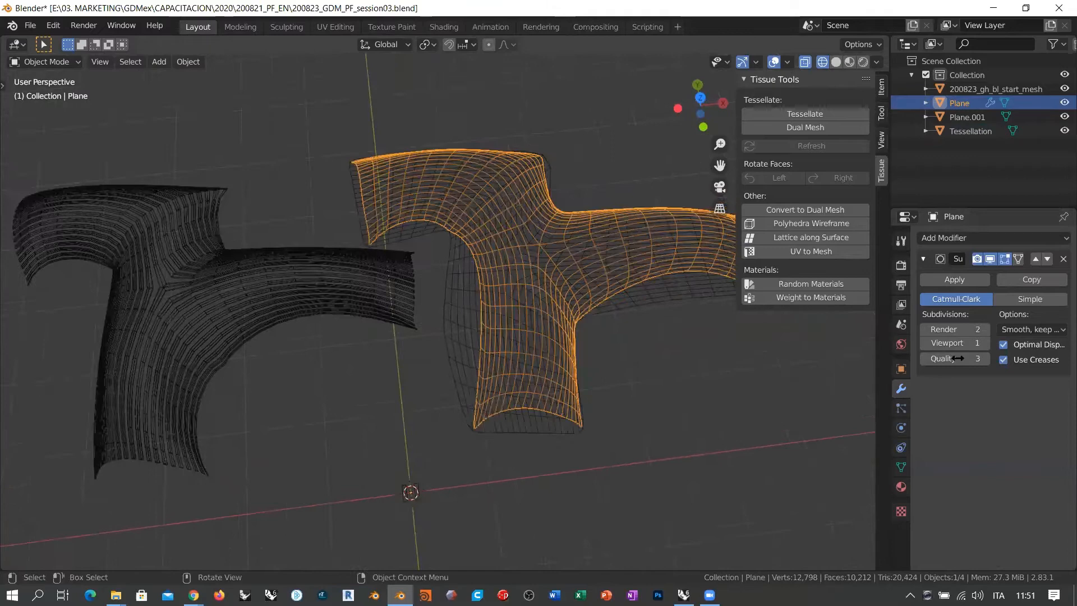
click(1004, 345)
middle_drag(681, 319, 533, 245)
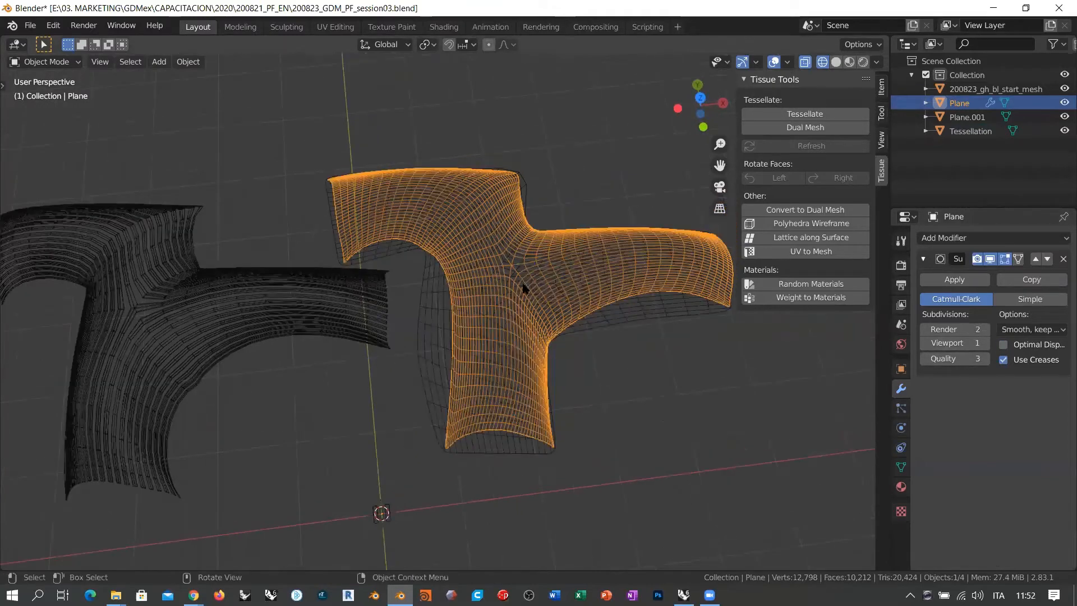
middle_drag(449, 342, 337, 279)
- Make the tessellation use the base mesh's modifiers
click(290, 313)
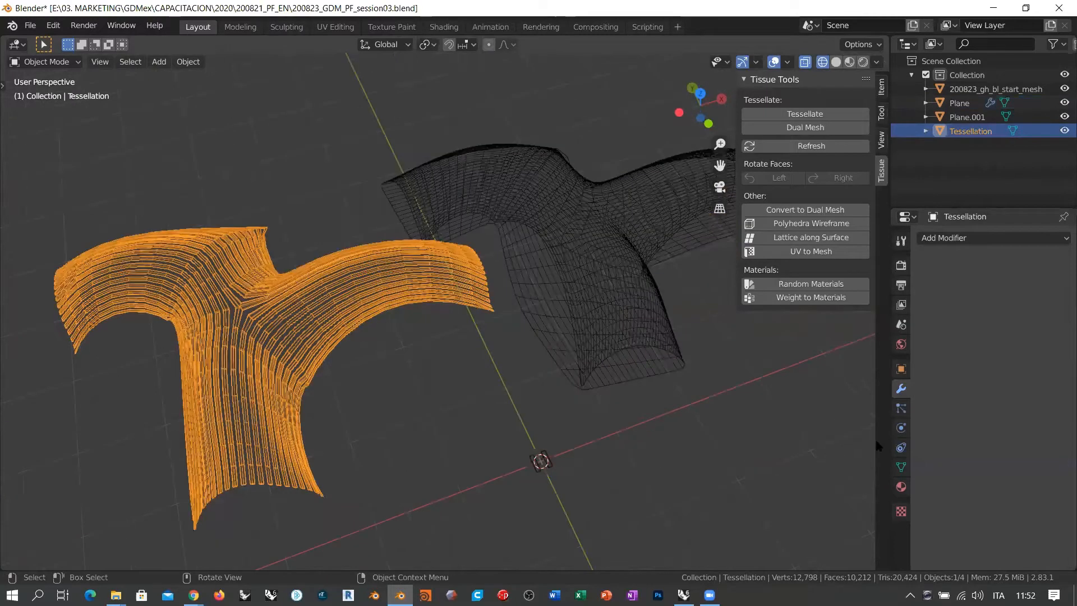
click(901, 468)
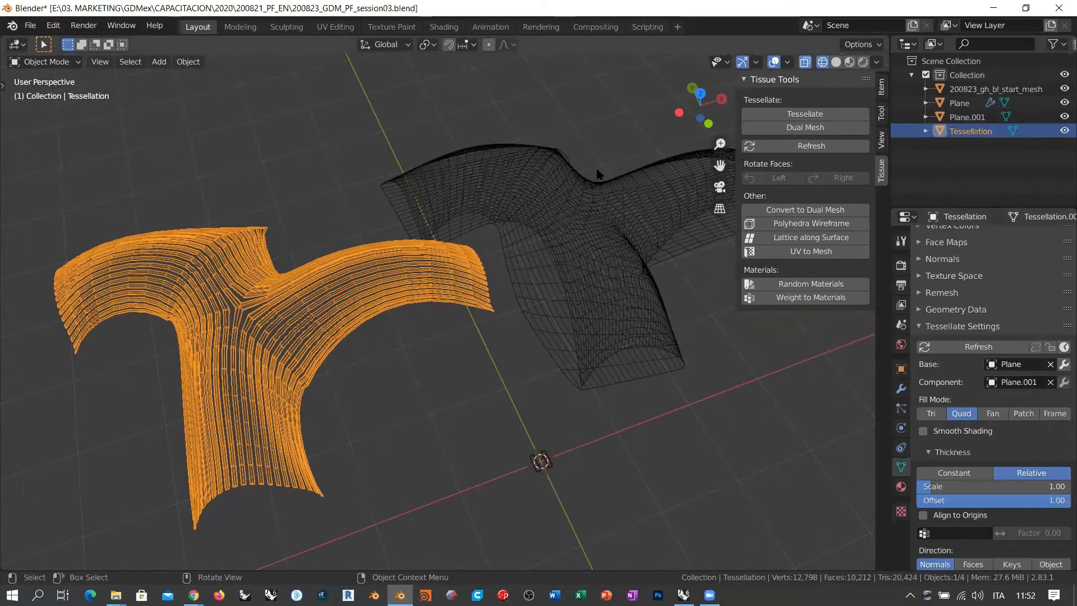
click(1065, 364)
scroll(306, 281, up, 5)
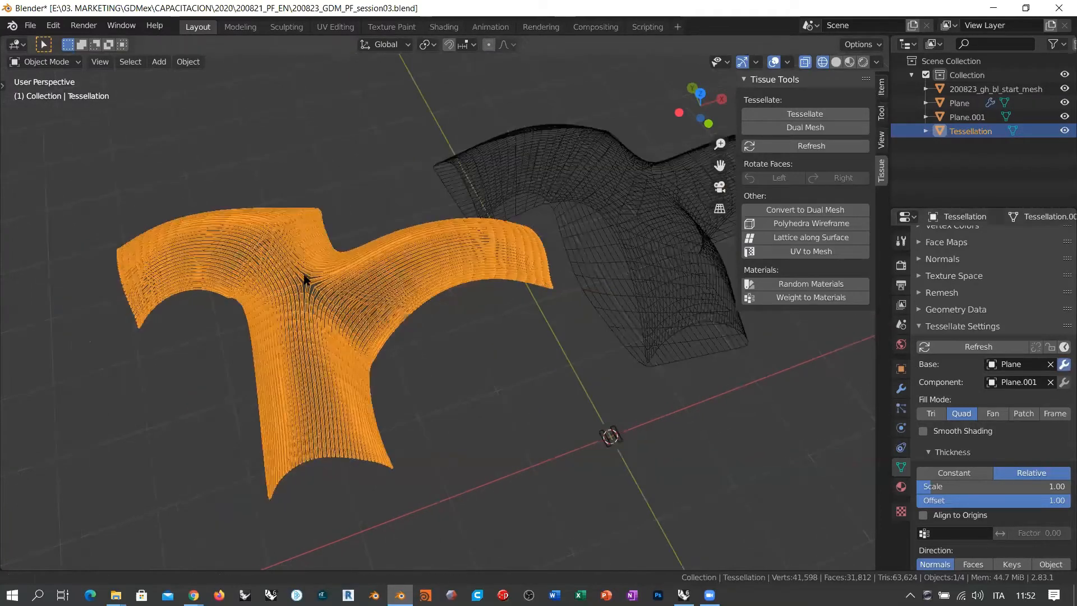
middle_drag(338, 310, 474, 303)
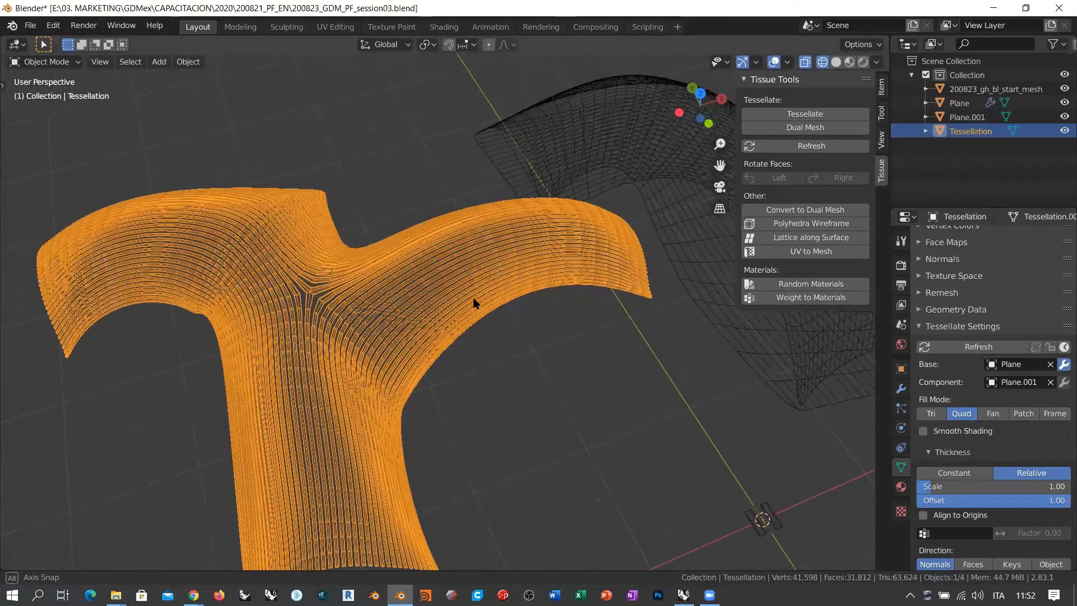
middle_drag(413, 331, 432, 351)
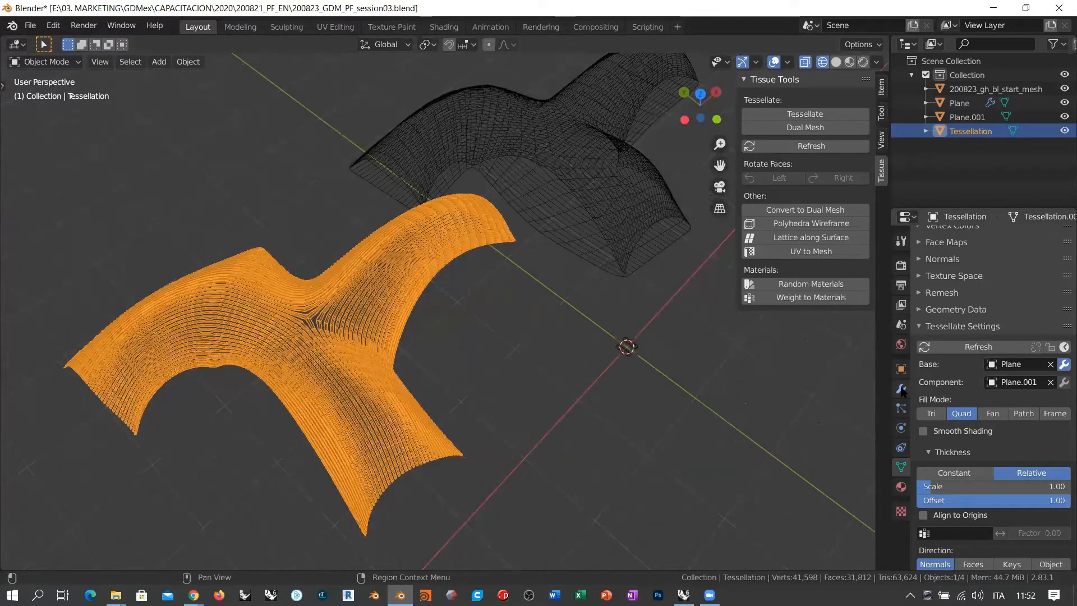
- Add a Catmull-Clark Subdivision Surface modifier to the tessellated shell
click(901, 389)
click(952, 241)
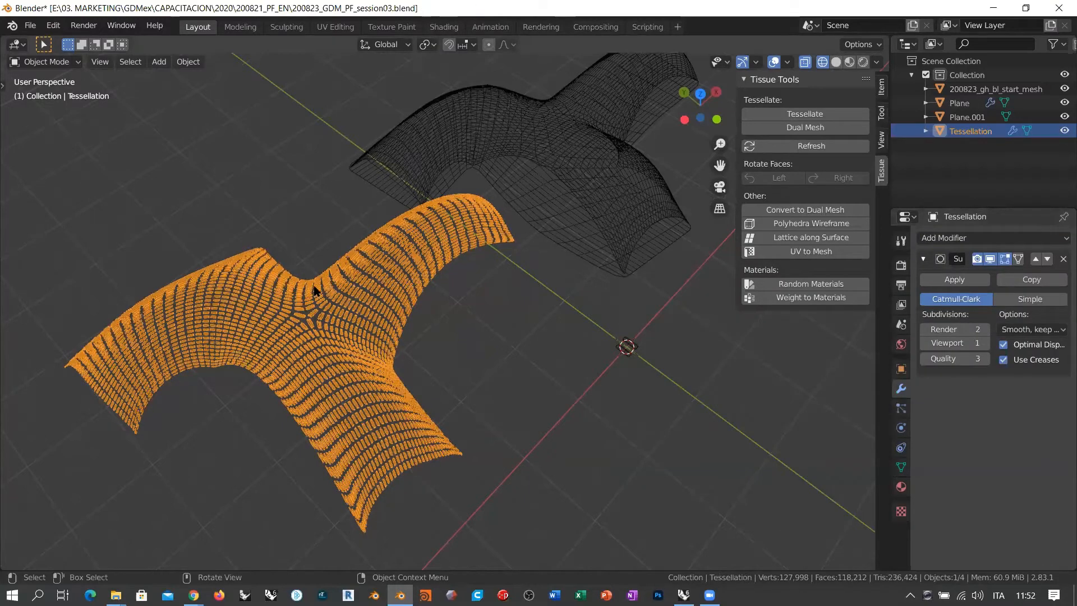
scroll(314, 291, up, 5)
middle_drag(315, 290, 269, 262)
- In the two-bar component, delete the end faces and the outer long side face of each bar
scroll(593, 435, down, 5)
middle_drag(449, 388, 385, 382)
scroll(385, 382, up, 8)
middle_drag(385, 382, 322, 372)
scroll(322, 371, up, 4)
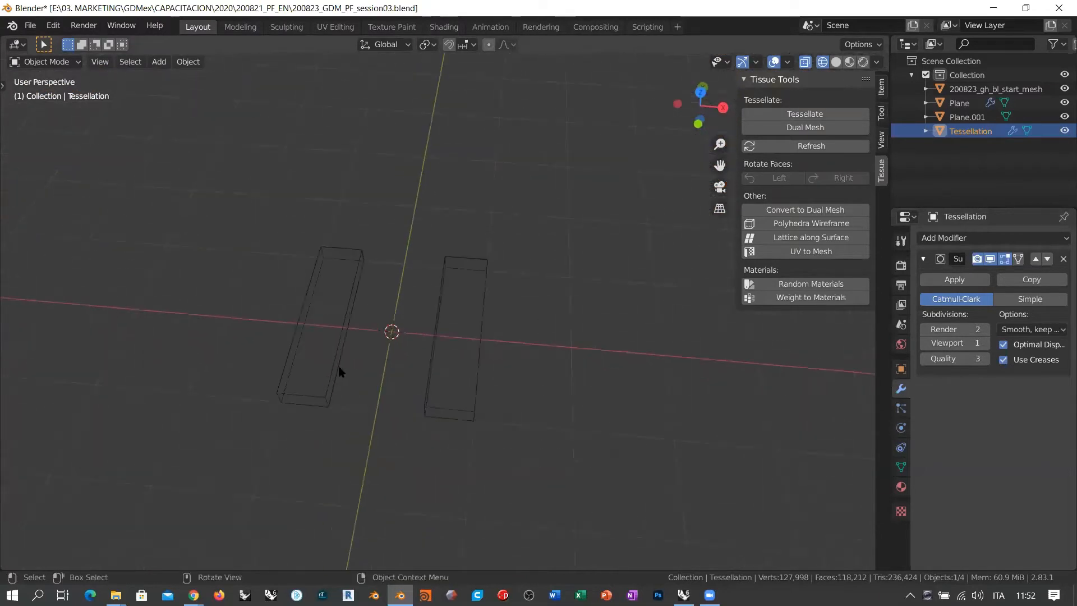
click(337, 370)
key(Tab)
scroll(337, 373, up, 2)
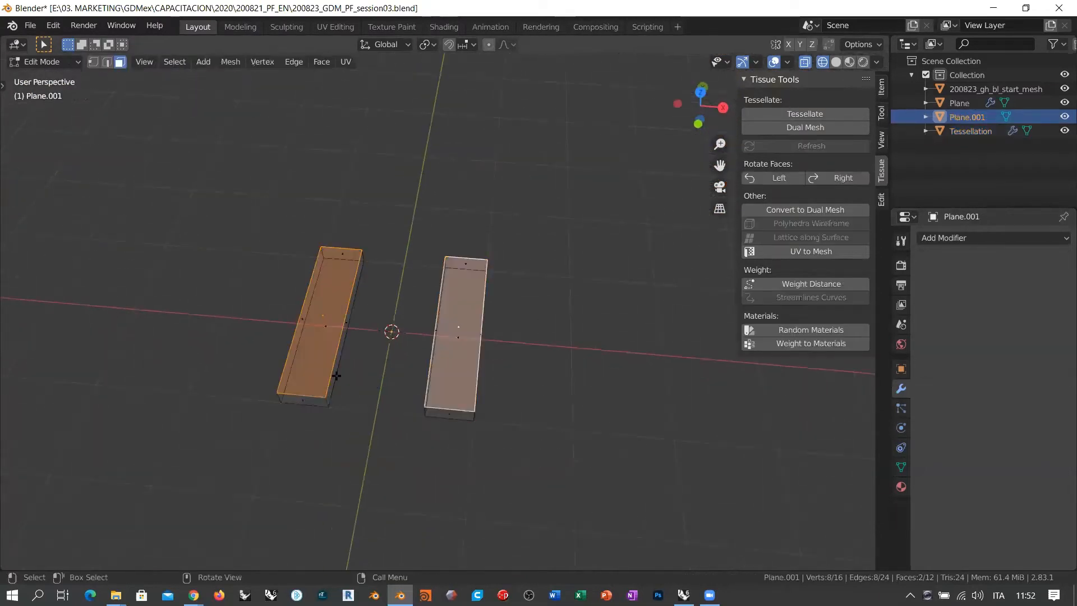
click(283, 424)
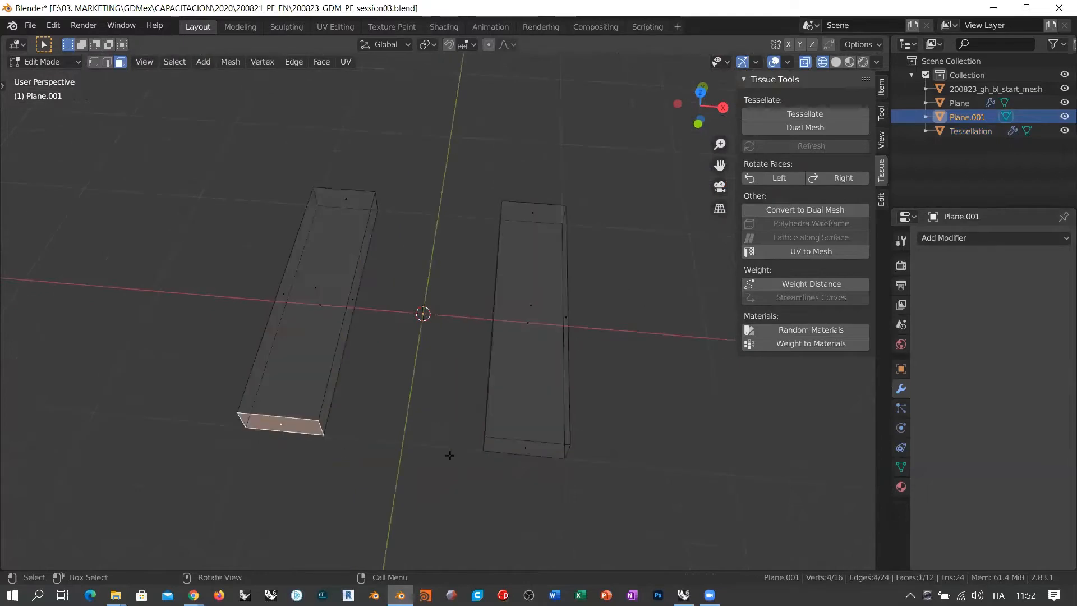
shift+click(520, 447)
shift+click(567, 333)
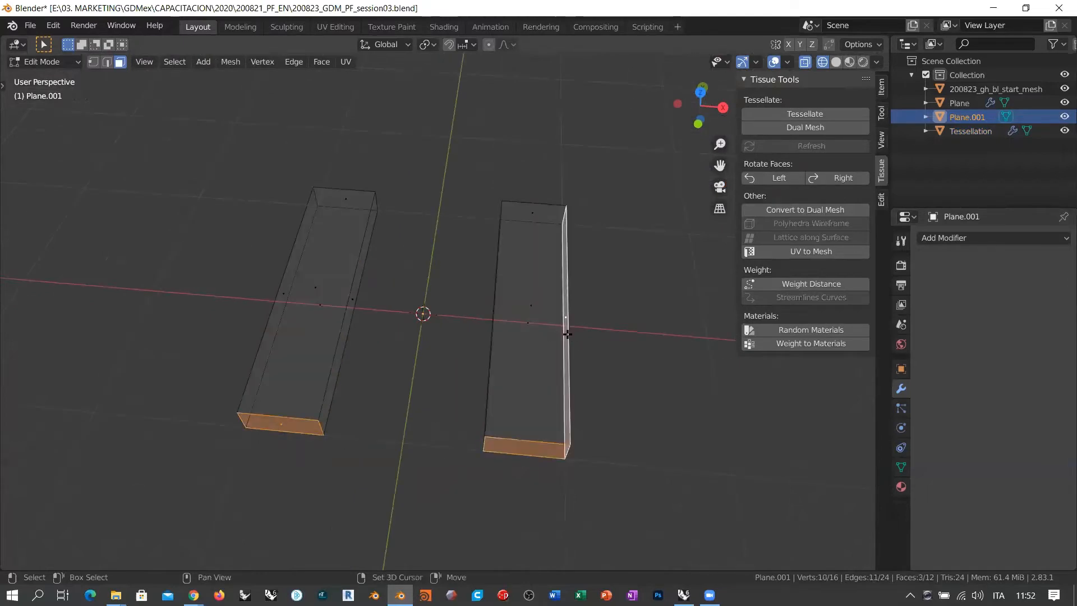
shift+click(285, 293)
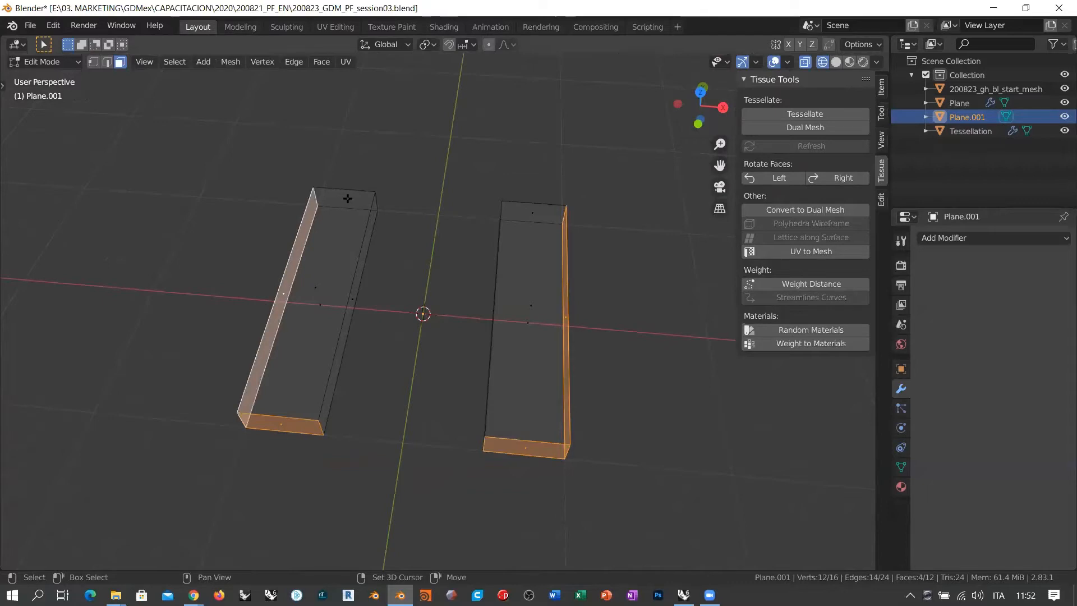
shift+click(348, 199)
shift+click(533, 215)
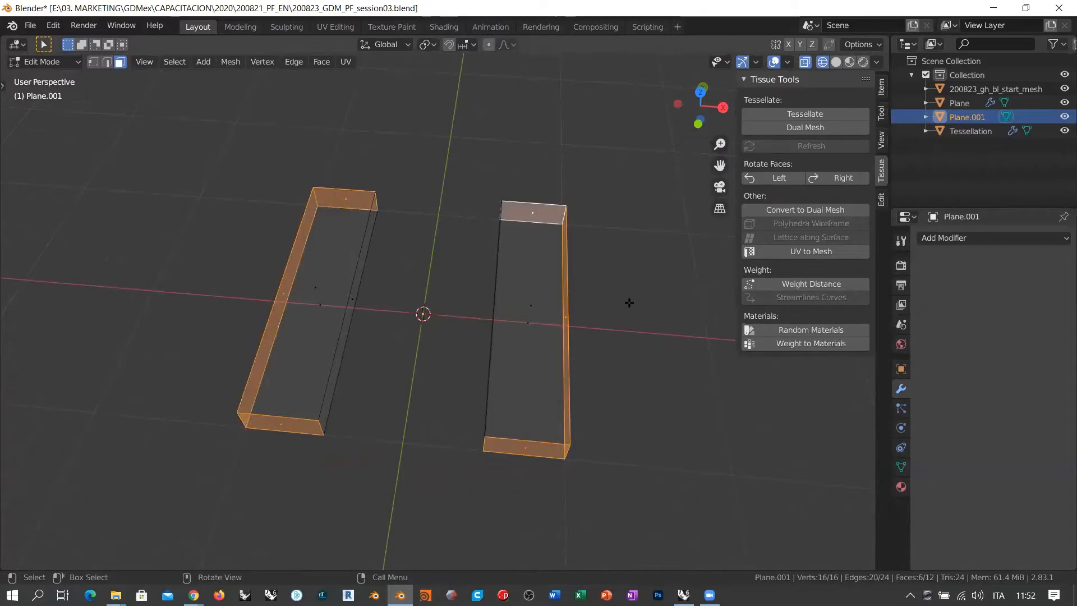
key(x)
click(621, 308)
- Mark the upper, lower and inner vertical edges at both ends of each bar as seams and return to Object Mode
middle_drag(520, 368, 432, 352)
click(108, 62)
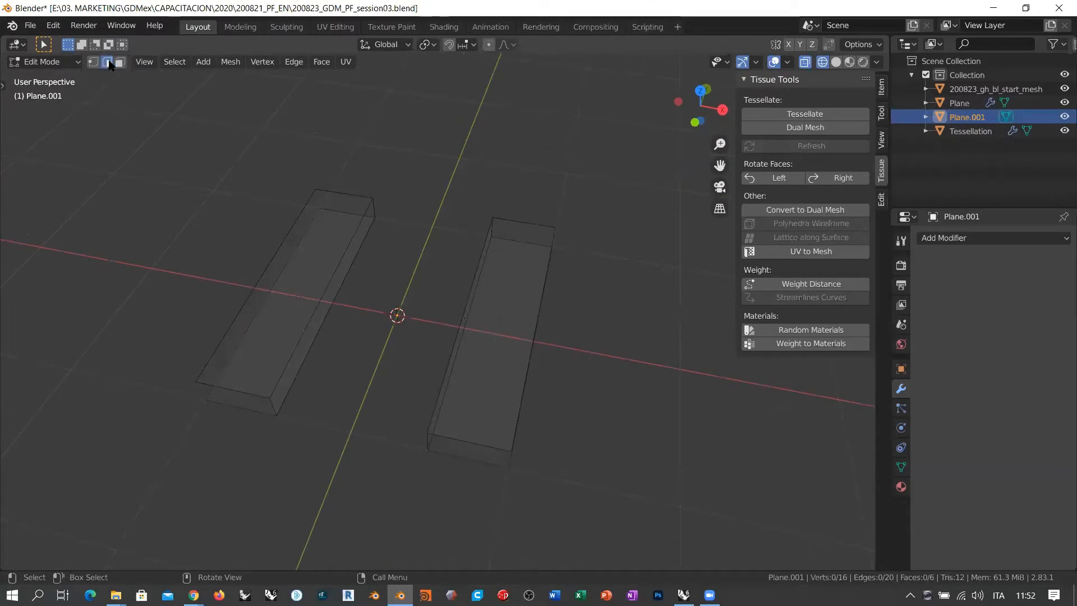
click(256, 393)
shift+click(272, 406)
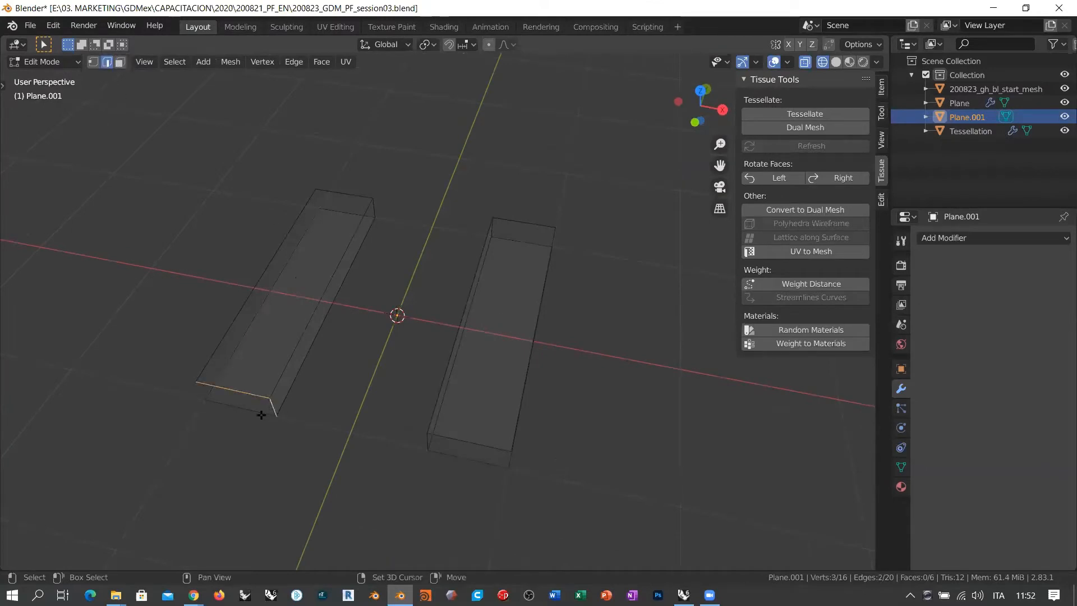
shift+click(259, 412)
shift+click(432, 446)
shift+click(446, 441)
shift+click(430, 442)
shift+click(350, 194)
shift+click(364, 214)
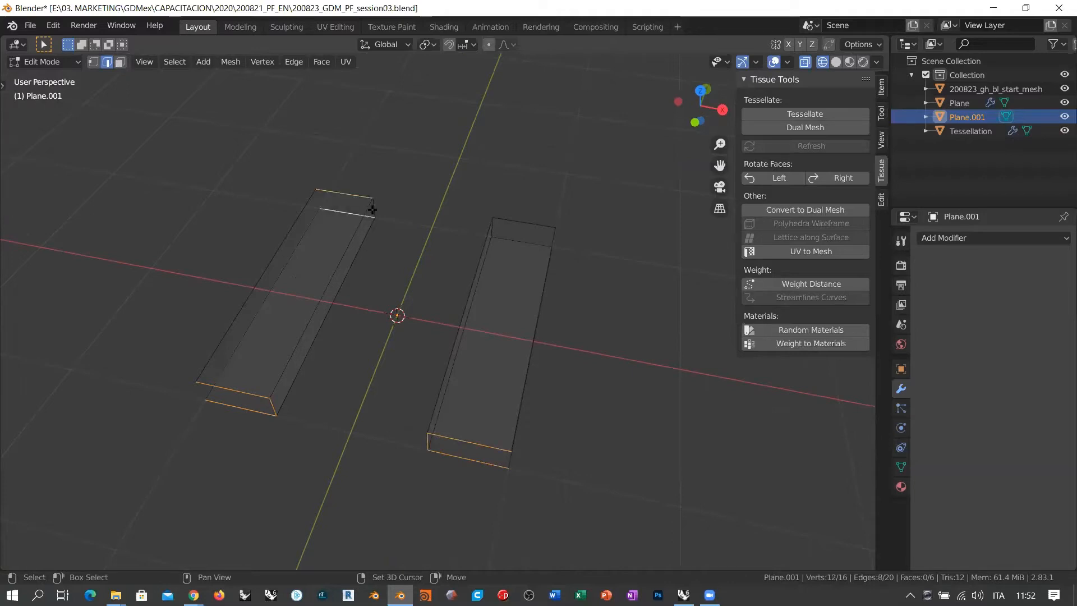
shift+click(374, 208)
shift+click(493, 229)
shift+click(521, 241)
shift+click(522, 222)
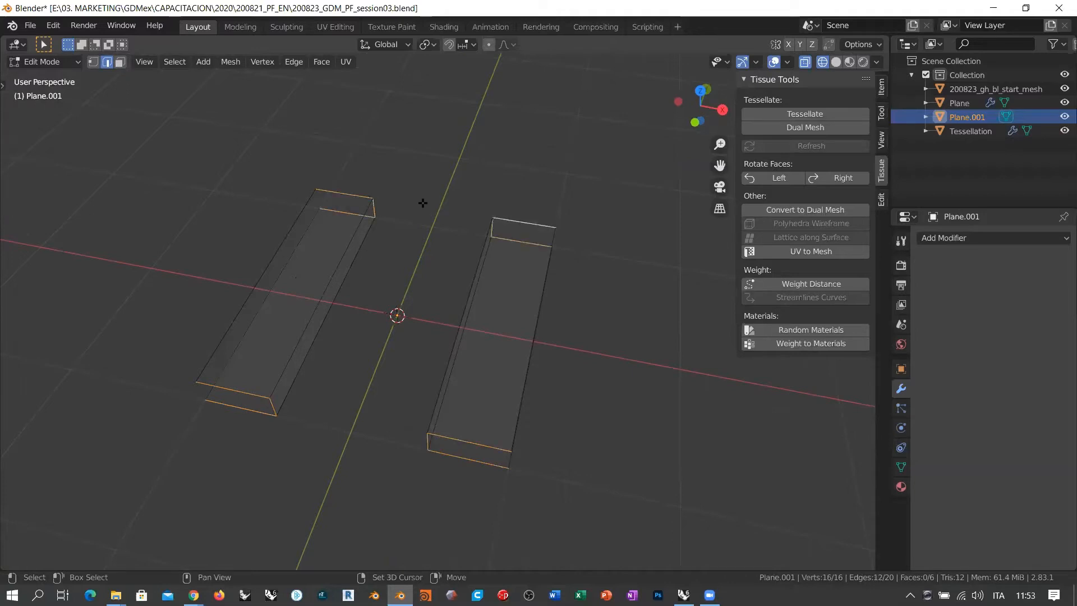
right_click(404, 259)
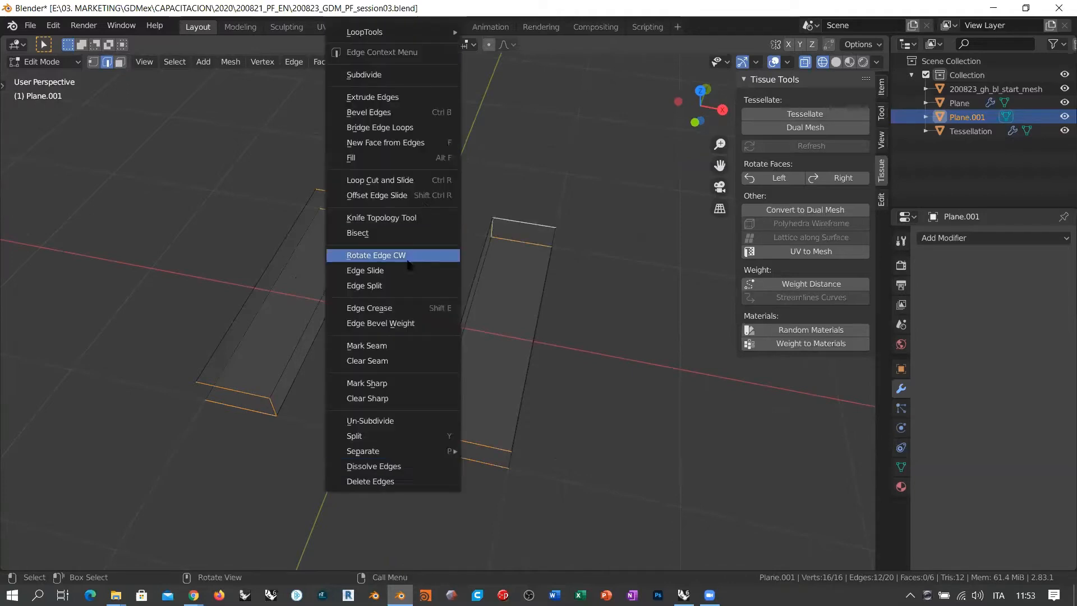
click(384, 345)
key(Tab)
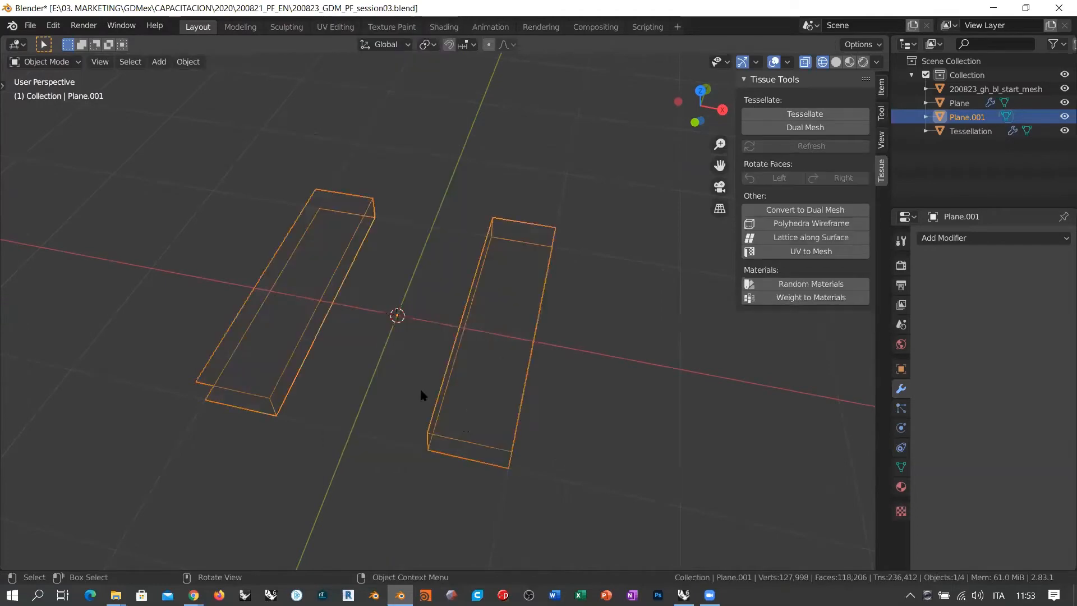
- Enable Merge in the tessellated shell's Tessellate Settings
scroll(420, 392, down, 6)
click(289, 158)
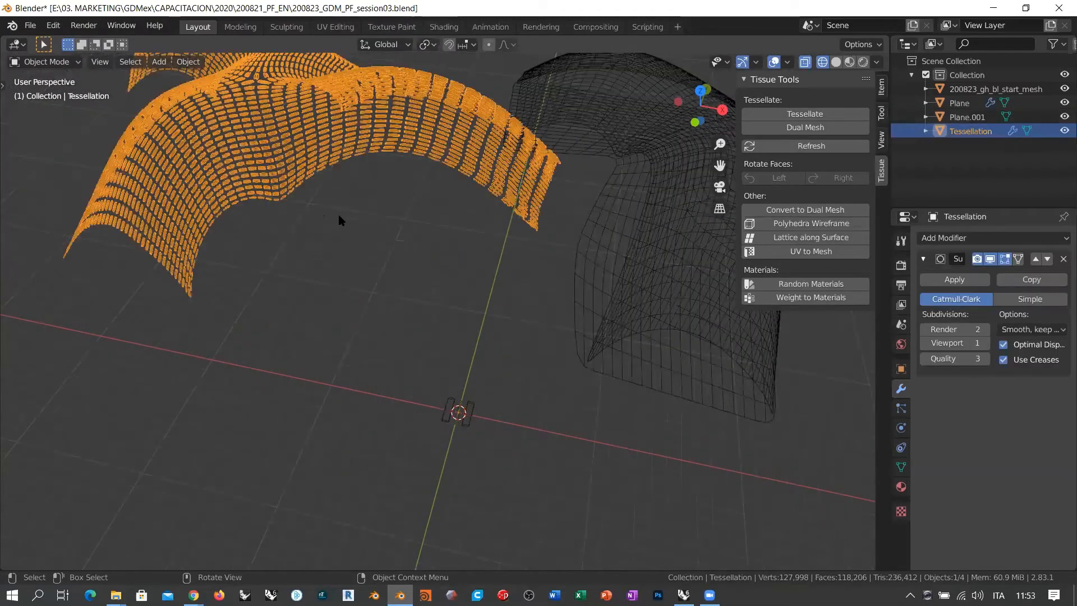
scroll(360, 297, up, 4)
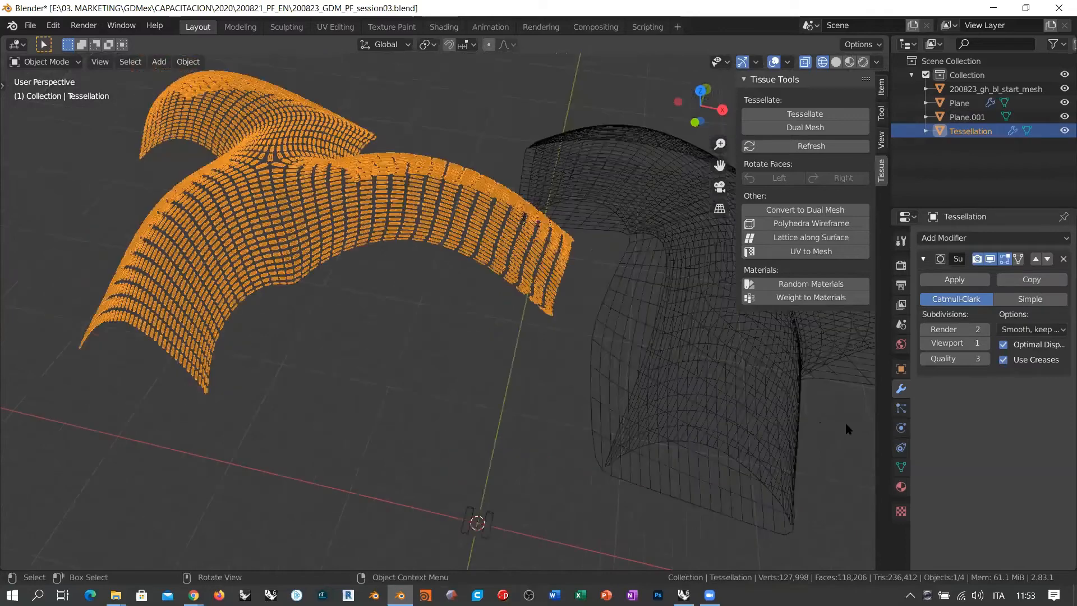
click(901, 467)
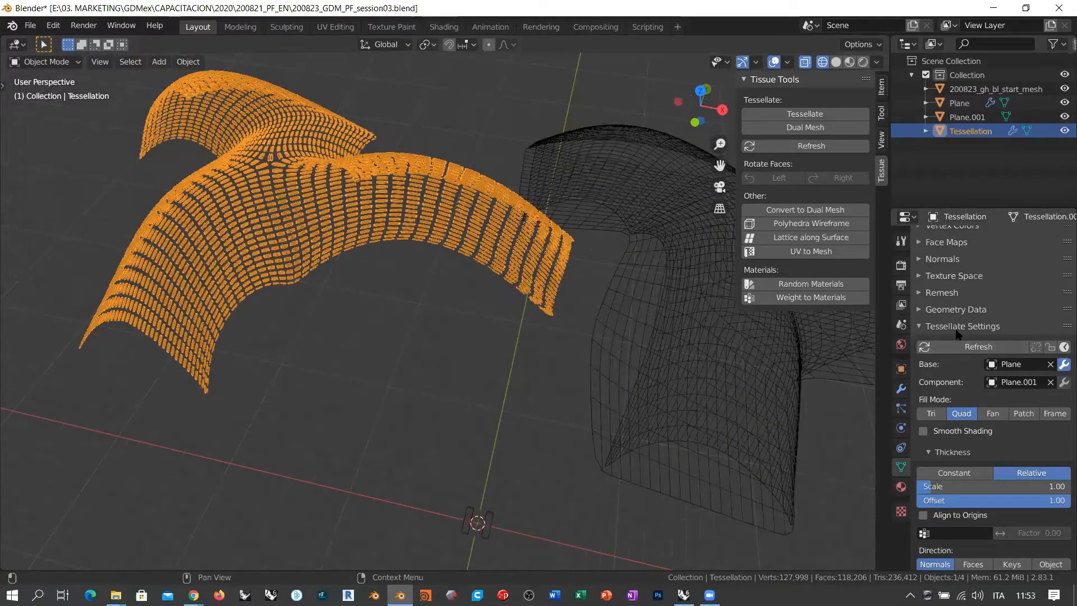
scroll(957, 339, down, 3)
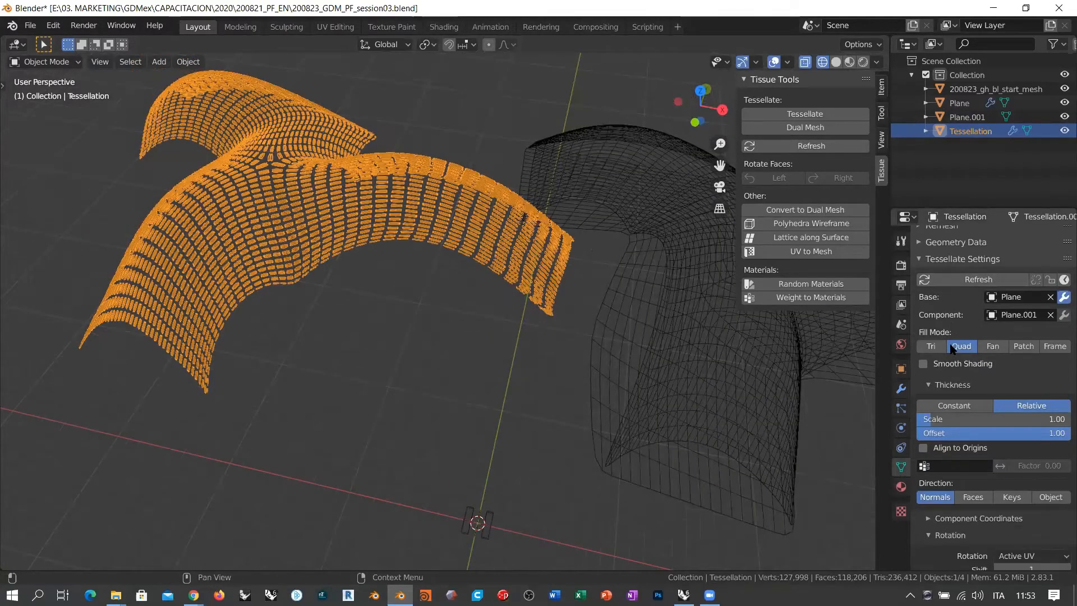
scroll(952, 348, down, 6)
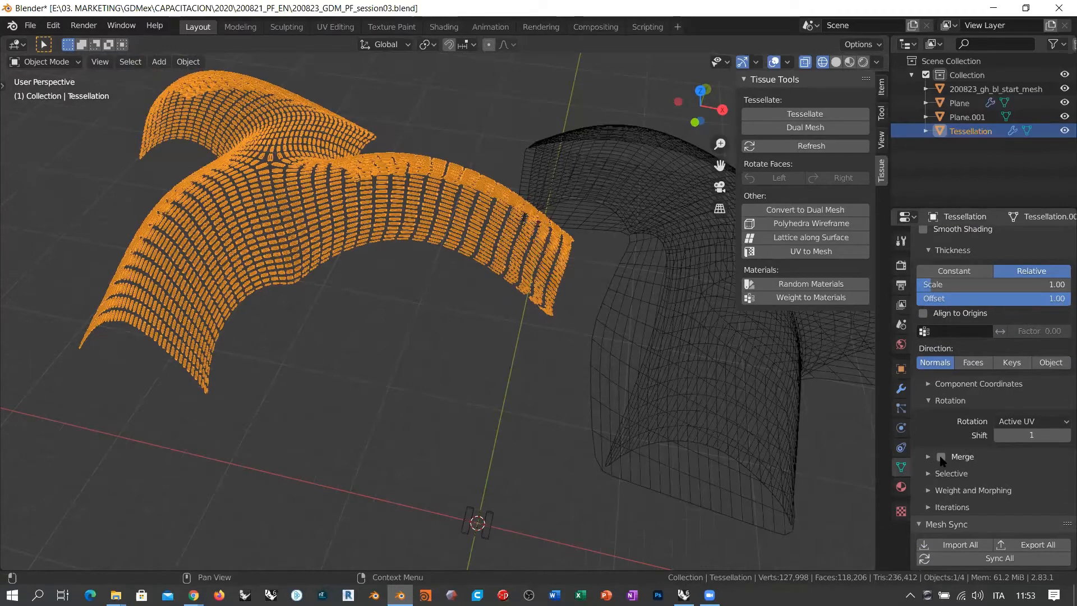
click(941, 457)
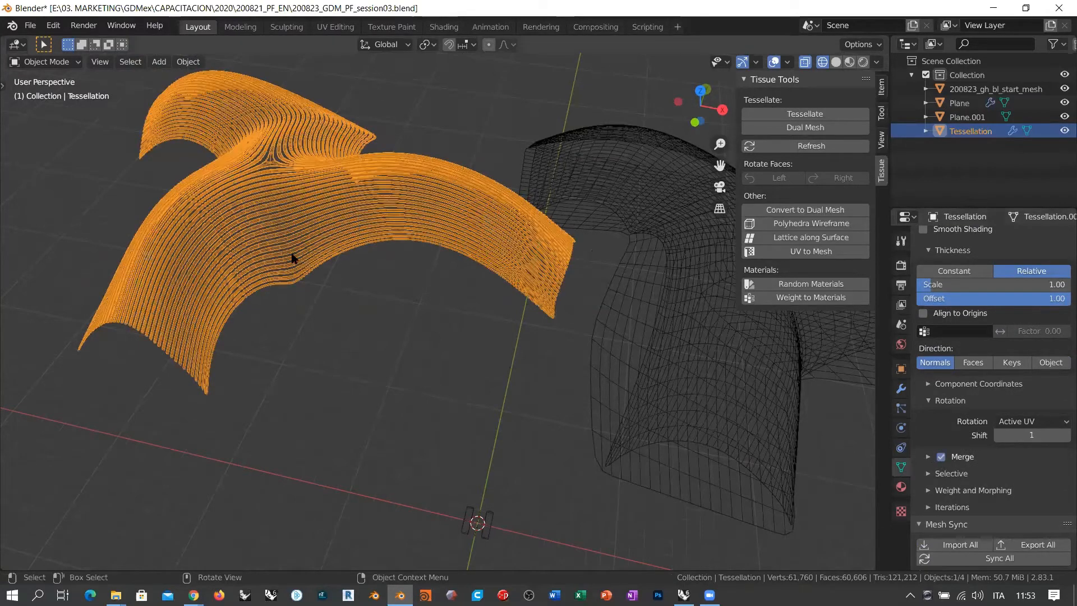
- Deselect the tessellated shell and display the scene in Solid shading
middle_drag(359, 370, 157, 160)
click(110, 449)
scroll(212, 234, up, 4)
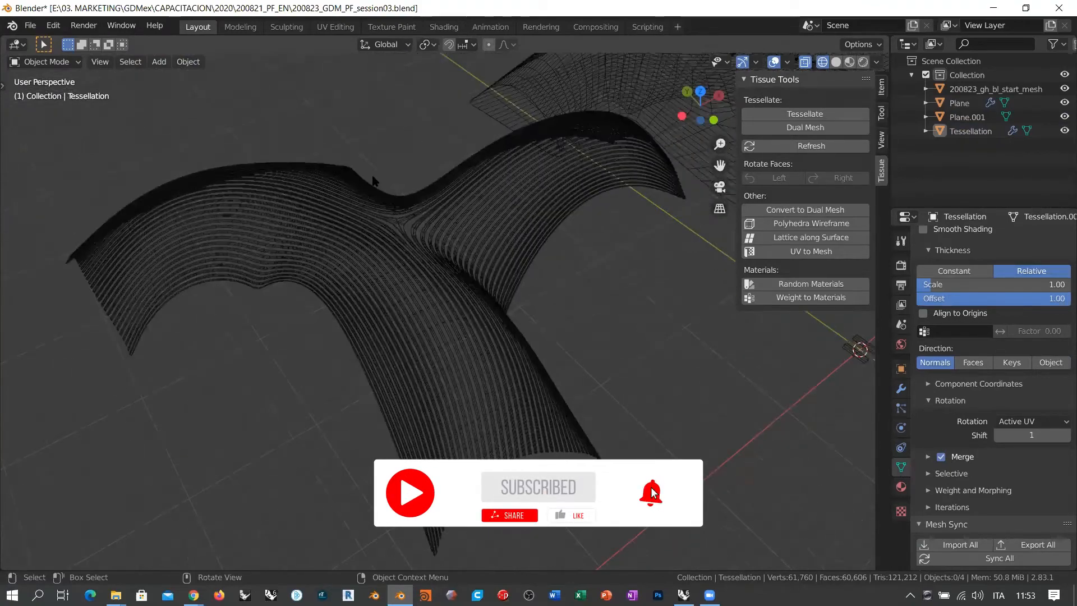
key(z)
click(465, 176)
mouse_move(464, 296)
middle_down()
mouse_move(488, 331)
mouse_move(455, 334)
mouse_move(287, 258)
mouse_move(433, 284)
mouse_move(428, 308)
middle_up()
scroll(428, 307, up, 2)
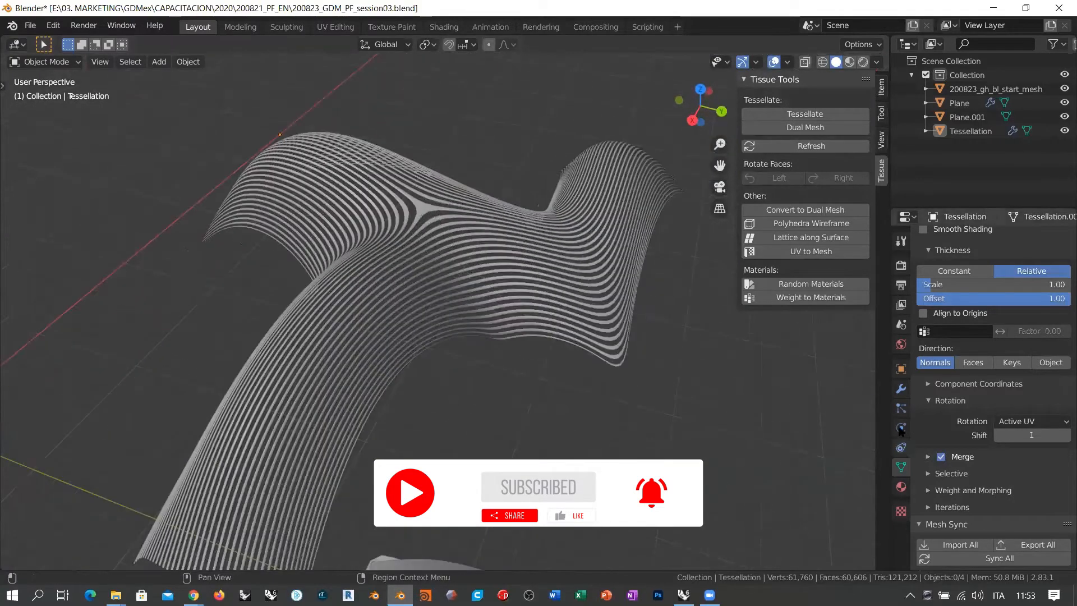
- Raise the viewport level of the tessellated shell's Subdivision Surface modifier to 3
click(901, 388)
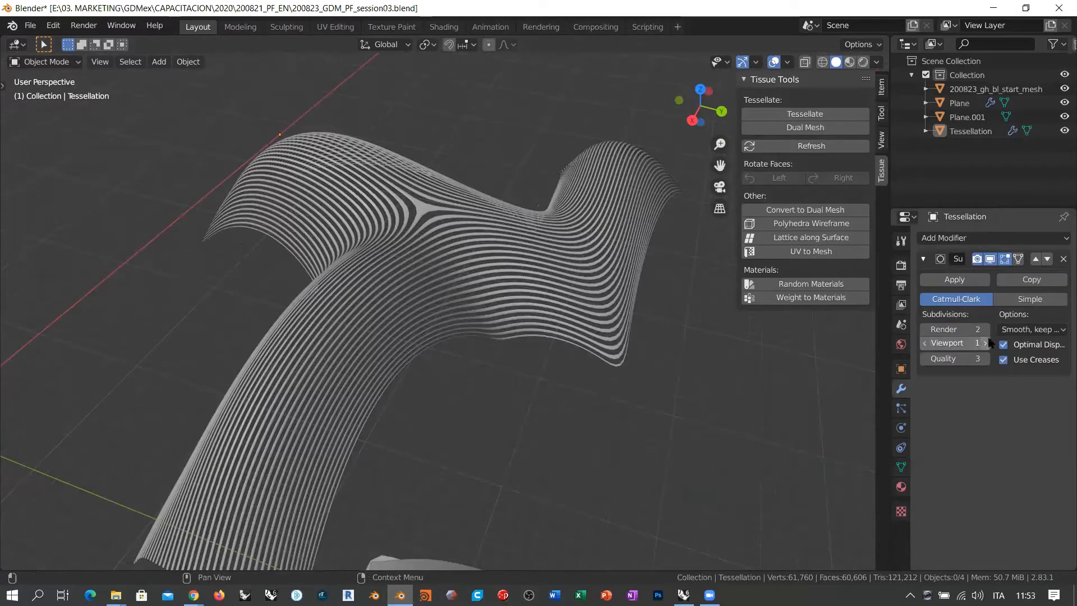
click(985, 343)
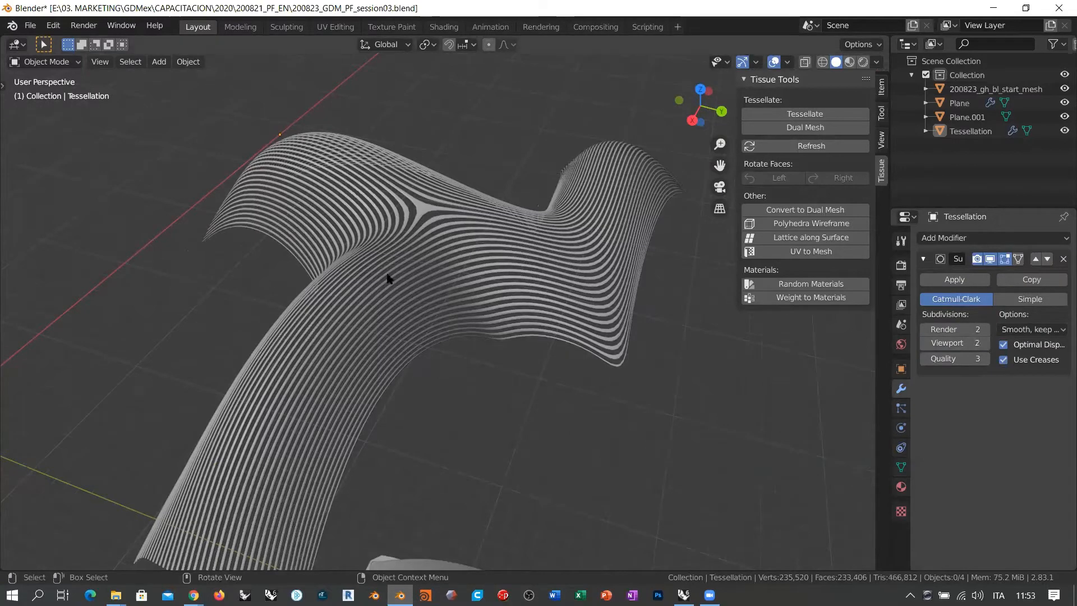
middle_drag(359, 263, 411, 242)
scroll(406, 250, up, 6)
middle_drag(570, 311, 589, 342)
scroll(606, 340, up, 2)
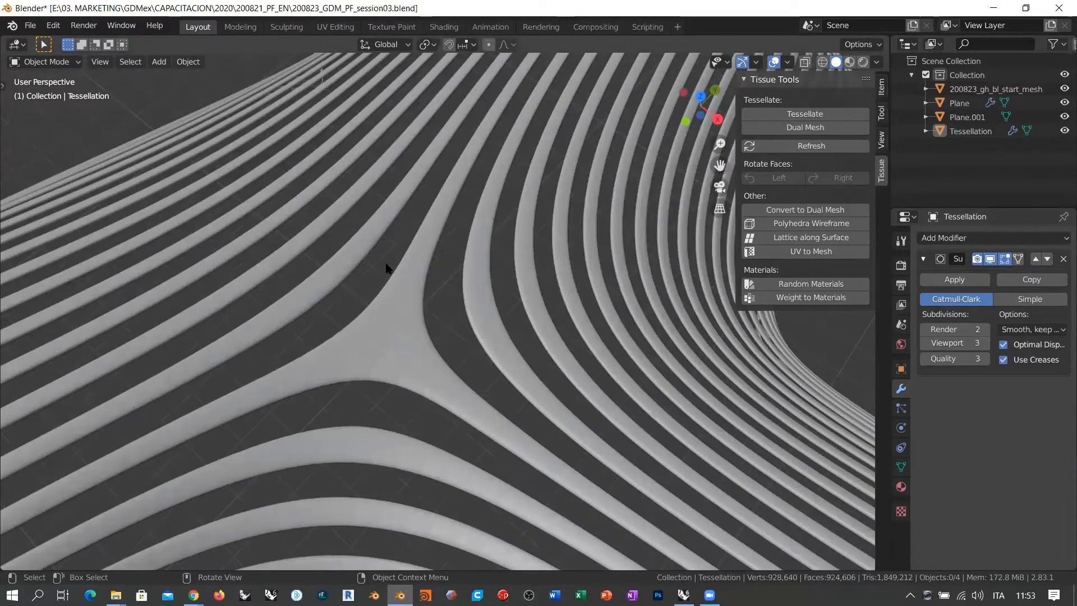
- Examine the strips of the tessellated shell from several sides and compare them with the base shell
scroll(432, 308, down, 5)
middle_drag(563, 262, 272, 301)
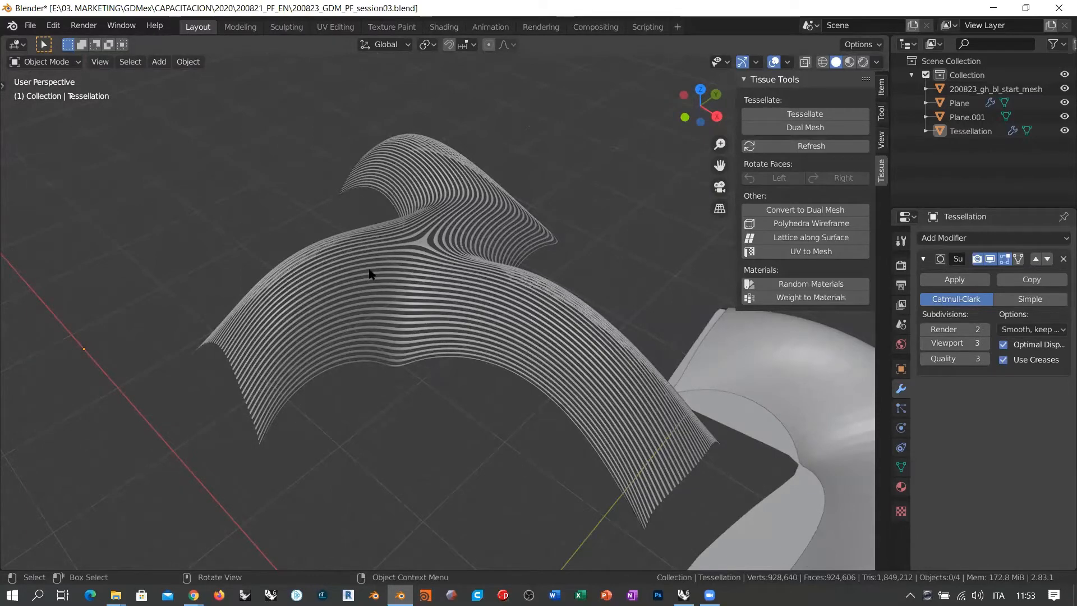
middle_drag(381, 295, 473, 296)
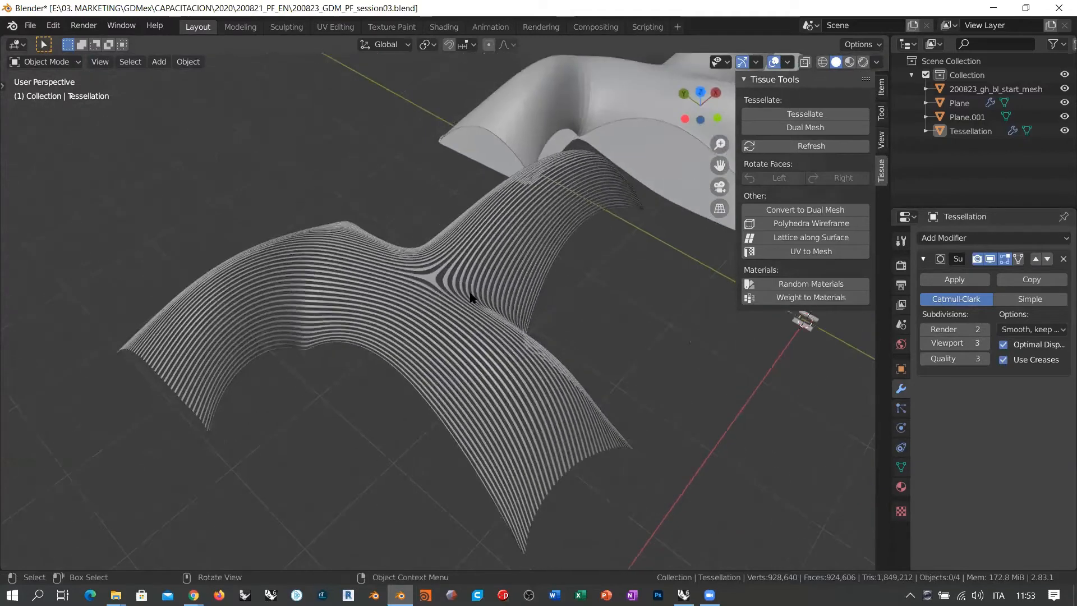
middle_drag(359, 351, 422, 292)
middle_drag(449, 312, 368, 350)
middle_drag(478, 335, 405, 364)
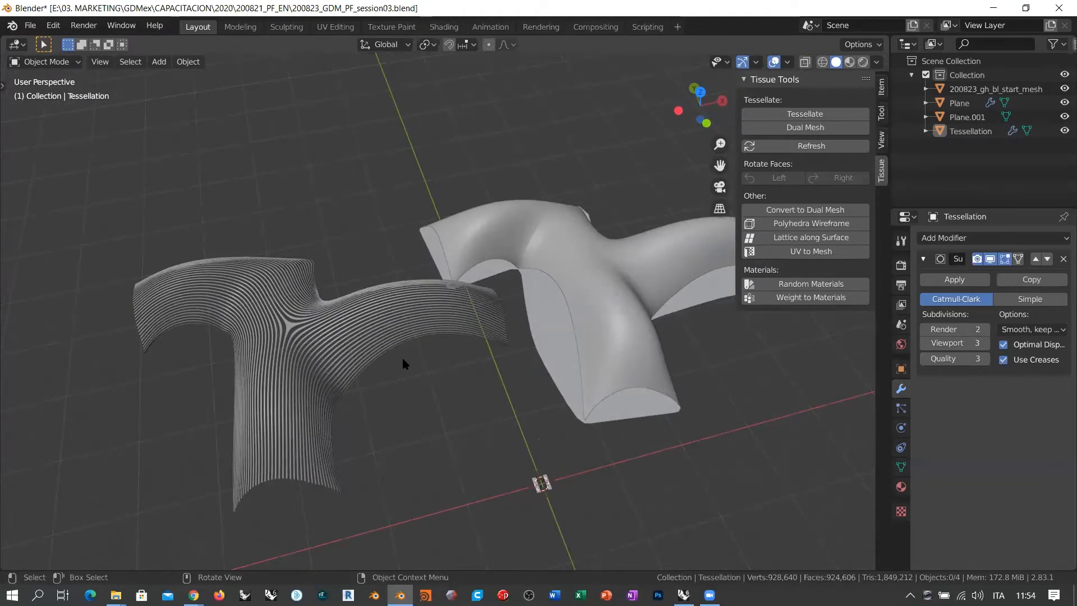
middle_drag(298, 320, 226, 321)
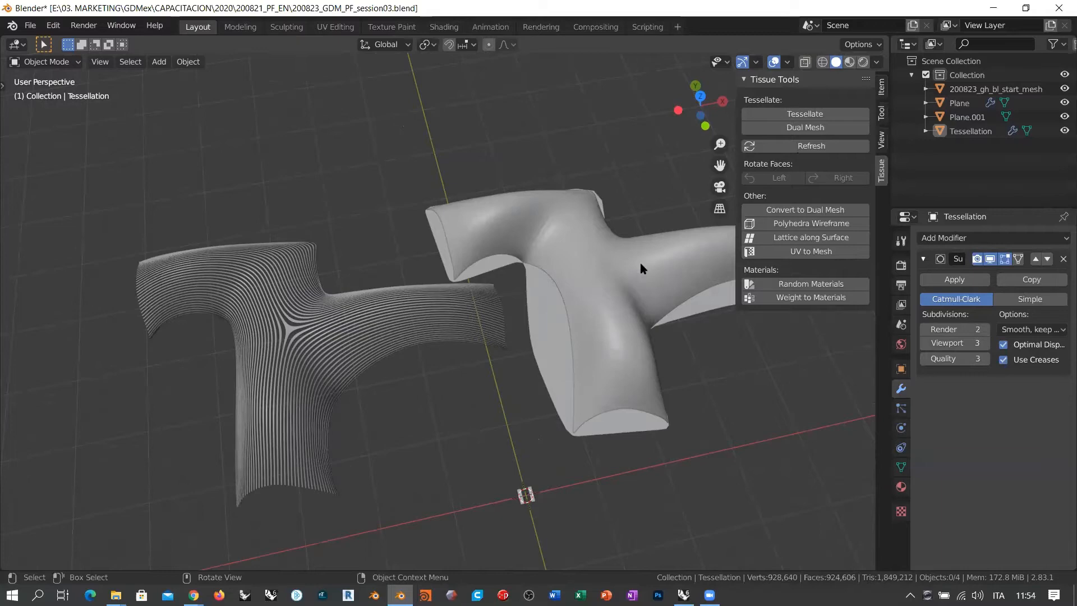
- Switch the base shell's Subdivision Surface modifier from Catmull-Clark to Simple and inspect the surface
click(651, 250)
middle_drag(637, 312, 474, 267)
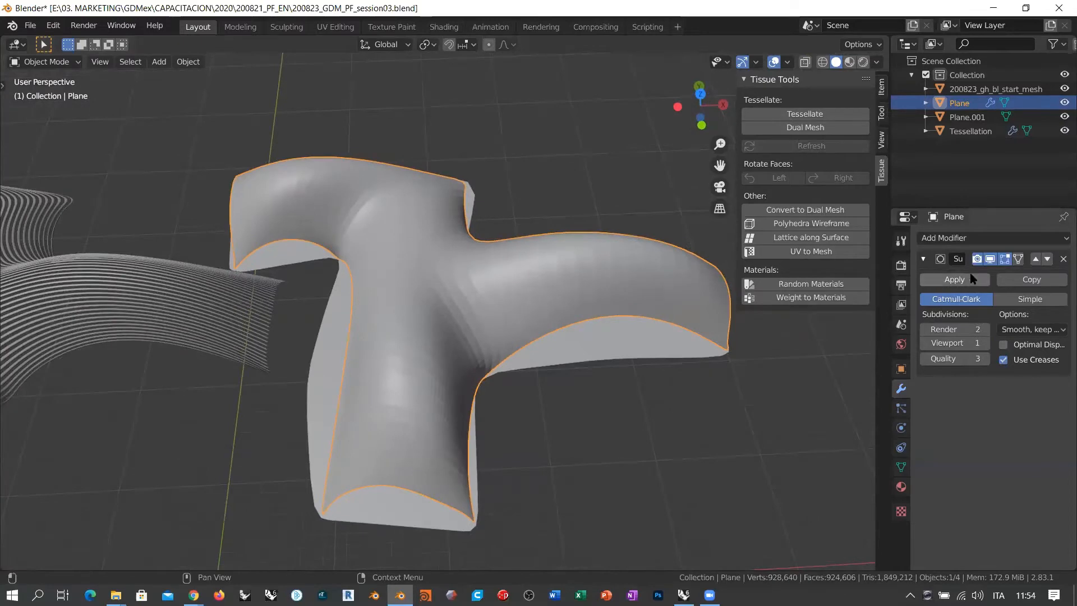
middle_drag(479, 289, 437, 247)
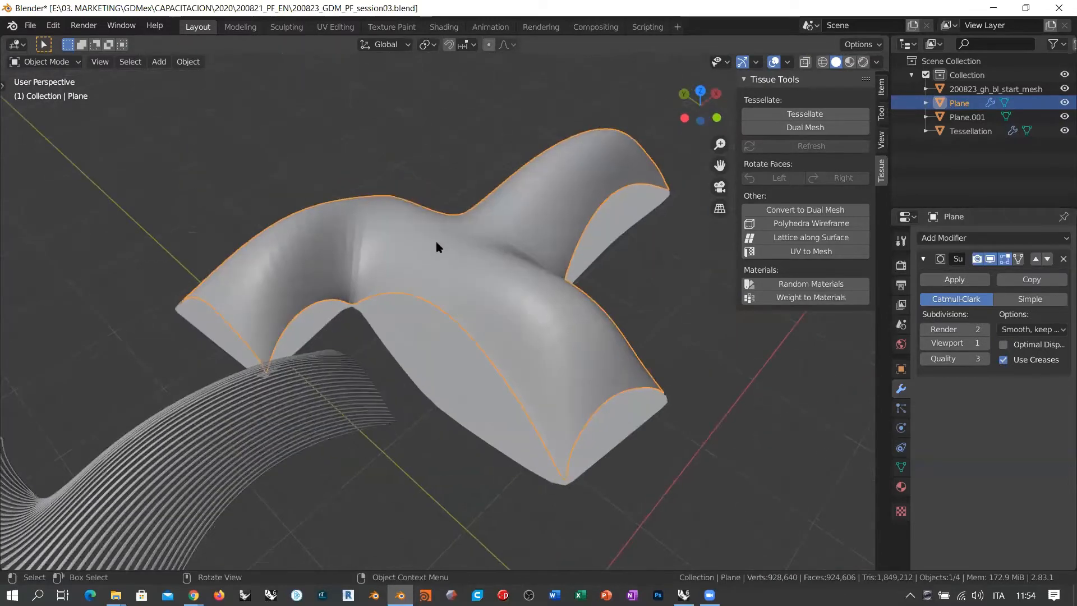
scroll(438, 246, up, 3)
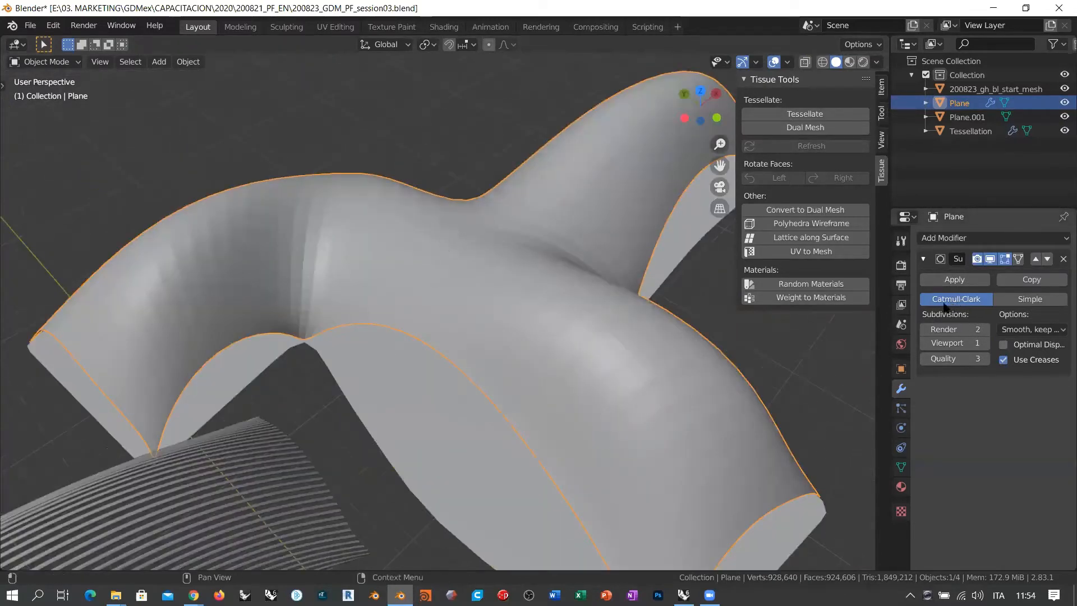
middle_drag(645, 416, 561, 387)
middle_drag(337, 343, 428, 288)
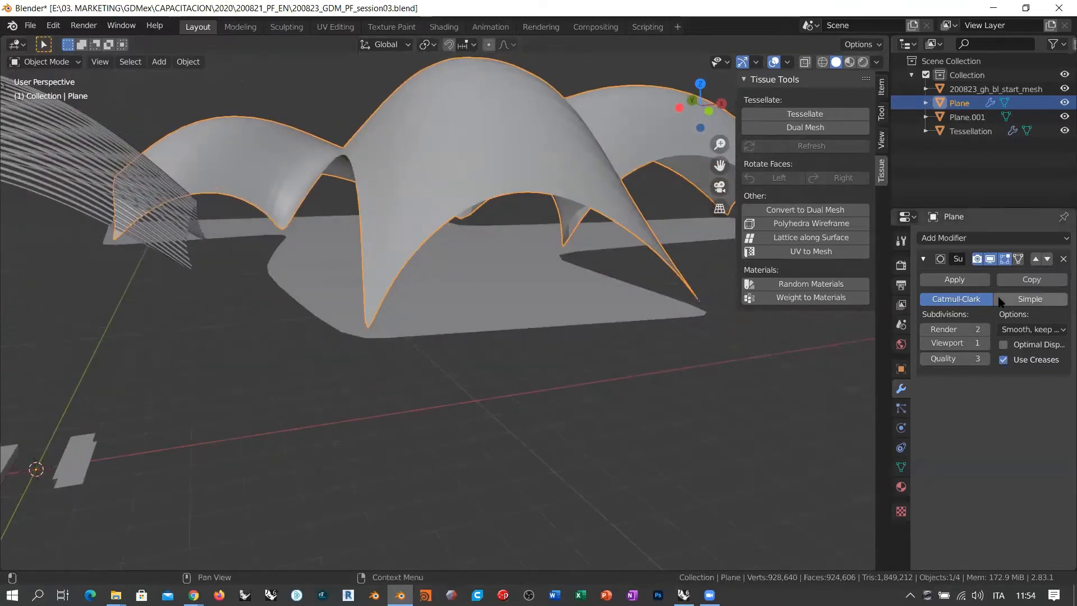
click(1028, 299)
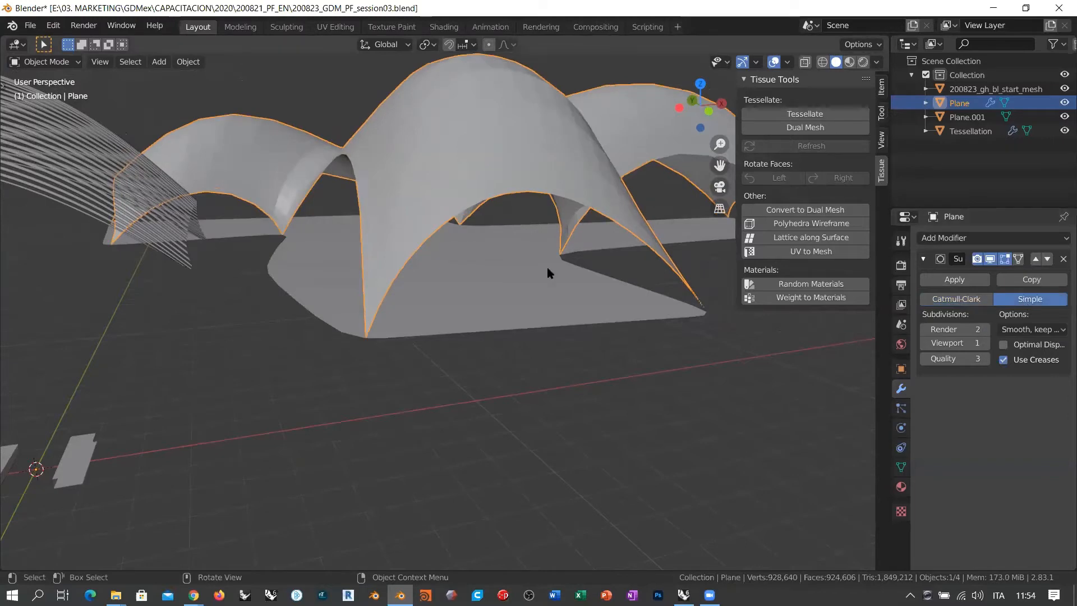
scroll(546, 268, up, 8)
scroll(378, 263, down, 6)
middle_drag(413, 318, 788, 348)
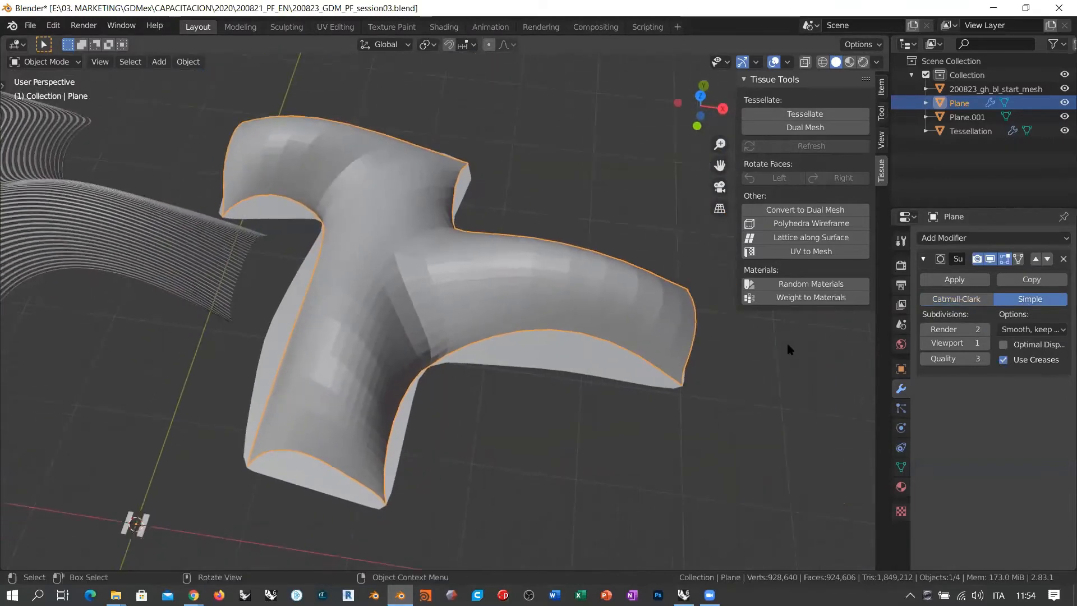
middle_drag(630, 337, 527, 312)
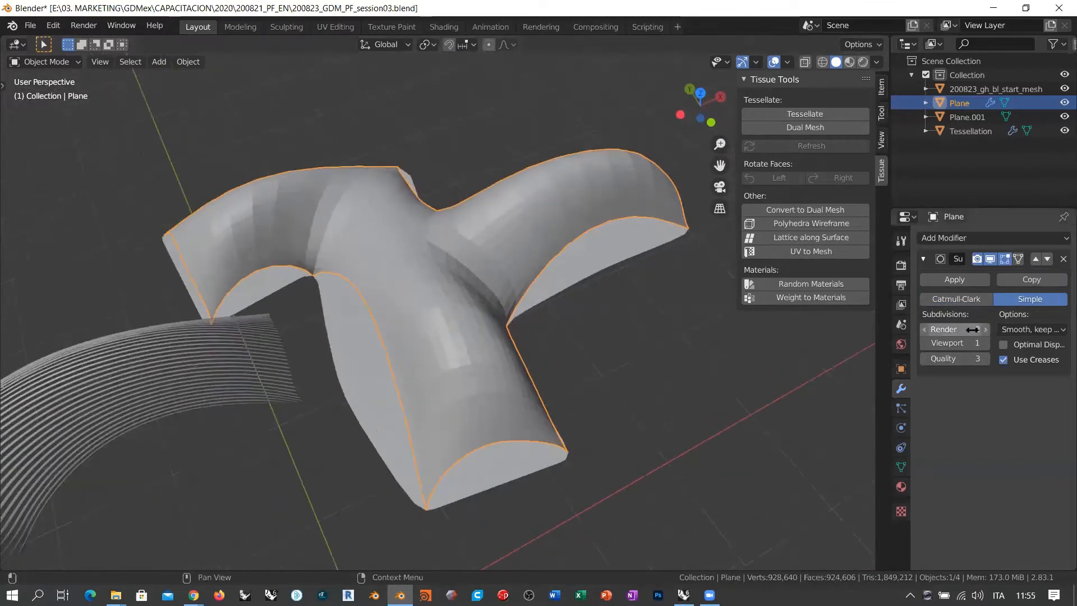
- Set the base shell's viewport subdivision level to 2 and inspect its mesh in Wireframe shading
click(985, 344)
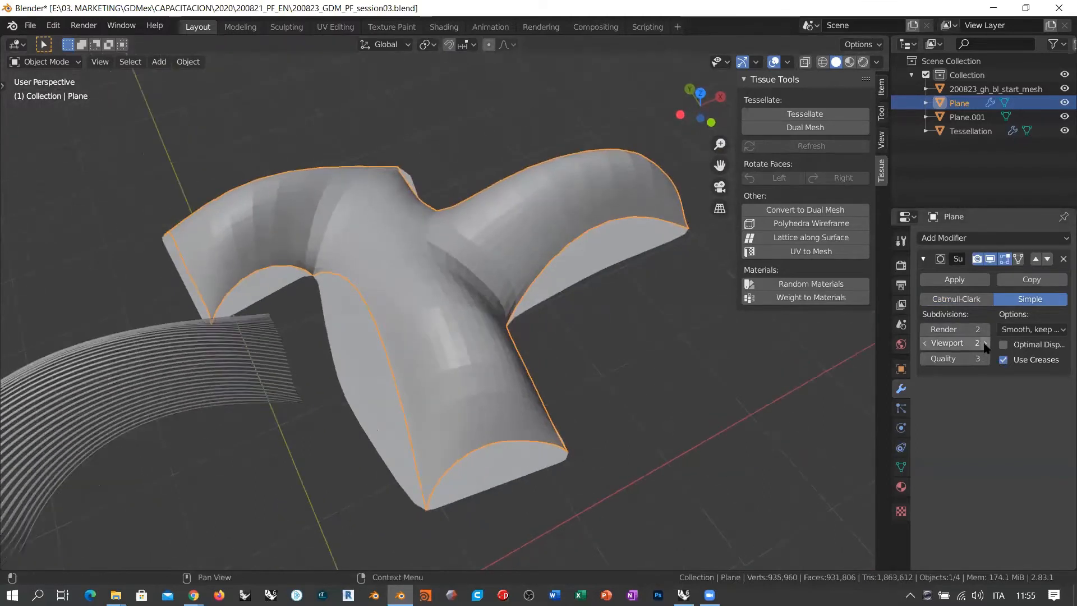
middle_drag(594, 305, 589, 315)
key(z)
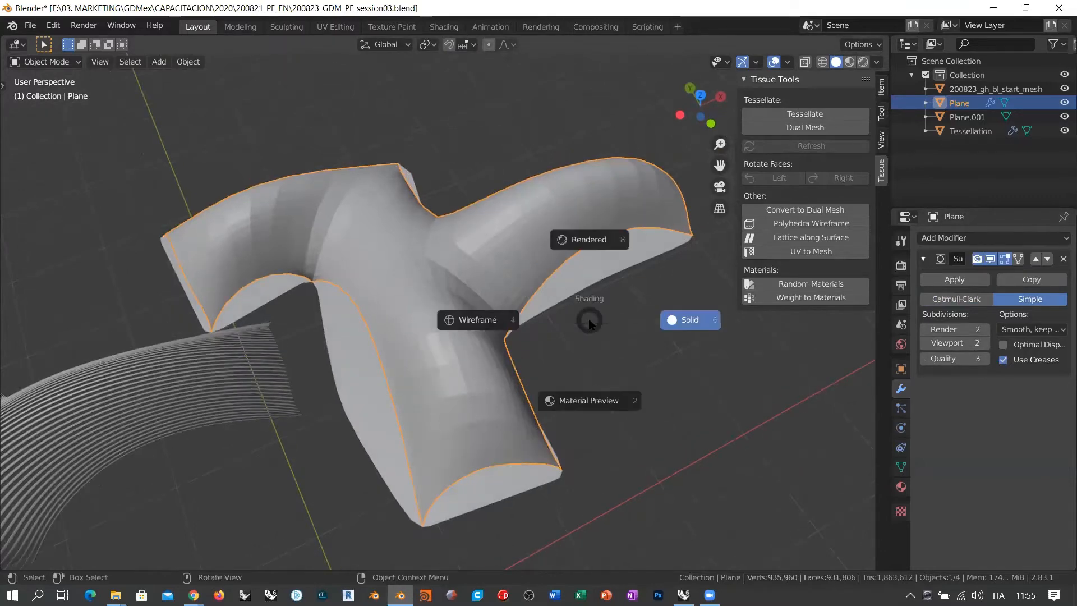
click(492, 334)
scroll(497, 359, up, 5)
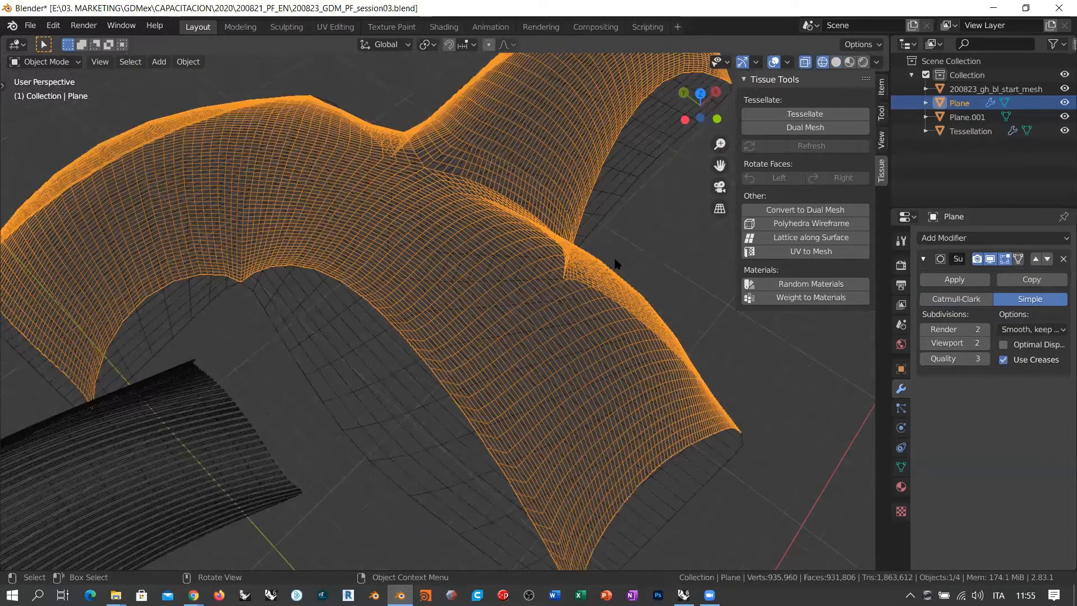
middle_drag(614, 258, 619, 287)
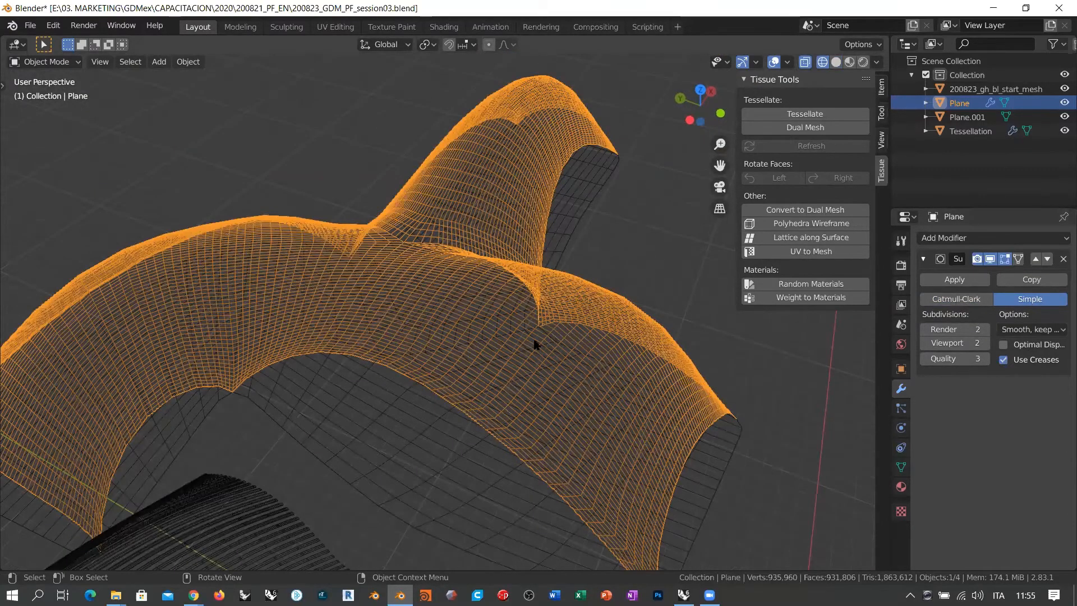
middle_drag(534, 345, 503, 386)
middle_drag(473, 276, 428, 247)
scroll(505, 185, up, 3)
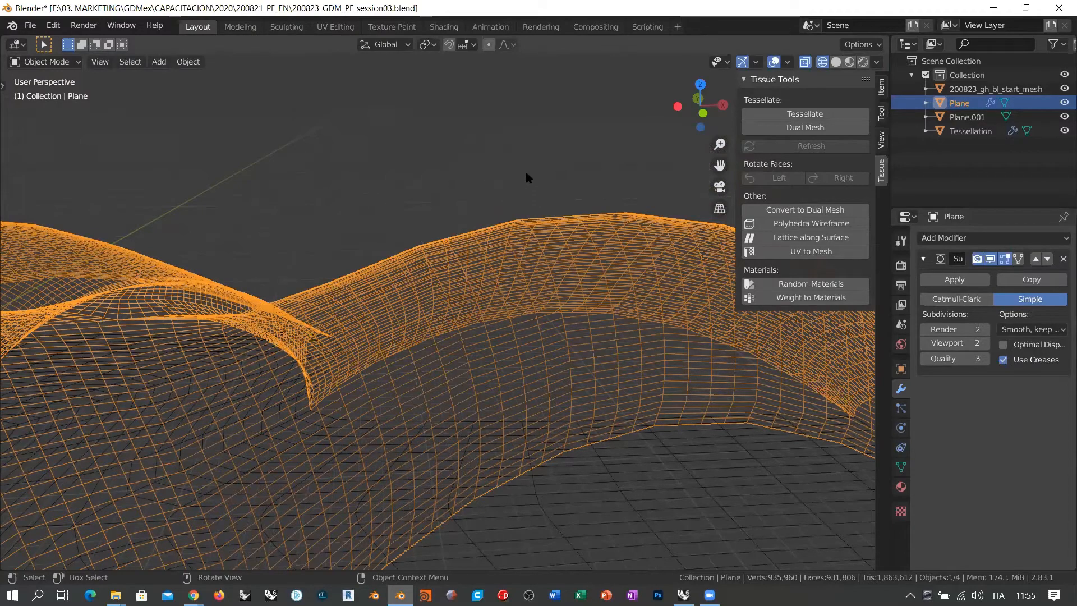
middle_drag(527, 167, 497, 287)
- Set the base shell's viewport subdivision level to 1 and remove its Subdivision Surface modifier
click(924, 342)
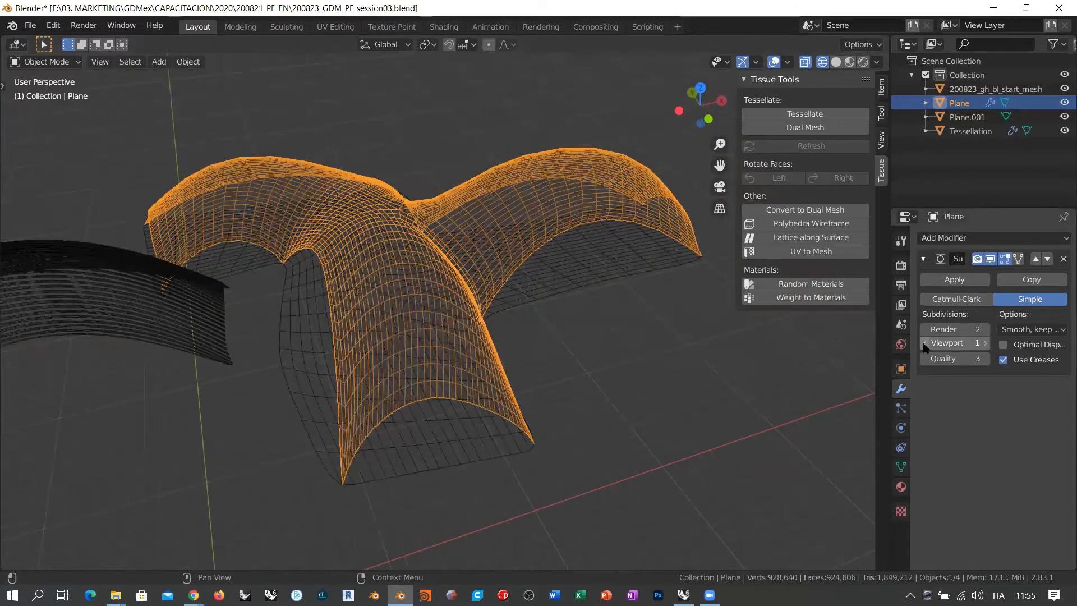
middle_drag(510, 336, 500, 173)
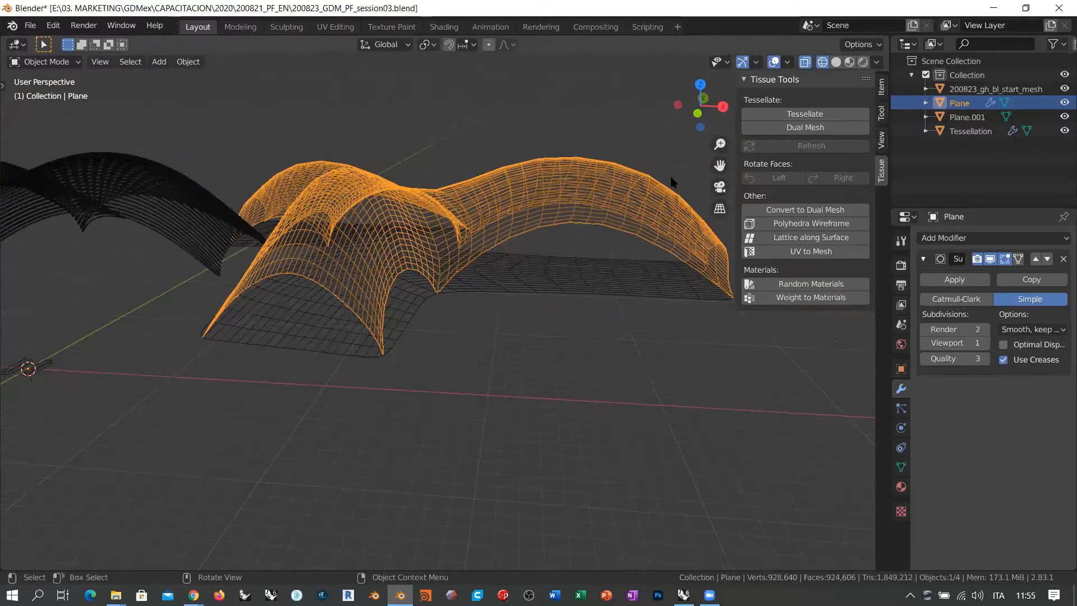
middle_drag(533, 220, 488, 286)
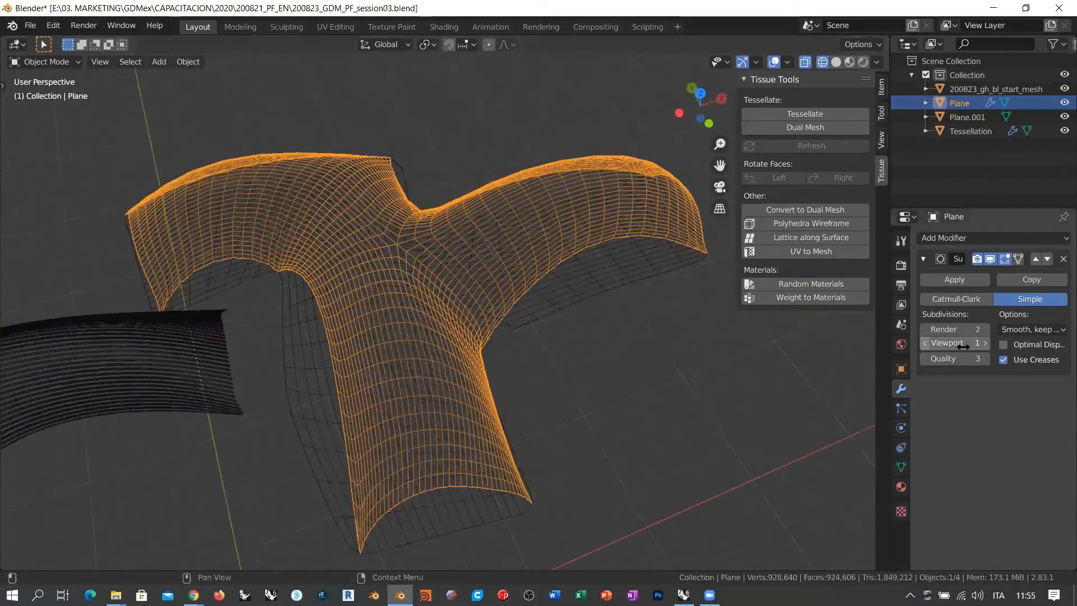
click(1062, 259)
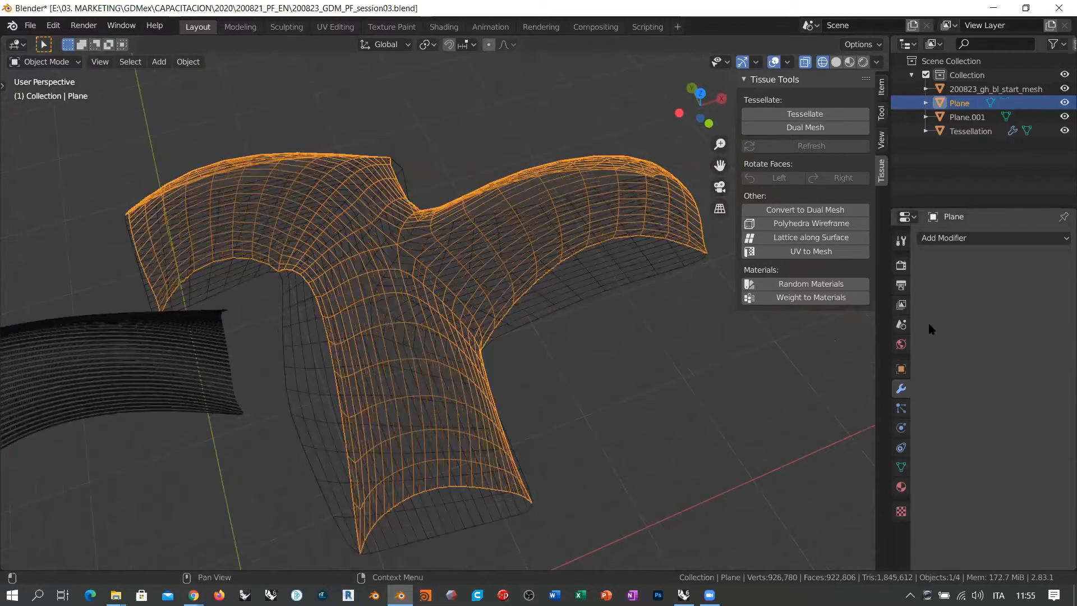
middle_drag(457, 313, 412, 273)
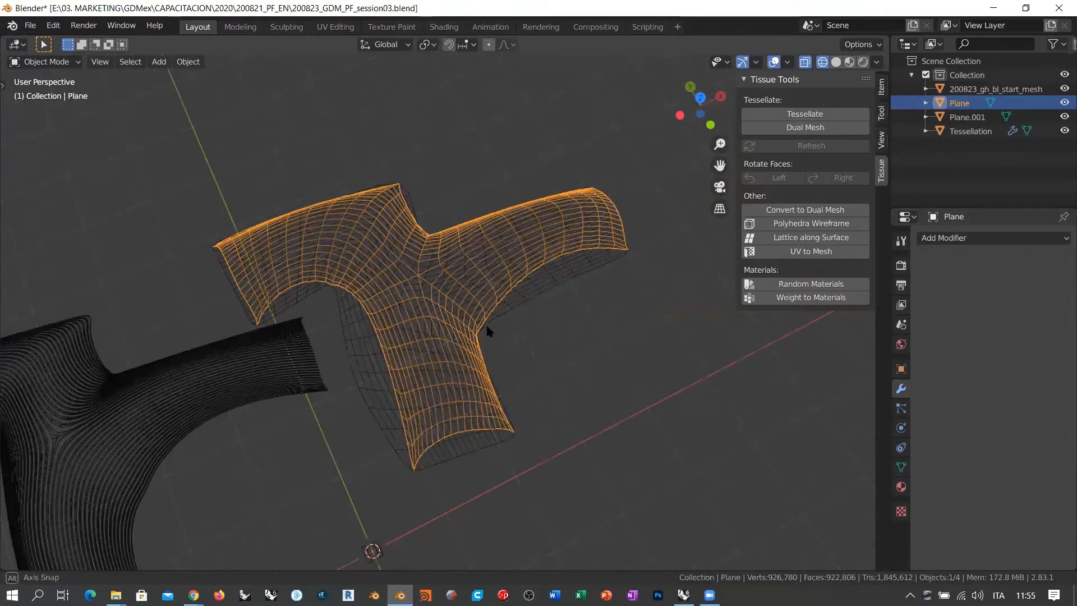
- Move the tessellated shell along the X axis to the opposite side of the base shell
middle_drag(486, 326, 315, 280)
click(183, 265)
key(g)
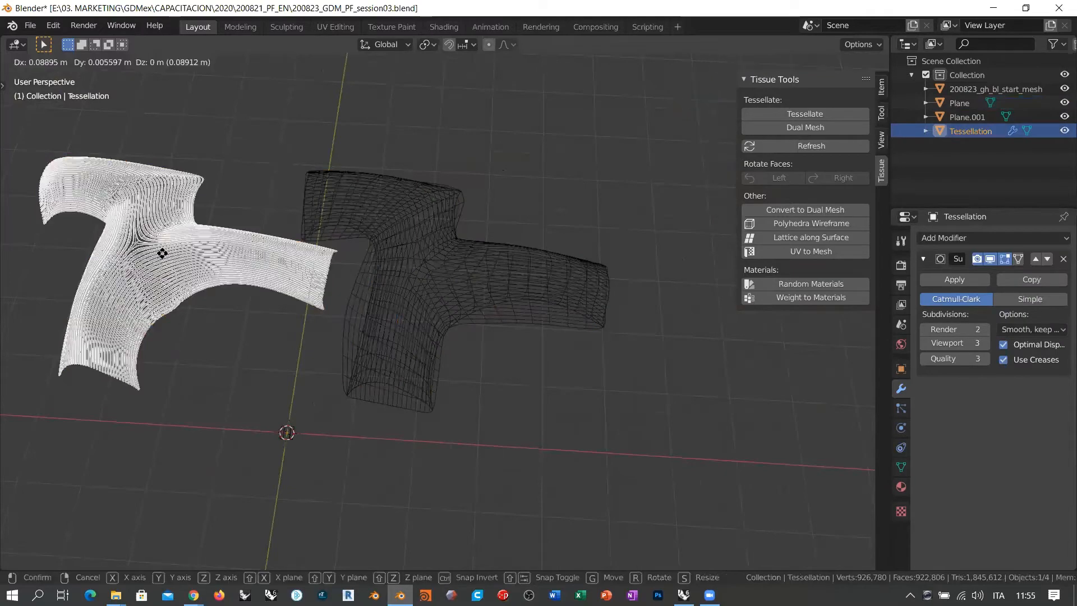
key(x)
click(827, 394)
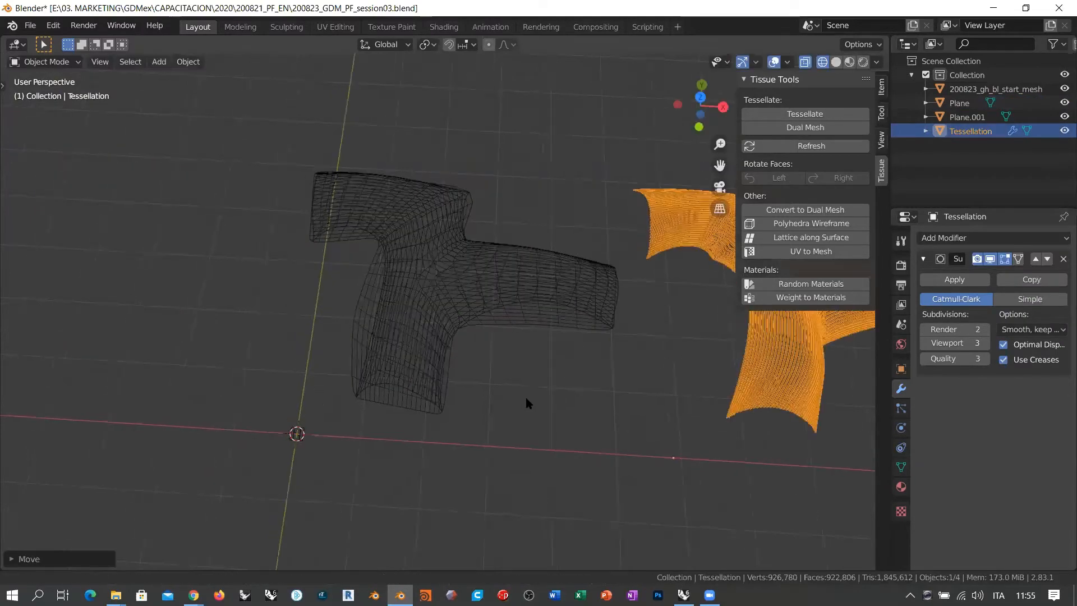
middle_drag(527, 397, 527, 191)
scroll(528, 191, up, 2)
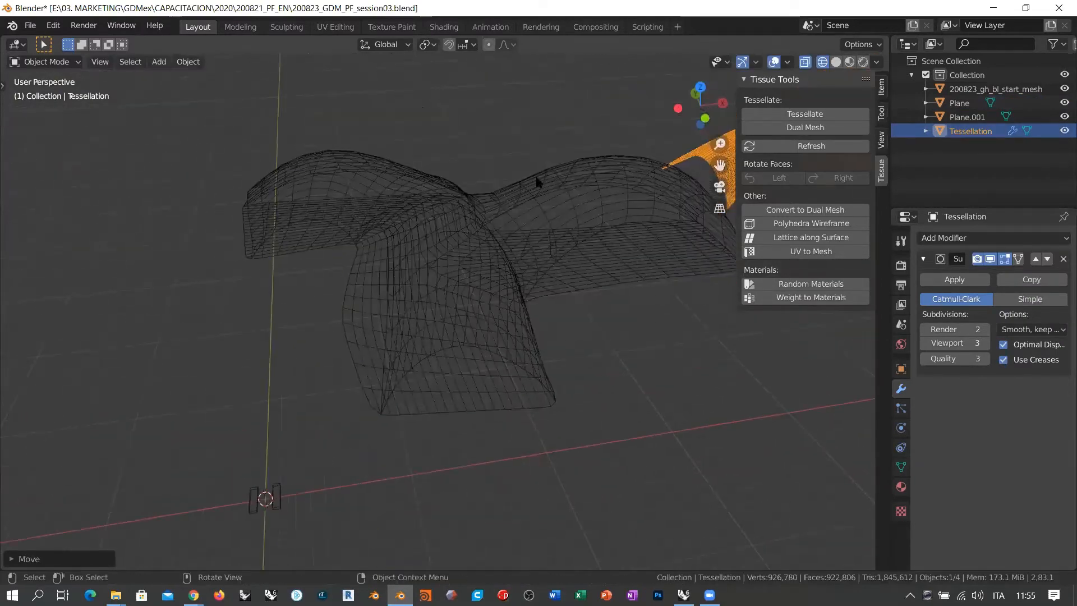
- Rename the relaxed base shell object to GH_BL_DEFORMED_MESH
click(542, 188)
double_click(962, 102)
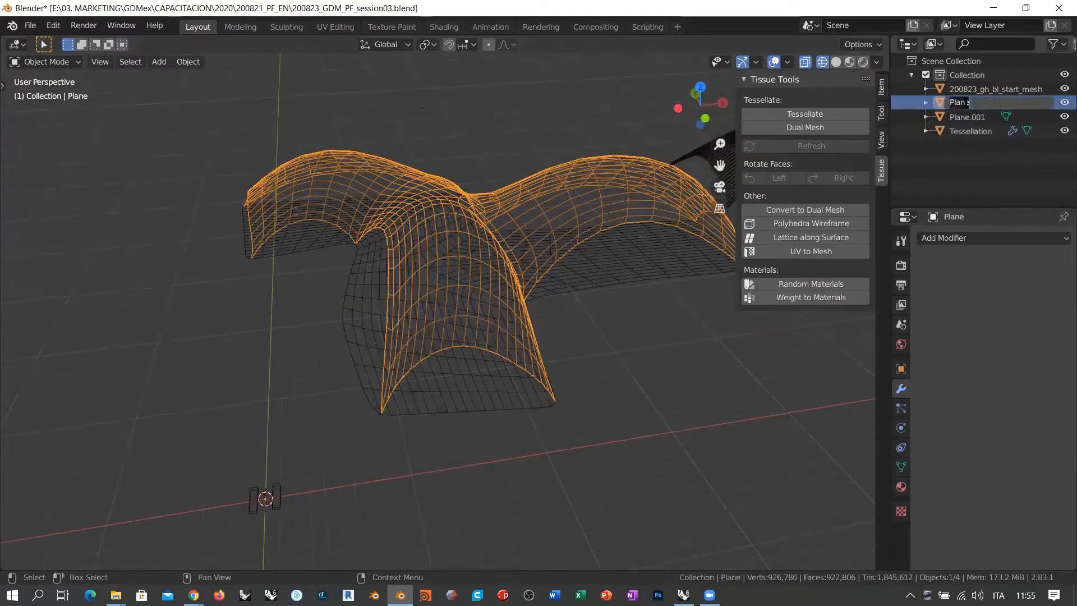
text(GH_BL_DEFORMED_MESH)
key(Return)
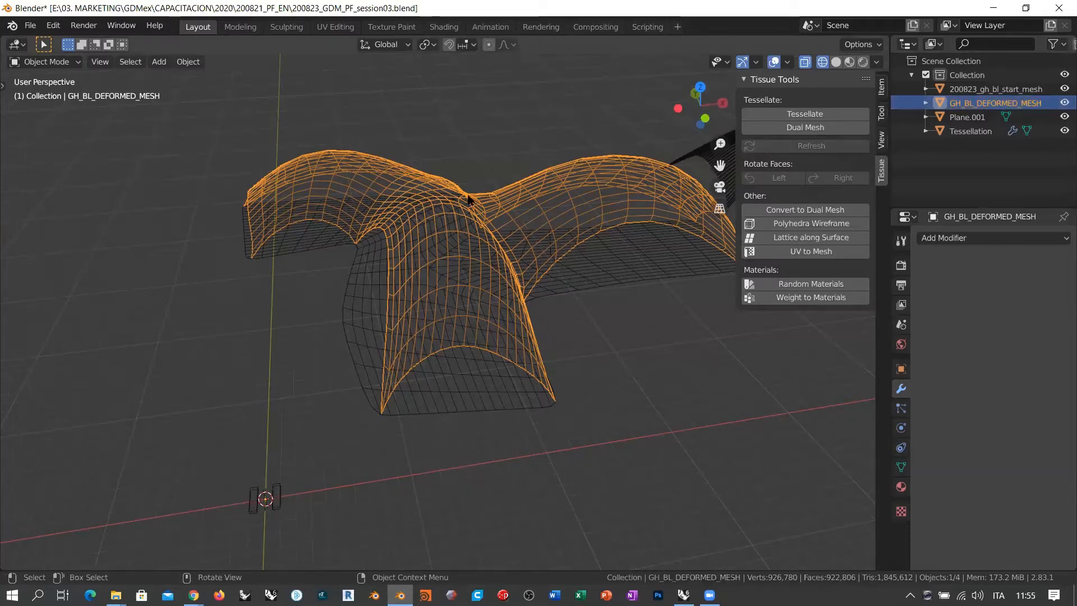
- Move the two-bar component along the X axis so it sits beside the tessellated shell, then clear the selection
middle_drag(468, 199, 302, 357)
click(257, 309)
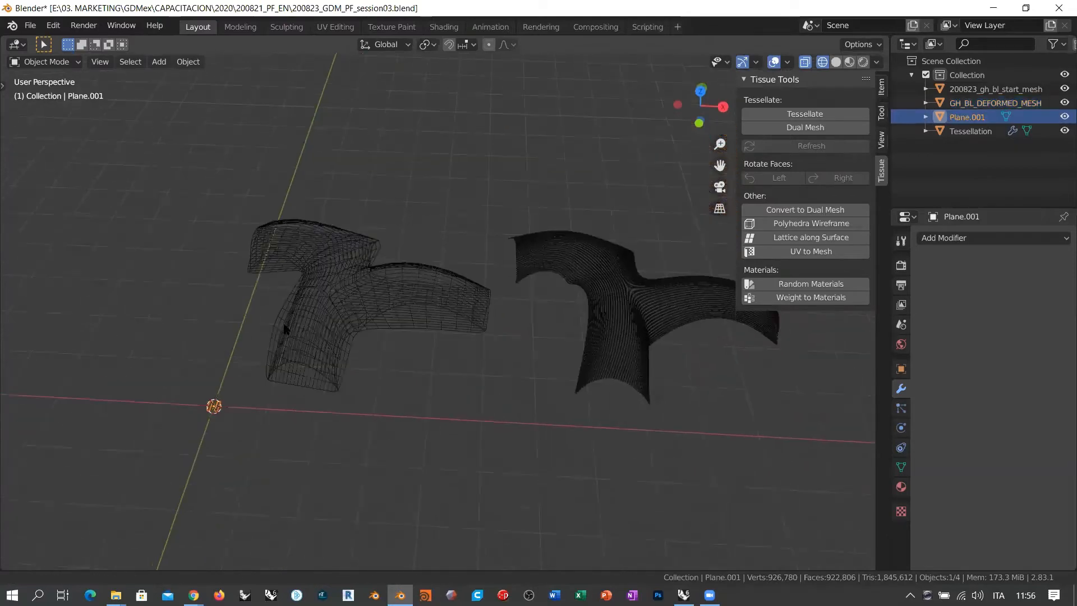
key(g)
key(x)
click(576, 309)
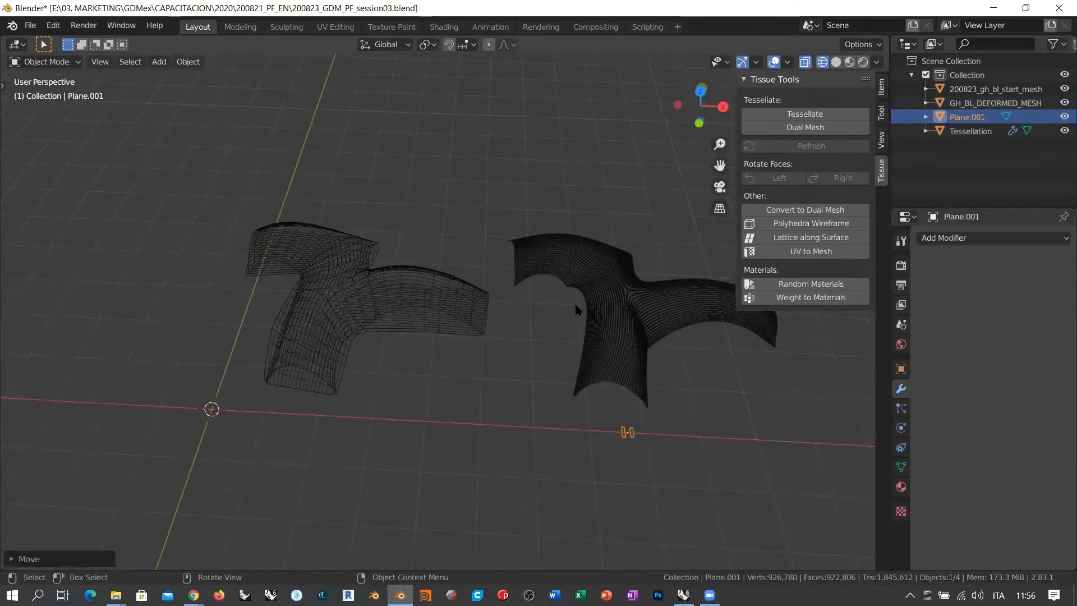
click(660, 334)
click(615, 204)
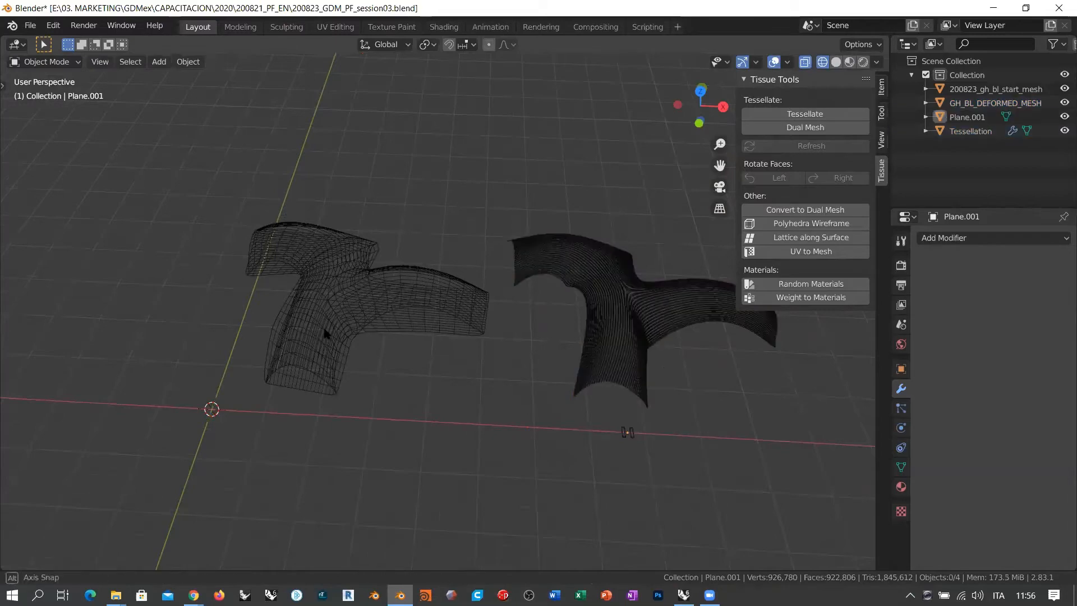
- Hide 200823_gh_bl_start_mesh, Plane.001 and Tessellation, leaving only the deformed base shell shown
middle_drag(325, 332, 298, 340)
scroll(469, 305, up, 3)
click(517, 282)
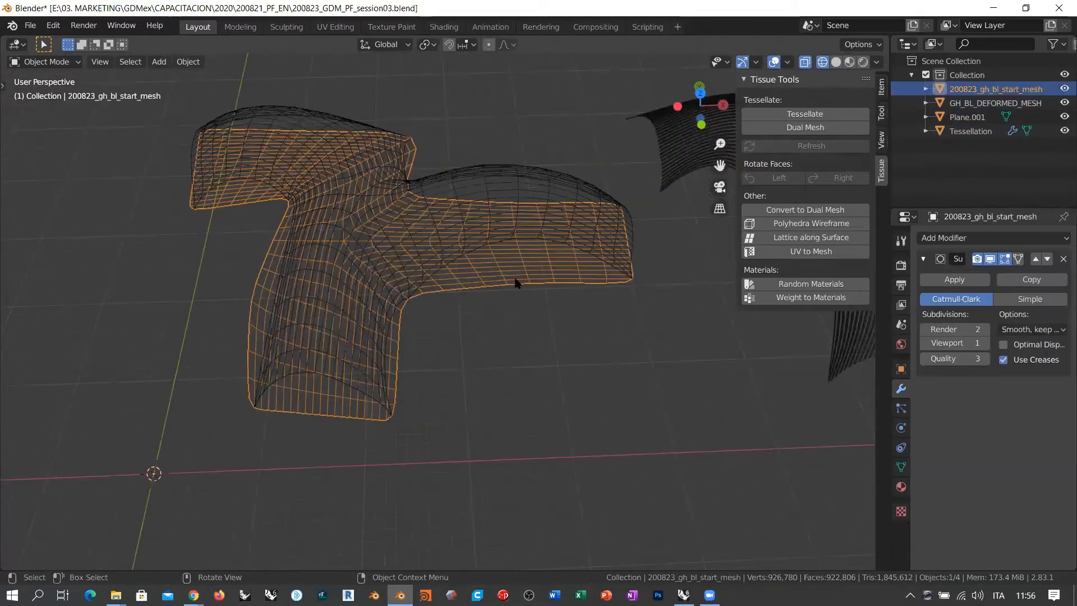
click(1064, 89)
middle_drag(527, 257, 460, 233)
drag(1065, 116, 1064, 130)
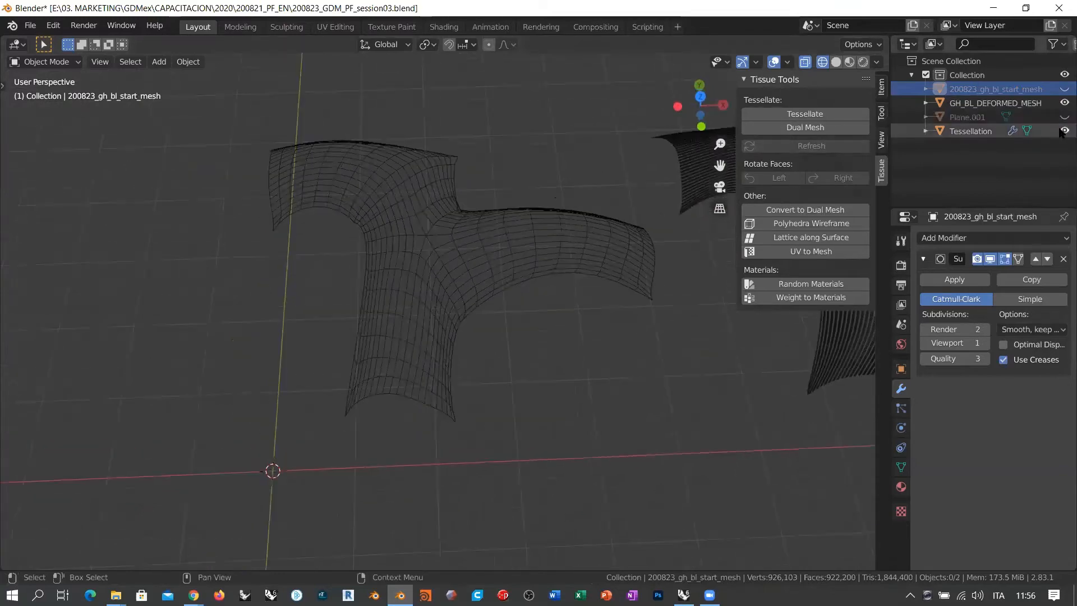
middle_drag(651, 289, 557, 208)
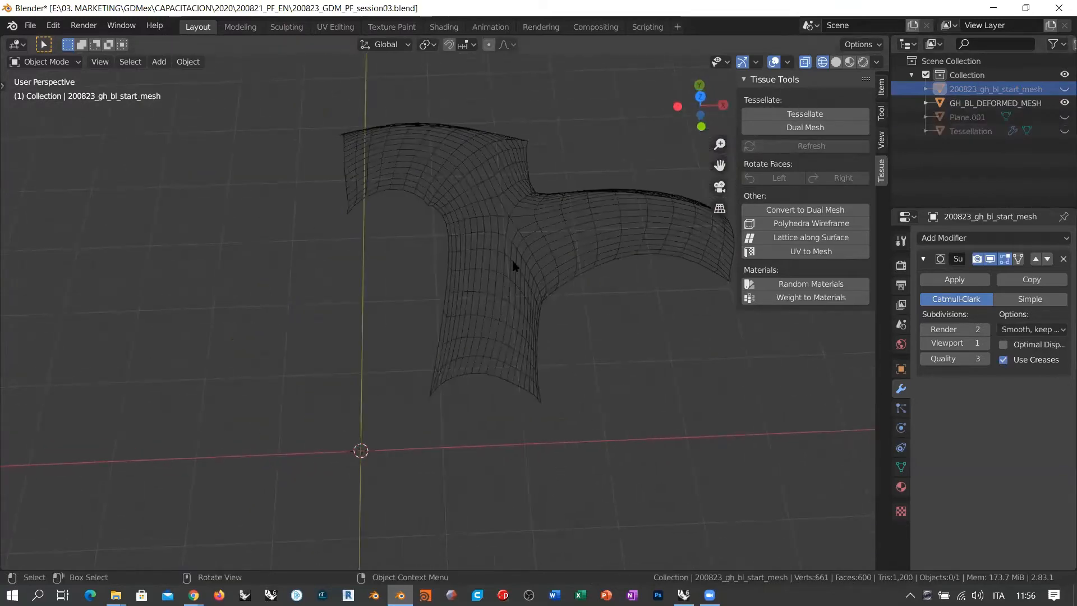
- Add a new mesh plane at the world origin for another component
middle_drag(513, 261, 497, 275)
scroll(351, 426, up, 5)
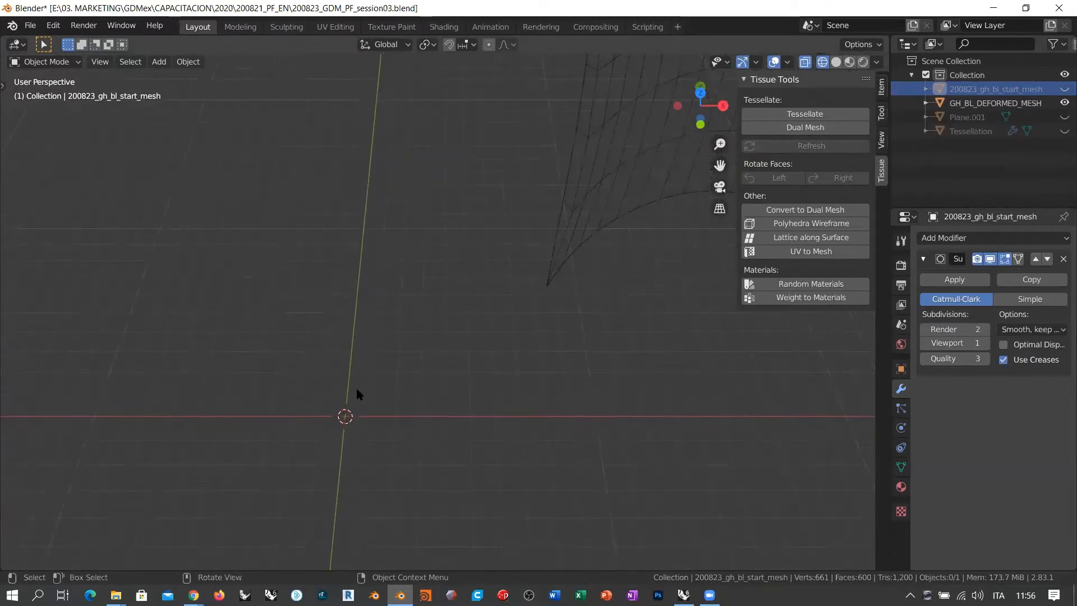
shift+middle_drag(340, 401, 353, 445)
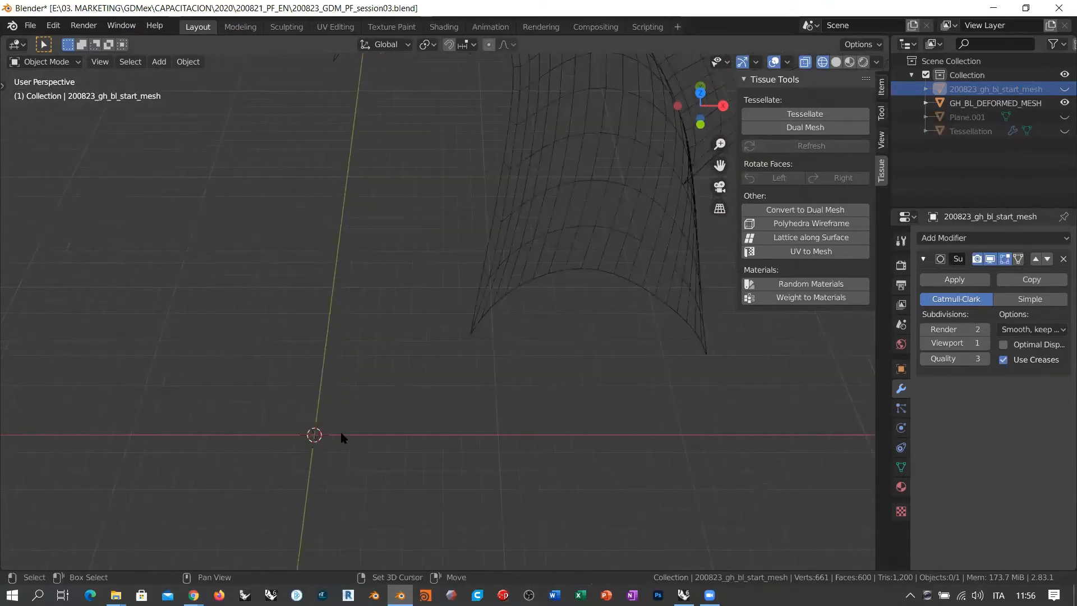
key(shift+a)
mouse_move(337, 299)
click(404, 299)
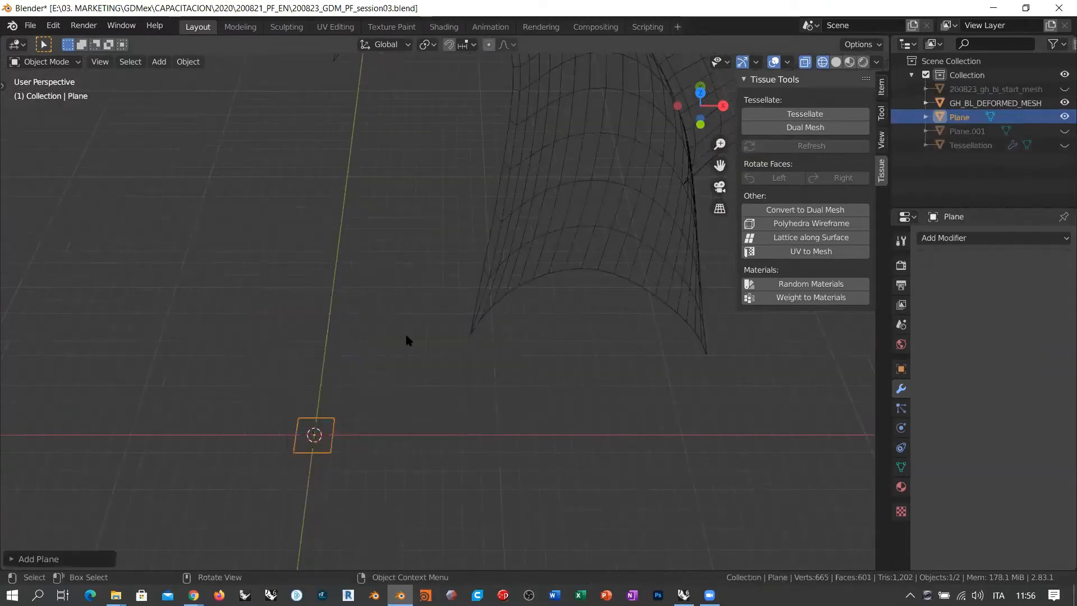
scroll(301, 458, up, 8)
middle_drag(351, 416, 400, 339)
scroll(495, 429, down, 6)
scroll(399, 339, up, 2)
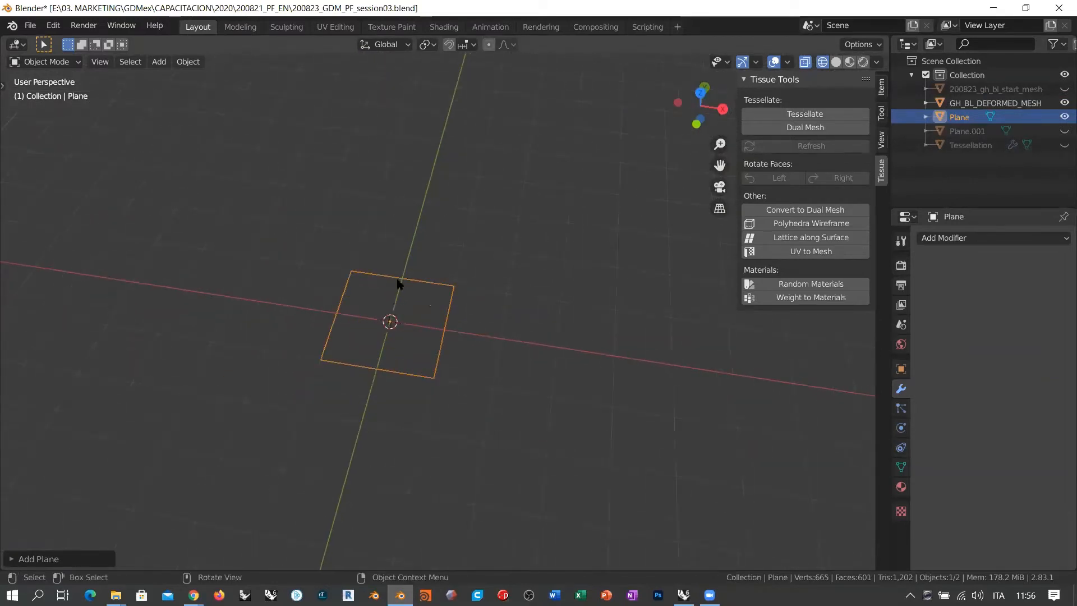
- In Edit Mode, duplicate the new plane's face straight up along the Z axis and deselect everything
key(Tab)
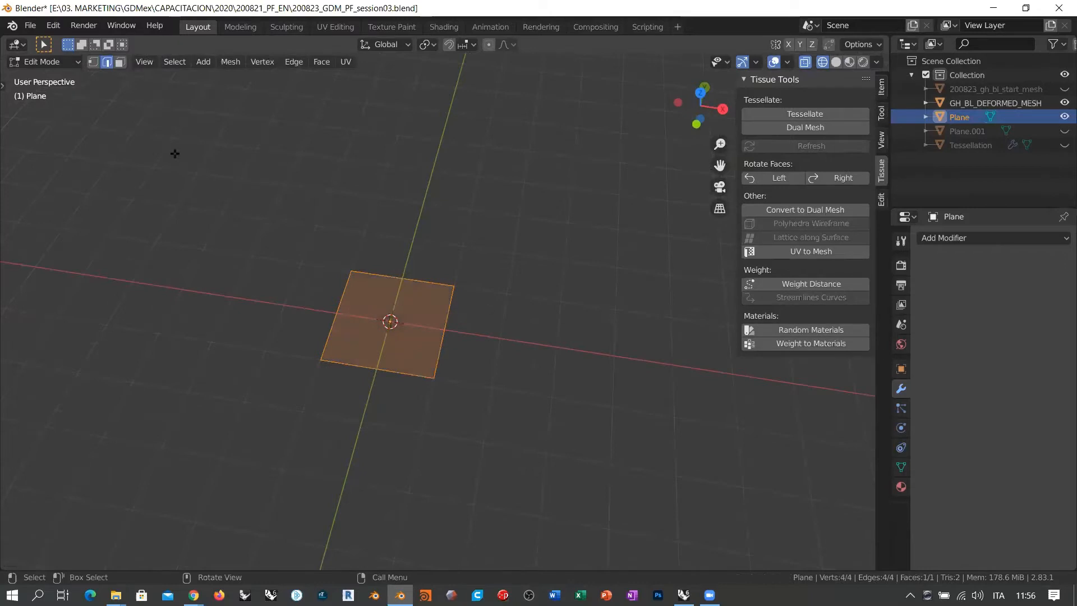
click(120, 62)
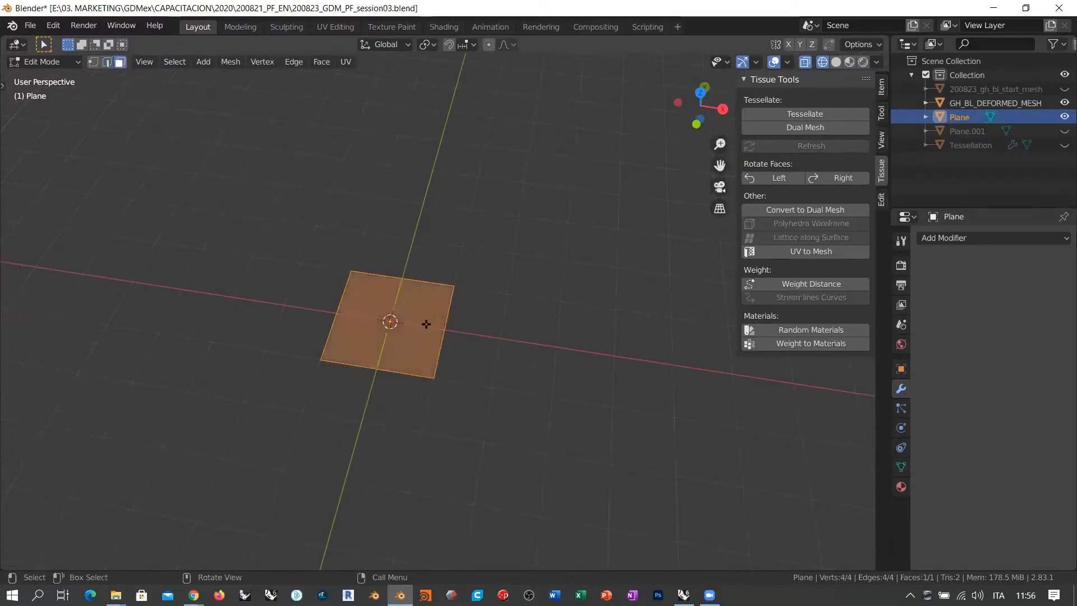
shift+middle_drag(440, 363, 445, 423)
middle_drag(405, 352, 413, 363)
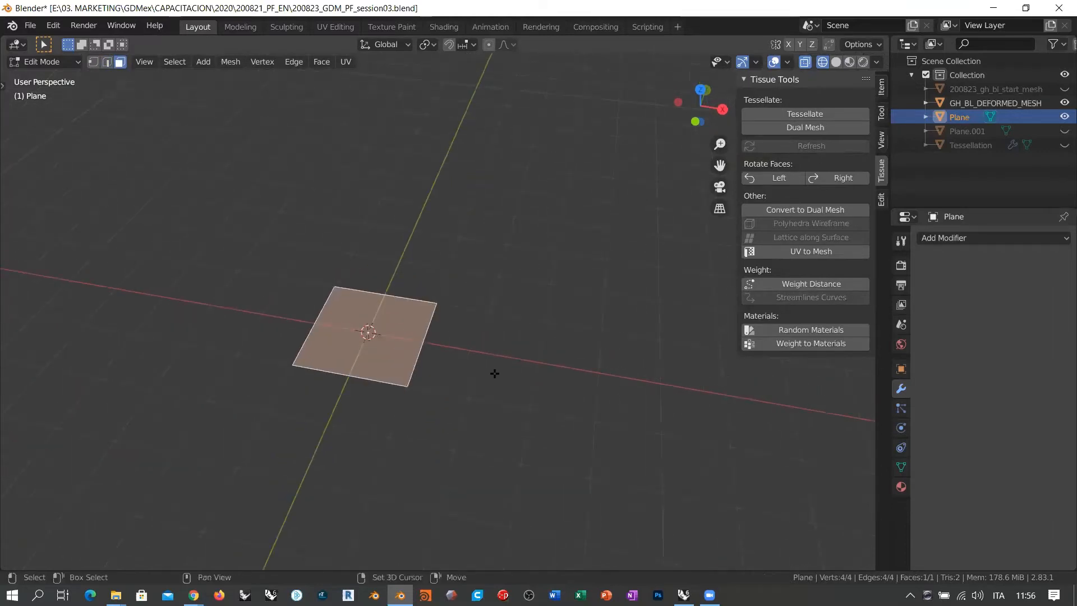
key(shift+d)
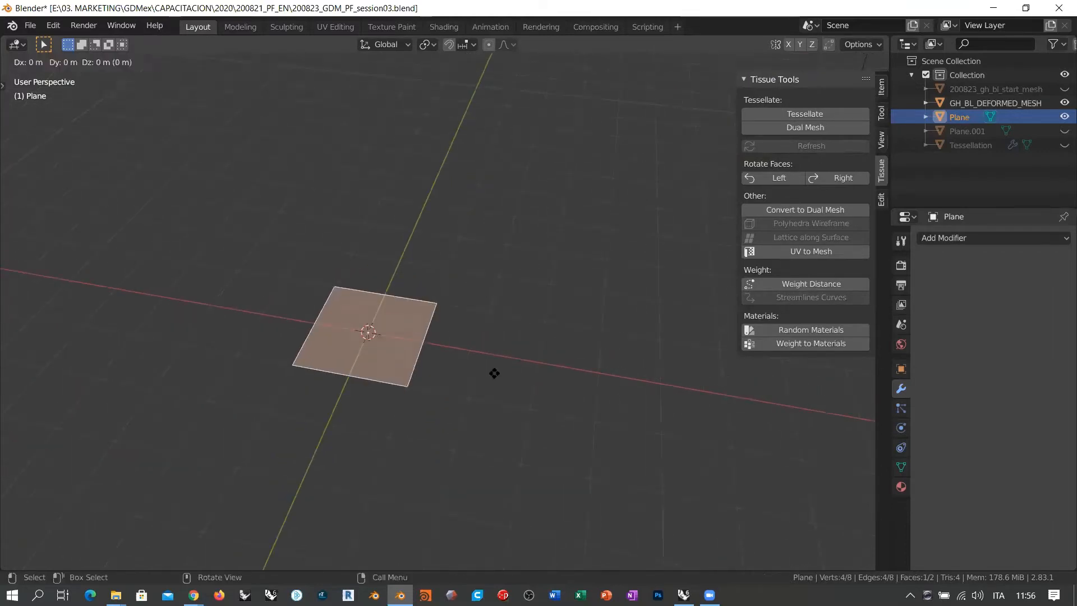
key(z)
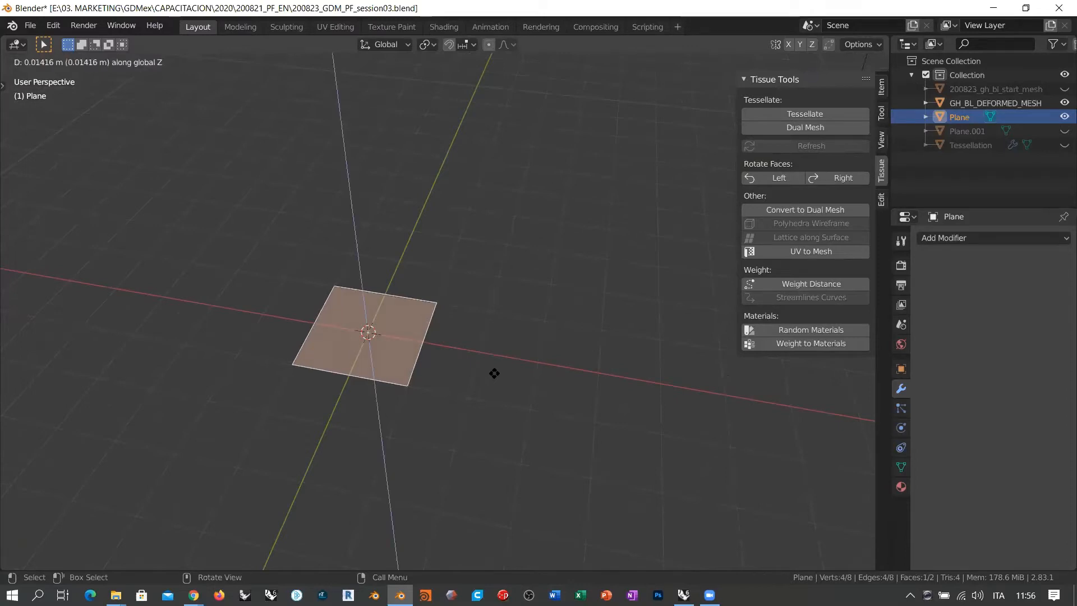
click(482, 339)
scroll(464, 368, up, 3)
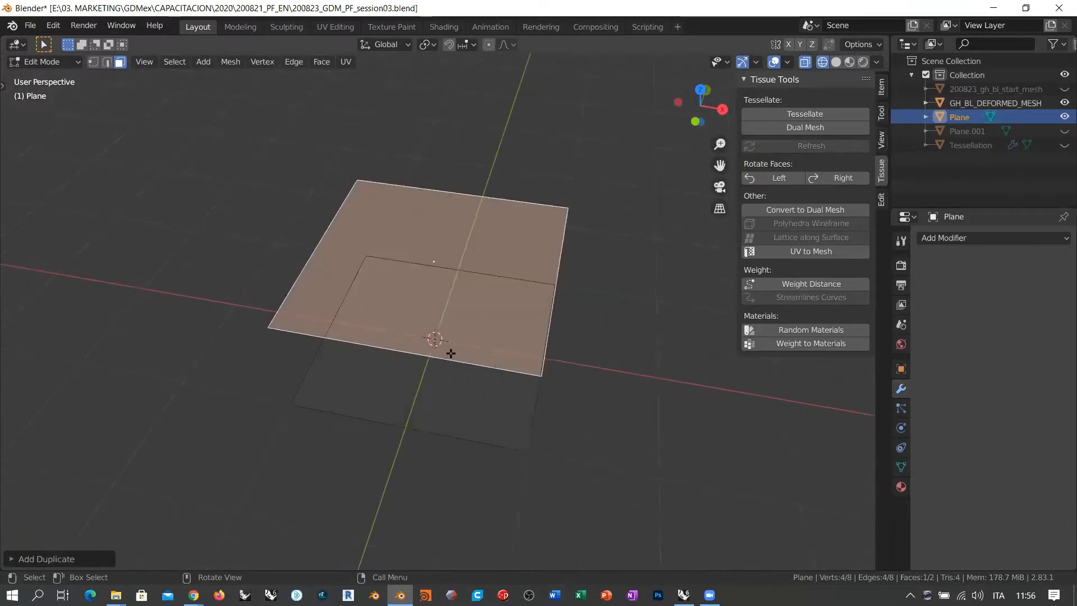
middle_drag(451, 354, 452, 363)
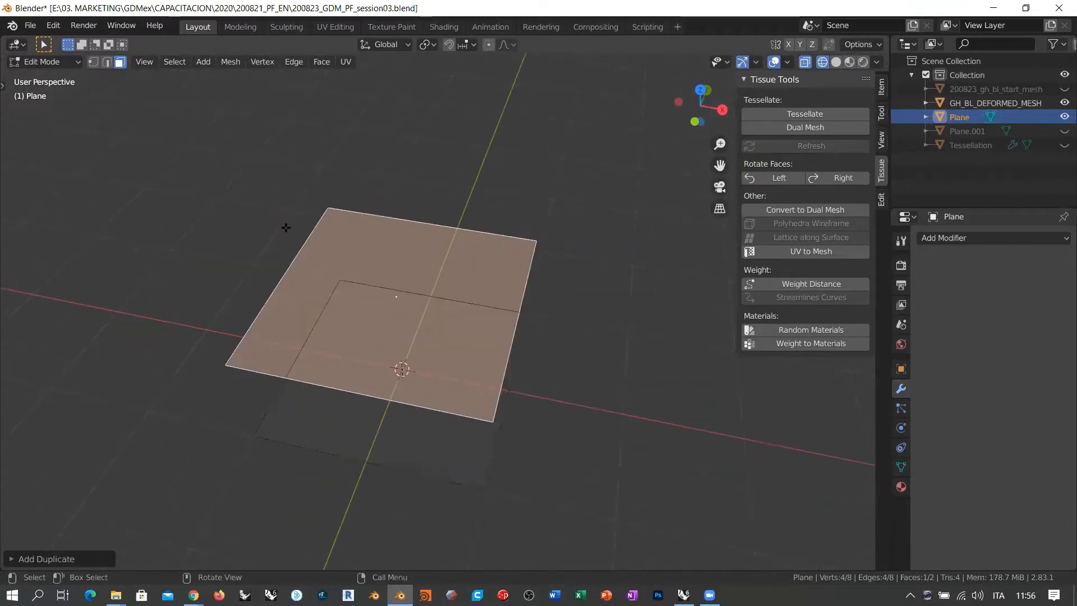
key(a)
key(alt+a)
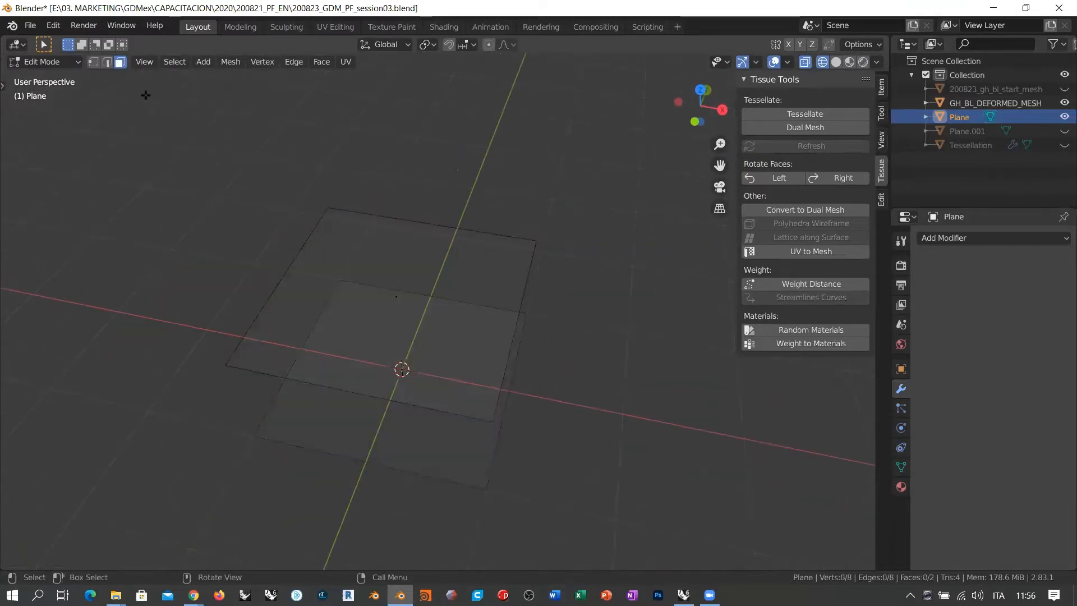
- Duplicate the plane's bottom face about 0.5 m up along Z, between the two existing faces
click(93, 62)
middle_drag(392, 234, 401, 250)
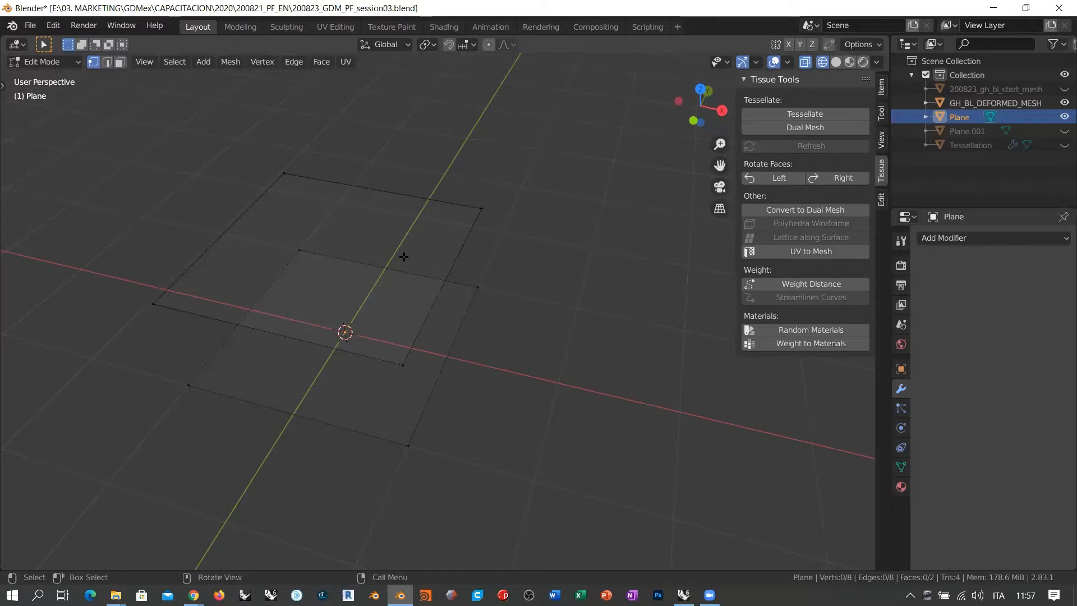
mouse_move(435, 364)
shift+middle_down()
mouse_move(428, 373)
mouse_move(429, 360)
shift+middle_up()
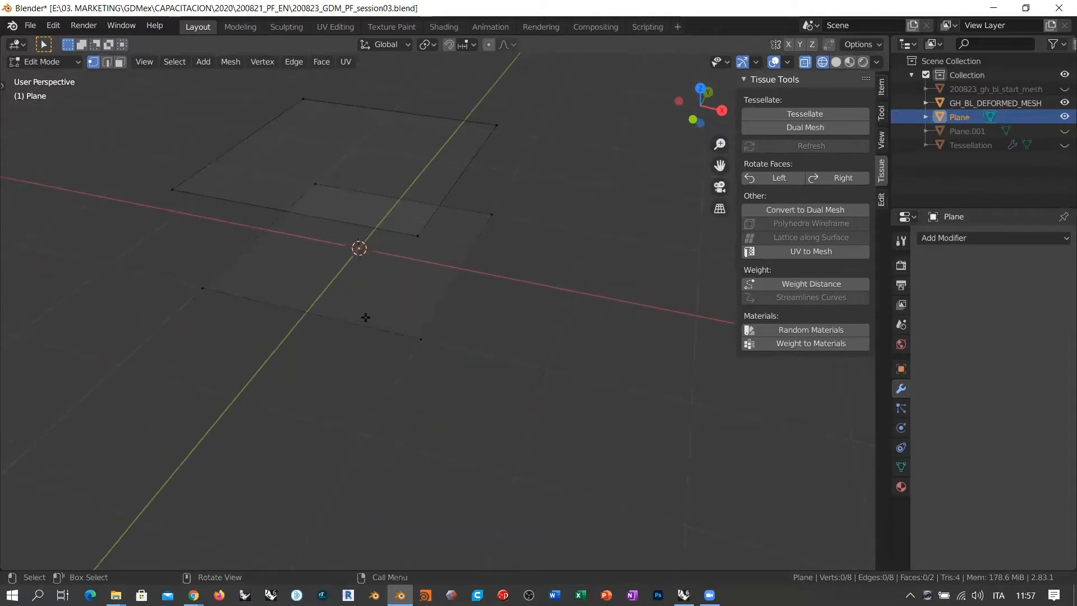
key(3)
key(2)
key(3)
click(355, 250)
shift+middle_drag(407, 284, 438, 354)
key(shift+d)
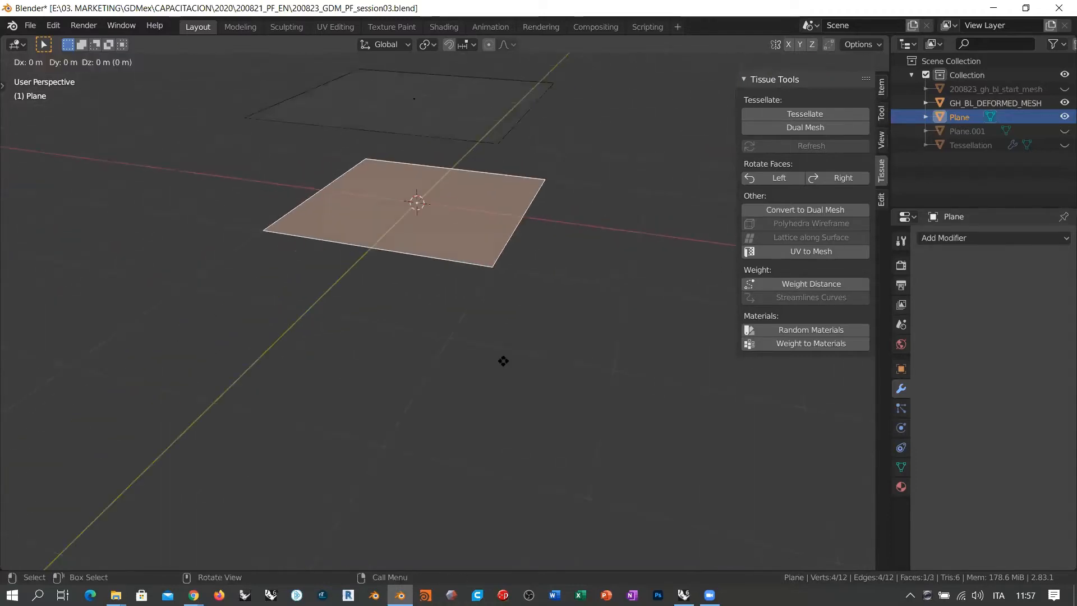
key(z)
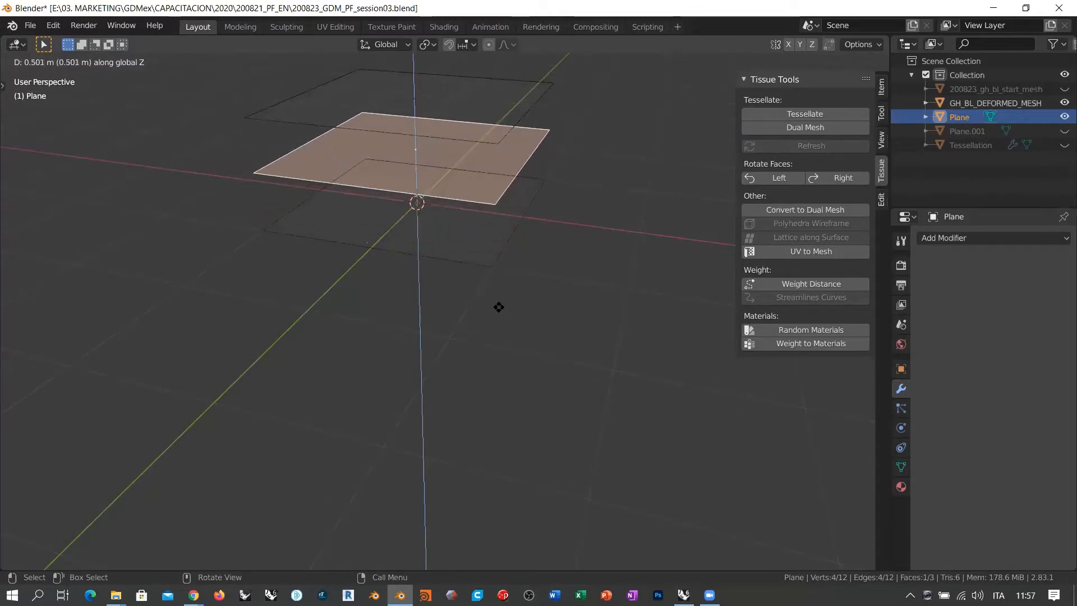
click(498, 306)
shift+middle_drag(498, 306, 494, 354)
shift+scroll(496, 354, down, 5)
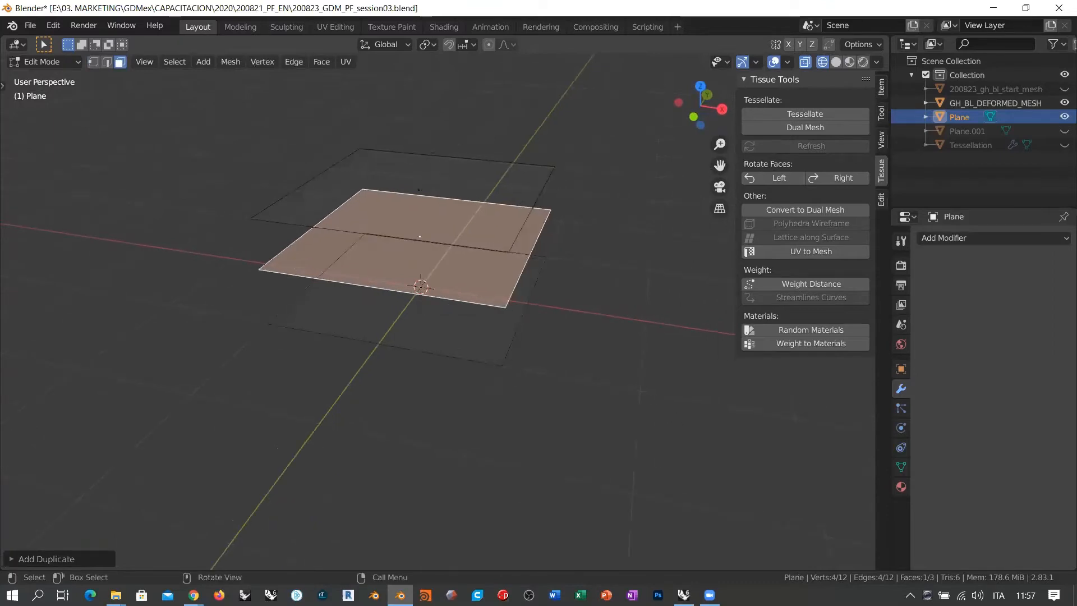
- Scale the duplicated middle face of the plane down to about half its size
key(s)
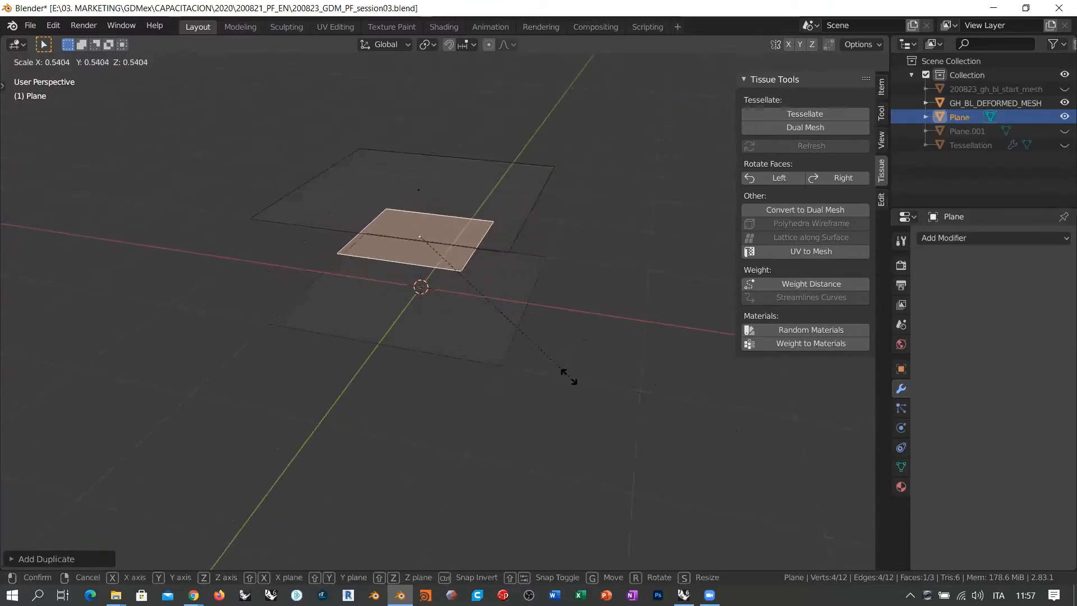
click(552, 369)
shift+scroll(511, 357, down, 4)
ctrl+scroll(496, 353, down, 4)
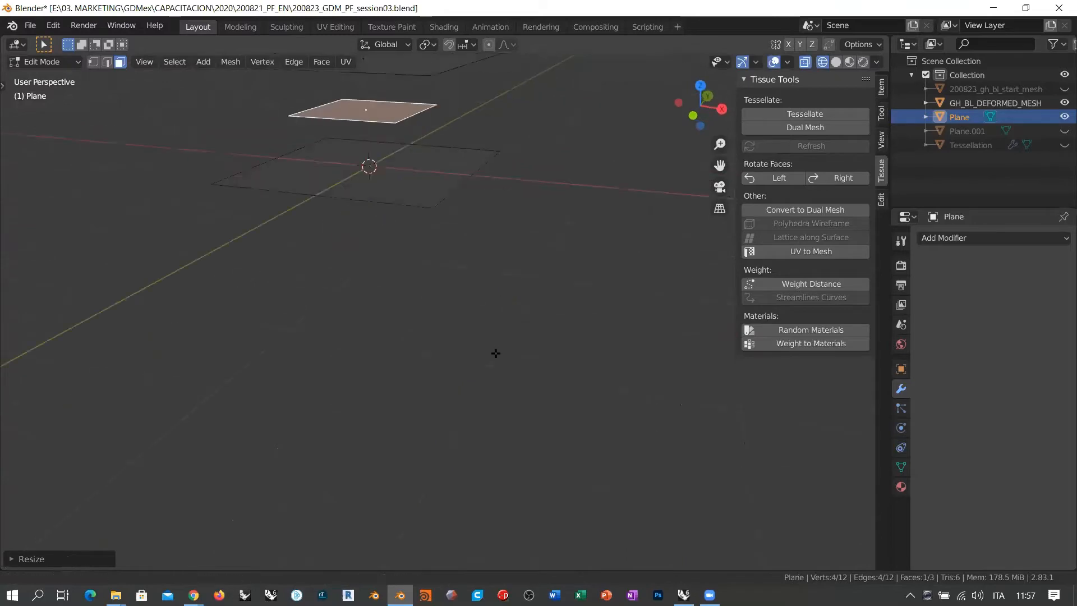
shift+scroll(497, 359, up, 3)
scroll(496, 357, up, 5)
scroll(497, 357, down, 3)
middle_drag(497, 357, 475, 455)
- In vertex selection, join two adjacent corners of the lower square to the matching corners of the small middle square with edges
click(94, 62)
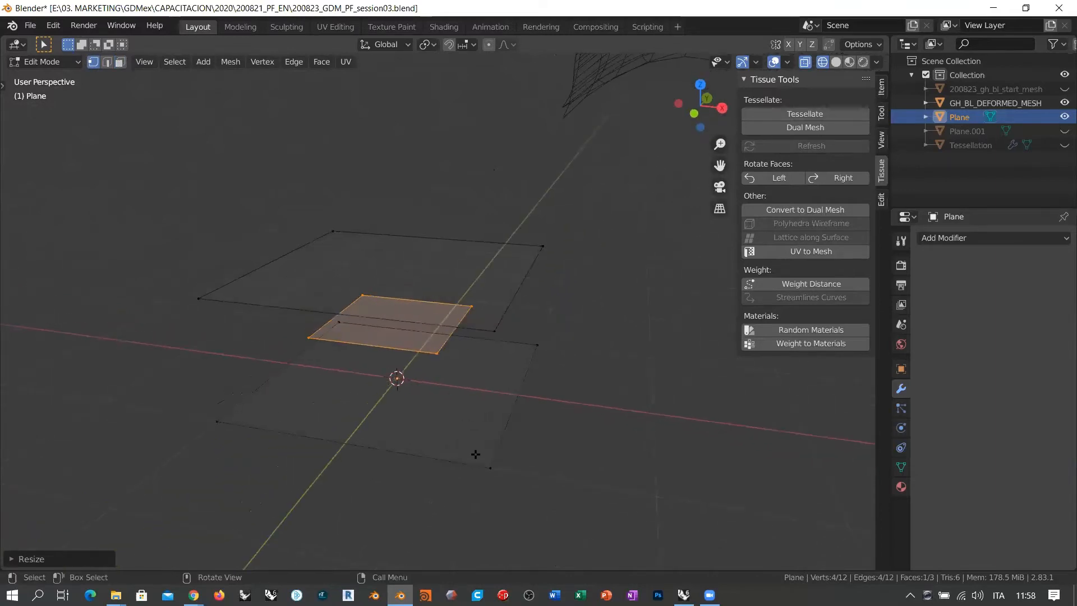
click(492, 469)
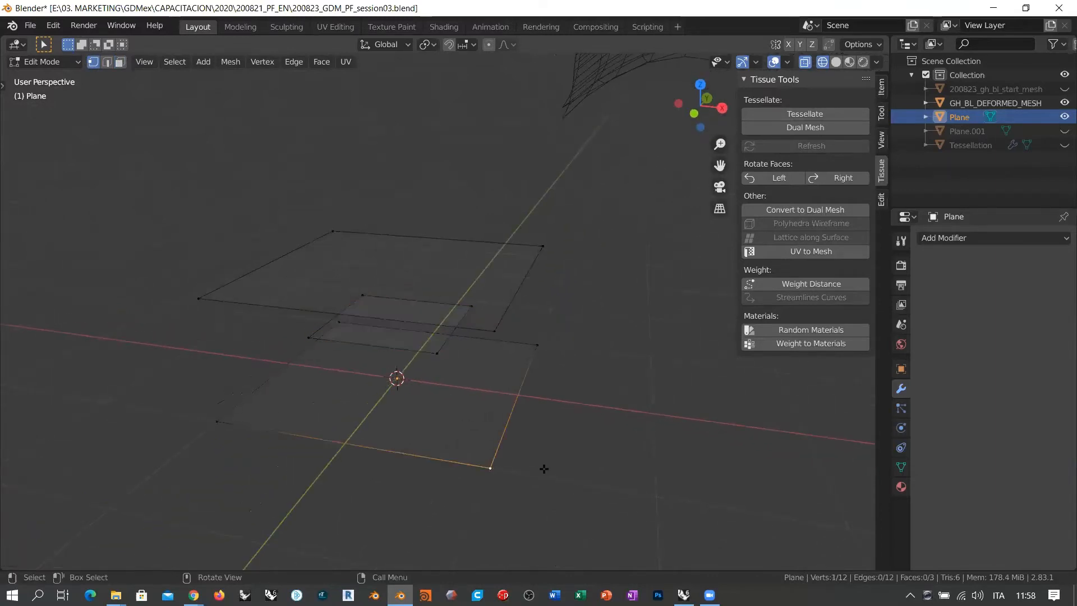
shift+click(437, 352)
key(f)
middle_drag(471, 419, 328, 356)
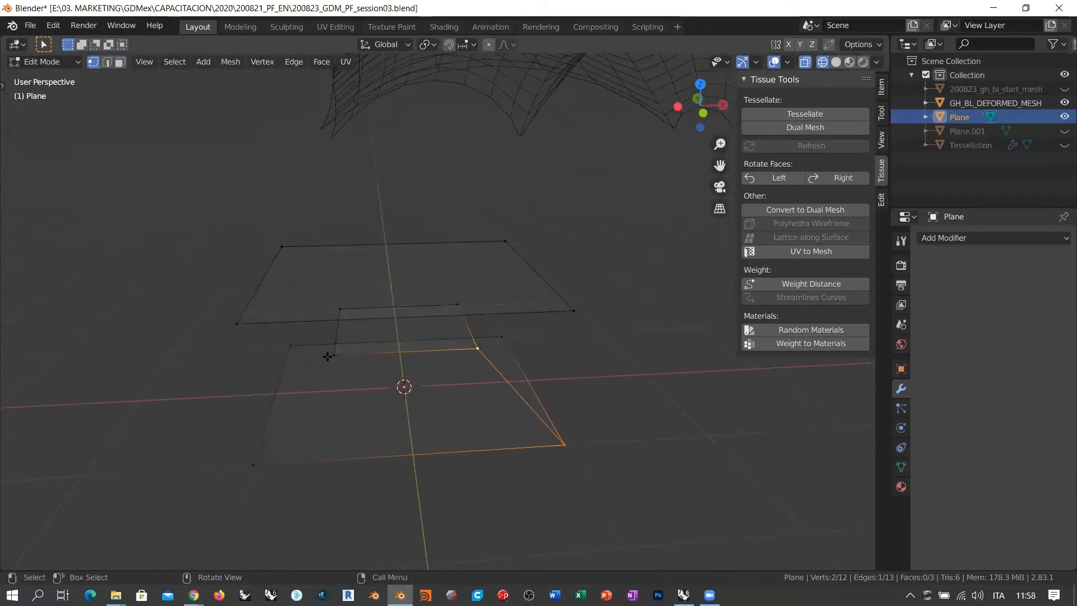
click(334, 356)
shift+click(253, 465)
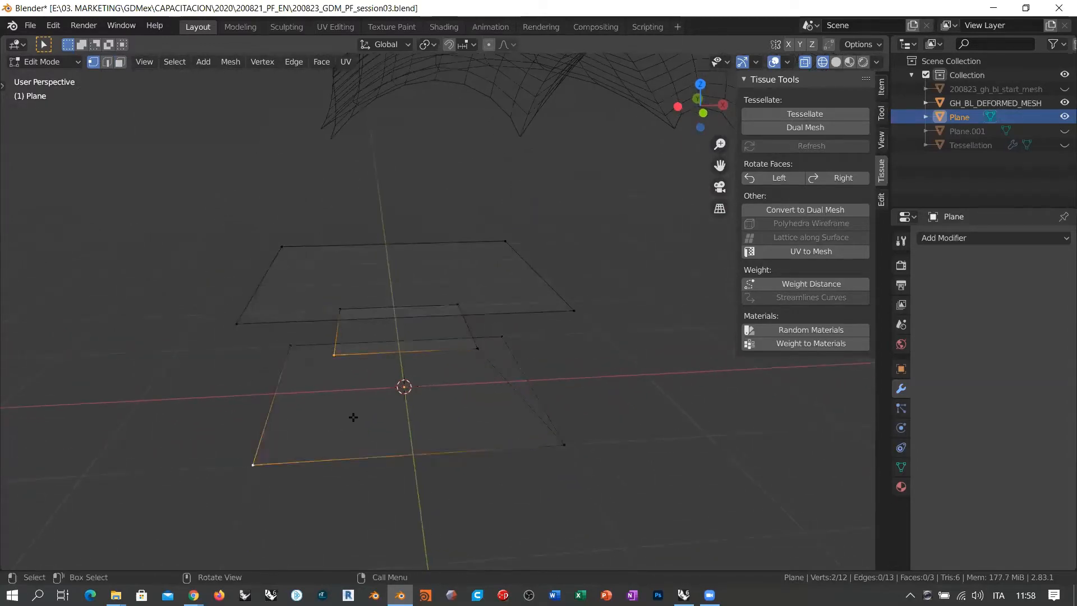
key(f)
- Add edges from the remaining two corners of the lower square to their matching middle square corners
middle_drag(367, 391, 298, 459)
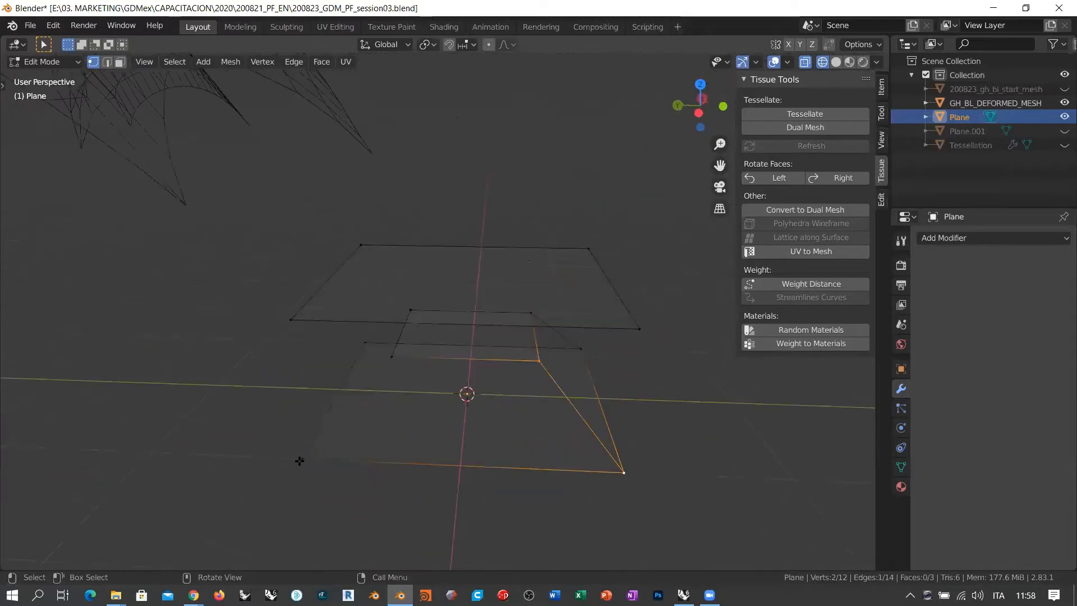
click(302, 458)
shift+click(392, 356)
key(f)
middle_drag(392, 357, 328, 398)
click(324, 401)
shift+click(413, 326)
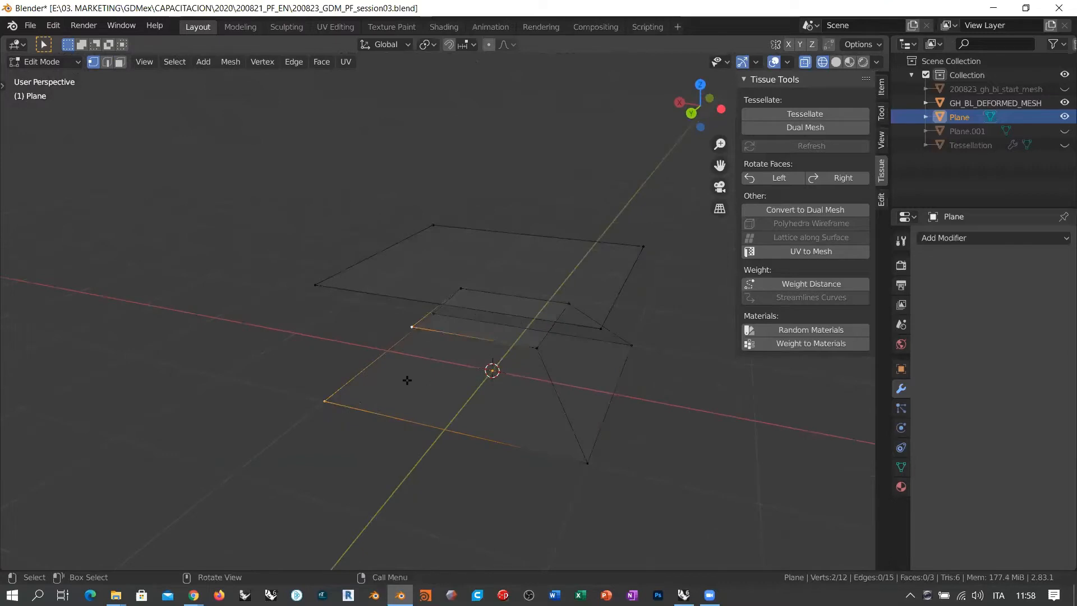
key(f)
- Join two adjacent corners of the middle square to the matching corners of the upper square with edges
middle_drag(430, 376, 416, 359)
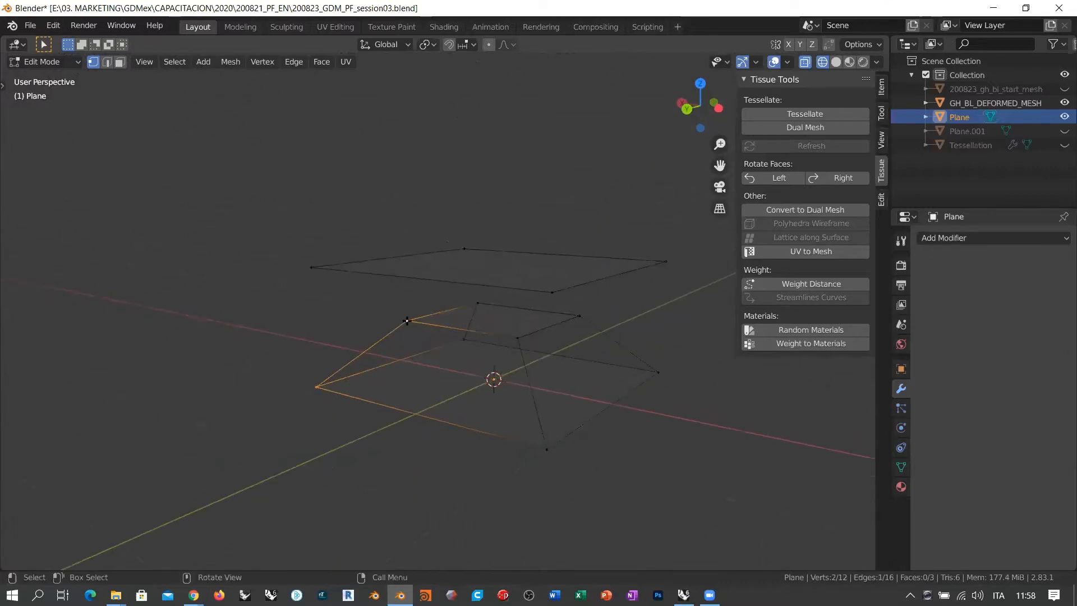
click(408, 321)
shift+click(311, 267)
key(f)
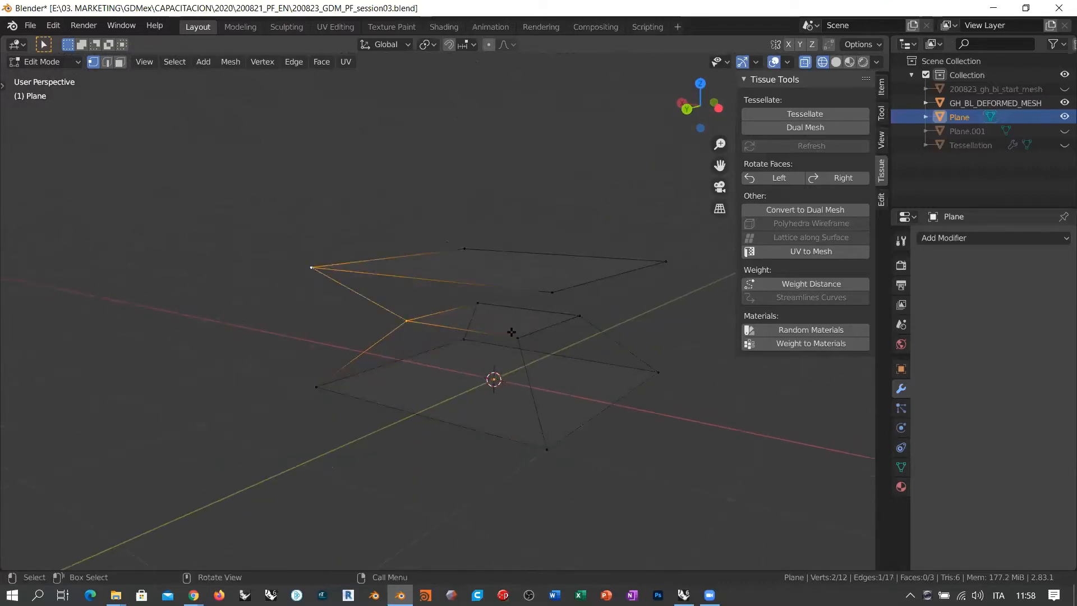
click(518, 338)
shift+click(553, 292)
key(f)
- Add edges from the remaining two middle square corners up to the matching upper square corners
click(579, 316)
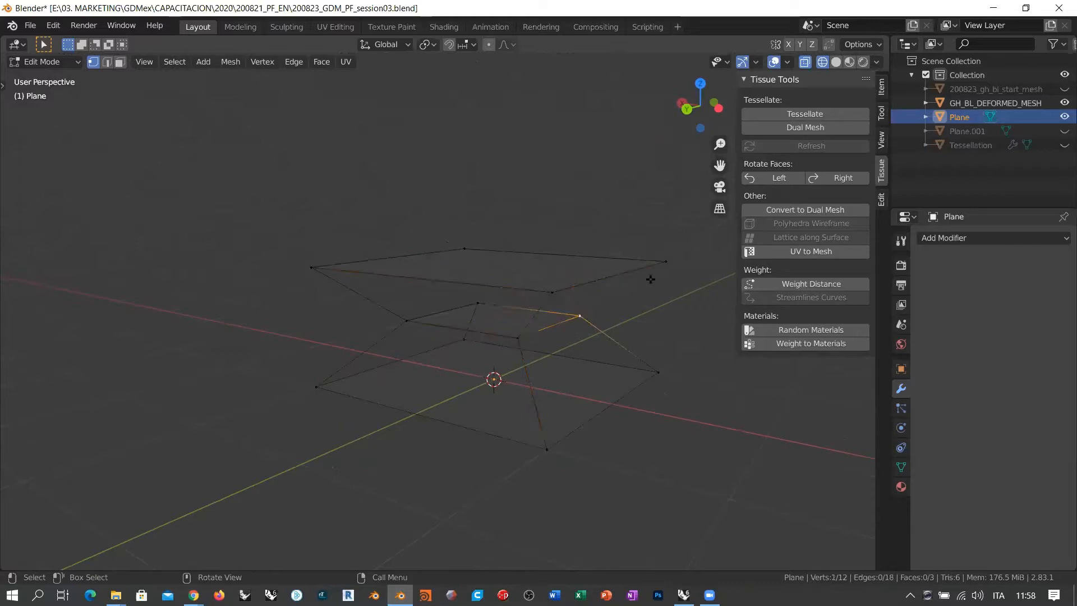
shift+click(666, 262)
key(f)
click(479, 303)
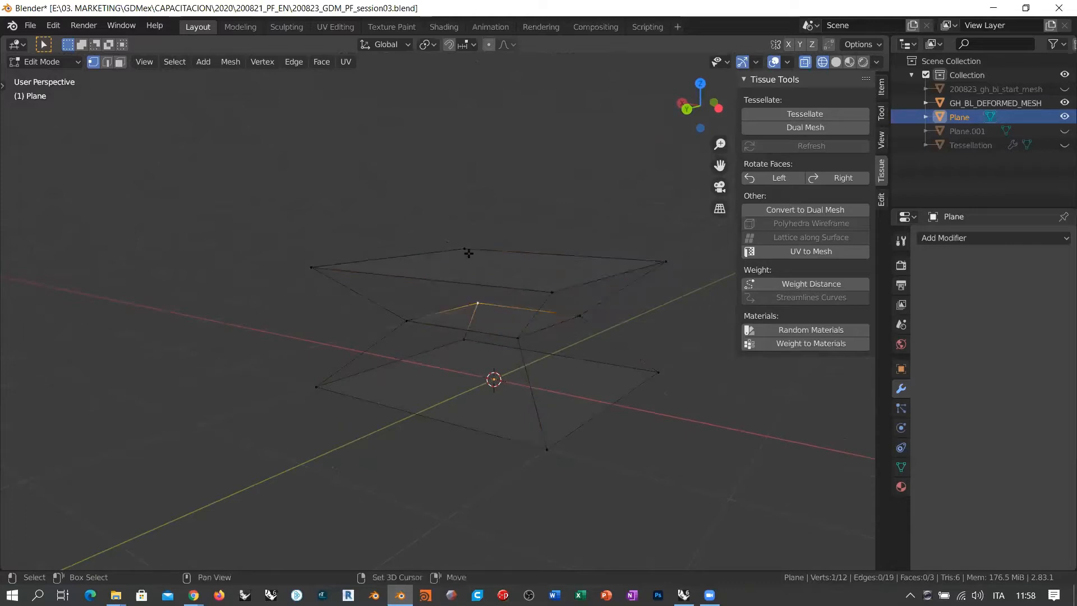
shift+click(464, 248)
key(f)
- Switch to face selection and delete the large upper face using the Faces option
middle_drag(505, 314, 463, 289)
middle_drag(476, 355, 398, 265)
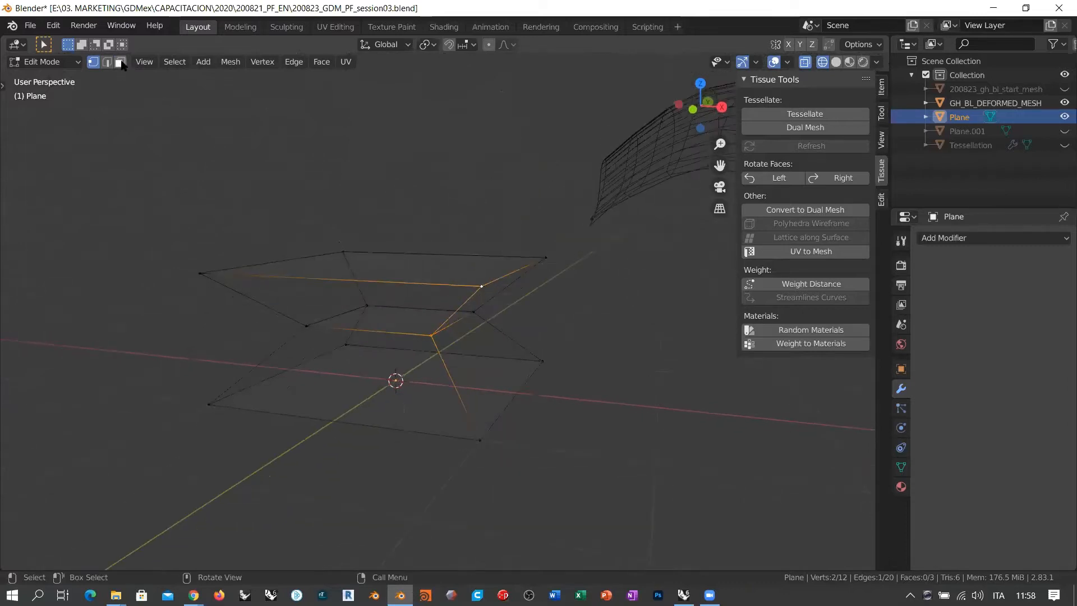
click(120, 63)
middle_drag(355, 190, 395, 266)
click(395, 266)
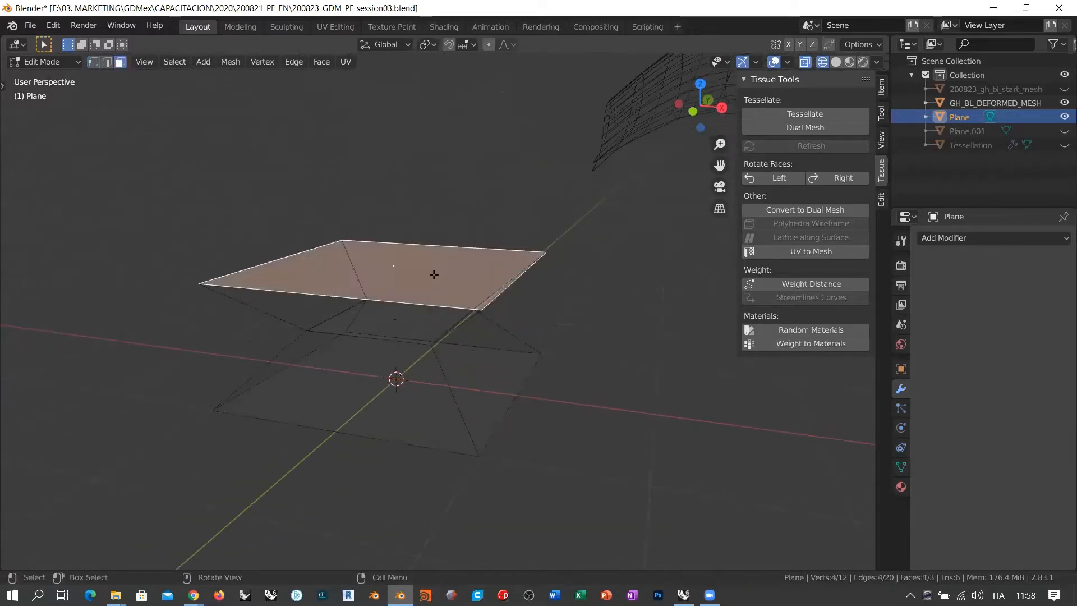
key(x)
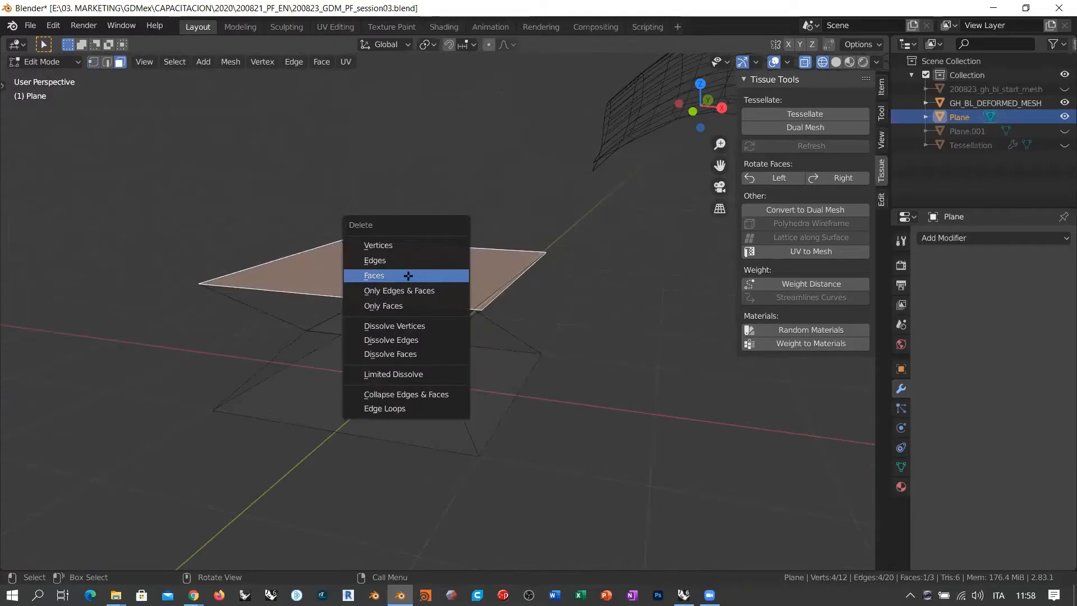
click(407, 275)
- Delete the large lower face using the Faces option
middle_drag(458, 271, 408, 264)
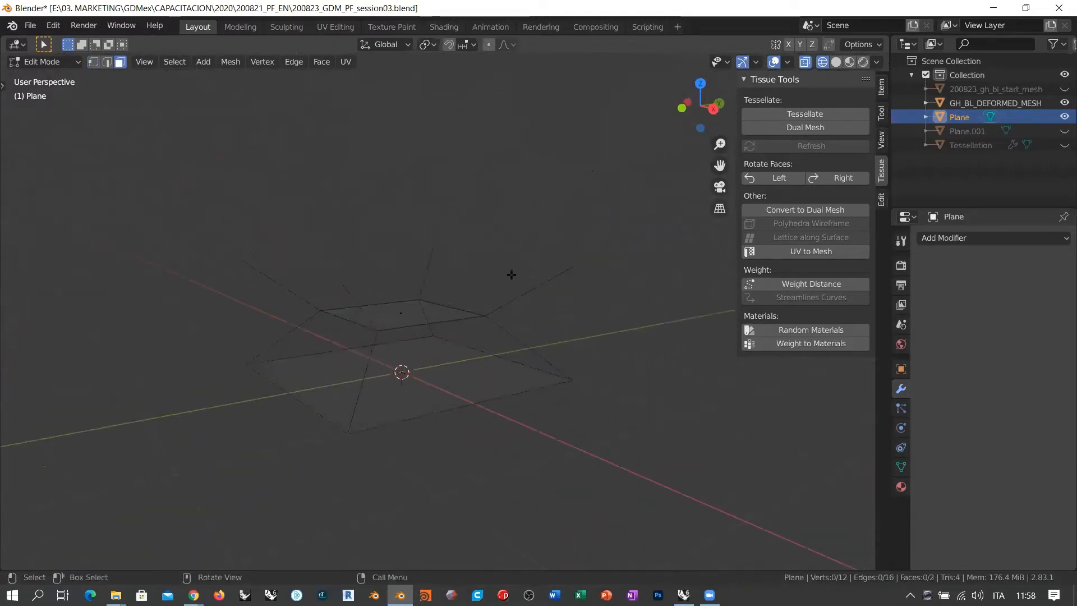
middle_drag(444, 304, 447, 310)
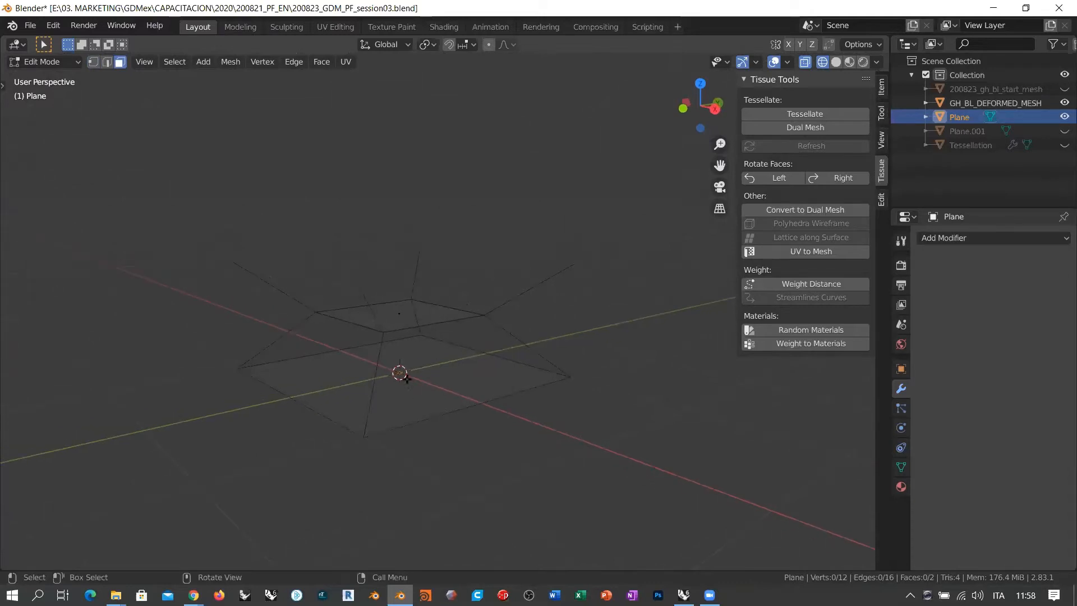
click(473, 364)
key(x)
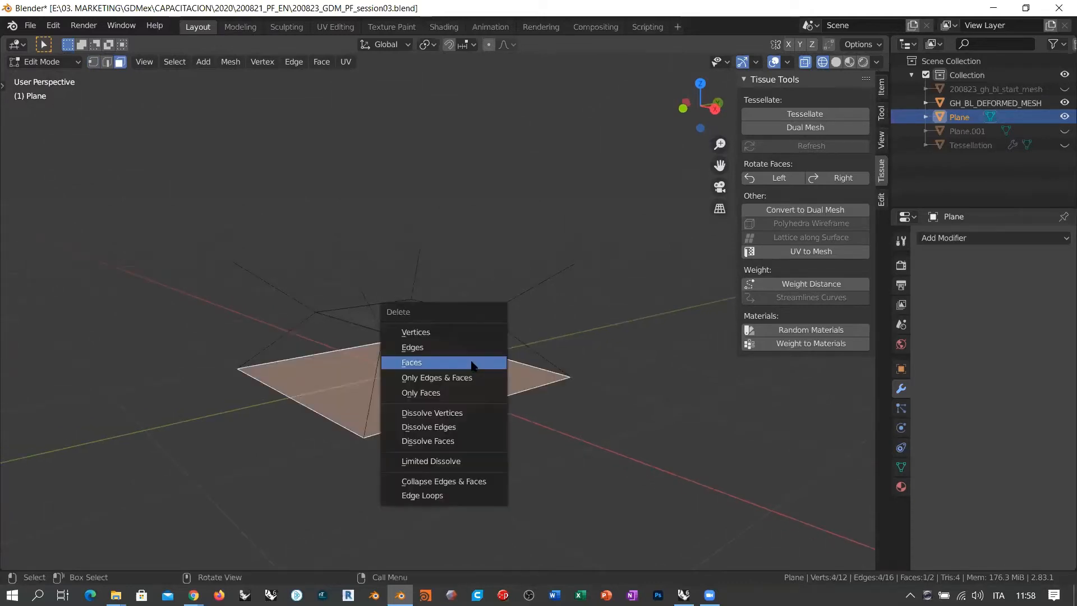
key(Return)
- Delete the small middle face, leaving only the slanted edges of the component
middle_drag(525, 397, 503, 365)
click(407, 330)
key(x)
click(455, 339)
key(ctrl+z)
key(x)
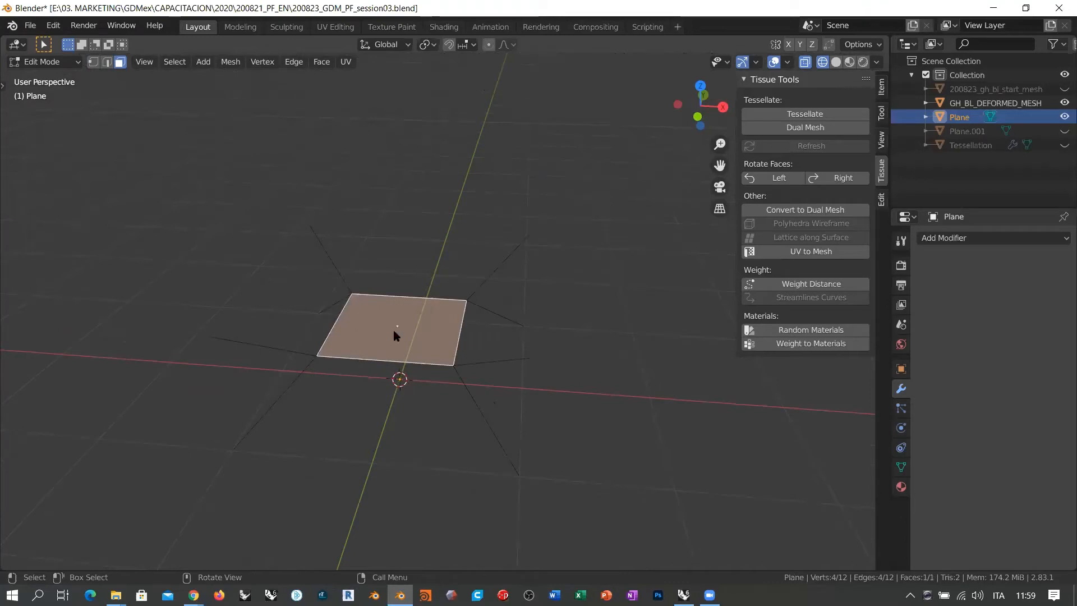
key(x)
click(393, 328)
middle_drag(389, 343, 329, 352)
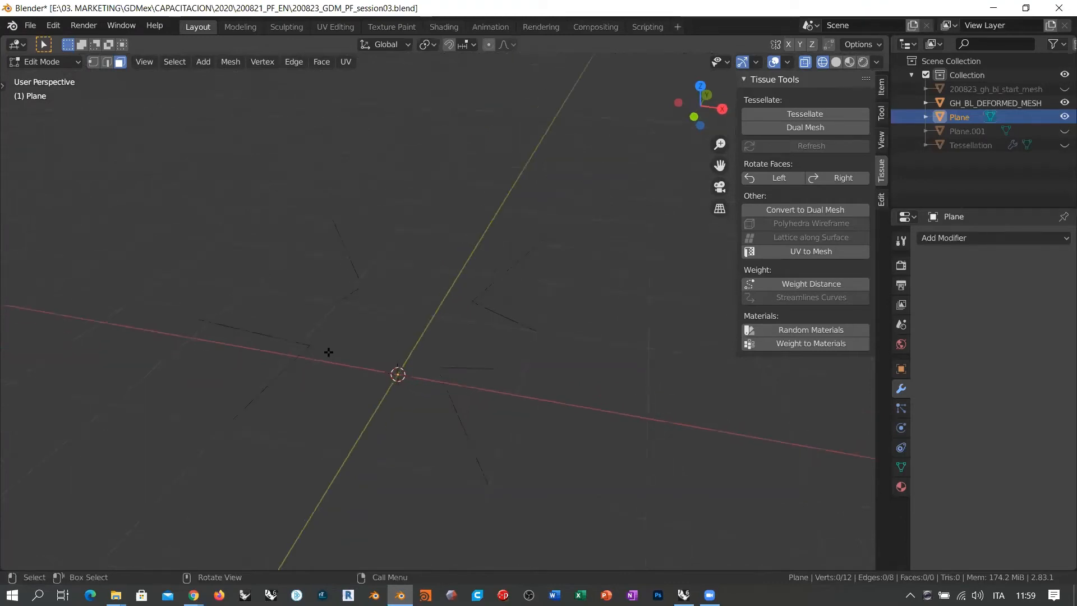
- Switch to vertex selection and rebuild two adjoining sides of the middle square by joining its corner vertices with edges
click(93, 62)
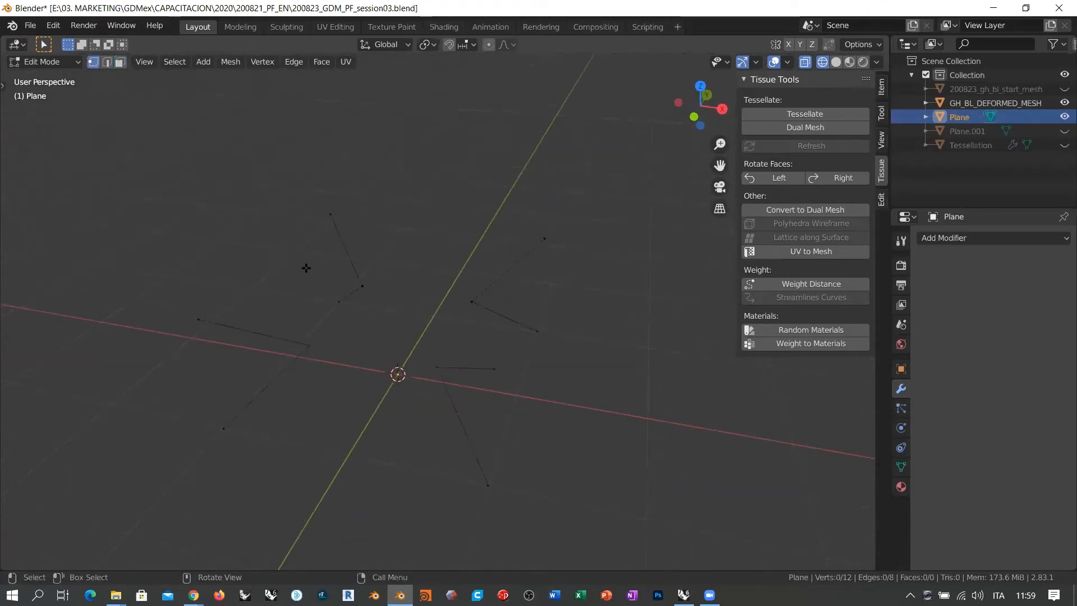
click(310, 345)
shift+click(362, 286)
middle_drag(396, 322, 431, 340)
key(f)
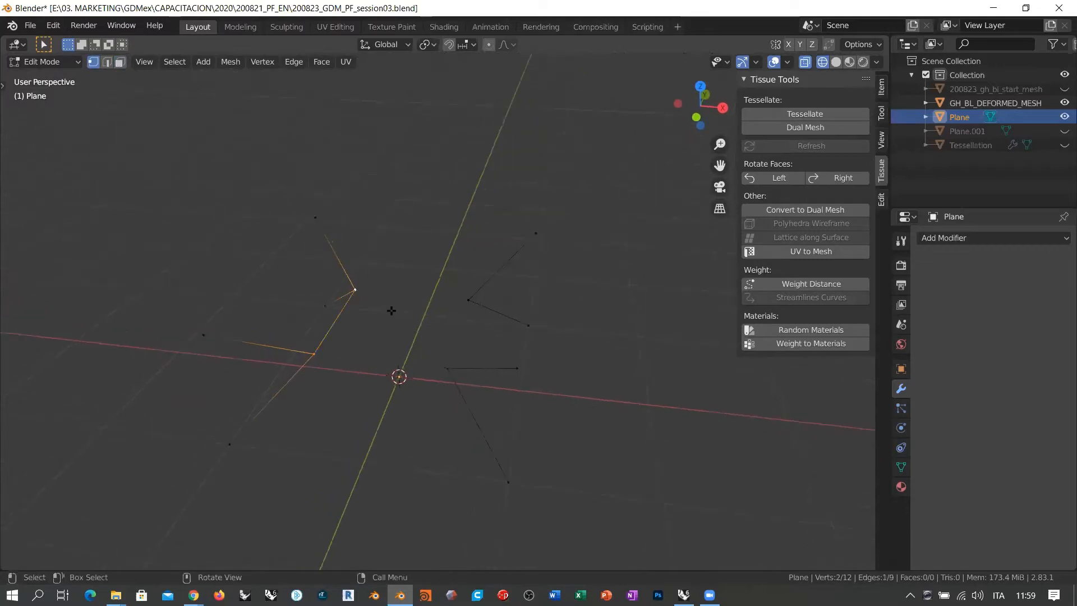
click(361, 291)
shift+click(468, 303)
key(f)
- Close the middle square by adding edges along its two remaining sides
click(468, 301)
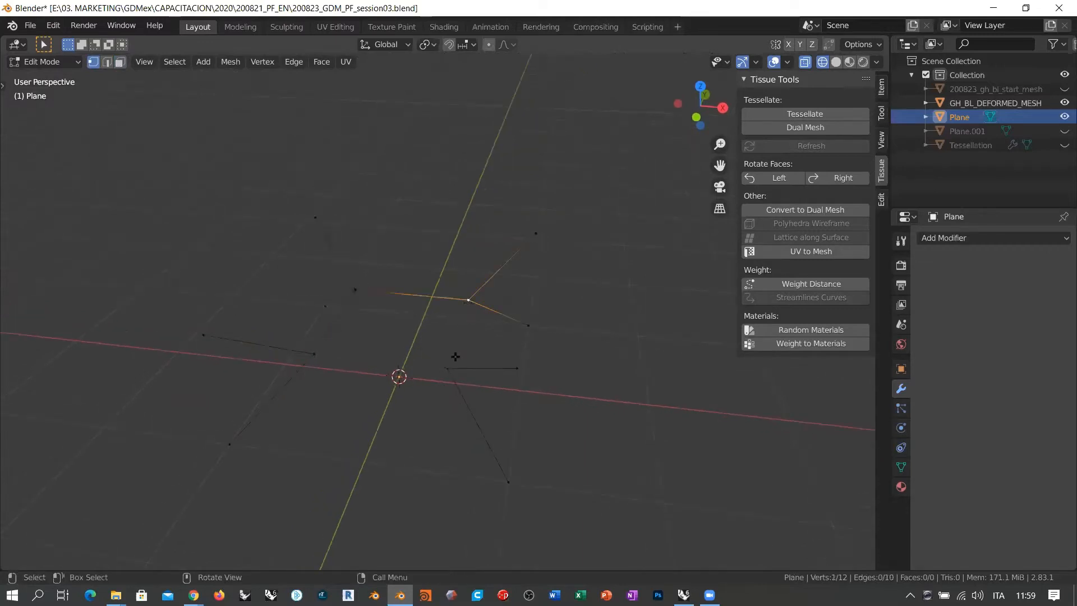
shift+click(447, 369)
key(f)
click(447, 369)
shift+click(315, 354)
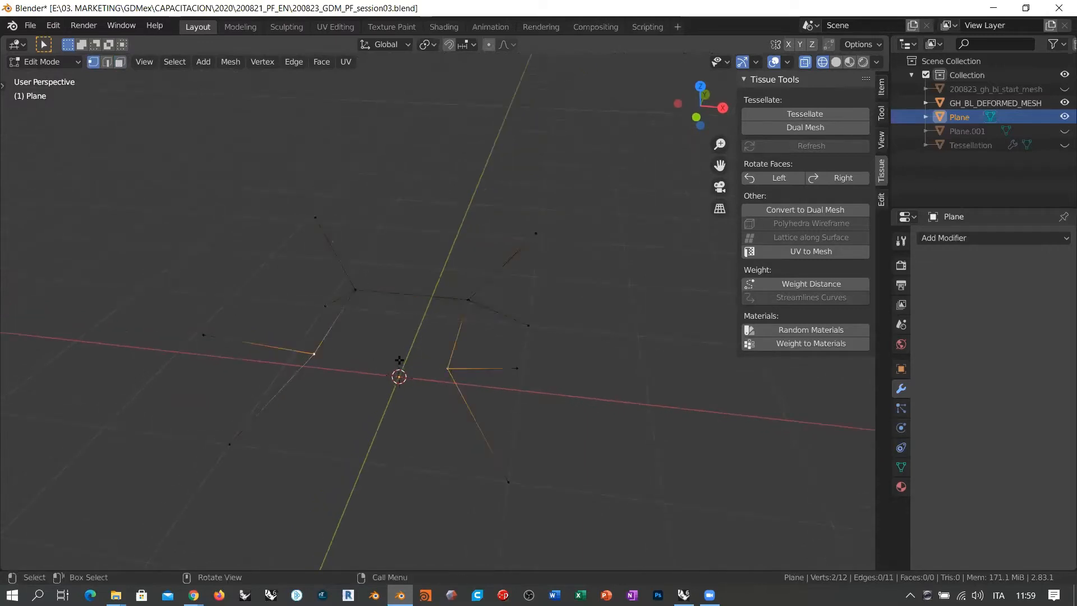
key(f)
- Select the whole wireframe component and switch to edge selection mode
middle_drag(344, 342, 413, 355)
key(a)
key(alt+a)
key(a)
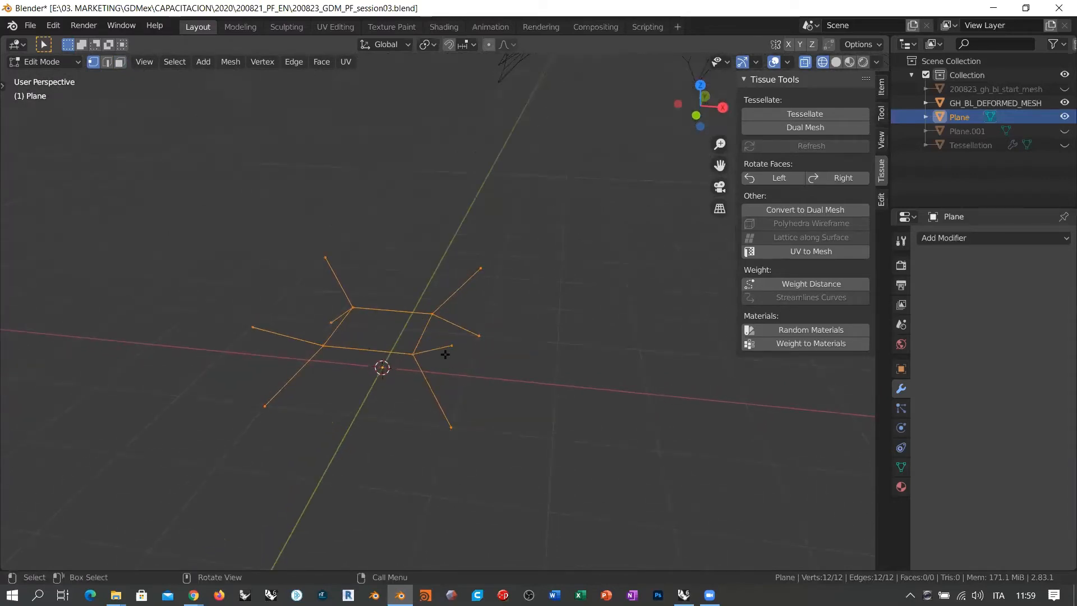
middle_drag(445, 355, 312, 341)
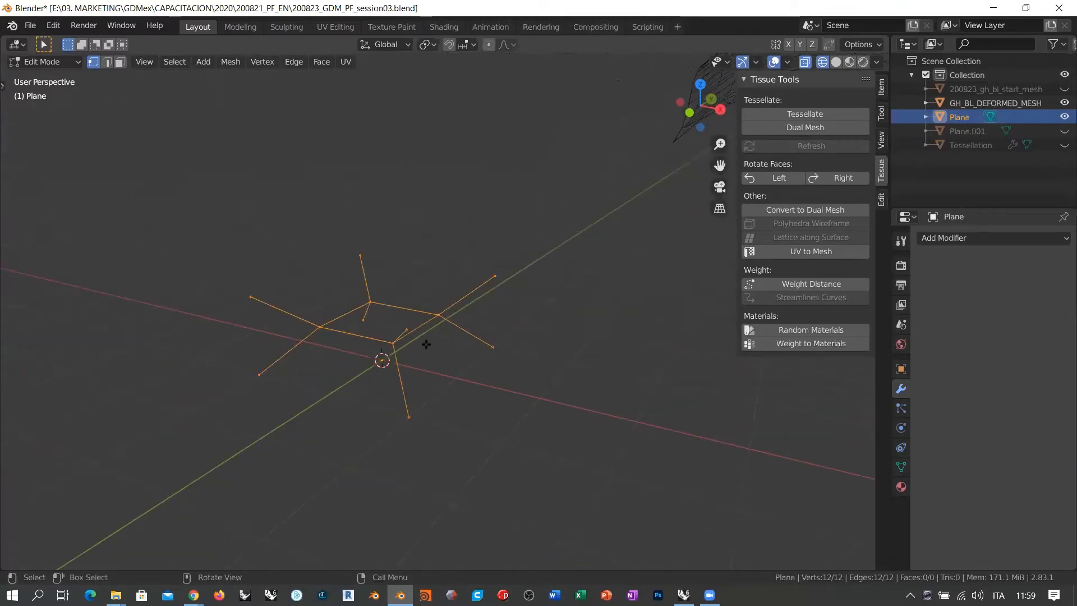
middle_drag(426, 344, 148, 105)
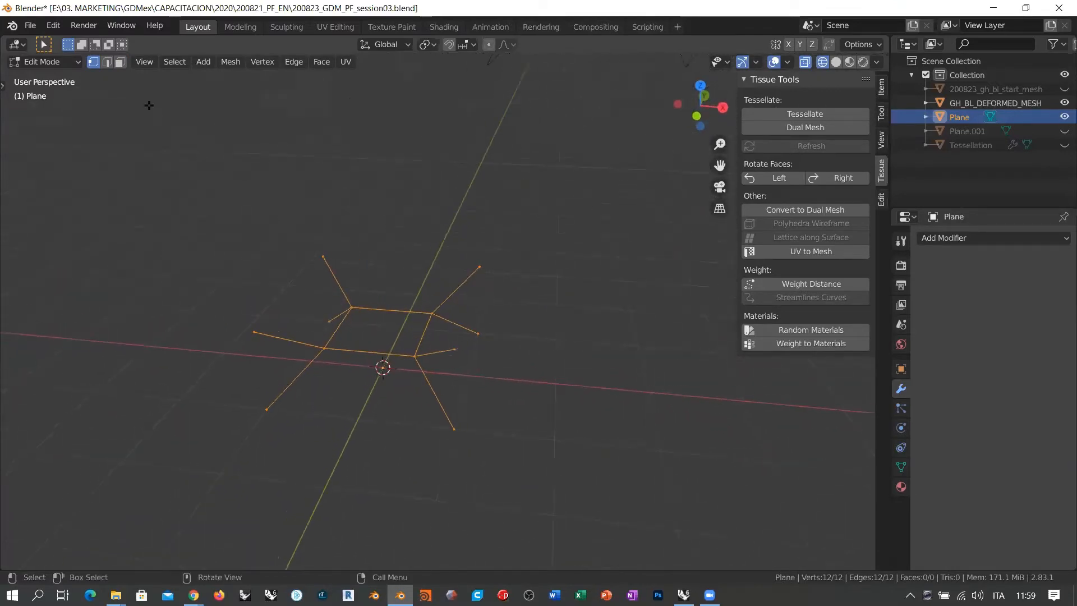
click(107, 62)
middle_drag(392, 298, 282, 393)
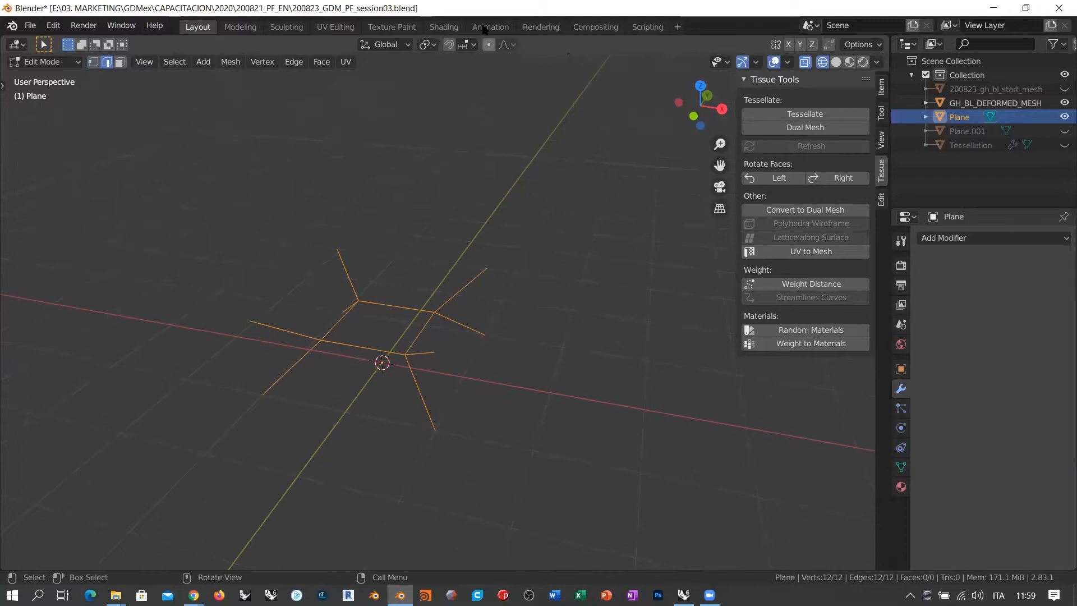
- Annotate in red the component's square base outline and an adjoining second square cell beside it
drag(436, 431, 486, 338)
drag(486, 332, 344, 314)
mouse_move(344, 312)
mouse_down()
mouse_move(269, 396)
mouse_move(608, 464)
mouse_up()
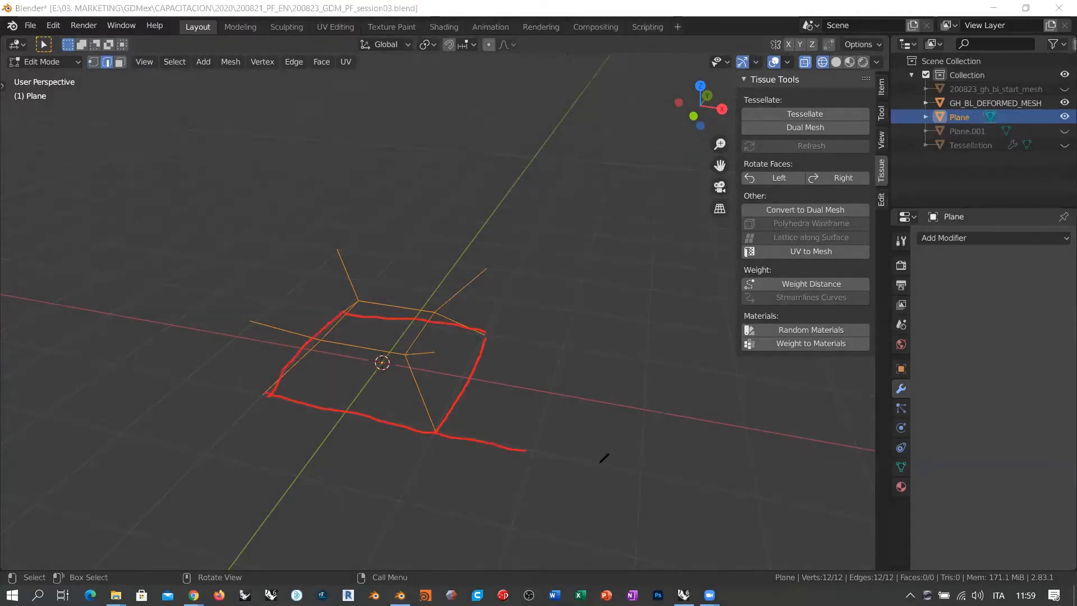
mouse_move(486, 335)
mouse_down()
mouse_move(649, 363)
mouse_move(605, 468)
mouse_up()
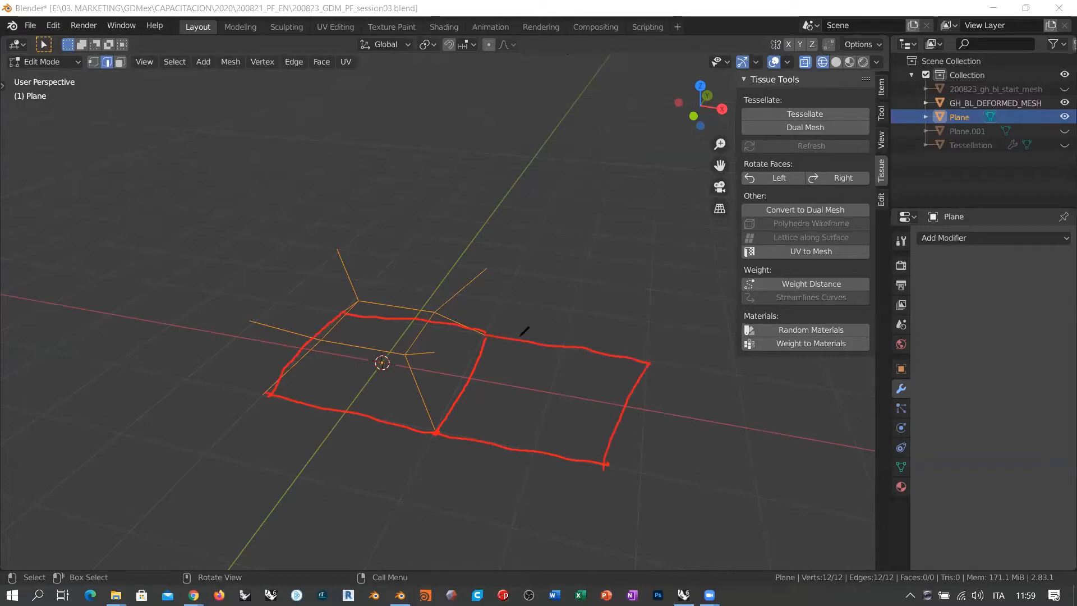
- Annotate a dashed inner square in the second cell and red lines tracing how the two neighbouring components connect
mouse_move(526, 327)
mouse_down()
mouse_move(506, 372)
mouse_move(547, 387)
mouse_up()
drag(598, 337, 594, 392)
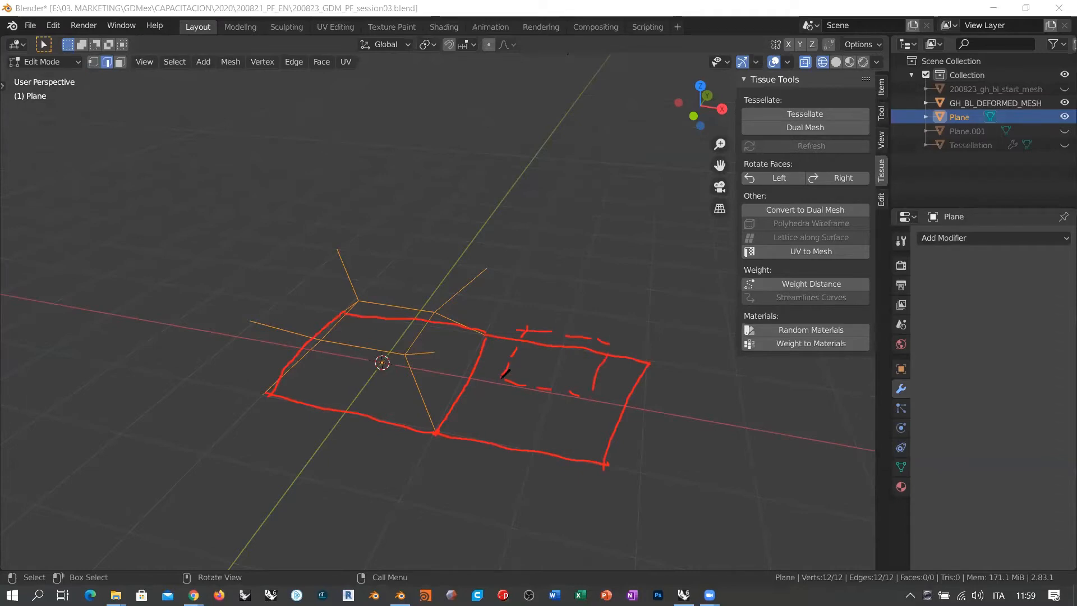
drag(455, 414, 438, 429)
drag(435, 354, 499, 379)
mouse_move(486, 270)
mouse_down()
mouse_move(530, 324)
mouse_move(491, 334)
mouse_up()
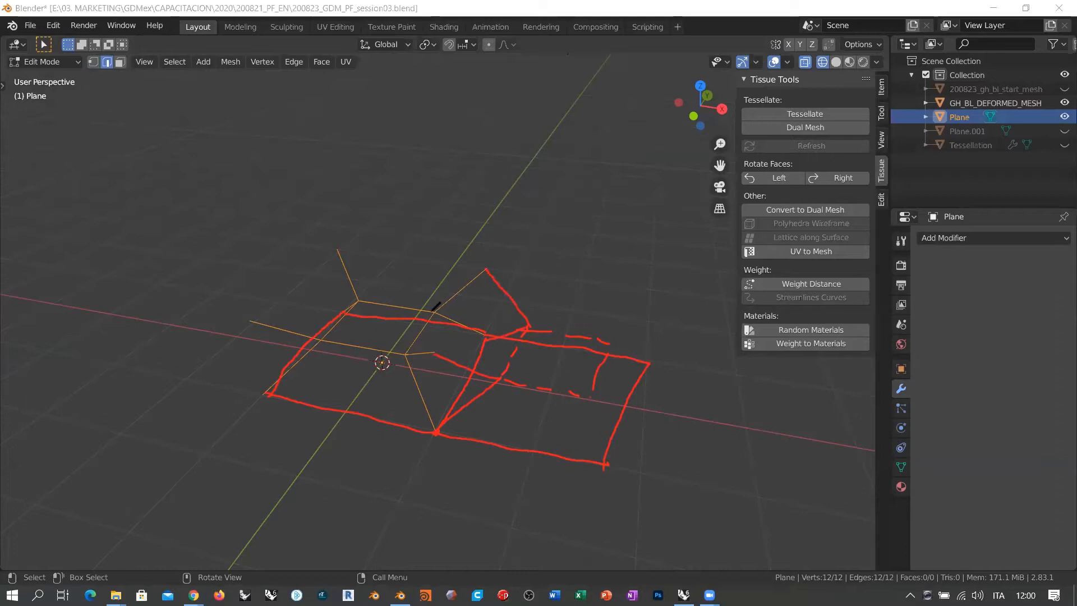
drag(436, 308, 486, 335)
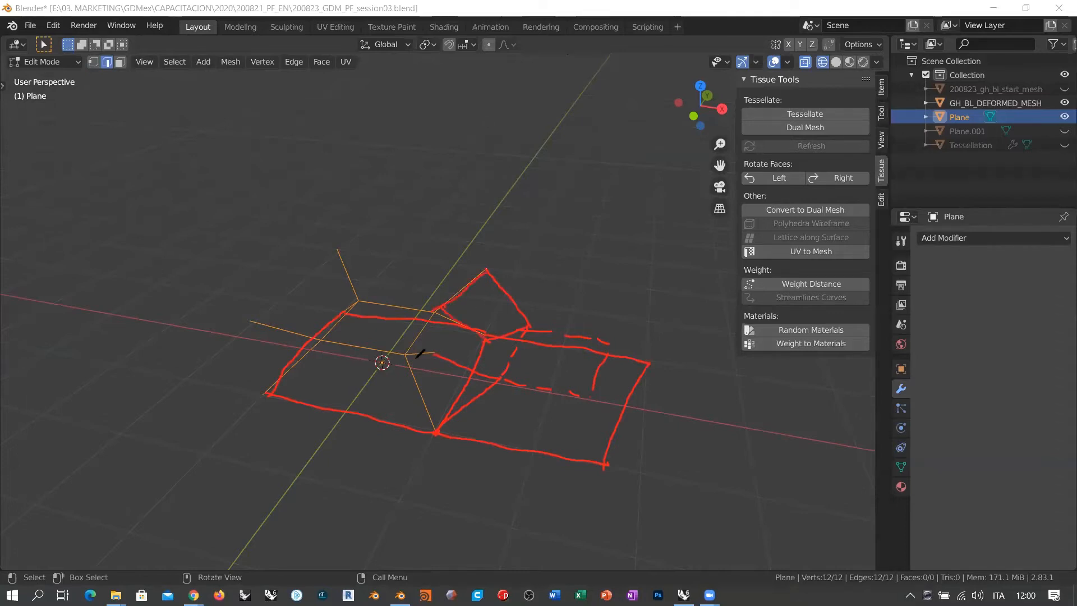
drag(405, 355, 437, 311)
drag(328, 337, 401, 356)
mouse_move(526, 330)
mouse_down()
mouse_move(507, 373)
mouse_move(576, 392)
mouse_move(601, 341)
mouse_up()
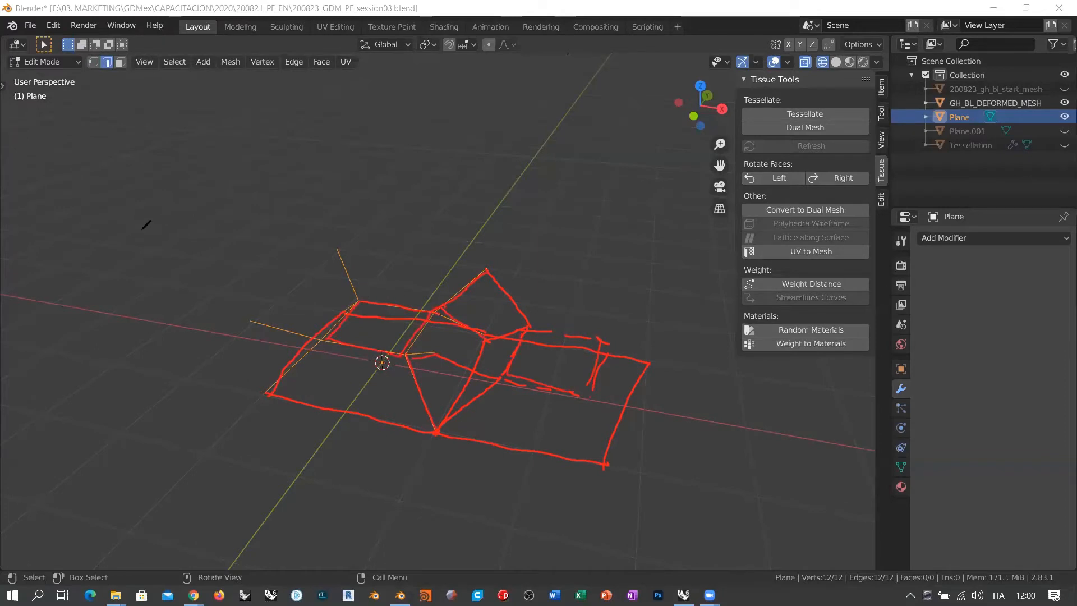
- Draw a separate red Y-shaped side-view diagram with short dashes at its two slanted ends in the empty viewport area
drag(206, 189, 219, 181)
drag(145, 114, 216, 174)
drag(120, 112, 153, 112)
drag(163, 109, 177, 116)
drag(84, 232, 97, 233)
drag(126, 237, 171, 232)
drag(221, 180, 326, 180)
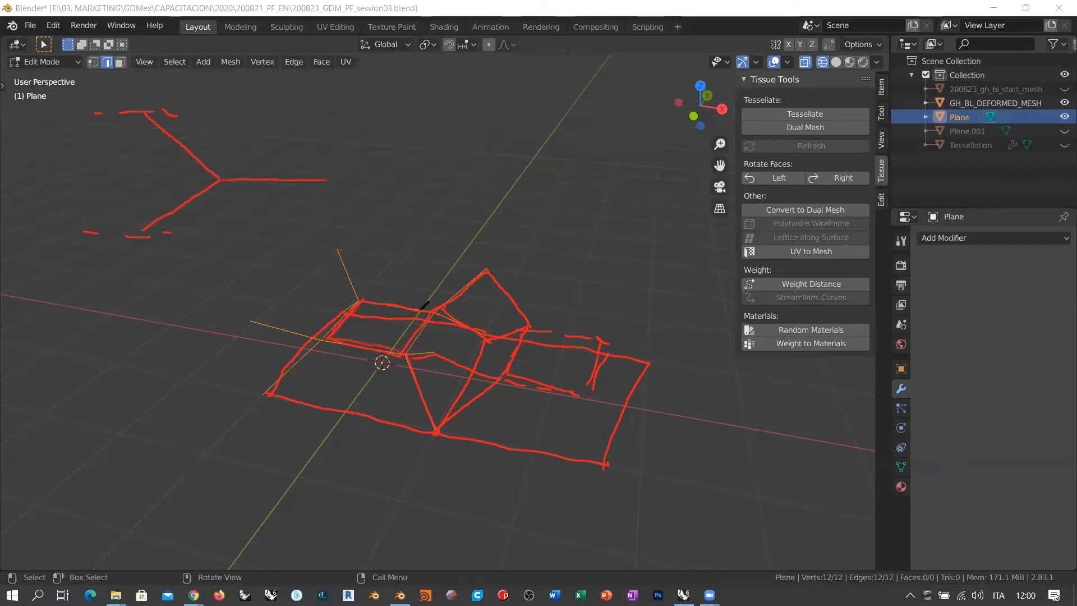
- Extend the red side-view diagram with two diamond shapes linked by horizontal lines, showing how the repeated components join
mouse_move(381, 115)
mouse_down()
mouse_move(327, 179)
mouse_move(388, 238)
mouse_move(447, 183)
mouse_up()
mouse_move(380, 114)
mouse_down()
mouse_move(441, 171)
mouse_move(529, 177)
mouse_up()
mouse_move(569, 119)
mouse_down()
mouse_move(530, 177)
mouse_move(573, 229)
mouse_up()
drag(605, 178, 573, 230)
mouse_move(569, 119)
mouse_down()
mouse_move(605, 179)
mouse_move(685, 181)
mouse_up()
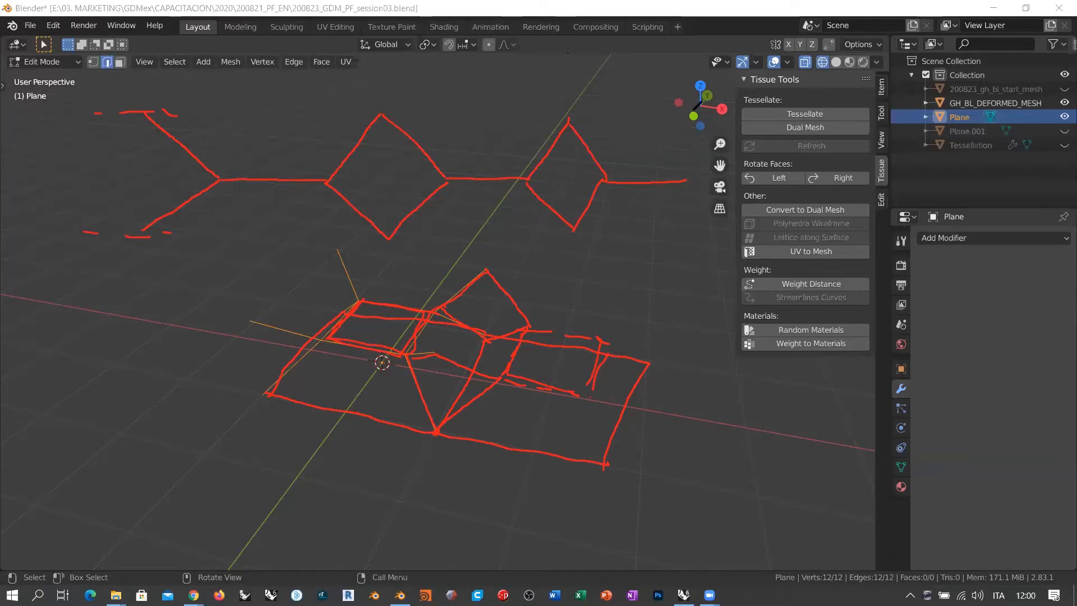
- Clear all the red annotations and return the wireframe component to Object Mode
click(460, 127)
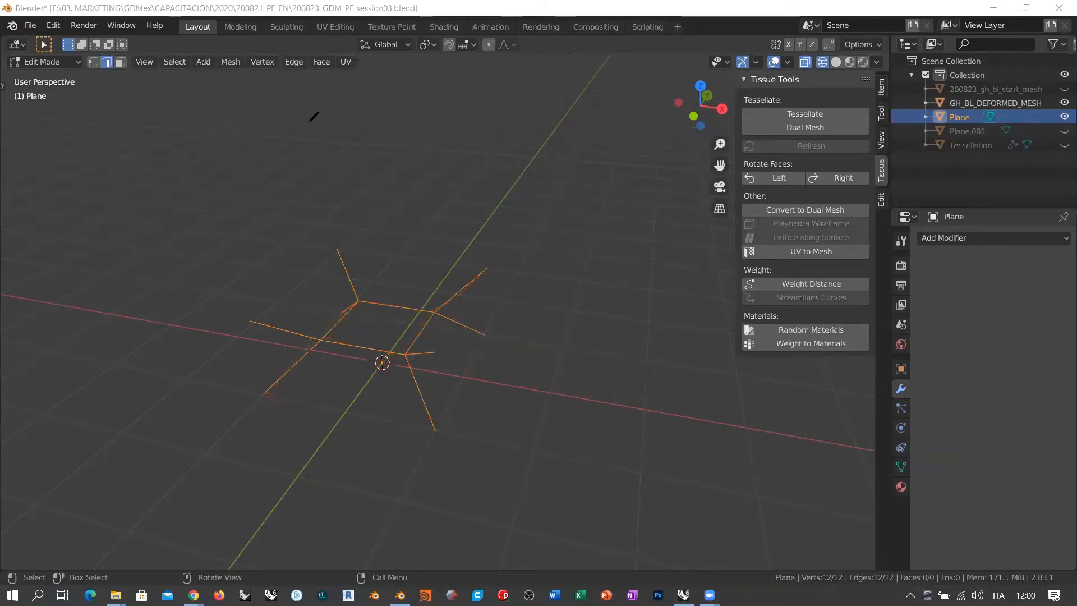
middle_drag(382, 268, 409, 284)
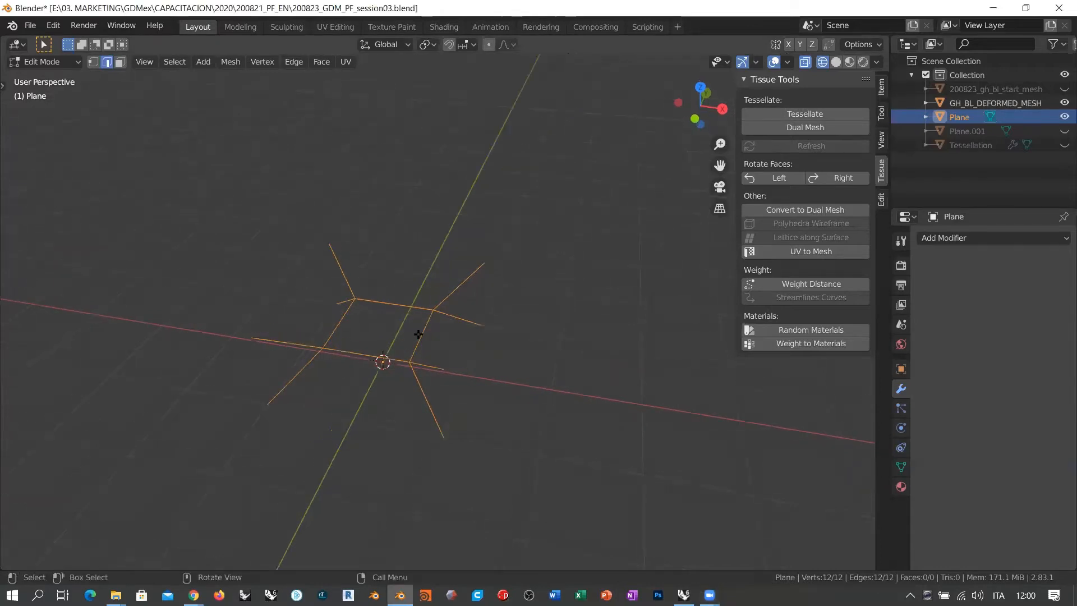
middle_drag(491, 330, 256, 317)
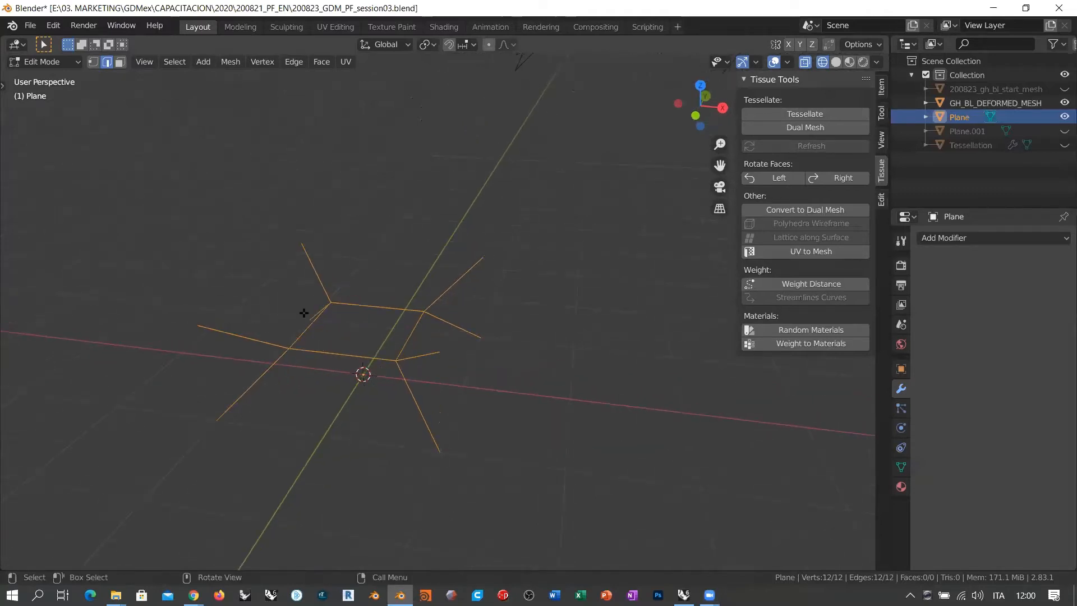
middle_drag(432, 353, 404, 325)
key(Tab)
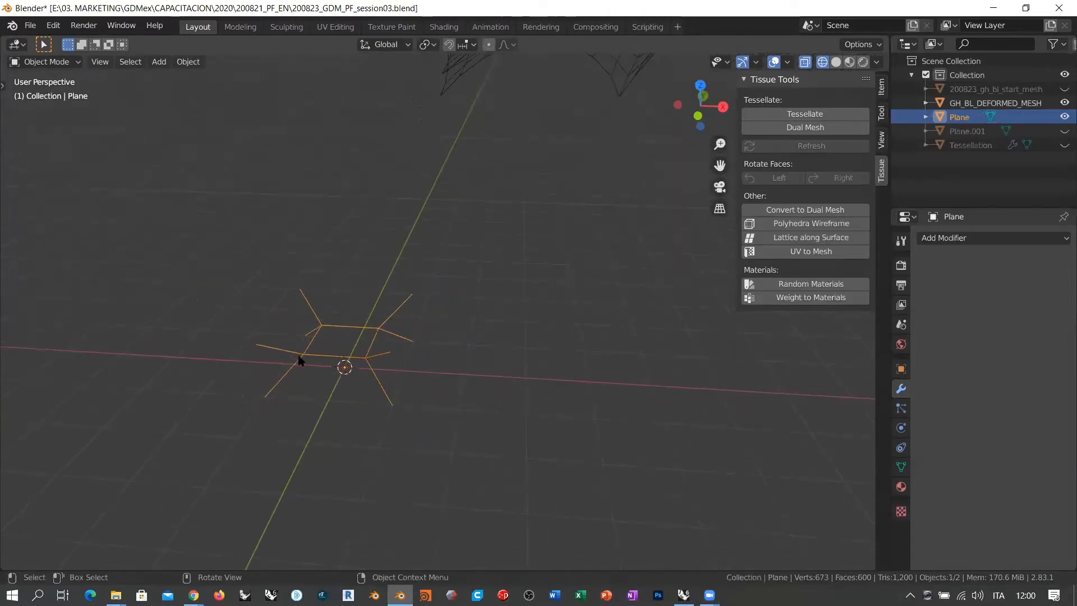
- Tessellate GH_BL_DEFORMED_MESH with the Plane wireframe component, using the default Quad fill and Relative thickness settings
middle_drag(298, 358, 334, 284)
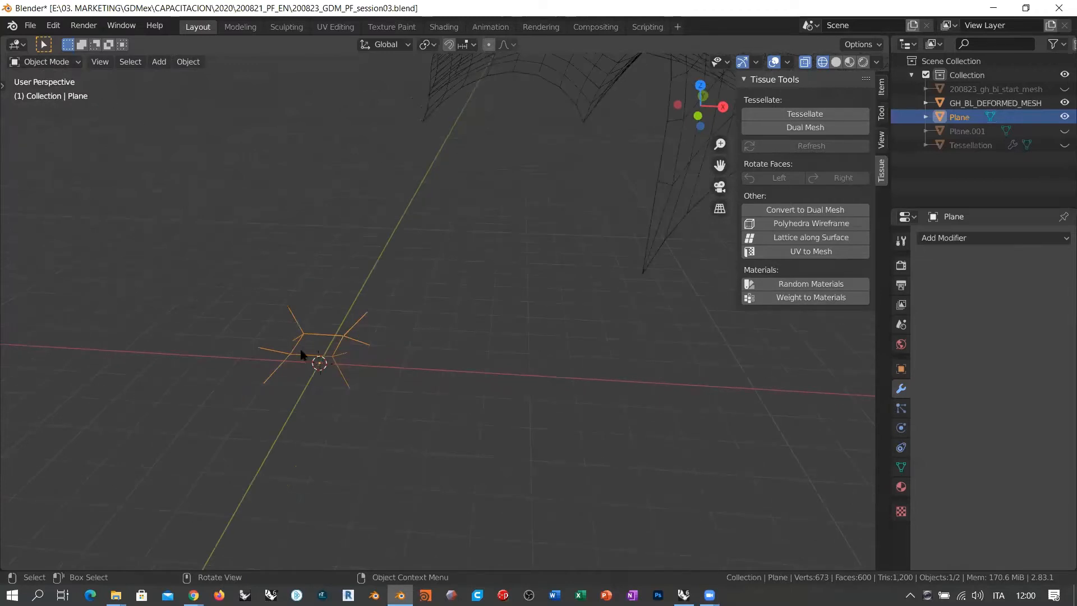
middle_drag(308, 360, 262, 359)
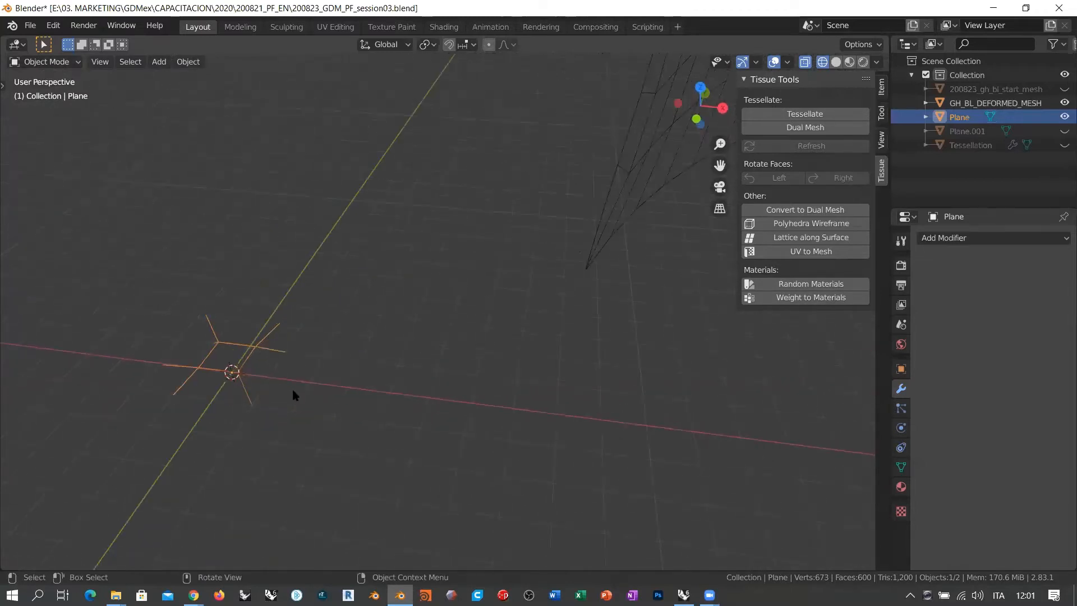
middle_drag(293, 392, 193, 408)
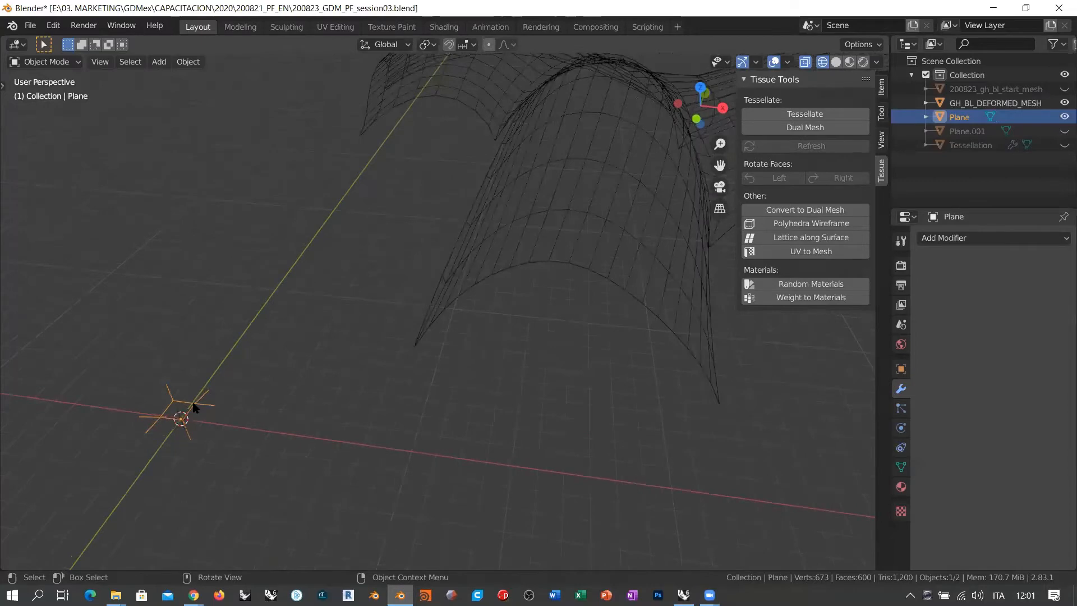
shift+click(500, 231)
middle_drag(500, 232, 670, 164)
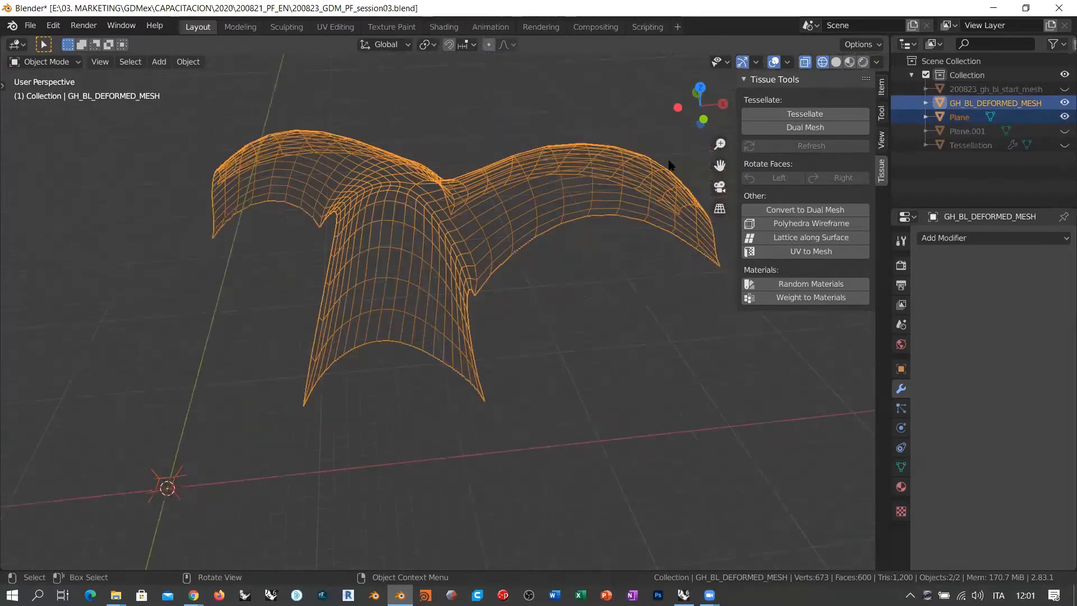
click(801, 115)
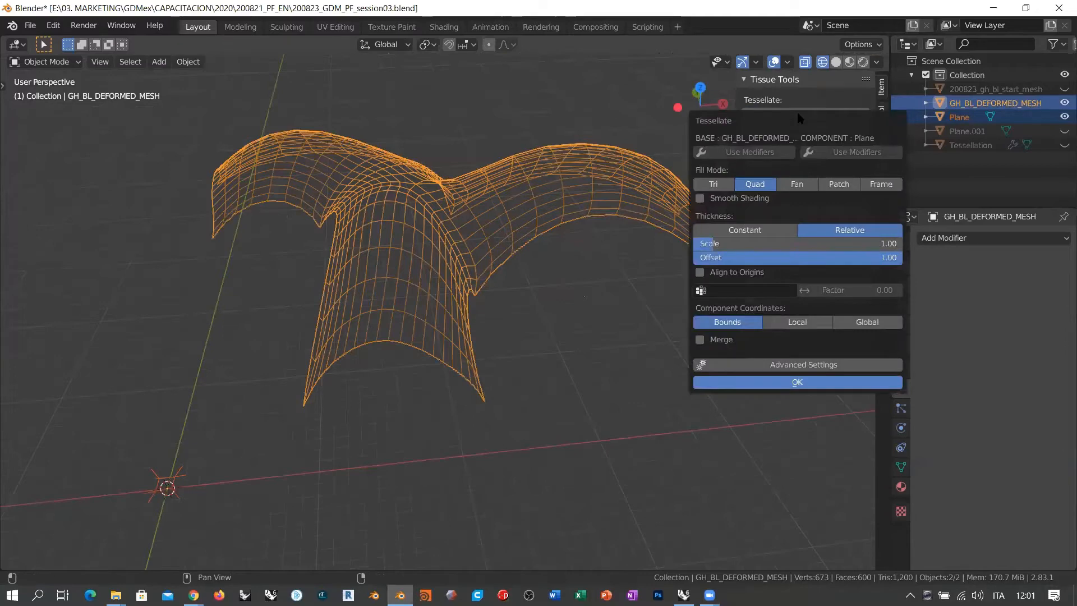
click(767, 382)
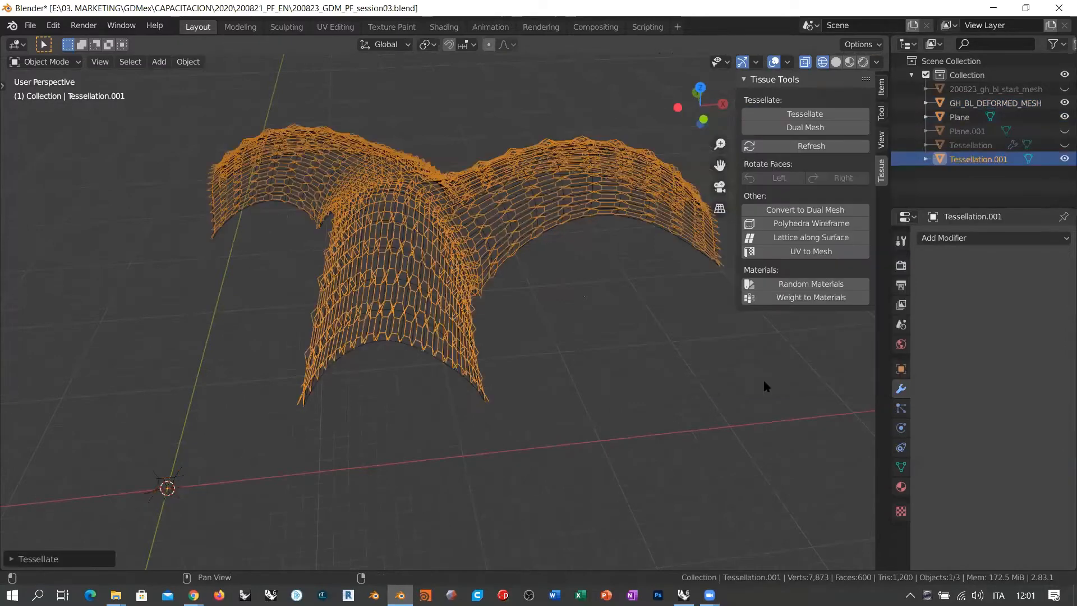
- Inspect the tessellated wireframe from several angles and along its edges, comparing its position with the base mesh surface
middle_drag(491, 290, 253, 348)
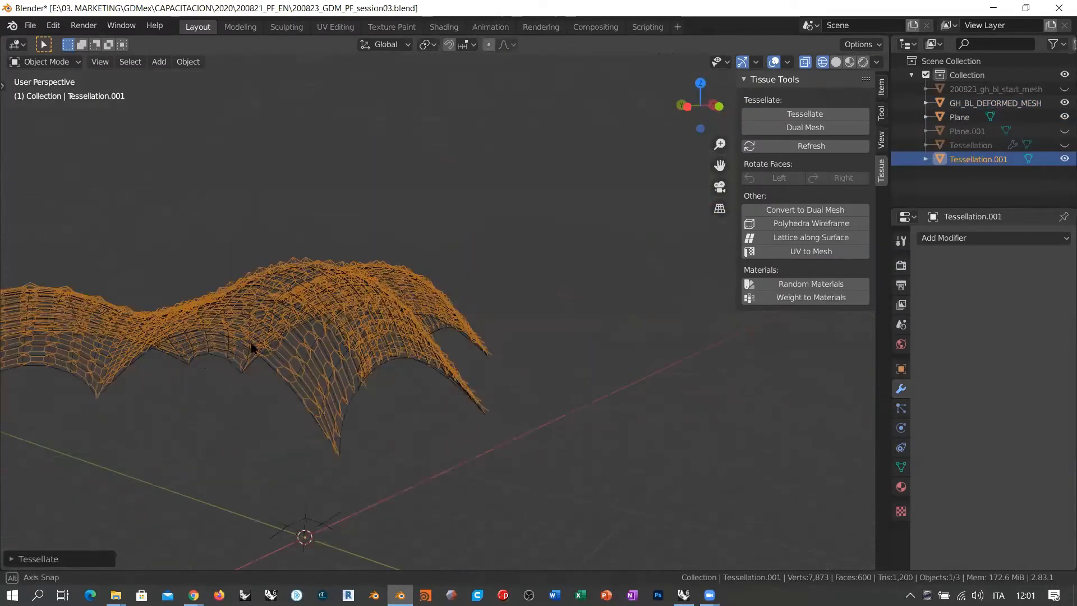
scroll(438, 310, up, 5)
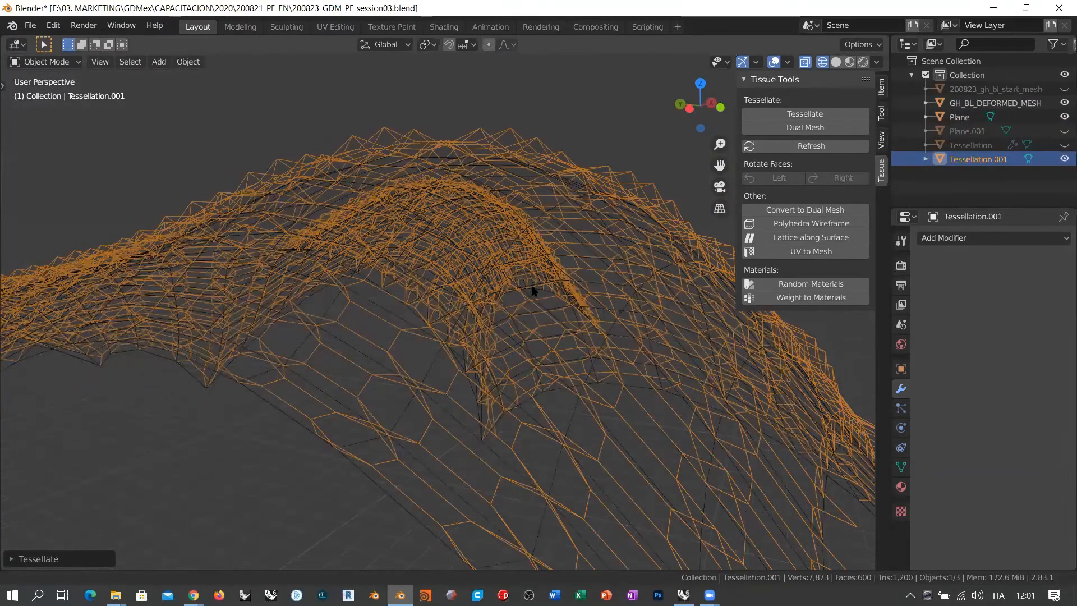
middle_drag(532, 289, 535, 272)
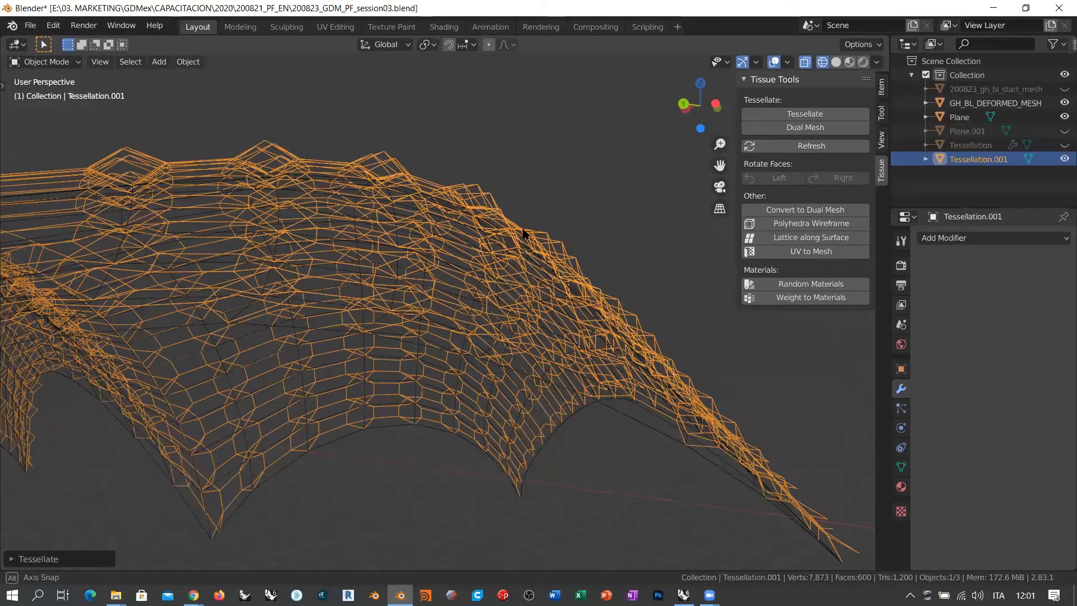
middle_drag(523, 232, 457, 266)
middle_drag(382, 335, 328, 339)
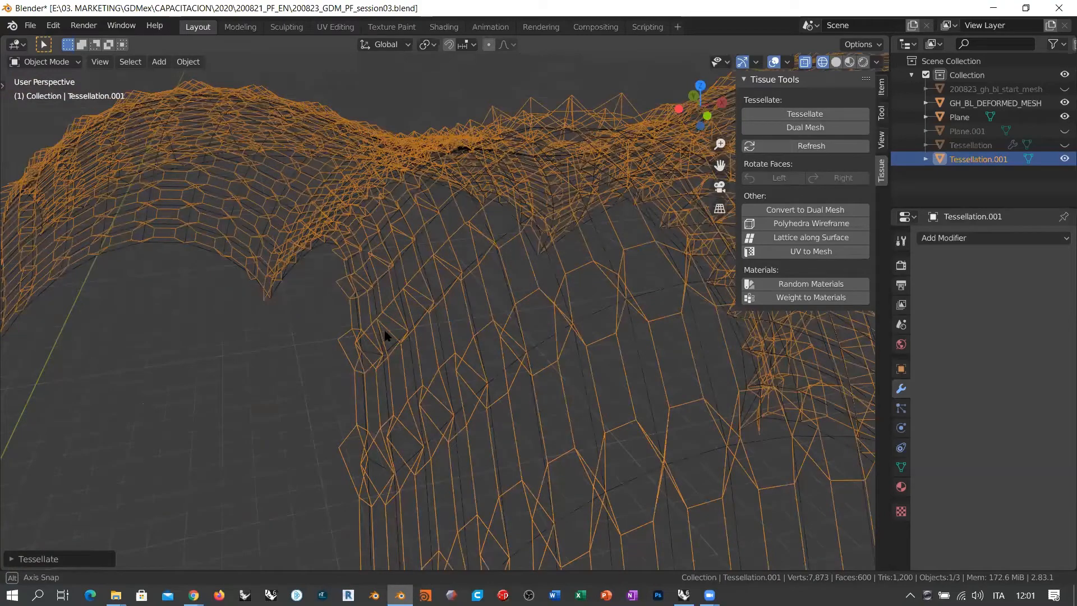
middle_drag(402, 343, 261, 356)
scroll(433, 344, down, 3)
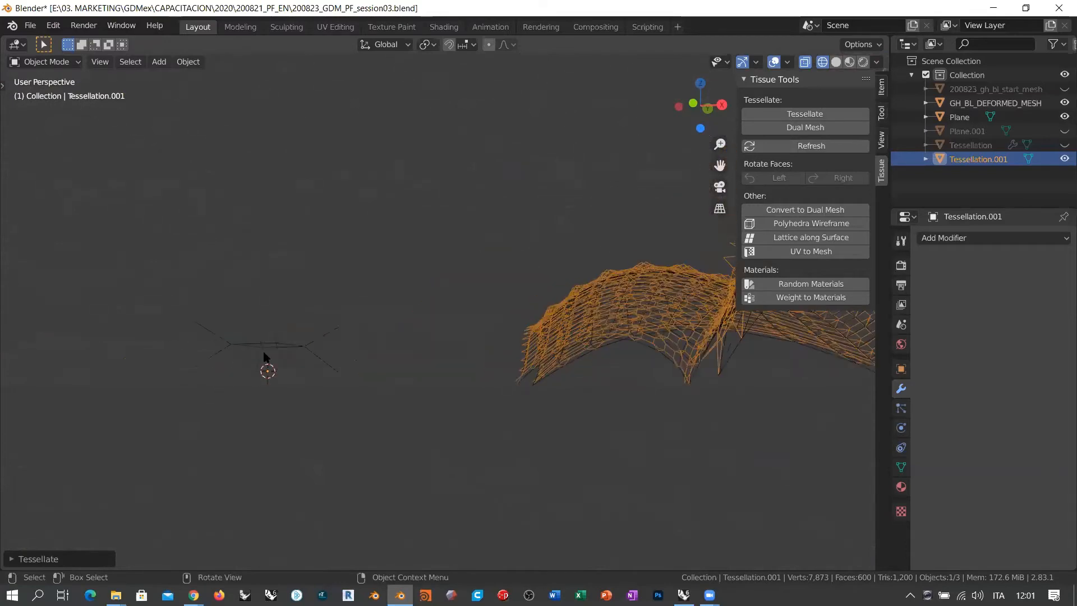
scroll(548, 377, up, 4)
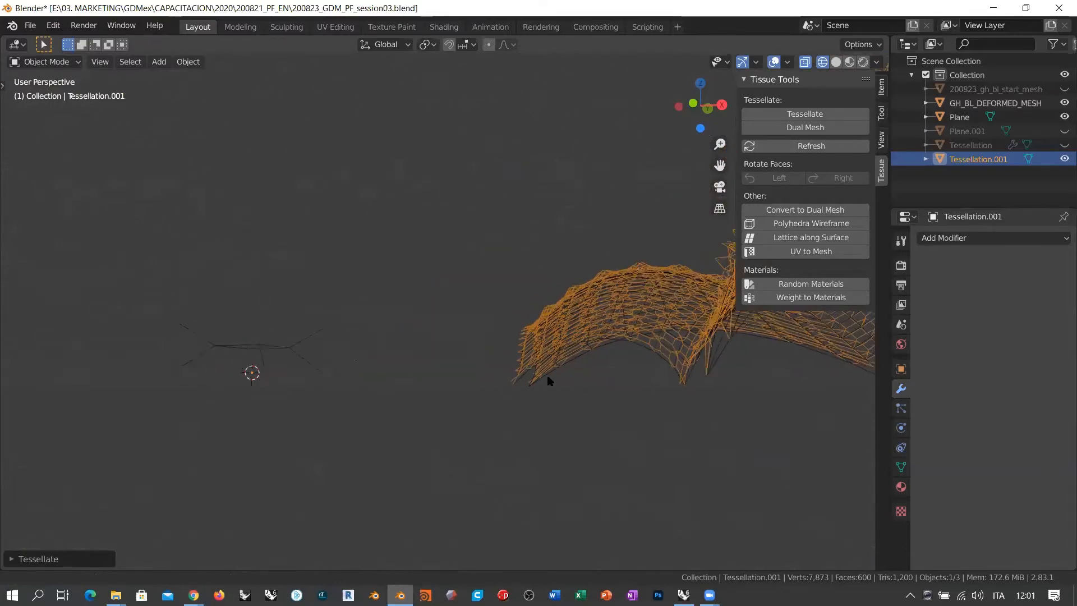
scroll(553, 409, up, 4)
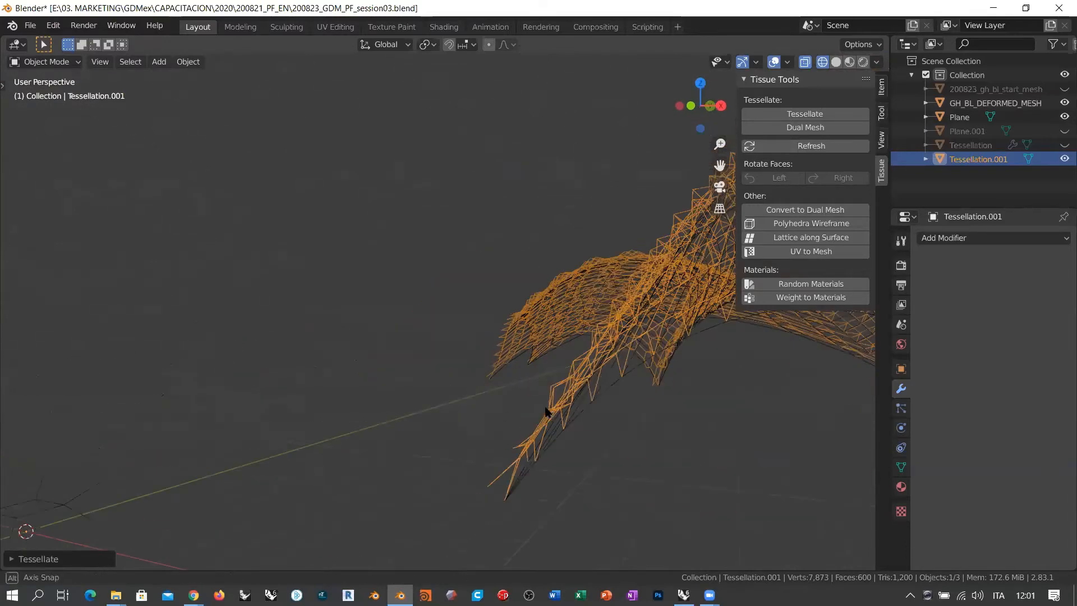
middle_drag(549, 414, 465, 459)
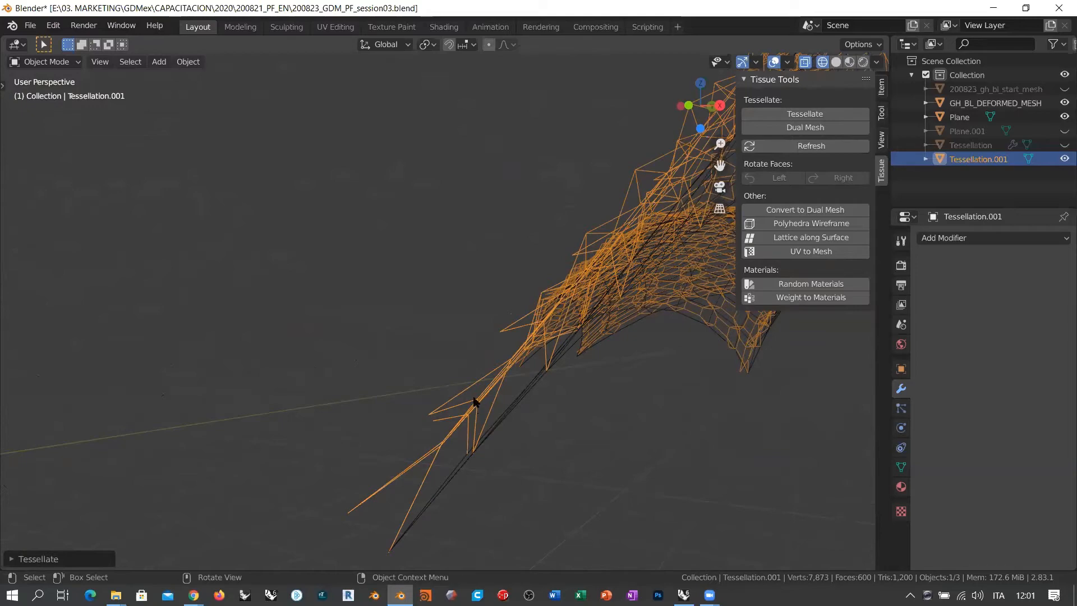
middle_drag(474, 414, 408, 387)
scroll(434, 377, down, 5)
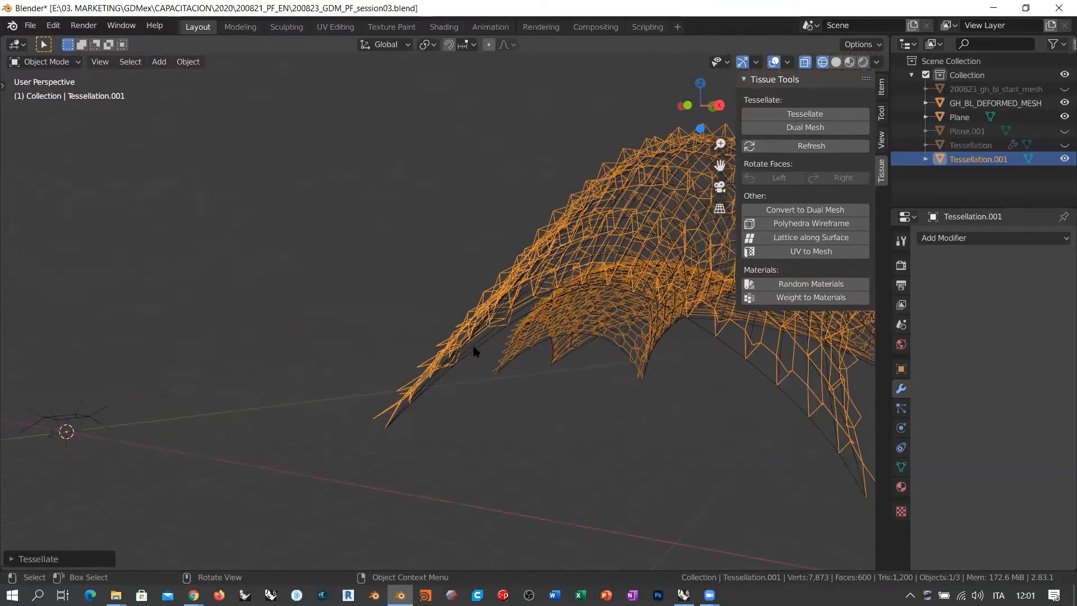
middle_drag(474, 353, 590, 291)
scroll(542, 310, up, 3)
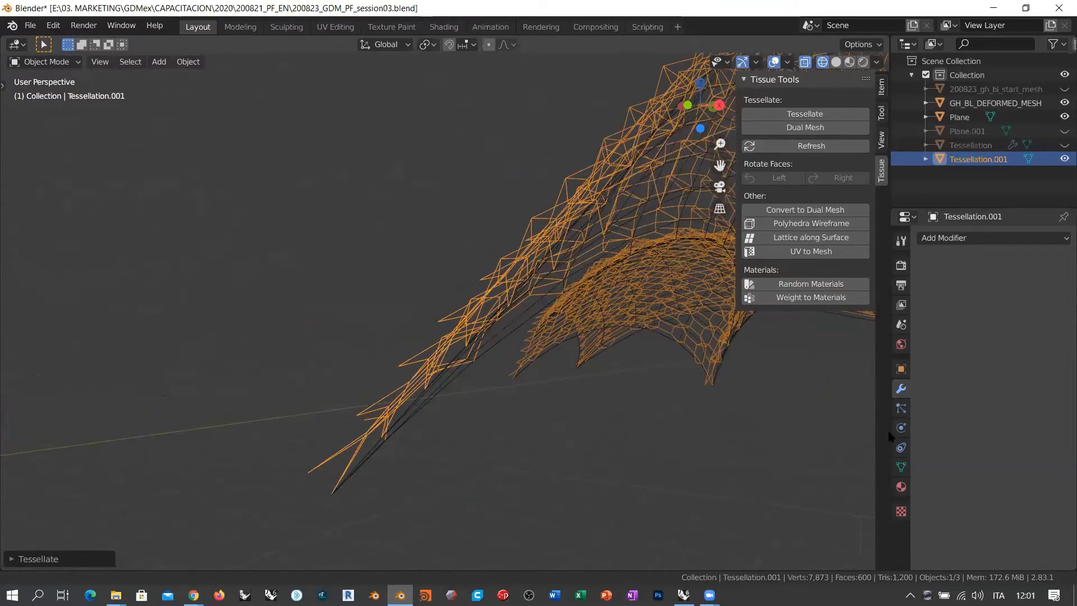
- Set the tessellation's thickness Offset to 0
click(900, 467)
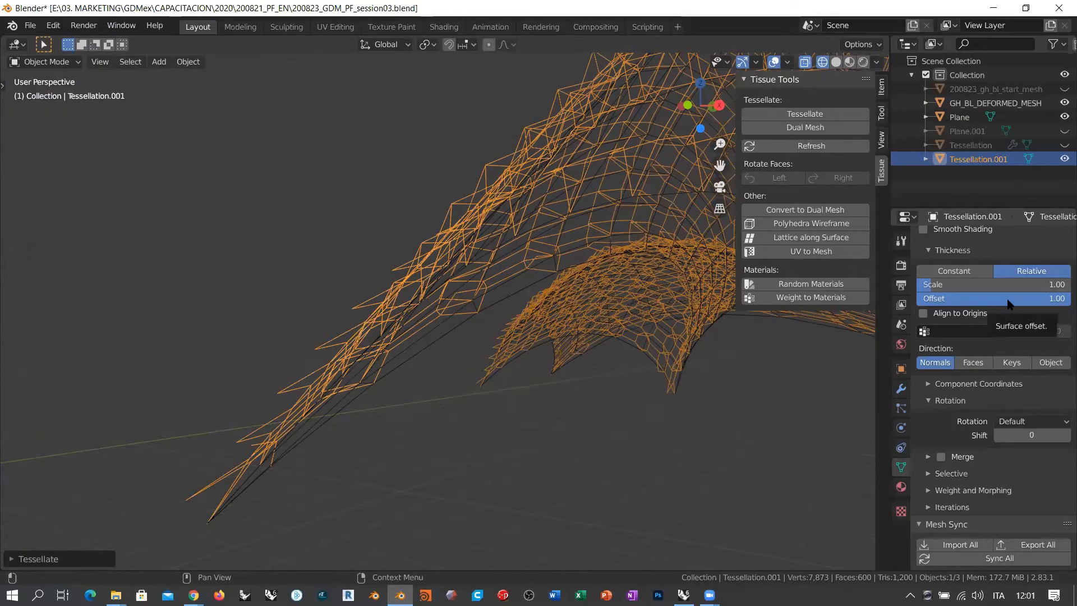
drag(1012, 304, 942, 308)
click(984, 302)
text(0)
key(Return)
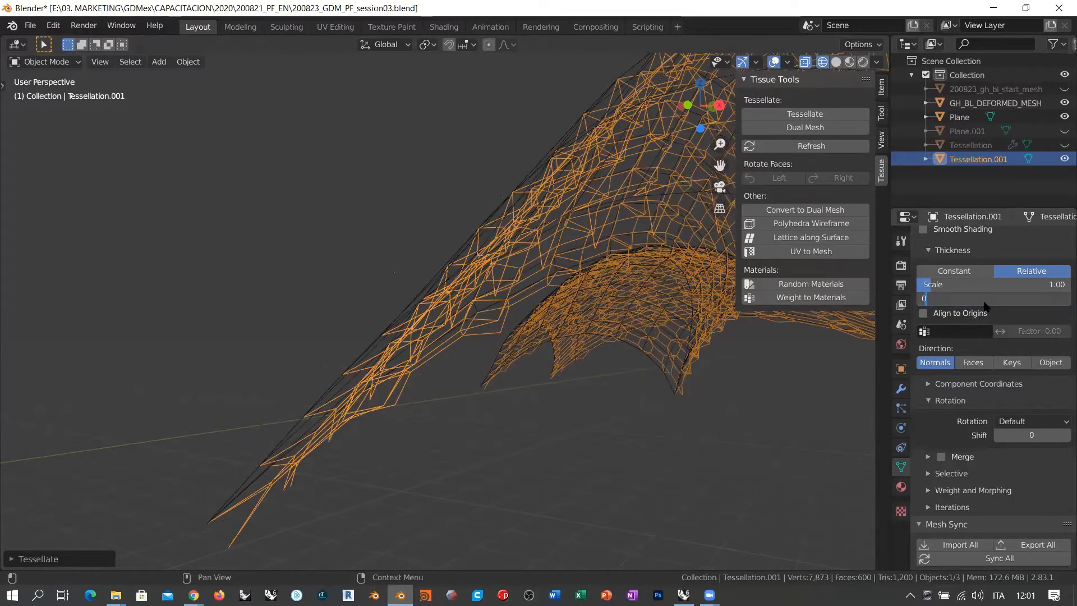
- Examine how the wireframe cells of the offset tessellation sit relative to the base mesh along its arms
scroll(340, 317, up, 5)
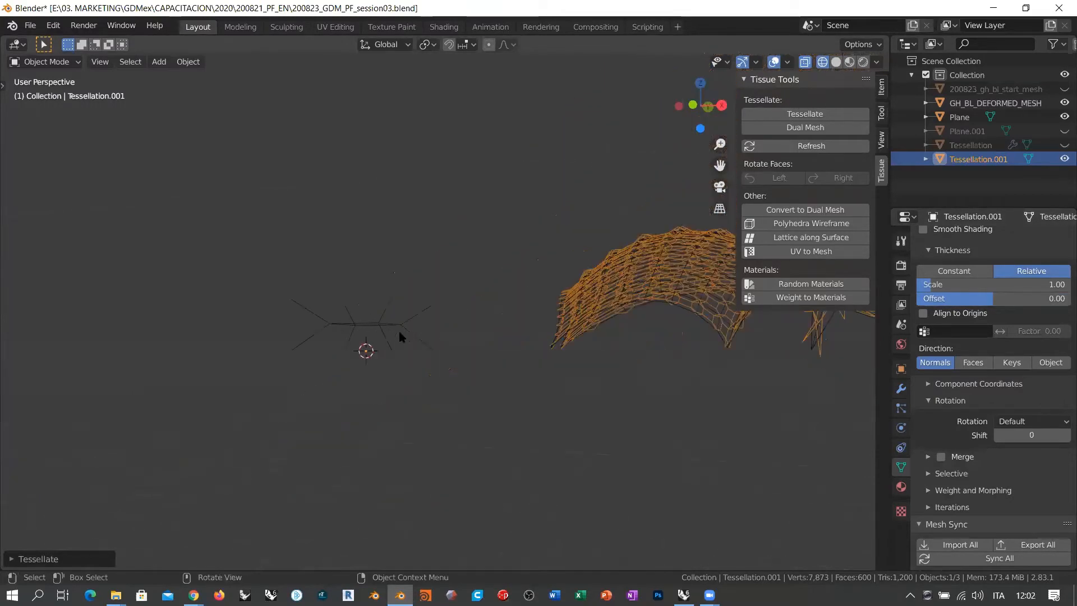
middle_drag(560, 329, 532, 380)
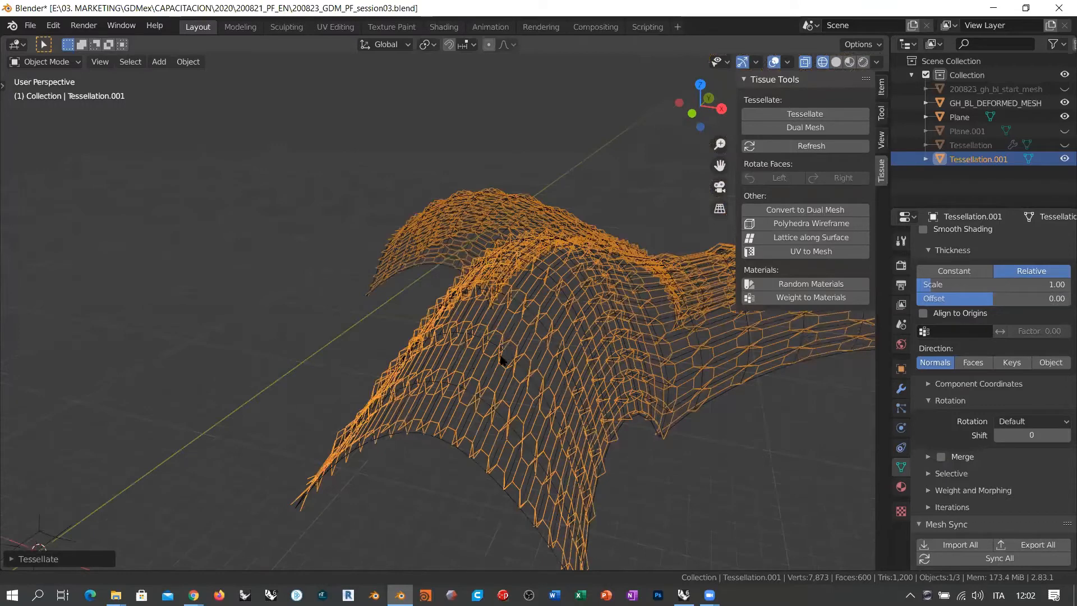
scroll(501, 359, up, 2)
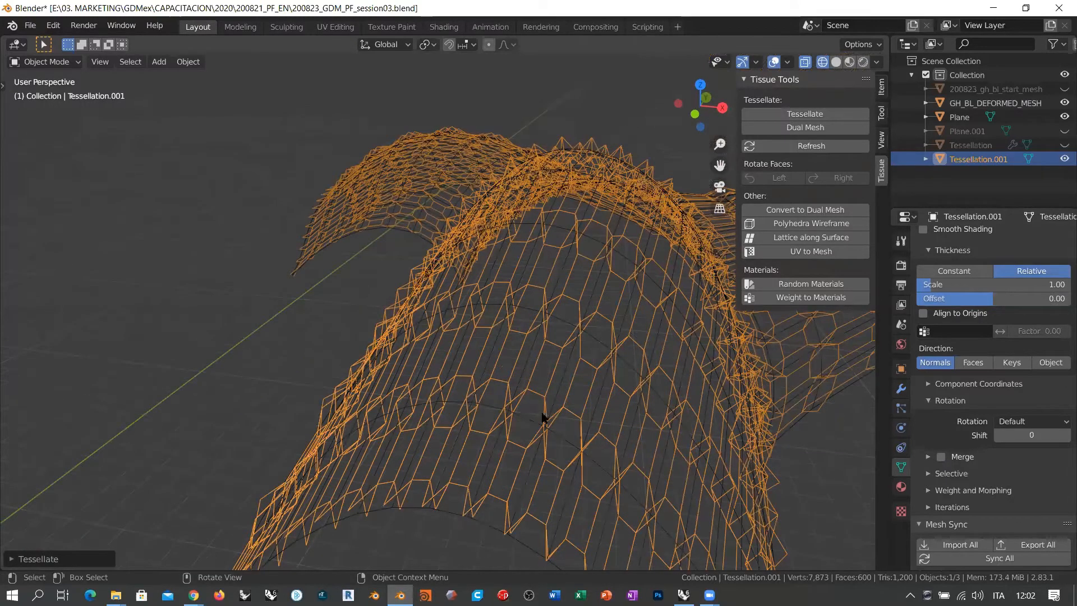
middle_drag(550, 356, 442, 389)
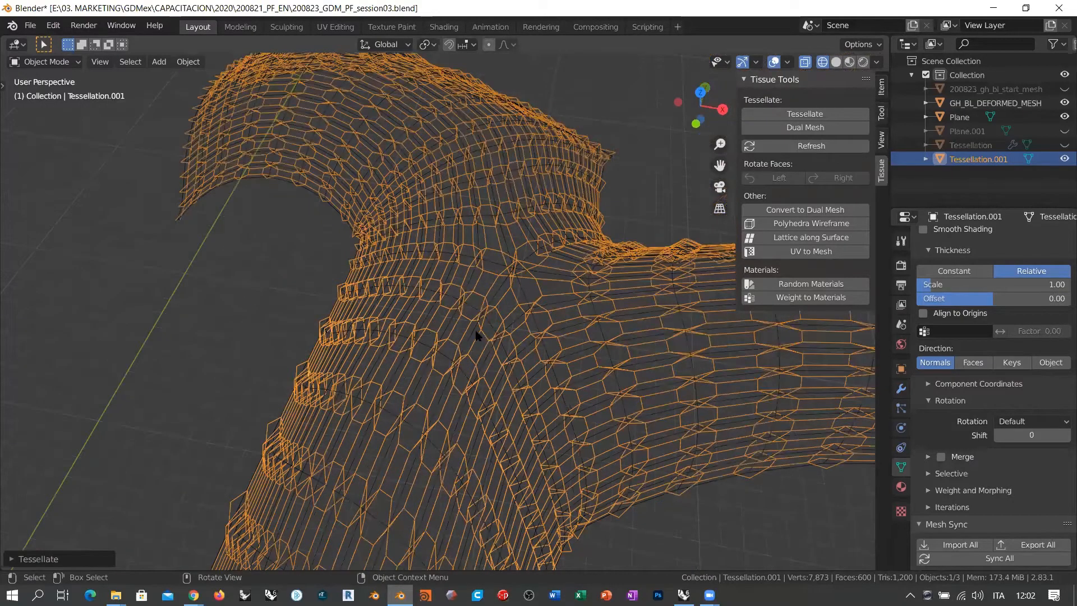
middle_drag(476, 329, 587, 320)
middle_drag(548, 351, 500, 361)
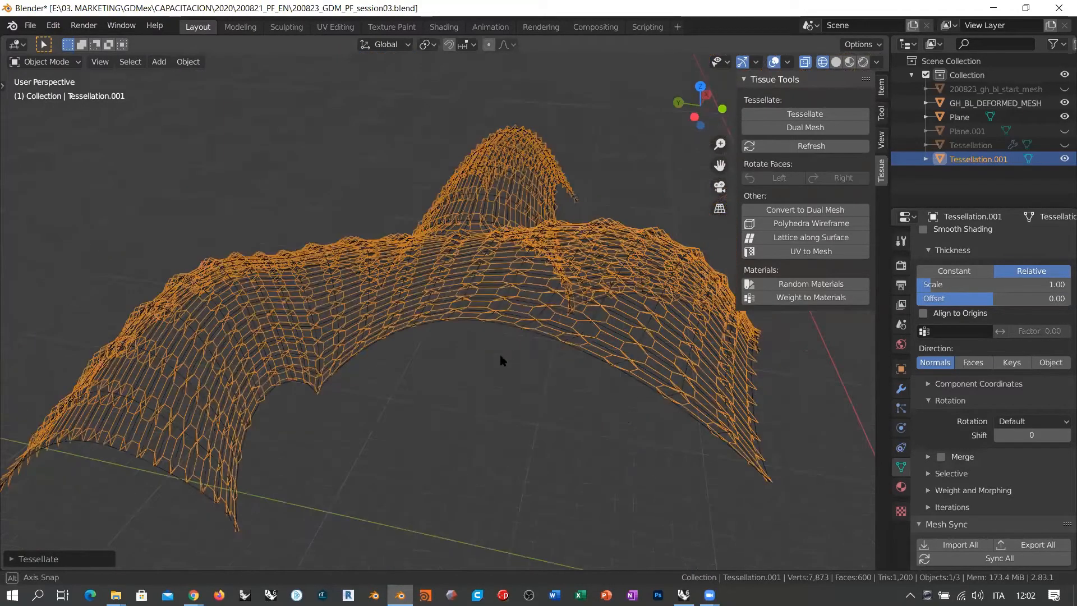
middle_drag(420, 276, 497, 360)
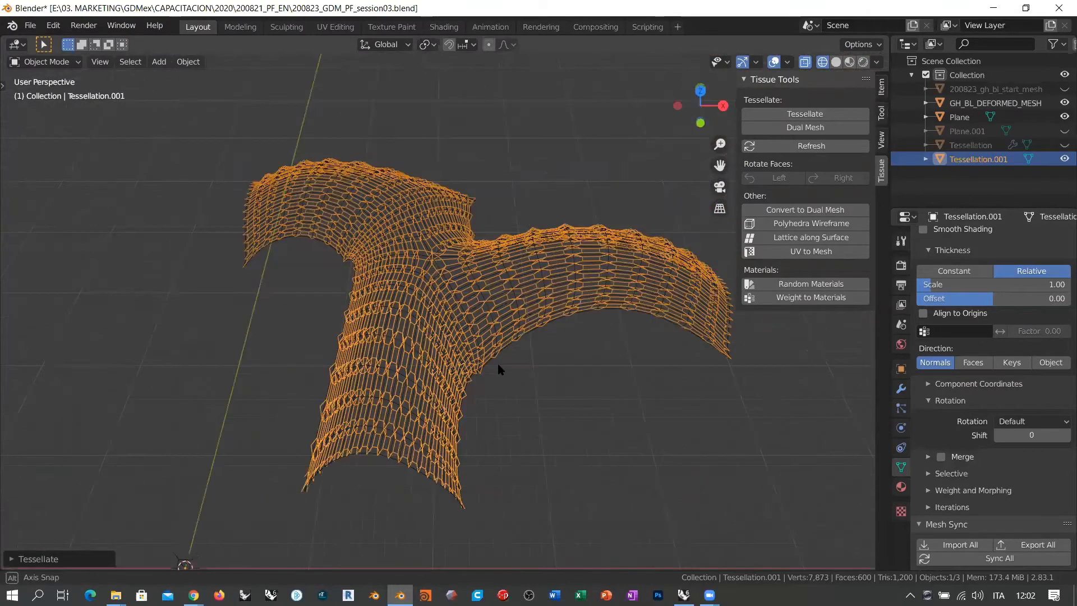
- Examine the central junction of the tessellation up close and the overall cell pattern where the three arms meet
middle_drag(428, 262, 464, 313)
scroll(467, 312, up, 2)
scroll(437, 276, up, 4)
middle_drag(438, 276, 423, 284)
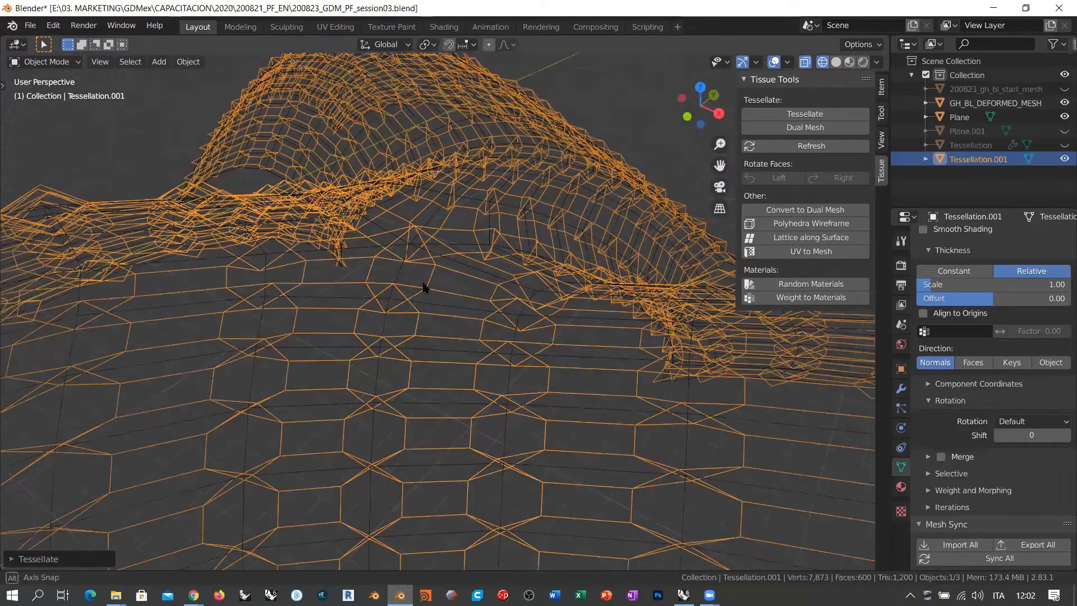
middle_drag(484, 319, 401, 274)
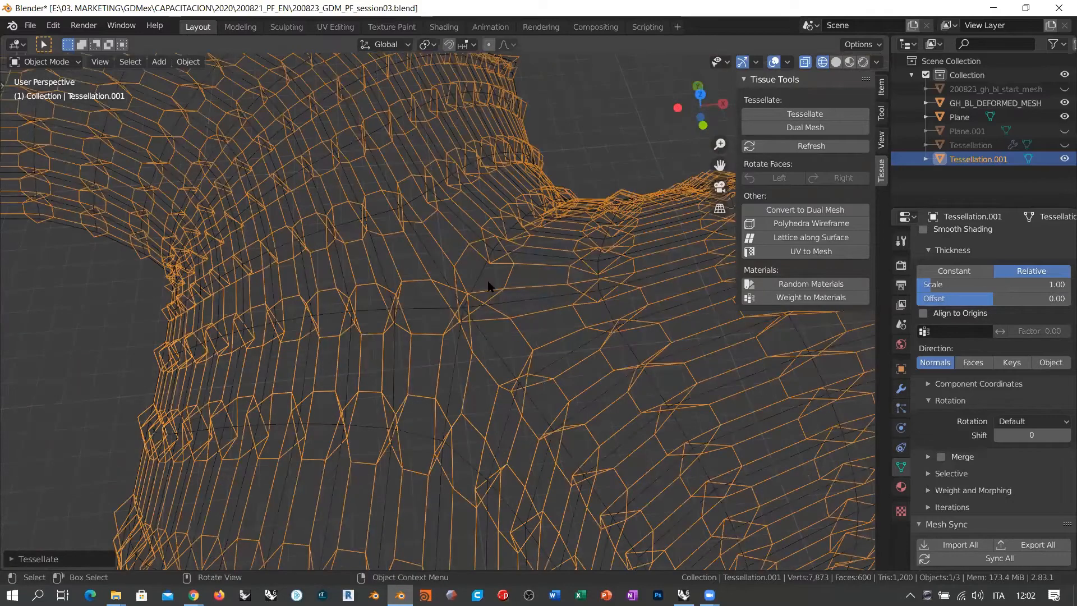
scroll(466, 285, down, 5)
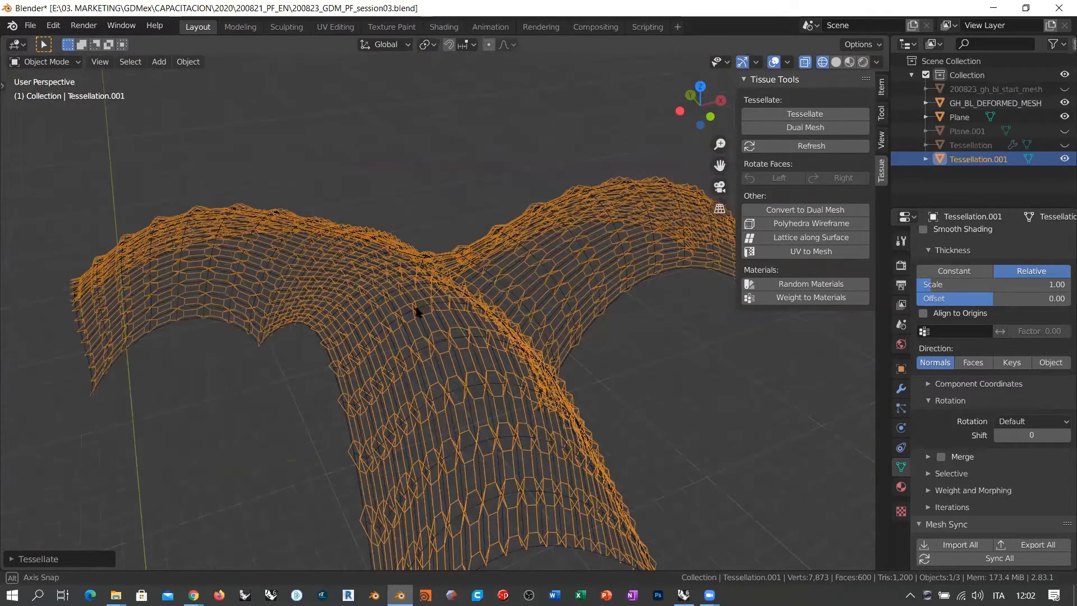
middle_drag(418, 309, 475, 321)
scroll(475, 321, down, 3)
middle_drag(449, 561, 441, 547)
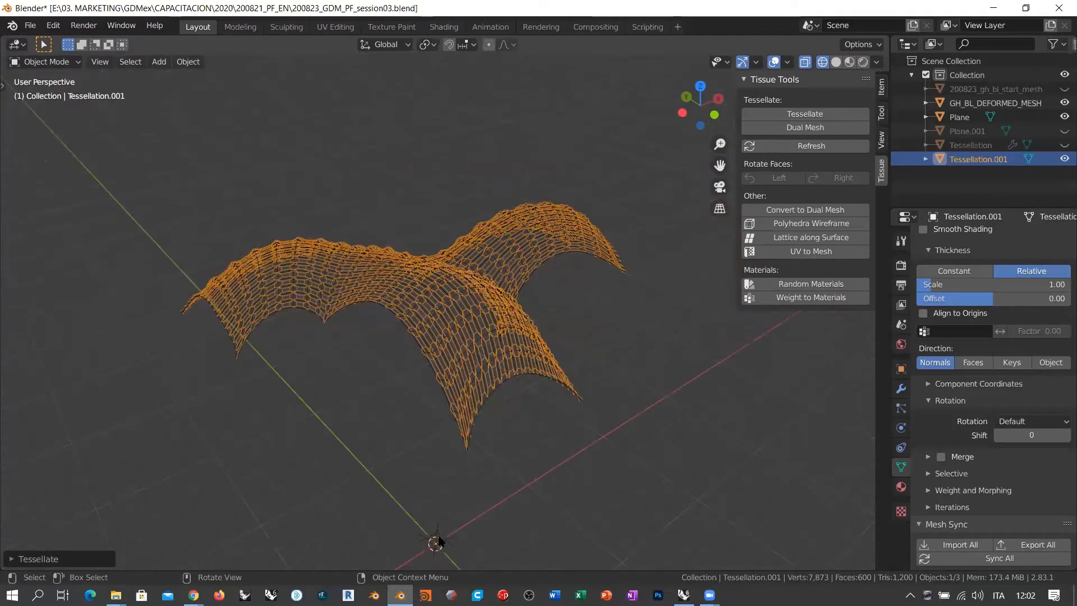
scroll(427, 311, up, 6)
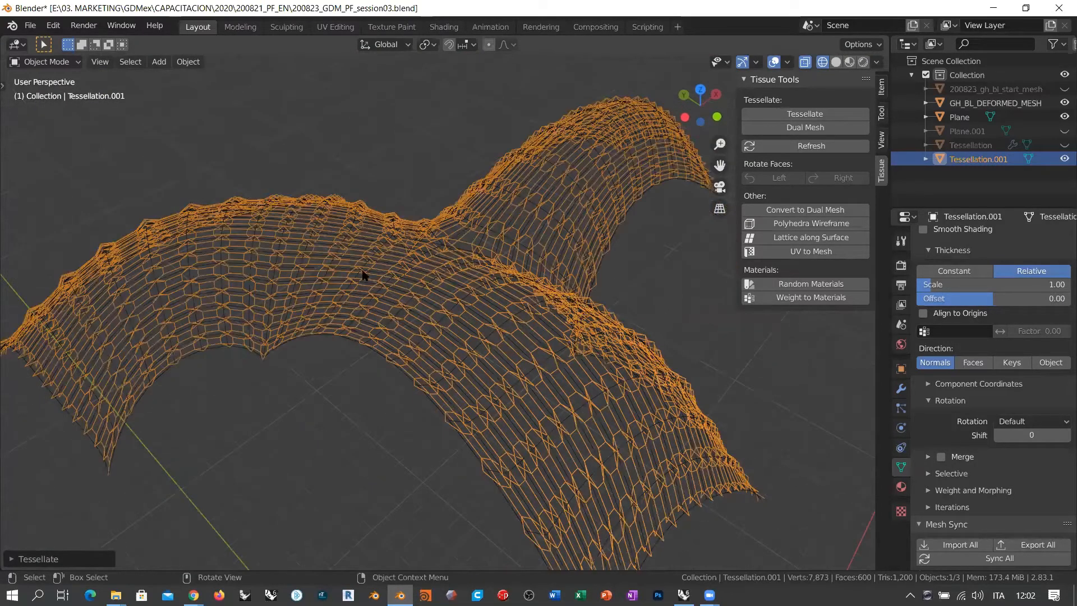
middle_drag(361, 273, 368, 273)
scroll(447, 294, down, 1)
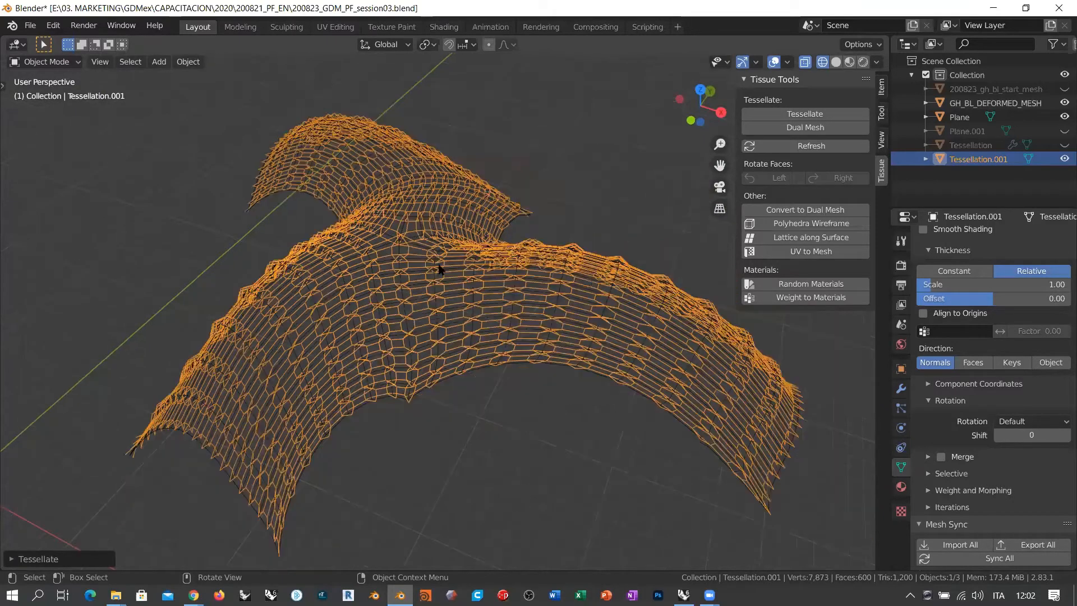
- Add a Subdivision Surface modifier to GH_BL_DEFORMED_MESH, using Simple subdivision with Optimal Display disabled
click(520, 296)
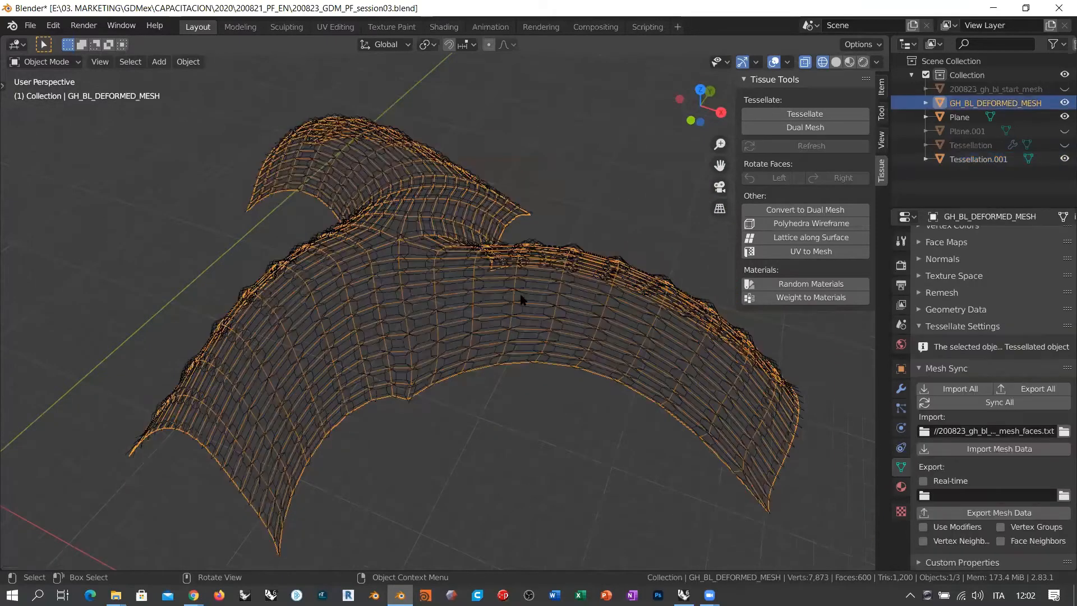
click(901, 389)
click(952, 238)
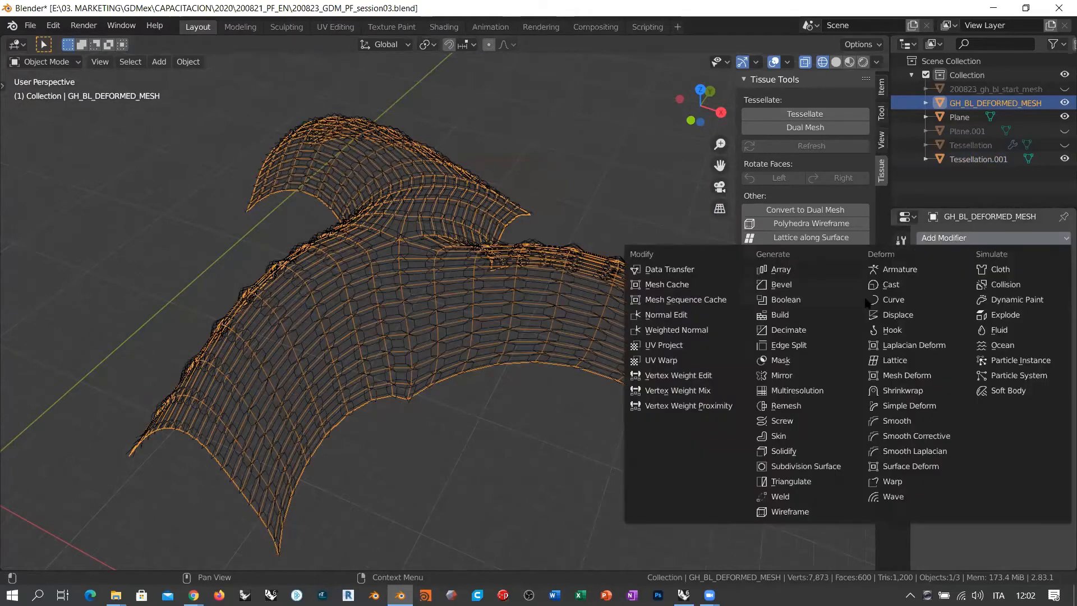
click(799, 466)
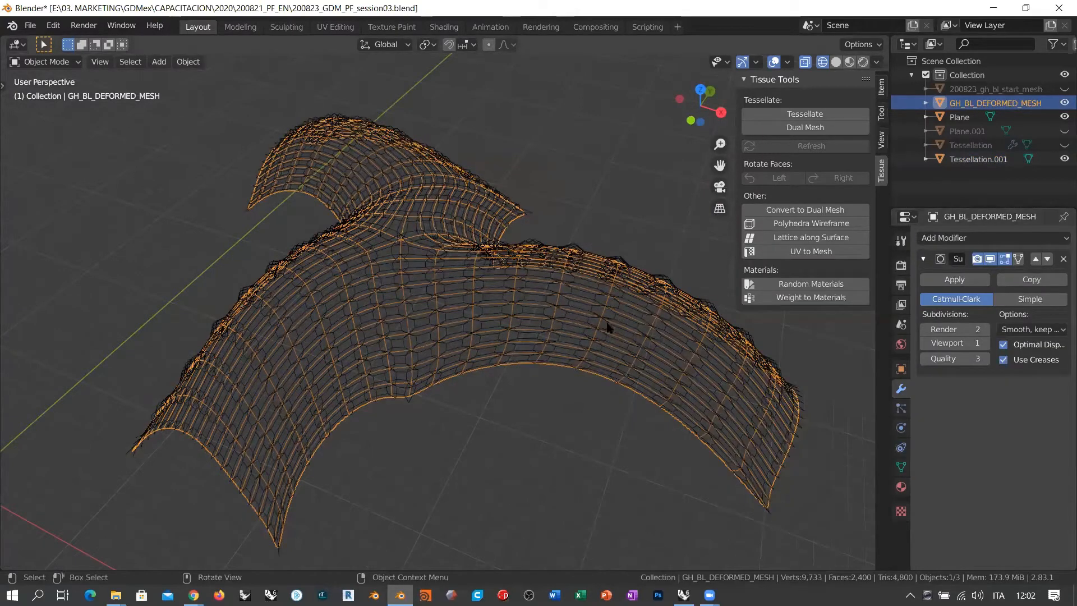
click(1004, 344)
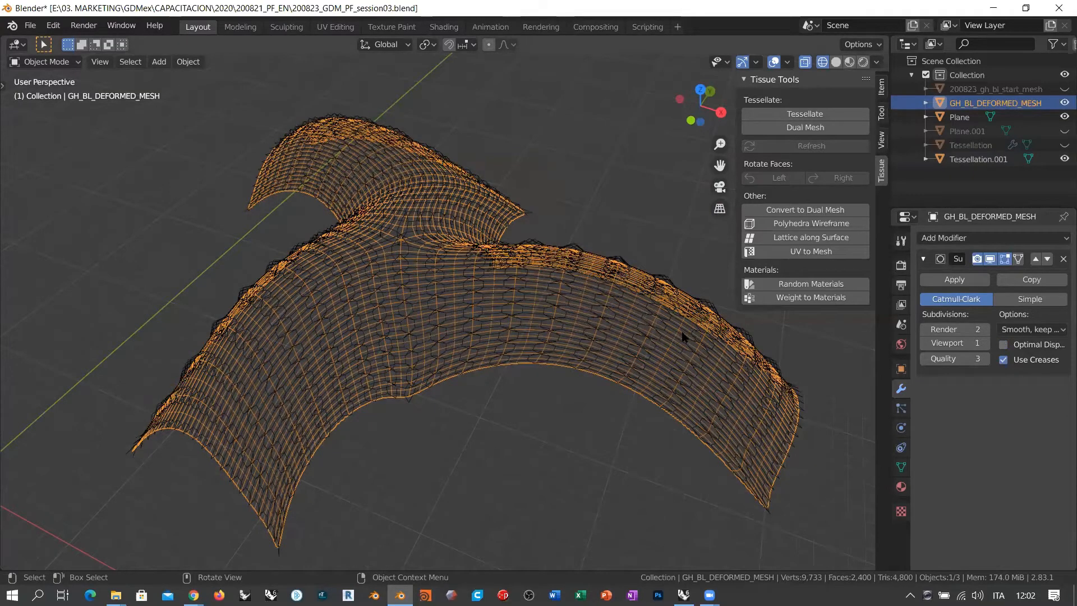
click(1026, 303)
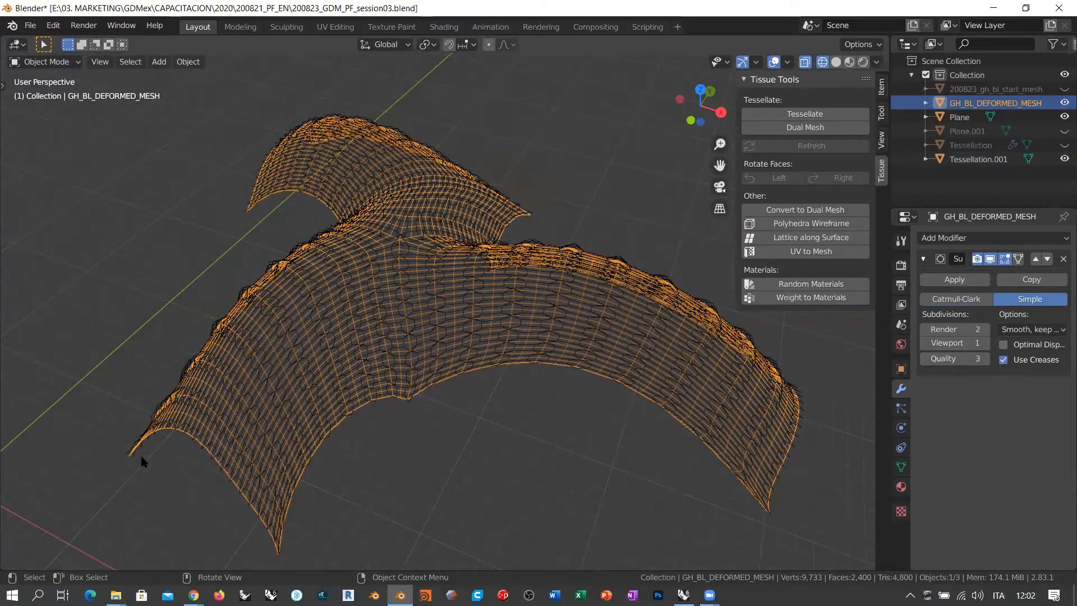
- Make Tessellation.001 take its base mesh's modifiers into account so the component repeats over the subdivided faces
middle_drag(487, 362, 503, 319)
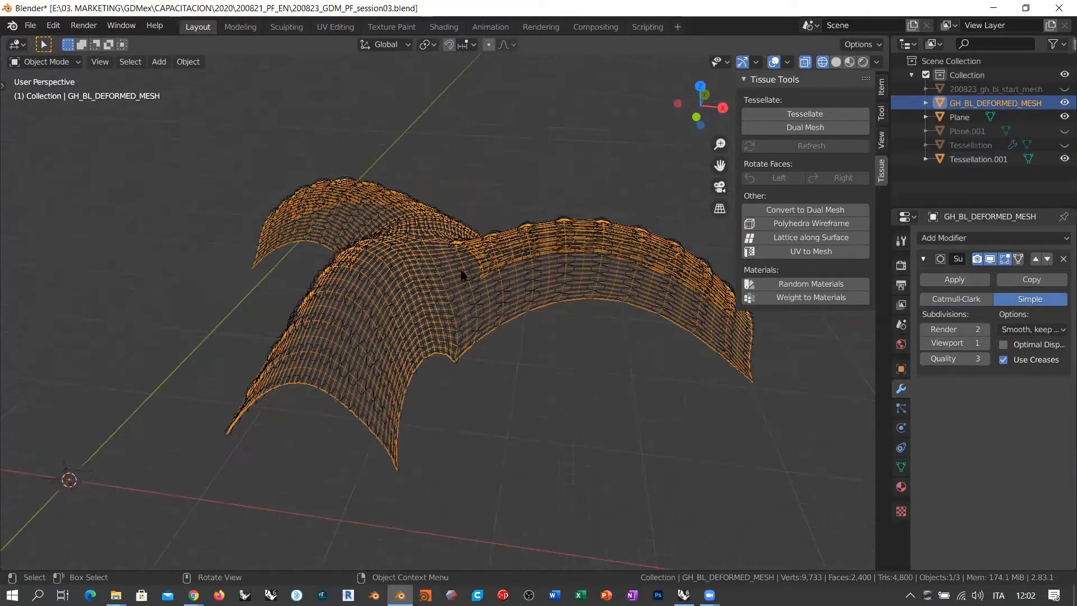
middle_drag(552, 239, 572, 233)
click(572, 233)
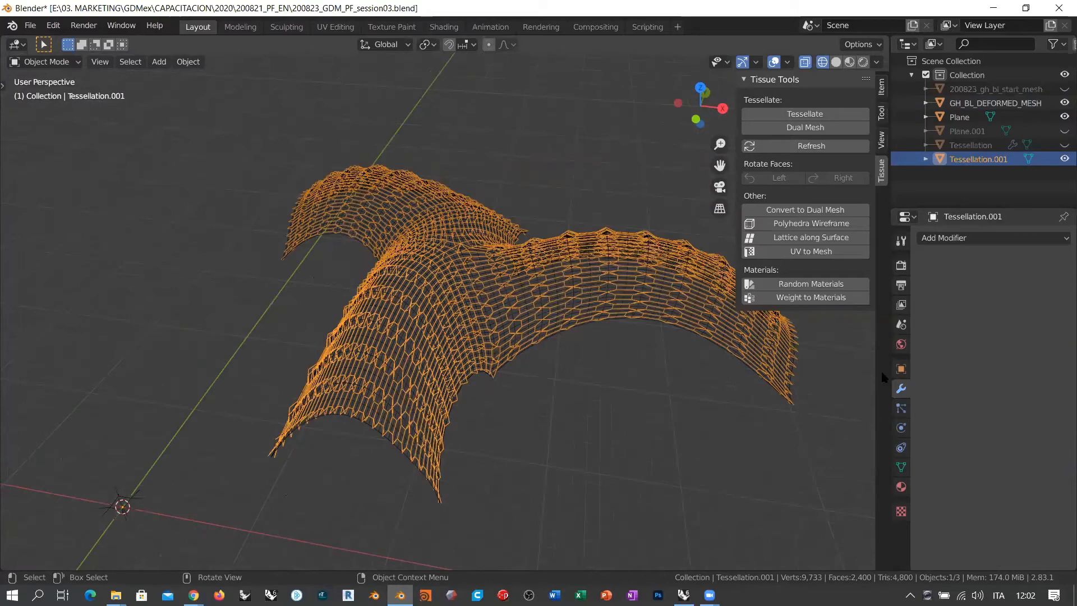
click(901, 468)
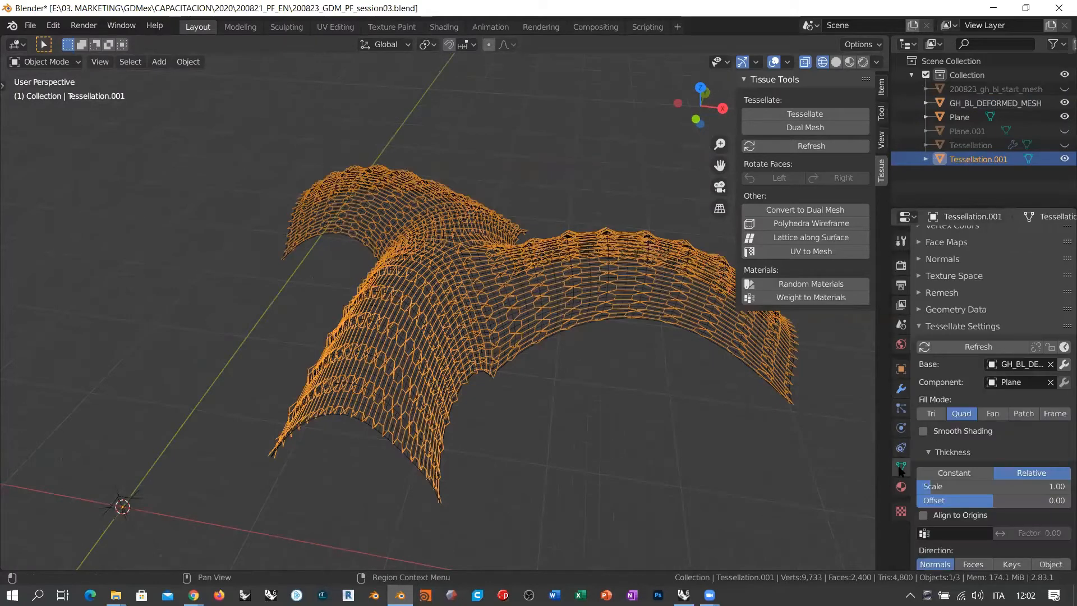
click(1062, 365)
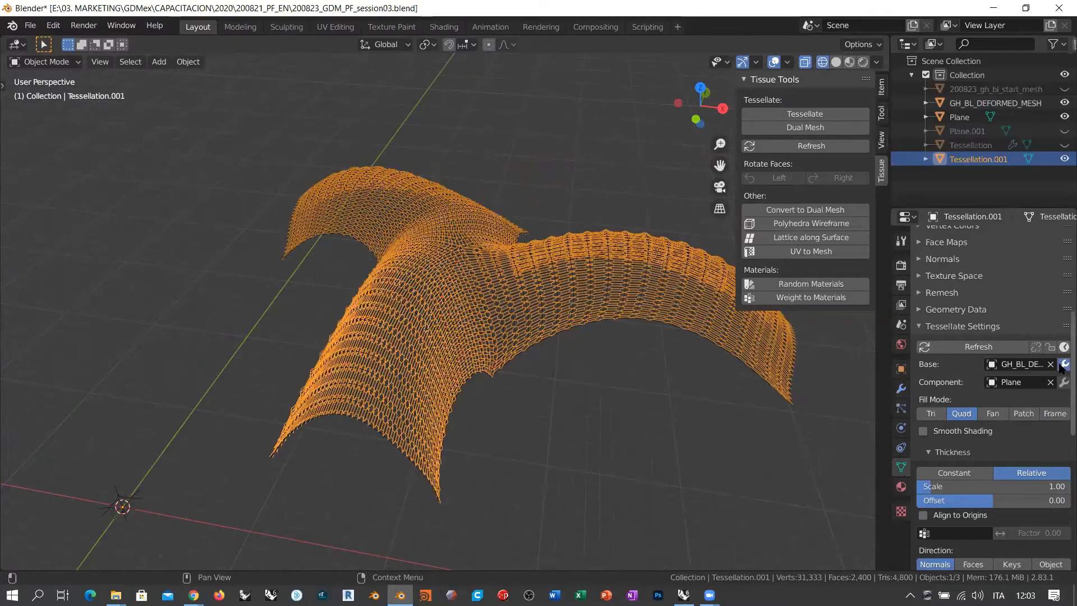
- Move the denser tessellation along the global X axis in the negative direction, clear of the base mesh
middle_drag(526, 305, 373, 316)
scroll(373, 316, up, 5)
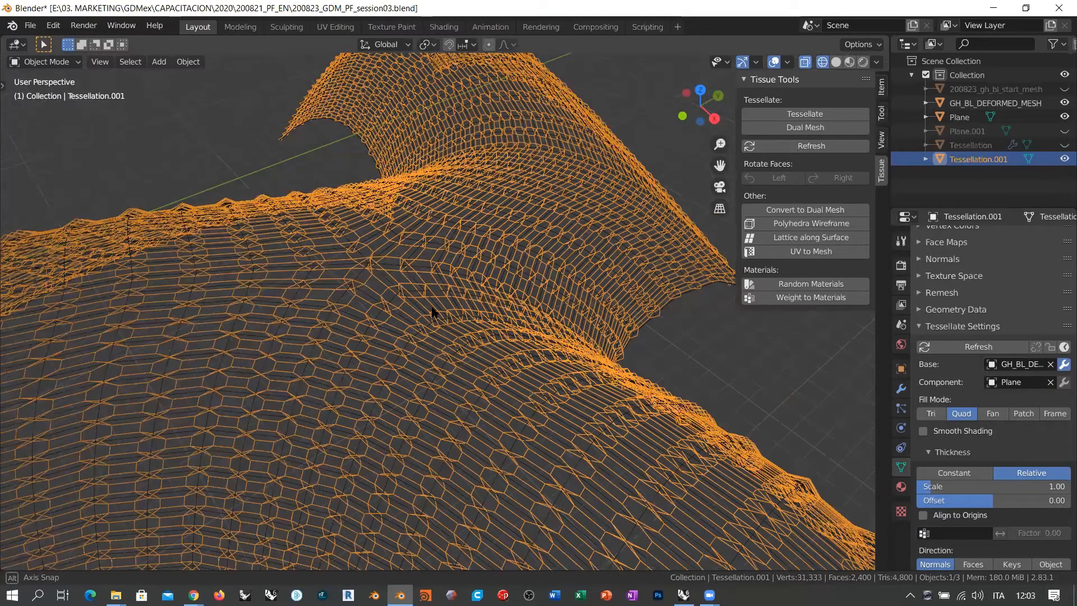
scroll(432, 312, down, 3)
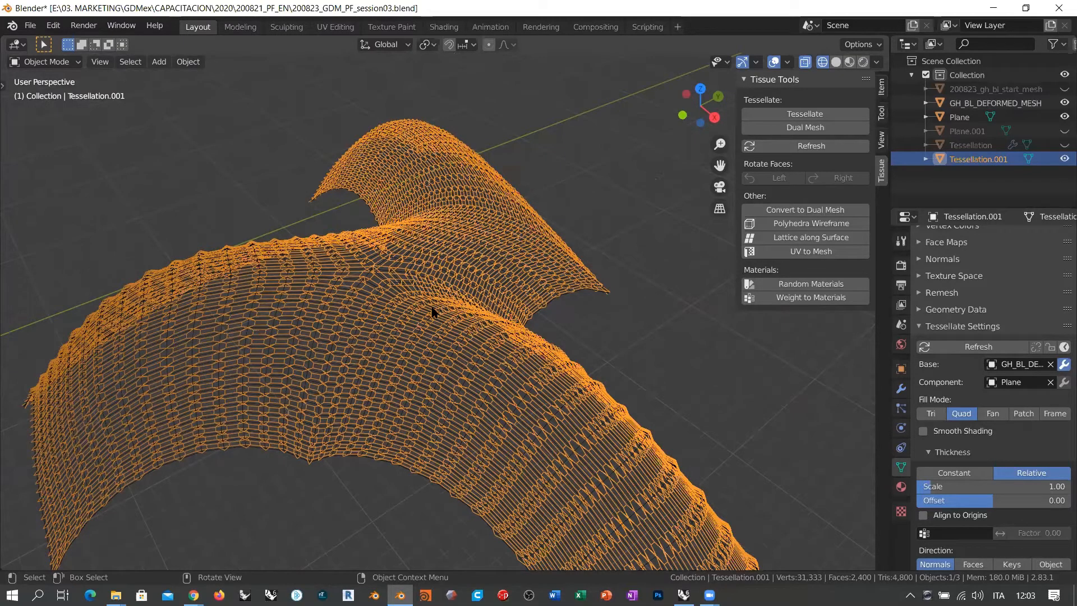
middle_drag(307, 349, 501, 332)
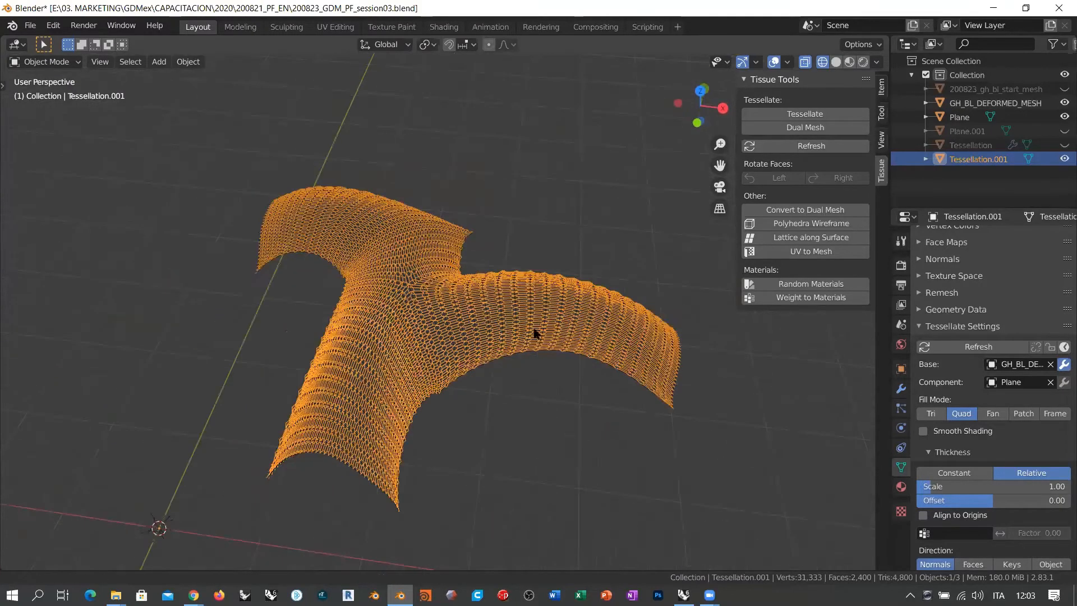
key(shift+d)
key(x)
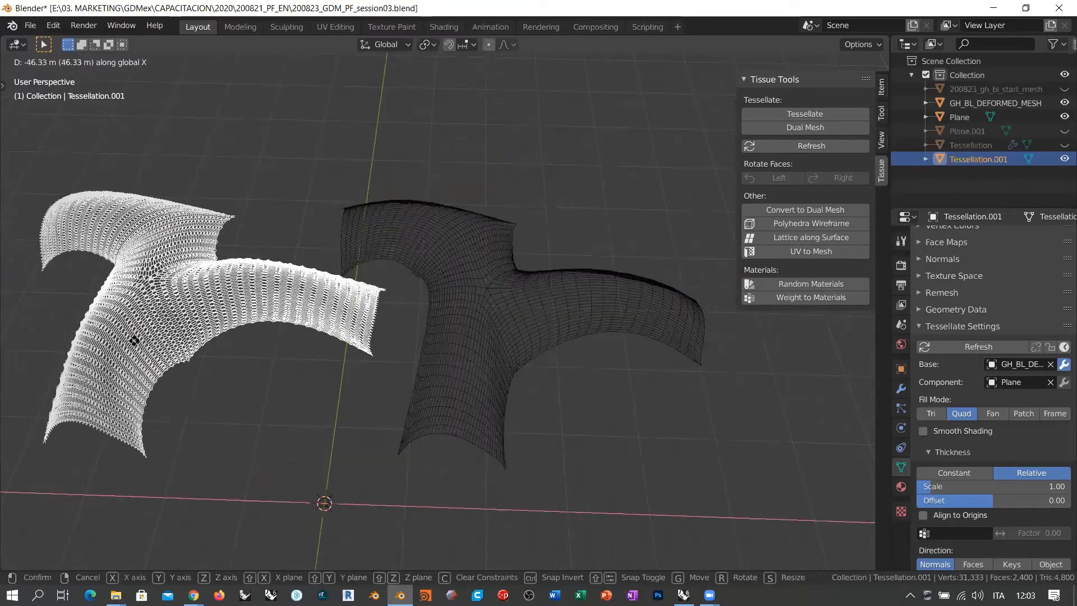
click(93, 341)
shift+middle_drag(308, 351, 437, 347)
scroll(207, 346, up, 2)
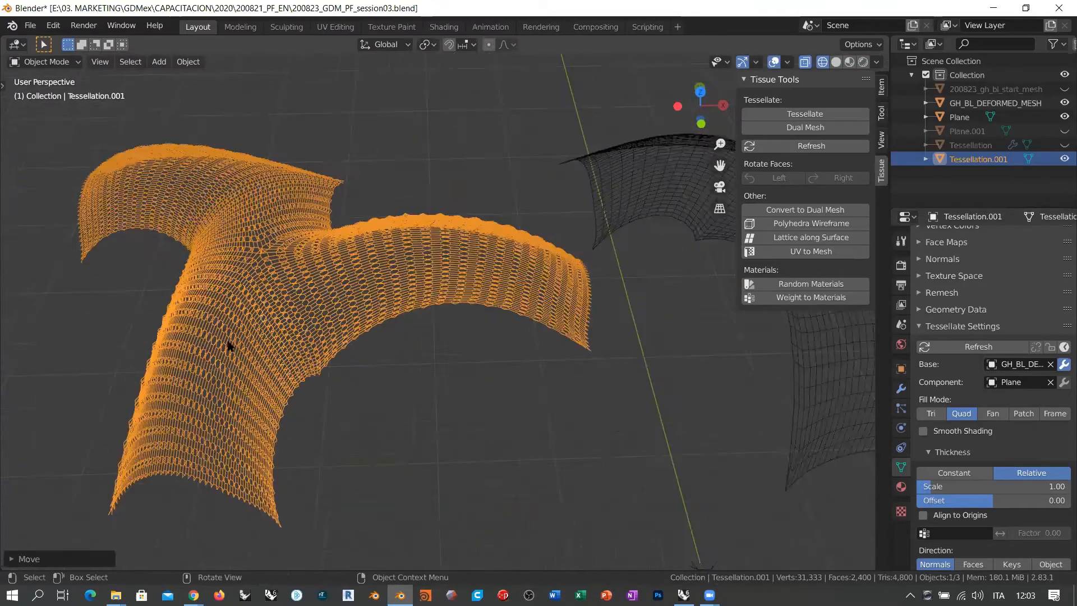
shift+middle_drag(366, 311, 445, 324)
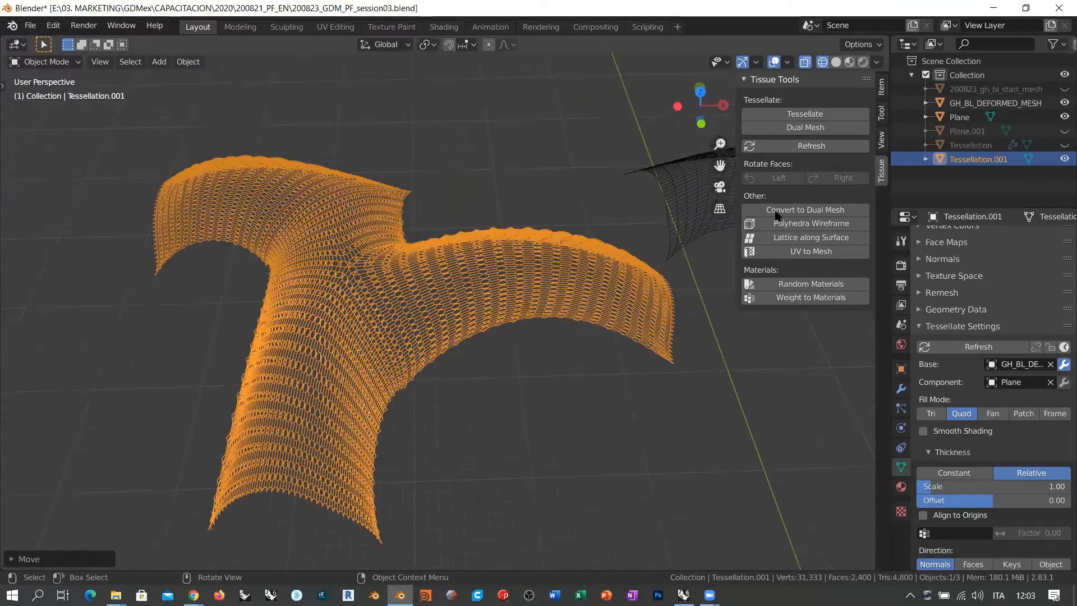
- Export the mesh data of Tessellation.001 through Mesh Sync with the file name 200823_bl_gh_fibers_base_structure
click(947, 177)
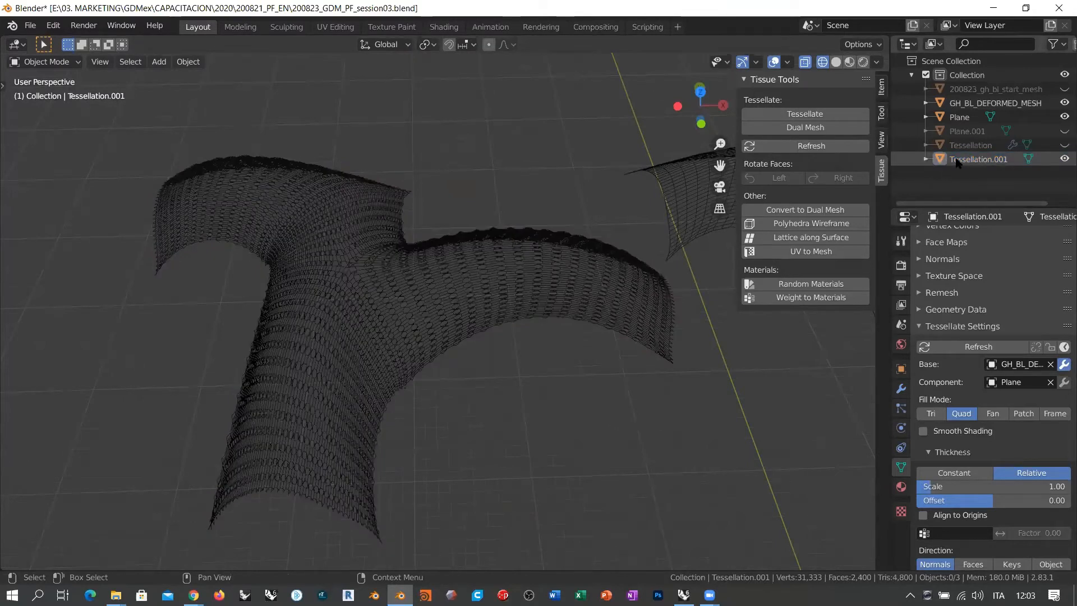
click(958, 161)
mouse_move(403, 320)
middle_down()
mouse_move(445, 296)
mouse_move(413, 319)
middle_up()
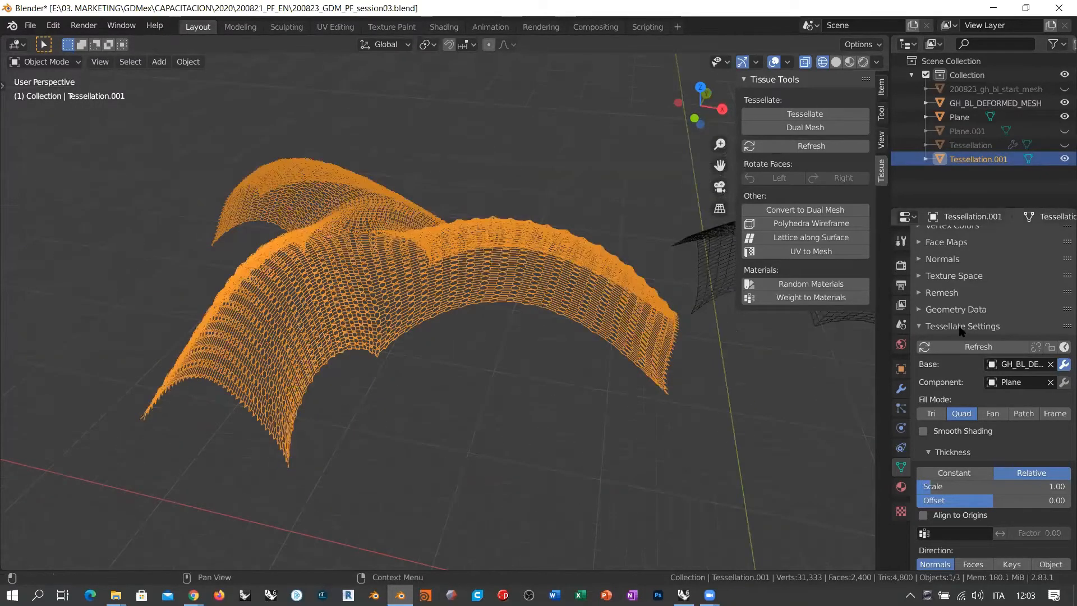
click(921, 327)
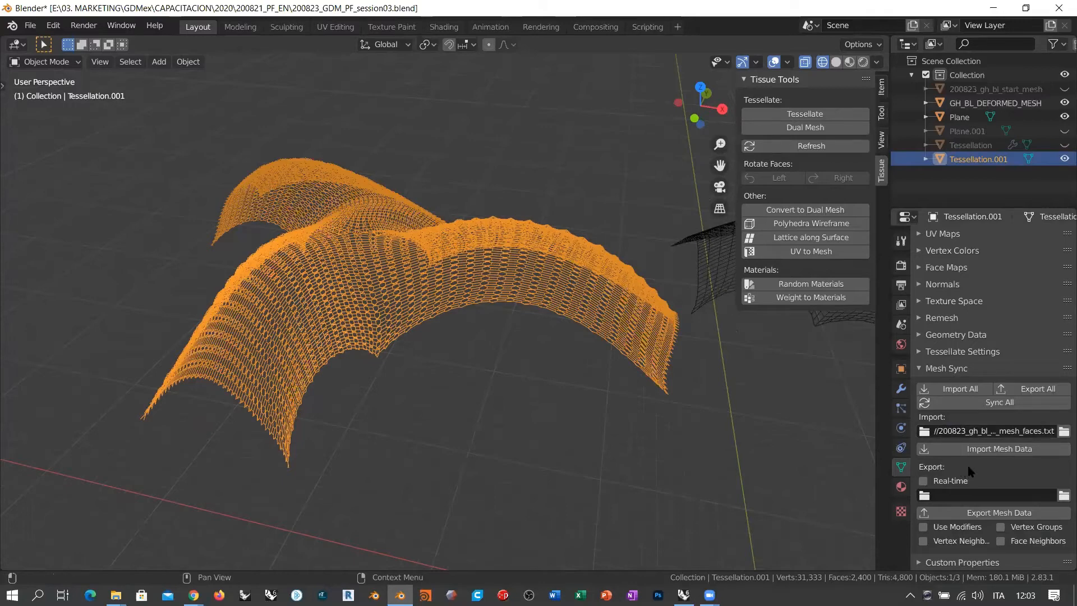
click(1062, 496)
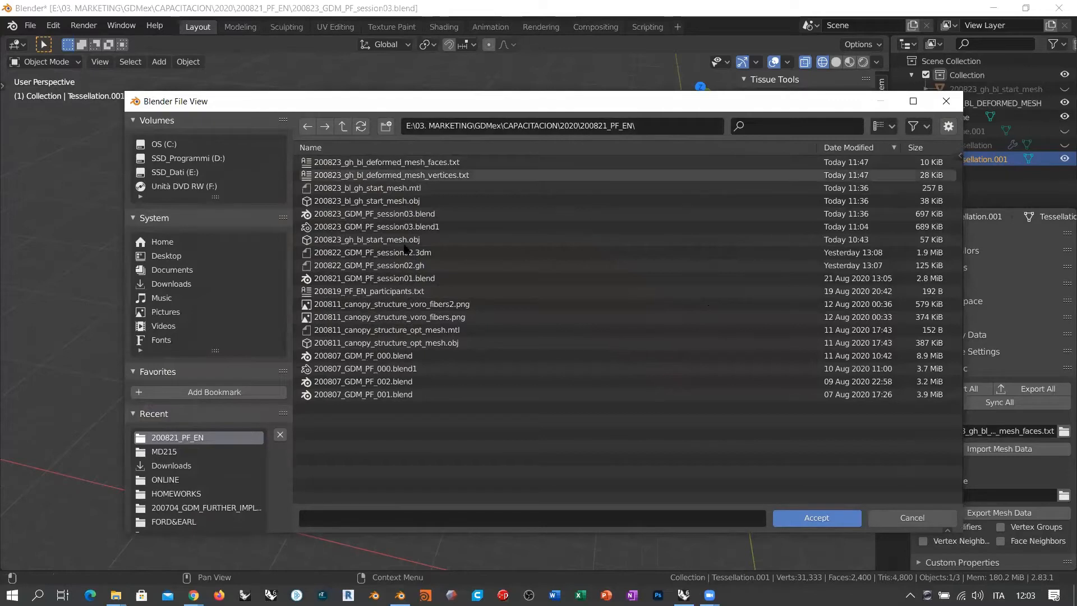
click(376, 517)
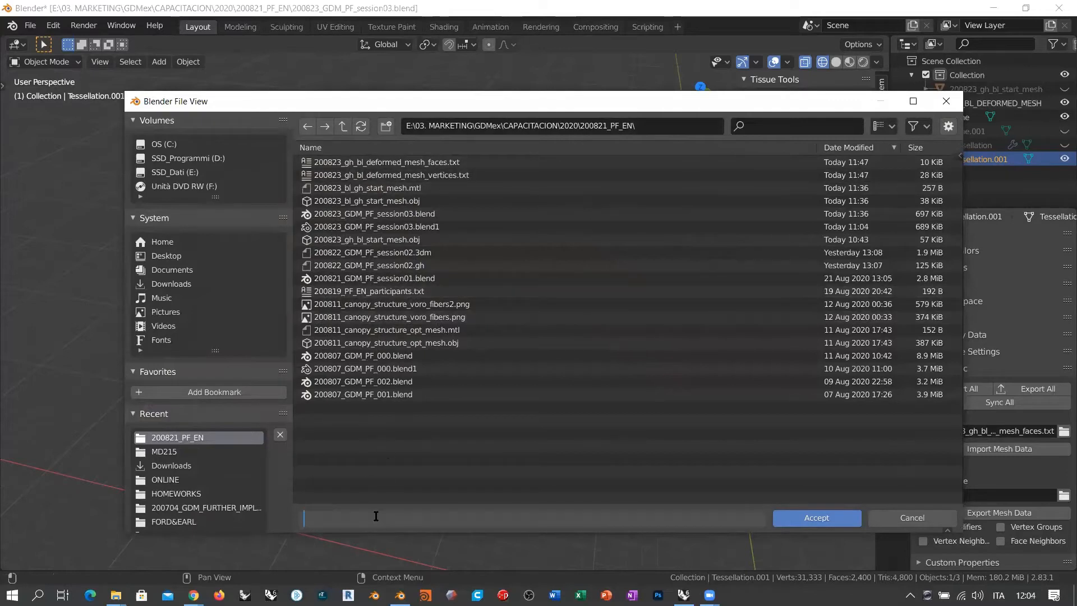
text(200823_bl_gh_fibers_base_structure)
click(811, 515)
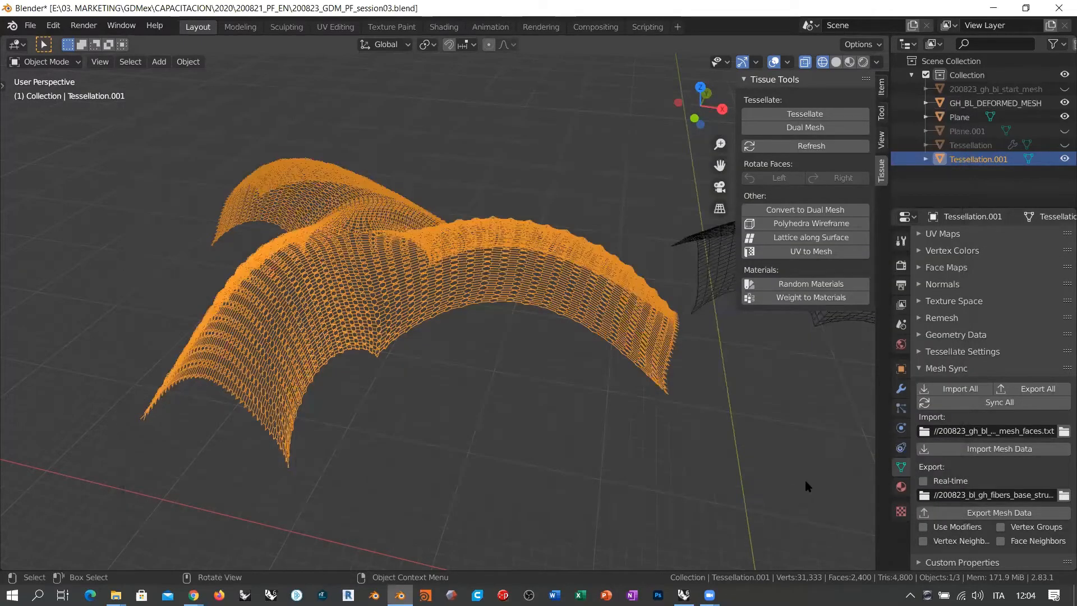
click(995, 513)
- Check the exported edges, faces and vertices text files in the 200821_PF_EN folder in File Explorer, showing their full names
mouse_move(116, 595)
click(211, 548)
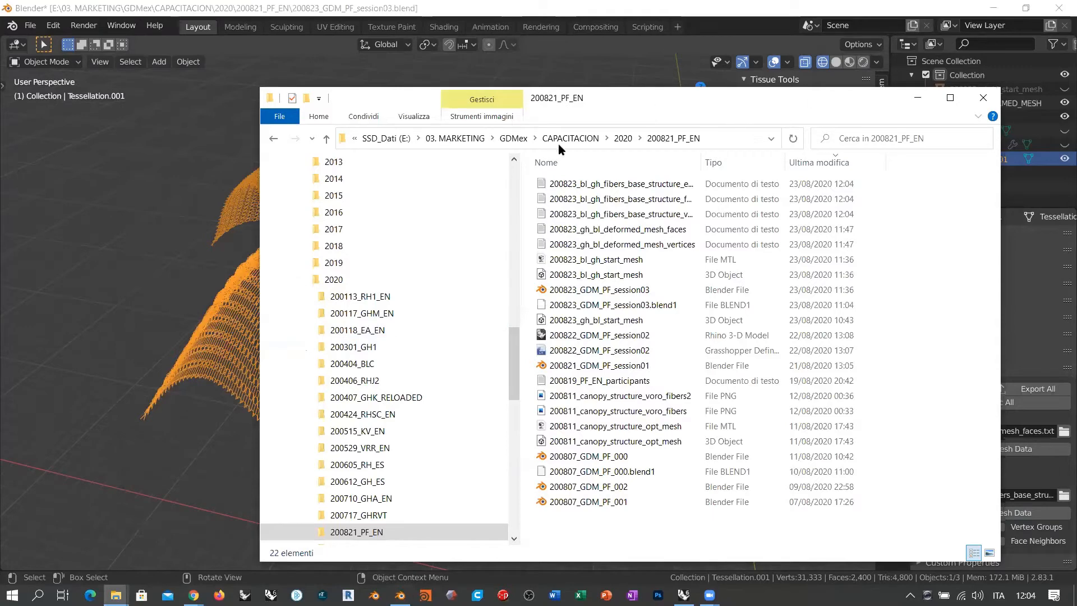
drag(557, 101, 339, 121)
click(480, 179)
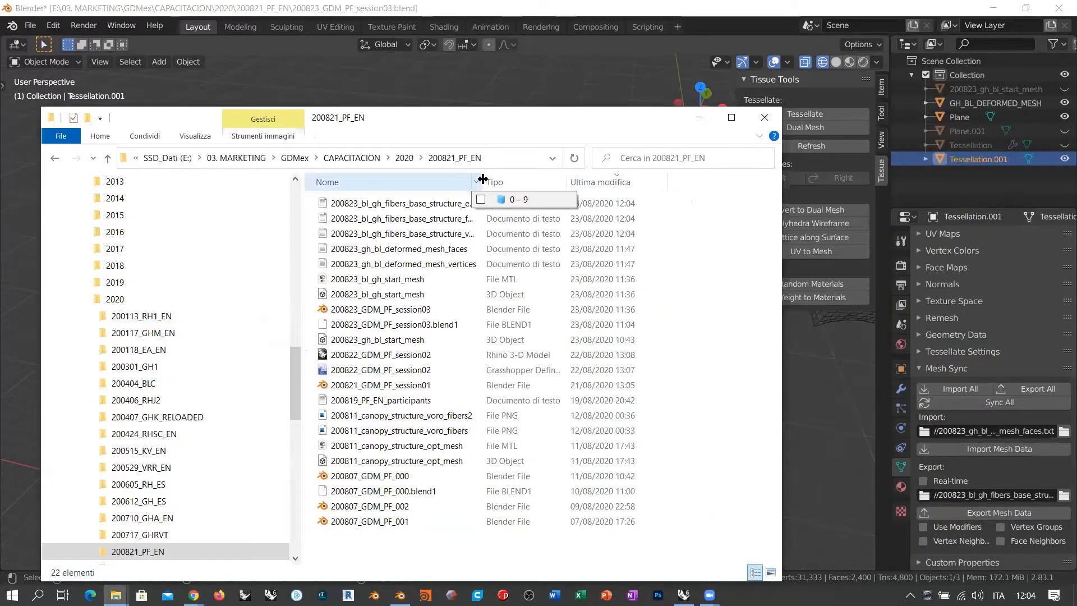
double_click(482, 179)
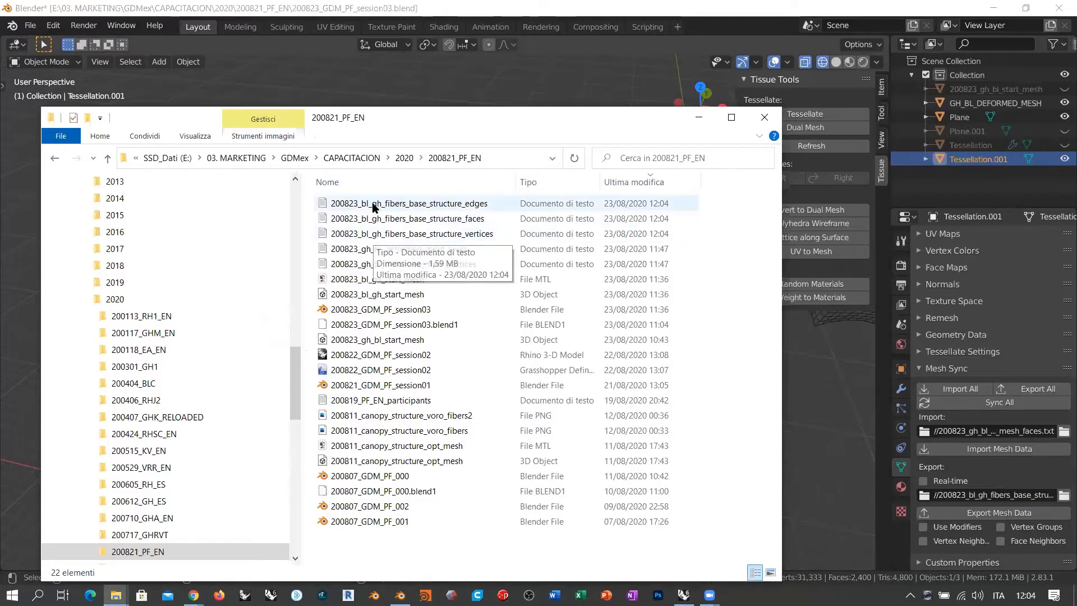
click(456, 234)
click(449, 204)
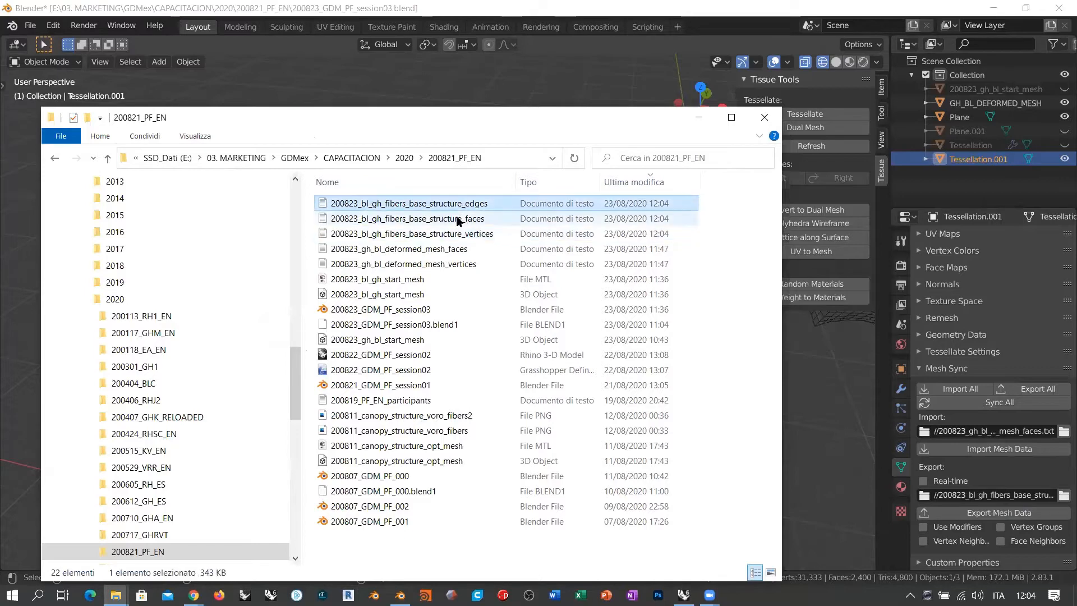
click(452, 220)
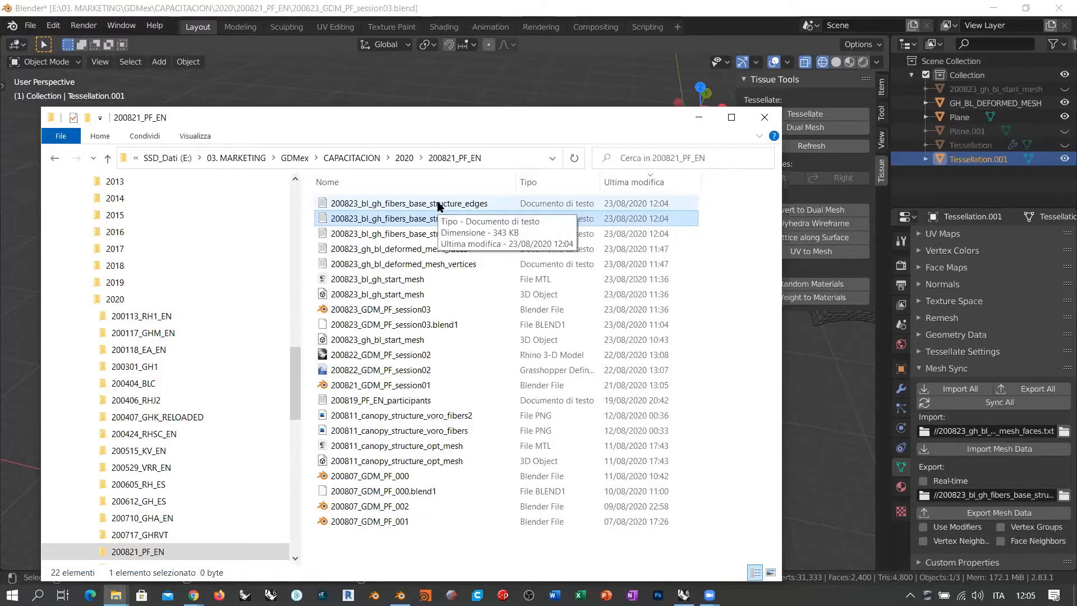
click(709, 247)
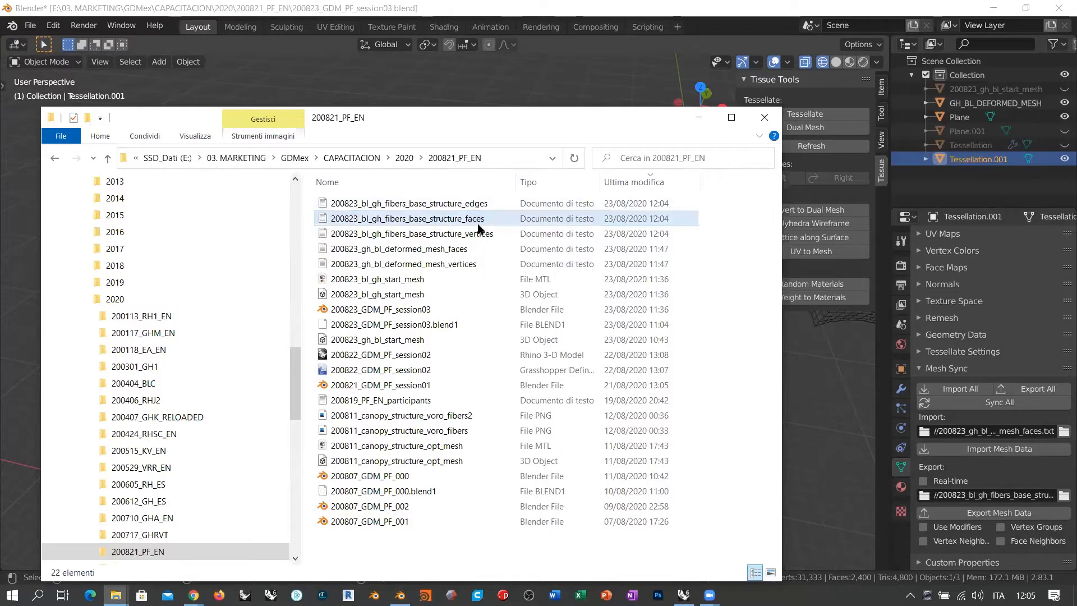
- Return to Blender and save the current session file
click(281, 42)
key(ctrl+s)
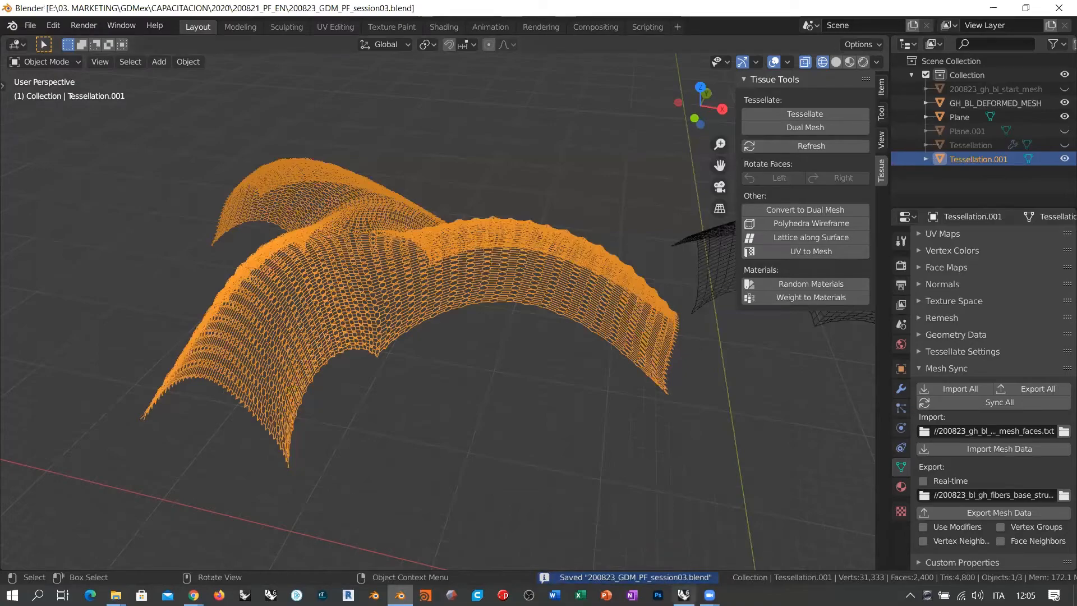
- Switch to Grasshopper and place a MeshSync Import Advanced component on the empty canvas beside the MeshSync Export component
click(684, 594)
scroll(813, 345, down, 3)
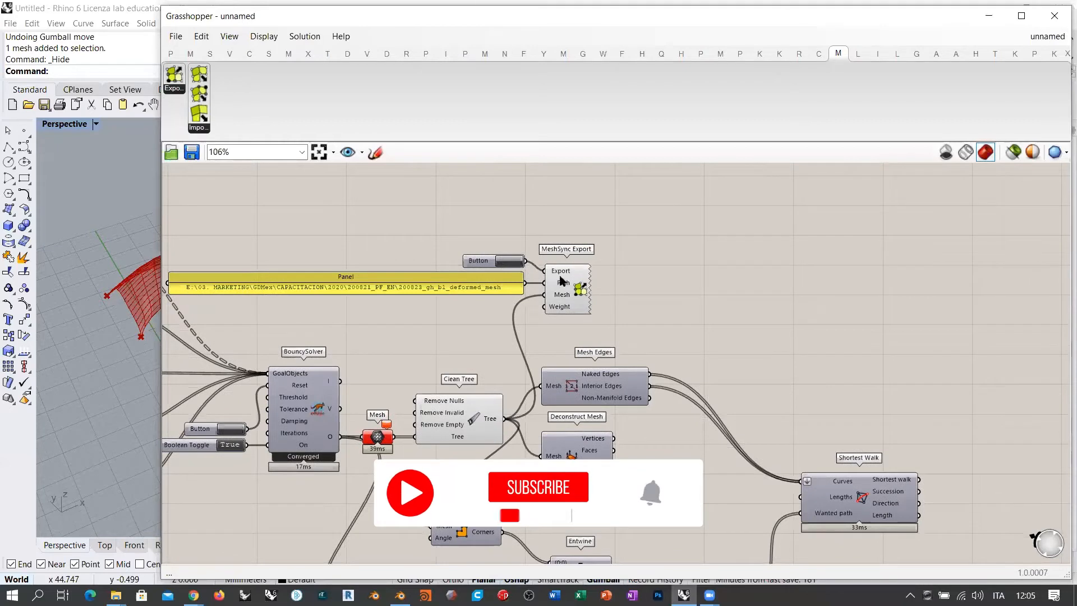
click(199, 129)
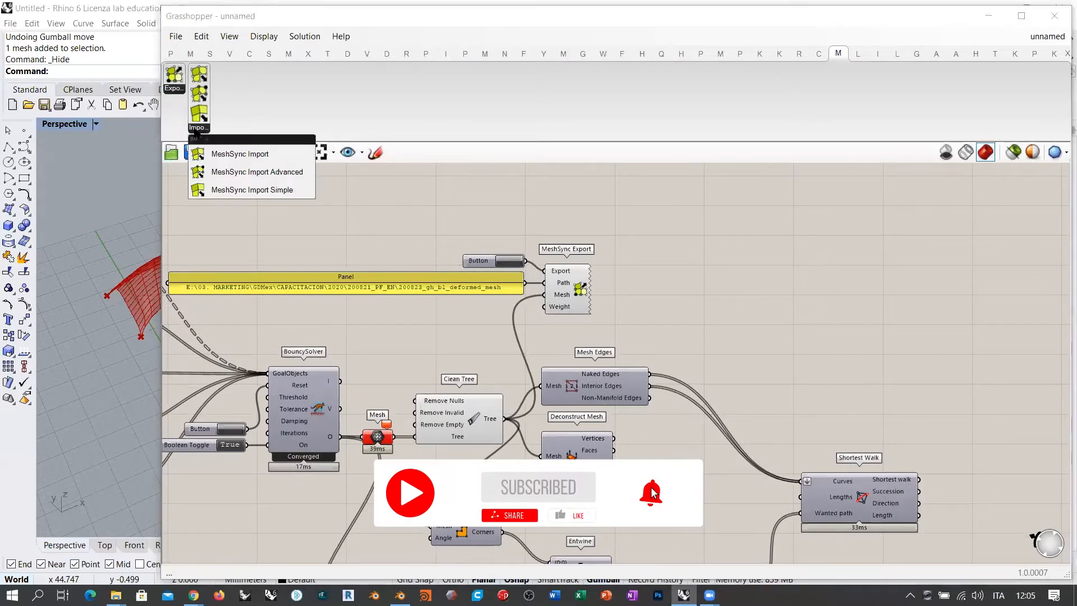
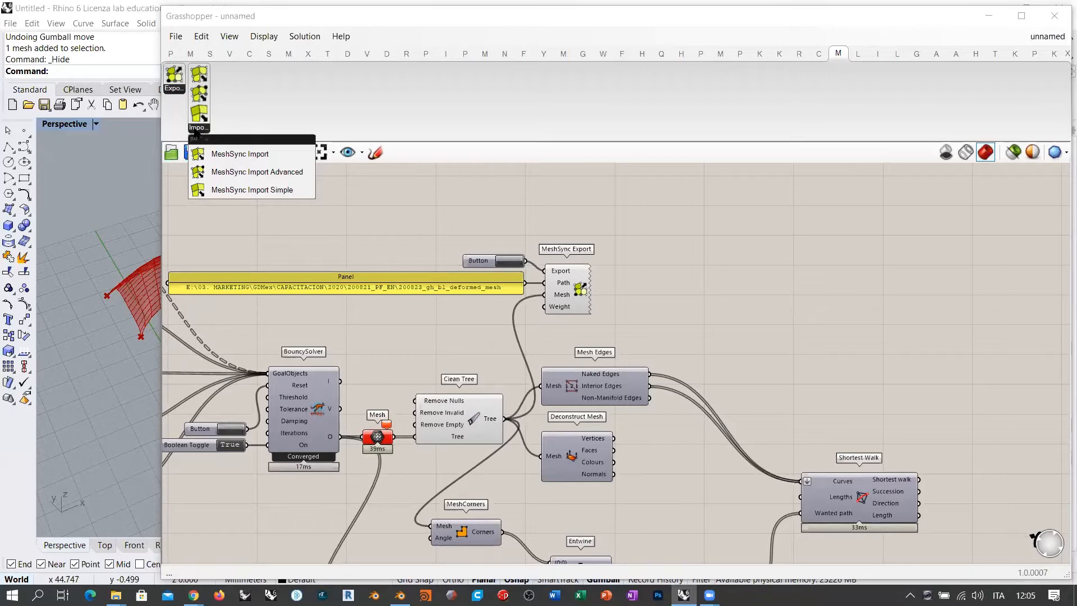
click(263, 172)
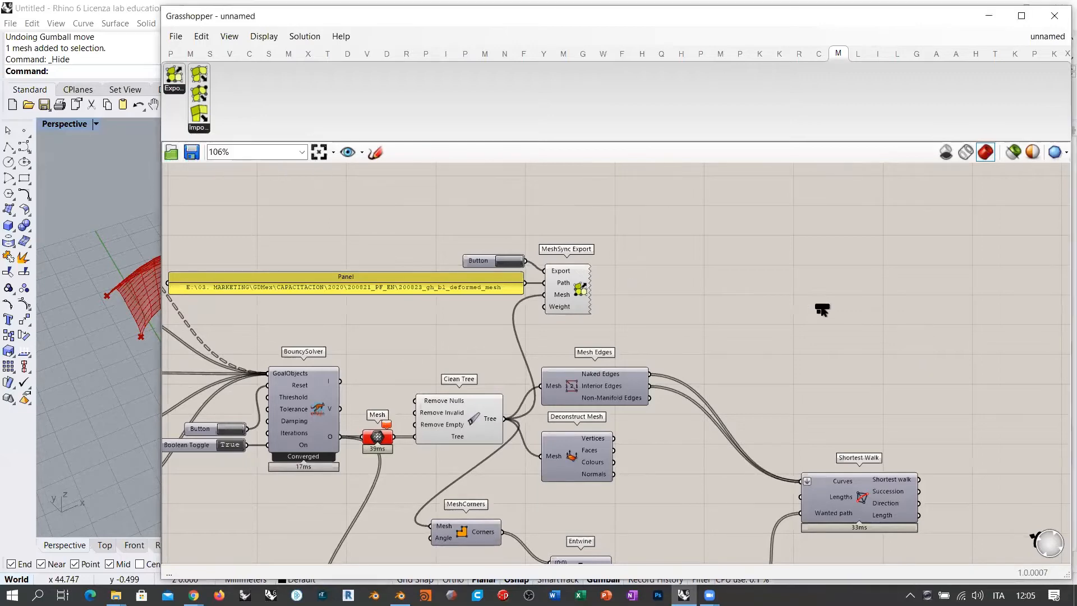
click(814, 302)
scroll(905, 288, up, 2)
scroll(900, 289, up, 3)
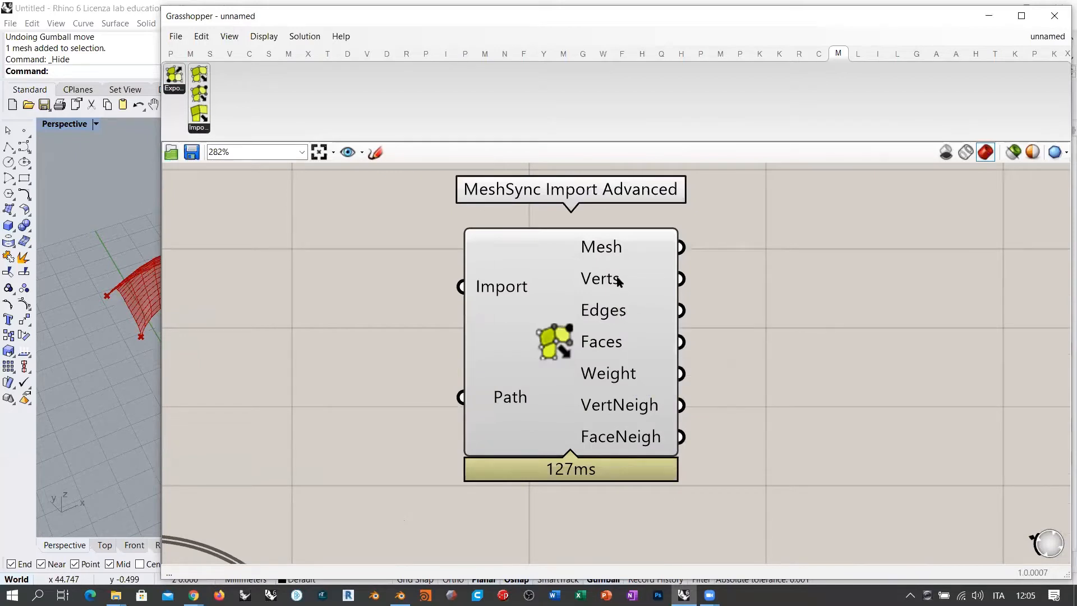
scroll(625, 314, down, 1)
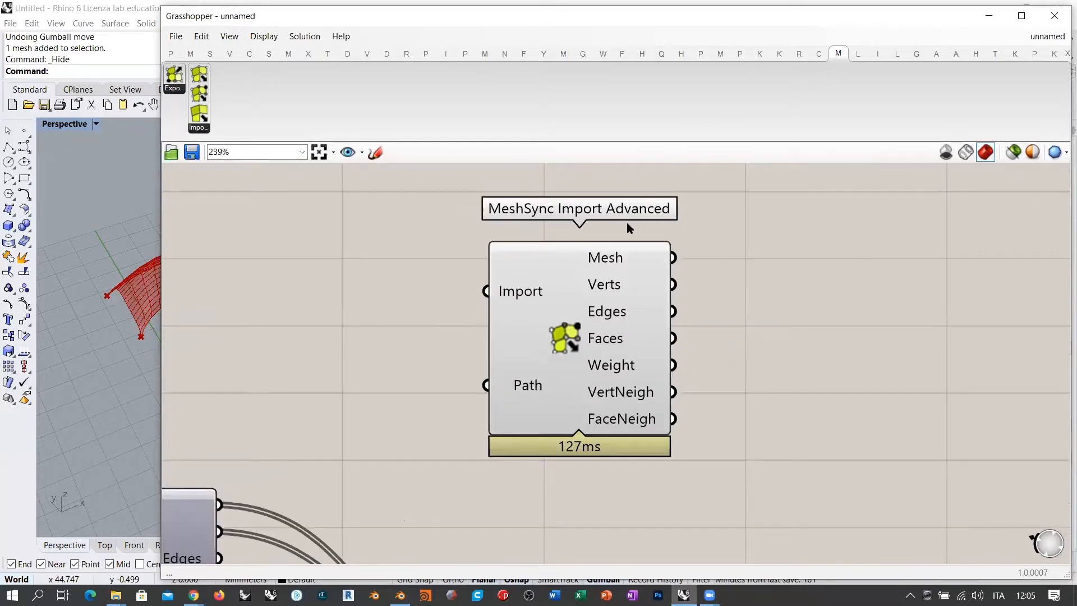
right_drag(702, 301, 877, 302)
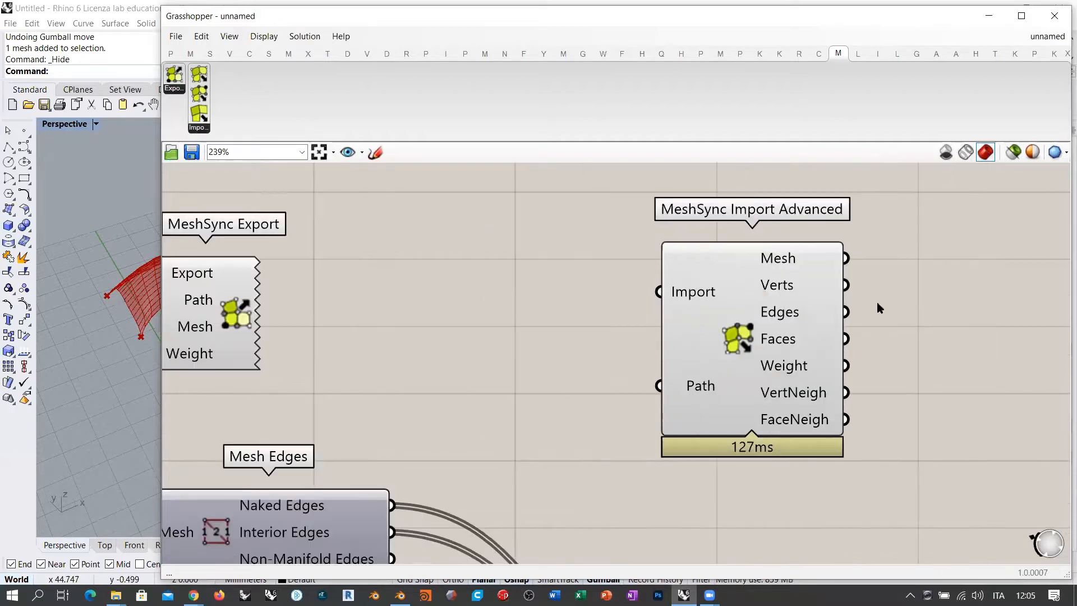
mouse_move(696, 296)
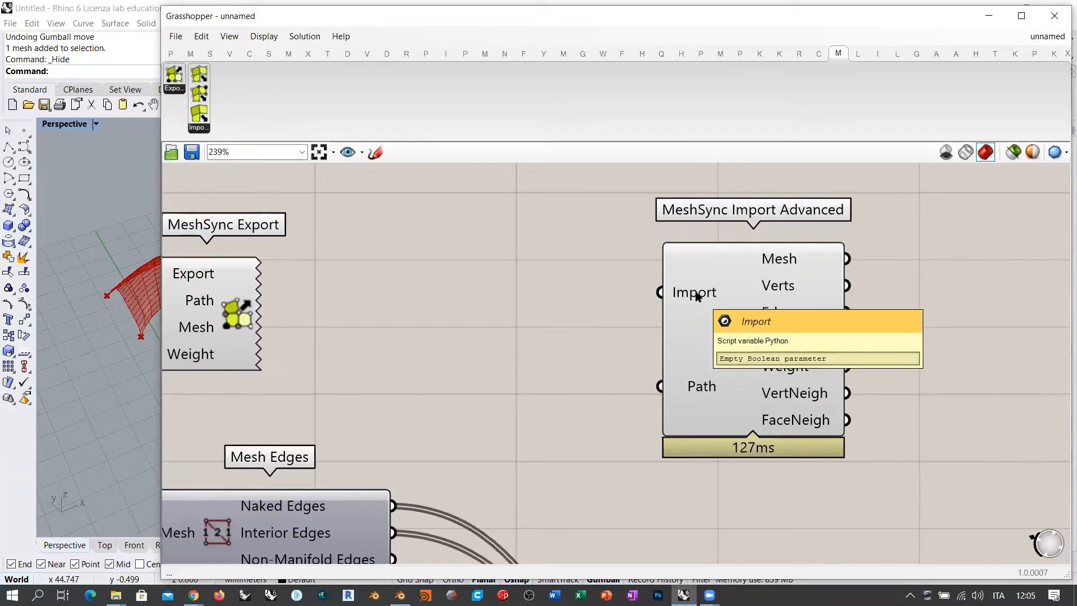
right_drag(697, 297, 803, 310)
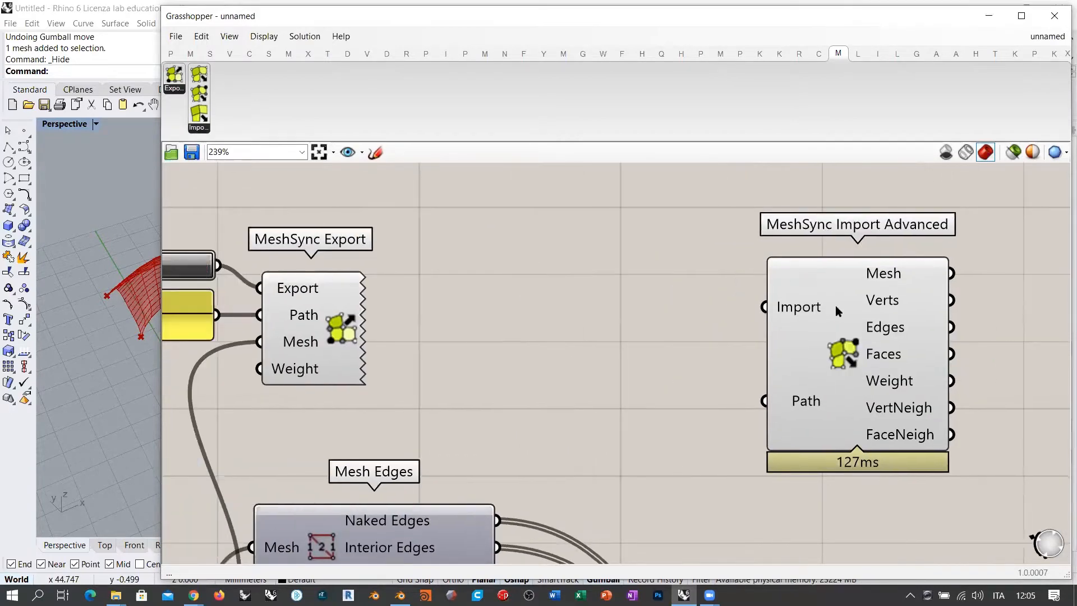
scroll(836, 306, down, 3)
alt+drag(317, 282, 654, 296)
right_drag(661, 348, 605, 357)
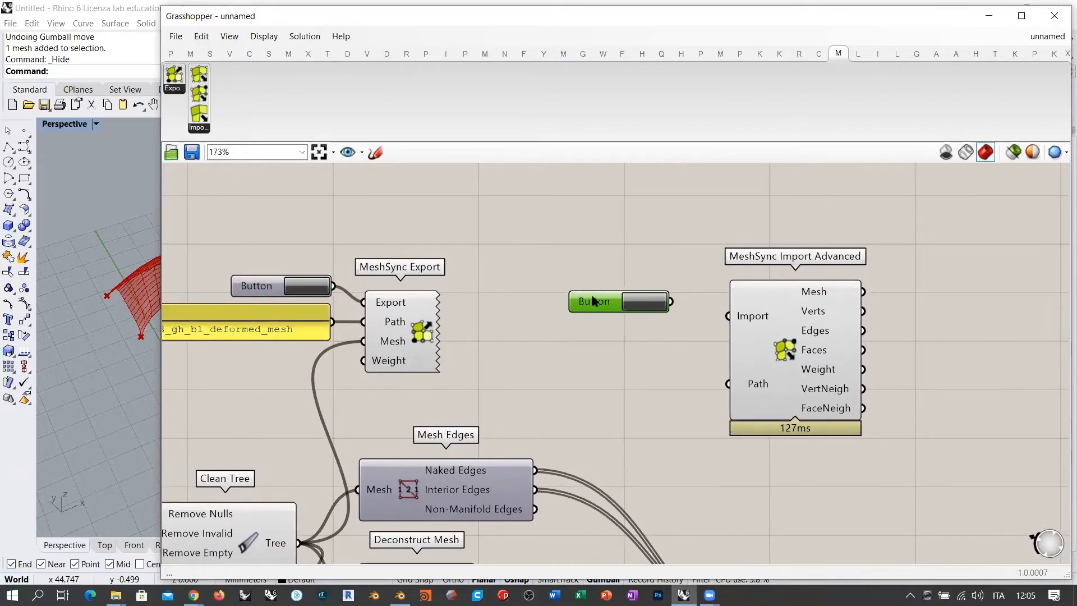
key(Delete)
- Add a Boolean Toggle next to MeshSync Import Advanced and connect it to the Import input
double_click(603, 299)
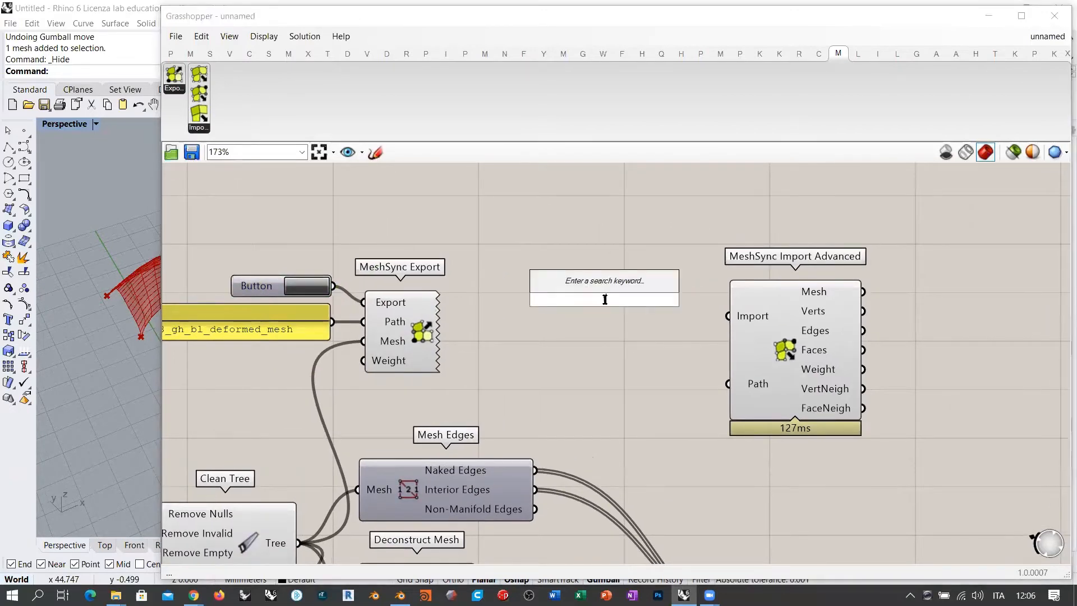
text(toggle)
key(Return)
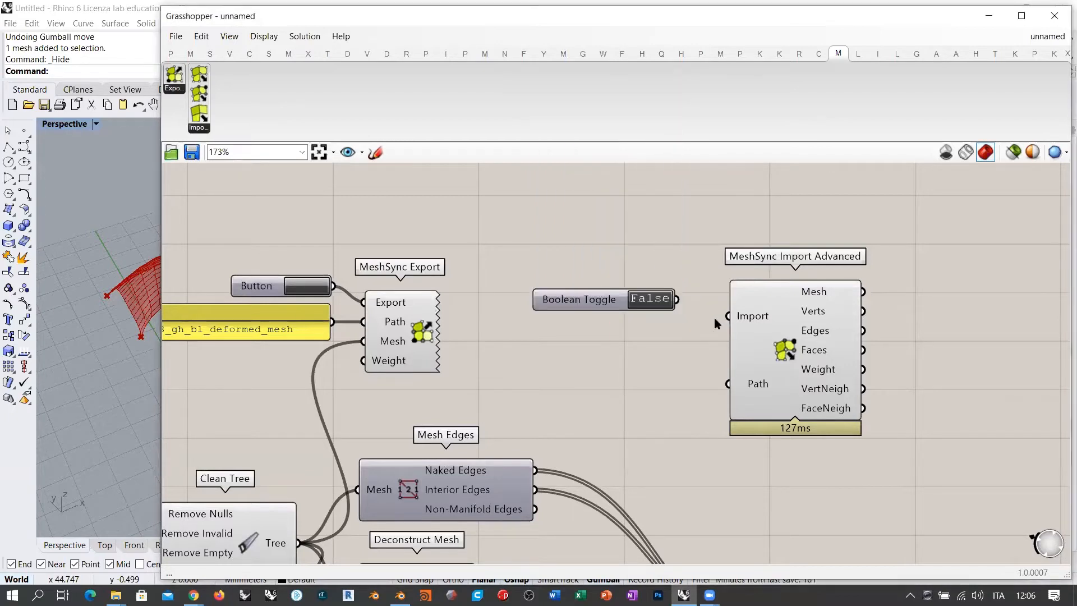
scroll(714, 317, up, 1)
drag(730, 315, 604, 317)
click(639, 270)
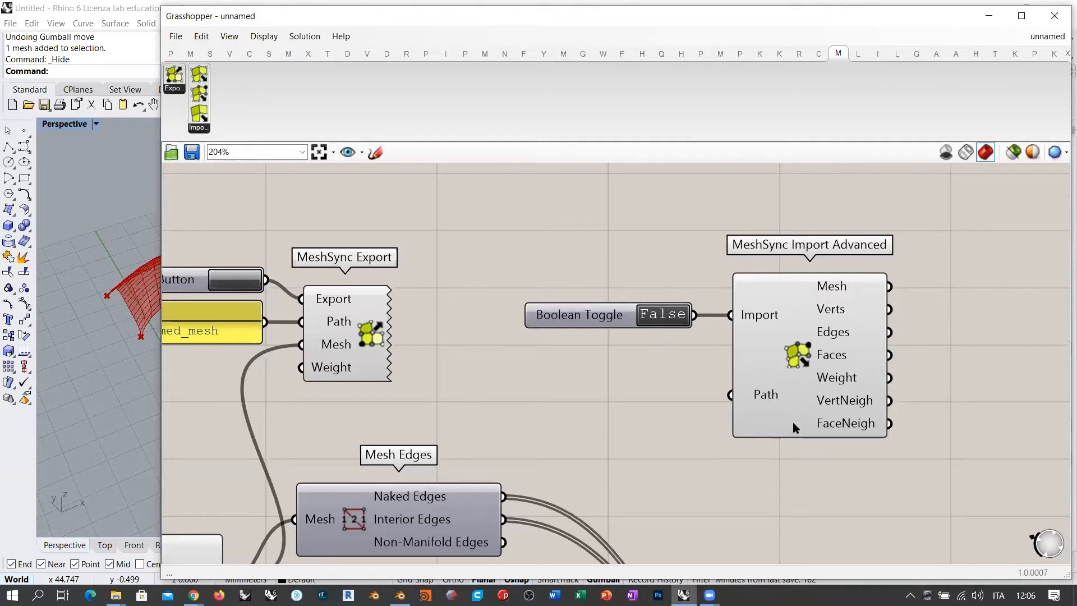
scroll(807, 383, down, 3)
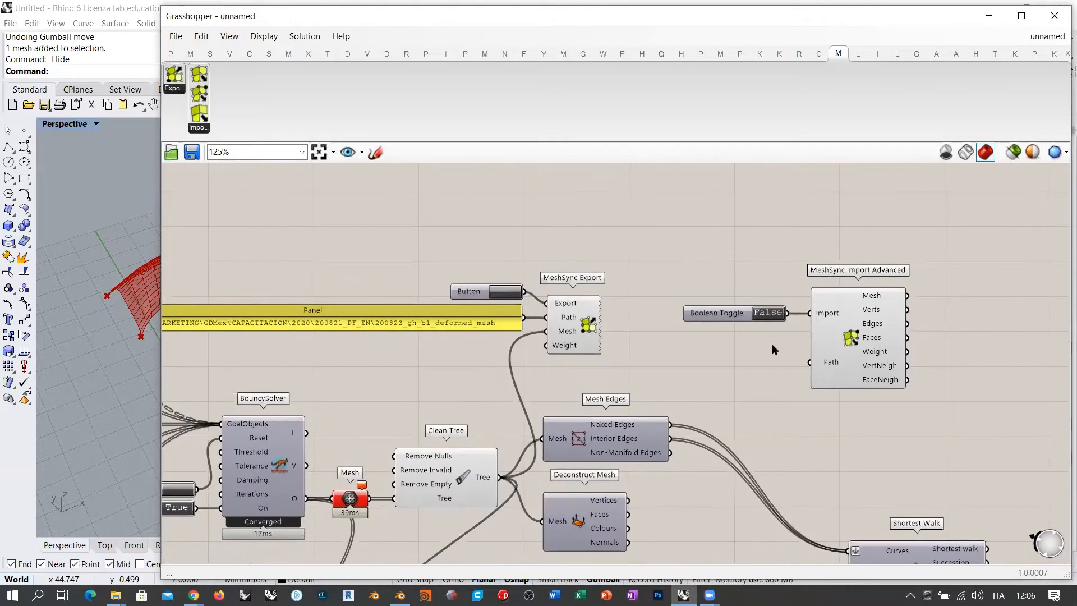
key(alt+Tab)
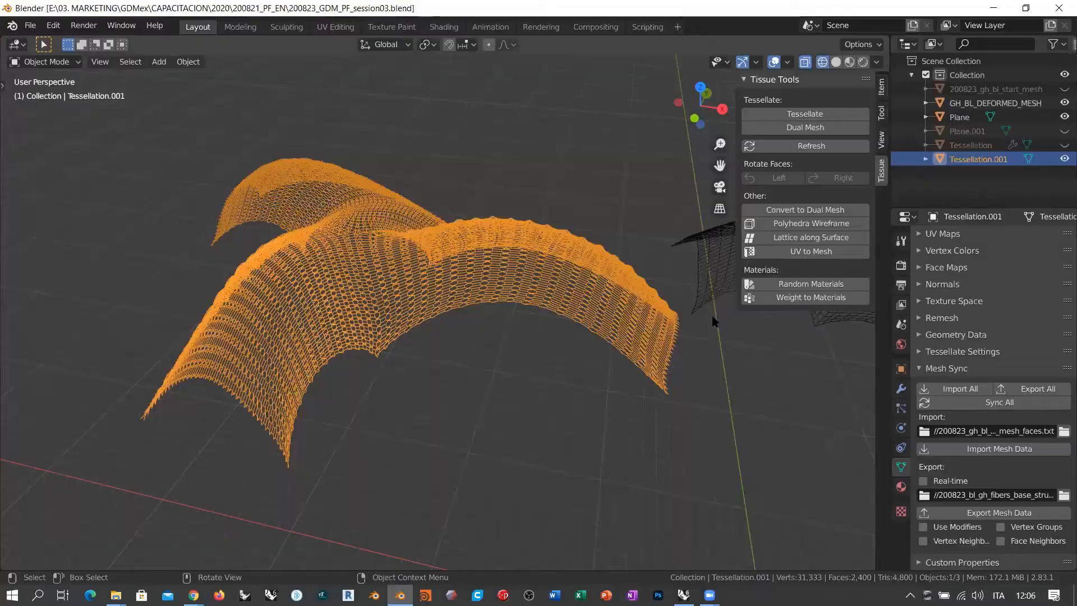
key(alt+Tab)
key(alt+Tab)
click(663, 270)
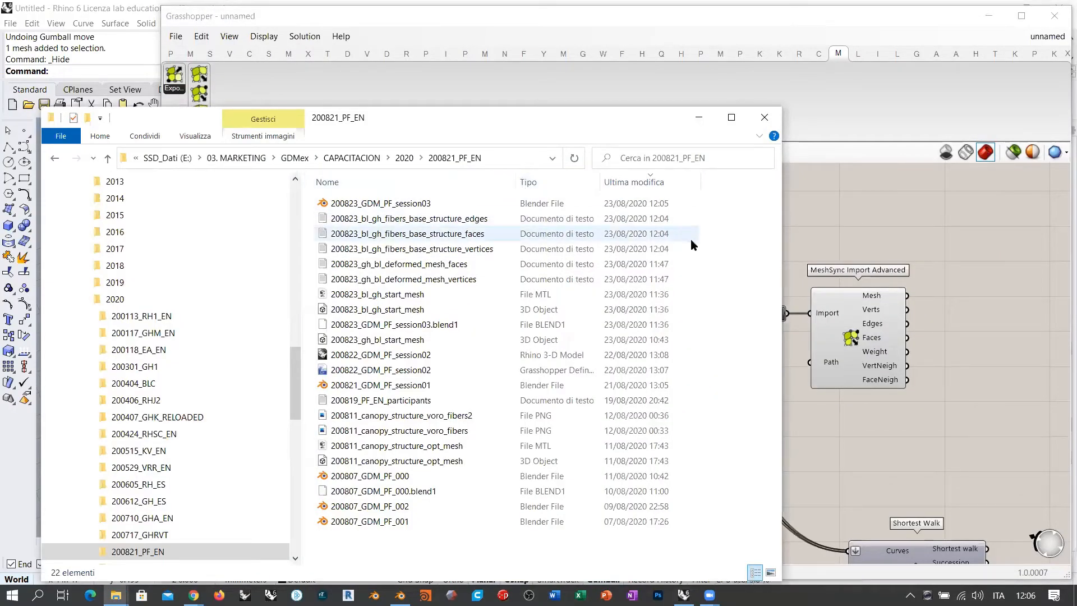
key(alt+Tab)
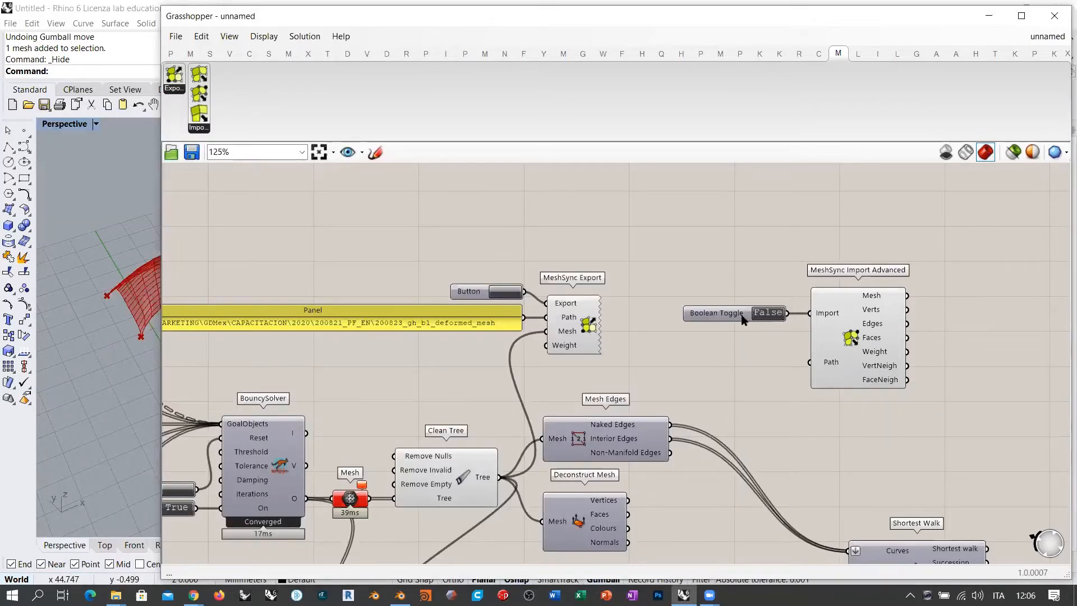
- Copy the folder path of 200823_bl_gh_fibers_base_structure_faces from its file properties in File Explorer
key(alt+Tab)
click(443, 235)
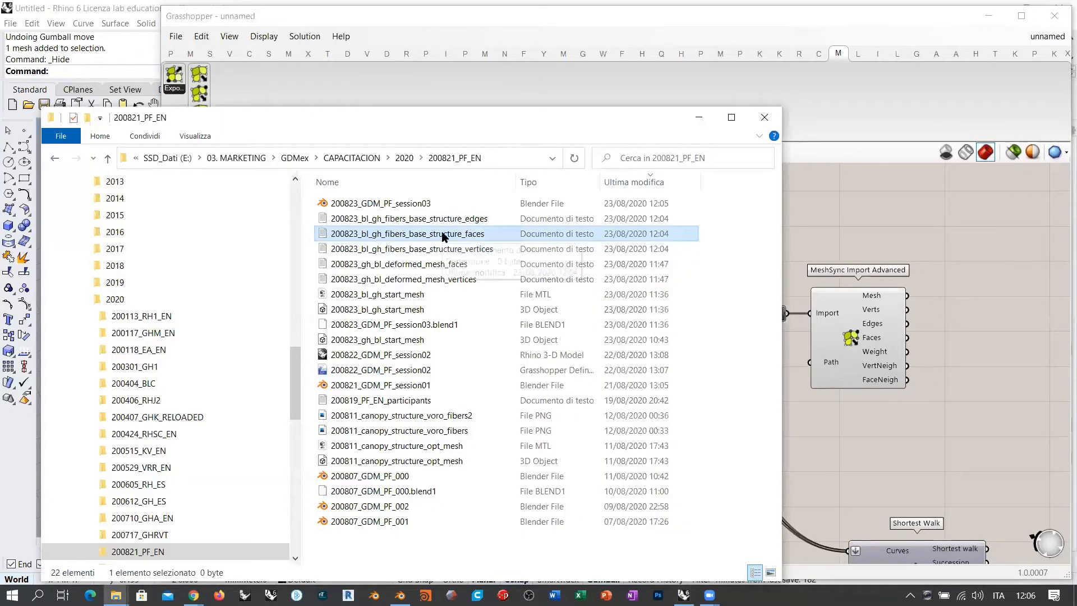
right_click(394, 238)
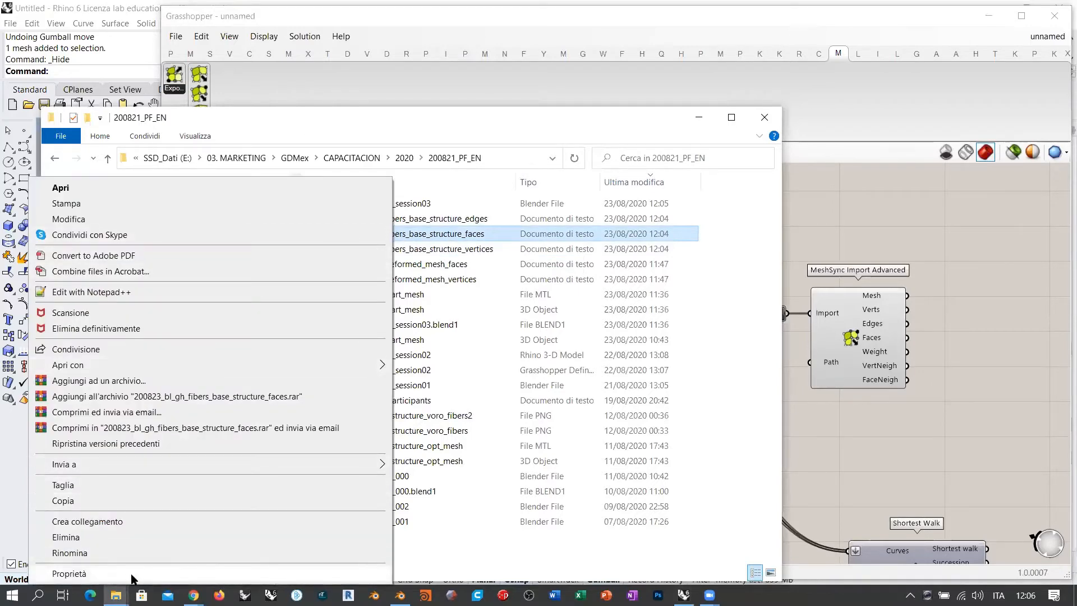
click(70, 574)
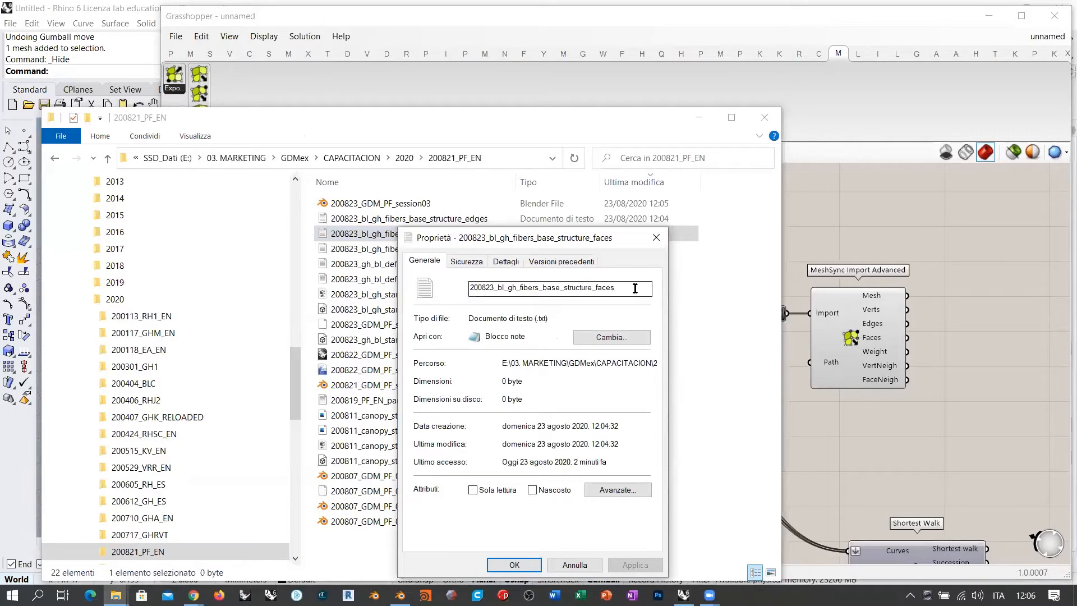
drag(503, 363, 715, 356)
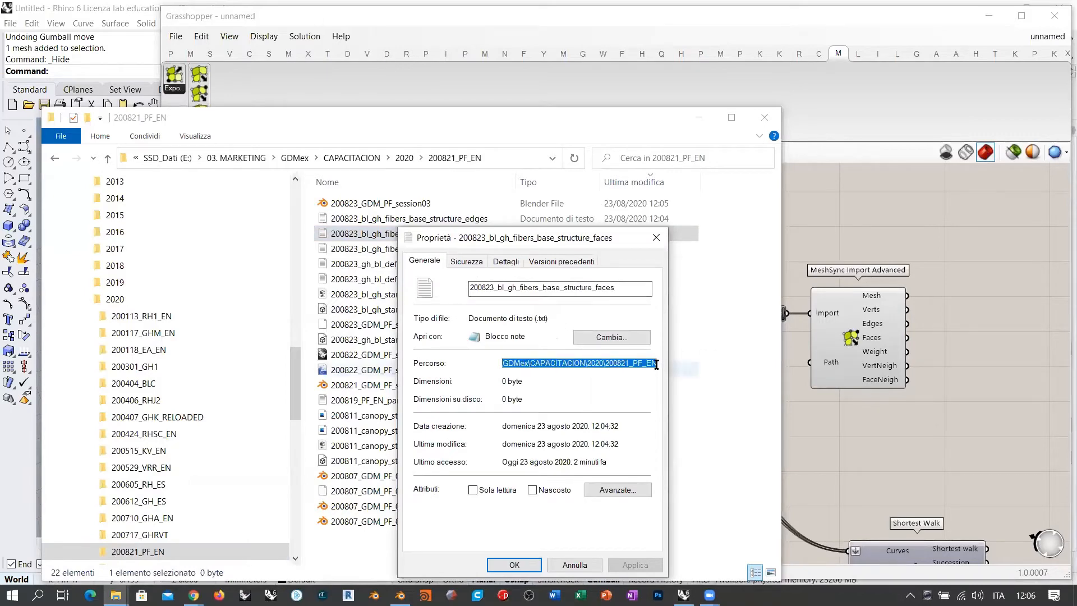
click(574, 565)
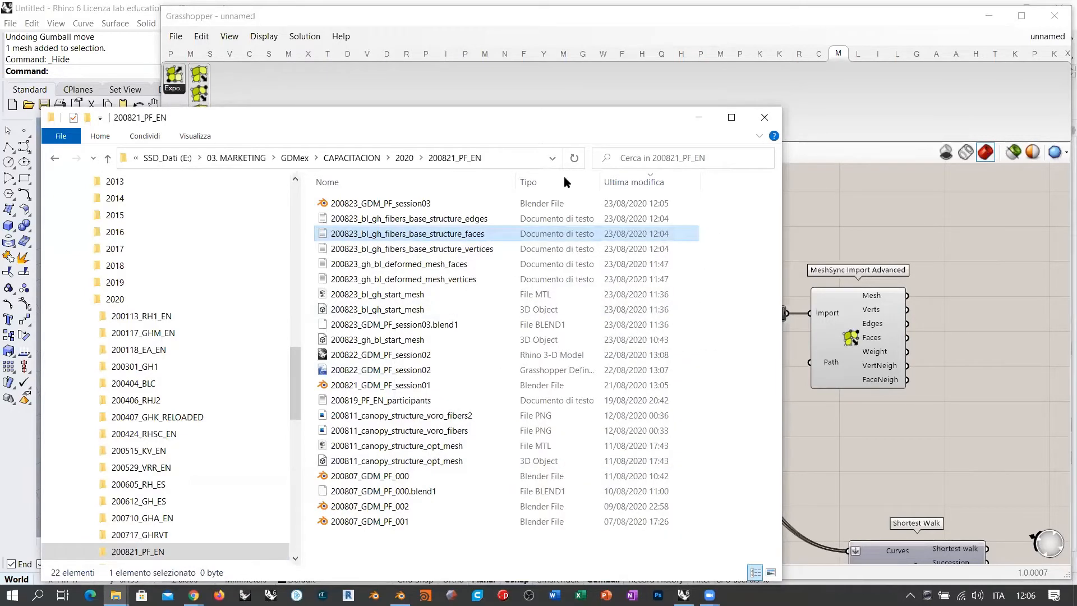
click(505, 157)
- Return to Grasshopper and create a panel beside the import component containing the path E:\03. MARKETING\GDMex\CAPACITACION\2020\200821_PF_EN
click(798, 278)
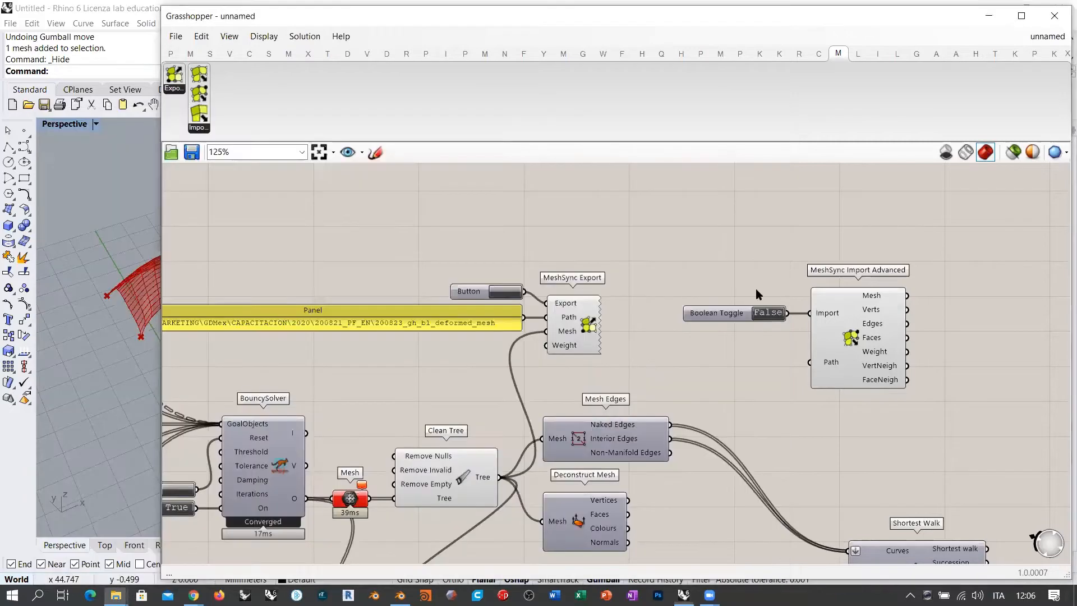
double_click(694, 358)
text(")
key(ctrl+v)
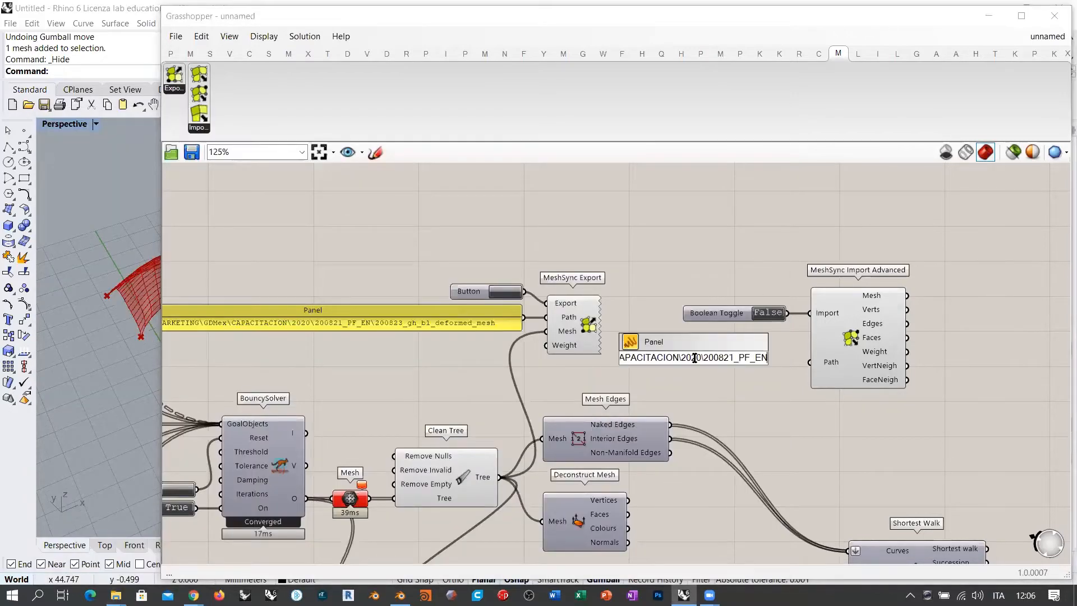
key(Return)
- Switch to File Explorer and copy the name of the 200823_bl_gh_fibers_base_structure_faces text file
key(alt+Tab)
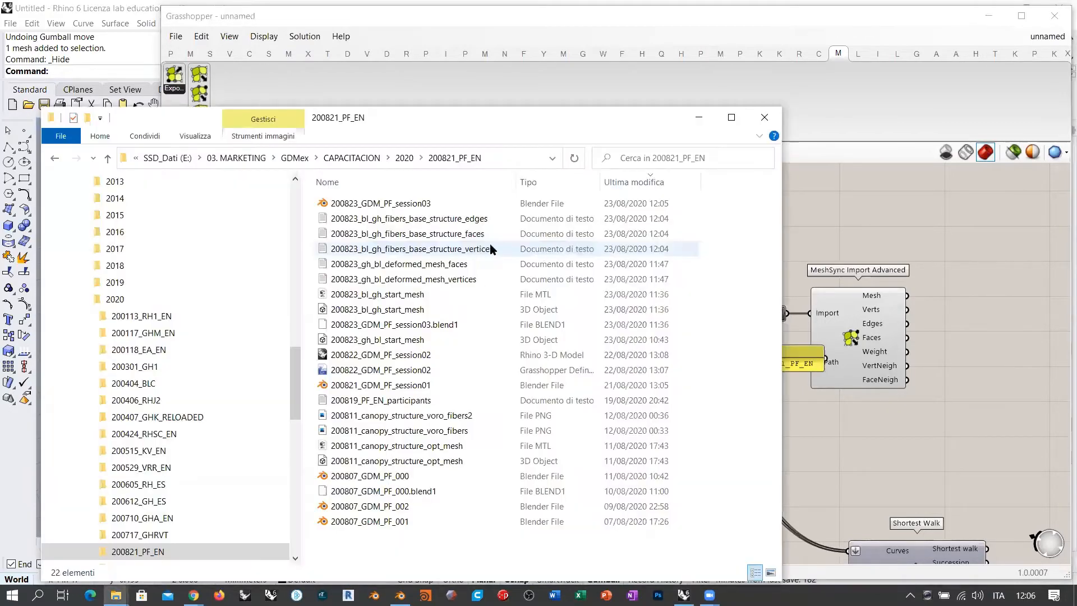
click(418, 233)
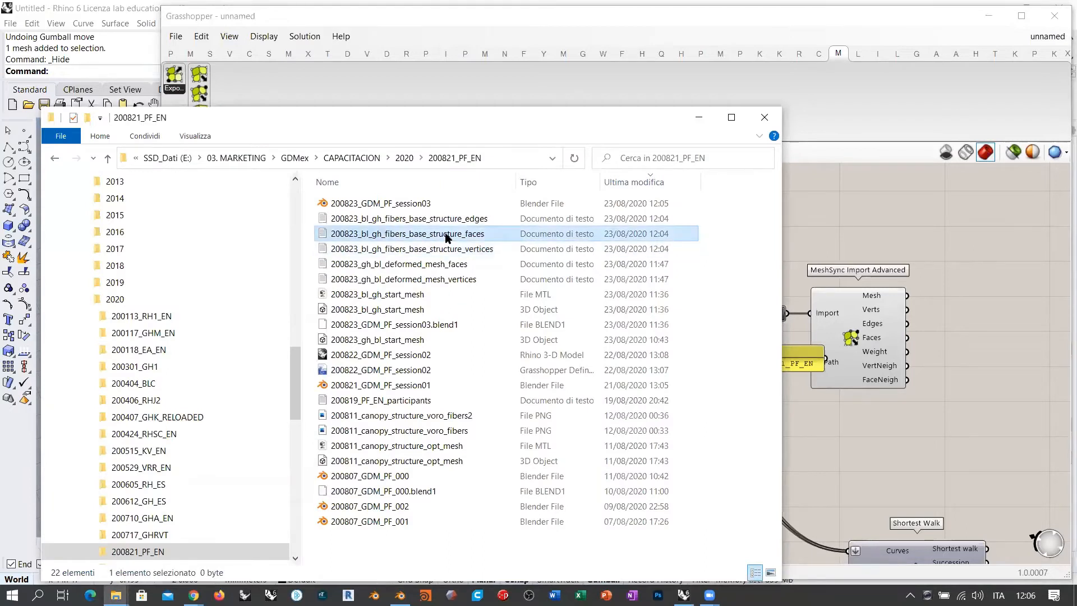
click(447, 234)
key(ctrl+c)
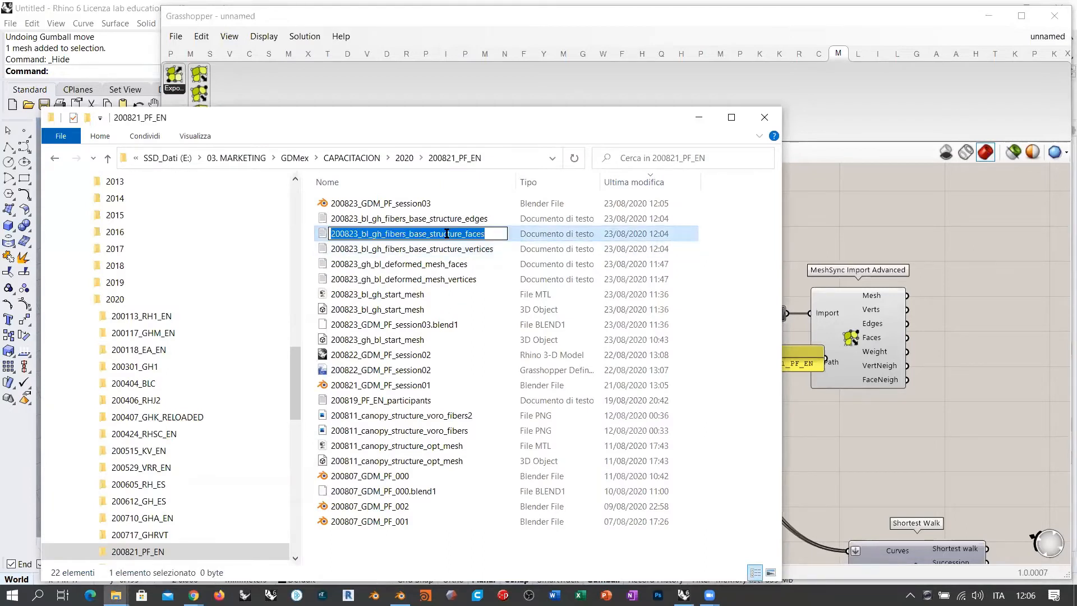
click(325, 236)
- Back in Grasshopper, append \200823_bl_gh_fibers_base_structure_faces.txt to the folder path in the new panel
key(alt+Tab)
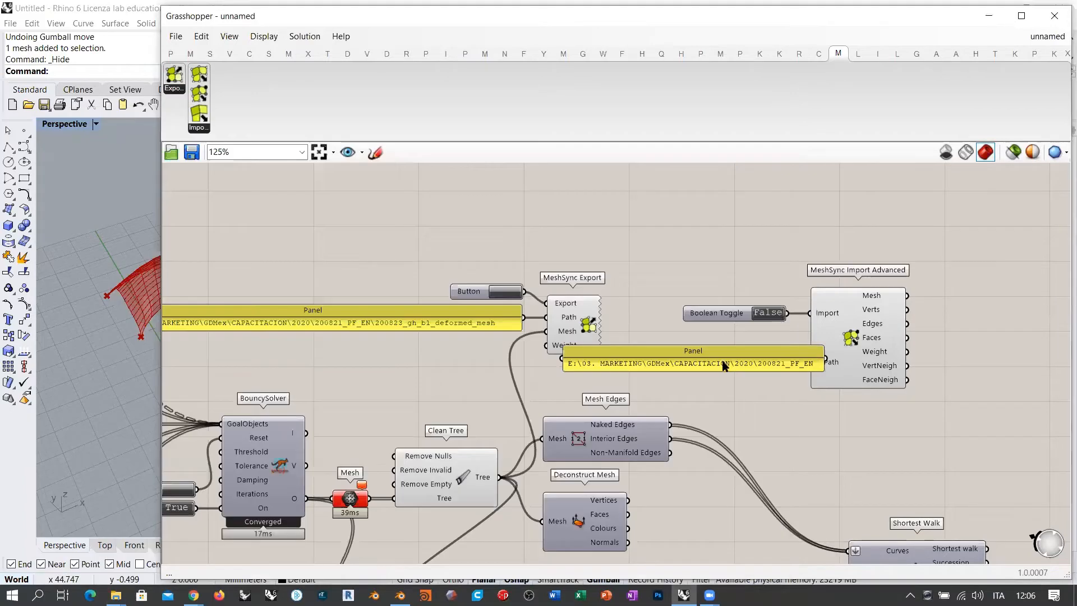
double_click(725, 364)
click(806, 300)
text(\)
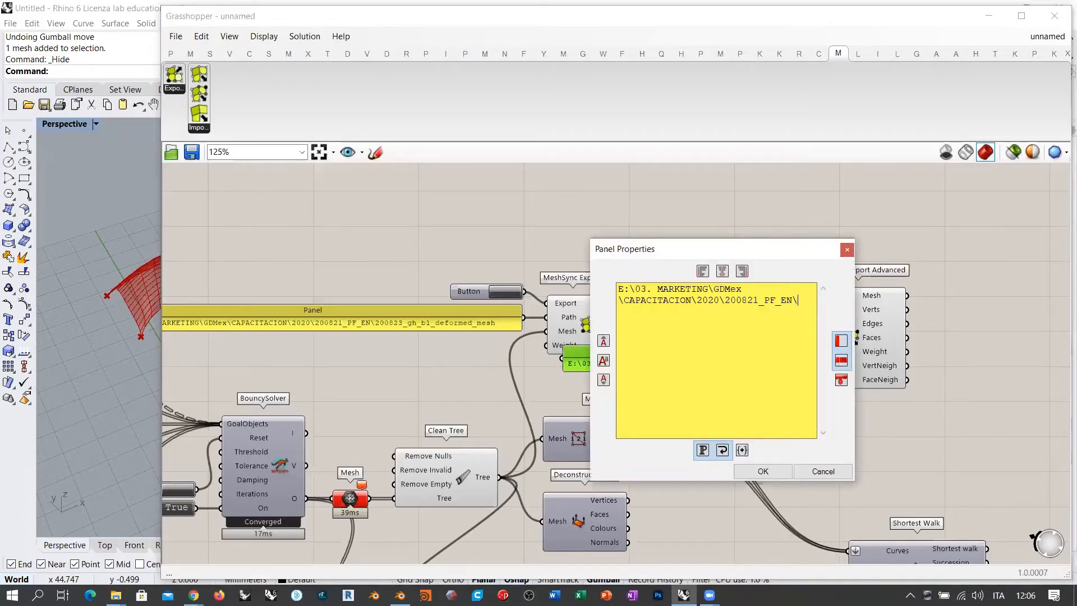
key(ctrl+v)
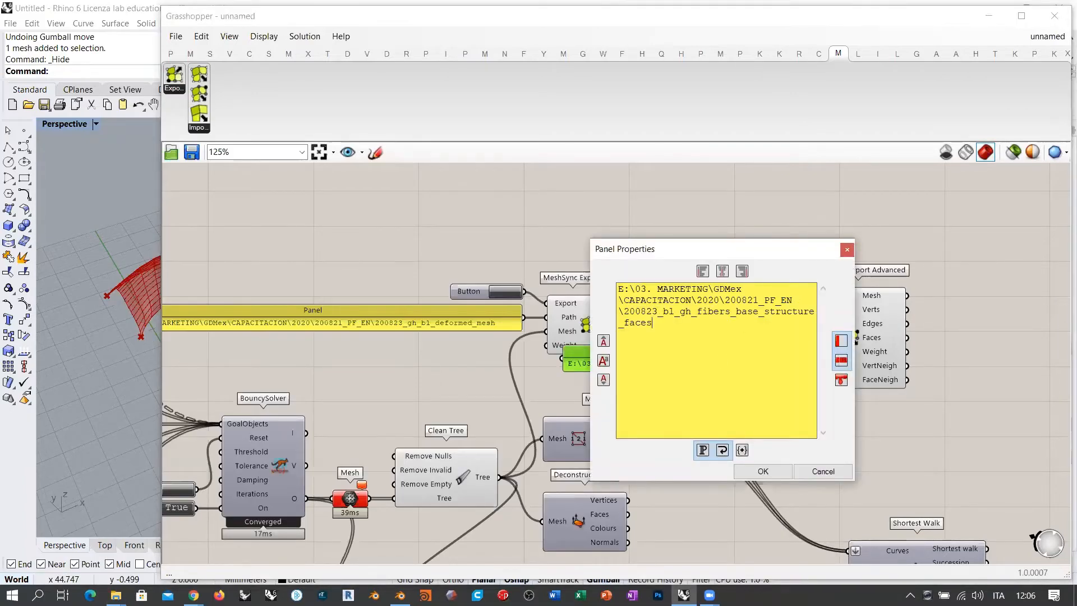
text(txt)
click(763, 472)
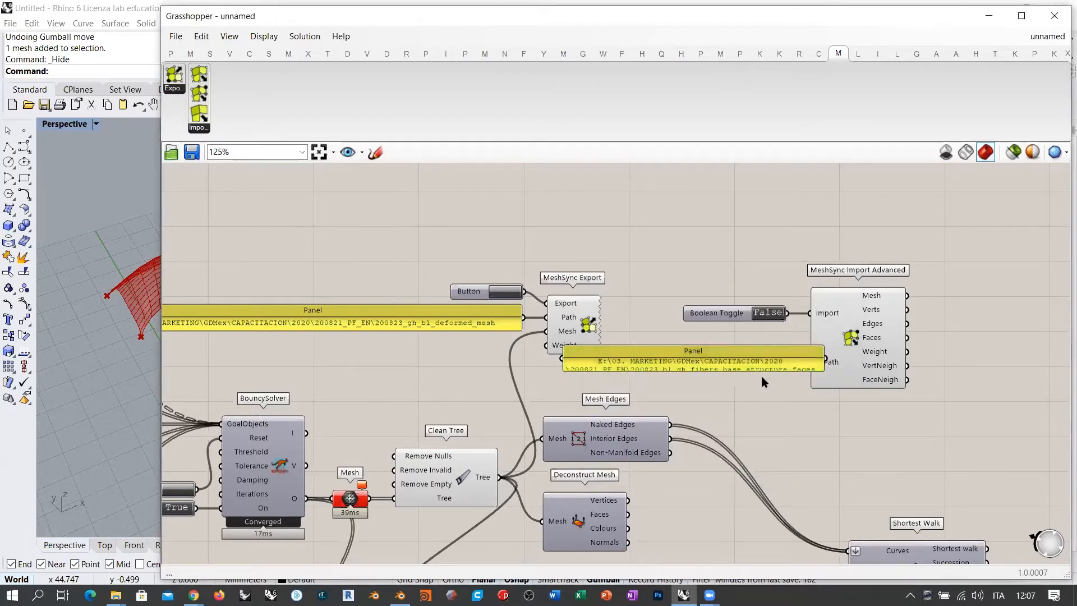
- Widen the file path panel to fit one line, move it clear of the components, and connect it to the Path input
drag(563, 359, 353, 365)
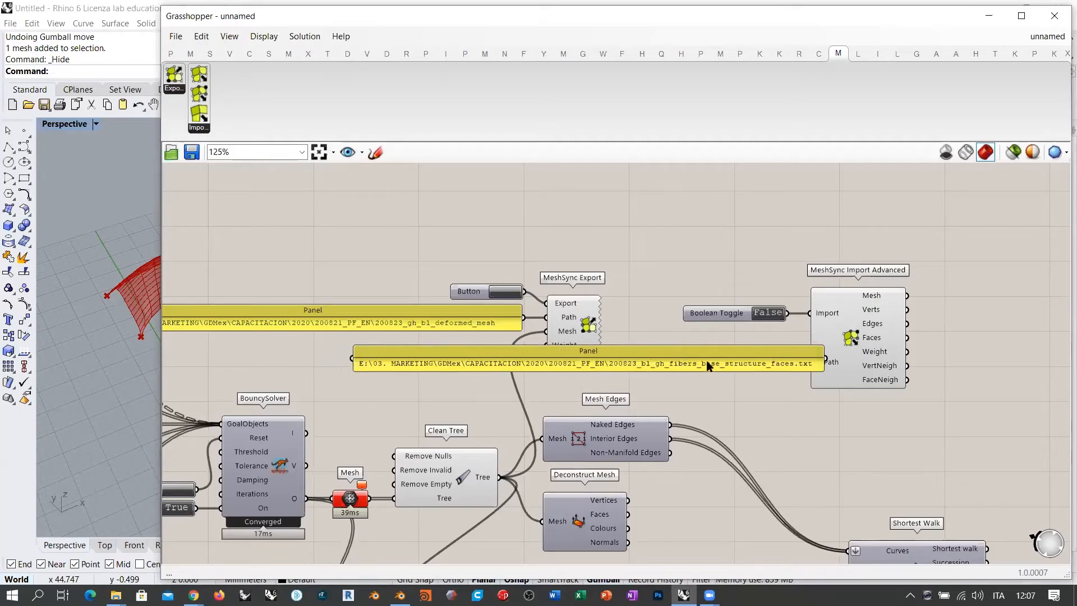
drag(708, 365, 675, 378)
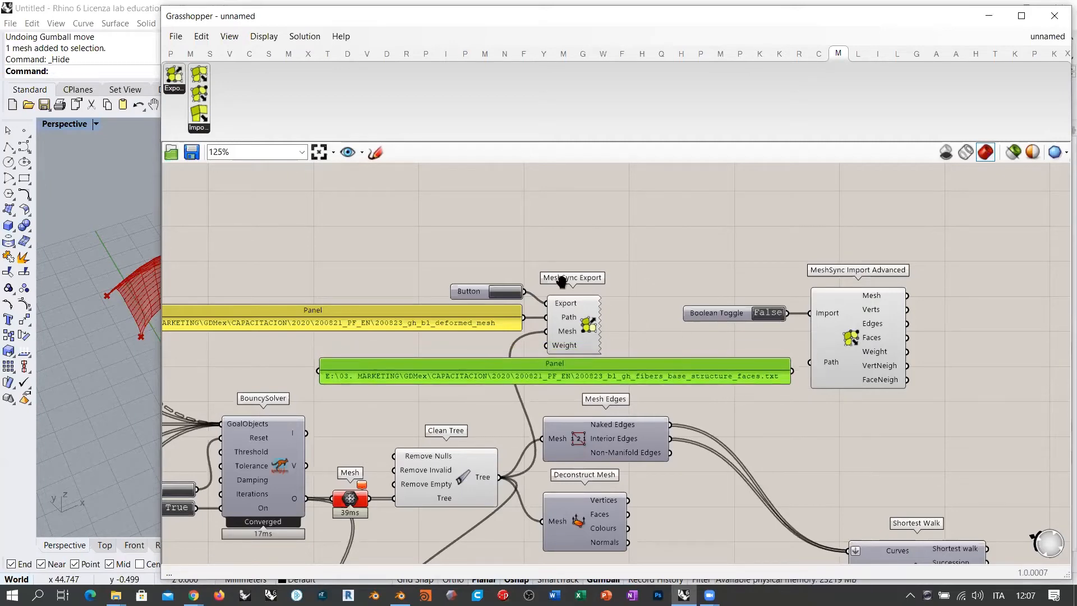
right_drag(562, 282, 487, 256)
drag(717, 344, 732, 337)
- Set the Boolean Toggle feeding the Import input to True to load the mesh data
click(731, 354)
scroll(821, 323, up, 2)
right_drag(784, 324, 637, 364)
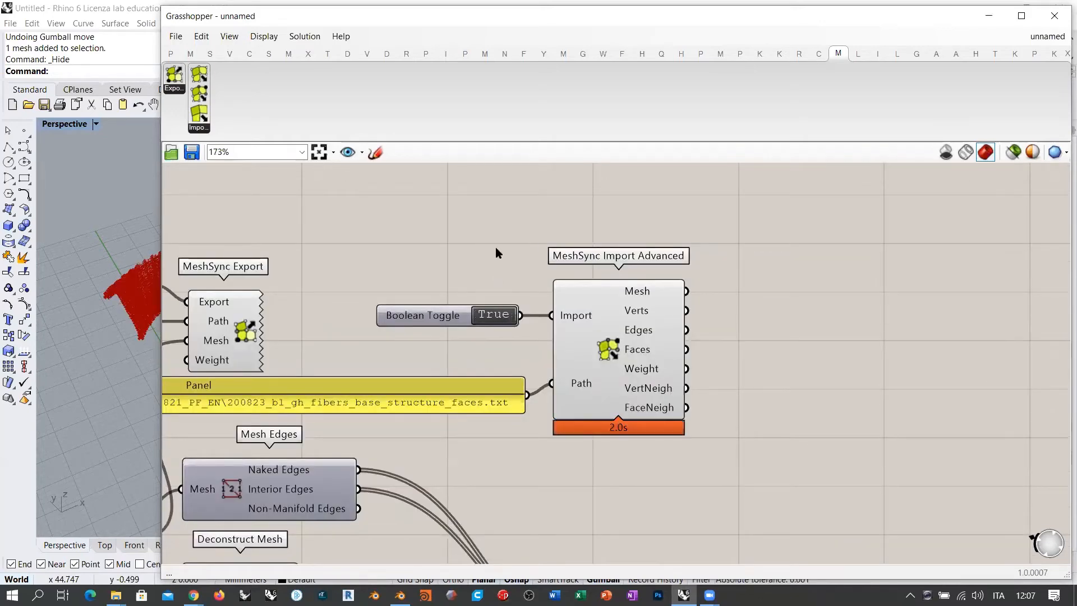
click(458, 319)
click(504, 278)
- Check the Edges output, then narrow the Grasshopper window and examine the imported mesh and its vertices up close in the Rhino viewport
mouse_move(647, 332)
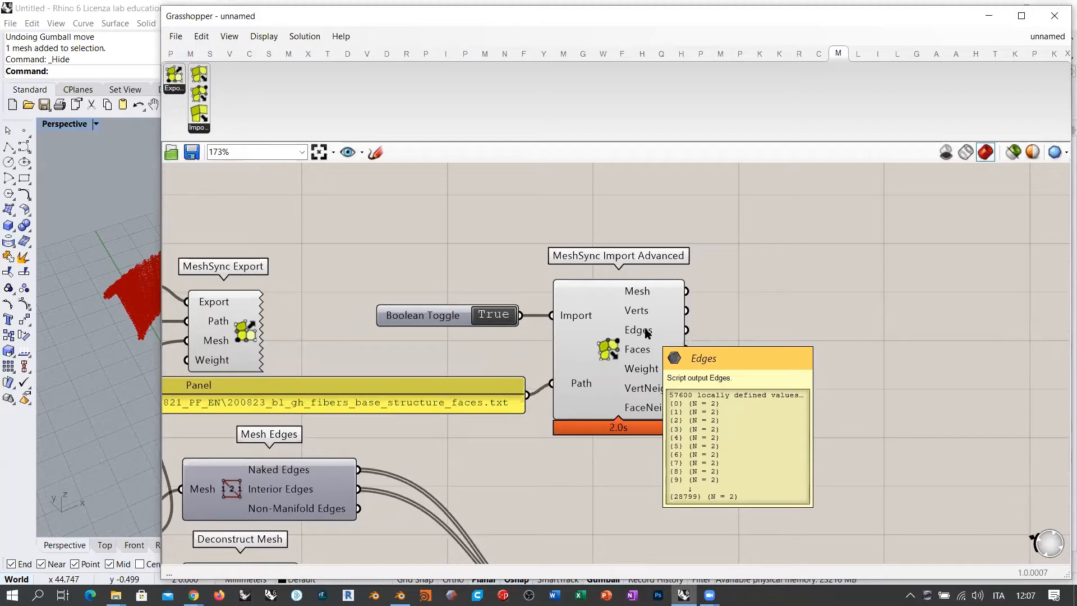
right_drag(772, 327, 629, 309)
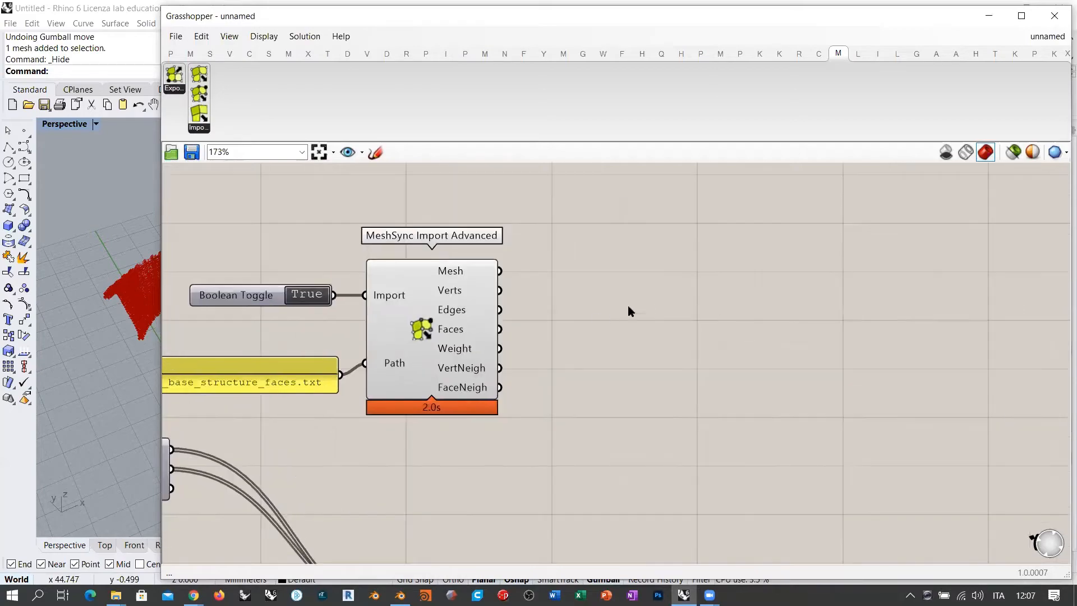
drag(161, 237, 506, 236)
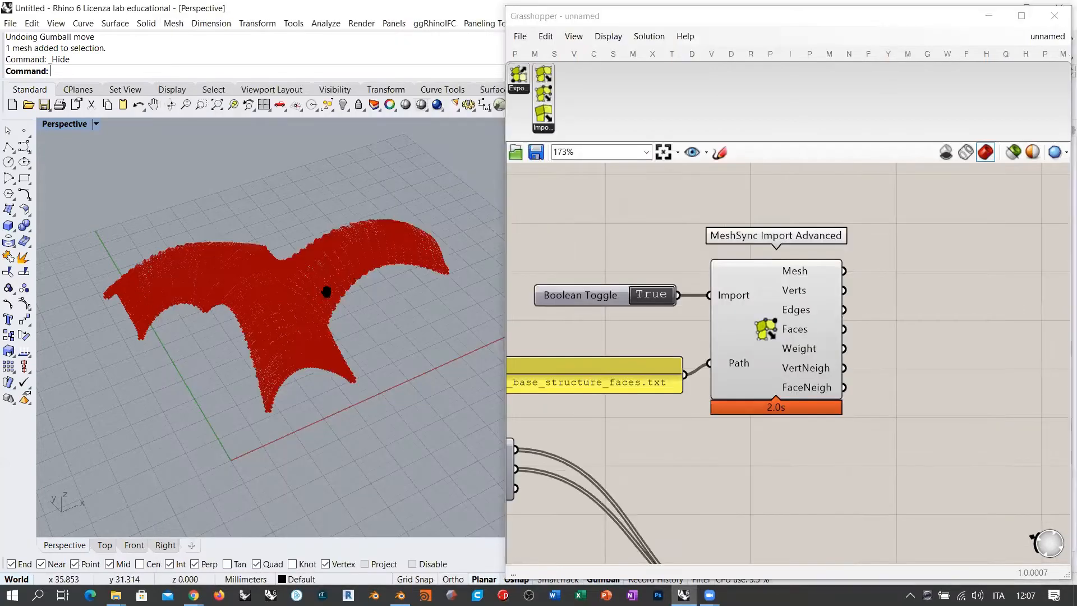
right_drag(324, 291, 292, 315)
scroll(207, 348, up, 5)
scroll(268, 296, down, 4)
scroll(349, 343, up, 3)
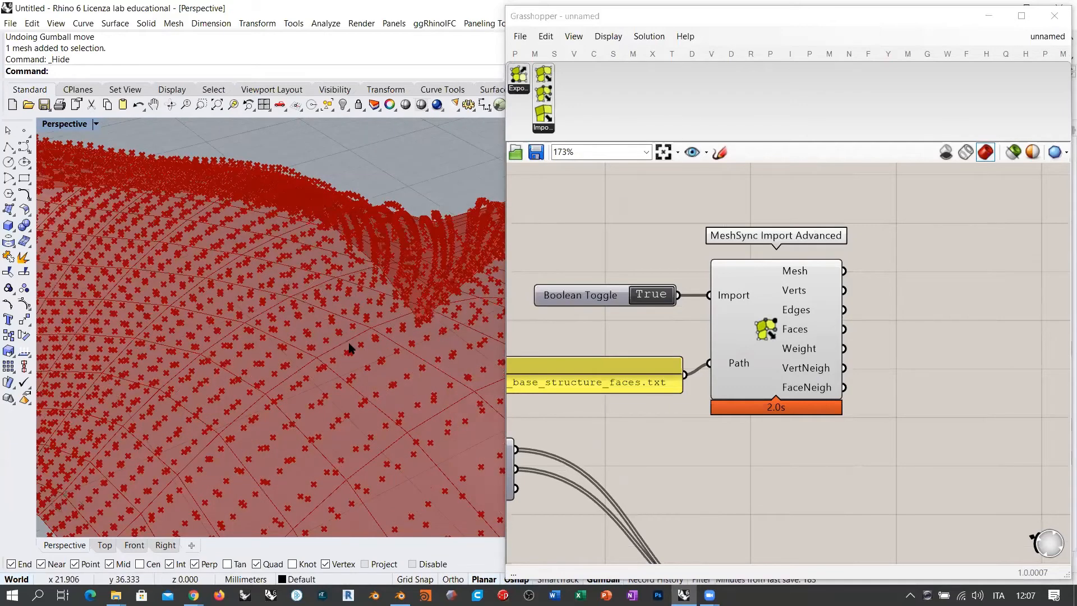
- Add a panel beside MeshSync Import Advanced and connect the Edges output to it to list the edge data
right_drag(796, 316, 648, 325)
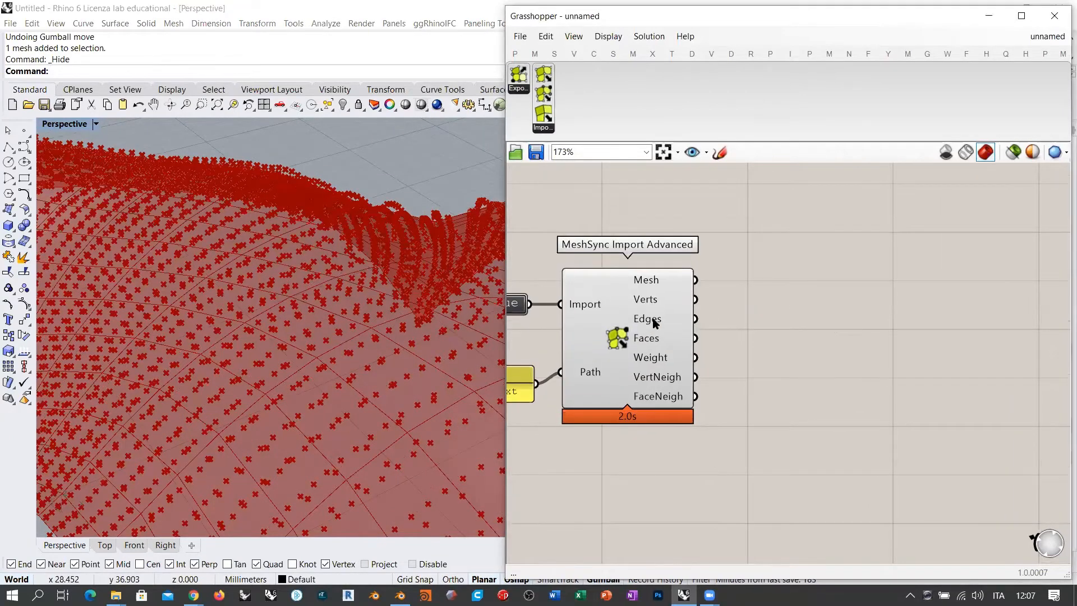
mouse_move(654, 322)
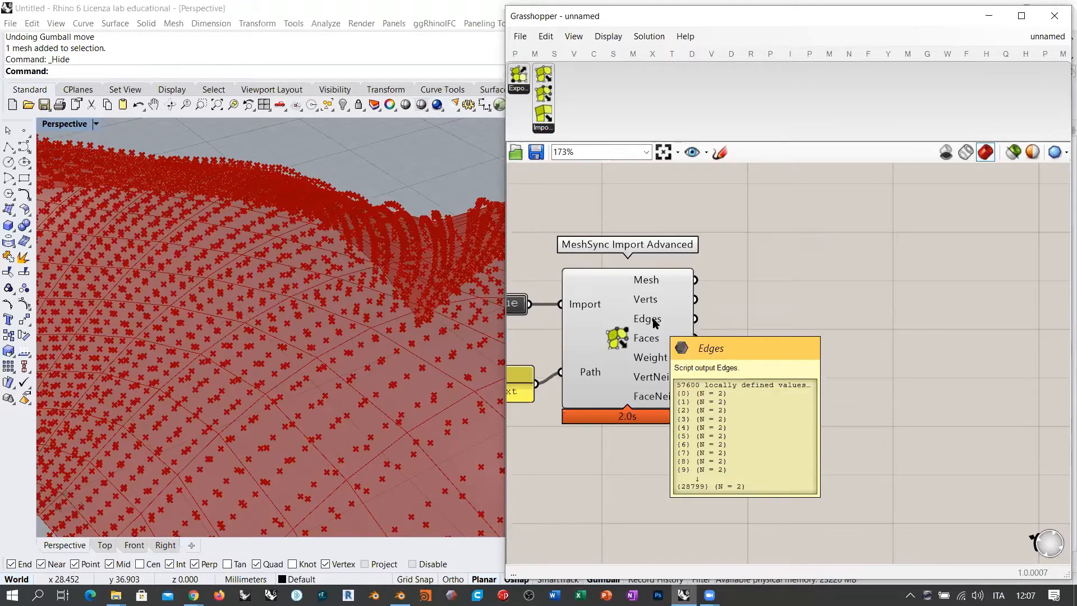
double_click(848, 339)
text(panel)
key(Return)
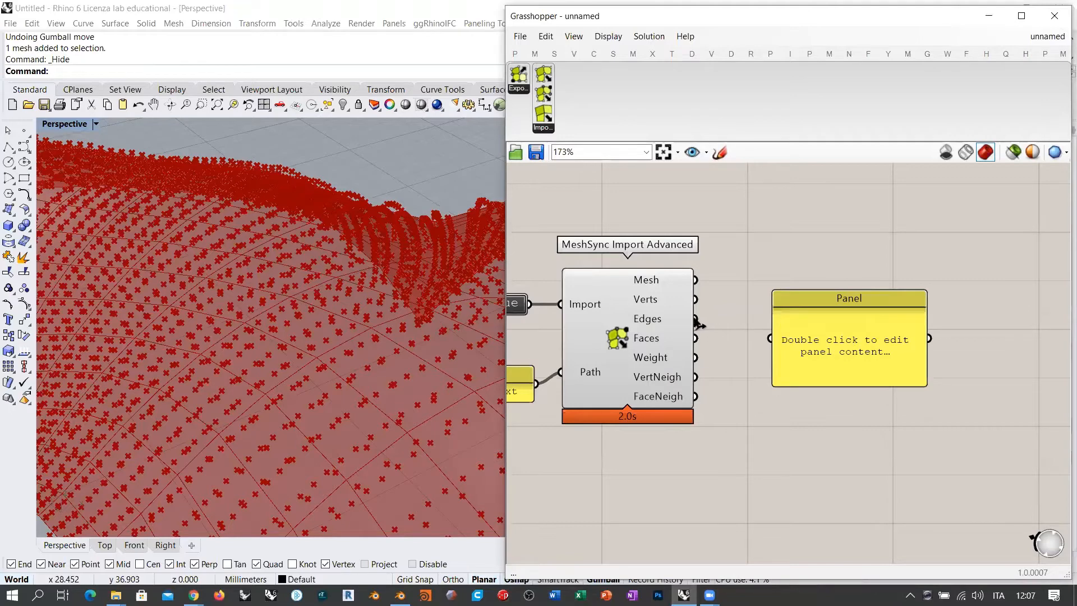
drag(695, 318, 769, 338)
right_drag(934, 384, 799, 333)
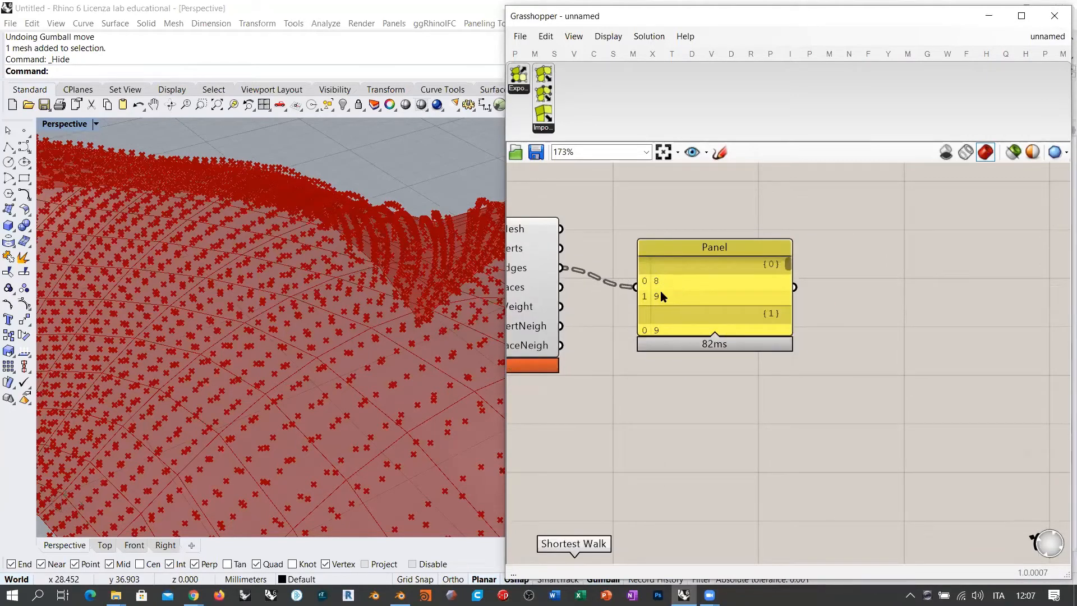
- Enlarge the Edges panel to read the vertex index pairs of each edge, then delete the panel
drag(755, 335, 755, 477)
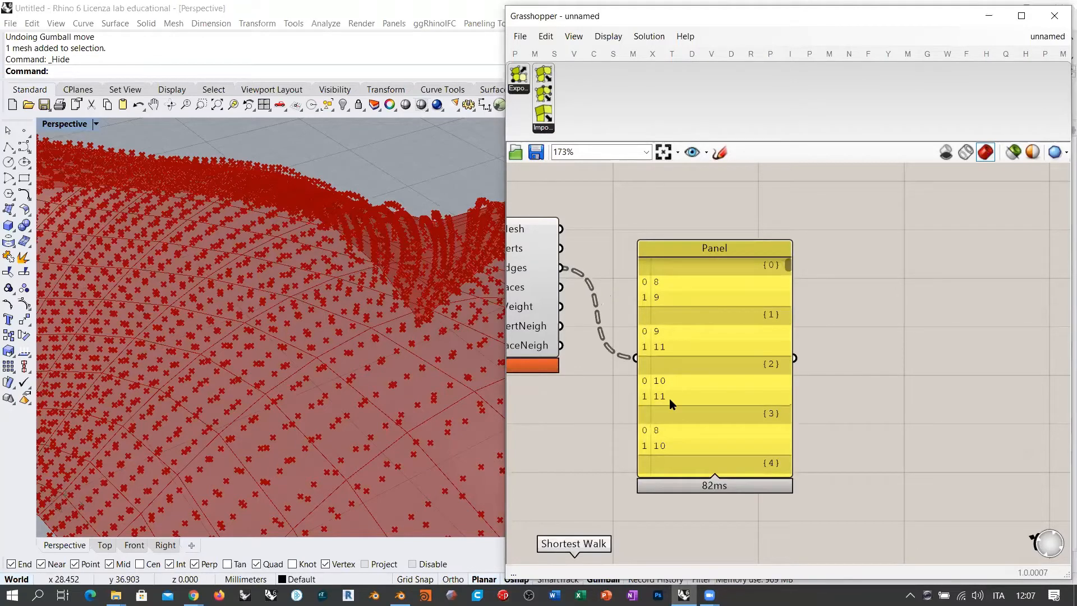
right_drag(669, 398, 782, 411)
click(812, 340)
key(Delete)
click(597, 275)
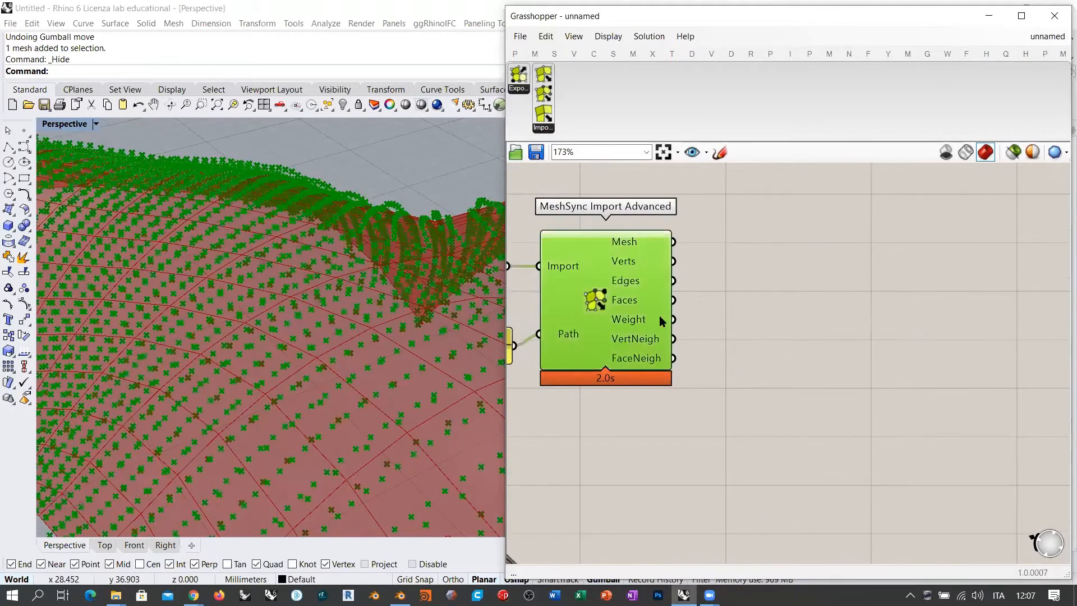
click(737, 317)
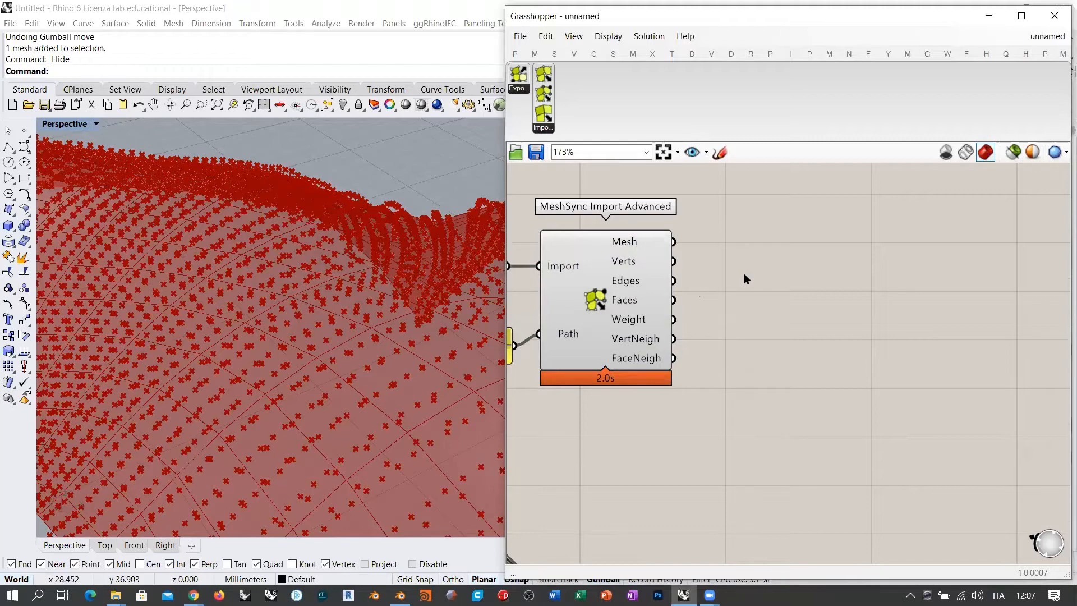
- Examine the imported mesh in the Rhino viewport and inspect the Verts and Edges outputs of MeshSync Import Advanced
right_drag(348, 288, 293, 302)
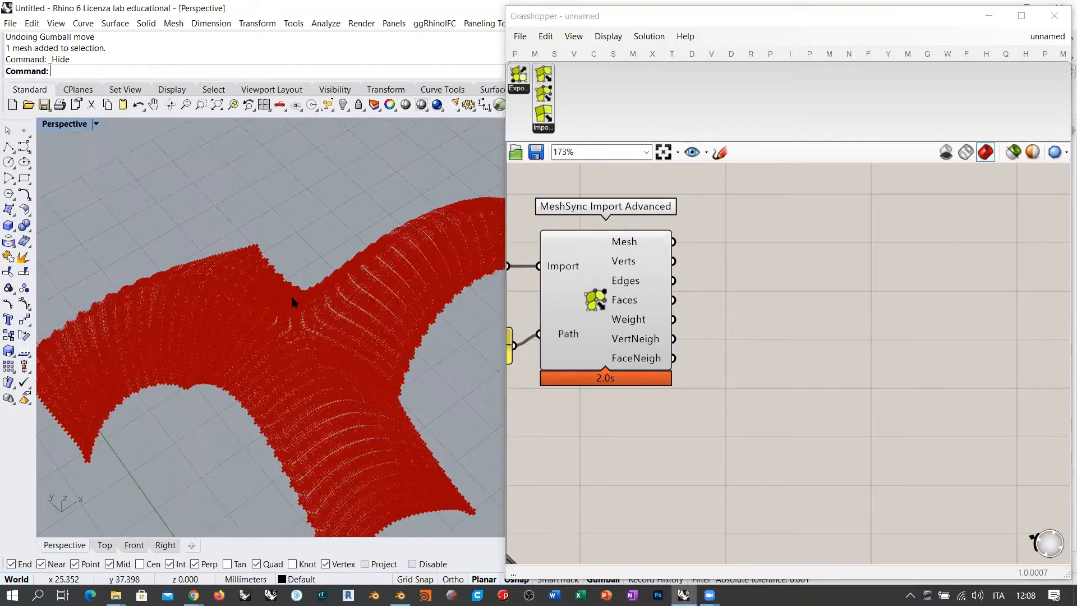
scroll(293, 332, up, 2)
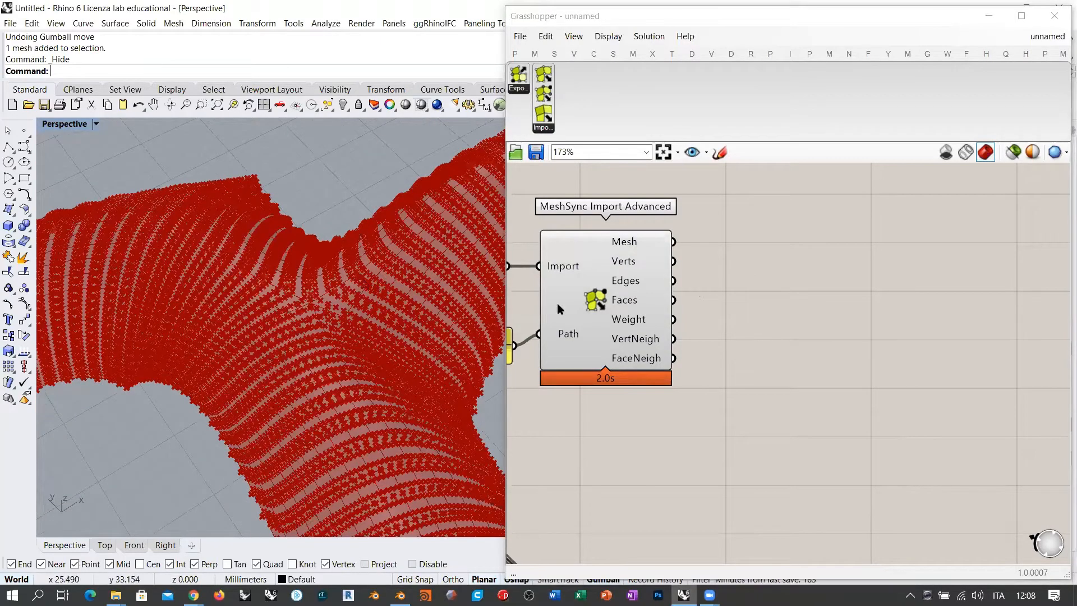
right_drag(561, 306, 704, 387)
scroll(755, 376, down, 2)
scroll(755, 376, up, 3)
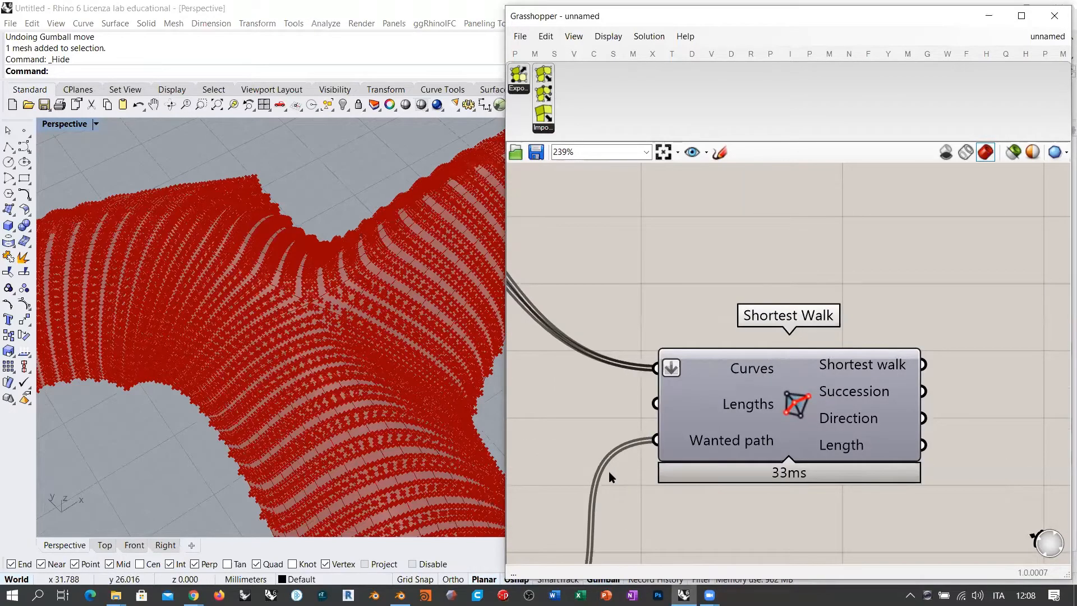
scroll(612, 448, down, 4)
right_drag(724, 307, 684, 343)
scroll(645, 336, up, 4)
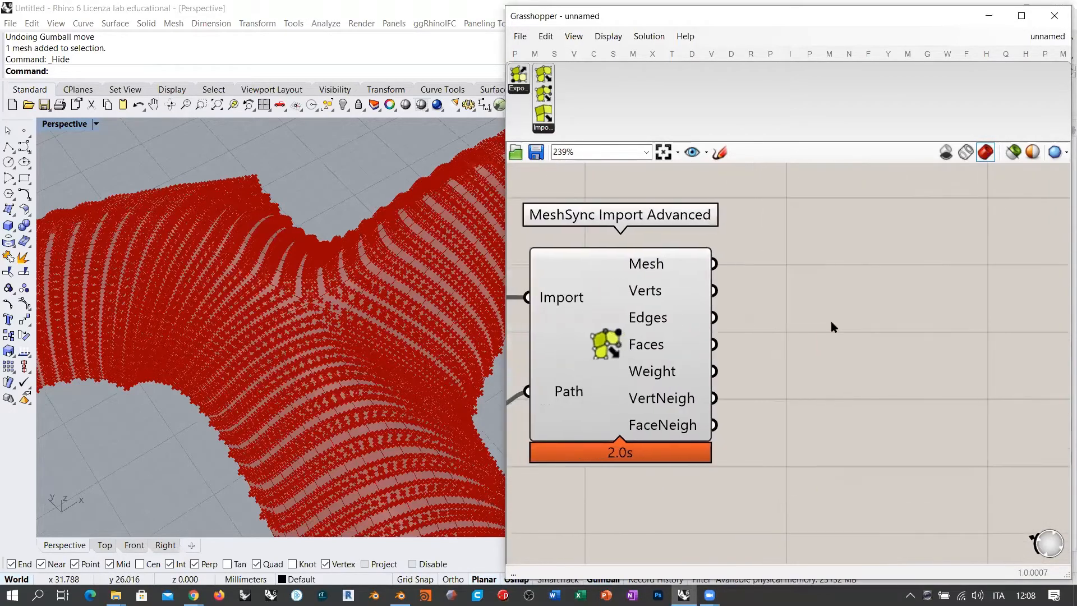
mouse_move(655, 293)
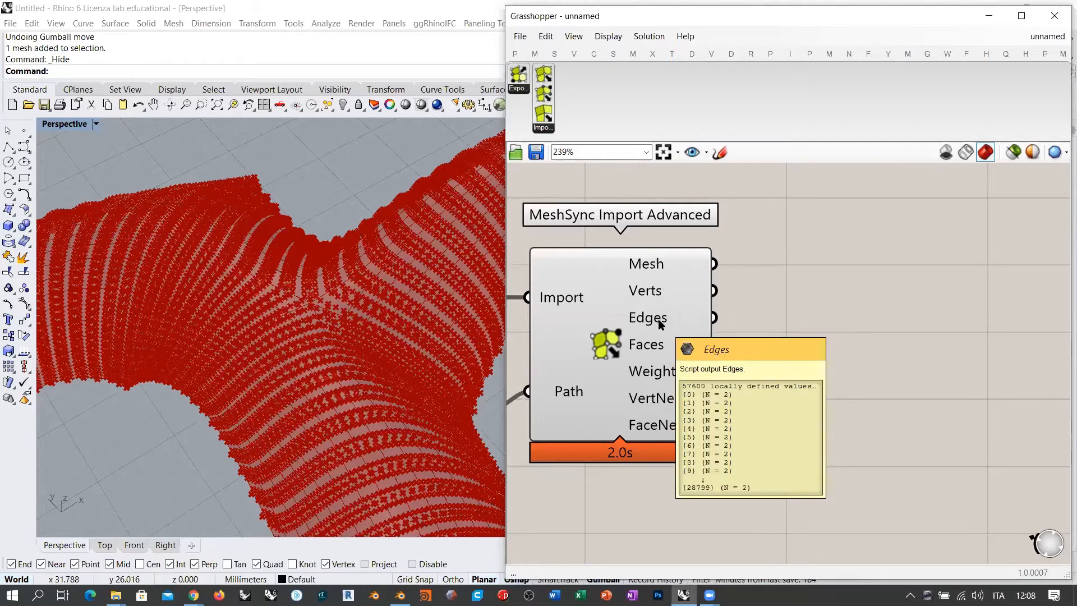
- Add a List Item component beside the outputs of MeshSync Import Advanced
double_click(868, 321)
text(list ite)
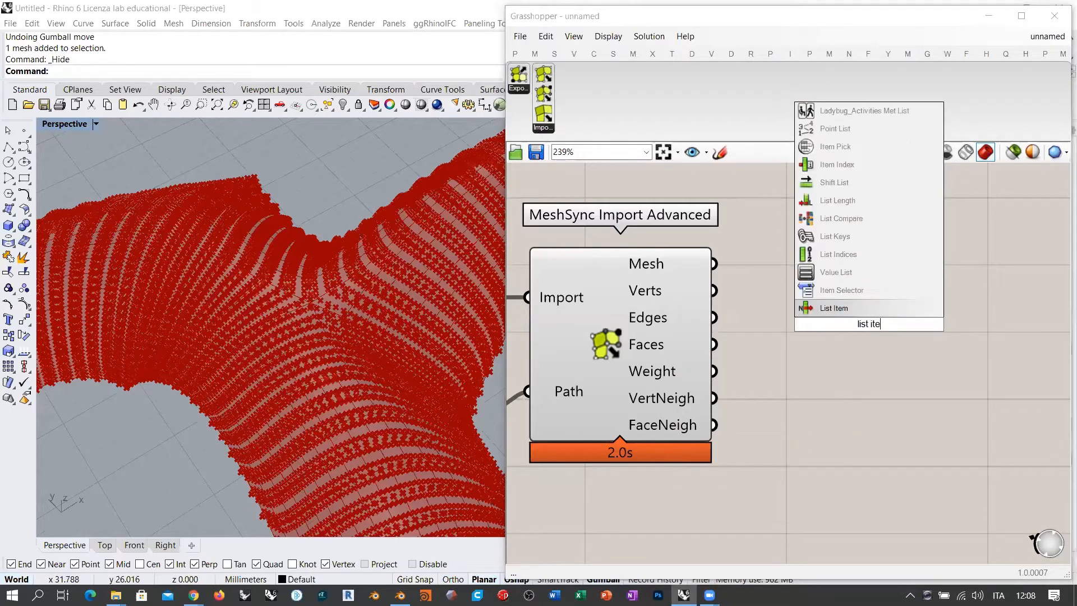
click(844, 306)
right_drag(844, 306, 786, 315)
drag(786, 316, 827, 314)
- Connect Verts to List Item's List input and Edges to its Index input, and move List Item closer to the import component
click(728, 305)
drag(657, 302, 830, 316)
click(805, 395)
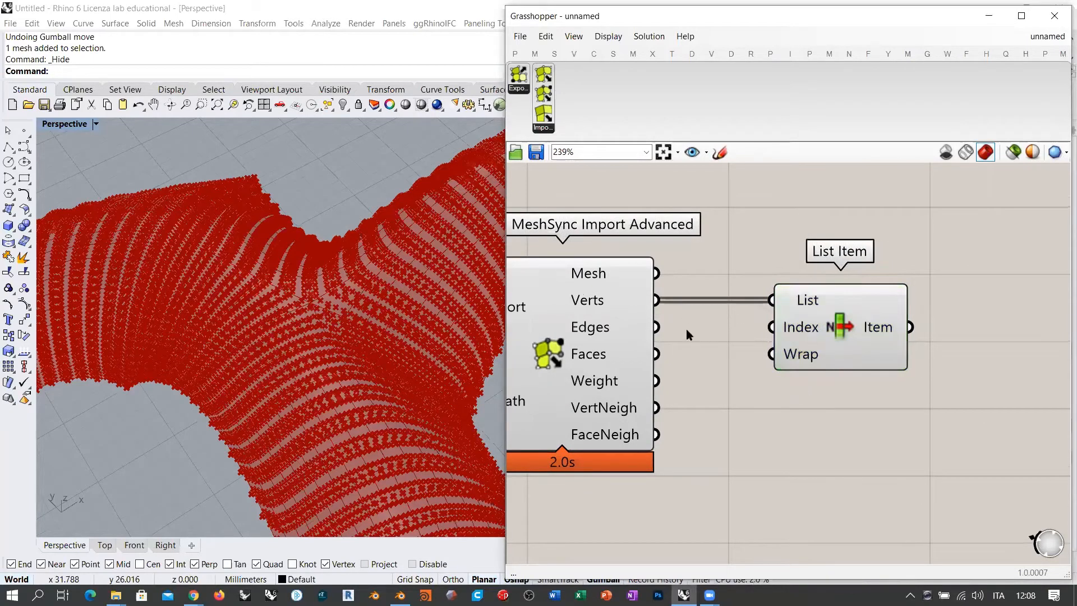
drag(657, 327, 749, 314)
click(746, 230)
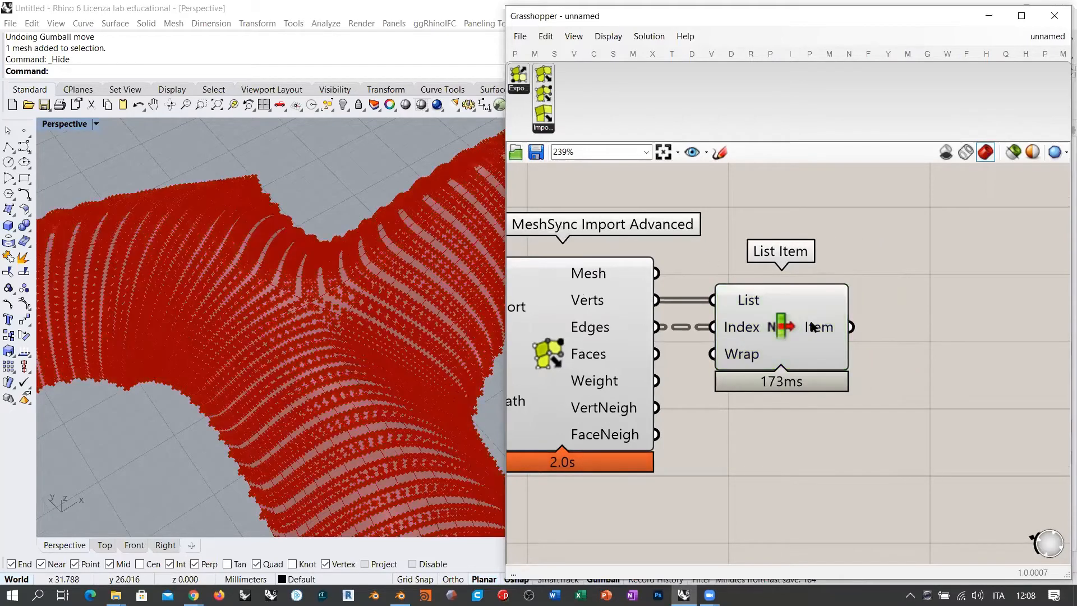
- Connect a new panel to List Item's Item output, enlarge it to read the point pair of each edge, and delete it
mouse_move(824, 329)
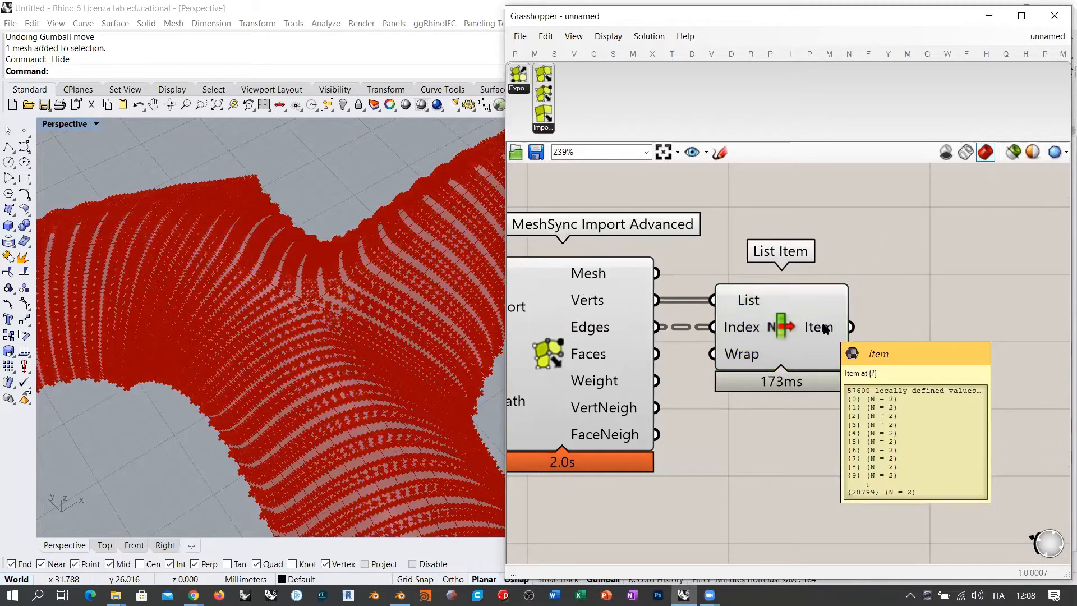
right_drag(942, 335, 753, 335)
double_click(778, 325)
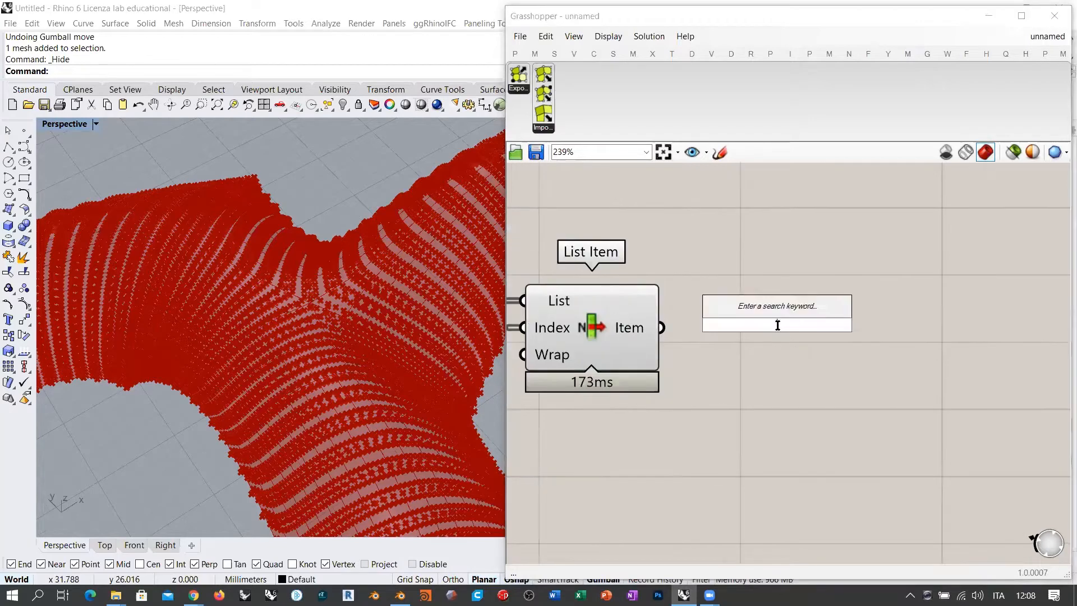
text(")
key(Return)
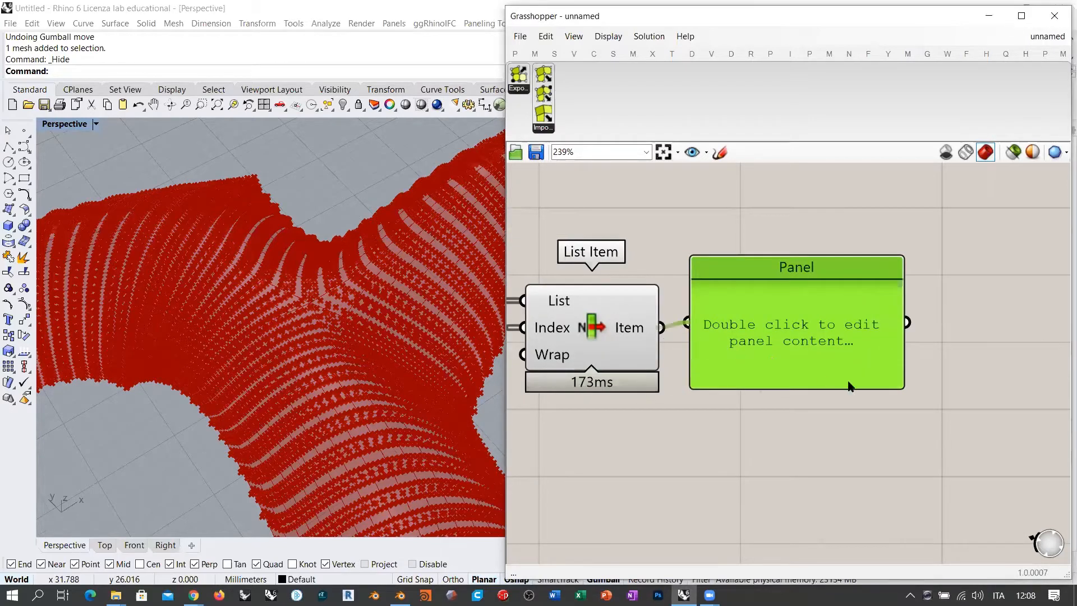
right_drag(835, 367, 730, 322)
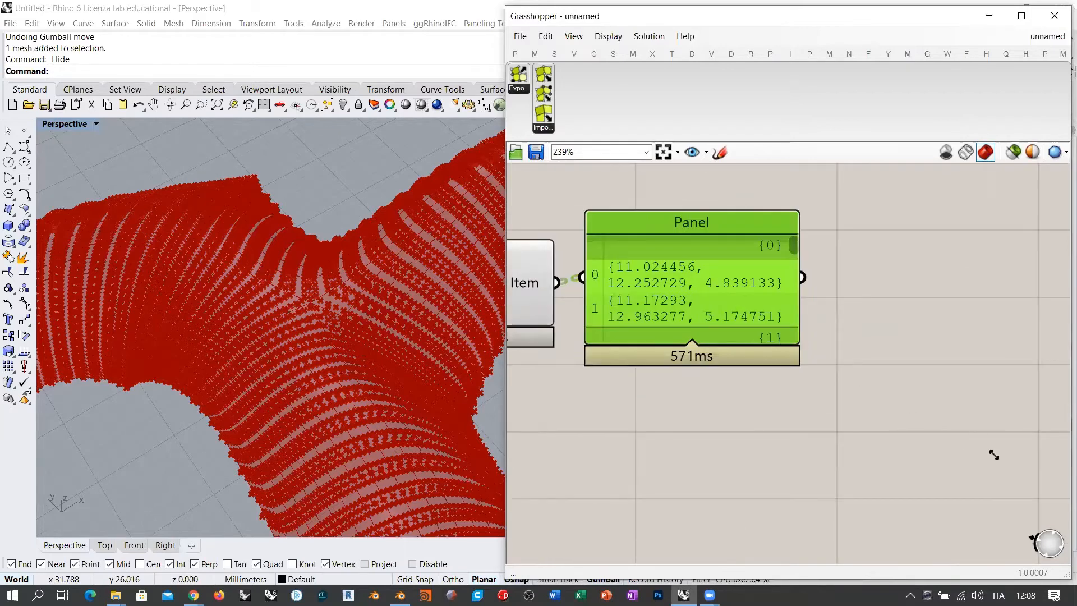
drag(1003, 458, 1004, 458)
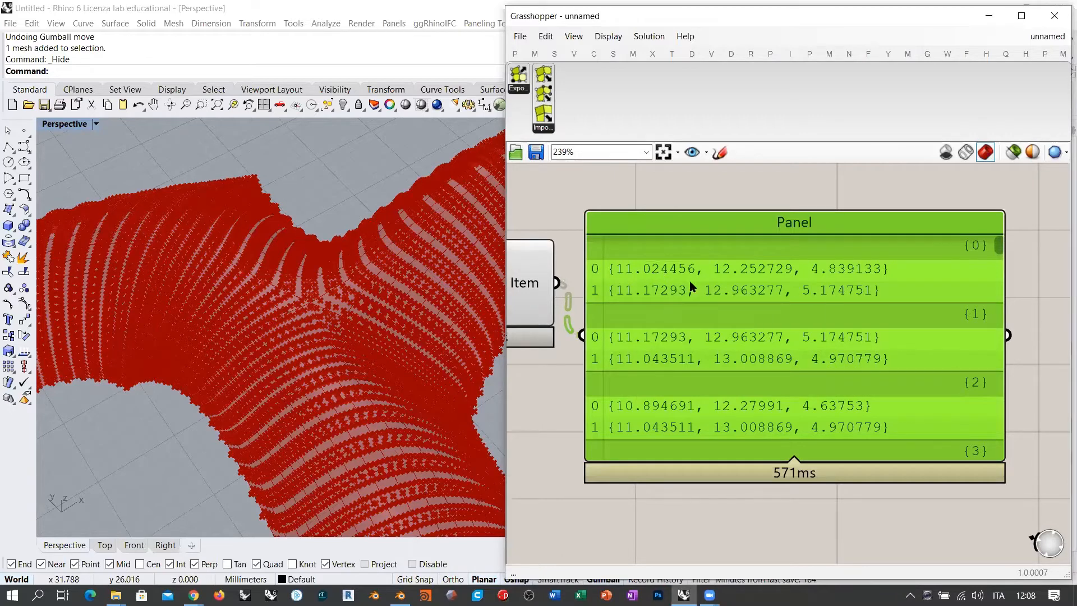
key(Delete)
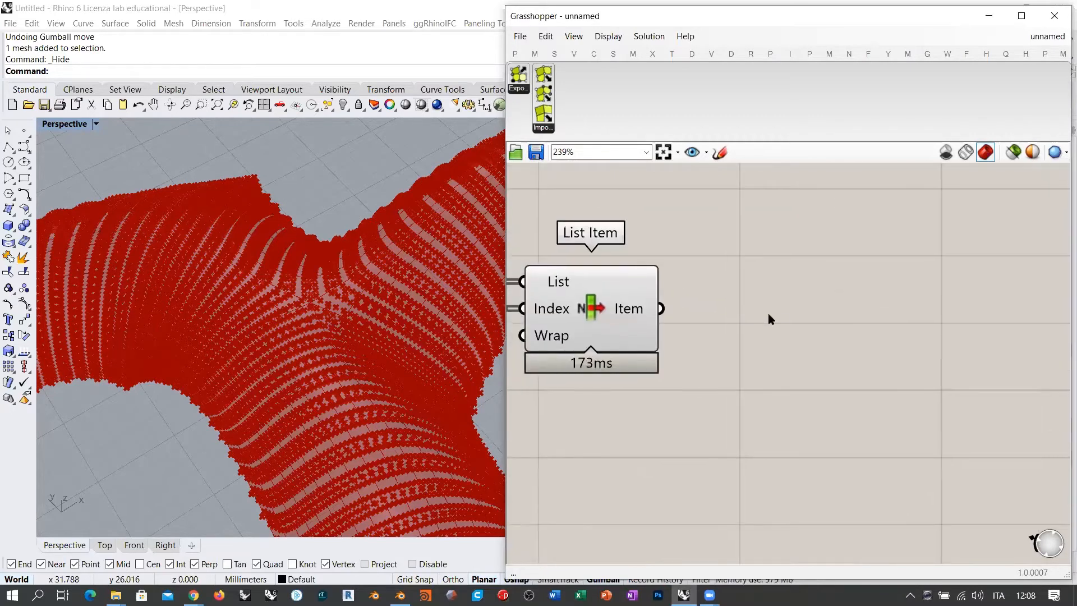
- Add a PolyLine component and connect List Item's Item output to its Vertices input
double_click(770, 313)
text(polyl)
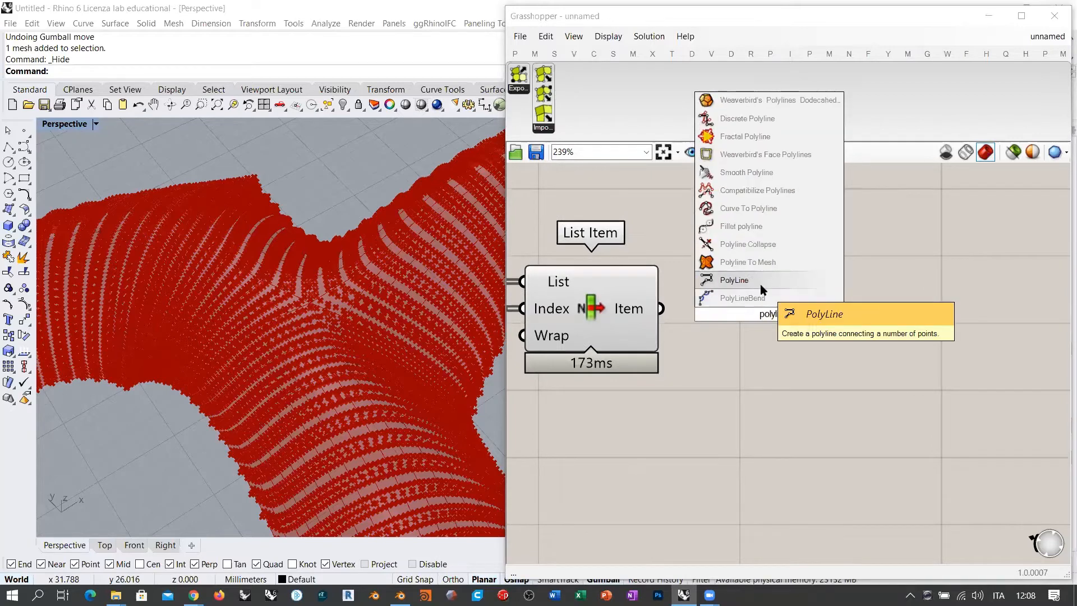
click(761, 285)
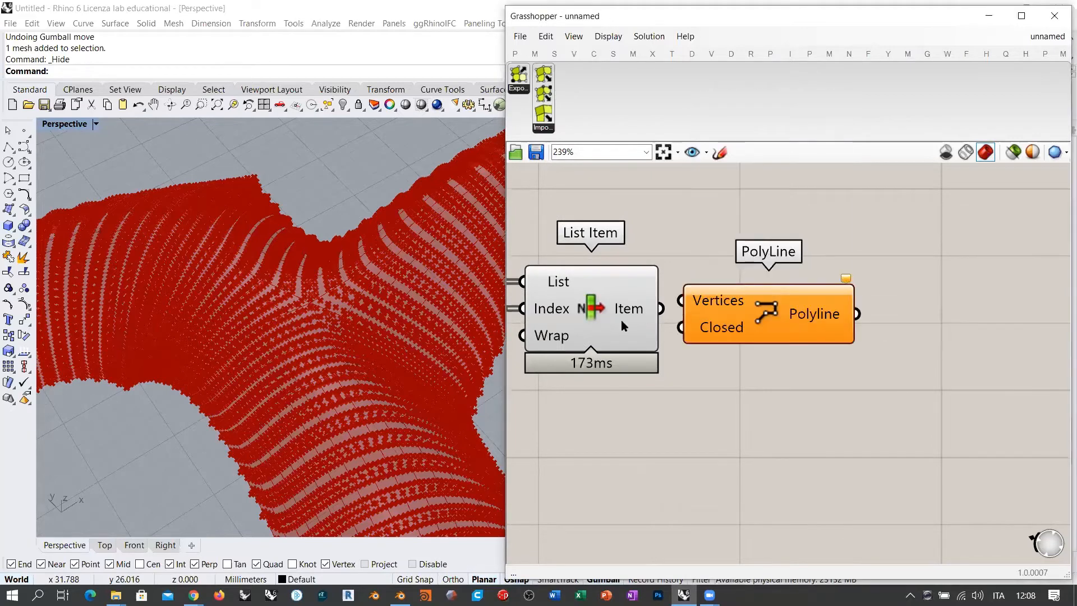
drag(661, 308, 689, 301)
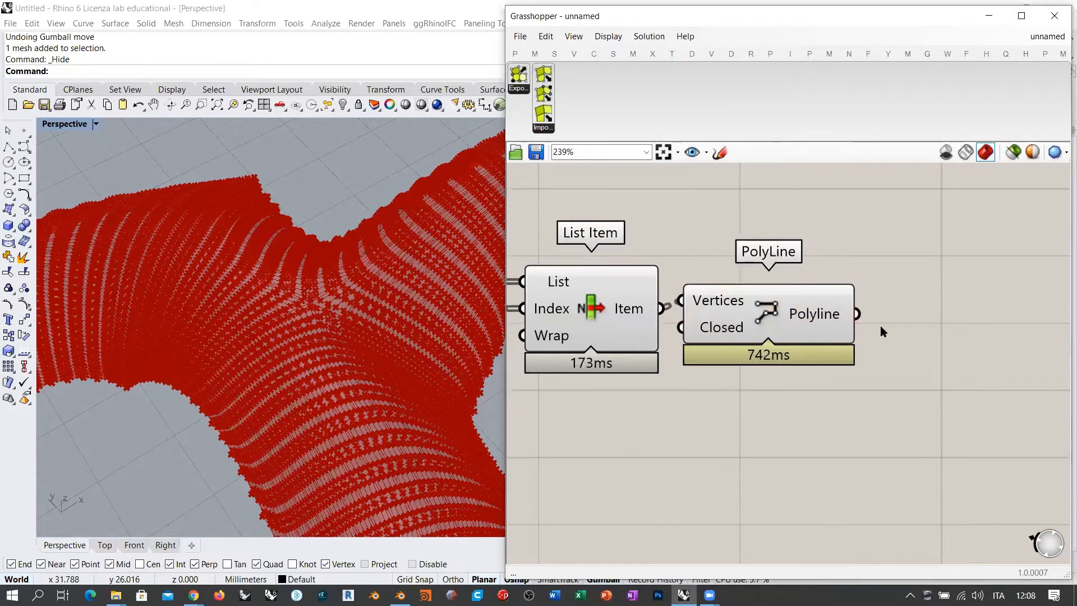
- Compare the polyline network with the original mesh from the Clean Tree component in the Rhino viewport
scroll(880, 314, down, 3)
right_drag(692, 321, 782, 310)
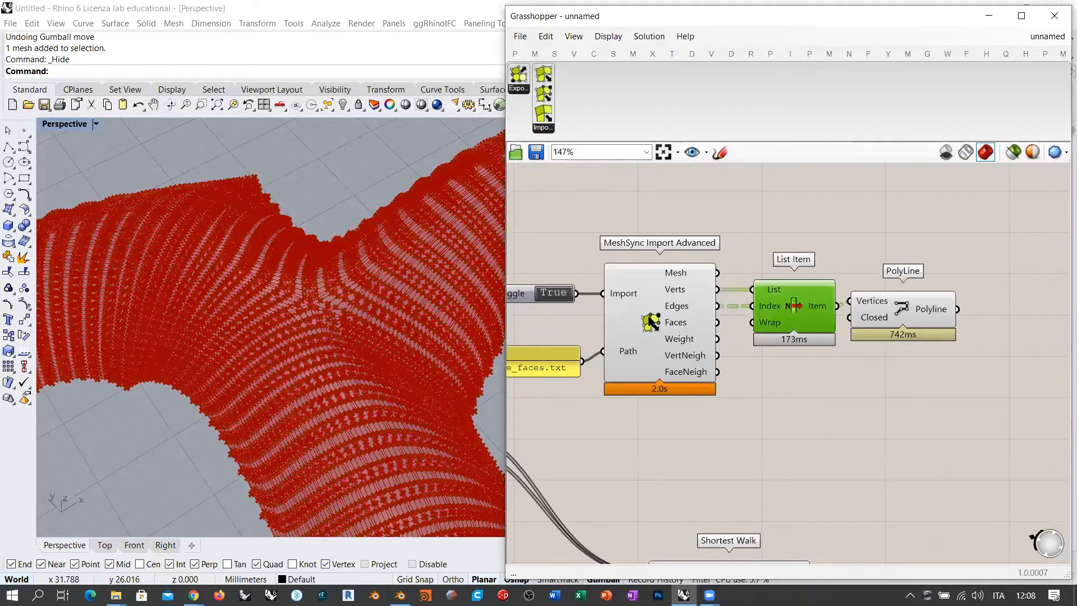
click(288, 336)
right_drag(289, 336, 236, 264)
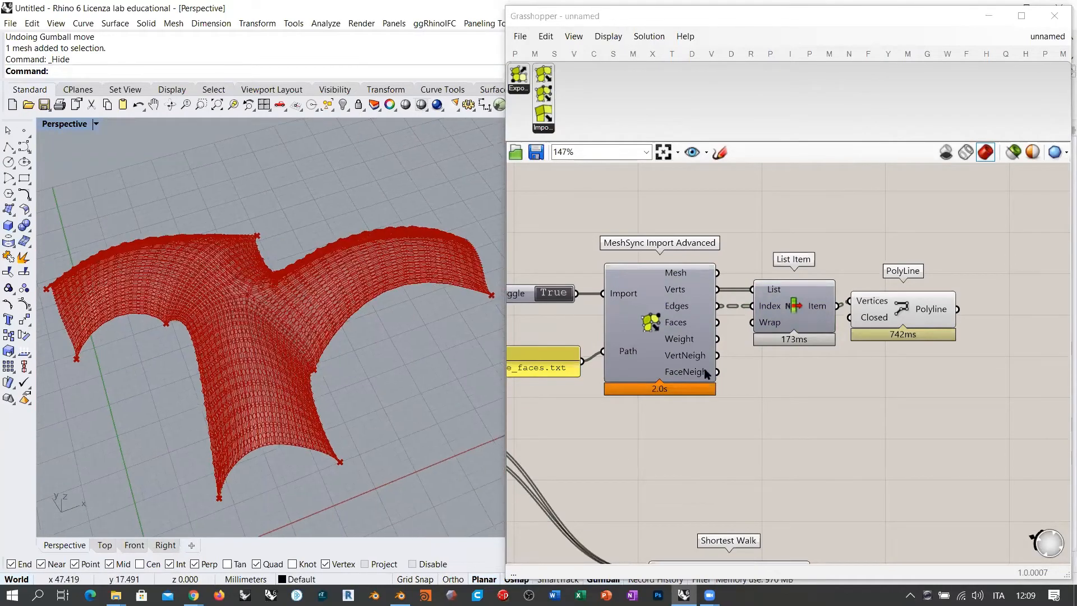
scroll(861, 318, down, 5)
right_drag(679, 362, 788, 346)
scroll(694, 356, up, 1)
scroll(692, 350, up, 1)
click(678, 400)
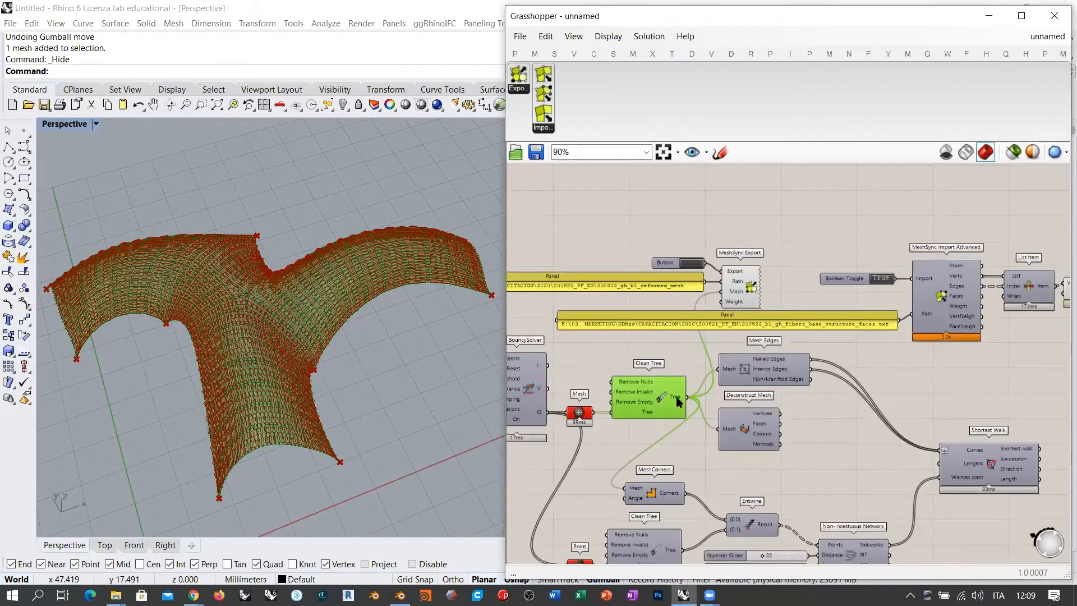
right_drag(289, 319, 300, 347)
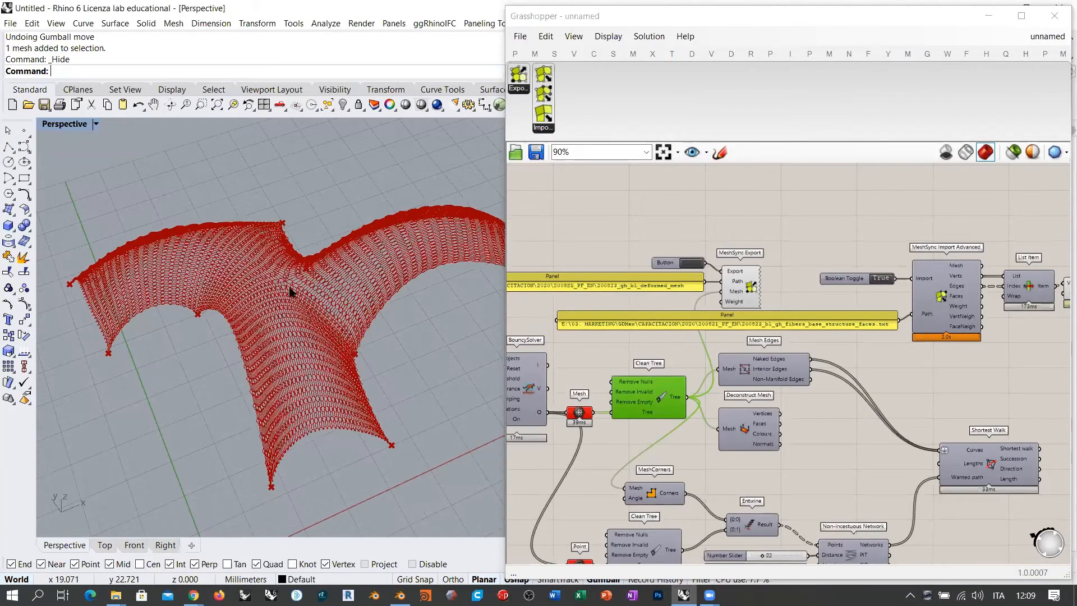
scroll(284, 283, up, 7)
scroll(253, 309, down, 8)
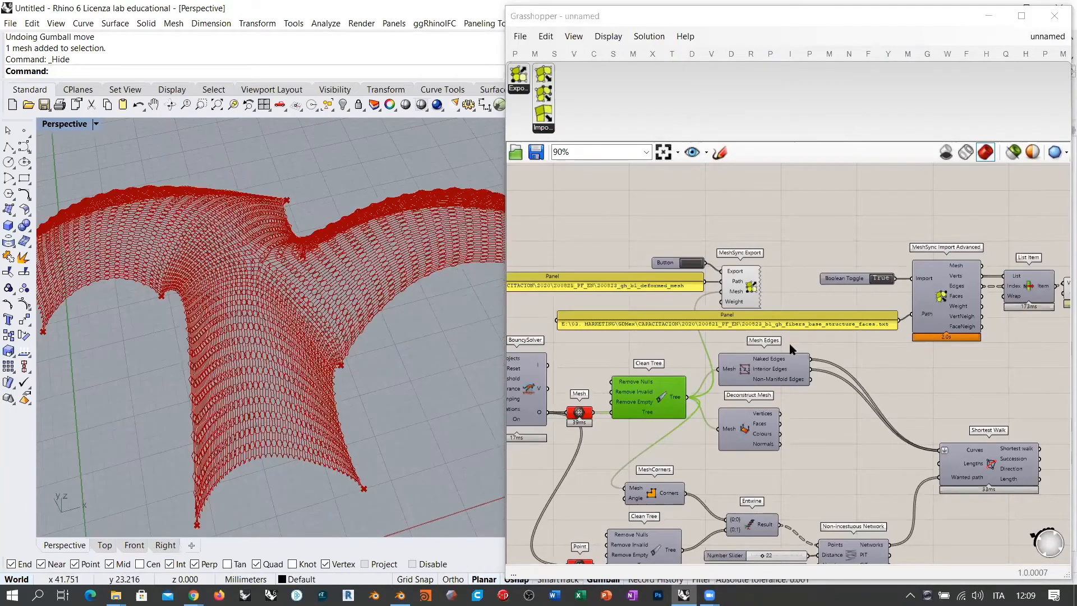
- Select the PolyLine component to highlight its imported edge network in the Rhino viewport, then deselect it
right_drag(854, 357, 544, 330)
click(628, 270)
right_drag(779, 260, 874, 276)
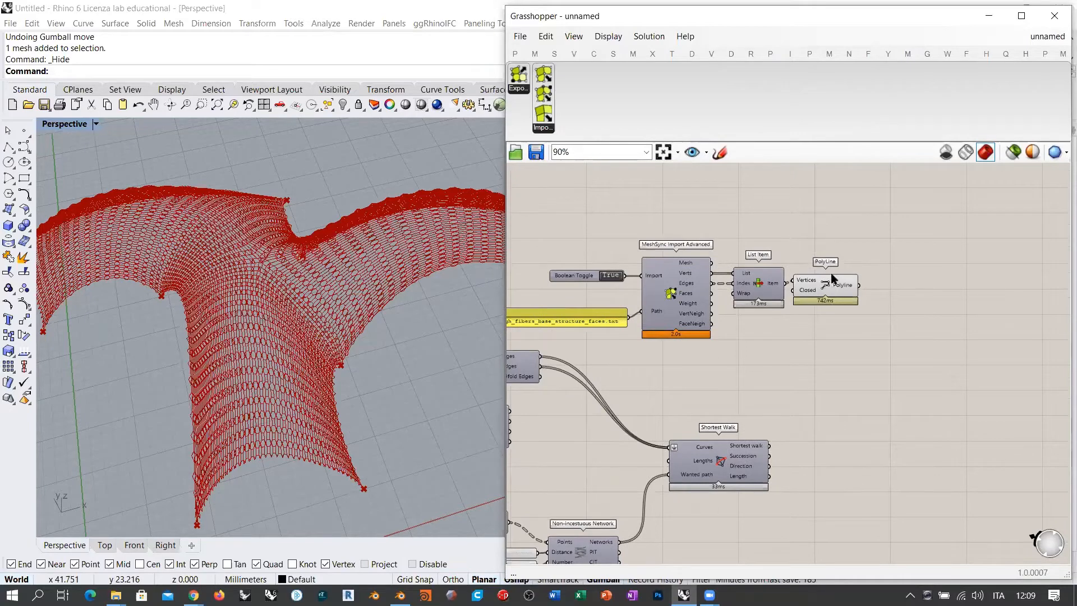
drag(827, 285, 829, 288)
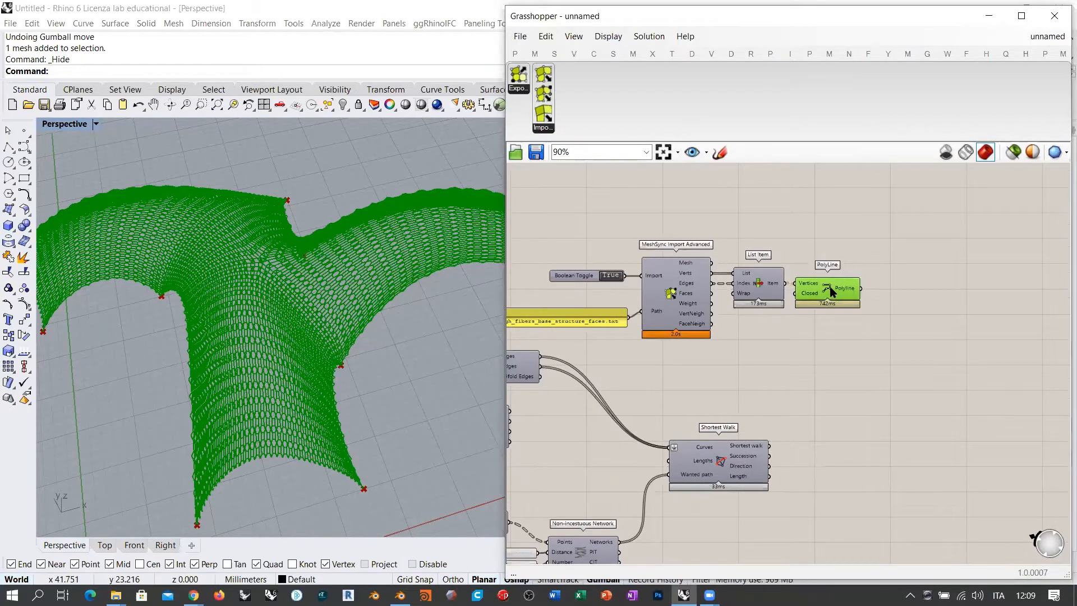
click(798, 261)
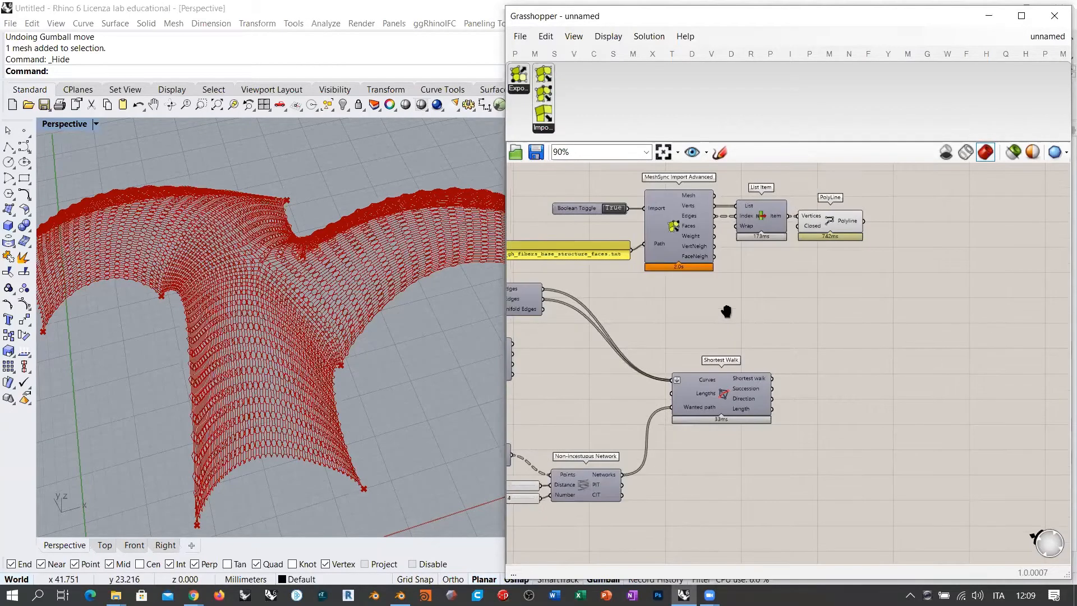
- Select Shortest Walk to examine its paths over the polyline network, and move the component away from its Mesh Edges source
right_drag(716, 465, 749, 381)
click(749, 381)
ctrl+click(784, 363)
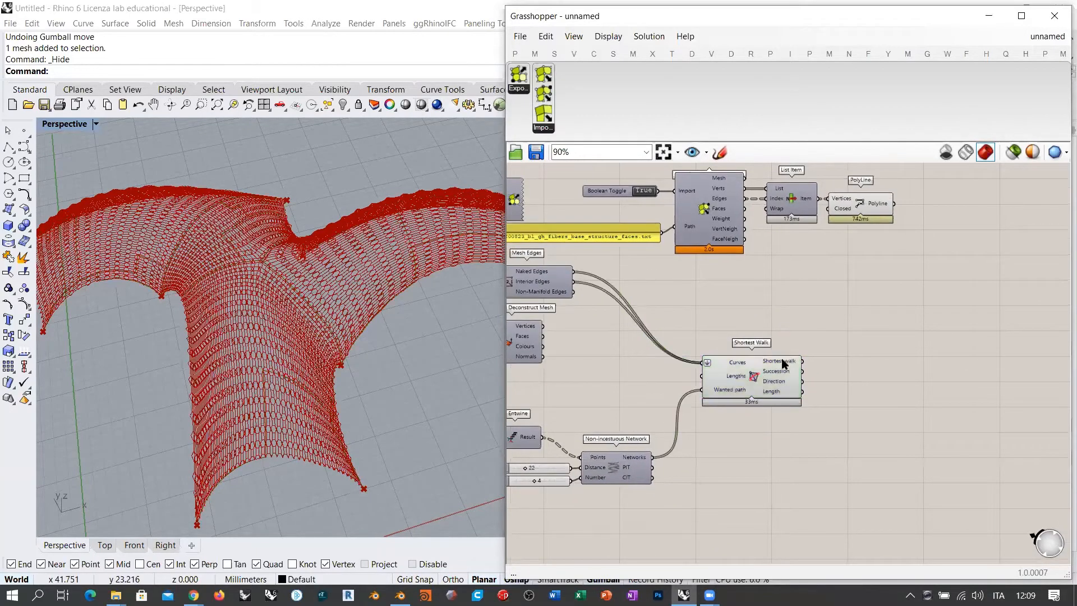
click(755, 373)
right_drag(284, 378, 230, 284)
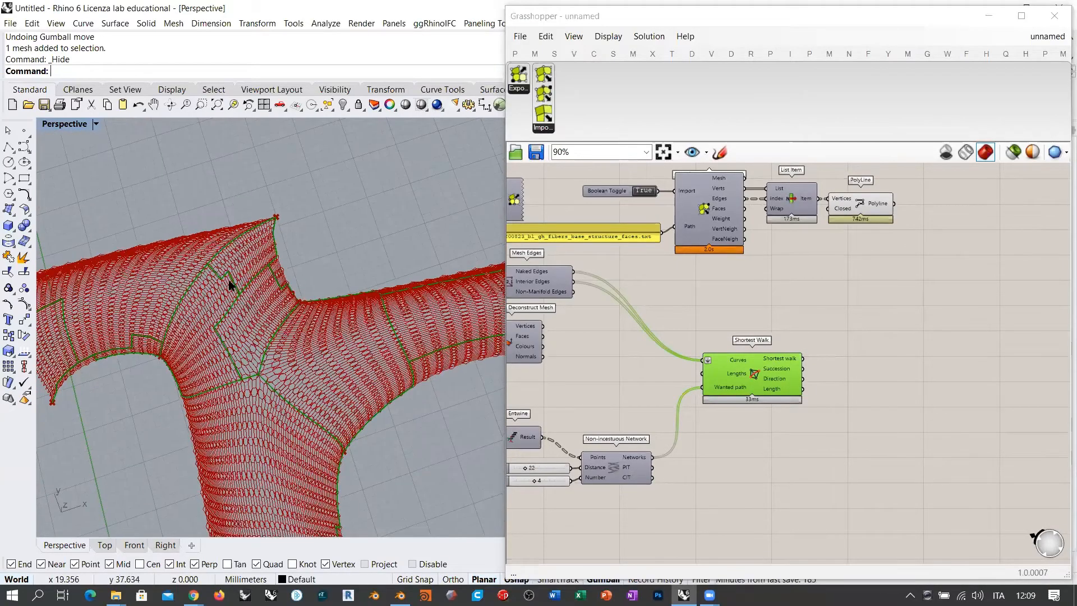
right_drag(308, 373, 487, 361)
drag(756, 374, 795, 361)
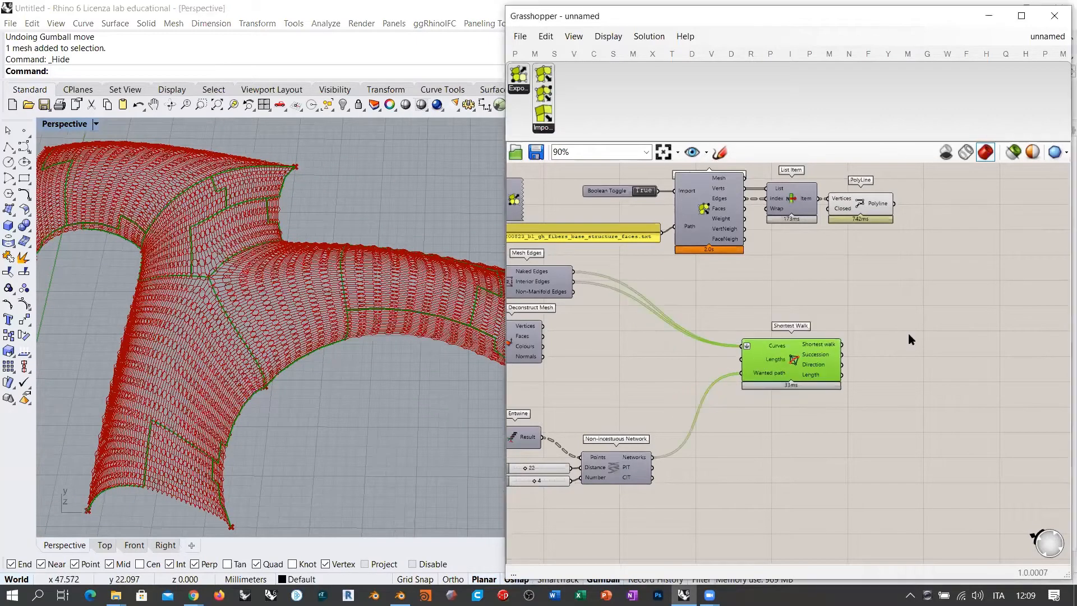
- Replace the Mesh Edges wires in Shortest Walk's Curves input with the PolyLine output and inspect the recalculated paths
scroll(763, 289, up, 3)
click(735, 253)
click(692, 213)
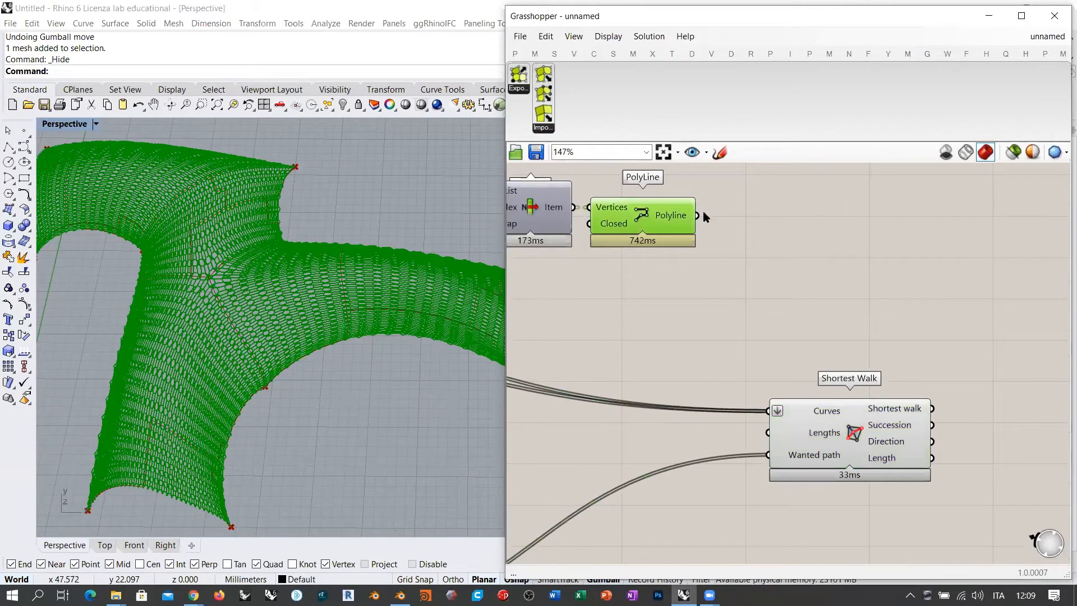
mouse_move(675, 218)
drag(697, 216, 770, 411)
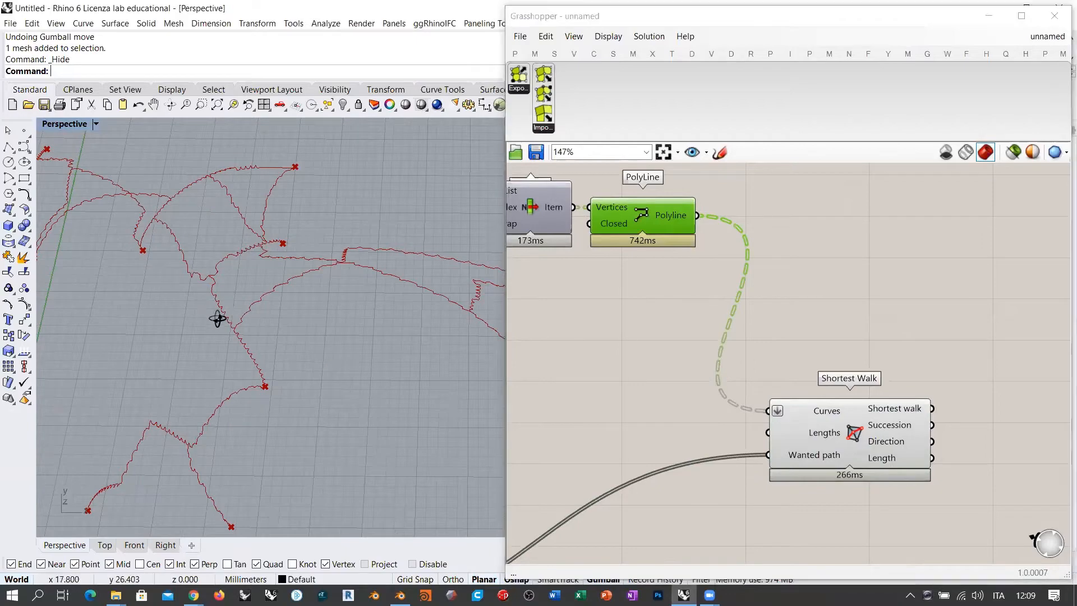
right_drag(217, 318, 377, 349)
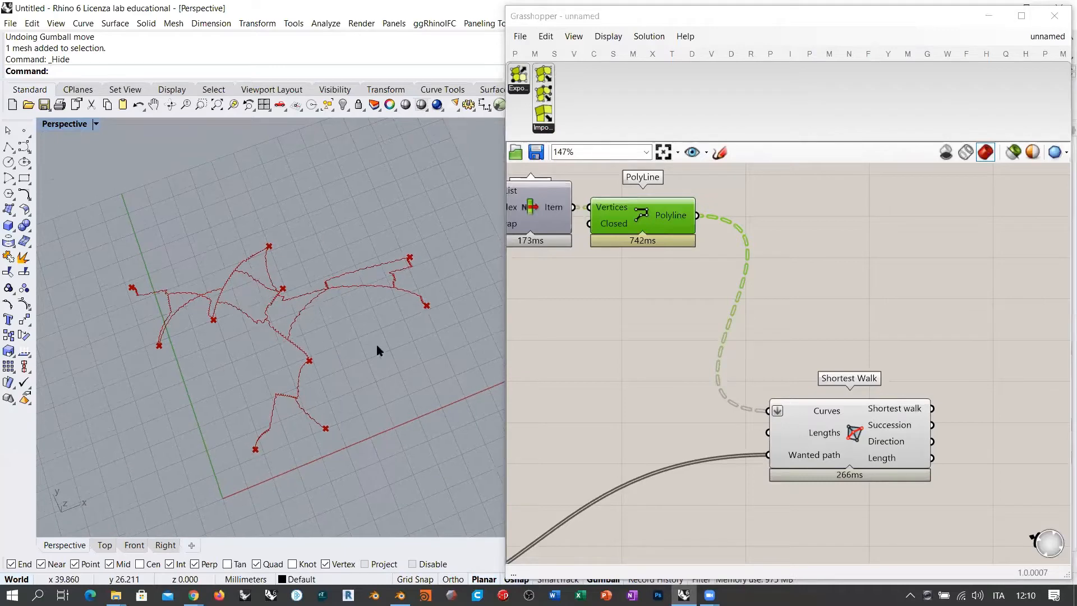
right_drag(723, 360, 863, 328)
scroll(875, 301, down, 2)
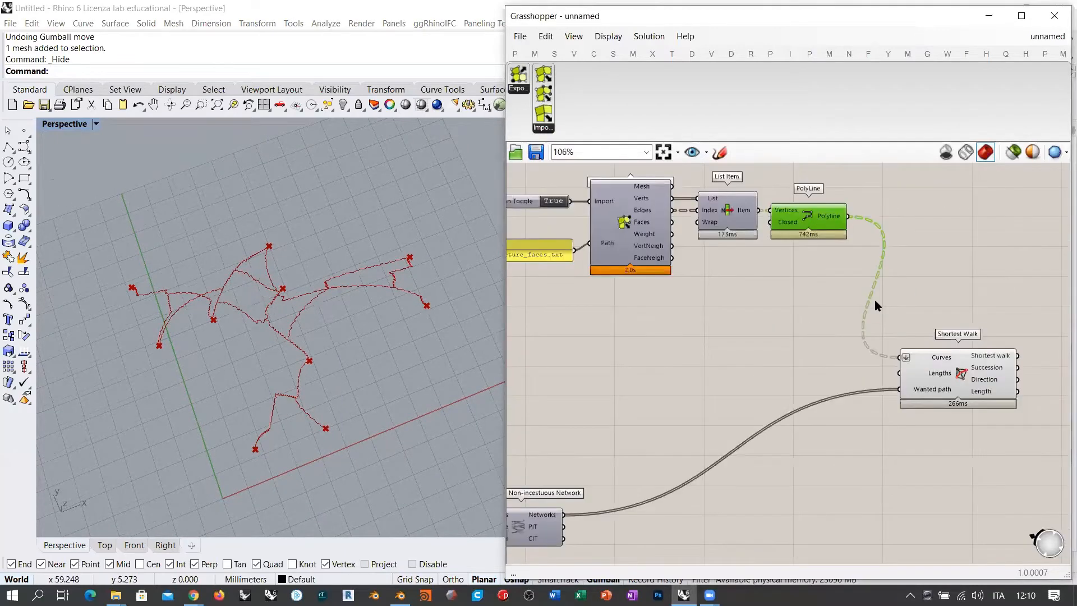
- Review the chain from the imported mesh to Shortest Walk and inspect the resulting paths in the Rhino viewport
scroll(874, 300, down, 2)
right_drag(683, 378, 809, 339)
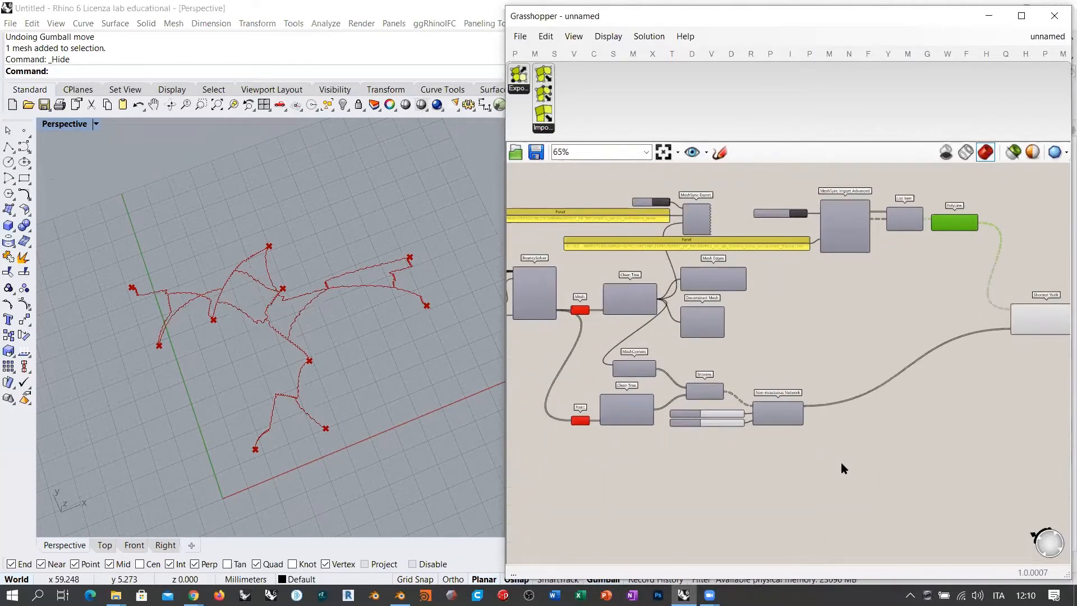
drag(840, 463, 534, 372)
click(695, 472)
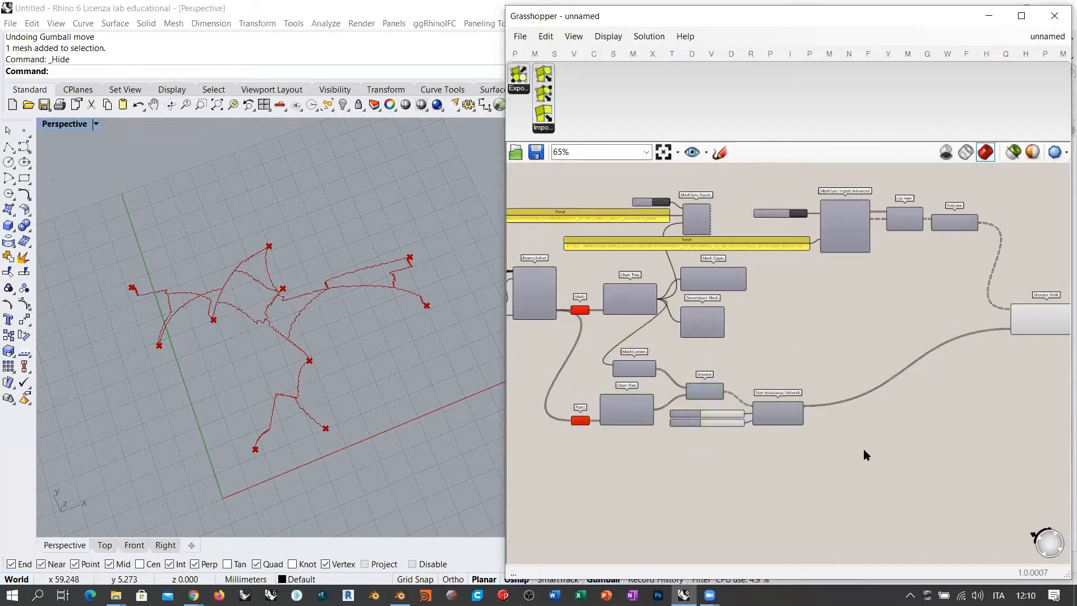
drag(848, 454, 667, 364)
click(868, 330)
right_drag(869, 330, 914, 363)
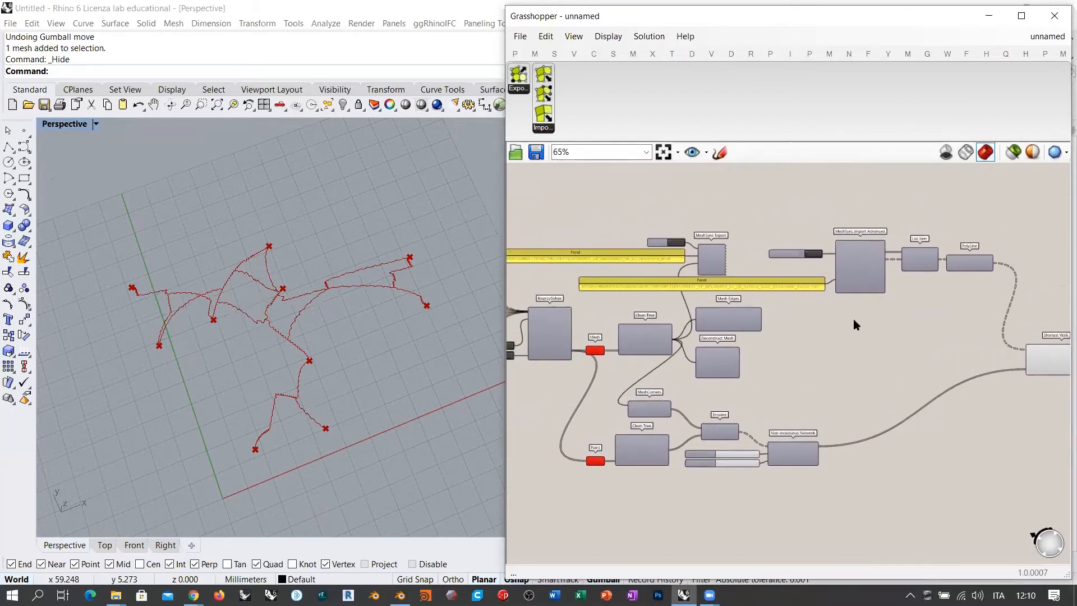
right_drag(354, 351, 329, 302)
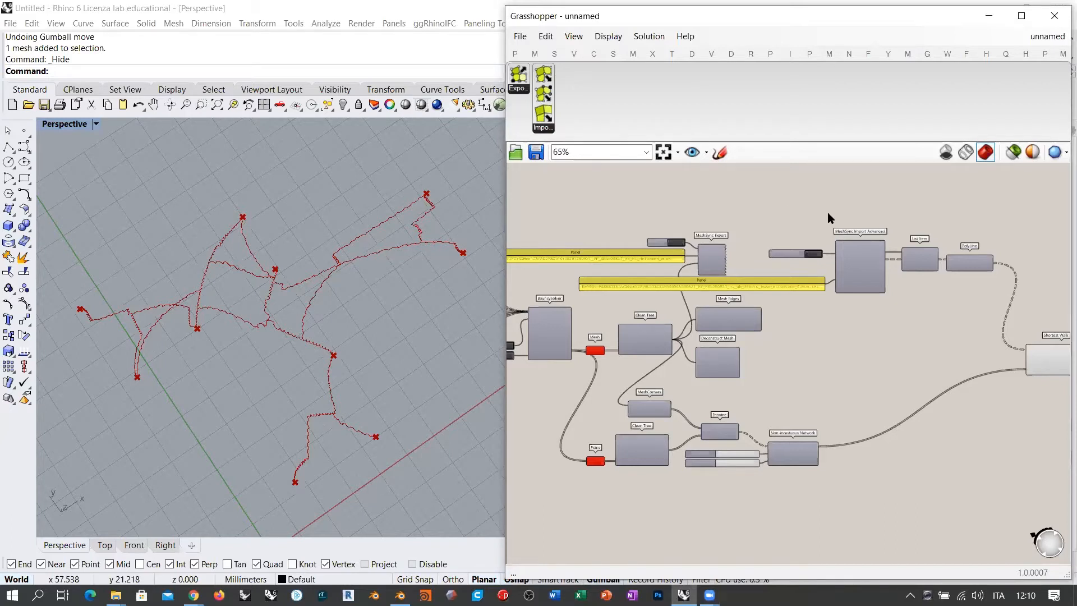
right_drag(968, 373, 708, 349)
scroll(797, 315, up, 6)
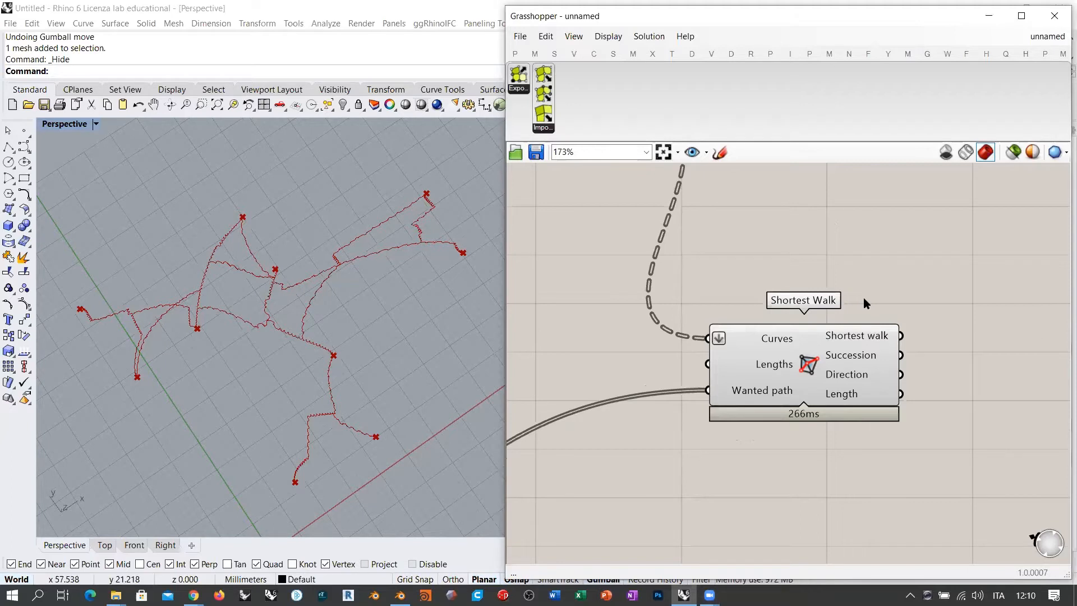
- Temporarily preview the Non-incestuous Network lines to compare them with the shortest-walk paths, and hide them again
right_drag(732, 331, 981, 196)
right_drag(592, 411, 904, 331)
click(642, 396)
click(792, 320)
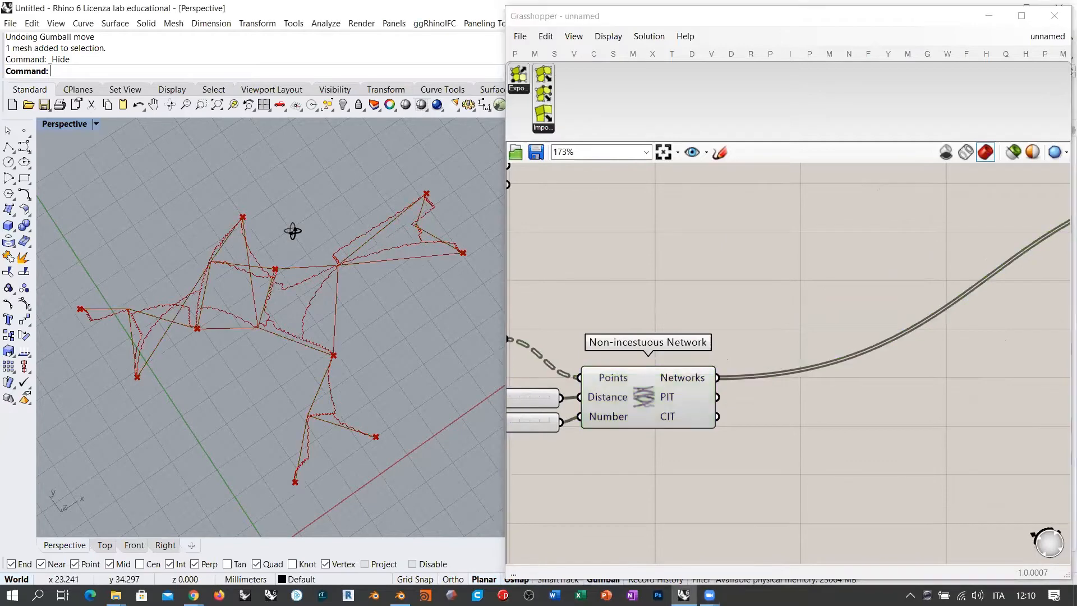
right_drag(291, 231, 339, 240)
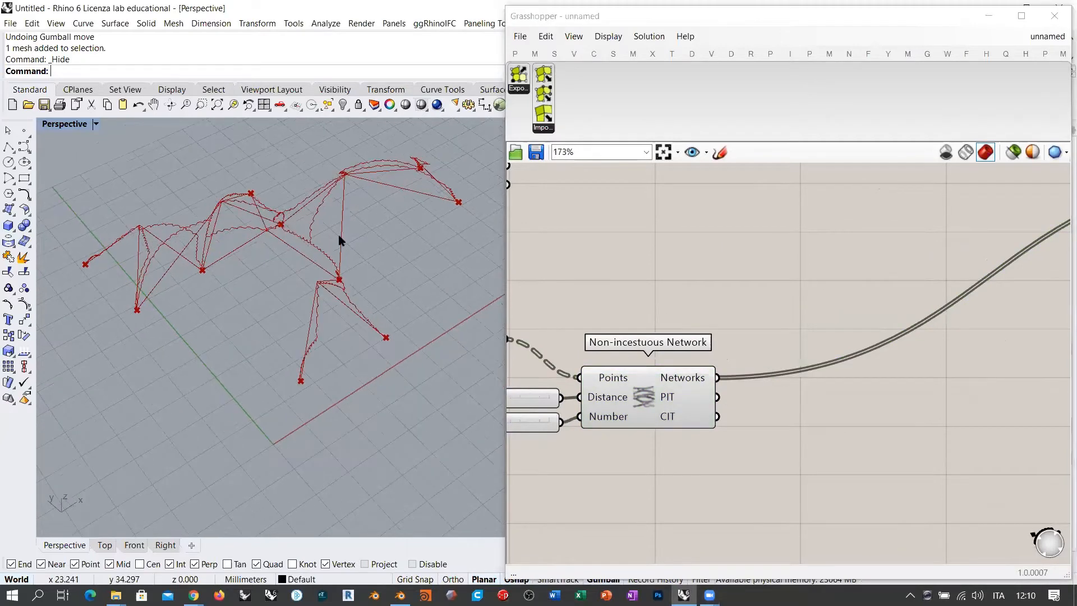
click(651, 395)
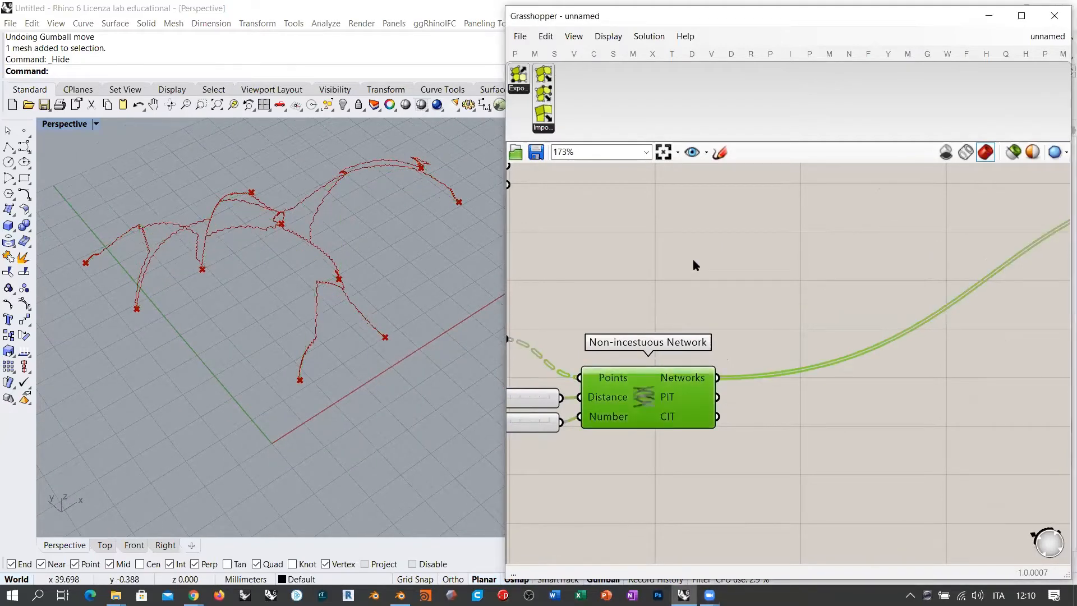
right_drag(352, 278, 356, 246)
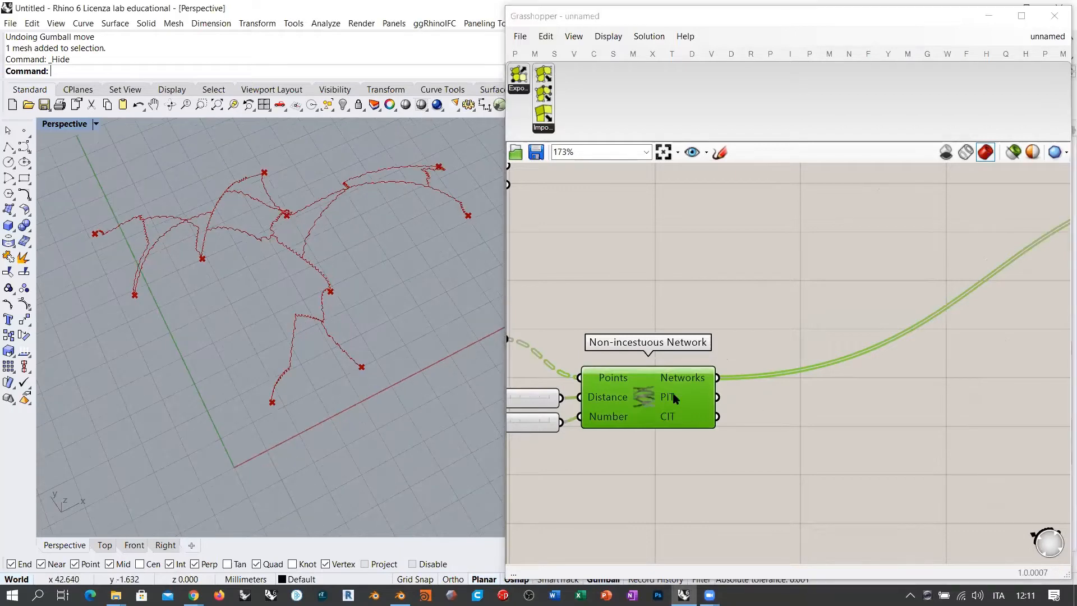
right_drag(308, 302, 312, 262)
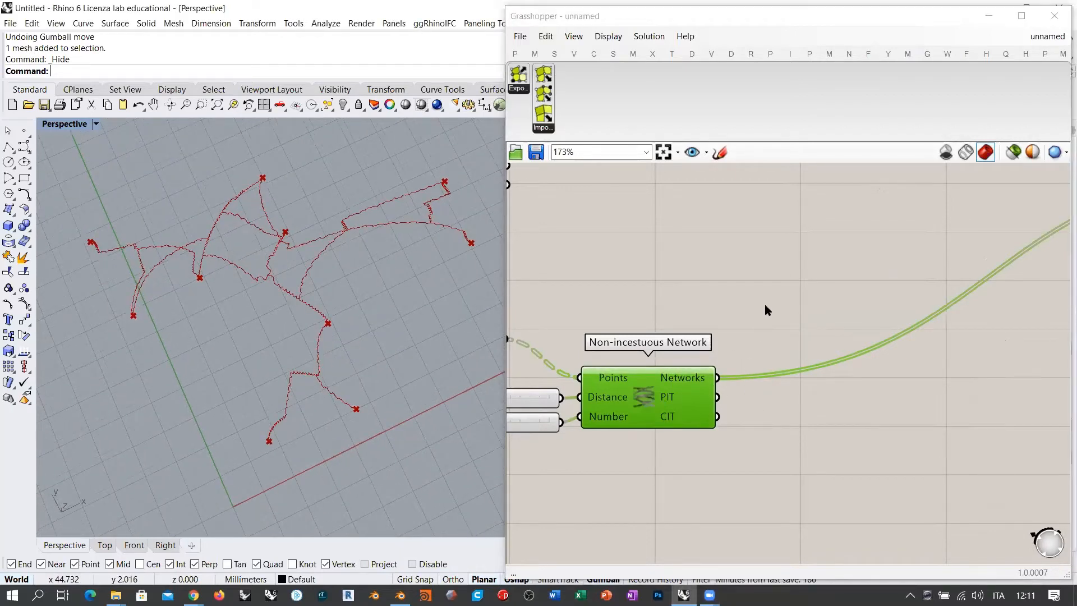
right_drag(819, 355, 782, 316)
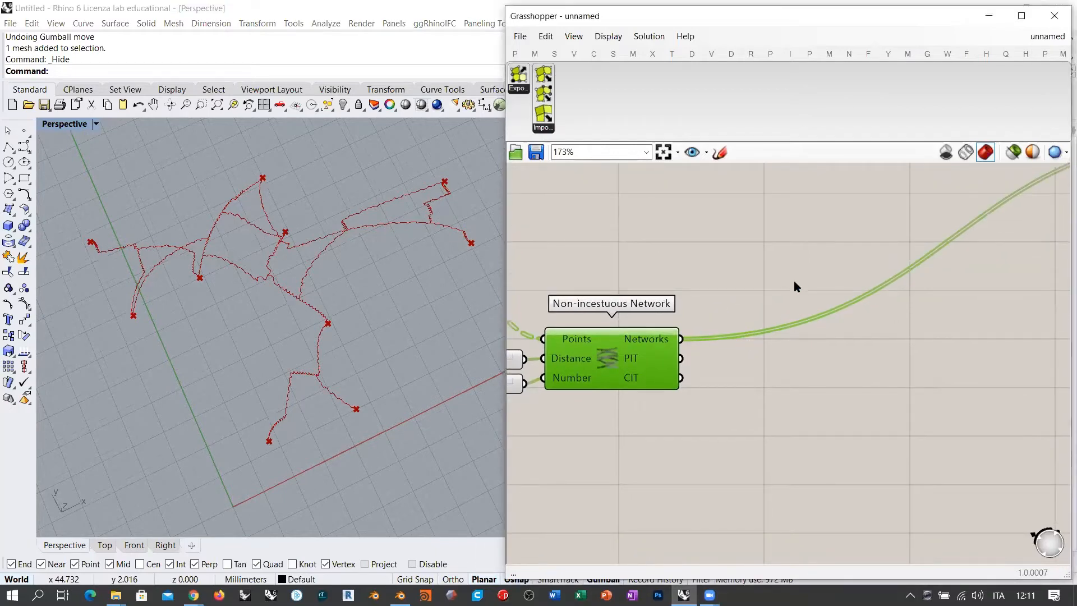
right_drag(351, 295, 374, 295)
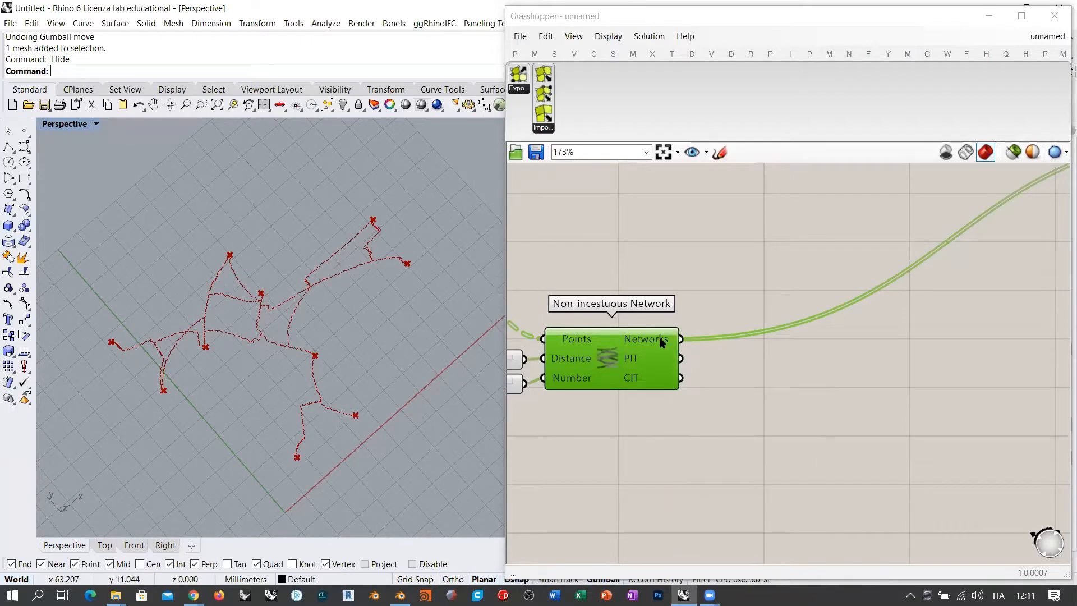
mouse_move(657, 339)
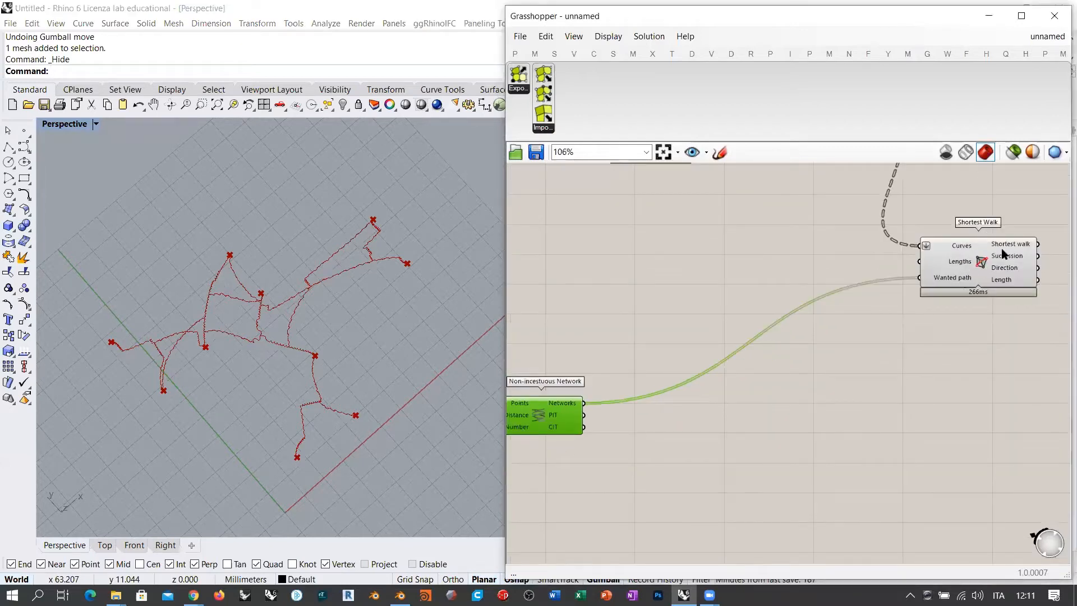
- Add a Divide Curve component fed by the Networks output of Non-incestuous Network and inspect its division points
right_drag(680, 463, 725, 372)
double_click(725, 372)
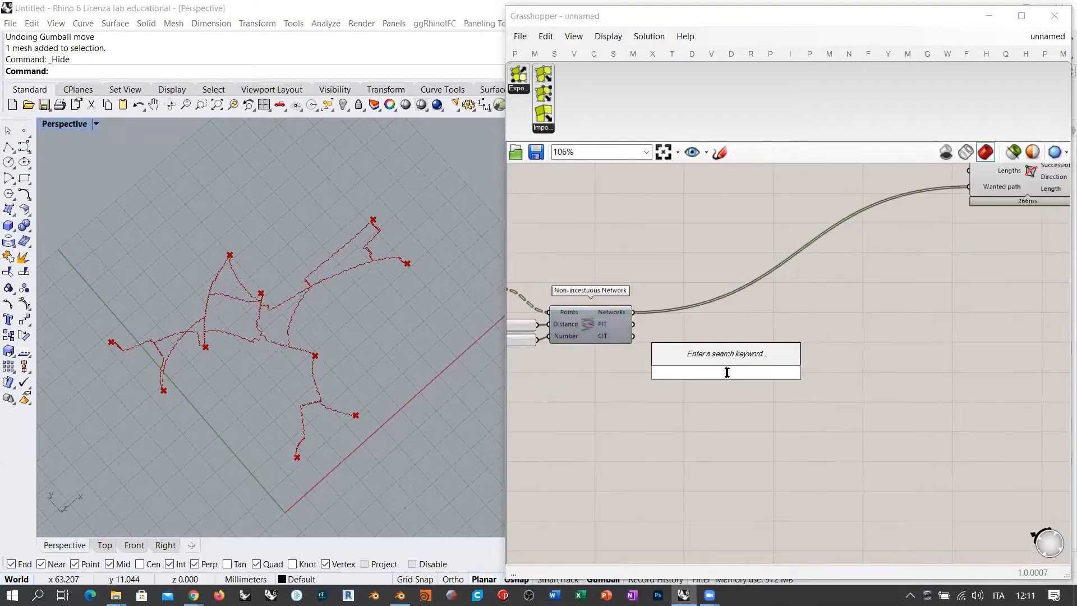
text(divi)
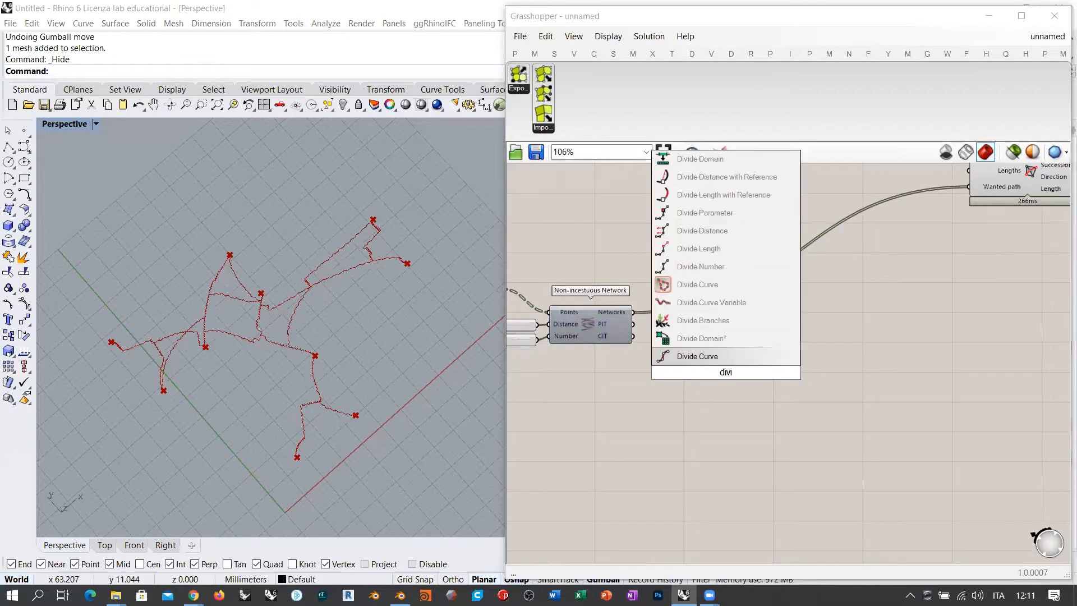
click(721, 357)
drag(634, 312, 686, 360)
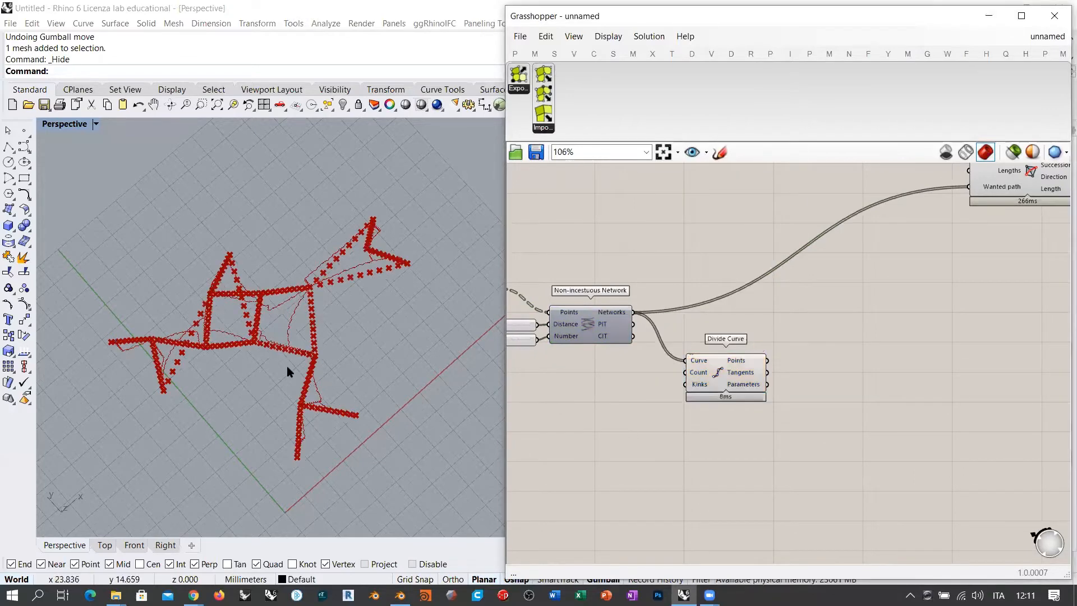
right_drag(286, 368, 295, 288)
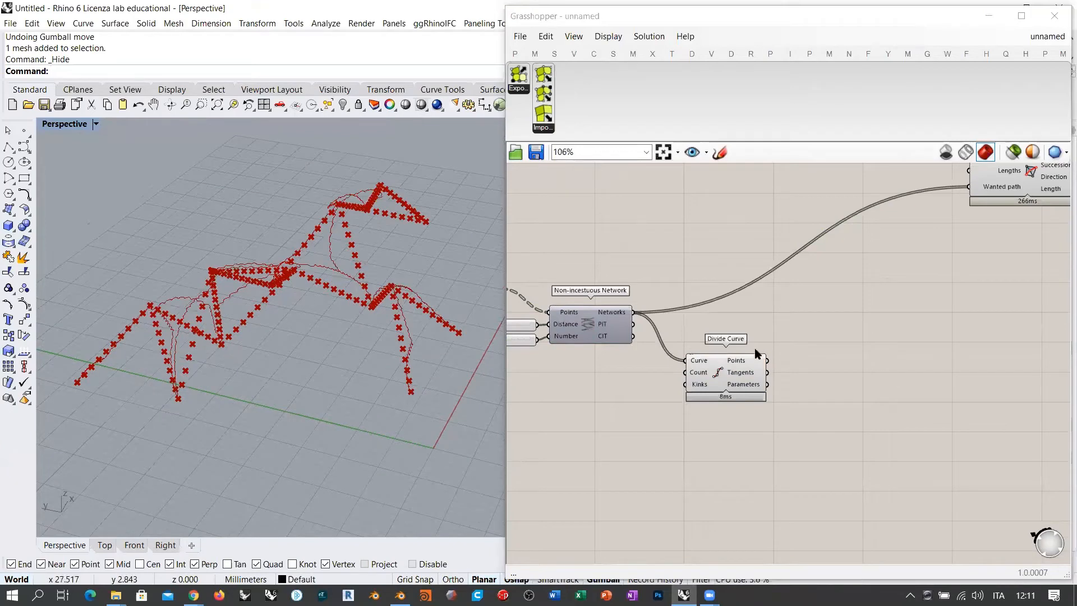
- Add a Shift List component fed by Divide Curve's Points output and invert its Wrap input
scroll(821, 364, up, 5)
double_click(822, 366)
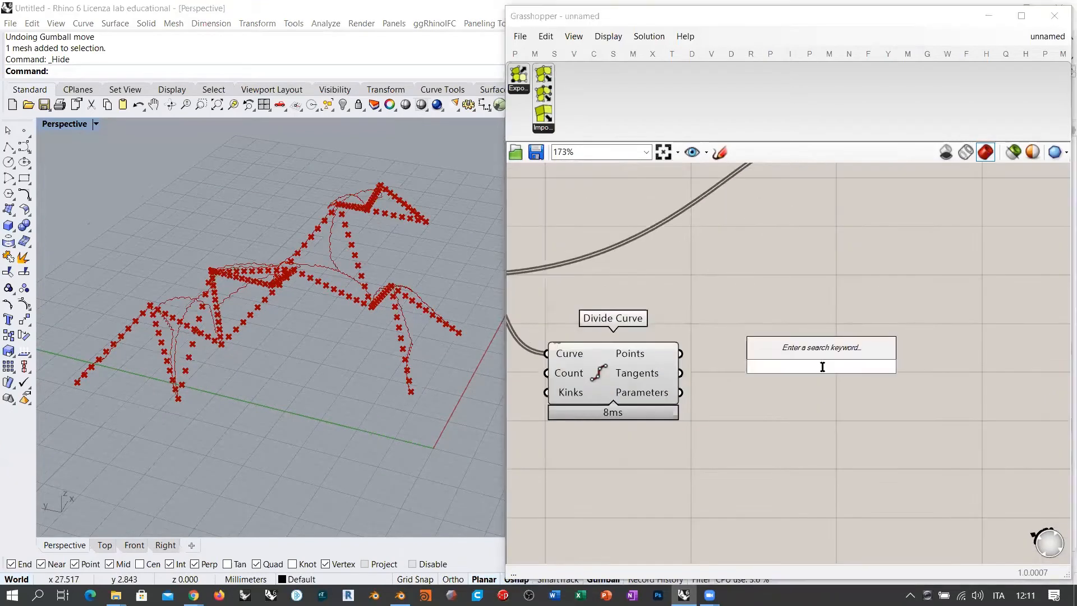
text(shift li)
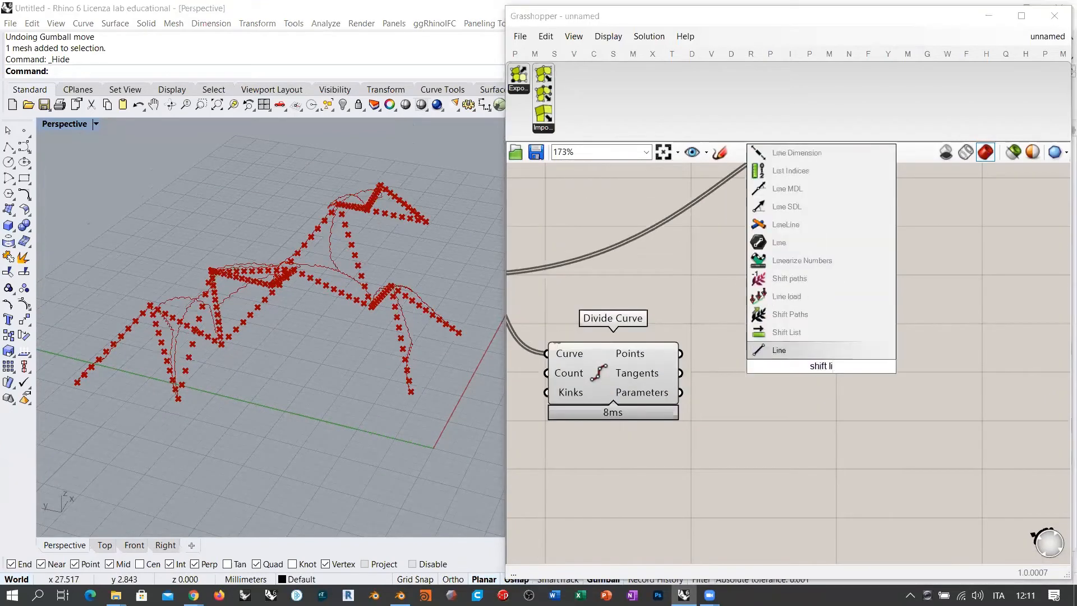
click(800, 333)
drag(680, 353, 776, 347)
drag(803, 391, 914, 365)
right_click(914, 364)
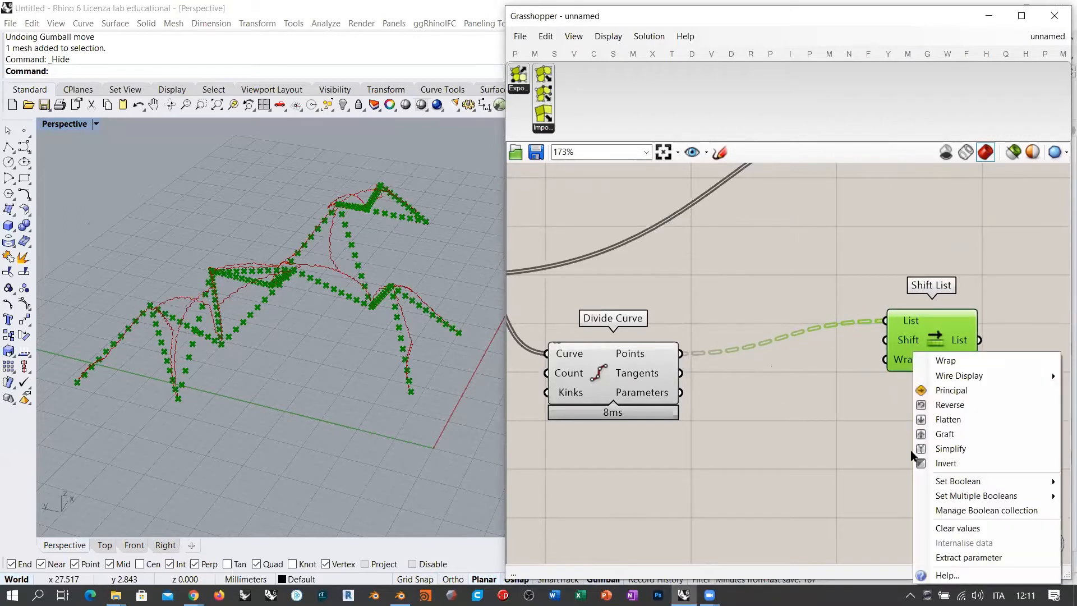
click(941, 462)
- Create a panel containing -1 and connect it to the Shift List's Shift input
double_click(830, 394)
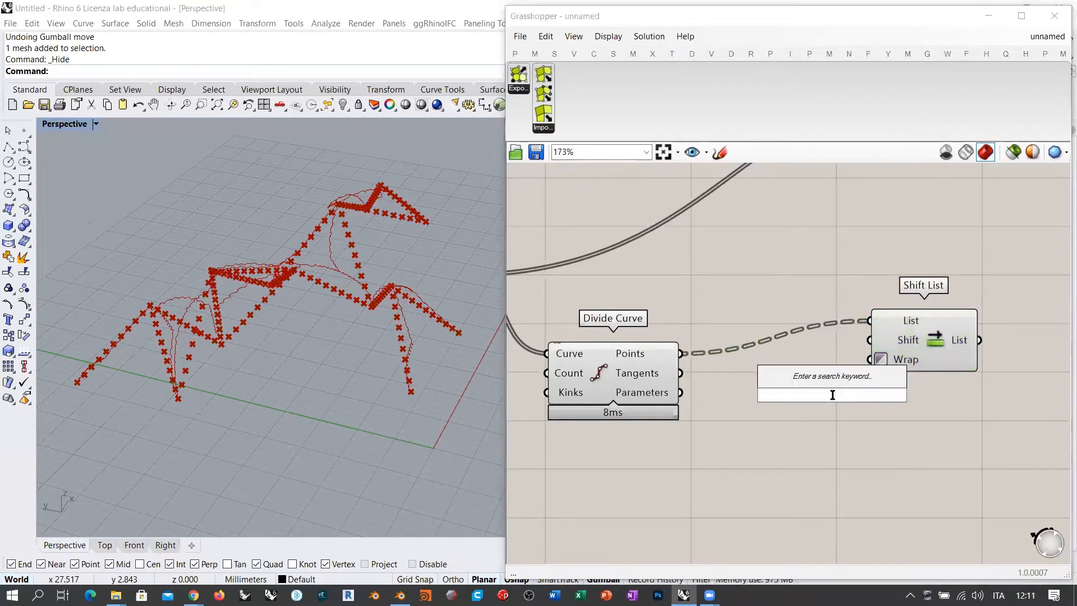
text(-)
key(BackSpace)
text("-)
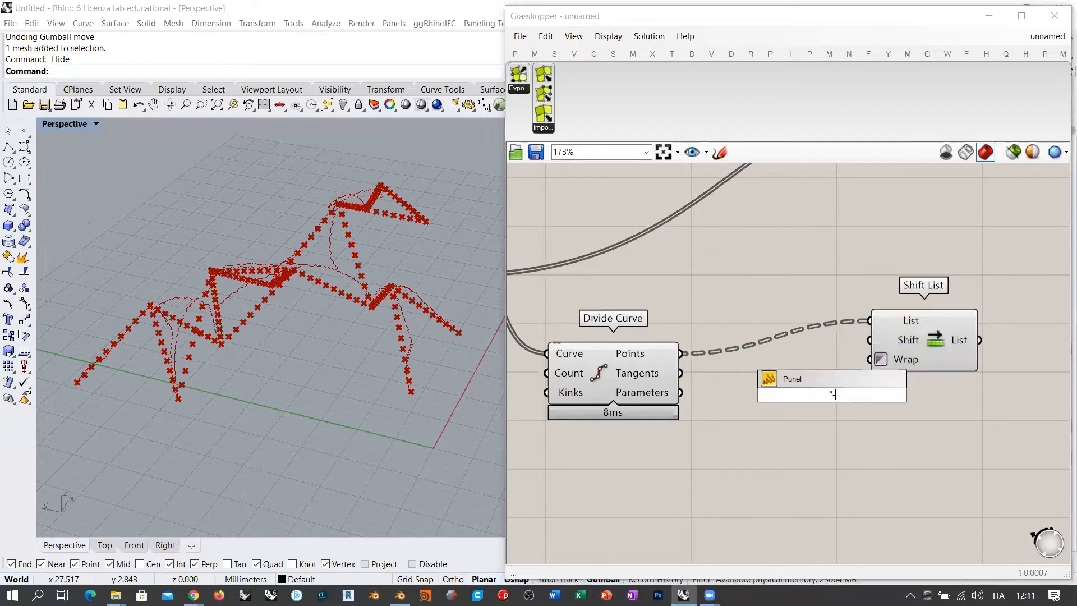
text(1)
key(Return)
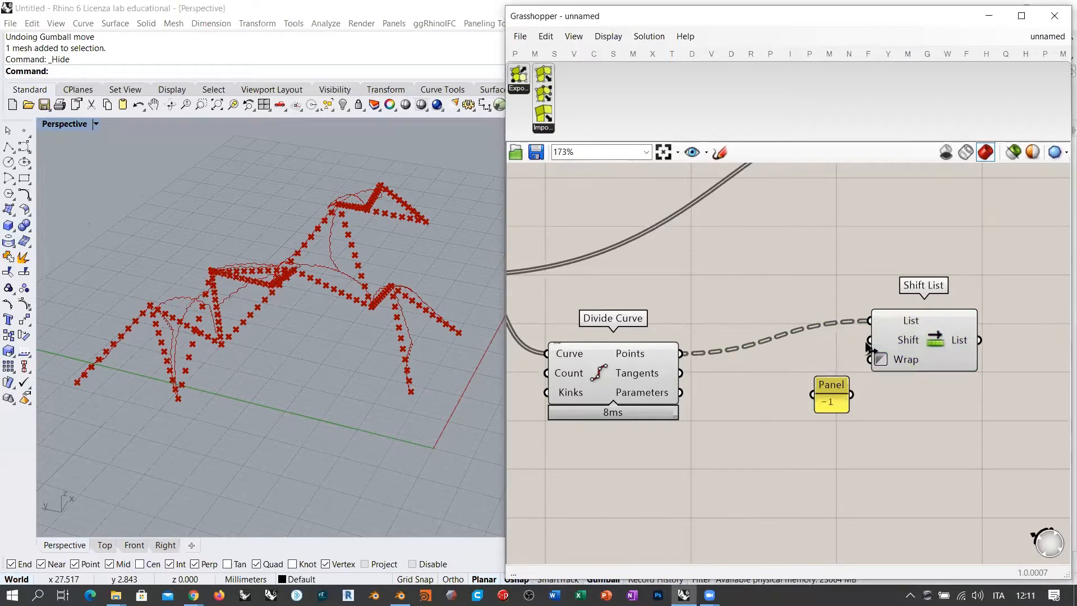
drag(870, 340, 835, 338)
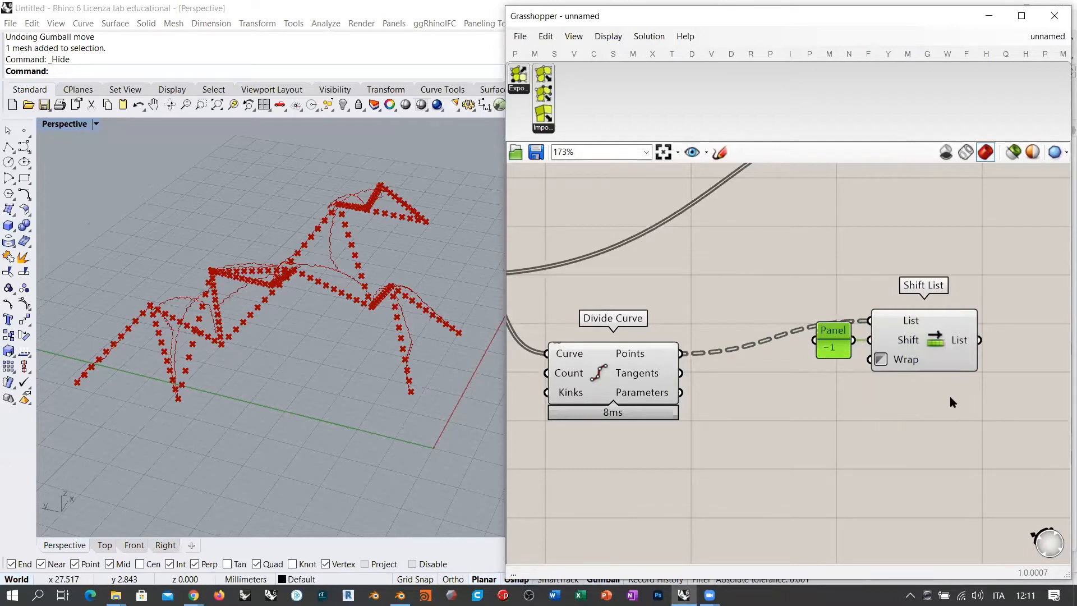
- Duplicate the Shift List below the original and drive the copy's Shift input with a 0-to-5 number slider set to 2
alt+drag(931, 352, 931, 481)
click(794, 489)
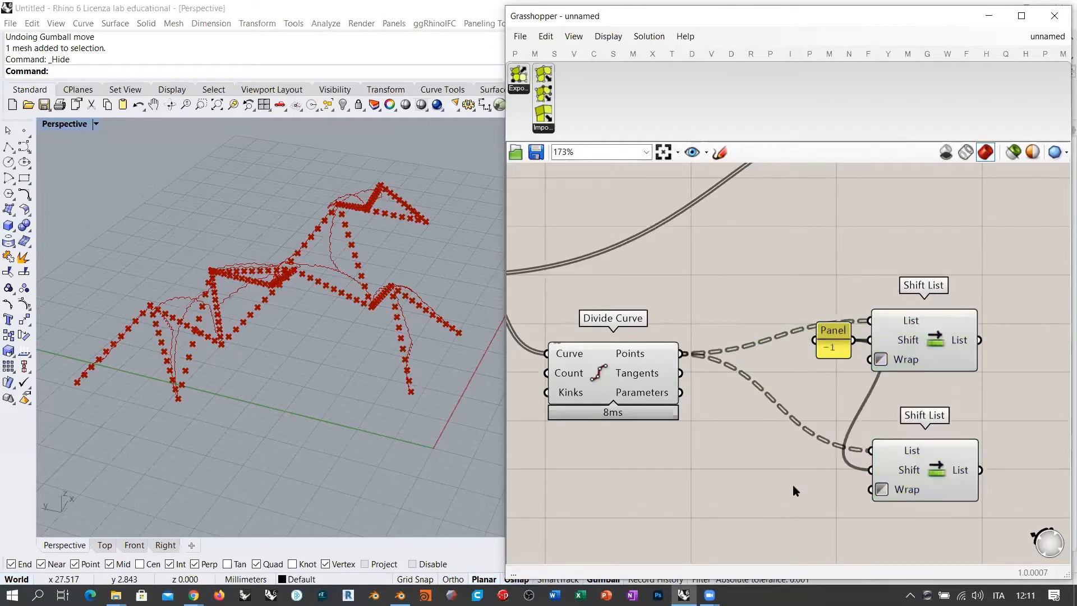
double_click(792, 485)
text(0)
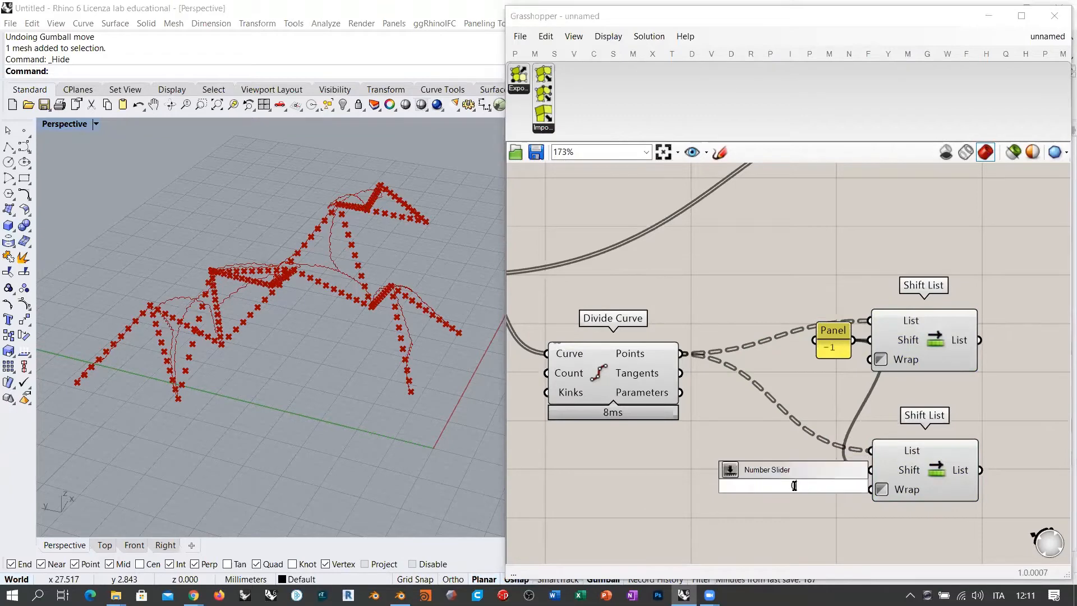
text(<5)
key(Return)
click(806, 482)
drag(806, 478, 802, 475)
drag(855, 476, 819, 476)
click(791, 506)
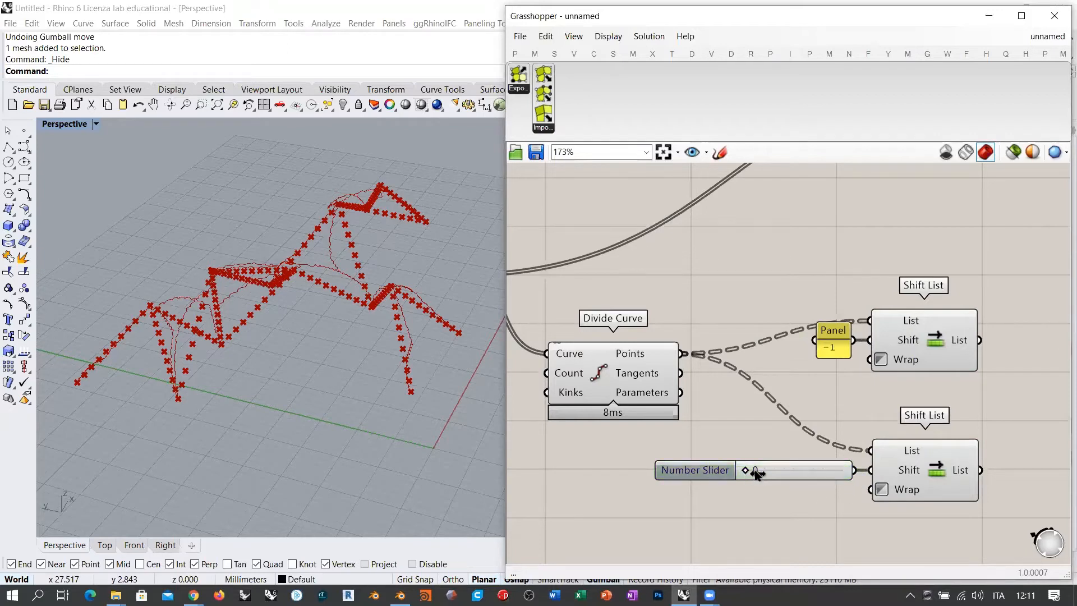
mouse_move(748, 470)
mouse_down()
mouse_move(801, 471)
mouse_move(748, 473)
mouse_up()
drag(751, 473, 779, 473)
- Add a number slider to Divide Curve's Count input and set it to 5
right_drag(572, 378, 793, 387)
double_click(669, 408)
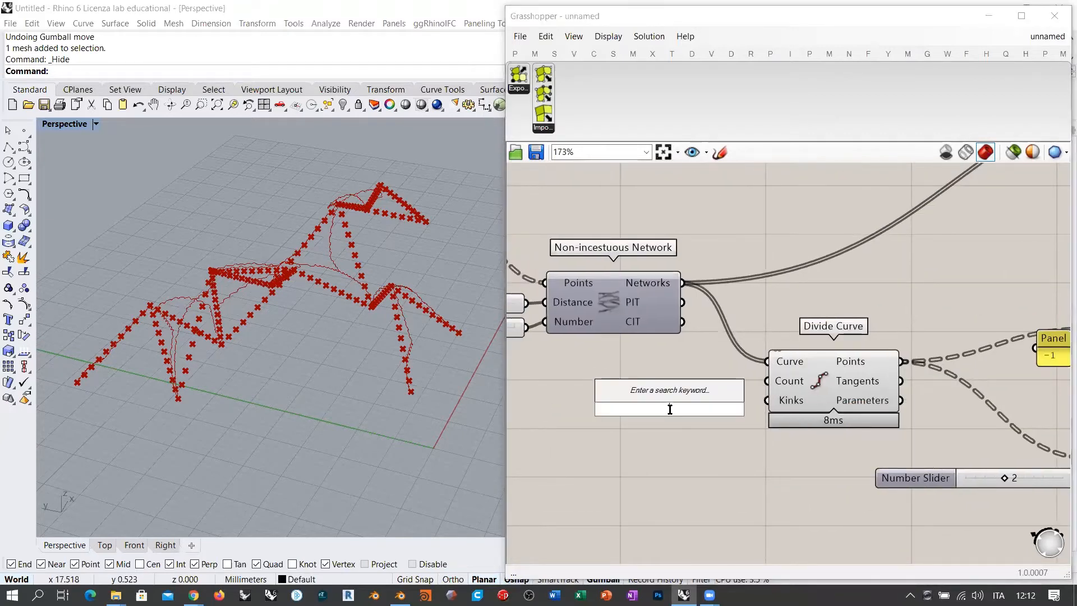
text(11)
key(Return)
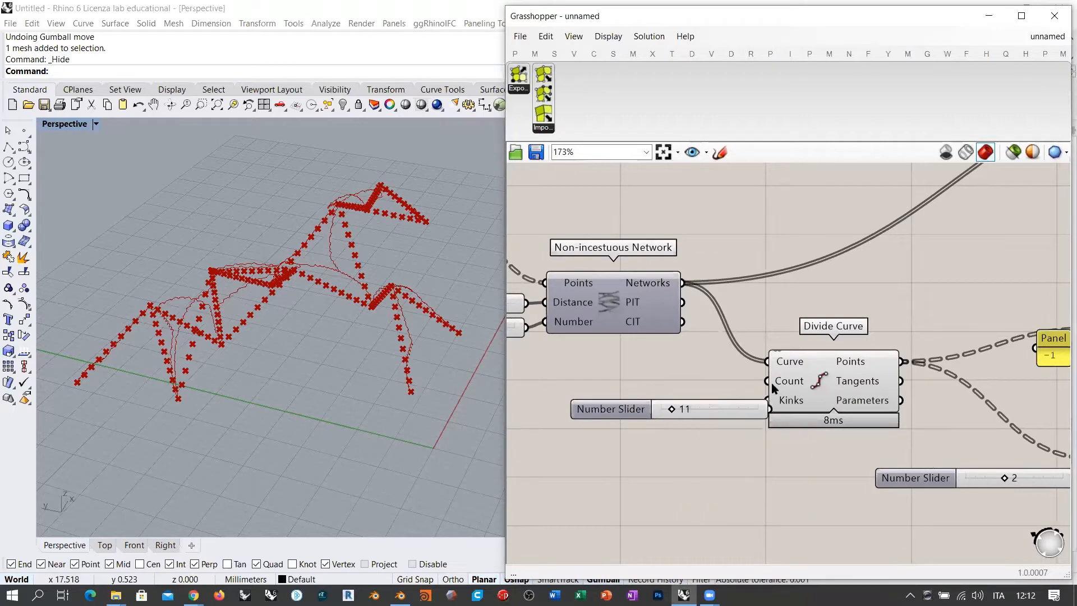
drag(772, 383, 711, 400)
mouse_move(645, 390)
mouse_down()
mouse_move(681, 392)
mouse_move(643, 395)
mouse_up()
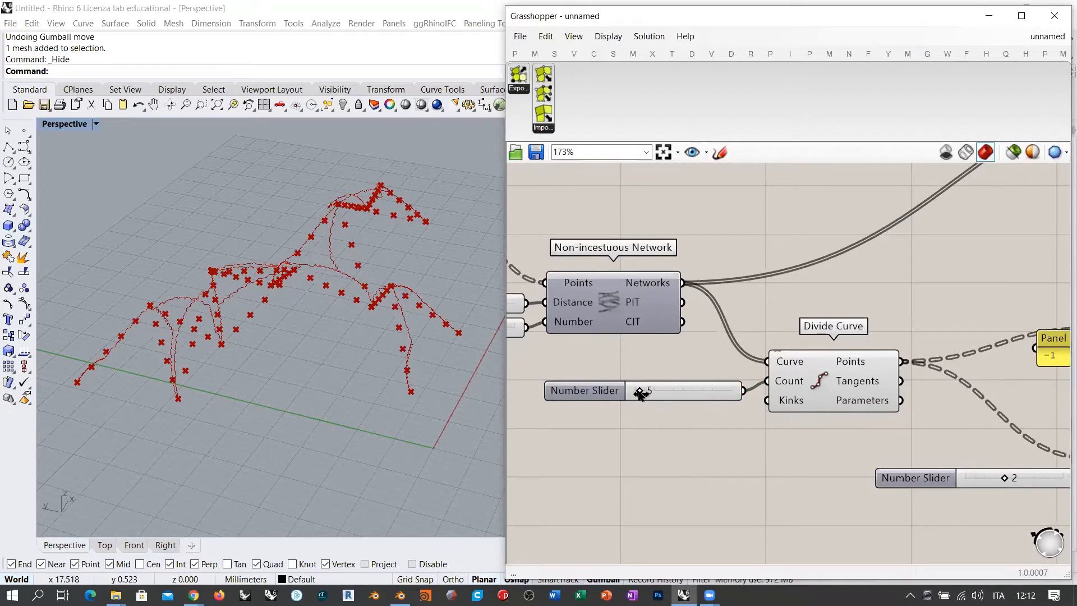
- Try a shift value of 1 on the second Shift List's slider, and return it to 2
right_drag(917, 427, 696, 361)
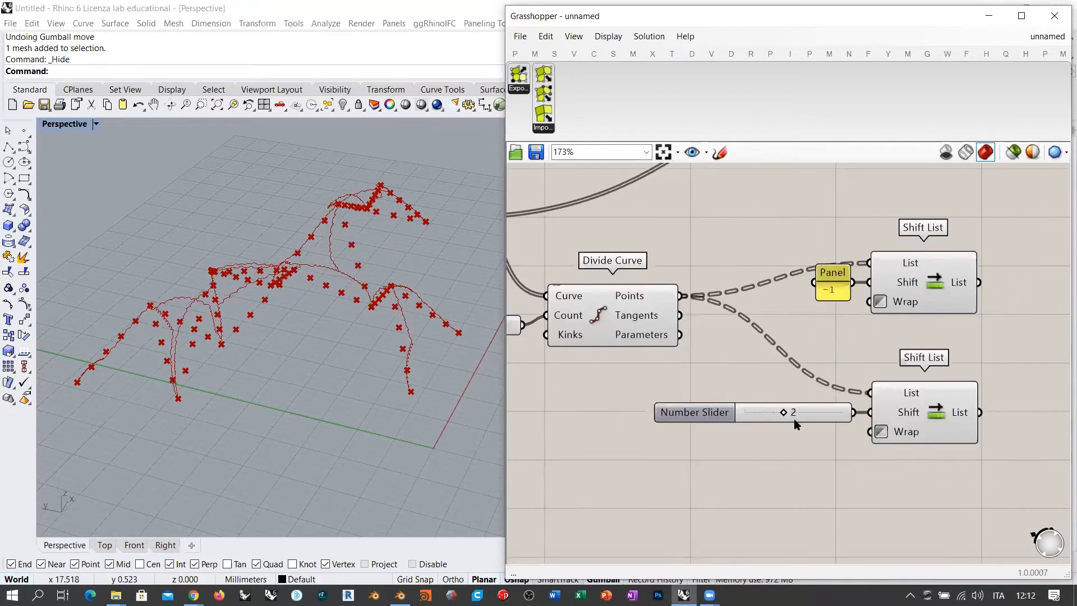
right_drag(823, 357, 747, 391)
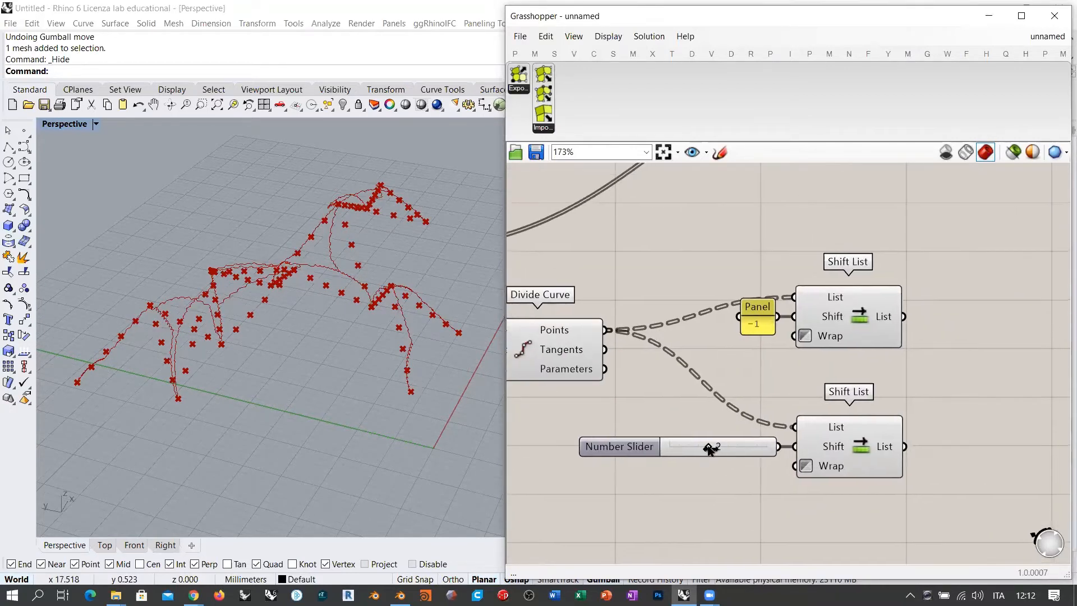
drag(709, 447, 689, 449)
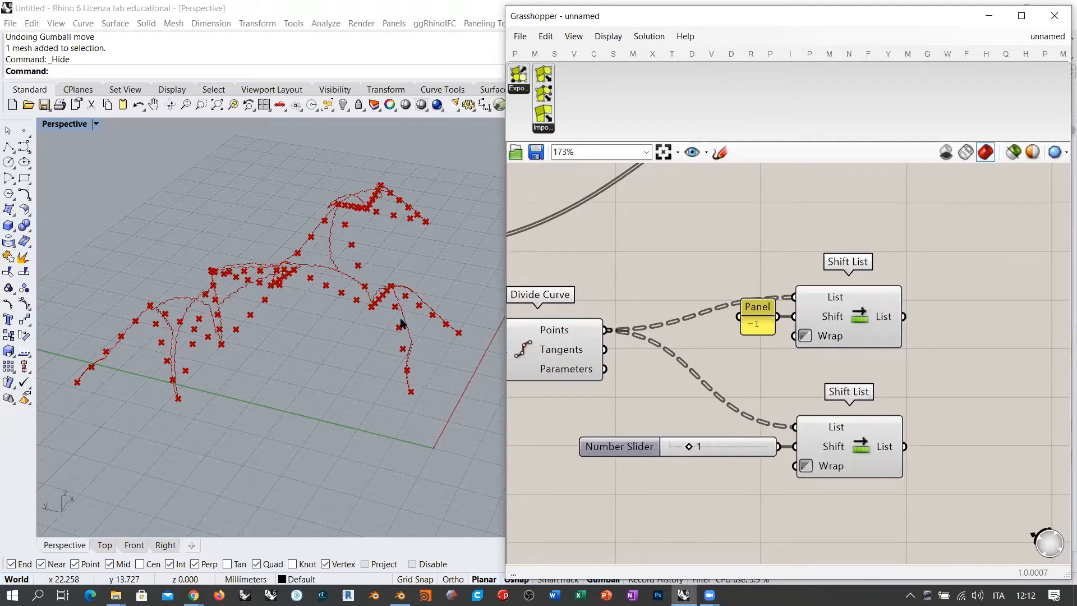
drag(689, 447, 708, 447)
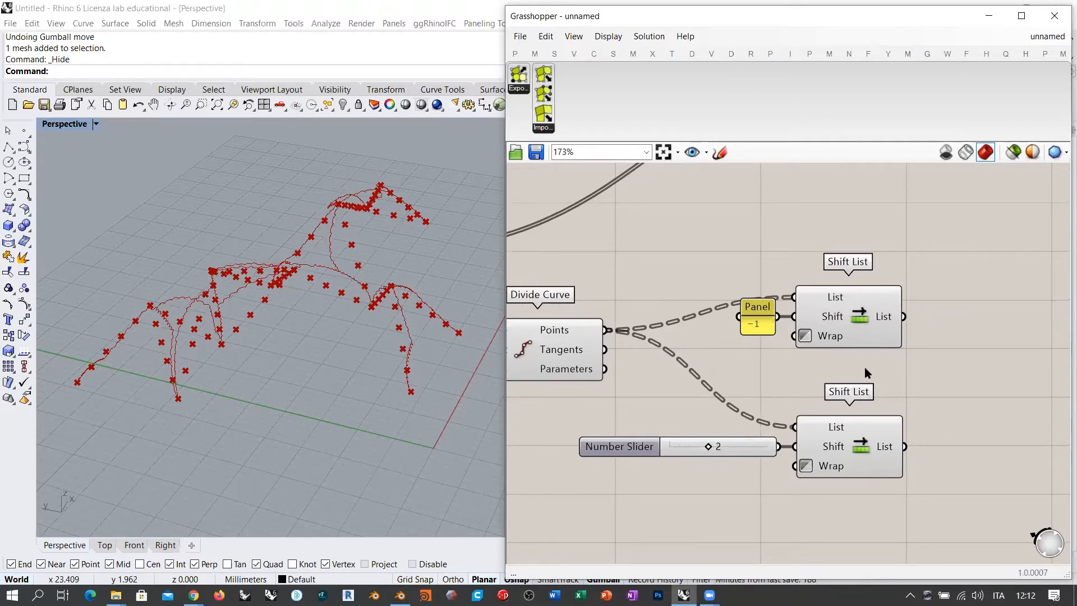
right_drag(900, 370, 655, 305)
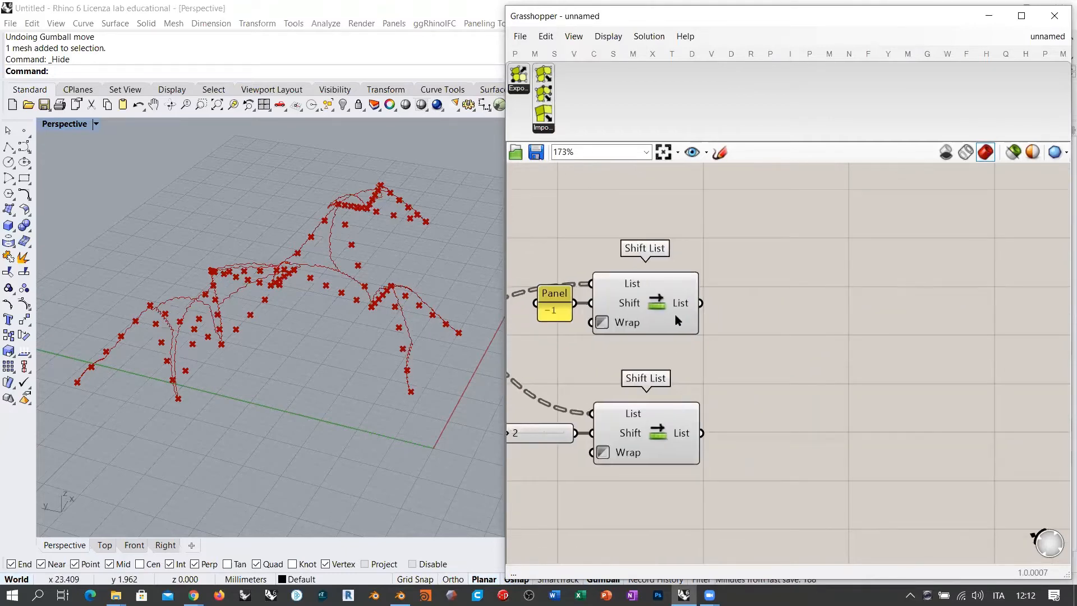
- Examine the Deconstruct Mesh vertices in the viewport, and leave that component's preview switched off
right_drag(725, 302, 826, 362)
scroll(826, 362, down, 3)
right_drag(709, 323, 1019, 389)
click(712, 277)
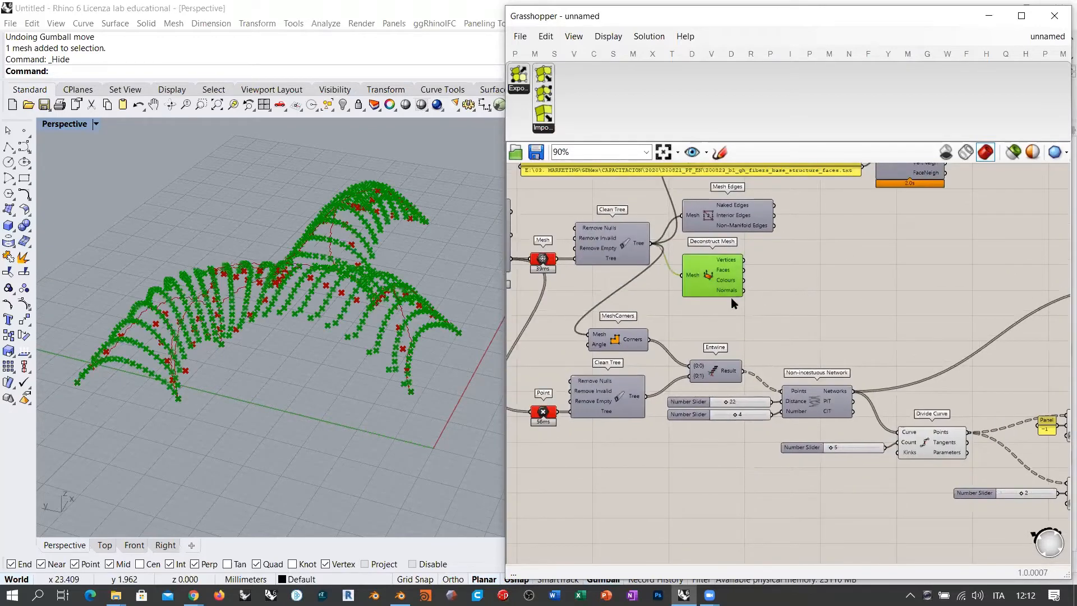
right_drag(387, 365, 390, 276)
click(719, 276)
key(ctrl+q)
- Add a Closest Point component beside the first Shift List
right_drag(940, 362, 696, 312)
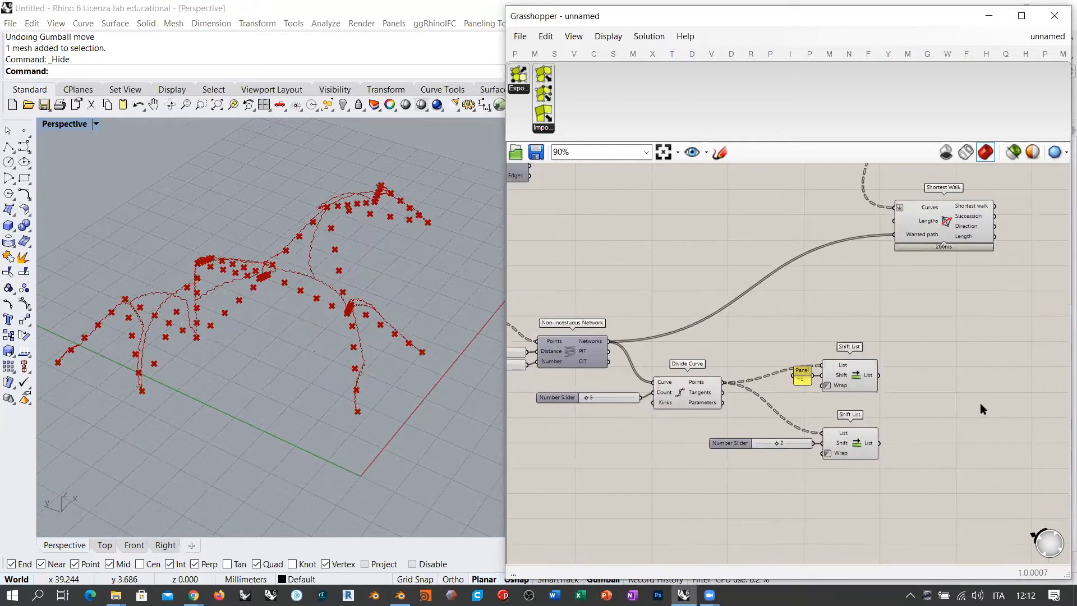
double_click(958, 378)
text(clos)
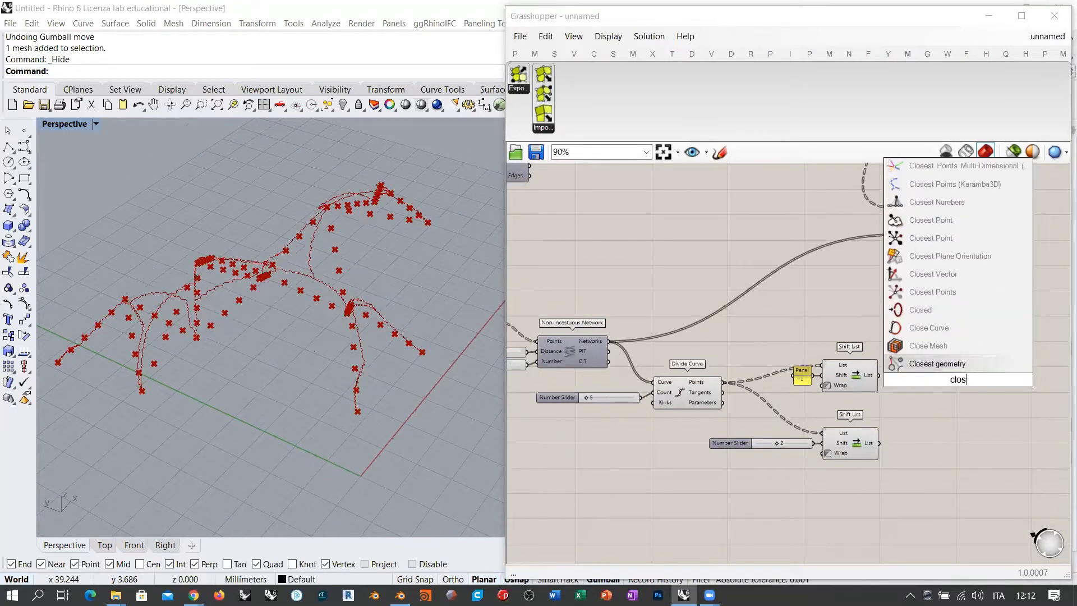
text(est poi)
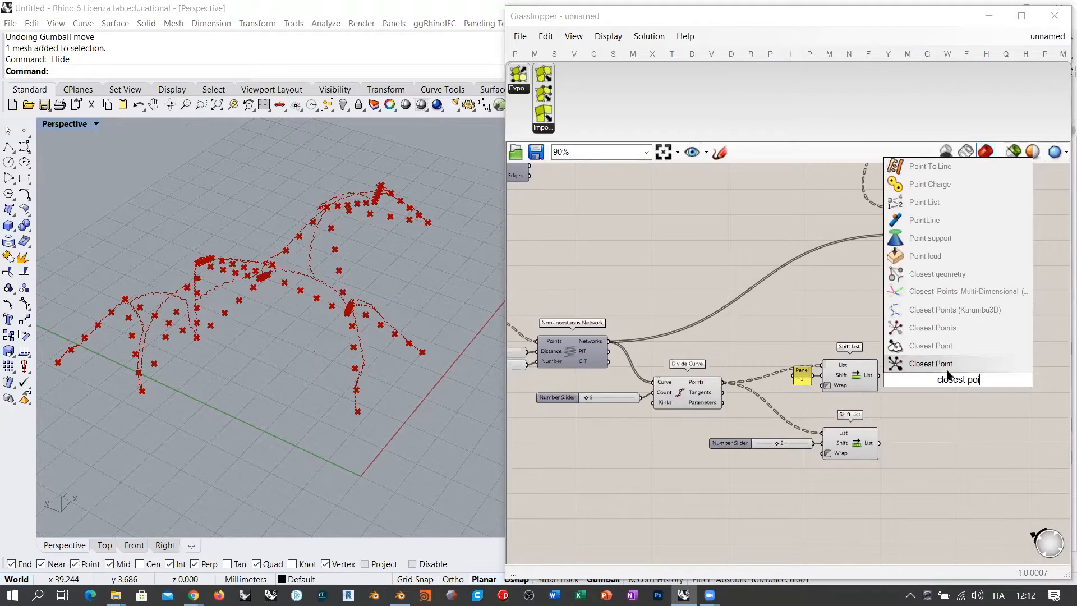
click(947, 375)
right_drag(901, 384, 932, 390)
- Connect the first Shift List's output to Closest Point's Point input and Deconstruct Mesh's Vertices to its Cloud input
click(905, 388)
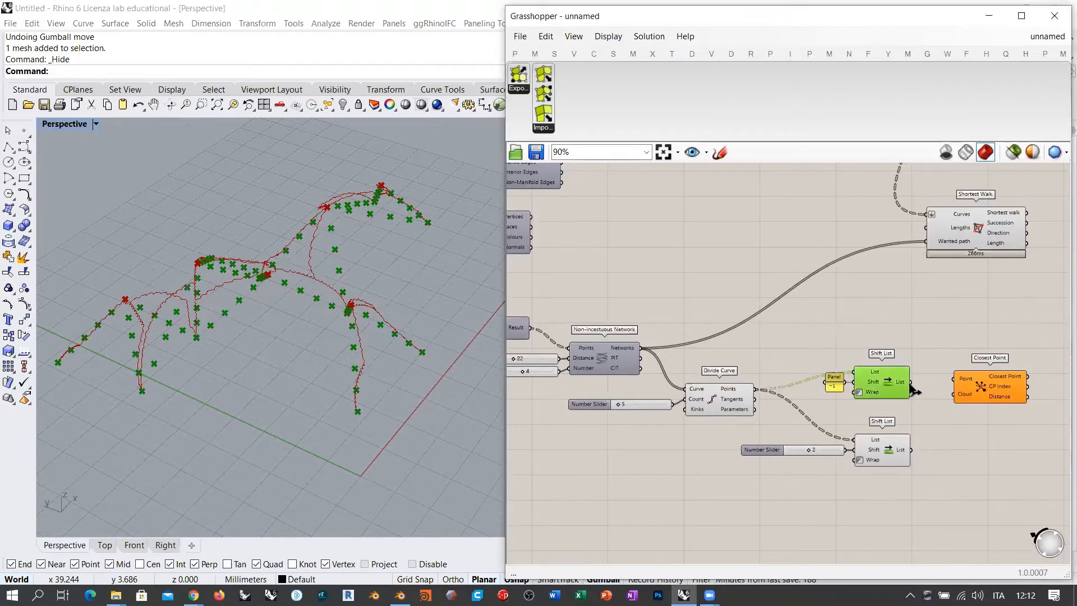
drag(911, 386, 978, 360)
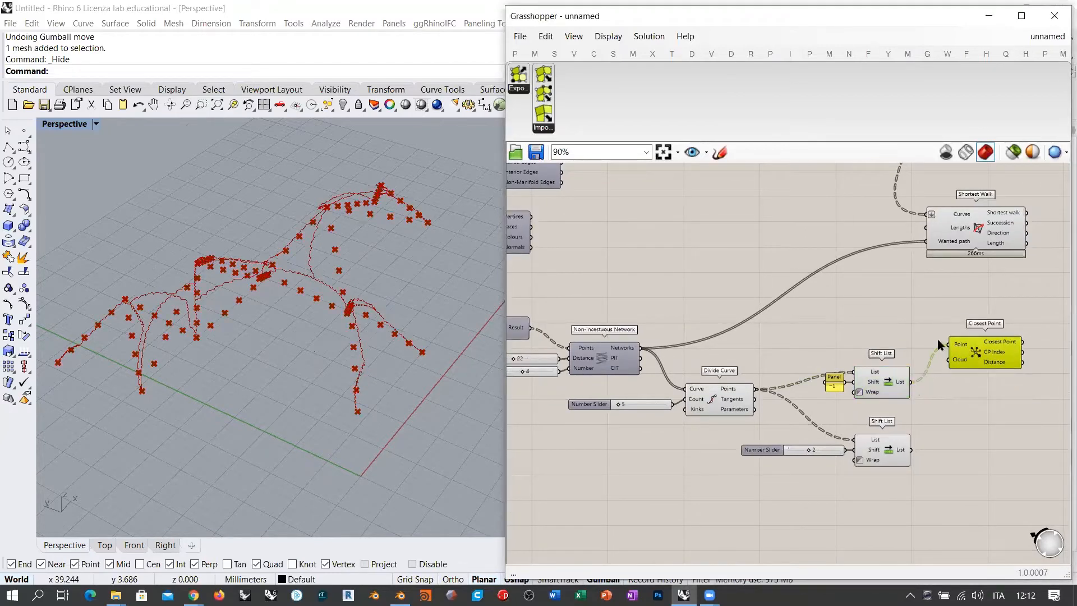
click(926, 334)
right_drag(926, 333, 954, 343)
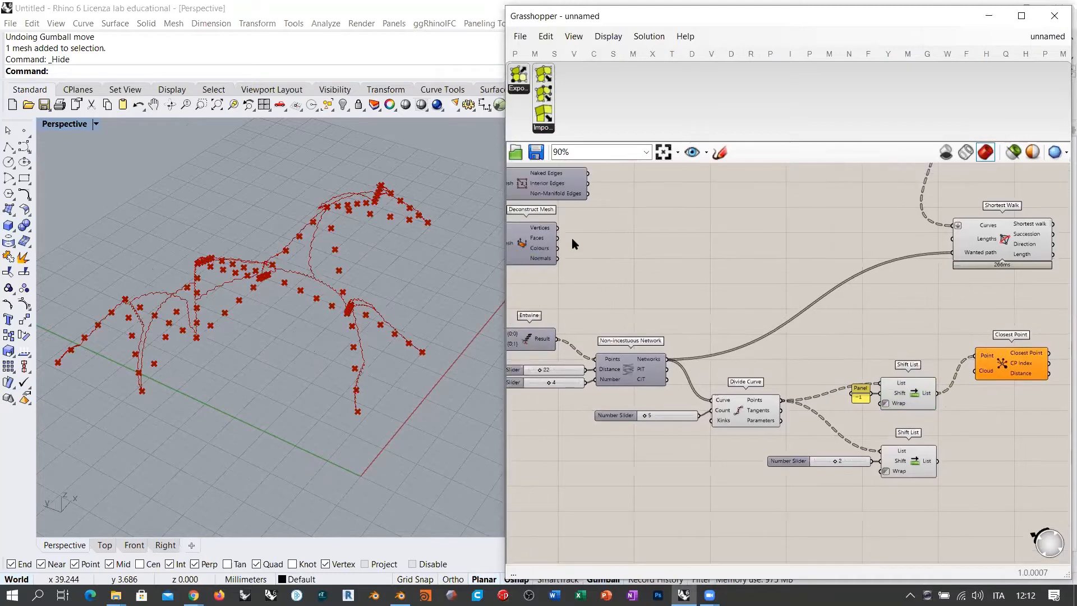
drag(560, 231, 975, 371)
click(1013, 368)
right_drag(427, 337, 171, 416)
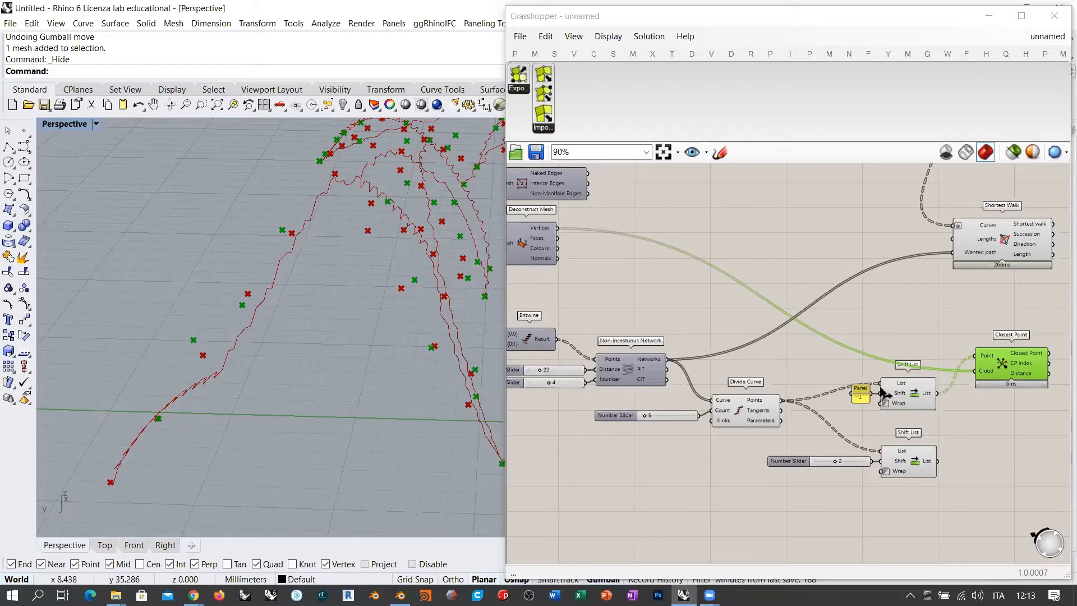
- Turn off the preview of Divide Curve and both Shift List components
click(750, 412)
shift+click(912, 396)
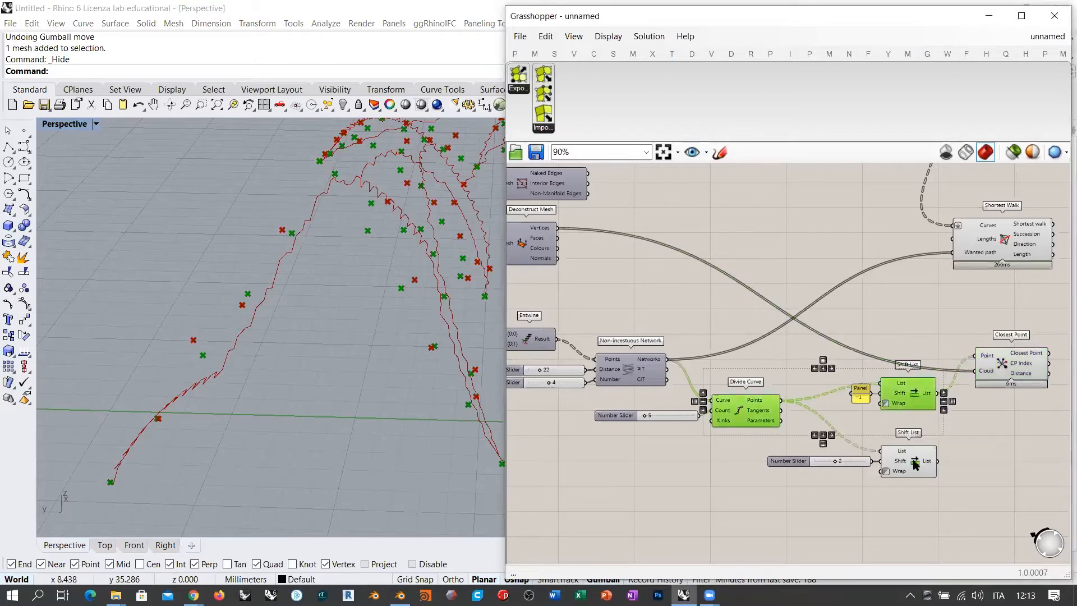
shift+click(915, 463)
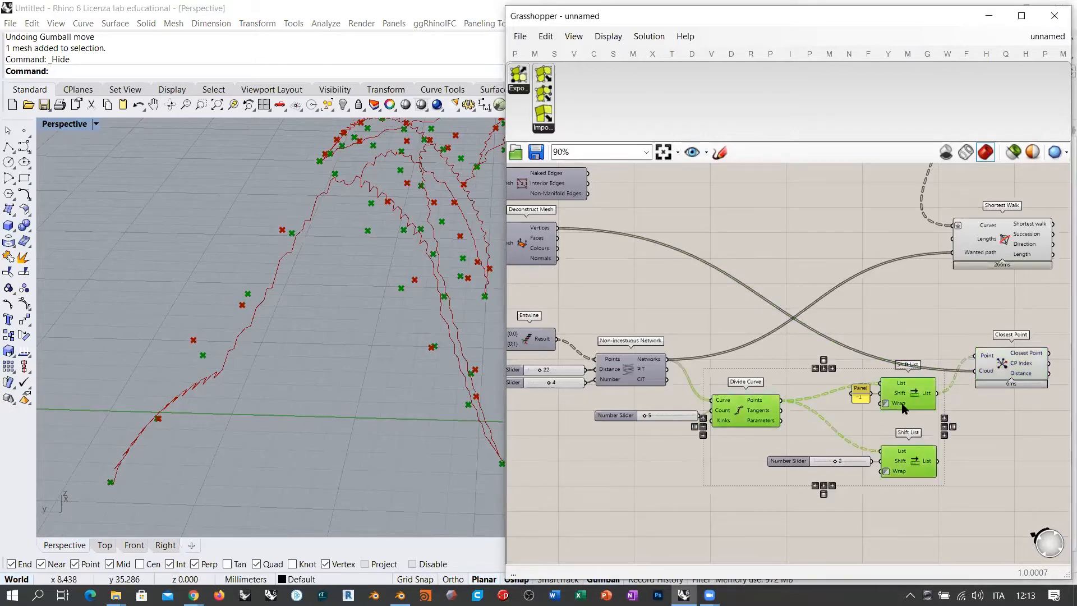
click(1006, 365)
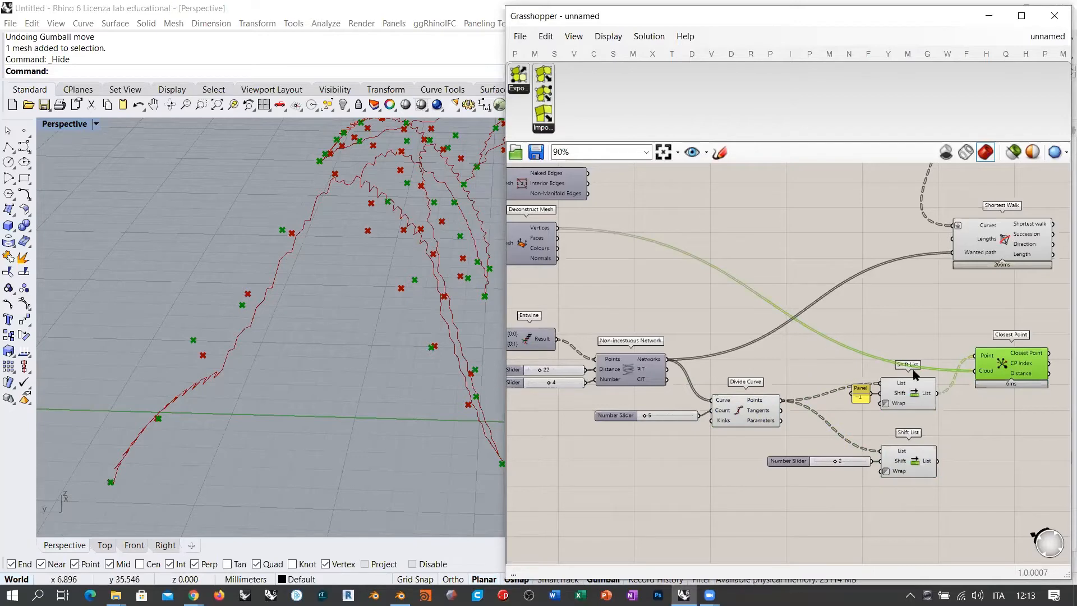
drag(962, 337, 738, 500)
right_drag(950, 407, 792, 356)
click(794, 356)
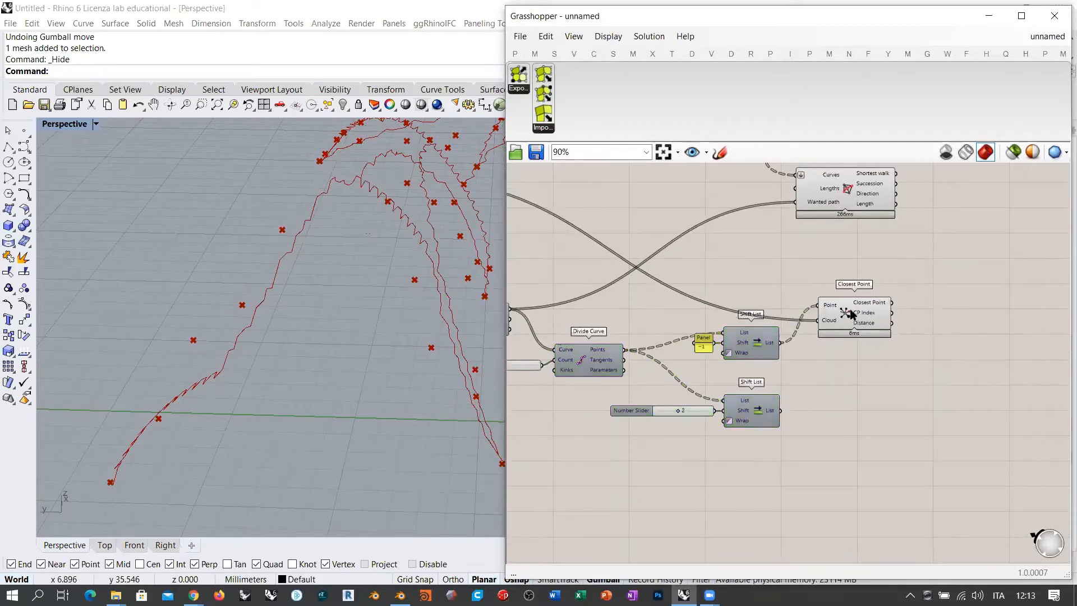
- Duplicate Closest Point for the second Shift List, feed that list into the copy's Point input, and line up both components
alt+drag(851, 311, 856, 421)
scroll(826, 423, up, 3)
click(776, 403)
drag(752, 404, 820, 409)
right_drag(385, 308, 354, 303)
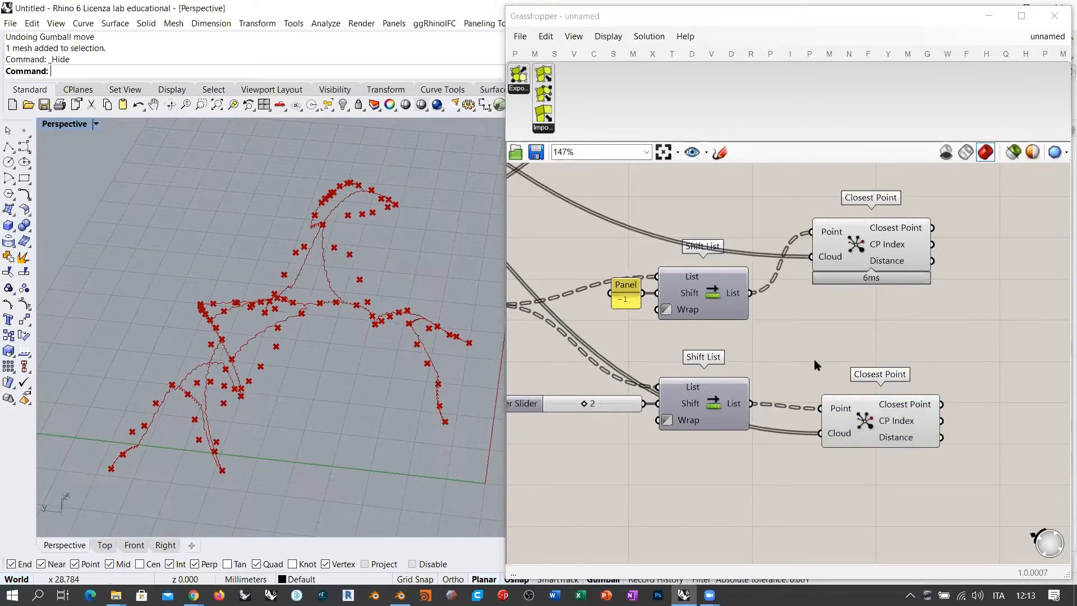
drag(882, 419, 874, 369)
drag(880, 248, 876, 269)
- Compare the branch structure and item counts of both Closest Point components with the Shift List and Divide Curve outputs
right_drag(898, 272, 728, 306)
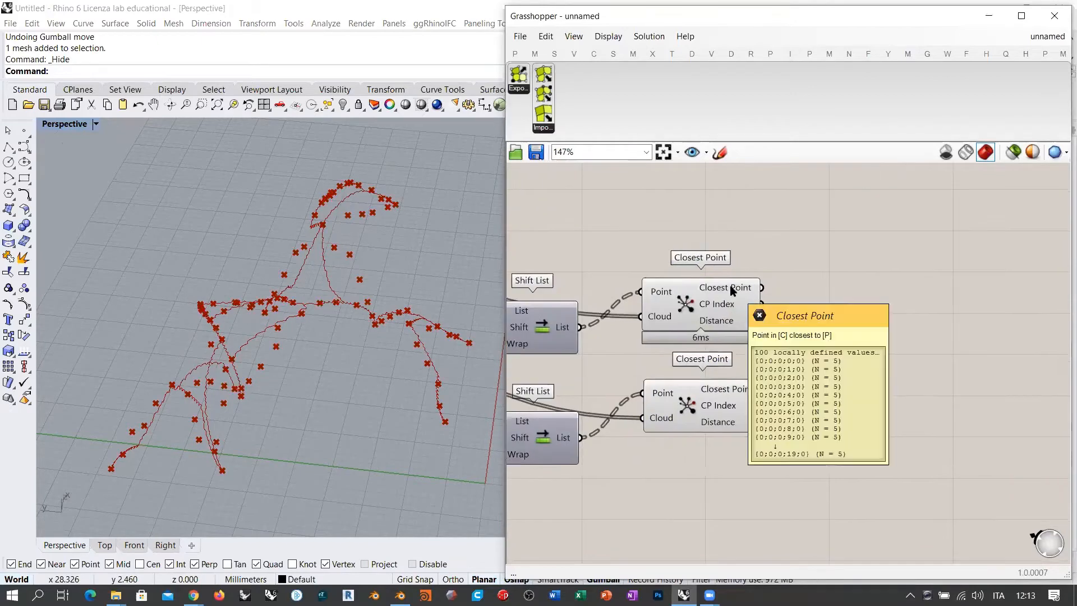
mouse_move(739, 291)
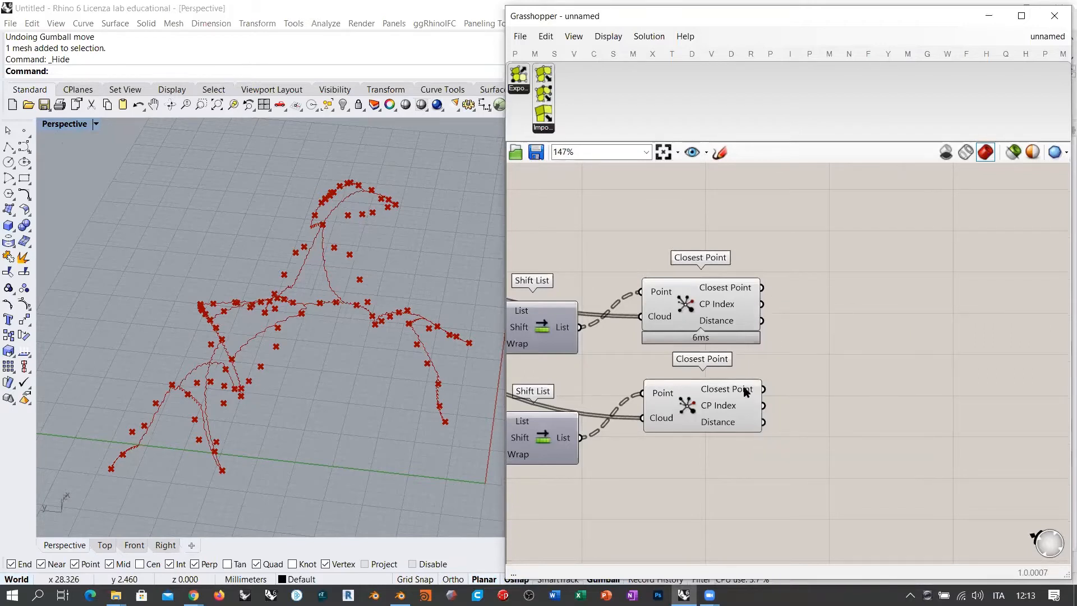
mouse_move(744, 392)
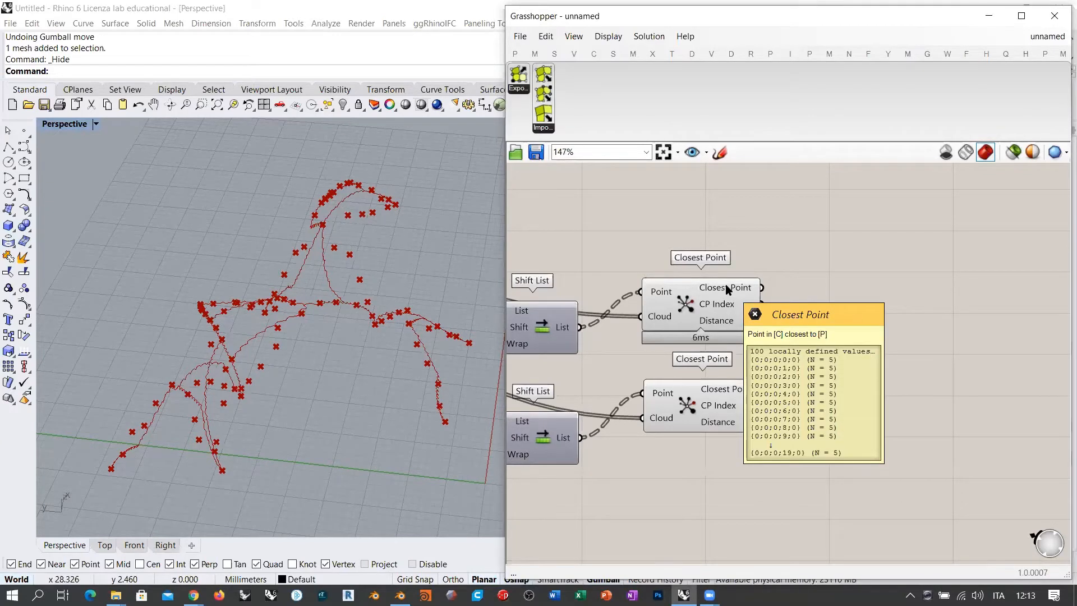
right_drag(661, 339, 872, 318)
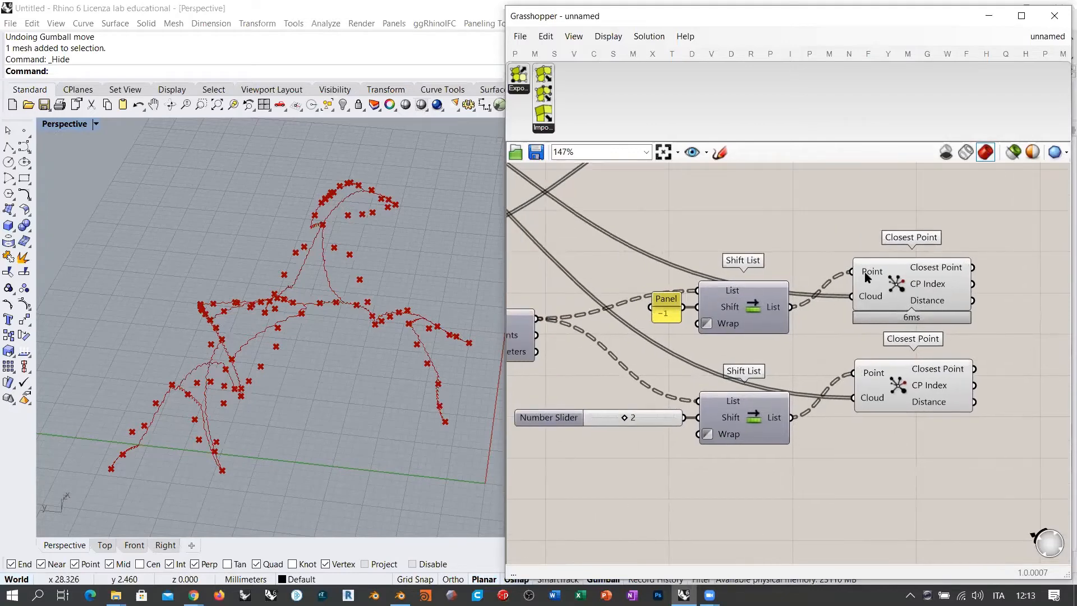
mouse_move(867, 276)
mouse_move(775, 313)
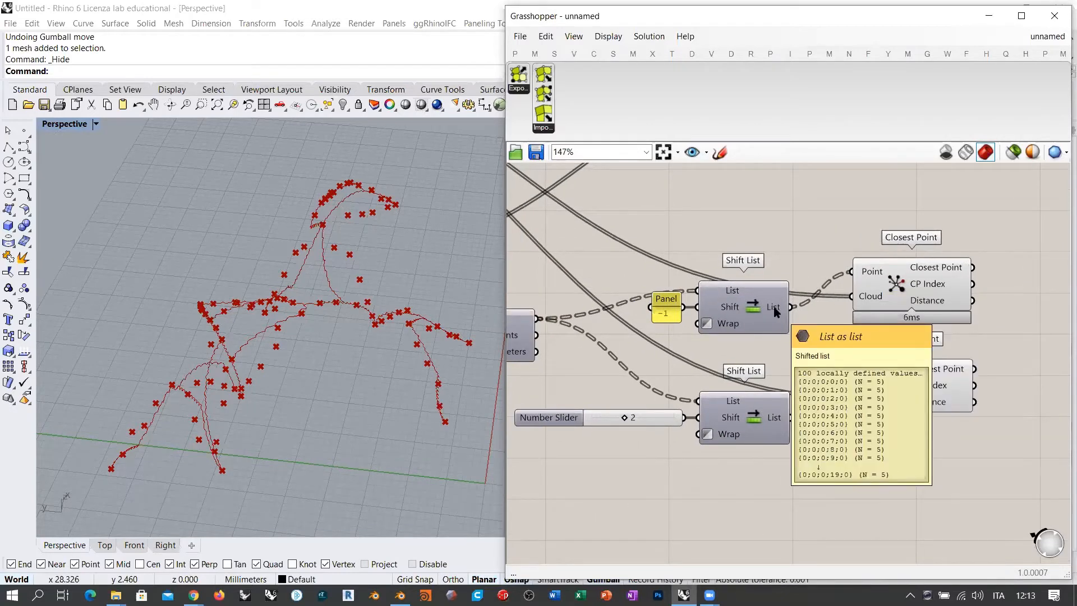
mouse_move(775, 422)
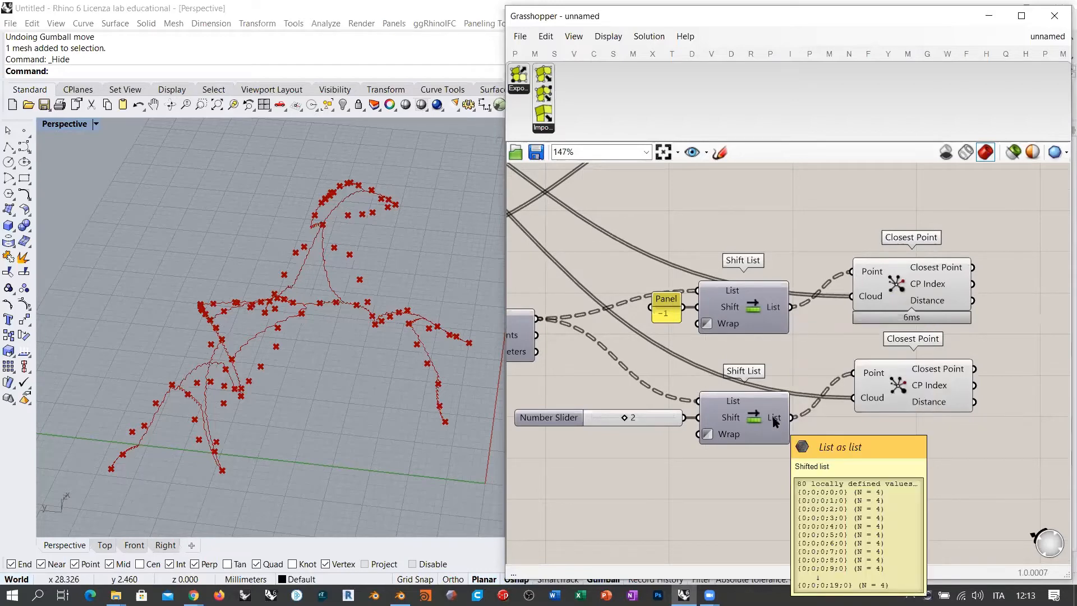
right_drag(711, 373, 824, 384)
mouse_move(620, 337)
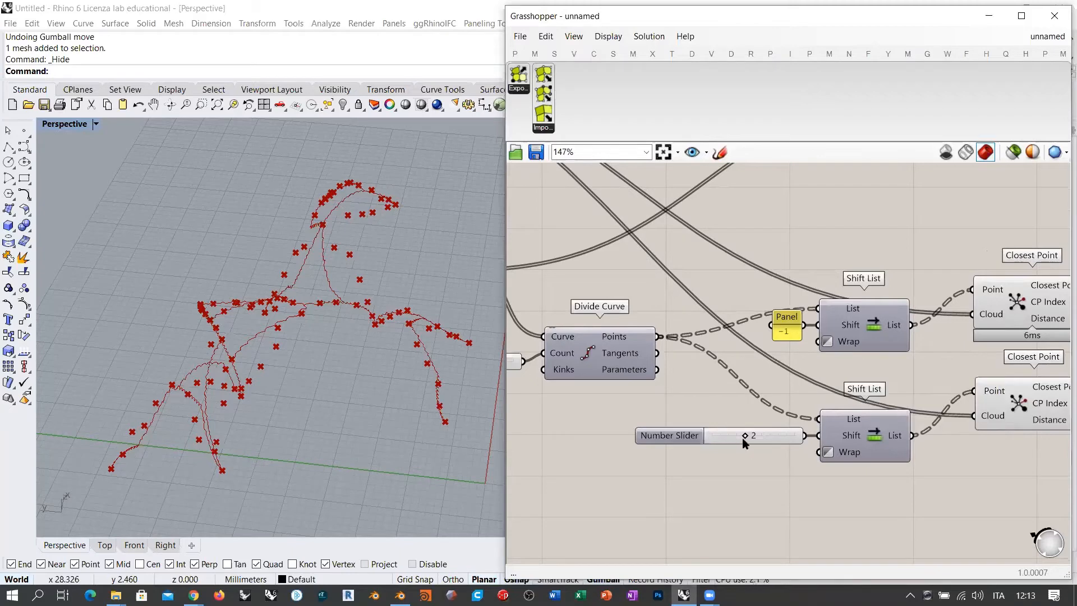
- Replace the second Shift List's number slider with a panel containing 1 connected to its Shift input
drag(747, 439, 724, 441)
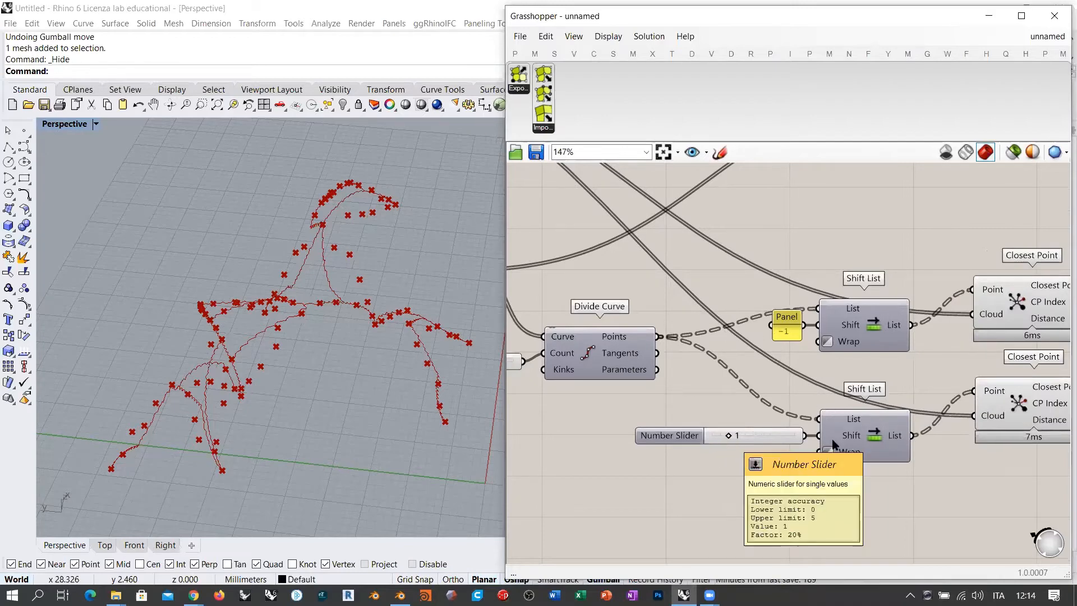
click(765, 436)
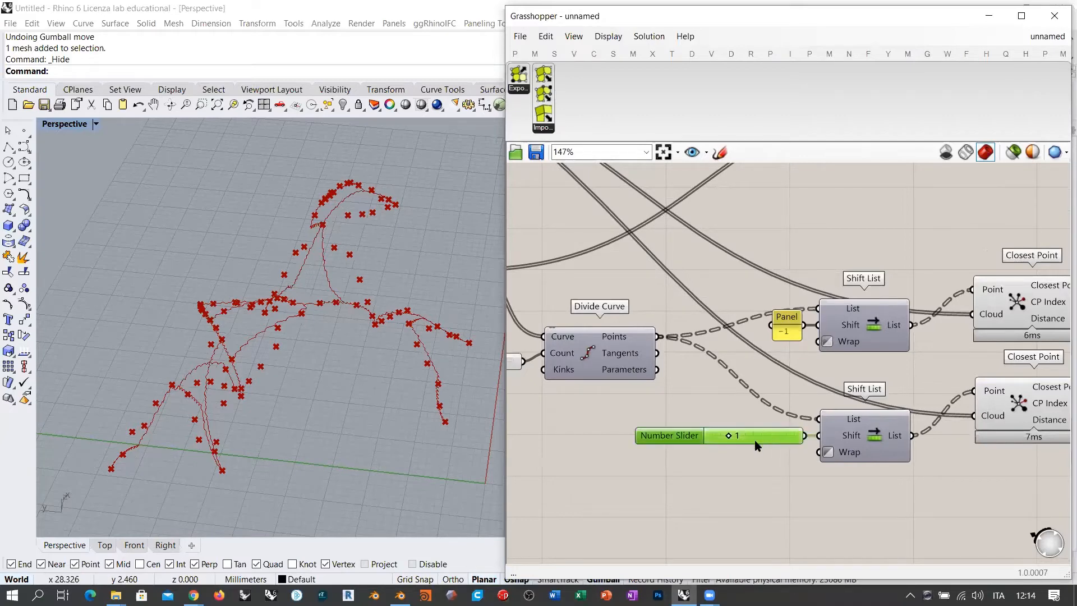
key(Delete)
double_click(755, 441)
text("1)
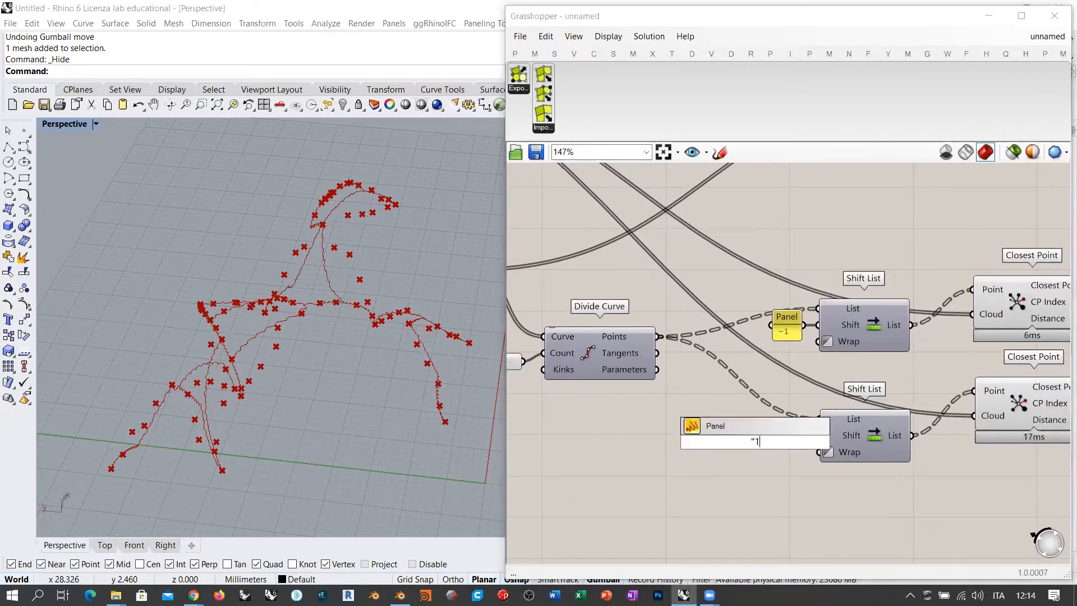
key(Return)
drag(818, 436, 797, 445)
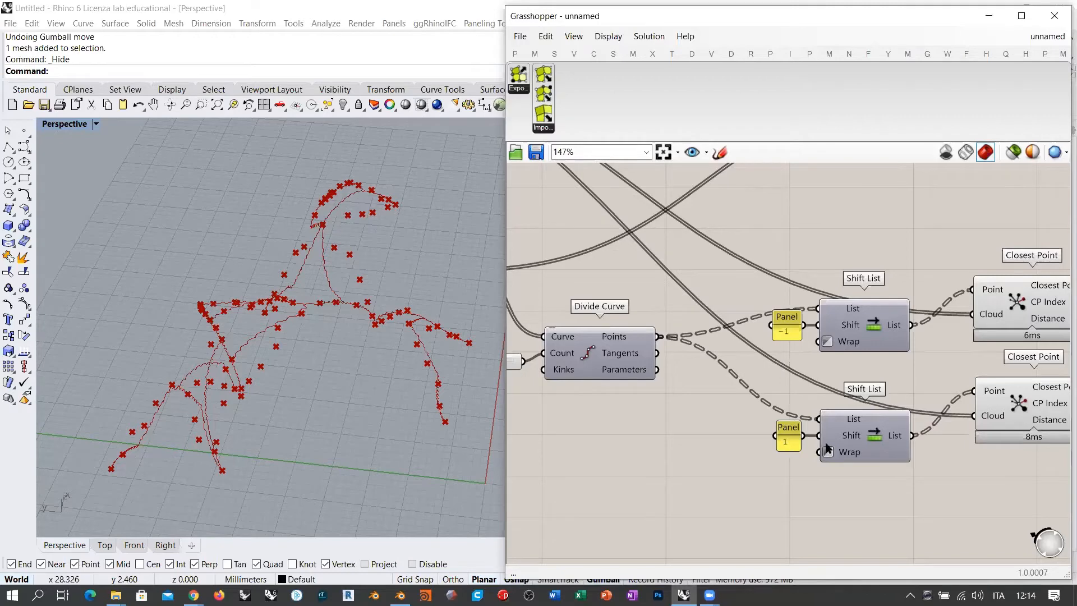
- Add a Point Emitter component and connect the second Closest Point's output to its Emitter input
right_drag(1062, 406, 800, 394)
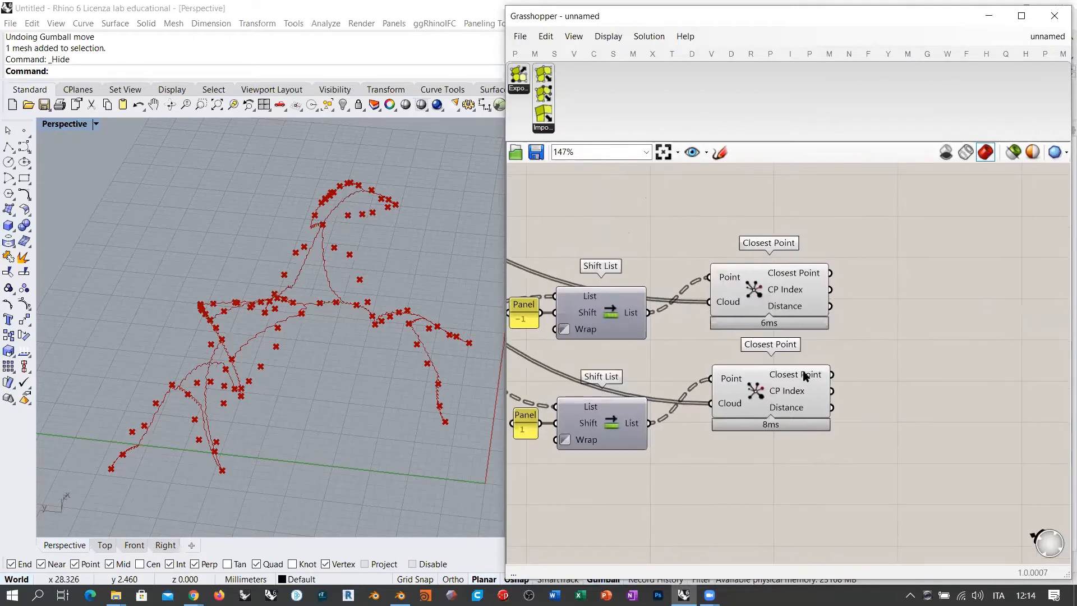
mouse_move(805, 376)
mouse_move(809, 281)
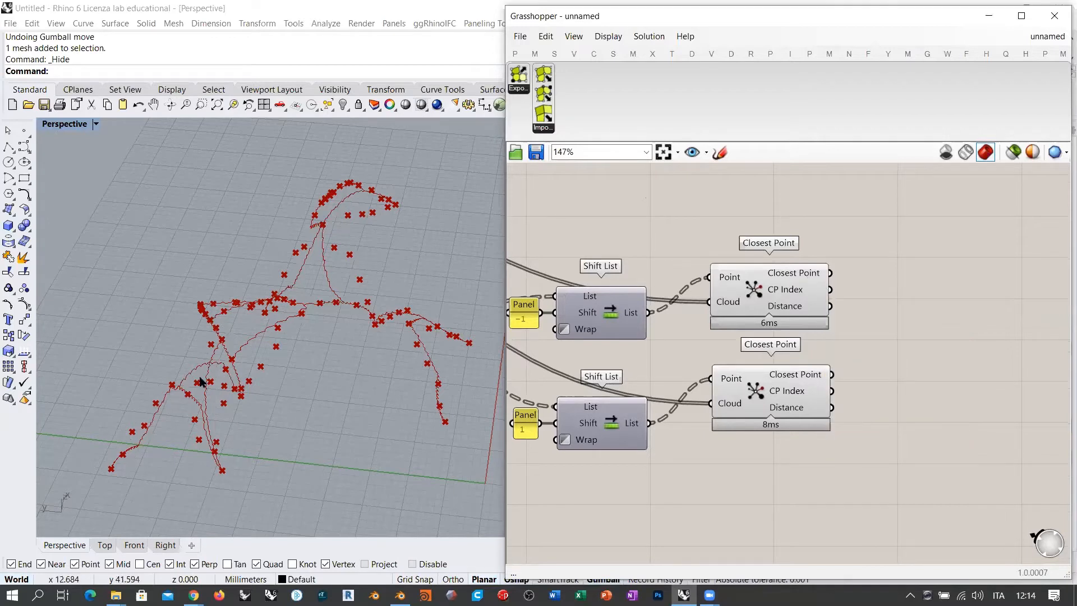
double_click(938, 392)
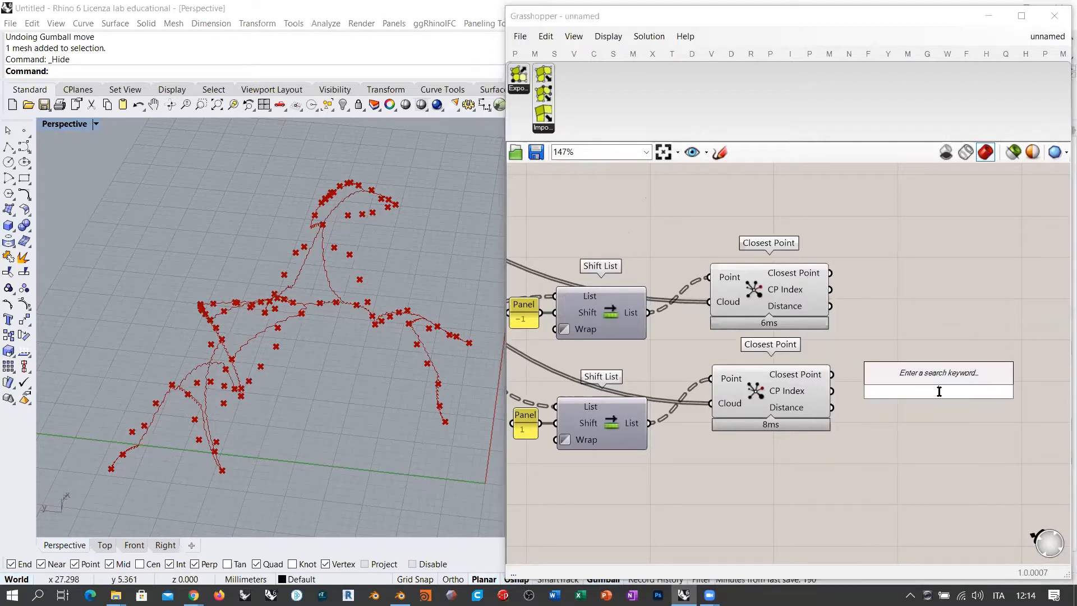
text(emit)
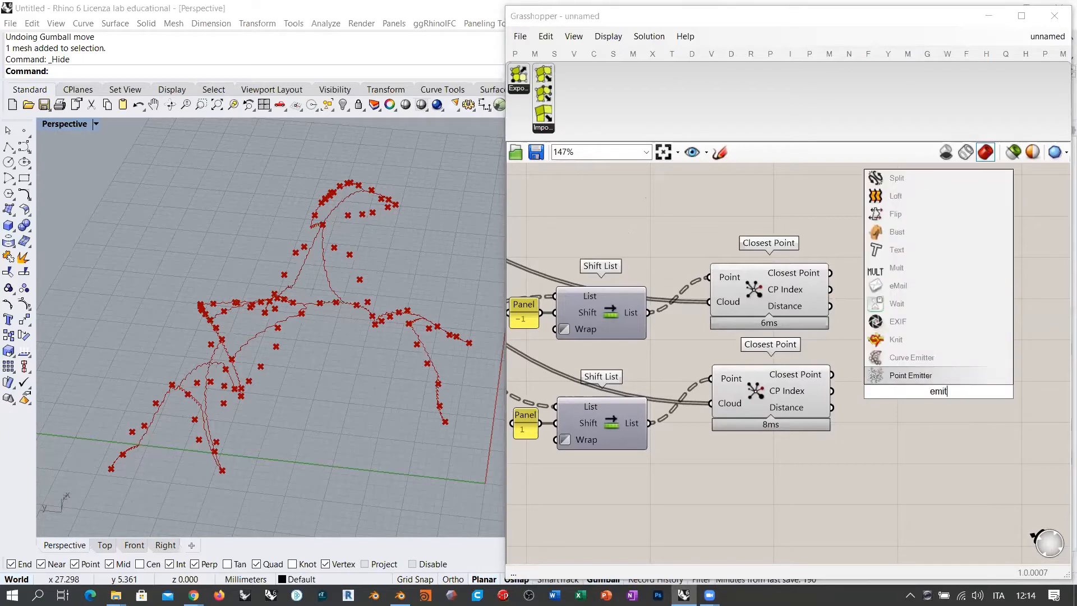
click(932, 381)
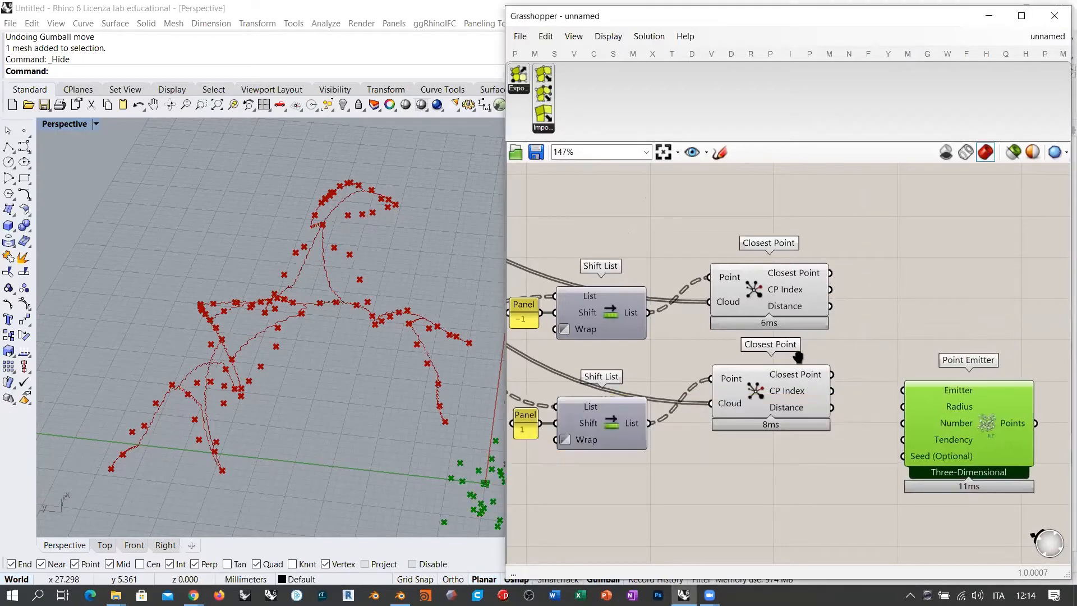
right_drag(829, 381, 723, 331)
drag(726, 324, 797, 340)
drag(878, 392, 873, 414)
- Add a number slider set to 5 and connect it to the Point Emitter's Number input
right_drag(718, 422, 814, 422)
double_click(816, 422)
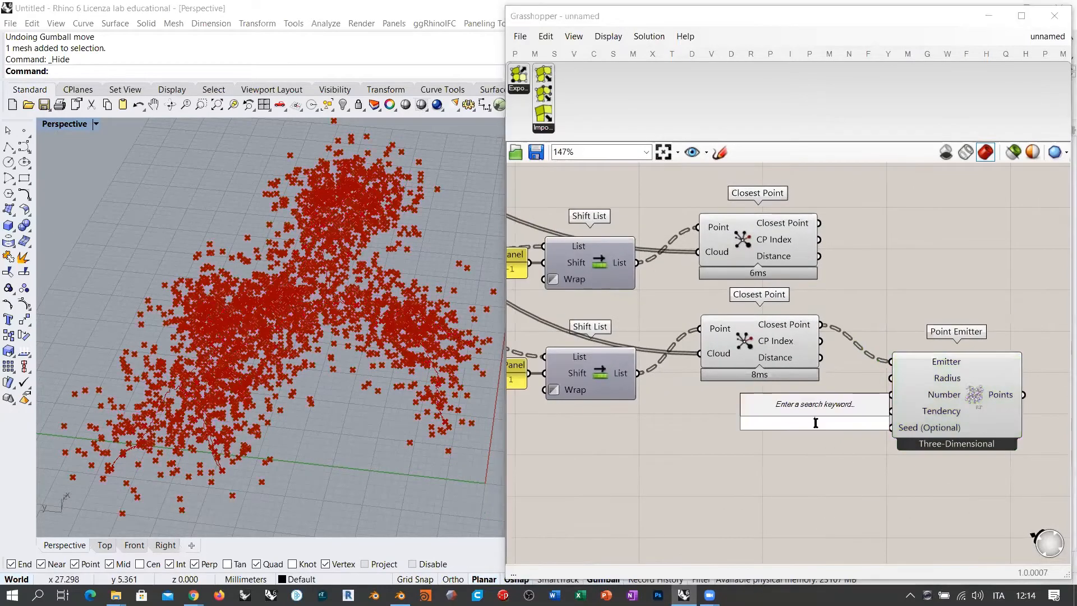
text(5)
key(Return)
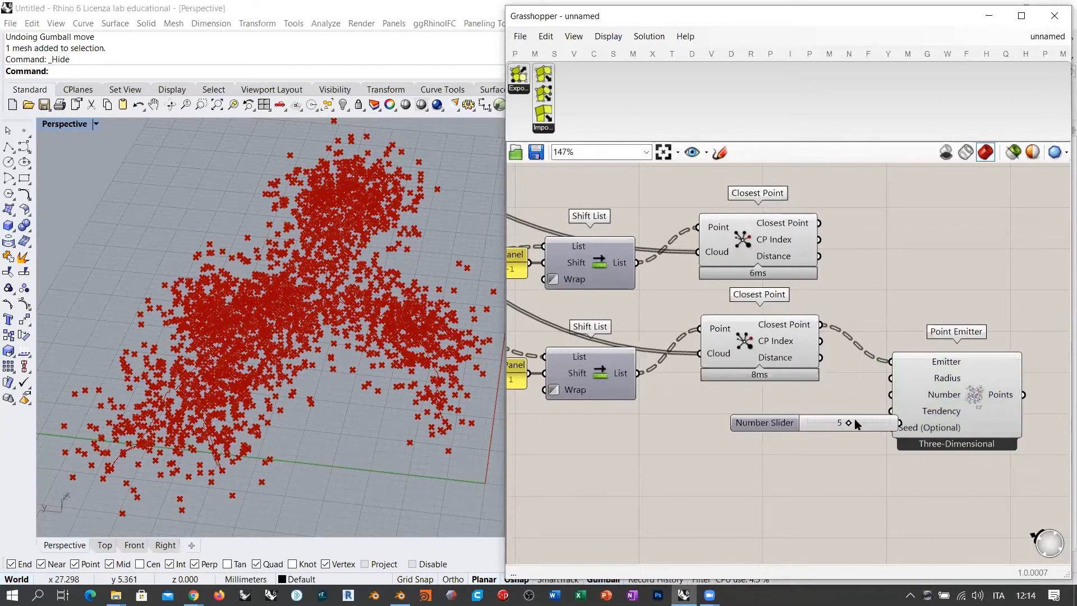
drag(815, 418, 758, 409)
right_drag(377, 254, 337, 293)
drag(891, 395, 797, 443)
click(810, 402)
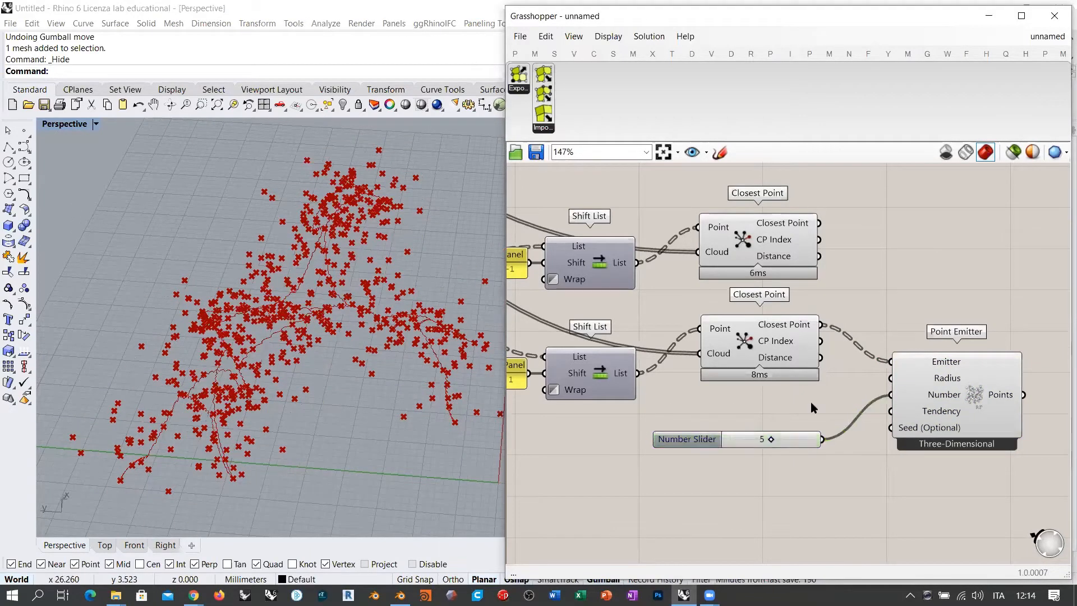
- Add a number slider at 5.00 with a range of 0 to 10 and connect it to the Point Emitter's Radius input
right_drag(849, 391, 856, 355)
drag(955, 361, 949, 375)
click(784, 362)
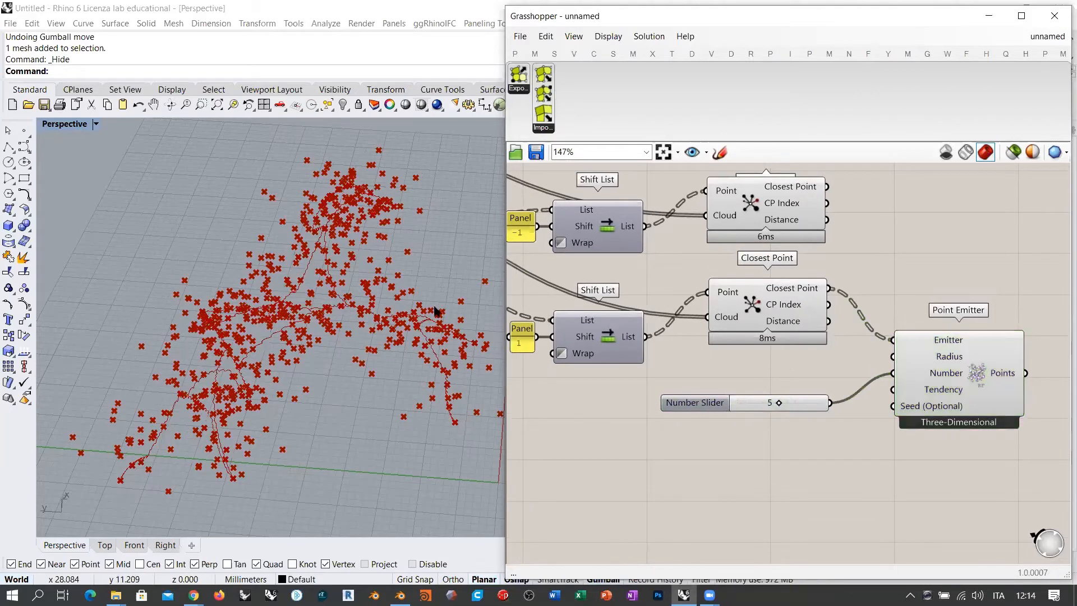
right_drag(414, 328, 428, 280)
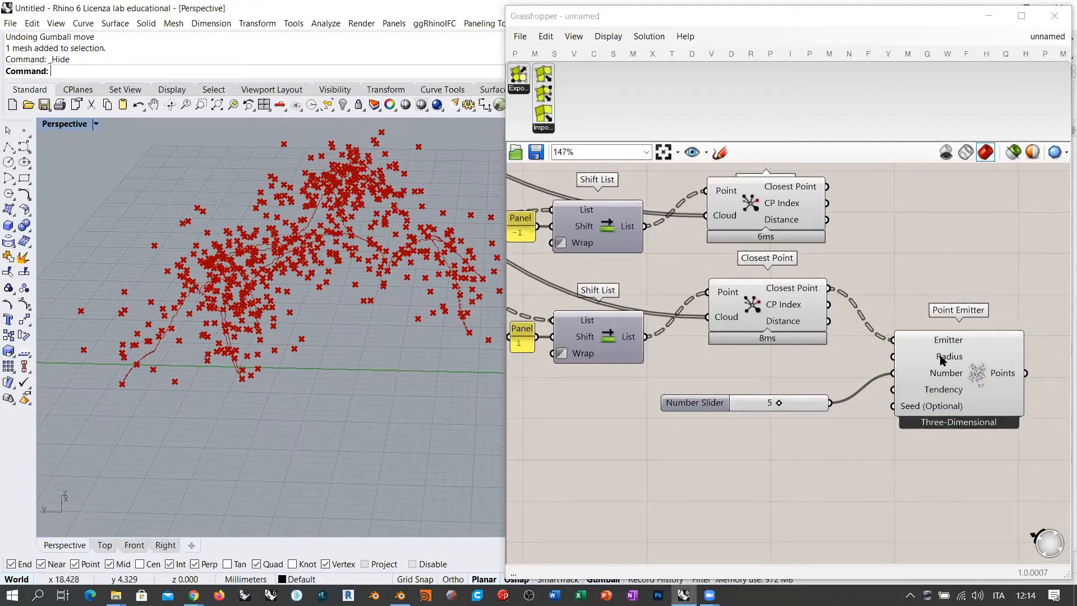
double_click(770, 372)
text(1)
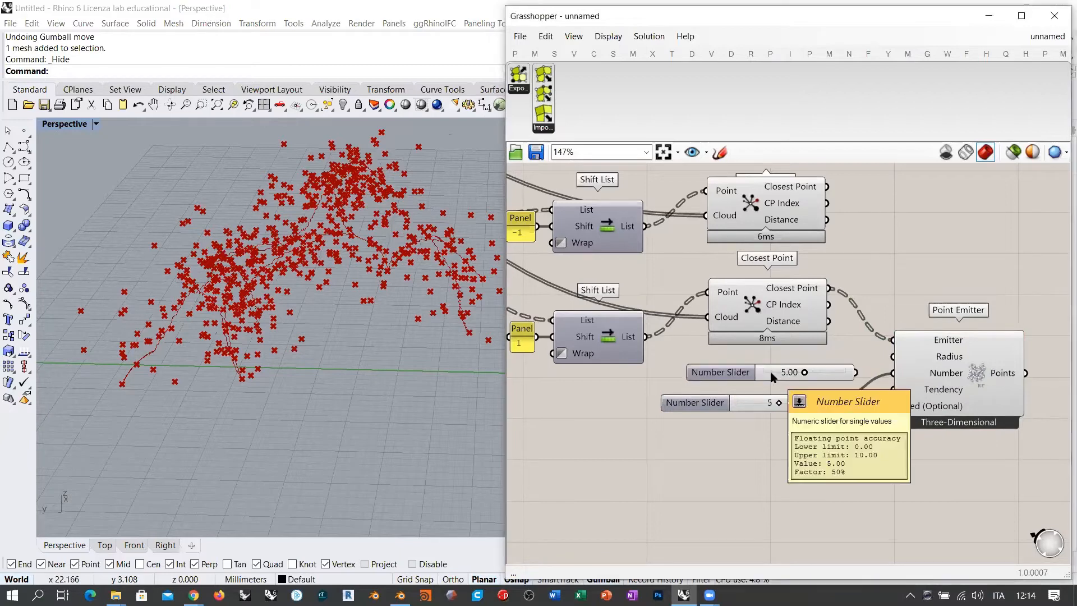
key(Return)
drag(855, 372, 893, 356)
scroll(810, 390, up, 3)
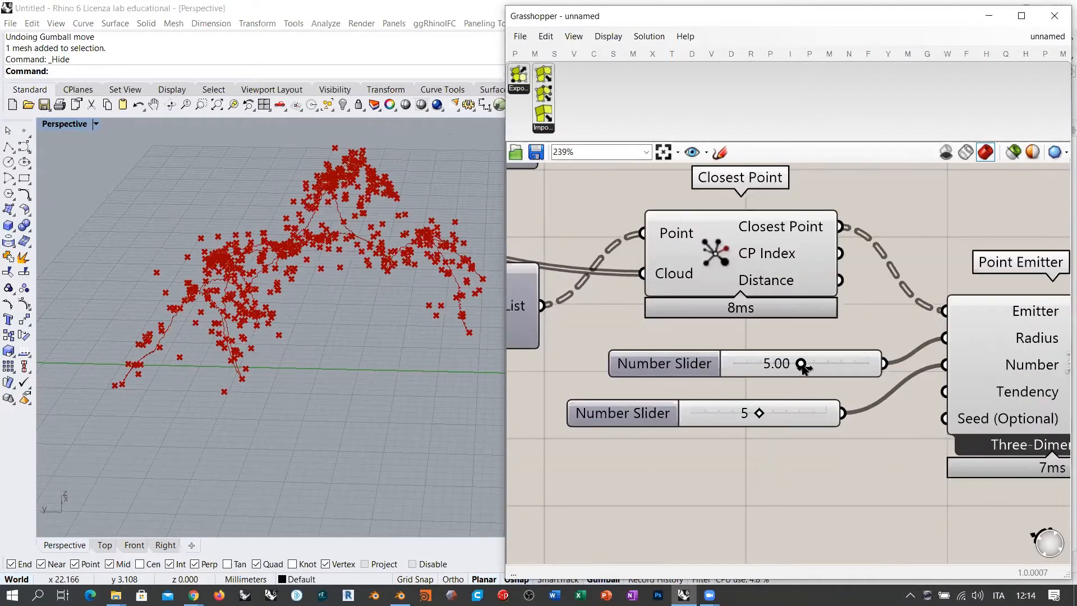
- Try emitter radius values of 2.91, 4.75 and 10.00 and inspect the point spread in the perspective view
drag(801, 366, 776, 376)
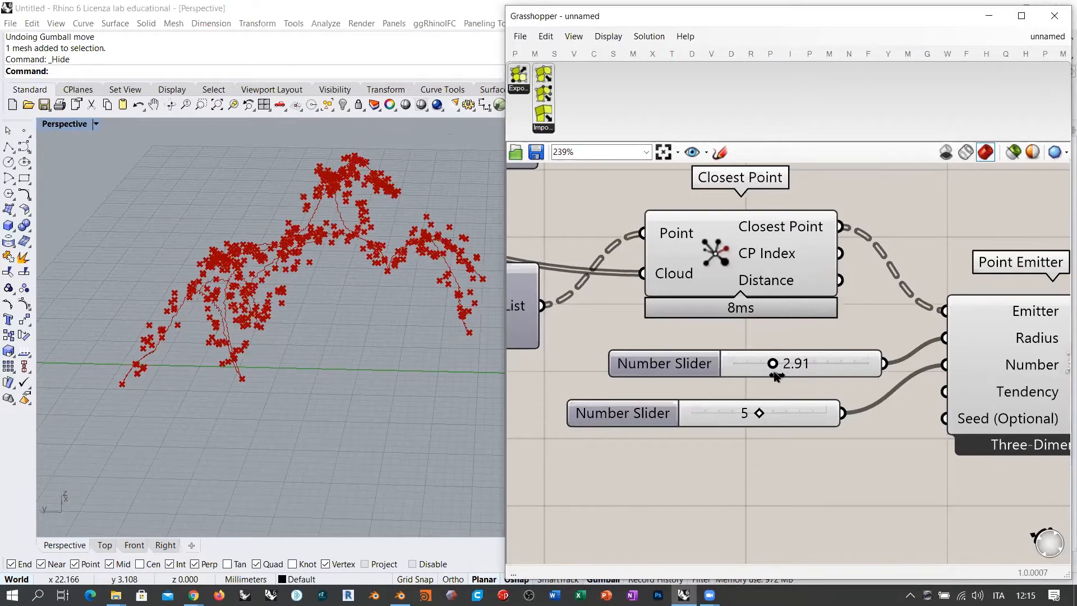
right_drag(271, 285, 195, 367)
right_drag(344, 303, 356, 305)
scroll(356, 305, down, 2)
drag(773, 364, 797, 365)
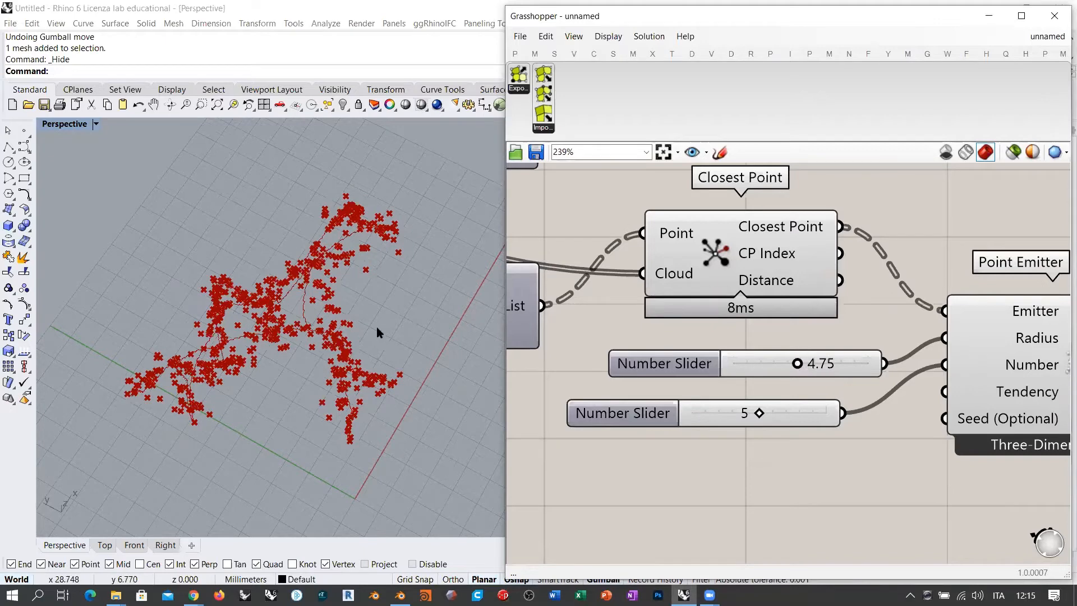
right_drag(378, 264, 325, 309)
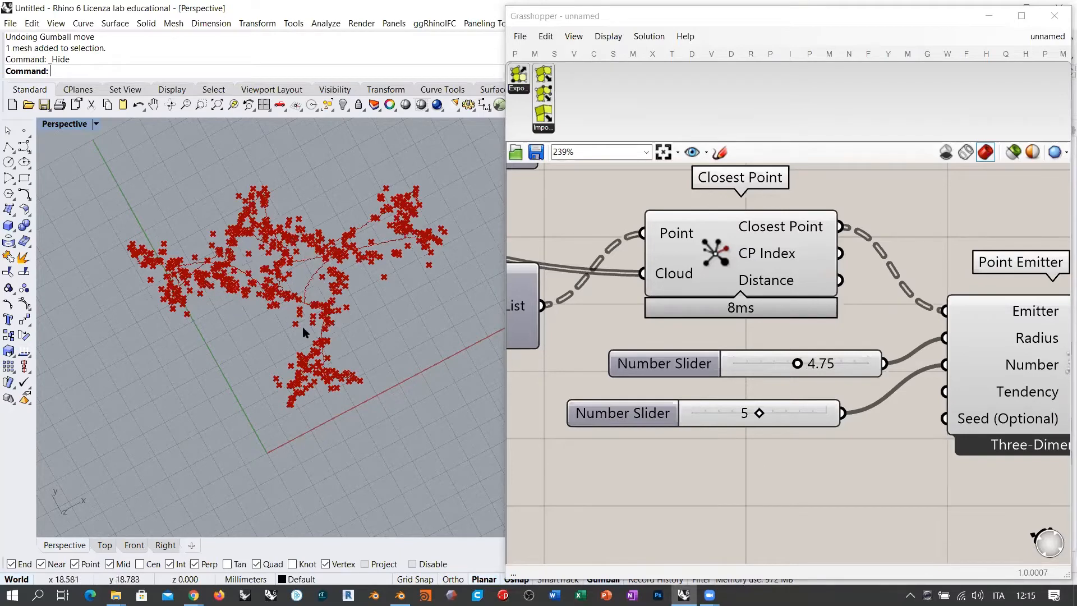
drag(798, 369, 868, 365)
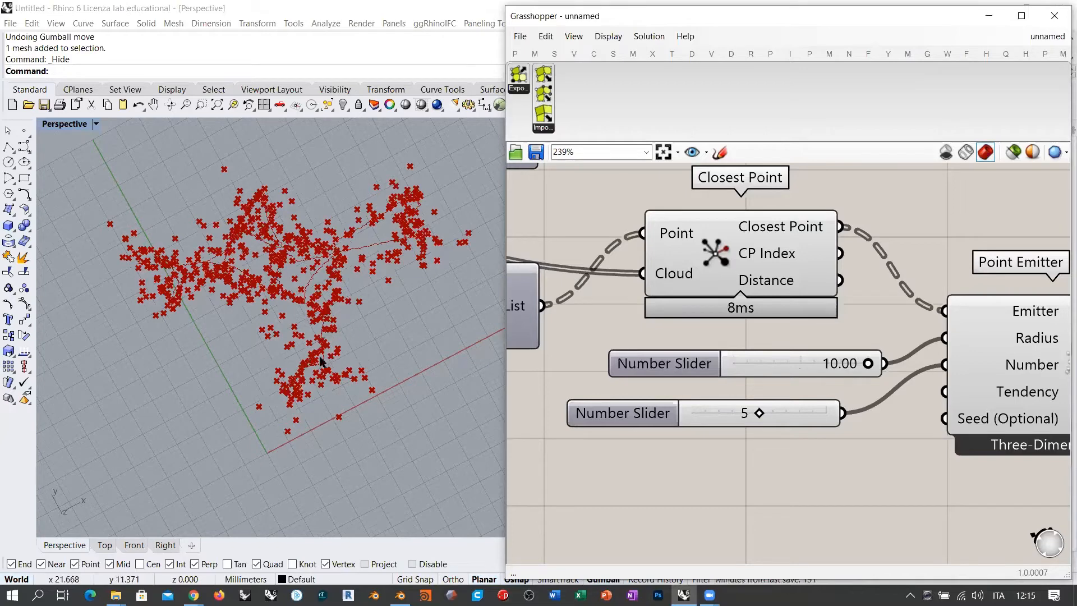
mouse_move(321, 360)
right_down()
mouse_move(409, 301)
mouse_move(398, 312)
mouse_move(343, 292)
mouse_move(382, 315)
mouse_move(312, 351)
right_up()
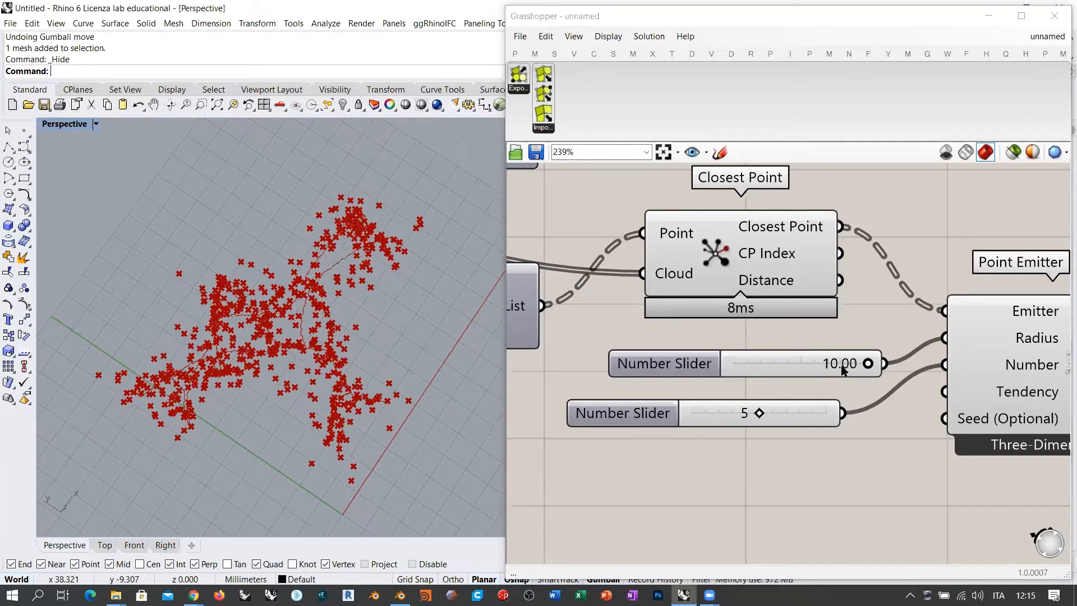
- Set the emitter radius to 4.61 and place its slider directly above the Number slider
drag(869, 366, 796, 366)
right_click(340, 353)
right_drag(340, 353, 319, 341)
drag(853, 364, 813, 372)
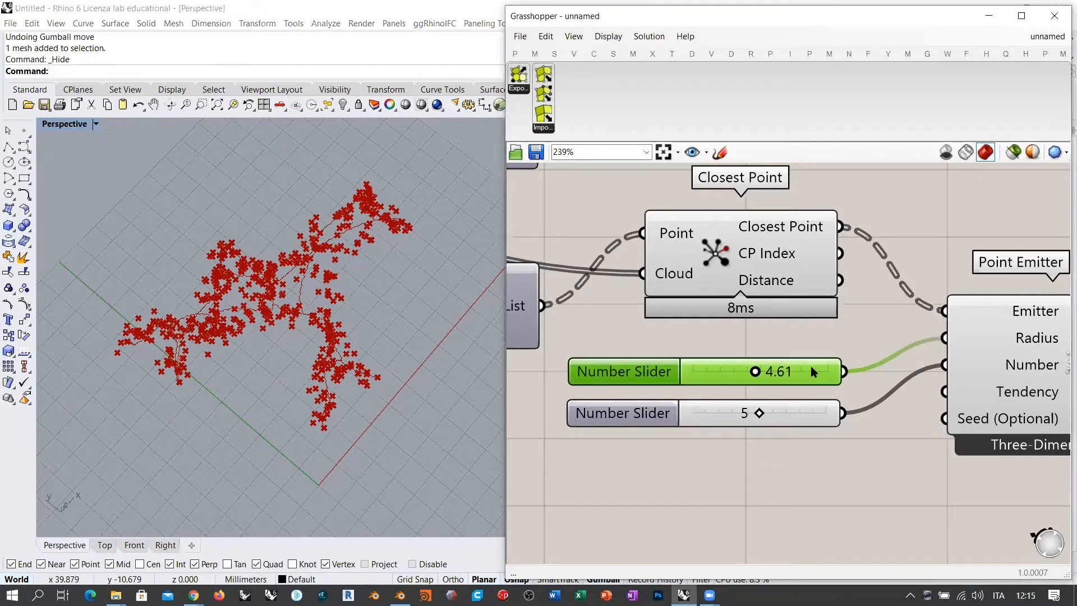
right_drag(297, 368, 343, 246)
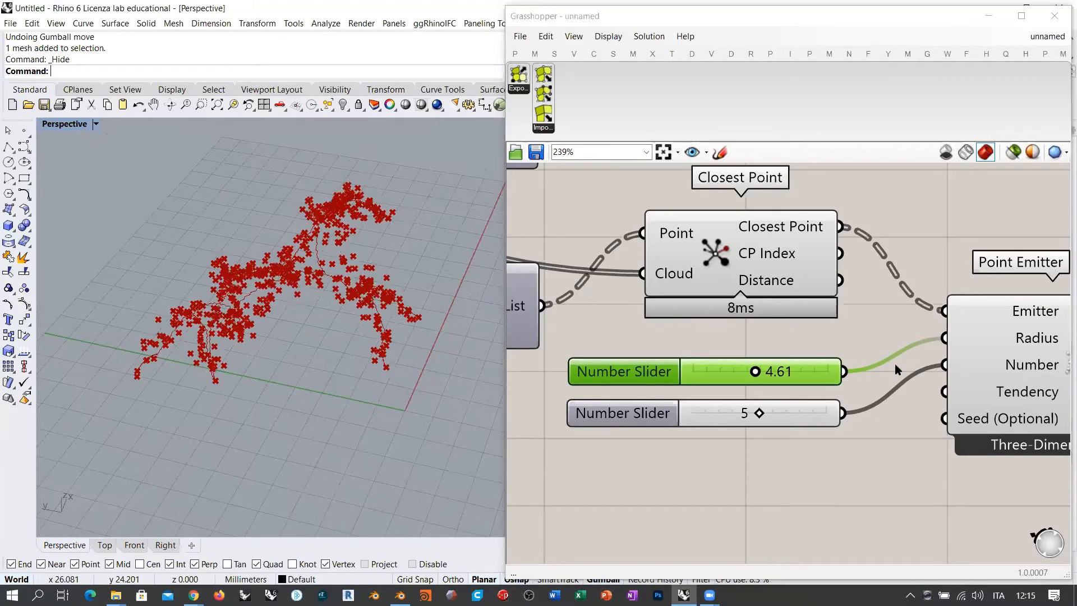
- Add a Param Viewer to the first Closest Point's output and display its data structure as a tree diagram
scroll(689, 362, down, 3)
right_drag(844, 289, 711, 350)
mouse_move(618, 244)
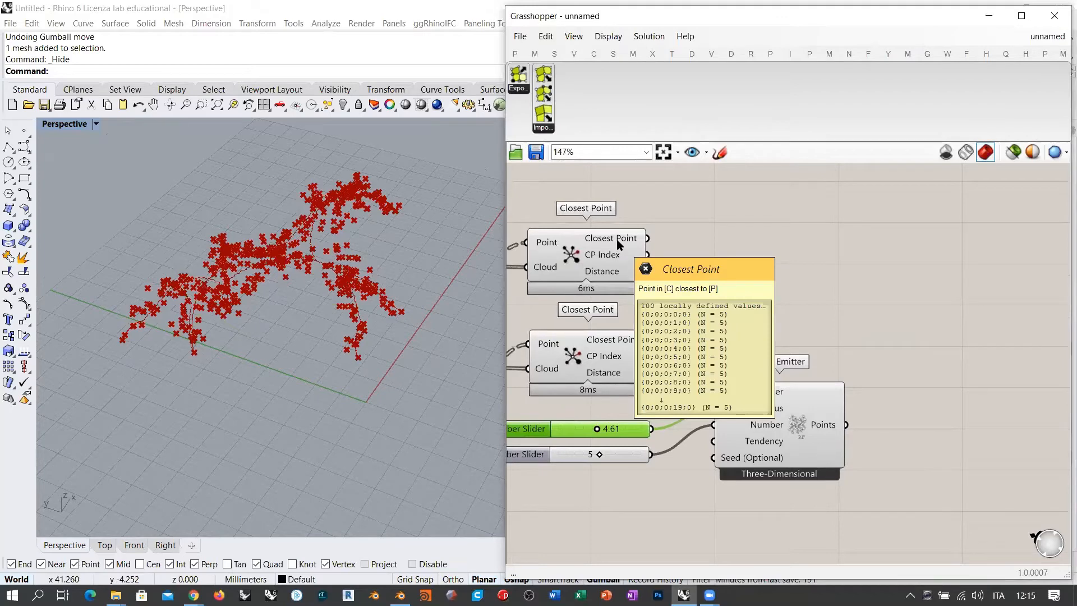
mouse_move(829, 429)
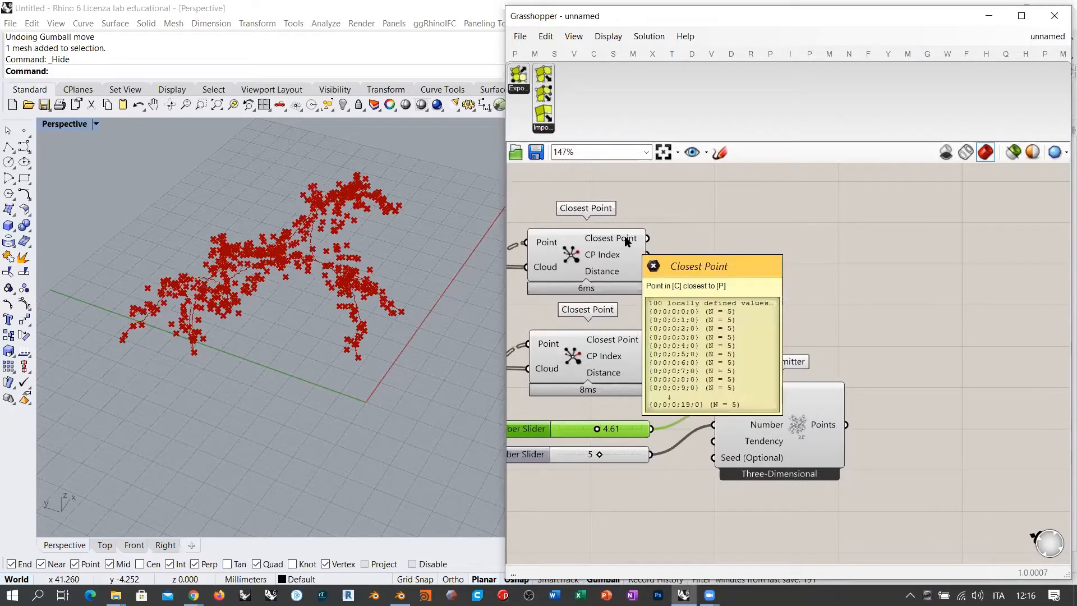
double_click(774, 258)
text(param)
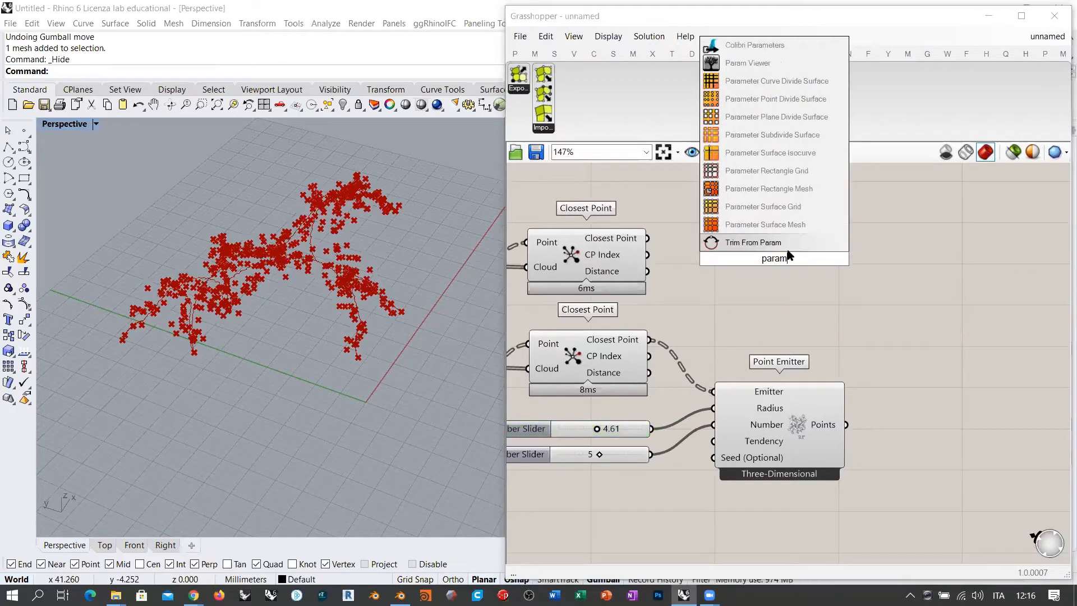
click(814, 62)
drag(653, 244, 770, 262)
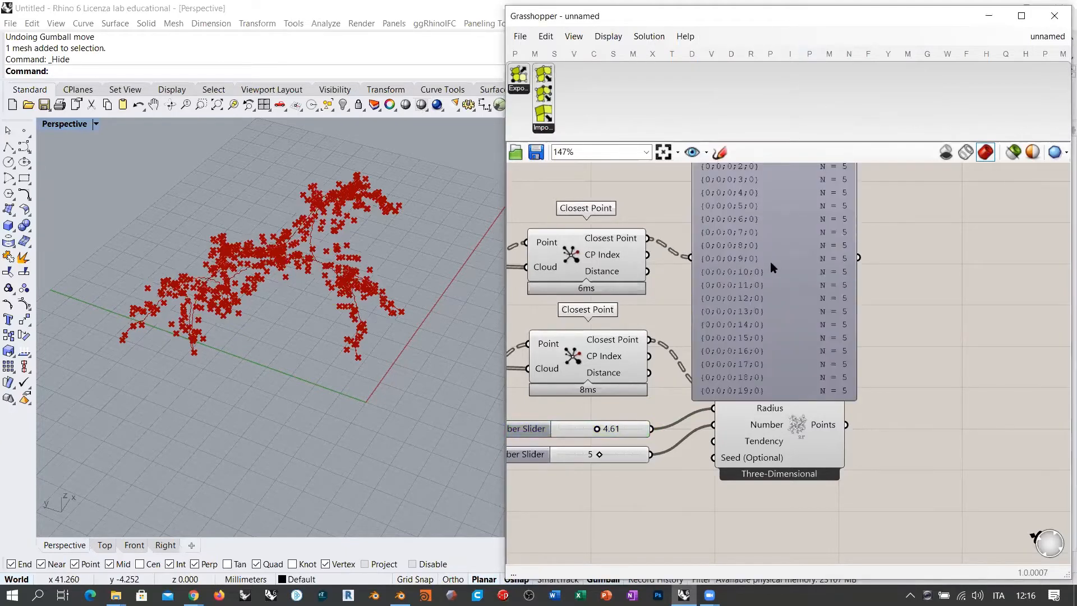
double_click(769, 259)
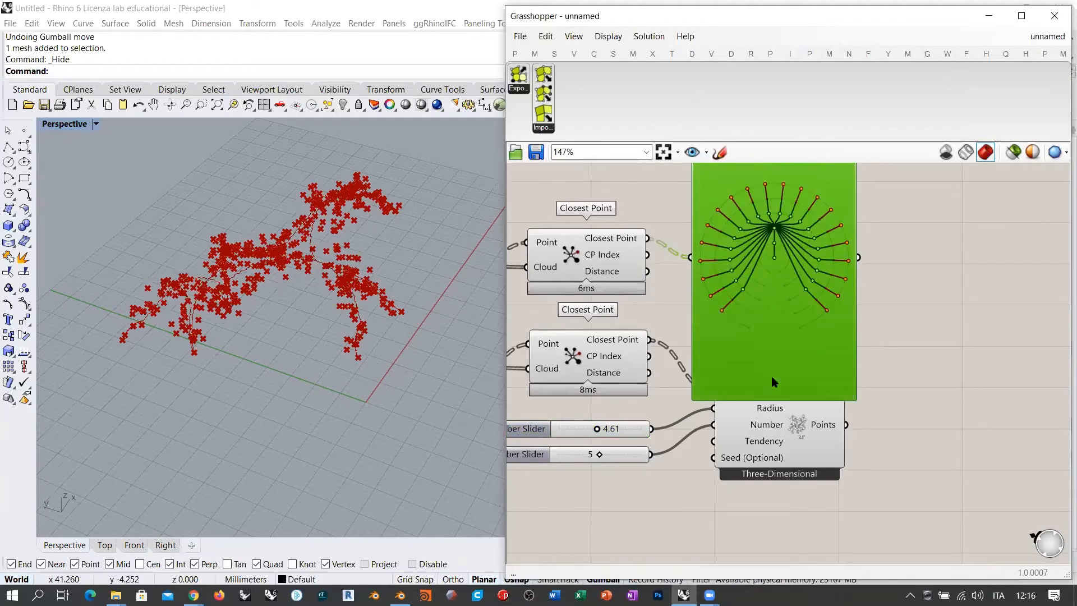
drag(768, 399, 768, 267)
right_drag(714, 321, 714, 380)
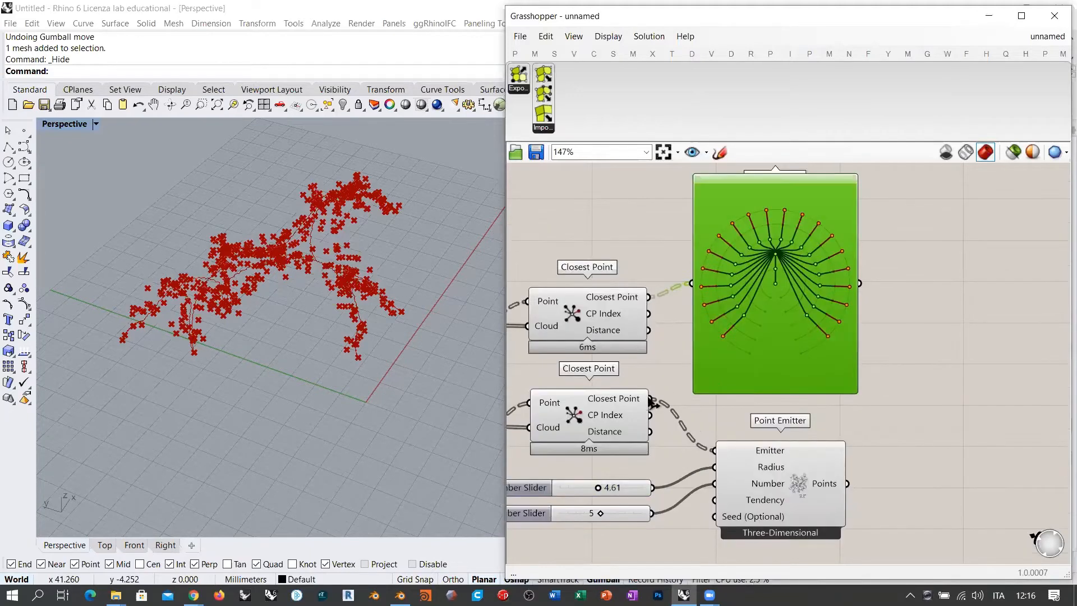
- Rewire the Param Viewer to the second Closest Point, and connect a copy of it to the Point Emitter's Points output for comparison
drag(769, 308, 907, 330)
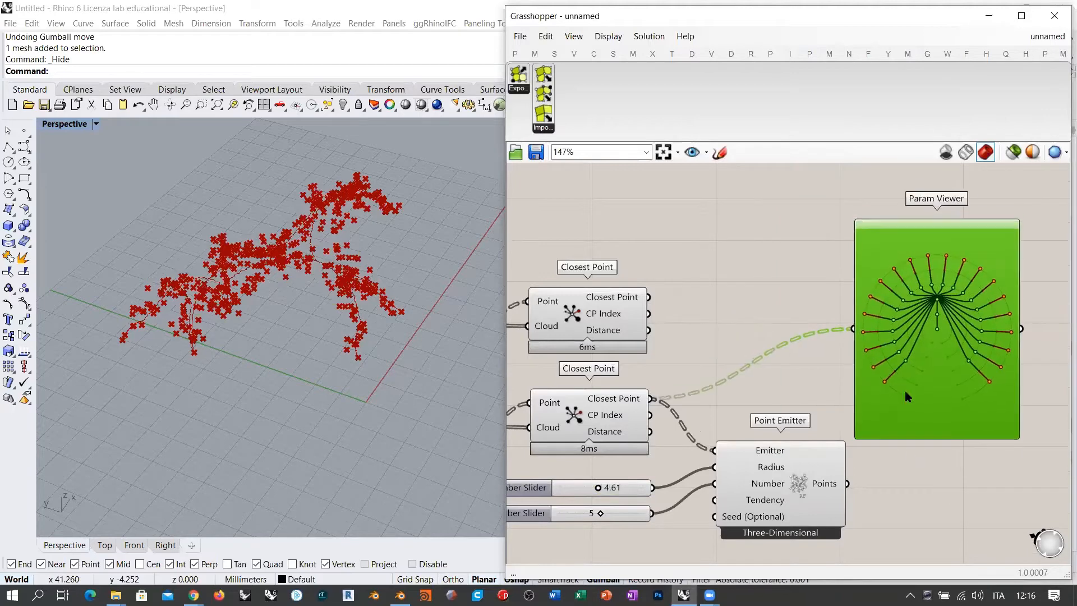
right_drag(900, 469, 803, 453)
alt+drag(820, 375, 1006, 391)
right_drag(800, 483, 688, 460)
drag(639, 446, 832, 301)
scroll(968, 296, up, 1)
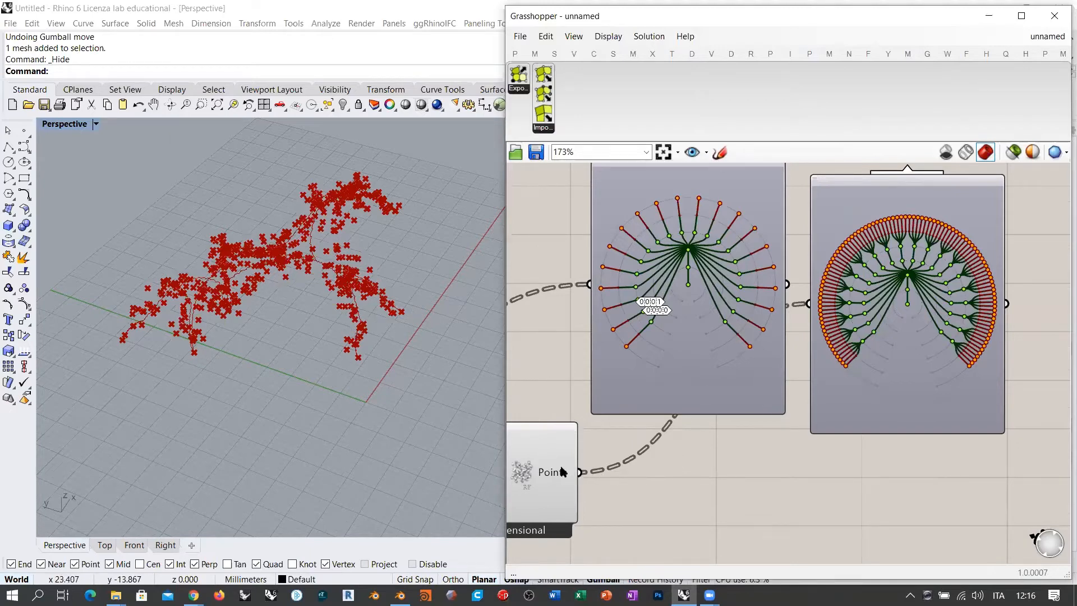
- Delete both Param Viewers
click(883, 356)
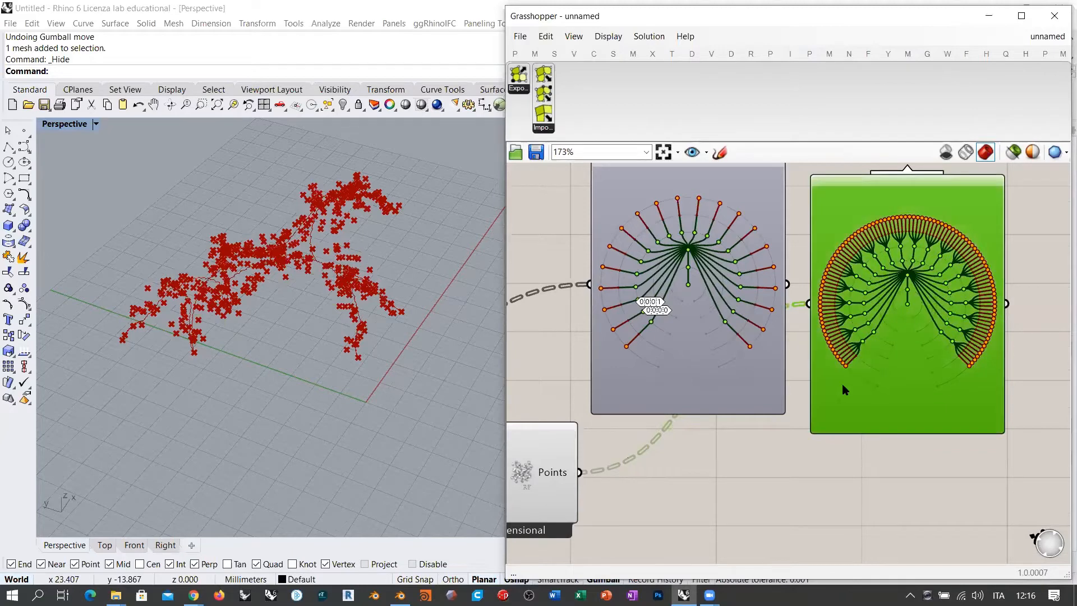
key(Delete)
click(687, 353)
key(Delete)
right_drag(631, 316, 915, 314)
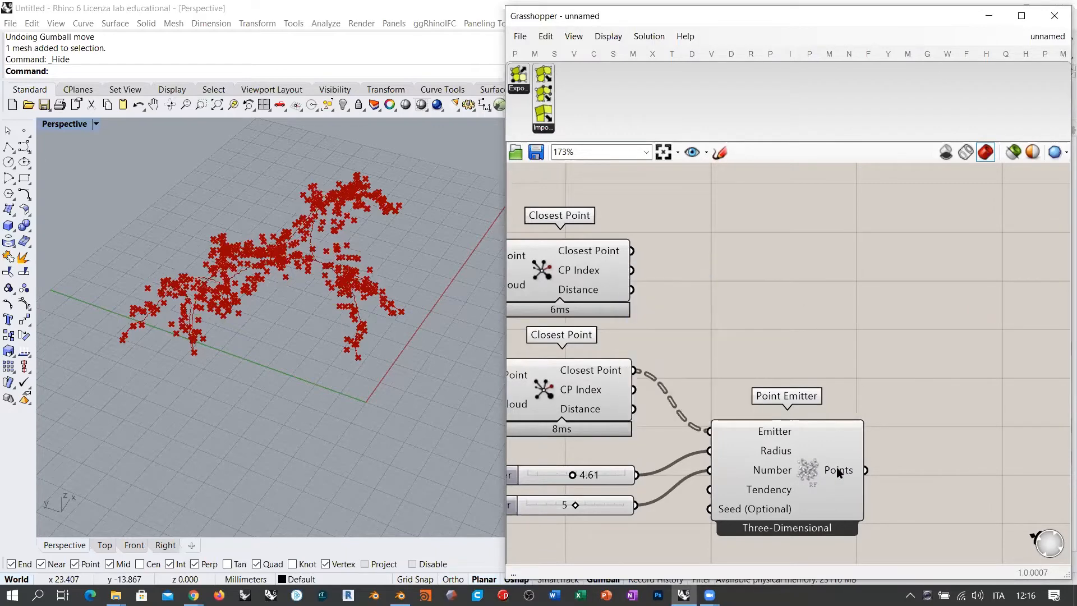
- Add a Graft Tree component and connect the first Closest Point's output to it
mouse_move(838, 471)
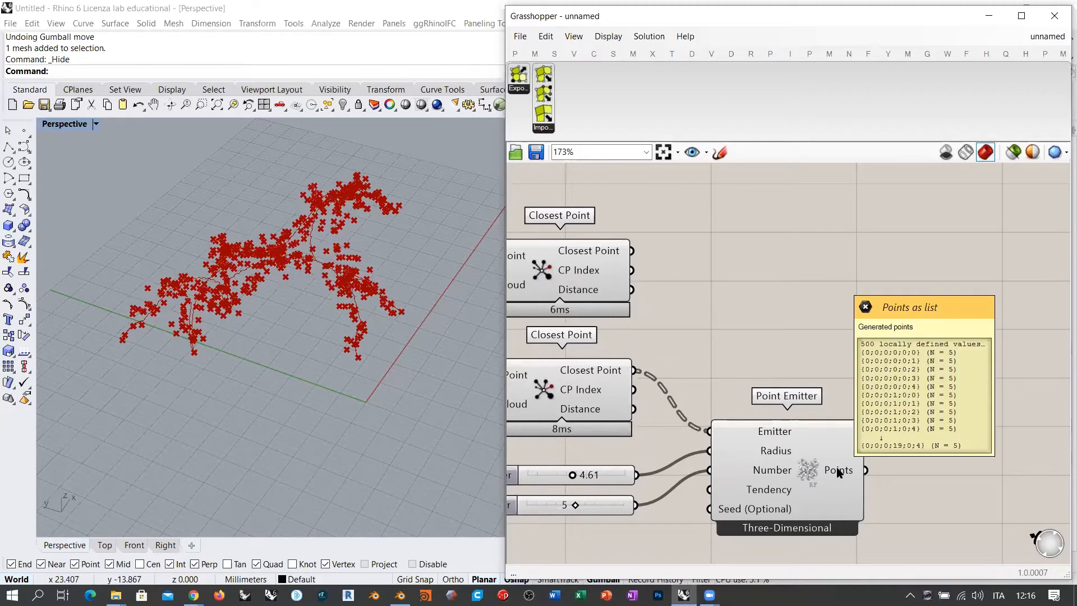
double_click(763, 272)
text(graft)
key(Return)
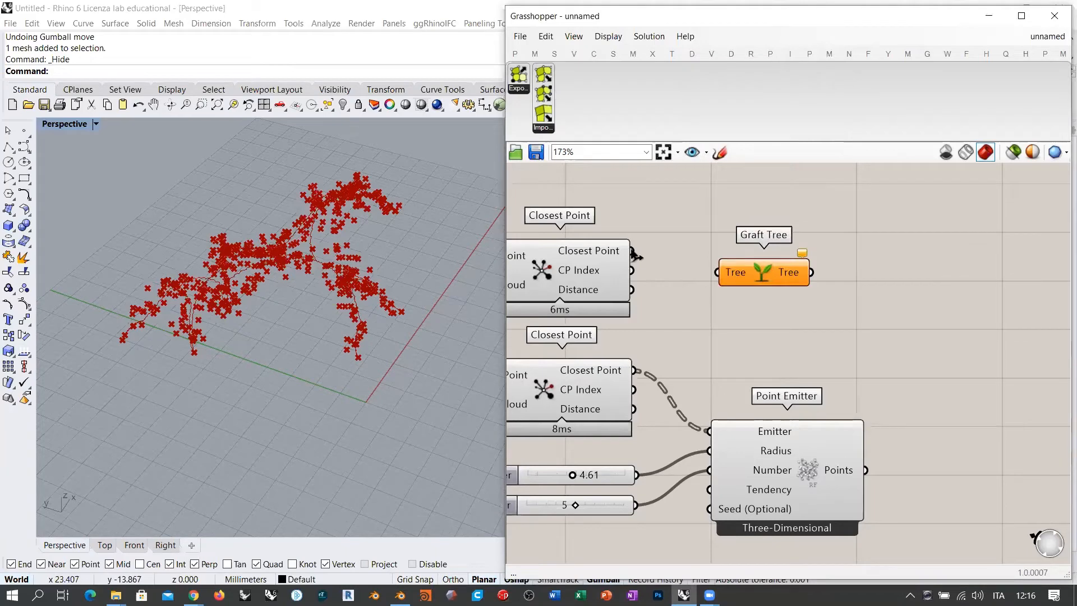
drag(632, 251, 717, 272)
mouse_move(798, 274)
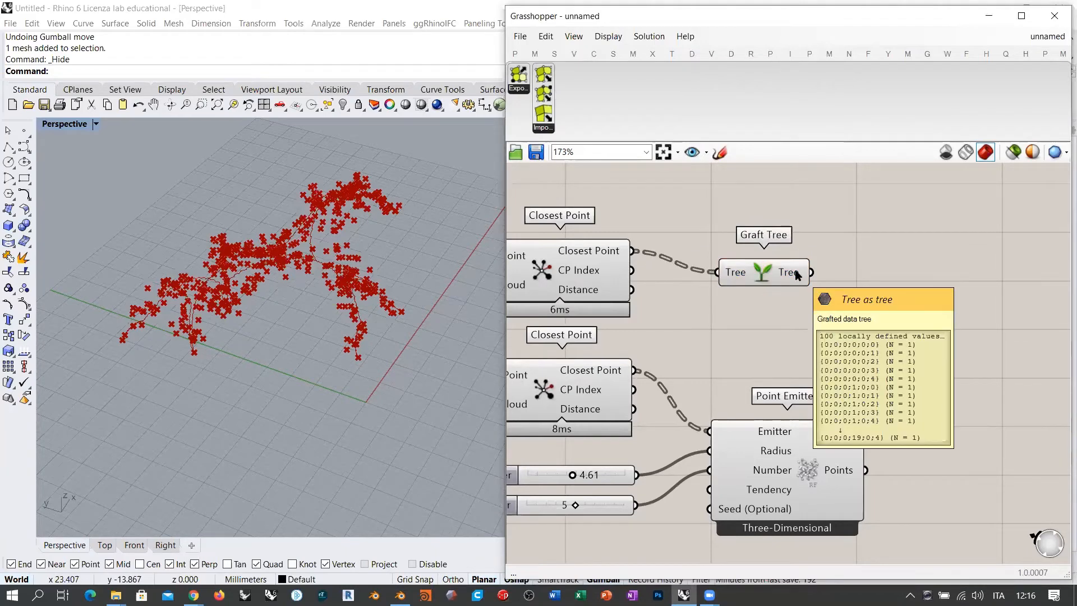
- Compare the Graft Tree and Point Emitter output structures in a temporary Param Viewer, and delete the viewer
right_drag(827, 319, 693, 316)
double_click(809, 313)
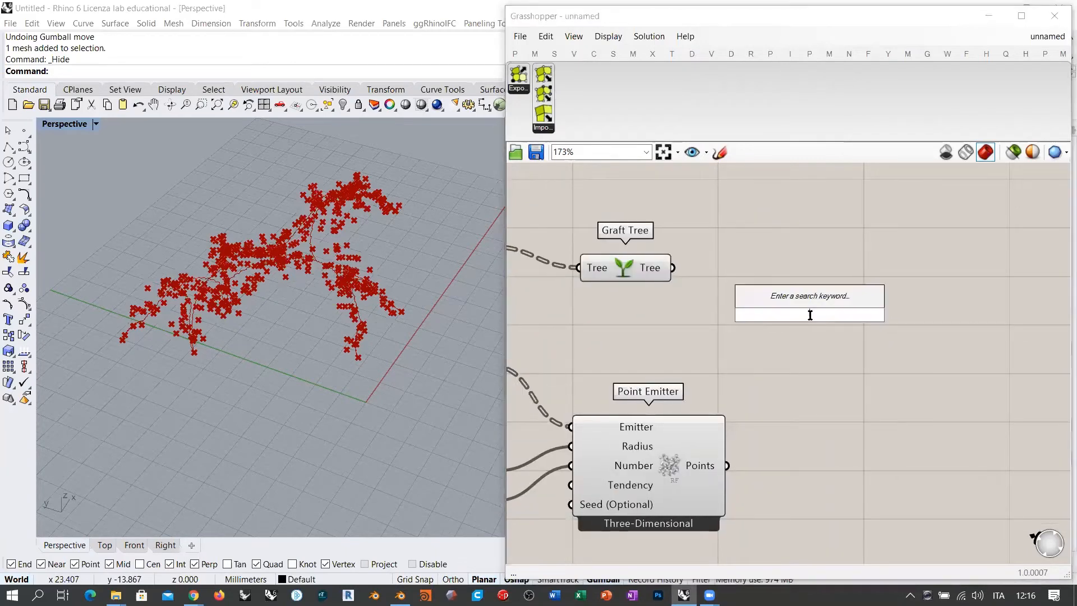
text(param)
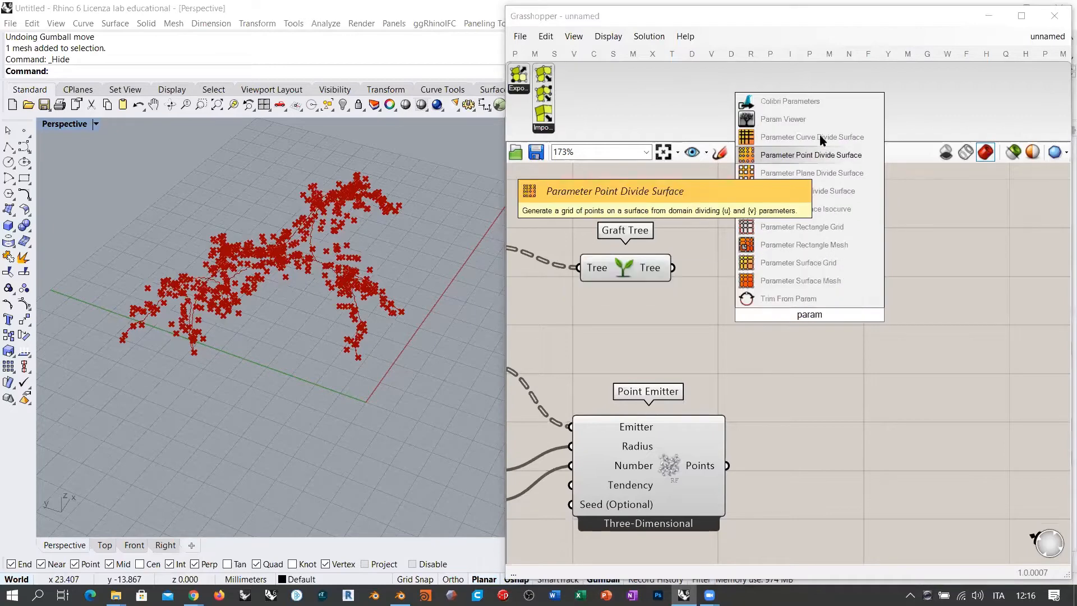
click(808, 119)
drag(816, 302, 852, 315)
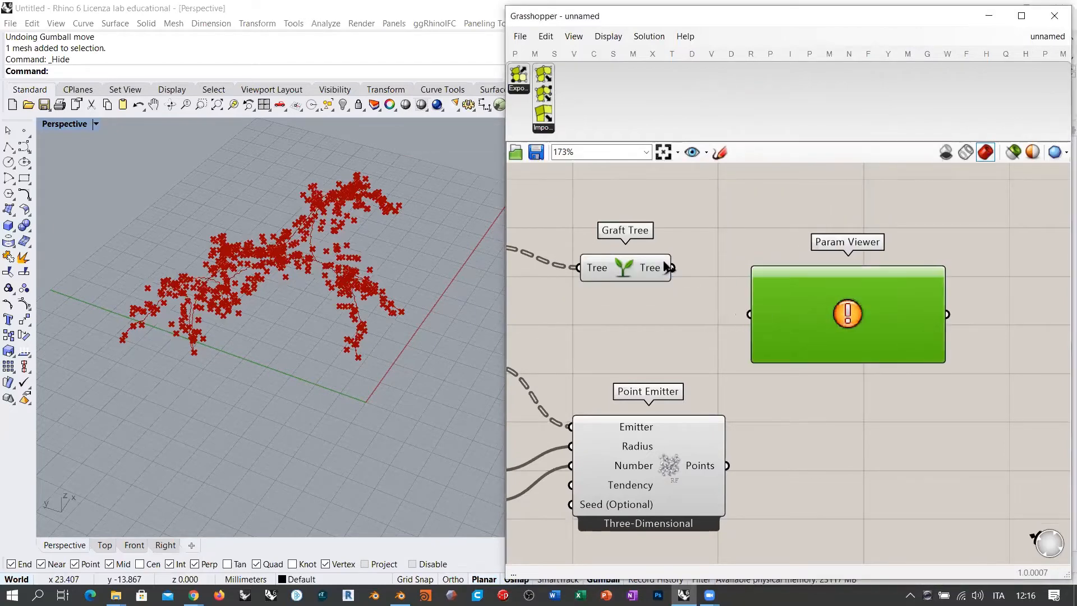
drag(673, 268, 752, 315)
scroll(806, 424, up, 1)
drag(713, 474, 740, 296)
drag(656, 246, 794, 321)
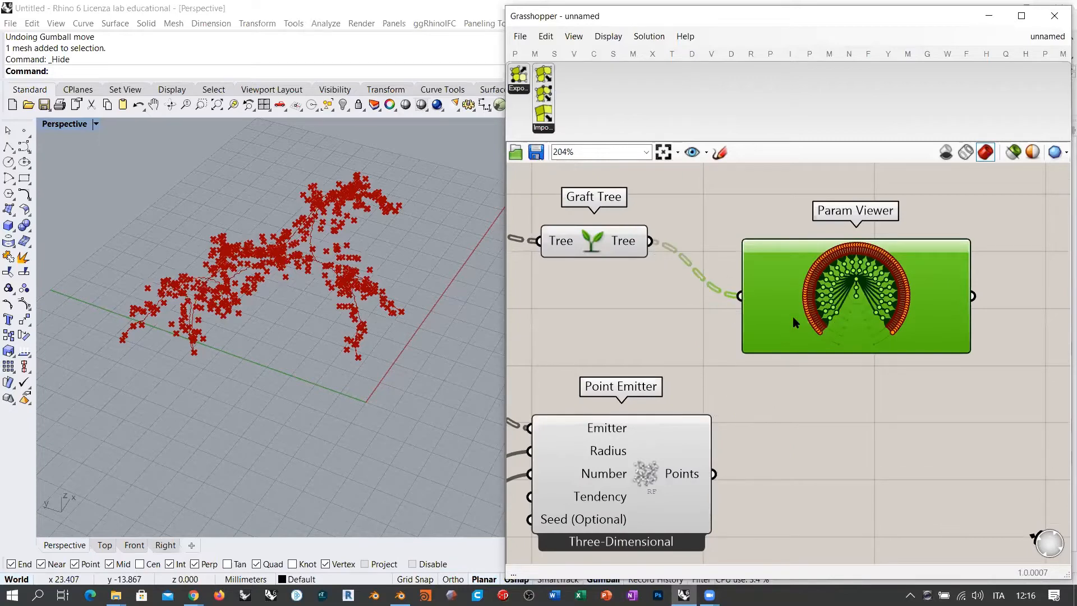
key(Delete)
- Add a Line component with the Graft Tree output as Start Point and the Point Emitter's points as End Point
double_click(847, 337)
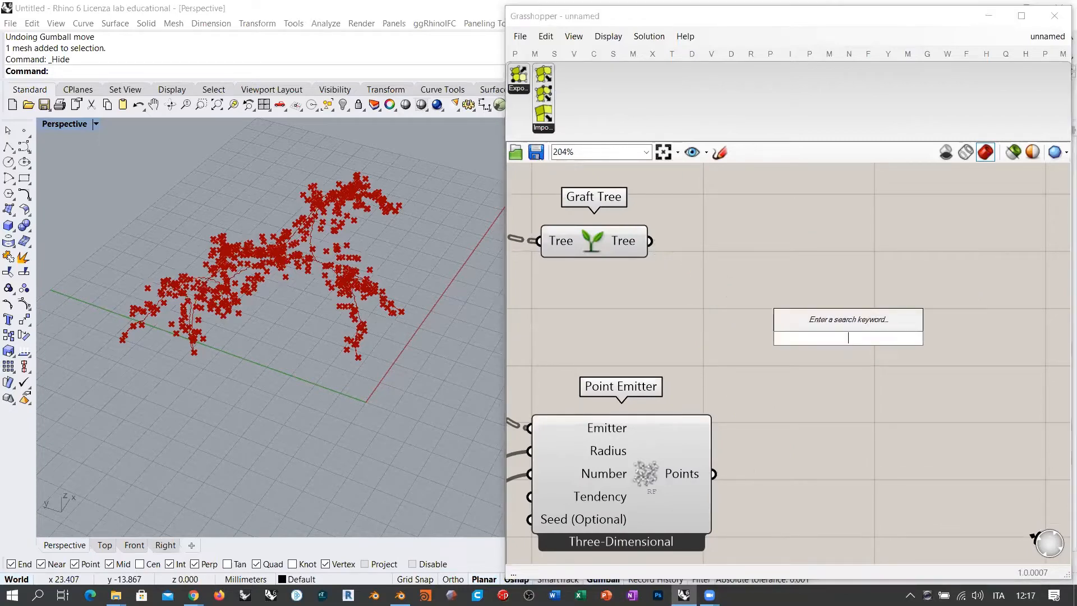
text(line)
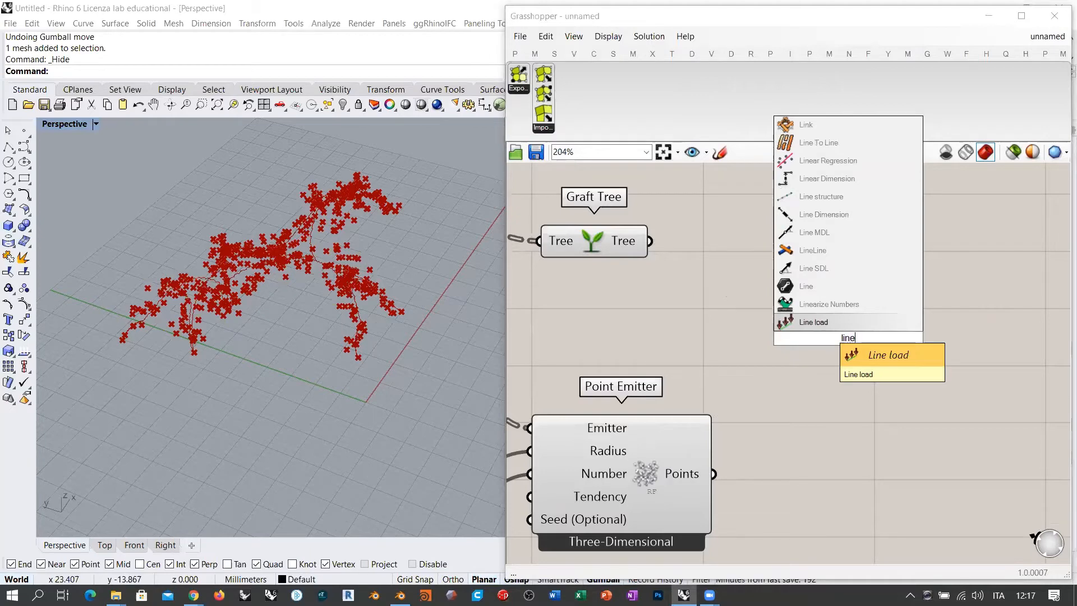
key(Up)
key(Up)
key(Return)
drag(651, 242, 777, 326)
drag(714, 474, 777, 349)
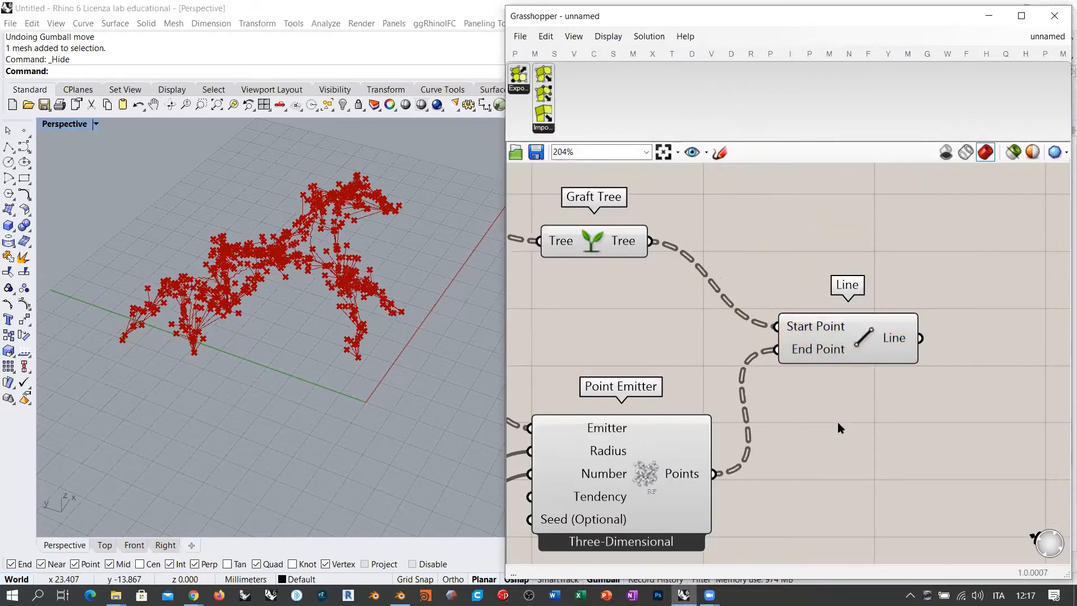
- Turn off the preview of the Graft Tree and Point Emitter components and inspect the lines in the perspective view
right_drag(281, 320, 329, 331)
scroll(329, 331, up, 6)
drag(657, 199, 601, 477)
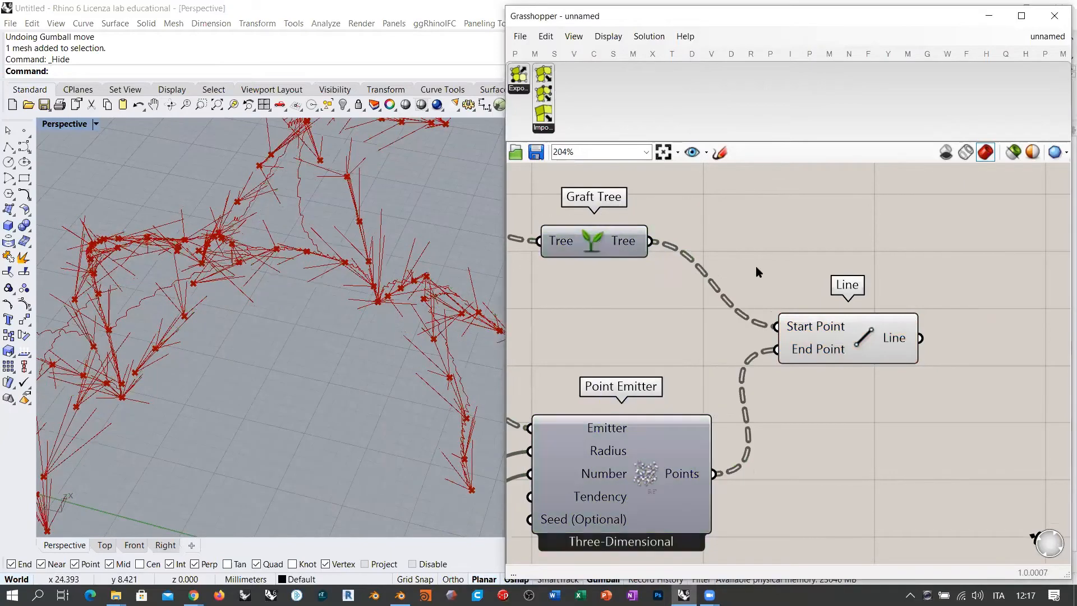
right_drag(326, 309, 308, 289)
right_drag(432, 316, 435, 320)
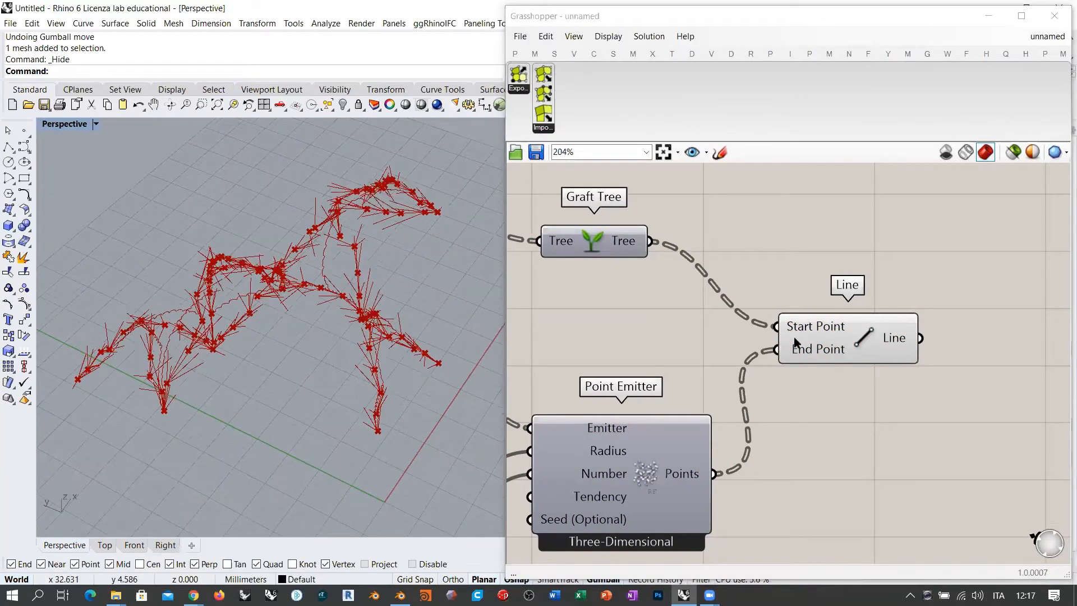
- Move the Shortest Walk component across the canvas to just above the new Line component
scroll(729, 337, down, 4)
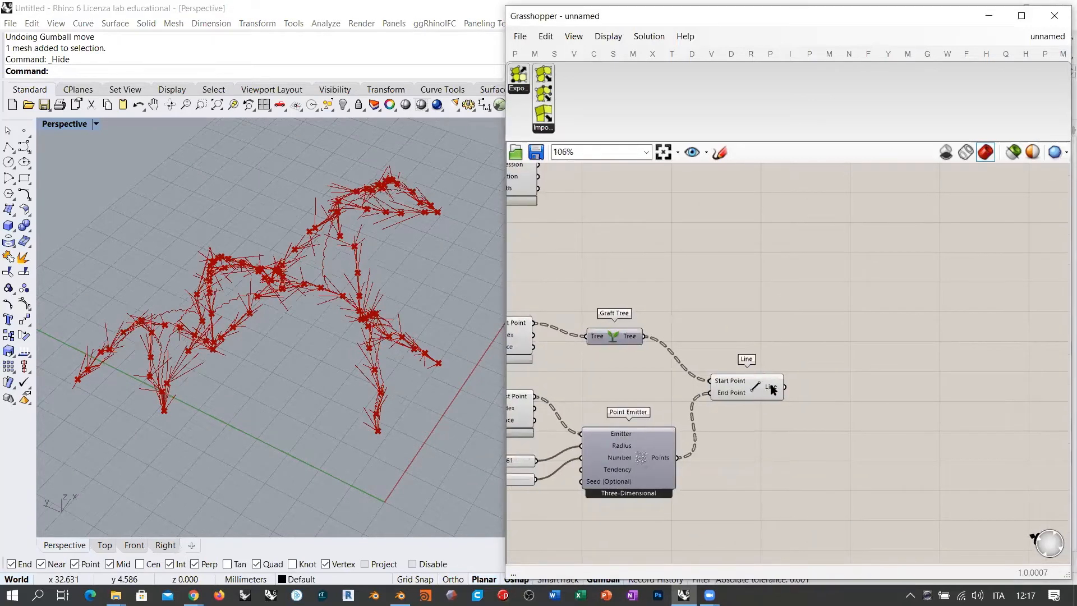
scroll(747, 363, down, 2)
right_drag(772, 302, 911, 349)
drag(723, 274, 1008, 313)
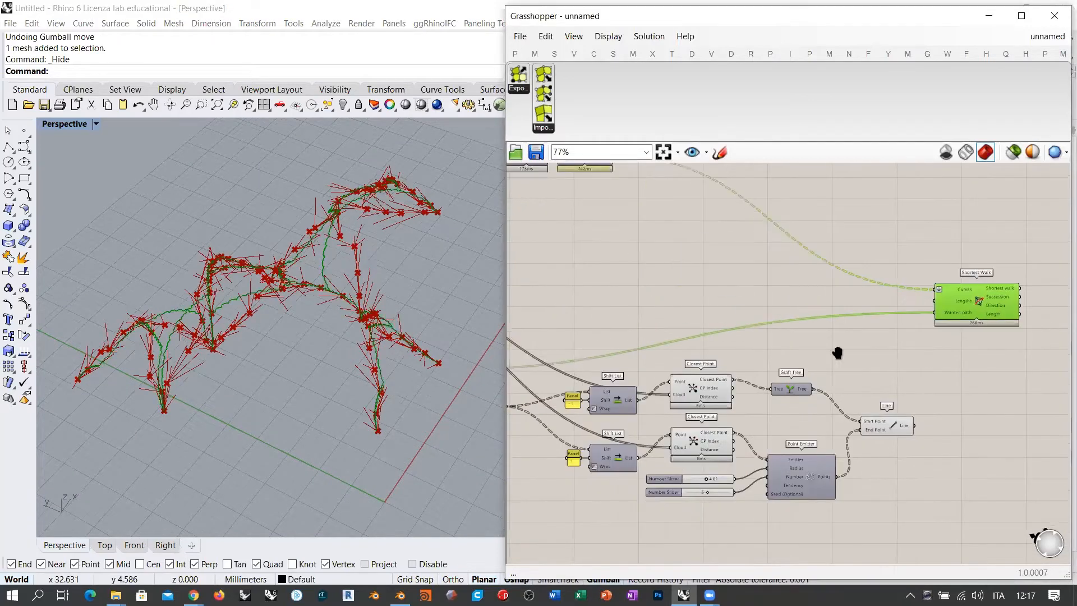
- Flatten the Shortest Walk's Wanted path input and connect the Line component's output to it, replacing the existing source
right_drag(836, 353, 660, 337)
scroll(775, 335, up, 3)
click(776, 336)
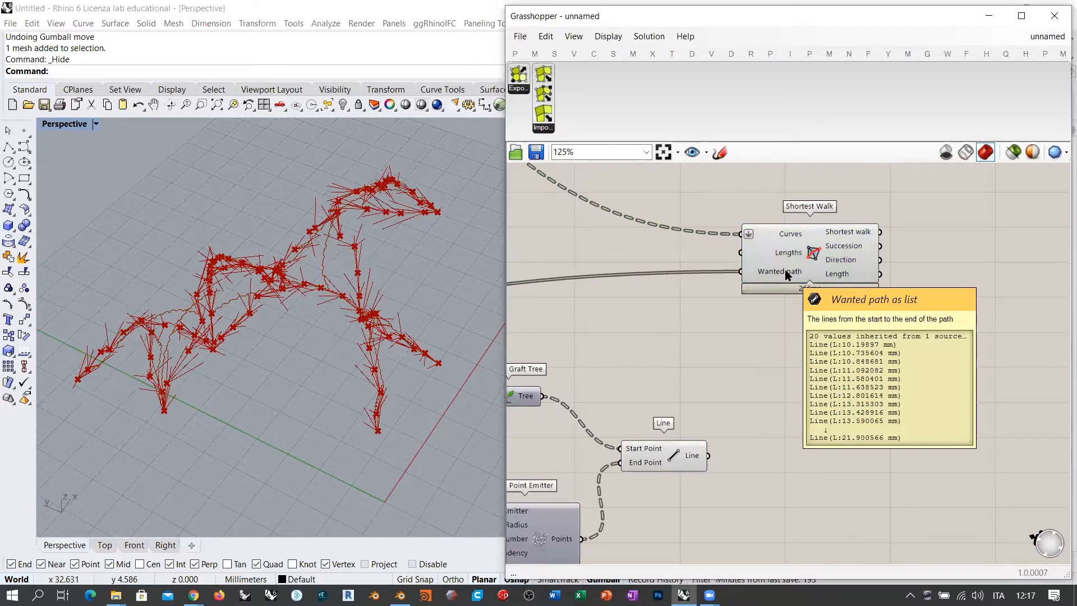
right_click(787, 274)
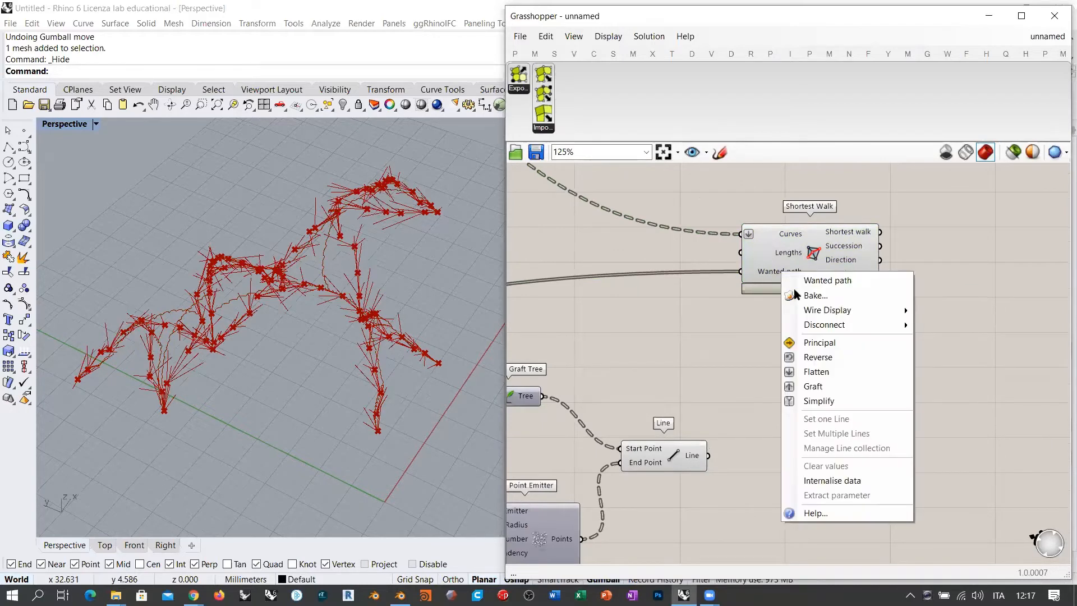
click(814, 371)
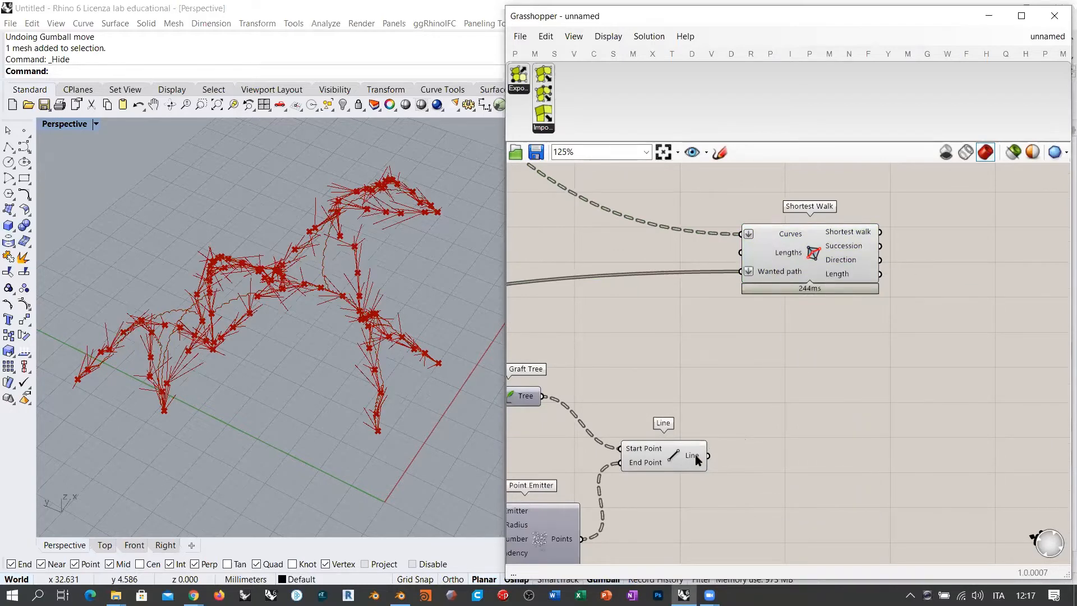
mouse_move(697, 460)
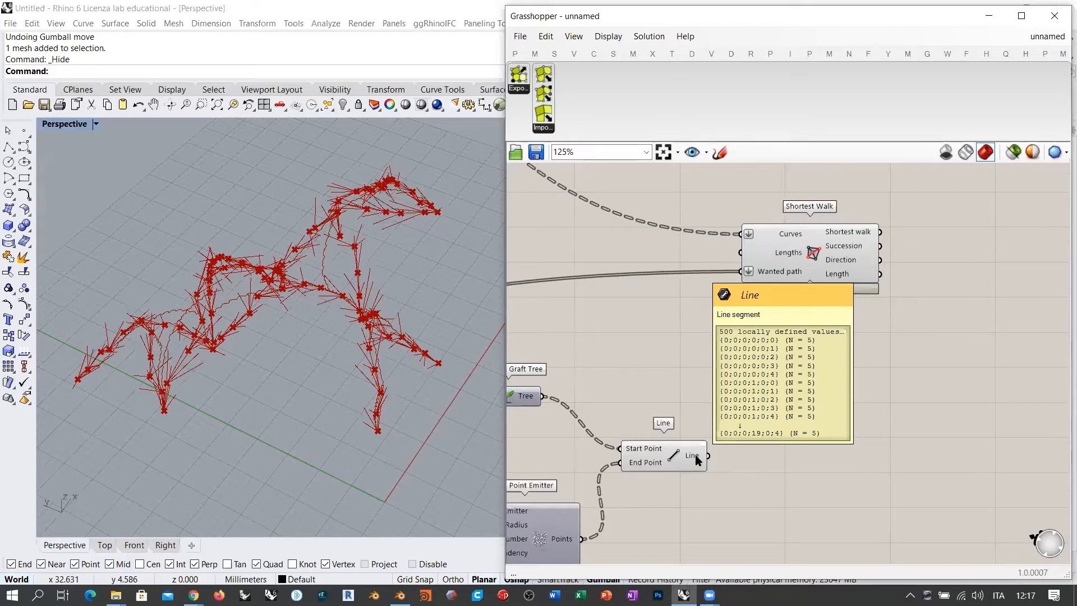
drag(708, 455, 741, 272)
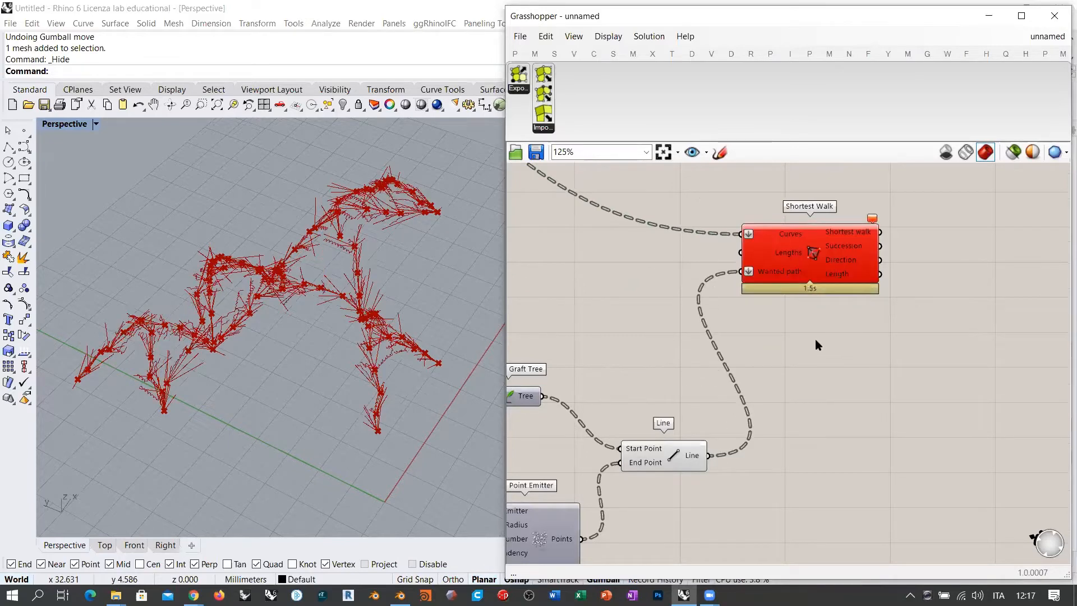
- Turn off the preview of the Line component and of the two Closest Point components
click(673, 460)
click(711, 375)
scroll(739, 379, down, 3)
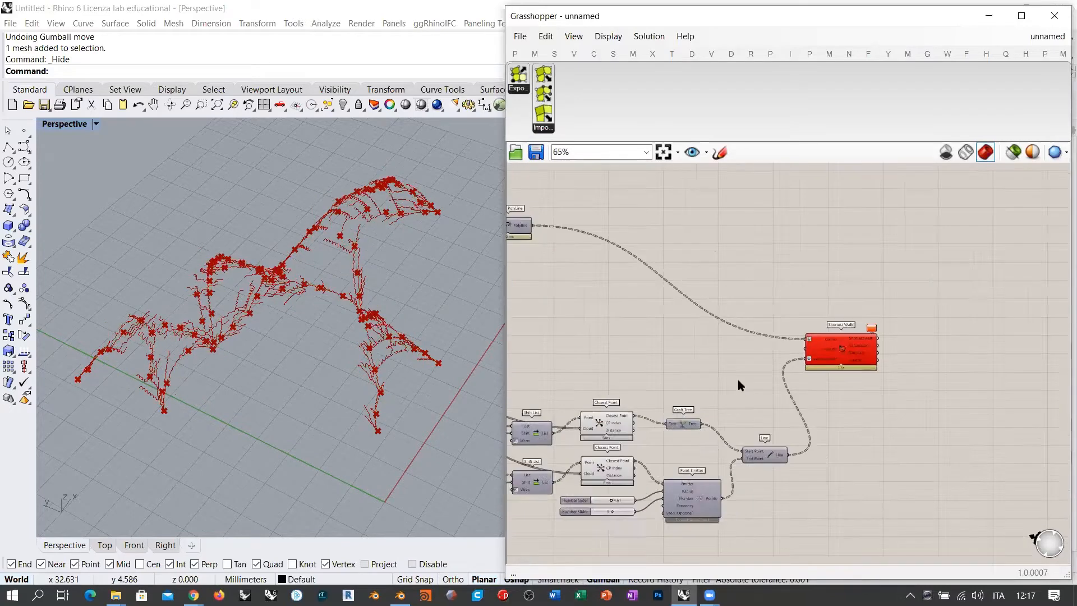
right_drag(751, 359, 752, 375)
drag(752, 374, 714, 457)
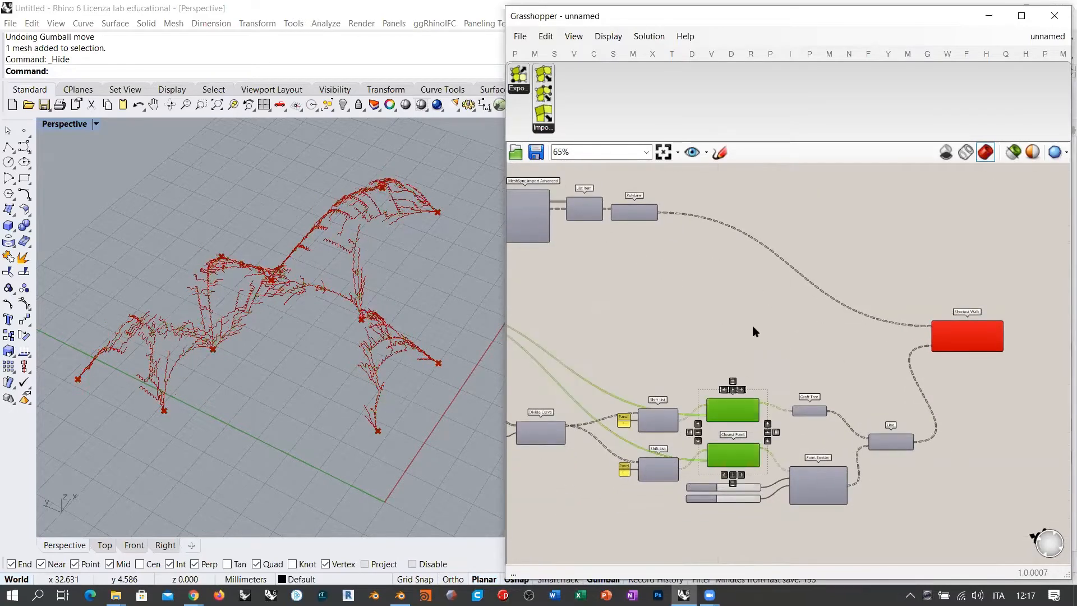
click(752, 326)
- Examine the shortest-walk curves in the perspective view and compare them with the Non-incestuous Network curves
right_drag(285, 309, 269, 334)
scroll(356, 288, up, 5)
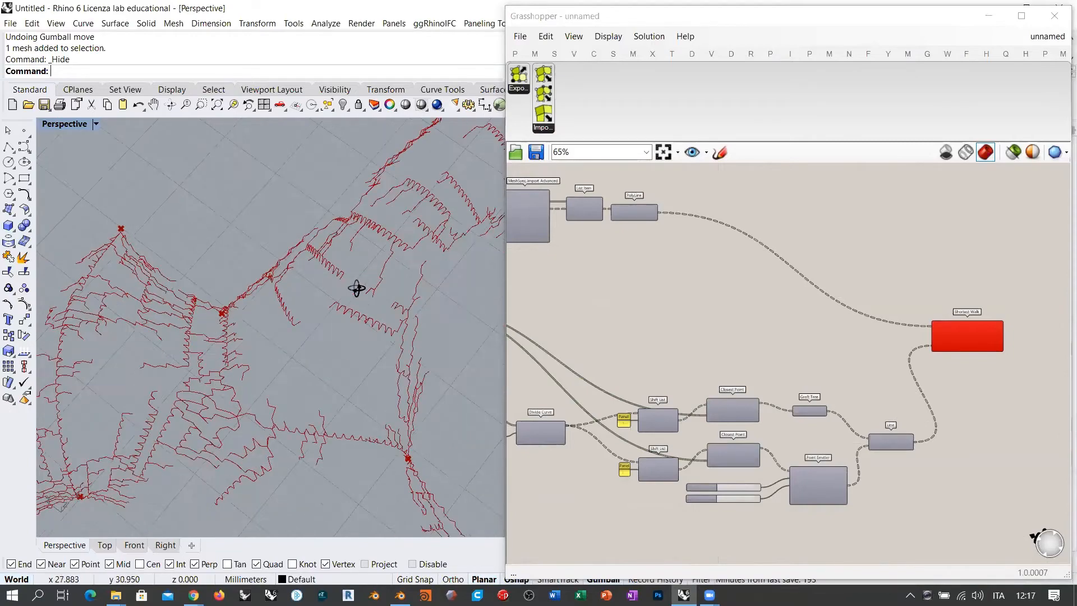
scroll(319, 286, down, 5)
mouse_move(301, 276)
right_down()
mouse_move(399, 298)
mouse_move(315, 282)
mouse_move(392, 264)
mouse_move(295, 287)
right_up()
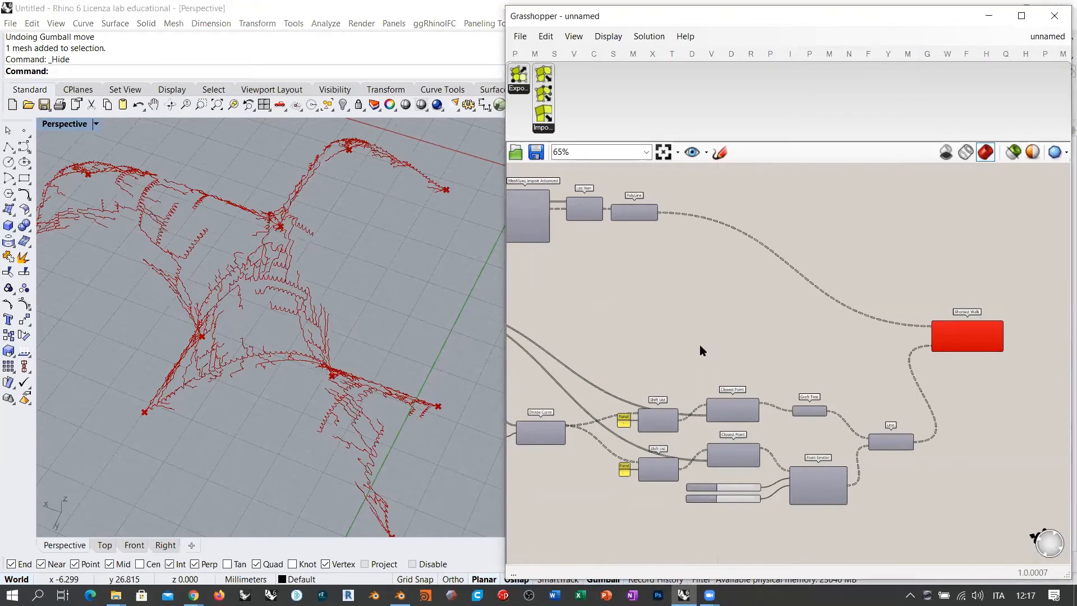
right_drag(709, 421, 749, 329)
scroll(749, 328, up, 3)
right_drag(586, 340, 902, 416)
click(711, 386)
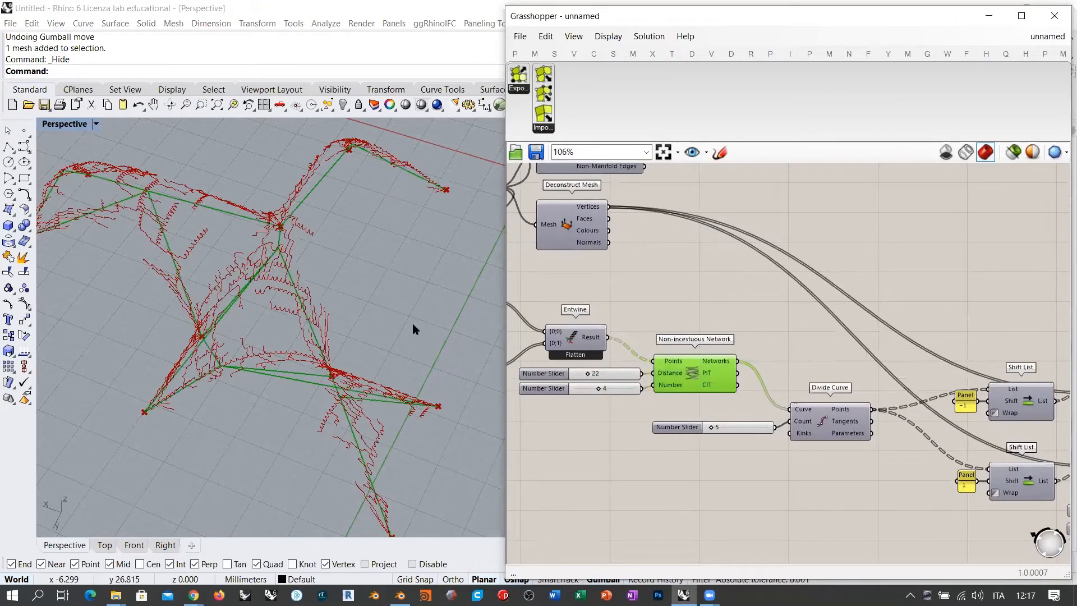
right_drag(415, 329, 393, 268)
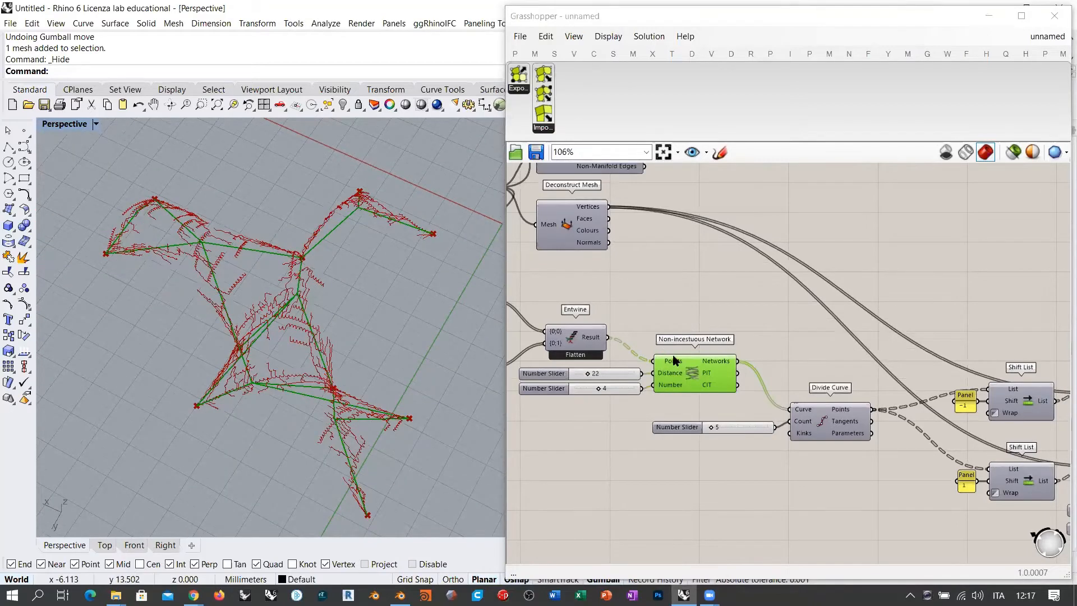
scroll(673, 359, up, 1)
right_drag(426, 336, 300, 311)
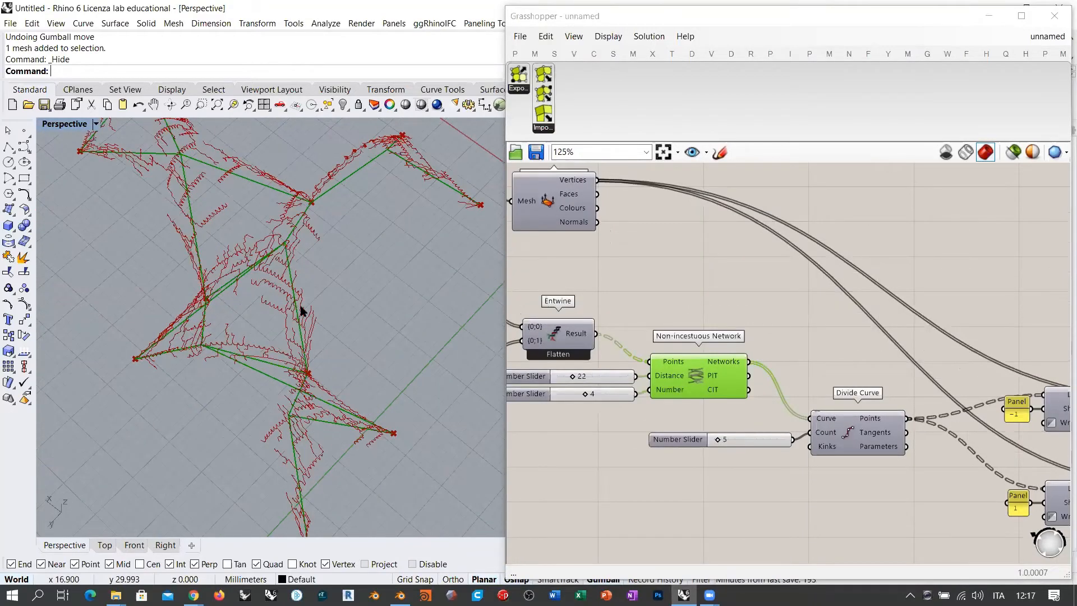
scroll(323, 383, up, 2)
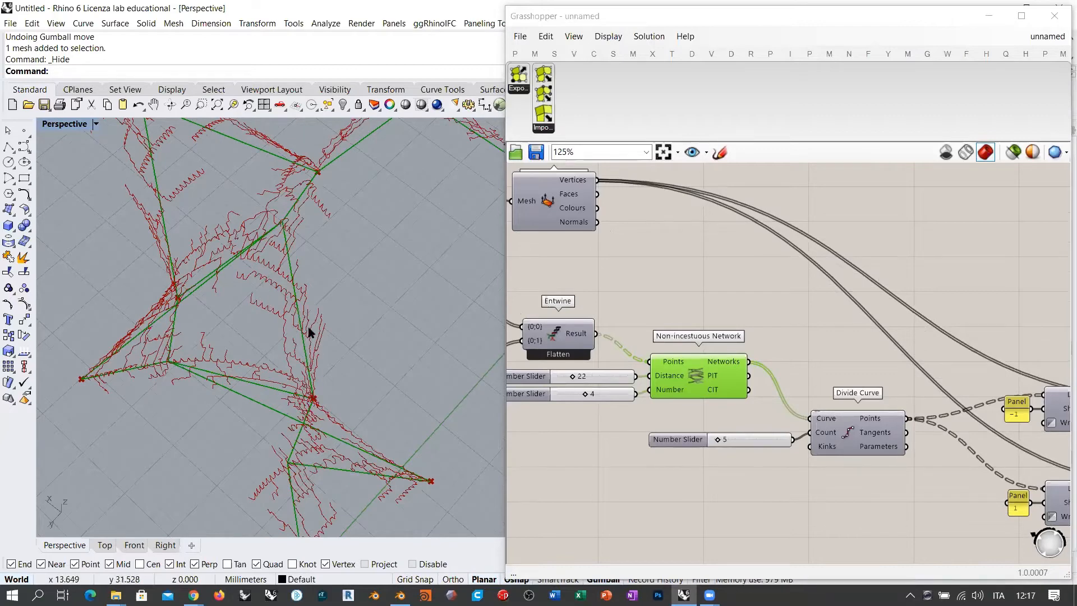
- Turn the Line component's preview back on to show its lines alongside the shortest-walk curves
right_drag(981, 477, 567, 303)
click(952, 341)
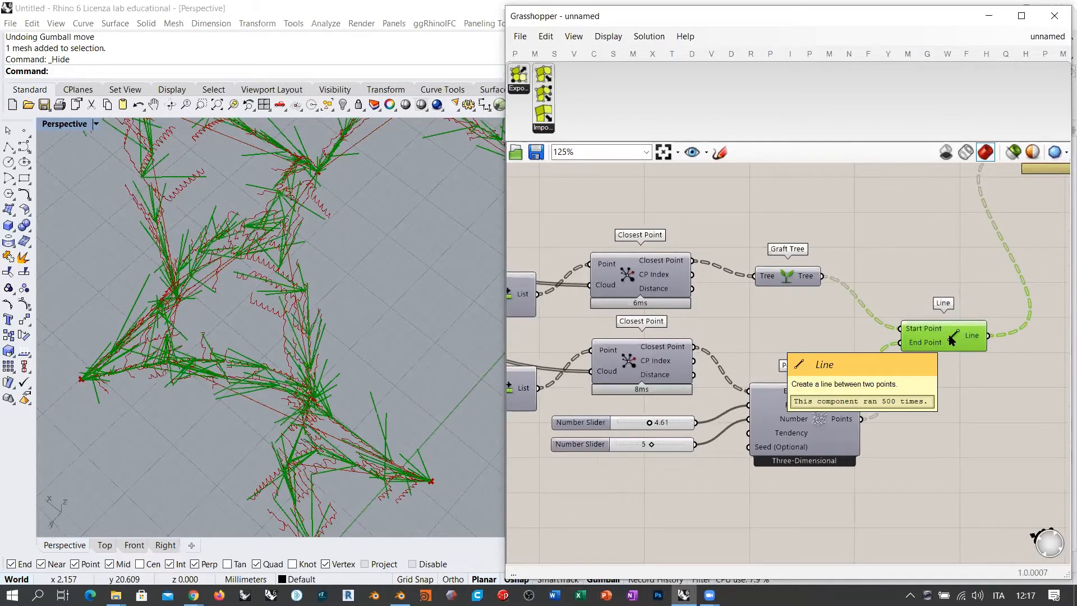
click(954, 382)
- Add a Scale component with the Line output as Geometry and the Graft Tree output as Center
right_drag(926, 380, 737, 388)
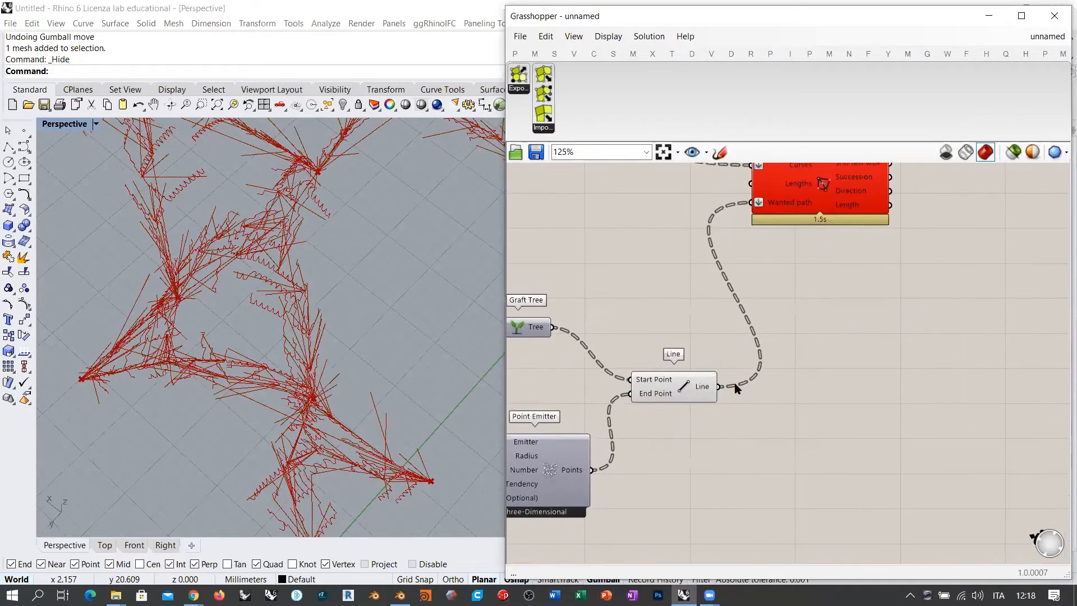
double_click(833, 398)
text(scale)
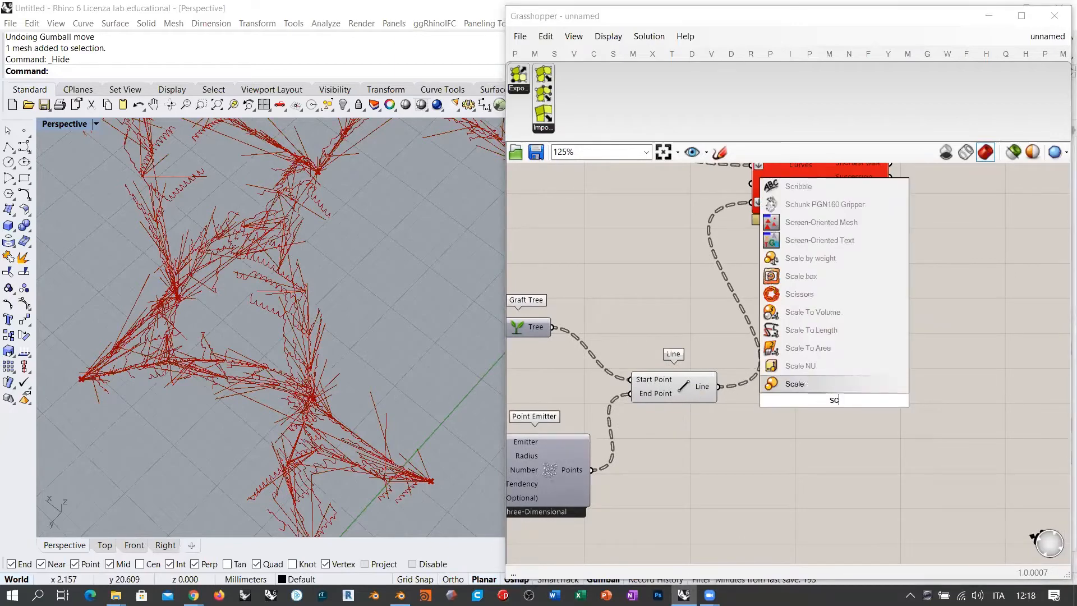
click(792, 380)
drag(721, 387, 782, 386)
drag(830, 415, 865, 378)
click(715, 339)
drag(563, 324, 815, 363)
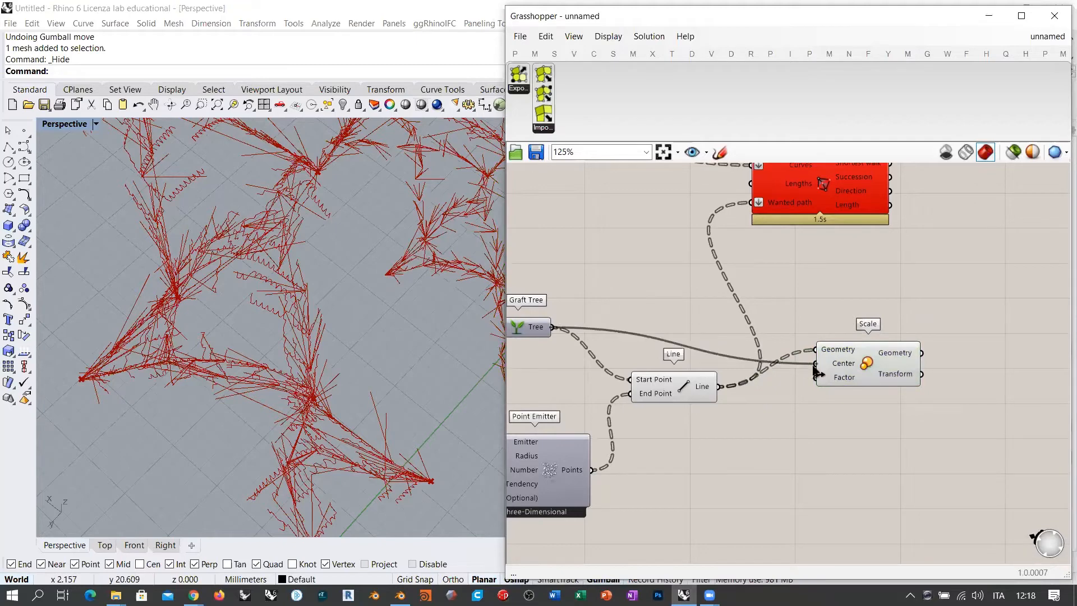
- Add a number slider ranging from 1.00 to 2.00 and connect it to the Scale component's Factor input
double_click(777, 438)
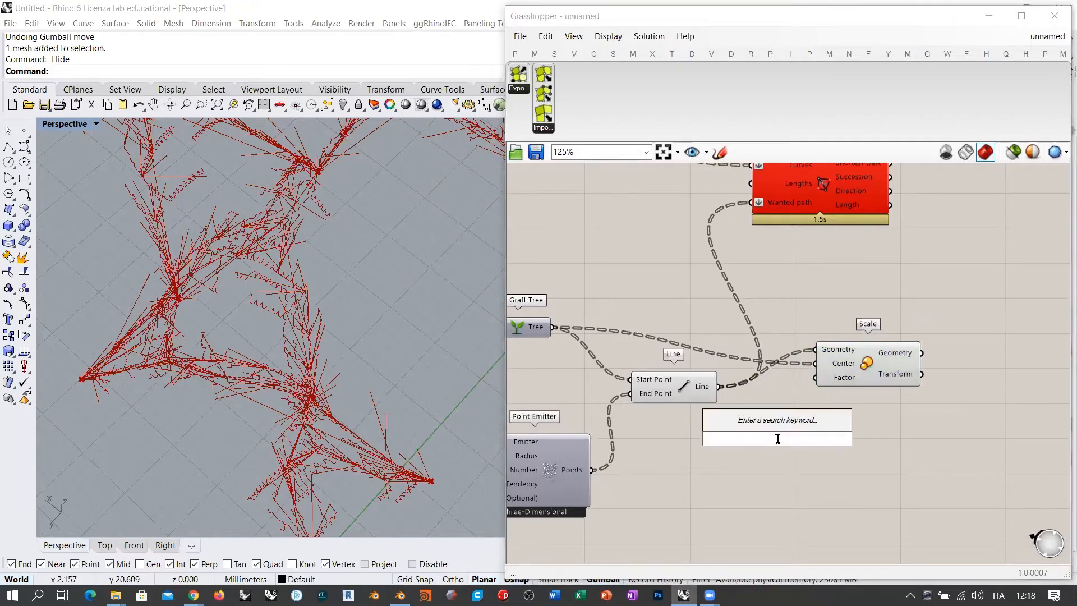
text(1)
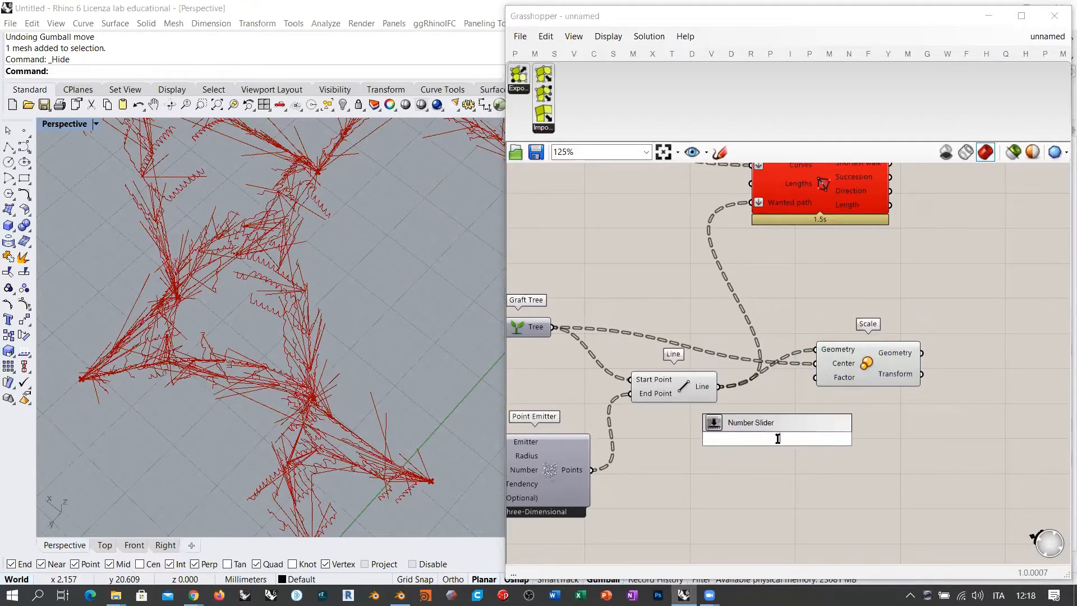
text(.00<)
key(Return)
drag(773, 441, 698, 426)
drag(774, 423, 815, 378)
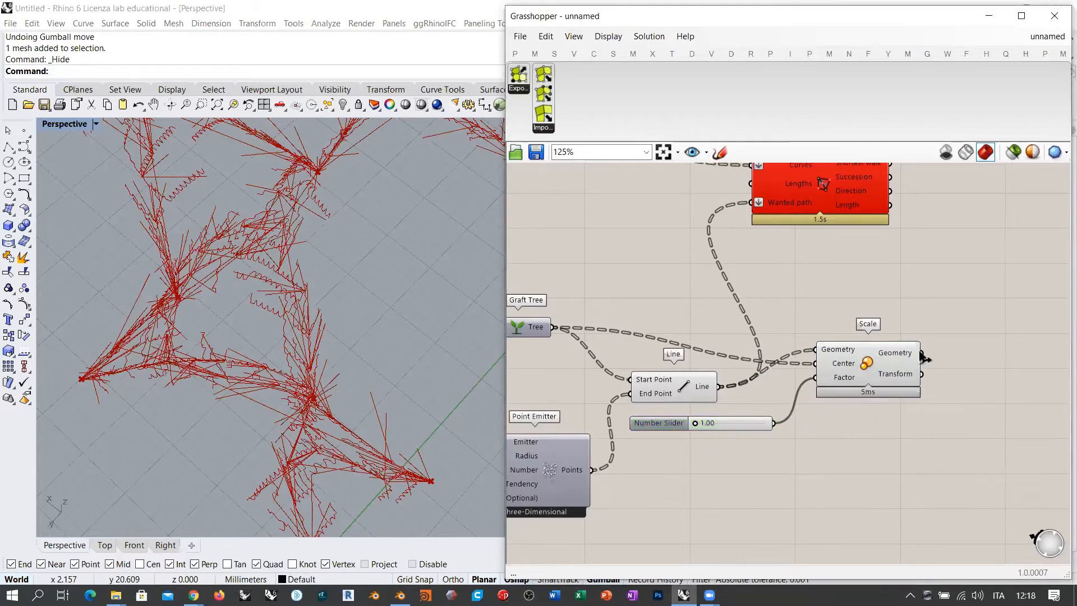
- Set the Scale component's factor slider to 2.00 to lengthen the lines
drag(921, 352, 900, 301)
click(864, 371)
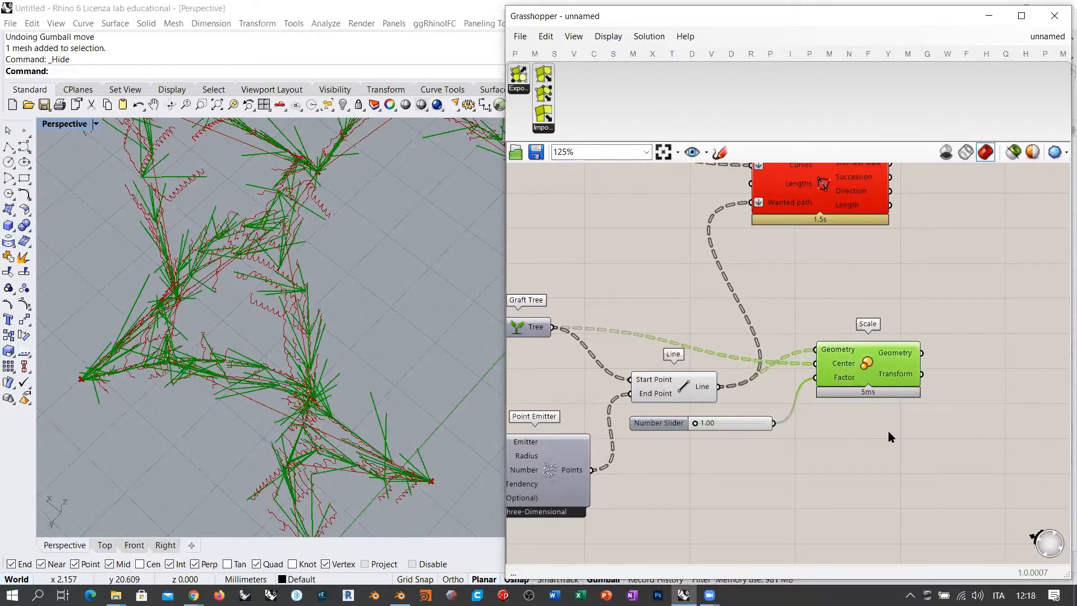
drag(695, 427, 658, 416)
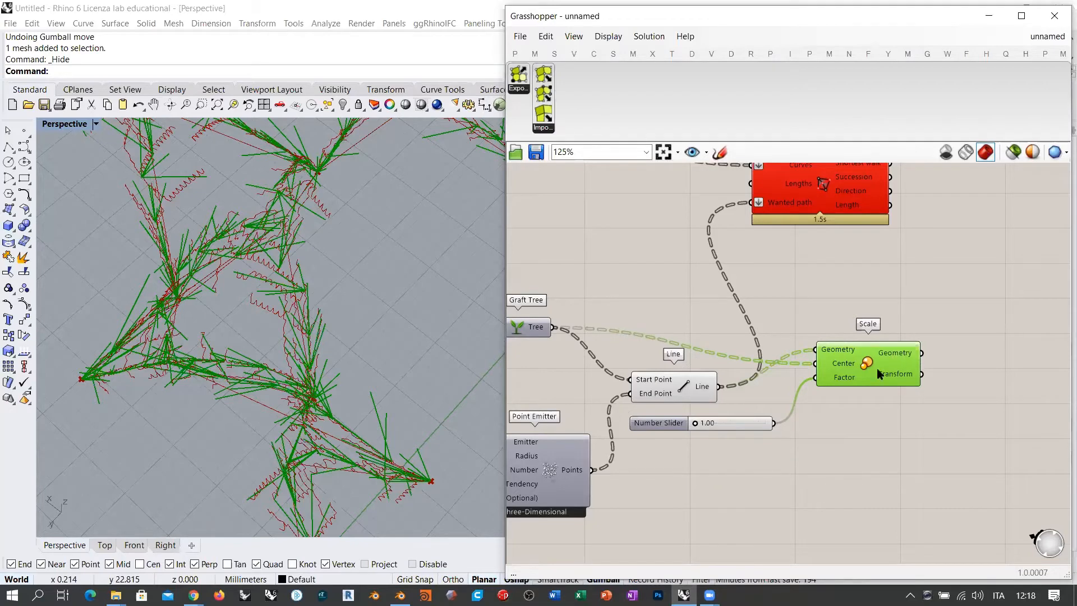
drag(695, 423, 765, 423)
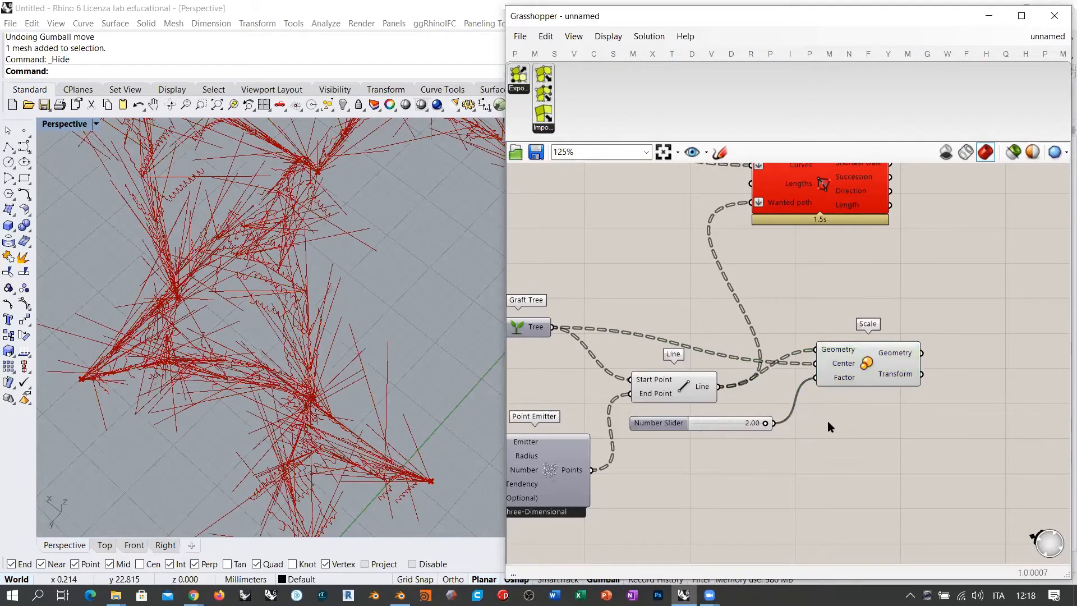
- Hide the Scale and Line previews, and connect the scaled Geometry to the Shortest Walk's Wanted path in place of the Line output
click(859, 369)
click(674, 387)
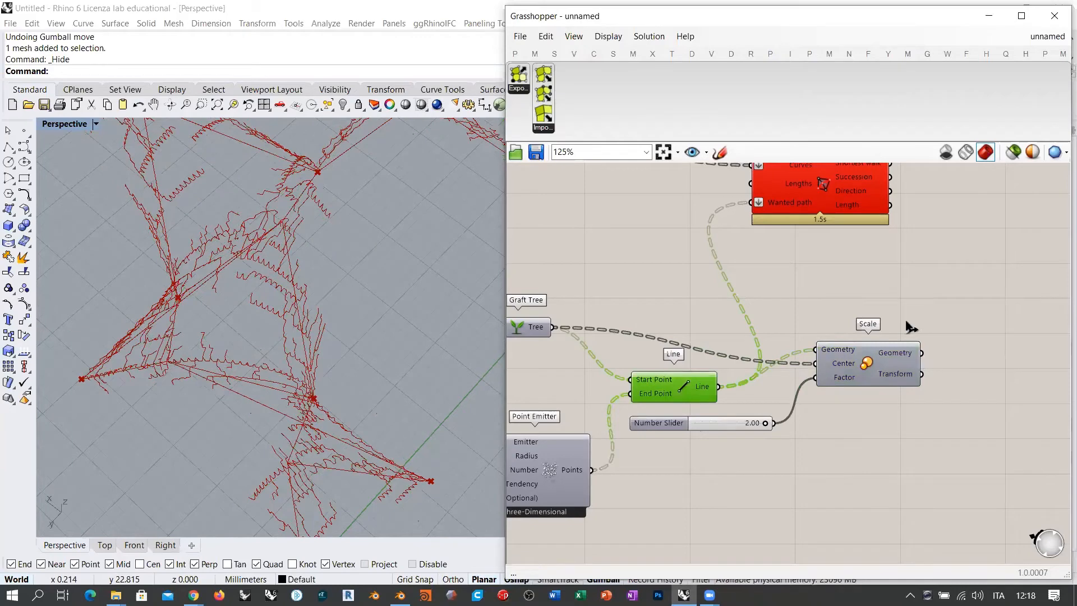
drag(922, 353, 750, 218)
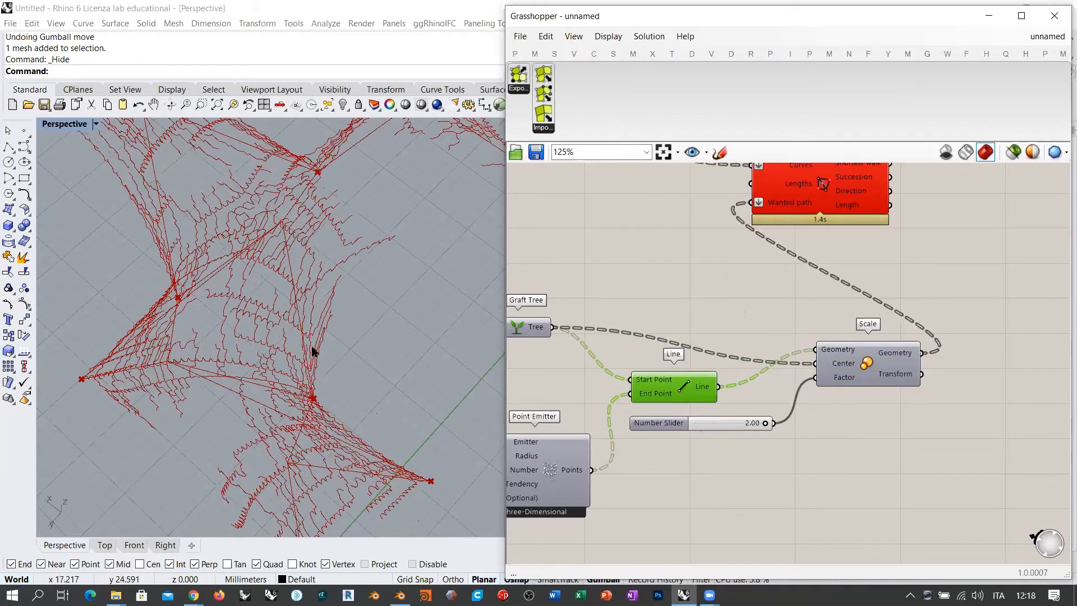
right_drag(320, 299, 305, 359)
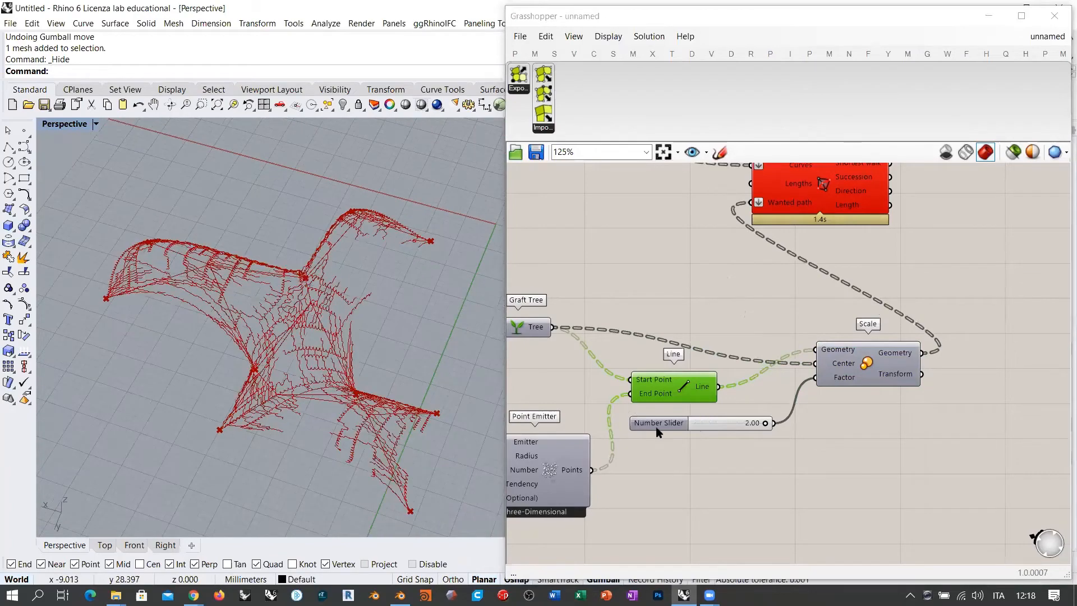
scroll(759, 398, down, 4)
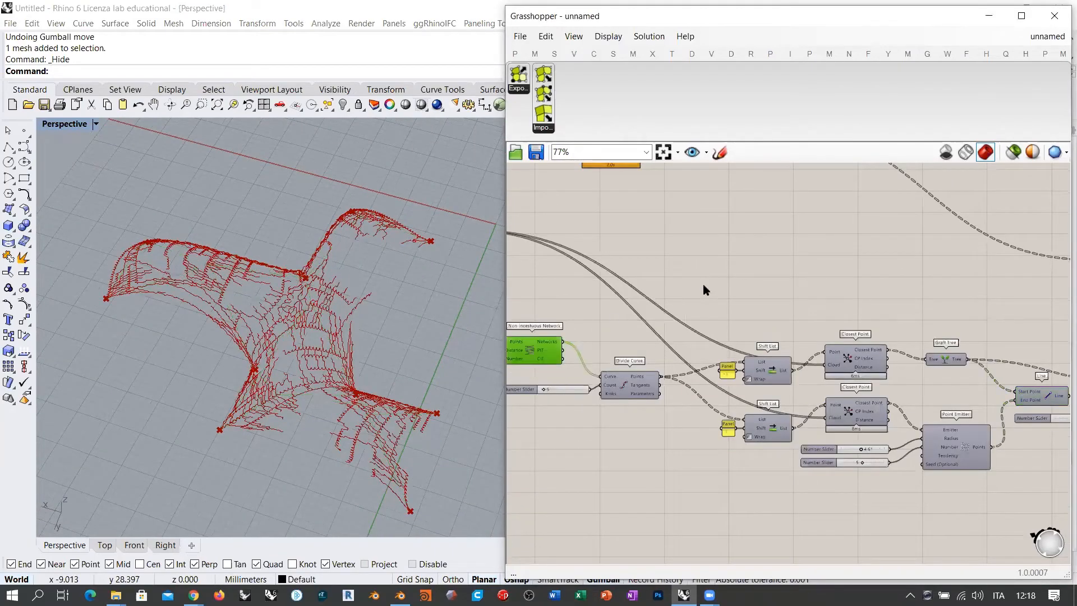
right_drag(337, 326, 335, 265)
scroll(336, 265, up, 5)
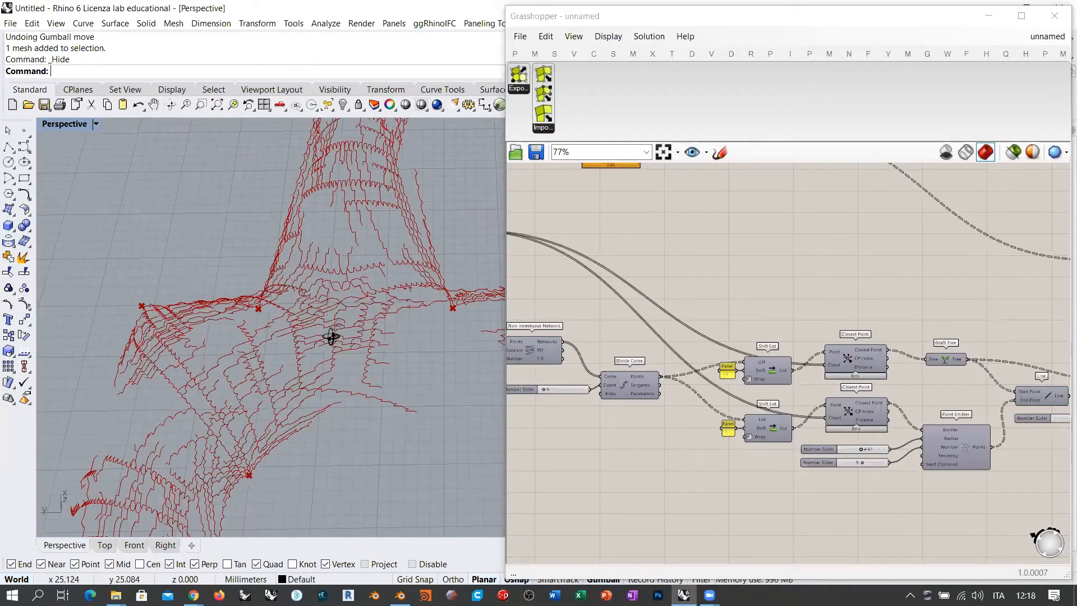
right_drag(255, 335, 441, 211)
- Temporarily preview the scaled lines, hide them again, and examine the shortest-walk curves up close in the perspective view
right_drag(914, 421, 749, 390)
click(975, 349)
key(ctrl+q)
click(963, 438)
right_drag(416, 331, 227, 225)
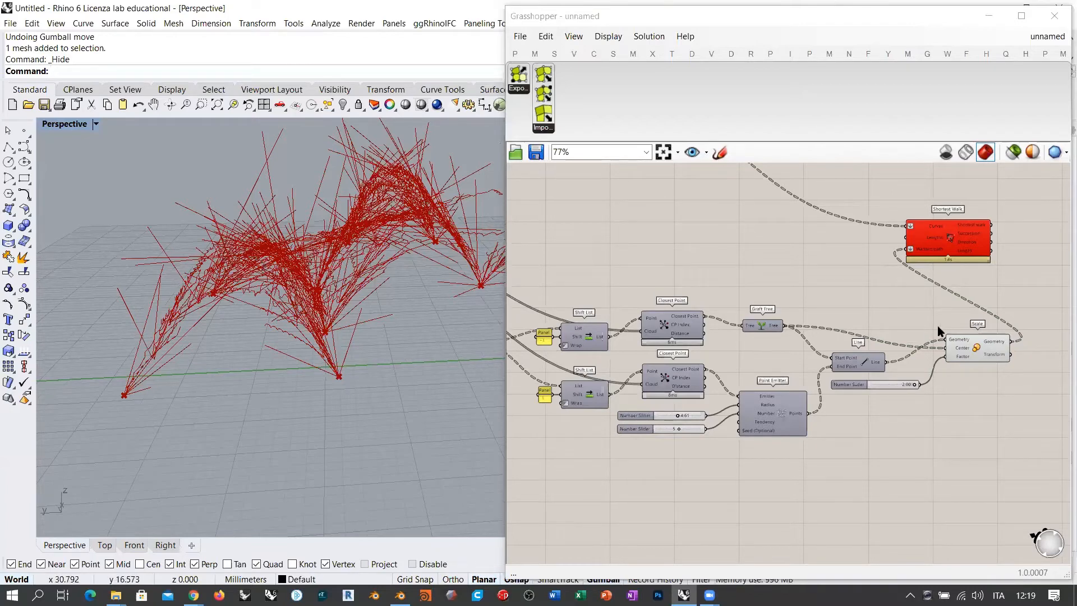
click(981, 346)
key(ctrl+q)
click(779, 360)
right_drag(323, 251, 325, 227)
scroll(130, 240, up, 5)
scroll(143, 180, up, 5)
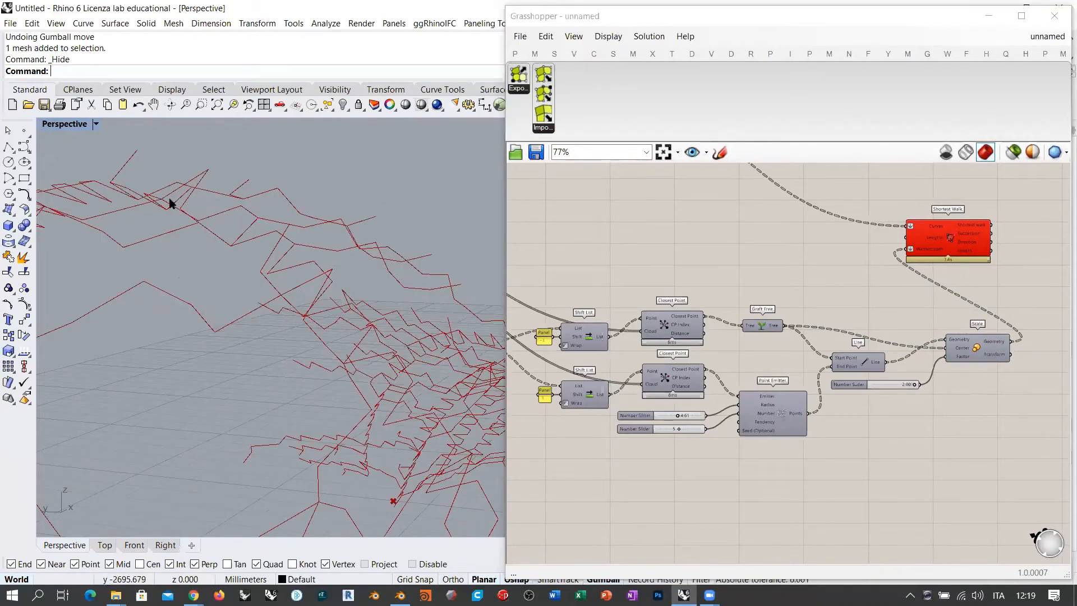
scroll(275, 259, down, 5)
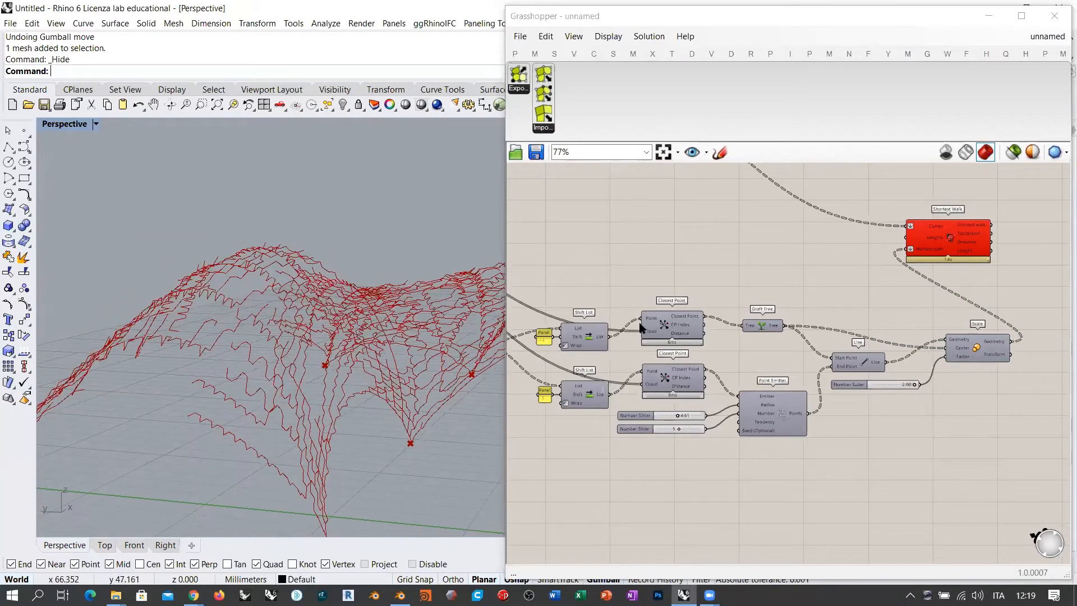
- Highlight the scaled lines through the Scale component and compare them with the shortest-walk curves in the perspective view
click(974, 355)
drag(974, 356, 972, 352)
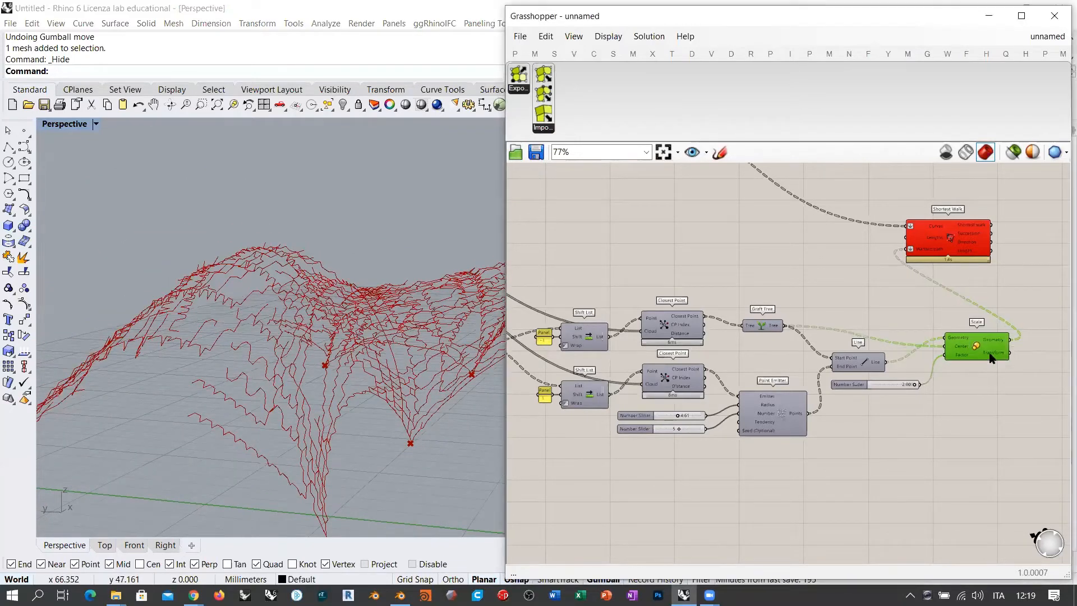
click(325, 235)
click(975, 345)
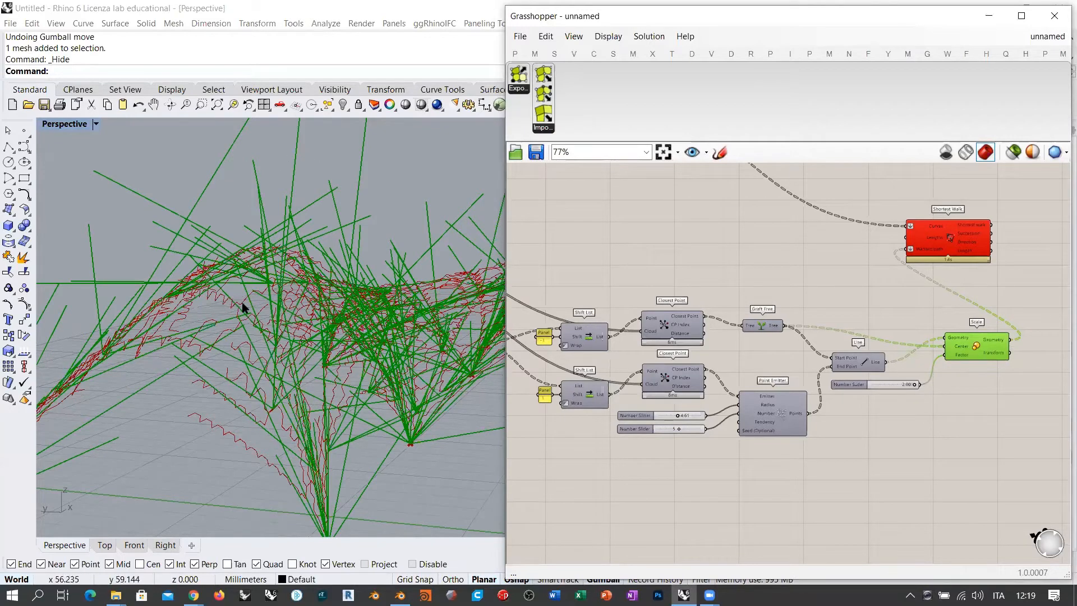
click(355, 296)
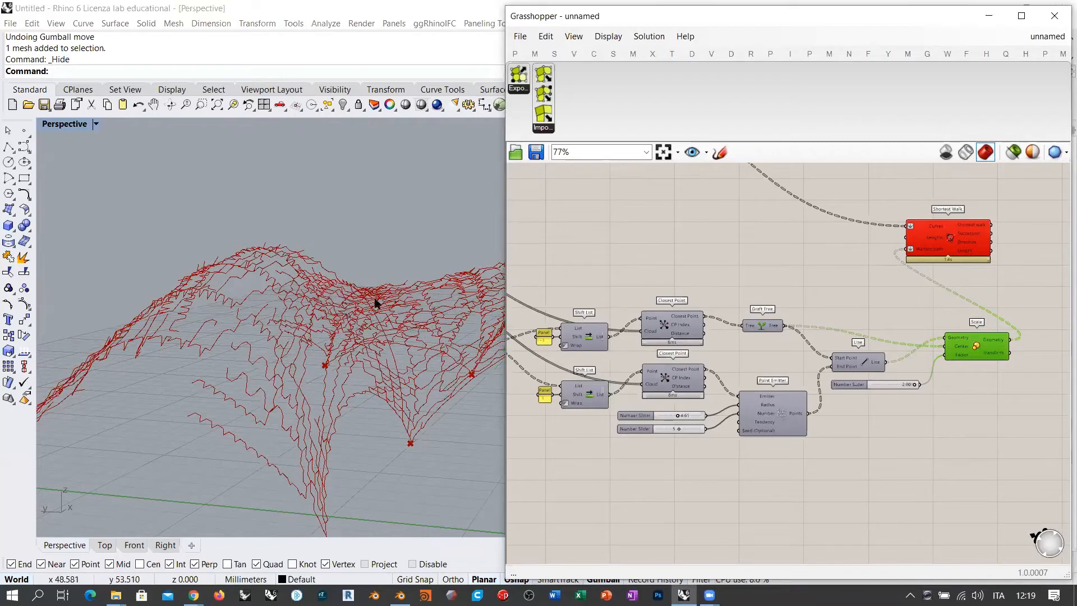
right_drag(374, 299, 303, 236)
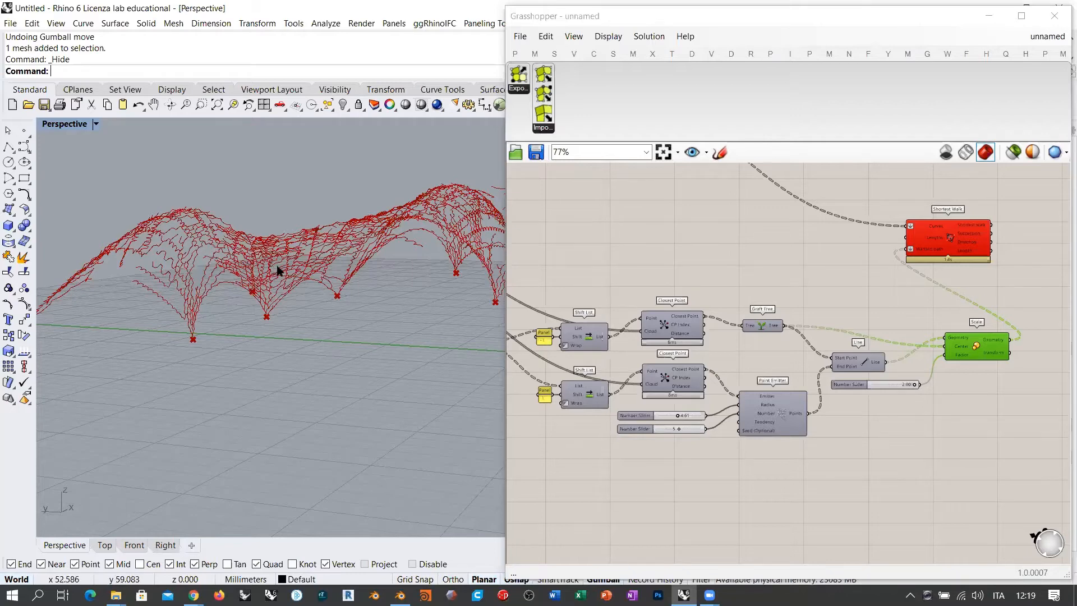
- Move the Shortest Walk component farther right on the canvas, clear of the Scale component, and inspect its Shortest walk output
right_drag(967, 305, 617, 384)
scroll(680, 313, up, 4)
right_drag(680, 313, 769, 308)
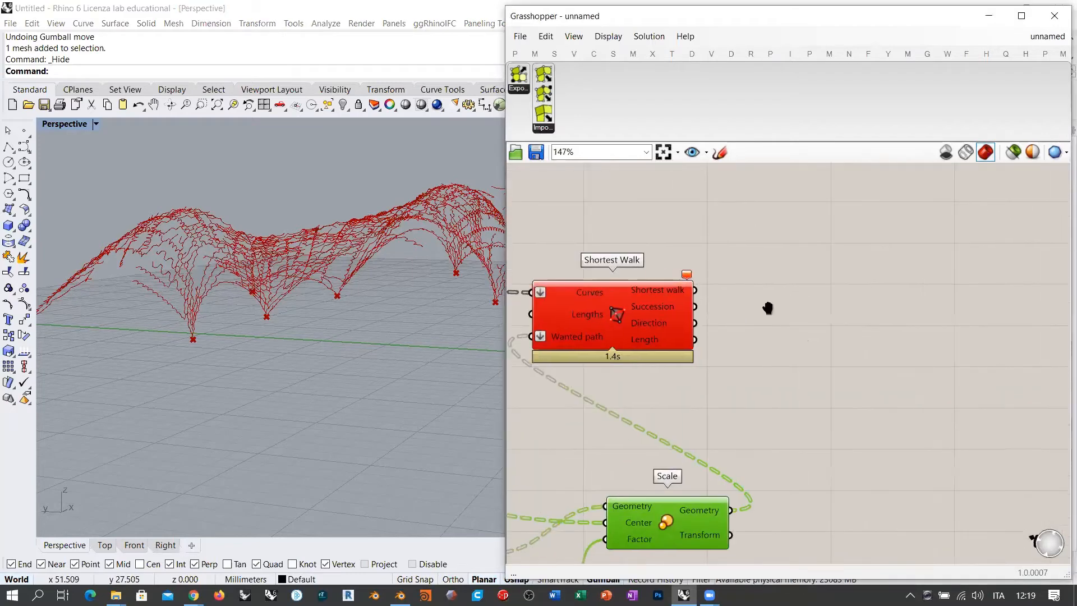
mouse_move(678, 291)
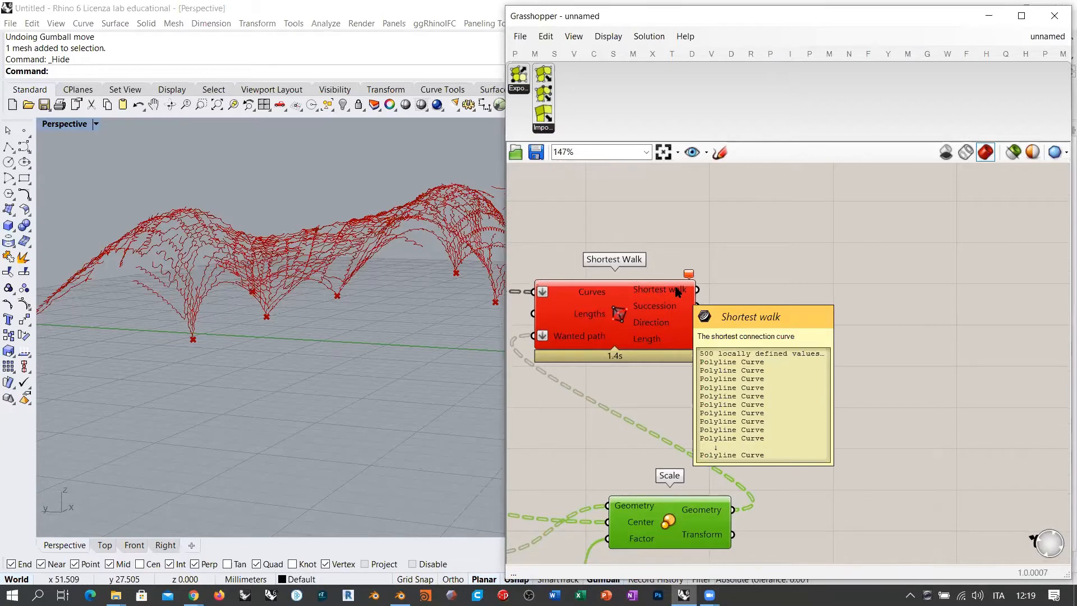
drag(625, 320, 875, 370)
click(916, 415)
right_drag(916, 416, 687, 395)
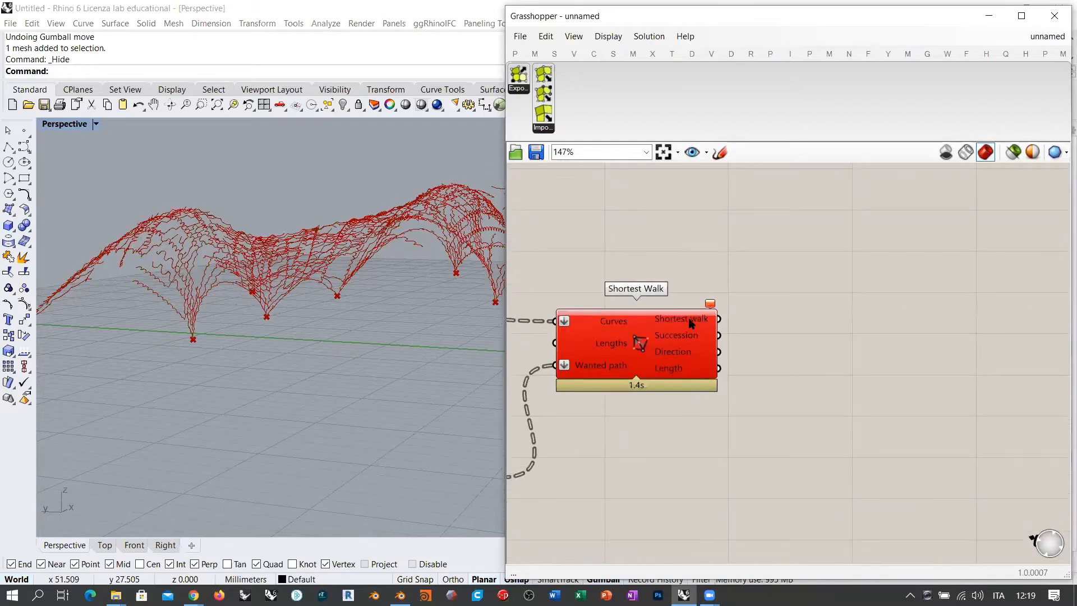
mouse_move(691, 321)
click(730, 53)
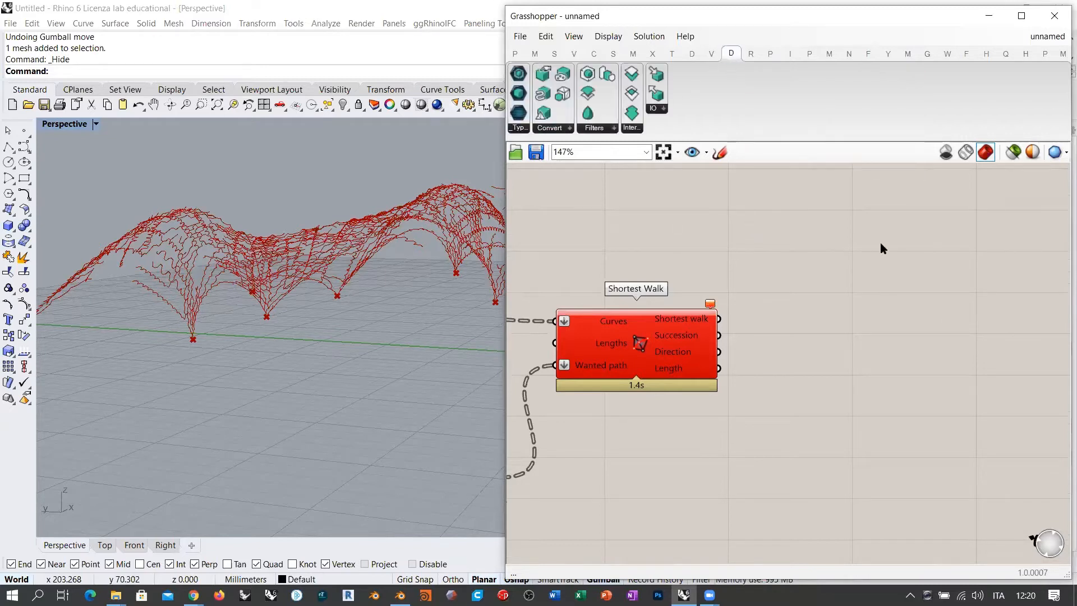
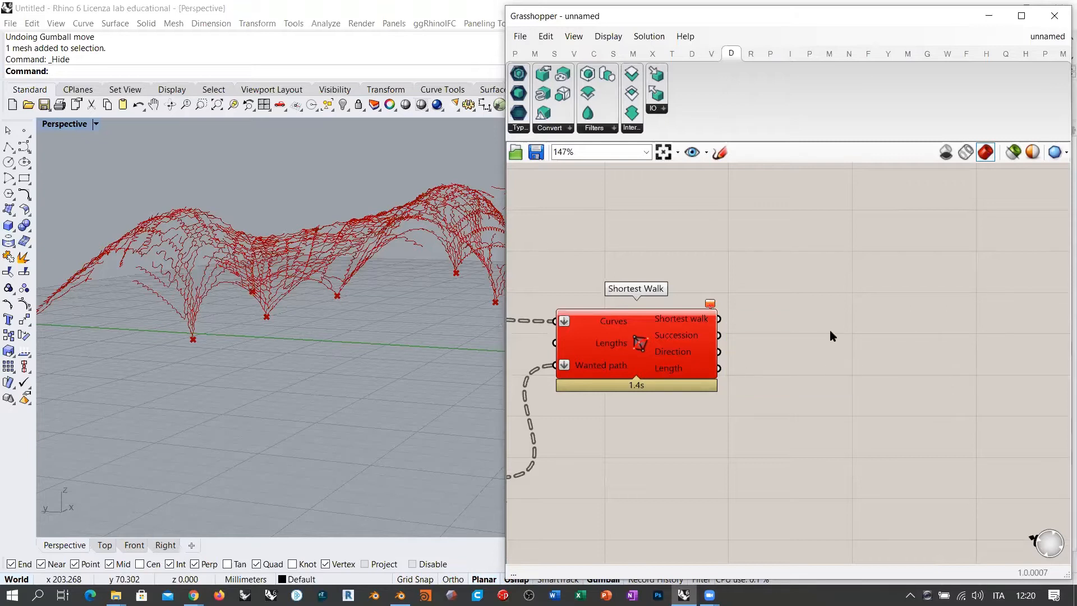
- Add a Clean Tree component fed by the Shortest walk output, and hide the Shortest Walk component's preview
double_click(837, 314)
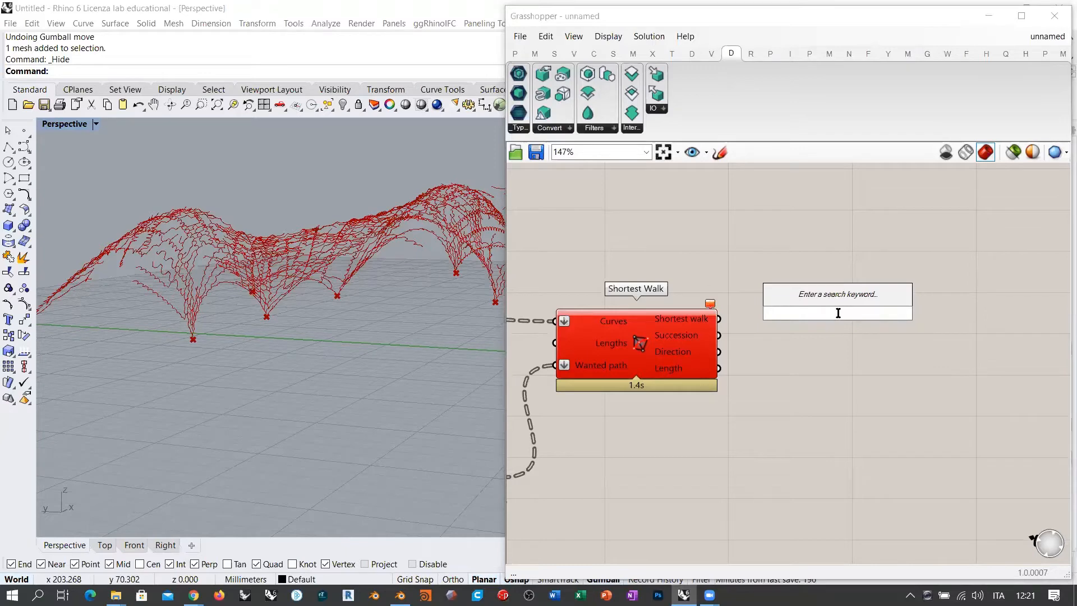
text(clean)
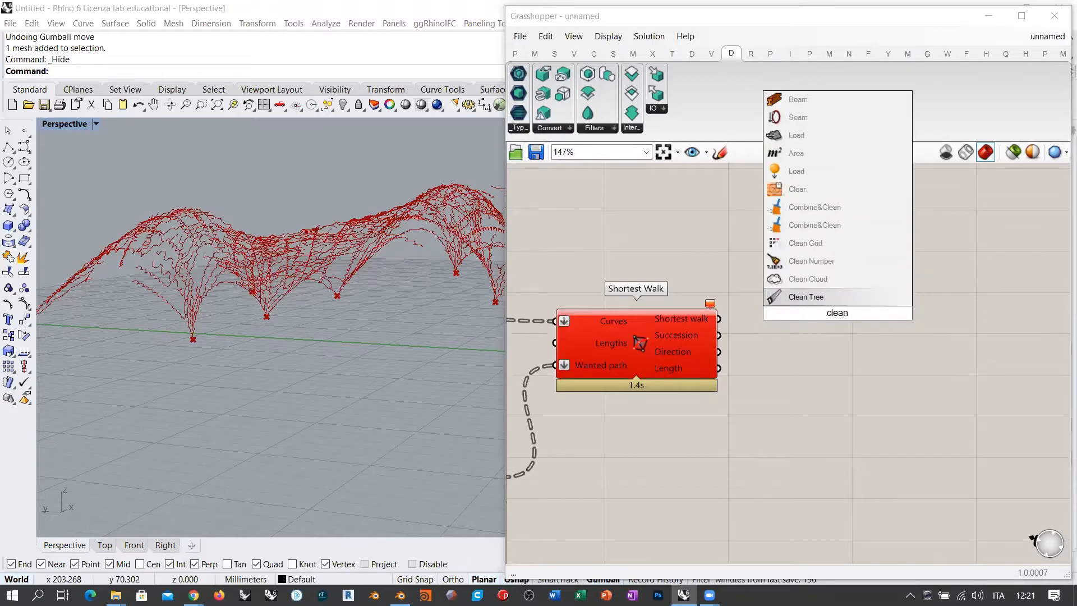
click(829, 300)
drag(720, 320, 780, 338)
drag(847, 324, 812, 303)
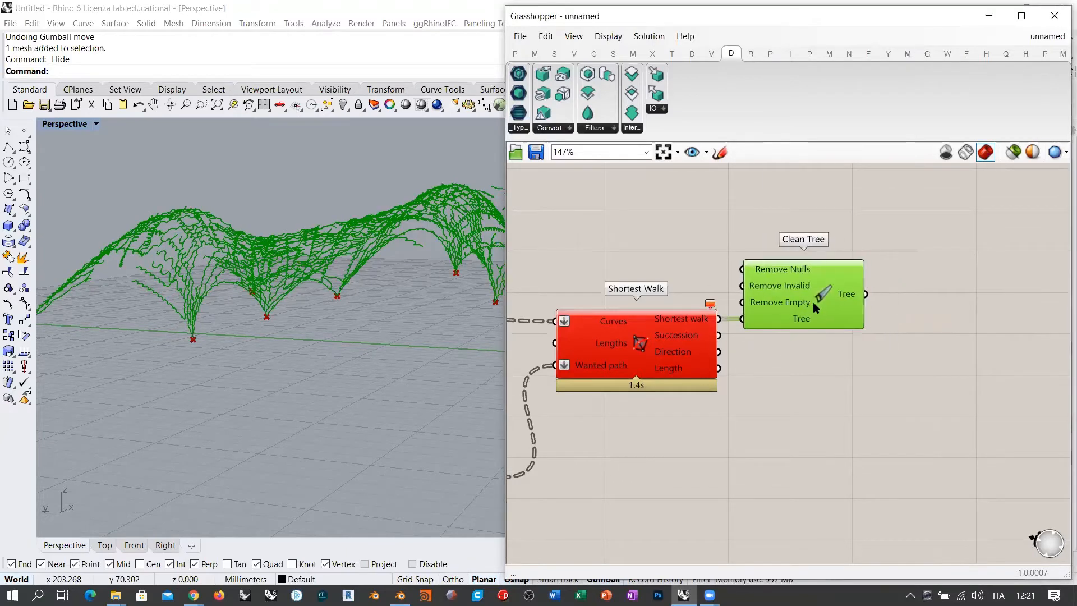
click(640, 353)
click(766, 420)
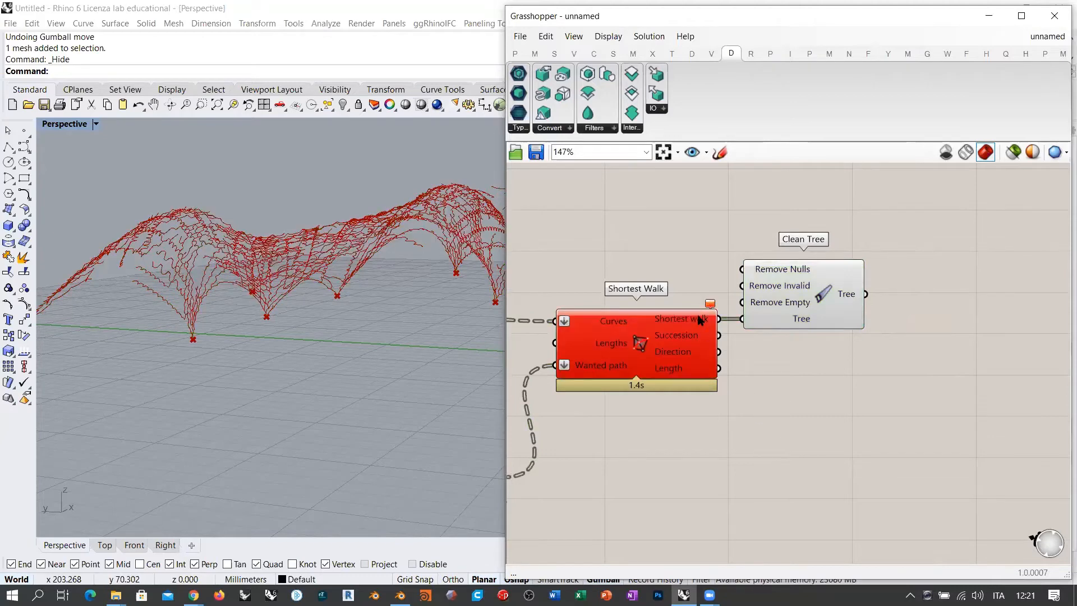
- Compare the Clean Tree and Shortest Walk outputs, view the curves from above, and review the volume conversion and Cocoon components
mouse_move(845, 297)
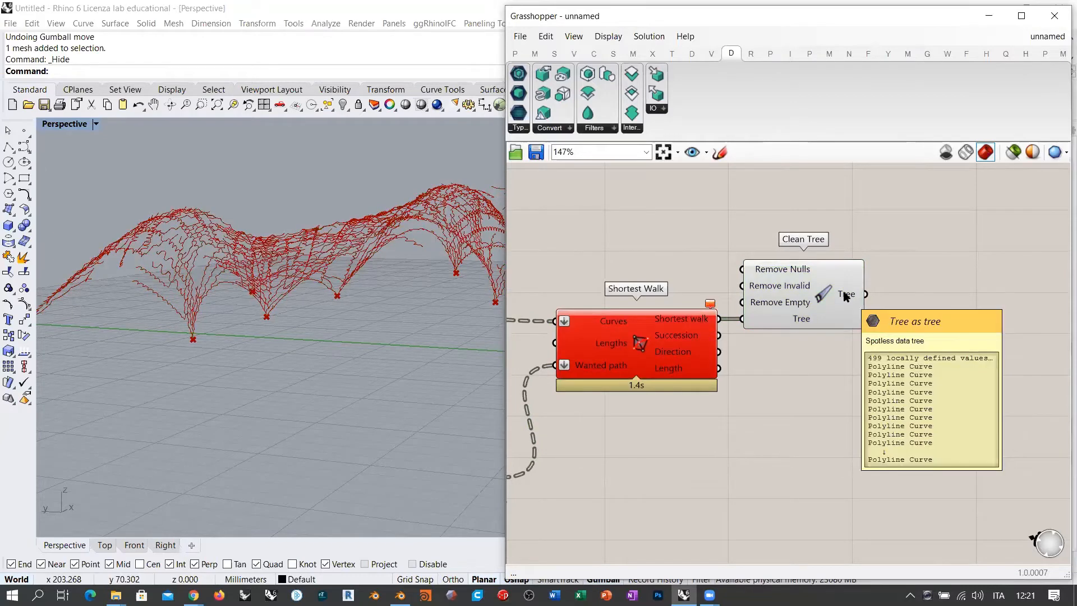
mouse_move(683, 325)
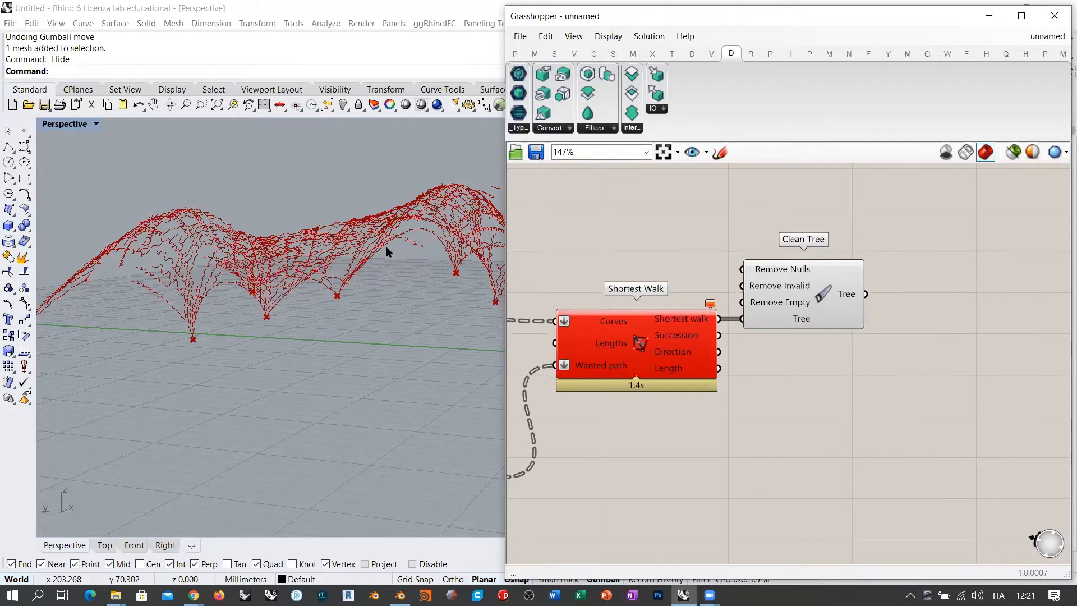
right_drag(386, 279, 322, 311)
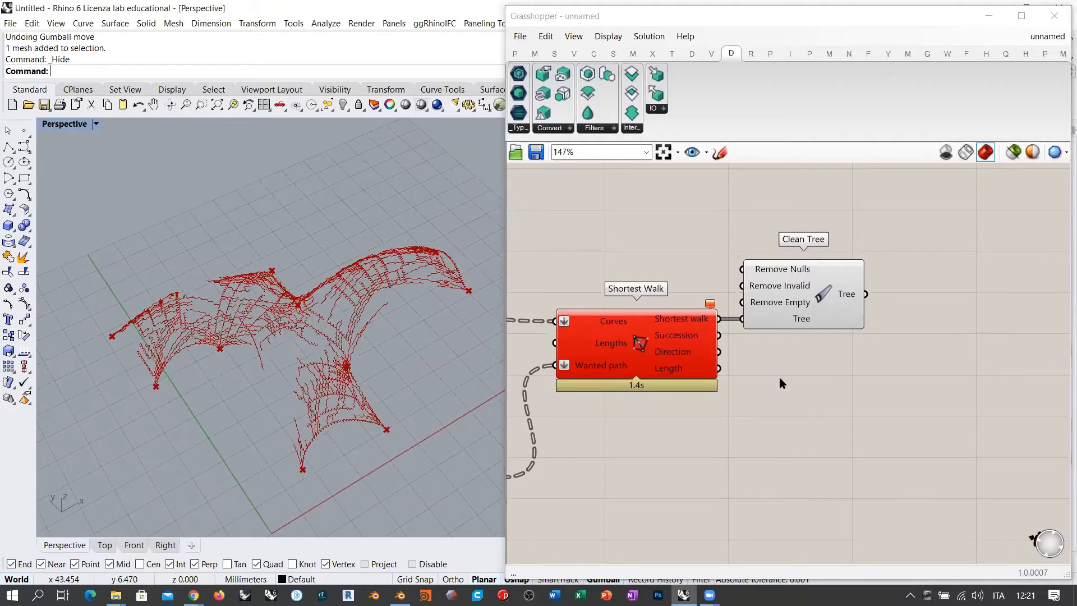
right_drag(924, 354, 780, 354)
scroll(765, 341, up, 3)
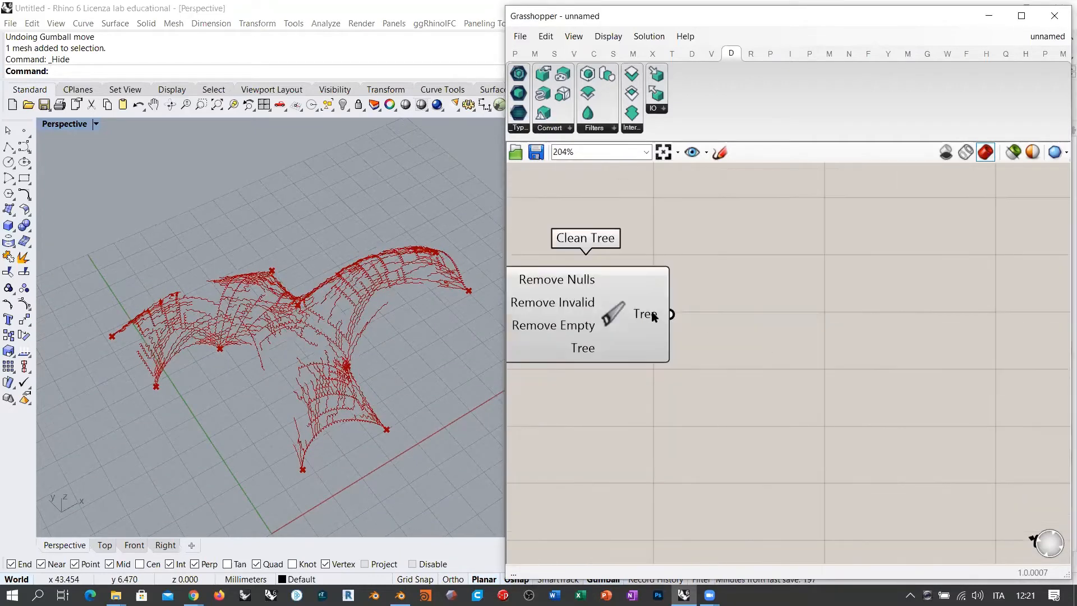
mouse_move(653, 316)
click(556, 129)
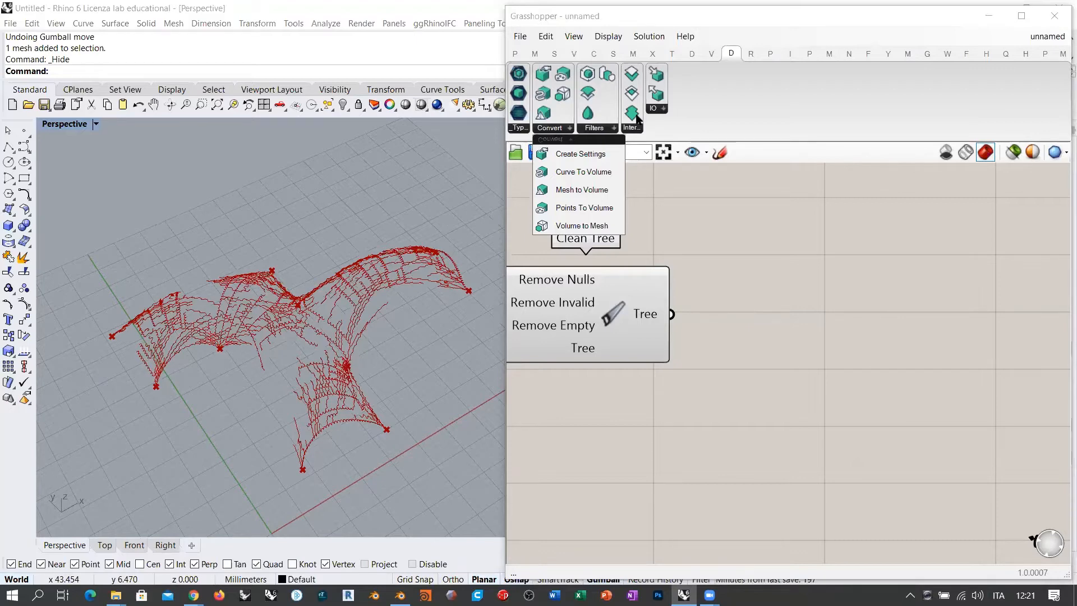
click(632, 53)
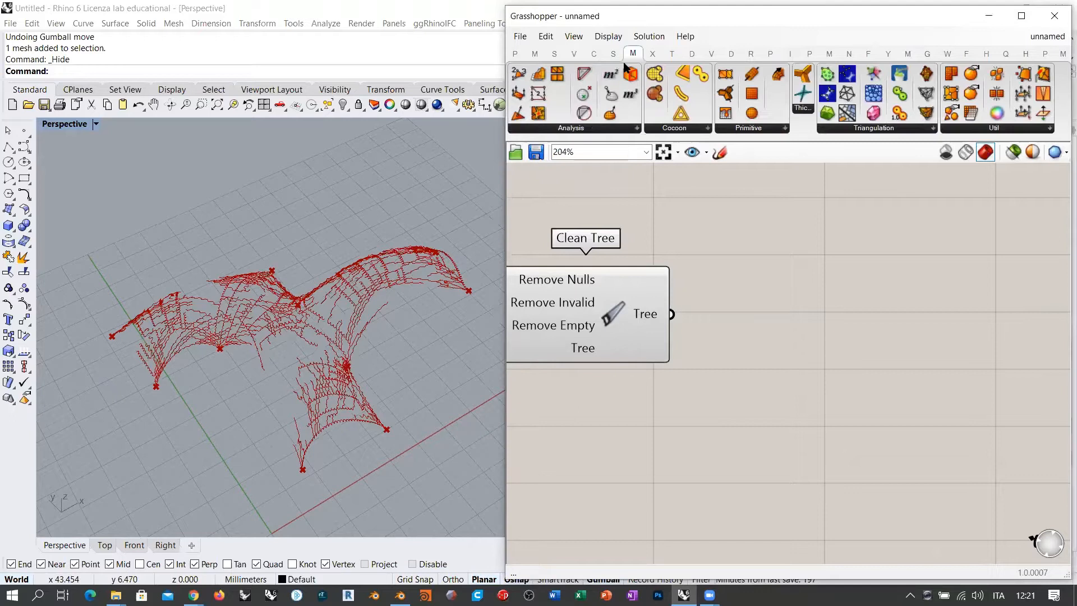
click(675, 128)
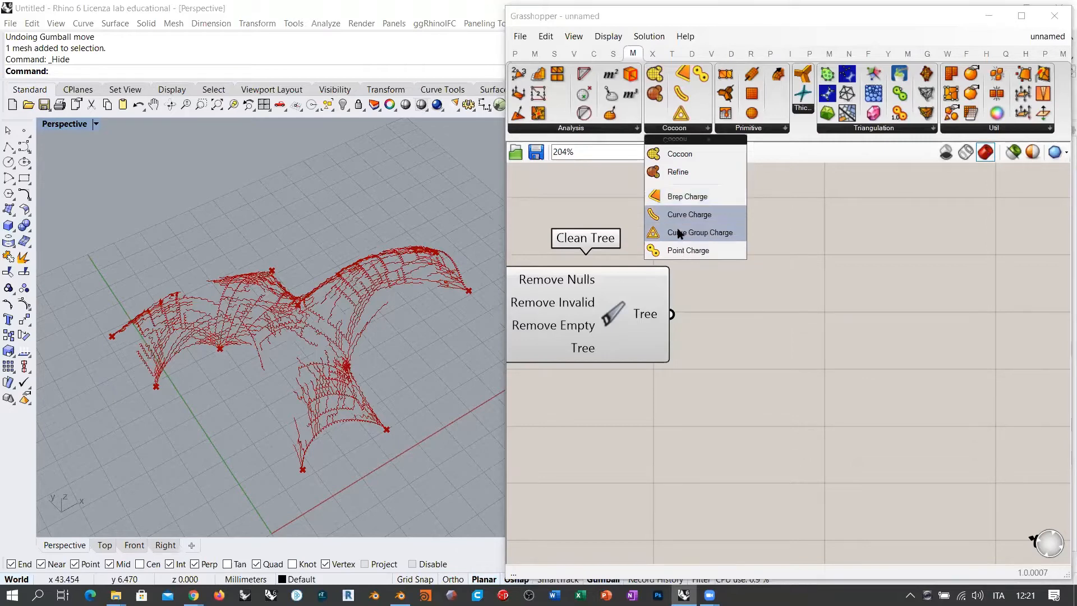
click(731, 55)
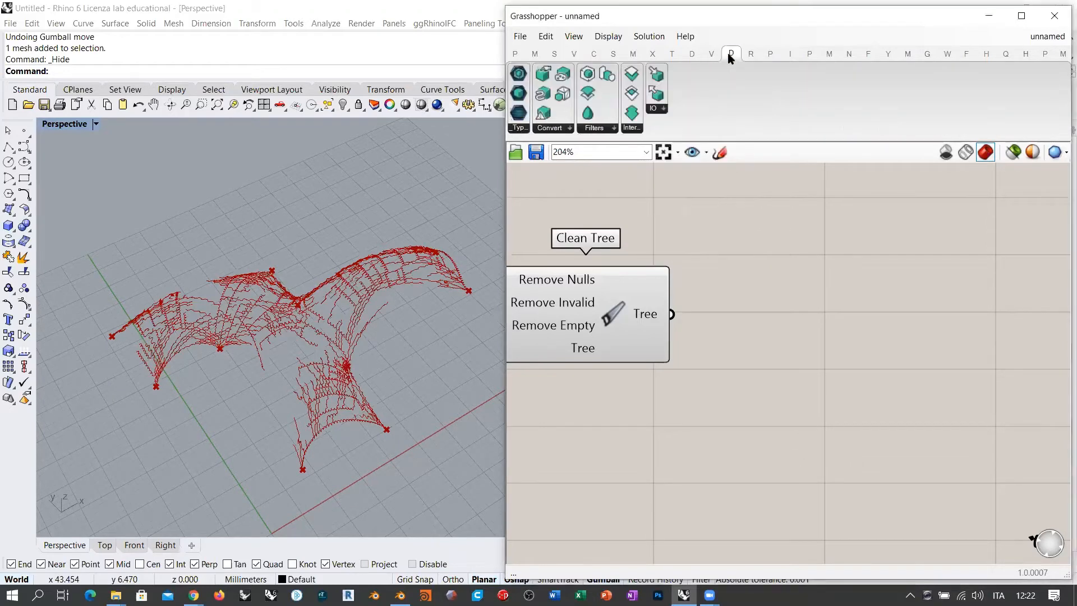
- Add a Curve To Volume component and connect the Clean Tree's Tree output to its Curves input
click(555, 129)
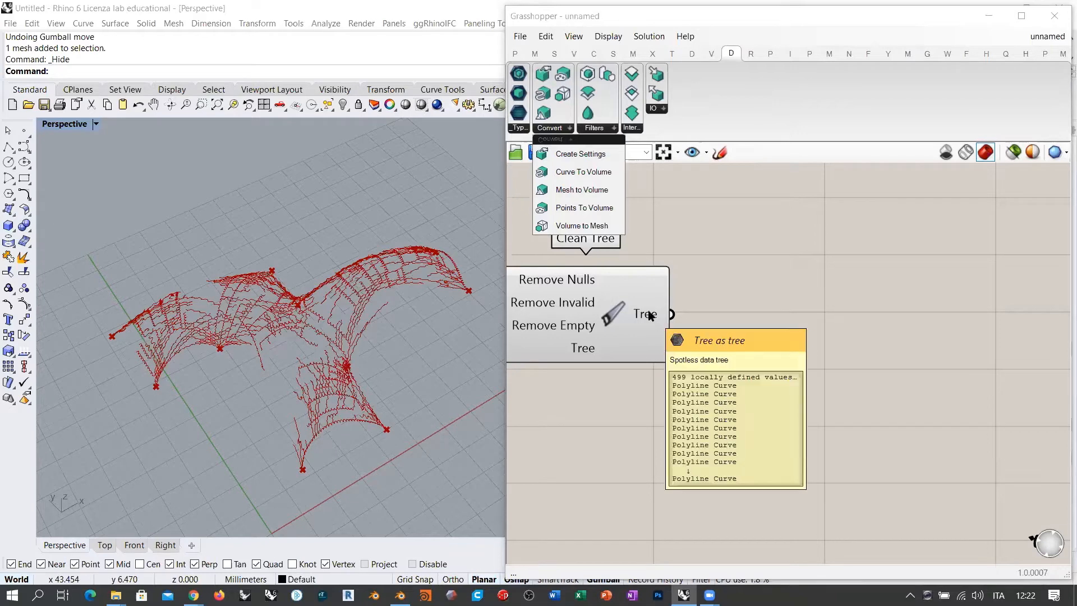
drag(583, 172, 866, 381)
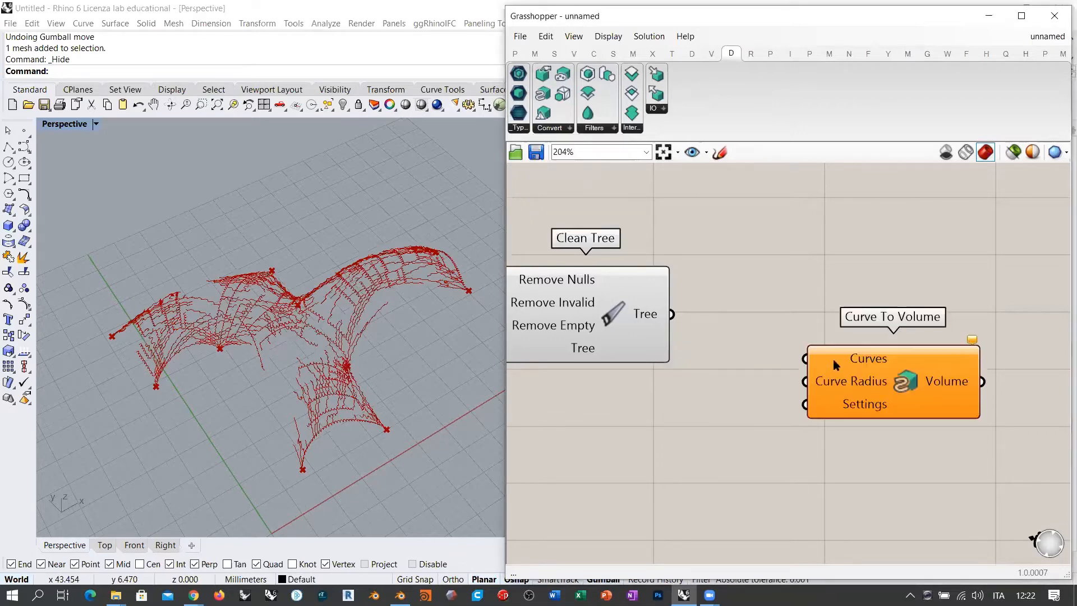
drag(673, 315, 806, 359)
scroll(735, 409, down, 2)
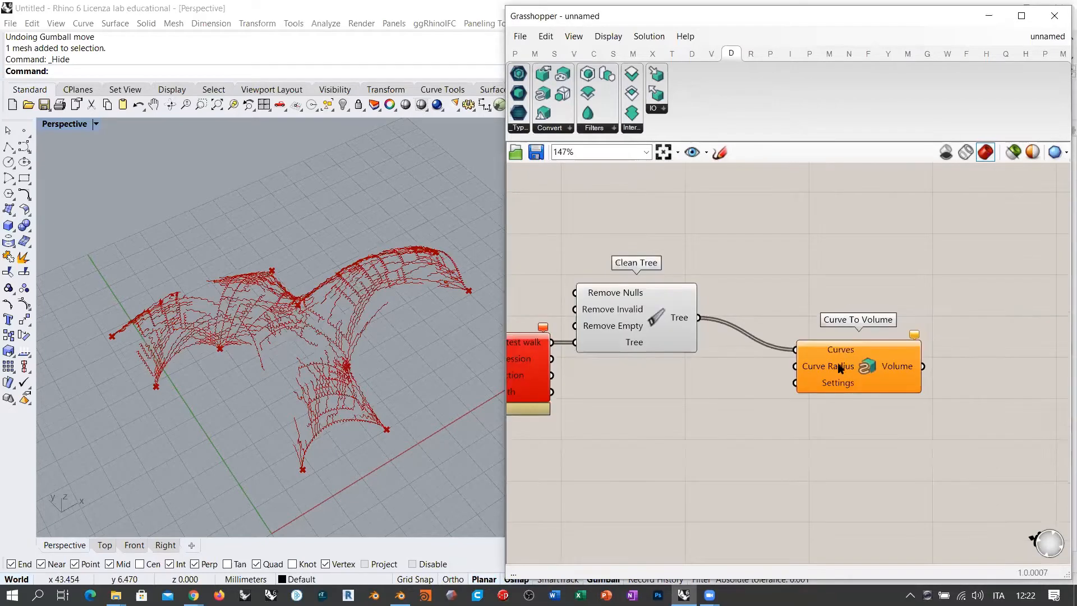
click(904, 338)
drag(903, 339, 917, 329)
click(810, 387)
- Hide the Clean Tree preview and move Curve To Volume farther right to make room for its inputs
click(651, 325)
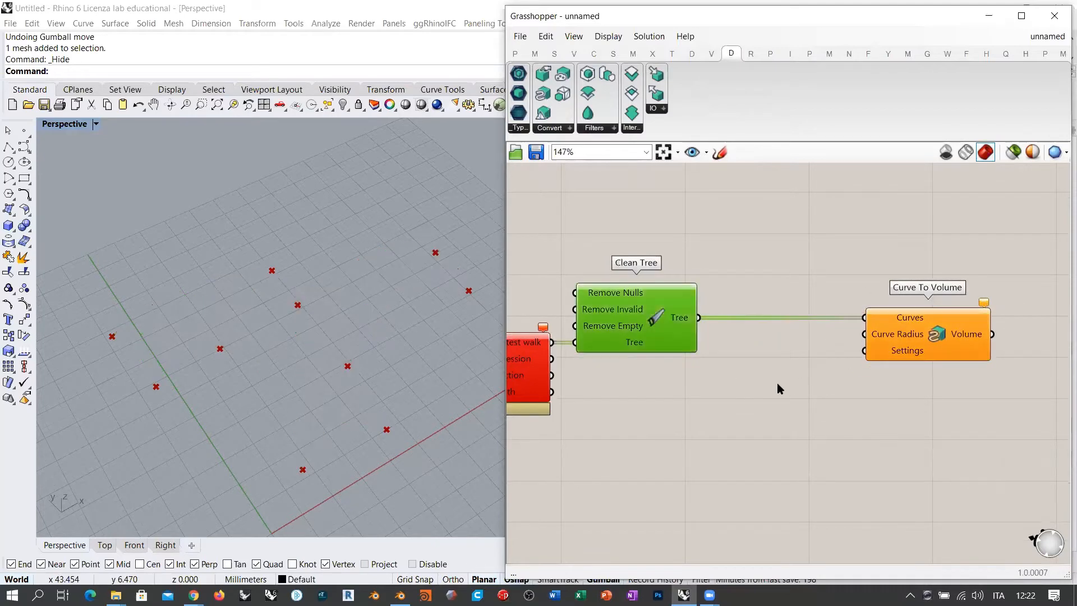
right_drag(779, 386, 700, 388)
drag(834, 359, 897, 360)
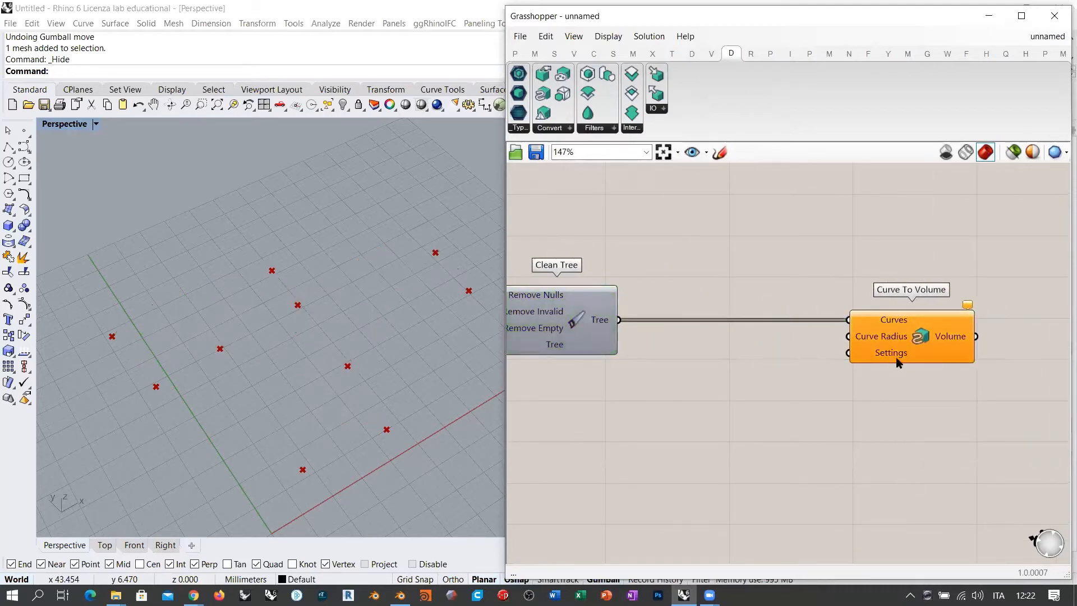
mouse_move(897, 361)
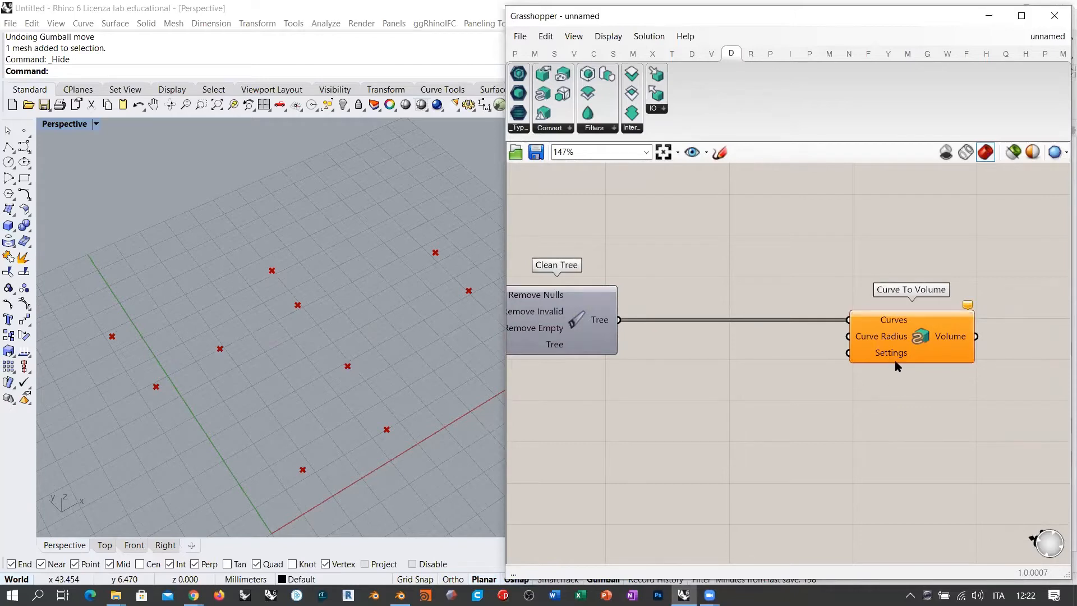
drag(881, 355, 950, 357)
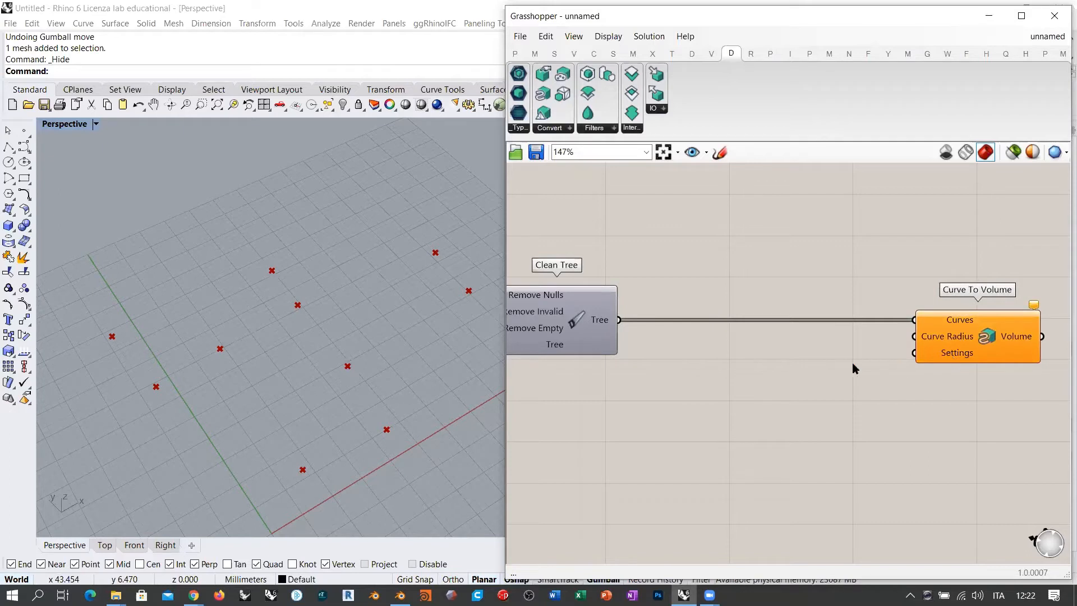
- Add a Create Settings component between Clean Tree and Curve To Volume, and inspect its Voxel Size input
click(555, 128)
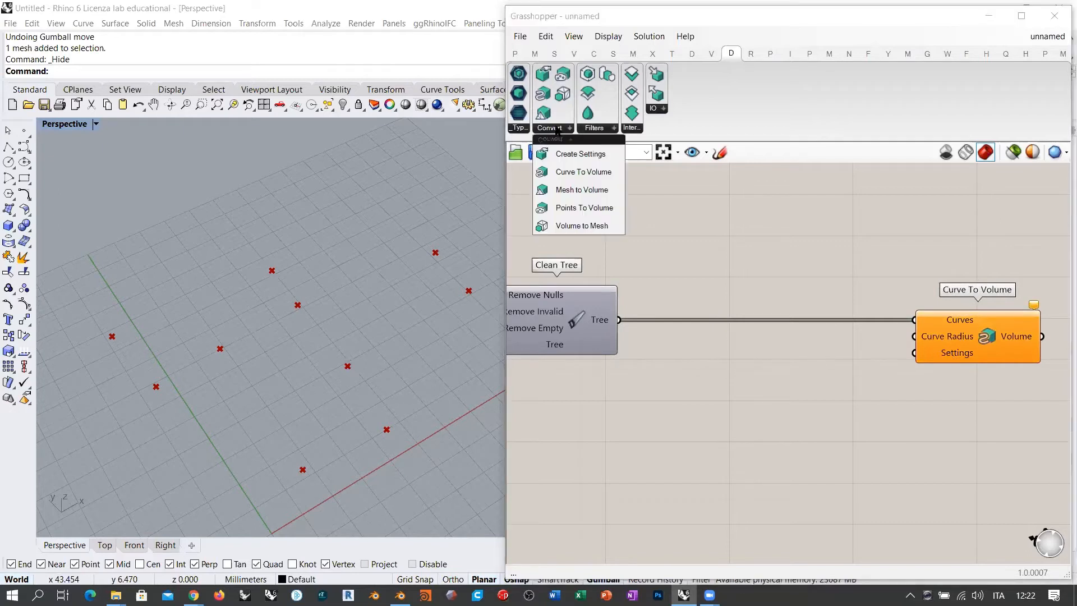
drag(540, 153, 861, 415)
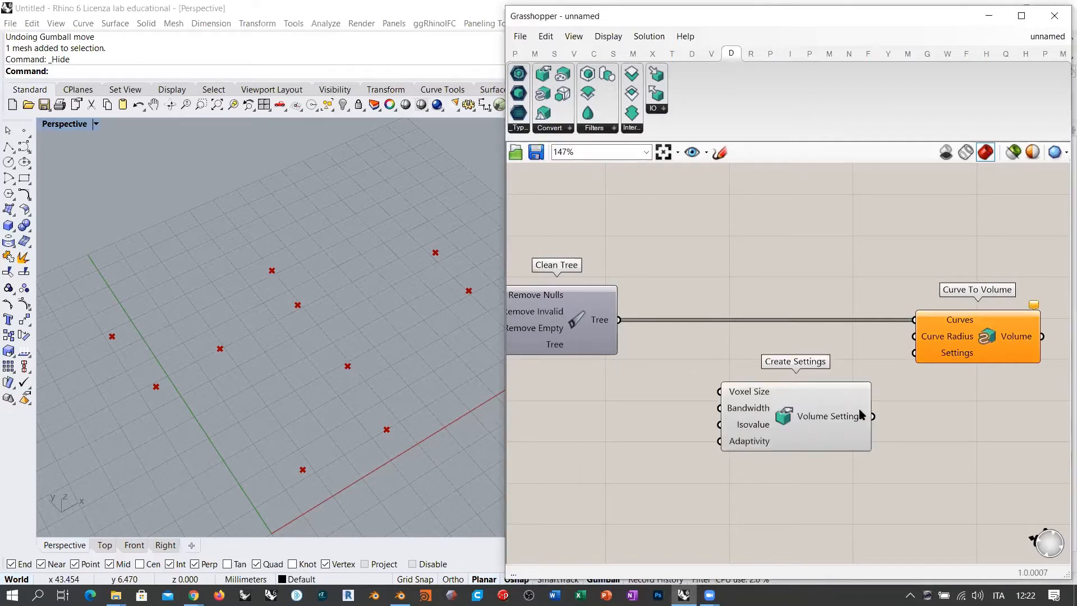
right_drag(859, 389, 751, 374)
drag(853, 330, 916, 330)
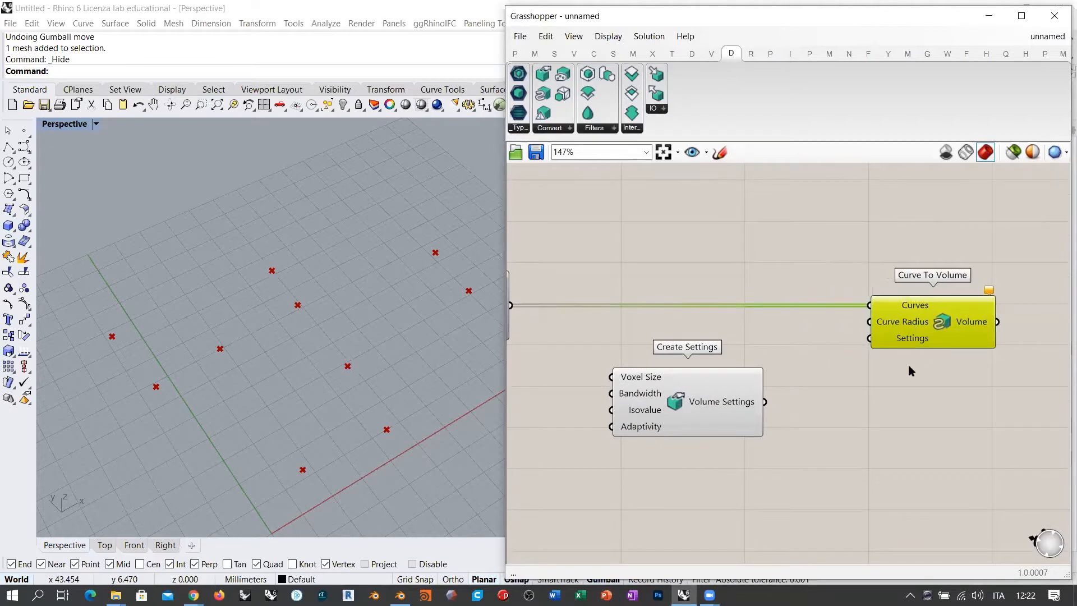
drag(724, 402, 805, 404)
right_drag(868, 368, 940, 381)
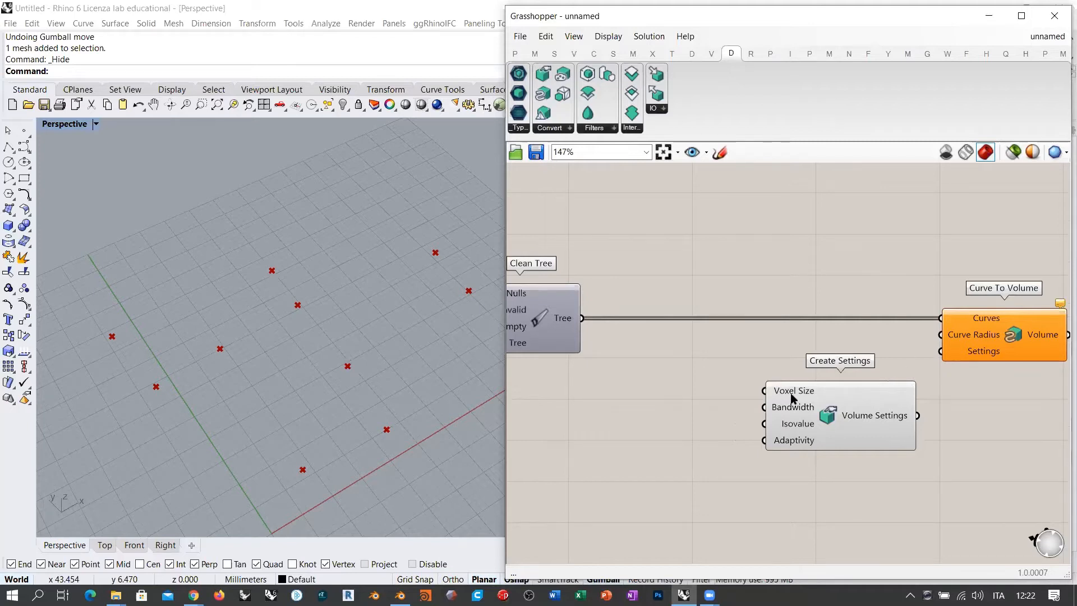
mouse_move(791, 394)
right_drag(985, 380, 952, 375)
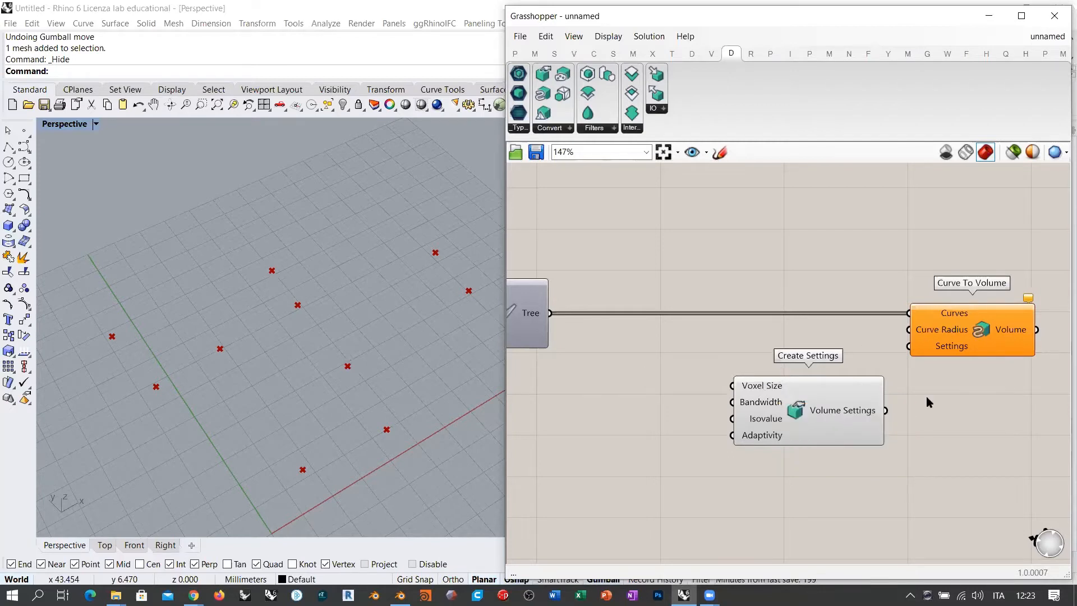
right_drag(760, 372, 806, 376)
scroll(719, 387, up, 1)
double_click(721, 385)
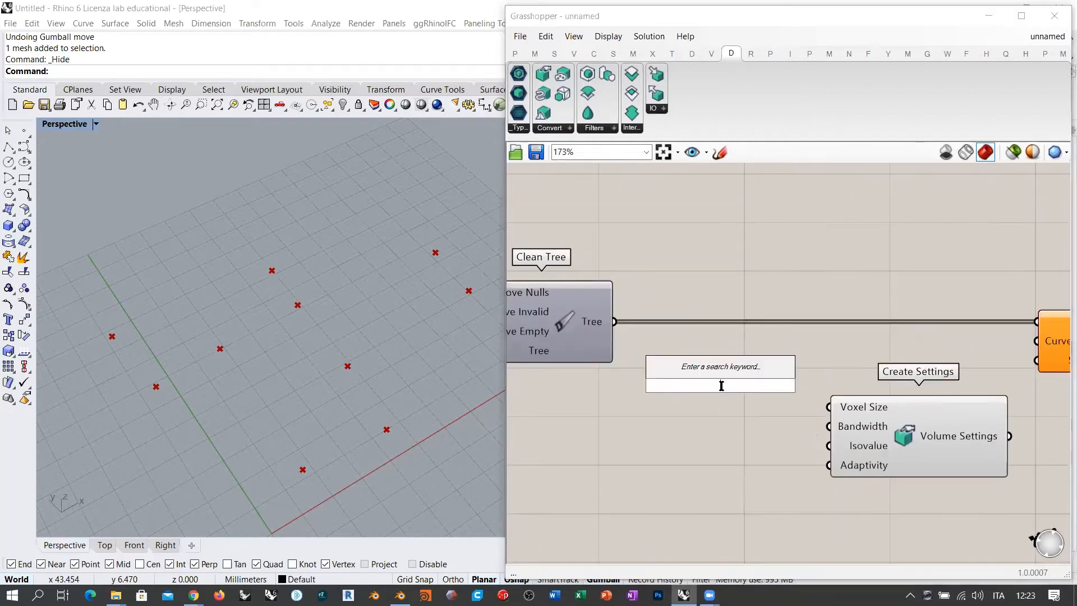
click(732, 410)
- Turn the Clean Tree preview back on and examine its curves up close in the Top view
click(552, 313)
key(ctrl+q)
click(539, 387)
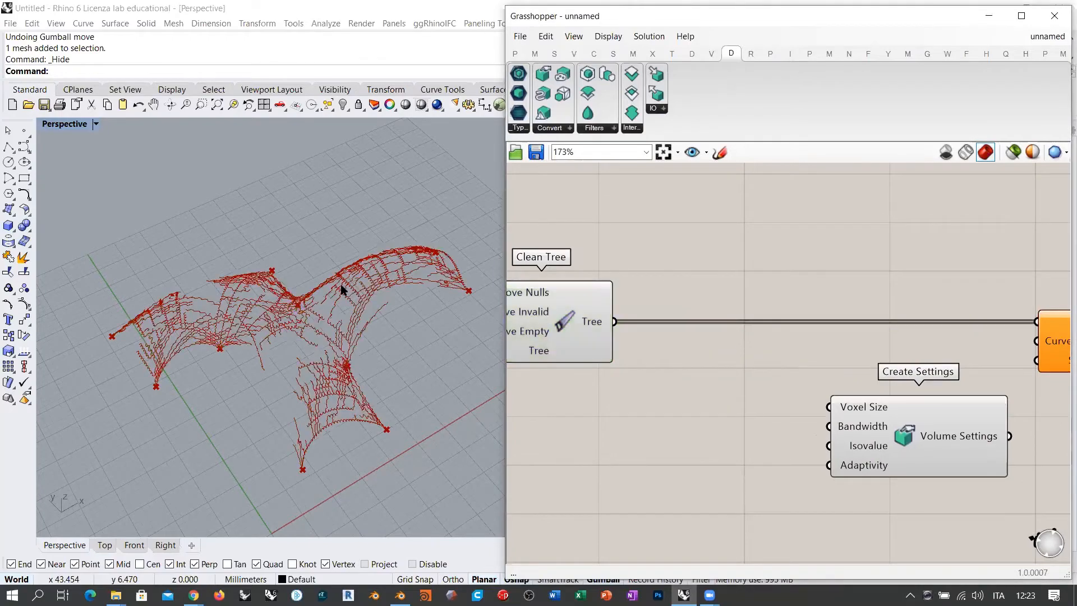
right_drag(341, 287, 172, 471)
click(104, 545)
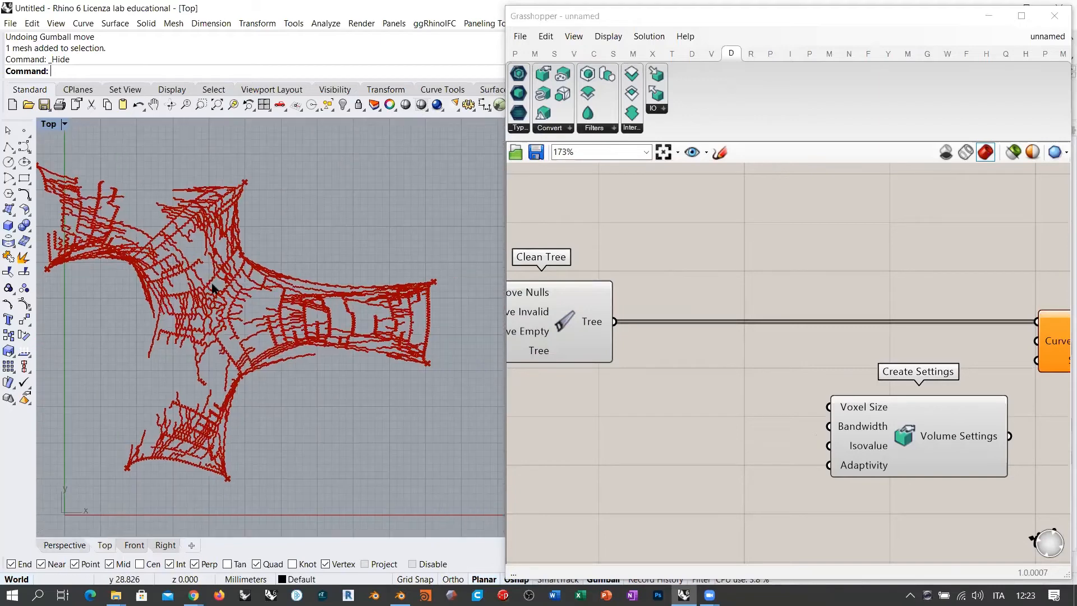
scroll(275, 272, up, 5)
scroll(355, 307, up, 3)
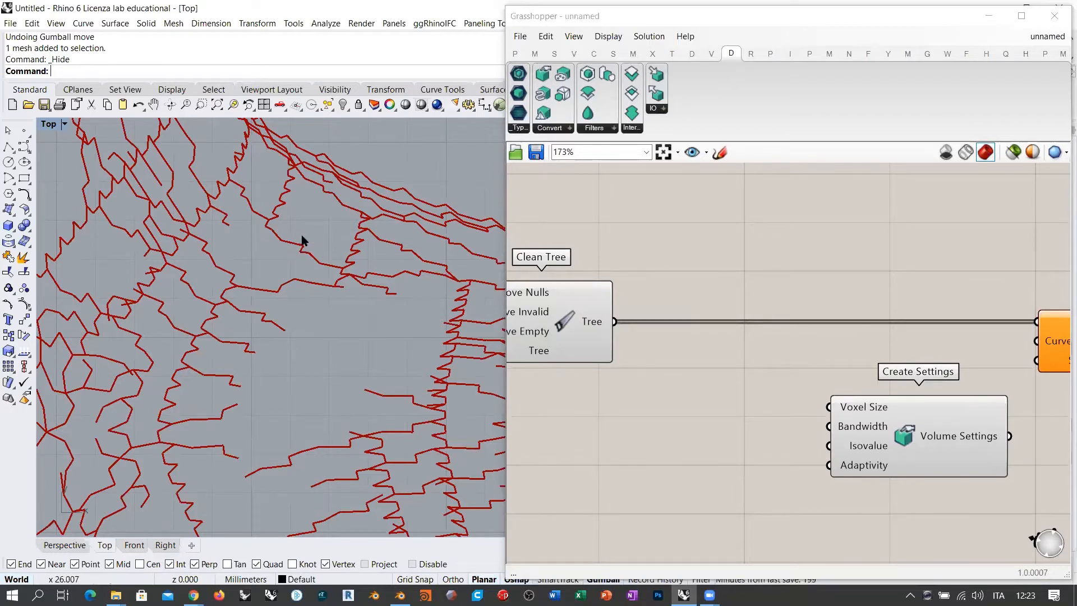
scroll(310, 291, down, 5)
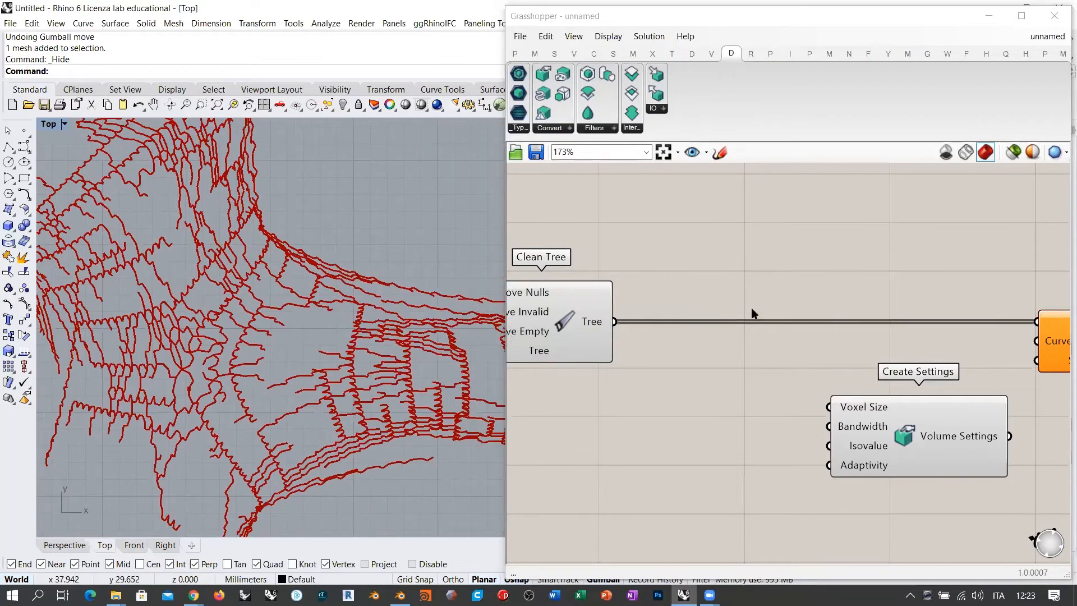
- Add a number slider set to 0.25 and connect it to the Curve Radius input of Curve To Volume
double_click(755, 294)
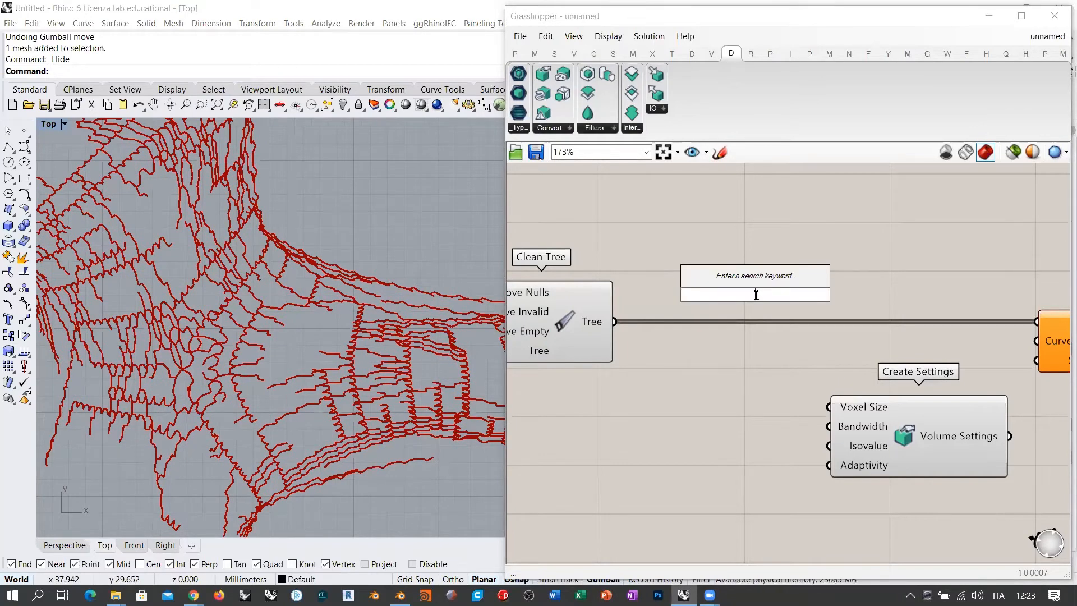
text(0.25)
key(Return)
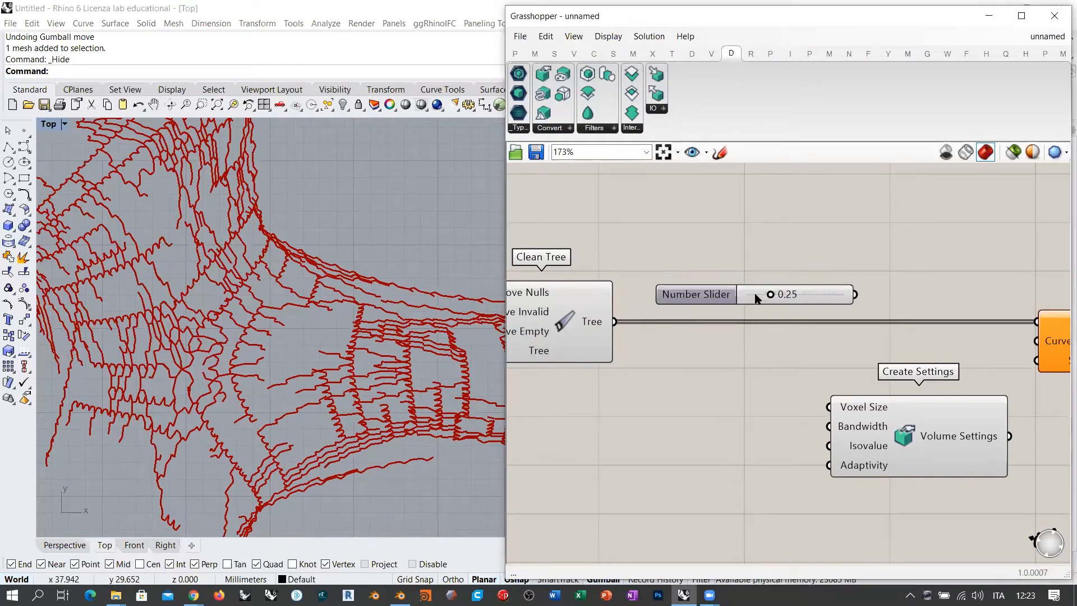
right_drag(809, 304, 730, 264)
drag(738, 253, 719, 315)
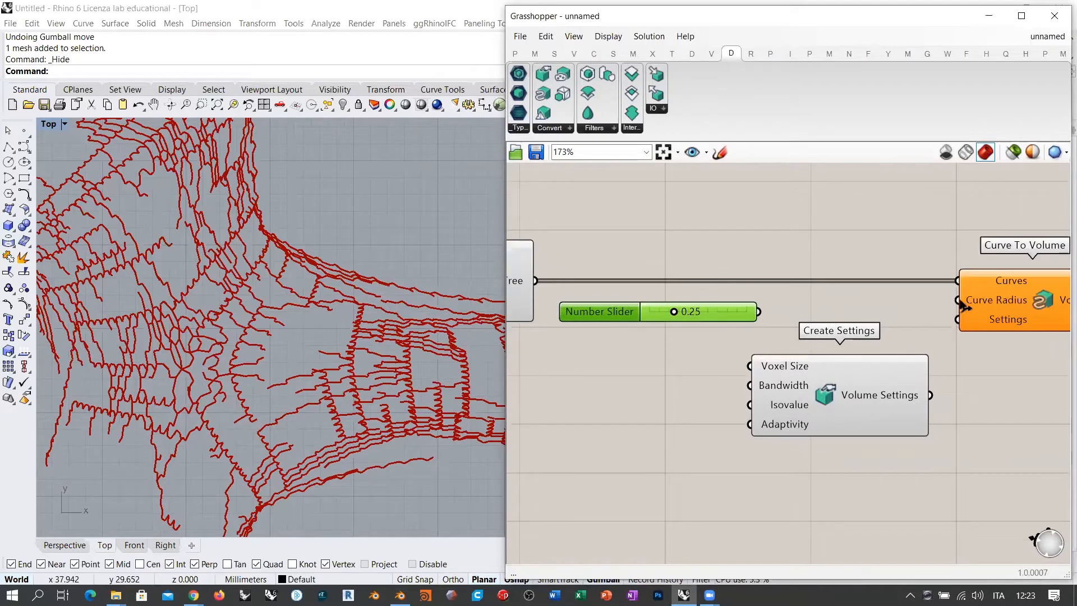
drag(958, 300, 710, 298)
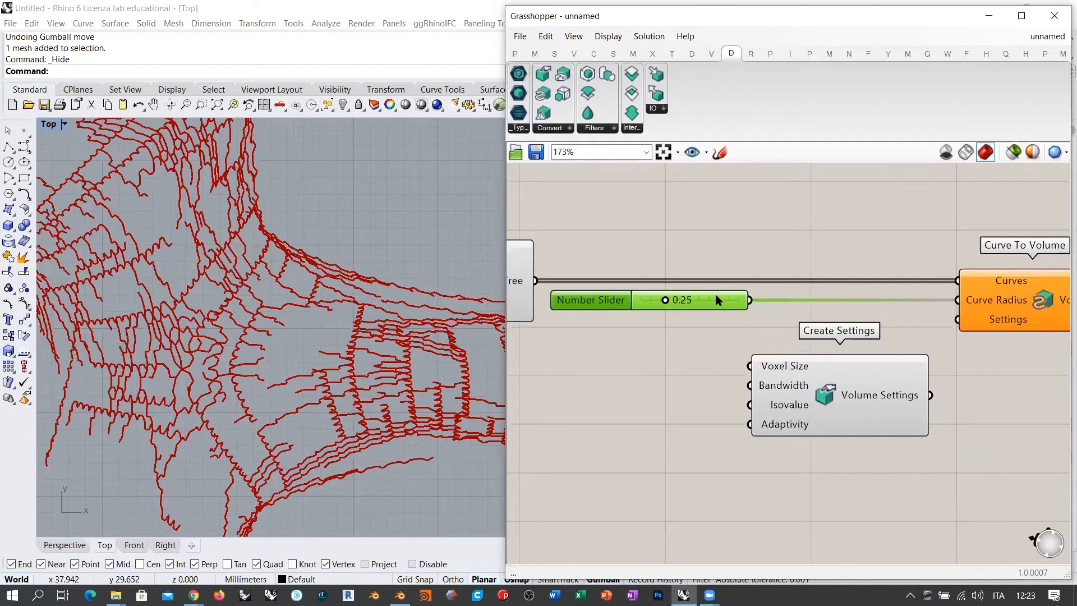
- Connect the 0.25 slider to Create Settings' Voxel Size input and the Volume Settings output to Curve To Volume's Settings input
drag(819, 383, 826, 373)
drag(751, 301, 762, 347)
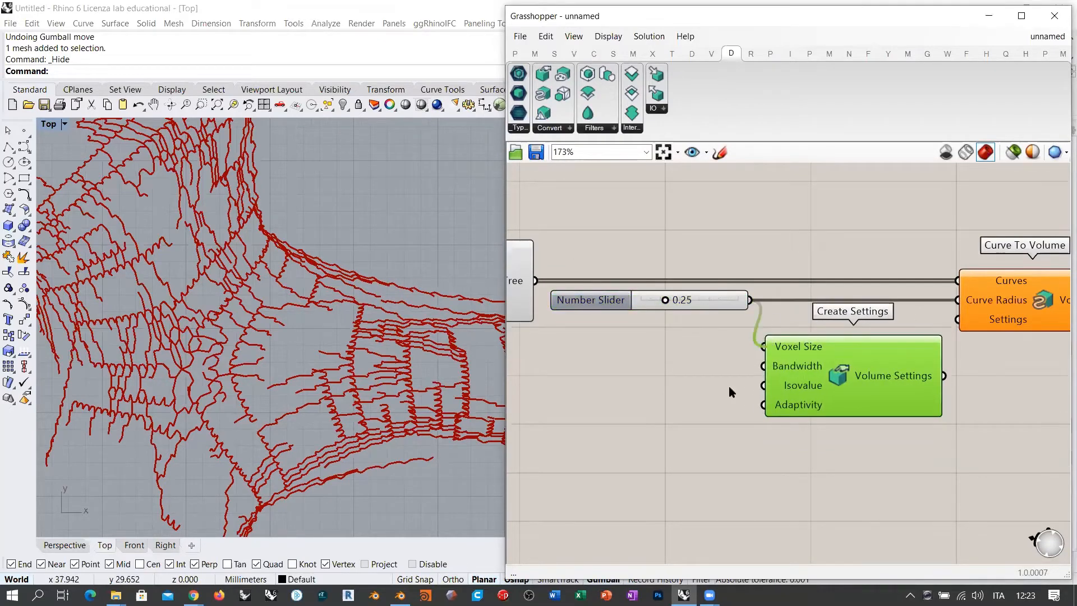
click(729, 390)
right_drag(886, 374, 737, 401)
drag(867, 333, 923, 332)
drag(719, 389, 733, 384)
drag(809, 398, 865, 347)
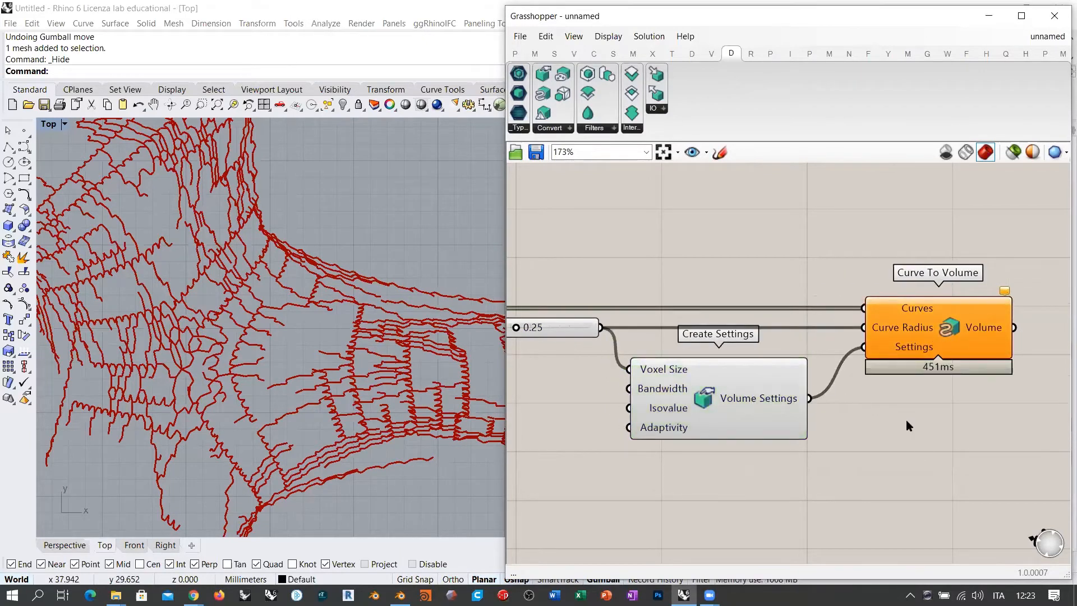
right_drag(337, 284, 334, 277)
mouse_move(1005, 291)
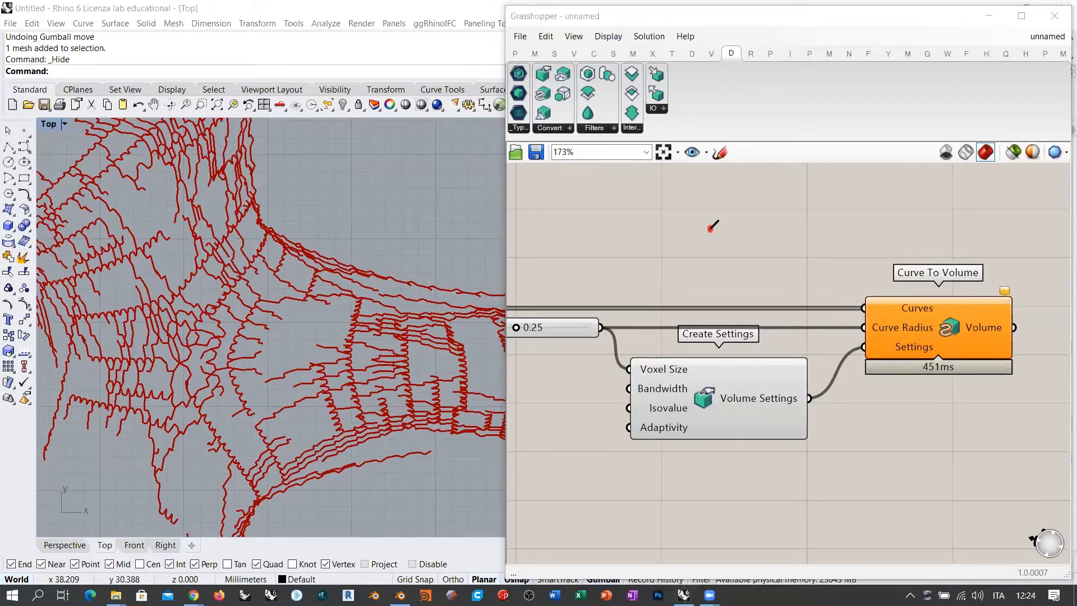
mouse_move(707, 182)
mouse_down()
mouse_move(649, 211)
mouse_move(765, 243)
mouse_move(691, 174)
mouse_move(730, 280)
mouse_move(735, 169)
mouse_move(703, 186)
mouse_up()
drag(710, 227, 796, 208)
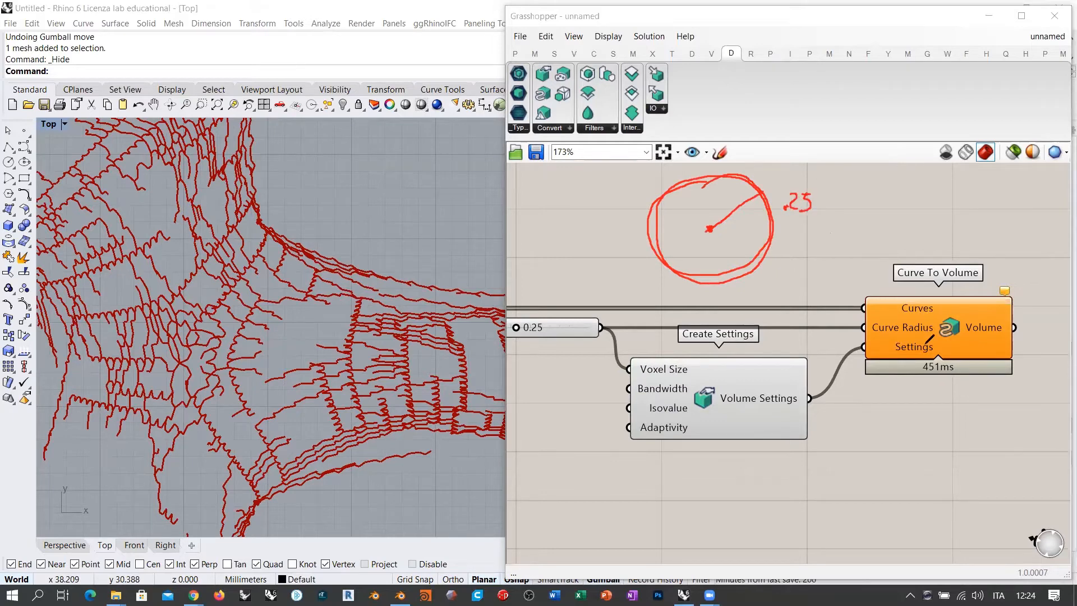
mouse_move(673, 355)
mouse_down()
mouse_move(627, 373)
mouse_move(689, 358)
mouse_up()
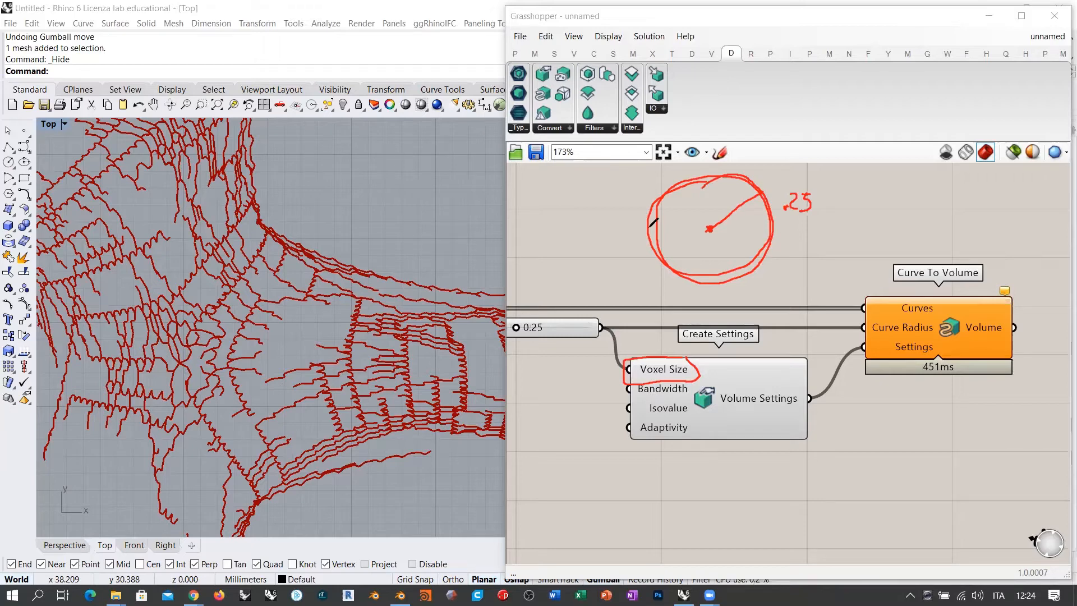
mouse_move(654, 223)
mouse_down()
mouse_move(774, 264)
mouse_move(676, 257)
mouse_up()
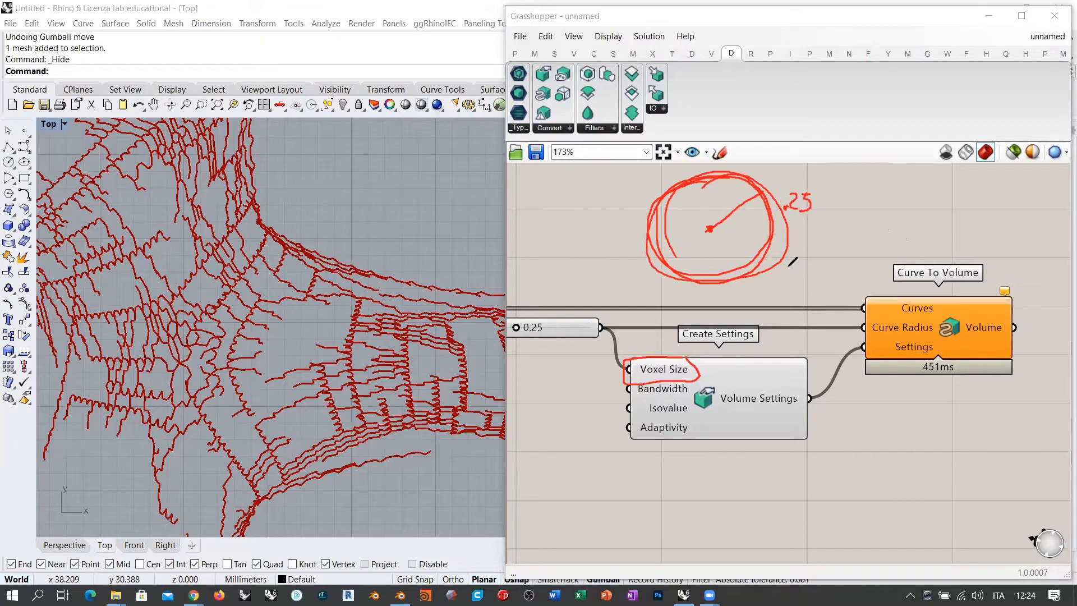
drag(1033, 327, 941, 338)
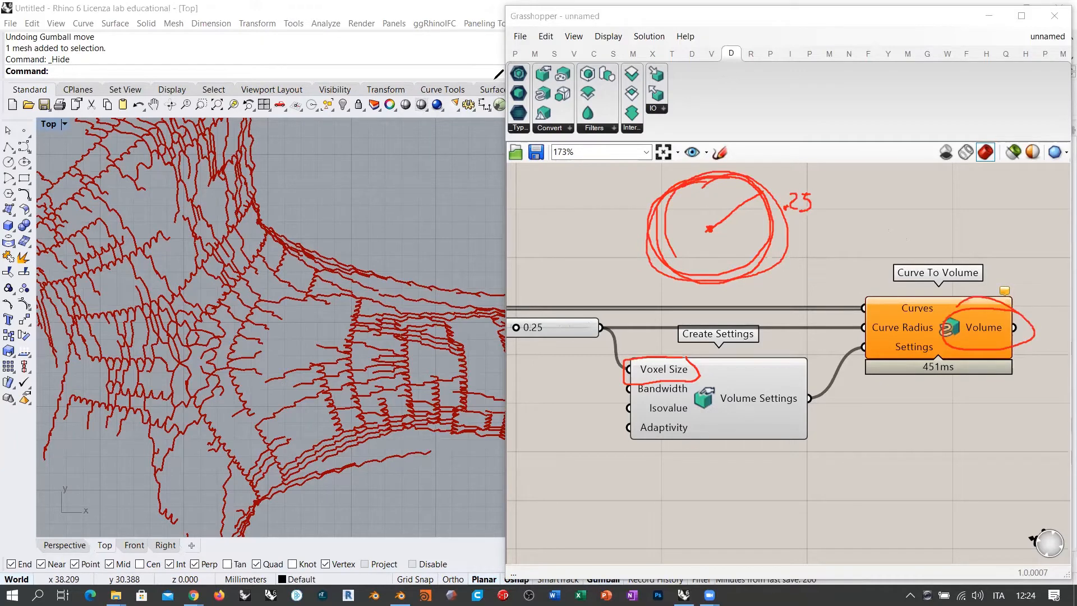
- Move Create Settings and Curve To Volume farther right to leave space after the 0.25 slider
scroll(819, 288, down, 3)
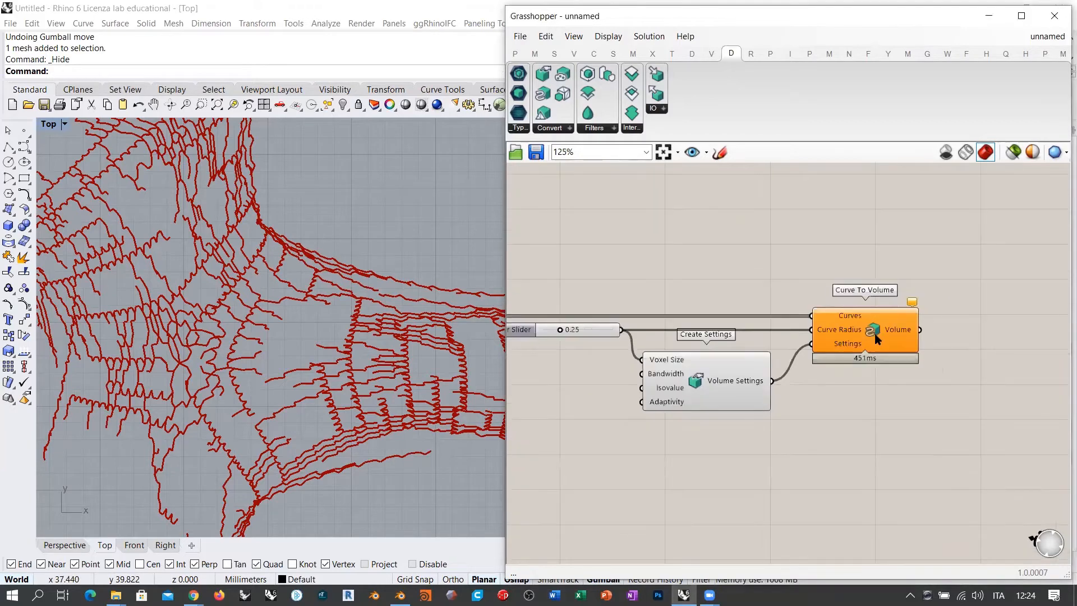
drag(746, 401, 844, 401)
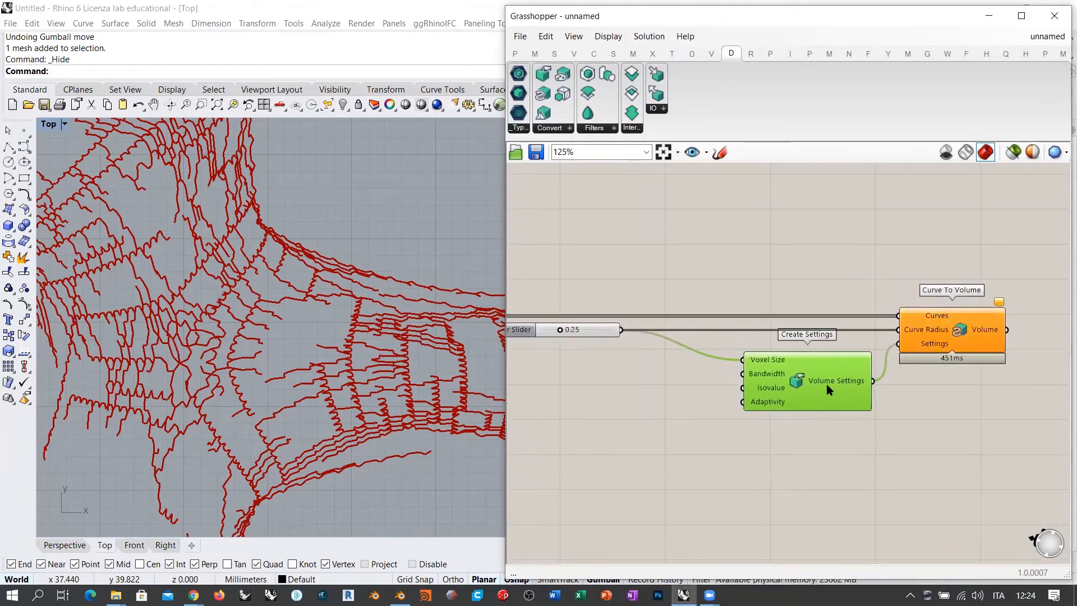
click(793, 434)
right_drag(728, 403, 758, 402)
scroll(778, 395, up, 3)
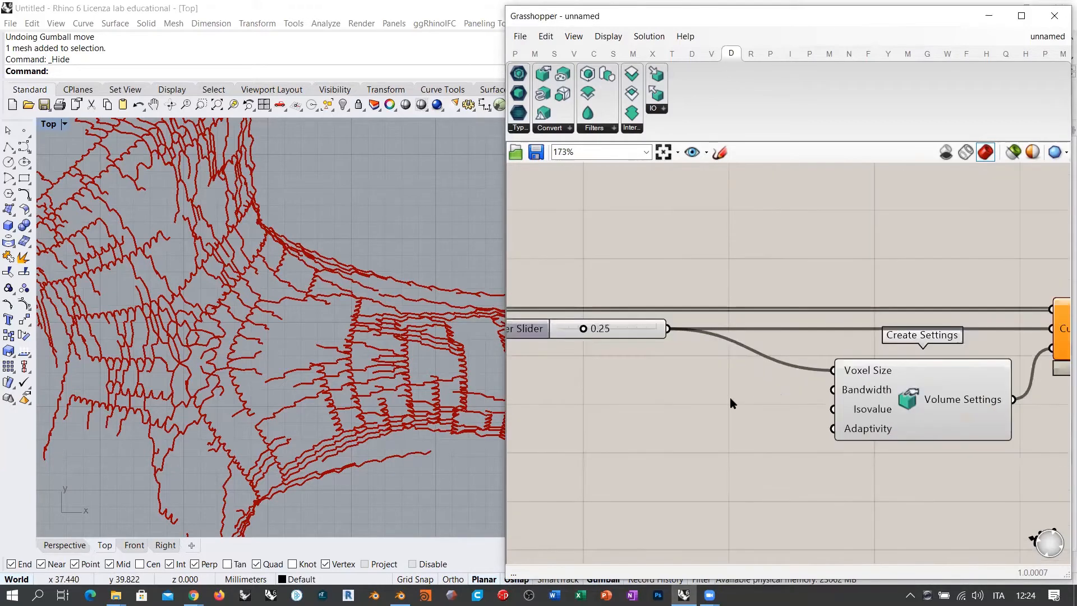
drag(914, 396, 845, 396)
click(712, 402)
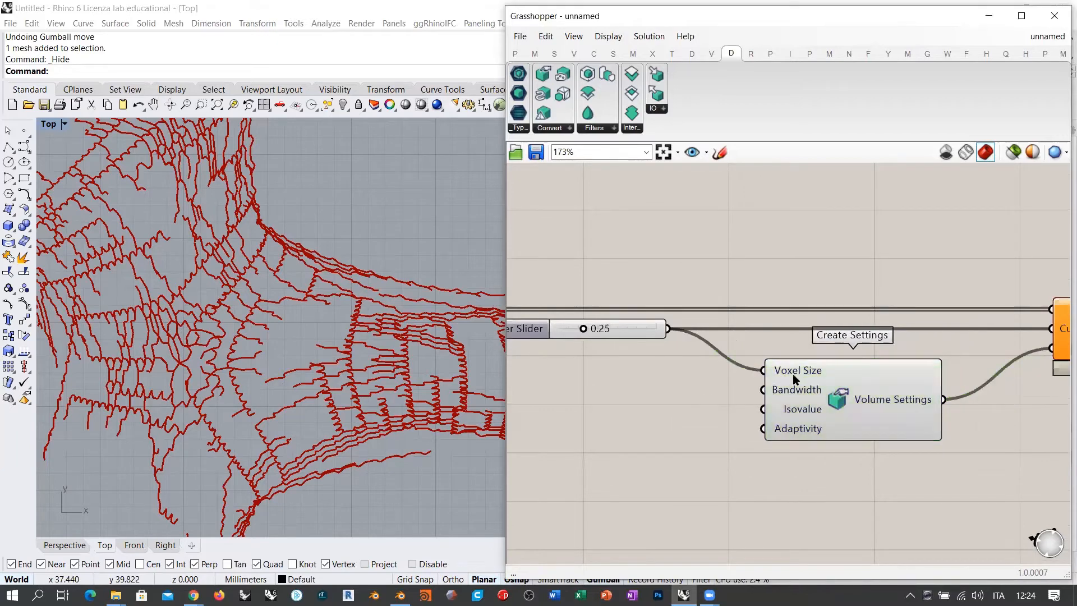
- Set the expression x/1.5 on the Voxel Size input of Create Settings
right_click(796, 376)
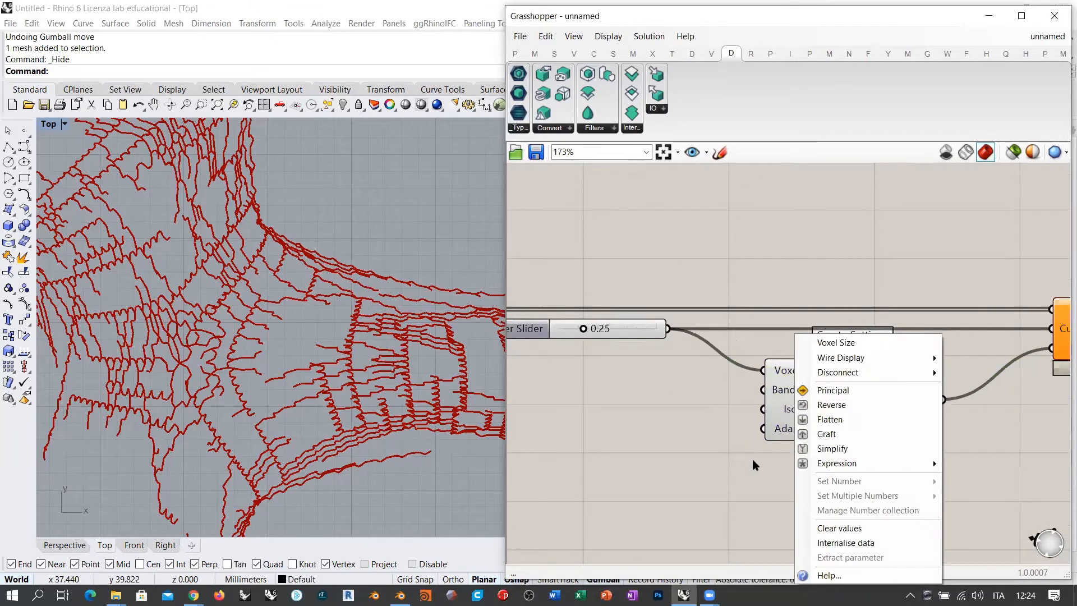
mouse_move(833, 465)
click(725, 478)
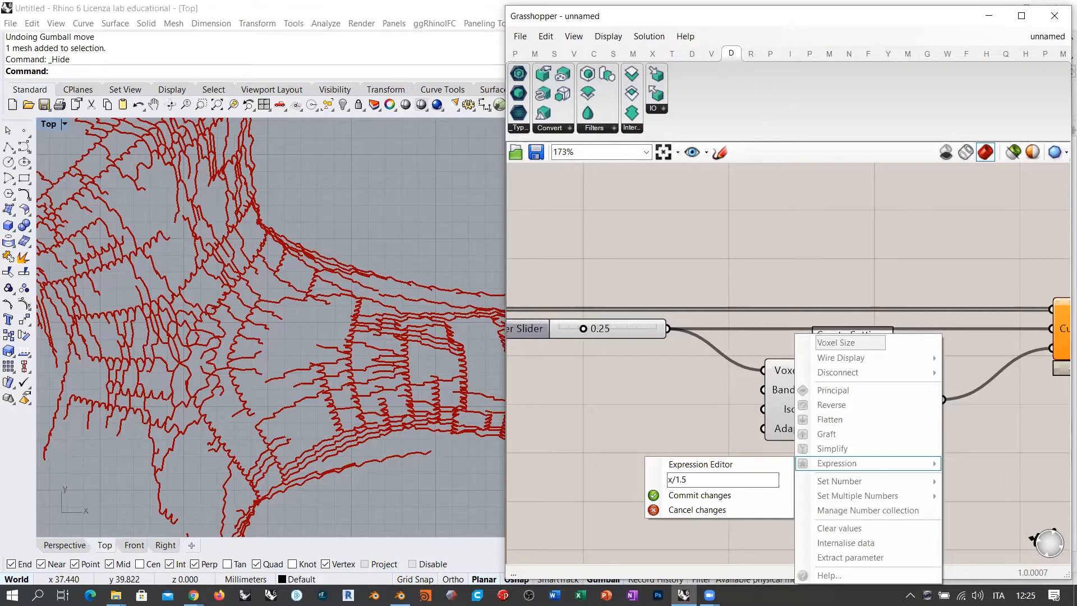
click(708, 250)
- Examine the fibre volume in the Top view, and bring Create Settings and Curve To Volume closer to the slider
right_drag(242, 279, 284, 316)
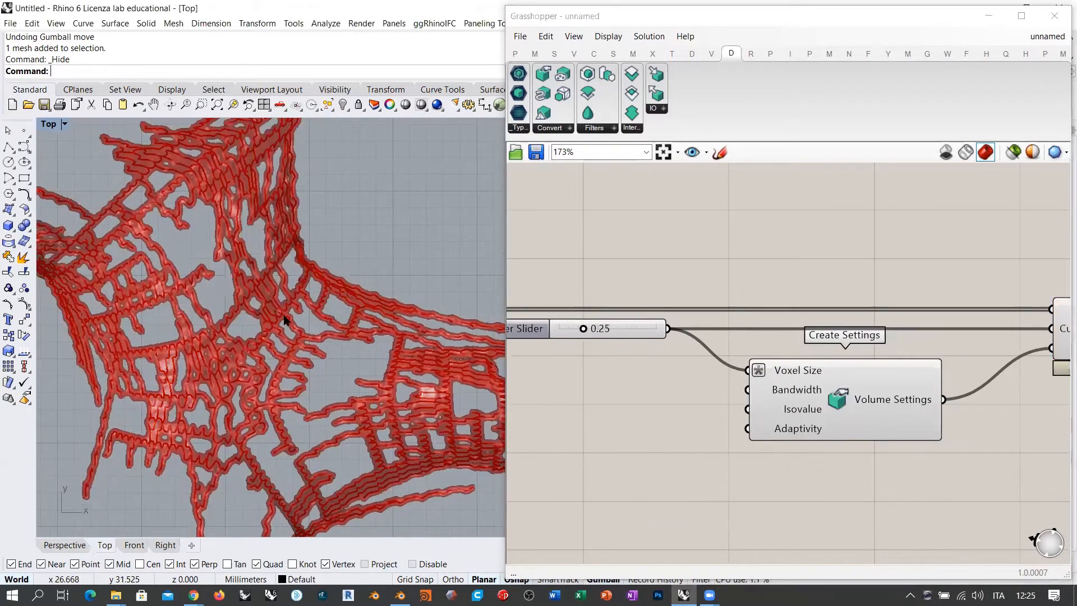
scroll(301, 314, down, 6)
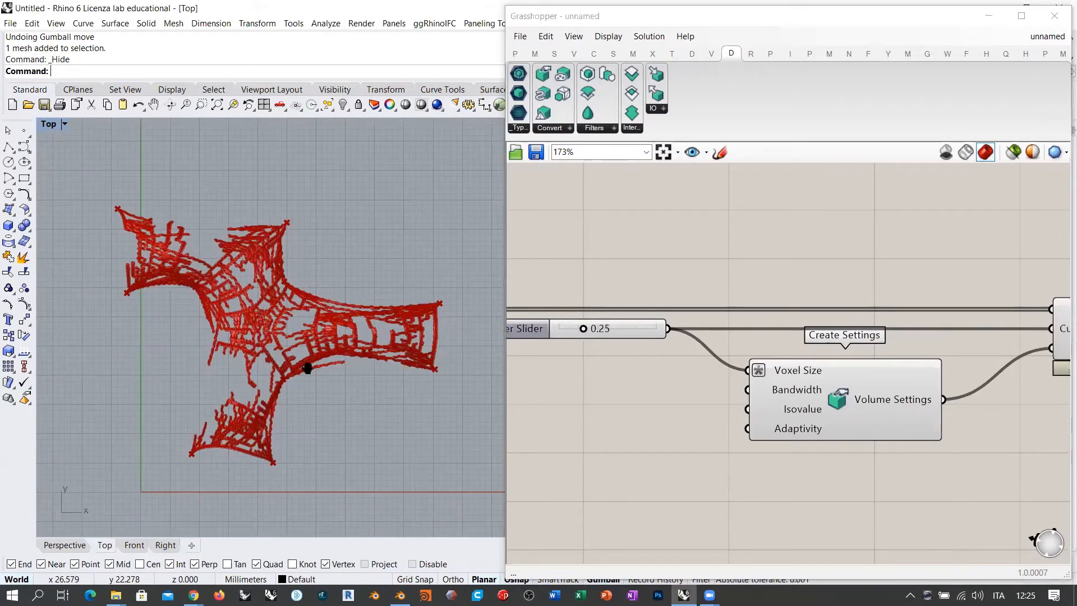
scroll(307, 368, up, 2)
right_drag(840, 407, 732, 410)
drag(733, 409, 669, 395)
drag(1006, 336, 859, 337)
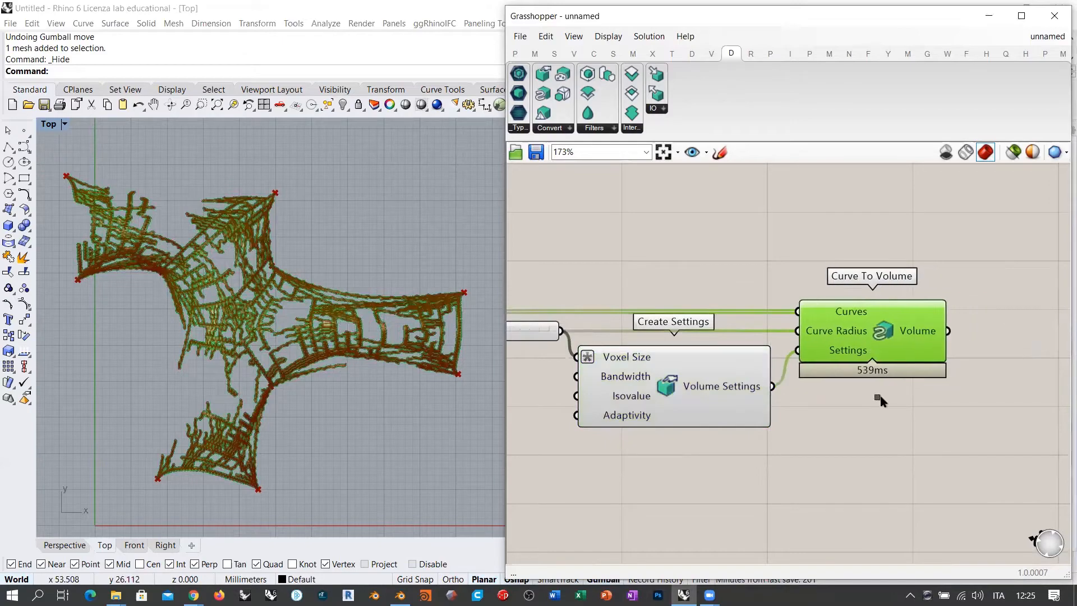
click(879, 400)
- Hide the Clean Tree preview and examine the fibre volume in the Perspective view
click(65, 544)
right_drag(272, 393, 255, 425)
scroll(264, 432, up, 3)
right_drag(785, 395, 816, 407)
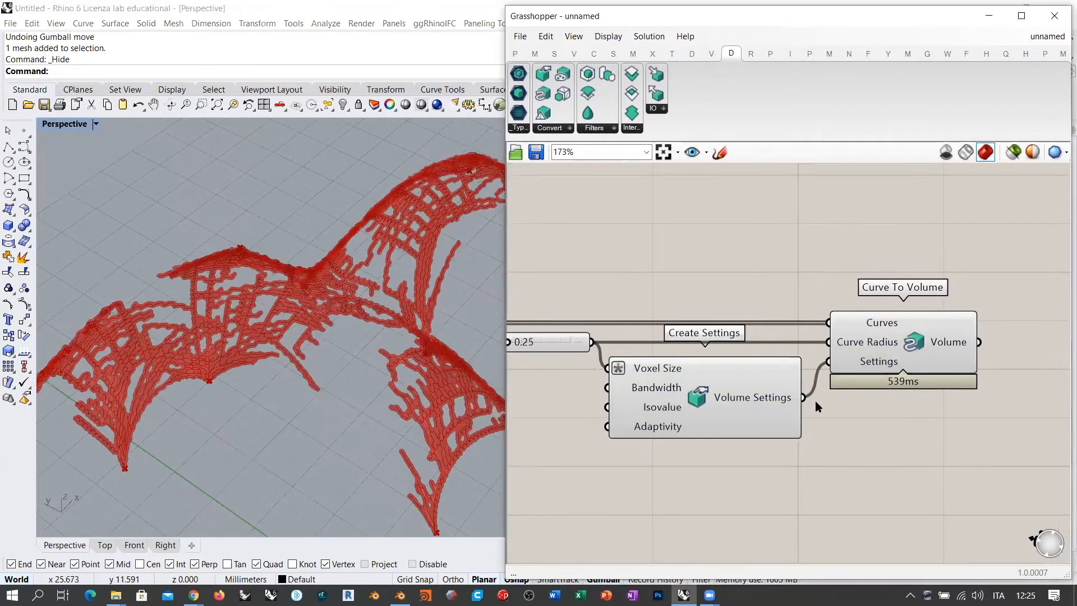
scroll(817, 407, down, 3)
click(621, 361)
click(715, 298)
right_drag(314, 348, 378, 303)
scroll(311, 358, up, 2)
click(736, 273)
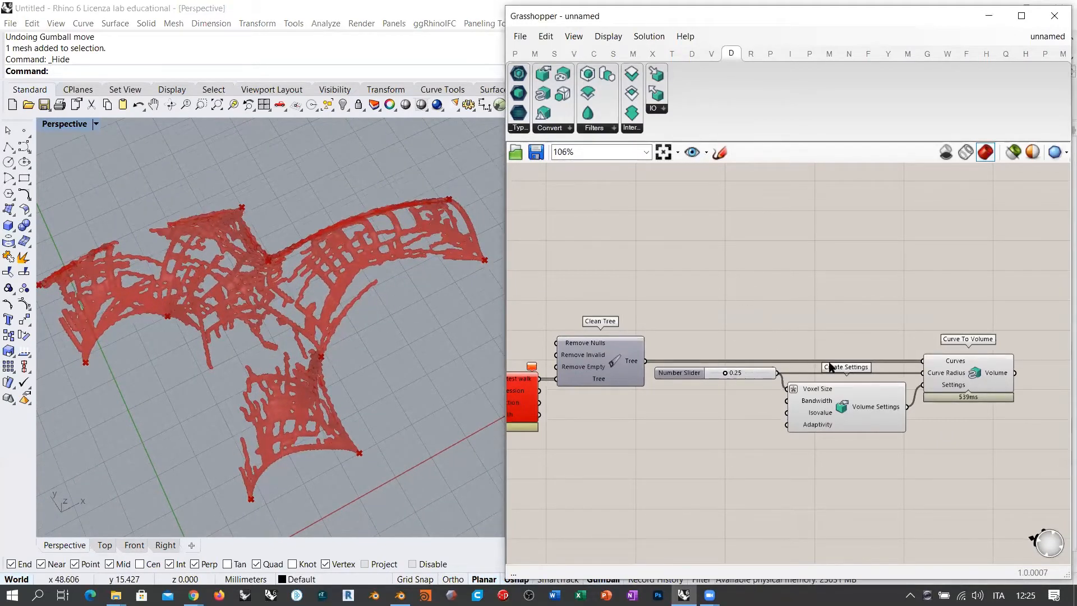
- Add a Rebuild Curve component and connect Clean Tree's Tree output to its Curve input
double_click(741, 301)
text(rebuild)
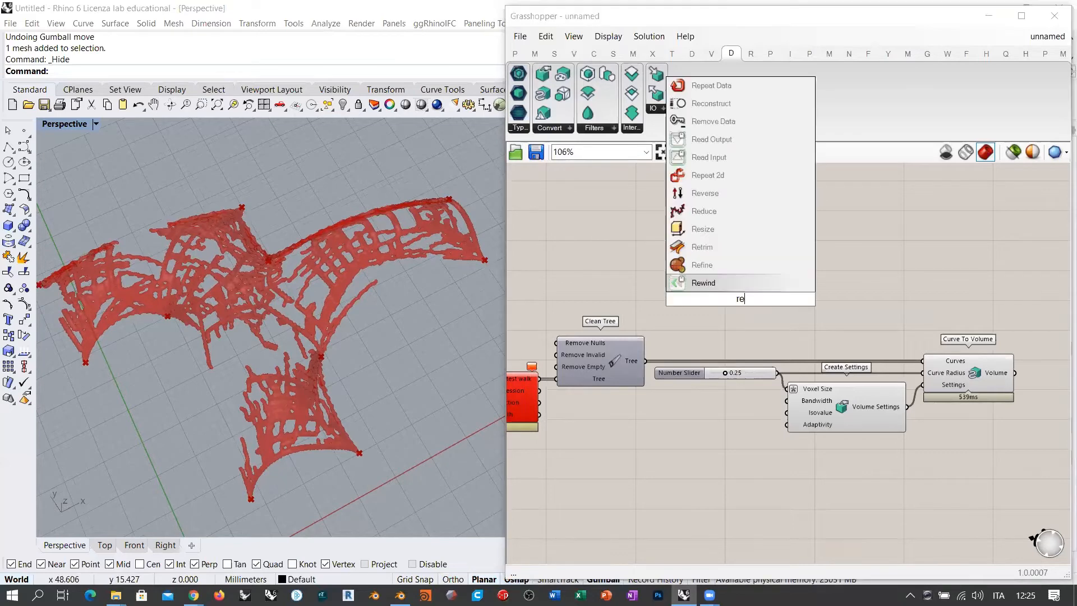
key(Return)
scroll(686, 331, up, 3)
drag(636, 371, 719, 266)
- Hide the Curve To Volume preview and examine the rebuilt curves from several angles in the Perspective view
click(1027, 396)
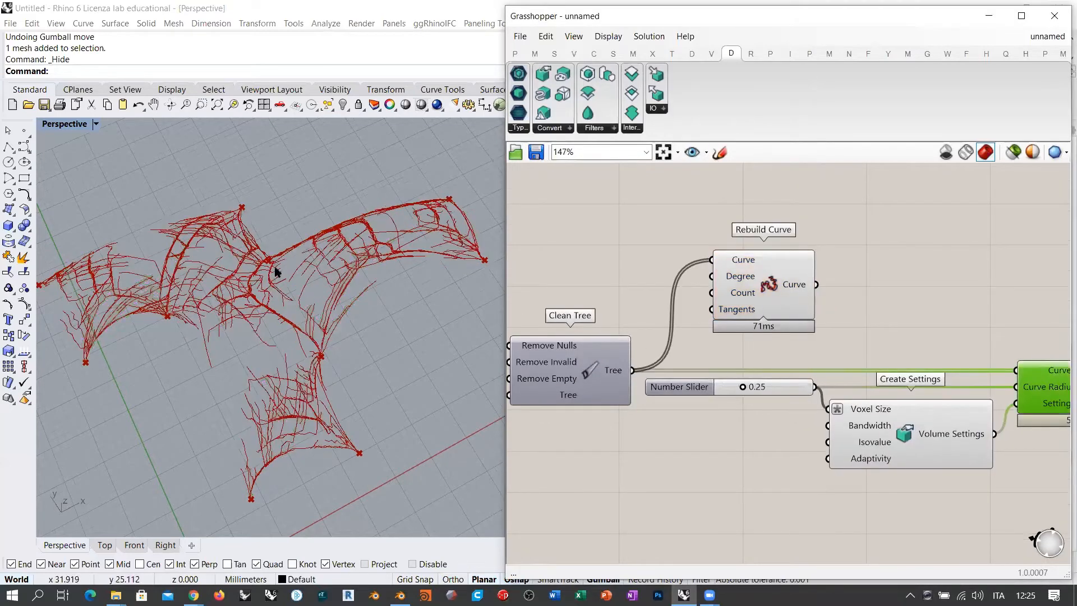
right_drag(272, 269, 296, 329)
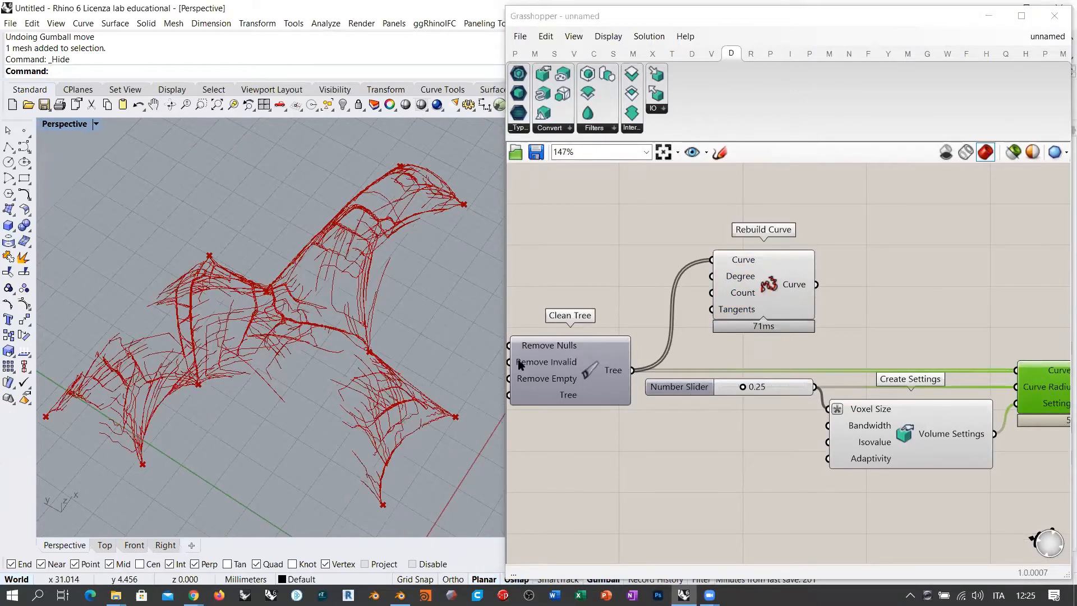
right_drag(345, 300, 330, 318)
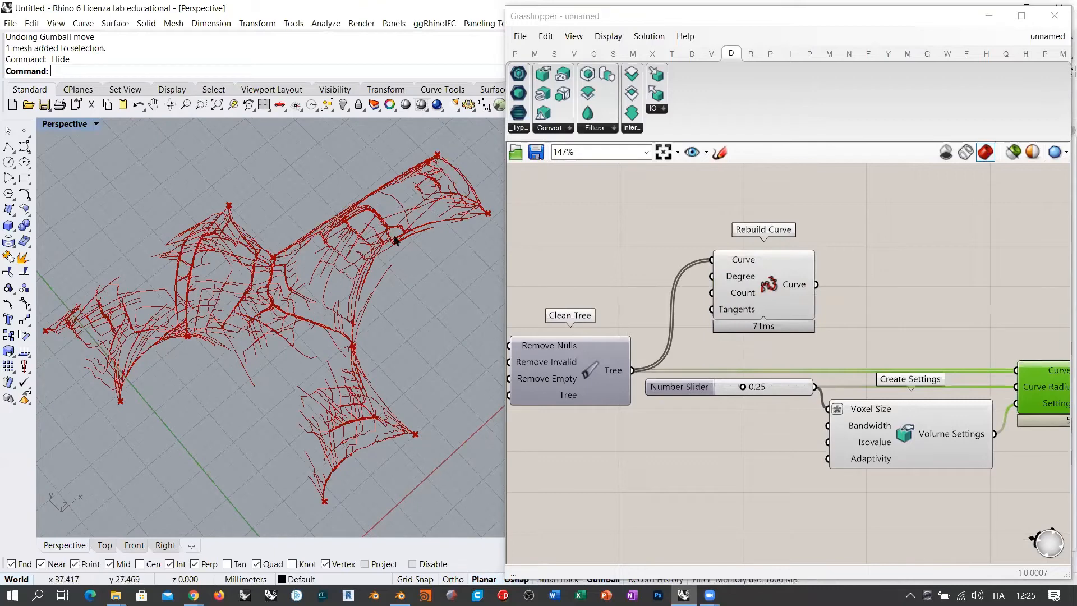
right_drag(377, 245, 412, 205)
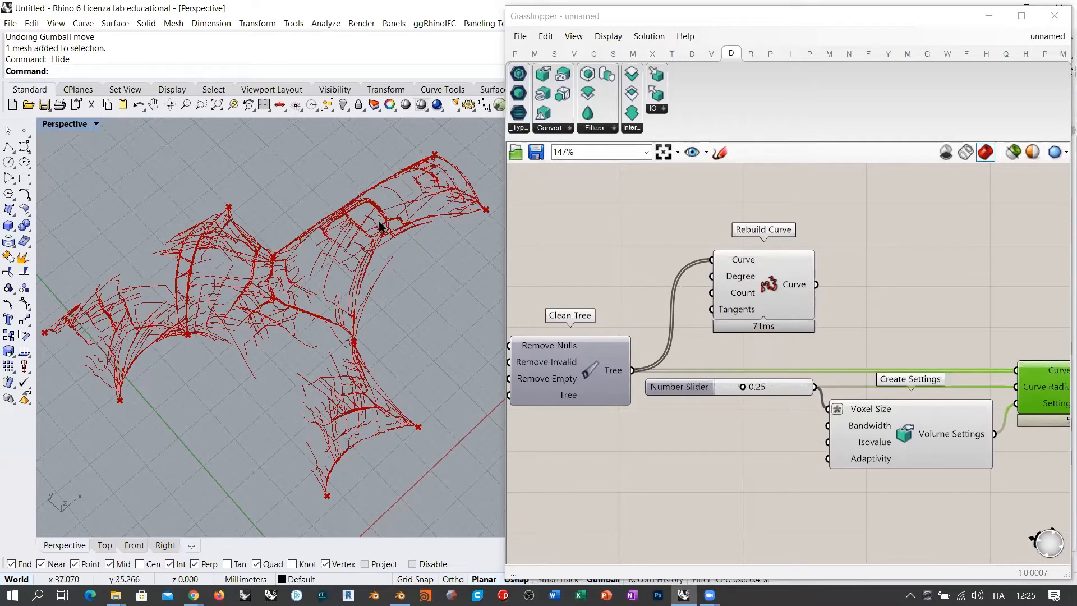
right_drag(379, 223, 261, 226)
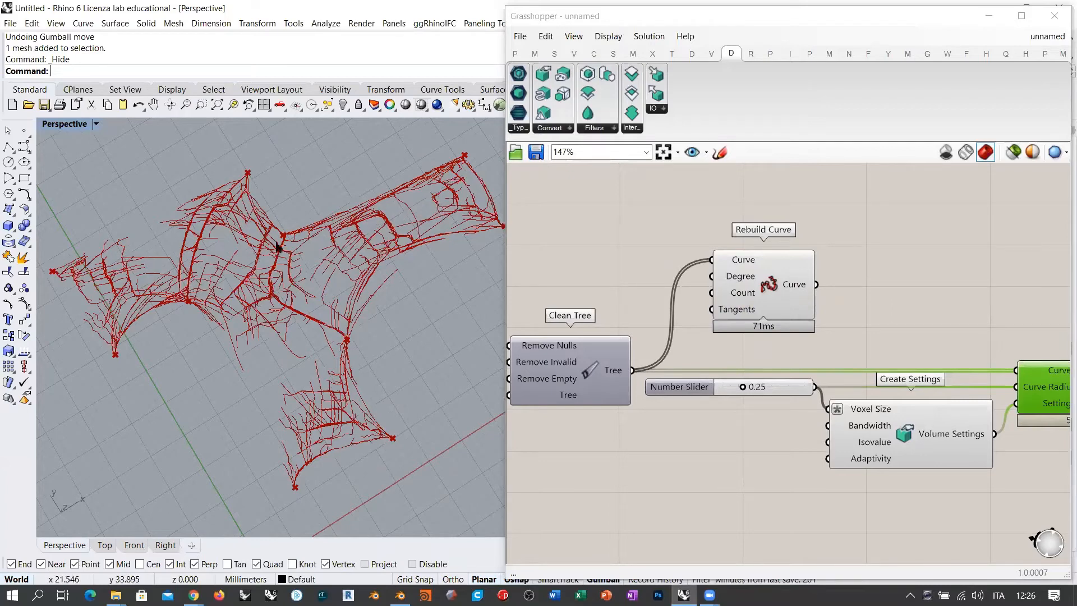
right_drag(277, 303, 377, 281)
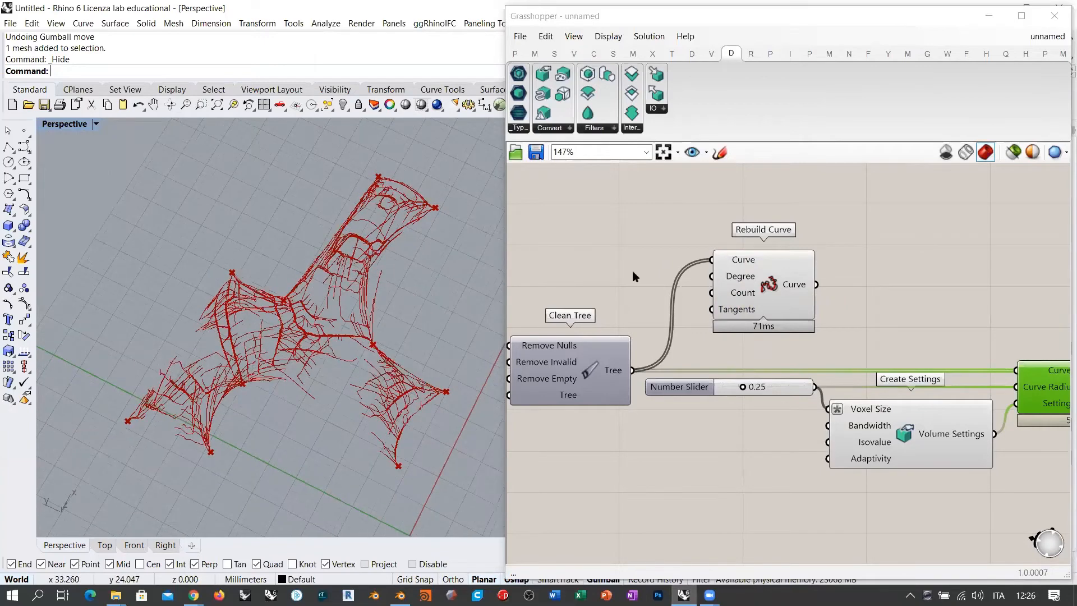
- Add a panel containing 3 and connect it to Rebuild Curve's Degree input
double_click(648, 271)
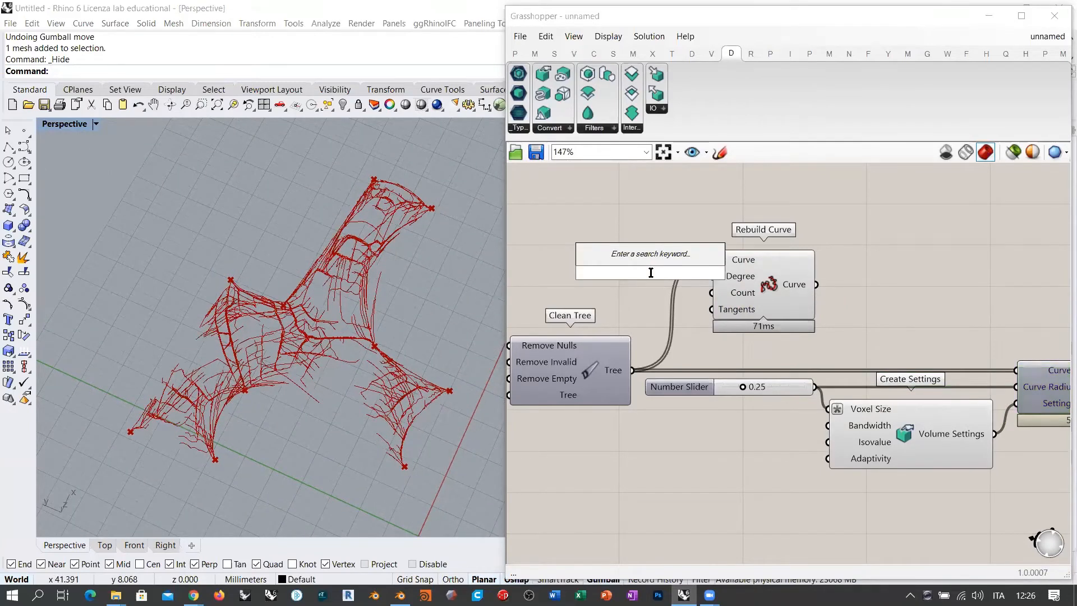
text("3)
key(Return)
drag(664, 272, 711, 276)
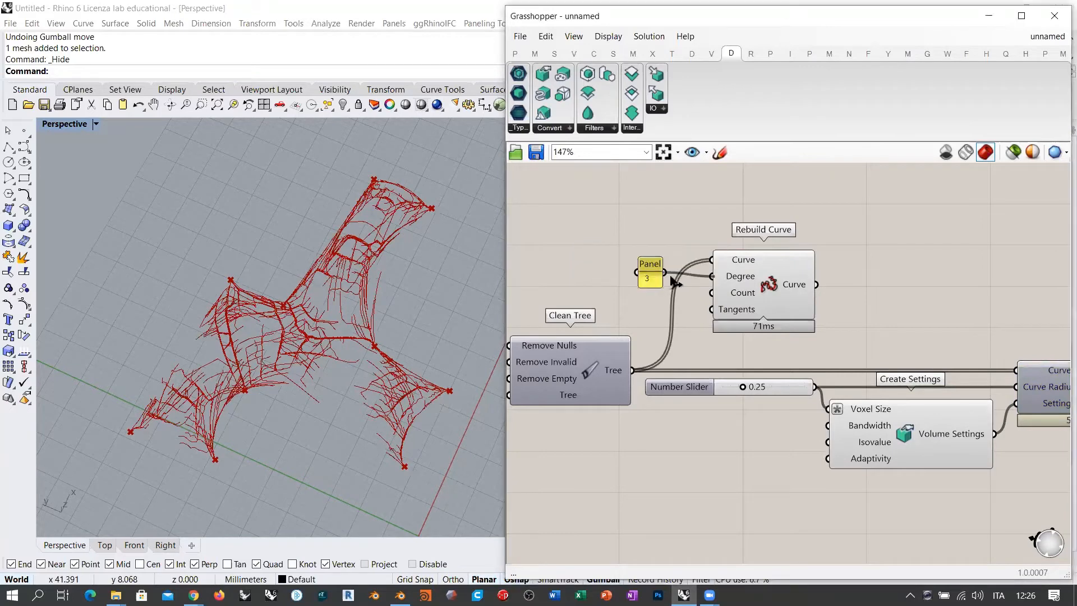
right_drag(329, 344, 357, 337)
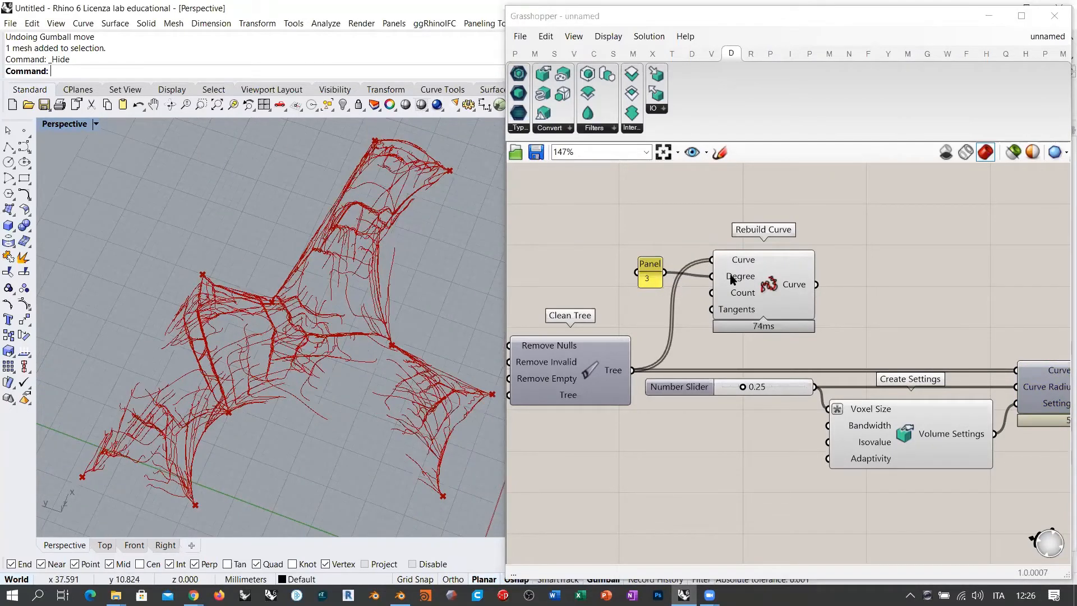
- Rearrange Rebuild Curve and its Degree panel, then add a number slider set to 4 and connect it to the Count input
drag(779, 266, 827, 233)
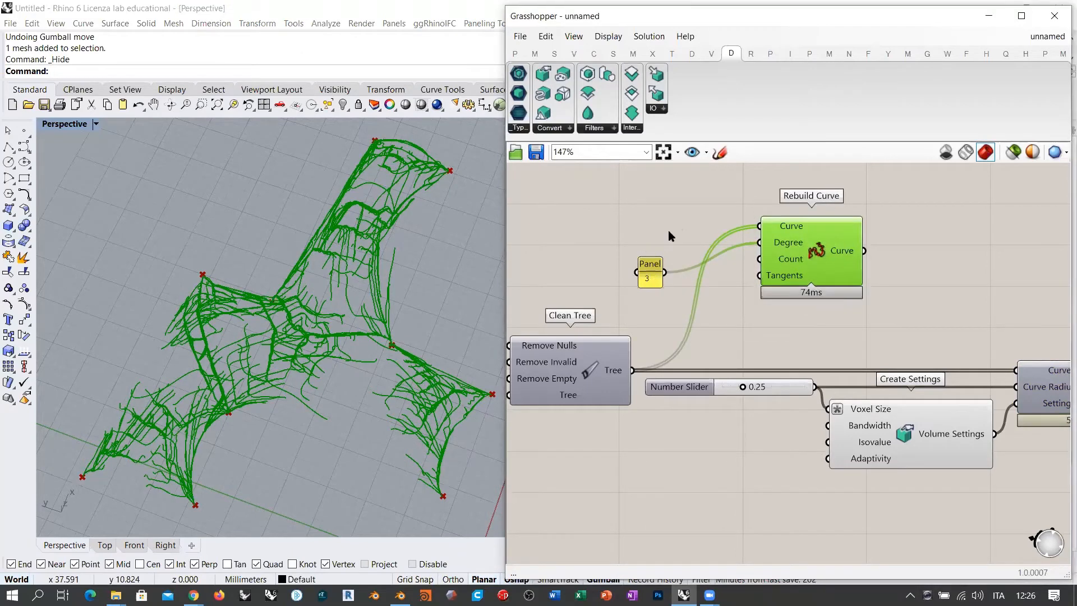
drag(651, 268, 681, 218)
double_click(633, 292)
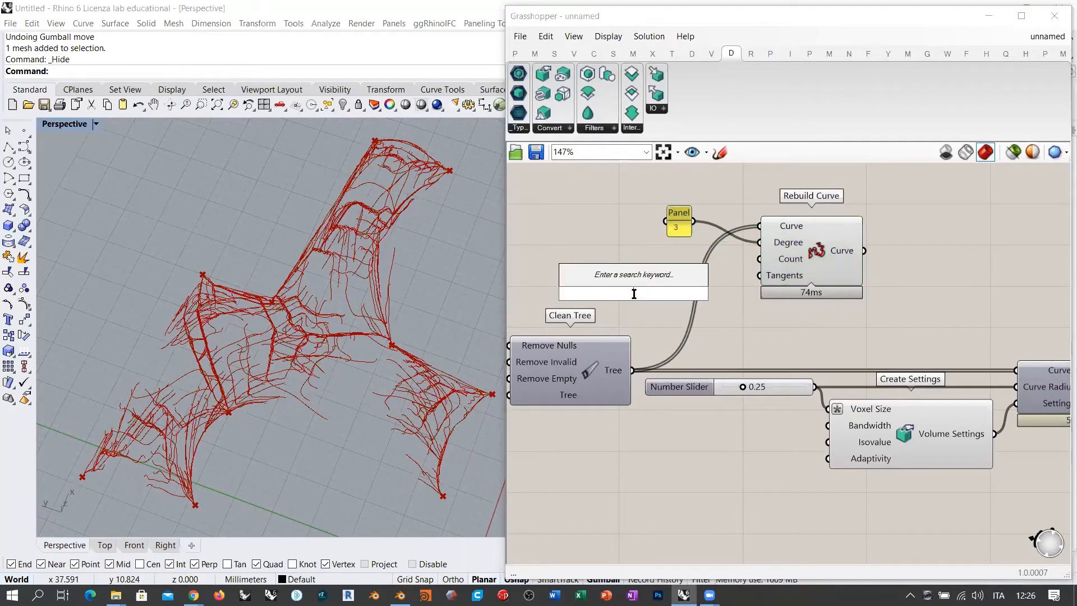
text(1)
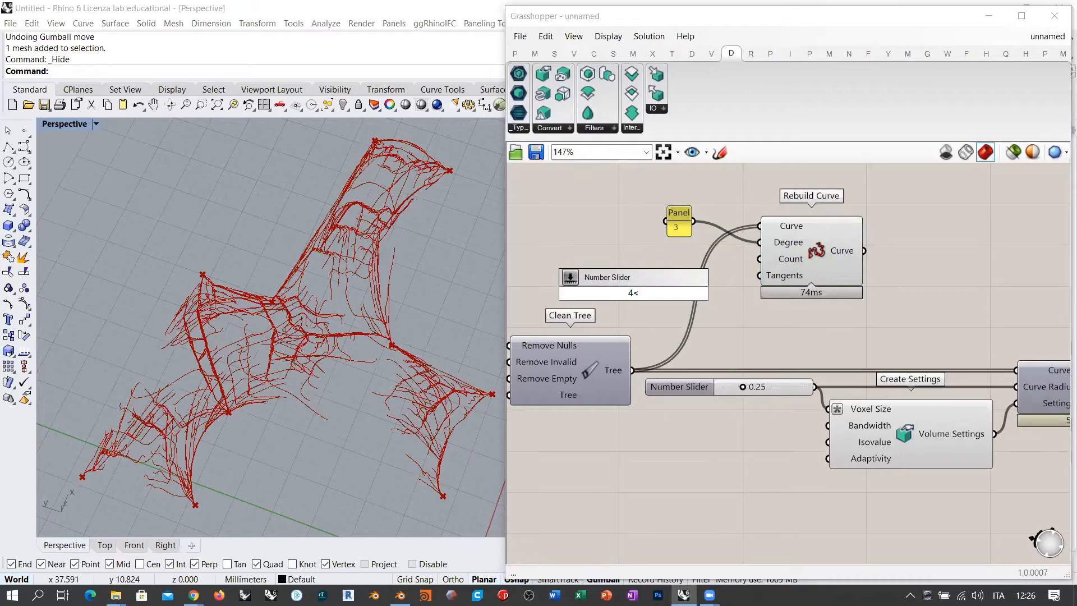
key(Return)
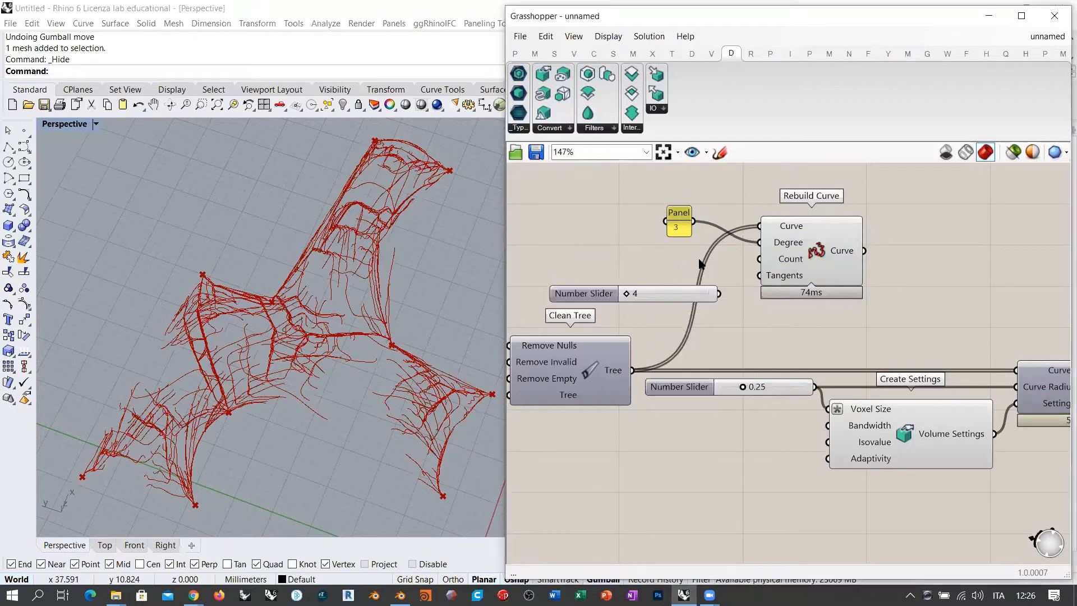
drag(759, 259, 705, 252)
click(712, 279)
right_drag(325, 337, 303, 349)
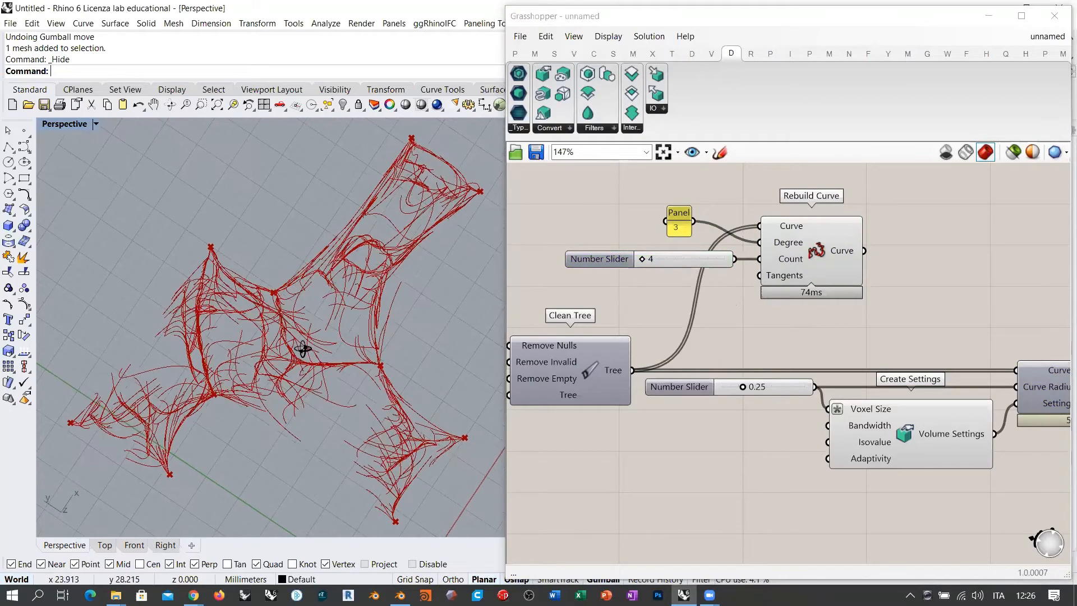
right_drag(427, 248, 327, 265)
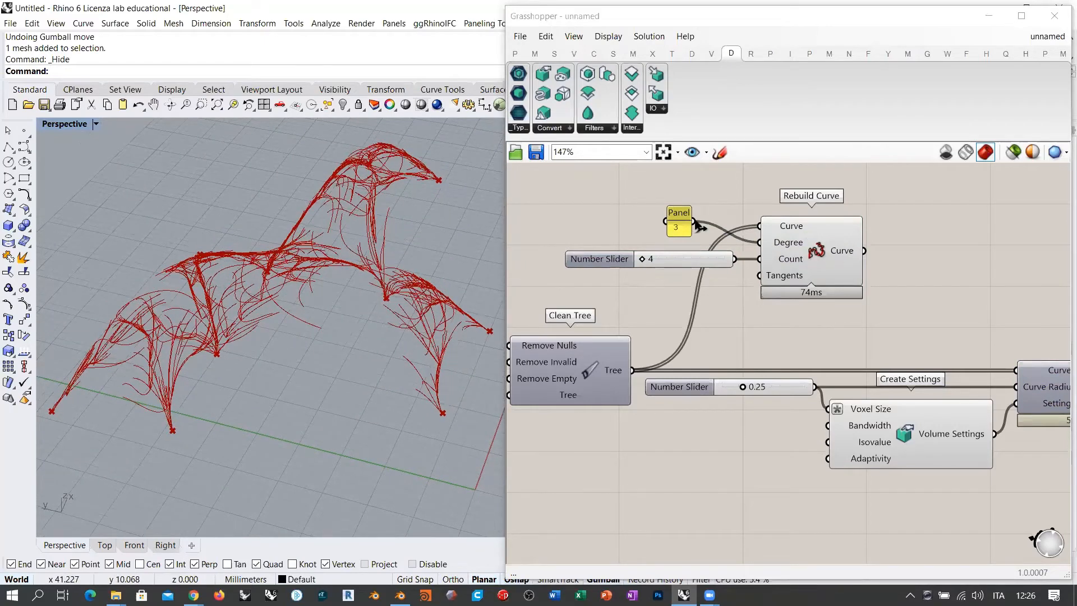
- Try a Count of 38 for Rebuild Curve, compare the curves in the Perspective view, and set the slider to 24
drag(680, 219, 717, 227)
drag(640, 260, 671, 261)
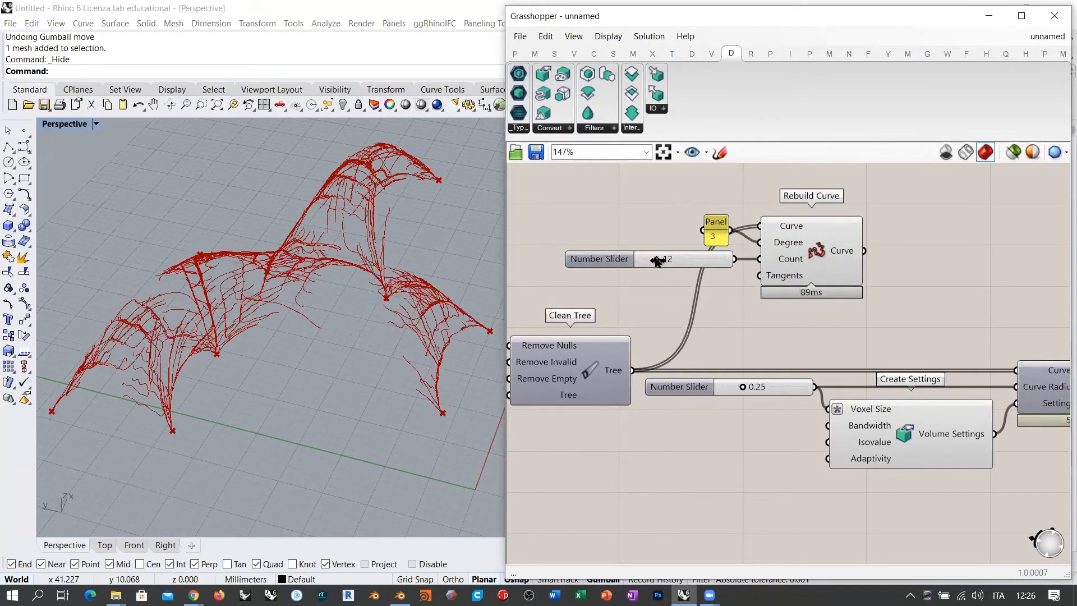
right_drag(386, 271, 344, 264)
drag(671, 261, 703, 261)
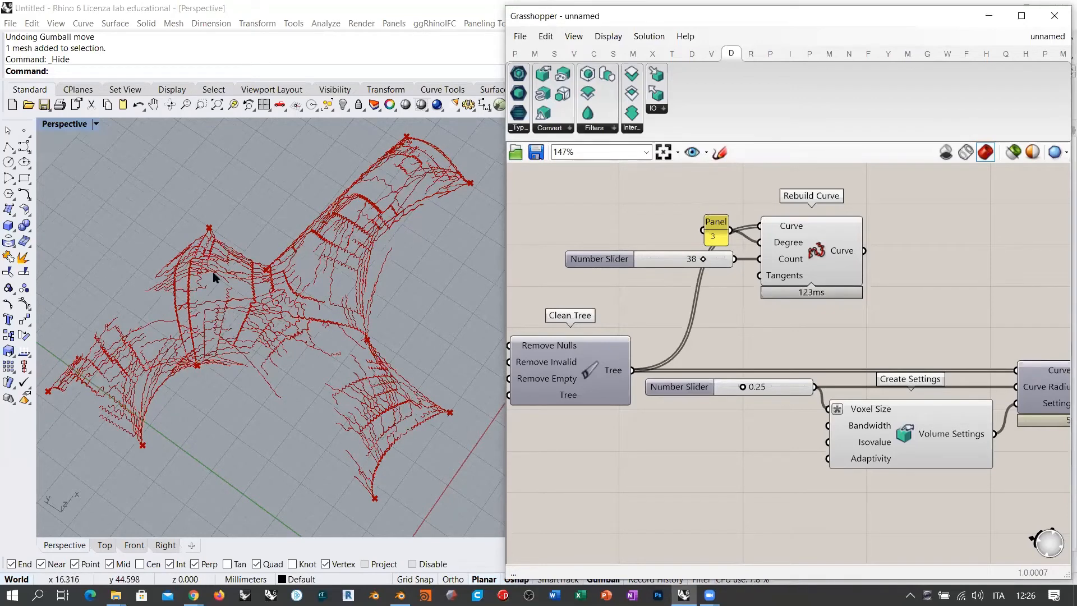
right_drag(336, 269, 345, 302)
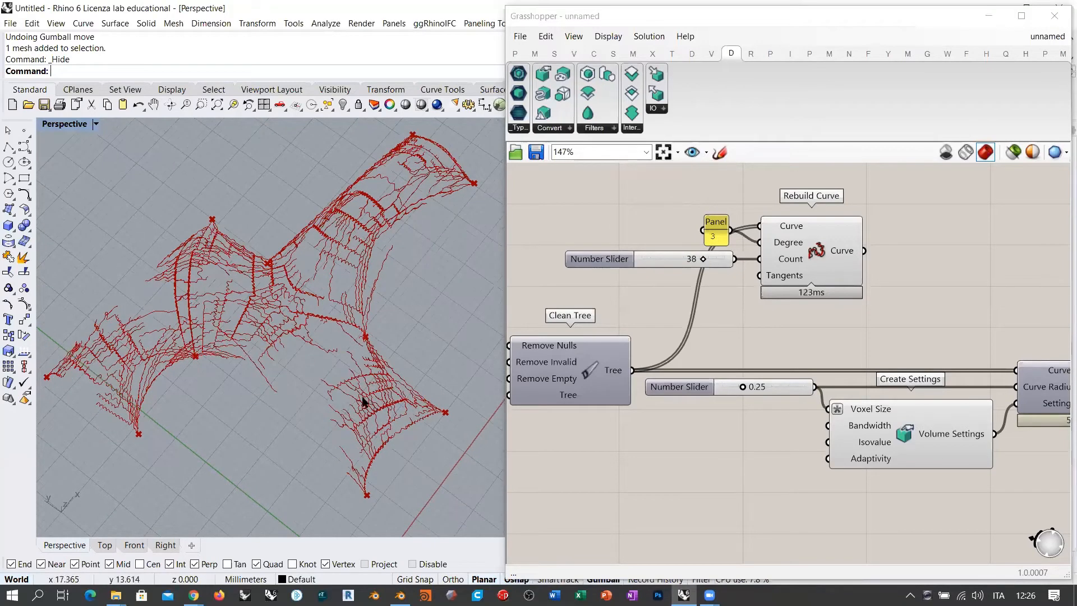
right_drag(305, 263, 412, 288)
drag(706, 262, 679, 265)
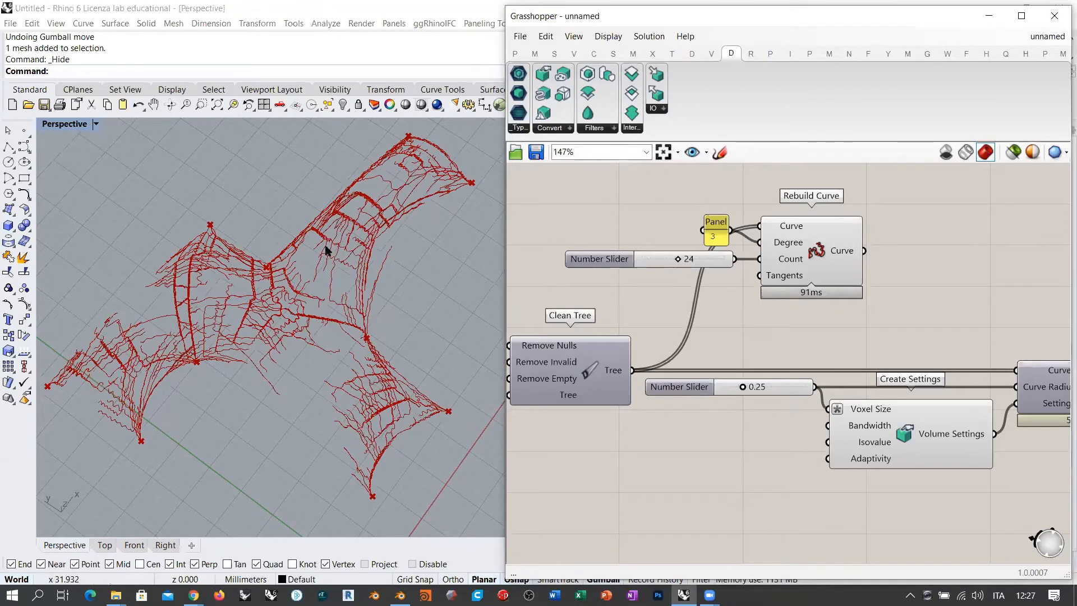
right_drag(344, 257, 371, 309)
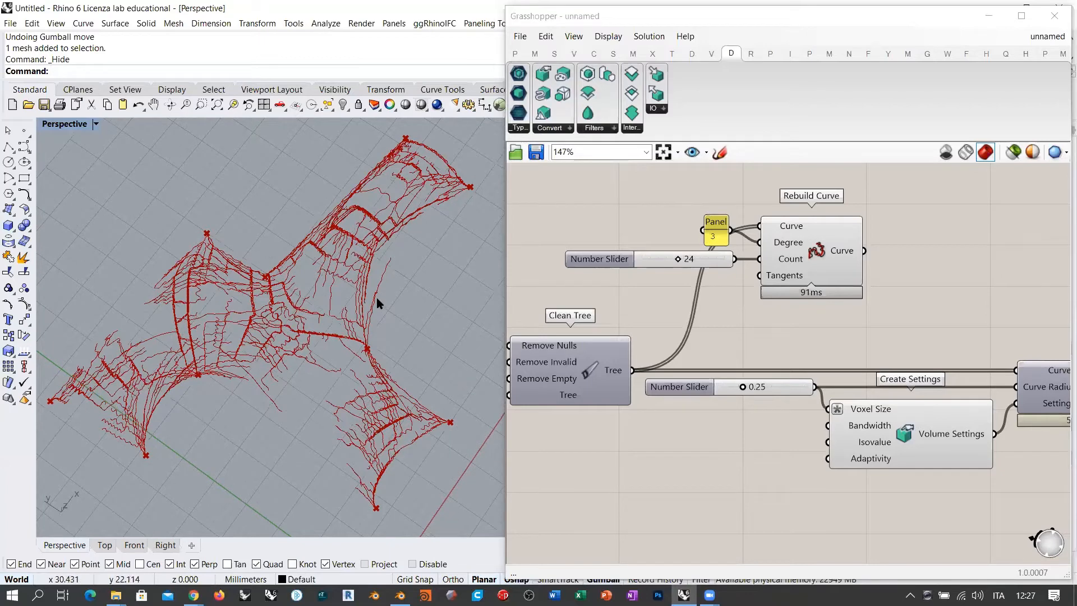
- Hide the Rebuild Curve preview in the Perspective view
right_drag(798, 299, 643, 298)
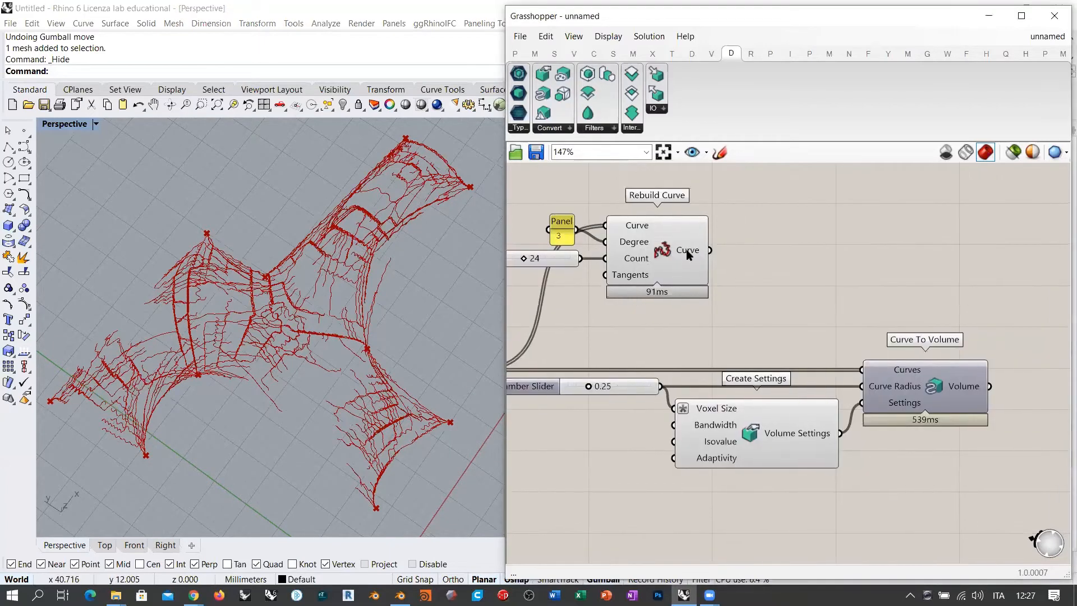
scroll(741, 307, down, 2)
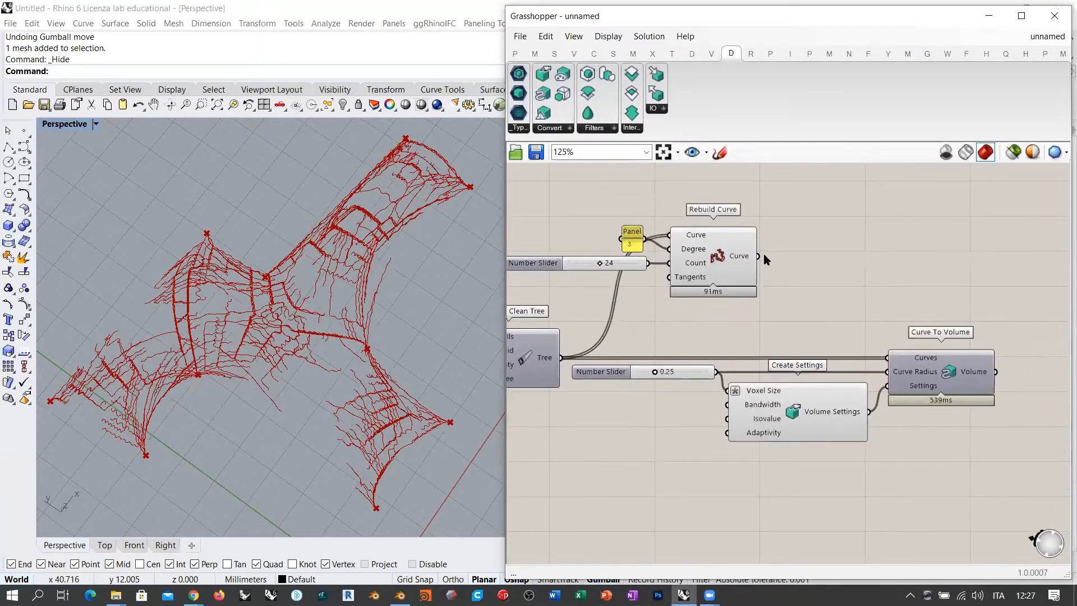
click(724, 259)
key(ctrl+q)
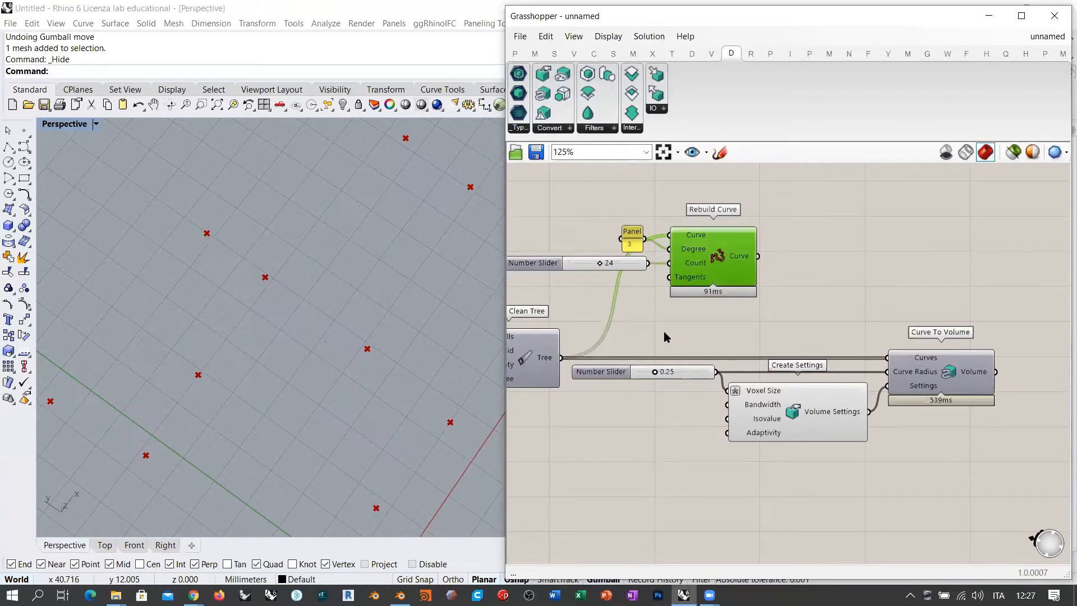
click(870, 284)
- Connect Rebuild Curve's output to Curve To Volume's Curves input, show the Curve To Volume preview and examine the volume
click(950, 374)
key(ctrl+q)
click(921, 287)
right_drag(235, 349, 594, 322)
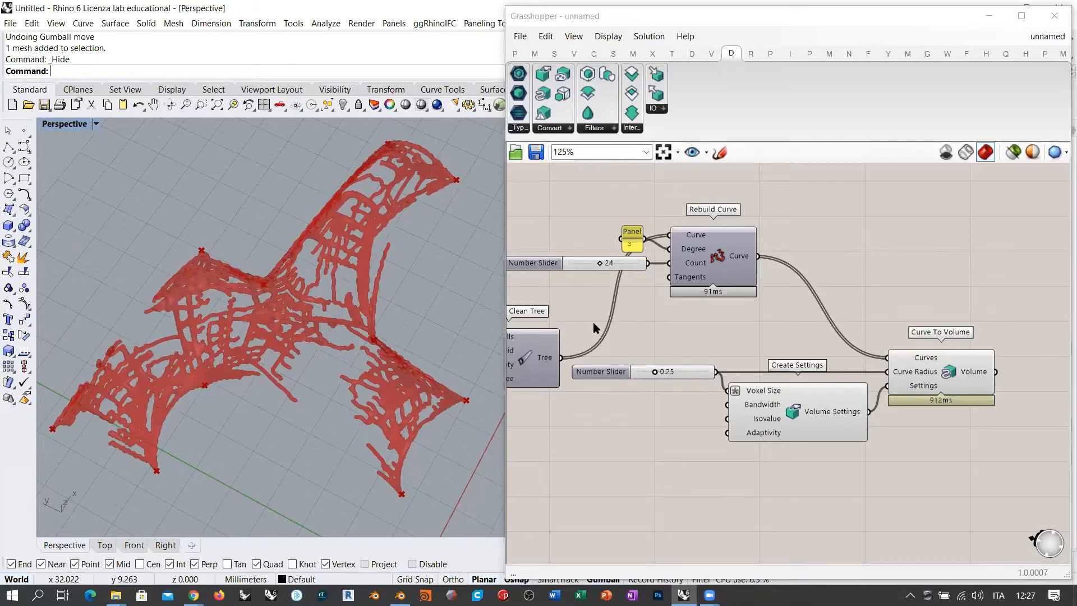
right_drag(392, 322, 418, 296)
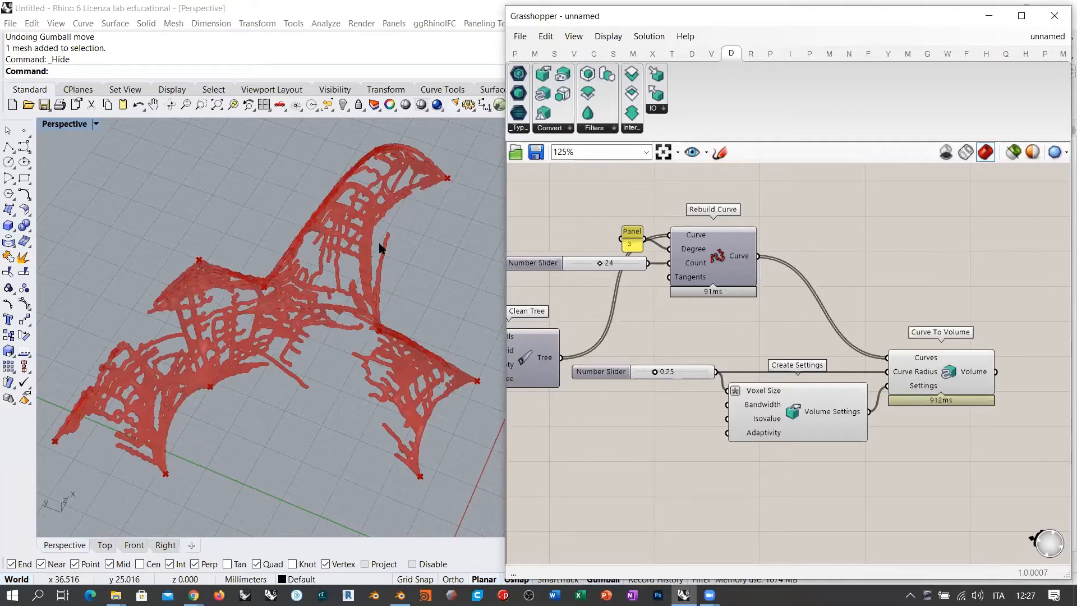
right_drag(991, 377, 746, 362)
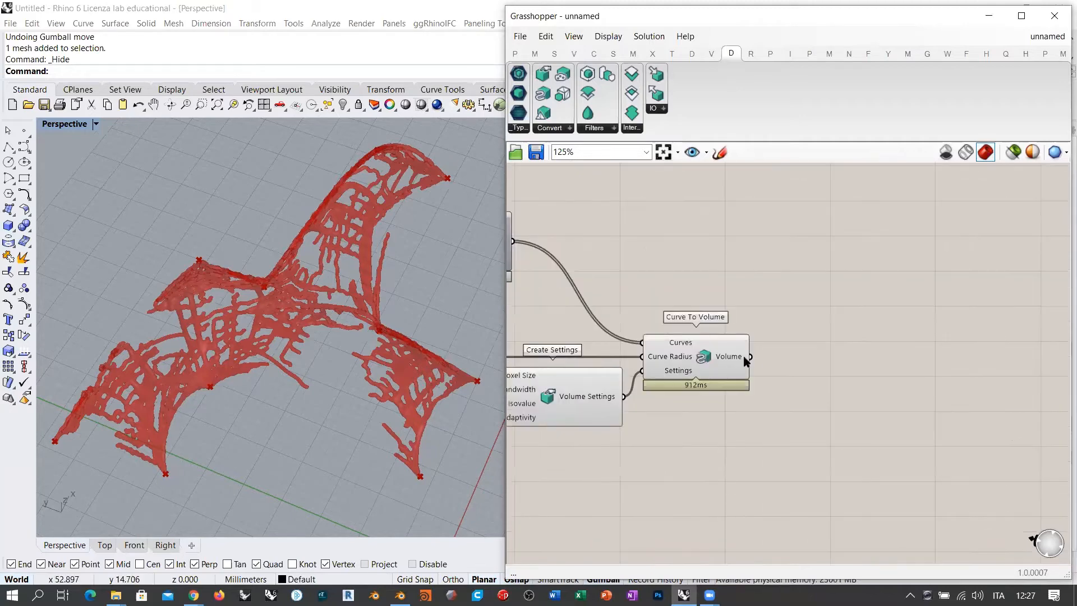
- Add a Volume to Mesh component and feed it the Volume output of Curve To Volume
mouse_move(731, 359)
click(550, 128)
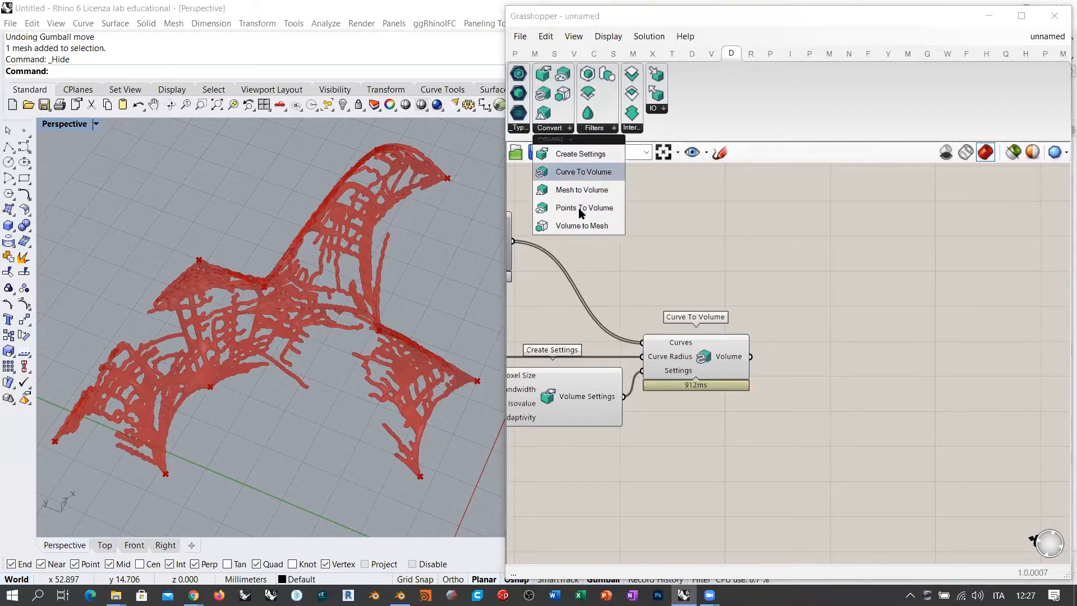
click(581, 224)
click(878, 378)
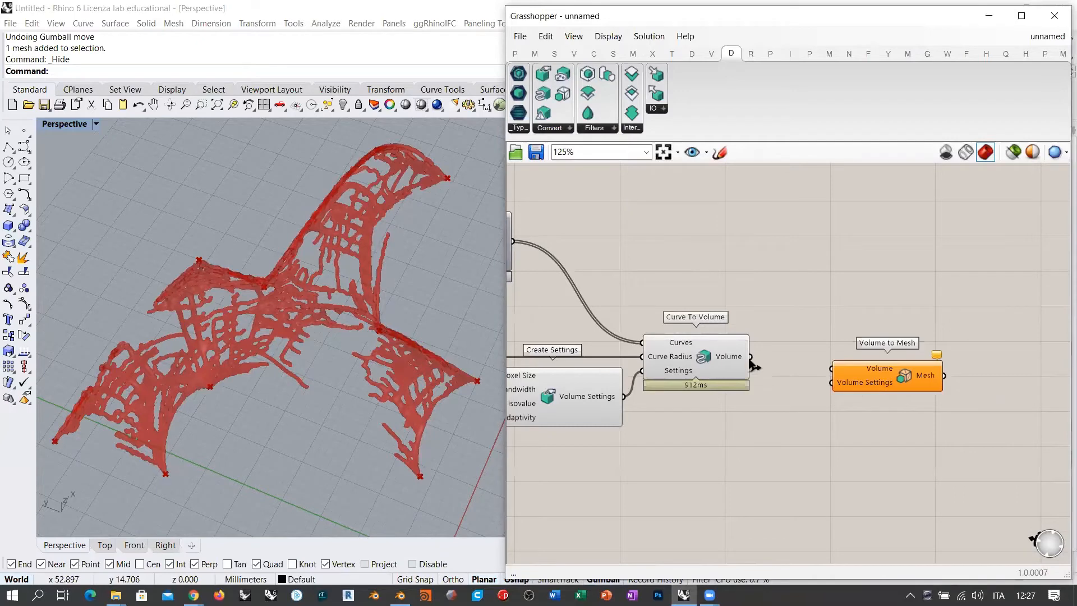
drag(750, 356, 835, 394)
scroll(836, 404, up, 2)
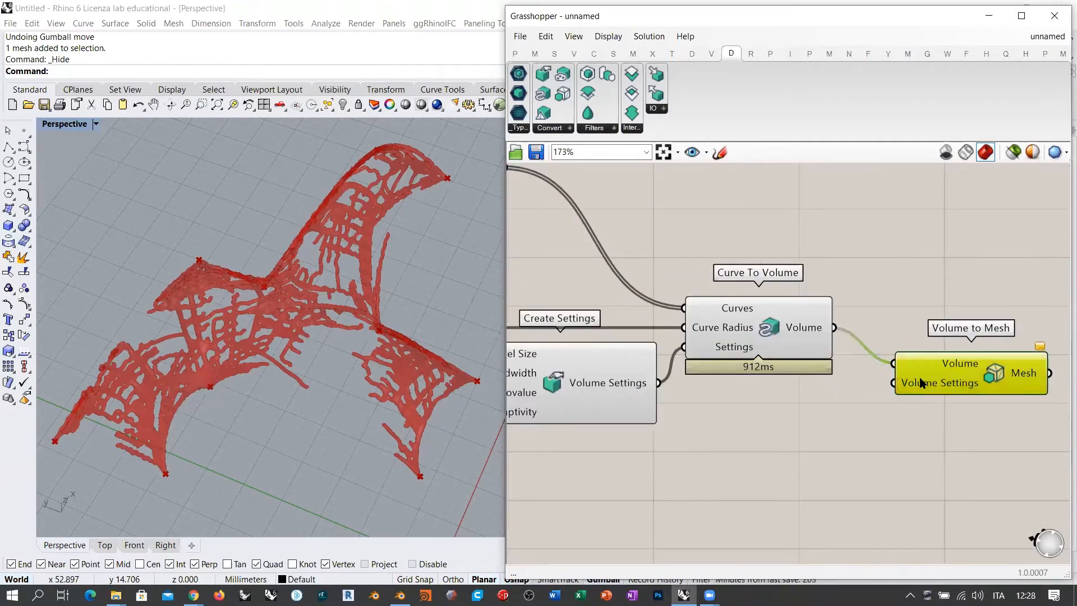
- Connect the Create Settings output to the Volume Settings input of Volume to Mesh, placing the component closer to Curve To Volume
drag(931, 392, 912, 395)
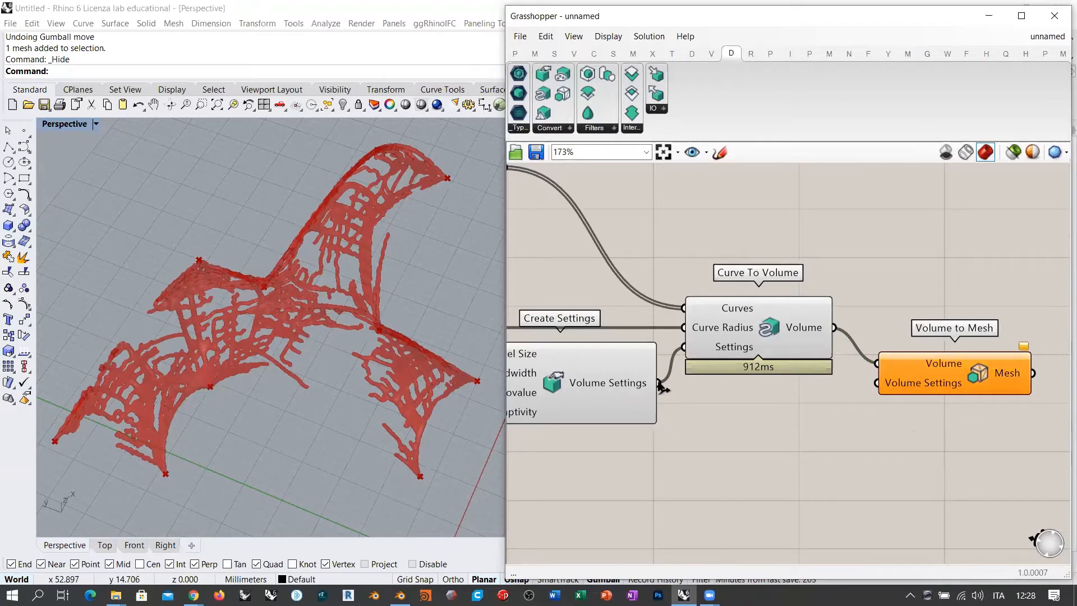
drag(658, 383, 877, 387)
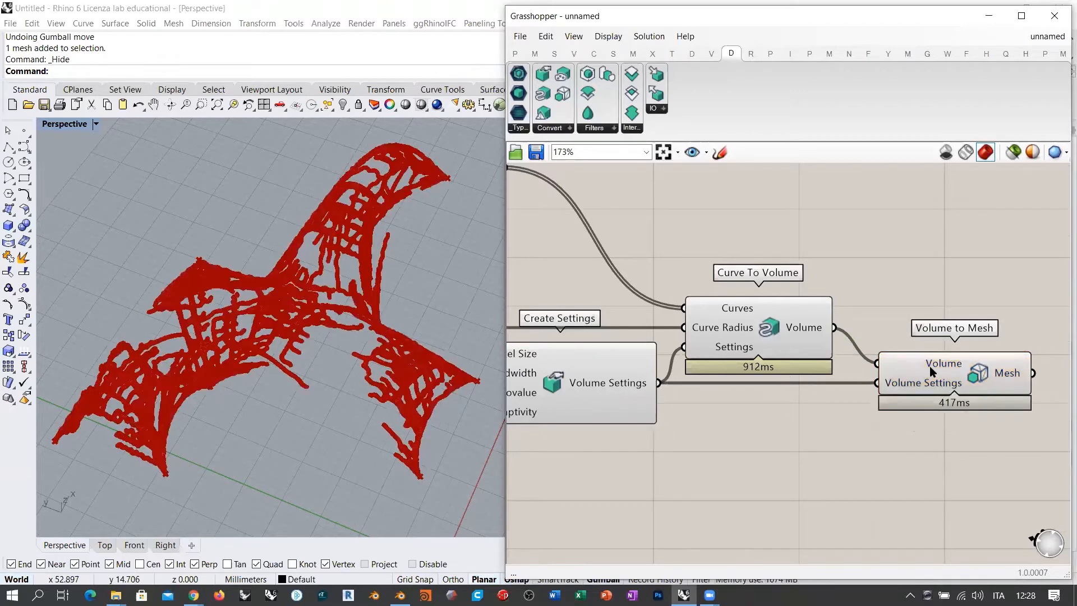
drag(930, 365, 909, 365)
click(895, 441)
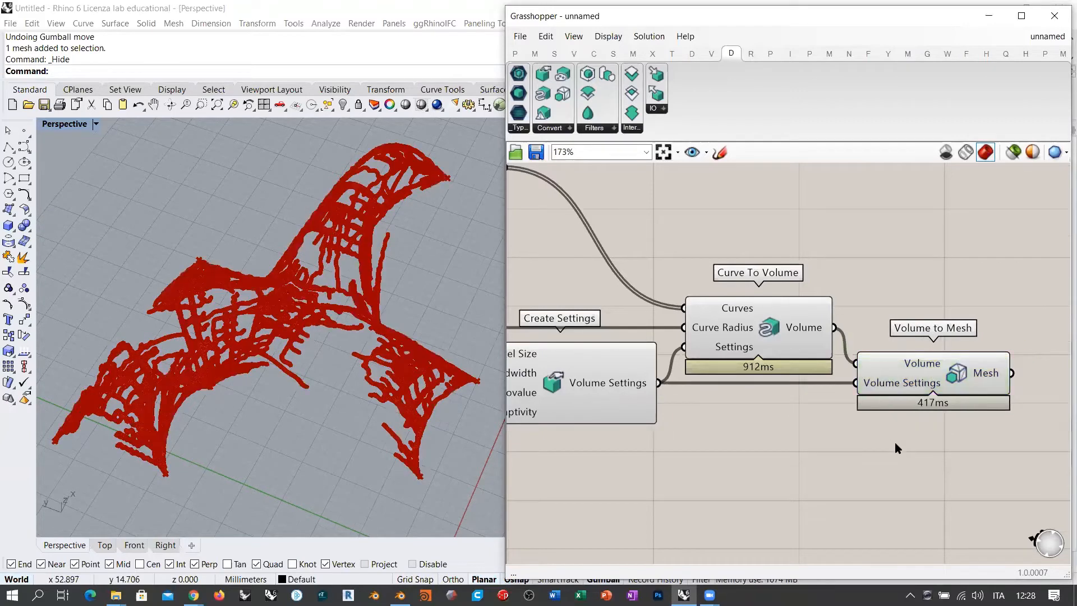
- Turn off the preview of the Curve To Volume component
click(771, 332)
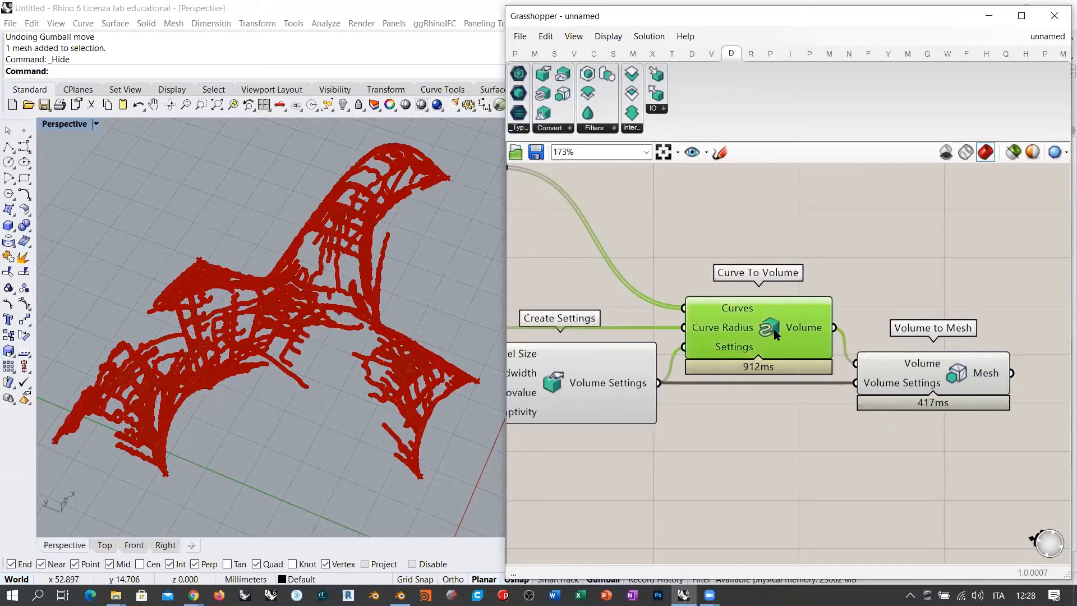
click(958, 375)
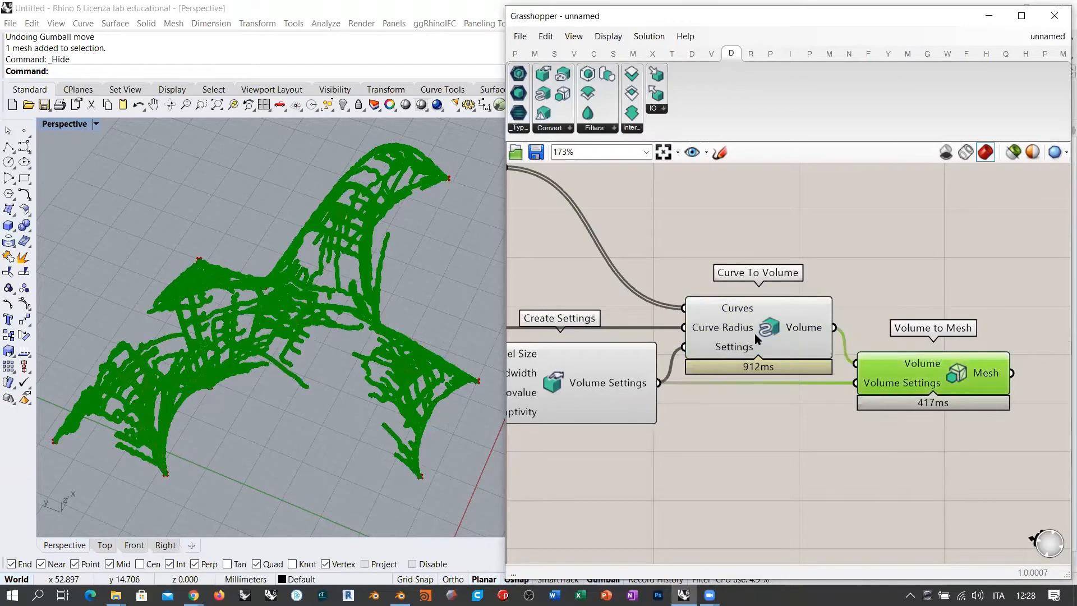
click(755, 333)
- Bake the Mesh output of Volume to Mesh into the Rhino document
right_drag(337, 359, 304, 347)
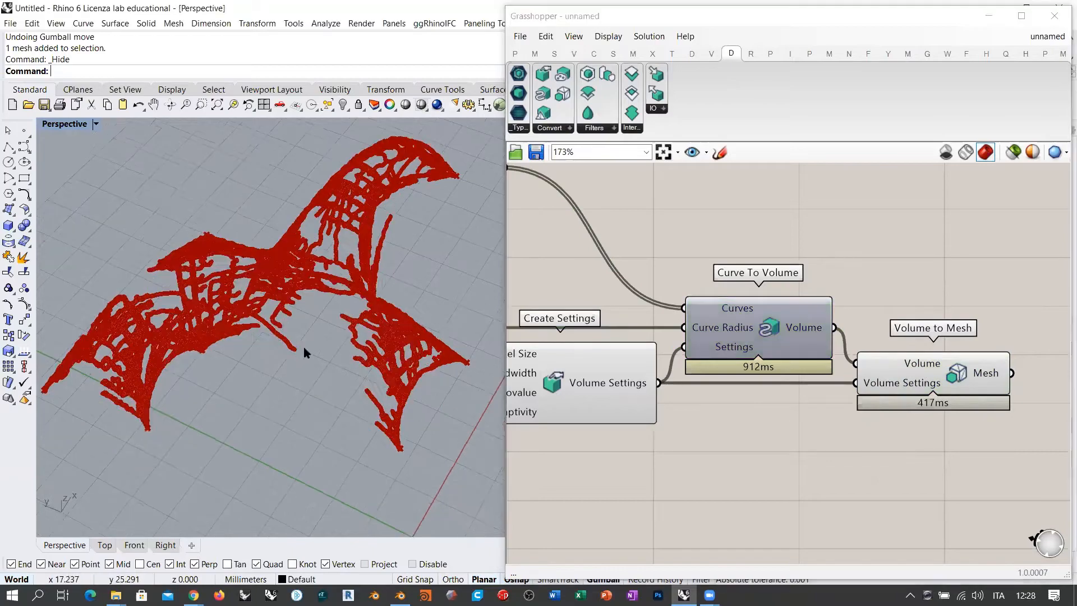
scroll(304, 348, up, 10)
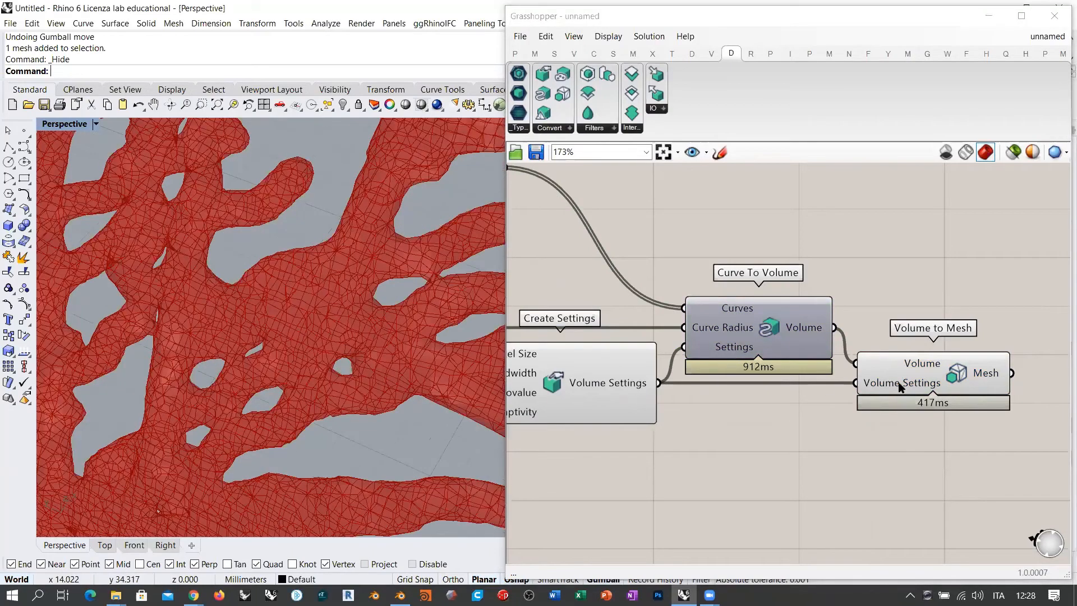
scroll(292, 357, down, 10)
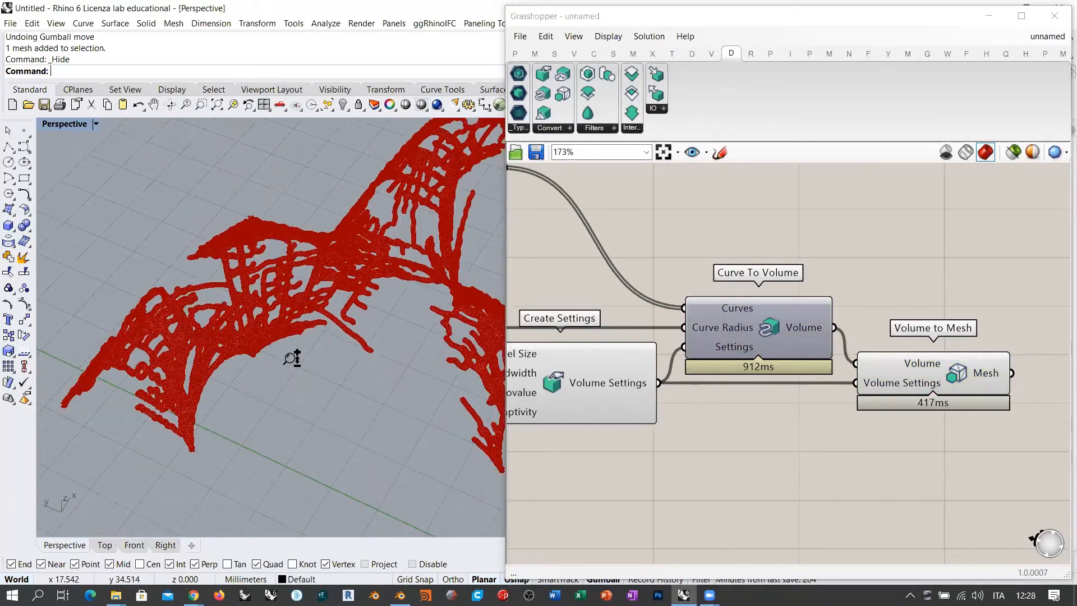
mouse_move(331, 354)
right_down()
mouse_move(348, 348)
mouse_move(319, 362)
right_up()
scroll(329, 337, down, 2)
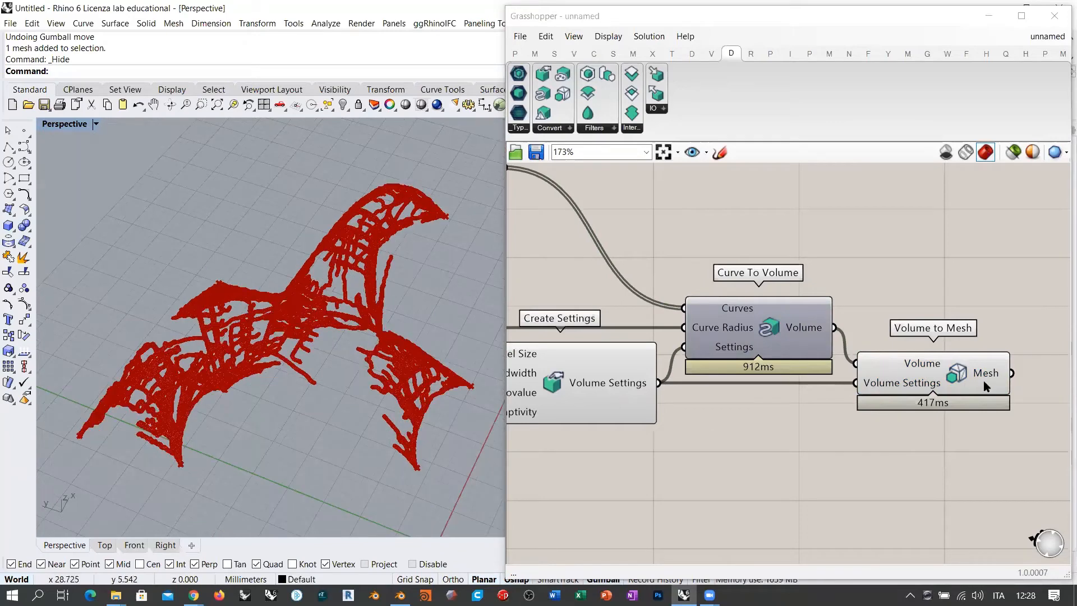
mouse_move(985, 377)
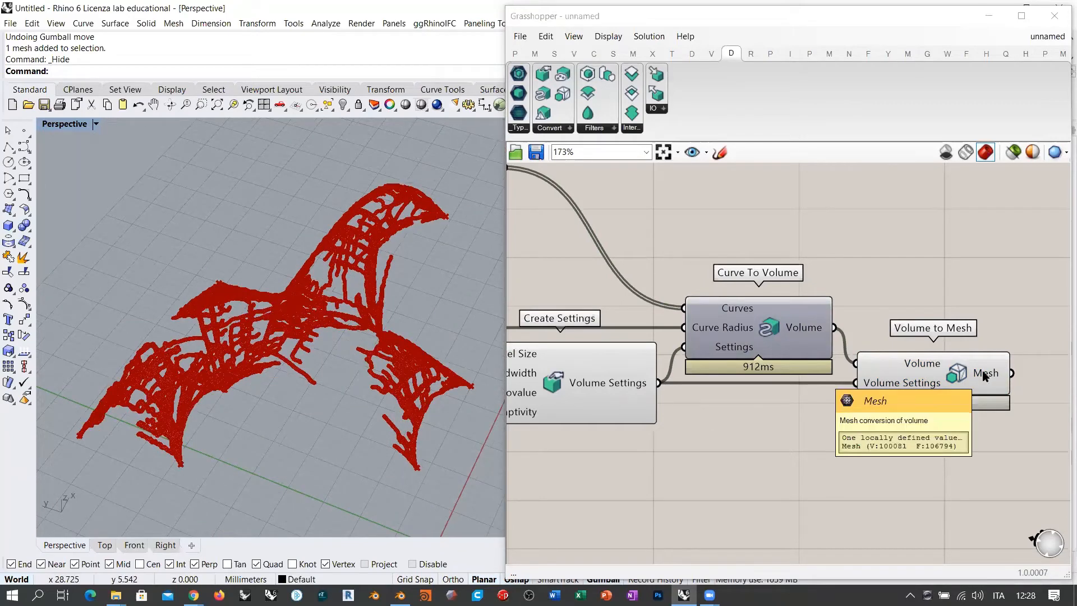
right_click(985, 377)
click(991, 397)
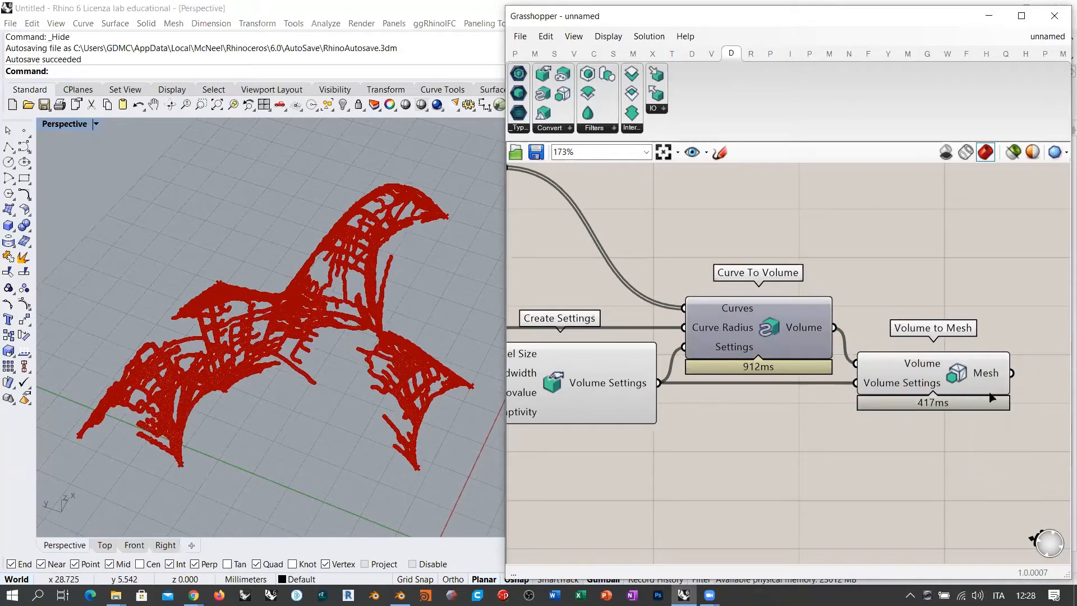
click(971, 522)
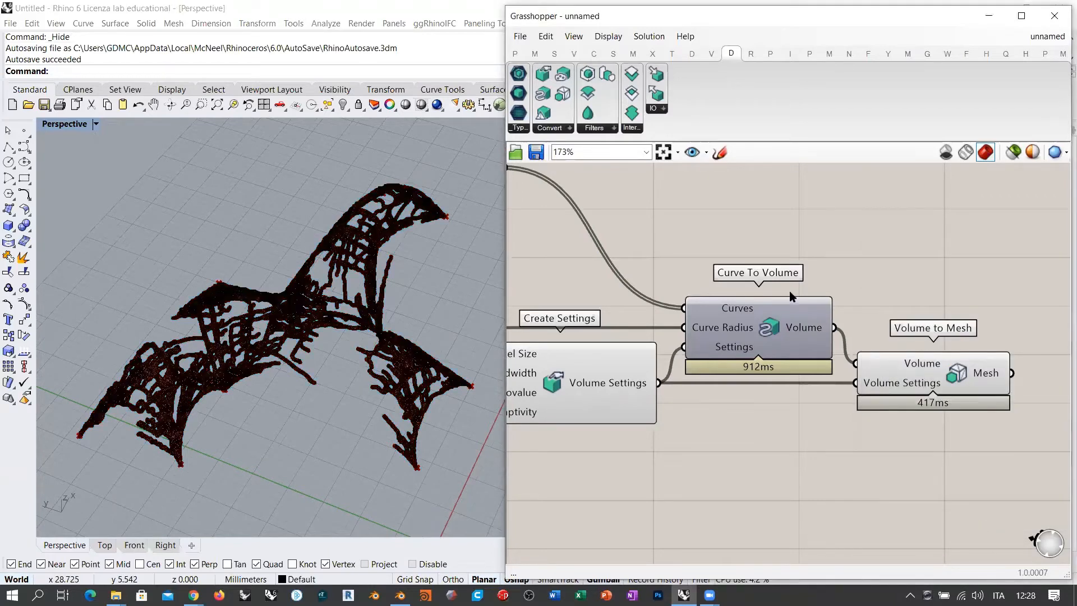
- Move the baked mesh along the Y axis, clear of the Grasshopper preview geometry
click(417, 331)
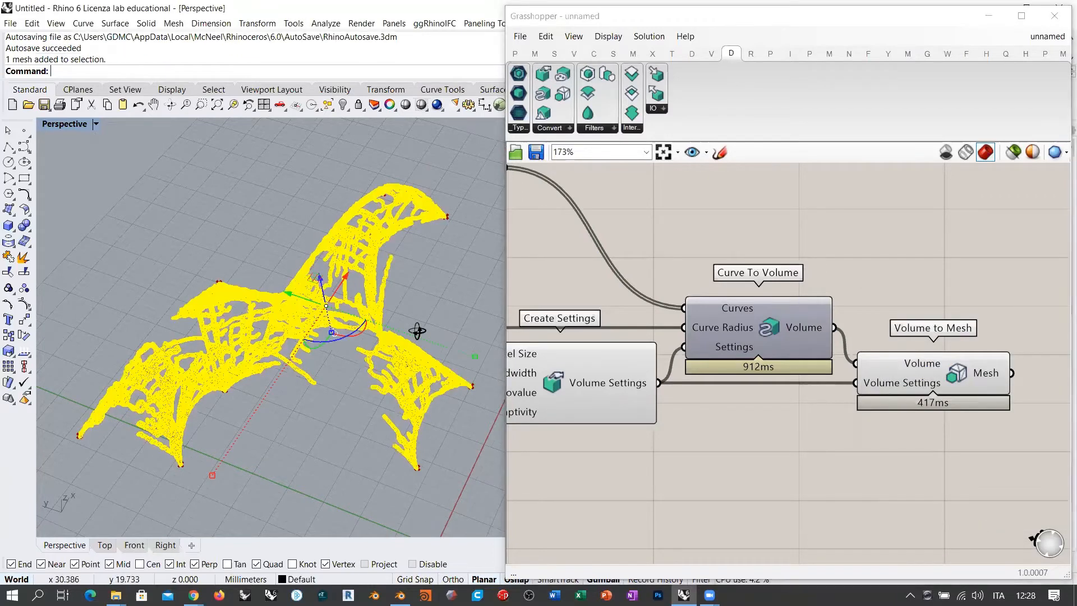
right_drag(418, 331, 295, 223)
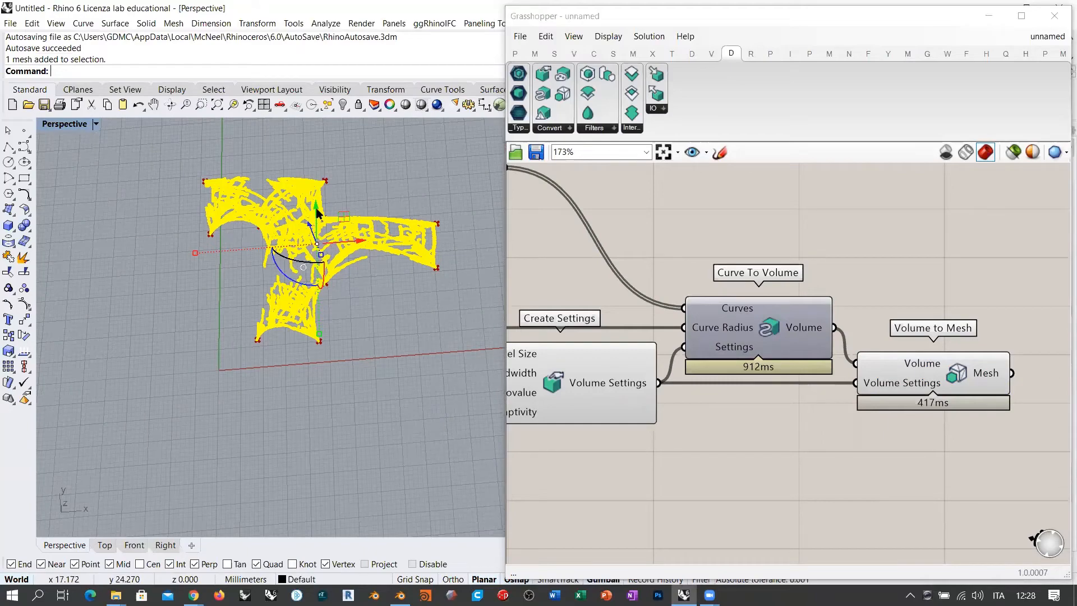
drag(317, 212, 355, 378)
key(Escape)
right_drag(355, 378, 355, 427)
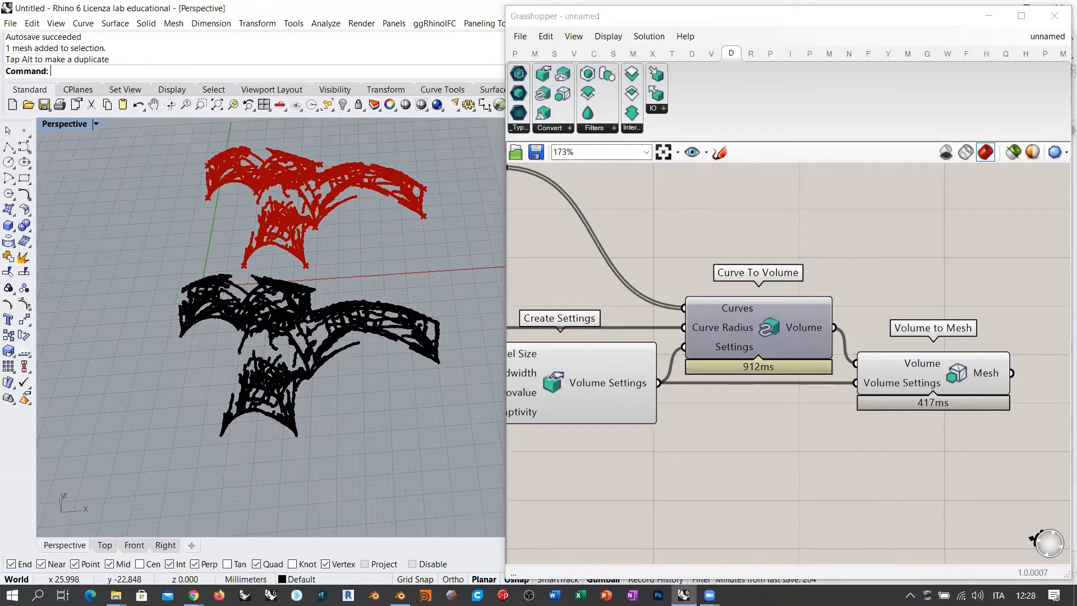
right_drag(370, 356, 343, 261)
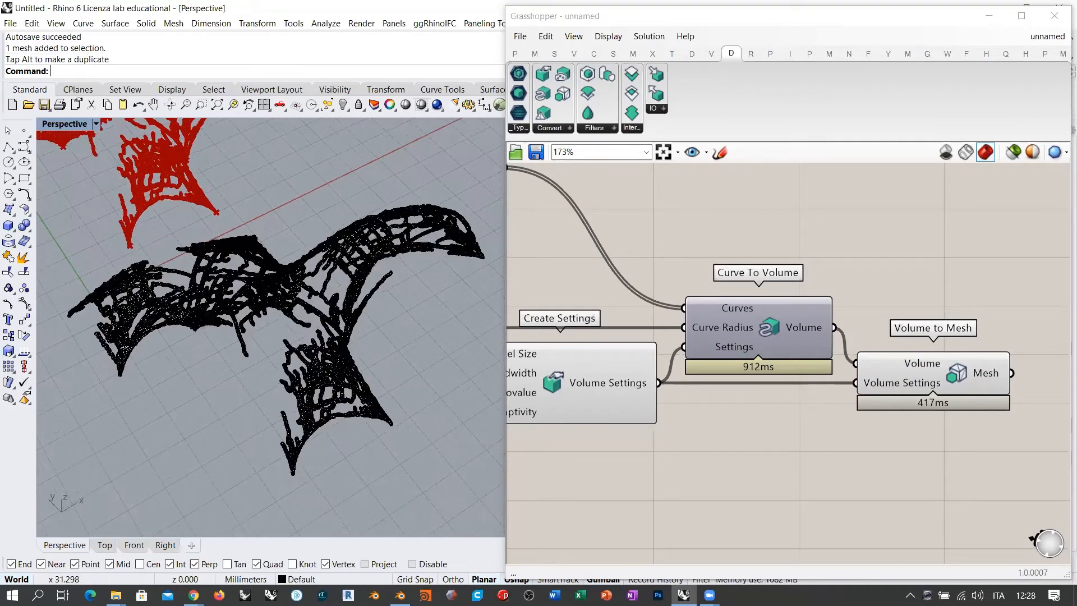
- Set the Perspective viewport to the Arctic display mode and inspect the baked fiber mesh from several angles
click(65, 124)
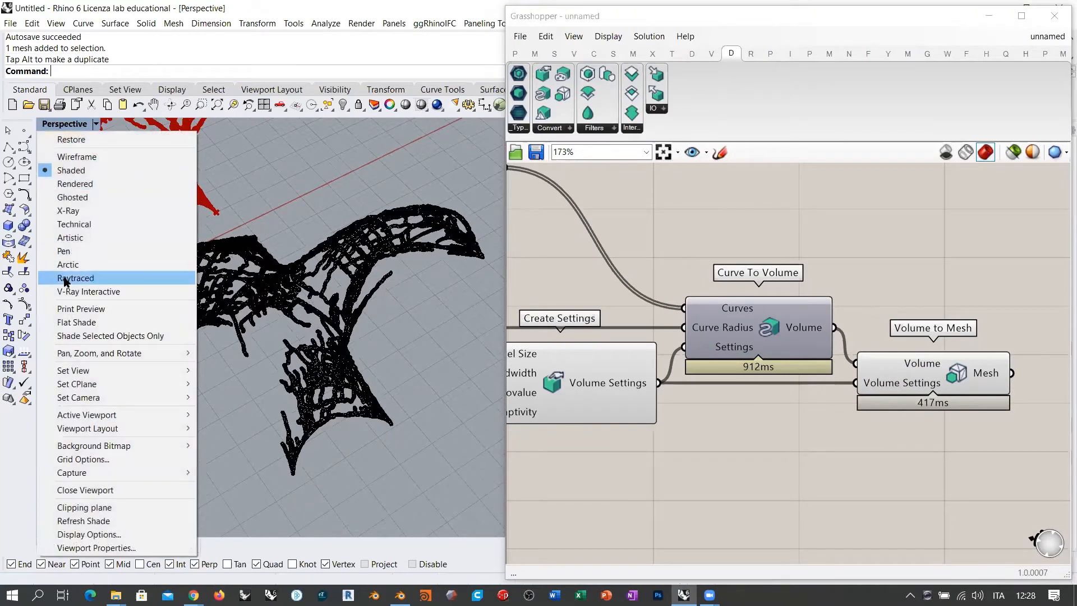
click(101, 270)
mouse_move(319, 320)
right_down()
mouse_move(285, 357)
mouse_move(296, 345)
right_up()
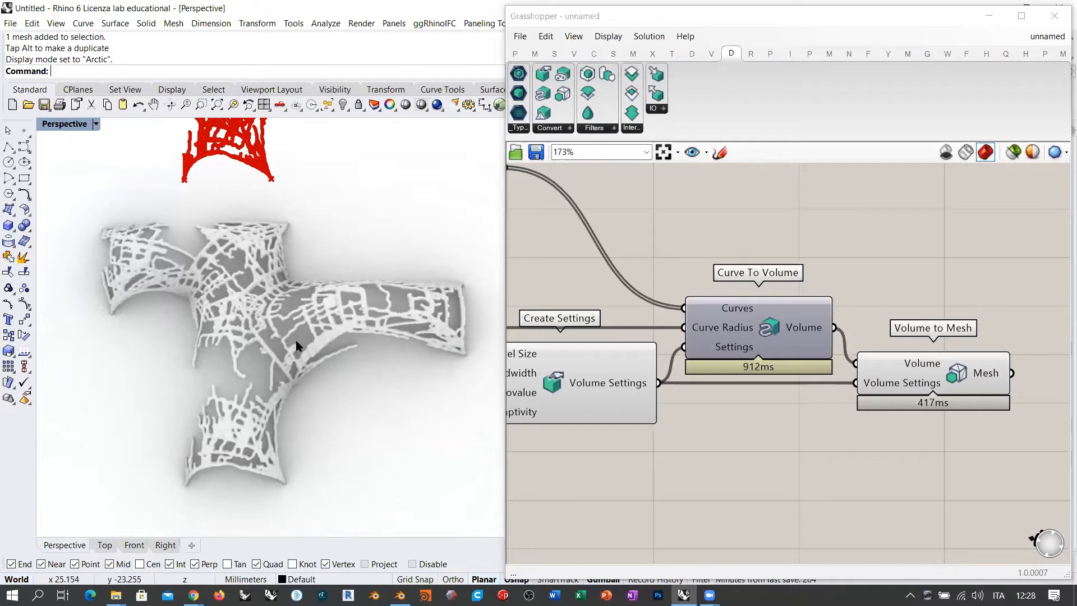
scroll(634, 360, down, 4)
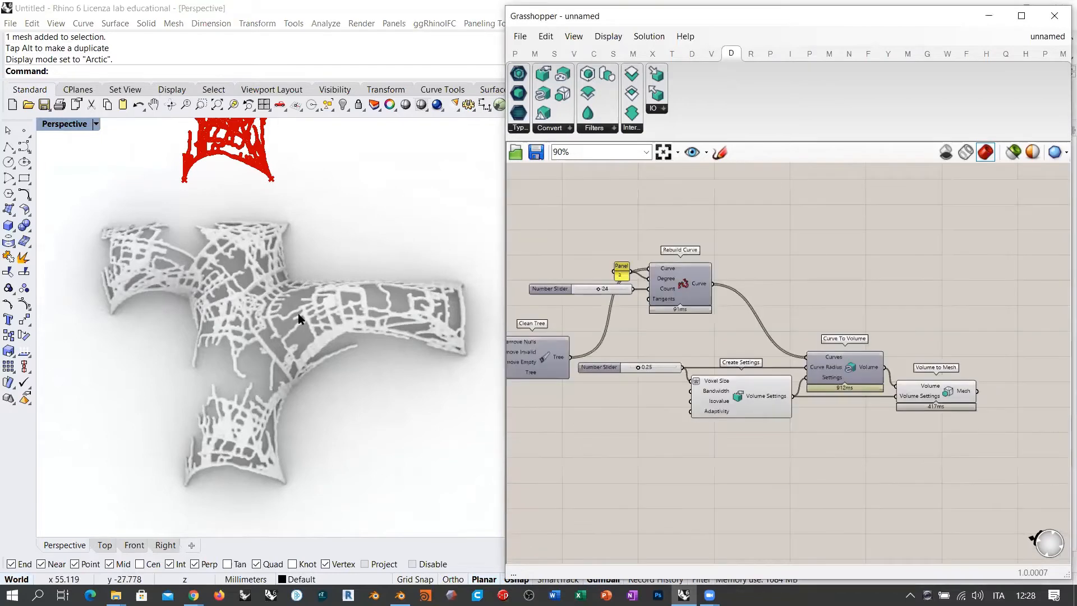
right_drag(315, 314, 344, 319)
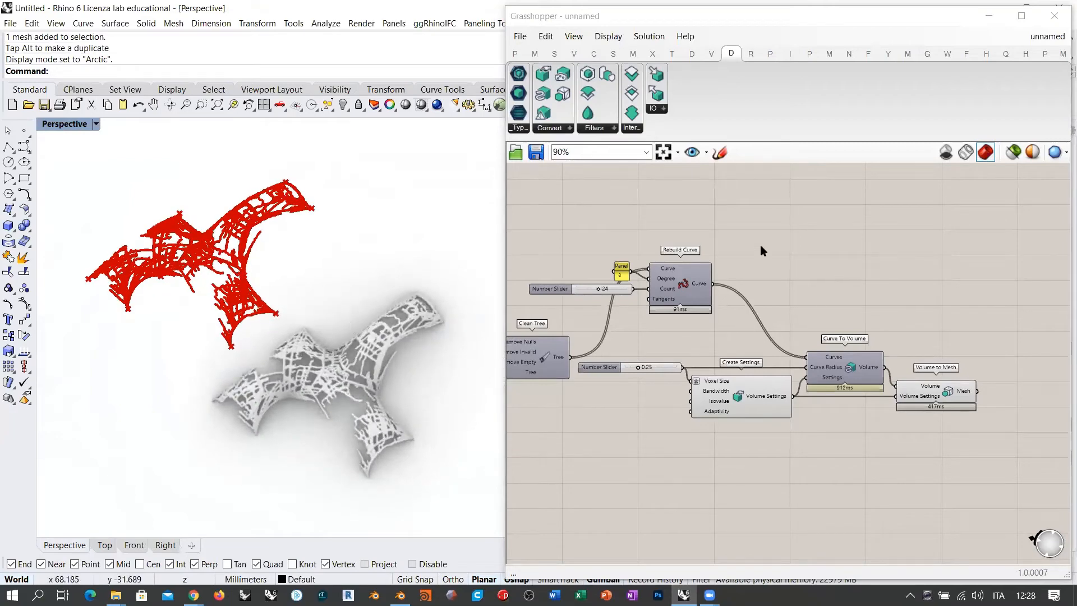
click(824, 301)
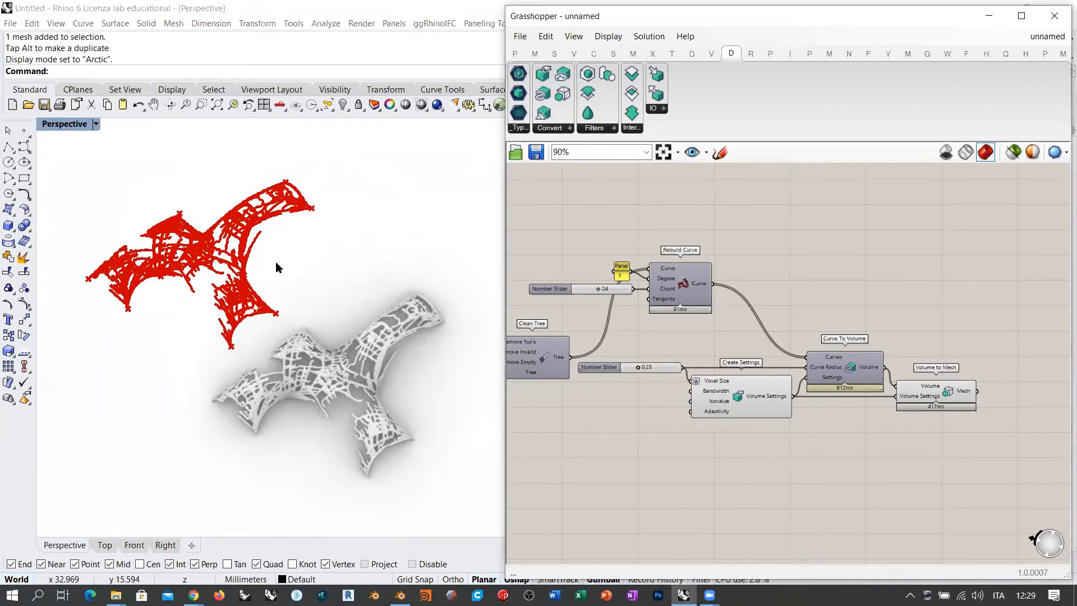
right_drag(274, 261, 325, 303)
- Move the Rebuild Curve component, together with its degree panel and count slider, closer to Curve To Volume
right_drag(807, 289, 857, 281)
drag(795, 232, 648, 298)
drag(736, 279, 792, 318)
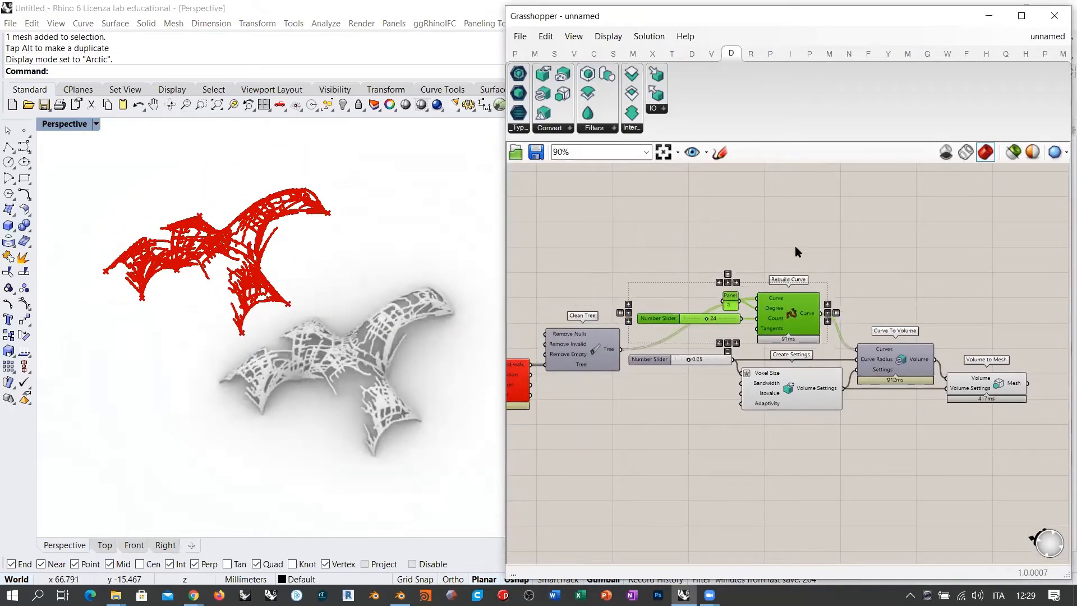
click(773, 247)
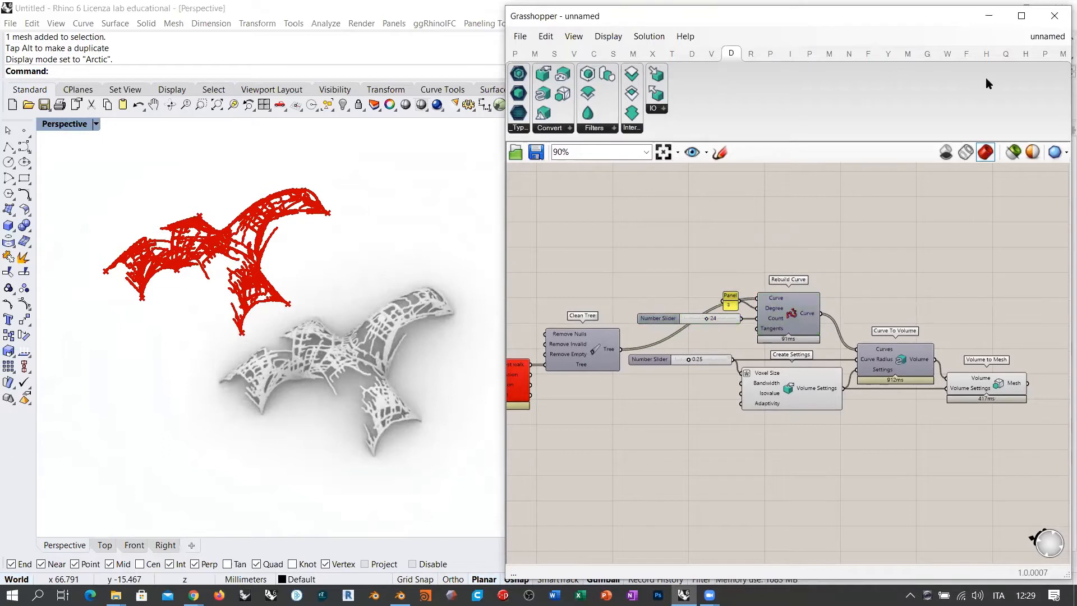
- Hide the baked mesh in Rhino and switch the Perspective viewport to Wireframe display
click(345, 342)
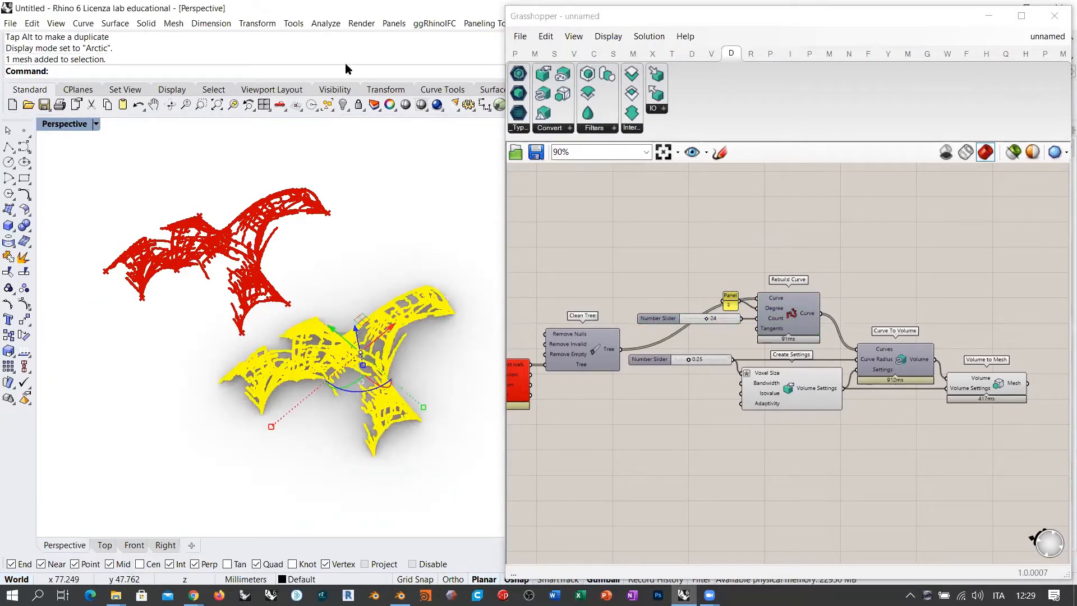
click(343, 104)
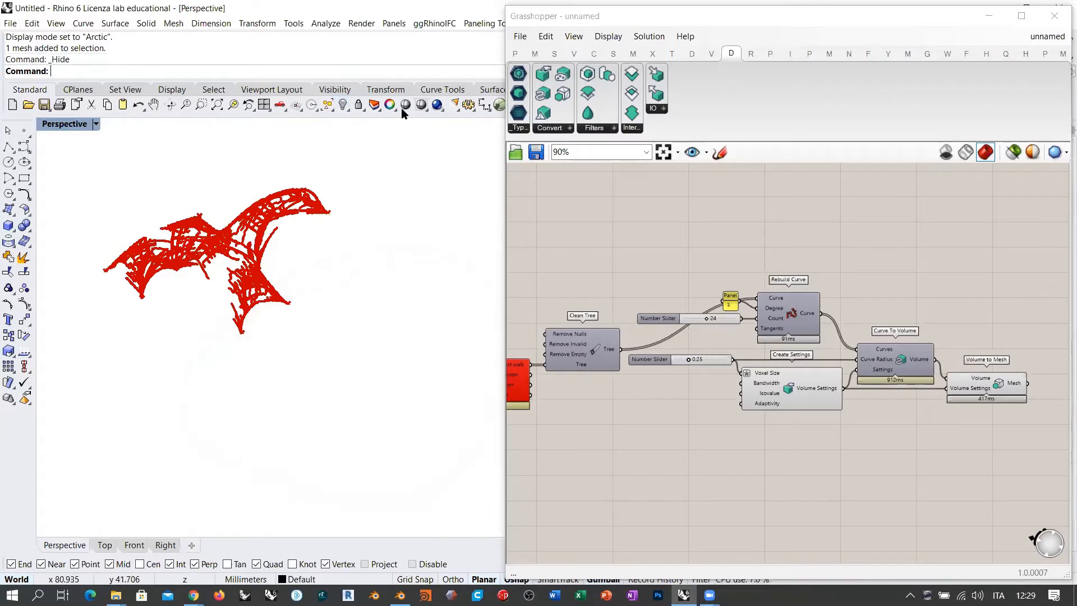
click(420, 107)
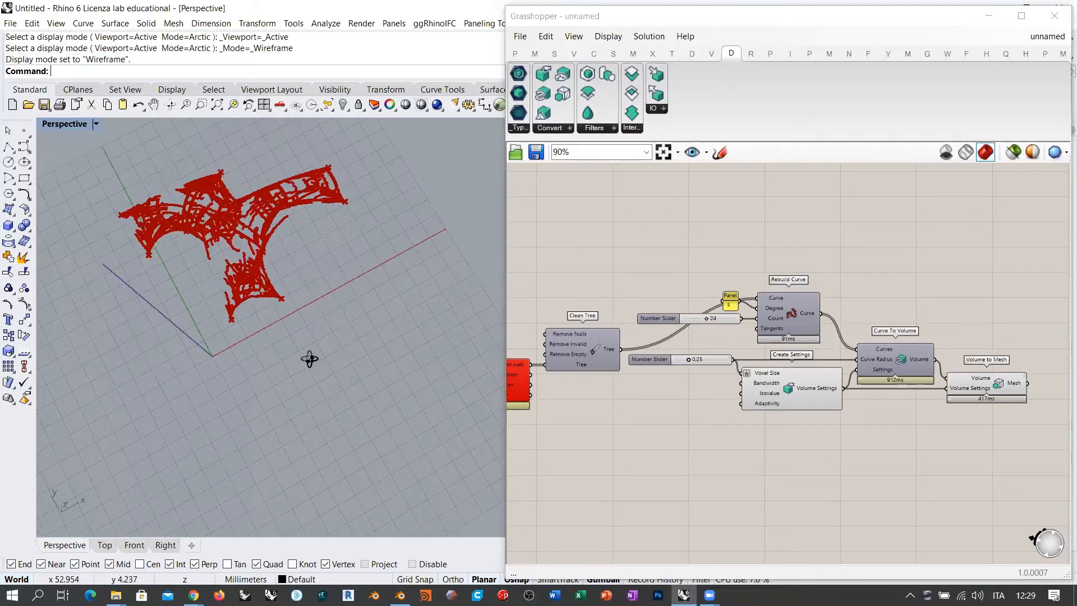
scroll(288, 375, up, 3)
scroll(288, 376, down, 3)
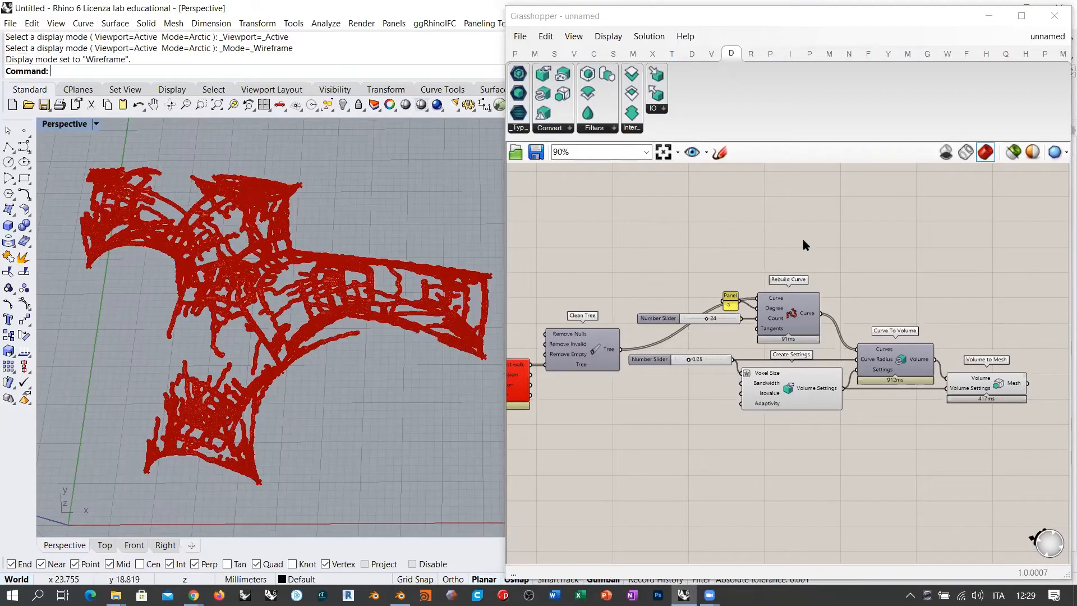
- Turn off the preview of the Volume to Mesh component
click(998, 384)
key(ctrl+q)
click(1002, 306)
- Select the Clean Tree component fed by the BouncySolver's Mesh container and examine its mesh and the solver setup
scroll(975, 336, down, 3)
right_drag(633, 395, 886, 352)
right_drag(619, 294, 832, 311)
right_drag(649, 252, 904, 298)
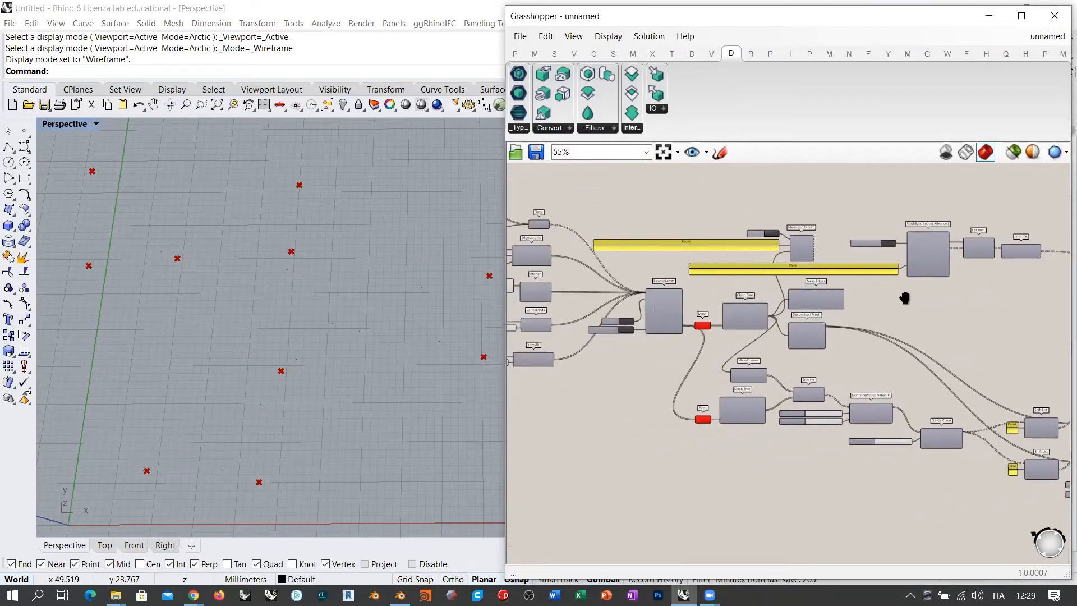
scroll(808, 328, up, 5)
click(706, 311)
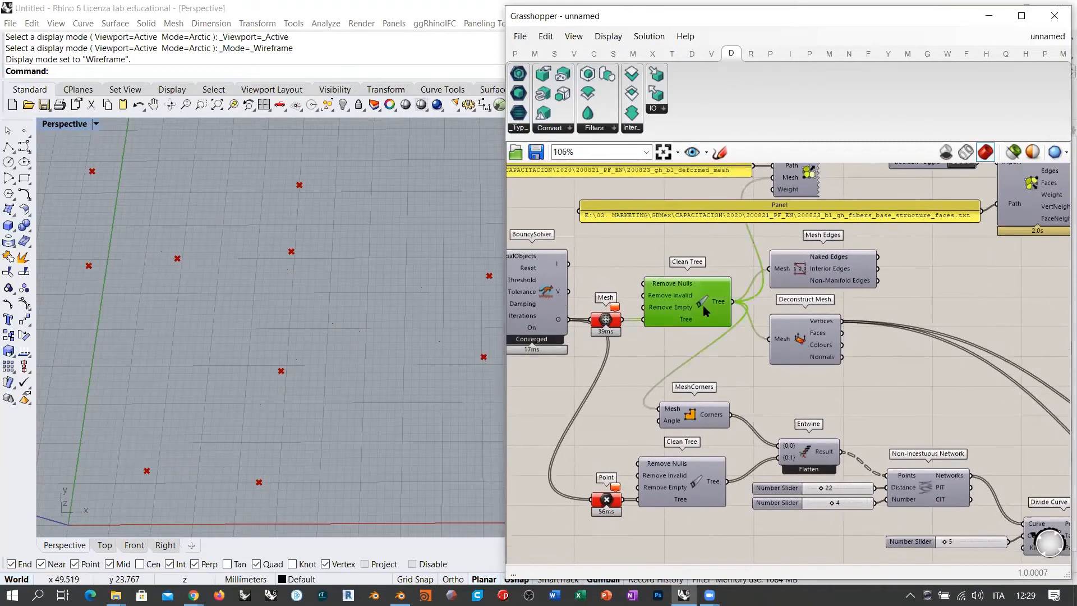
right_drag(404, 280, 289, 281)
right_drag(617, 336, 692, 297)
right_drag(561, 387, 799, 376)
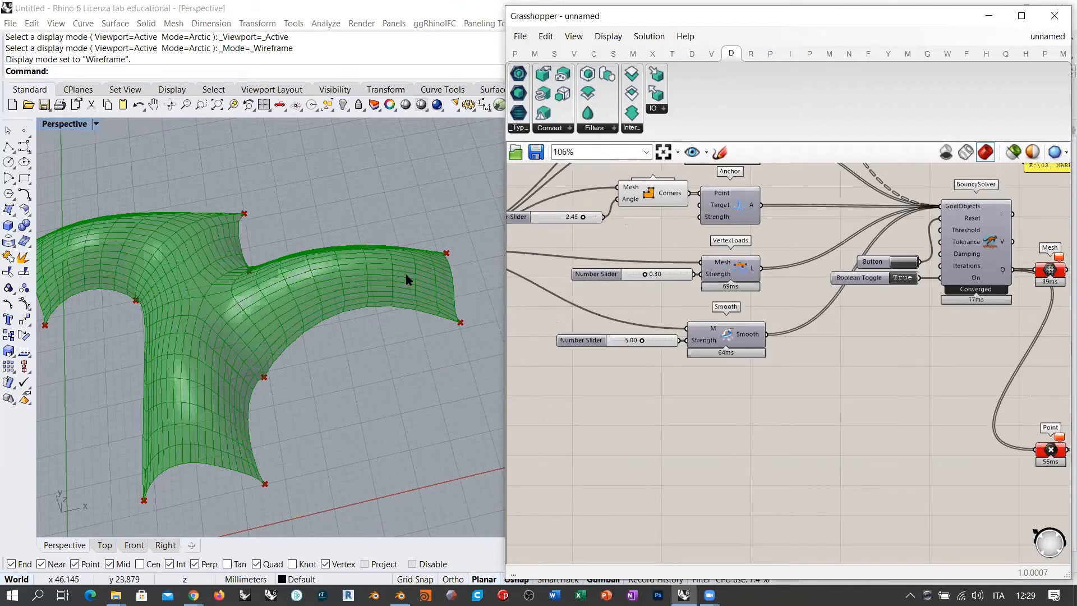
right_drag(351, 306, 328, 304)
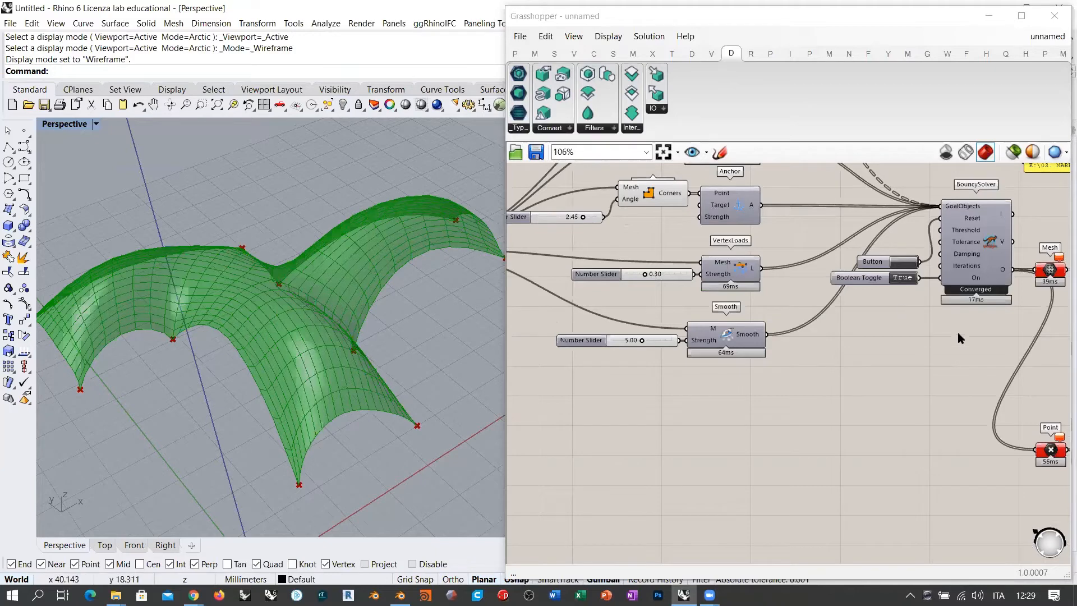
right_drag(958, 332, 728, 327)
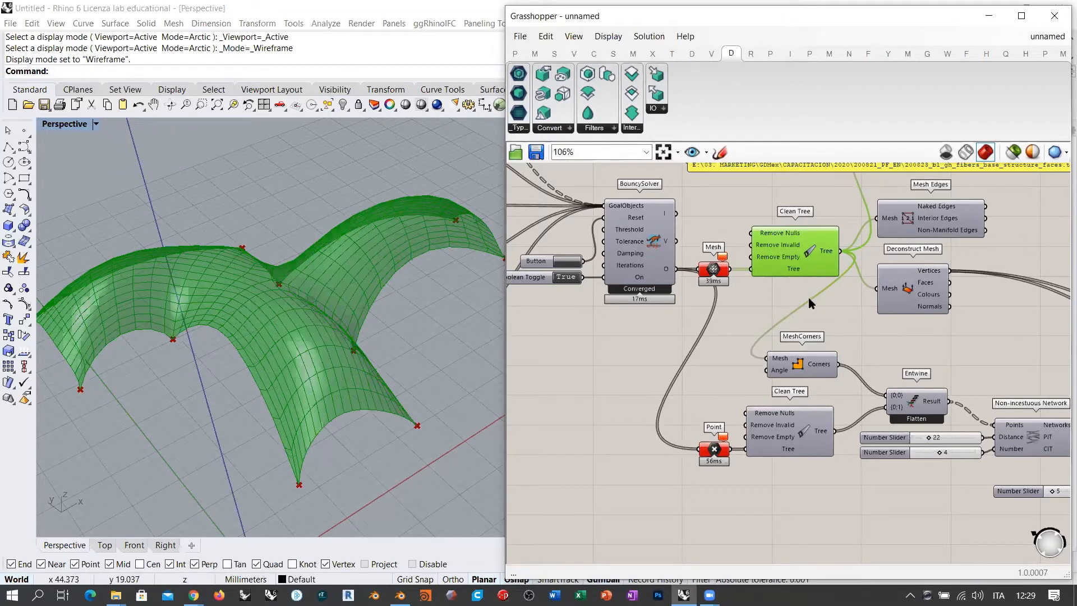
- Pause the BouncySolver by switching the Boolean Toggle on its On input to False, leaving nothing selected
right_drag(635, 337, 842, 370)
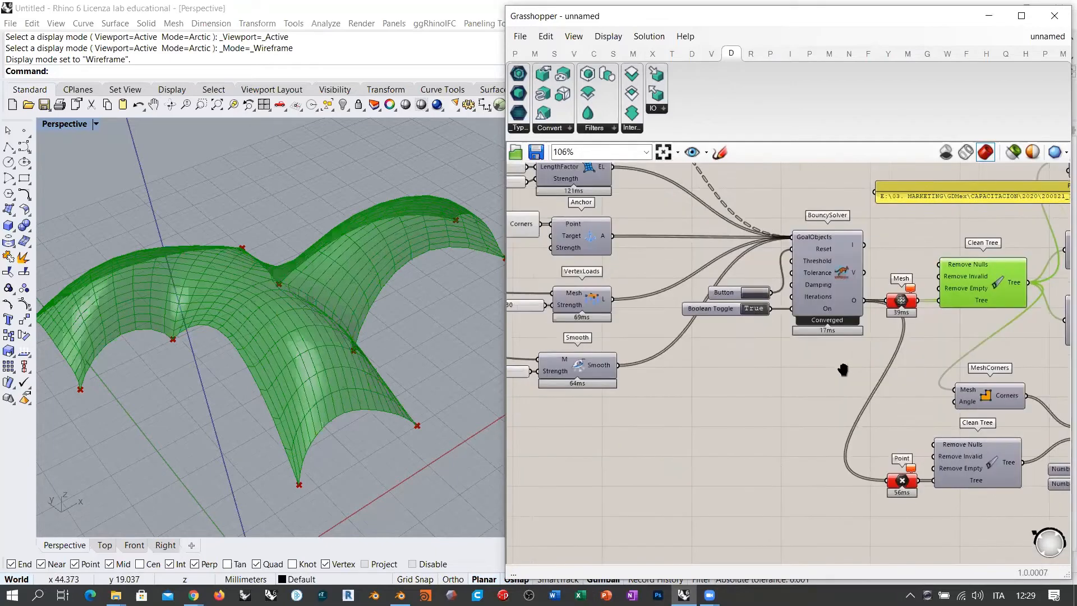
scroll(779, 310, up, 4)
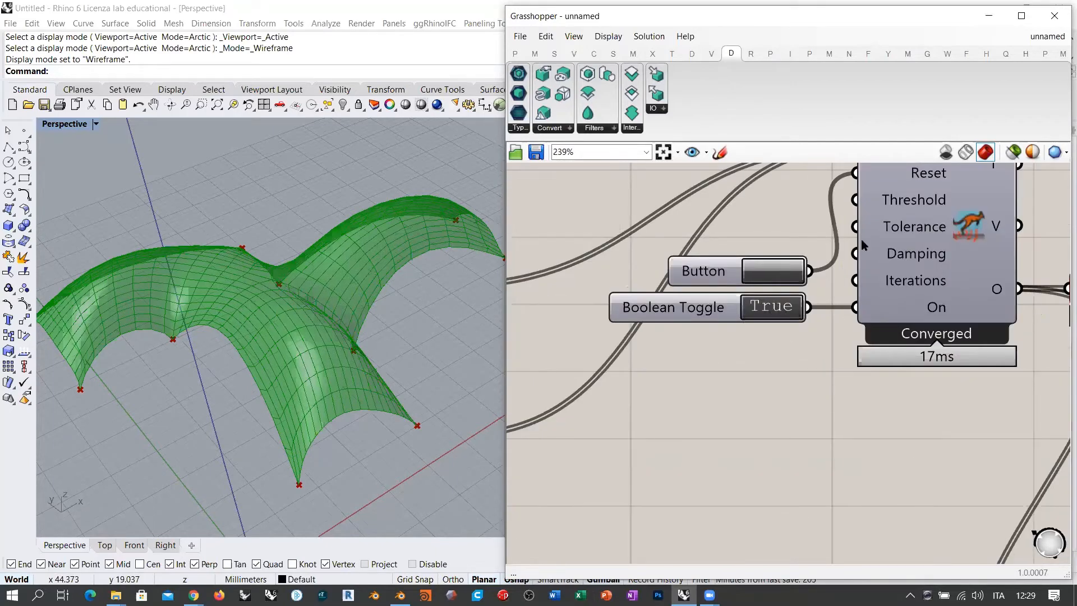
click(771, 306)
scroll(673, 404, down, 4)
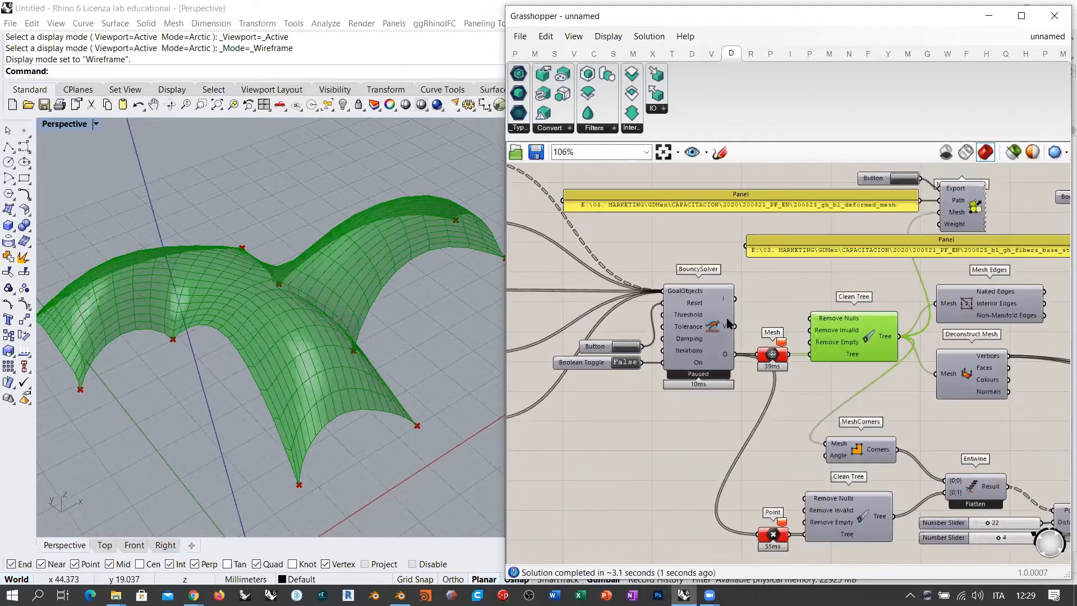
right_drag(747, 361, 830, 312)
click(668, 344)
- Review the definition from the solver goals and BouncySolver through the fiber network and back to the Clean Tree mesh
scroll(584, 334, down, 5)
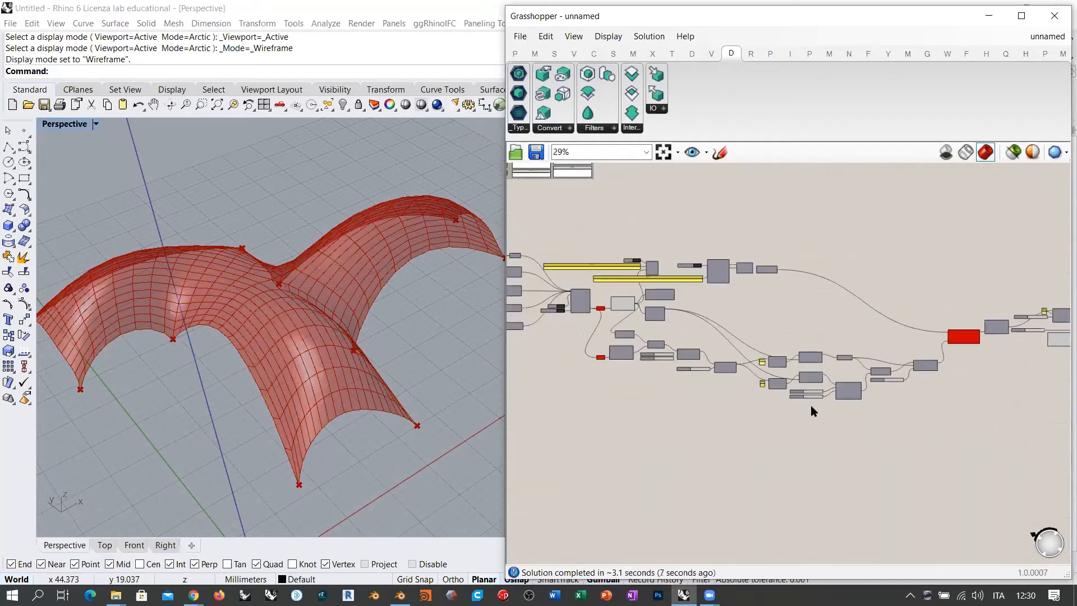
scroll(840, 358, up, 6)
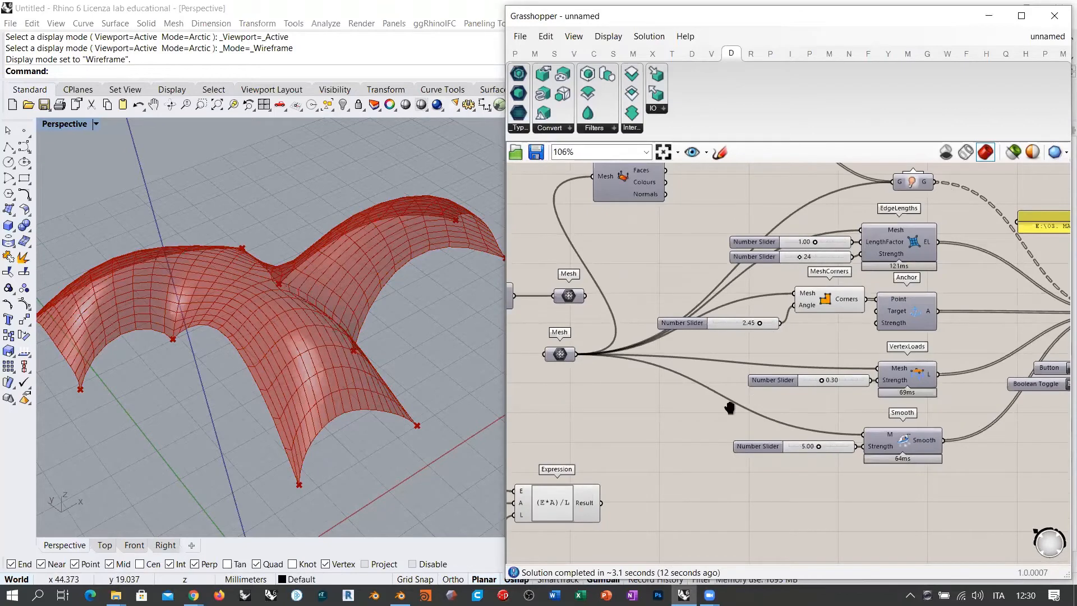
right_drag(730, 408, 338, 395)
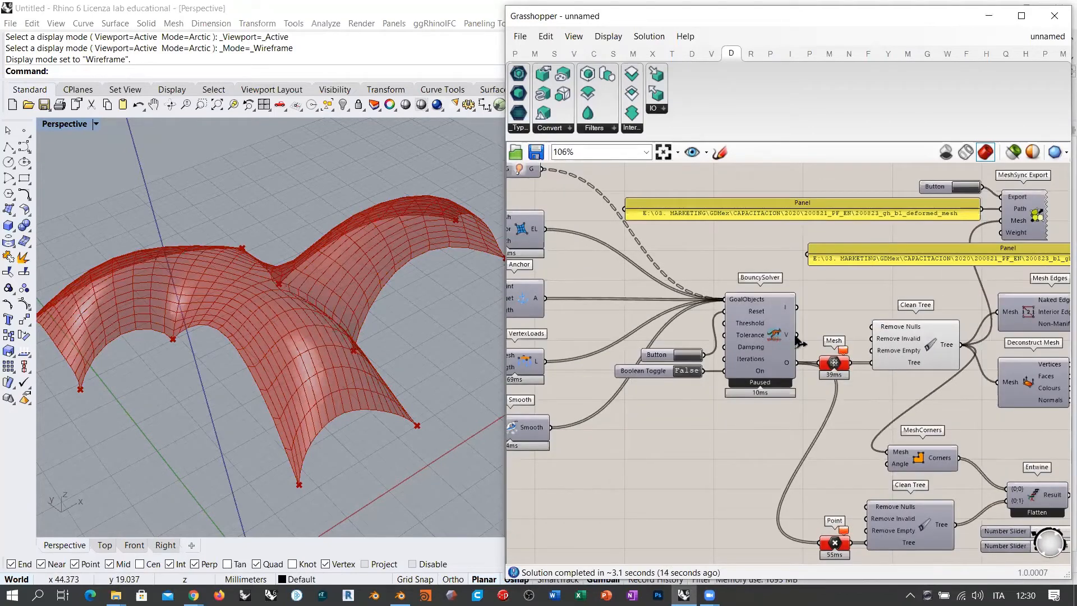
scroll(868, 395, down, 5)
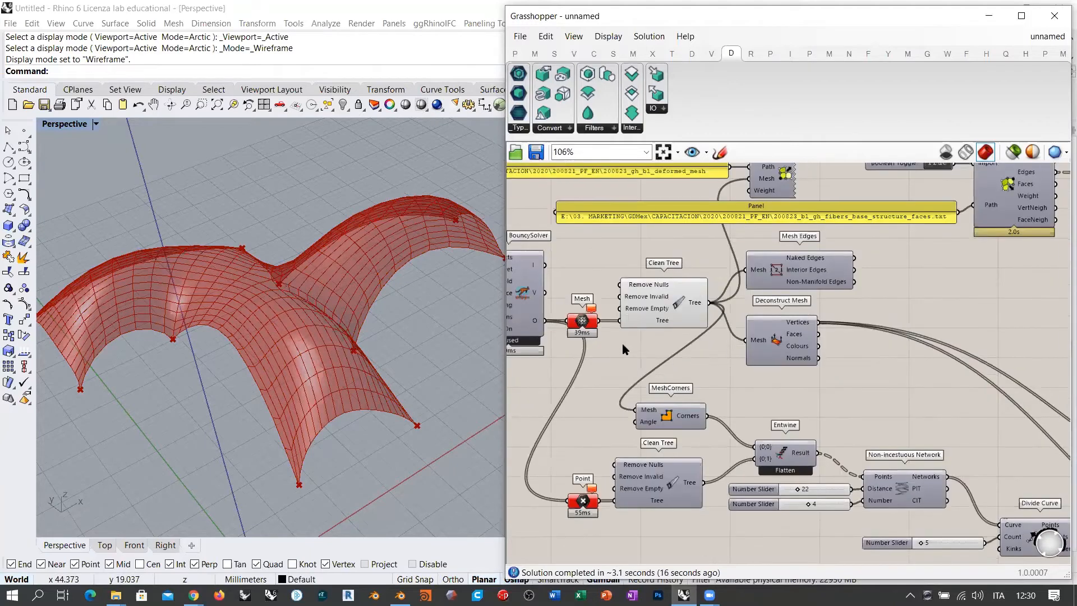
right_drag(894, 361, 878, 333)
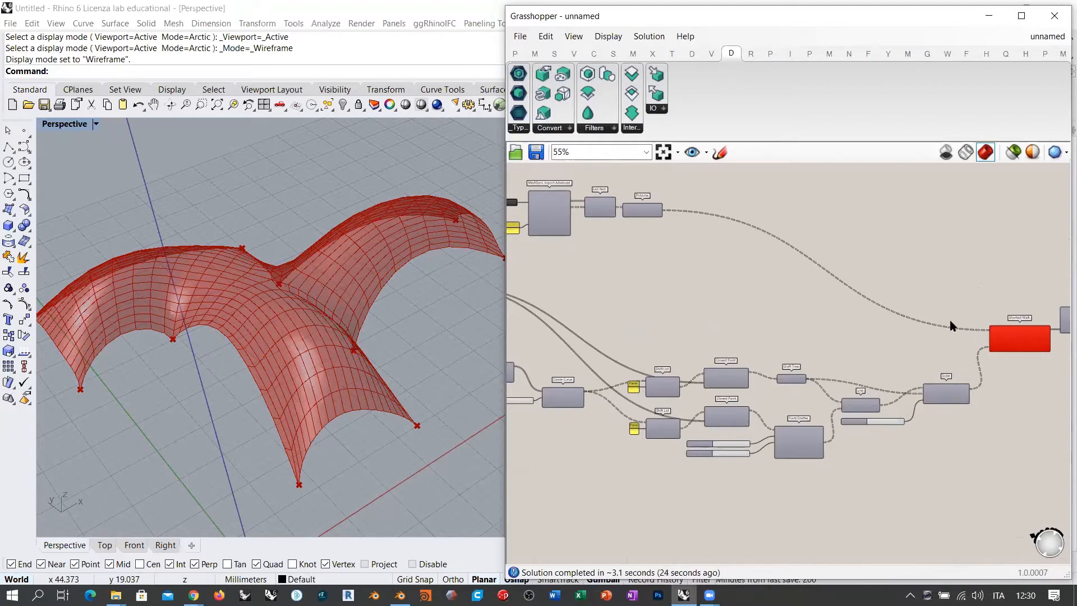
scroll(954, 325, up, 6)
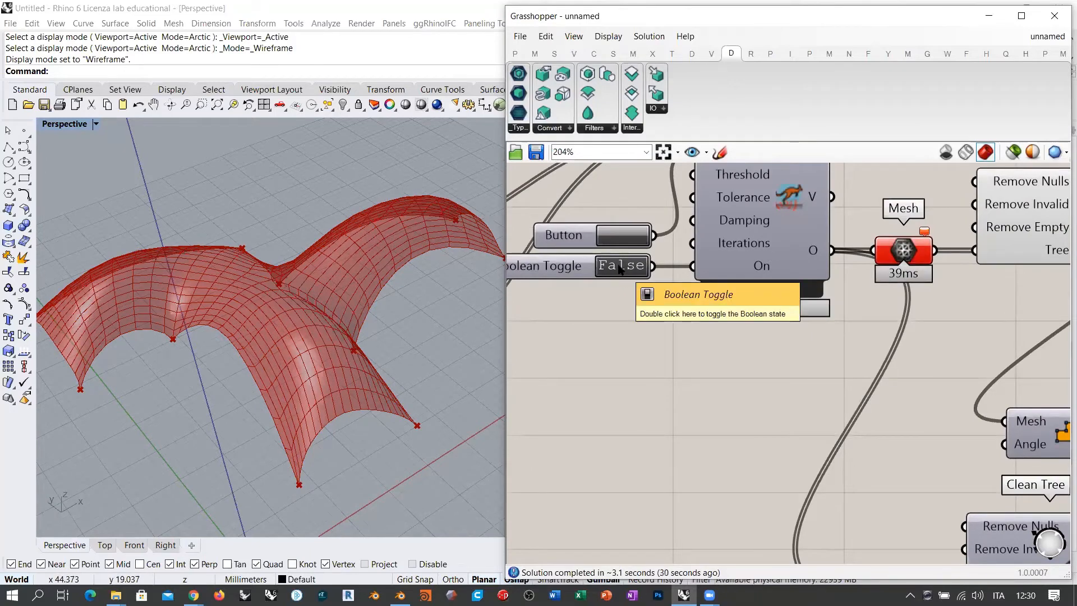
right_drag(913, 331, 665, 413)
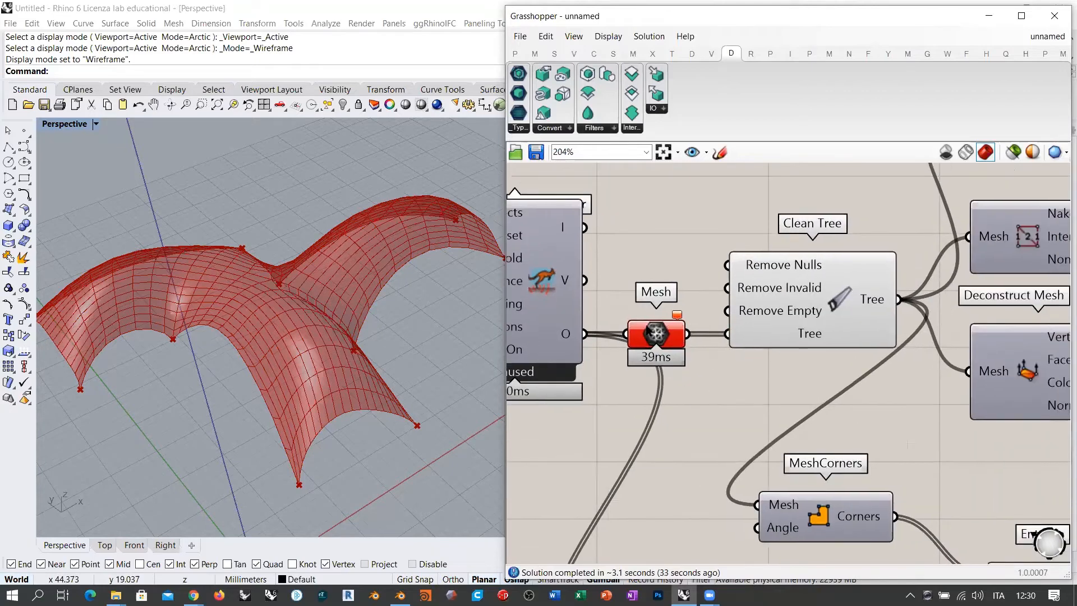
scroll(642, 322, down, 3)
right_drag(786, 322, 737, 338)
- Add a Mesh container in the empty area below the fiber network and feed it from the relaxed mesh's Clean Tree output
click(709, 324)
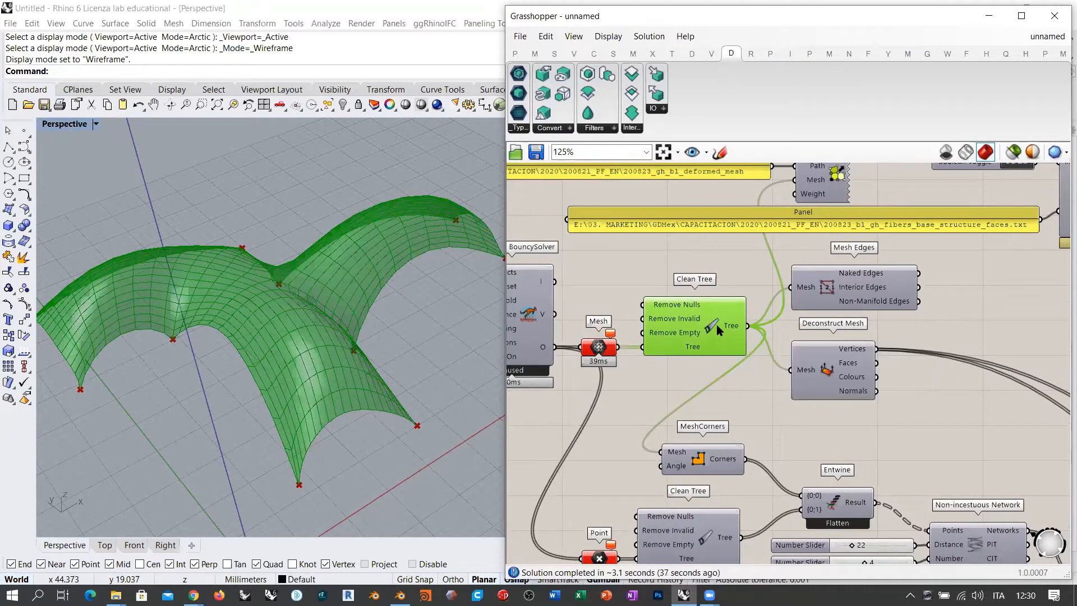
scroll(721, 337, down, 4)
right_drag(727, 351, 744, 265)
double_click(738, 432)
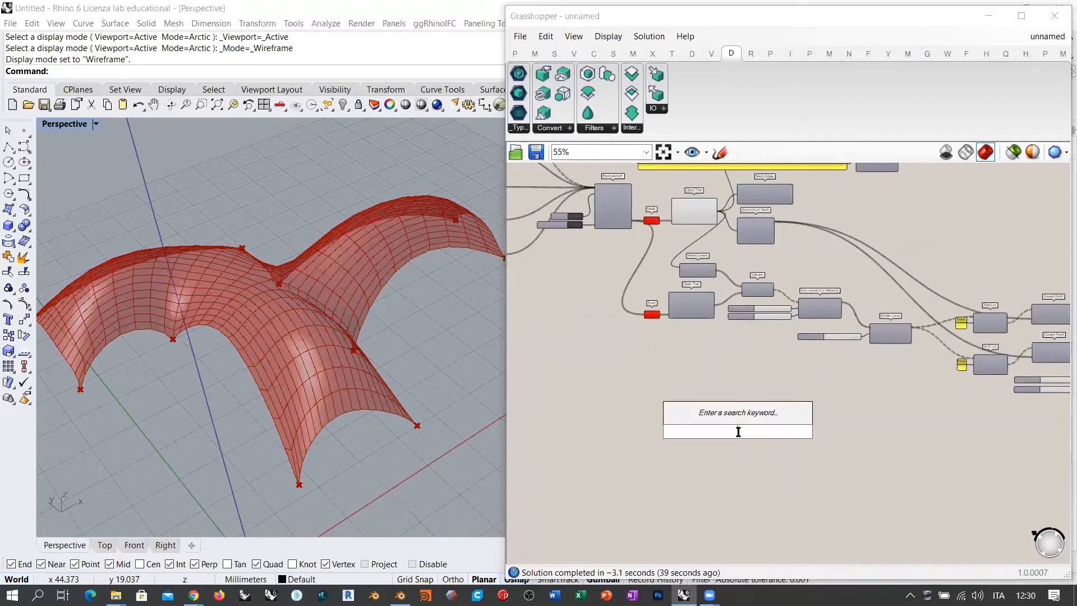
text(mesh)
click(698, 415)
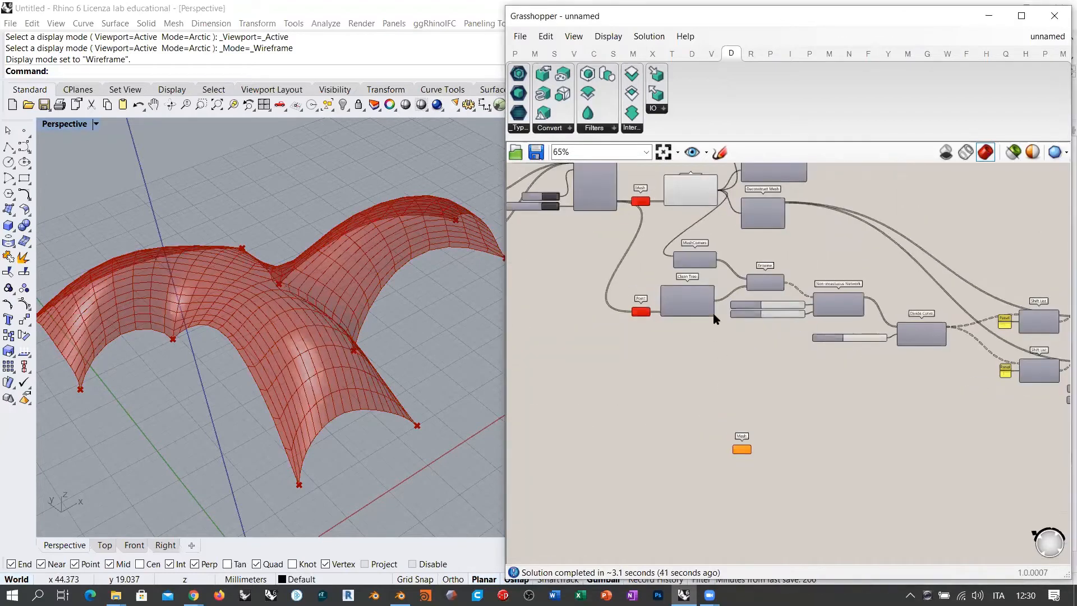
scroll(714, 262, up, 3)
drag(722, 447, 729, 514)
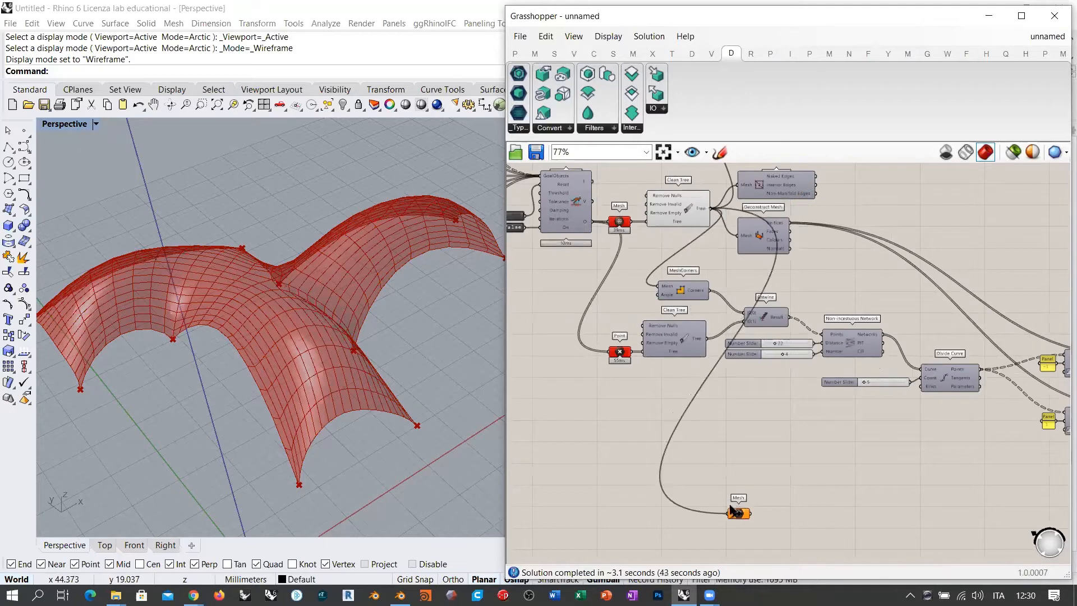
- Select the new Mesh container and check its shell in the viewport, with free canvas beside it
right_drag(819, 505, 692, 250)
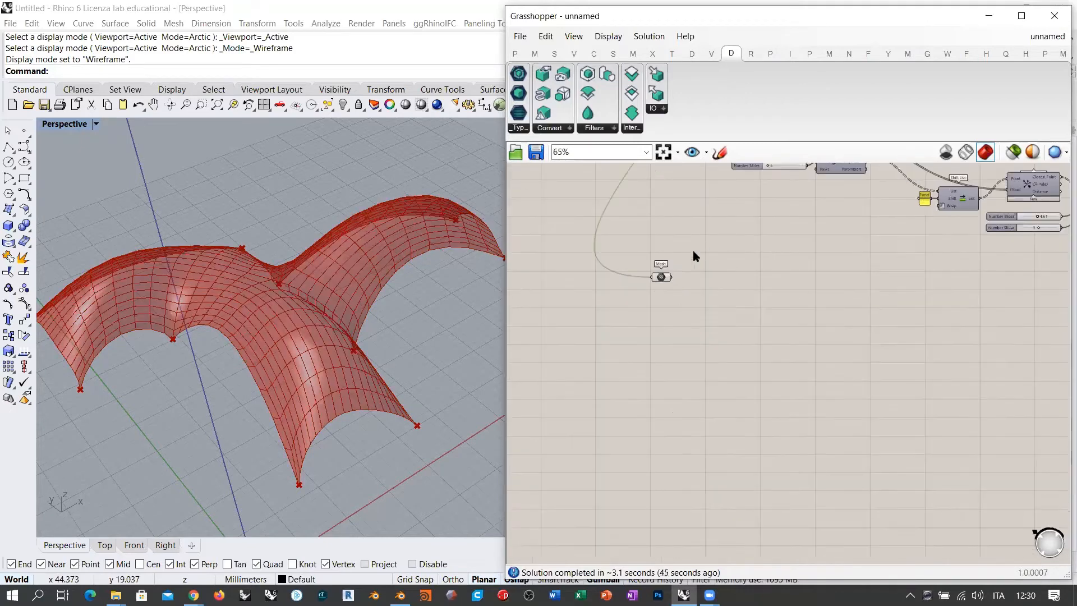
scroll(676, 267, down, 2)
click(567, 303)
scroll(587, 303, up, 3)
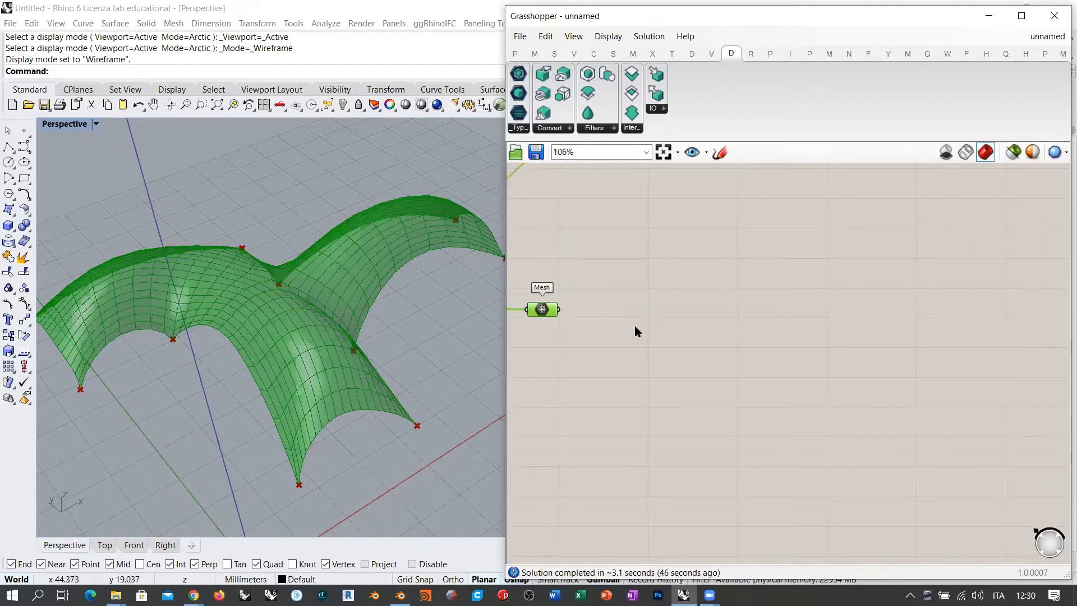
click(667, 310)
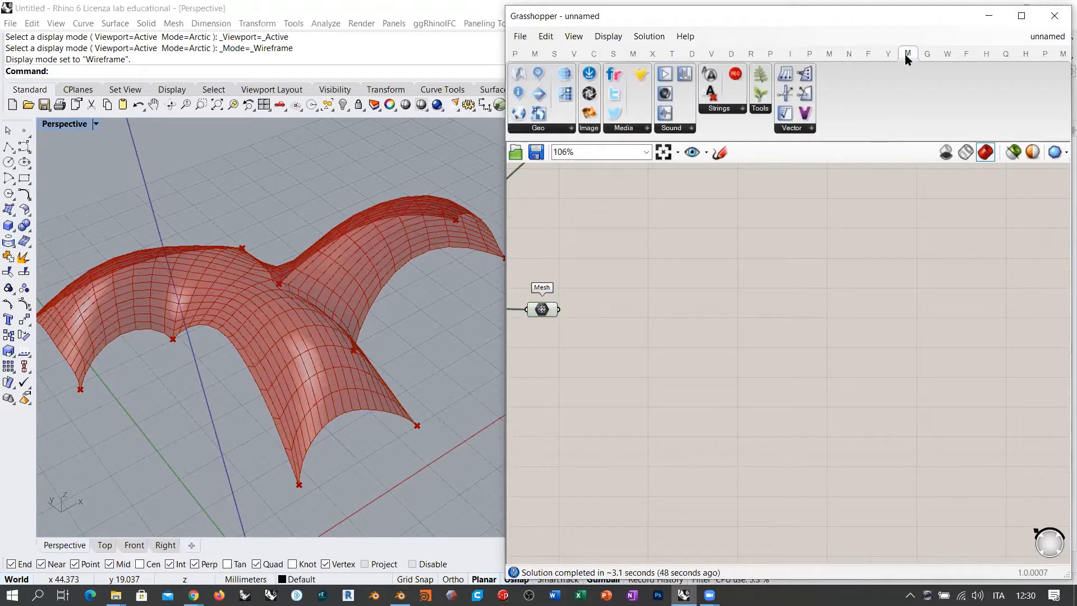
- Show the component set with FESystem, Topostruct2D and Topostruct3D and widen the Grasshopper window so more components fit
click(833, 53)
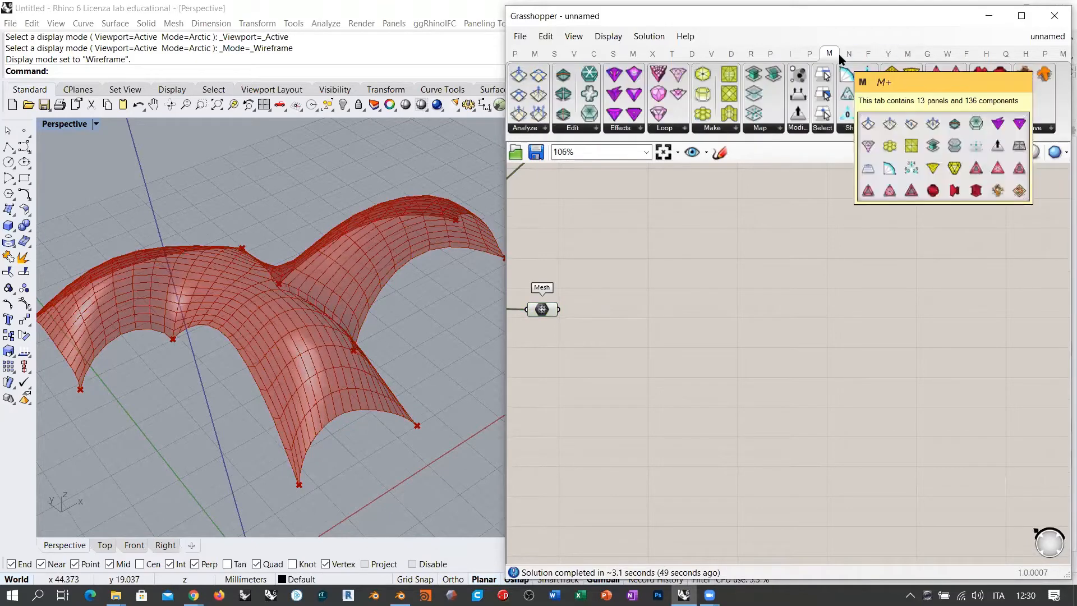
click(1062, 53)
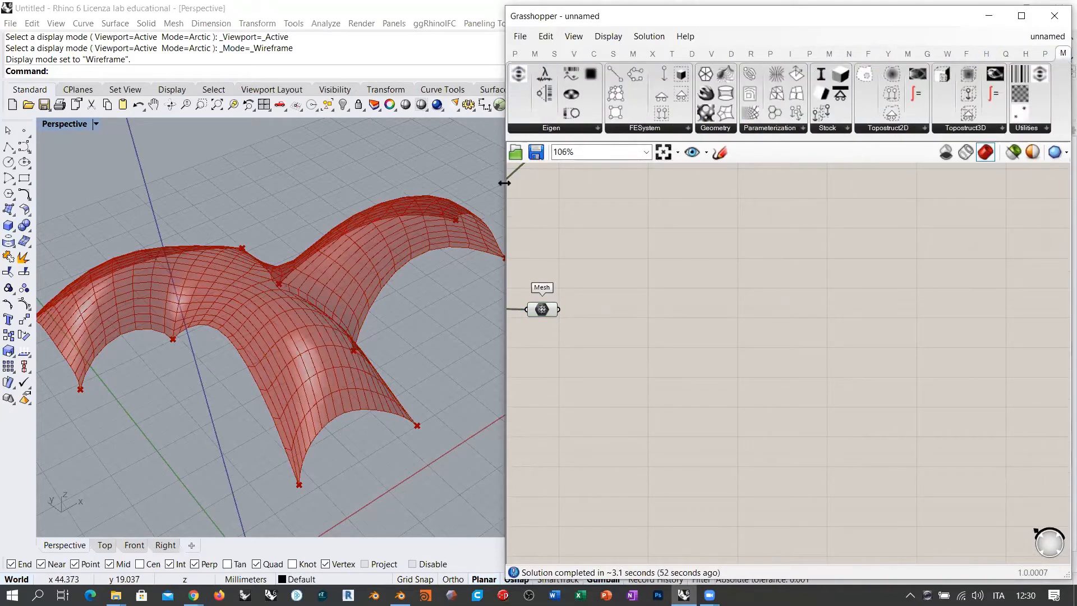
drag(504, 182, 327, 182)
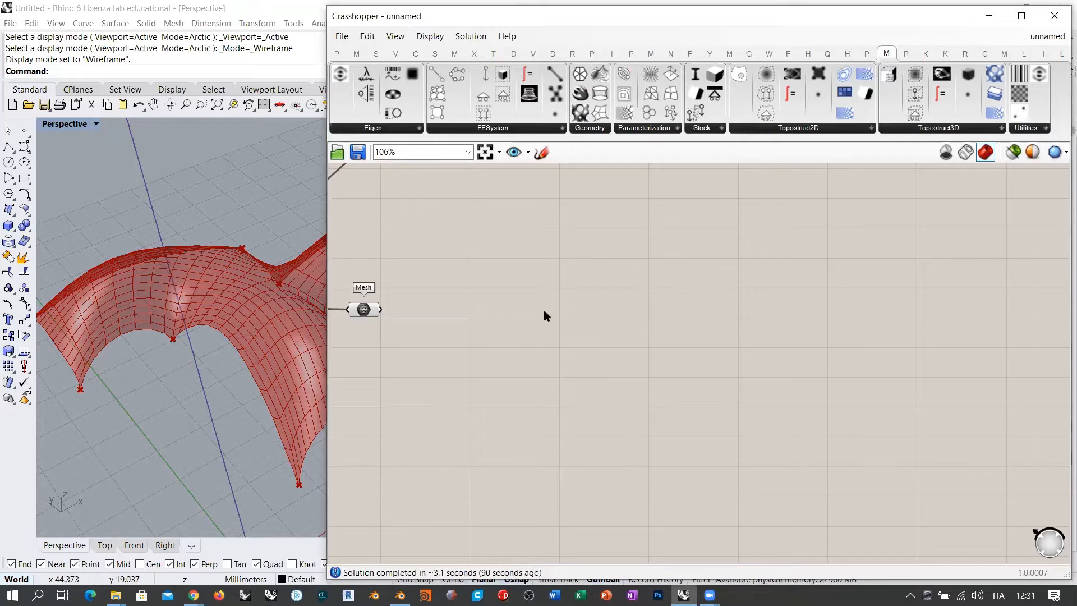
- Switch to Chrome and open giancadm.com/product/grasshopper-architecture/ in a new tab
click(193, 595)
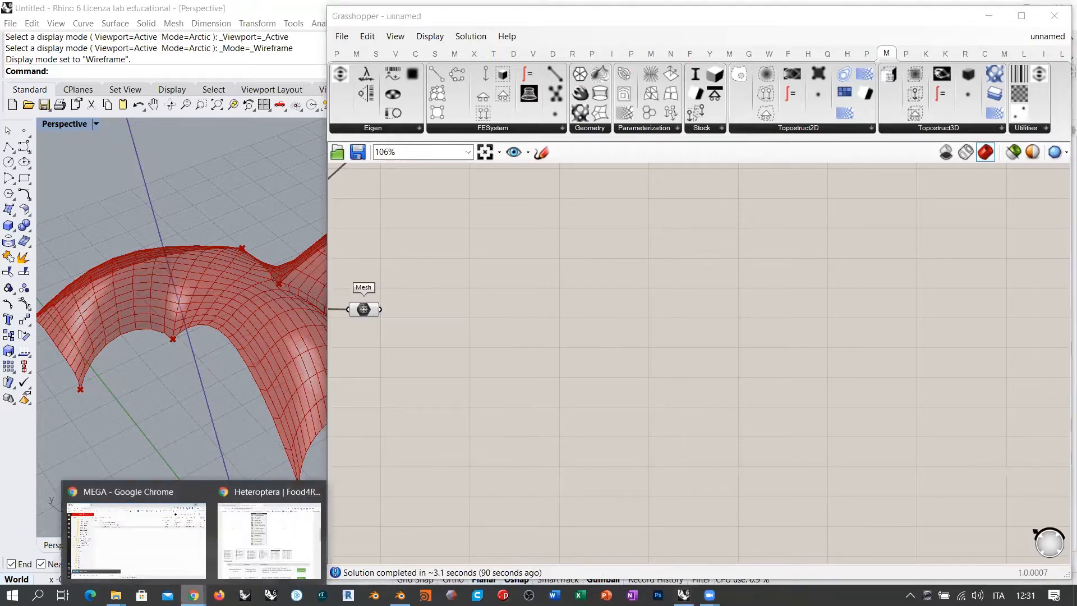
click(171, 543)
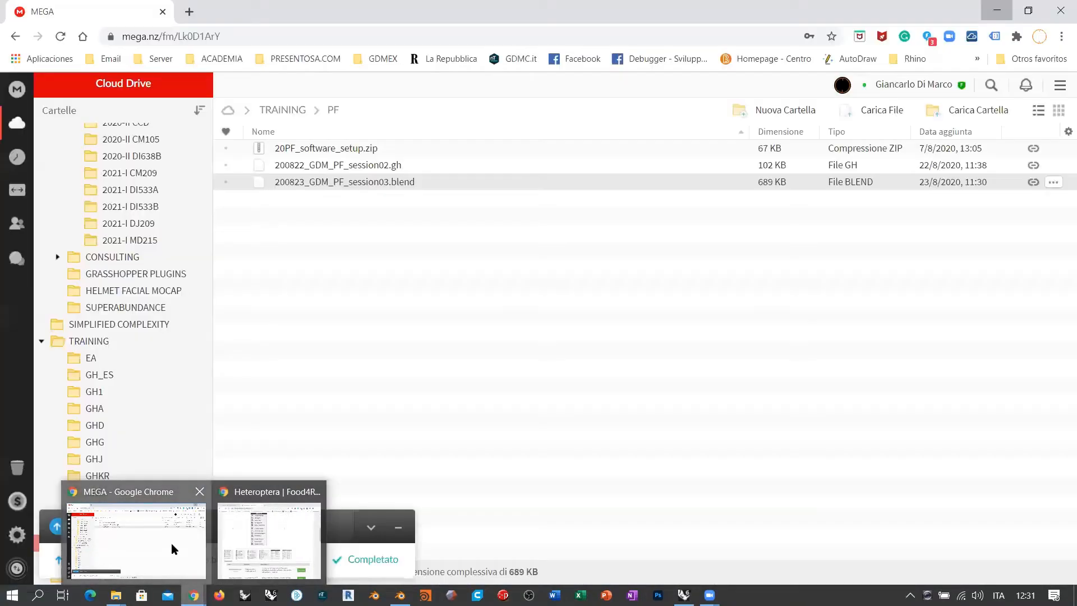
key(ctrl+t)
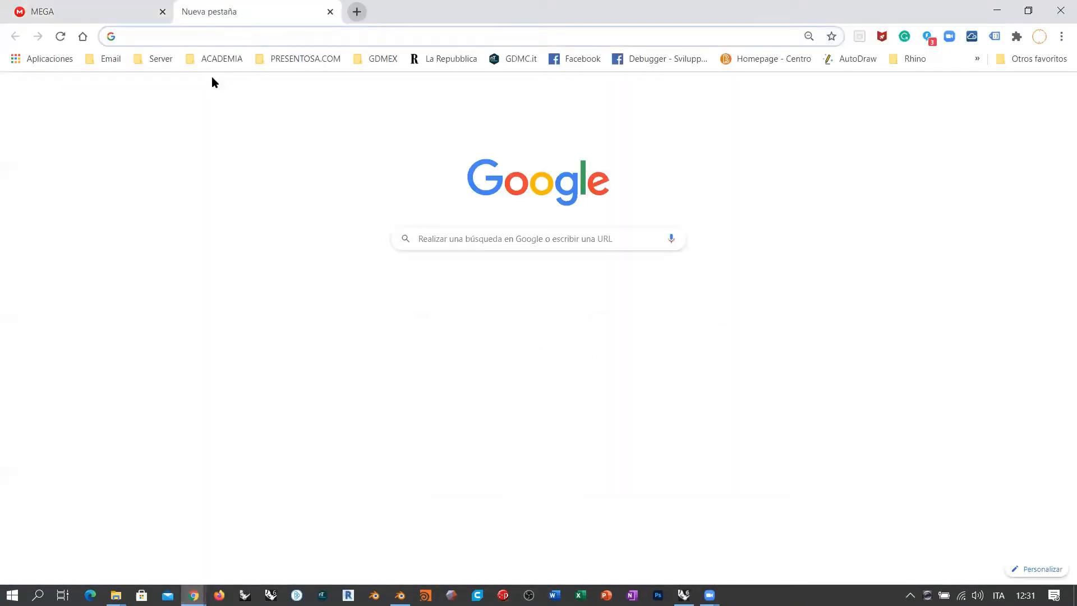
text(giancadm)
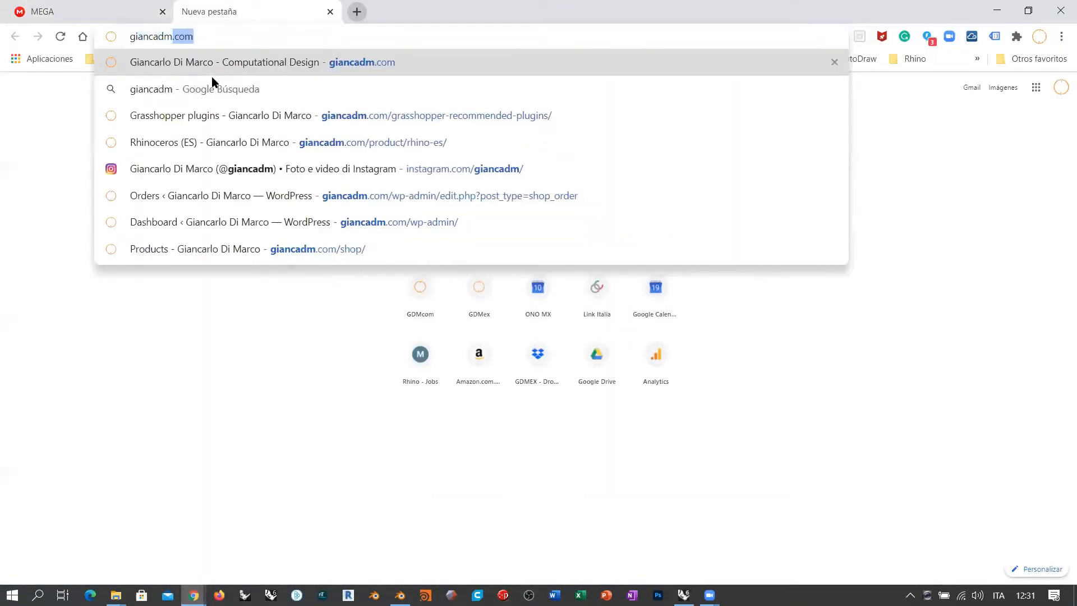
text(.com/)
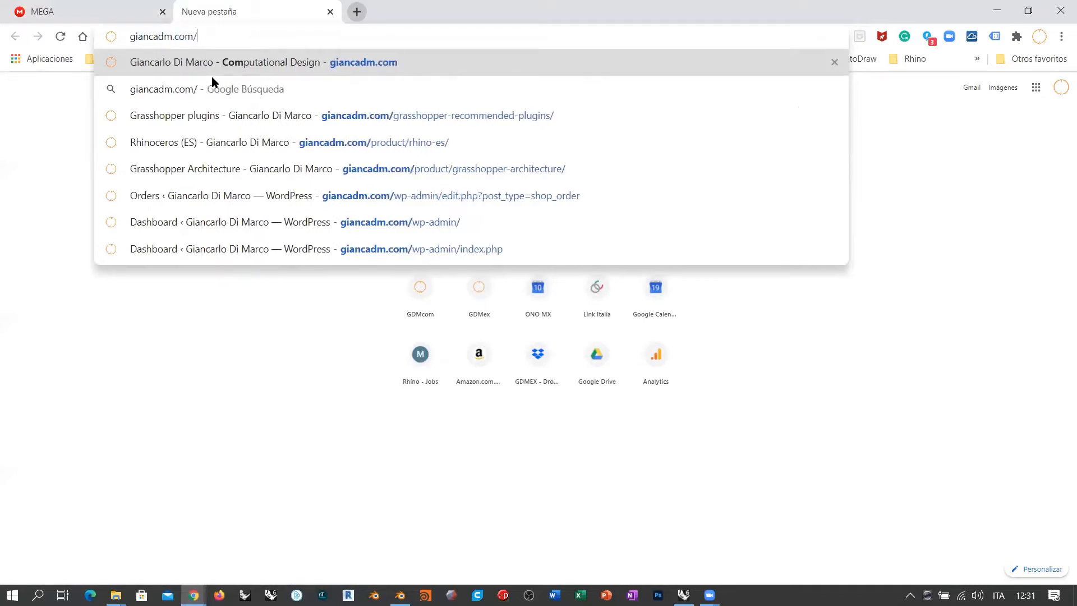
text(product/)
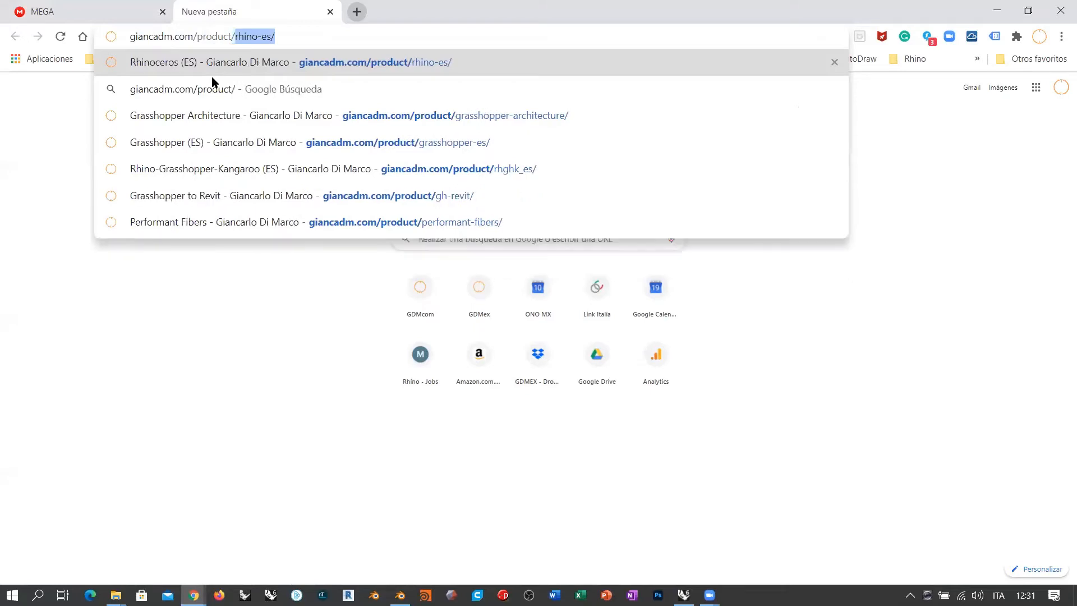
key(Down)
key(Down)
key(Return)
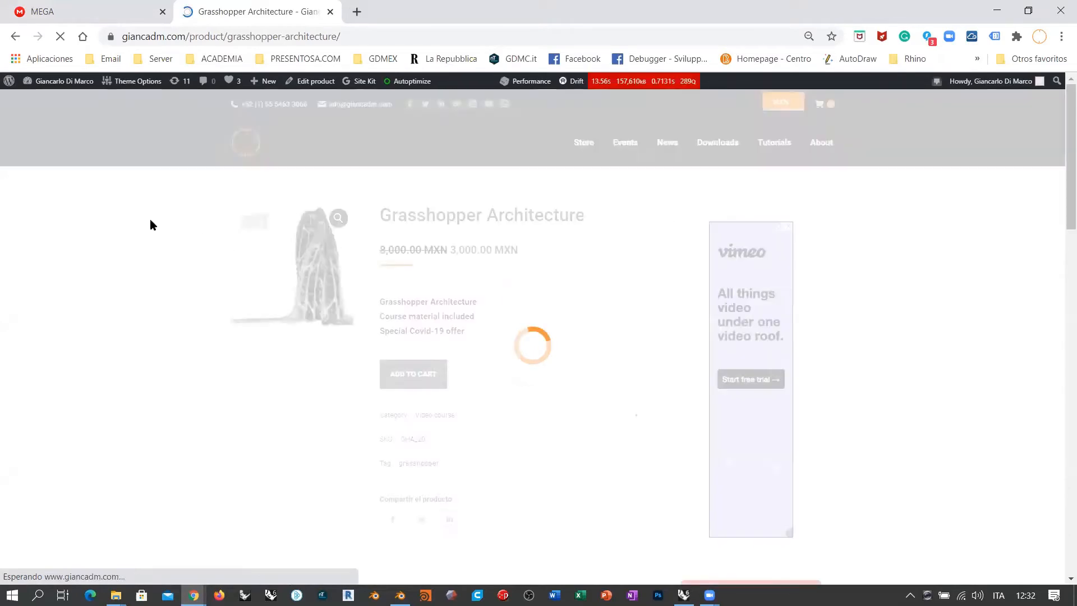
- Look through the Grasshopper Architecture course page for its topic list and row of project images
scroll(150, 233, down, 8)
scroll(151, 234, down, 9)
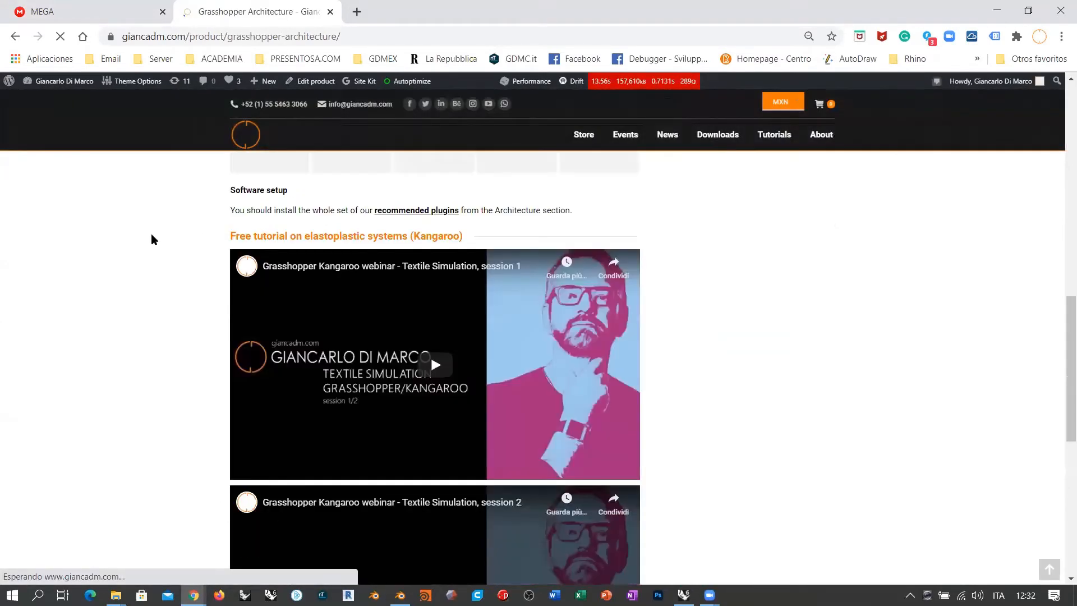
scroll(150, 234, up, 5)
scroll(150, 237, up, 5)
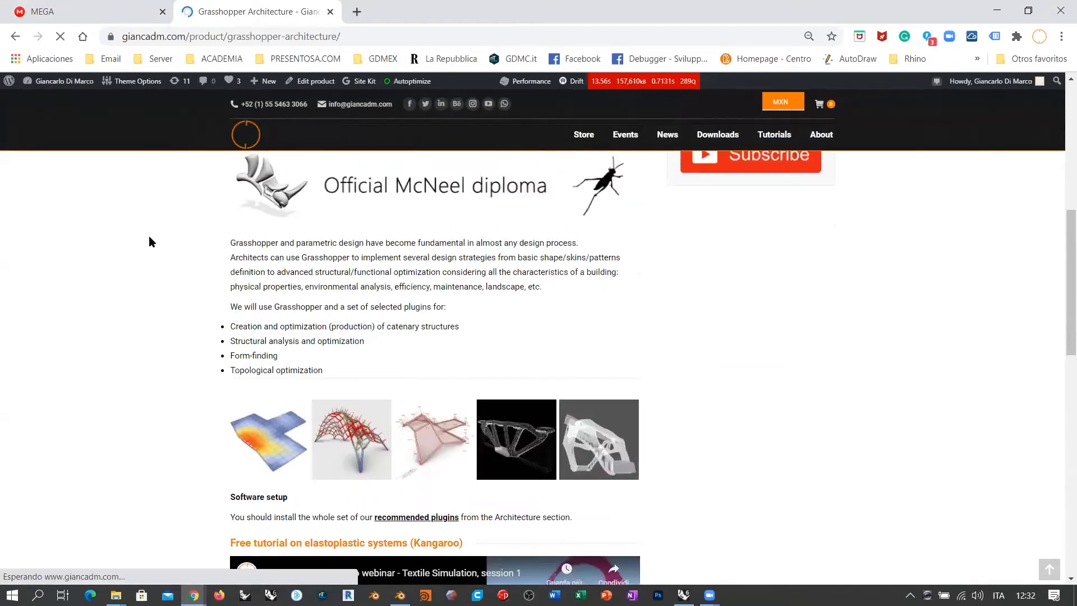
scroll(149, 240, down, 1)
- Enlarge the first project image and browse the gallery's structural analysis and topological optimization examples, going back once to the colored gridshell
click(271, 372)
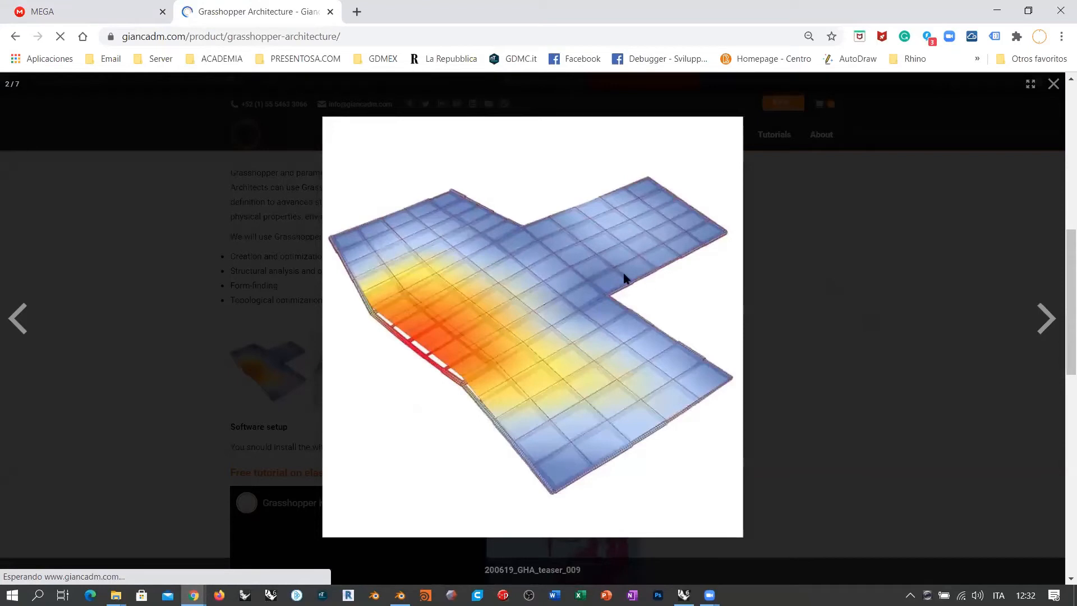
click(1045, 317)
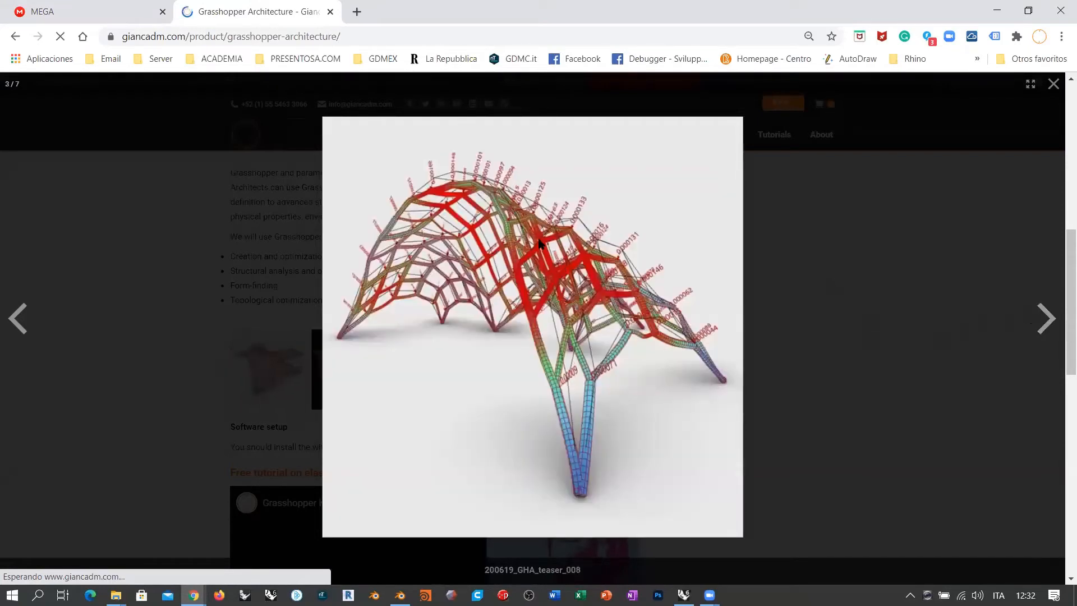
click(1045, 318)
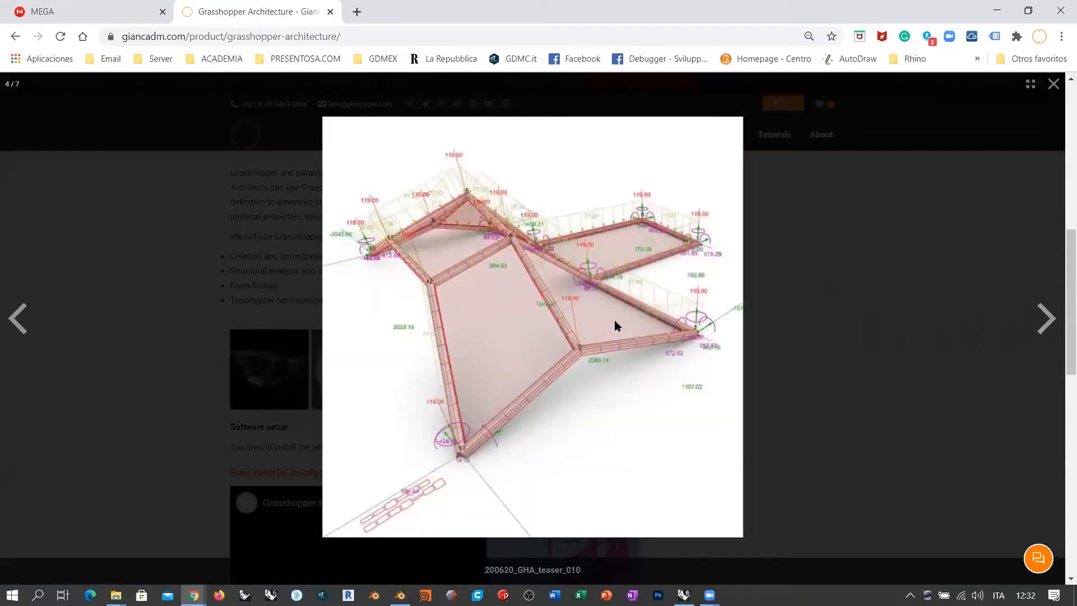
click(18, 319)
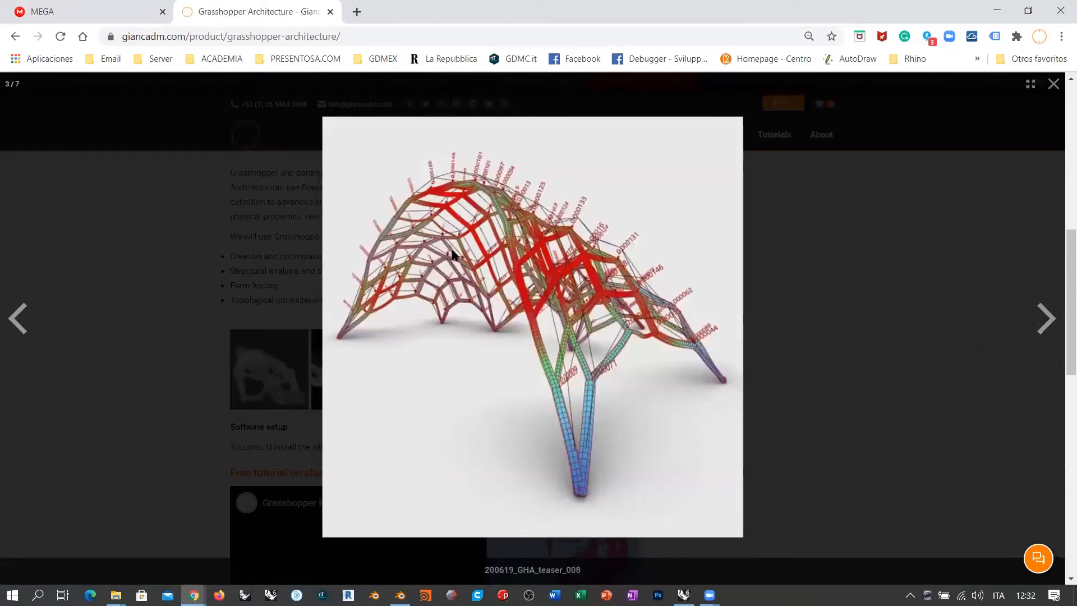
click(1045, 319)
click(1046, 318)
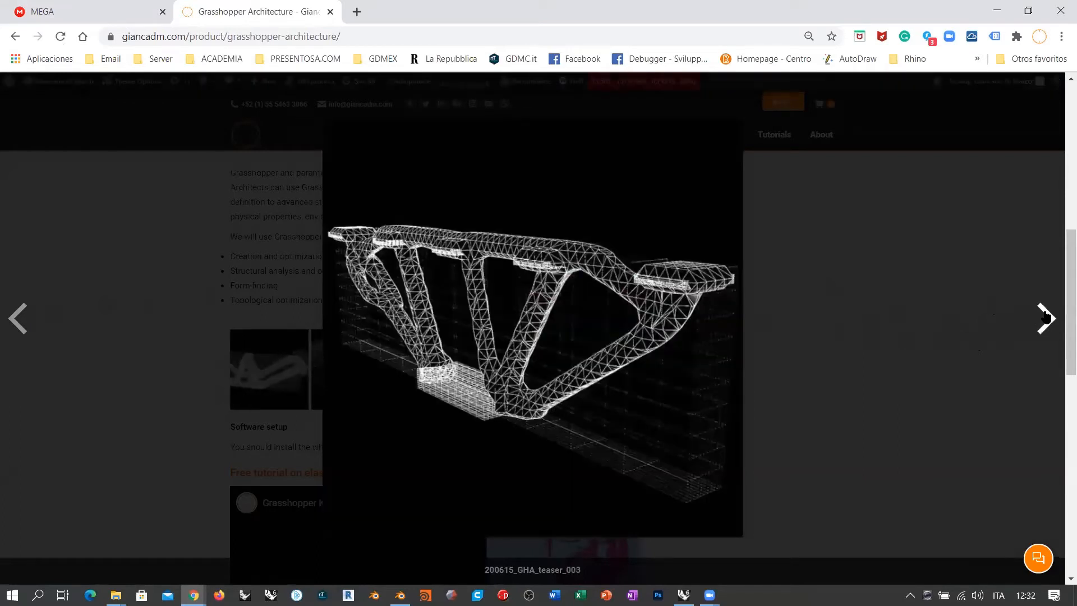
click(1045, 318)
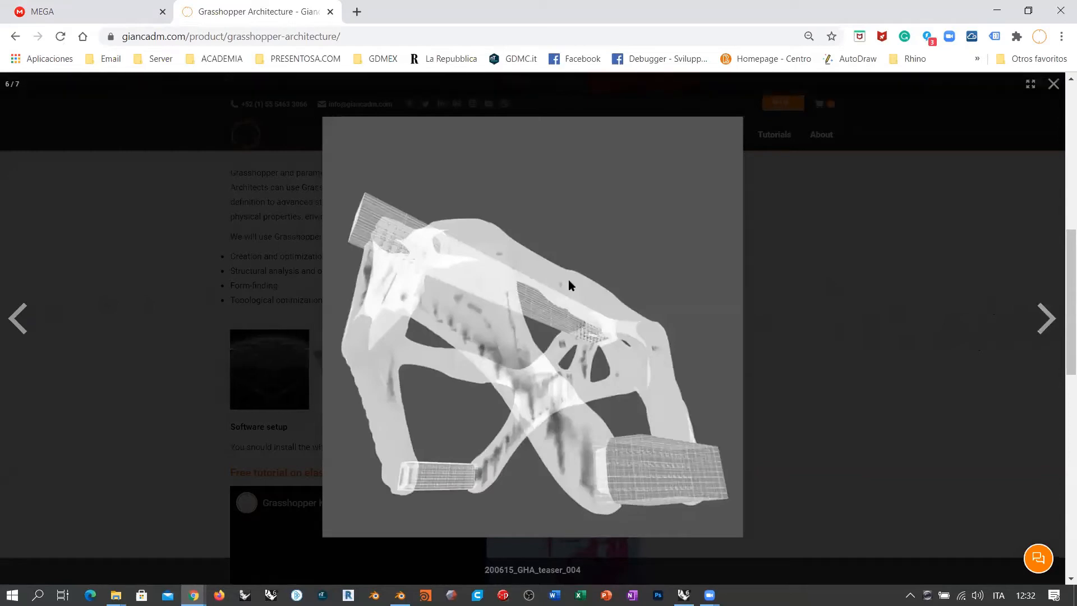
- Browse the remaining gallery images, close the gallery and look over the Grasshopper Architecture course description
click(1045, 318)
click(1046, 319)
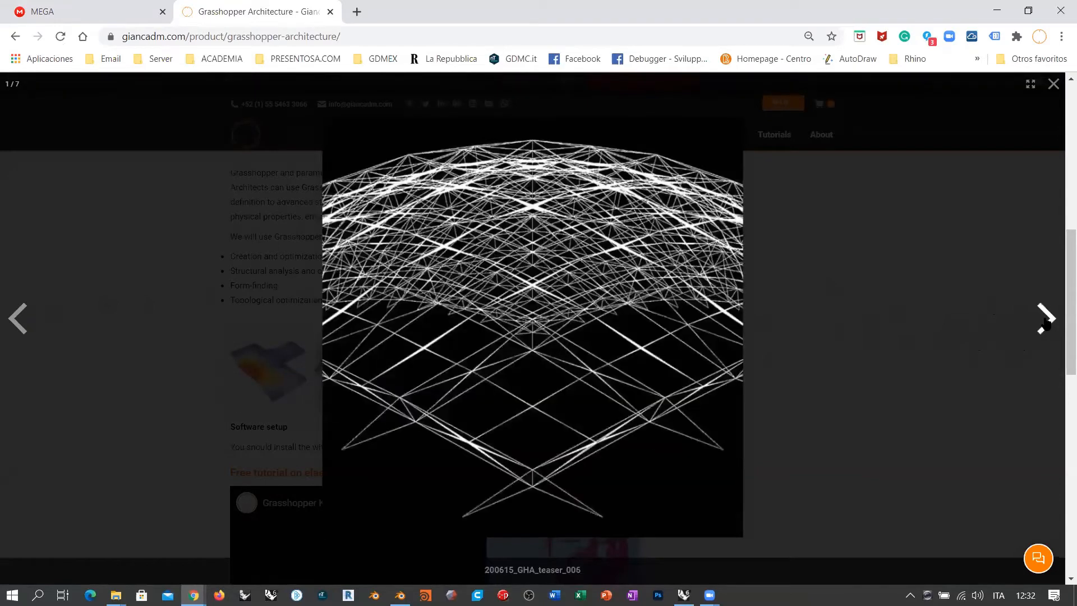
click(1045, 318)
click(1045, 318)
click(914, 269)
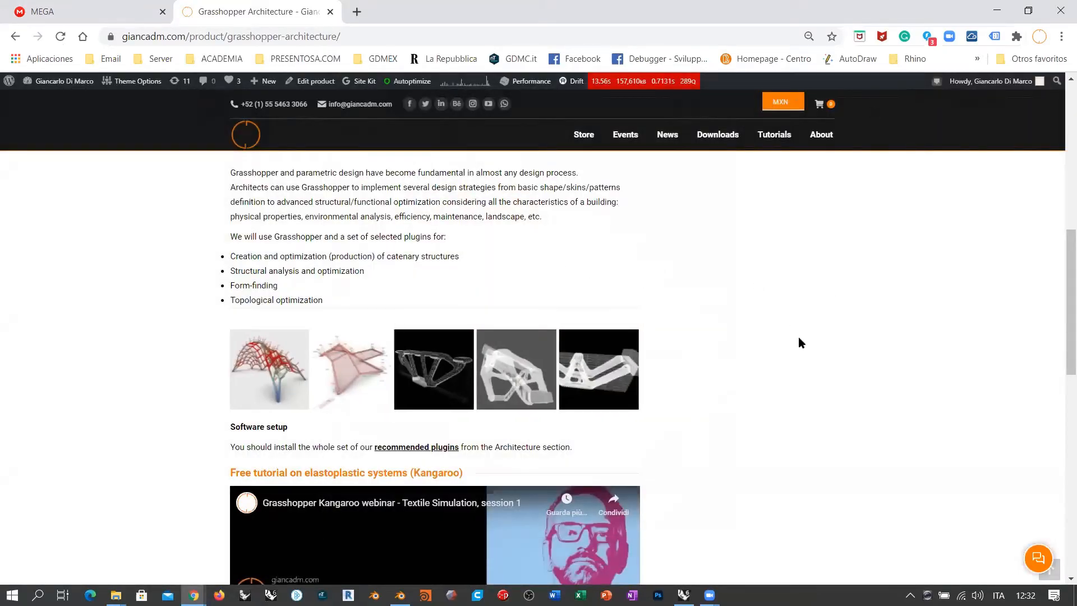
scroll(795, 330, up, 9)
scroll(673, 311, down, 6)
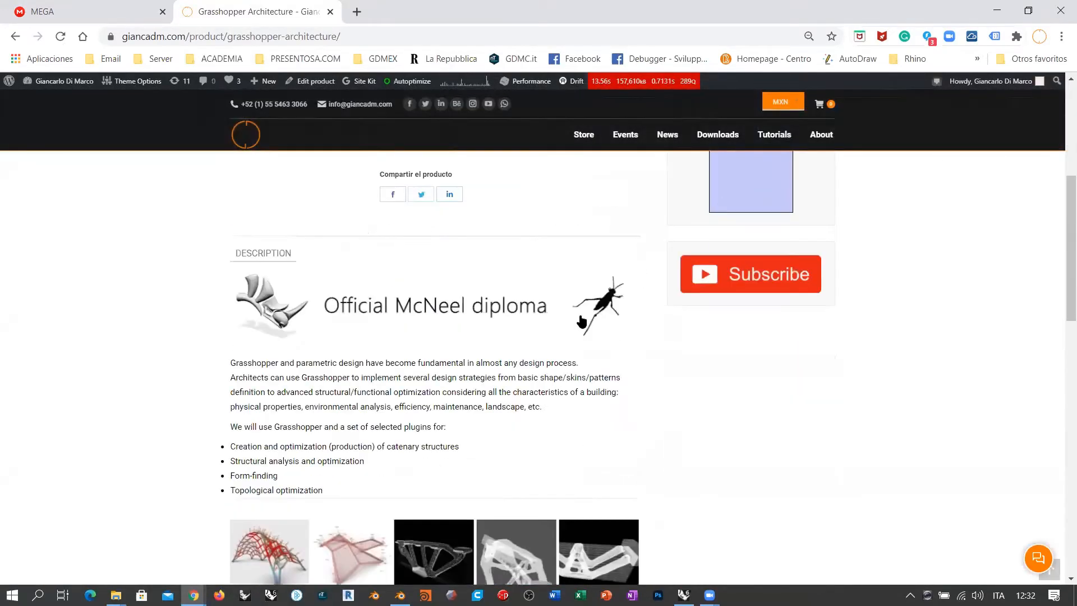
scroll(595, 336, down, 4)
scroll(825, 300, up, 3)
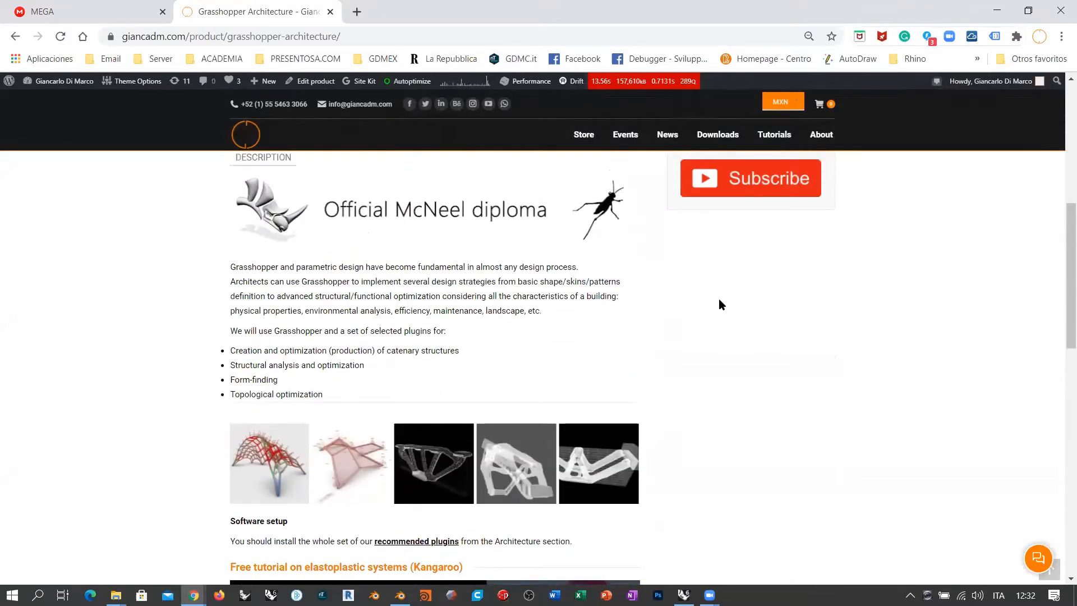
- Return to Rhino, narrow the Grasshopper window to about half the screen and frame the whole shell in the Perspective viewport
click(997, 11)
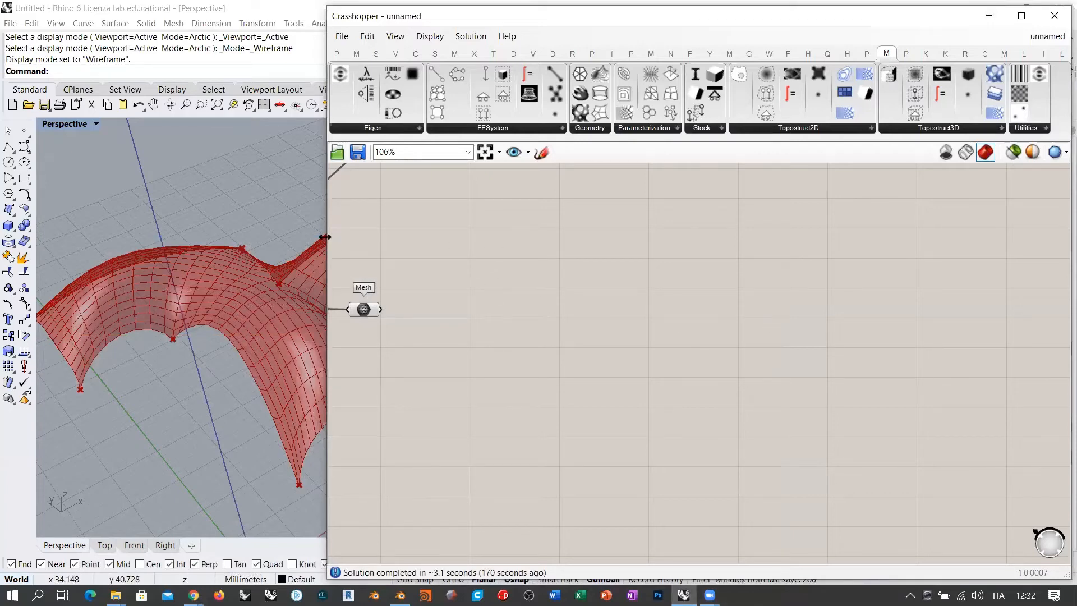
drag(325, 237, 544, 253)
mouse_move(365, 271)
right_down()
mouse_move(386, 255)
mouse_move(372, 284)
right_up()
scroll(400, 238, down, 5)
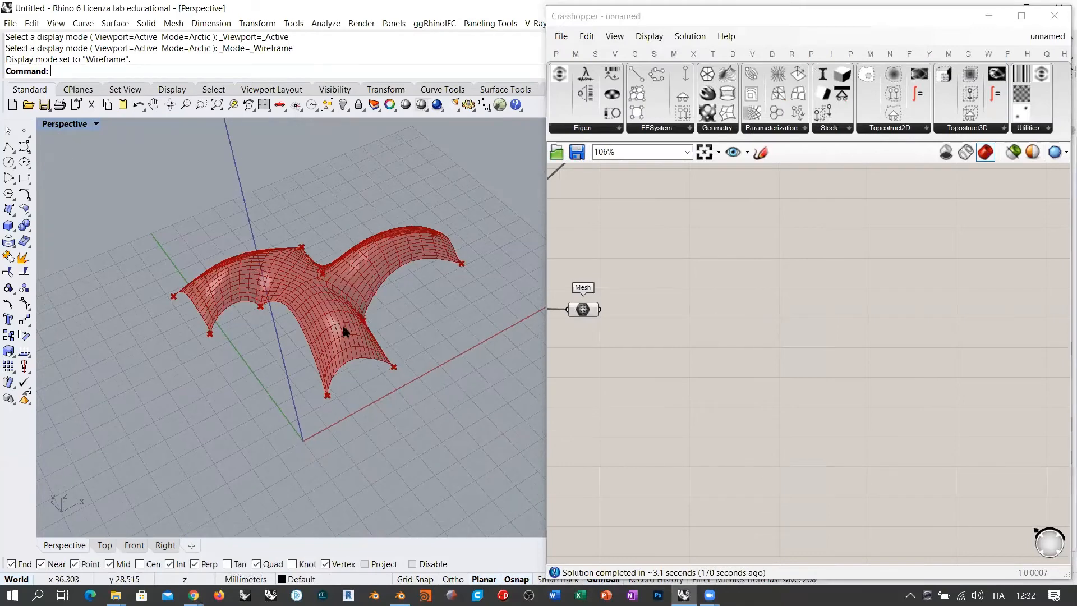
scroll(344, 331, up, 3)
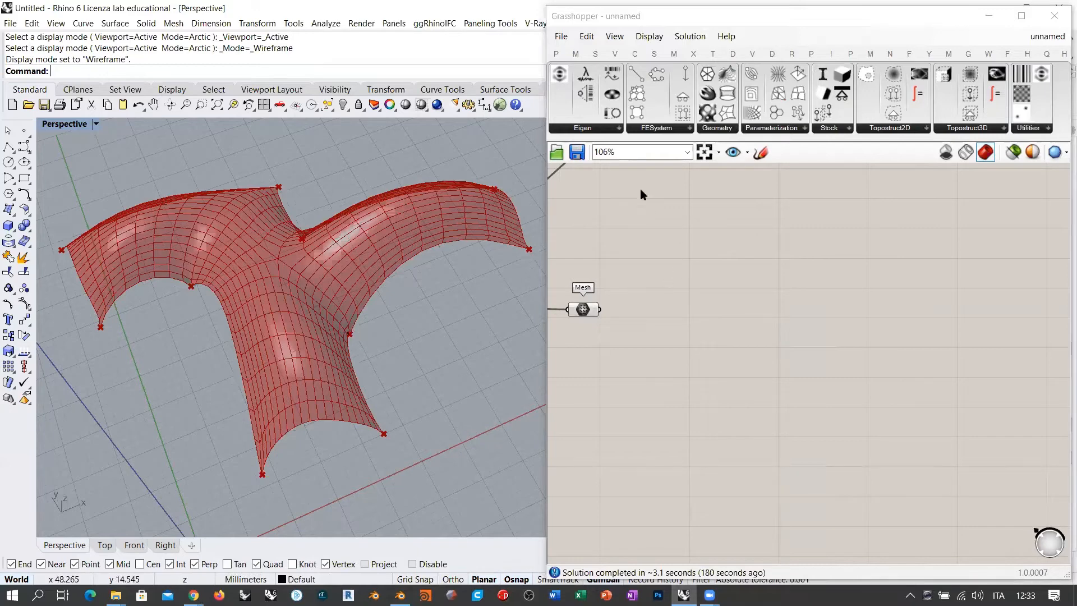
- Place an FE Mesh component from the FESystem group beside the Mesh component and dismiss the Millipede expiry notice
right_drag(690, 200, 703, 207)
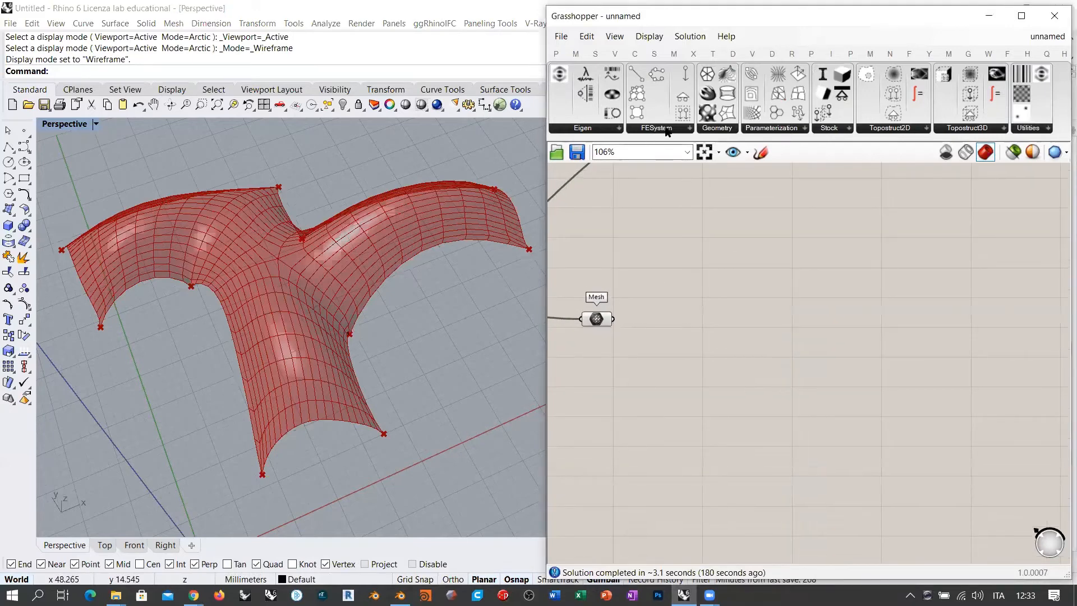
click(667, 129)
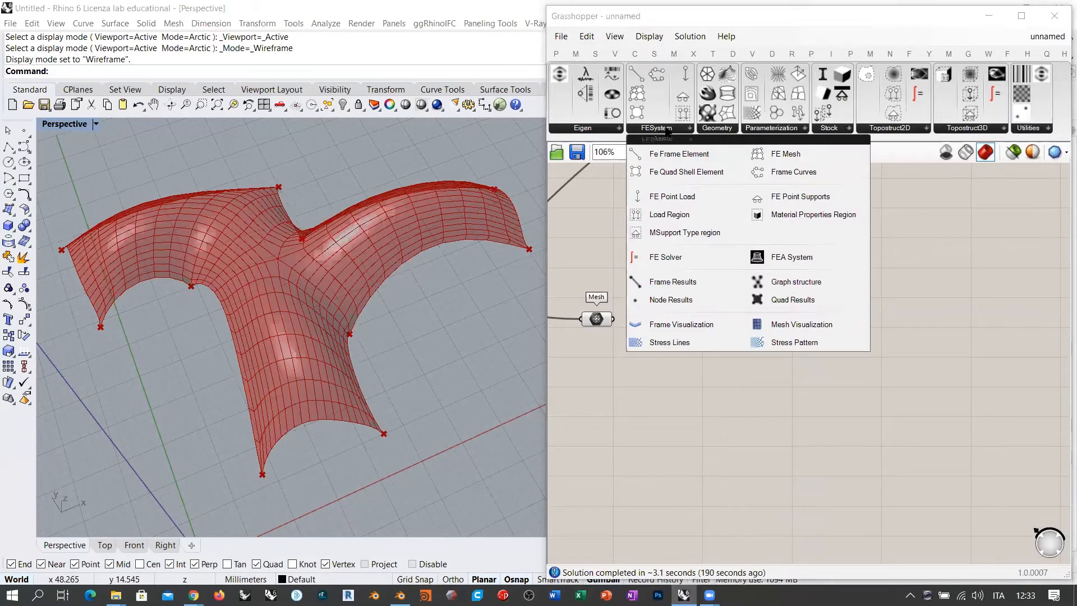
click(780, 155)
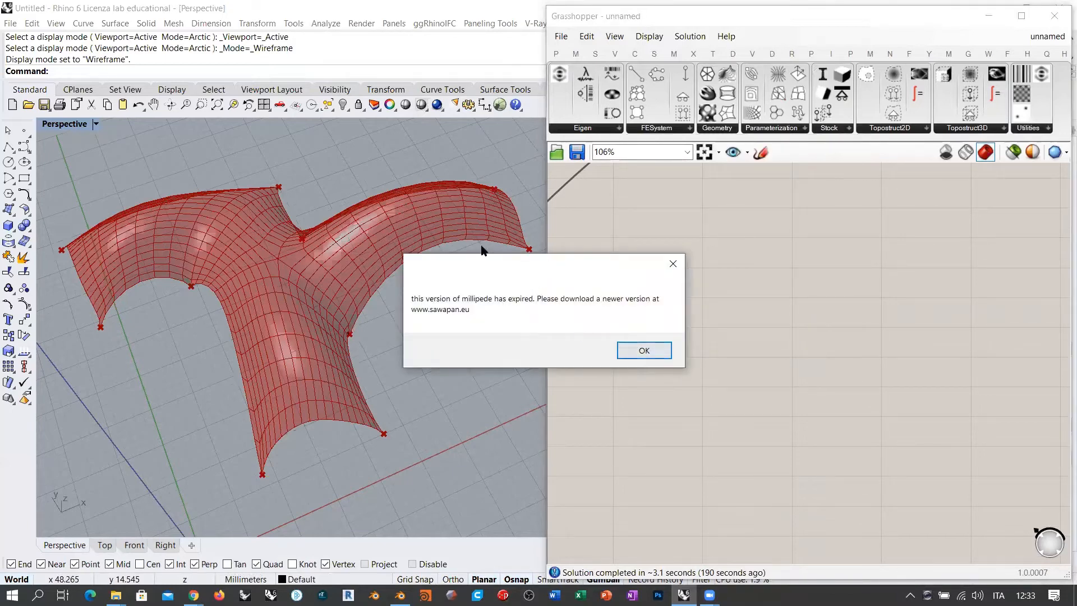
drag(550, 272, 441, 226)
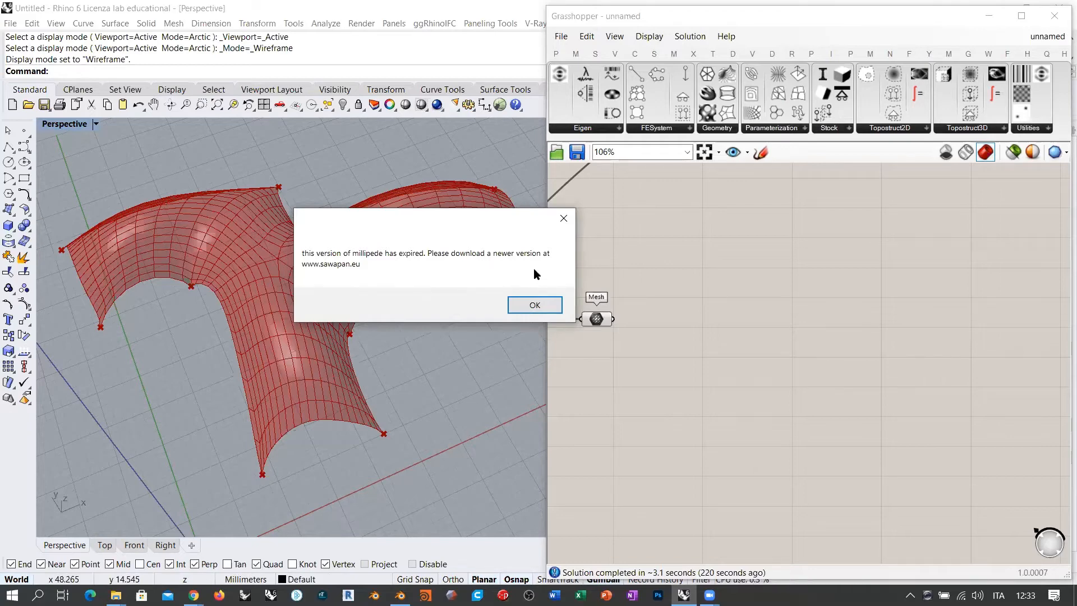
click(533, 306)
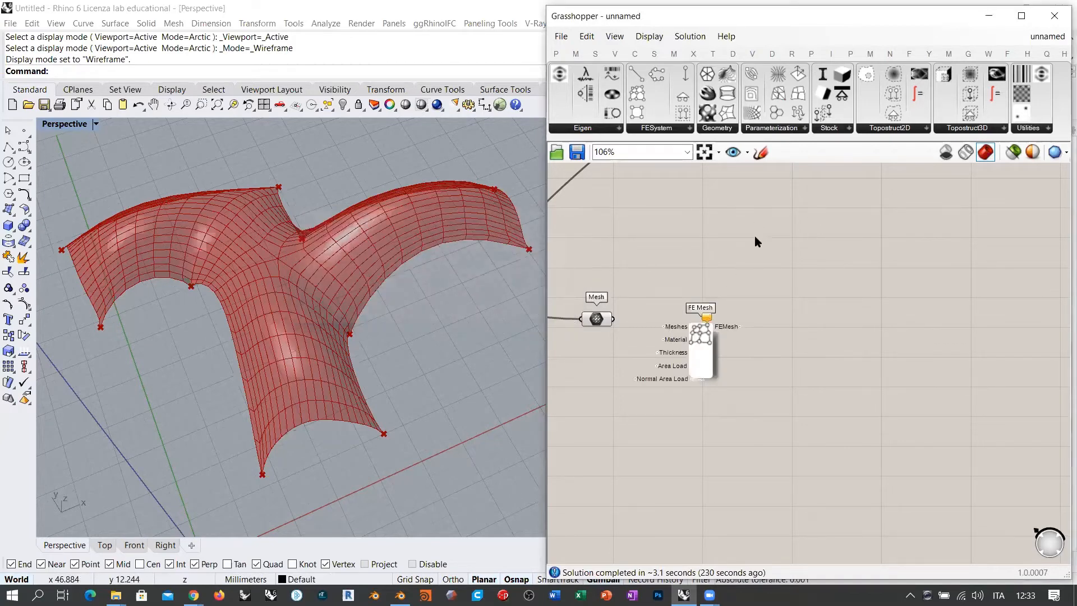
- Connect the Mesh component to FE Mesh's Meshes input and move FE Mesh farther from it
scroll(789, 252, up, 3)
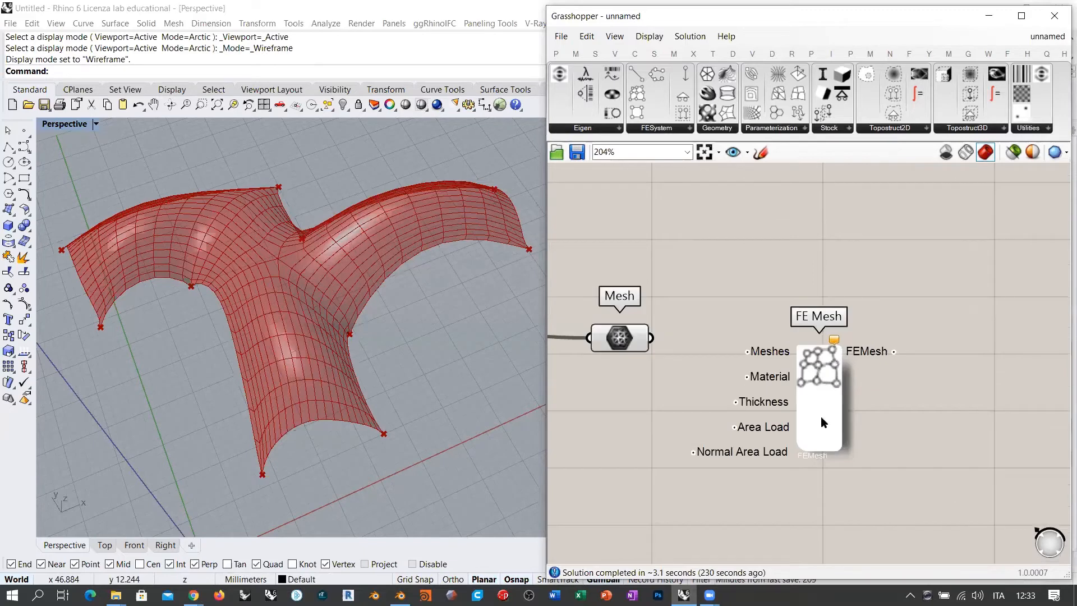
drag(652, 338, 814, 335)
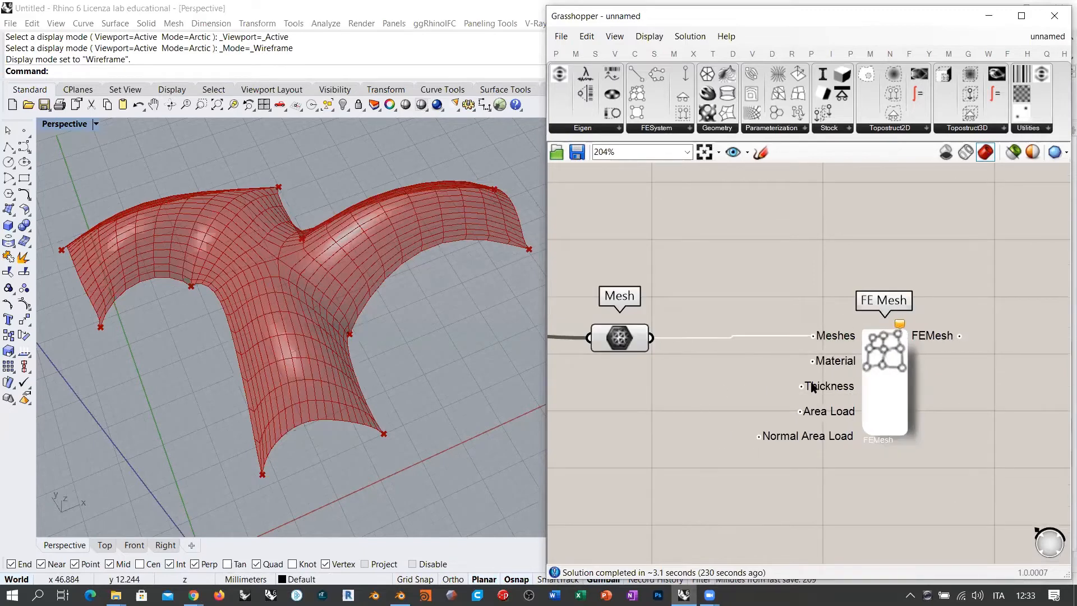
click(885, 387)
drag(885, 387, 916, 390)
click(782, 316)
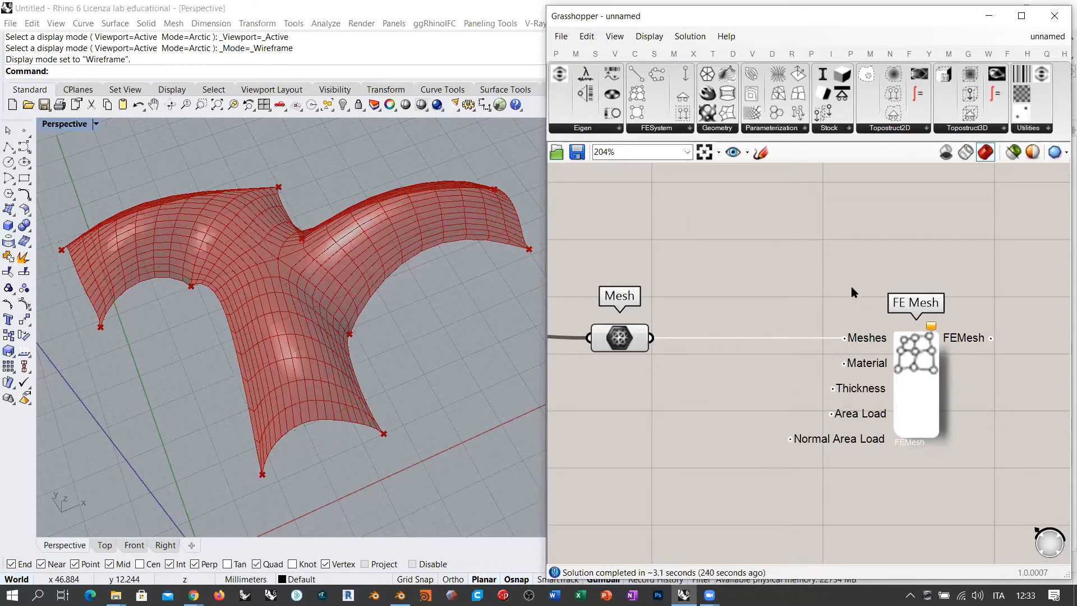
- Turn off the preview of the Mesh component
click(624, 342)
key(ctrl+q)
click(703, 288)
right_drag(803, 307, 827, 245)
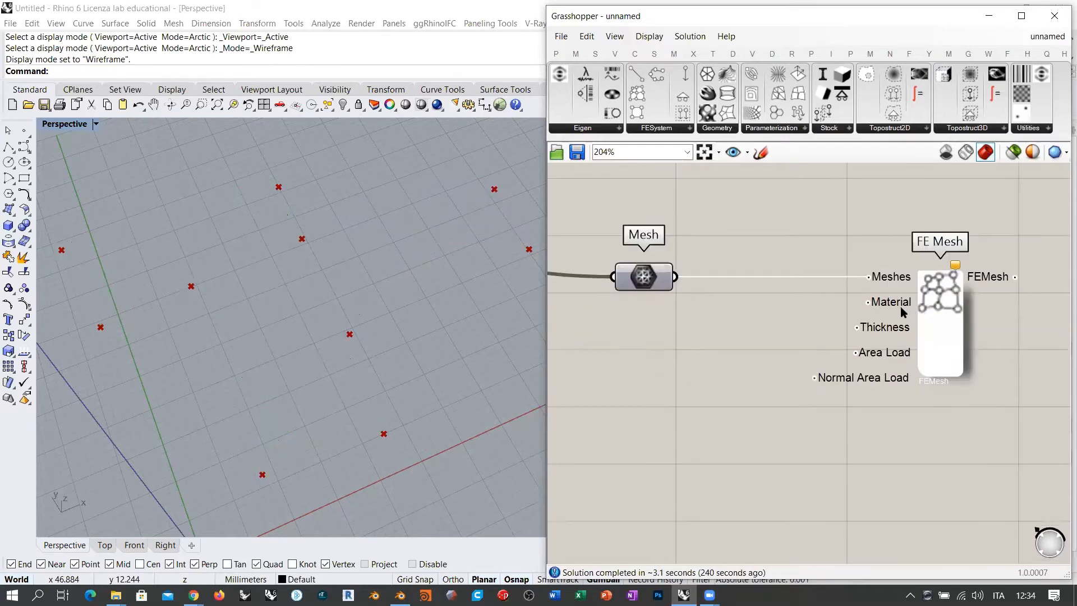
- Move FE Mesh farther away to make room and place a Material component from the Stock group between it and Mesh
right_drag(840, 348, 772, 373)
scroll(772, 373, down, 2)
drag(836, 362, 969, 361)
click(833, 294)
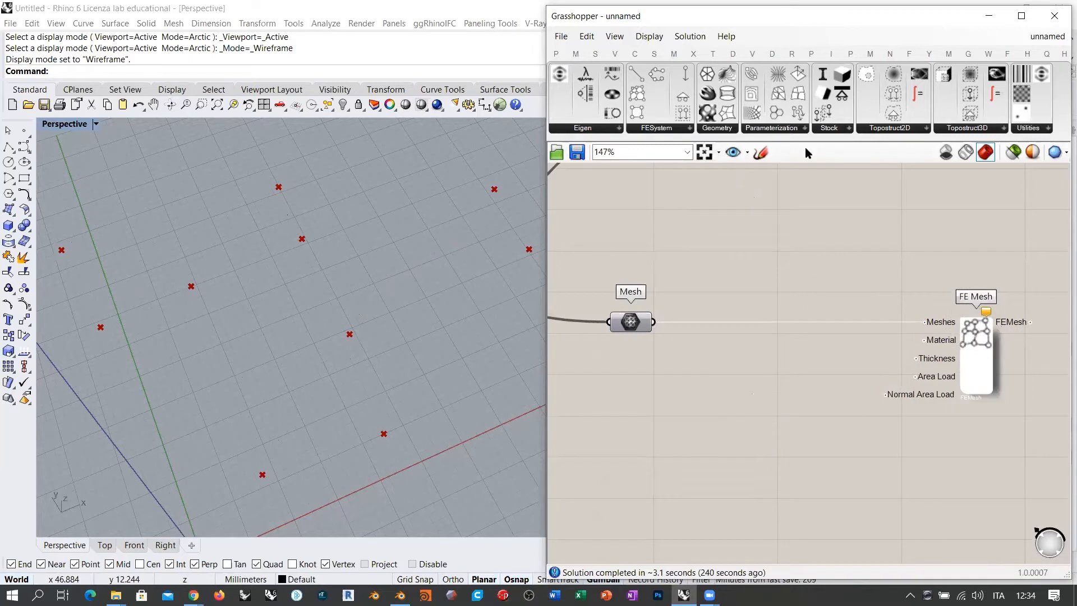
click(832, 132)
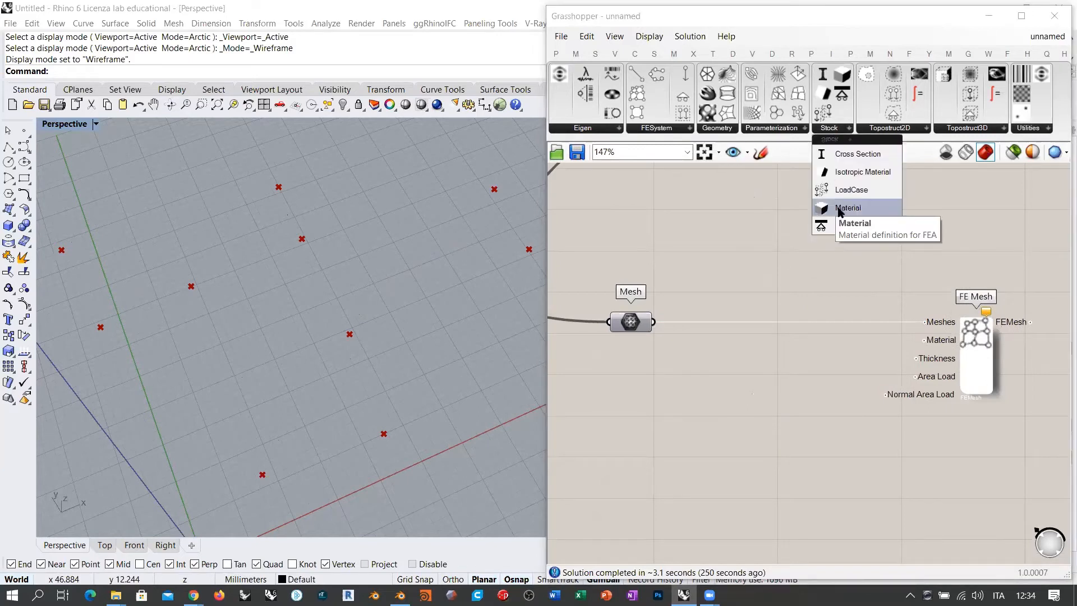
drag(842, 209, 766, 374)
scroll(789, 379, up, 5)
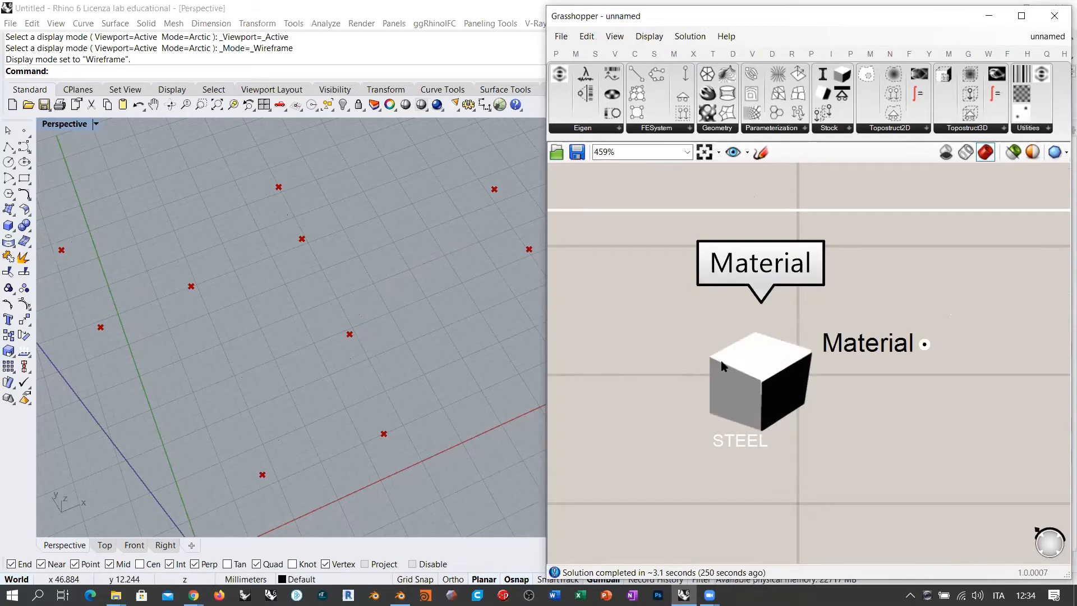
scroll(746, 359, down, 4)
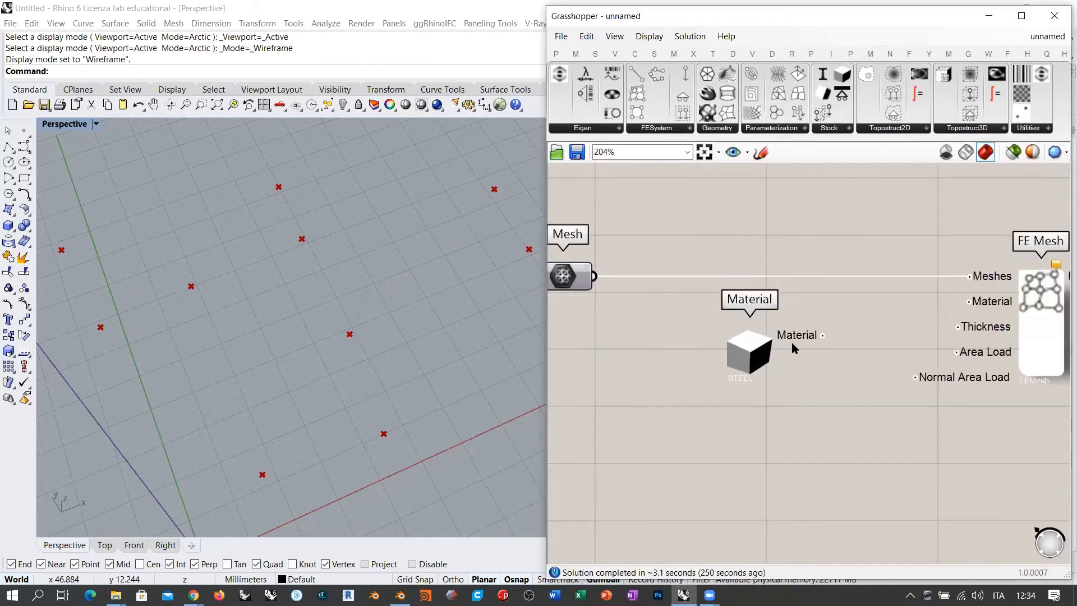
- Check the Material component's presets, leave STEEL selected, and connect Material to FE Mesh's Material input, moving it closer to Mesh
drag(732, 357, 708, 373)
right_click(724, 364)
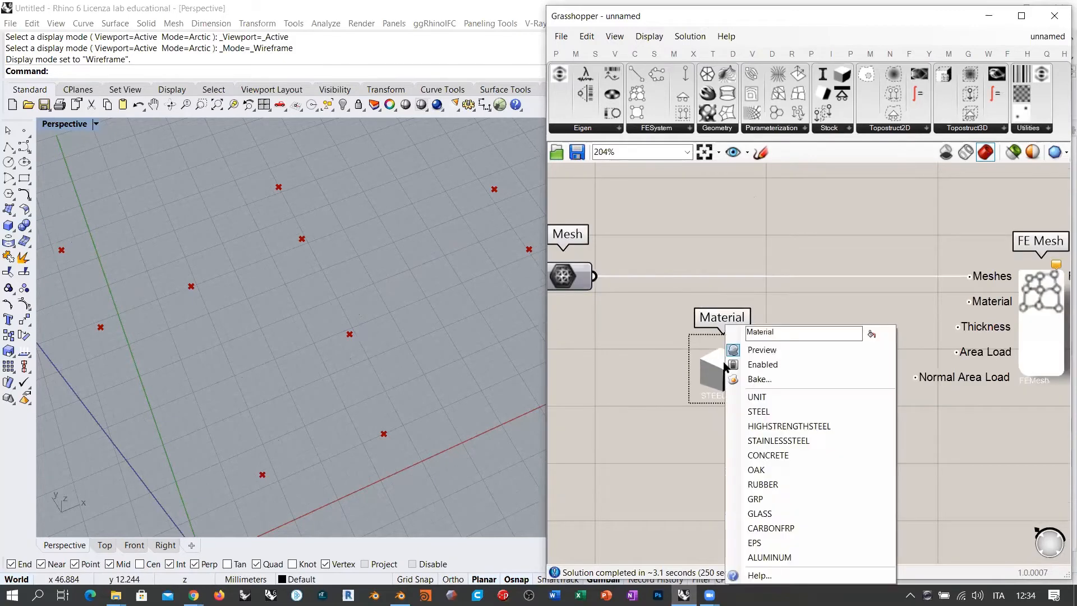
click(661, 439)
drag(796, 352, 889, 320)
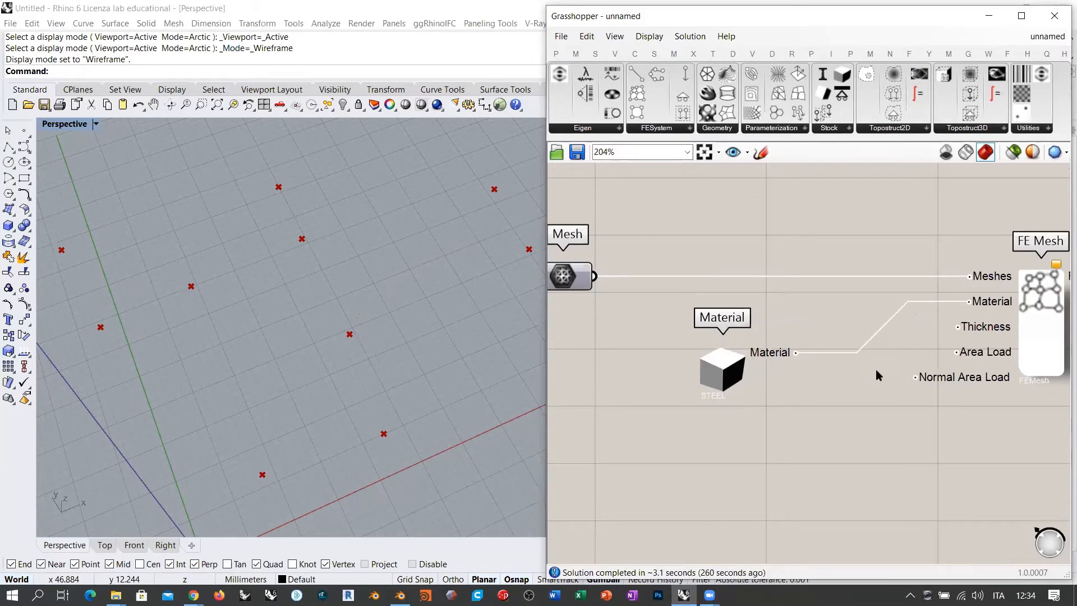
drag(710, 375, 639, 383)
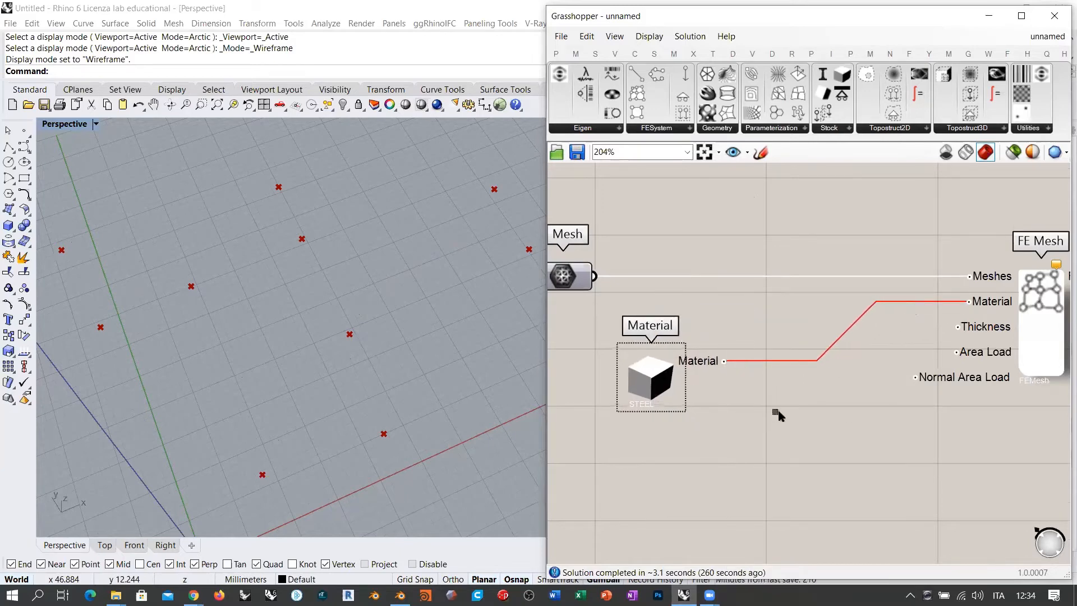
right_drag(774, 413, 794, 389)
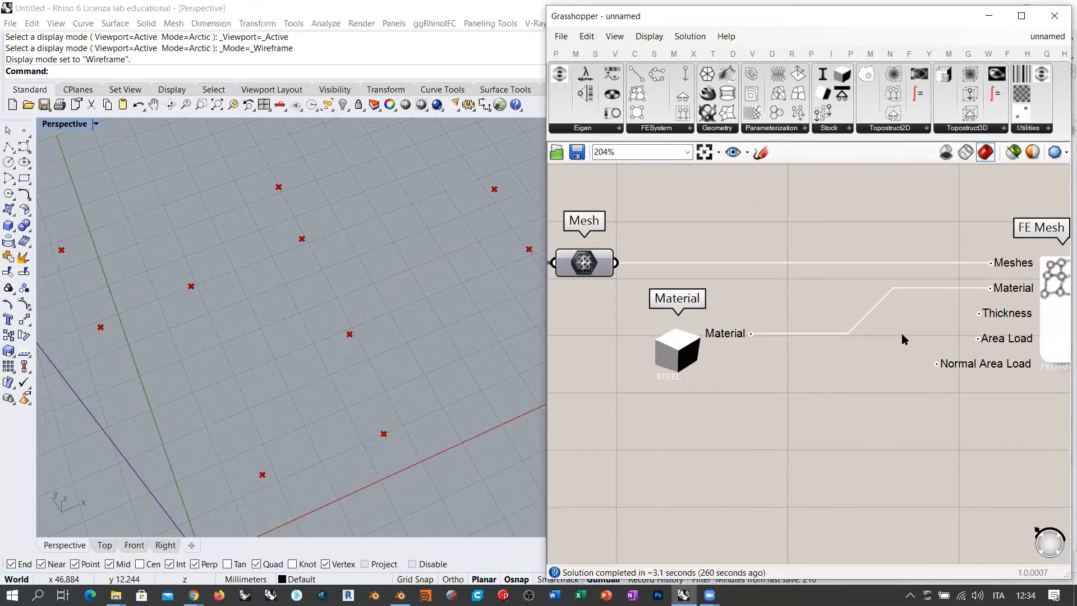
- Turn the Mesh component's preview back on and orbit the Perspective viewport to examine the shell surface
mouse_move(996, 312)
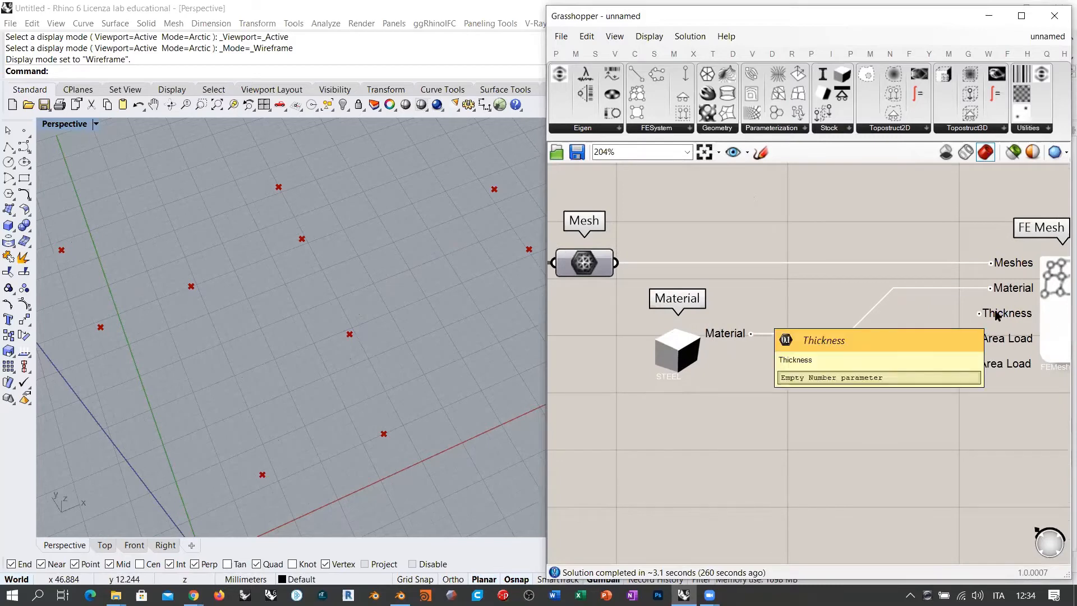
scroll(997, 315, down, 3)
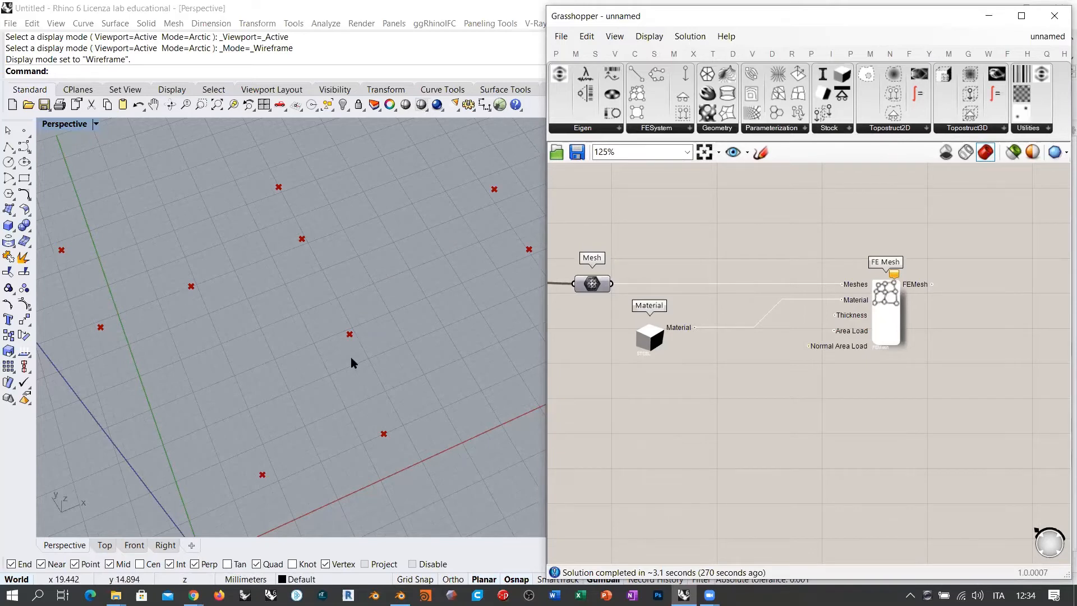
click(593, 283)
click(650, 249)
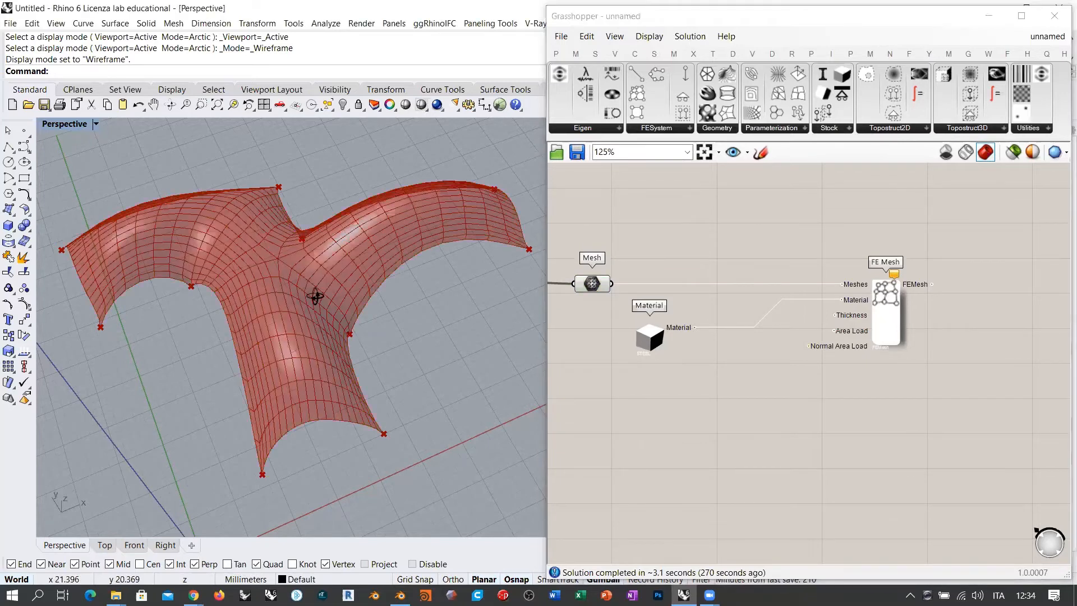
right_drag(313, 296, 334, 305)
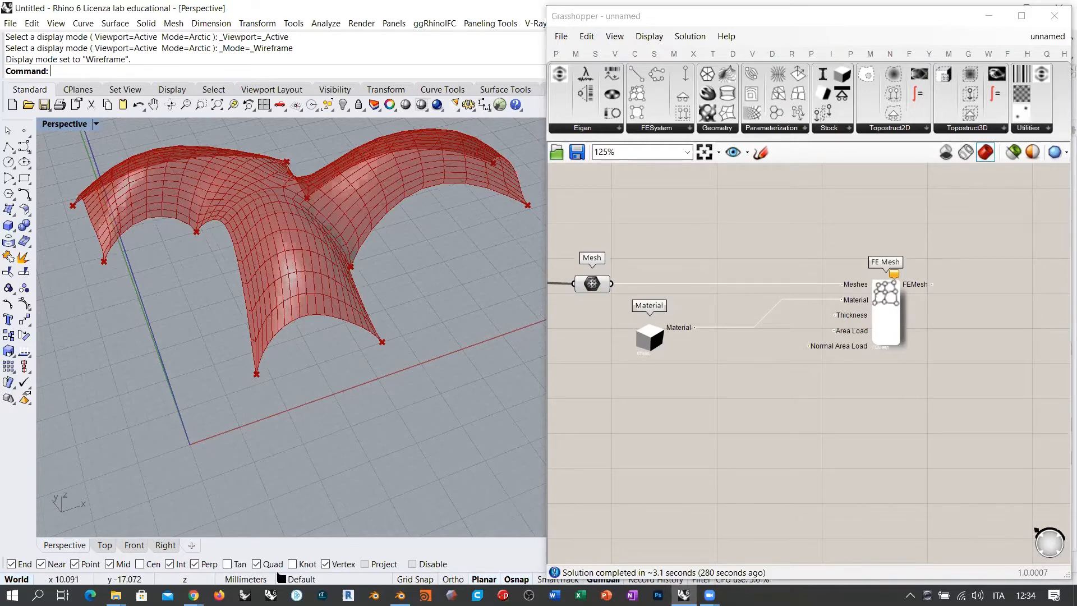
click(760, 388)
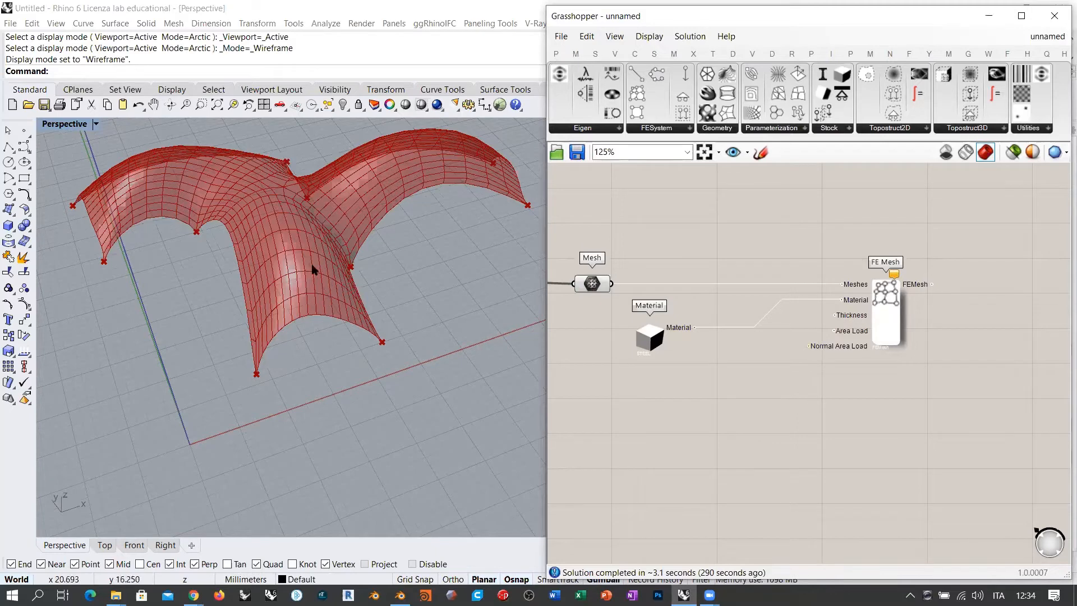
right_drag(389, 310, 535, 361)
- Add a number slider with the value 0.5 below Material and connect it to FE Mesh's Thickness input
double_click(737, 386)
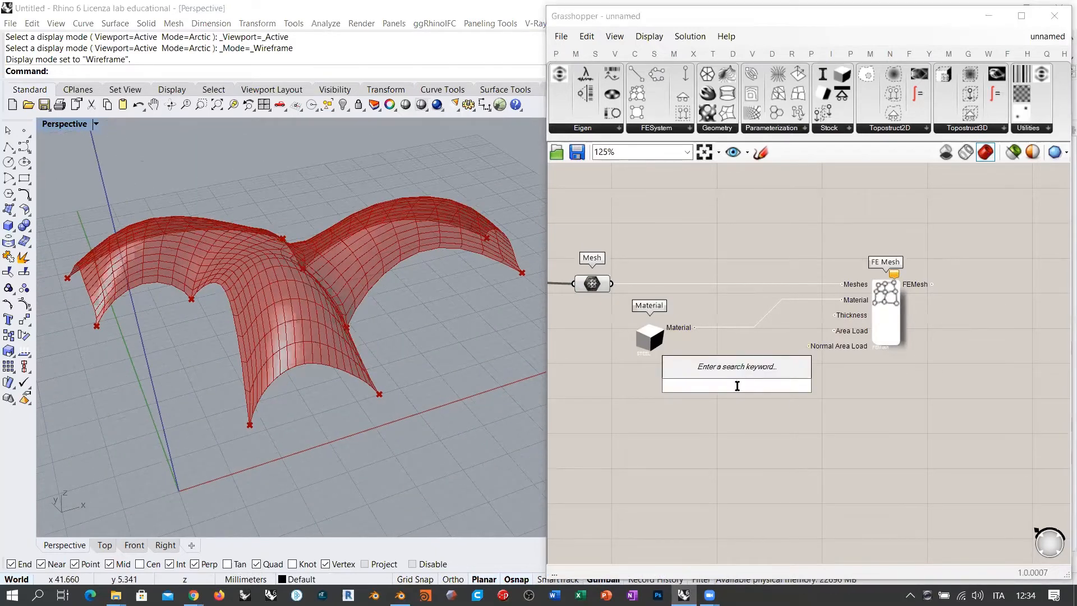
text(0.5)
key(Return)
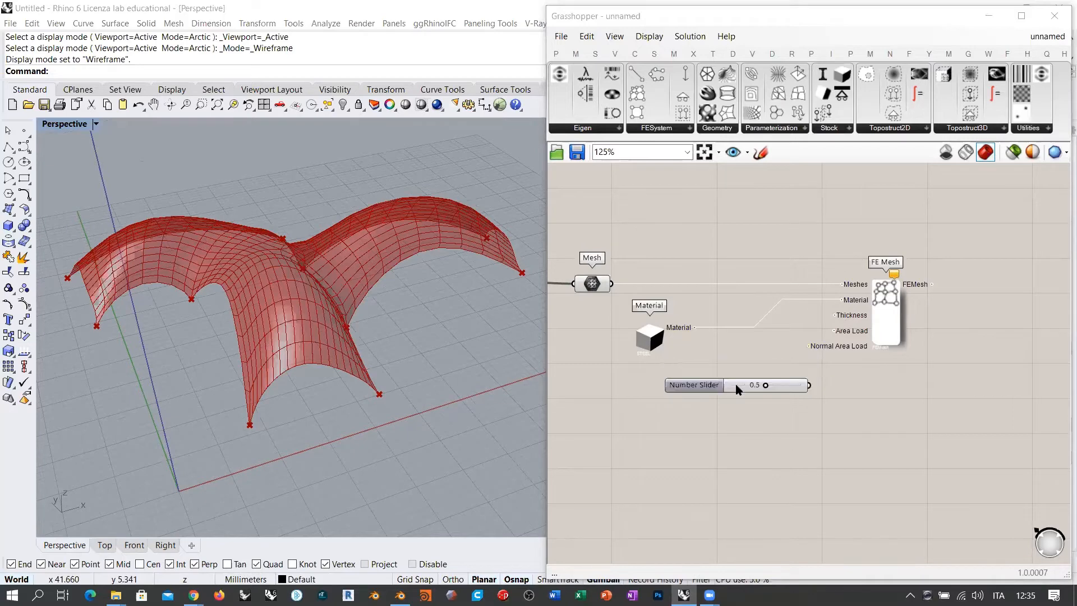
drag(784, 386, 740, 372)
drag(764, 371, 834, 315)
click(809, 416)
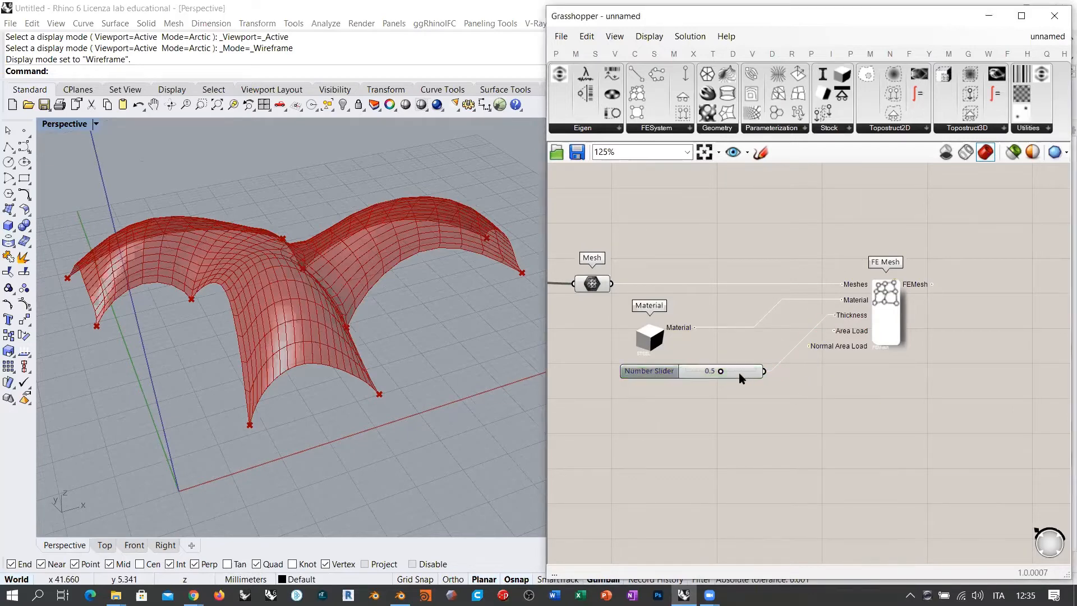
- Tidy the positions of the thickness slider and FE Mesh, and check FE Mesh's Area Load input description
drag(739, 373, 717, 373)
click(787, 388)
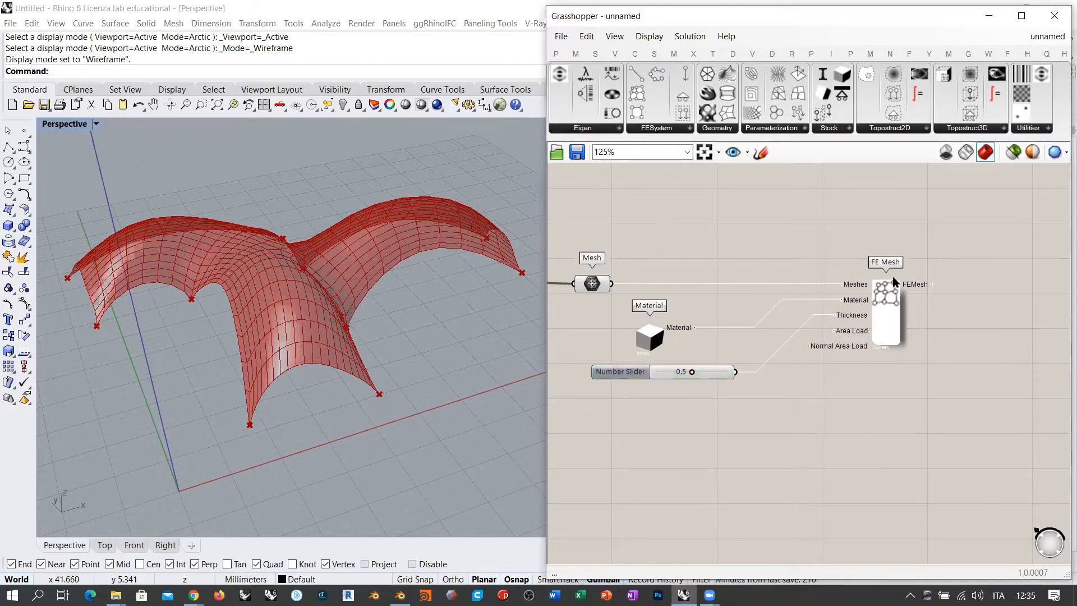
drag(887, 315, 843, 340)
click(904, 386)
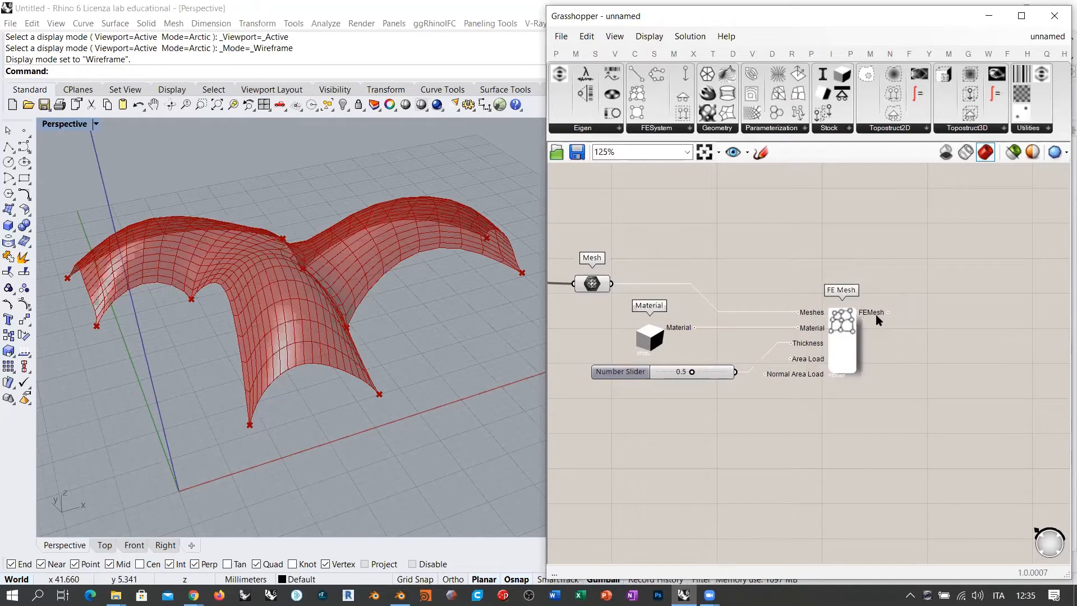
mouse_move(875, 318)
scroll(864, 348, up, 4)
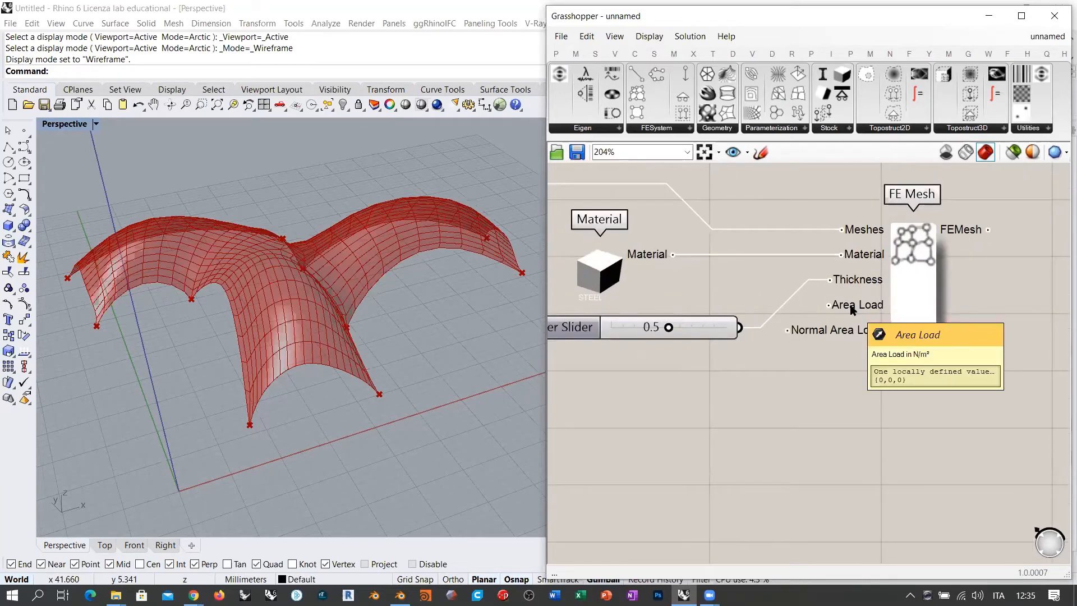
- Check FE Mesh's Normal Area Load input description and orbit the Perspective viewport to a low side view of the shell
mouse_move(845, 335)
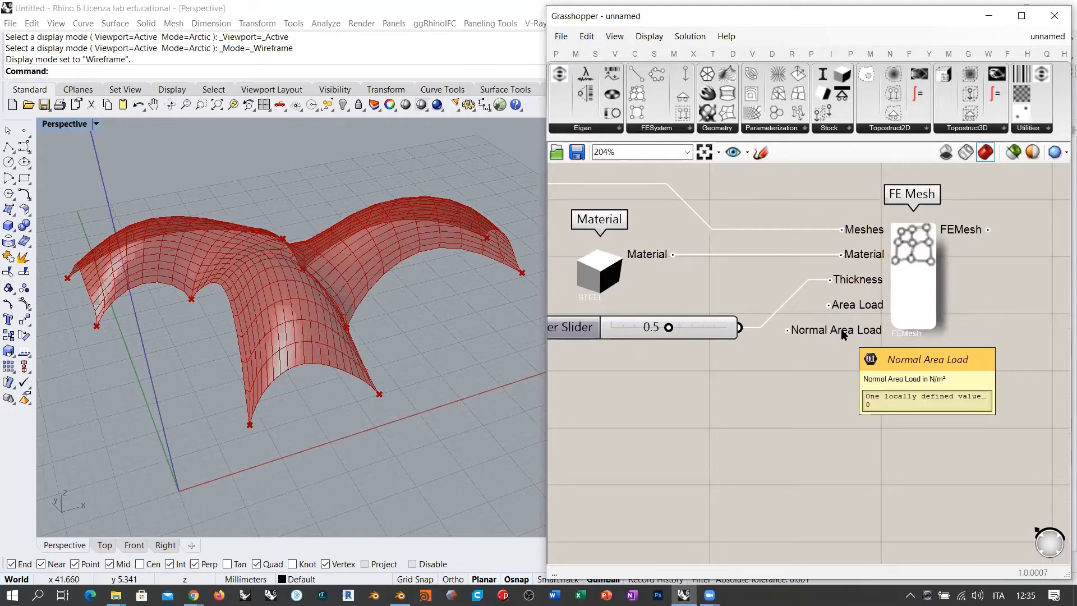
right_drag(505, 314, 414, 270)
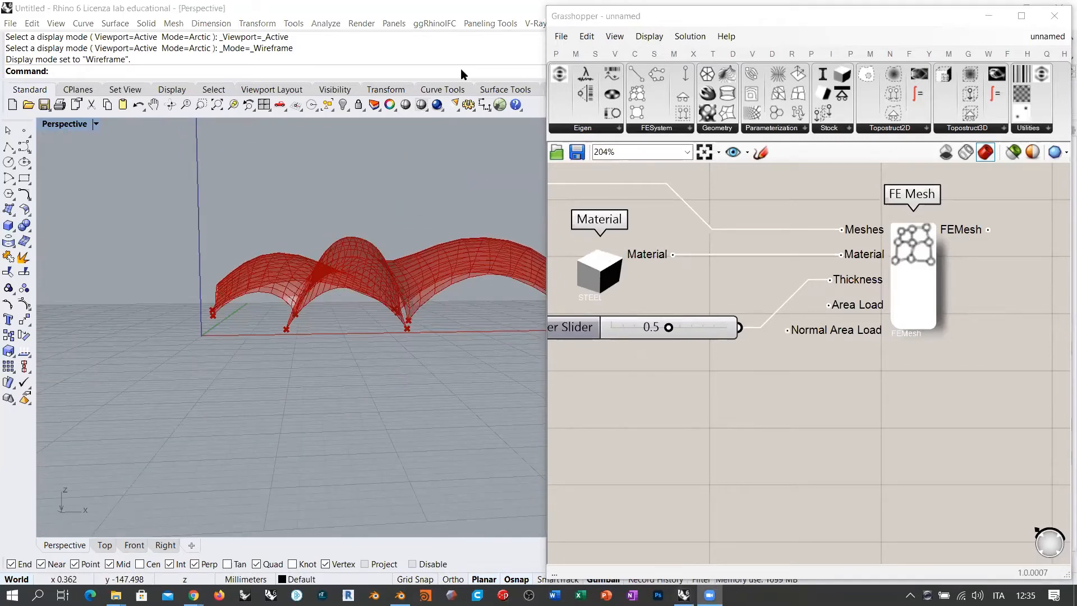
mouse_move(855, 312)
mouse_down()
mouse_move(875, 295)
mouse_move(858, 312)
mouse_up()
mouse_move(347, 190)
mouse_down()
mouse_move(350, 234)
mouse_move(380, 238)
mouse_up()
mouse_move(425, 205)
mouse_down()
mouse_move(425, 250)
mouse_move(430, 242)
mouse_up()
drag(469, 195, 469, 236)
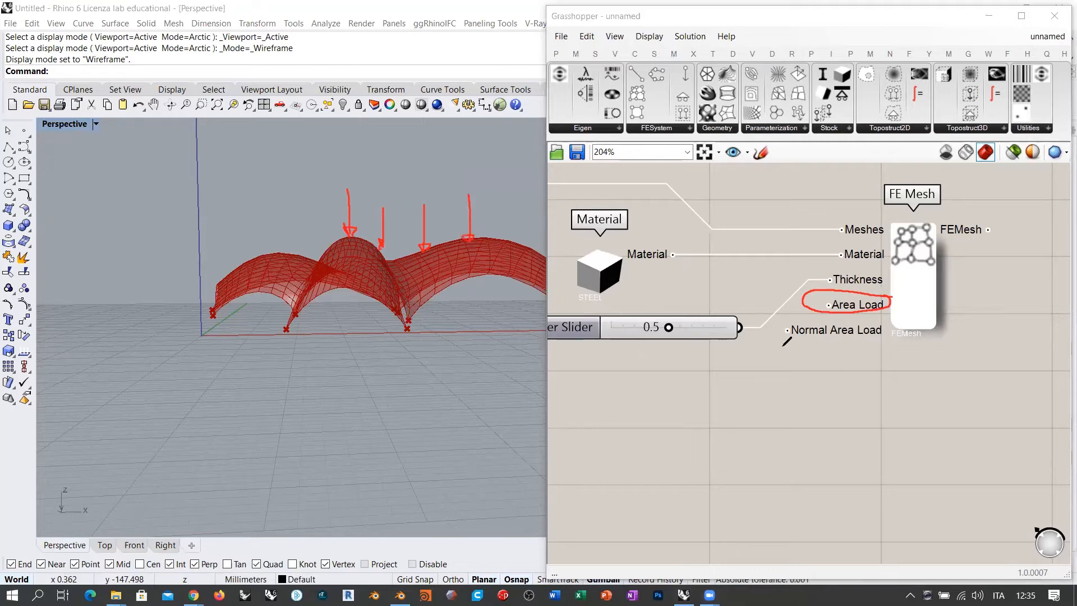
drag(783, 346, 876, 340)
drag(279, 217, 324, 243)
drag(318, 199, 337, 240)
mouse_move(361, 200)
mouse_down()
mouse_move(361, 232)
mouse_move(386, 243)
mouse_up()
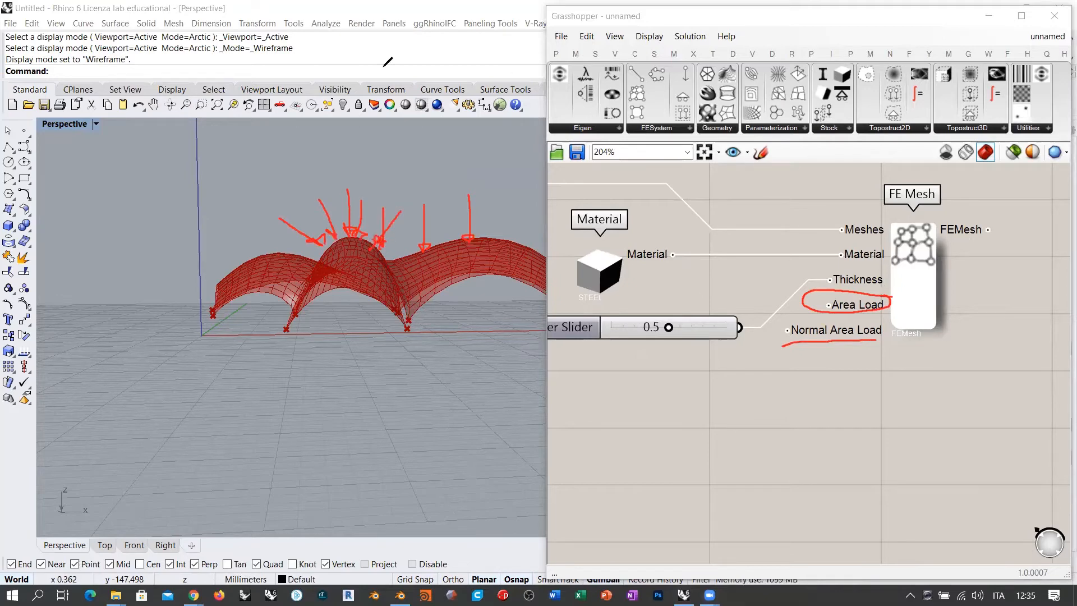
key(e)
key(Escape)
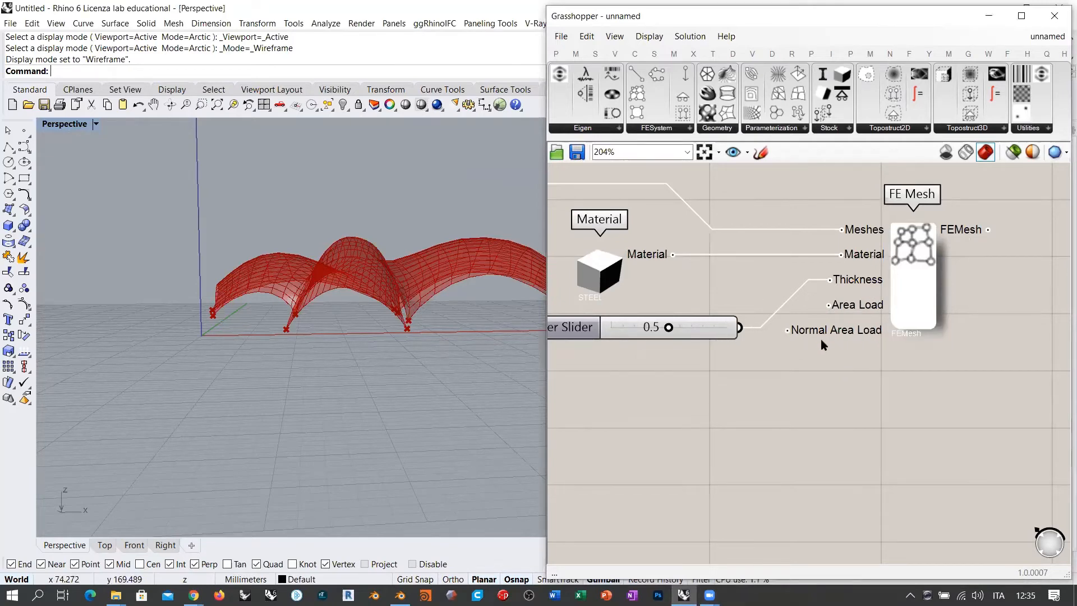
- Add a number slider with the value 100, try connecting it to FE Mesh's Area Load input, and place it below the thickness slider
right_drag(815, 357, 893, 354)
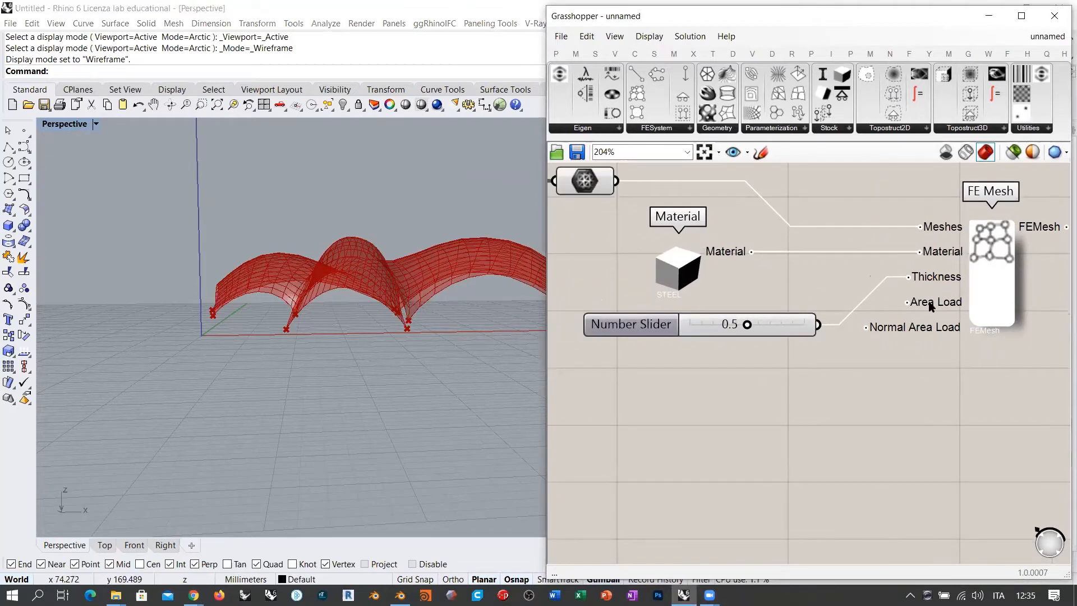
mouse_move(927, 303)
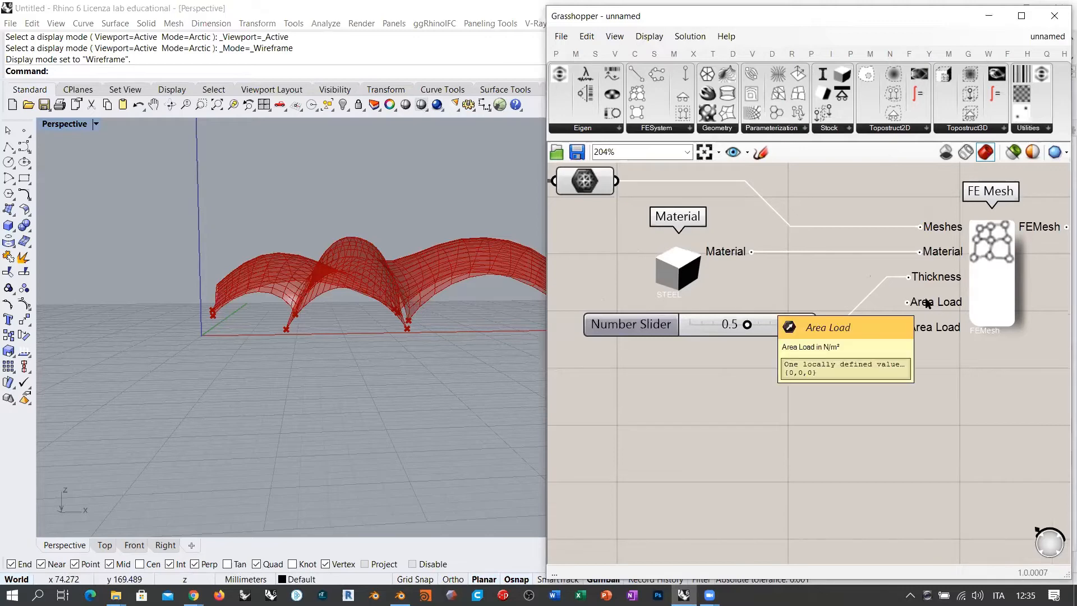
double_click(724, 399)
text(100)
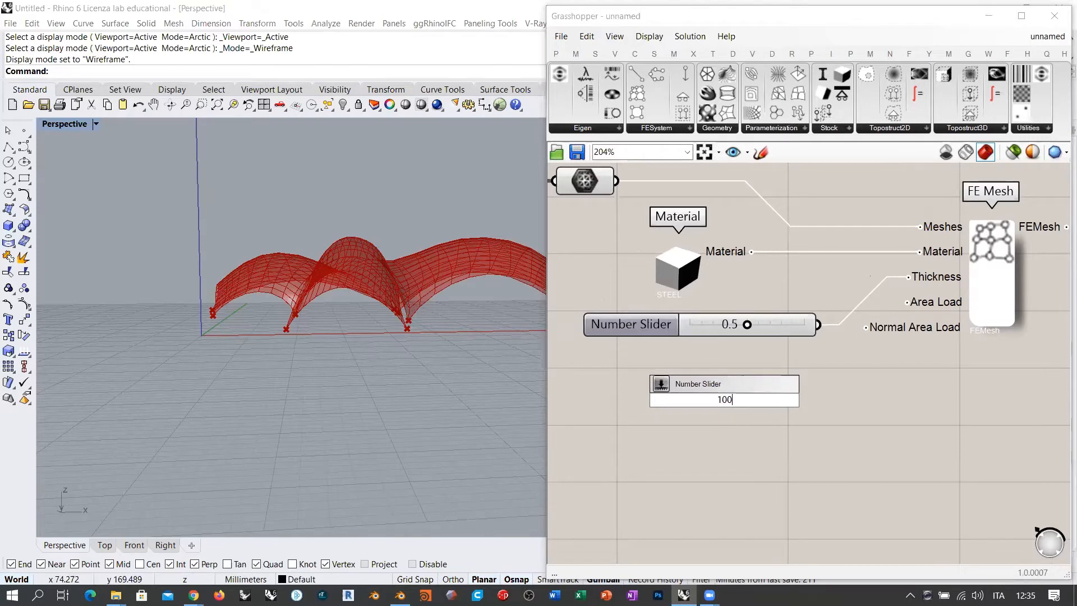
key(Return)
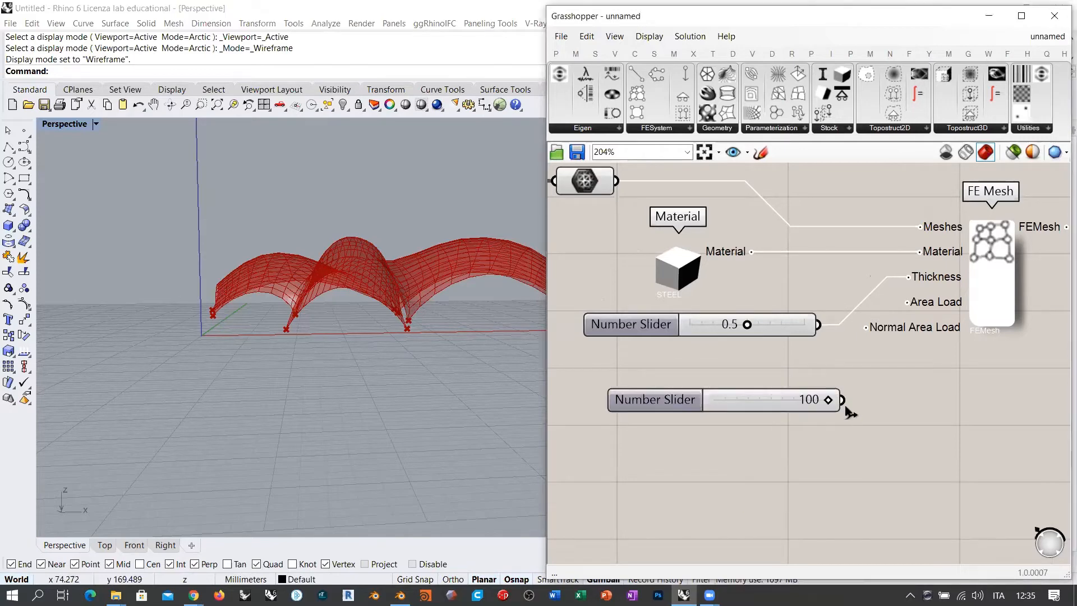
drag(842, 399, 908, 302)
click(729, 388)
drag(730, 388, 665, 363)
click(886, 376)
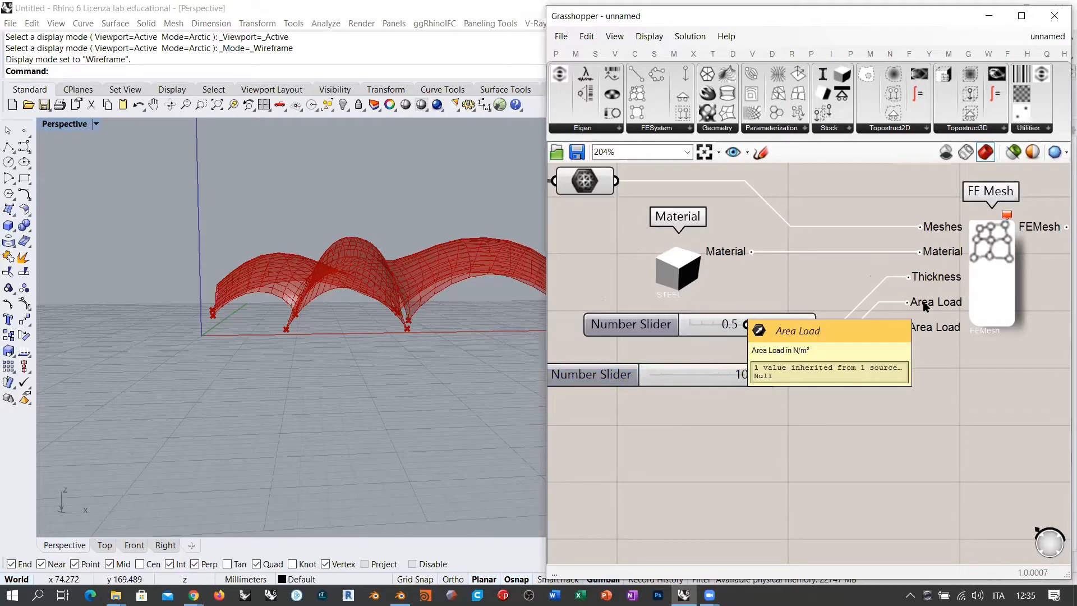
- Add a Unit Z component below the thickness slider, moving the 100 slider aside to make room for it
right_drag(733, 379, 779, 388)
drag(772, 388, 717, 388)
right_drag(1007, 238, 954, 267)
right_drag(804, 356, 853, 309)
drag(721, 361, 665, 386)
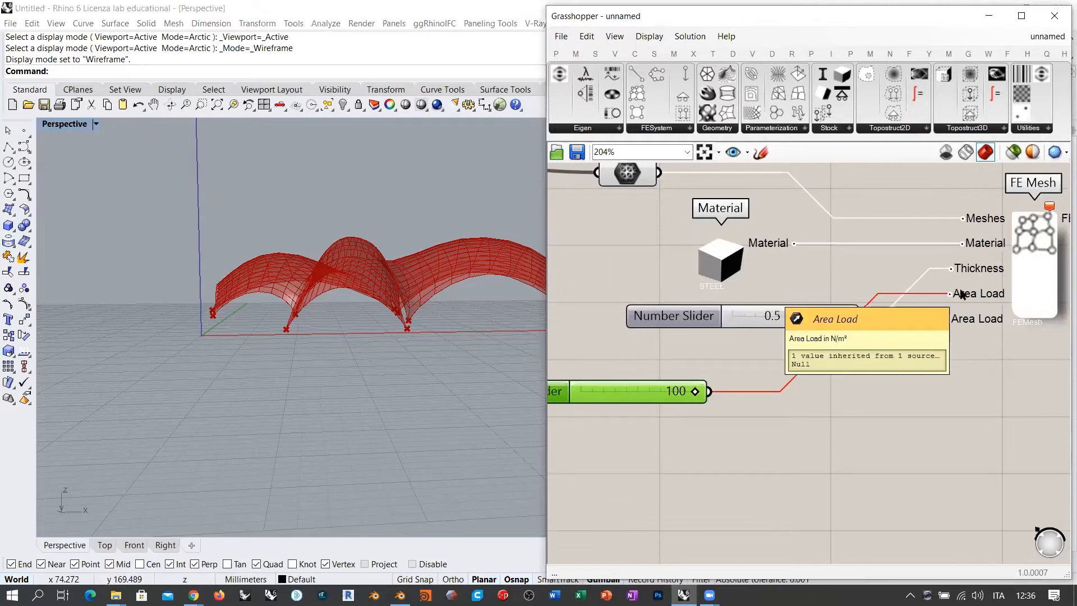
double_click(833, 407)
text(unit z)
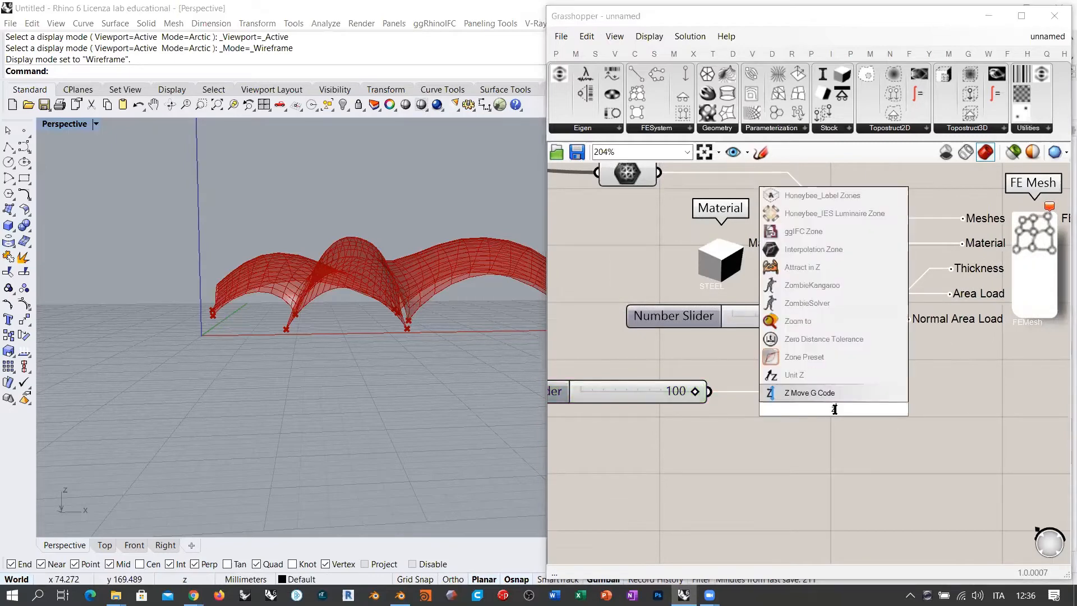
click(798, 394)
drag(626, 404, 574, 417)
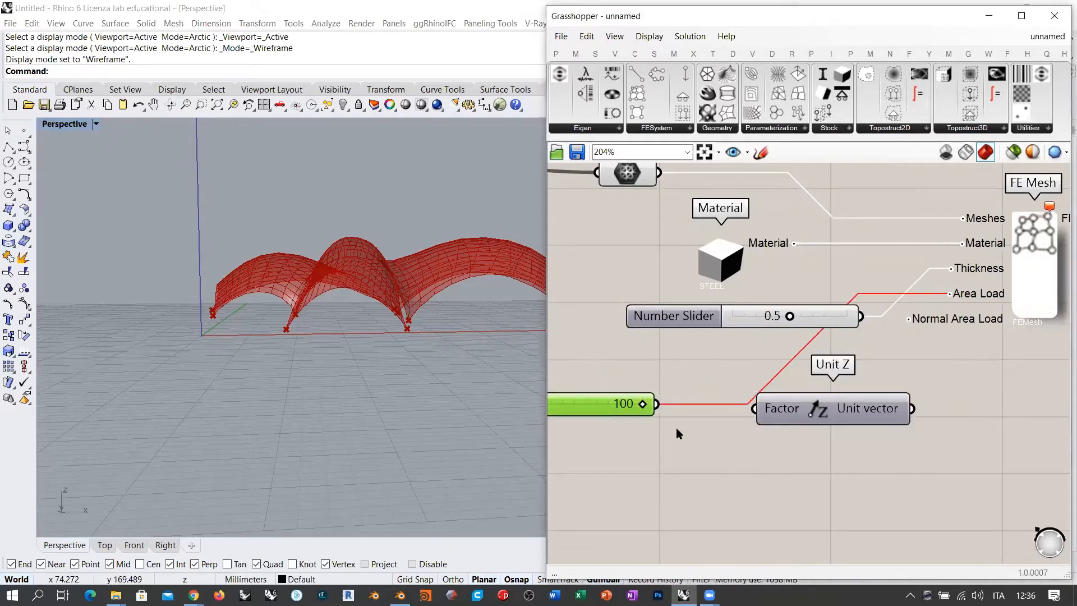
- Set the expression -x on Unit Z's Factor input and connect the 100 slider to it
right_click(777, 414)
mouse_move(842, 463)
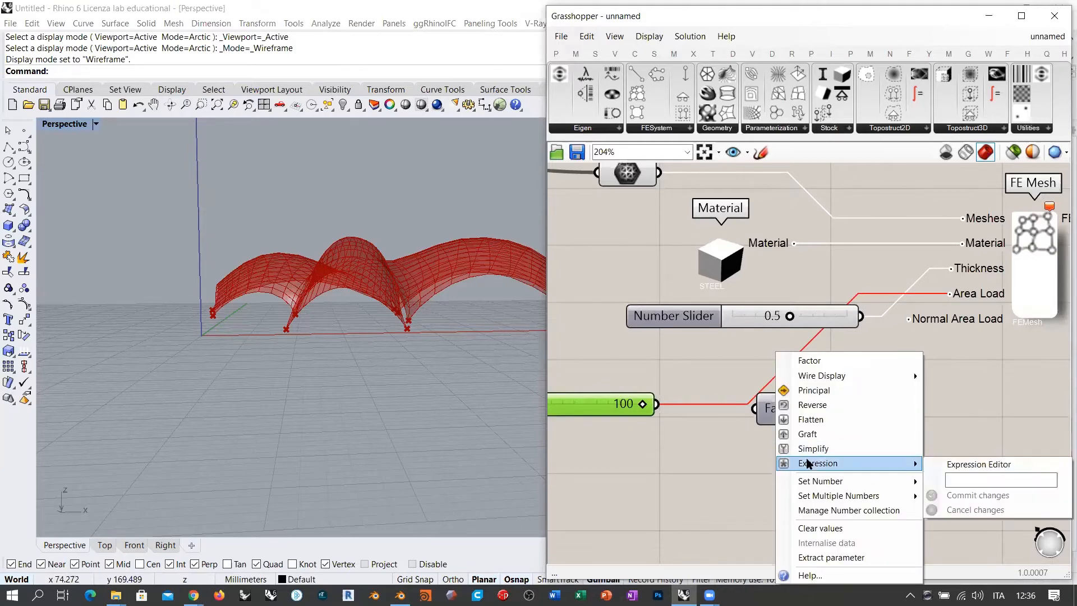
click(963, 478)
text(-x)
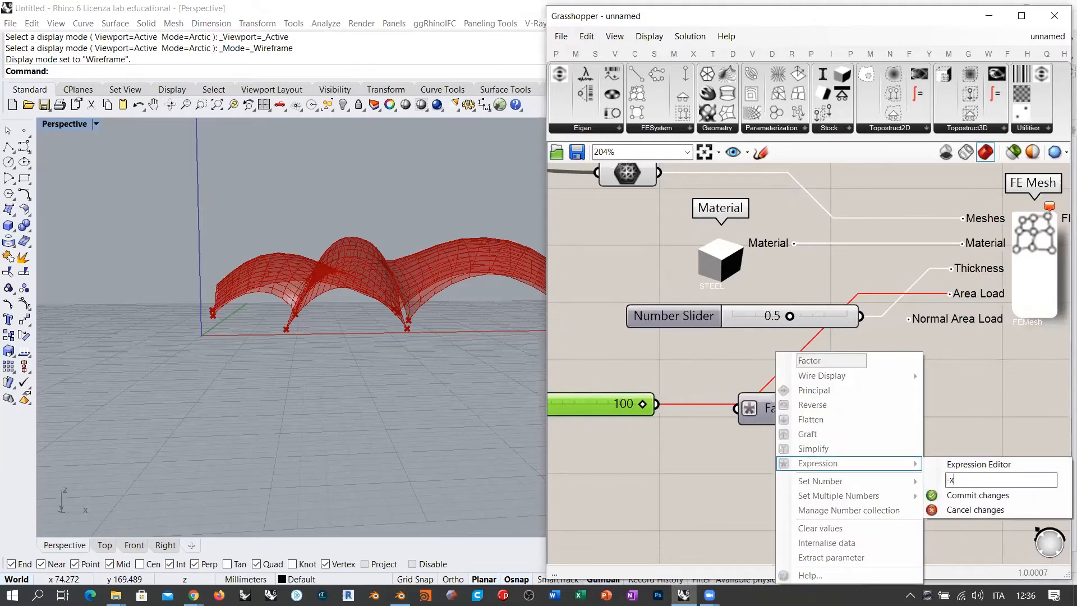
click(680, 457)
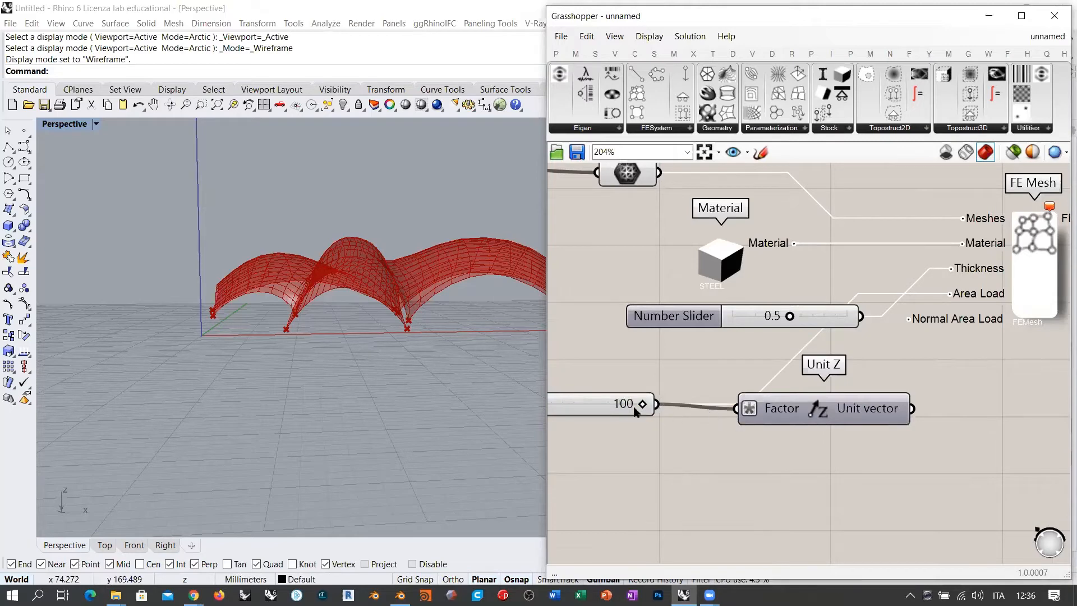
- Move the 100 slider and Unit Z beneath the thickness slider and connect Unit Z's Unit vector to FE Mesh's Area Load input
drag(600, 416, 647, 412)
click(912, 417)
drag(862, 455, 630, 401)
drag(821, 420, 725, 403)
click(878, 426)
drag(816, 391, 909, 319)
scroll(758, 395, down, 3)
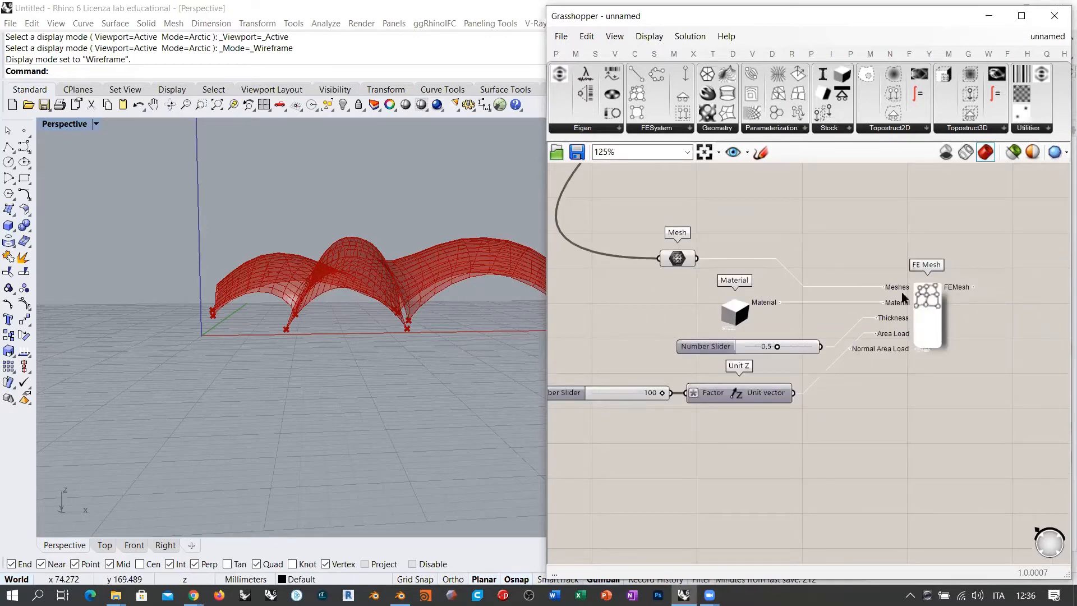
- Turn off the Mesh component's preview and place an FE Point Supports component below FE Mesh
click(676, 258)
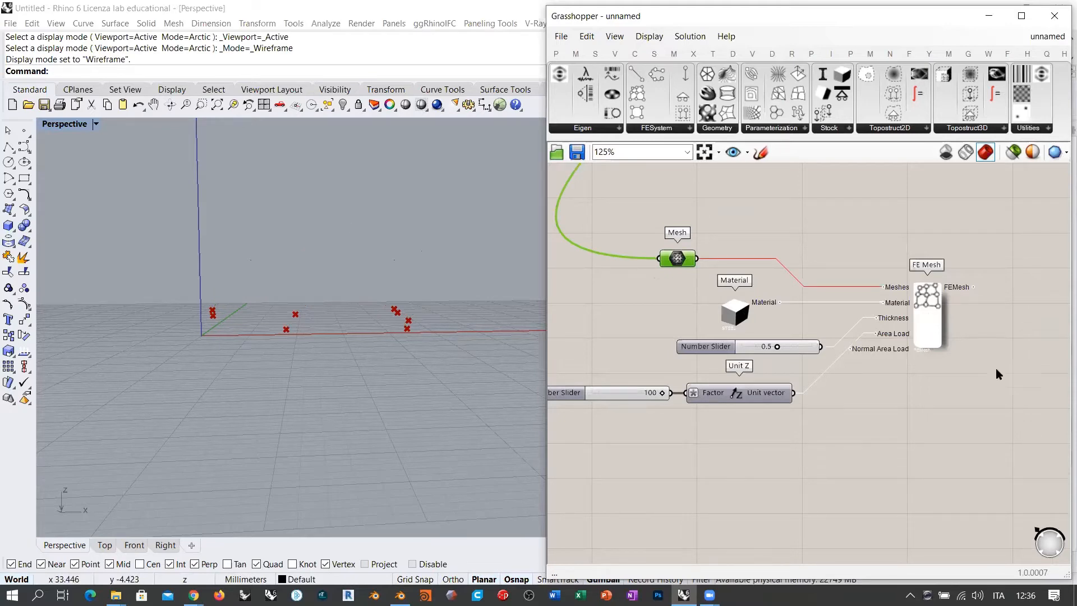
right_drag(1004, 348, 871, 336)
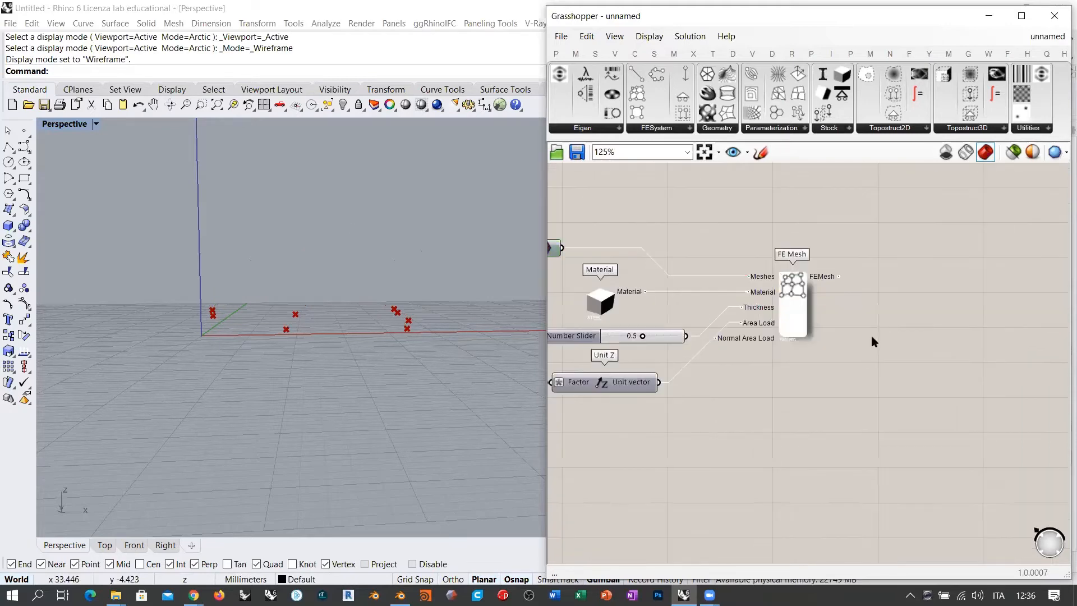
click(669, 129)
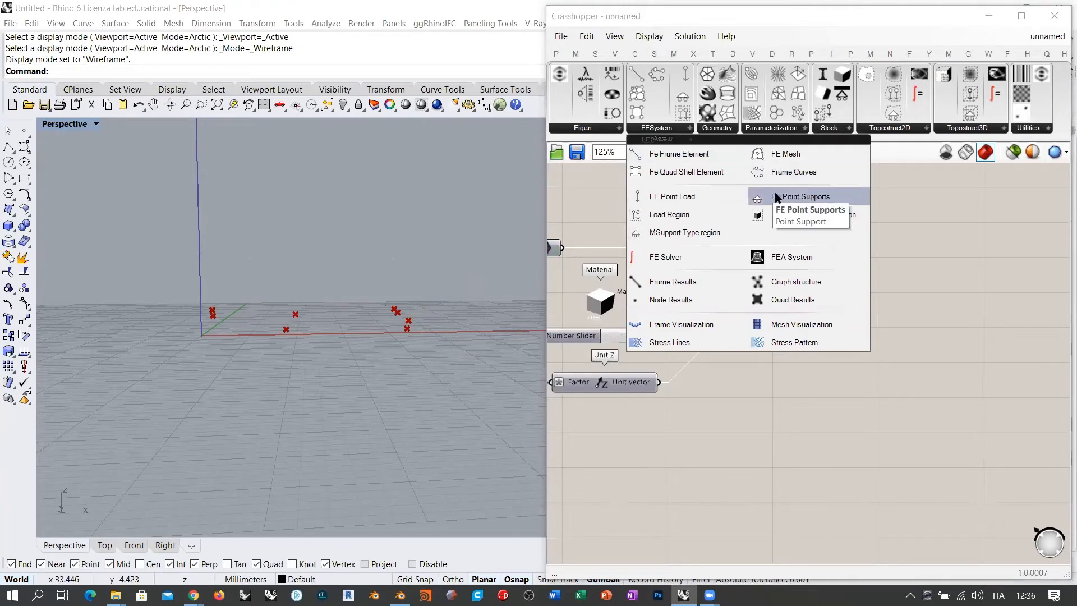
drag(777, 197, 797, 450)
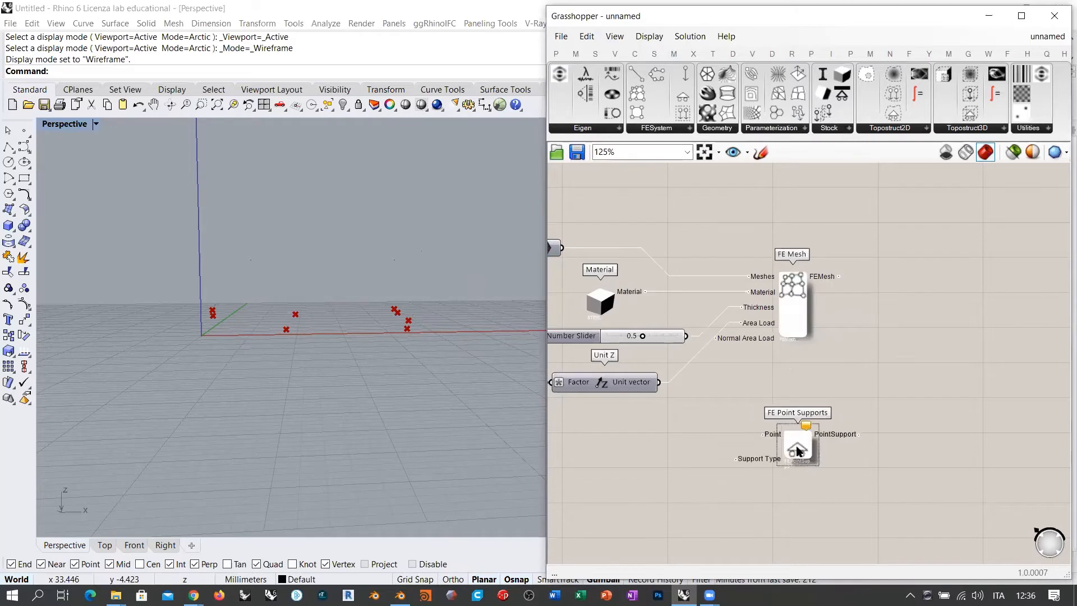
- Connect the Corners output of the MeshCorners component to FE Point Supports' Point input
right_drag(354, 317, 279, 337)
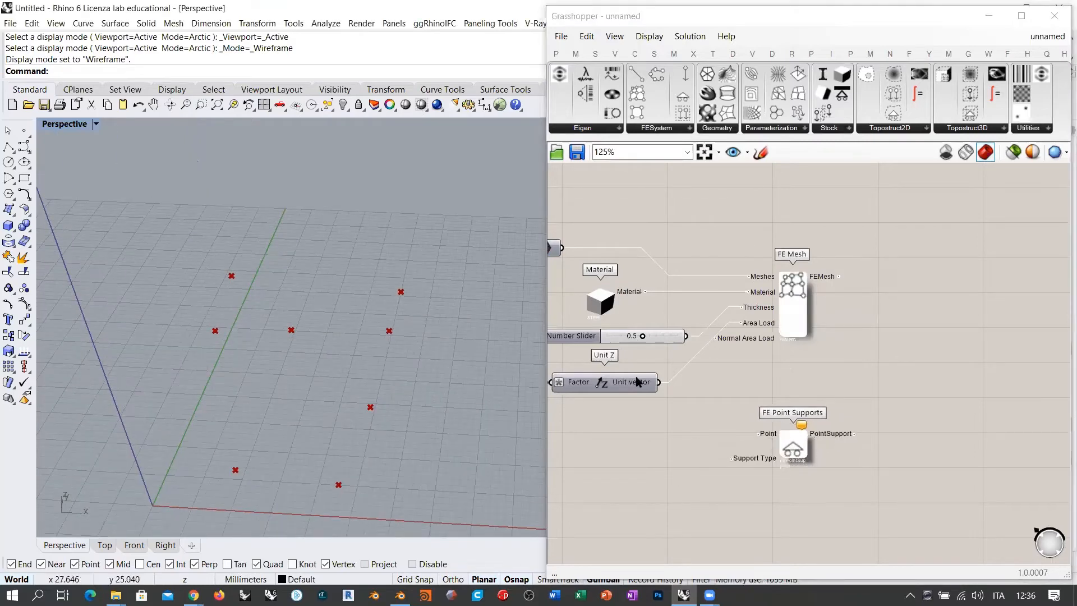
scroll(701, 322, down, 5)
right_drag(721, 310, 695, 474)
scroll(838, 362, down, 2)
scroll(839, 366, up, 5)
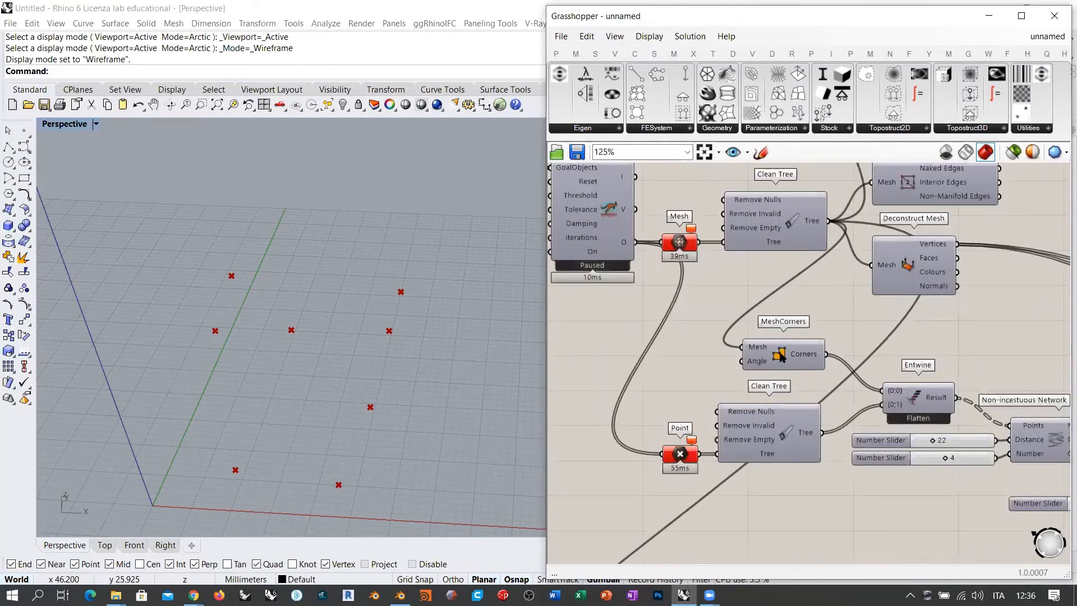
click(780, 355)
scroll(751, 324, down, 4)
right_drag(787, 344, 778, 216)
drag(775, 210, 737, 506)
scroll(733, 527, up, 6)
right_drag(737, 473, 789, 422)
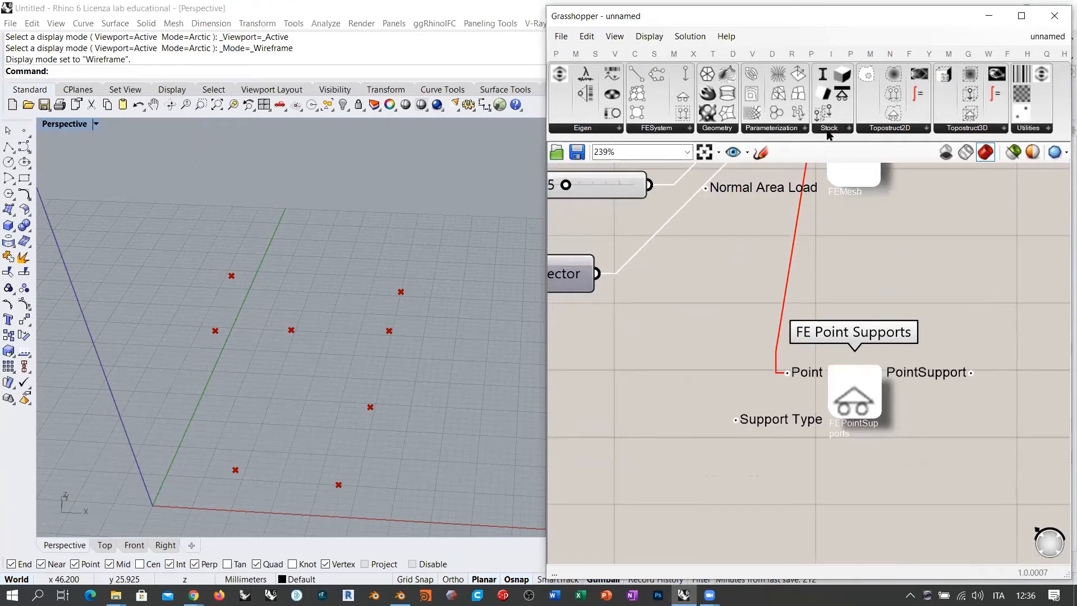
- Add a Support type component, align and connect it to FE Point Supports' Support Type input, and check its translation input descriptions
click(833, 131)
drag(848, 224, 614, 487)
right_drag(644, 453, 767, 379)
drag(727, 368, 689, 384)
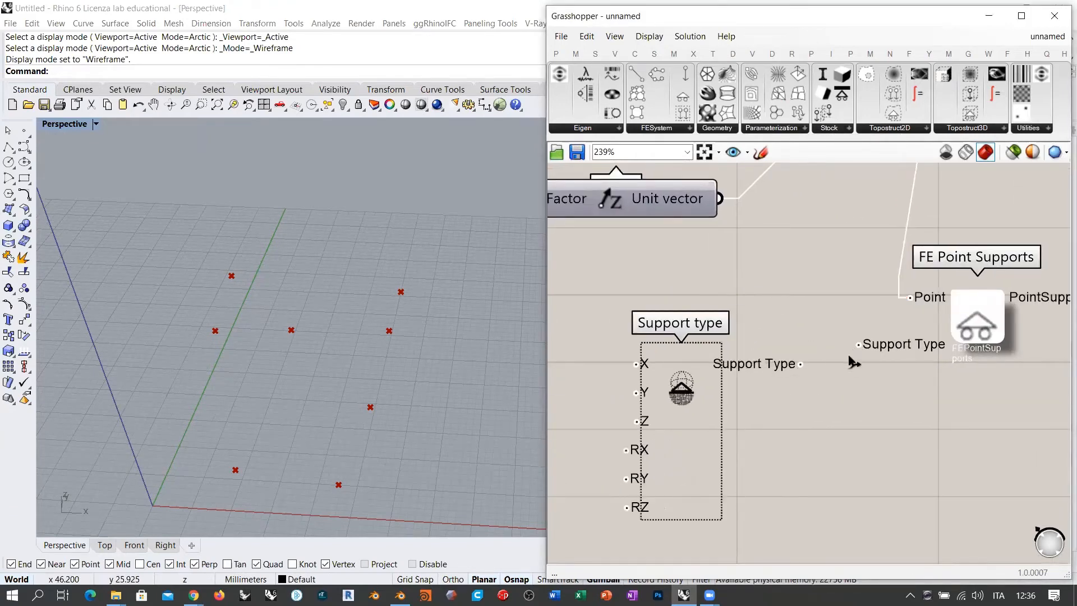
drag(802, 367, 855, 358)
drag(741, 362, 745, 344)
click(802, 401)
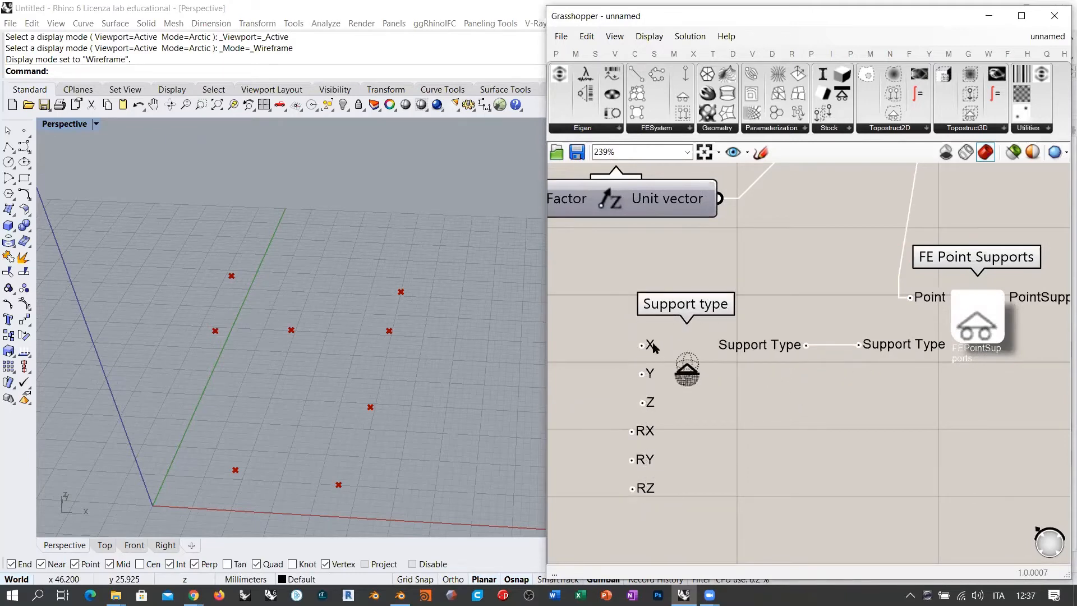
mouse_move(653, 347)
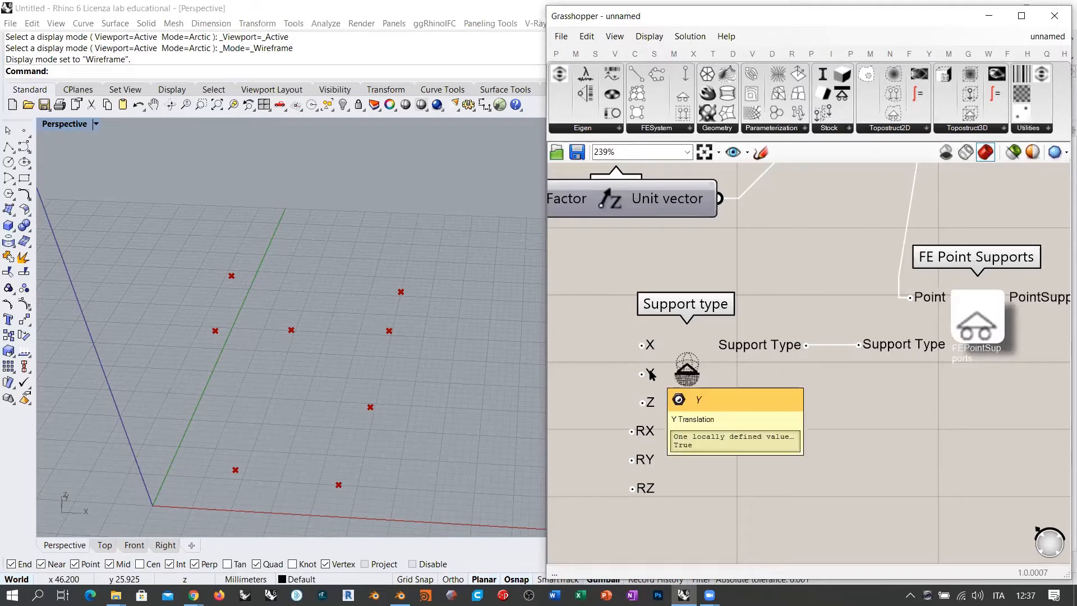
mouse_move(650, 405)
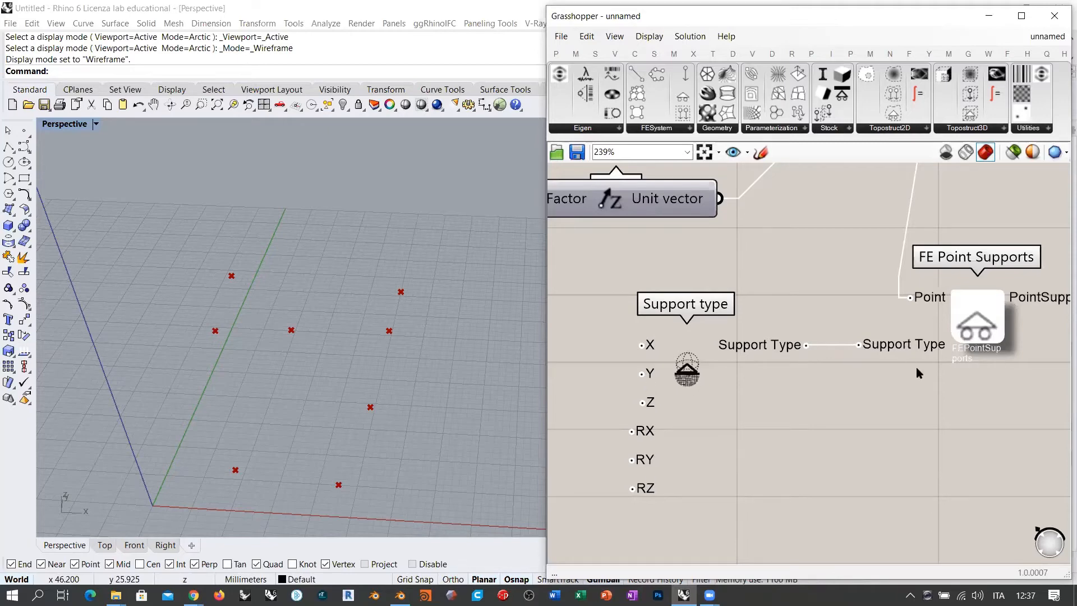
- Place an FEA System component beside FE Mesh and FE Point Supports, on their output side
scroll(919, 373, down, 3)
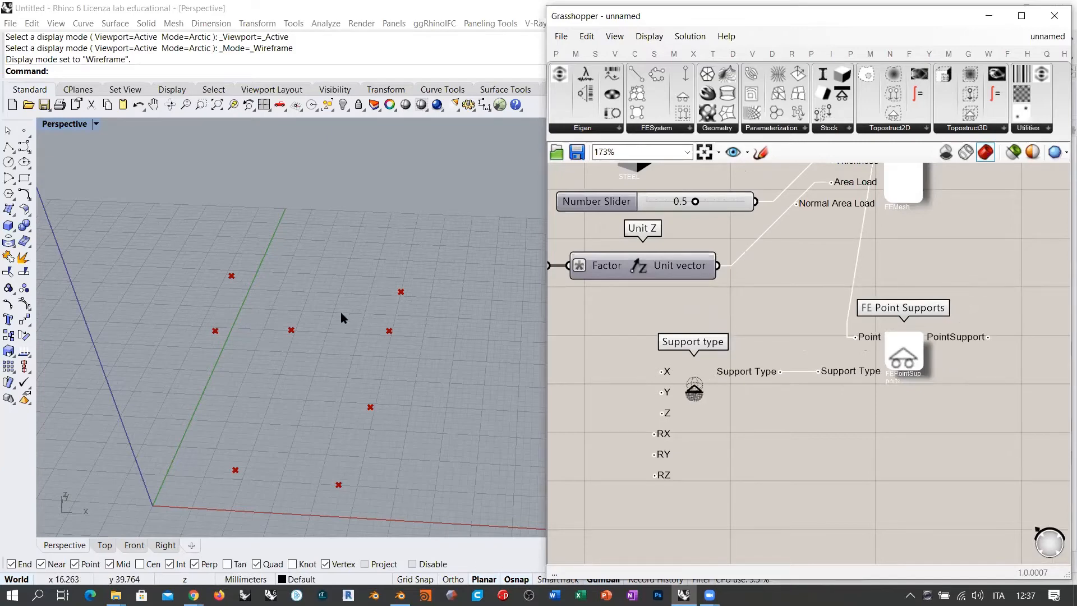
scroll(671, 356, down, 3)
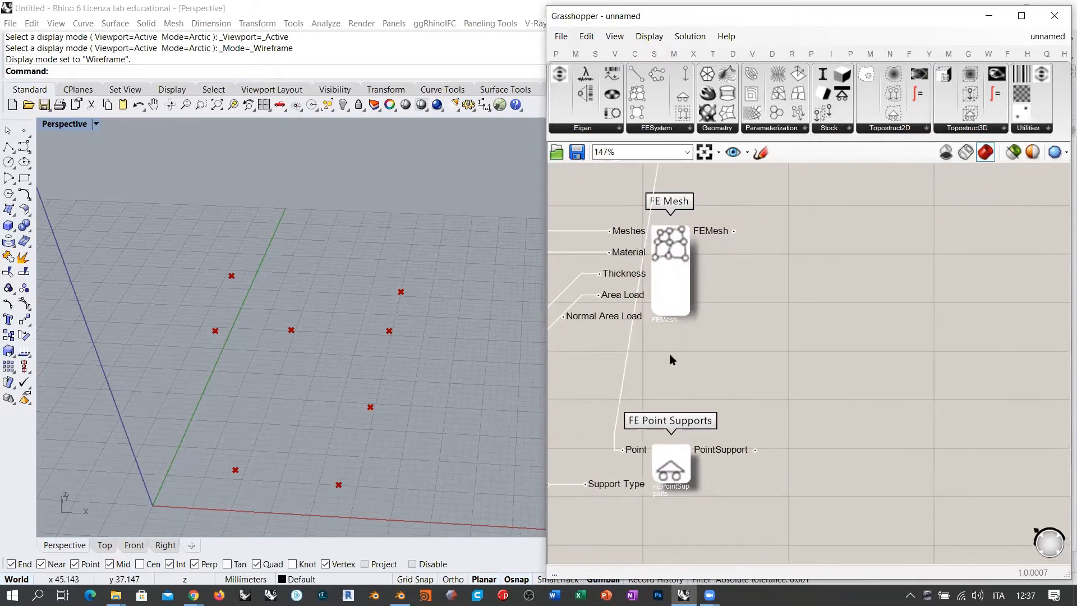
click(661, 130)
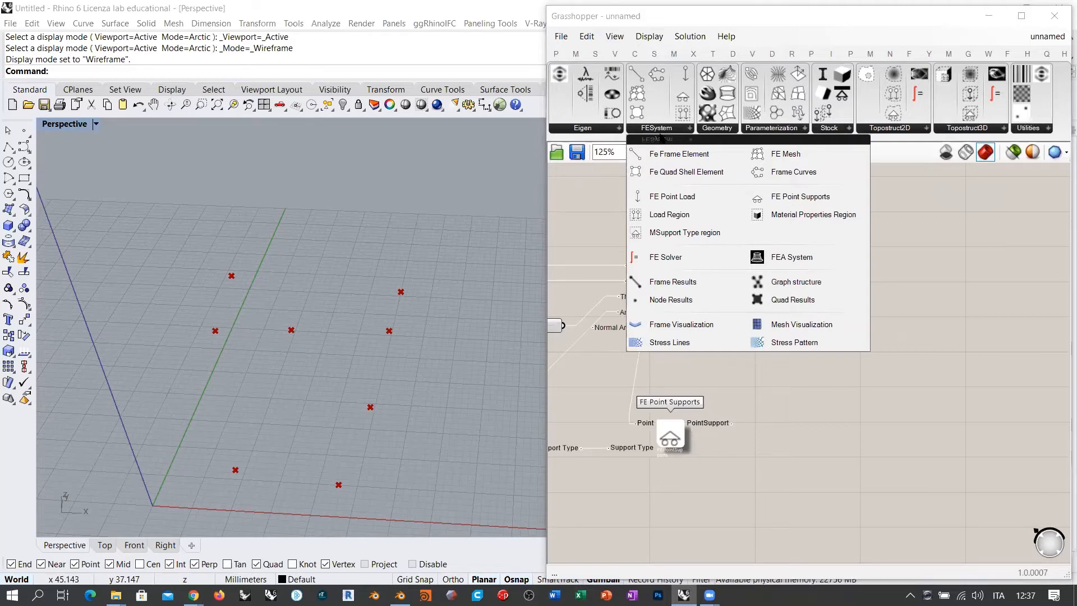
drag(791, 261, 813, 344)
scroll(789, 348, up, 3)
click(757, 271)
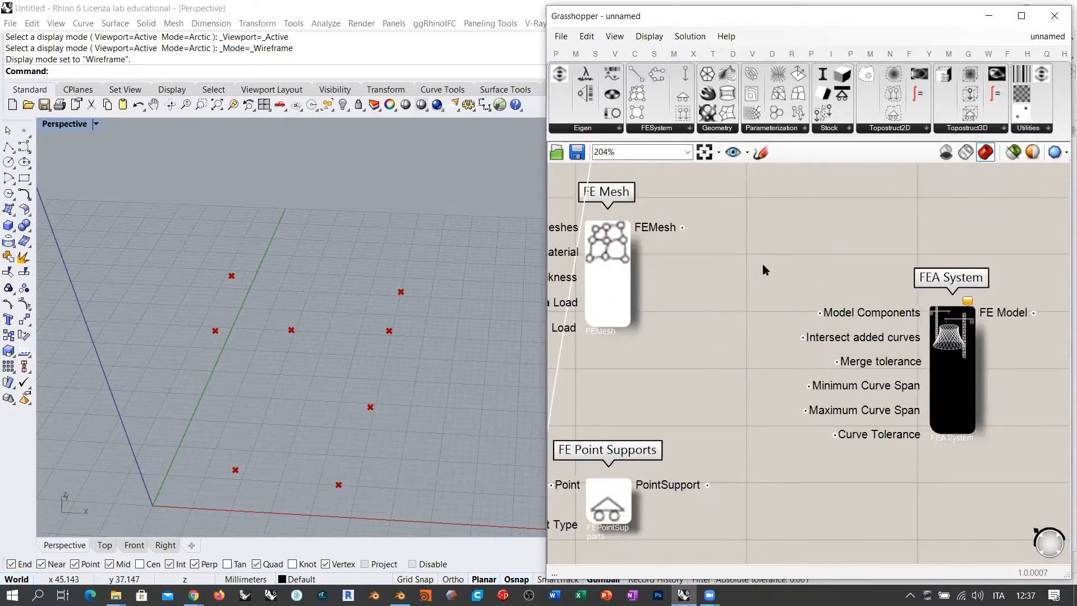
- Connect both FEMesh and PointSupport to FEA System's Model Components input and move FEA System farther from them
drag(776, 285, 820, 312)
drag(708, 484, 820, 313)
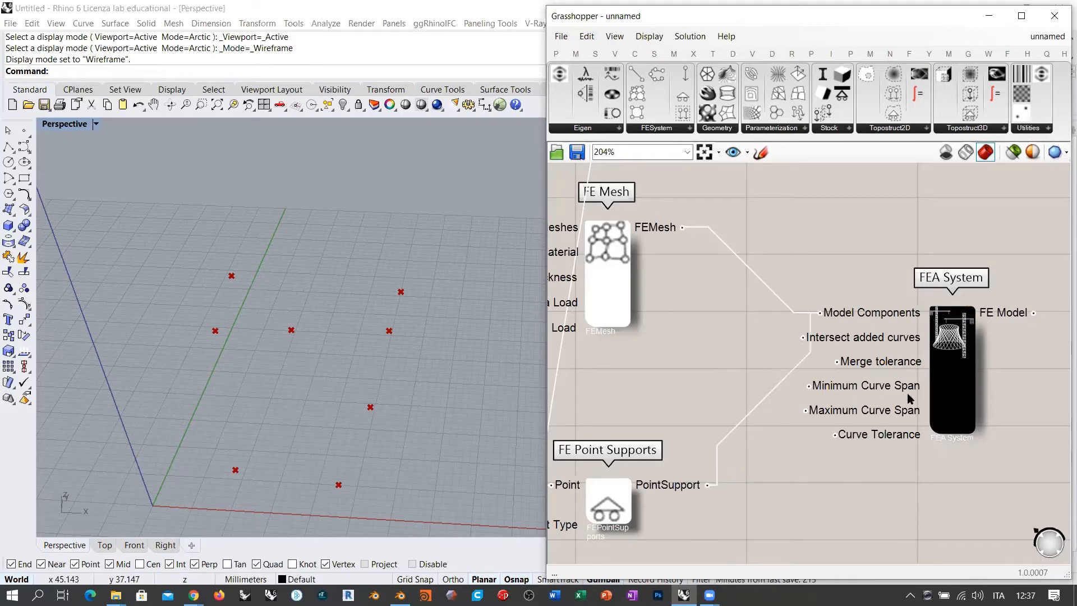
right_drag(907, 394, 761, 364)
drag(804, 362, 876, 418)
click(791, 282)
- Add an FE Solver component, connect FEA System's FE Model output to its FE Model input, and line the two up
right_drag(1002, 365, 765, 291)
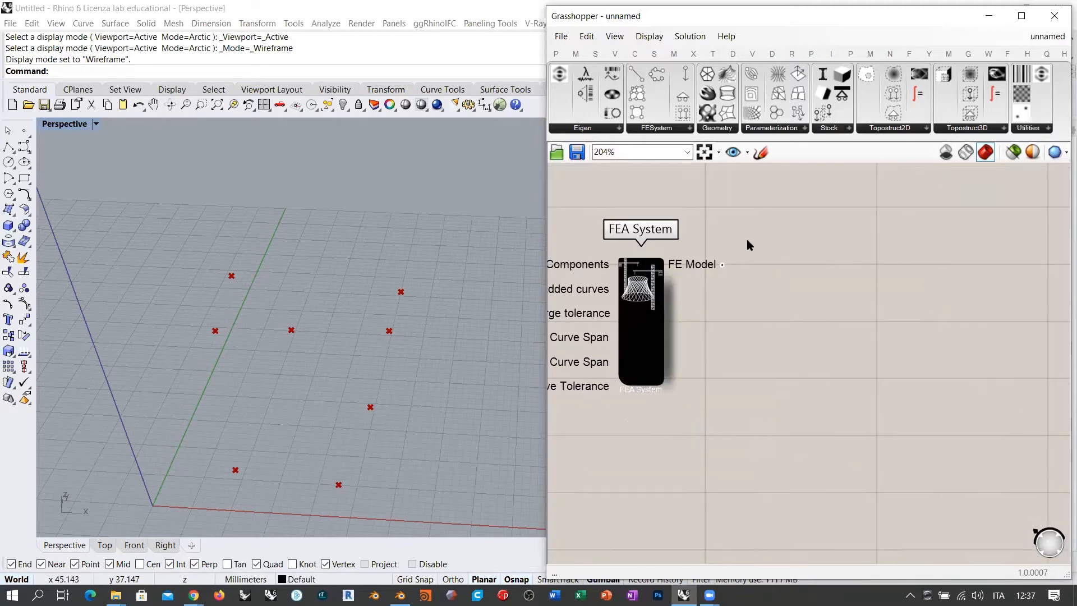
click(667, 124)
mouse_move(662, 255)
mouse_down()
mouse_move(900, 344)
mouse_move(889, 344)
mouse_move(947, 350)
mouse_up()
drag(723, 264, 879, 270)
drag(959, 335, 954, 330)
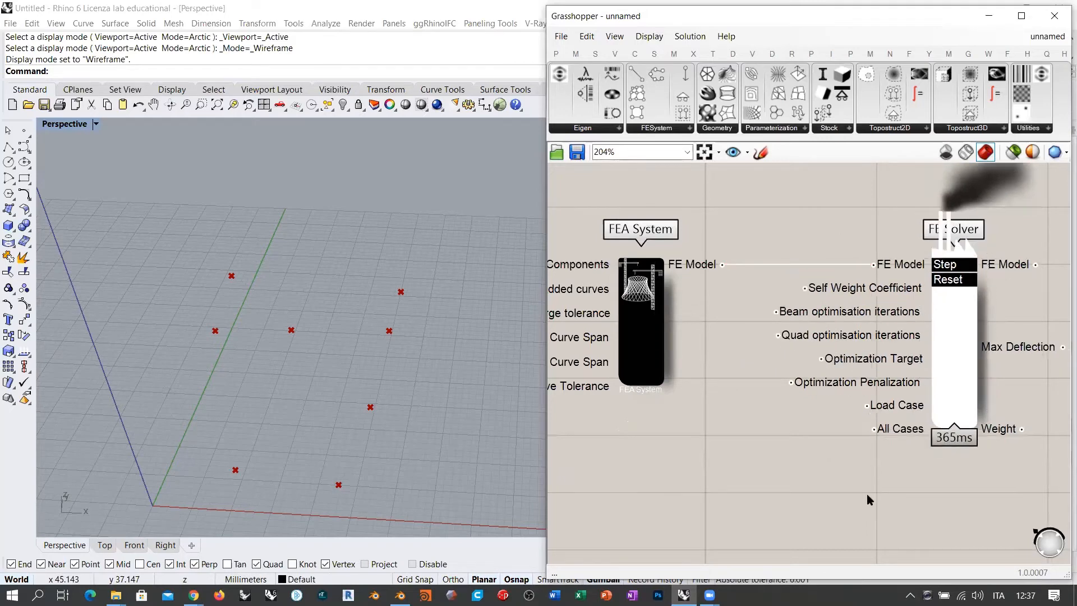
- Add a Mesh Visualization component from the FE System set beside FE Solver, on its output side
scroll(322, 380, down, 1)
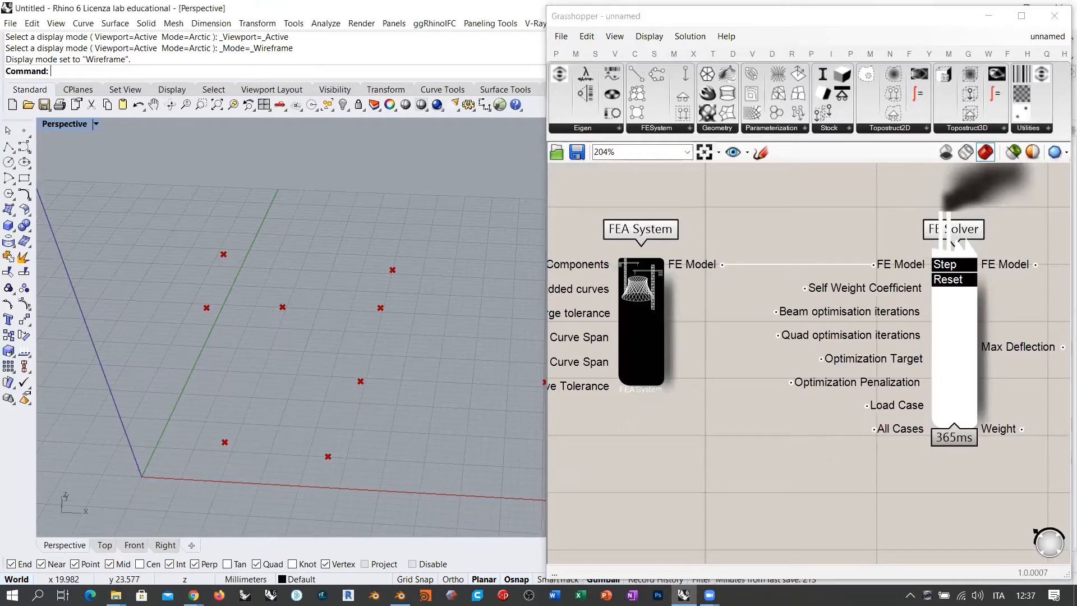
scroll(685, 301, down, 2)
right_drag(685, 302, 775, 303)
mouse_move(774, 303)
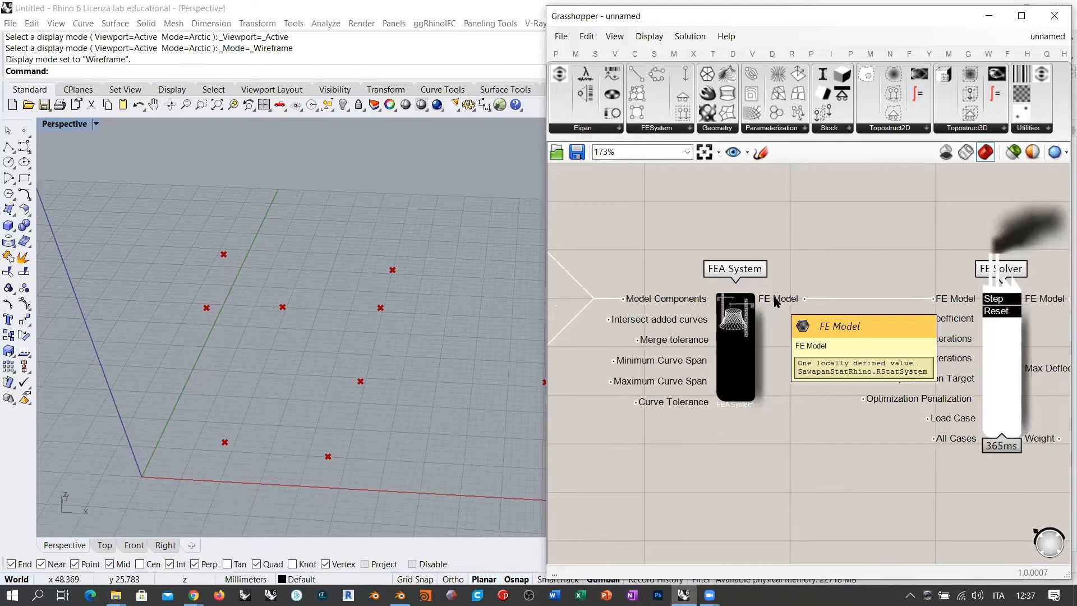
right_drag(1049, 303, 780, 278)
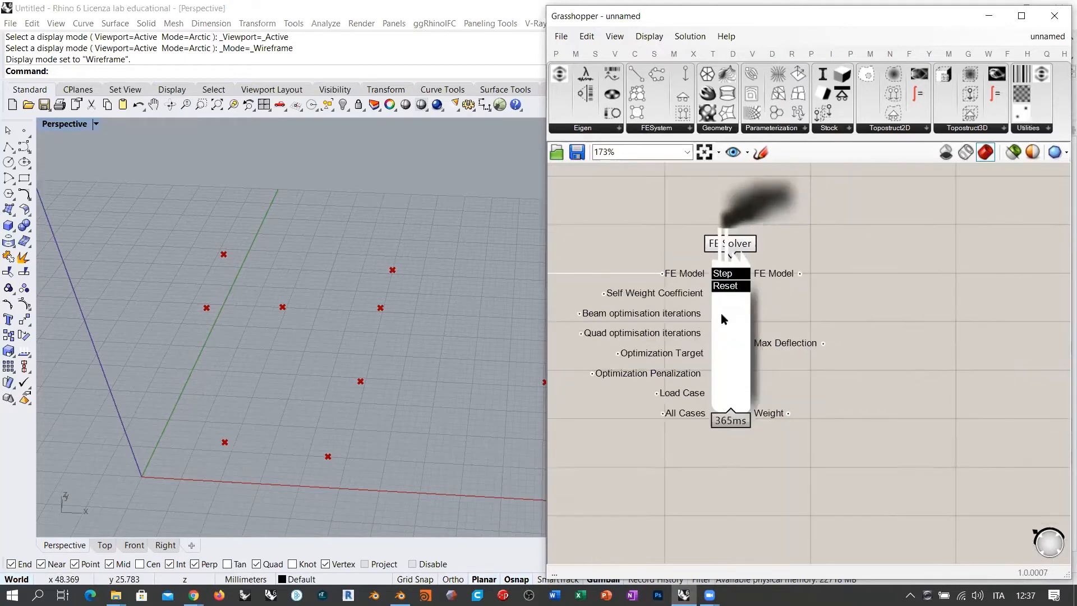
mouse_move(781, 277)
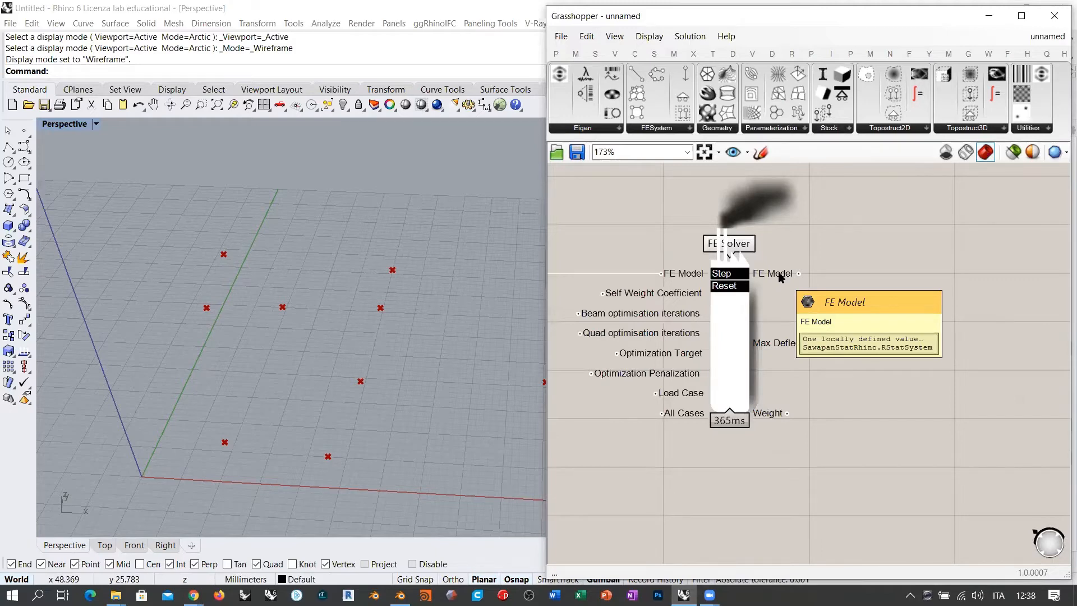
right_drag(859, 285, 795, 288)
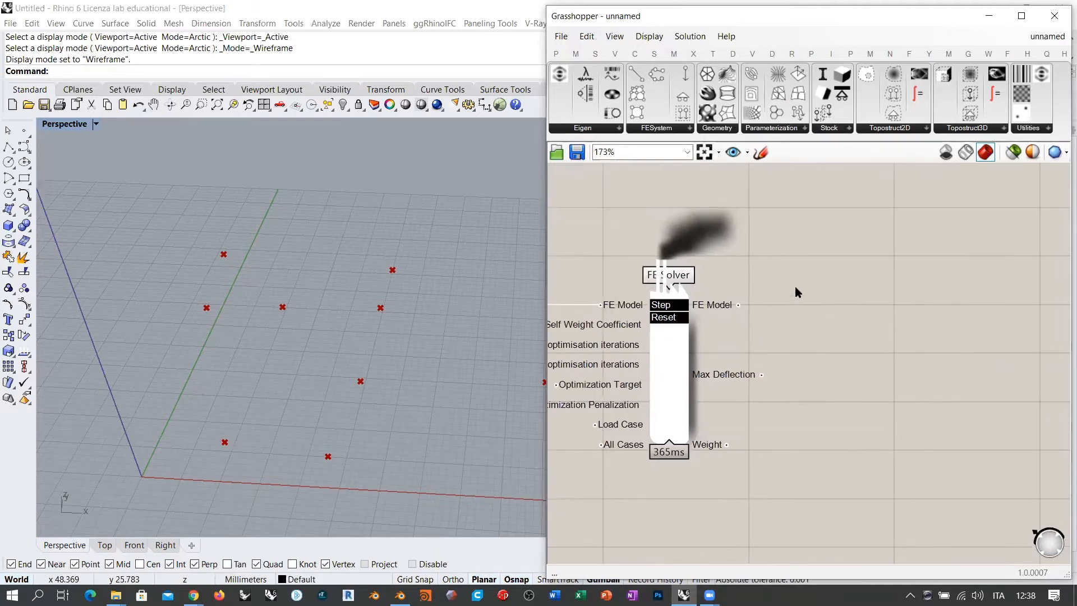
click(668, 129)
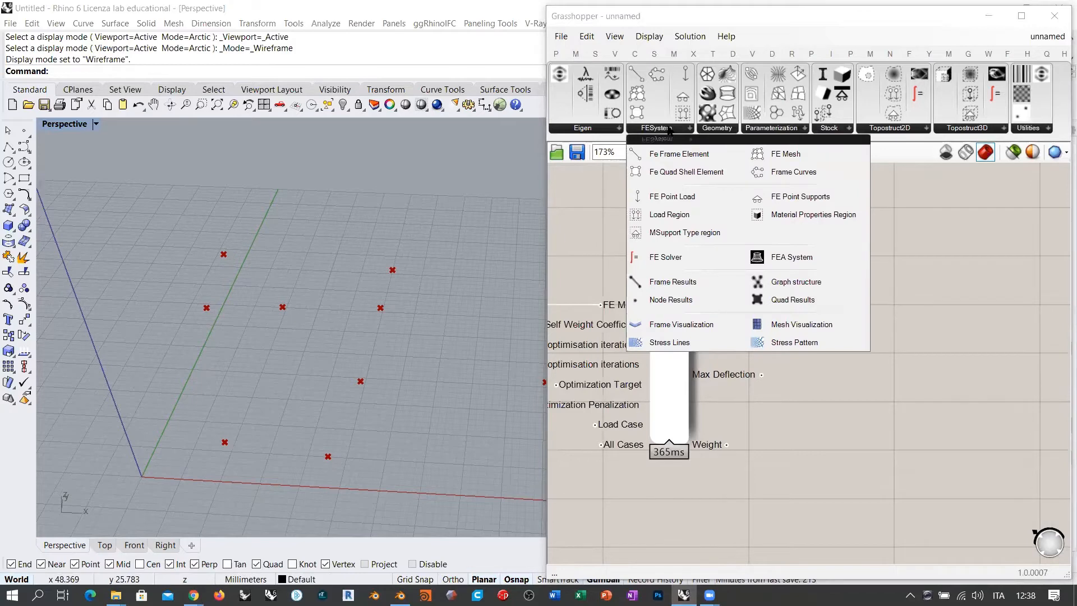
click(784, 325)
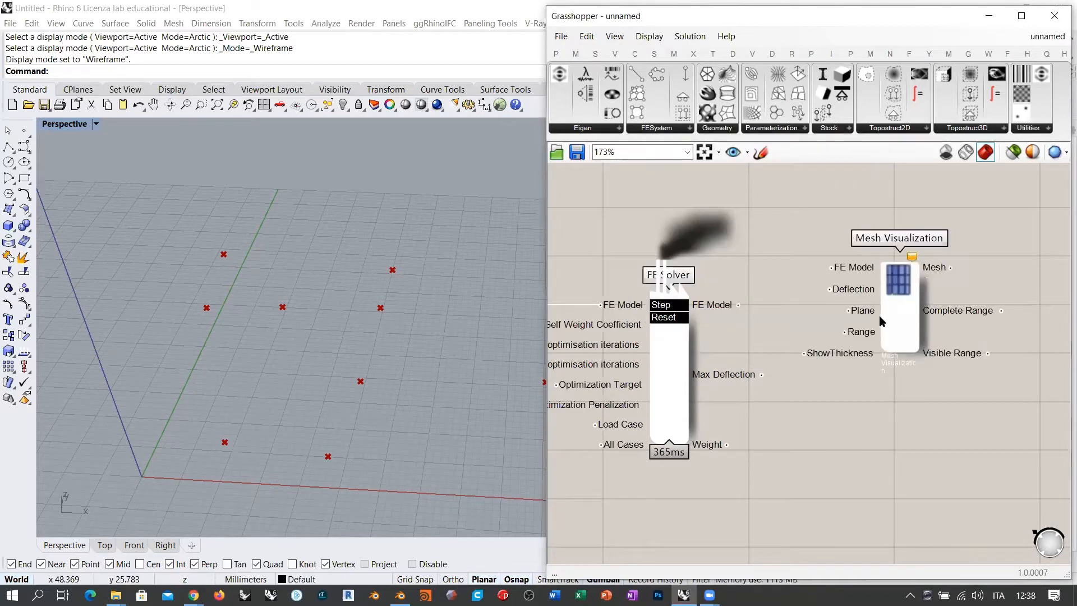
click(893, 286)
- Connect FE Solver's FE Model output to Mesh Visualization's FE Model input and line the two components up
drag(809, 290, 888, 283)
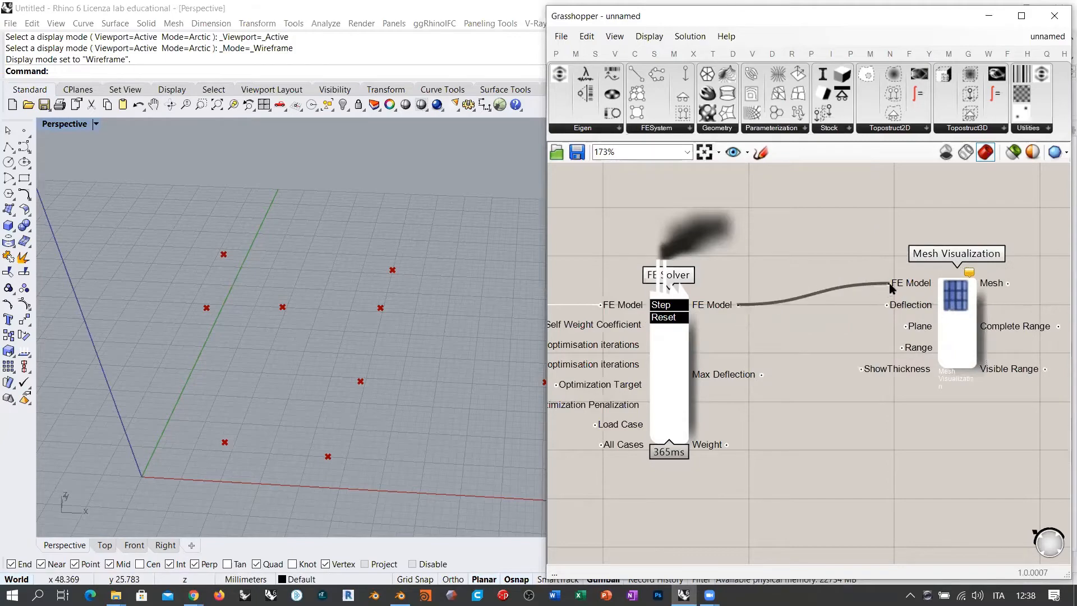
drag(958, 331, 983, 352)
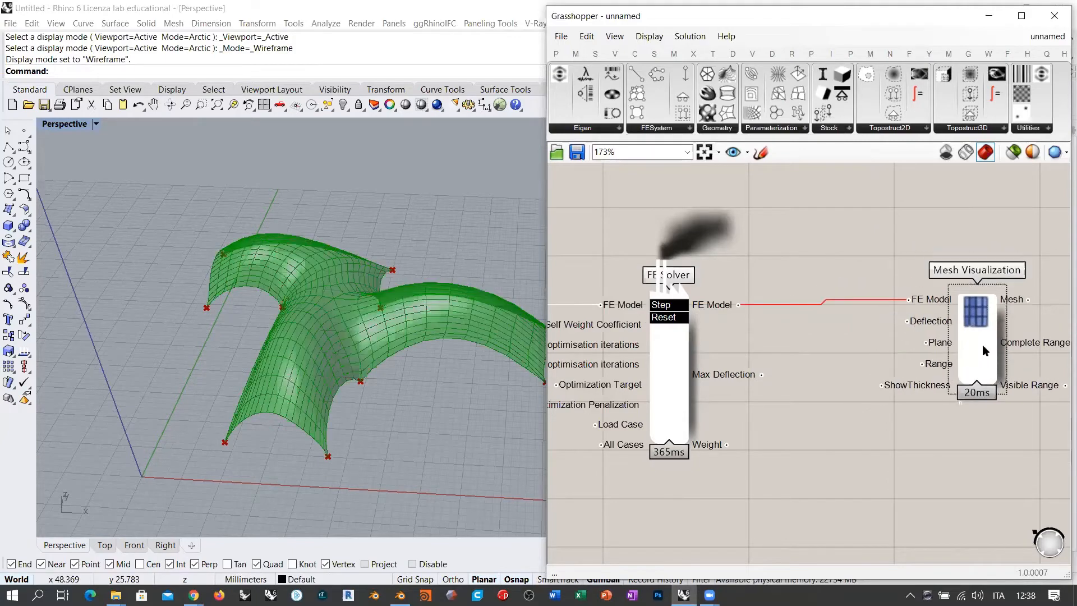
click(905, 280)
right_drag(346, 345, 354, 292)
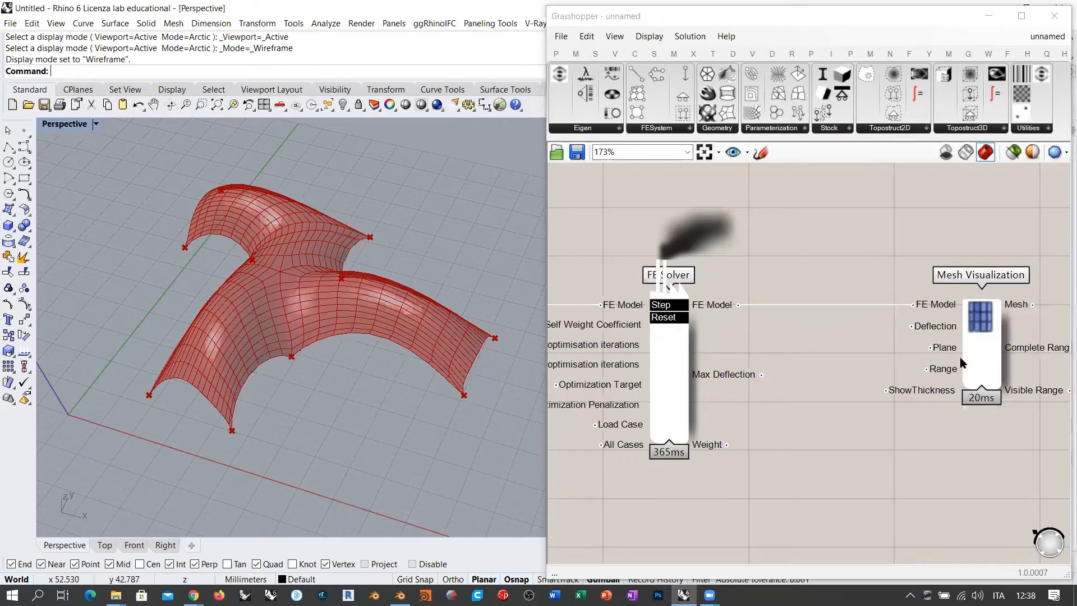
- Set Mesh Visualization to display PRINCIPAL_STRESS and inspect the shell in the Perspective viewport
right_drag(966, 359, 817, 318)
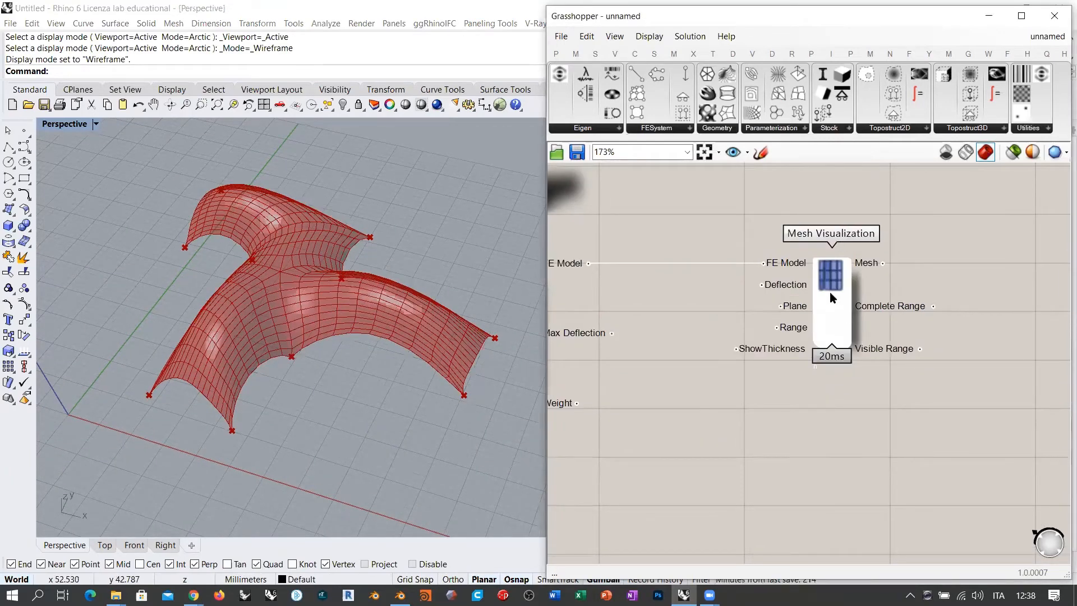
right_click(830, 292)
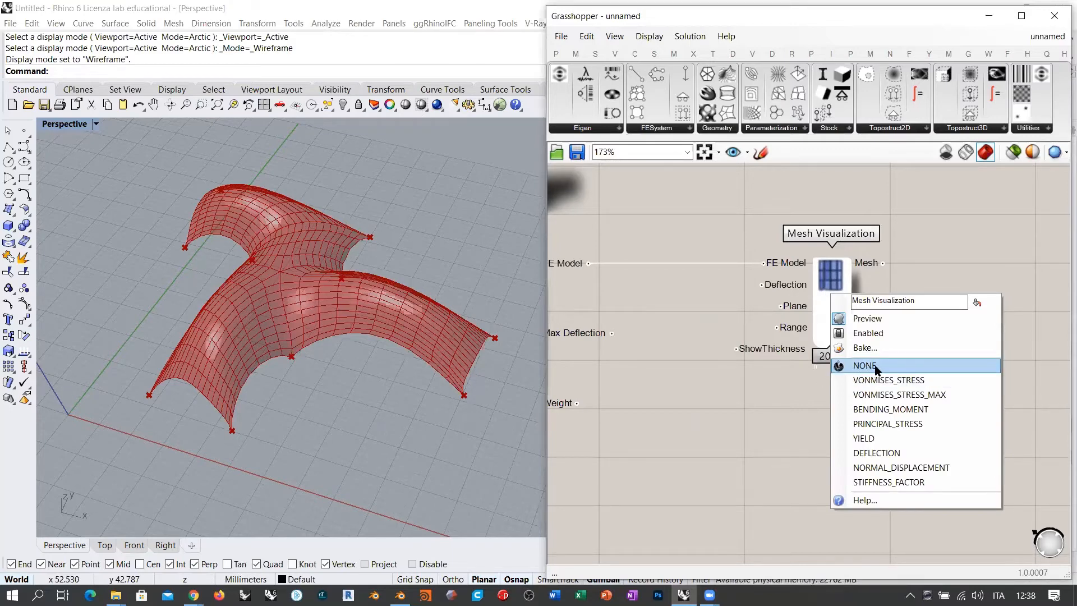
click(876, 423)
right_drag(409, 320, 320, 354)
- Switch Mesh Visualization to DEFLECTION and examine the coloured shell from several angles
right_click(831, 293)
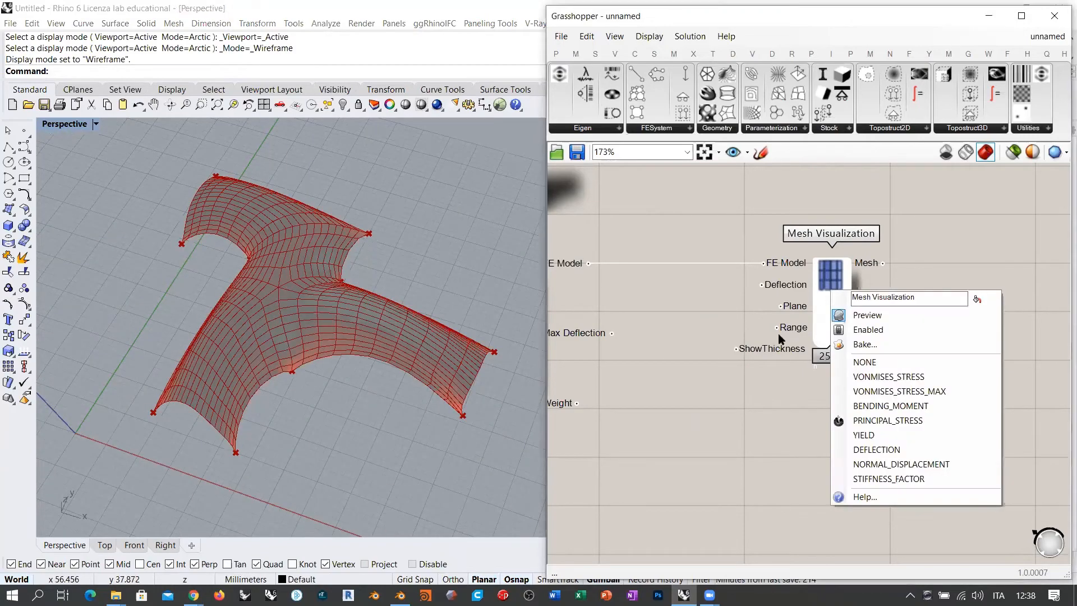
click(873, 454)
right_drag(493, 314, 347, 294)
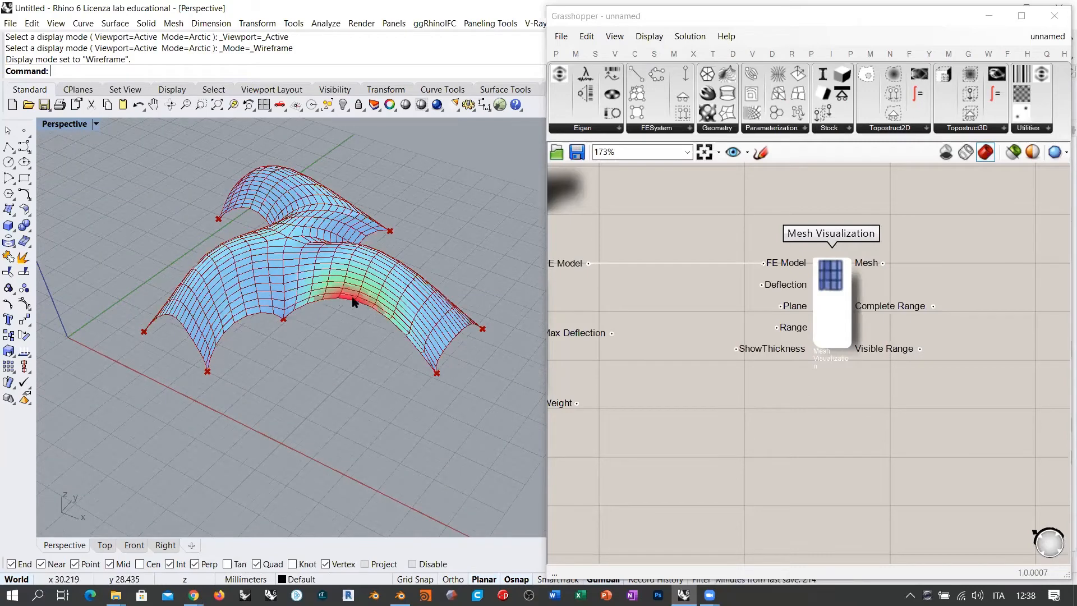
right_drag(349, 298, 351, 351)
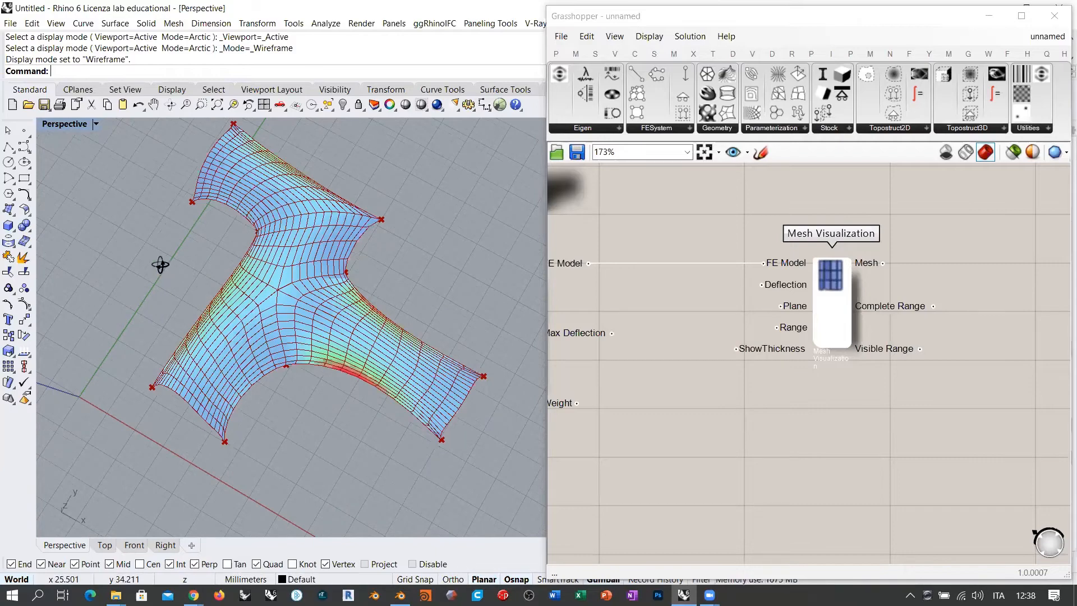
right_drag(301, 245, 394, 283)
- Review the VertexLoads and Smooth part of the definition and examine the shell's deflection colours around the free edges
right_drag(727, 325, 905, 359)
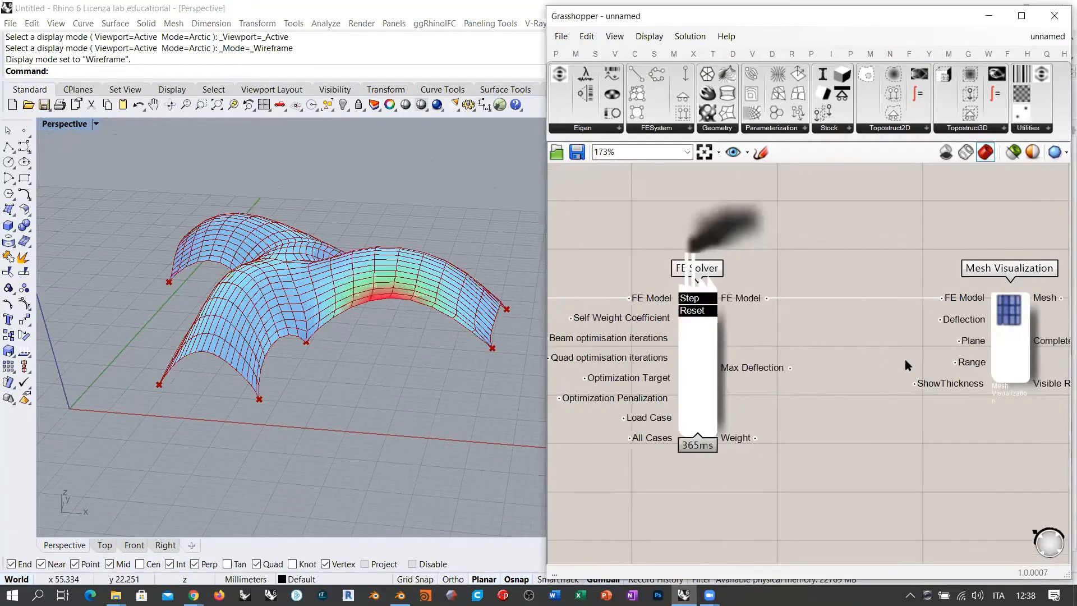
scroll(905, 361, down, 8)
right_drag(595, 186, 709, 346)
scroll(709, 346, up, 3)
scroll(708, 346, up, 4)
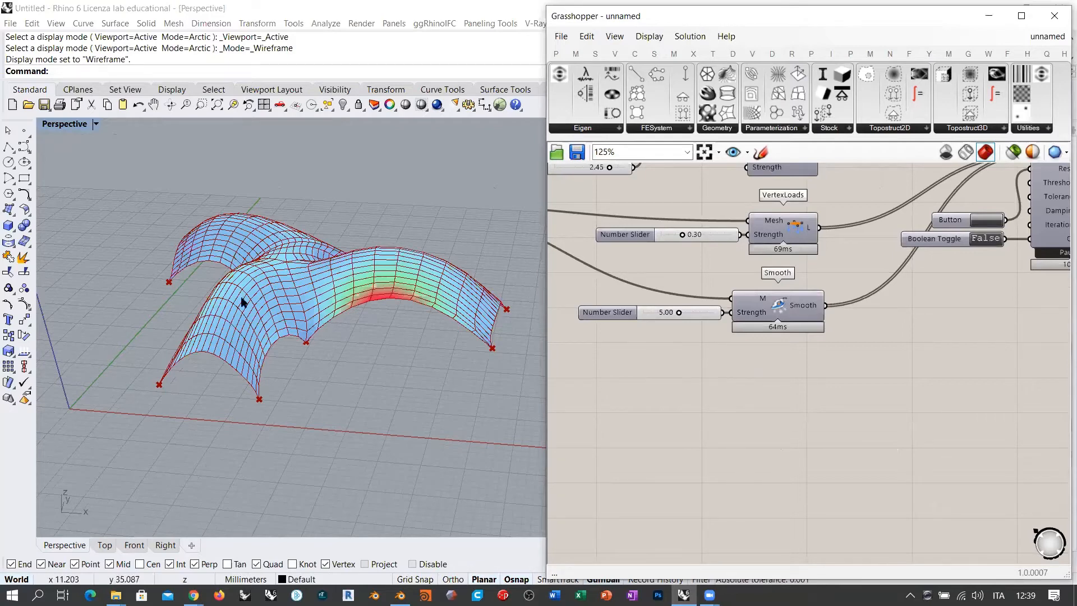
right_drag(284, 290, 187, 289)
right_drag(282, 283, 447, 291)
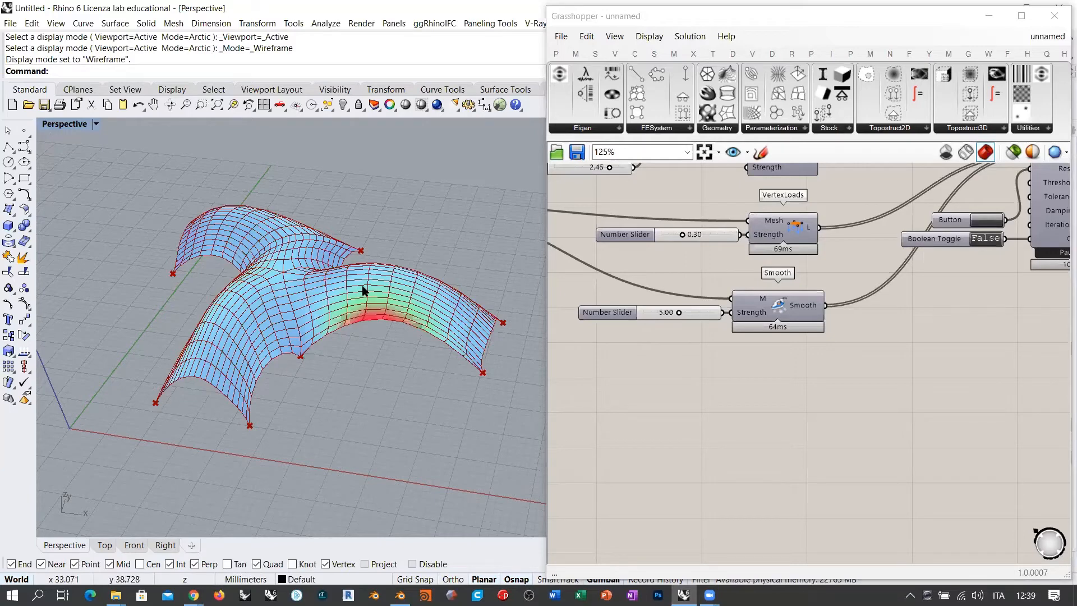
right_drag(385, 287, 541, 331)
- Set Mesh Visualization to display BENDING_MOMENT and inspect the shell from above
scroll(641, 279, down, 8)
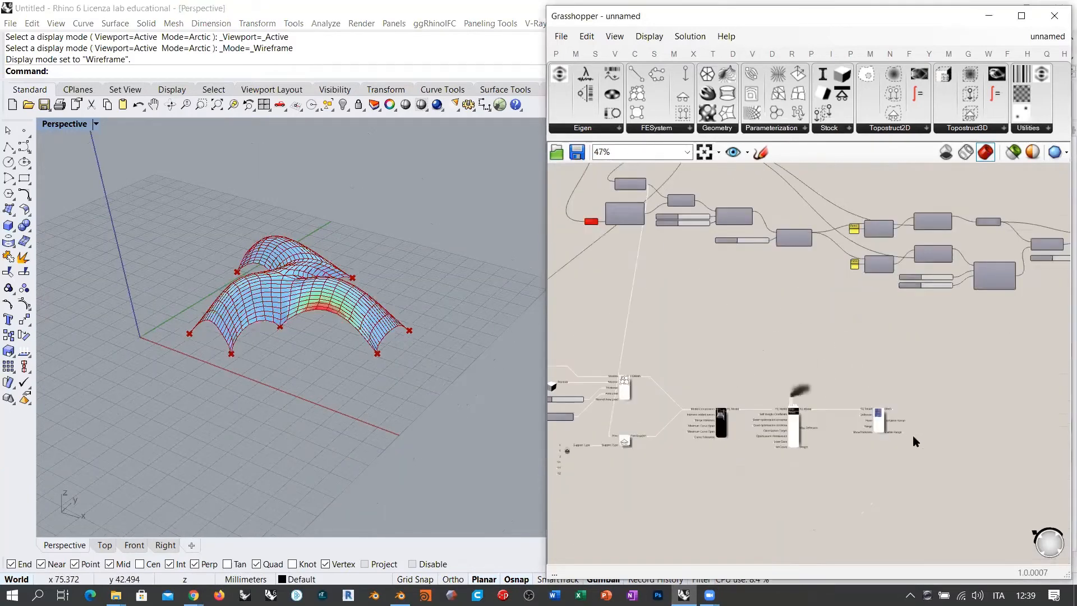
scroll(803, 340, up, 8)
click(763, 300)
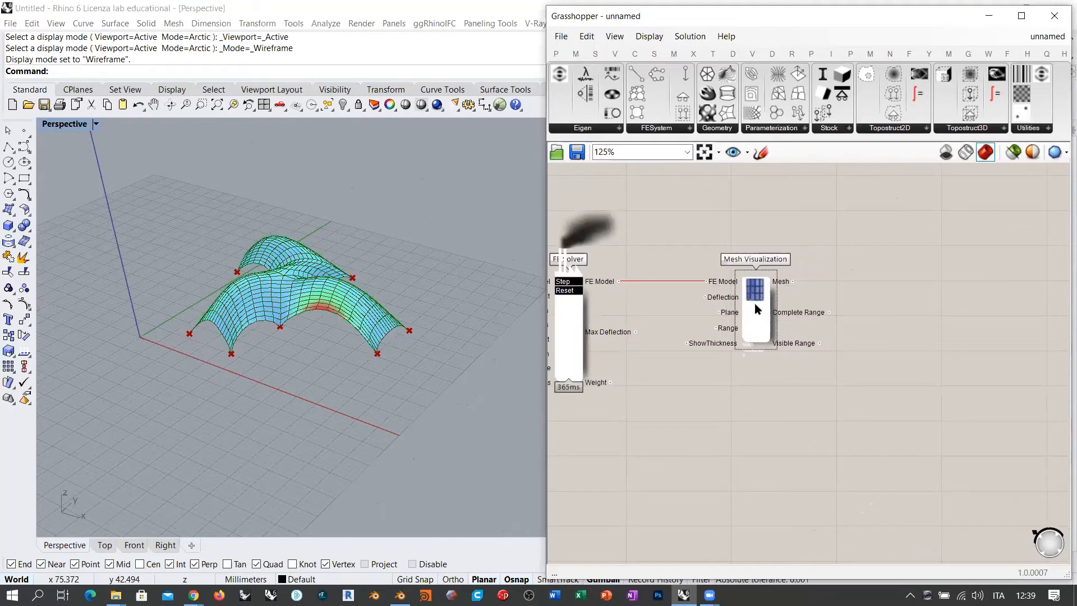
click(773, 384)
scroll(749, 361, up, 3)
right_click(754, 311)
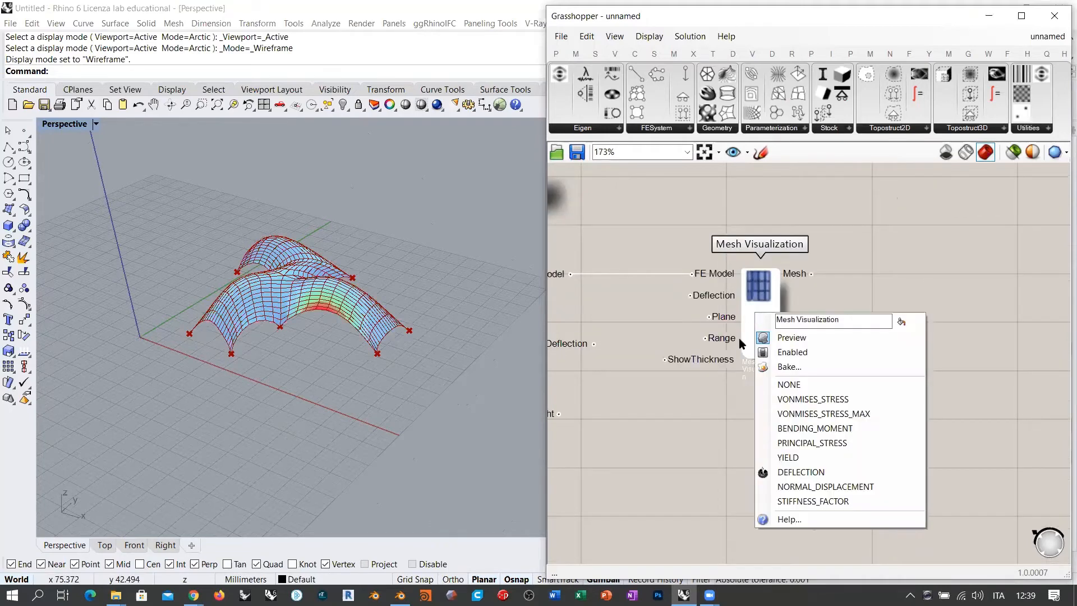
click(816, 428)
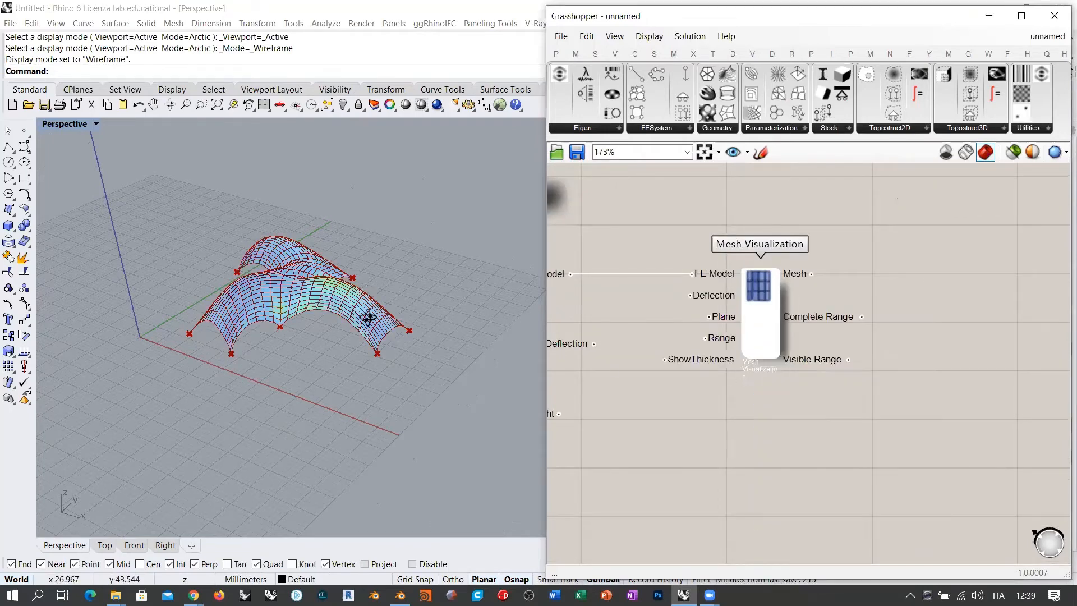
right_drag(368, 318, 322, 347)
scroll(340, 347, up, 2)
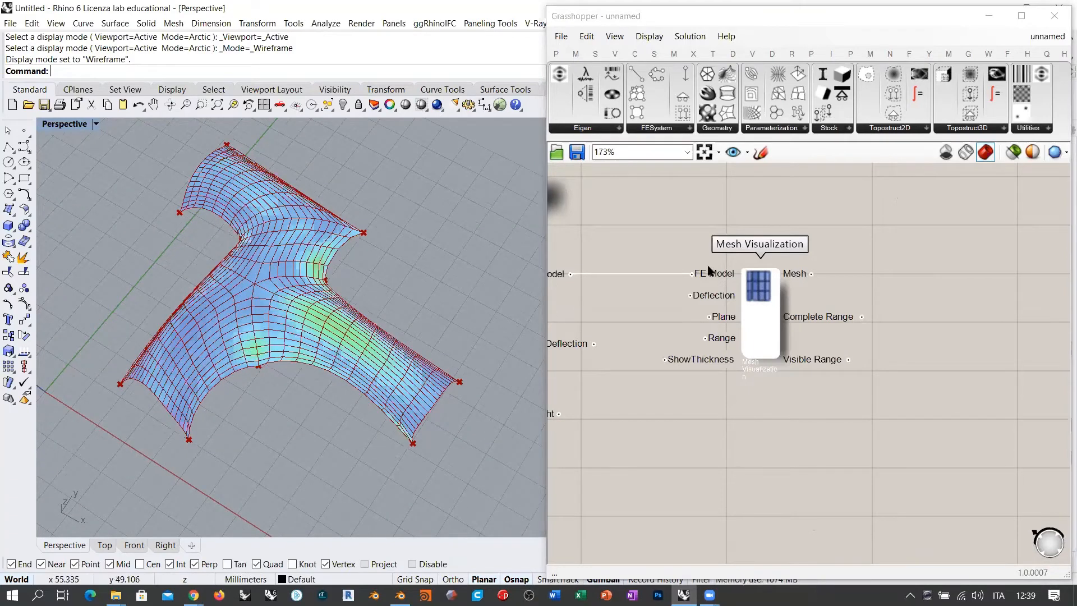
- Set Mesh Visualization back to DEFLECTION and view the shell from a lower angle
right_click(763, 301)
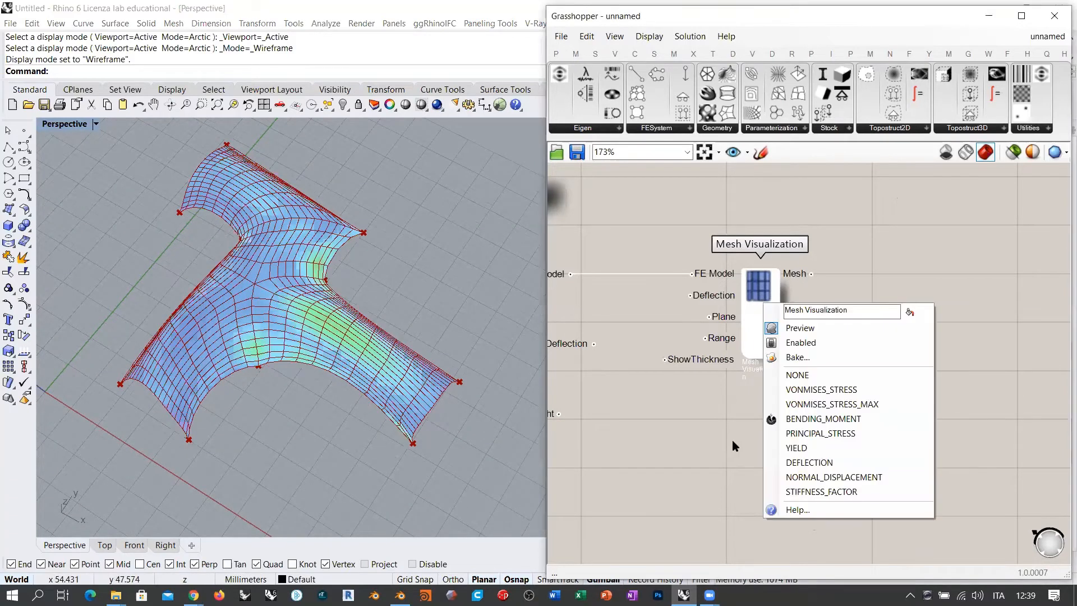
click(802, 463)
right_drag(353, 344, 415, 314)
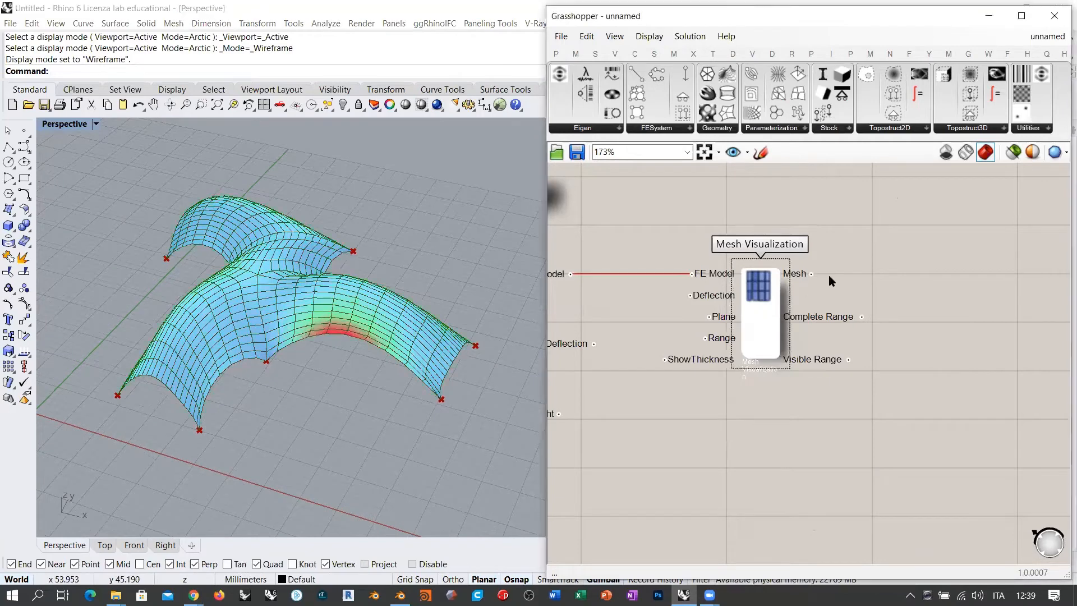
- Make room by moving Mesh Visualization and add a Stress Lines component below it
drag(761, 314, 835, 274)
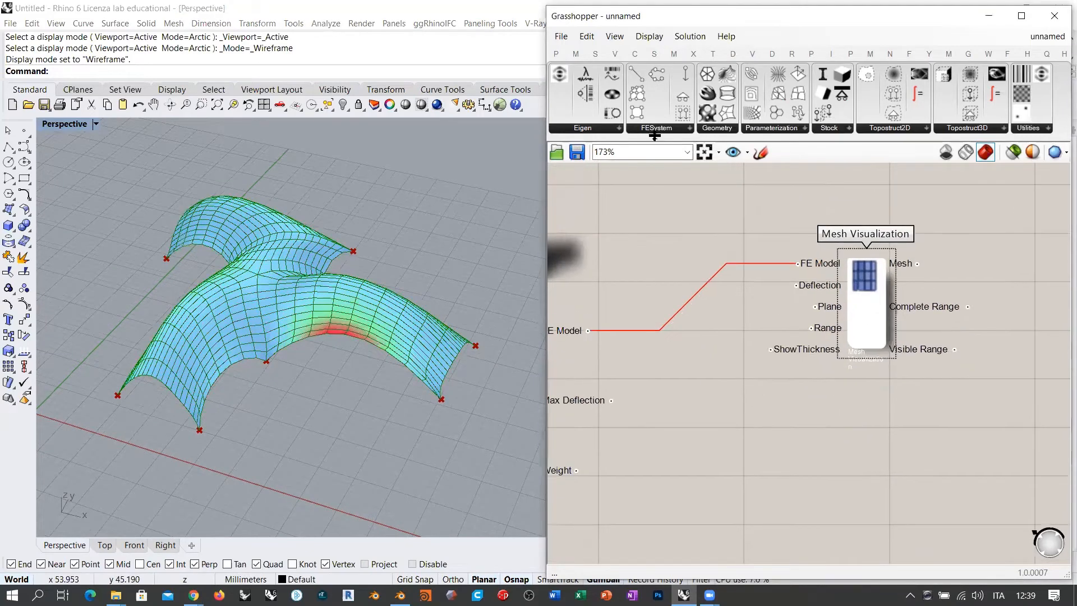
click(657, 128)
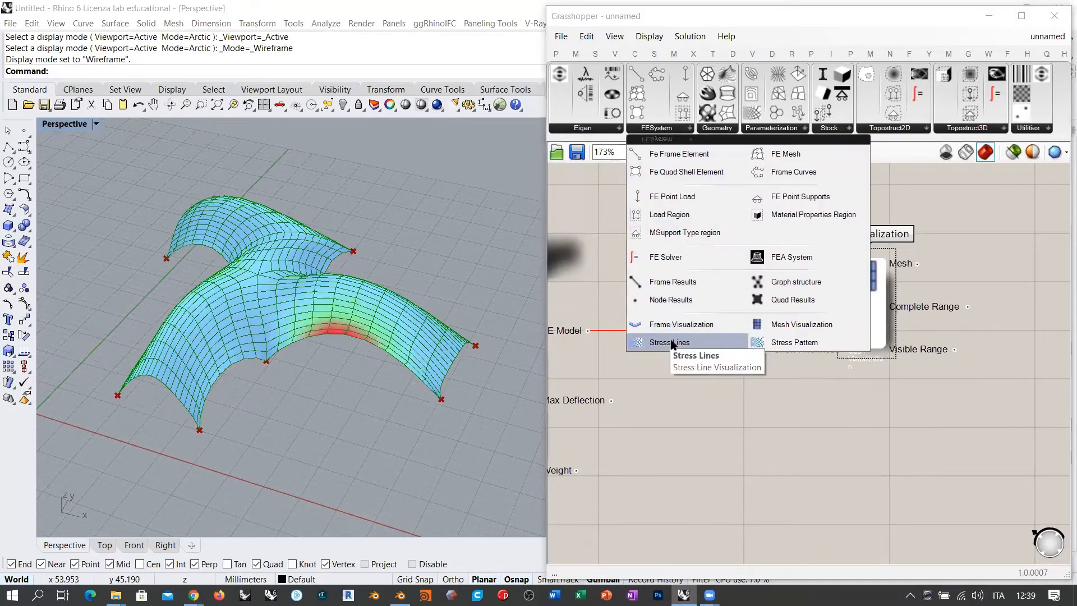
drag(665, 342, 830, 480)
right_drag(808, 404, 849, 378)
- Position Mesh Visualization above Stress Lines and turn off its preview
drag(900, 276, 874, 262)
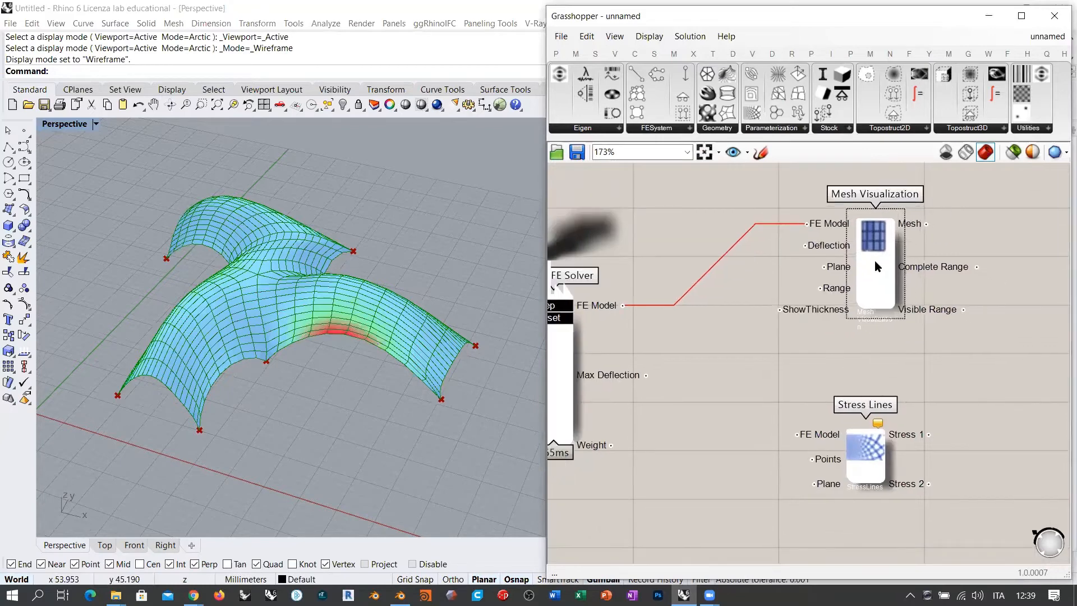
key(ctrl+q)
right_drag(697, 337, 720, 328)
drag(882, 245, 876, 244)
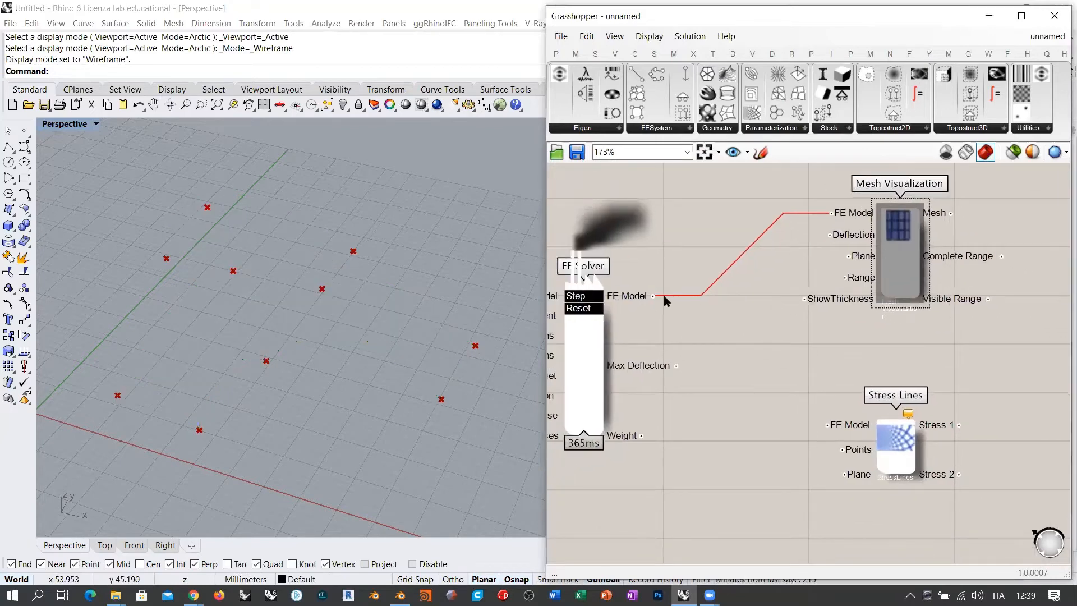
- Connect FE Solver's FE Model output to Stress Lines' FE Model input, move Stress Lines slightly away, and check its Points input
drag(655, 296, 829, 424)
drag(892, 449, 909, 466)
right_drag(811, 429, 845, 341)
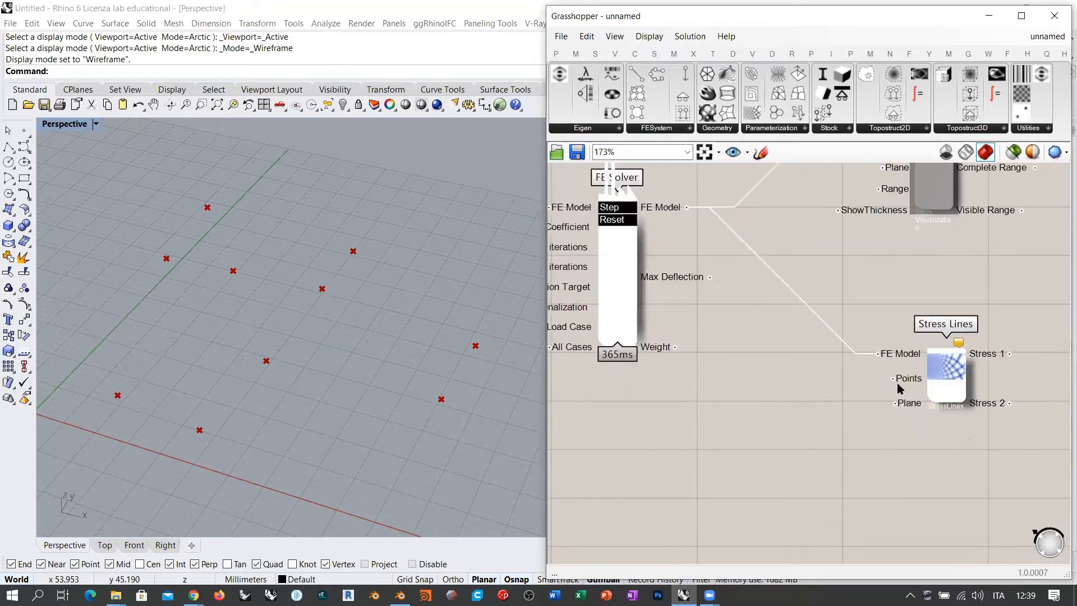
mouse_move(911, 383)
right_drag(331, 270, 376, 310)
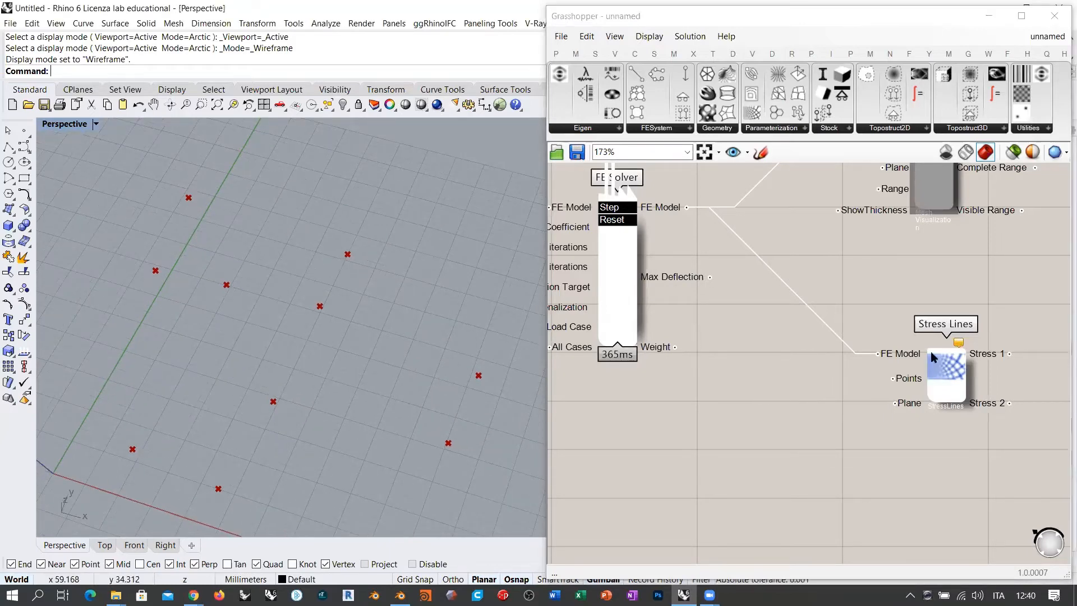
- Add a Populate Geometry component in the free space below FE Solver
scroll(717, 418, down, 4)
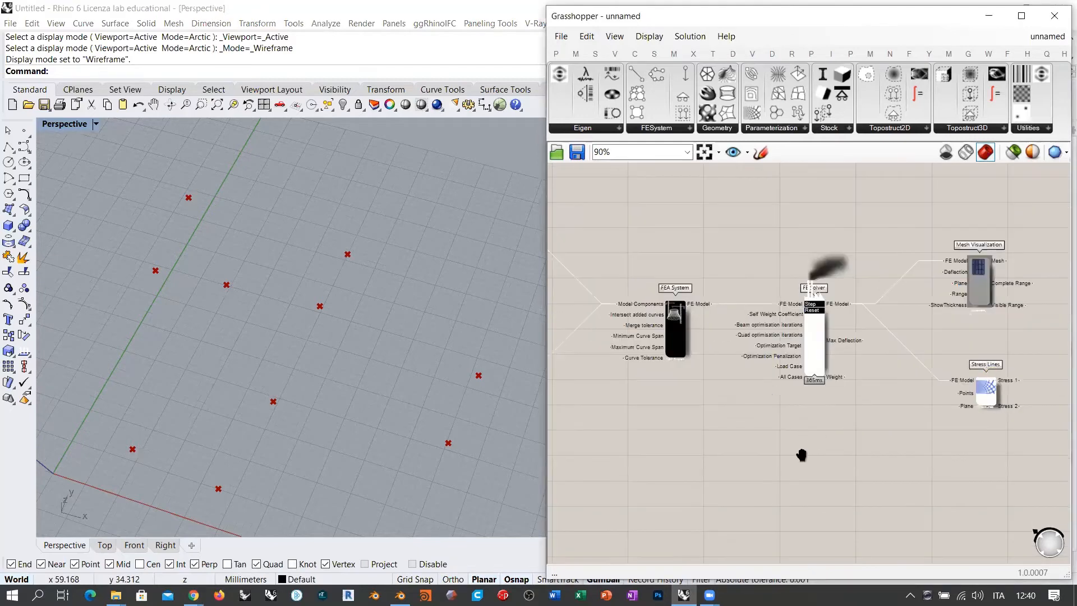
right_drag(801, 455, 830, 392)
double_click(830, 390)
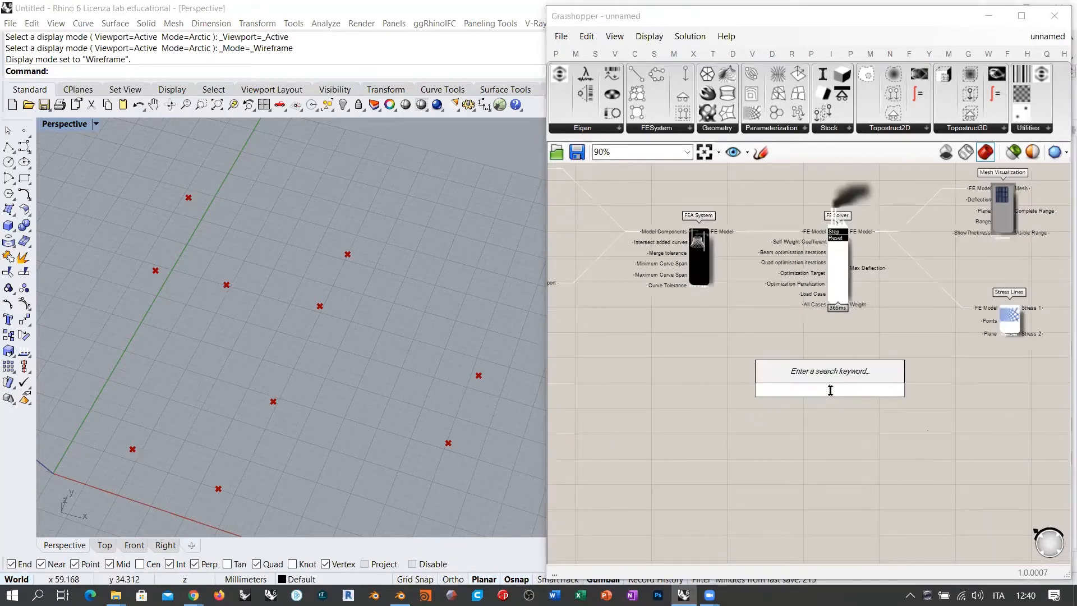
text(pop)
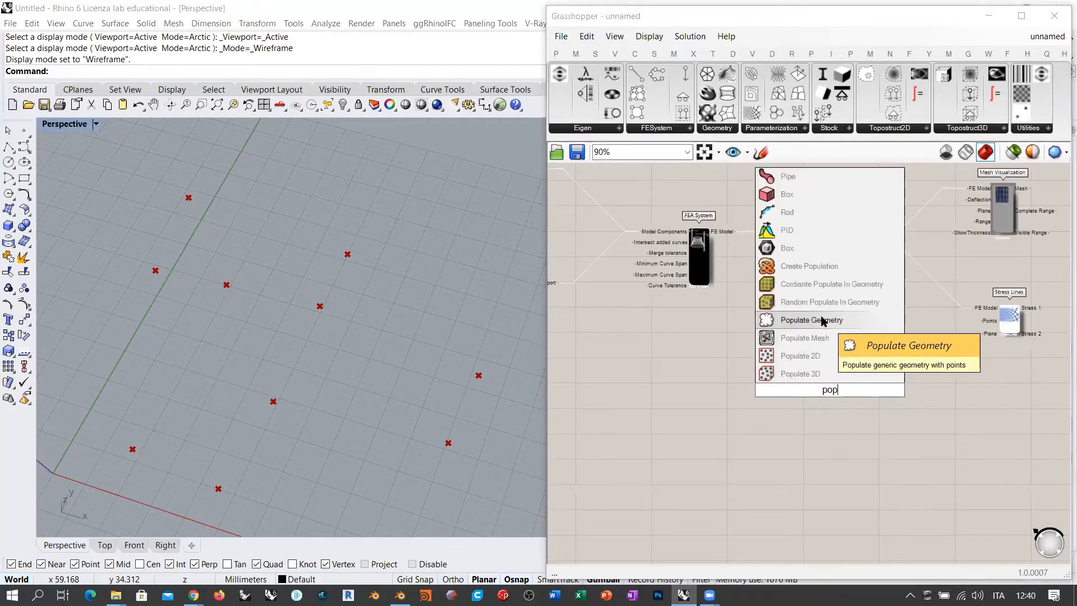
click(822, 321)
scroll(826, 386, down, 3)
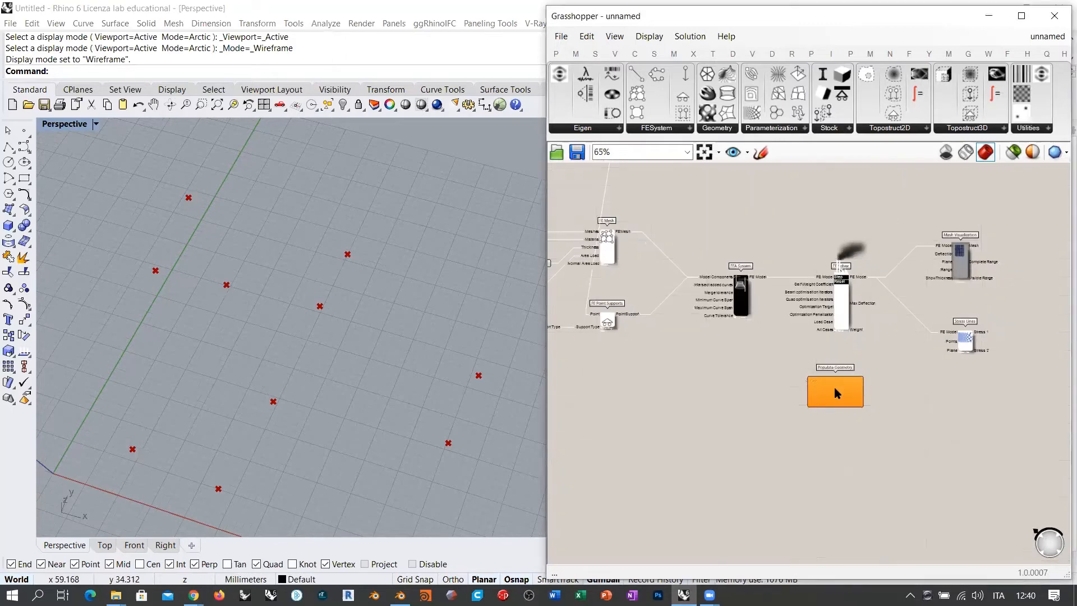
- Connect the Mesh parameter to Populate Geometry's Geometry input and inspect the points generated on the shell
right_drag(834, 389, 948, 470)
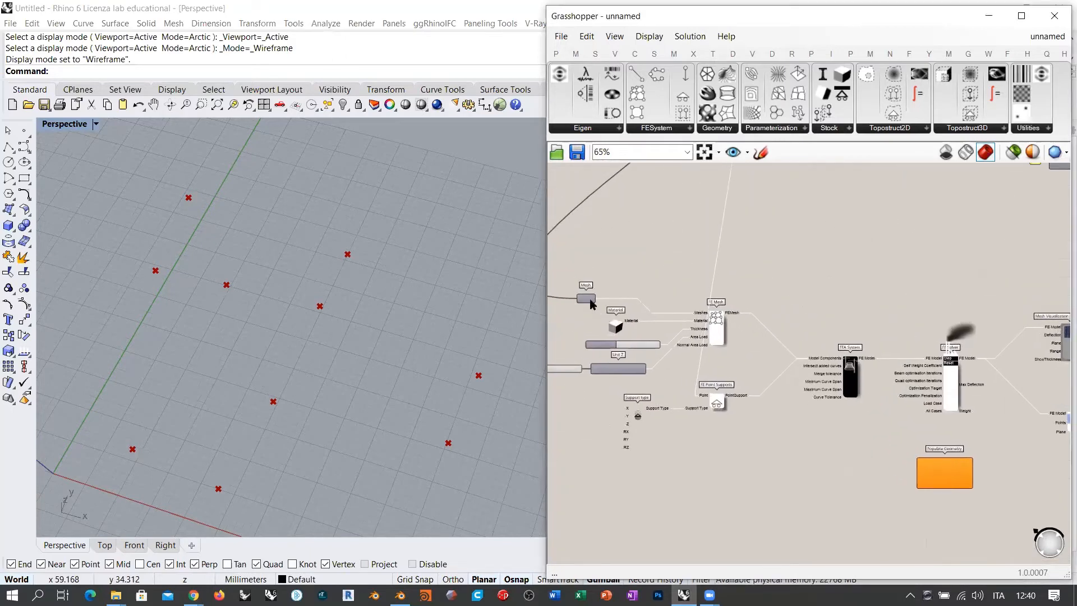
click(588, 299)
drag(596, 298, 917, 469)
right_drag(961, 492, 704, 382)
scroll(689, 356, up, 7)
mouse_move(691, 355)
mouse_down()
mouse_move(732, 326)
mouse_move(689, 340)
mouse_up()
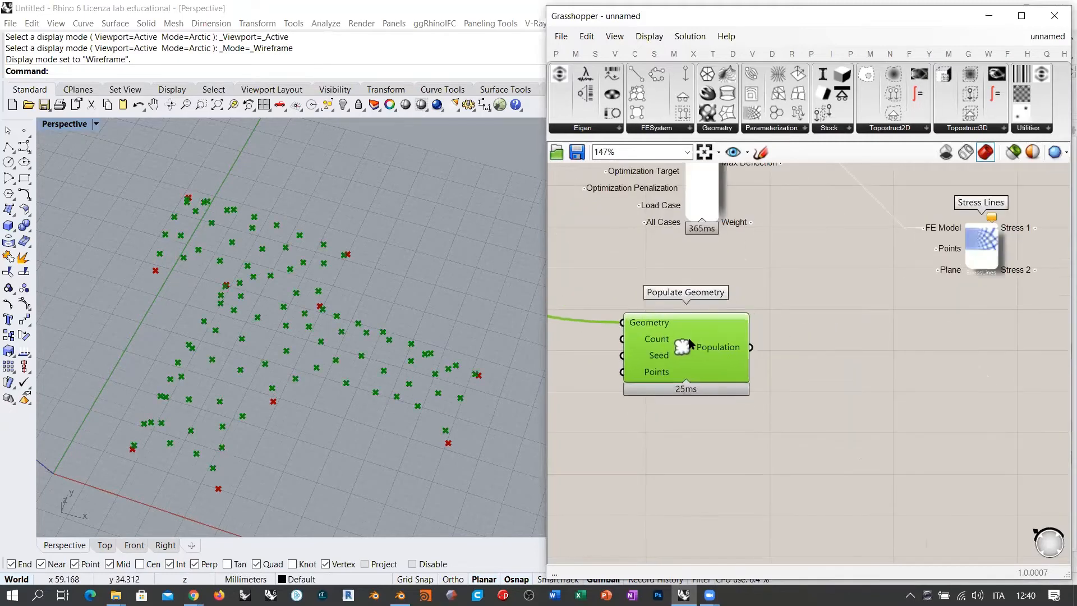
right_drag(339, 363, 392, 285)
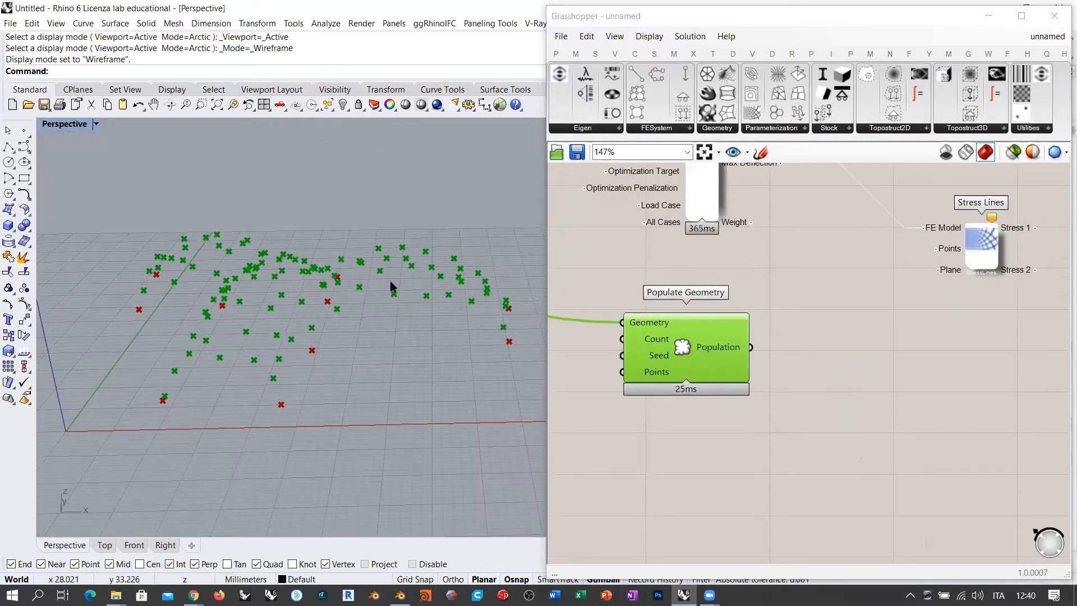
- Turn off Populate Geometry's preview and connect its Population output to the Points input of Stress Lines
right_drag(756, 335, 677, 392)
key(ctrl+q)
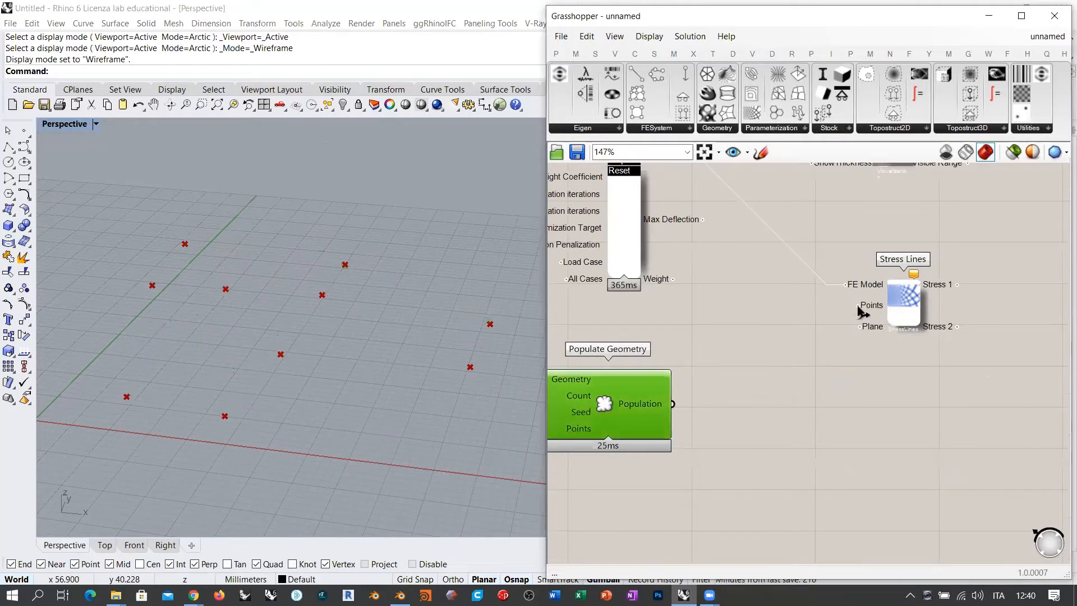
drag(858, 305, 672, 404)
right_drag(363, 336, 344, 328)
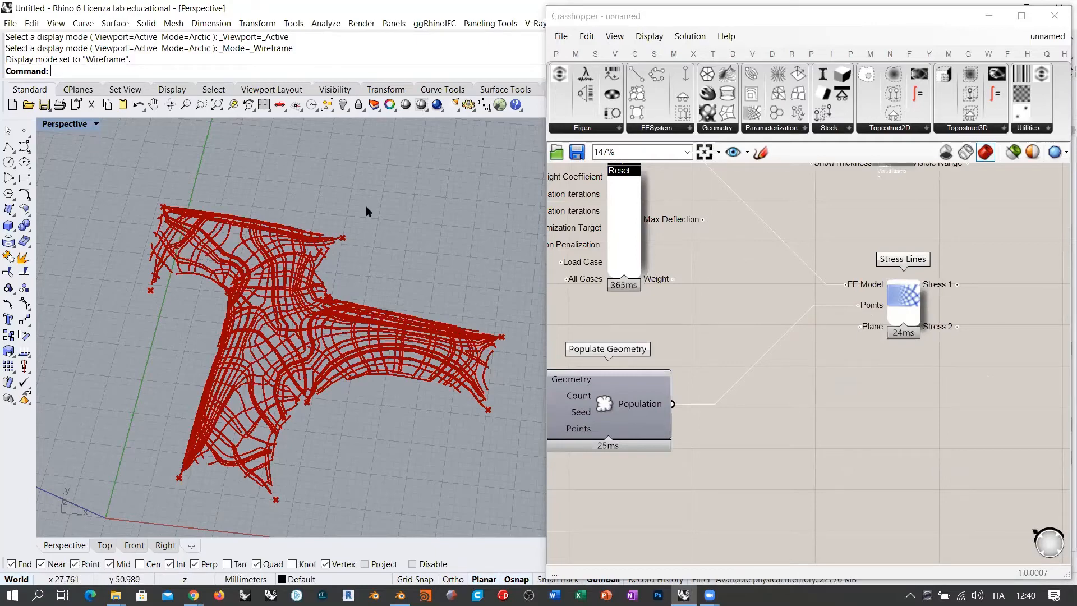
right_drag(319, 370, 299, 342)
right_drag(413, 353, 369, 310)
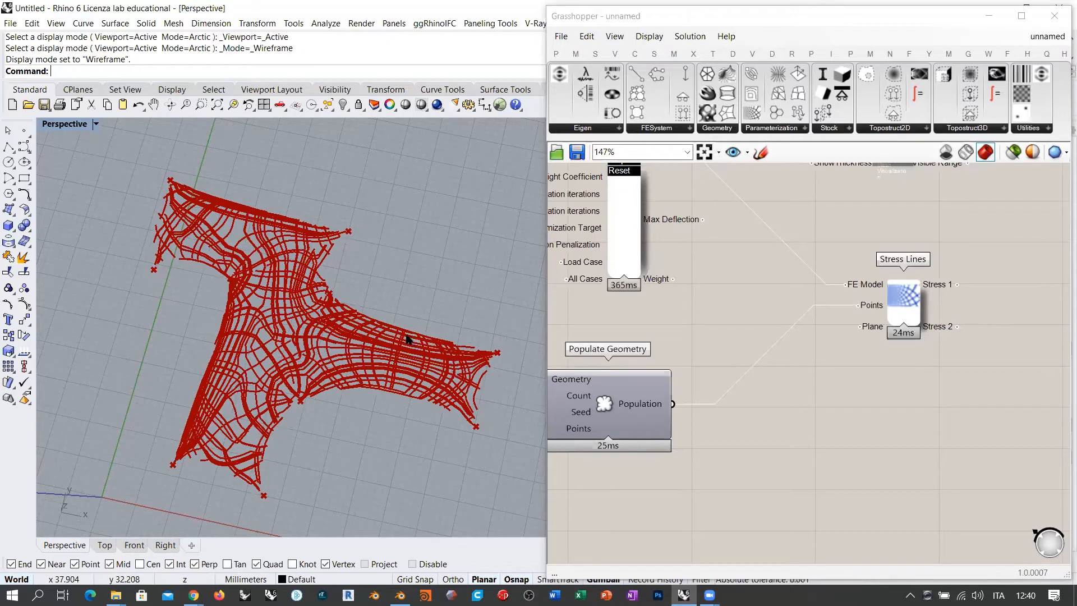
right_drag(373, 320, 404, 318)
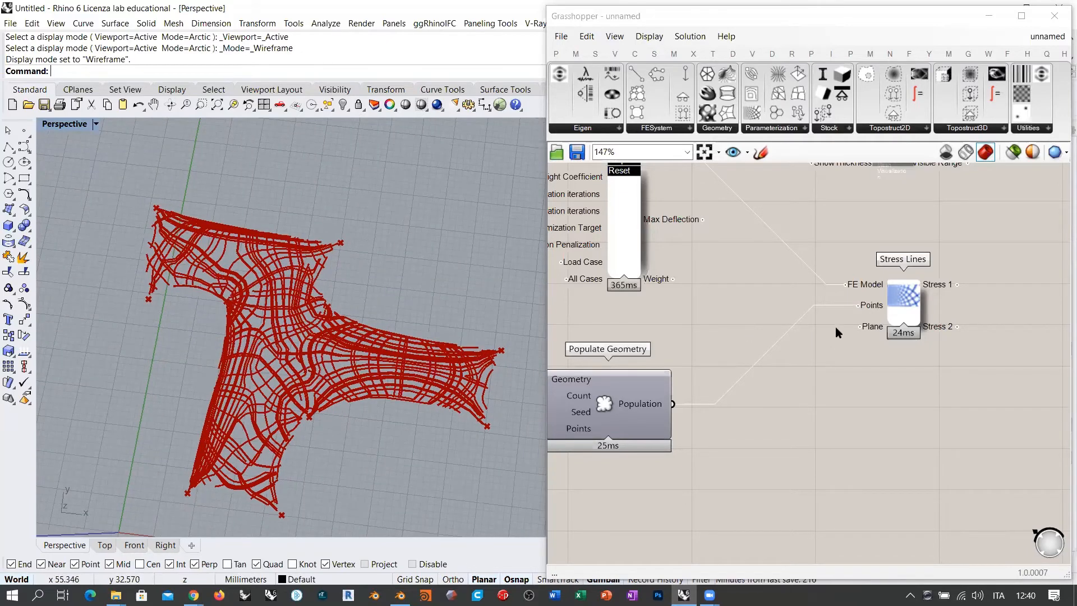
- Add a Curve parameter beside Stress Lines, connect Stress 1 to it, and turn off the Stress Lines preview
right_drag(709, 389, 749, 392)
drag(667, 405, 756, 383)
scroll(786, 404, up, 5)
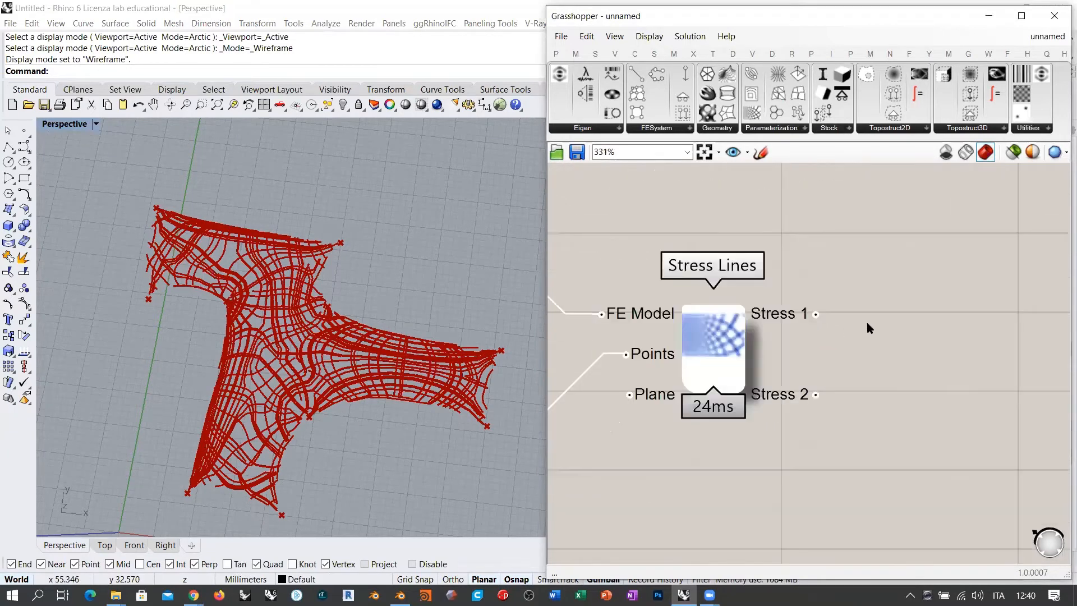
right_drag(904, 323, 852, 332)
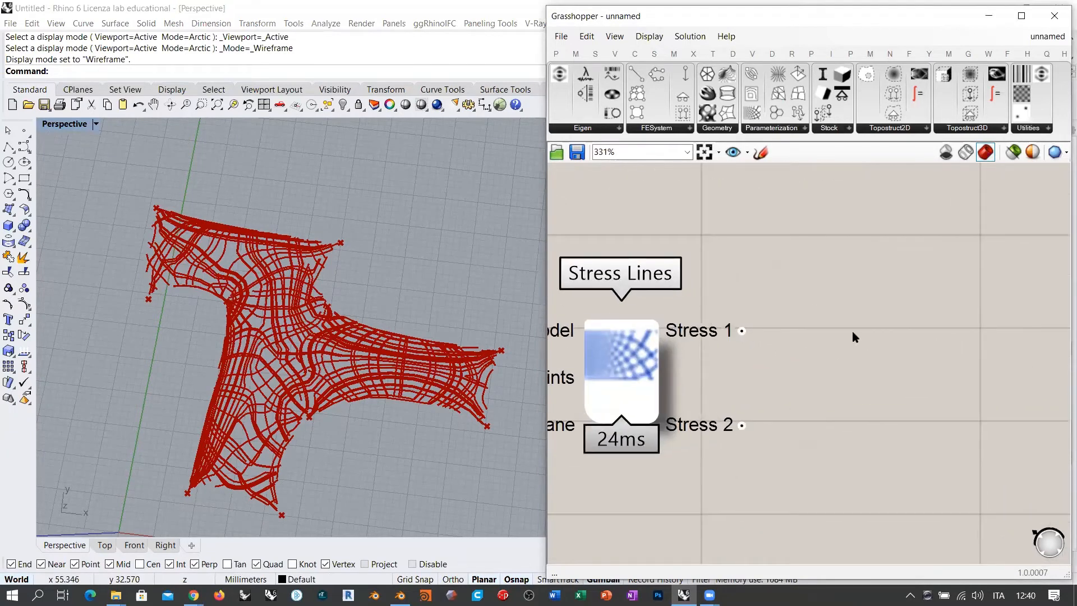
double_click(894, 326)
text(crv)
click(853, 292)
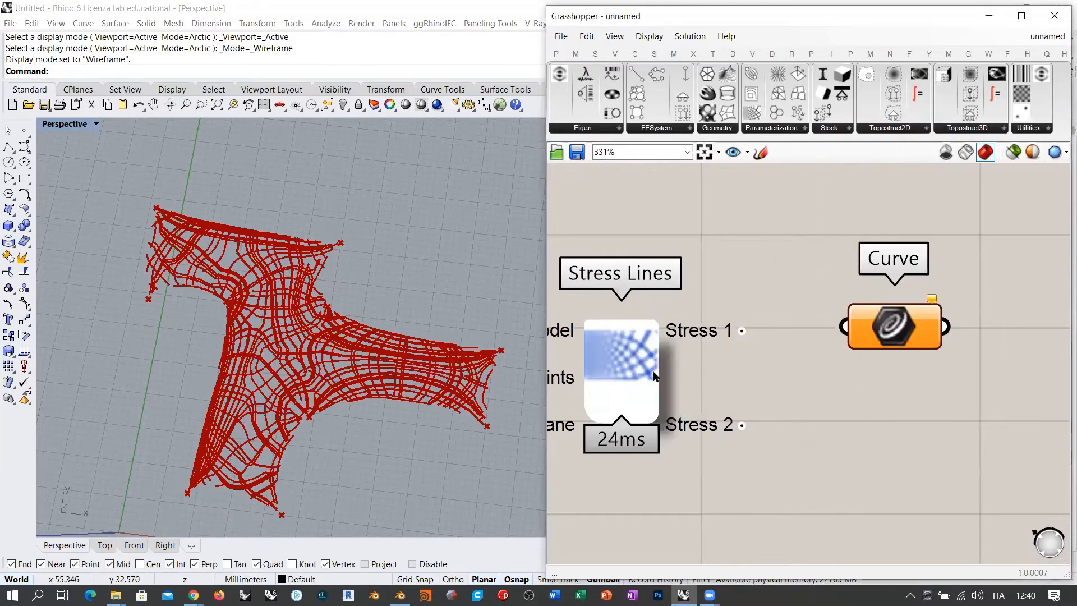
drag(742, 331, 845, 326)
click(816, 421)
right_drag(337, 252, 319, 322)
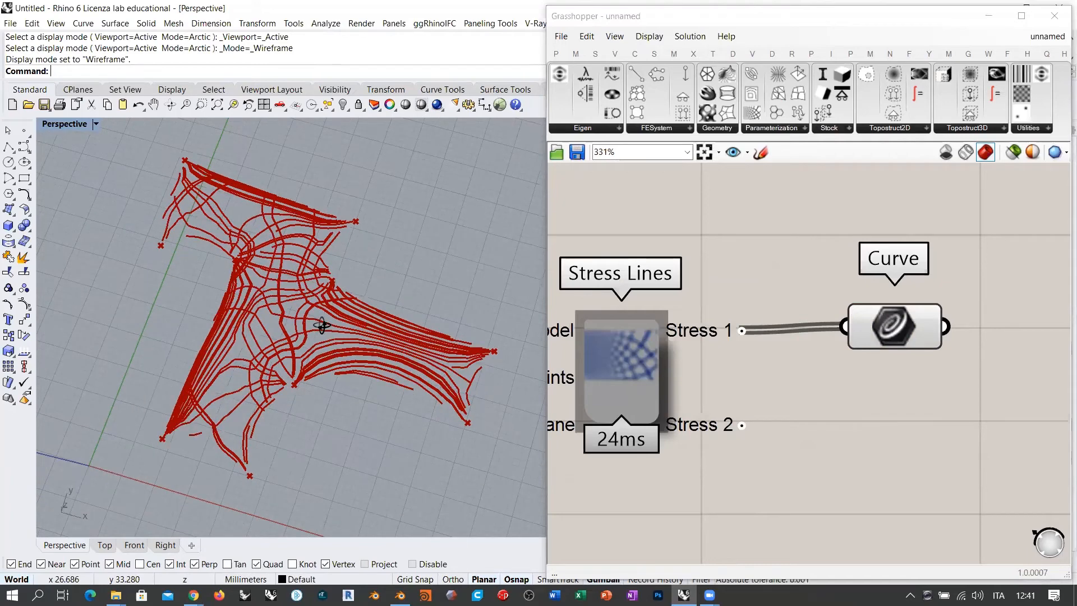
- Feed Stress 2 into the Curve parameter for comparison and restore the Stress 1 connection
shift+drag(743, 425, 844, 326)
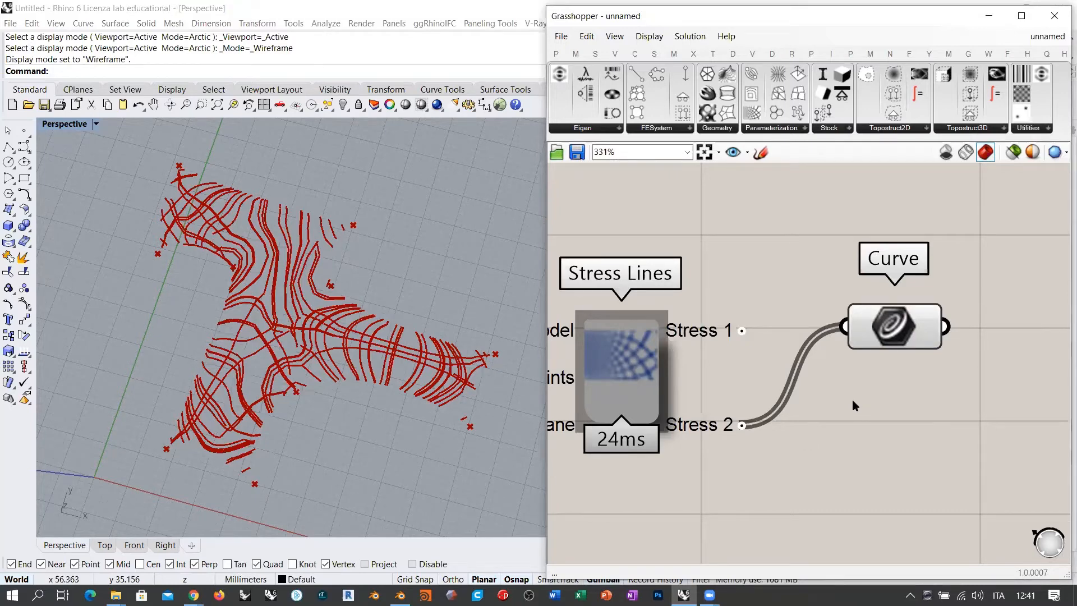
drag(743, 331, 844, 327)
right_drag(332, 291, 882, 331)
click(882, 331)
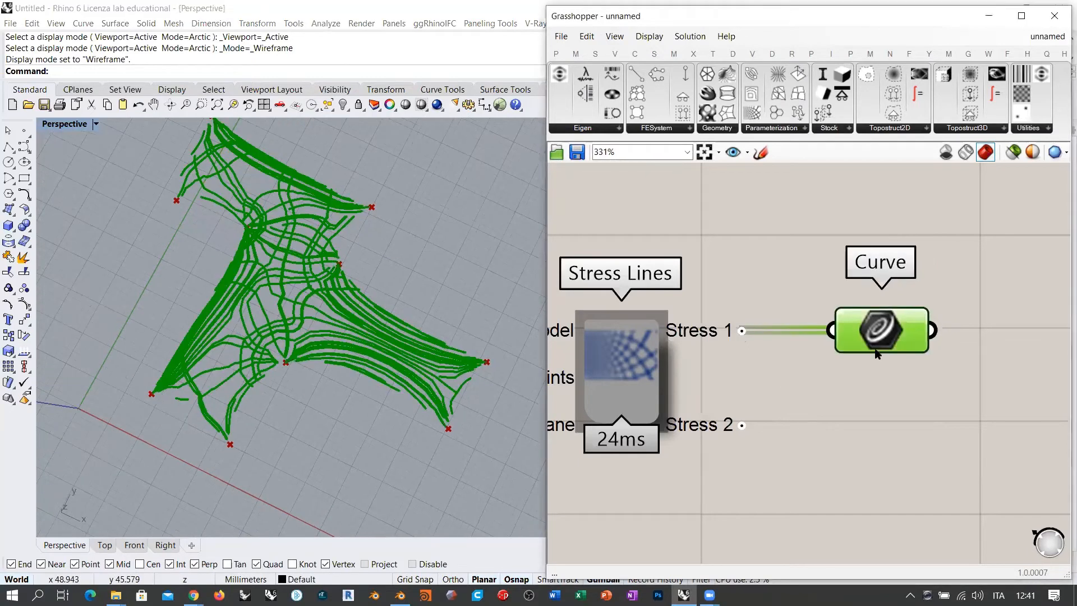
- Add a number slider with a maximum of 100, connect it to Populate Geometry's Count input, and set it to 29
scroll(881, 331, down, 3)
right_drag(667, 337, 810, 370)
scroll(718, 382, up, 2)
double_click(718, 382)
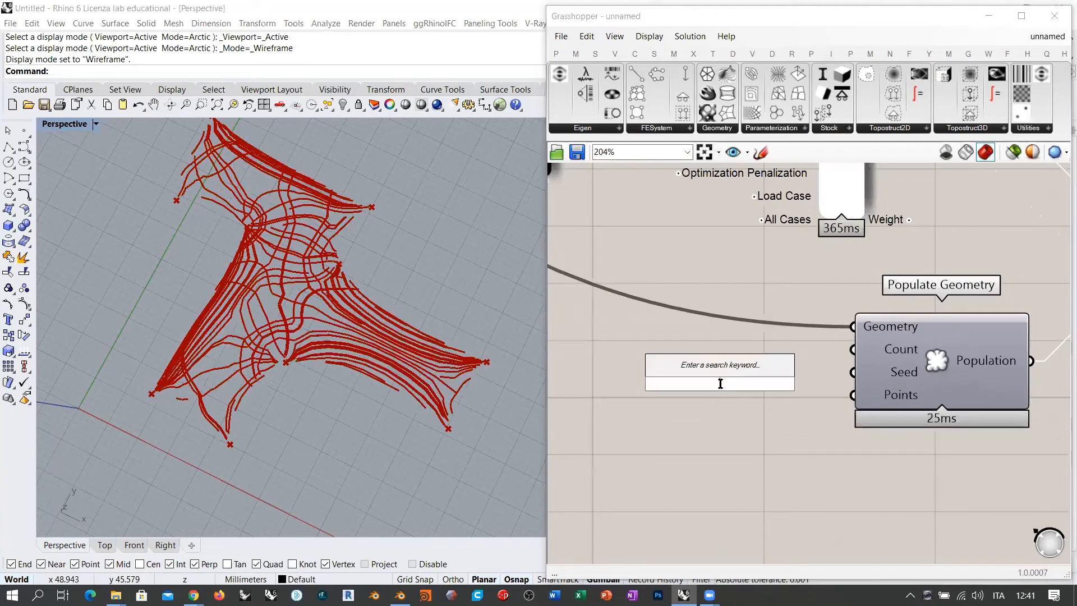
text(100)
key(Return)
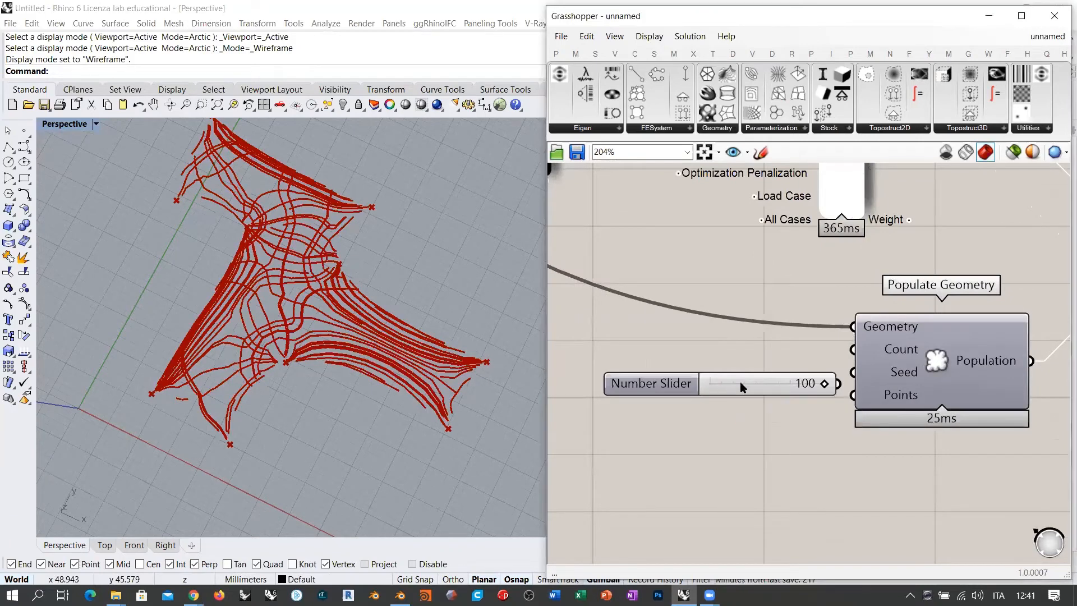
drag(788, 365, 854, 349)
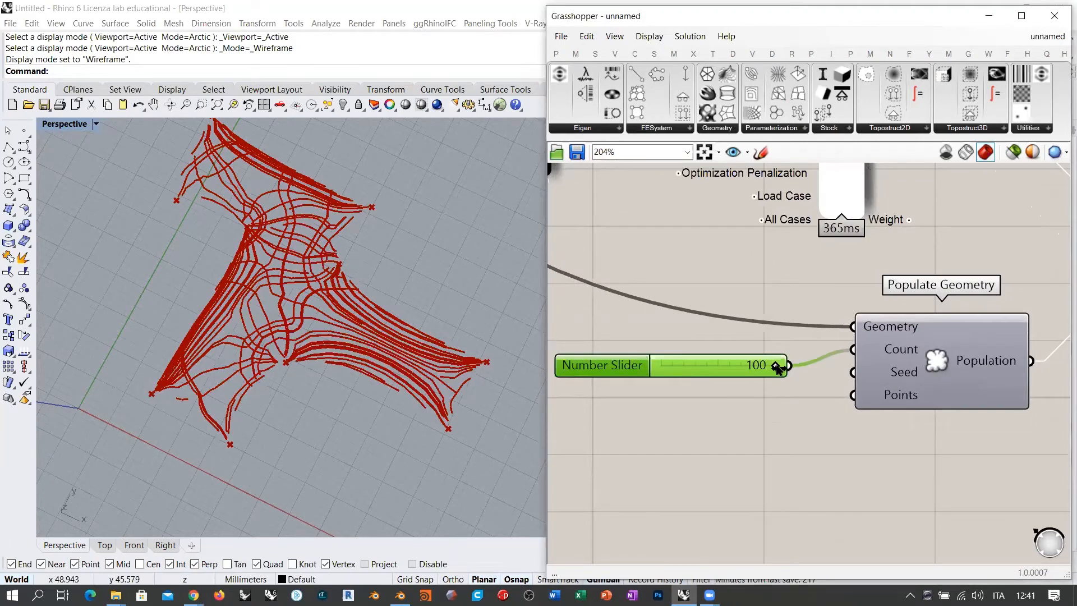
drag(776, 367, 694, 371)
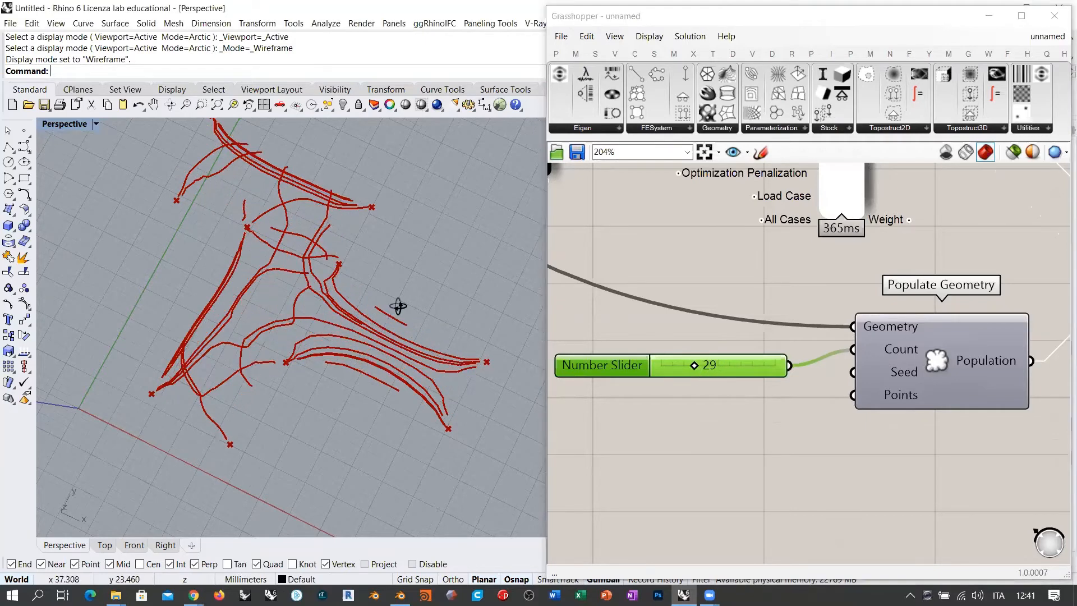
- Examine the Stress 1 lines on the shell from several angles and highlight them through the Curve parameter
right_drag(399, 306, 404, 355)
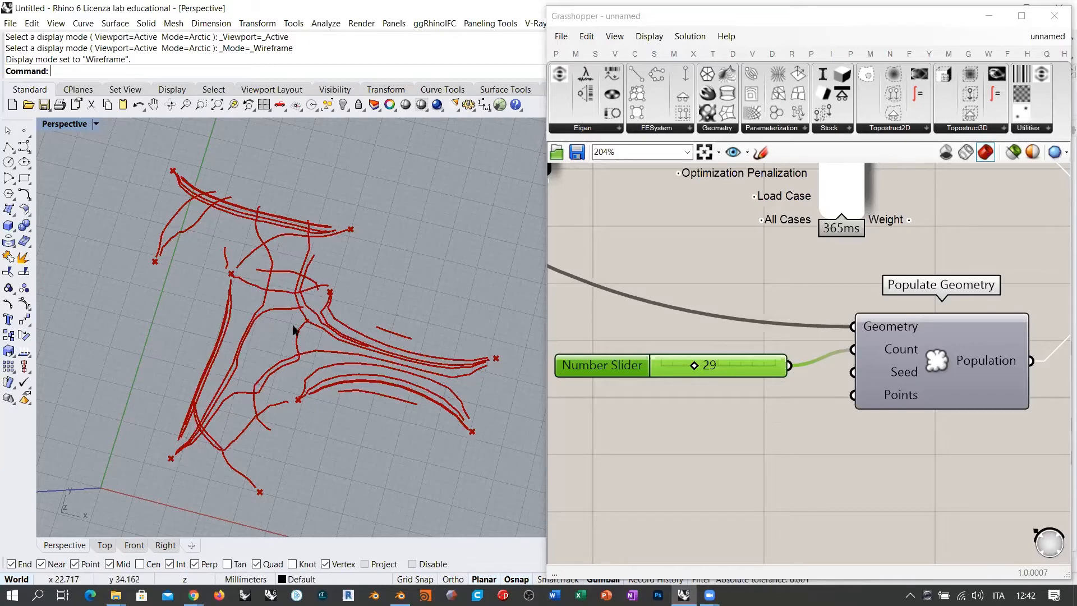
click(709, 281)
mouse_move(354, 308)
right_down()
mouse_move(415, 252)
mouse_move(493, 217)
mouse_move(404, 190)
mouse_move(380, 211)
mouse_move(343, 303)
right_up()
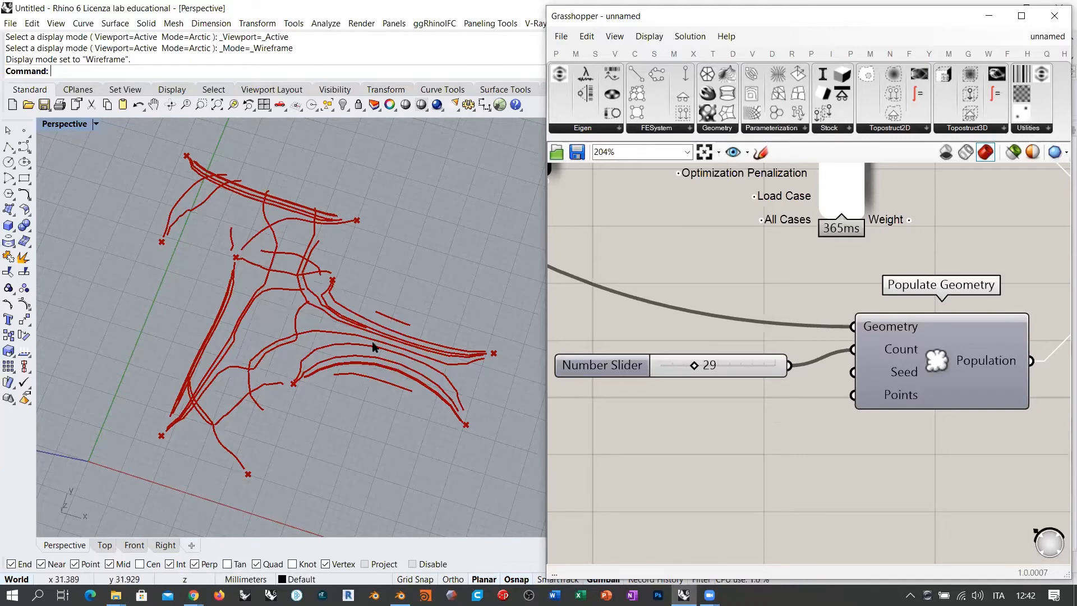
right_drag(385, 387, 348, 337)
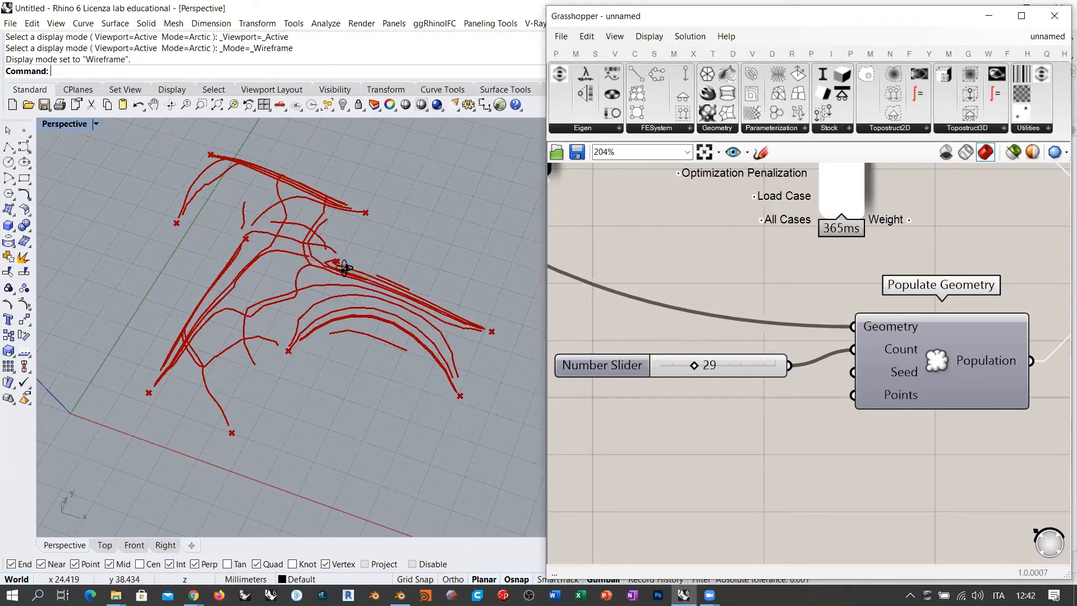
right_drag(344, 268, 435, 397)
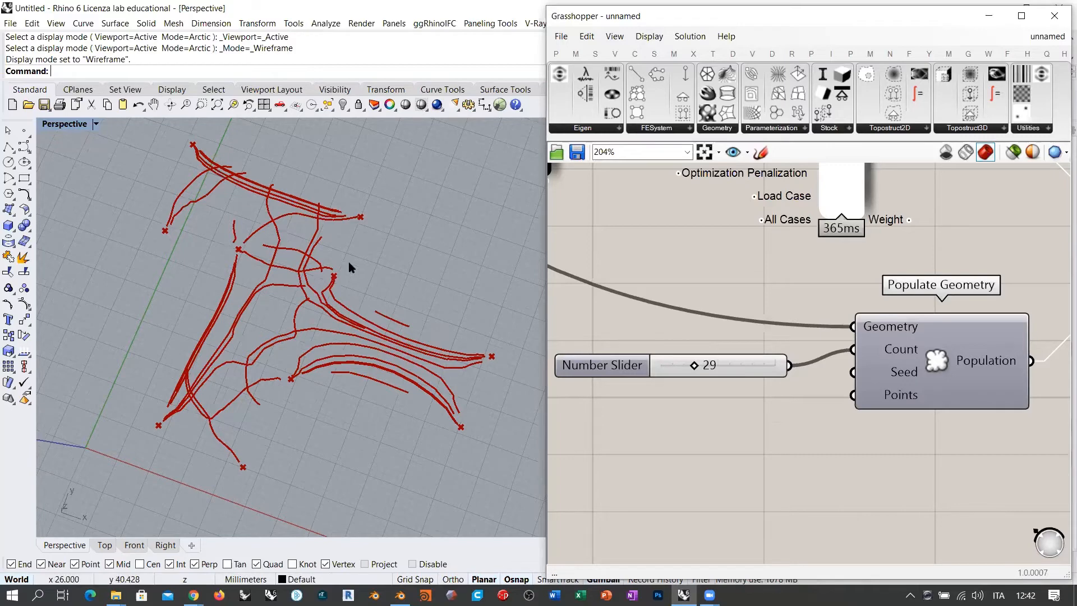
right_drag(348, 264, 448, 218)
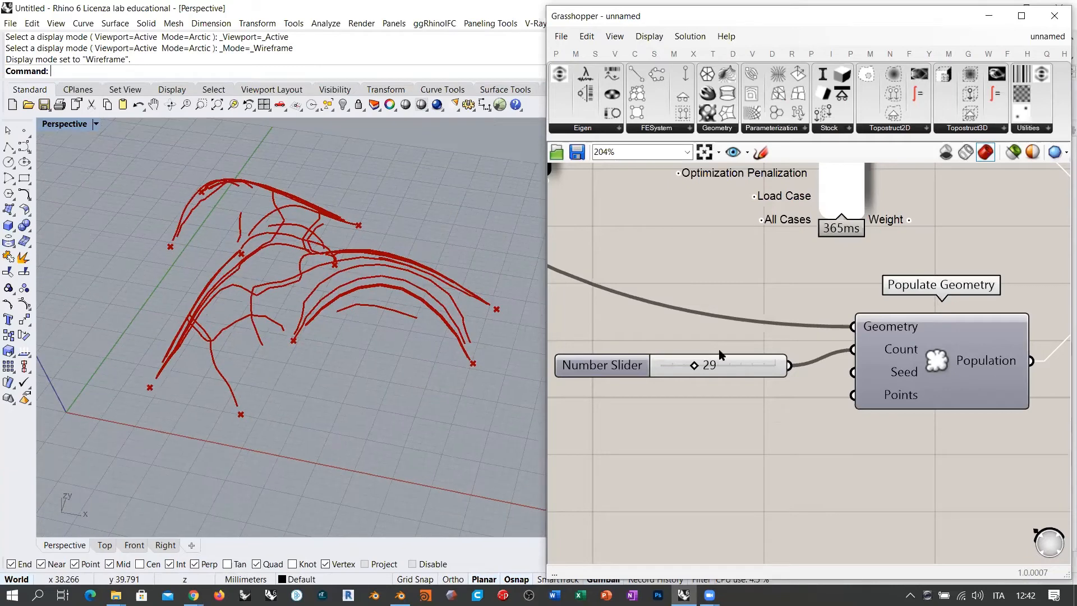
right_drag(853, 361, 681, 414)
scroll(681, 413, down, 4)
right_drag(863, 349, 621, 361)
scroll(660, 346, up, 3)
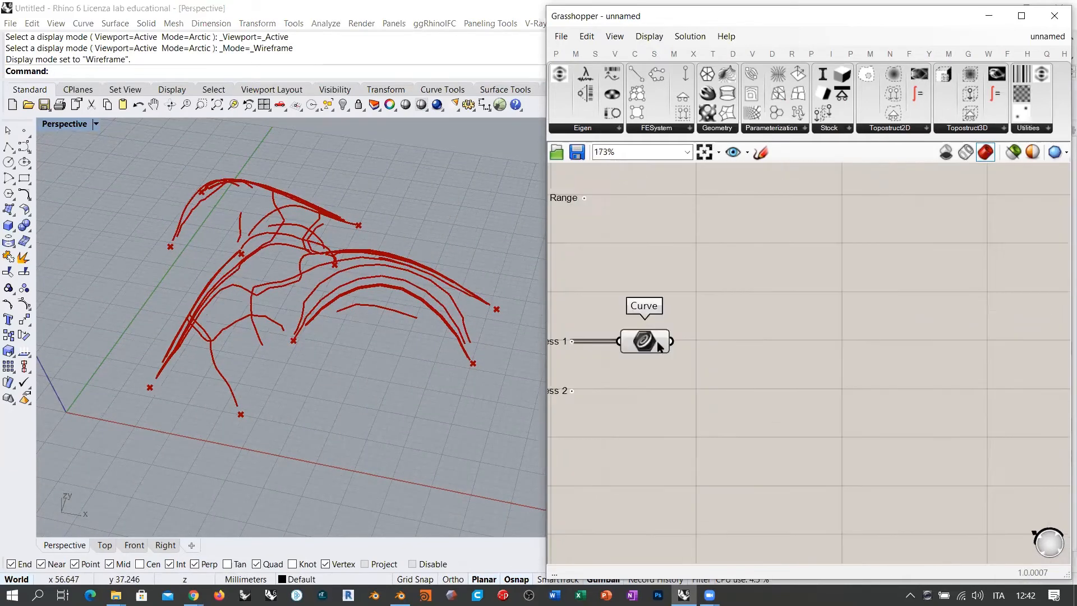
drag(647, 346, 652, 346)
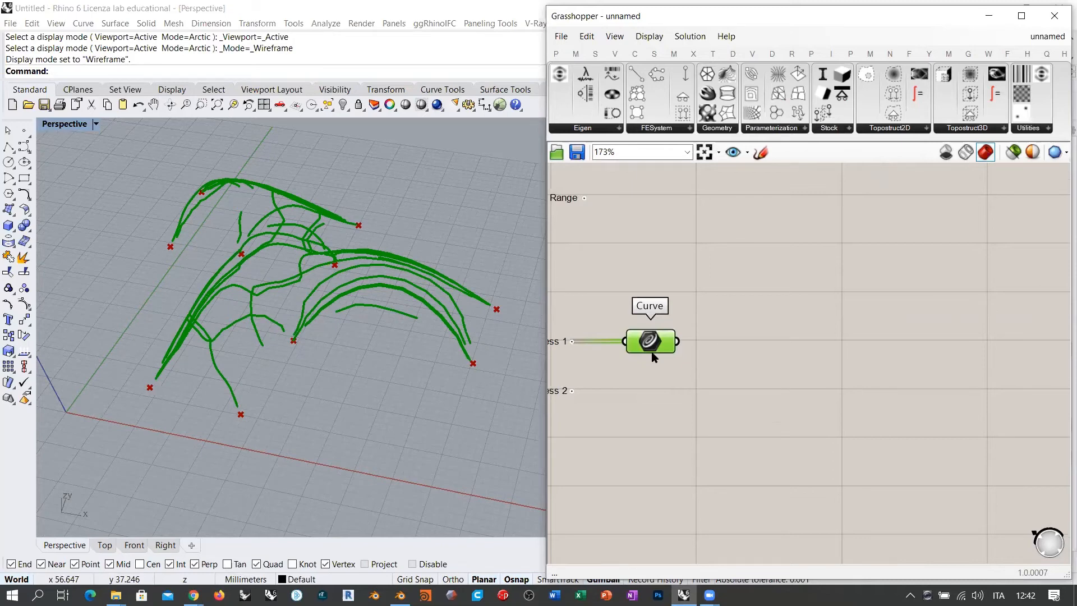
click(622, 371)
right_drag(335, 285, 341, 331)
- Show the Scale component's lines that feed Shortest Walk in the viewport and hide them again
right_drag(699, 319, 827, 365)
scroll(827, 365, down, 7)
right_drag(705, 268, 709, 401)
scroll(826, 257, up, 5)
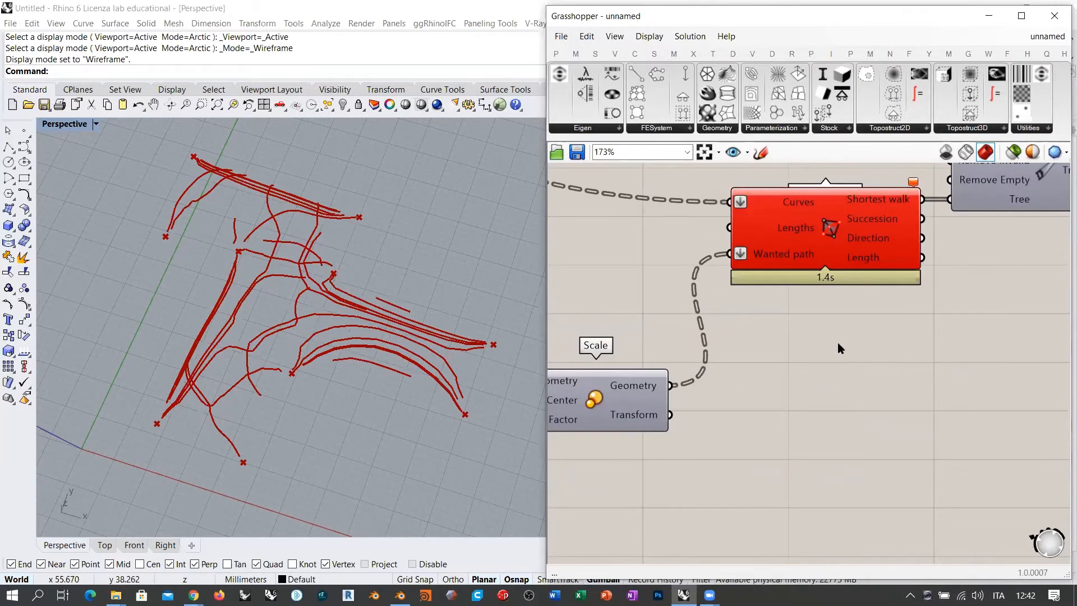
scroll(873, 301, down, 3)
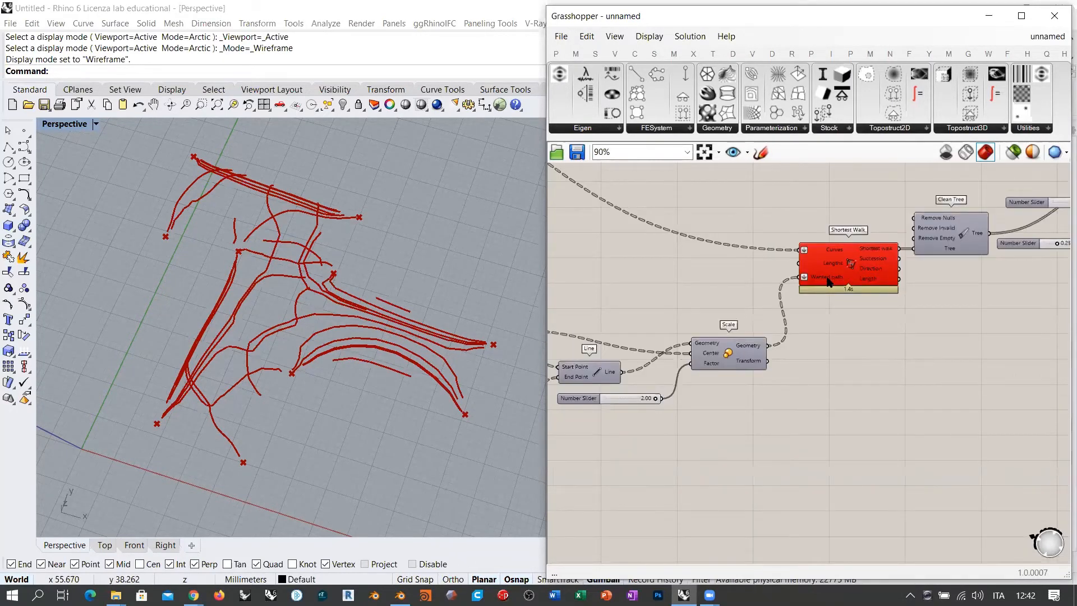
click(734, 356)
right_click(729, 352)
click(750, 375)
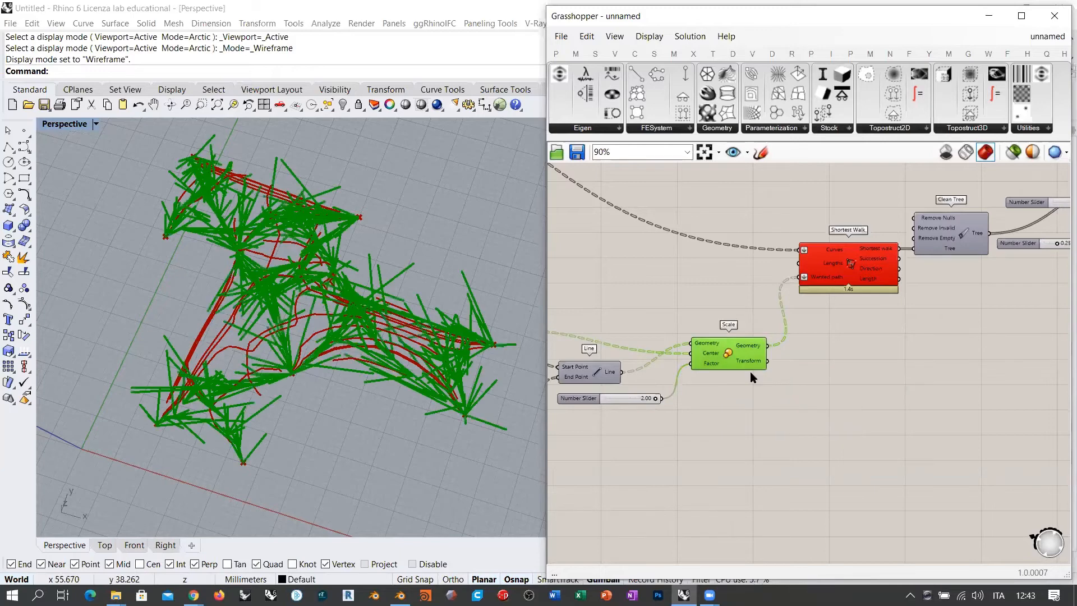
right_click(725, 357)
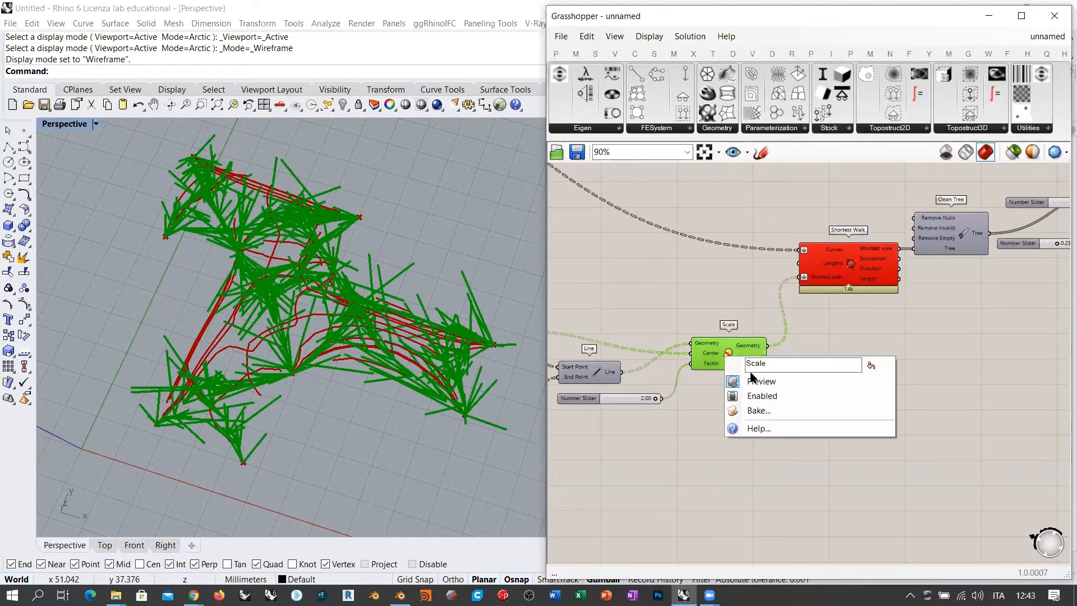
click(751, 380)
- Preview the Non-incestuous Network lines against the stress lines and turn that preview off again
right_drag(636, 431, 954, 425)
mouse_move(737, 343)
right_down()
mouse_move(979, 321)
mouse_move(786, 339)
mouse_move(876, 337)
right_up()
click(719, 292)
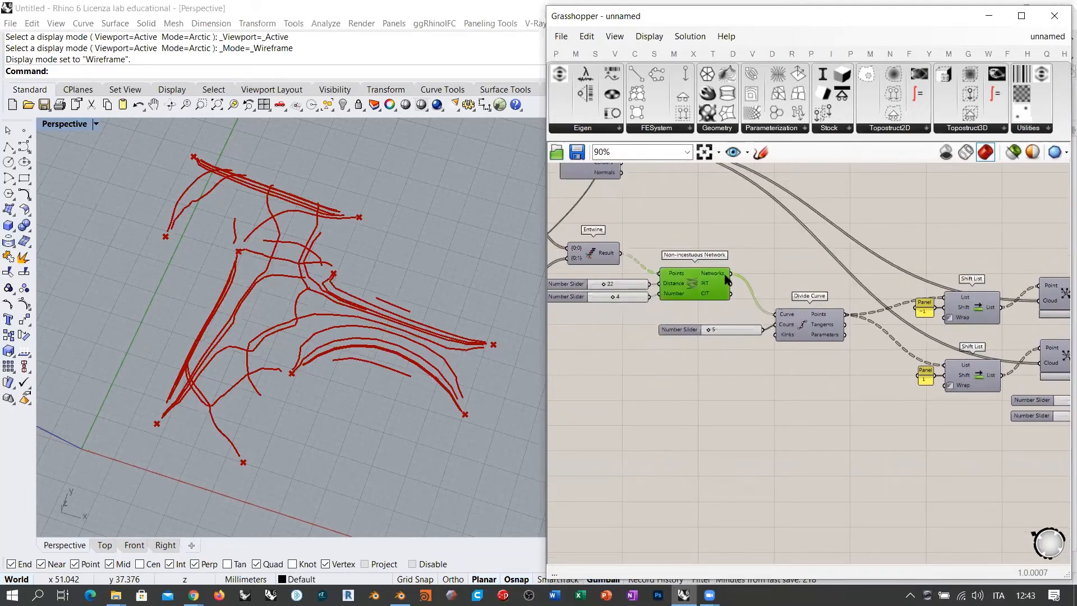
right_click(694, 284)
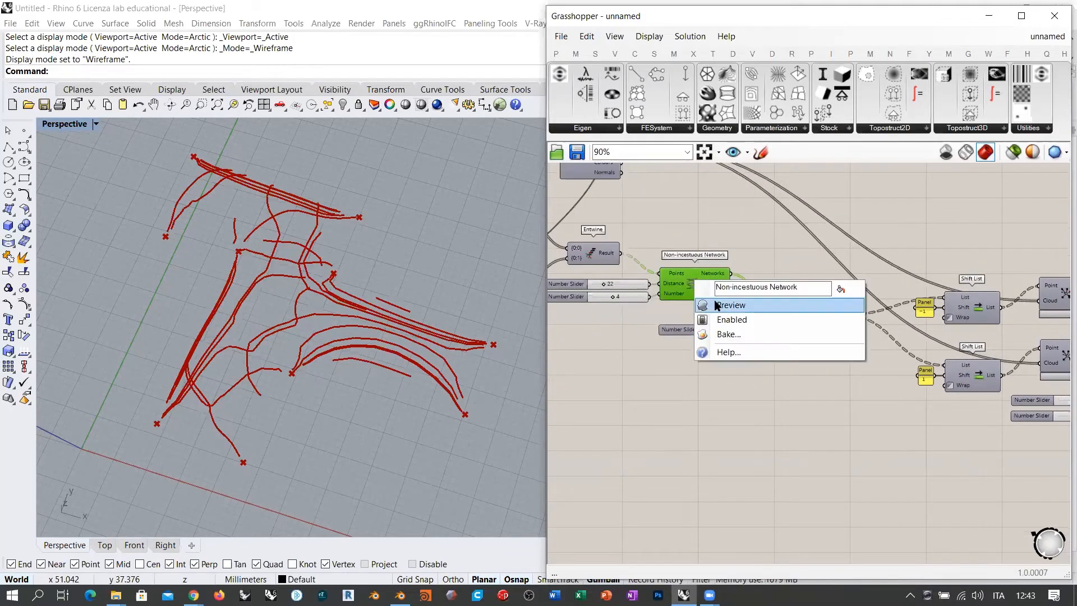
click(718, 305)
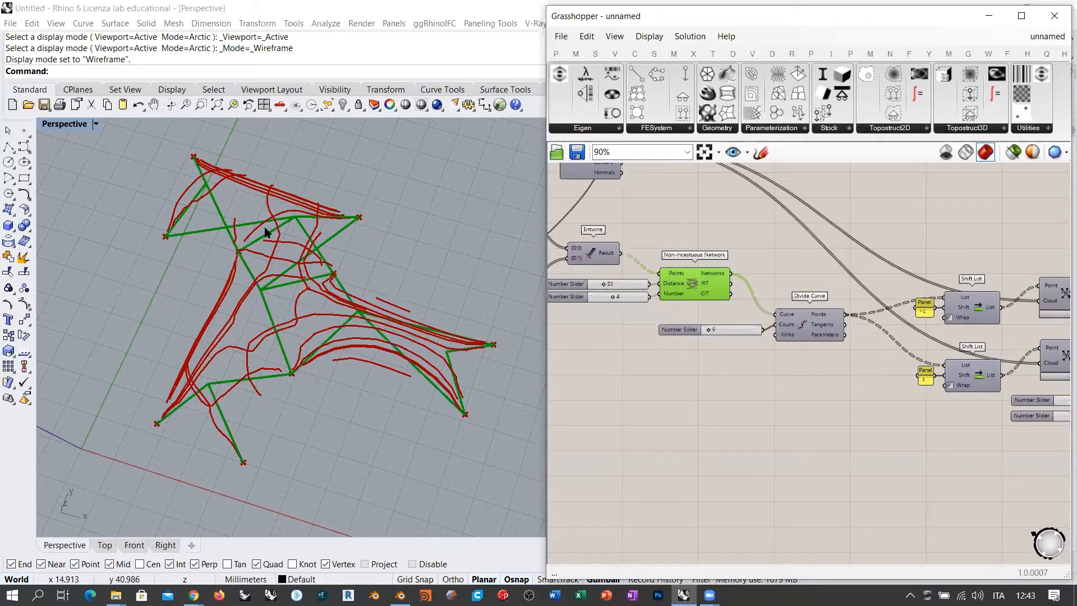
right_click(698, 283)
click(732, 305)
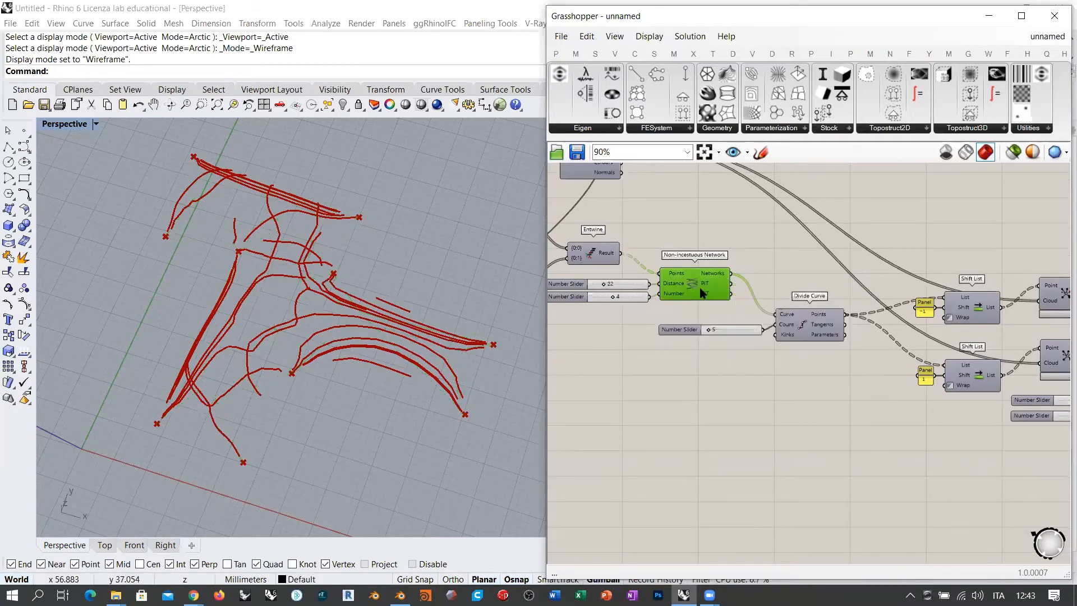
- Move the component chain from Divide Curve through Volume to Mesh away from the network components, closer to the Stress Lines group
scroll(721, 297, down, 5)
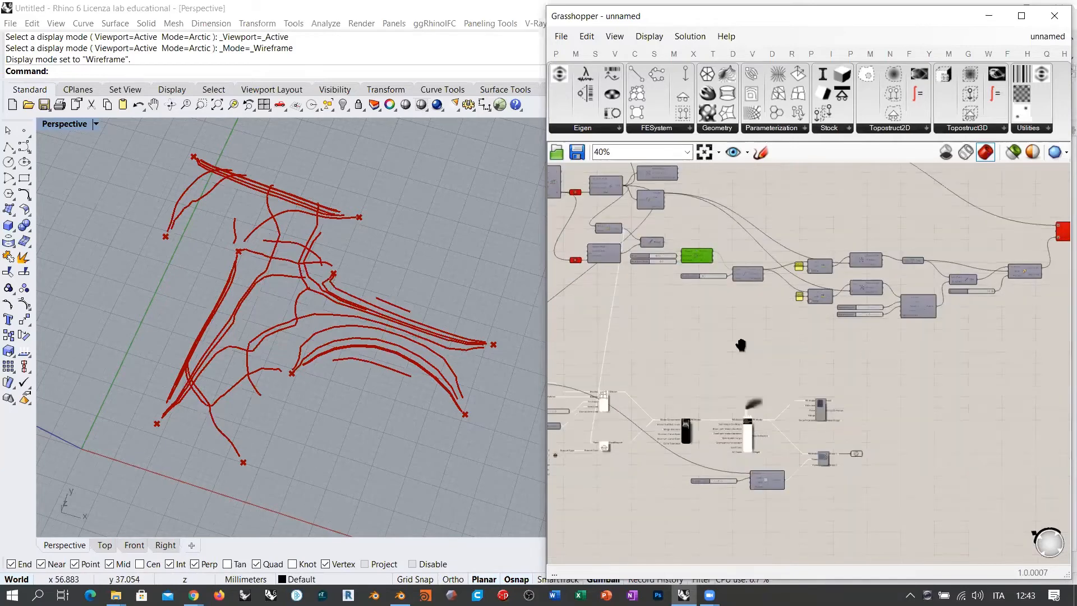
scroll(690, 343, down, 1)
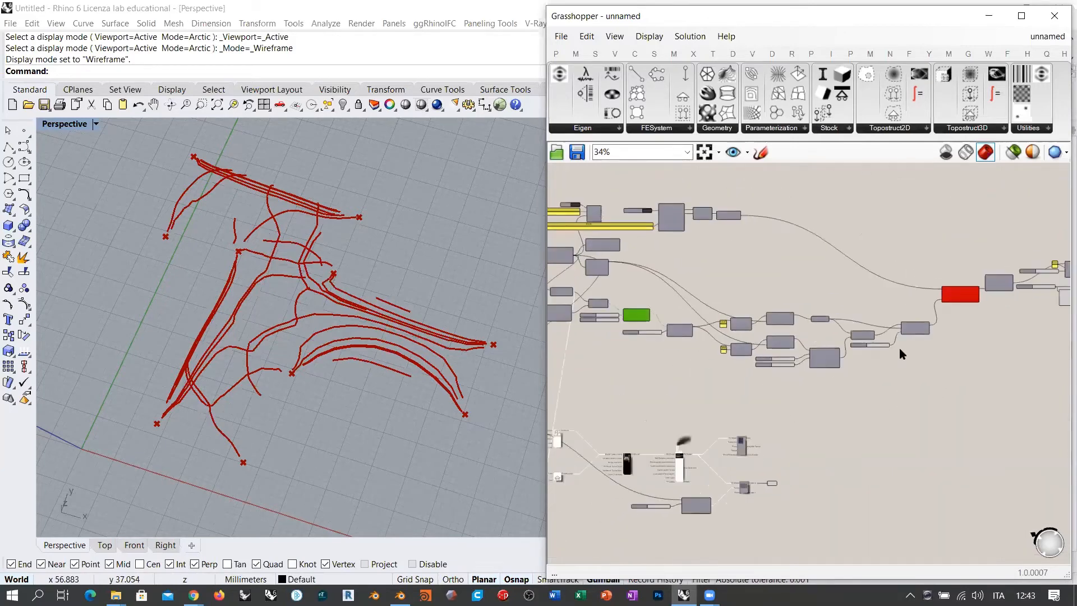
drag(947, 382, 654, 290)
right_drag(1005, 301, 844, 290)
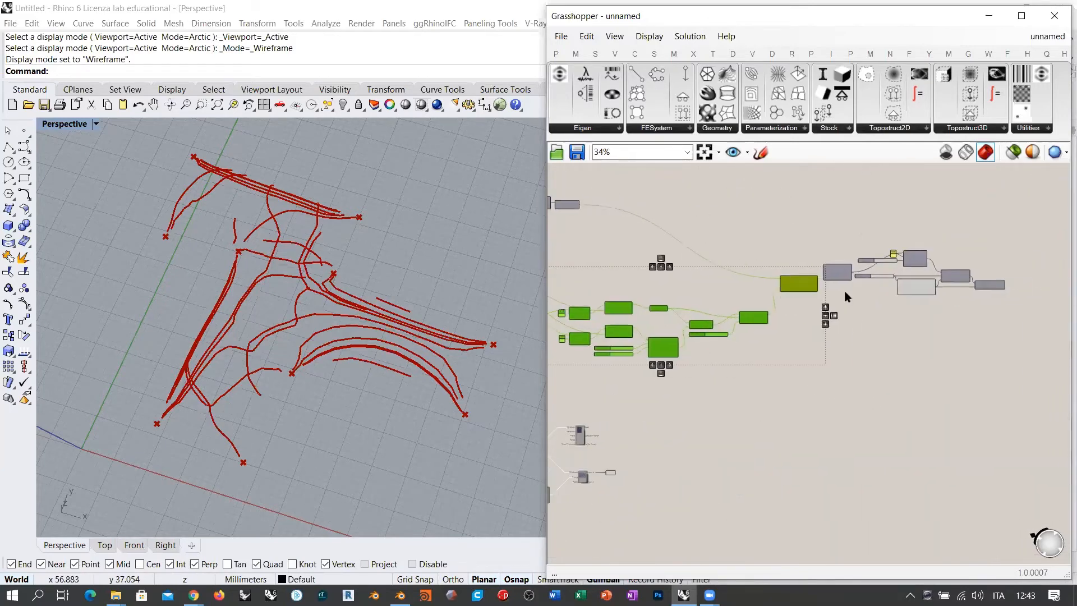
shift+drag(1010, 228, 786, 334)
right_drag(616, 337, 746, 305)
drag(746, 304, 887, 383)
scroll(804, 431, up, 4)
click(767, 407)
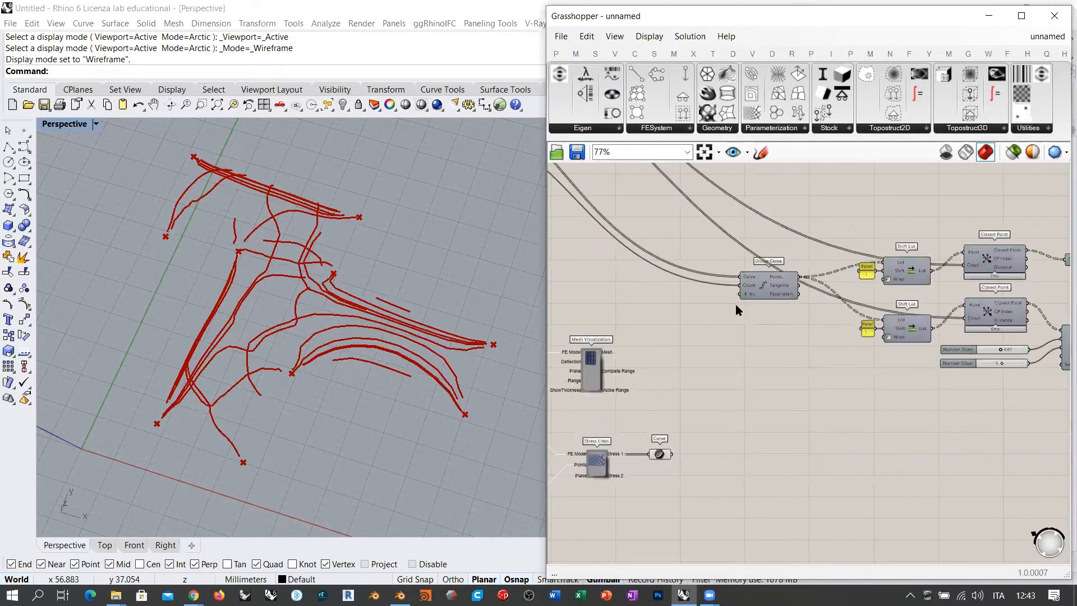
- Move the number slider set to 5 next to Divide Curve's Count input
right_drag(756, 300, 819, 316)
scroll(781, 283, up, 1)
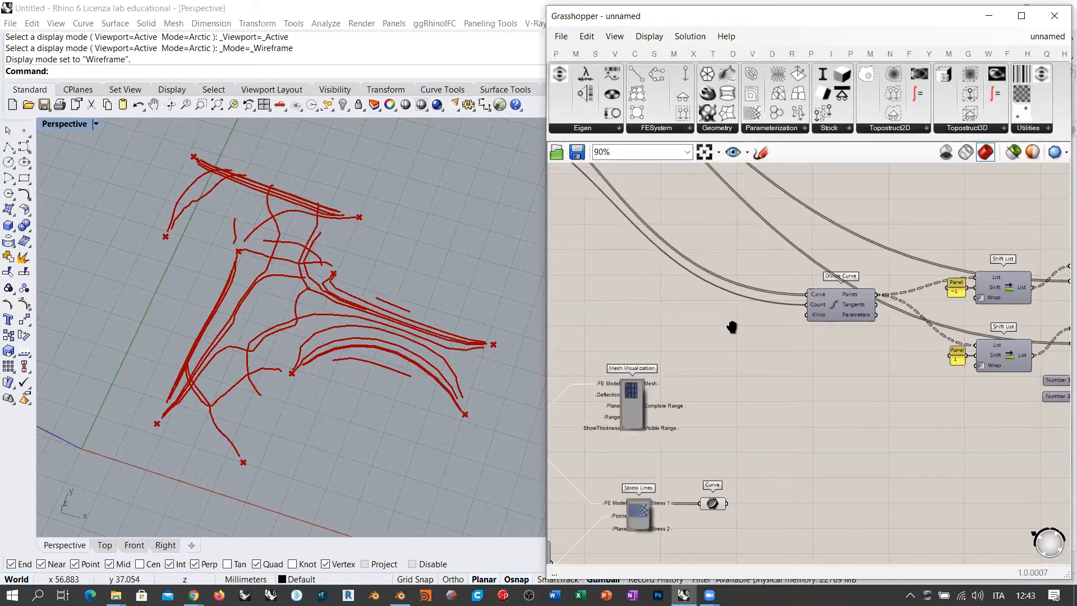
right_drag(732, 327, 830, 378)
scroll(830, 378, down, 3)
drag(620, 245, 823, 349)
scroll(863, 365, up, 5)
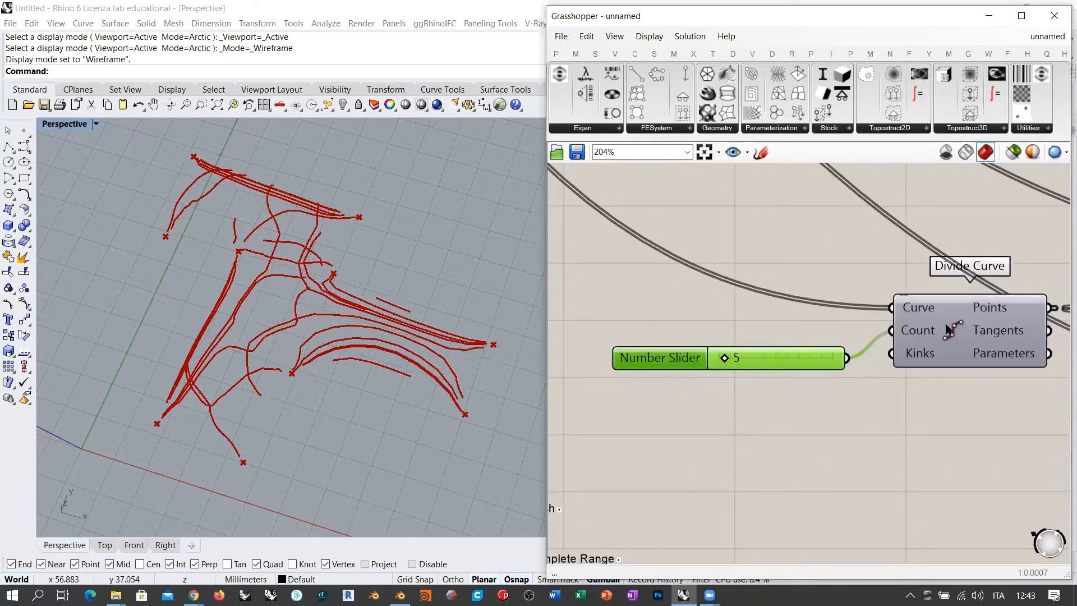
- Add the Curve parameter with the stress lines as an additional source for Divide Curve's Curve input
click(949, 331)
scroll(841, 365, down, 3)
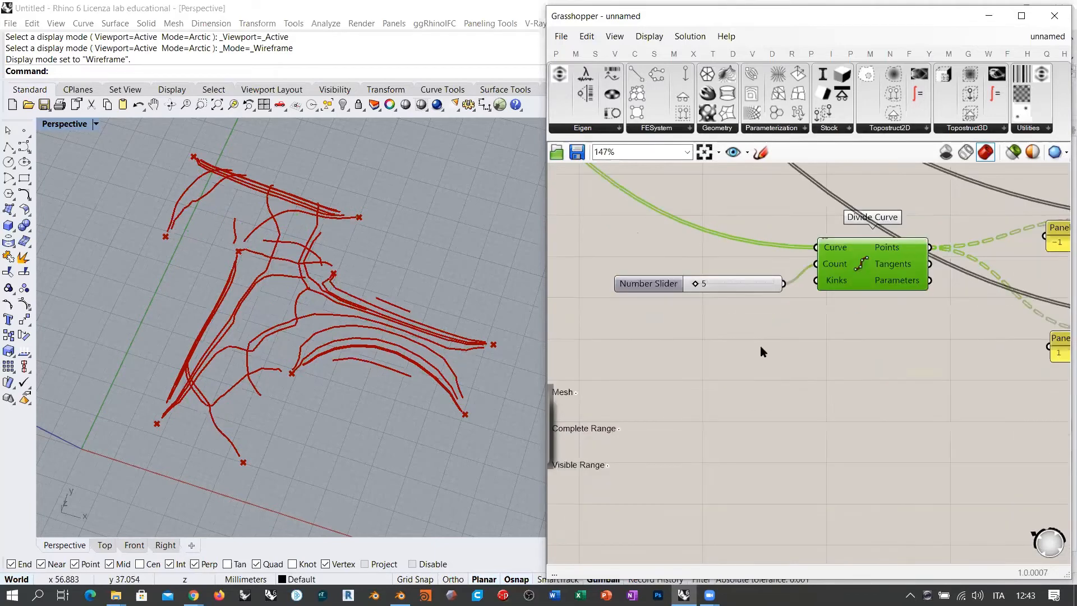
mouse_move(710, 538)
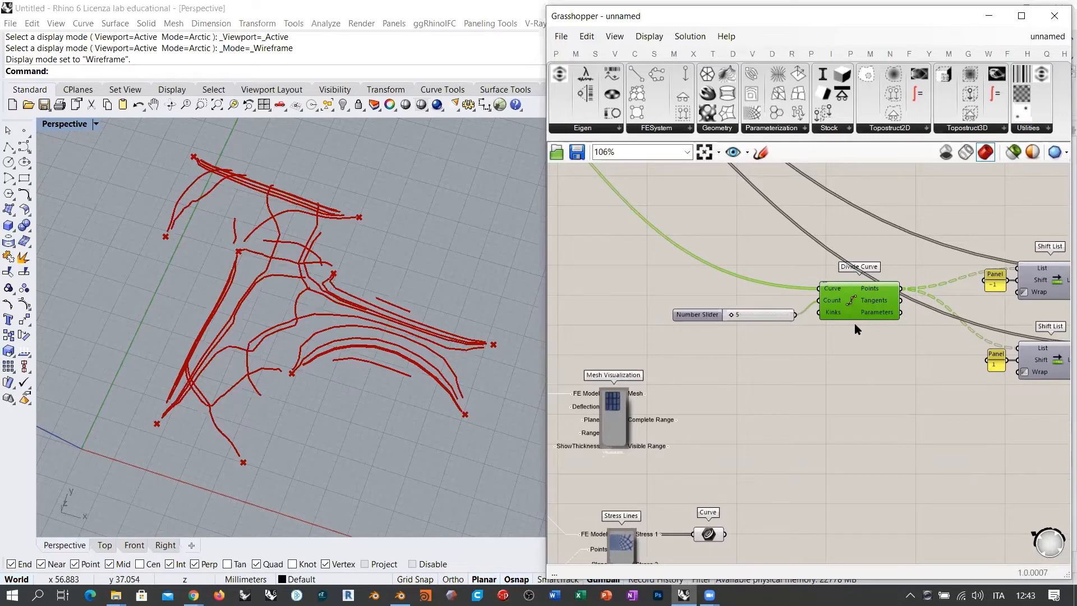
right_drag(975, 359, 899, 326)
right_drag(686, 423, 692, 404)
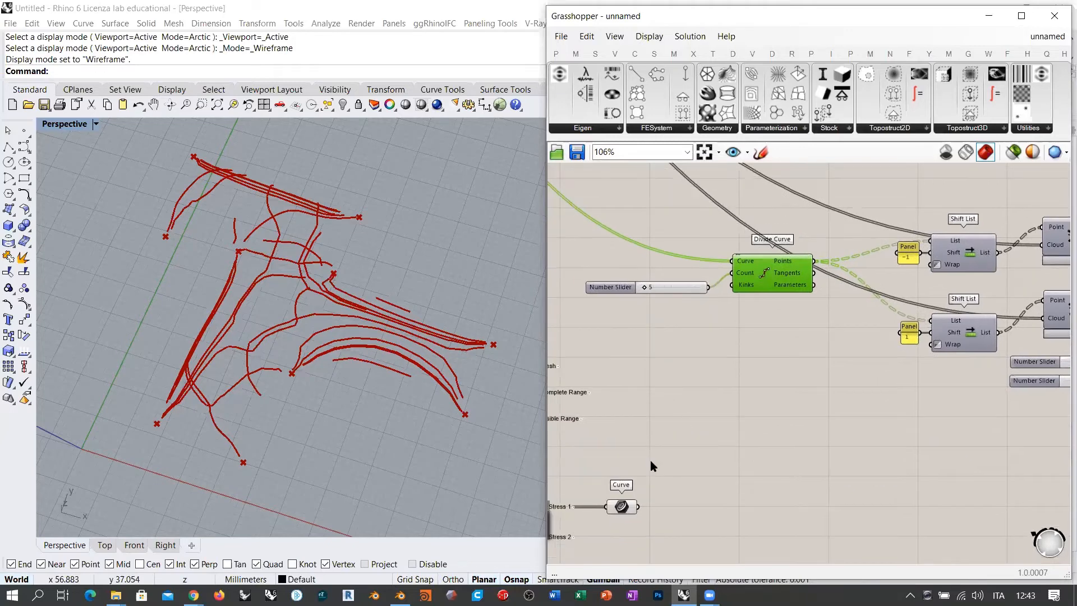
click(622, 507)
shift+drag(638, 506, 732, 261)
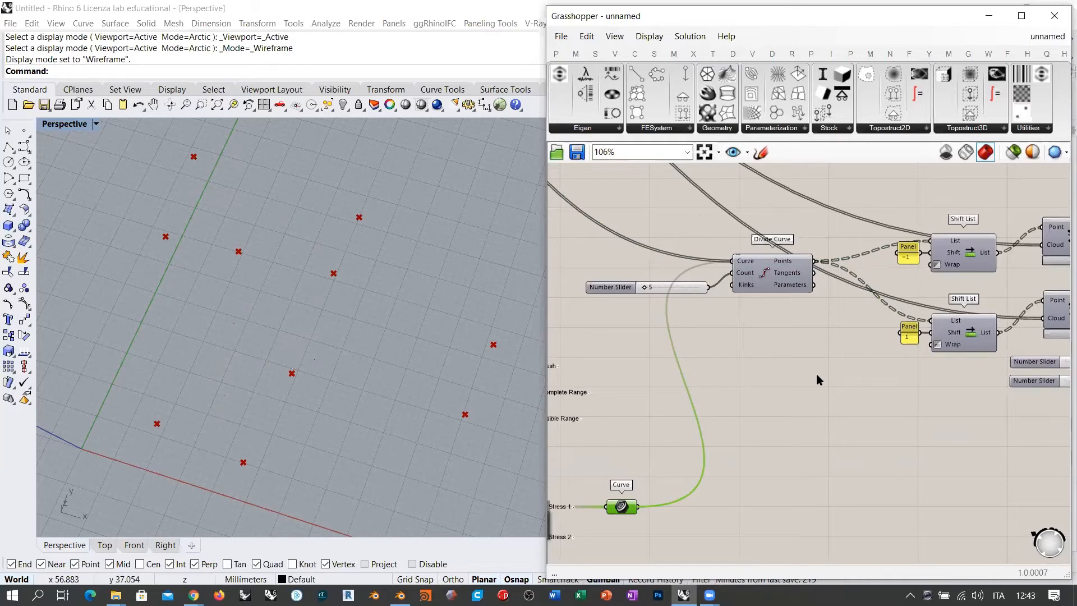
- Preview the Shortest Walk curves in the viewport, view them from above, and turn that preview off again
right_drag(723, 347, 908, 300)
right_drag(897, 306, 765, 317)
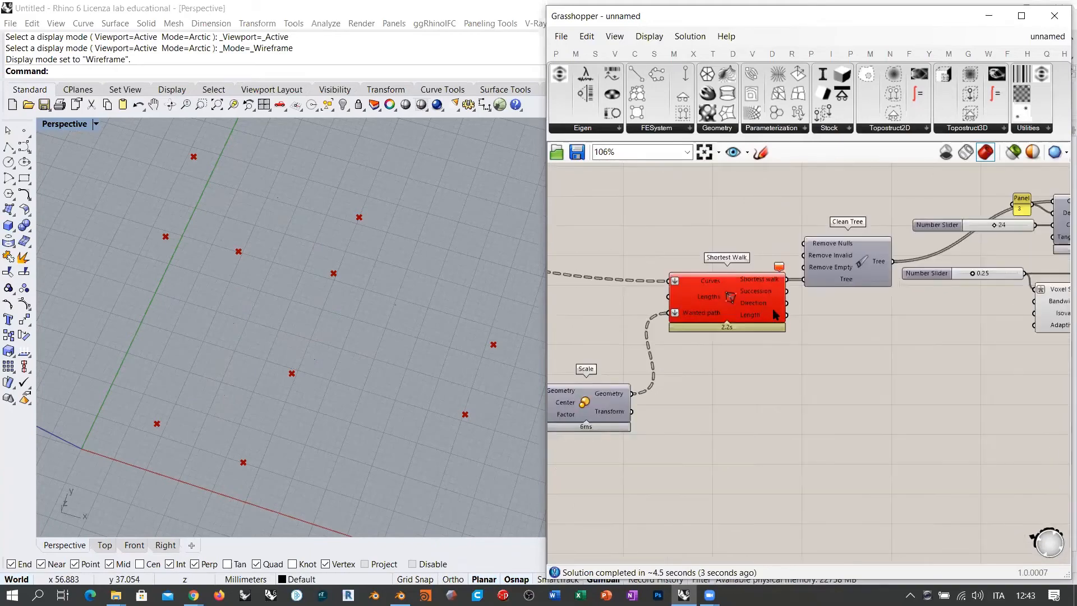
click(731, 303)
key(ctrl+q)
click(628, 364)
right_drag(315, 280, 337, 383)
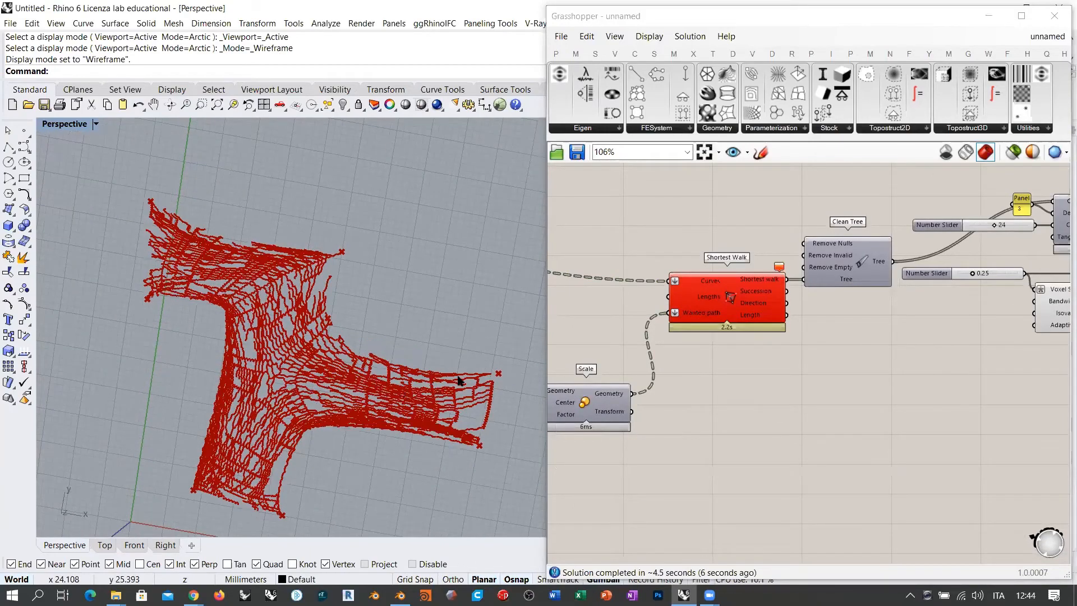
click(732, 298)
key(ctrl+q)
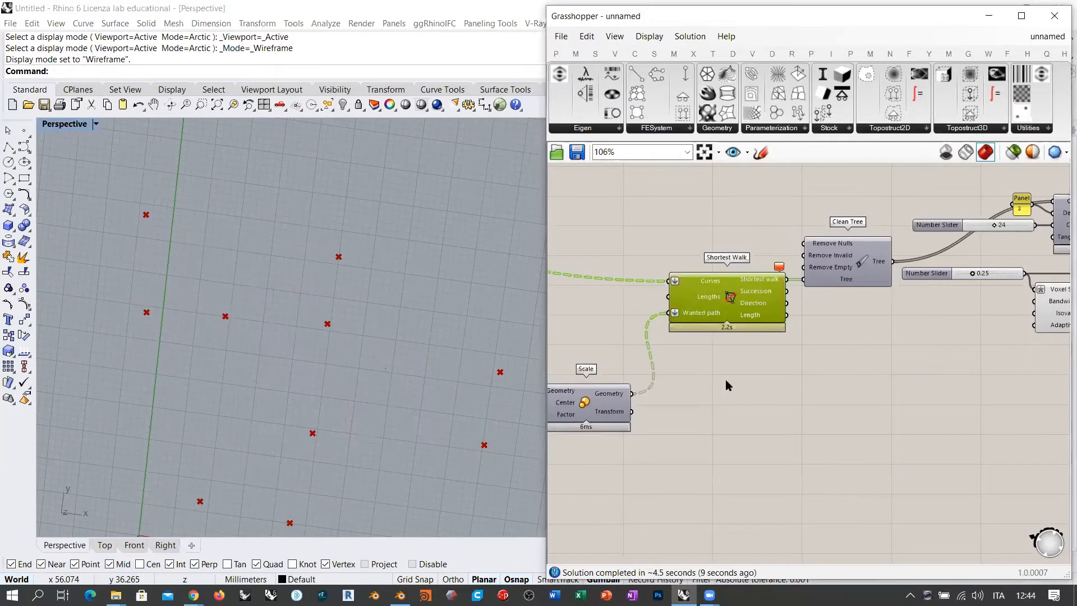
- Preview the Clean Tree output curves, view the shell from a lower angle, and hide them again
right_drag(719, 415, 853, 377)
scroll(846, 347, down, 2)
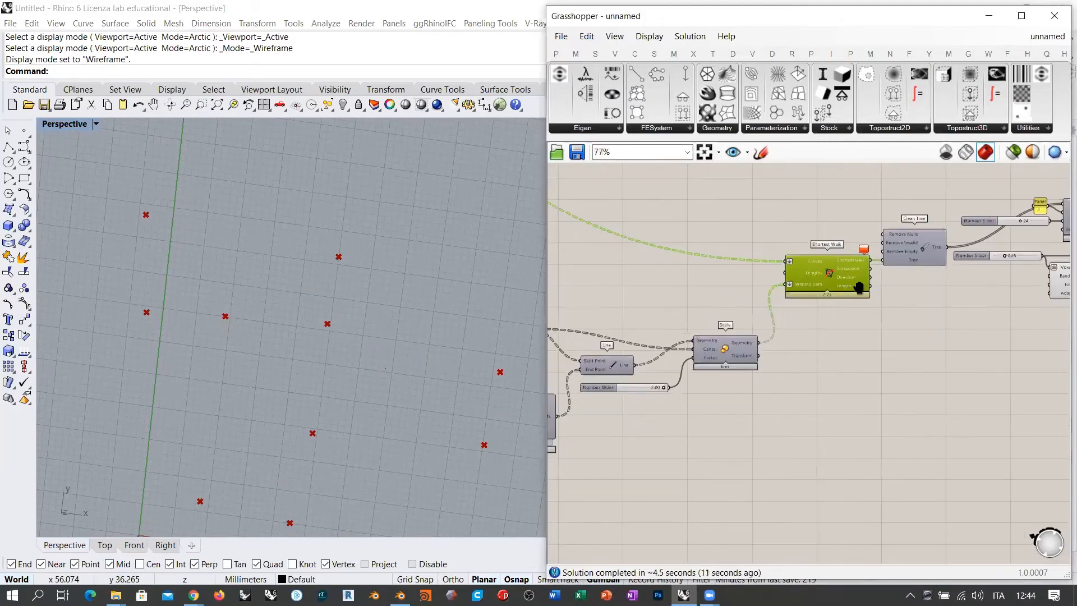
click(920, 284)
click(903, 337)
right_drag(361, 372, 387, 289)
right_drag(1052, 313, 777, 326)
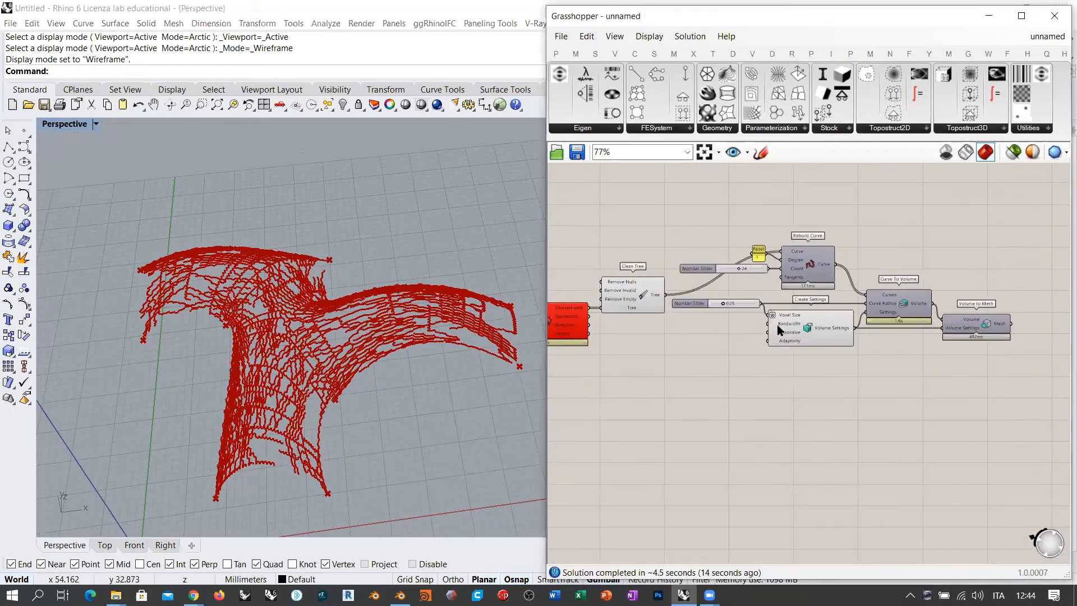
click(632, 292)
- Turn on the Rebuild Curve preview and disable the Curve To Volume component
click(807, 262)
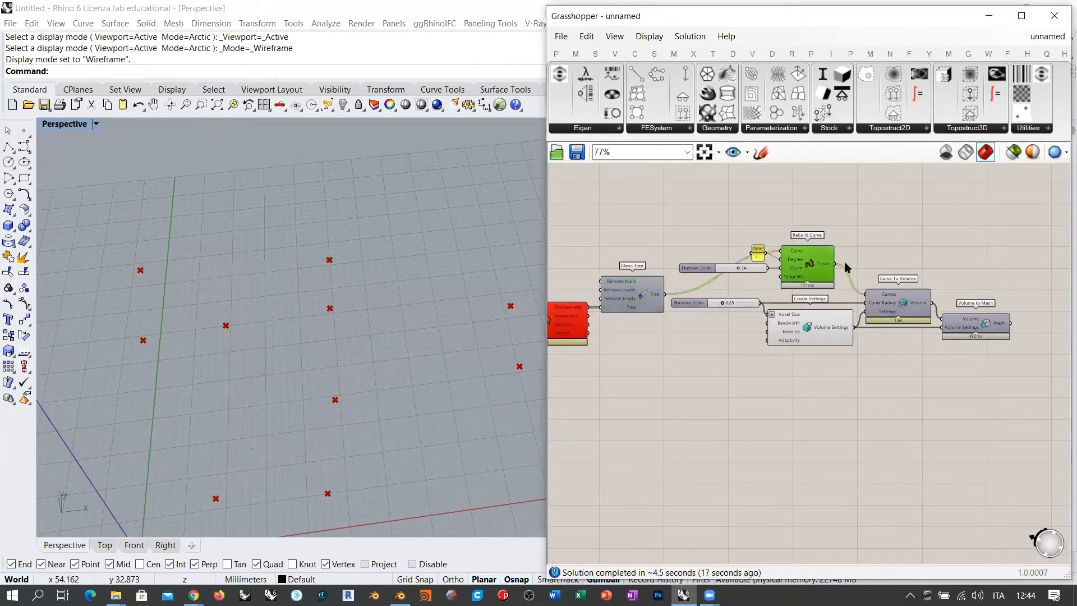
scroll(348, 301, up, 5)
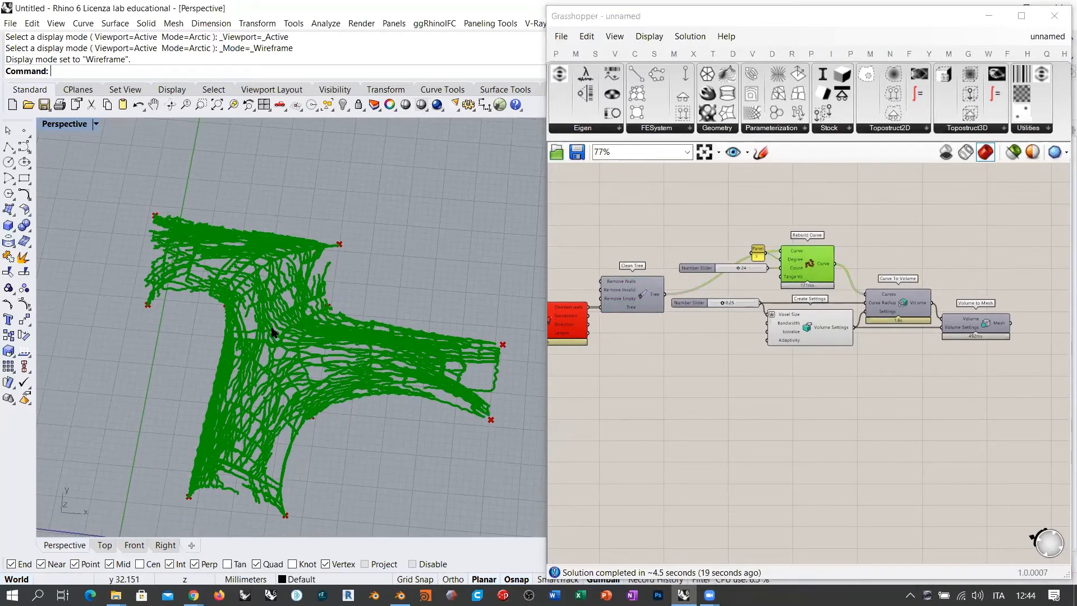
click(738, 222)
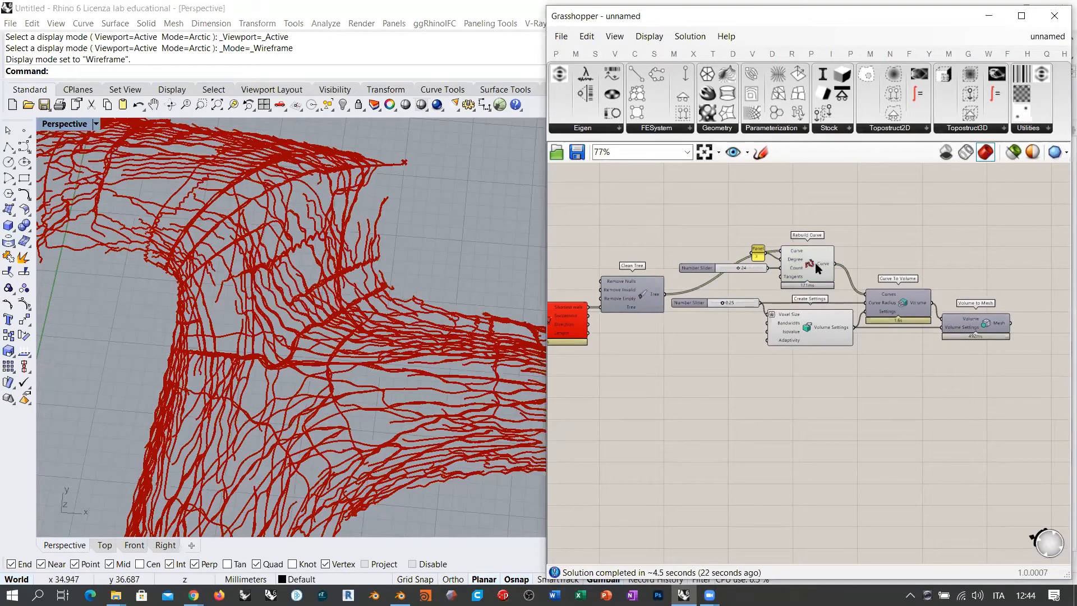
click(904, 305)
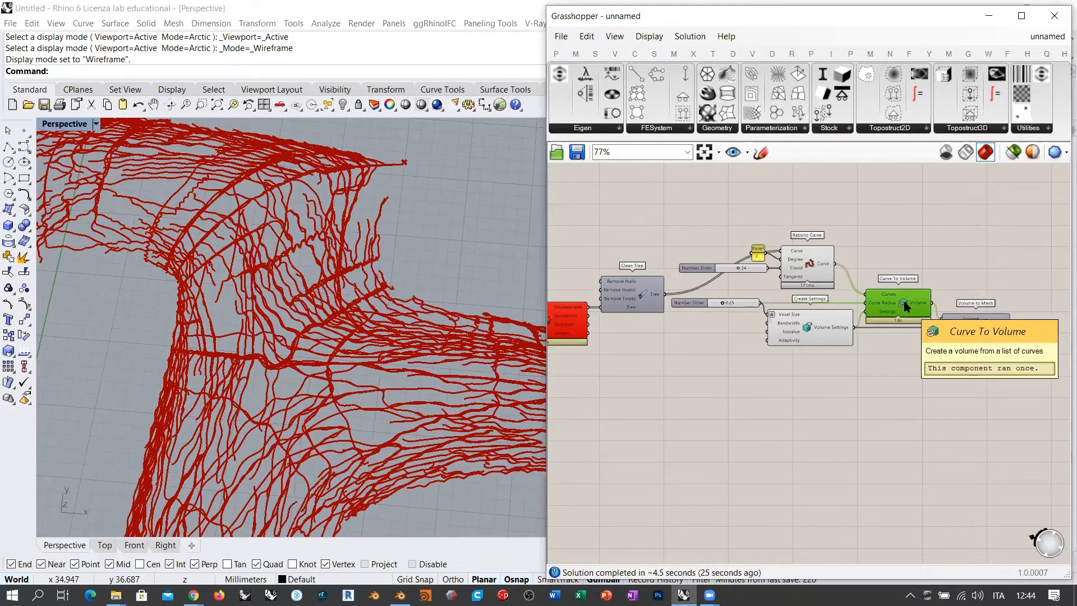
key(ctrl+e)
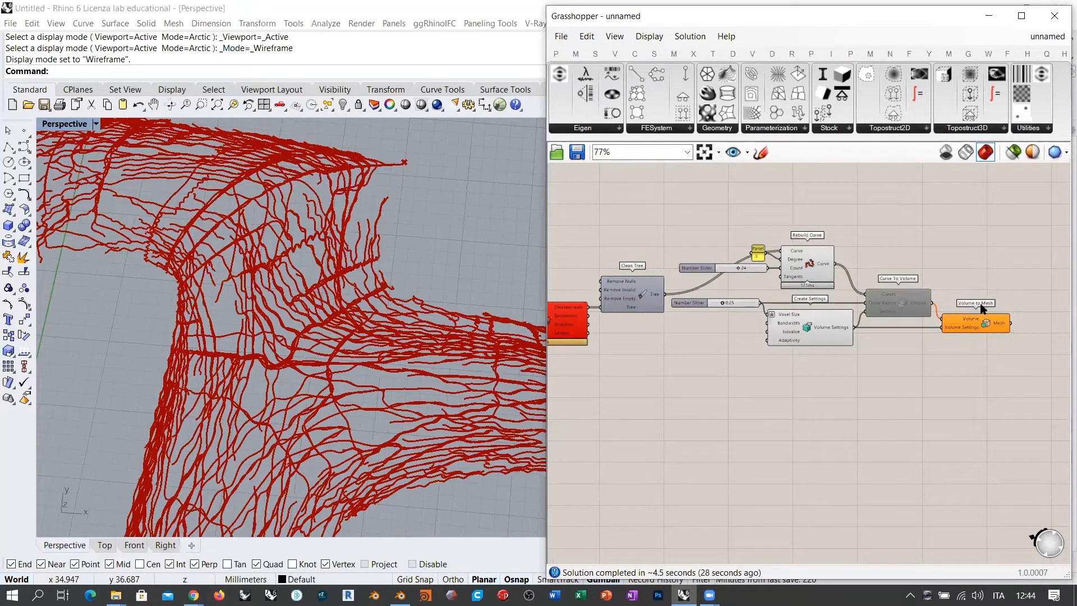
- Examine the rebuilt curves on the shell from several angles, including the supports and the free edges
right_drag(388, 314, 337, 292)
right_drag(668, 385, 870, 357)
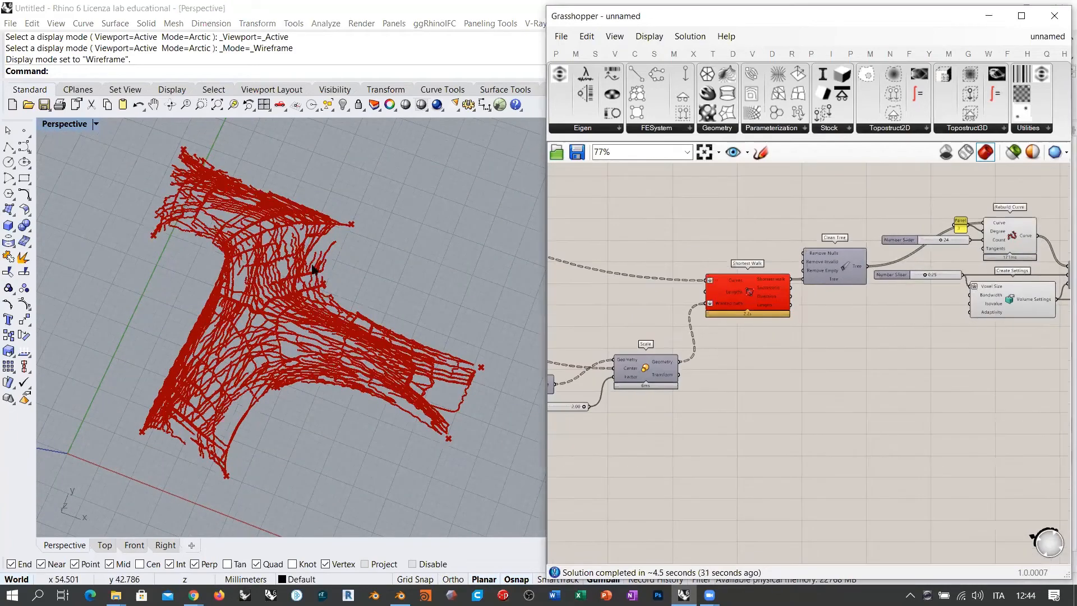
right_drag(337, 269, 316, 308)
scroll(320, 310, up, 3)
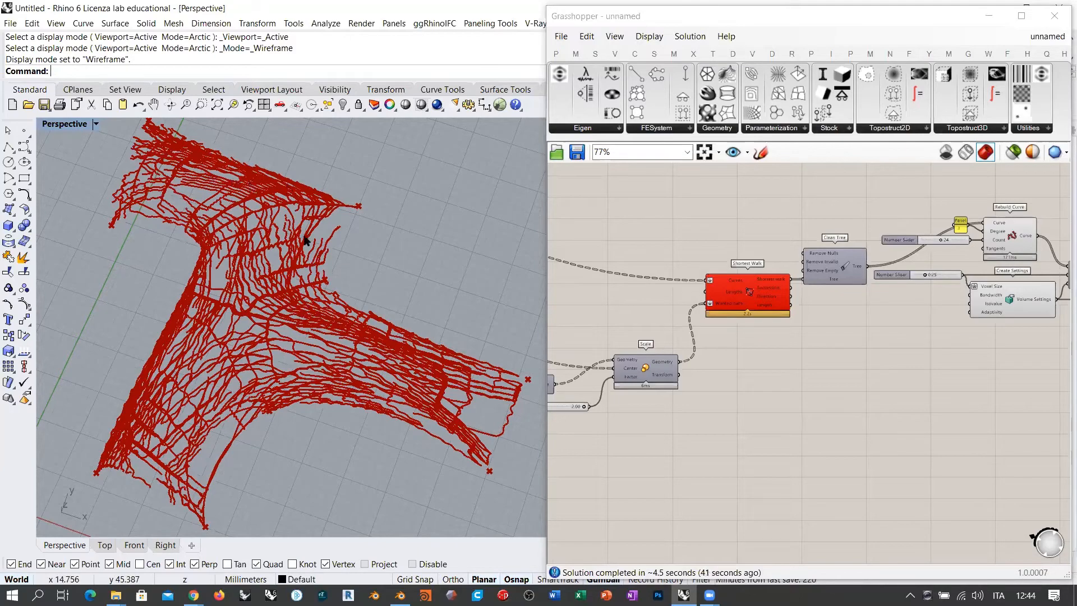
right_drag(282, 418, 449, 347)
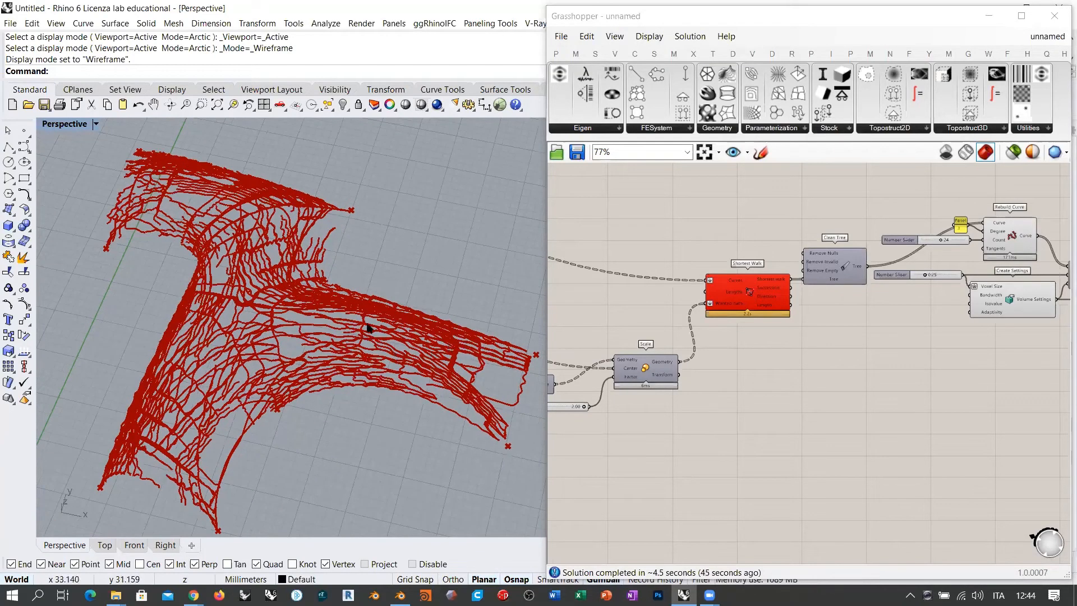
right_drag(367, 328, 347, 329)
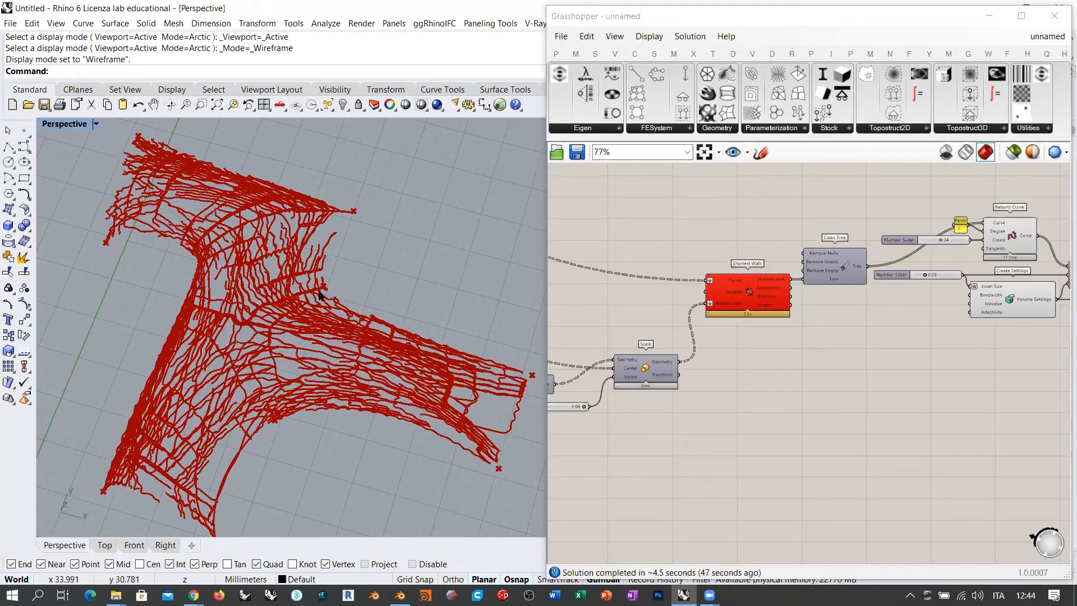
right_drag(321, 294, 327, 289)
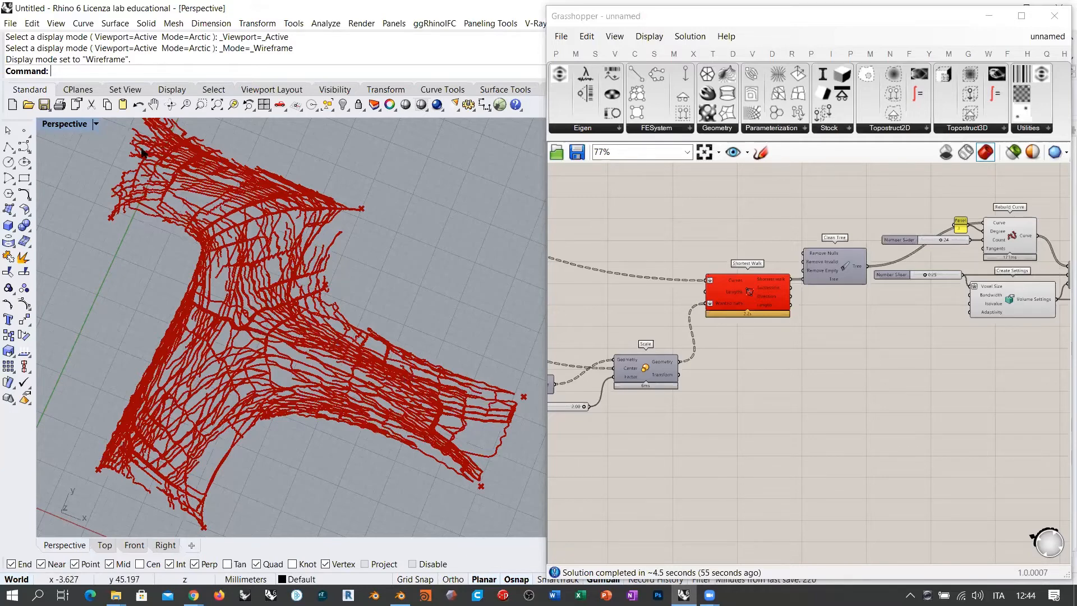
- Highlight the stress lines through the Curve parameter and compare them with the rebuilt curves in the viewport
right_drag(666, 410, 847, 387)
scroll(847, 385, down, 1)
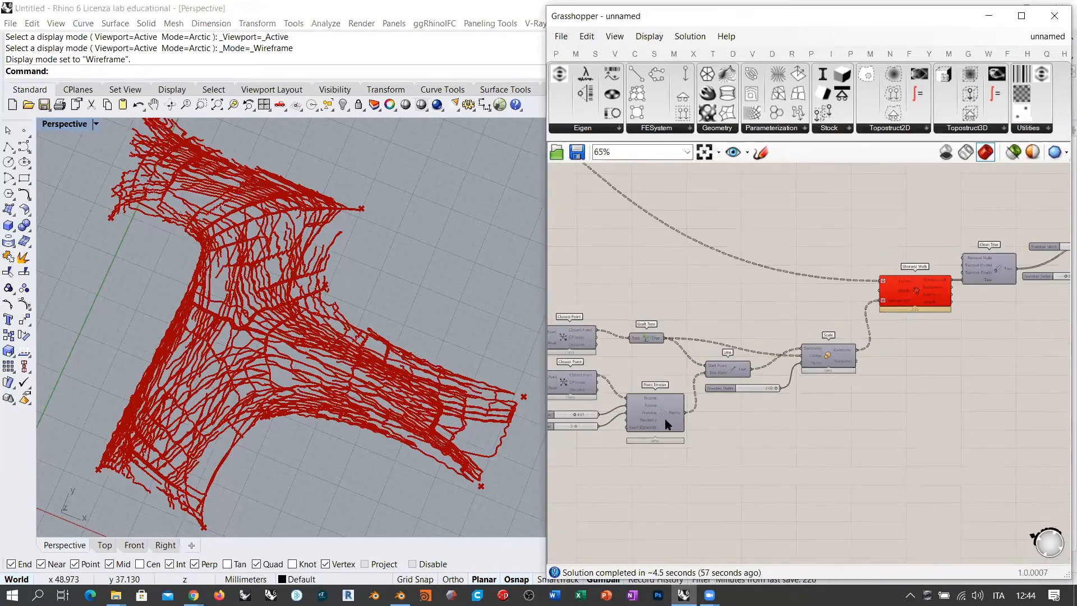
right_drag(666, 425, 831, 359)
right_drag(710, 447, 852, 409)
right_drag(679, 360, 745, 356)
scroll(722, 370, up, 4)
click(723, 368)
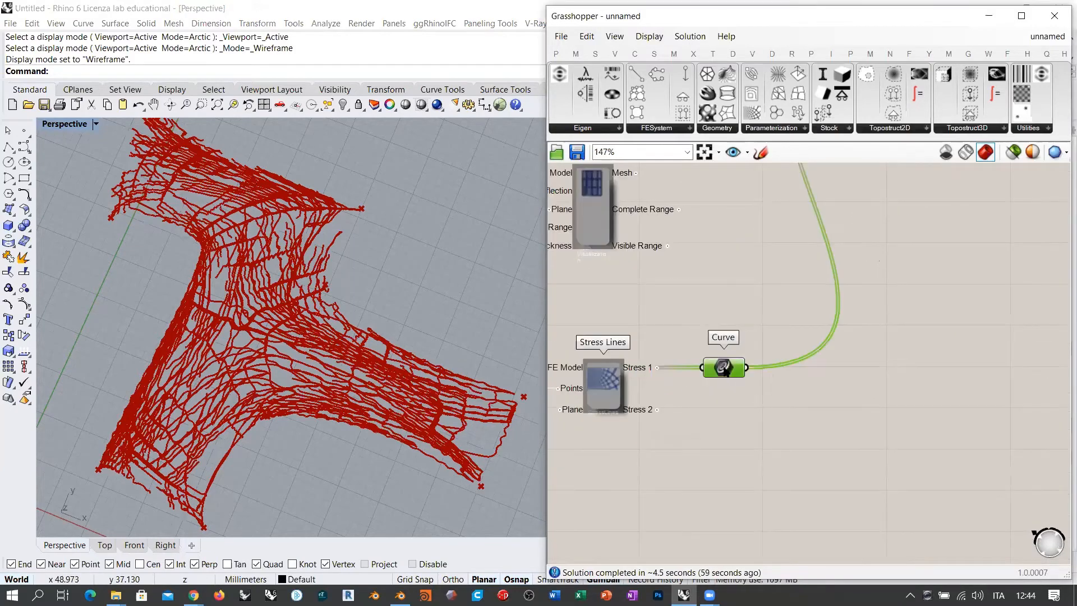
right_drag(275, 239, 378, 366)
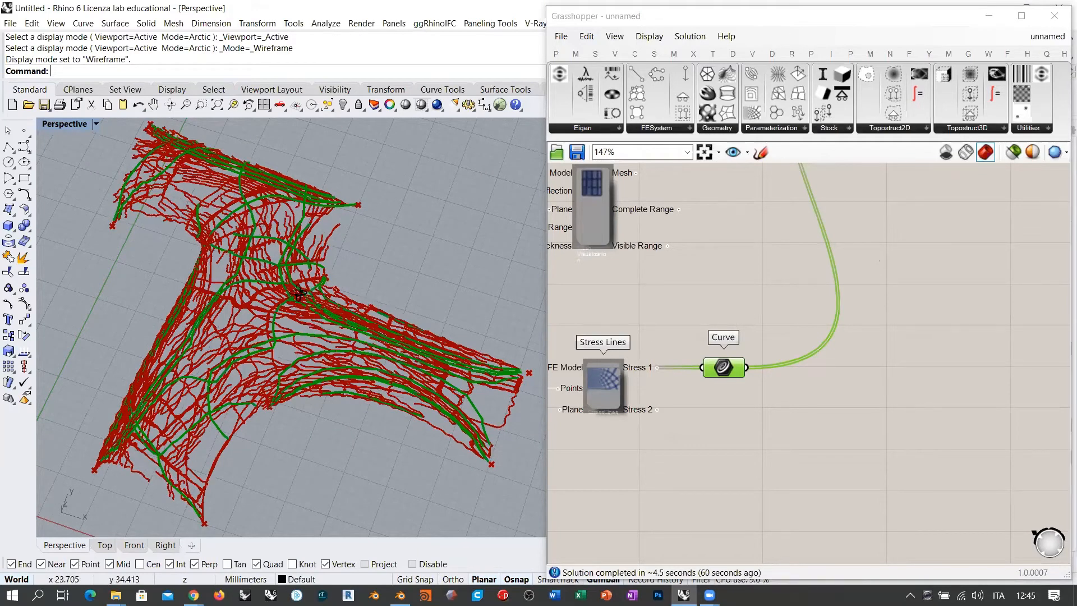
right_drag(303, 294, 285, 217)
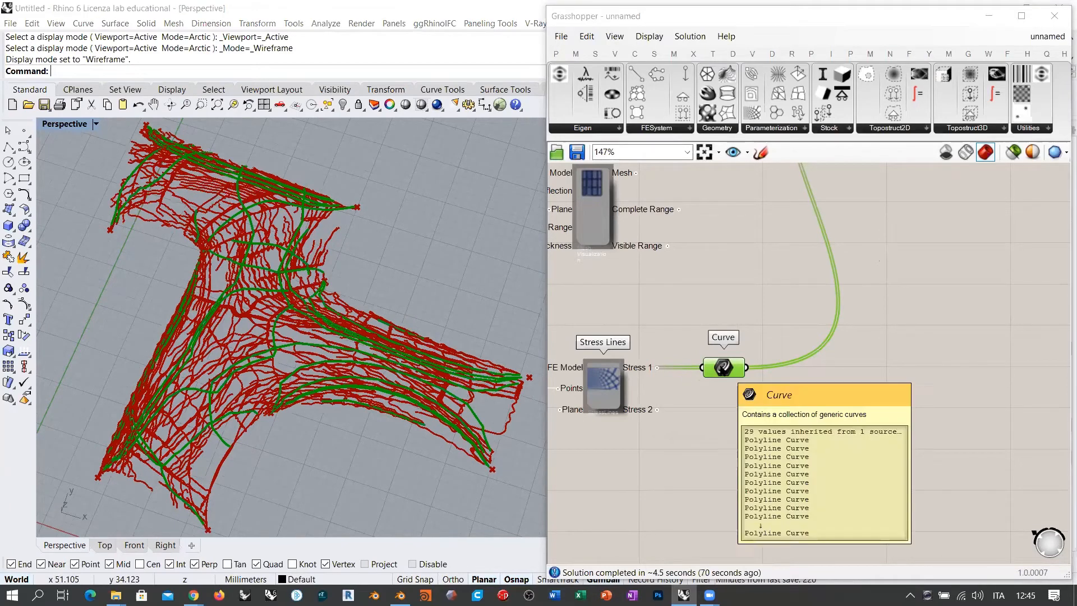
- Review the Point Emitter's Radius and Number sliders and the Line and Scale components with the Factor slider
scroll(702, 405, down, 4)
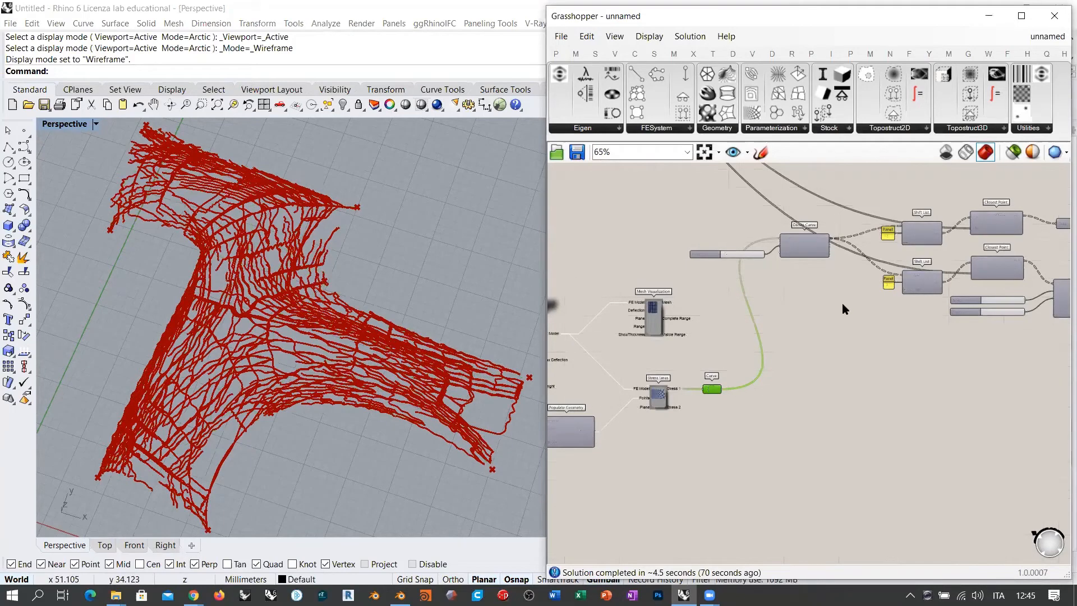
scroll(915, 298, up, 4)
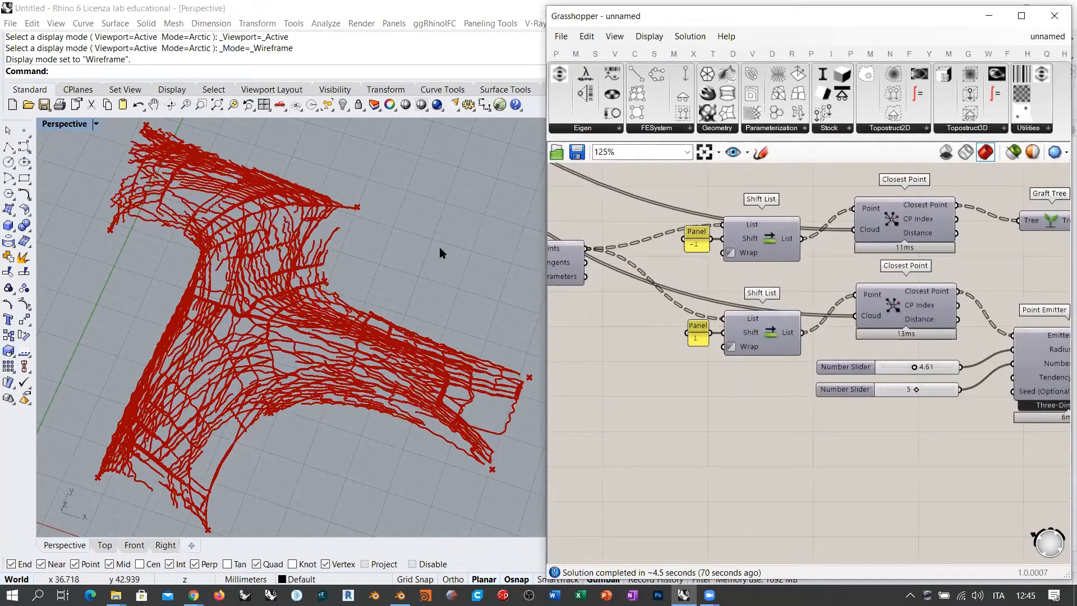
scroll(786, 373, up, 4)
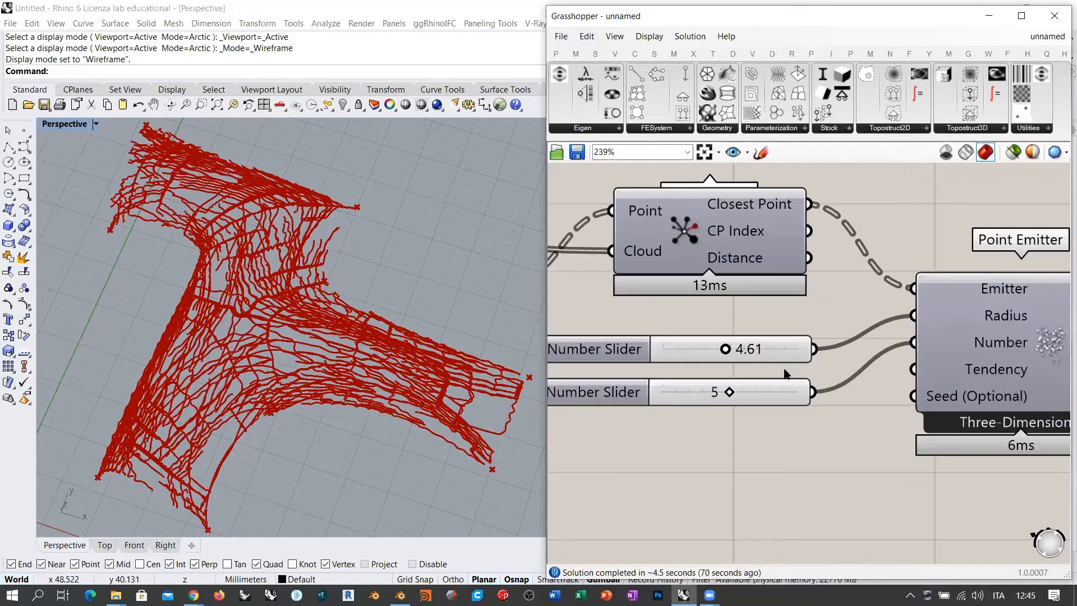
click(755, 351)
scroll(687, 349, down, 3)
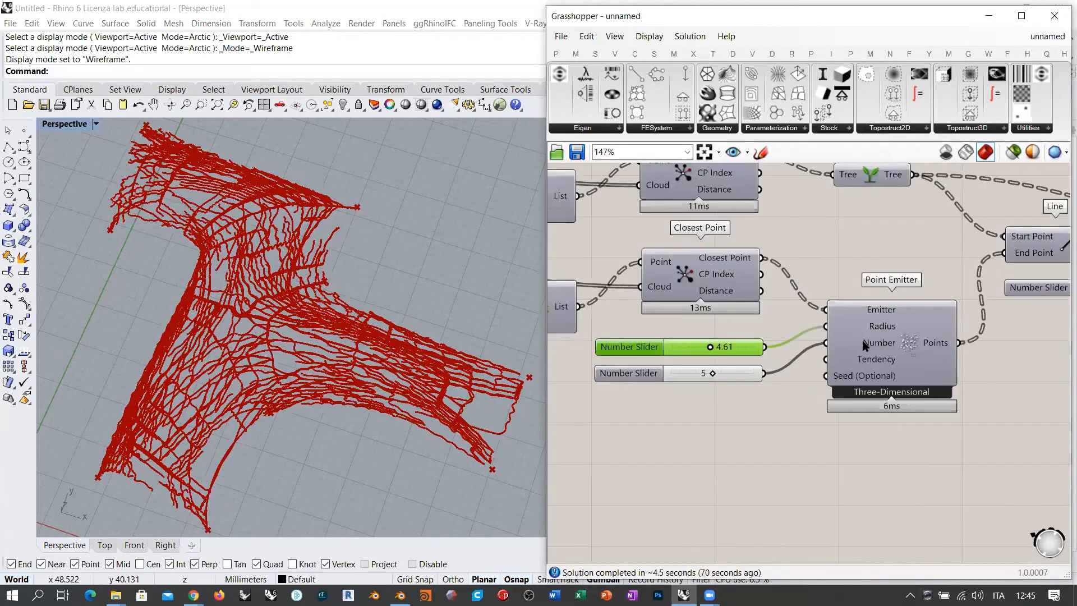
right_drag(917, 341, 739, 333)
scroll(738, 333, down, 2)
right_drag(902, 308, 832, 344)
scroll(883, 304, up, 4)
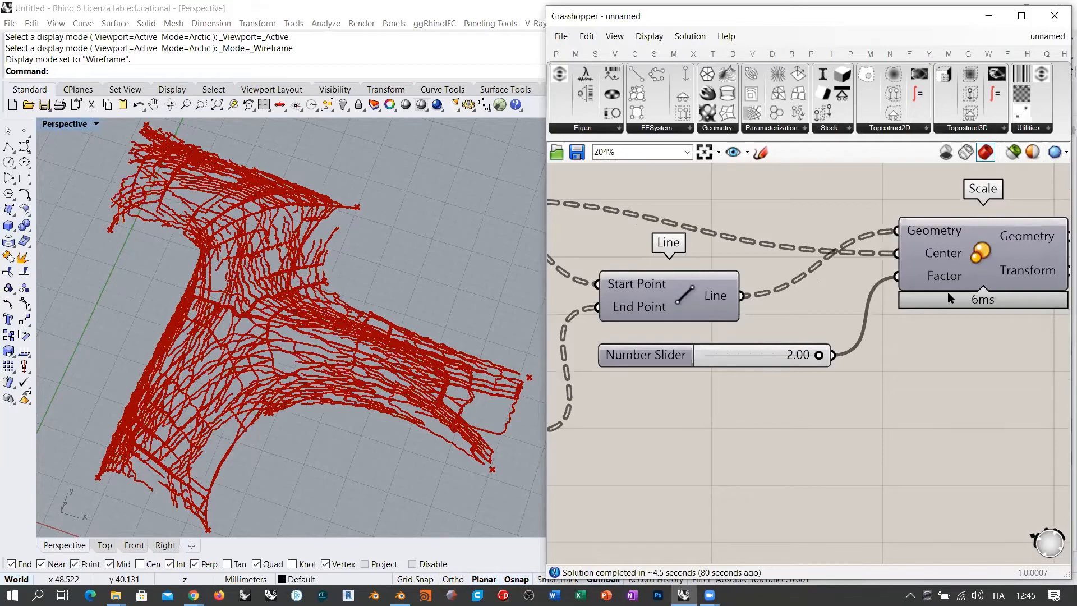
scroll(948, 291, down, 2)
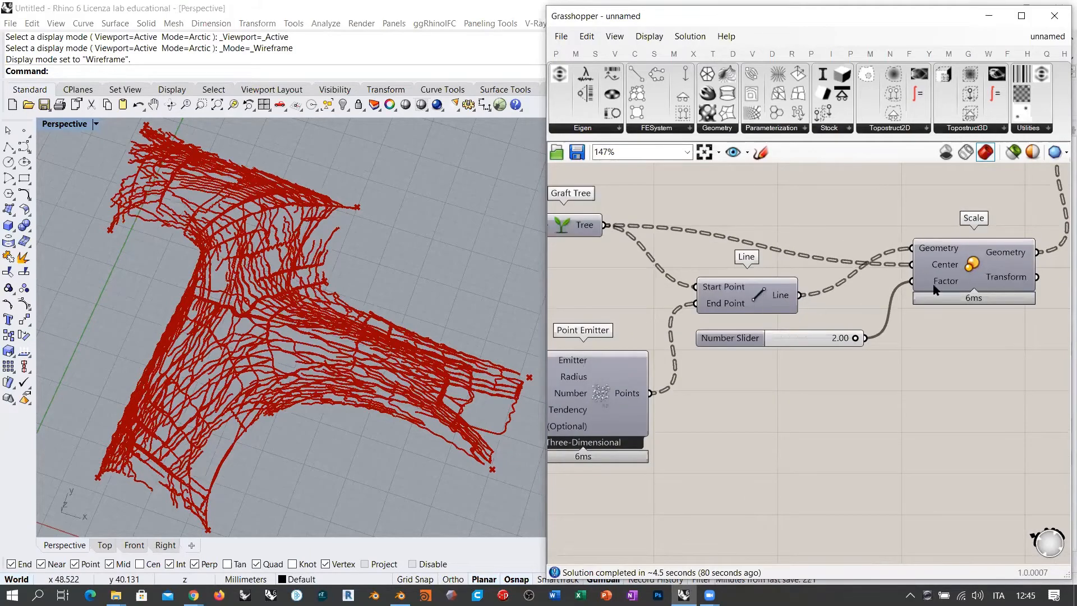
- Set the Scale component's Factor slider to 1.00 and check the recomputed rebuilt curves in the viewport
click(976, 271)
click(948, 364)
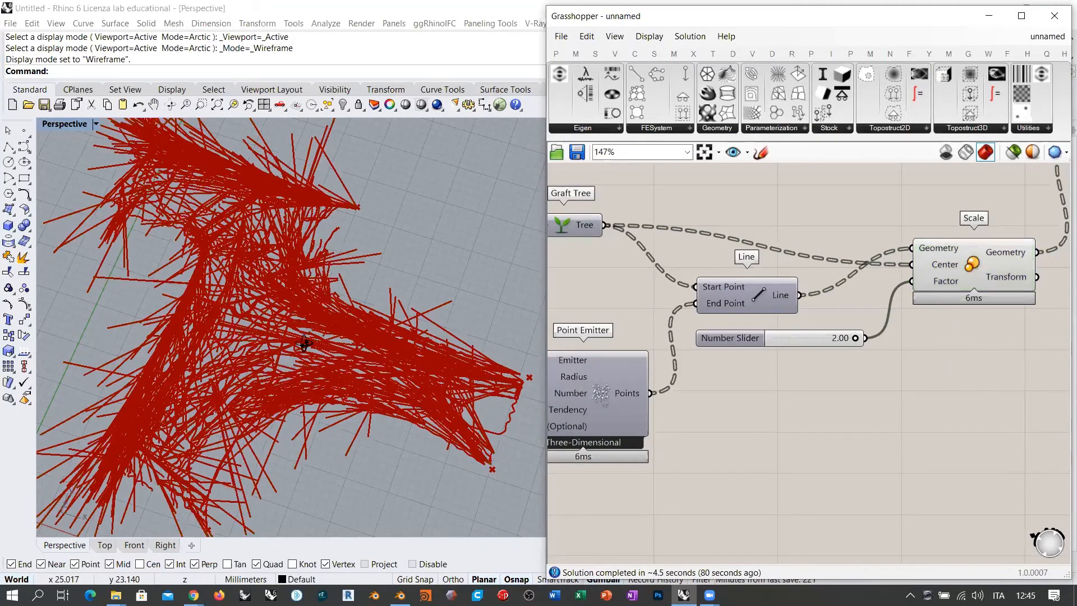
right_drag(351, 188, 344, 268)
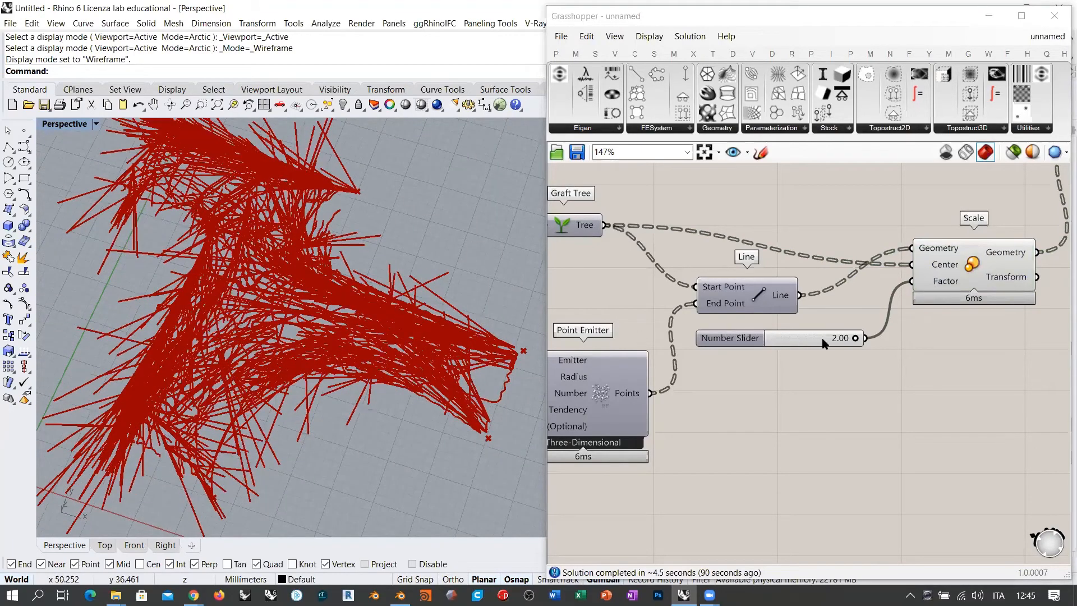
double_click(841, 339)
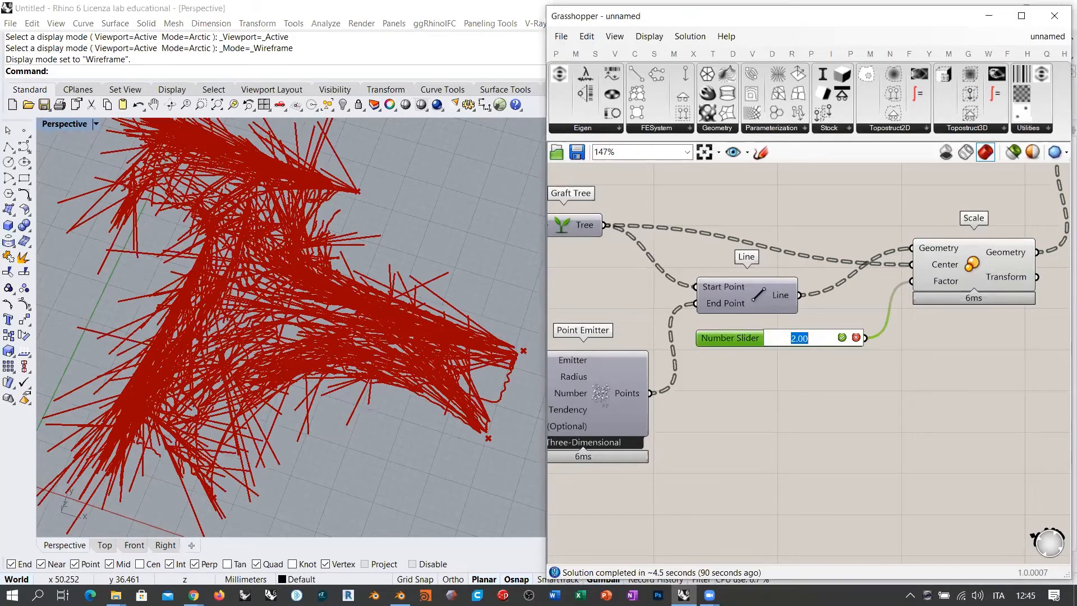
text(1)
key(Return)
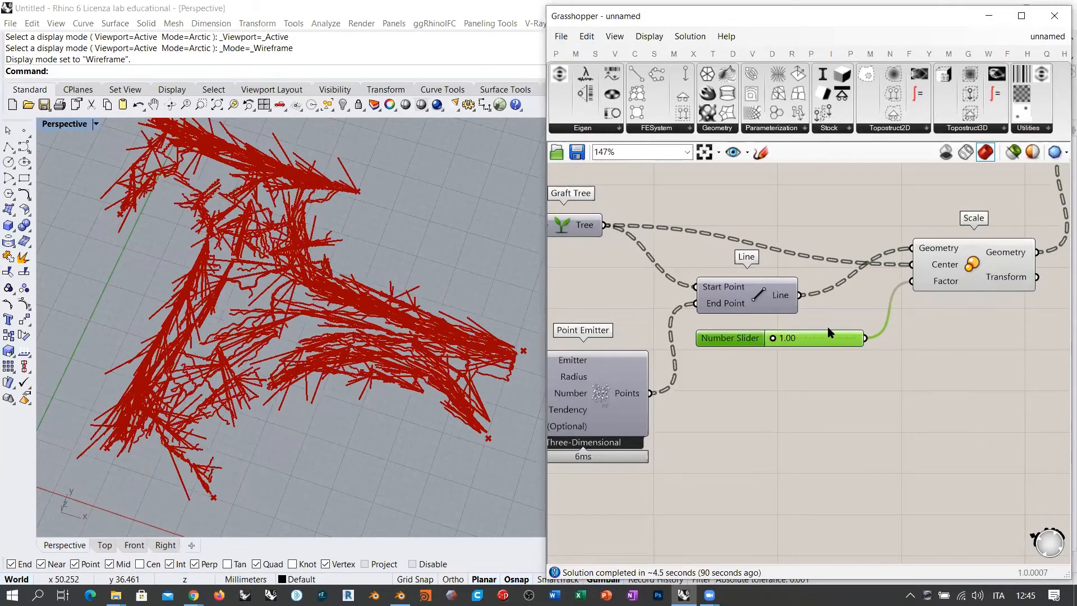
click(971, 365)
right_drag(331, 289, 188, 222)
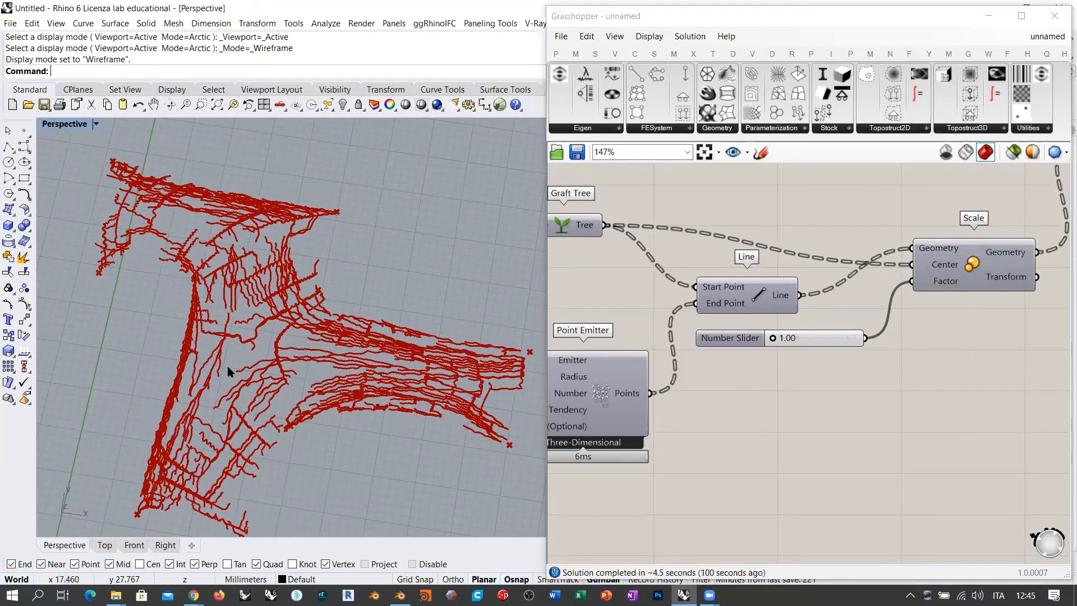
right_drag(325, 359, 348, 334)
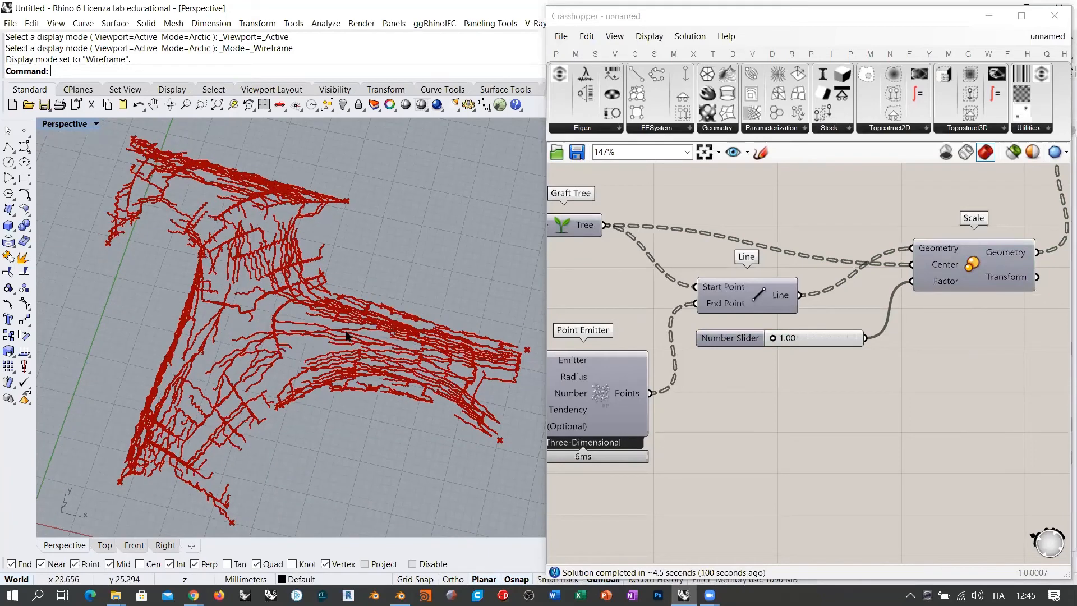
- Set the Point Emitter's Radius slider to 2.00
right_drag(651, 433, 926, 390)
right_drag(772, 391, 943, 368)
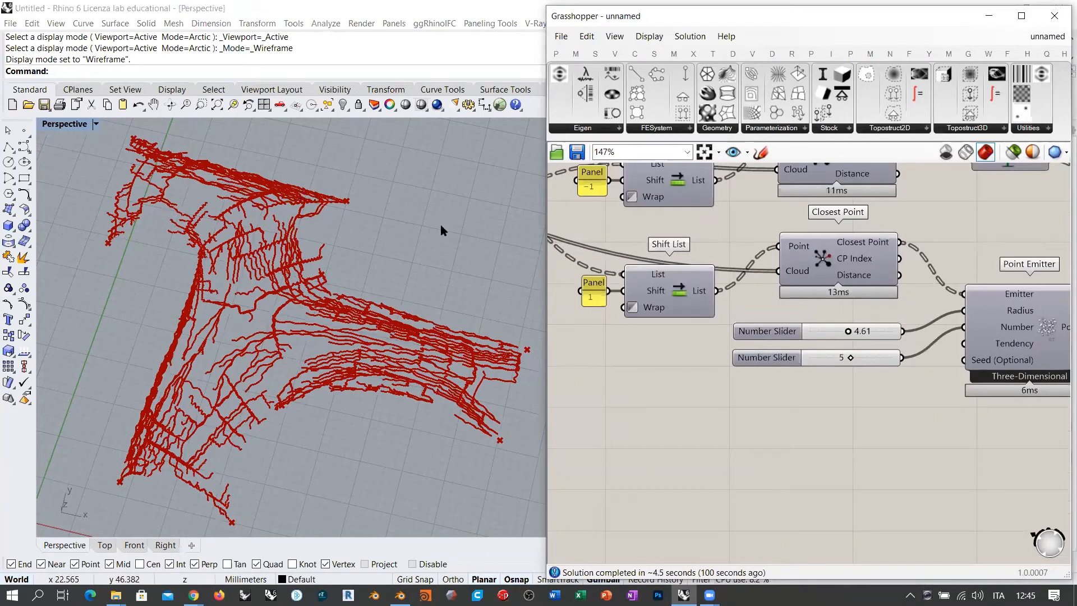
scroll(788, 358, up, 3)
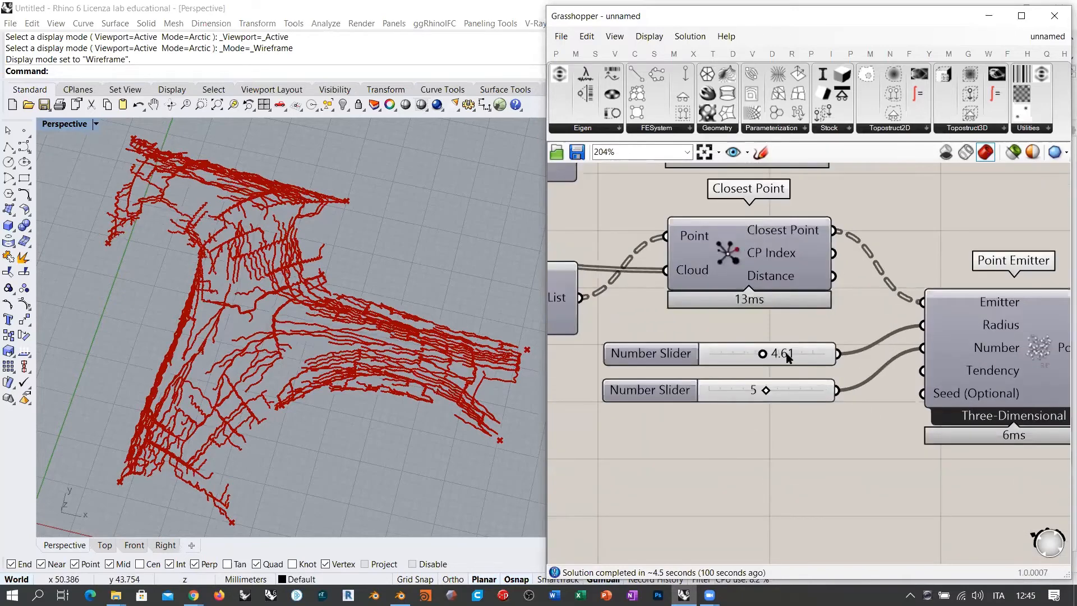
click(788, 355)
double_click(789, 355)
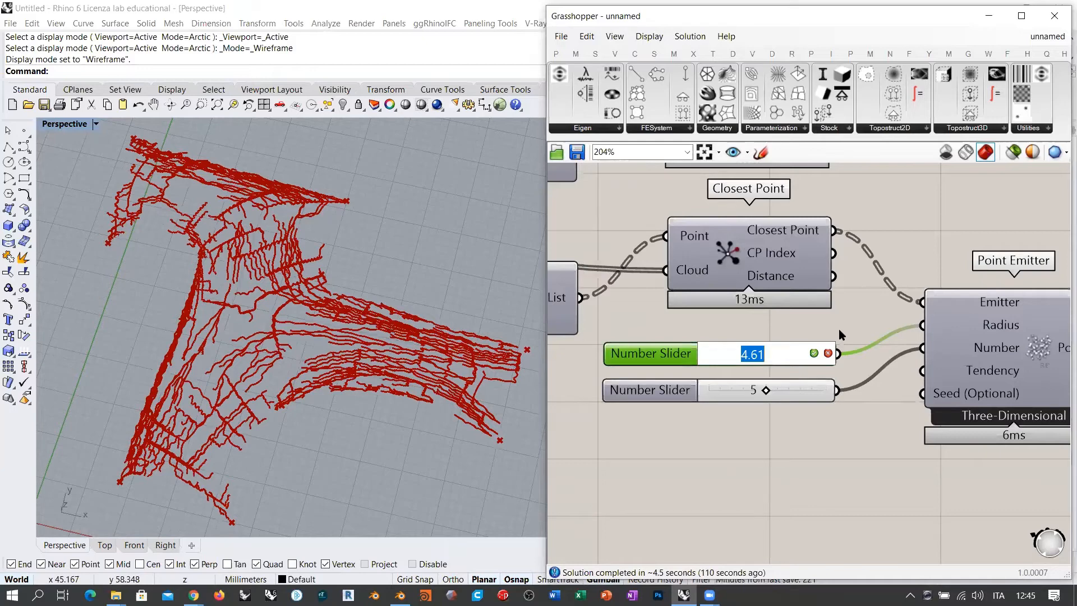
text(2)
key(Return)
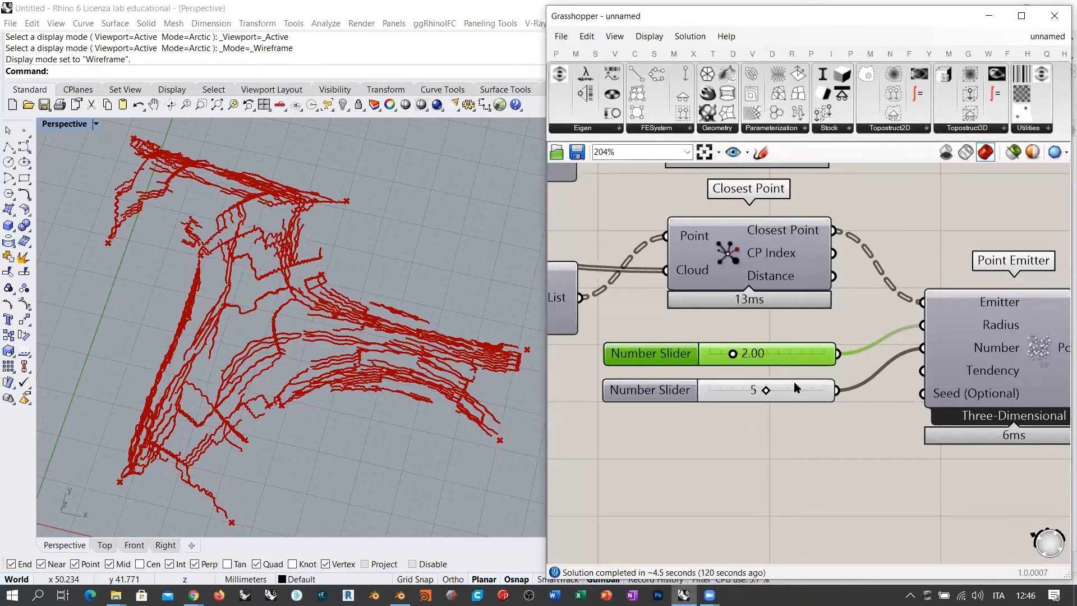
- Examine the rebuilt curves from above and from the side alongside the Point Emitter's Number slider
right_drag(366, 313, 361, 300)
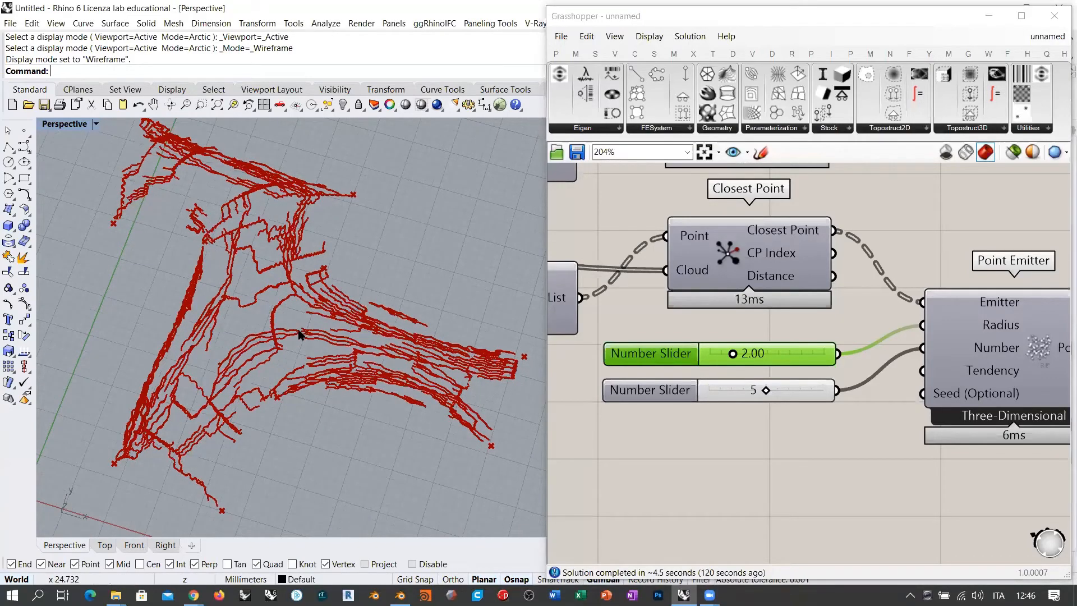
right_drag(299, 335, 359, 230)
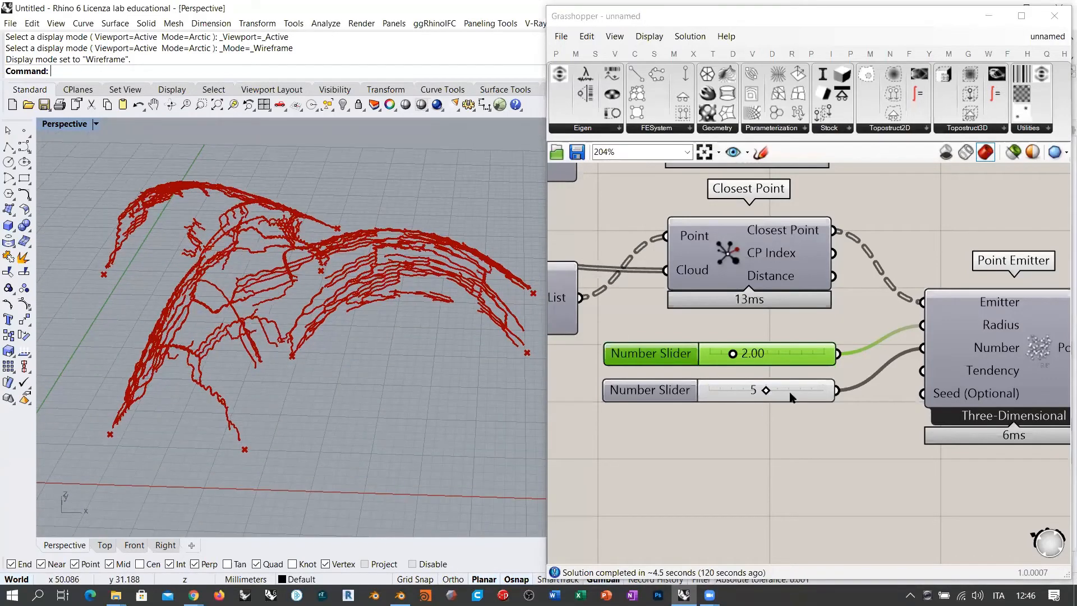
click(791, 396)
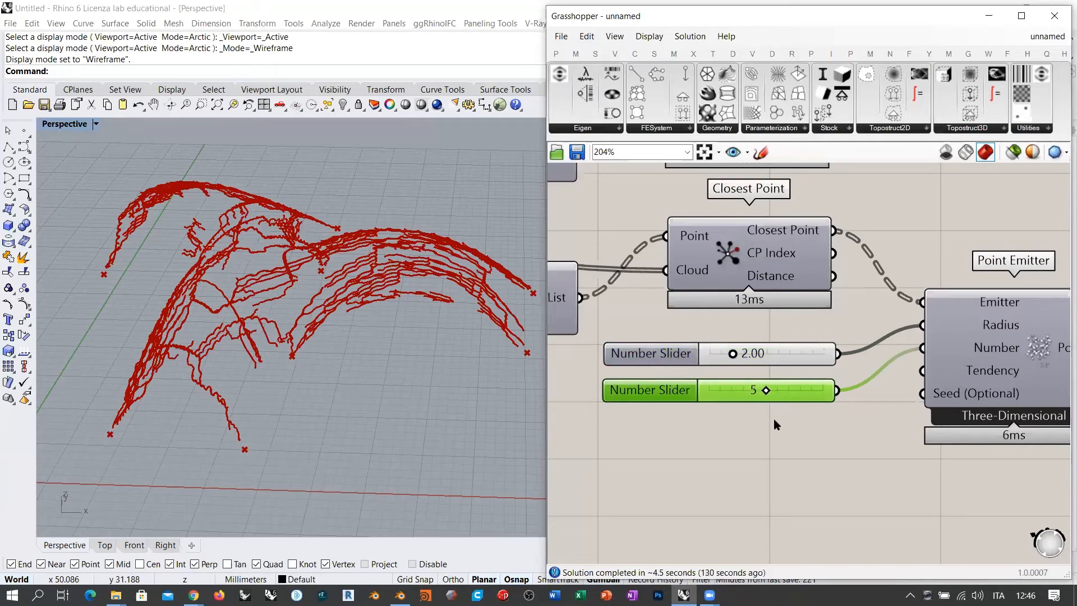
right_drag(391, 281, 283, 271)
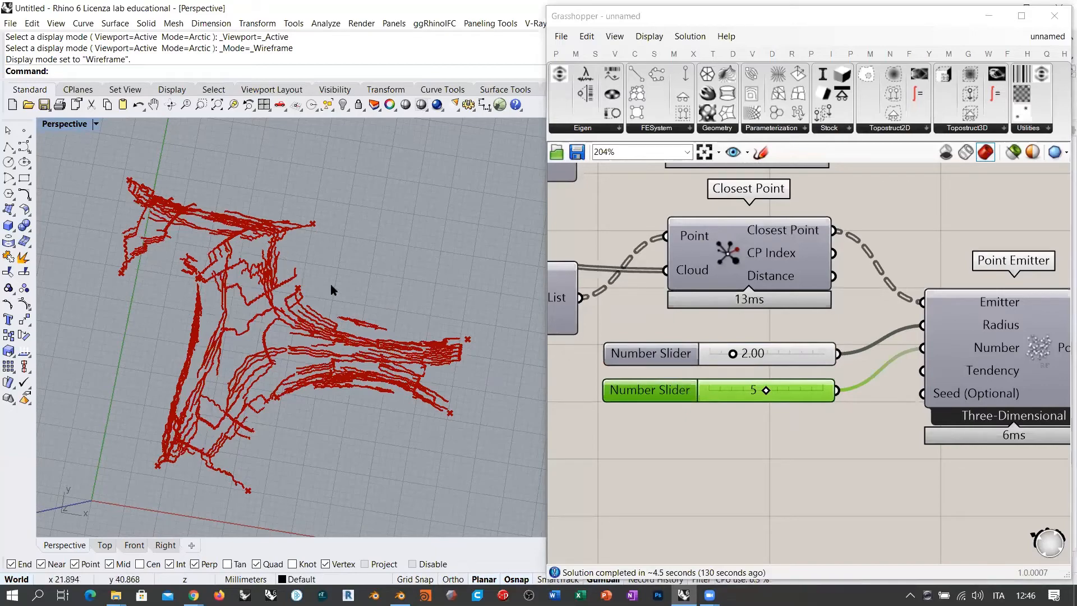
mouse_move(303, 317)
right_down()
mouse_move(444, 231)
mouse_move(324, 277)
mouse_move(292, 382)
mouse_move(247, 281)
mouse_move(301, 298)
mouse_move(290, 365)
mouse_move(330, 231)
mouse_move(378, 207)
mouse_move(308, 279)
mouse_move(297, 325)
right_up()
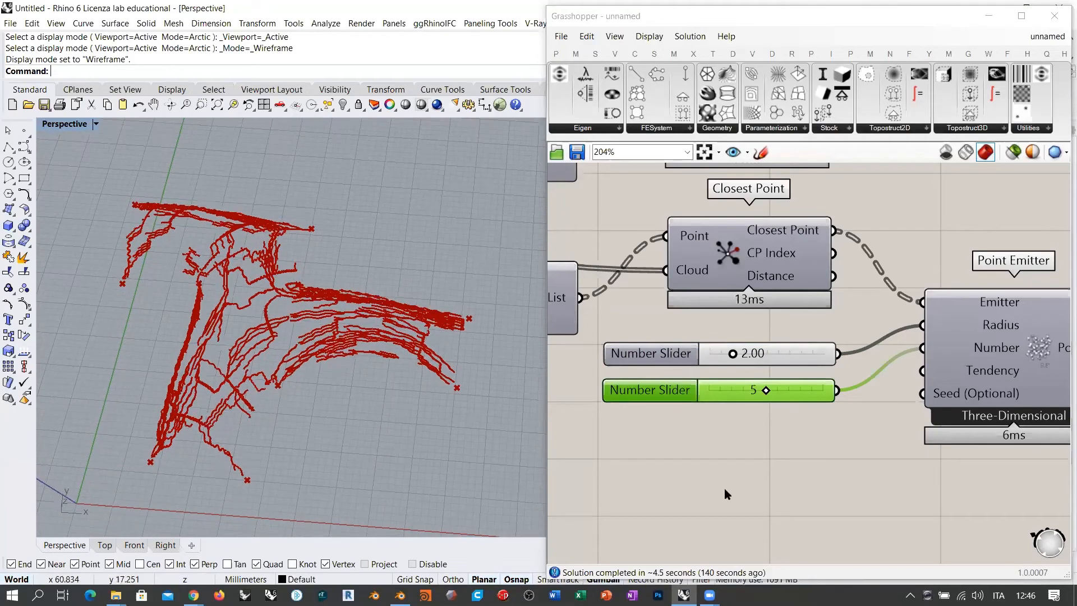
click(775, 447)
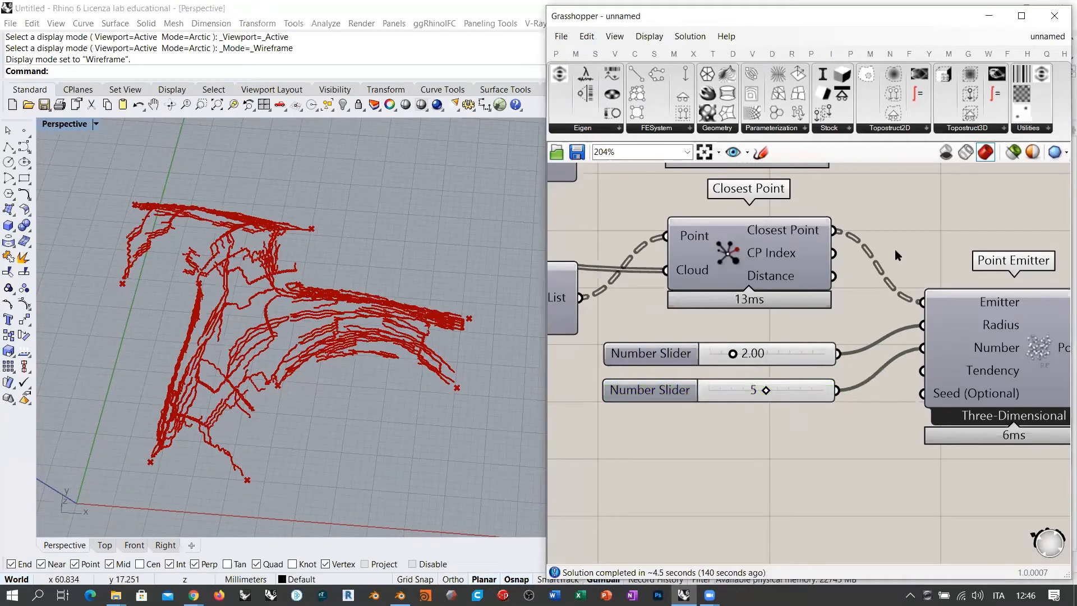
scroll(747, 351, down, 5)
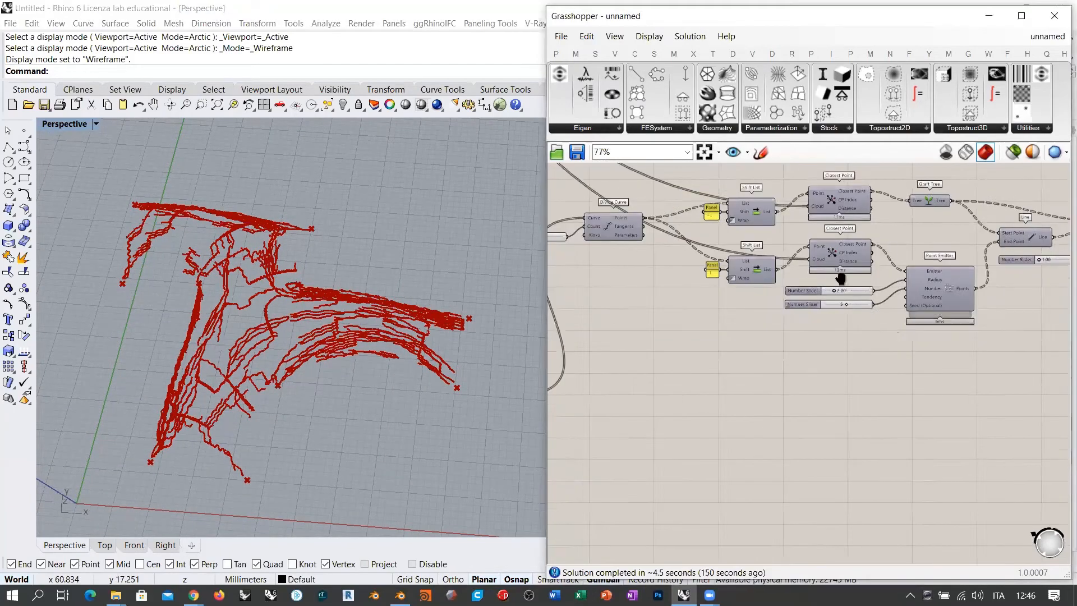
- Save the Grasshopper definition as 200823_GDM_PF_session03 in the 200821_PF_EN folder, basing the name on the session02 file
click(576, 151)
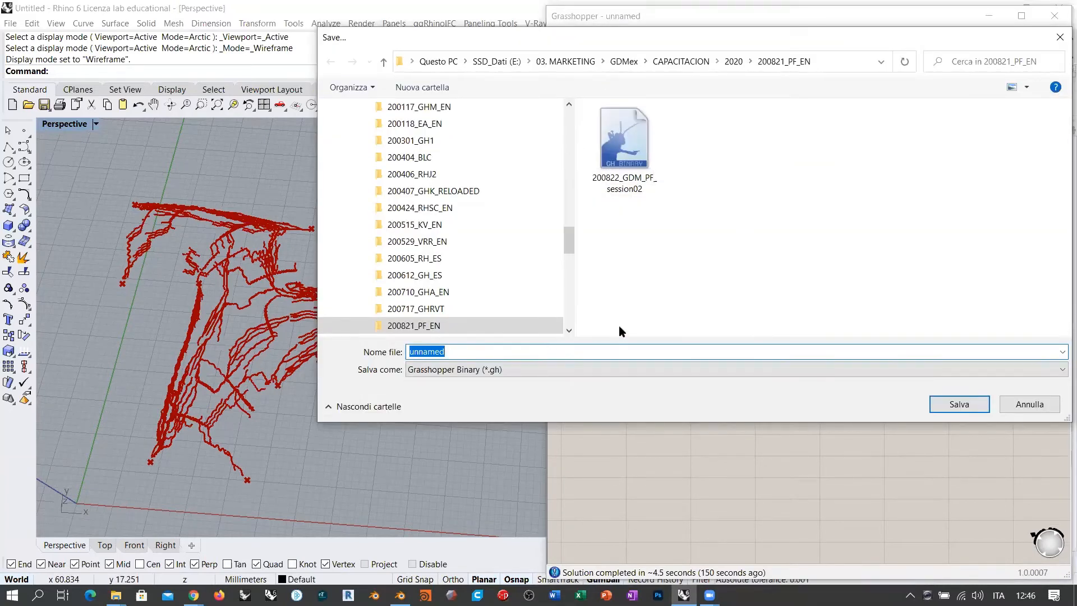
click(626, 144)
double_click(431, 350)
click(434, 351)
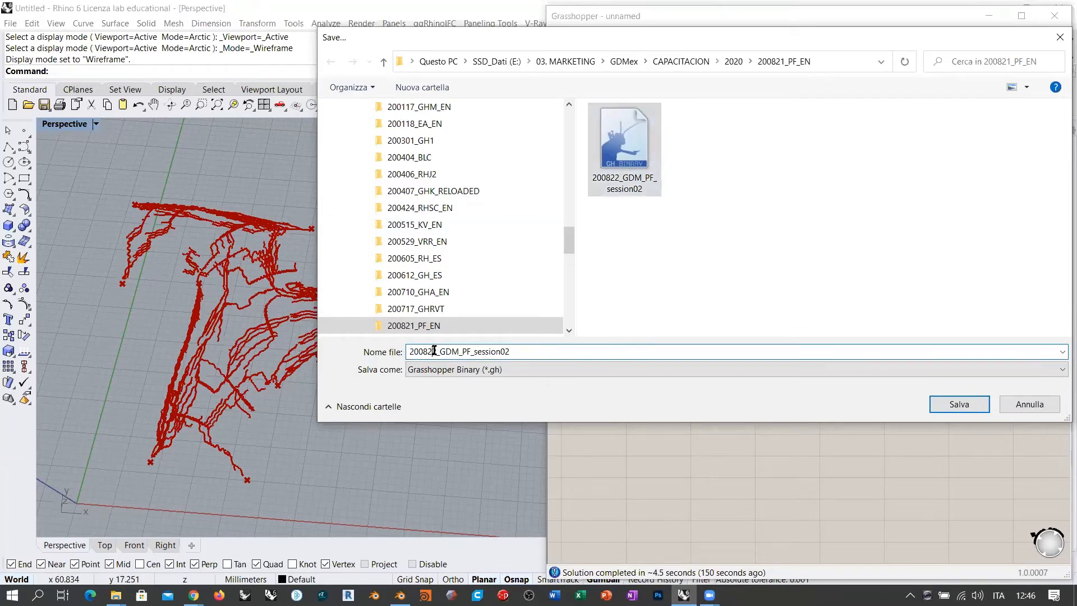
key(BackSpace)
text(3)
key(BackSpace)
text(3)
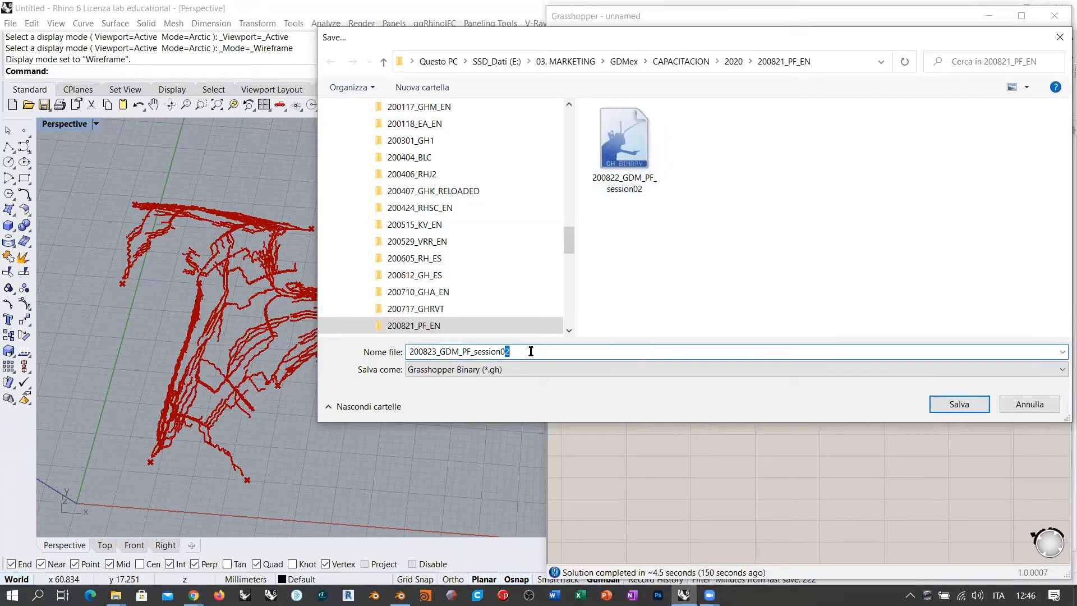
click(796, 311)
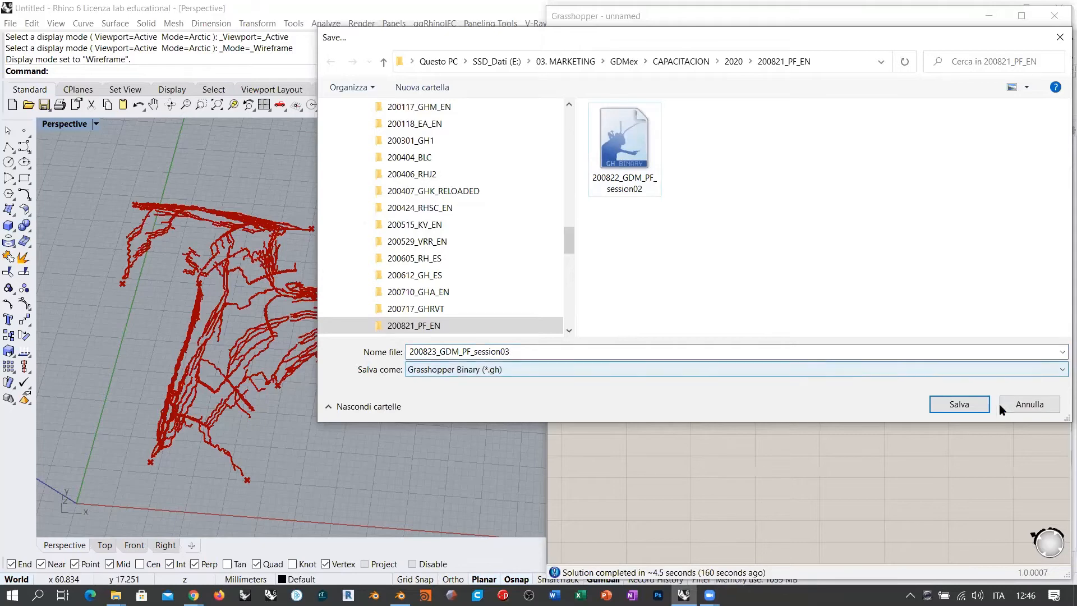
click(960, 404)
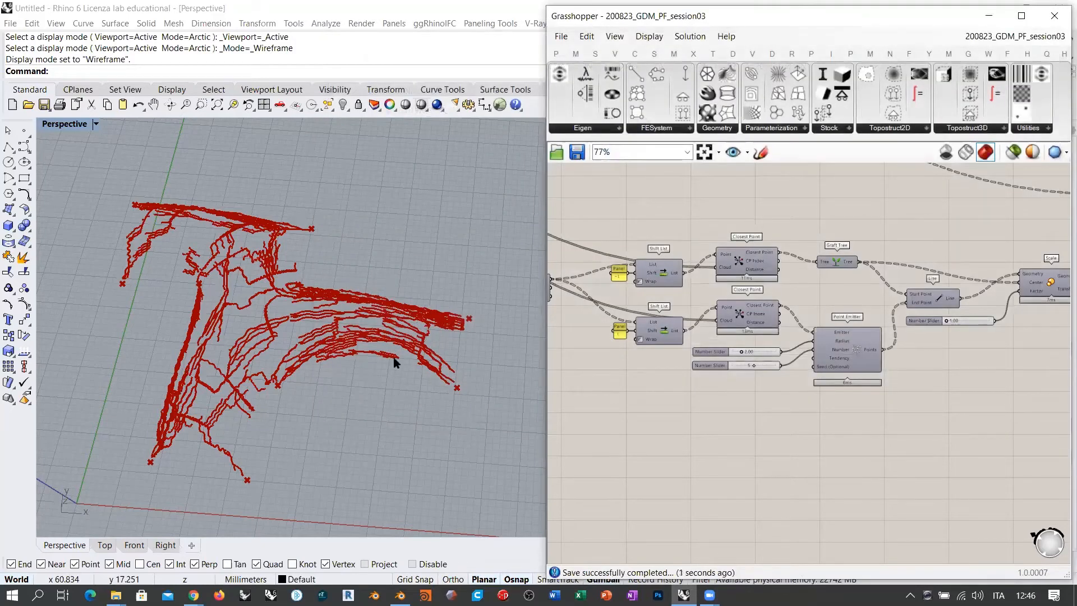
- Switch to Blender and compare the Tessellation.001 mesh with the plain shell mesh beside it
key(alt+Tab)
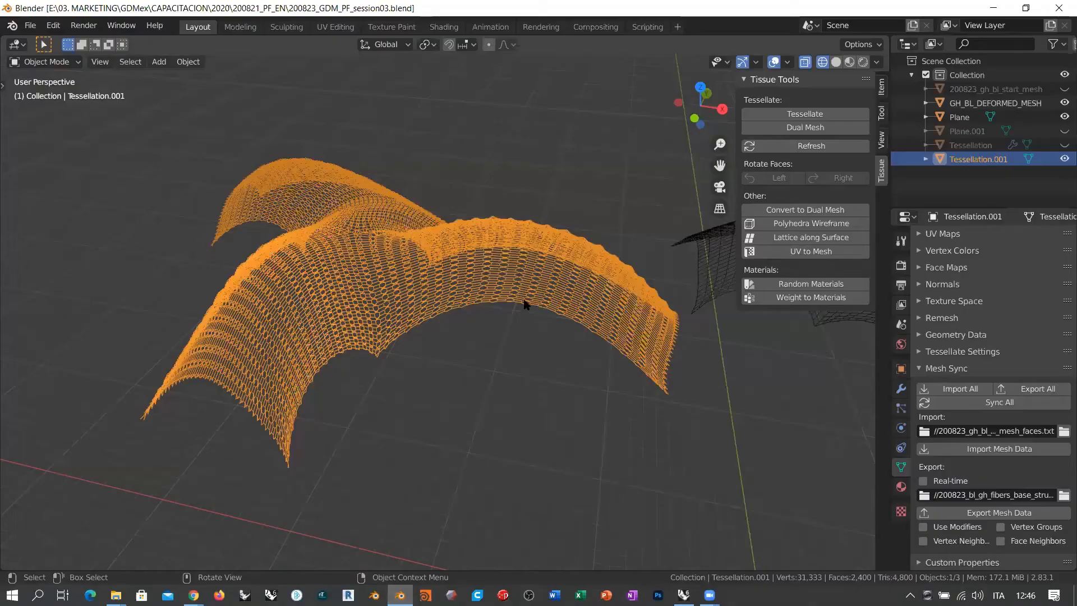
middle_drag(474, 359, 393, 313)
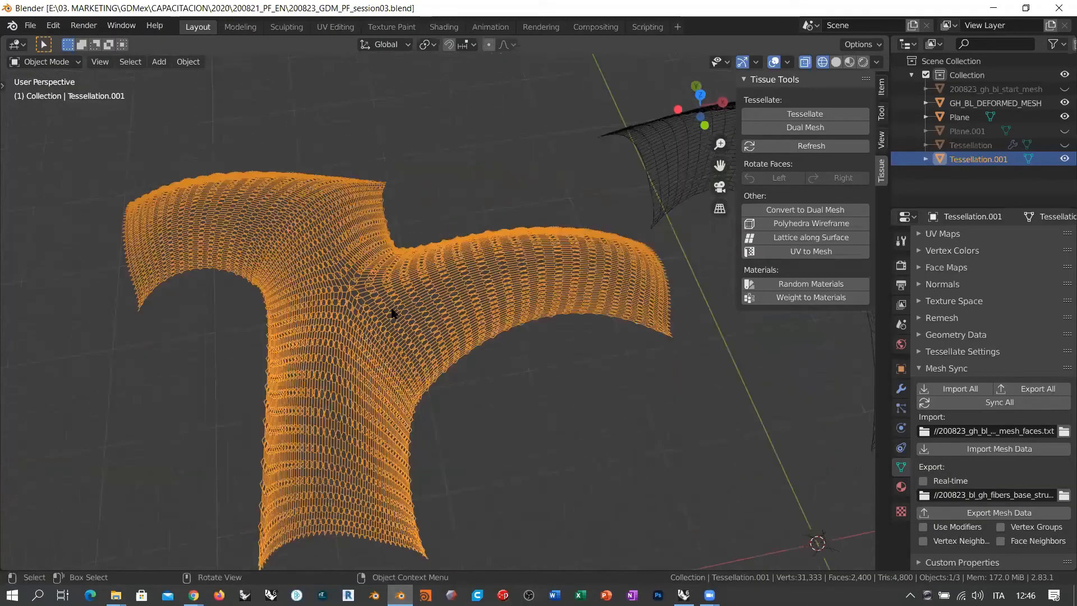
middle_drag(328, 355, 534, 377)
click(448, 374)
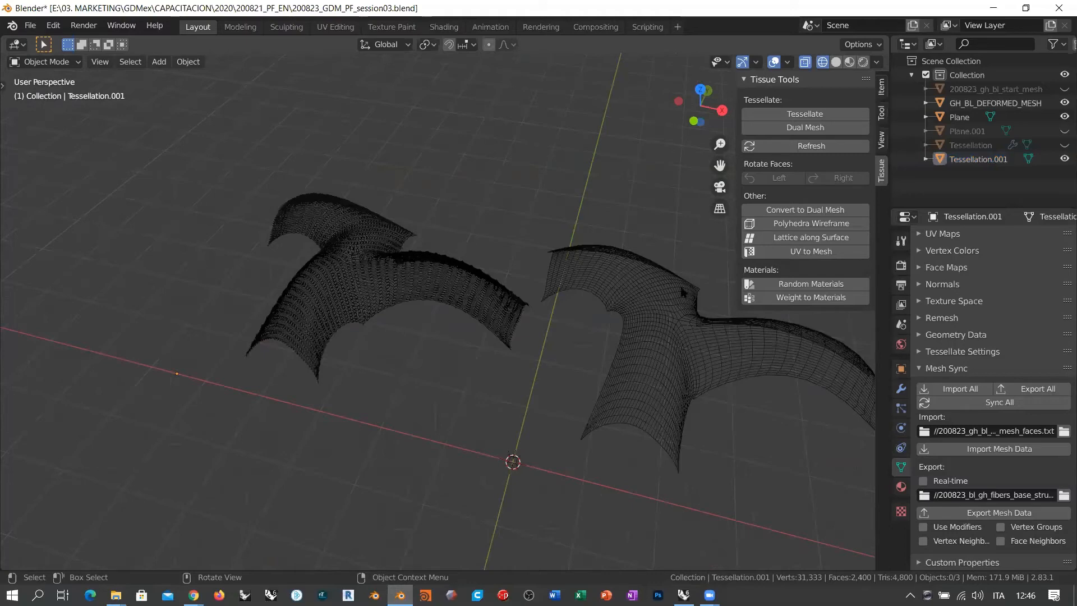
middle_drag(602, 324, 554, 334)
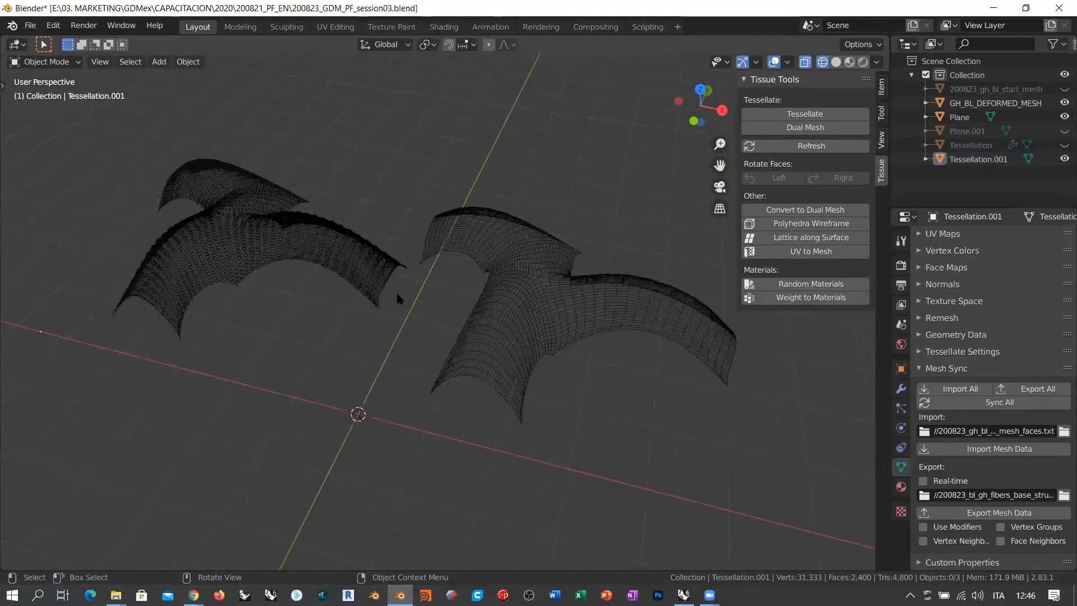
click(239, 252)
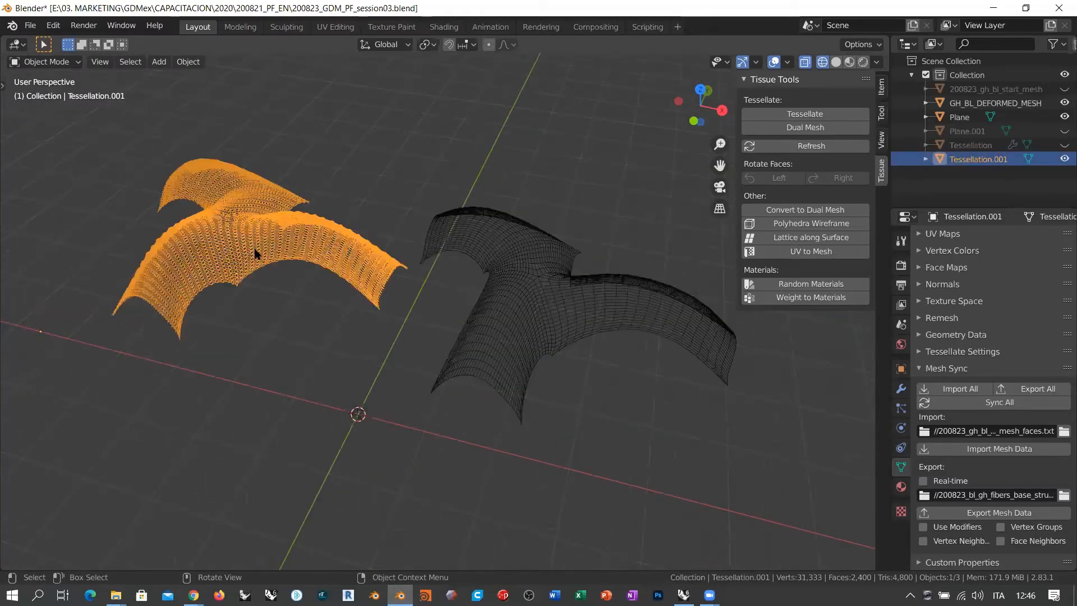
- Delete the two edges of the Plane component mesh that run along the X axis and join its two halves, and return to Object Mode
scroll(363, 426, up, 10)
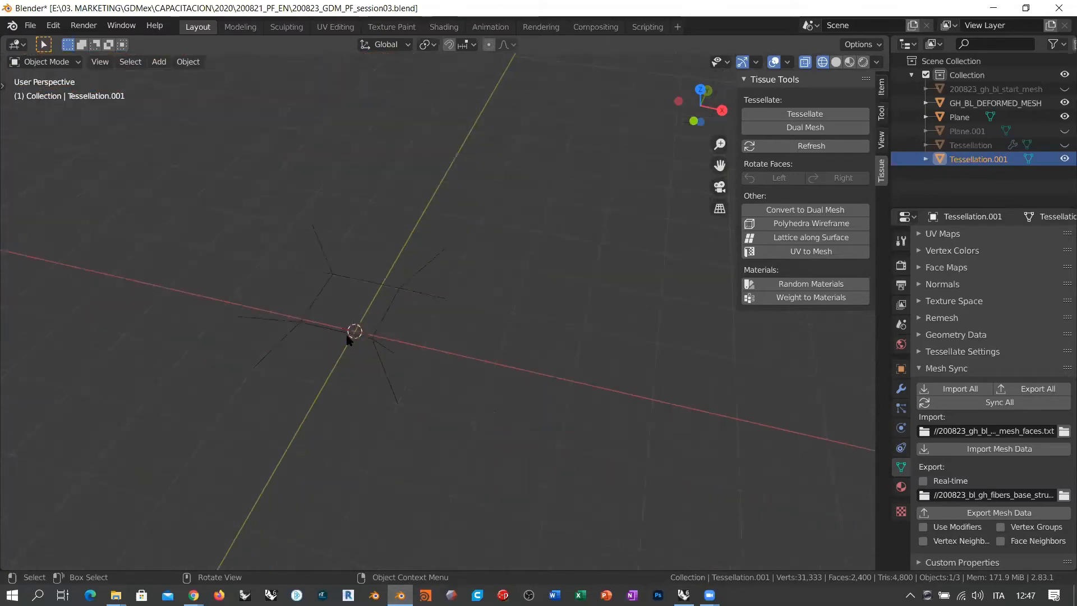
click(357, 277)
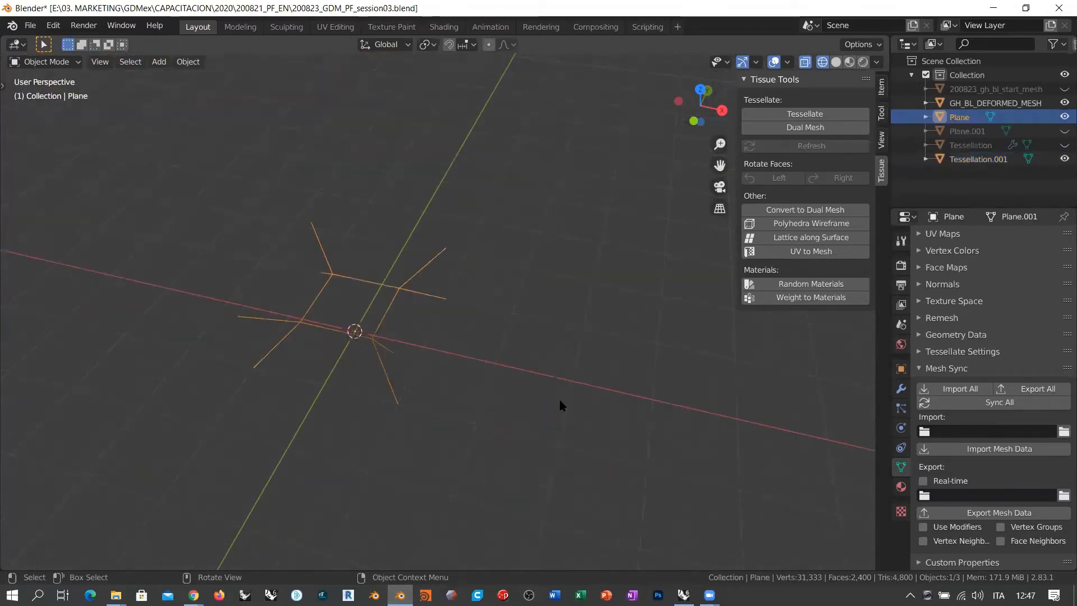
mouse_move(534, 339)
middle_down()
mouse_move(565, 338)
mouse_move(527, 350)
middle_up()
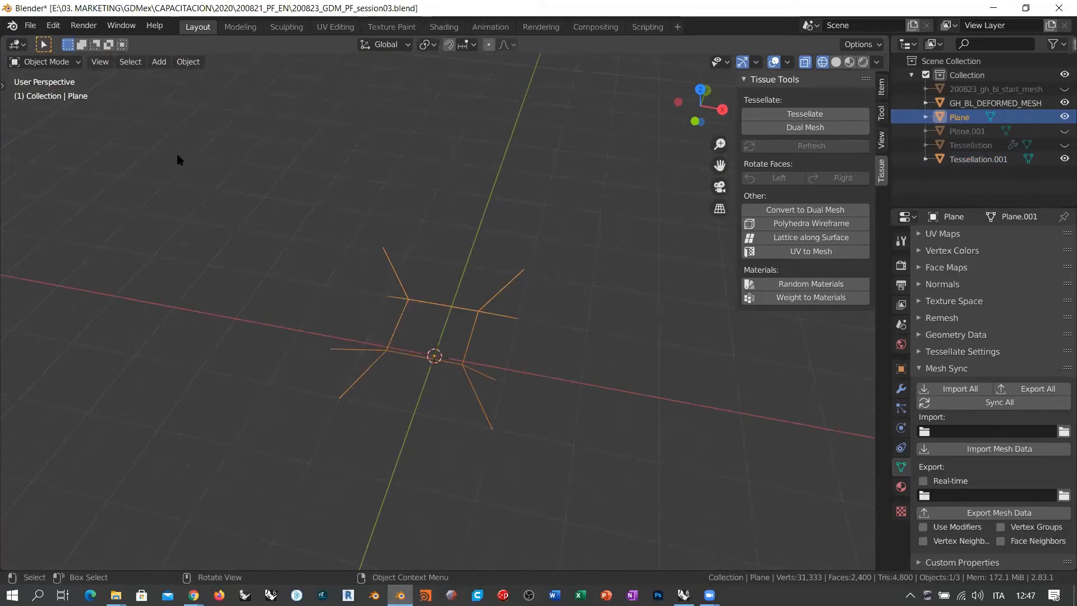
key(Tab)
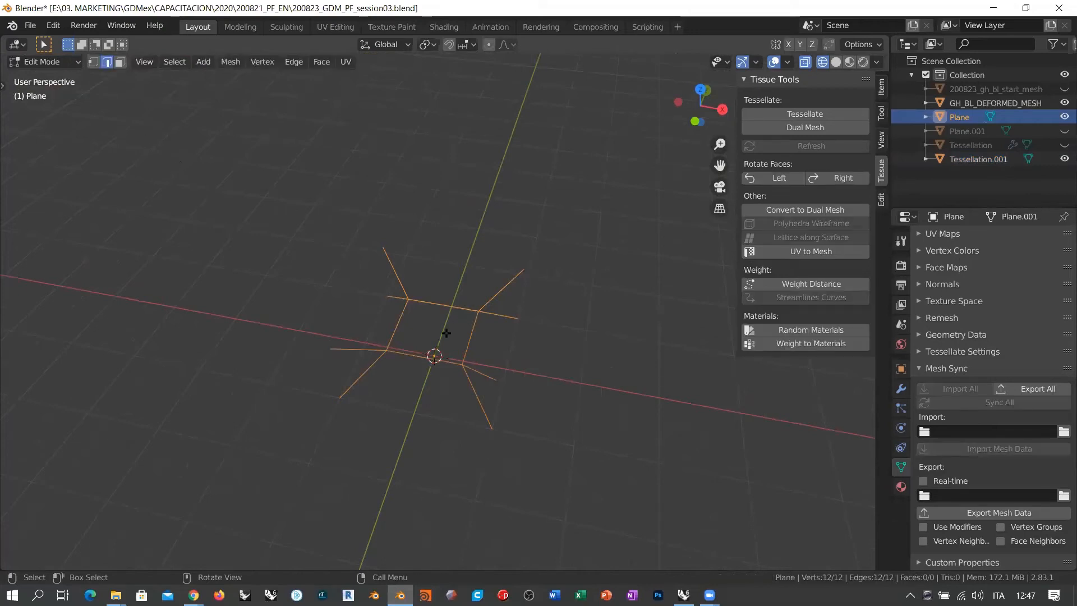
click(419, 355)
shift+click(433, 302)
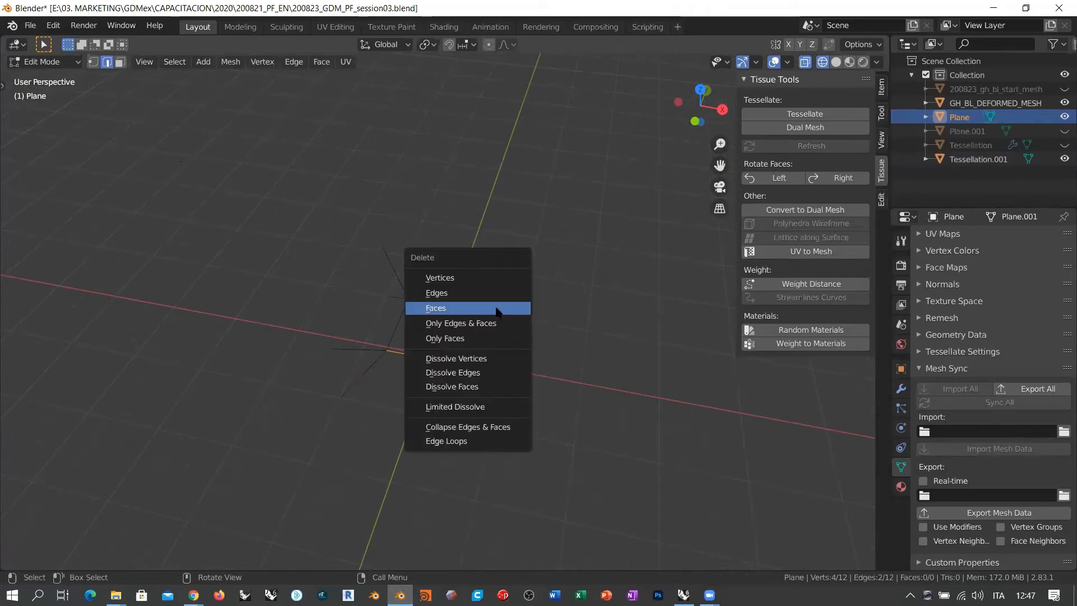
click(445, 292)
middle_drag(525, 339, 476, 295)
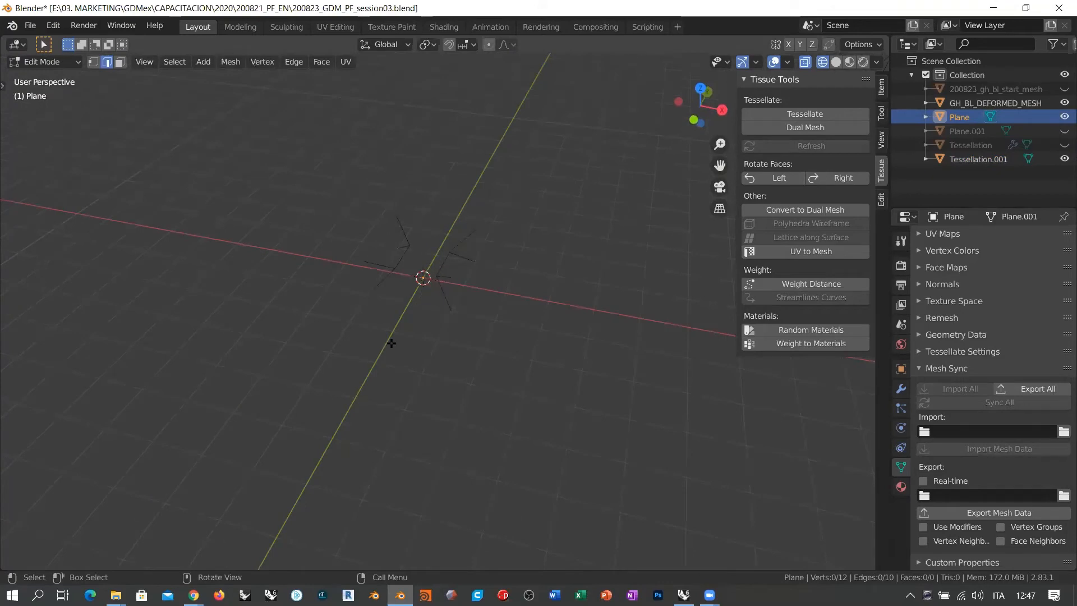
middle_drag(401, 347, 450, 296)
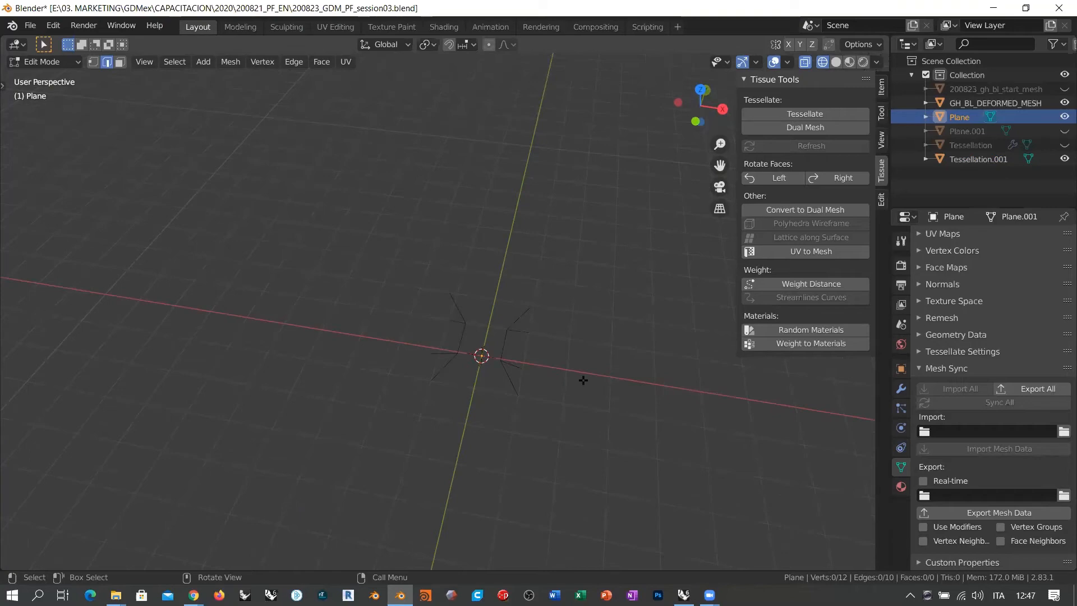
key(Tab)
middle_drag(475, 404, 339, 217)
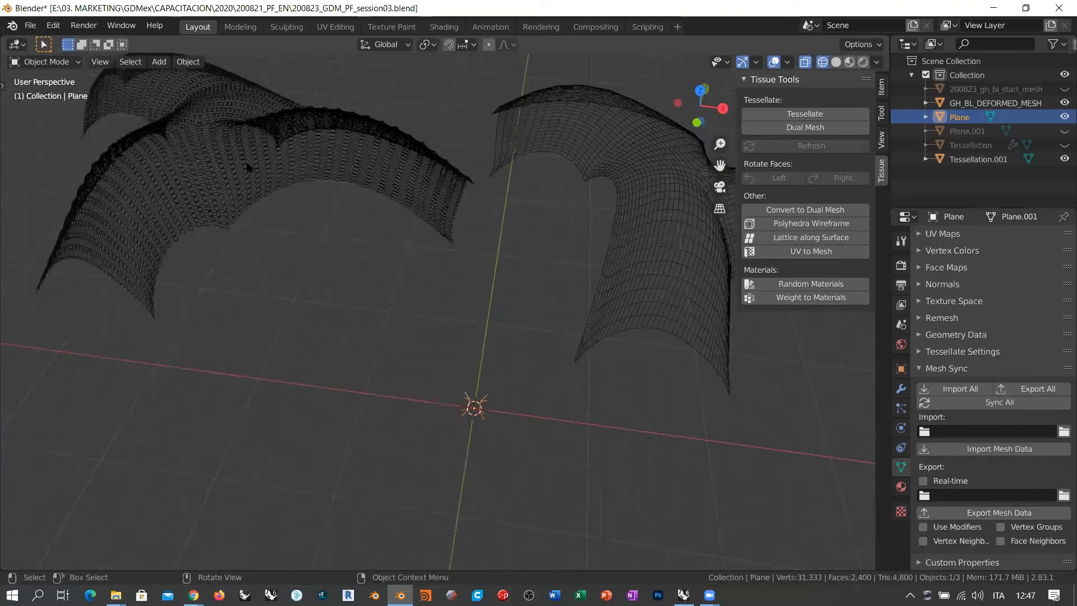
- Refresh the Tessellation.001 object from its Tessellate Settings so that it uses the edited Plane component
middle_drag(208, 266, 275, 236)
scroll(441, 210, up, 5)
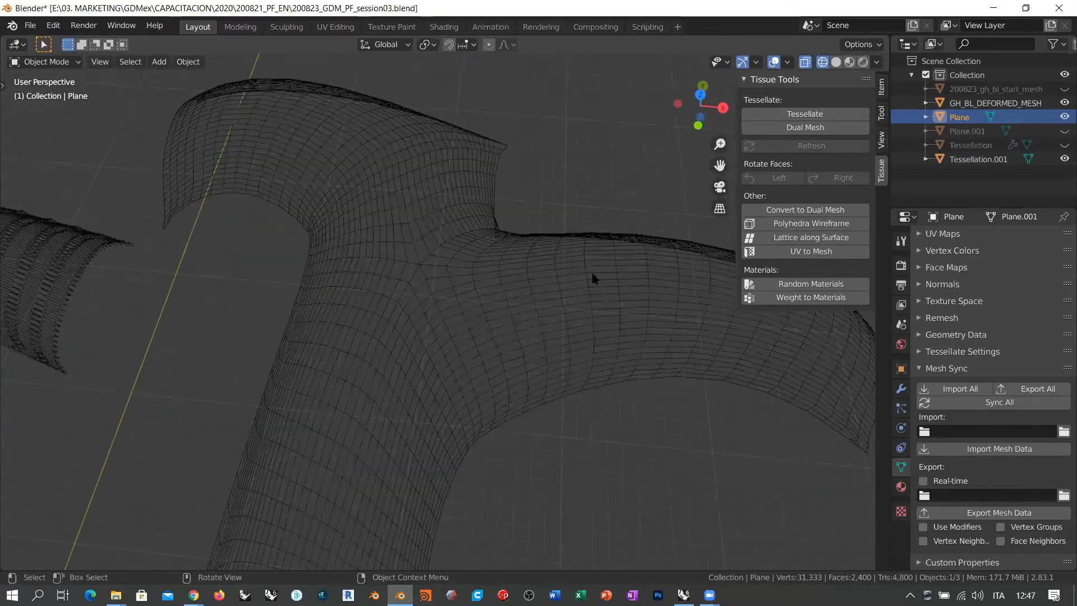
scroll(606, 278, down, 8)
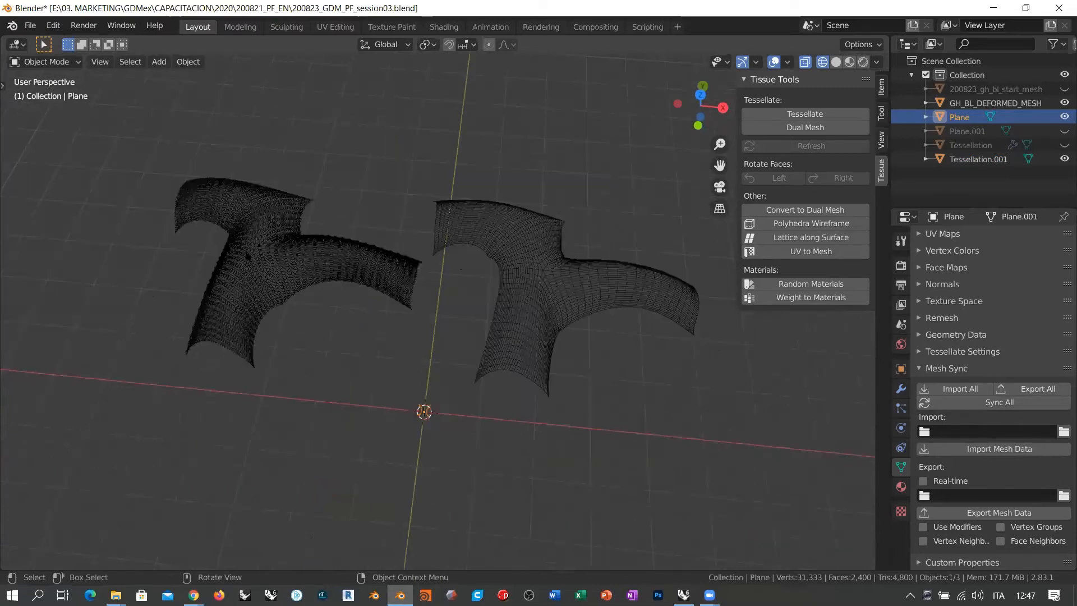
scroll(249, 257, up, 5)
click(259, 258)
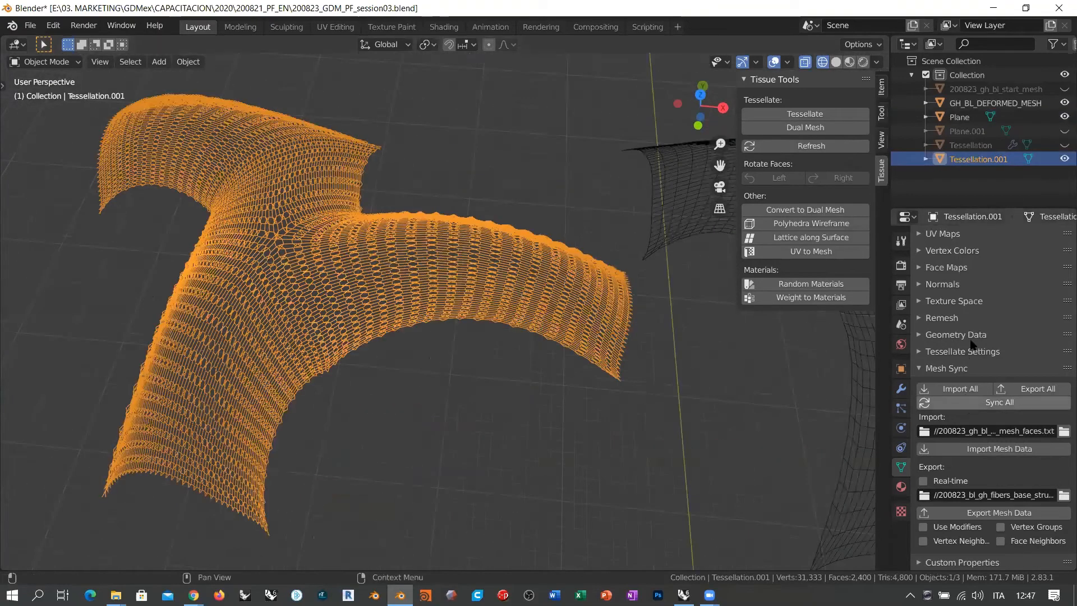
click(920, 351)
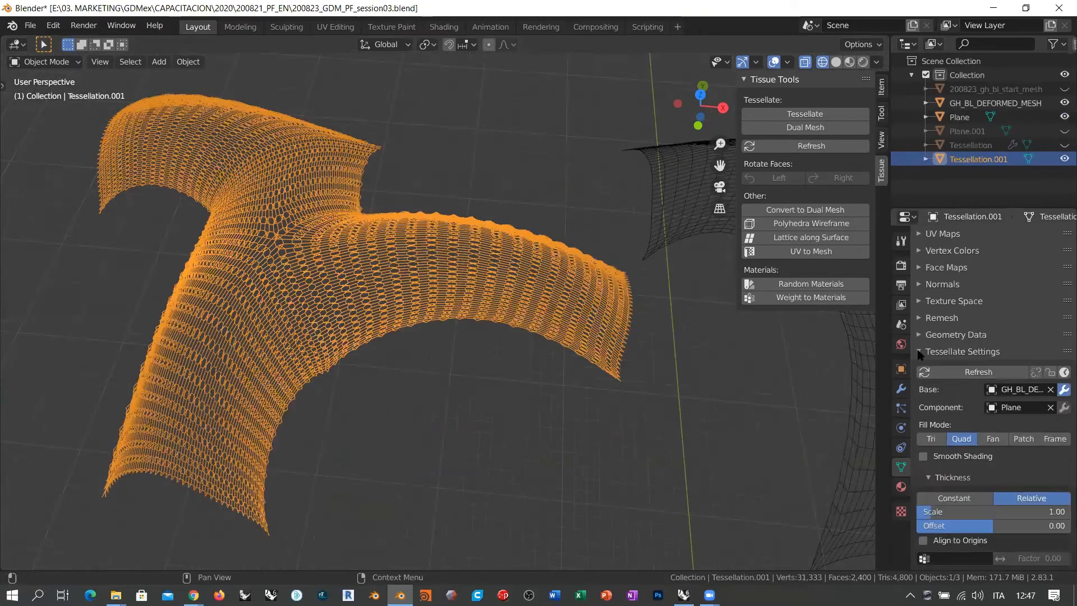
click(982, 375)
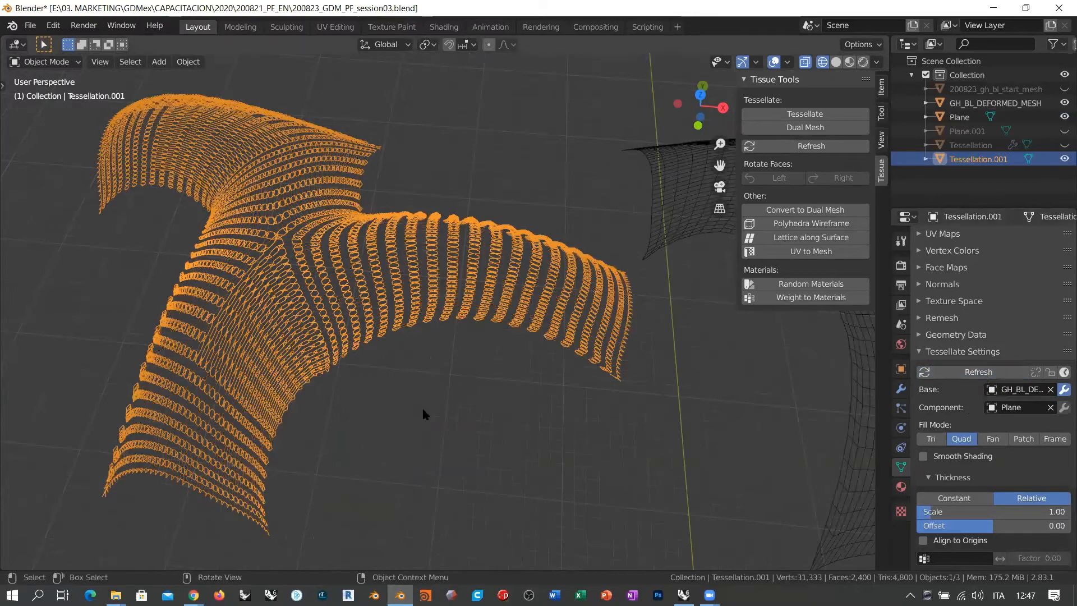
middle_drag(422, 406, 352, 310)
- Set the tessellation's component rotation to Active UV with a Shift of 1
scroll(968, 412, down, 8)
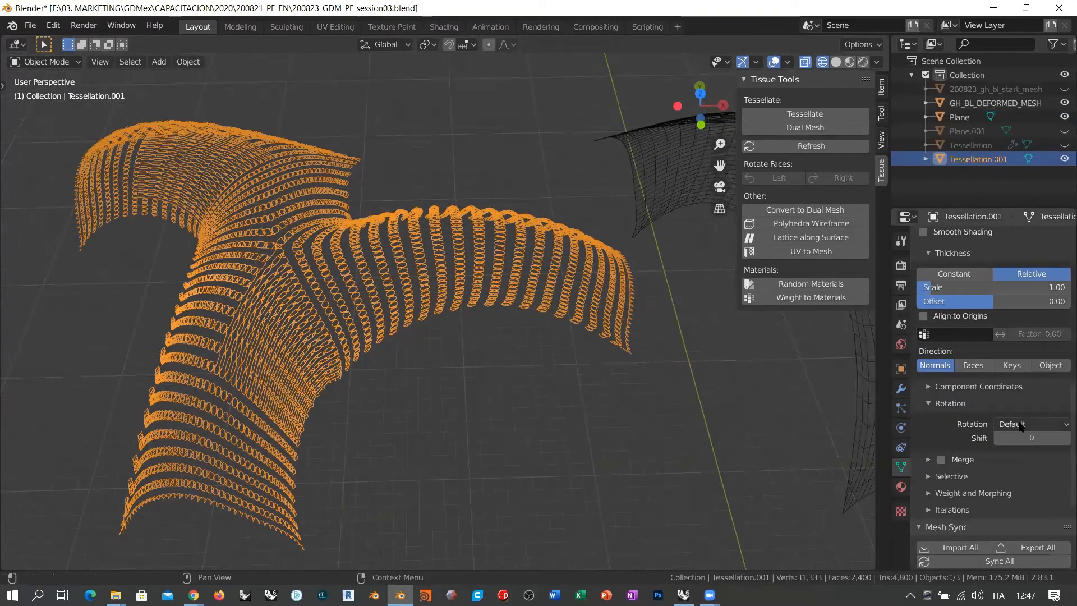
click(1015, 425)
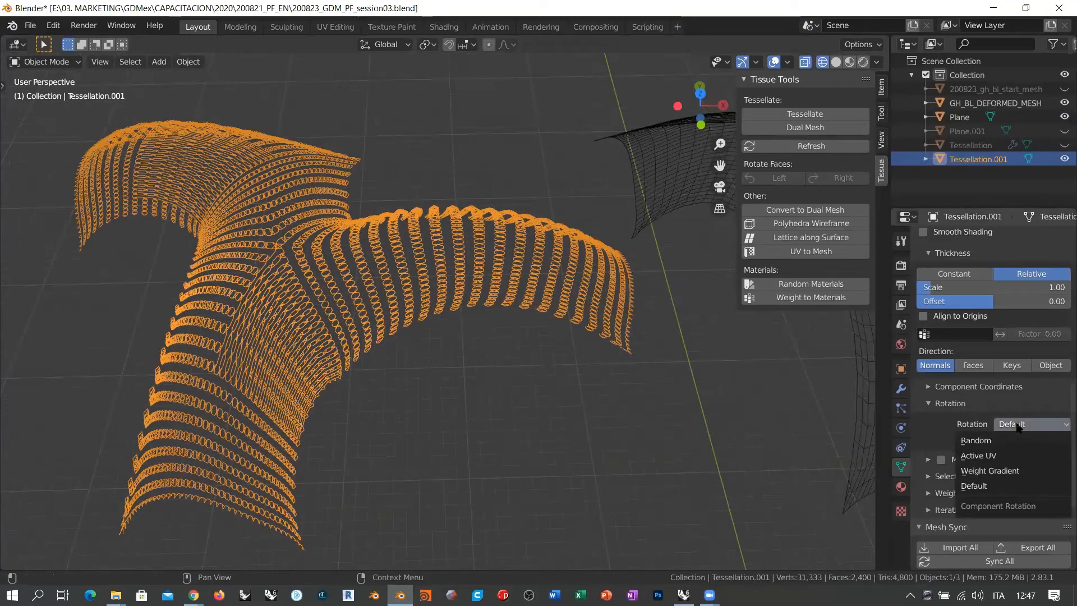
click(988, 456)
middle_drag(452, 336, 373, 303)
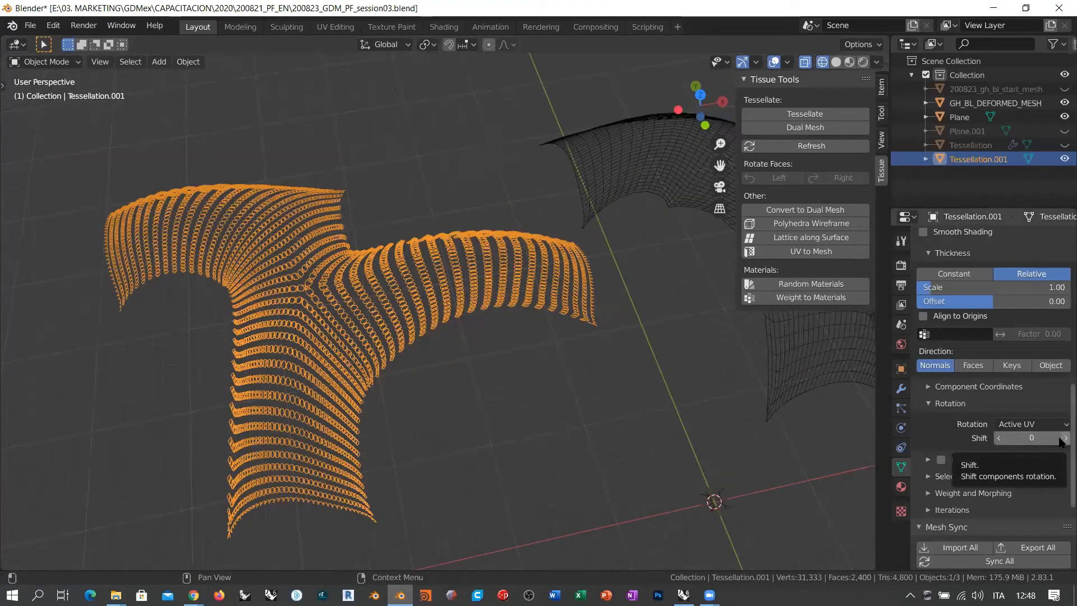
click(1066, 438)
- Examine the fibre pattern of Tessellation.001 from several angles, especially where the shell's branches meet
middle_drag(420, 307, 537, 265)
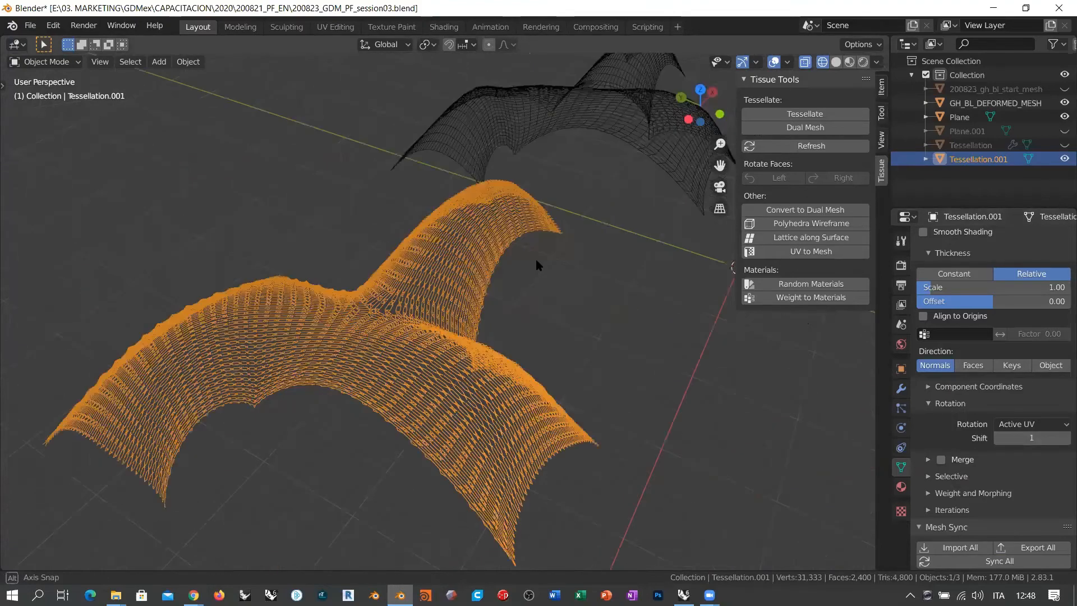
middle_drag(458, 305, 435, 339)
scroll(375, 332, up, 4)
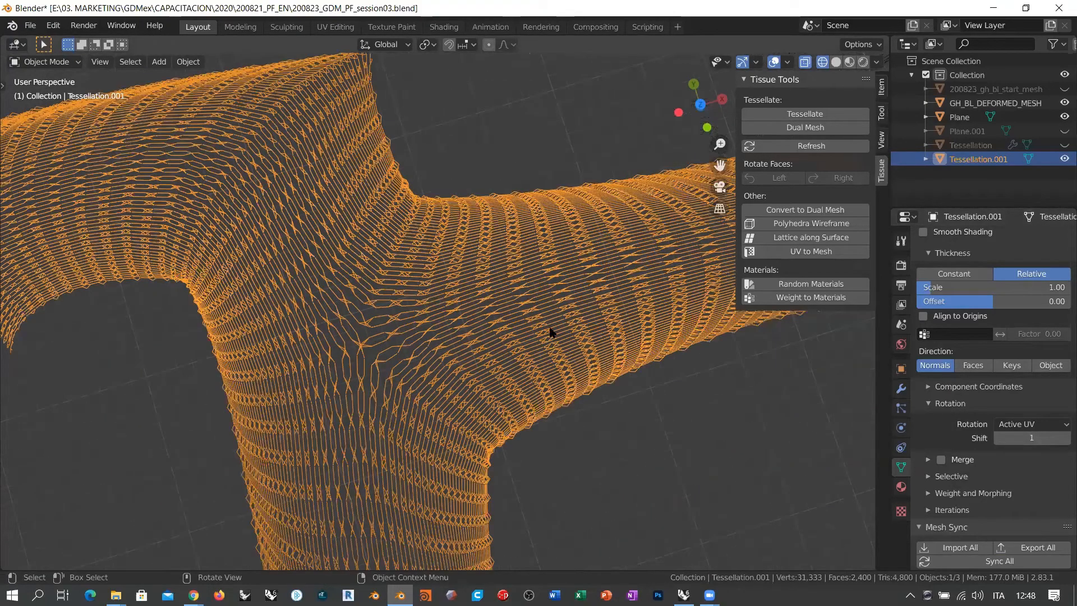
scroll(413, 351, down, 2)
middle_drag(380, 348, 488, 274)
scroll(292, 293, up, 2)
scroll(487, 275, up, 2)
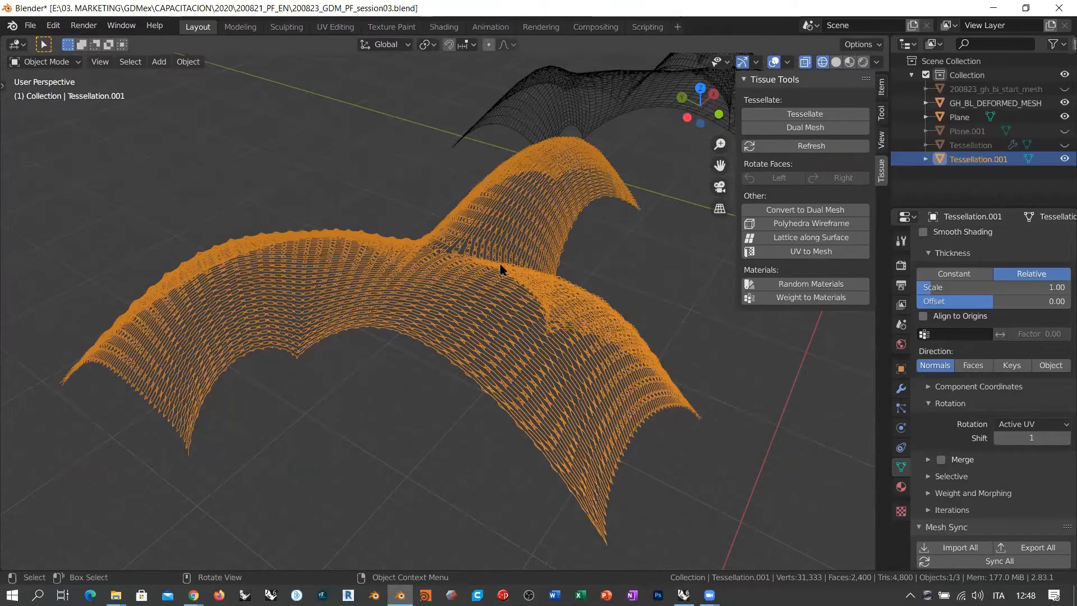
middle_drag(543, 281, 436, 286)
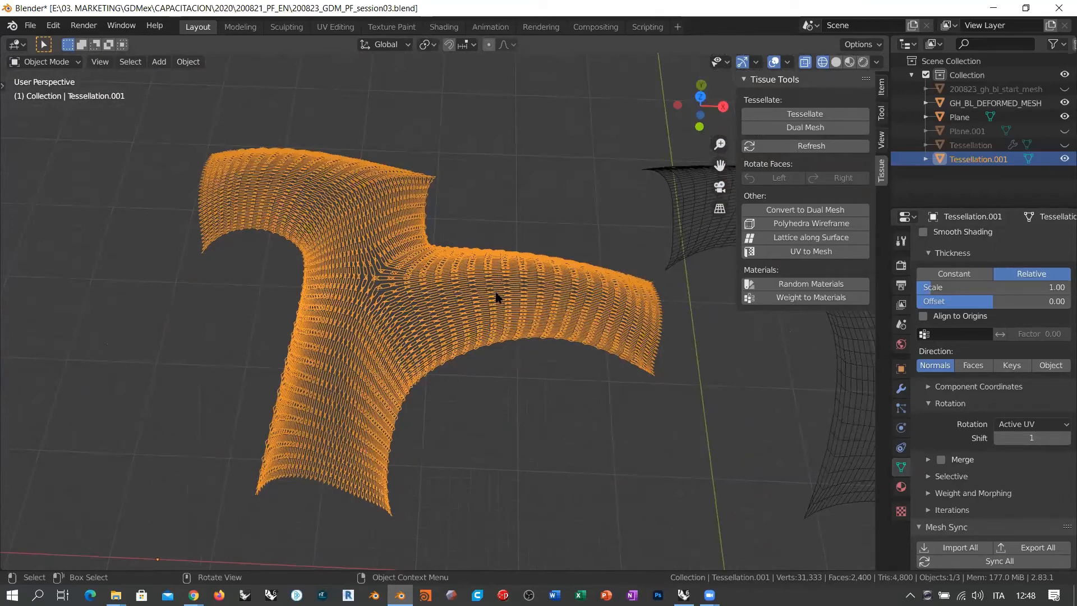
middle_drag(514, 345, 385, 313)
- Export the Tessellation.001 mesh data and reload it in Grasshopper by switching the MeshSync Import Advanced toggle off and on
scroll(951, 470, down, 6)
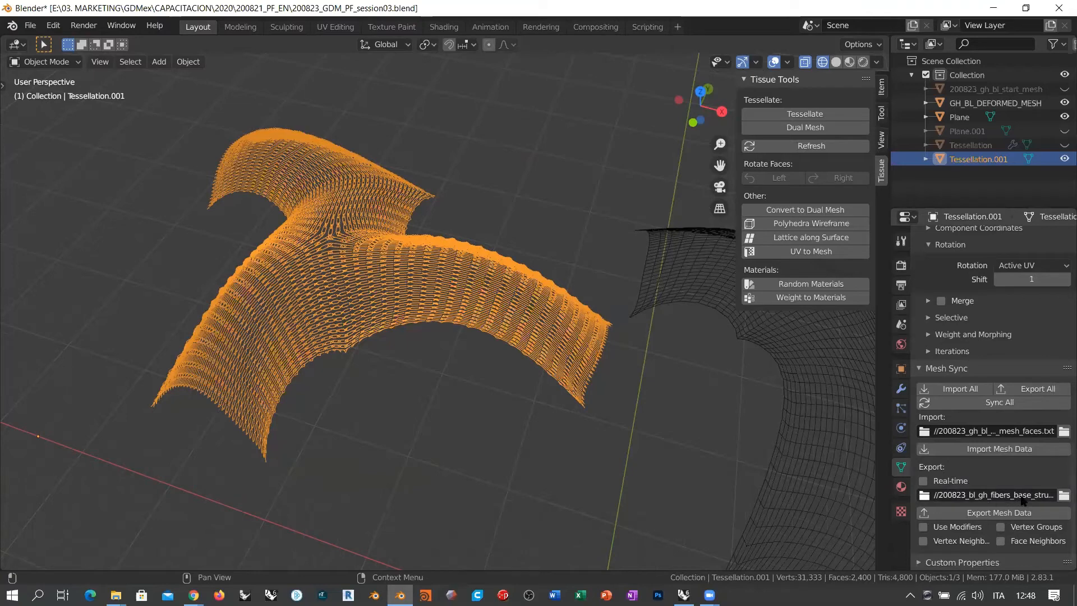
click(996, 514)
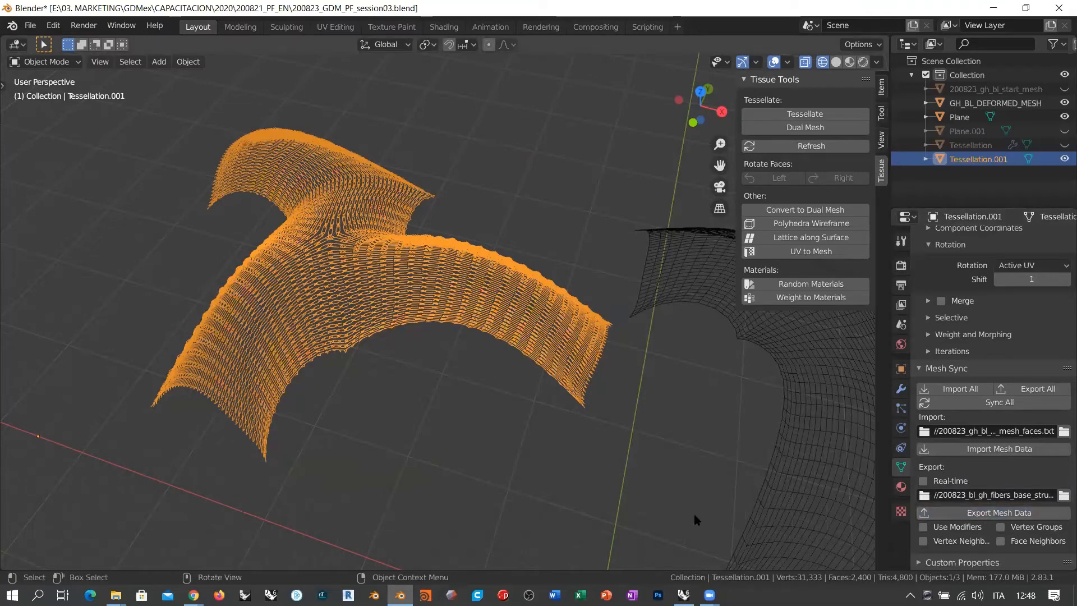
click(684, 595)
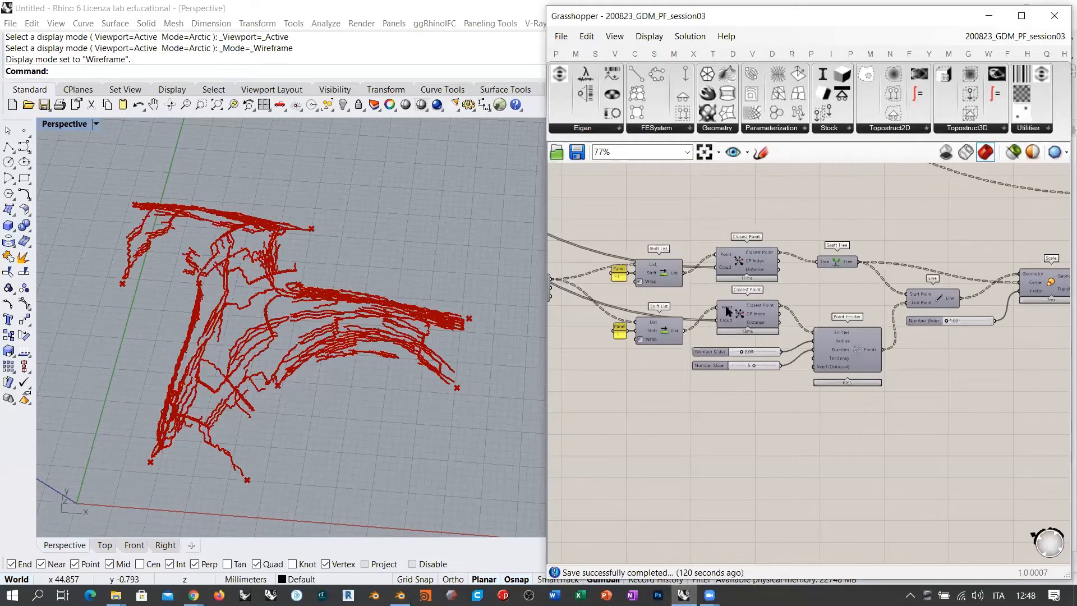
scroll(799, 388, down, 3)
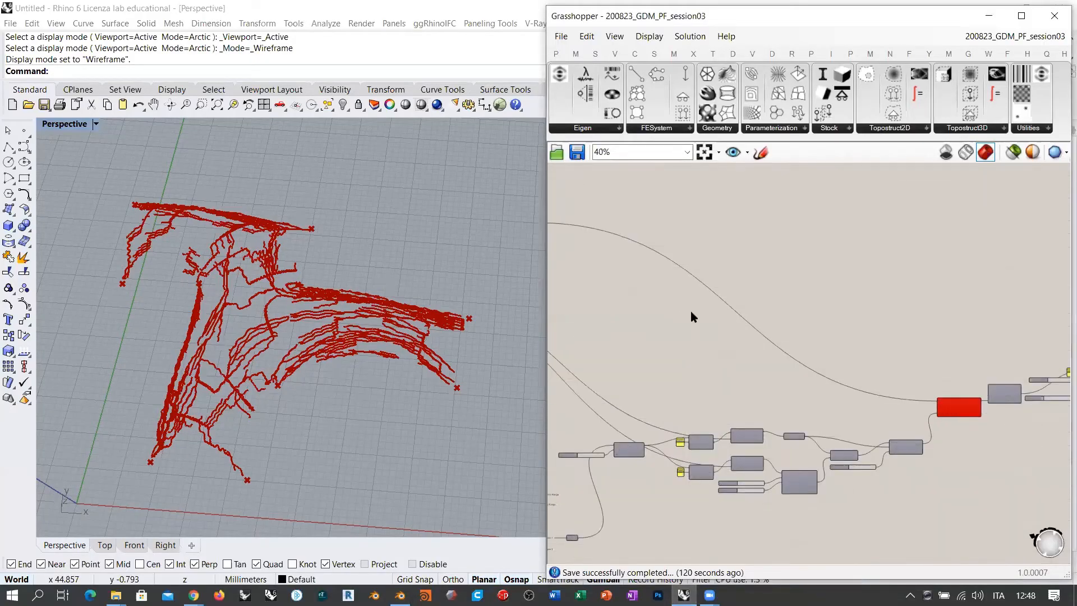
scroll(707, 255, up, 6)
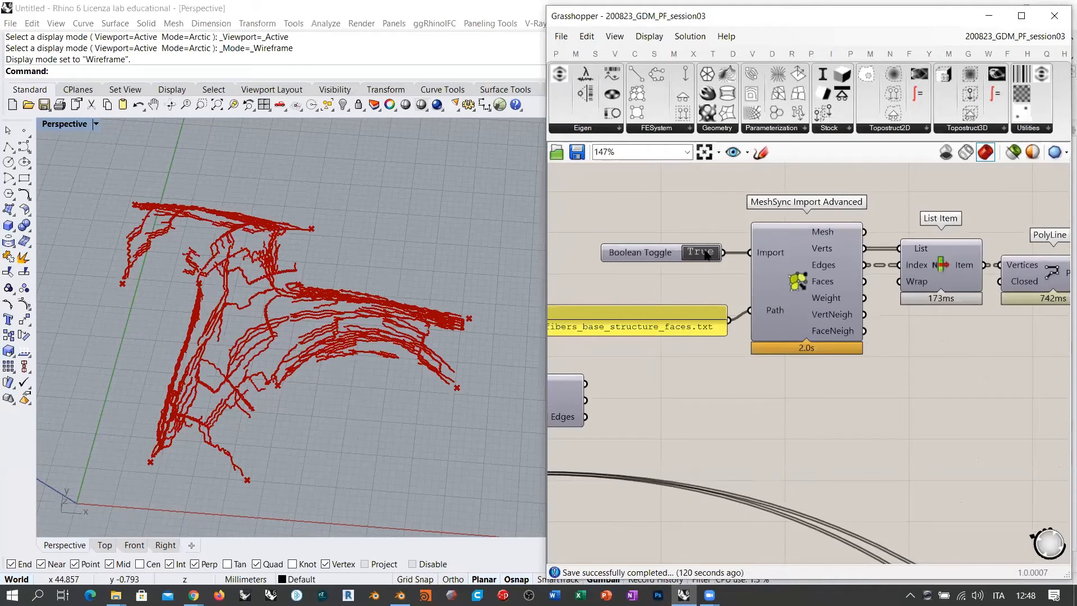
double_click(706, 254)
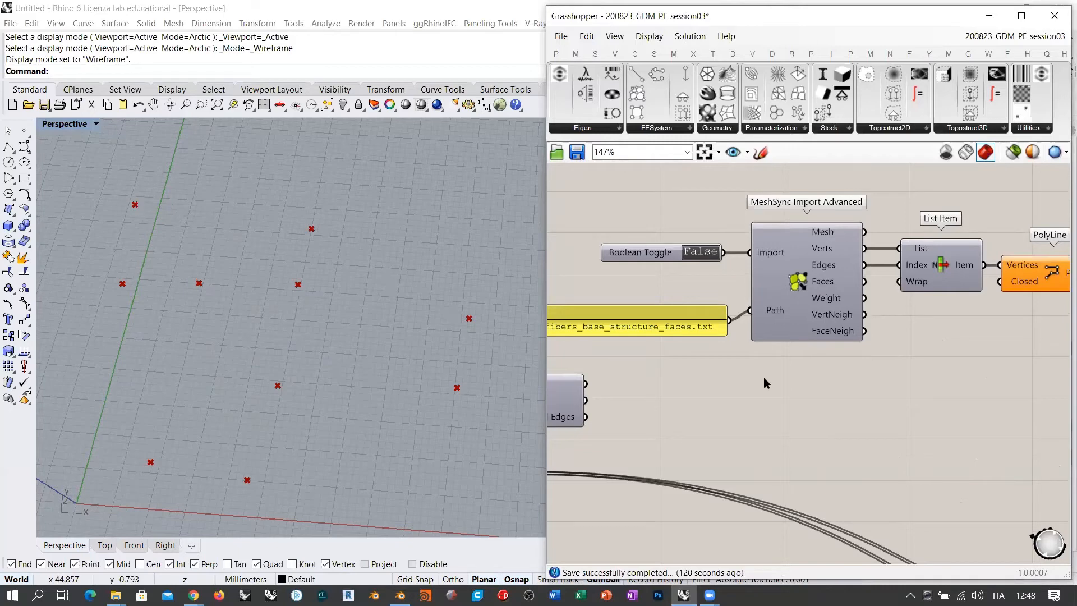
- Inspect the recomputed fibre curves up close in the Rhino Perspective view
right_drag(215, 207, 272, 321)
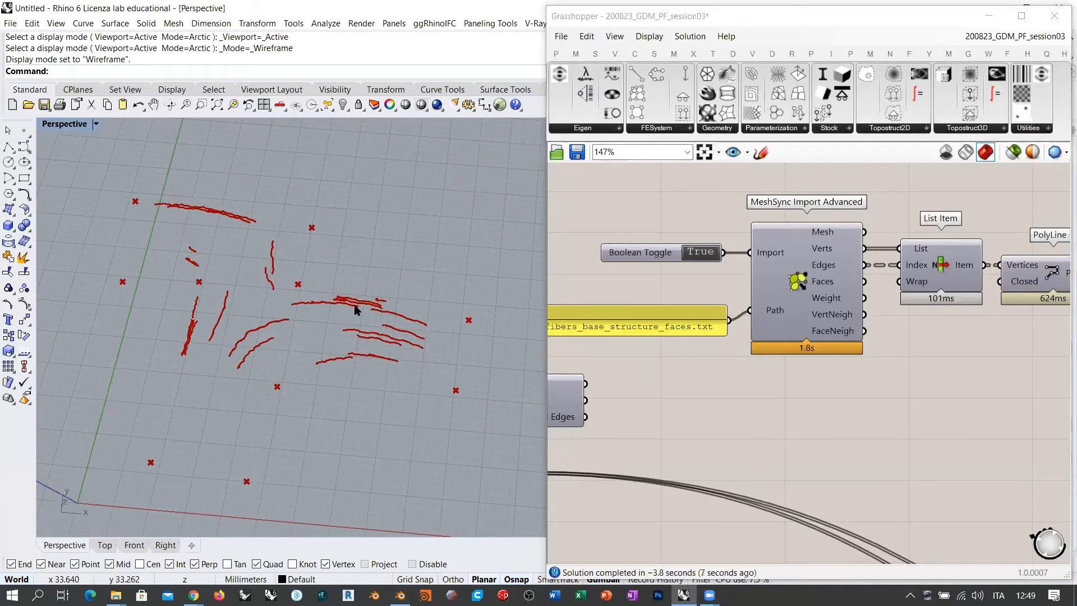
scroll(359, 303, up, 3)
right_drag(359, 301, 306, 344)
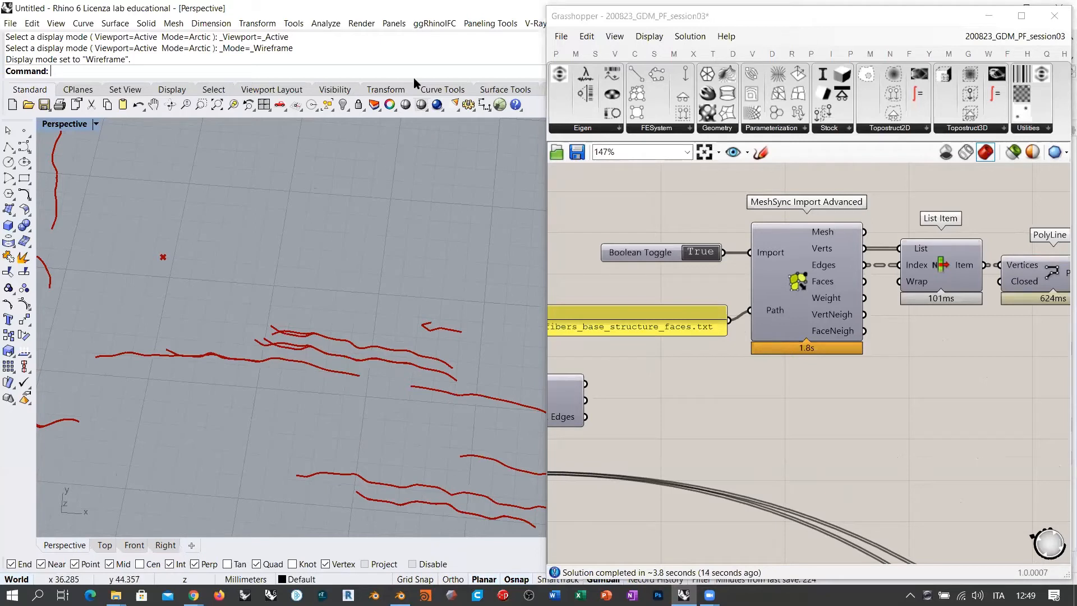
click(406, 350)
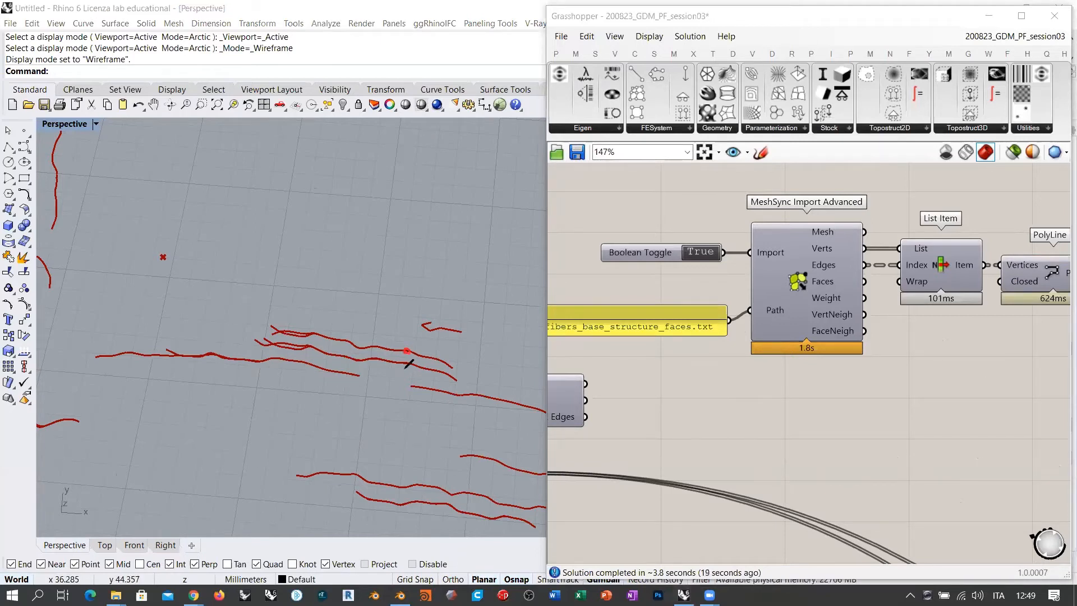
drag(324, 393, 221, 442)
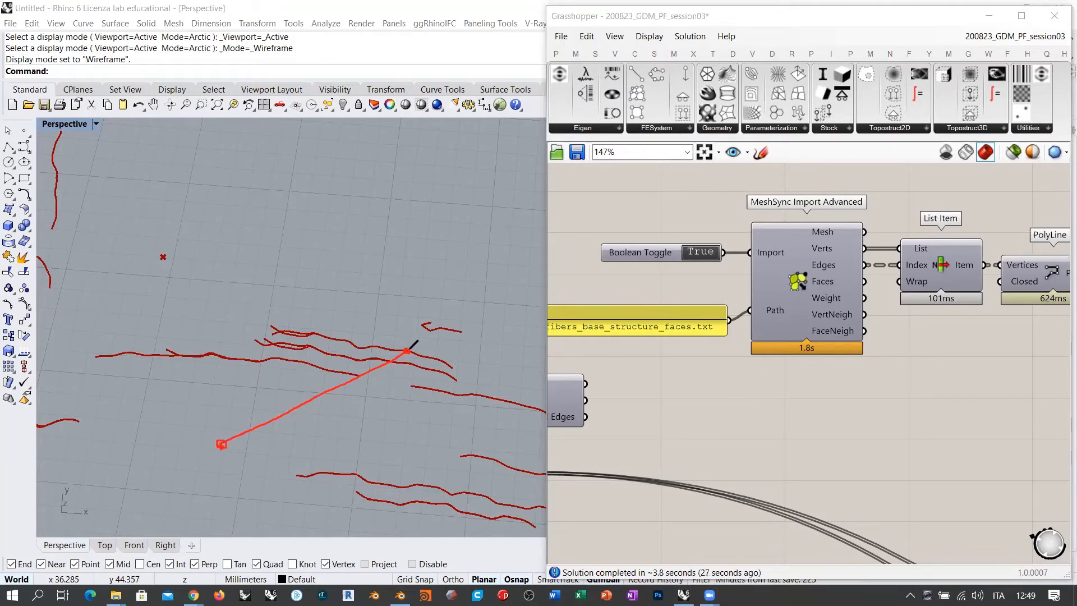
mouse_move(408, 342)
mouse_down()
mouse_move(333, 338)
mouse_move(456, 358)
mouse_move(420, 369)
mouse_move(275, 340)
mouse_up()
drag(435, 365, 367, 372)
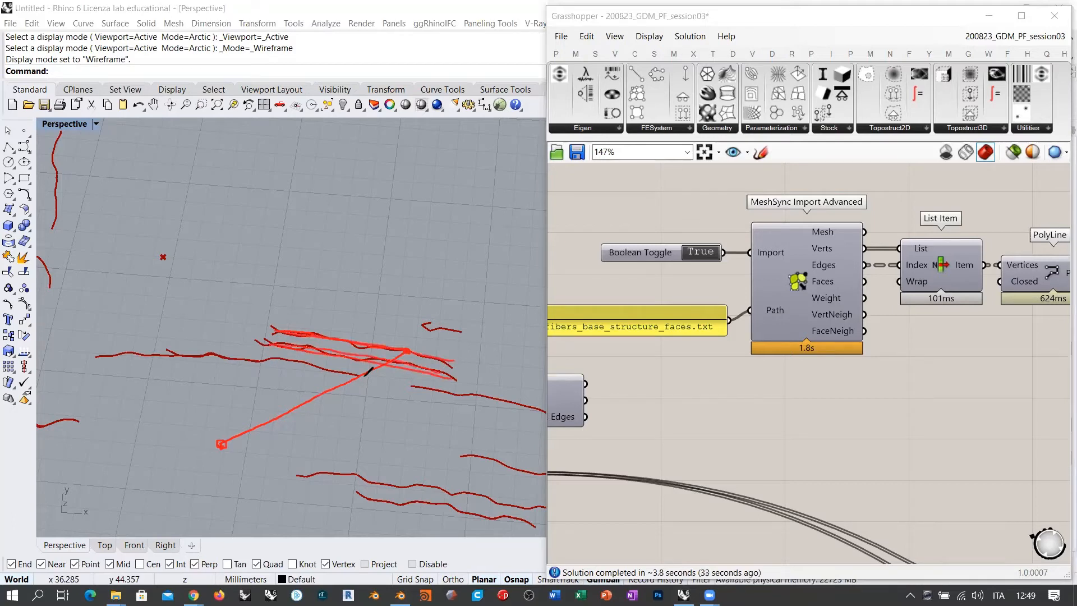
drag(193, 374, 349, 396)
drag(183, 401, 398, 431)
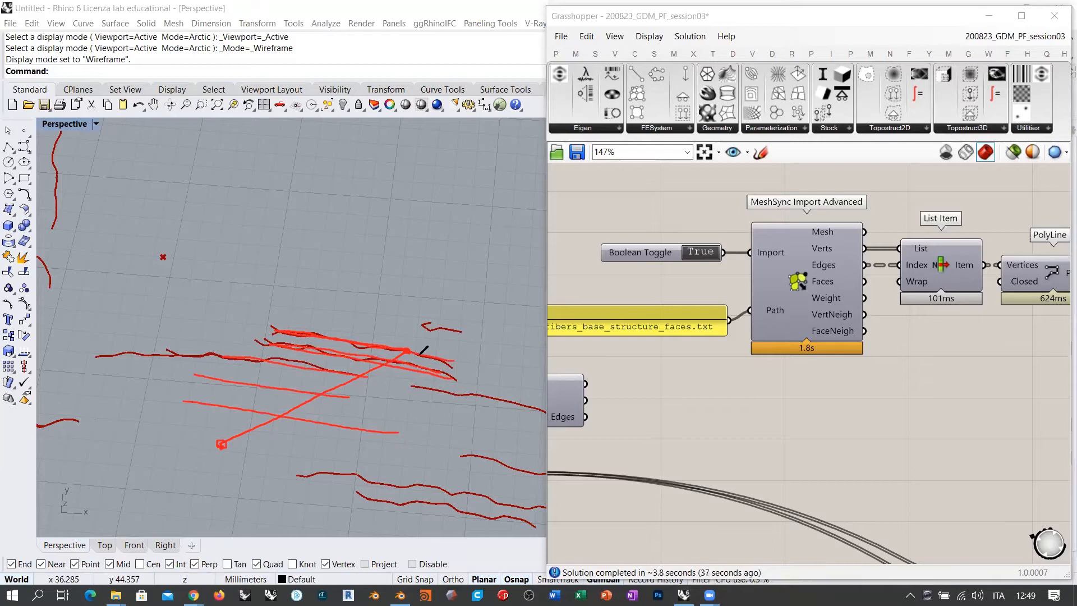
drag(405, 352, 228, 422)
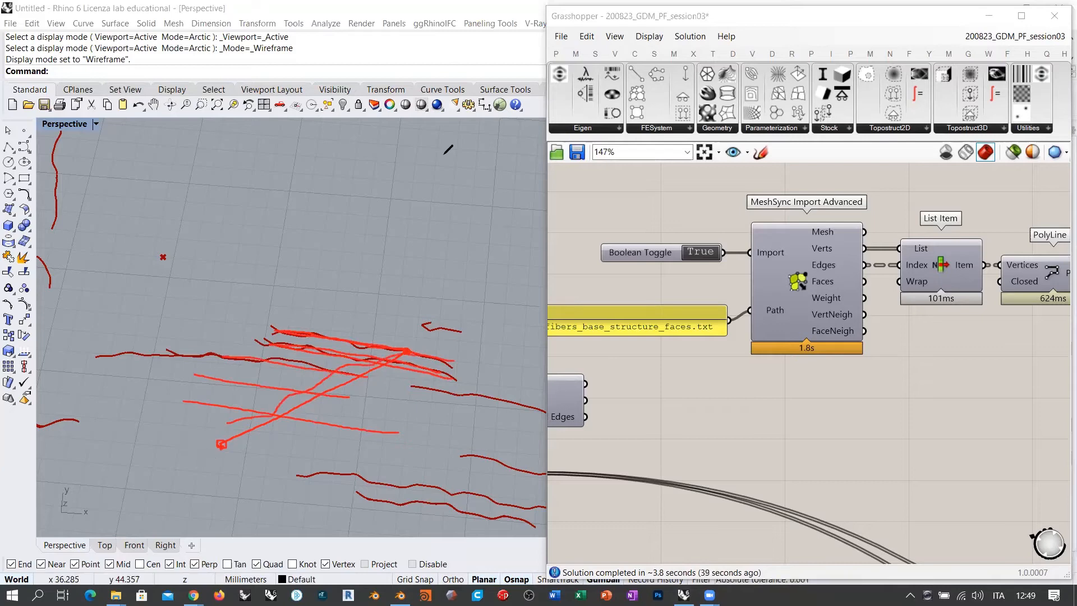
key(Escape)
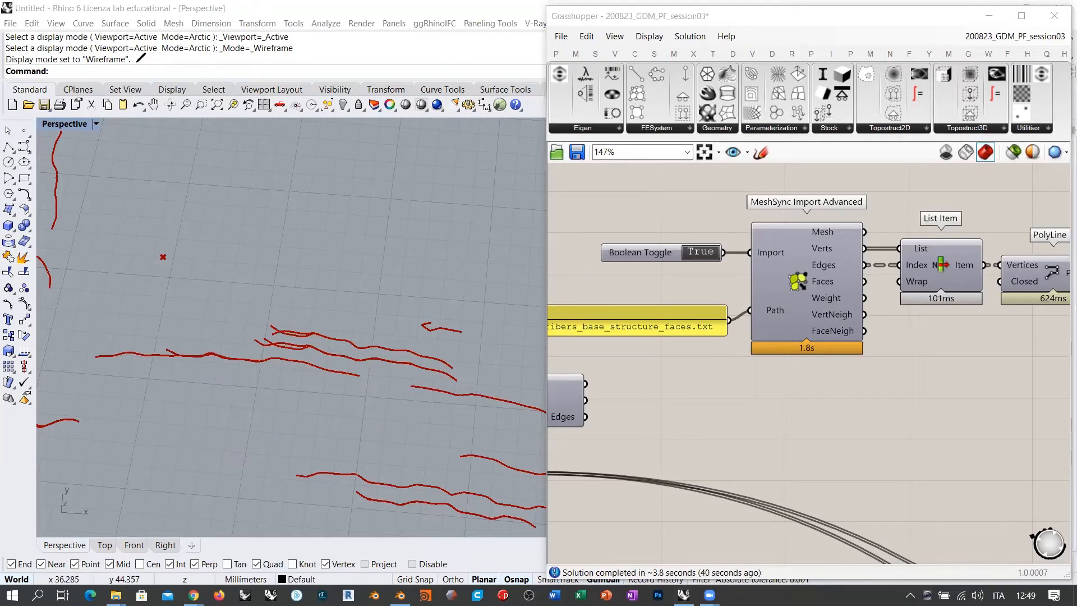
- Compare the recomputed fibre curves with the Stress 1 curves generated by the Stress Lines component from the Populate Geometry points
scroll(396, 298, down, 4)
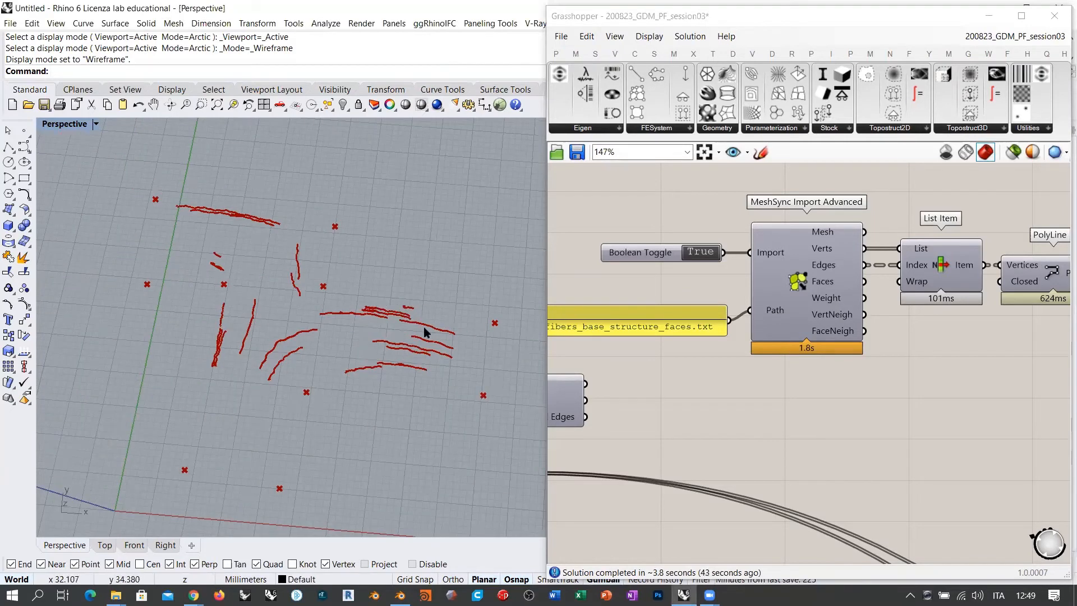
right_drag(404, 300, 314, 343)
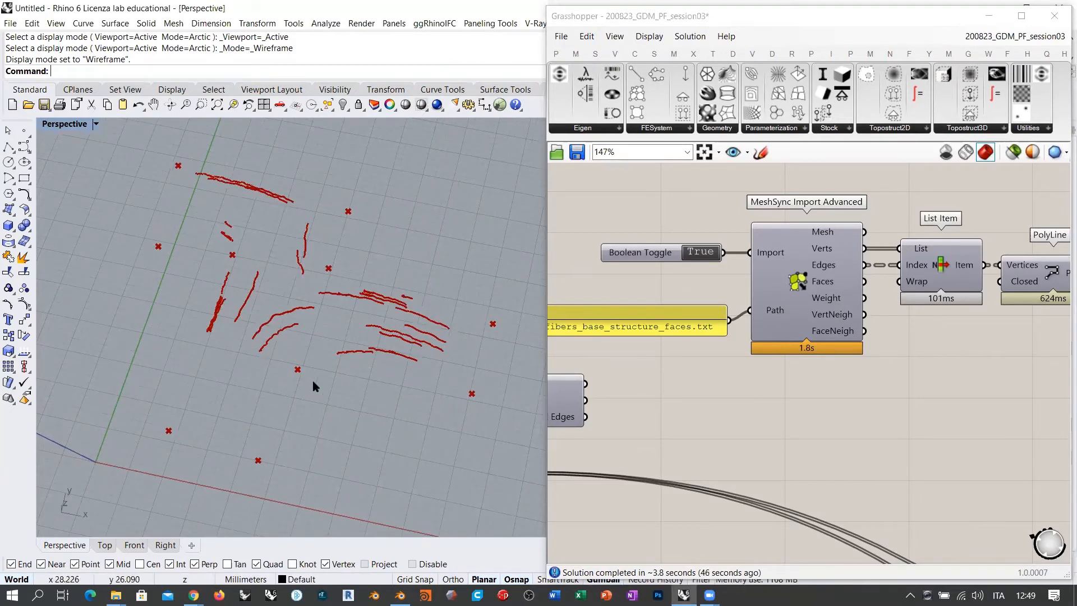
right_drag(311, 381, 273, 278)
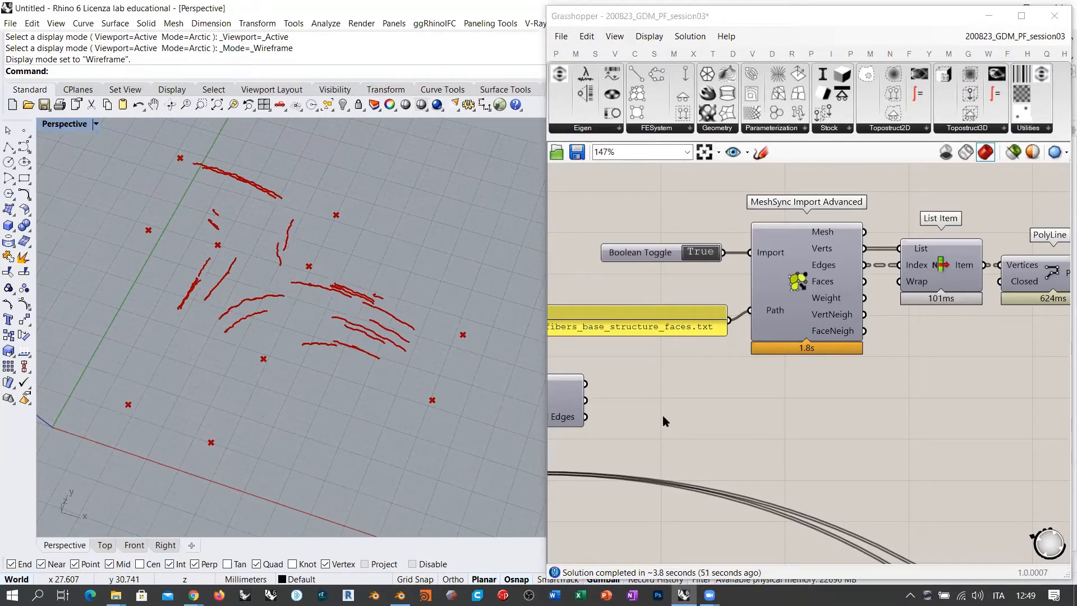
right_drag(662, 415, 686, 382)
right_drag(322, 307, 353, 242)
right_drag(717, 453, 810, 287)
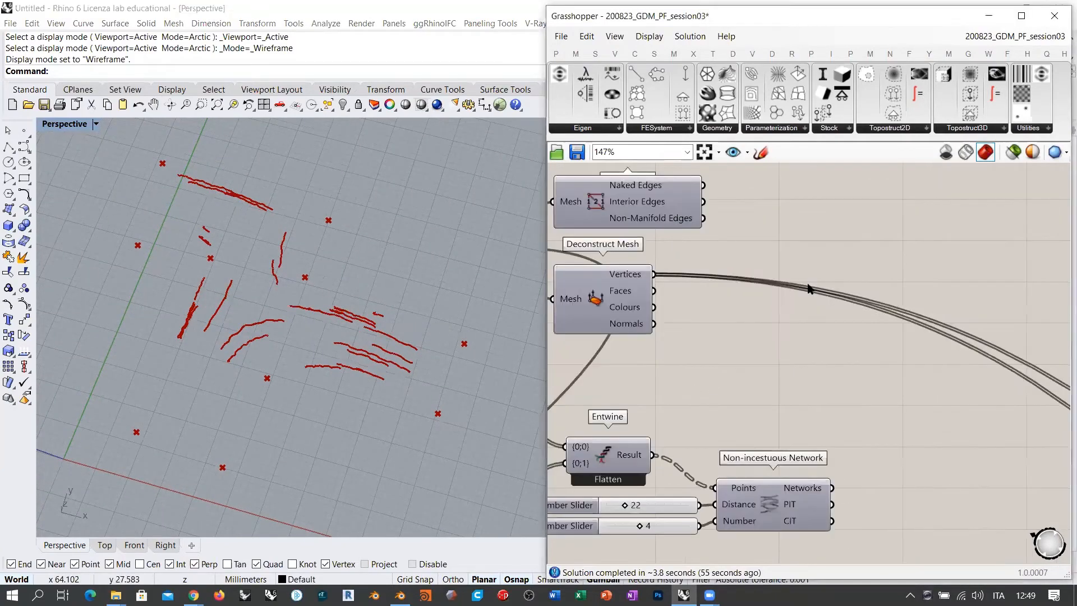
scroll(808, 286, down, 6)
right_drag(865, 406, 821, 231)
scroll(848, 416, up, 8)
right_drag(869, 402, 900, 404)
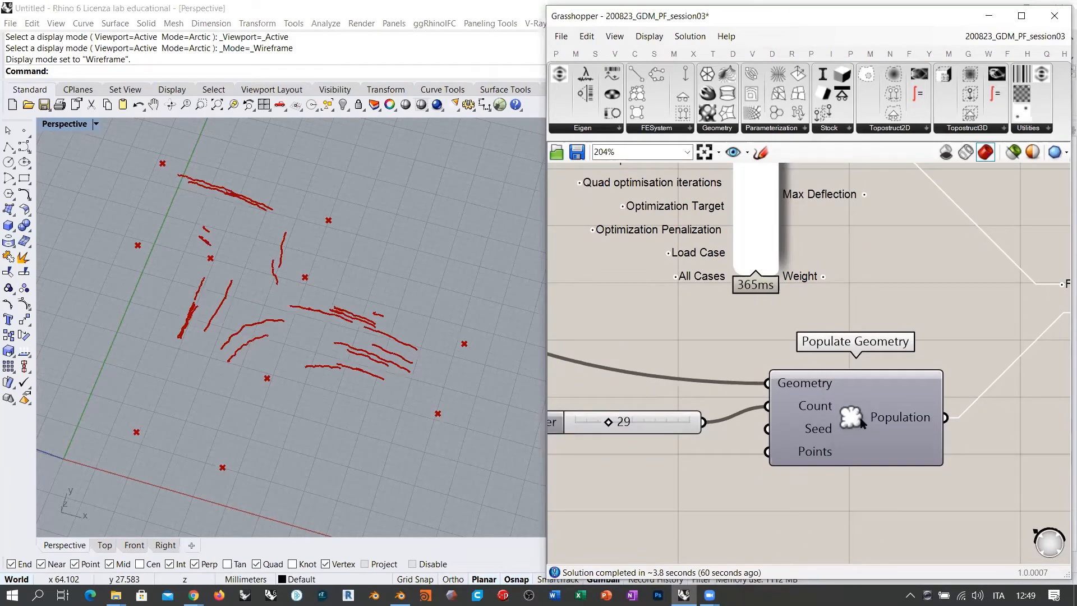
scroll(990, 331, down, 4)
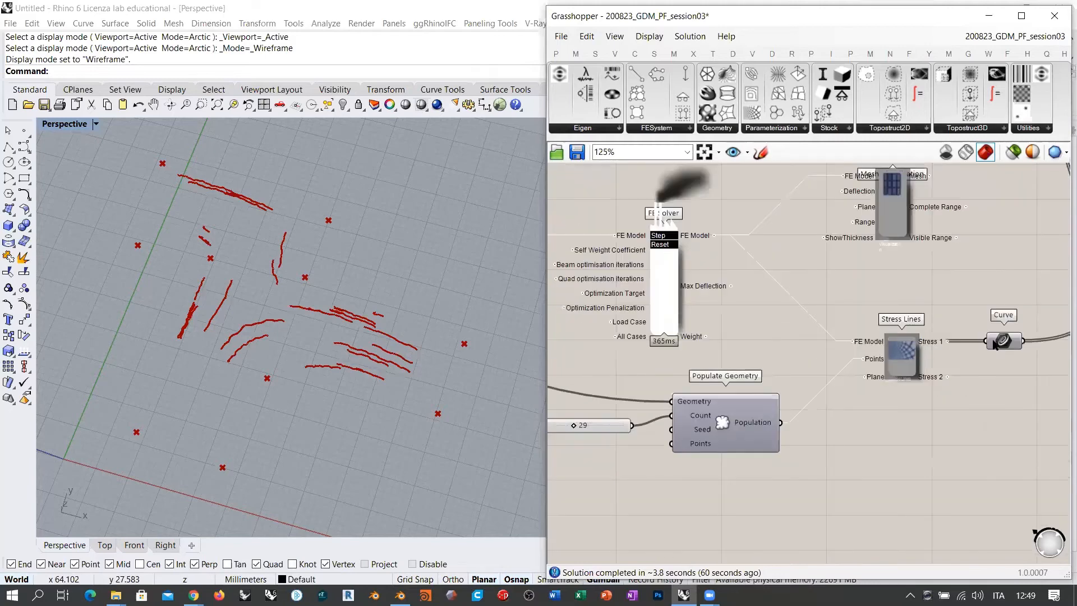
click(1004, 341)
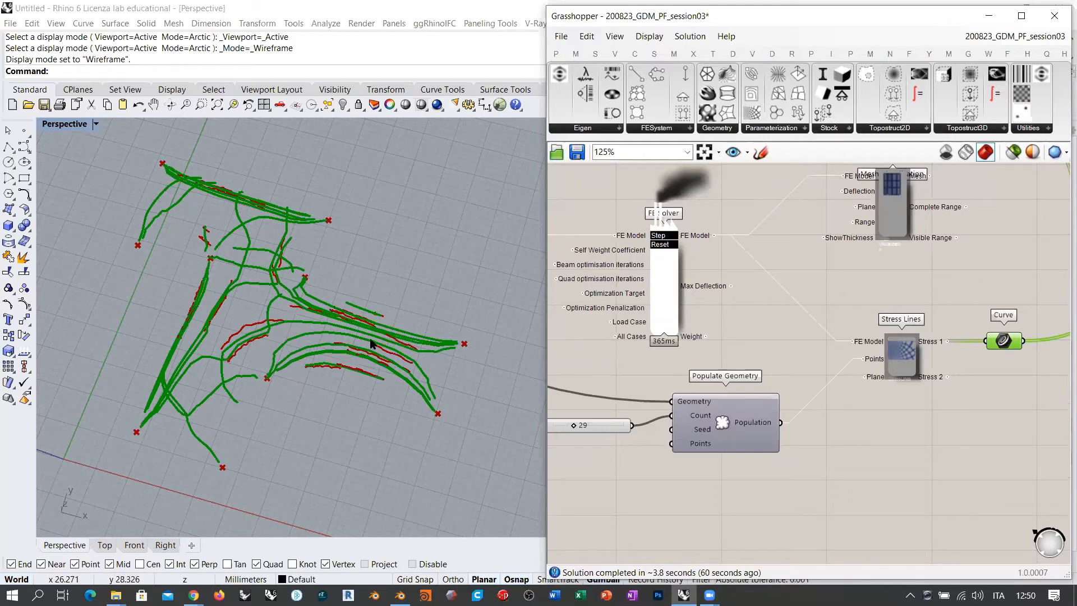
click(989, 389)
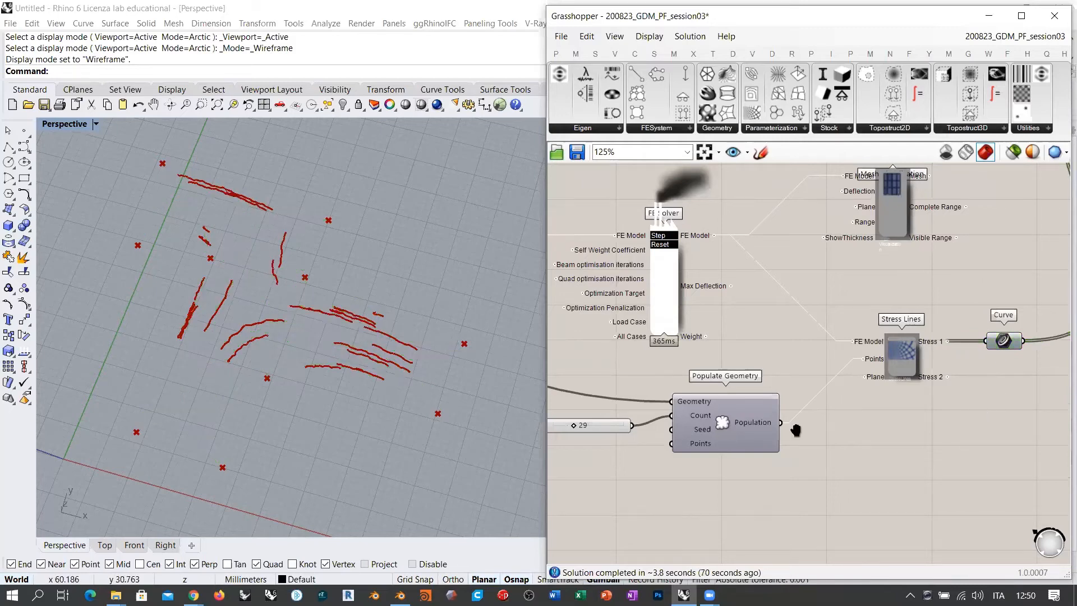
- Set the Count slider of the Populate Geometry component to 60 and view the regenerated stress curves
scroll(675, 398, up, 3)
click(675, 399)
double_click(675, 398)
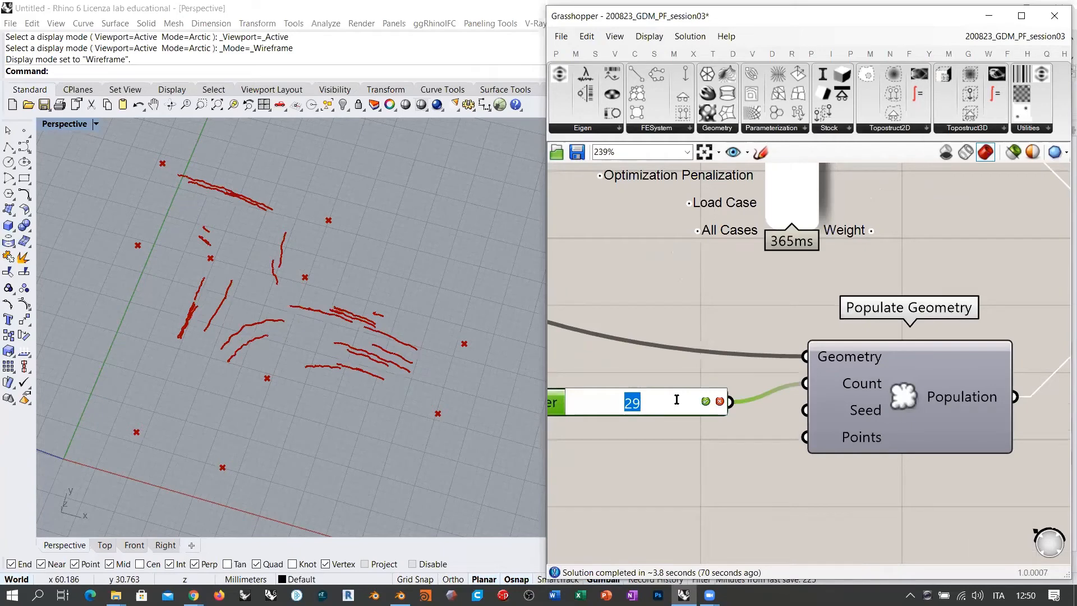
text(60)
key(Return)
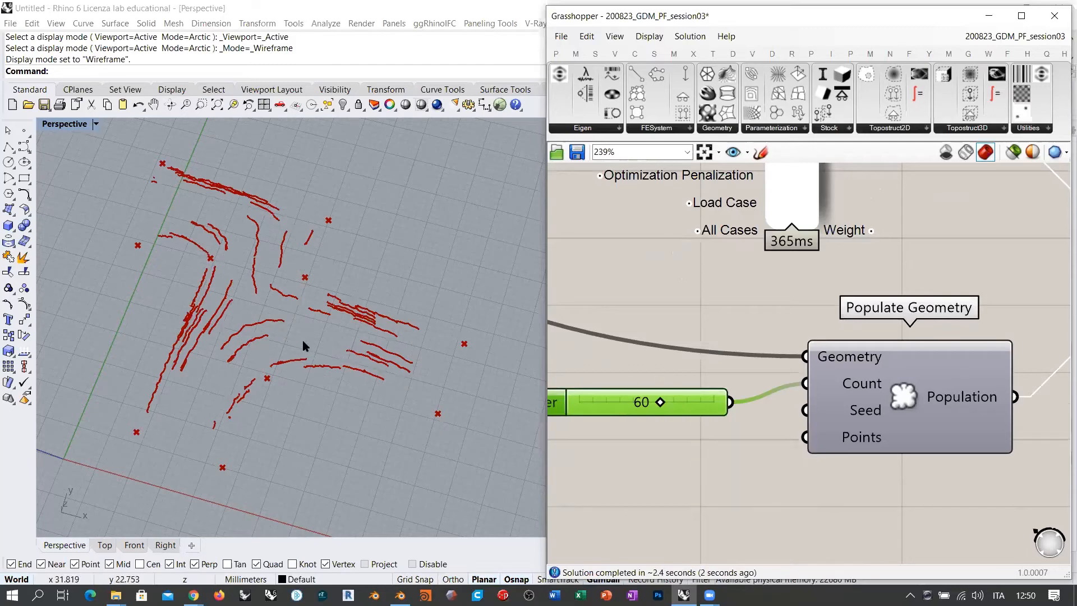
right_drag(351, 323, 412, 310)
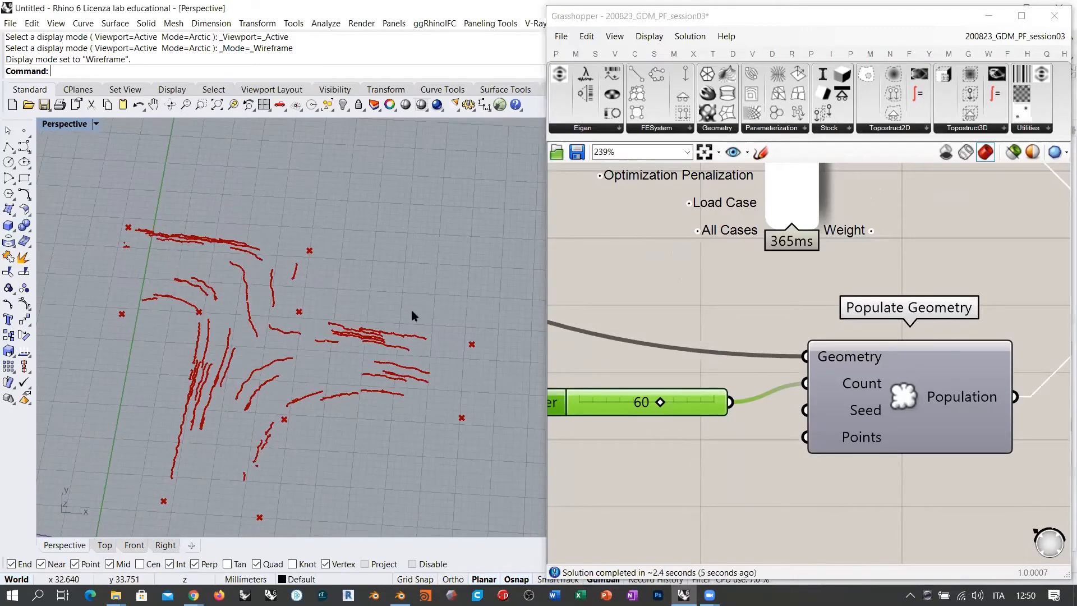
- Raise the Count slider of the Populate Geometry component to 100
double_click(682, 401)
text(100)
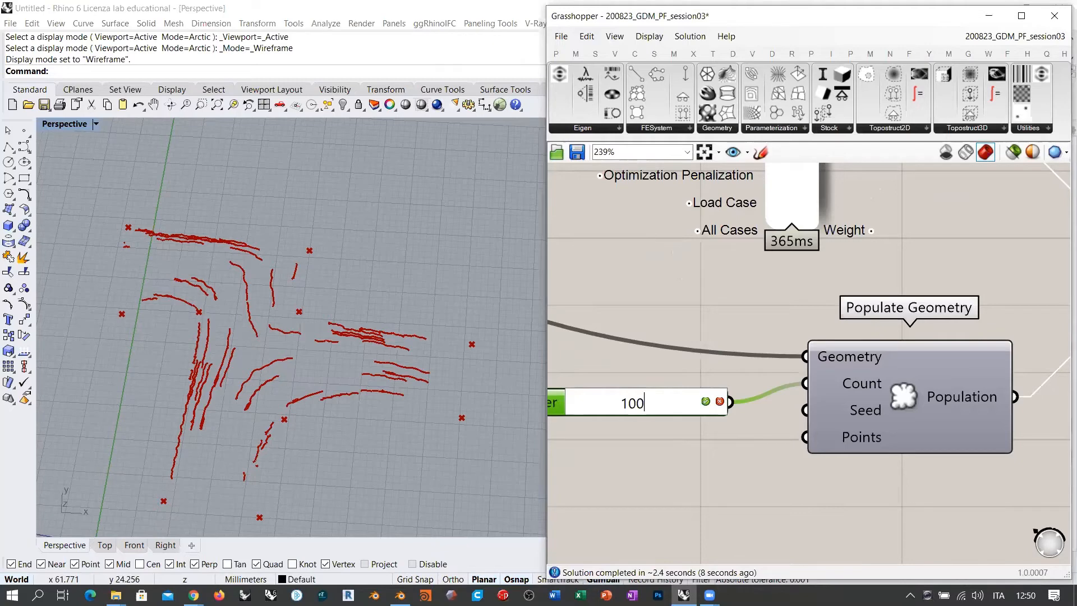
key(Return)
scroll(685, 373, down, 5)
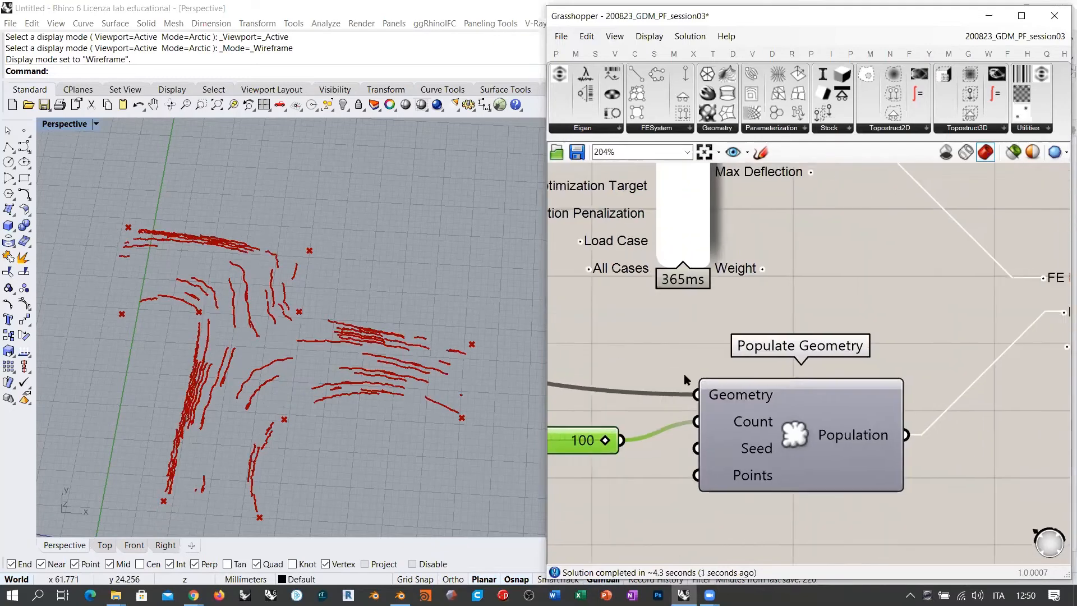
- Review the downstream Shift List, Closest Point, Point Emitter and Scale components against the stress curves in the Perspective view
right_drag(913, 272, 721, 423)
right_drag(839, 303, 650, 300)
scroll(693, 322, down, 1)
drag(913, 388, 835, 342)
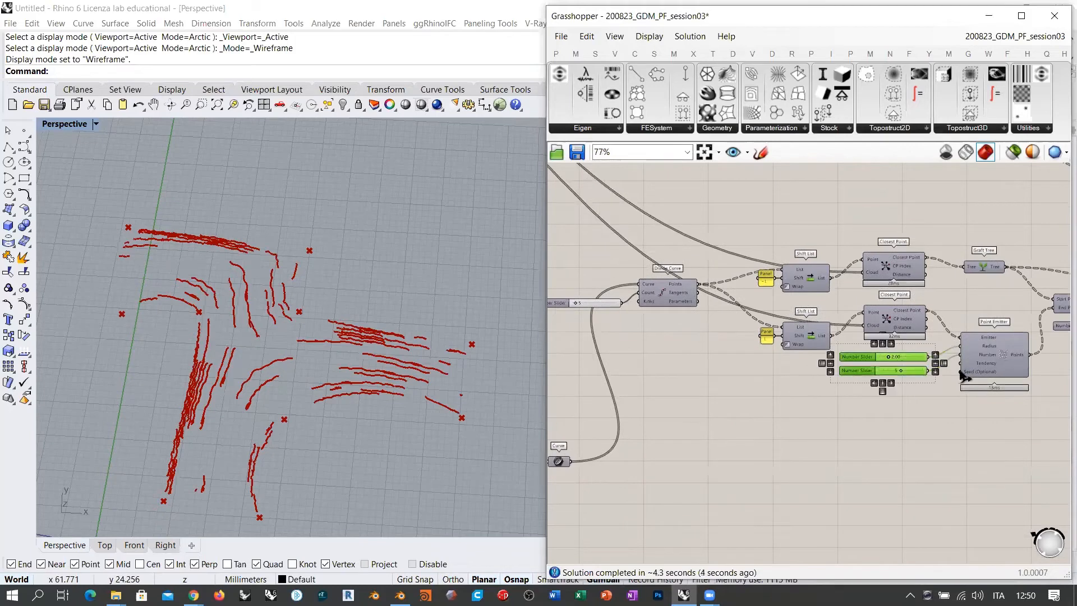
right_drag(964, 377, 753, 398)
click(901, 346)
click(900, 443)
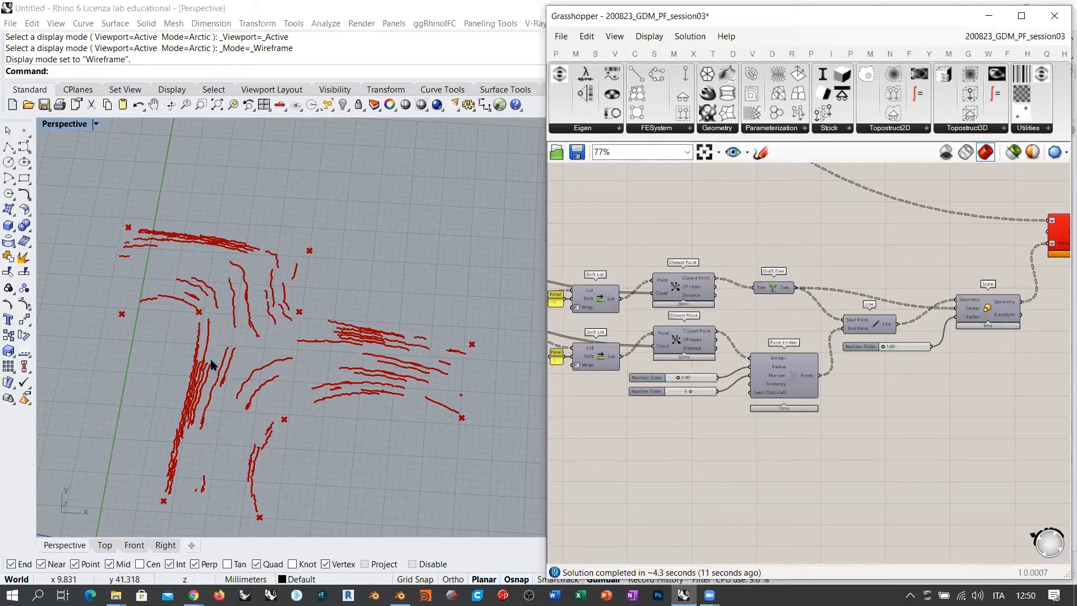
right_drag(212, 364, 338, 369)
- Extend the Populate Geometry Count slider's maximum to 1100 and set its value to 500
right_drag(644, 452, 916, 353)
scroll(643, 387, up, 5)
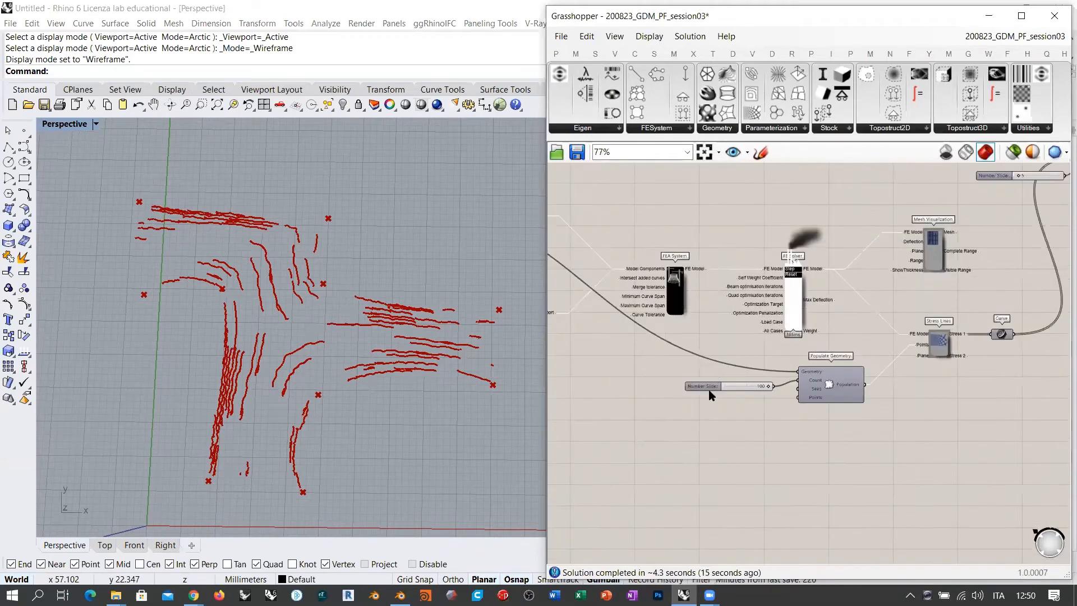
double_click(689, 392)
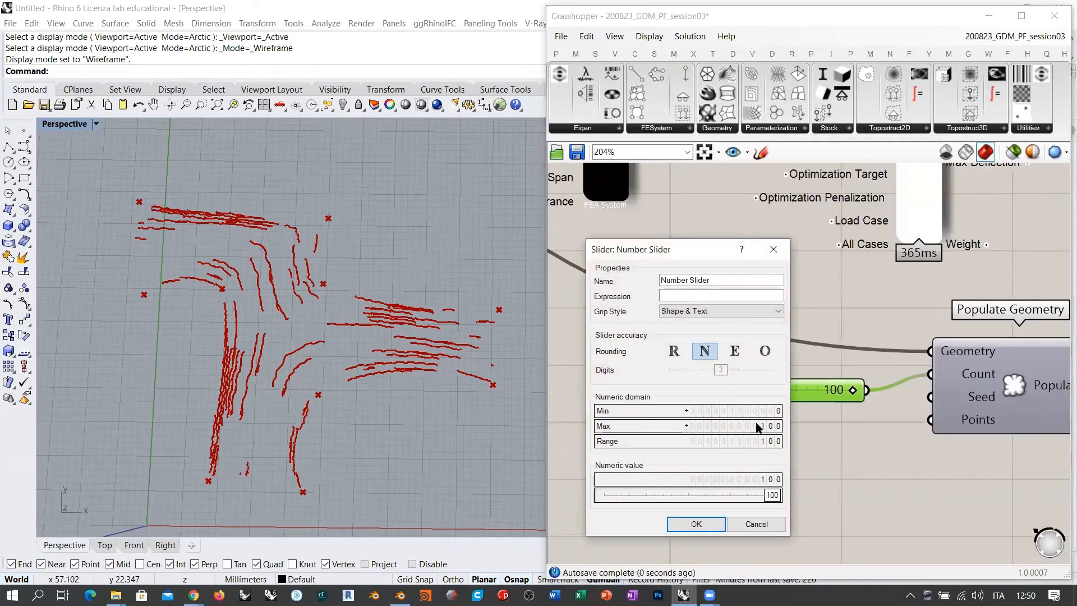
scroll(763, 427, up, 11)
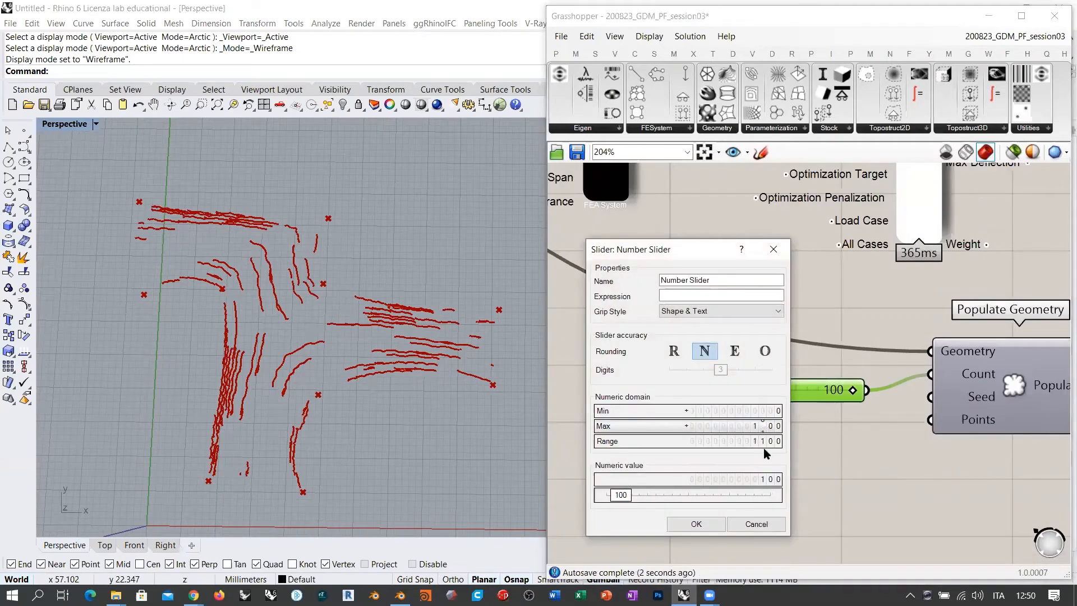
click(696, 524)
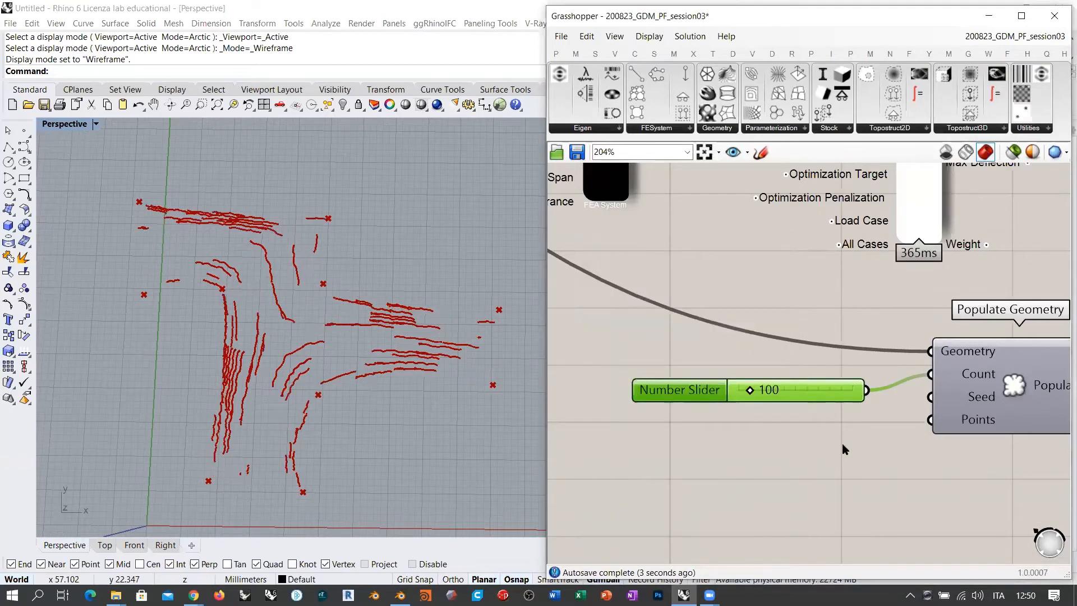
double_click(796, 391)
text(500)
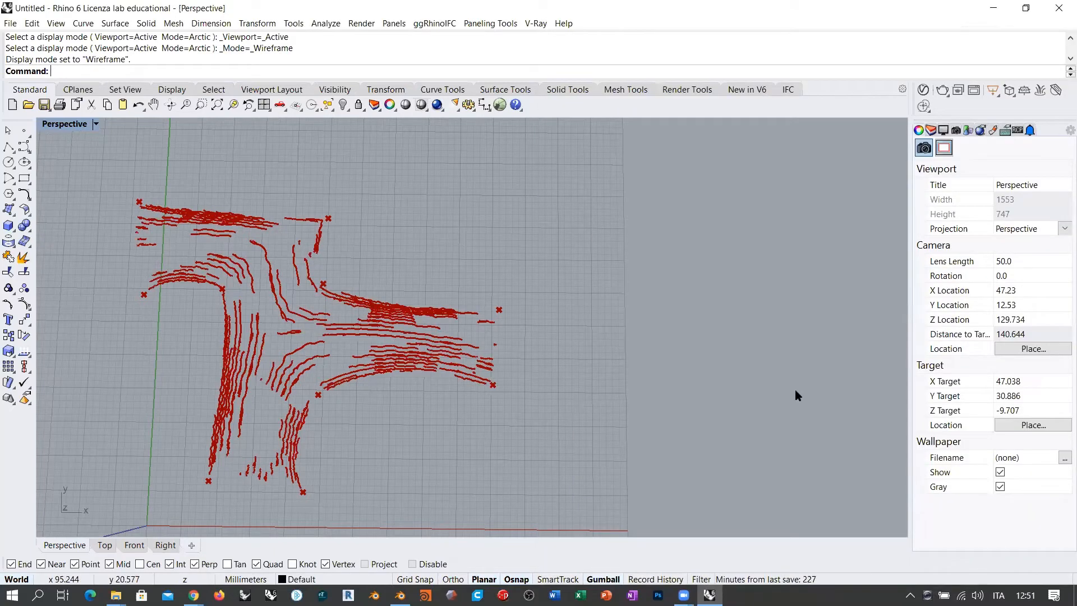
- Examine the denser stress curves in the Rhino Perspective view from several angles, especially where the shell's branches meet
right_drag(317, 397, 379, 312)
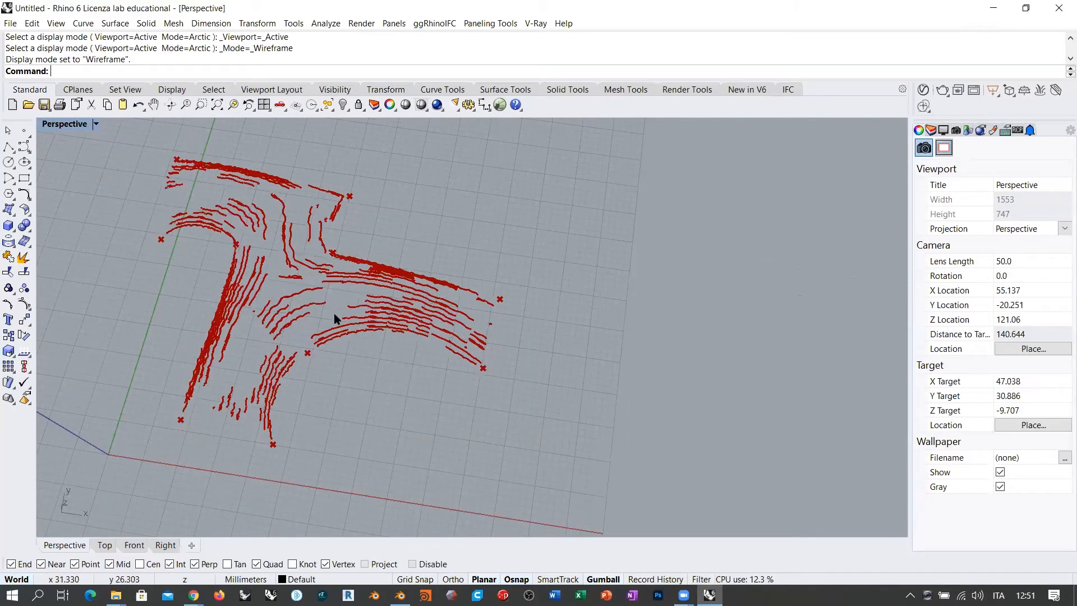
scroll(426, 318, up, 4)
right_drag(445, 322, 293, 224)
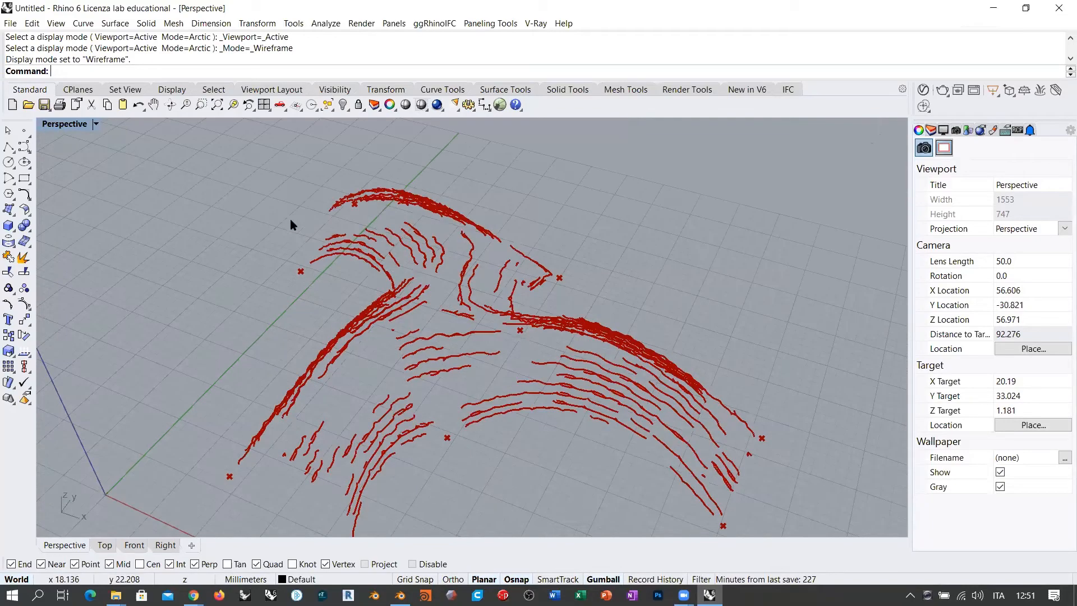
right_drag(440, 257, 449, 270)
scroll(338, 249, up, 2)
right_drag(339, 250, 415, 284)
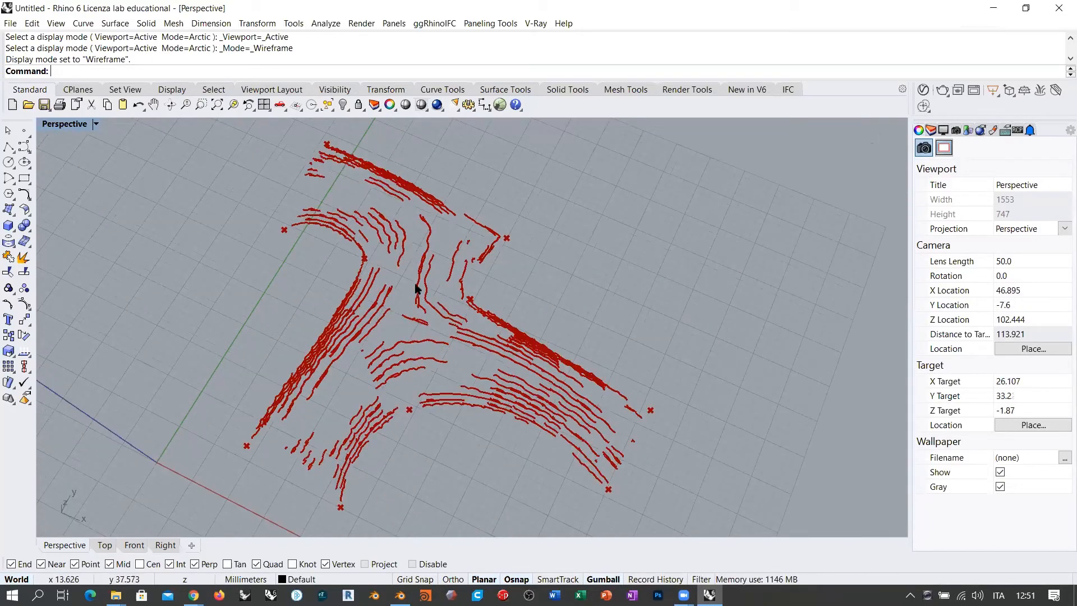
right_drag(506, 404, 461, 378)
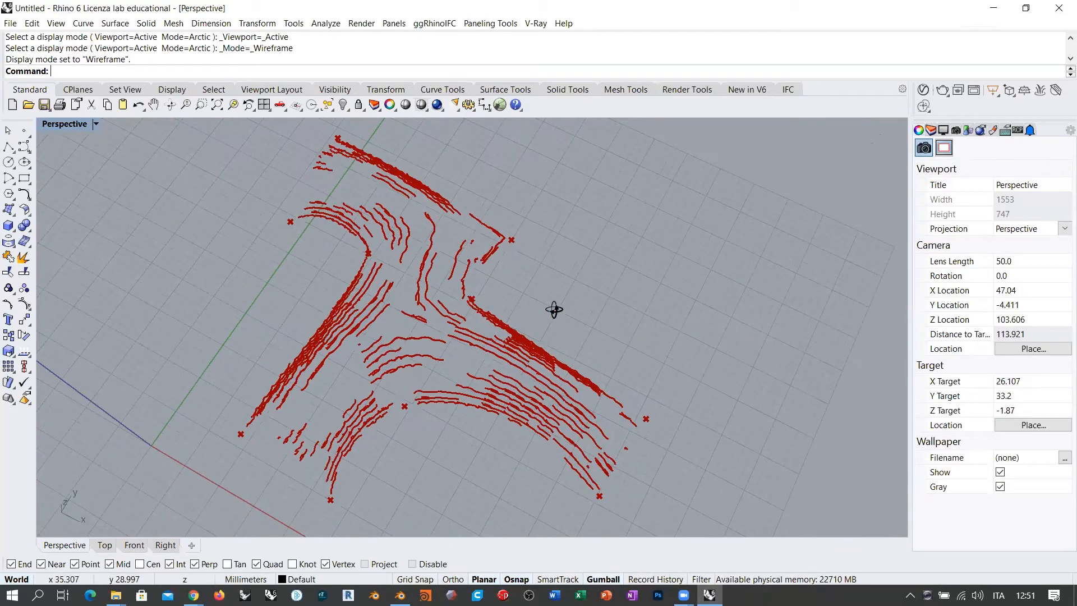
right_drag(555, 308, 342, 202)
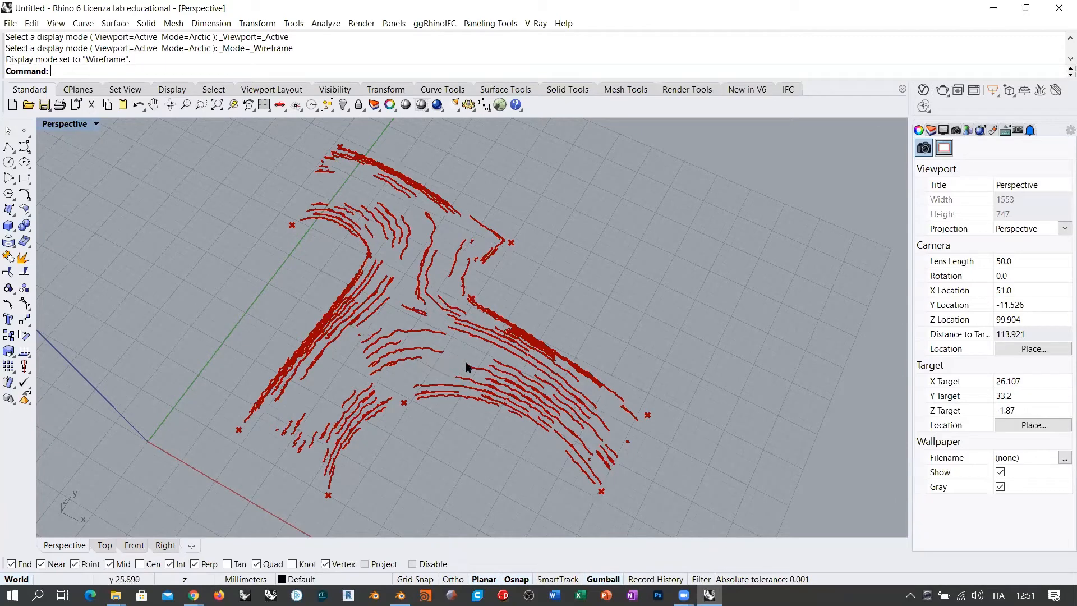
right_drag(468, 303, 406, 224)
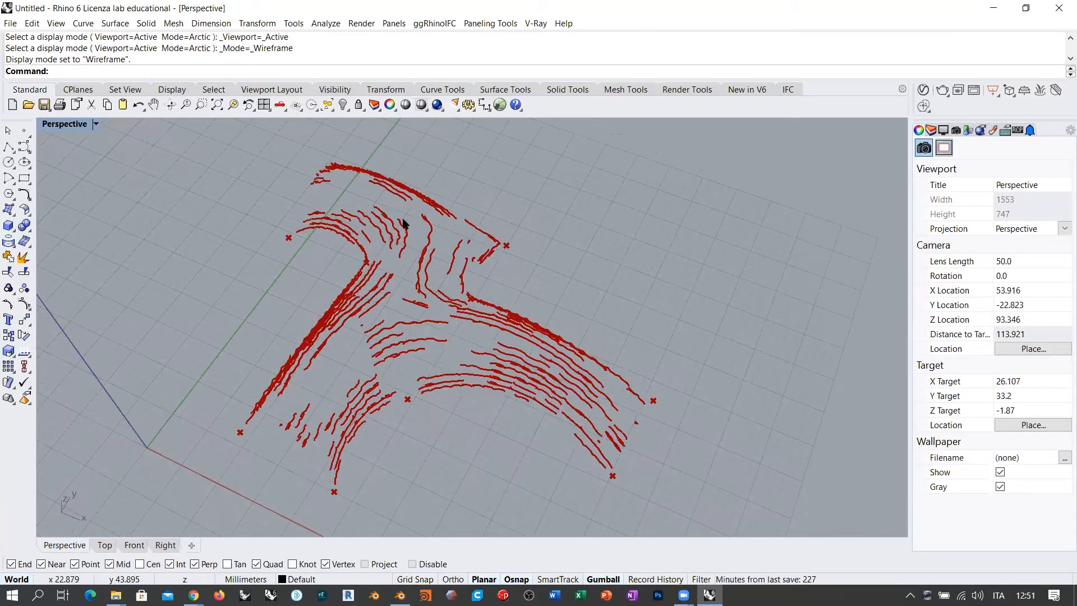
right_drag(461, 298, 491, 294)
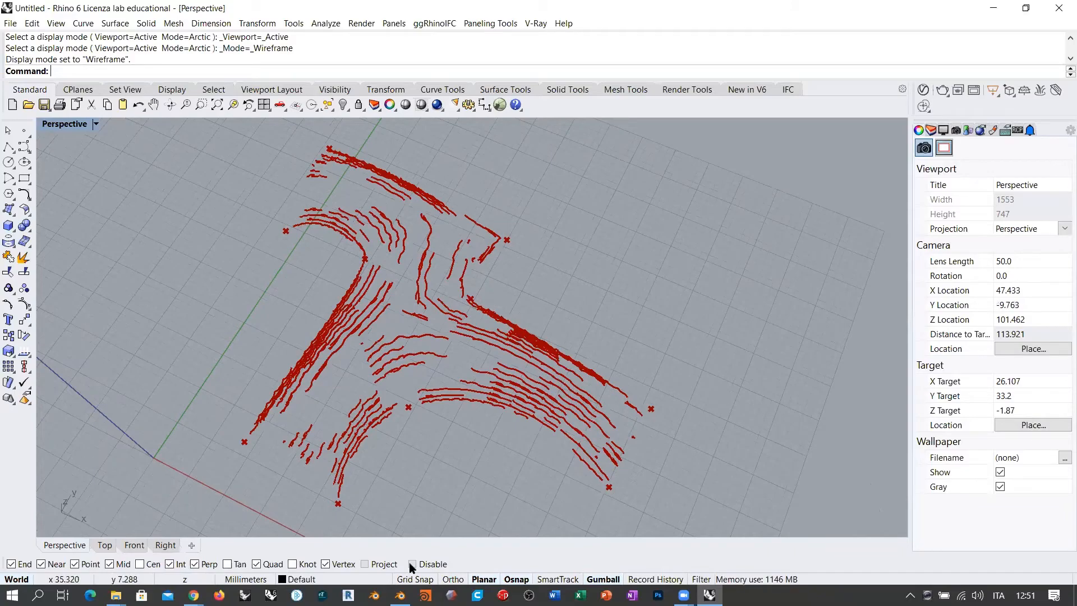
- Switch to Blender, deselect Tessellation.001 and inspect its fibre pattern up close at the junction of the branches
click(400, 595)
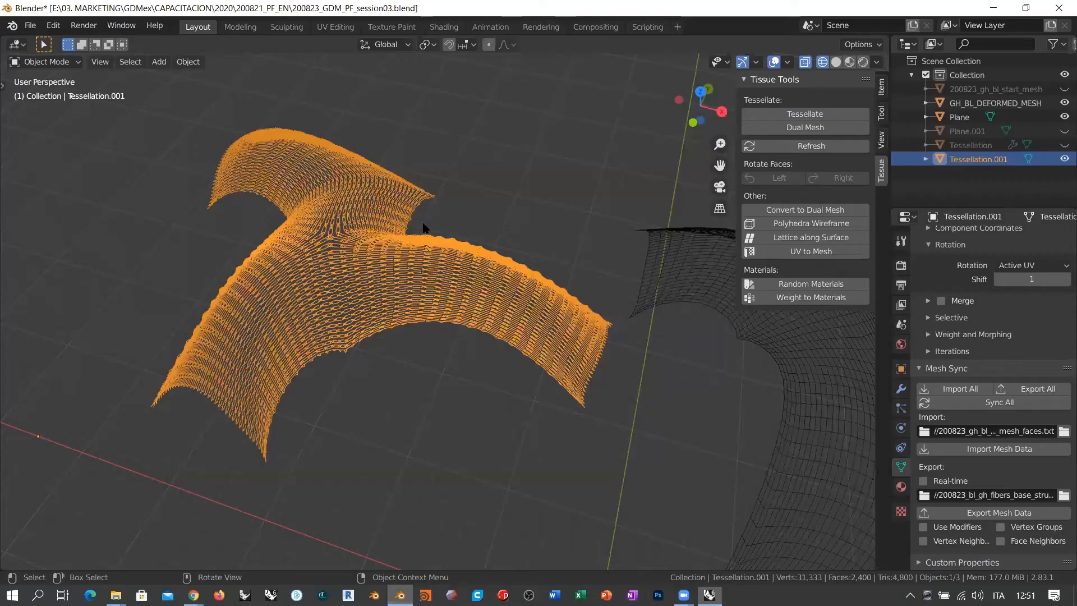
click(373, 354)
scroll(321, 282, up, 4)
middle_drag(335, 283, 430, 306)
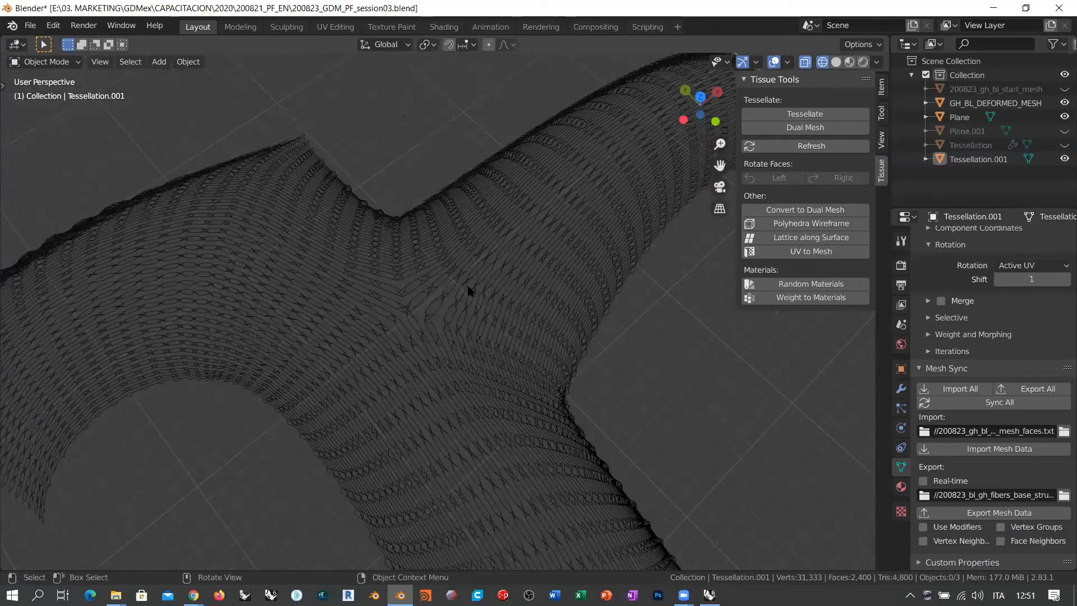
scroll(468, 289, down, 5)
middle_drag(284, 291, 517, 525)
scroll(508, 502, up, 4)
- Select the Plane component near the origin and study its branching lines beside the tessellated shell
click(504, 418)
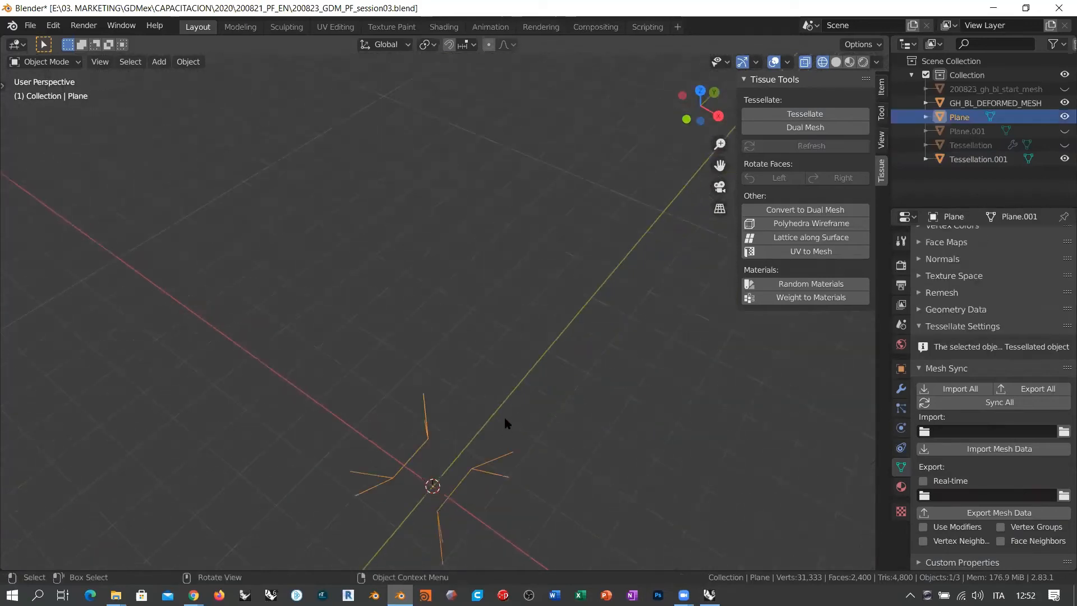
middle_drag(505, 420, 332, 372)
shift+middle_drag(410, 356, 463, 319)
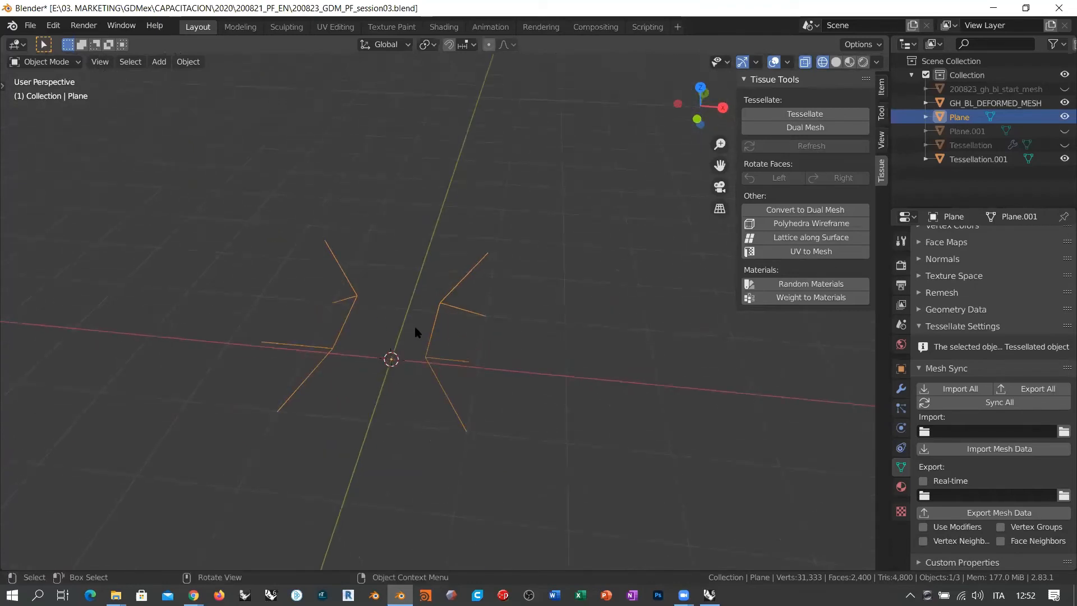
shift+middle_drag(426, 331, 503, 326)
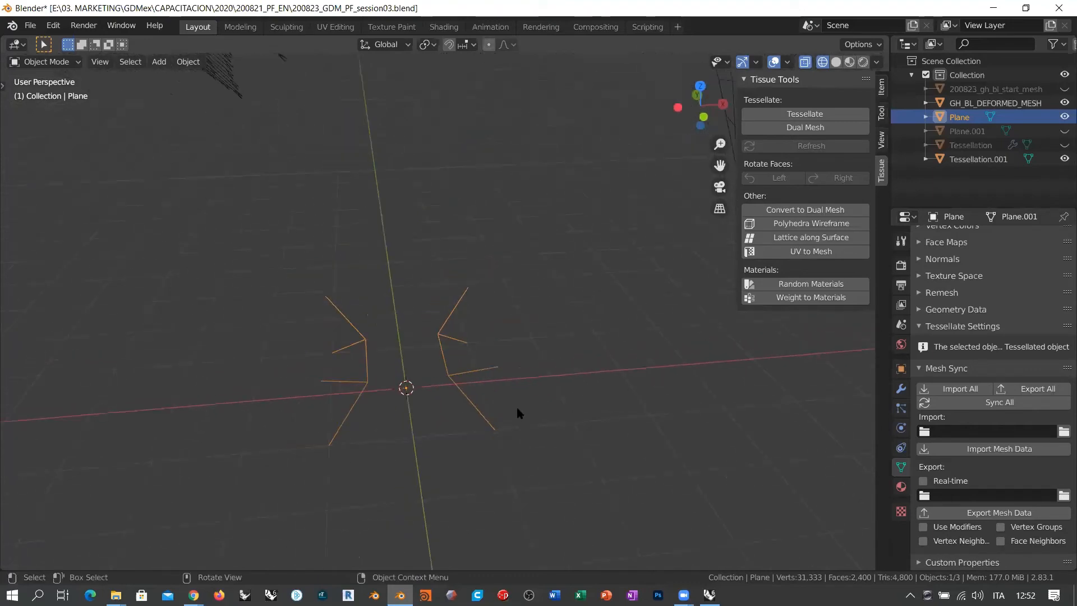
scroll(516, 472, down, 5)
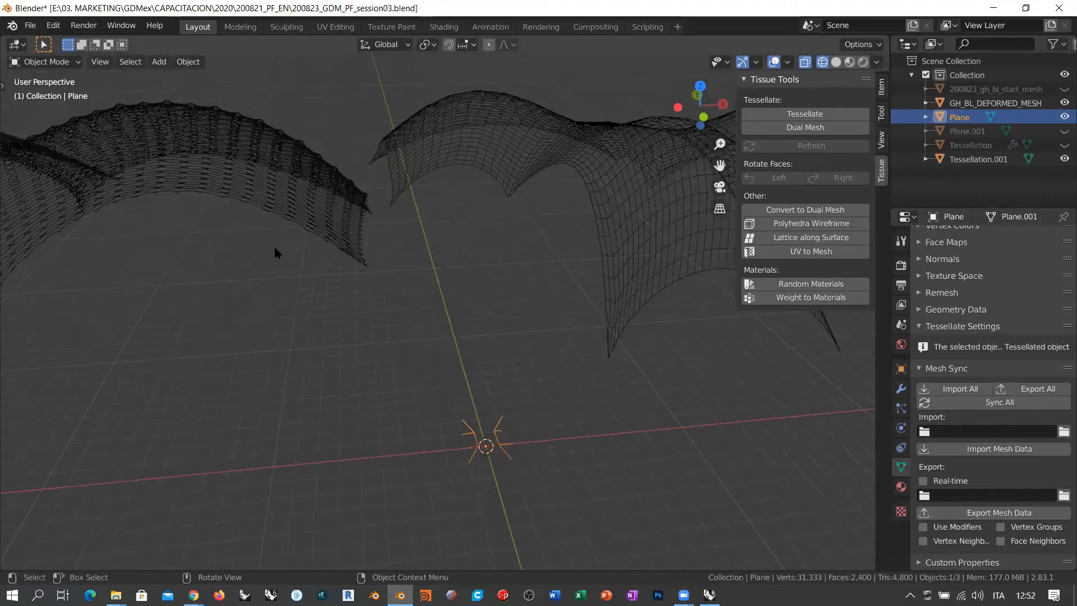
middle_drag(519, 369, 478, 366)
scroll(432, 384, up, 2)
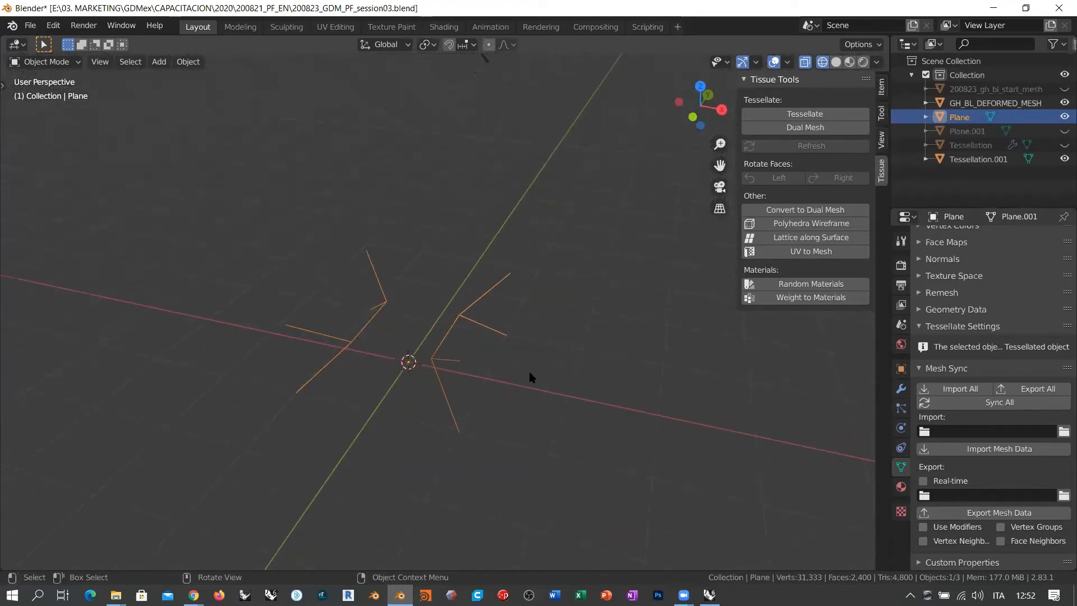
shift+middle_drag(483, 378, 519, 344)
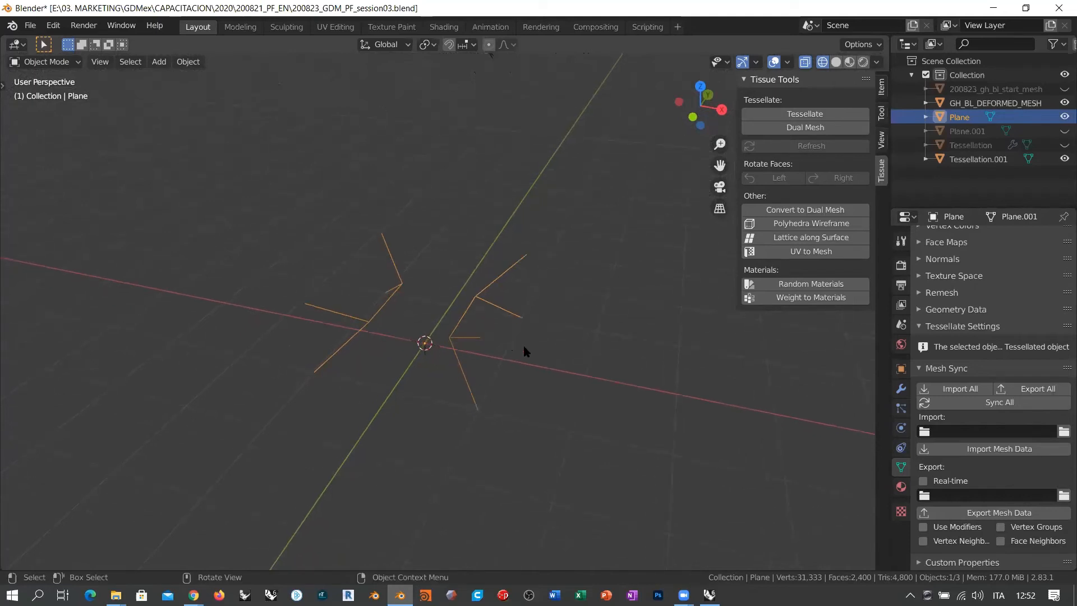
middle_drag(521, 350, 387, 354)
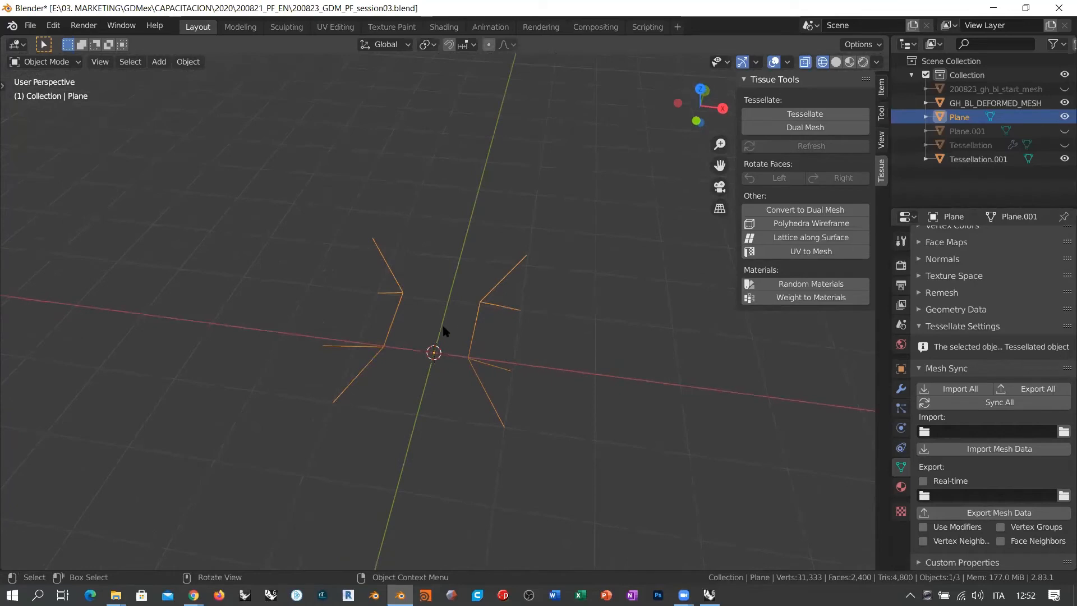
- In the Plane component's mesh, join the inner vertices at diagonally opposite corners of its two branching lines with a new edge
scroll(434, 331, up, 4)
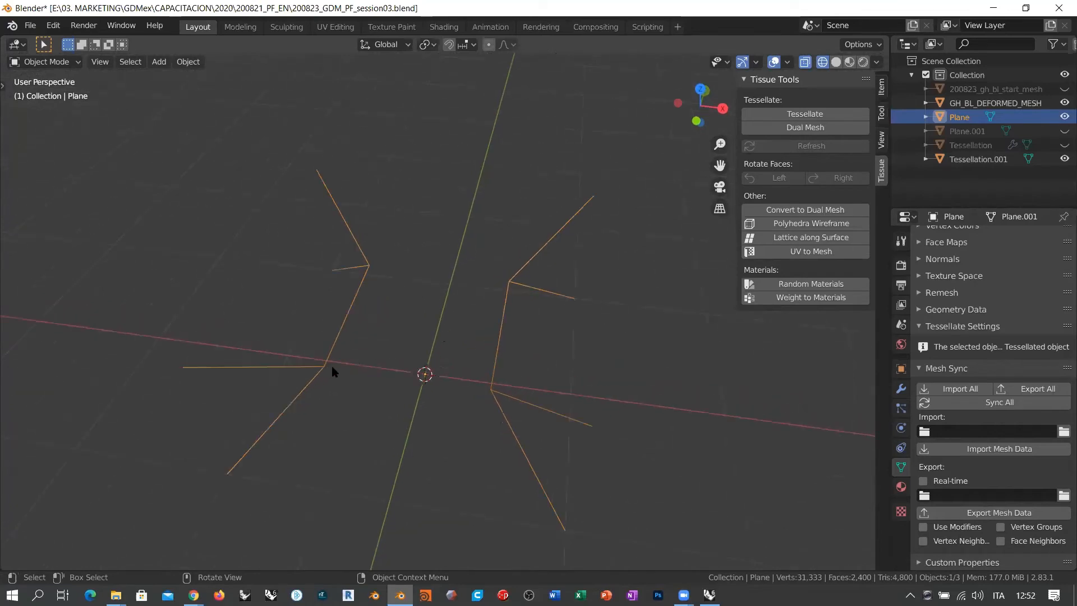
key(Tab)
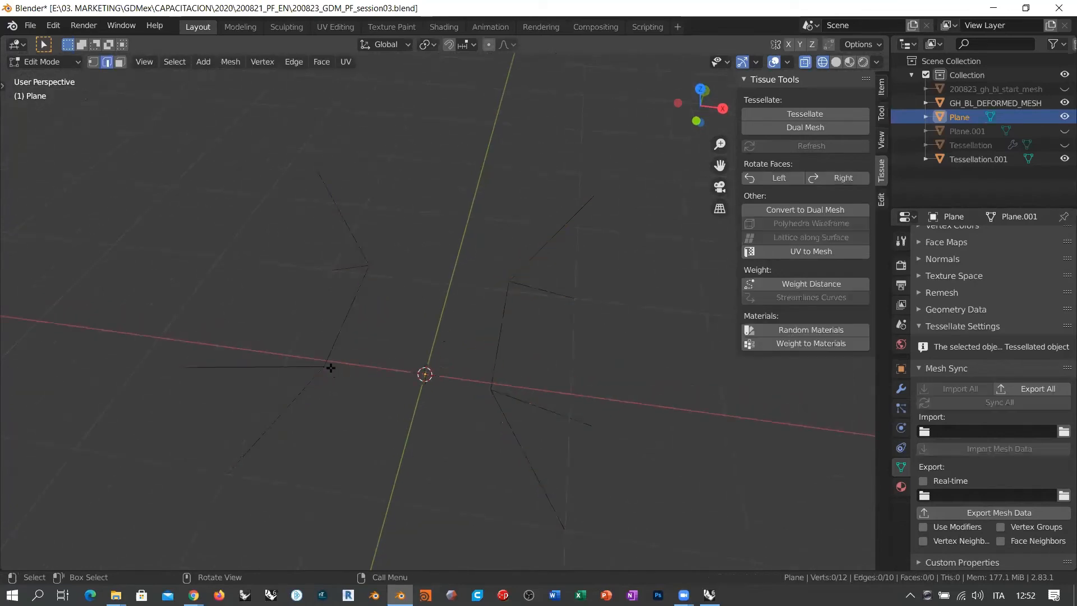
click(324, 367)
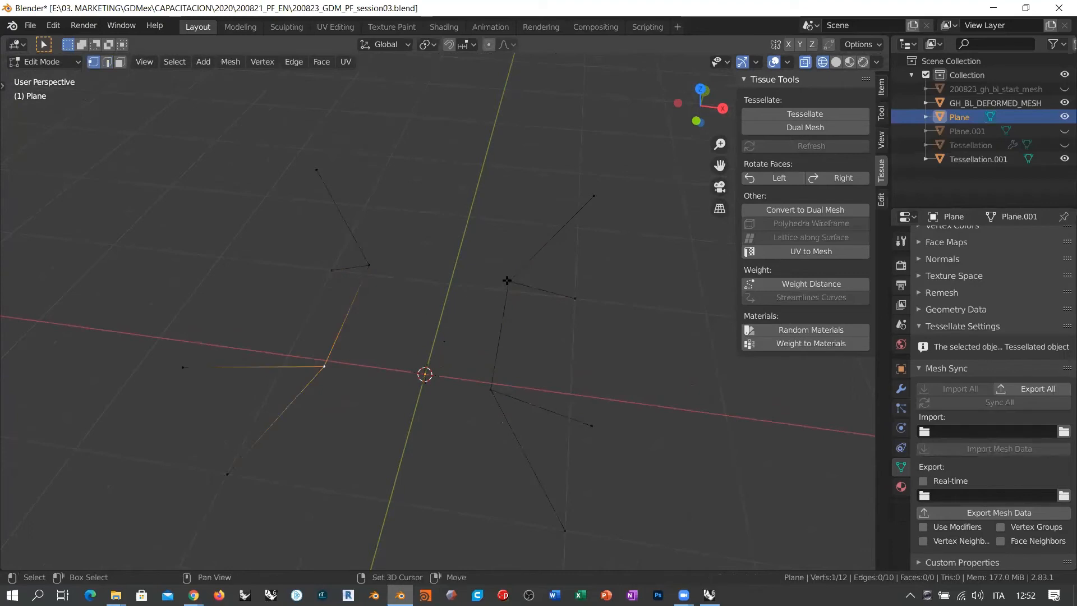
shift+click(509, 281)
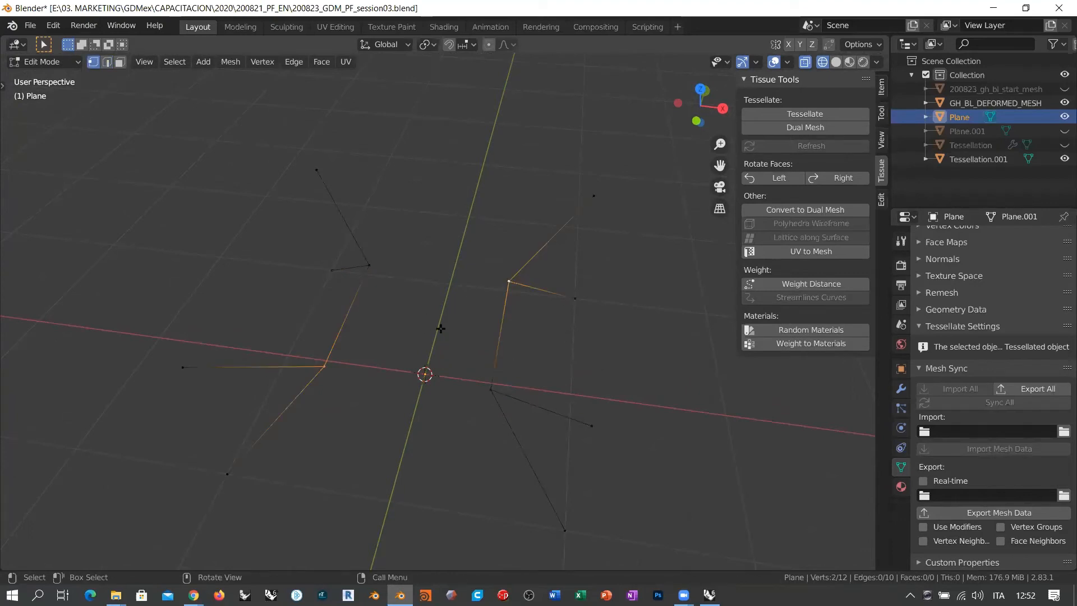
key(f)
- Add a single unslid loop cut to the new diagonal edge to place a vertex at its midpoint
key(ctrl+r)
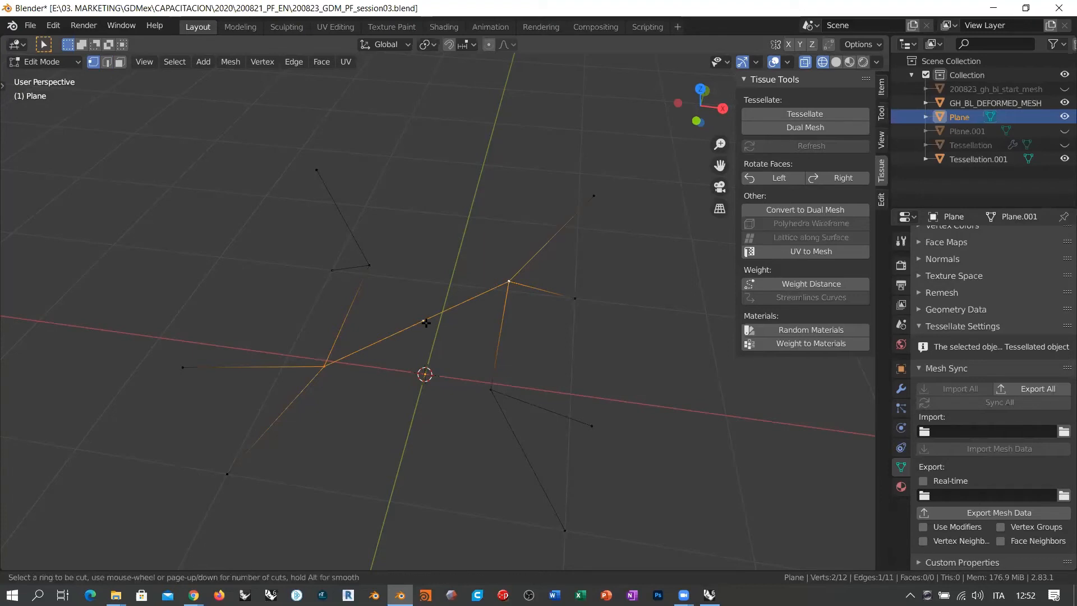
click(426, 324)
right_click(426, 323)
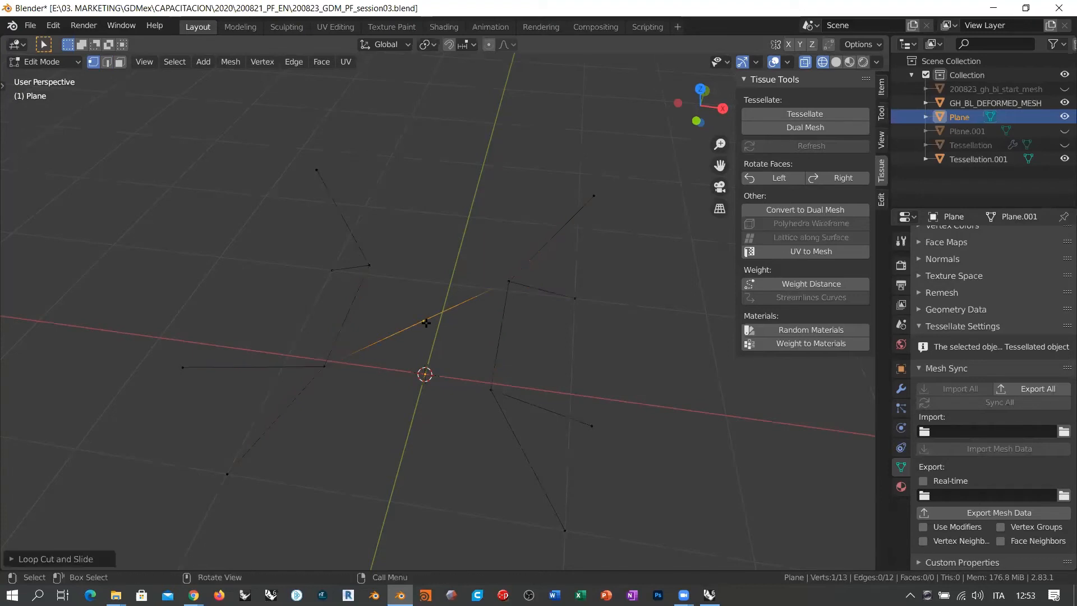
click(426, 323)
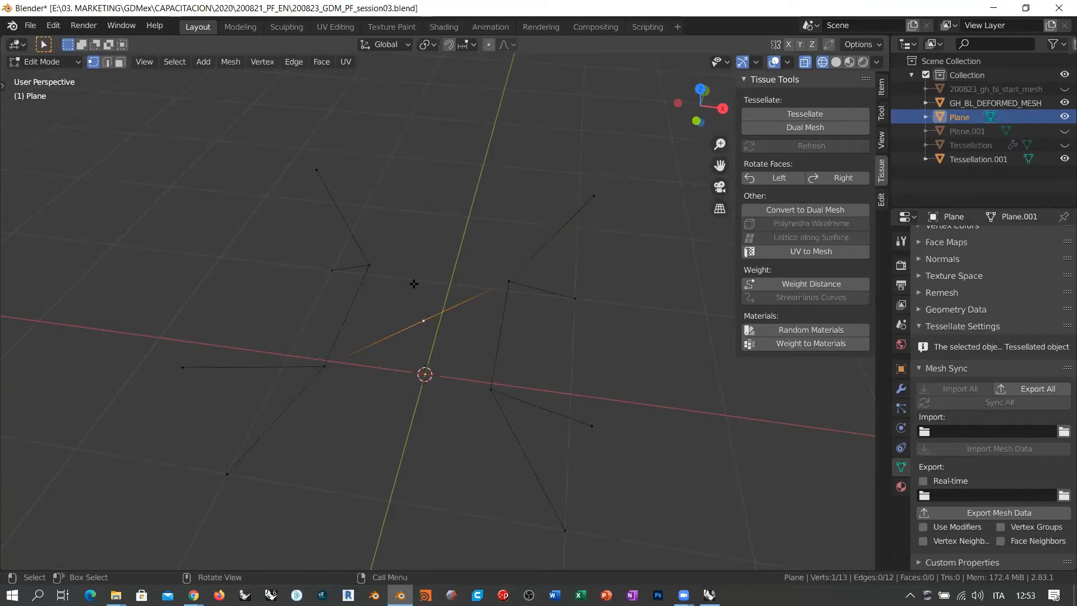
- Connect the diagonal's midpoint vertex to the two remaining inner vertices of the Plane component with new edges
click(371, 267)
shift+click(426, 323)
key(f)
scroll(463, 353, down, 3)
middle_drag(463, 353, 553, 322)
middle_drag(466, 311, 444, 325)
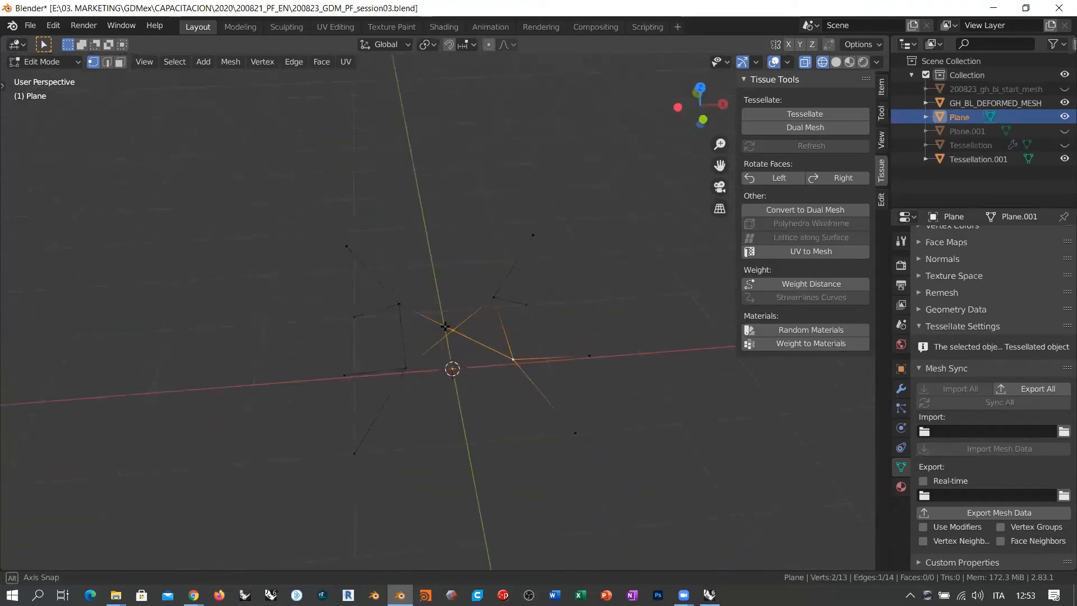
- Delete the two side edges joining the inner vertices of each branching line, leaving the crossing diagonals
key(2)
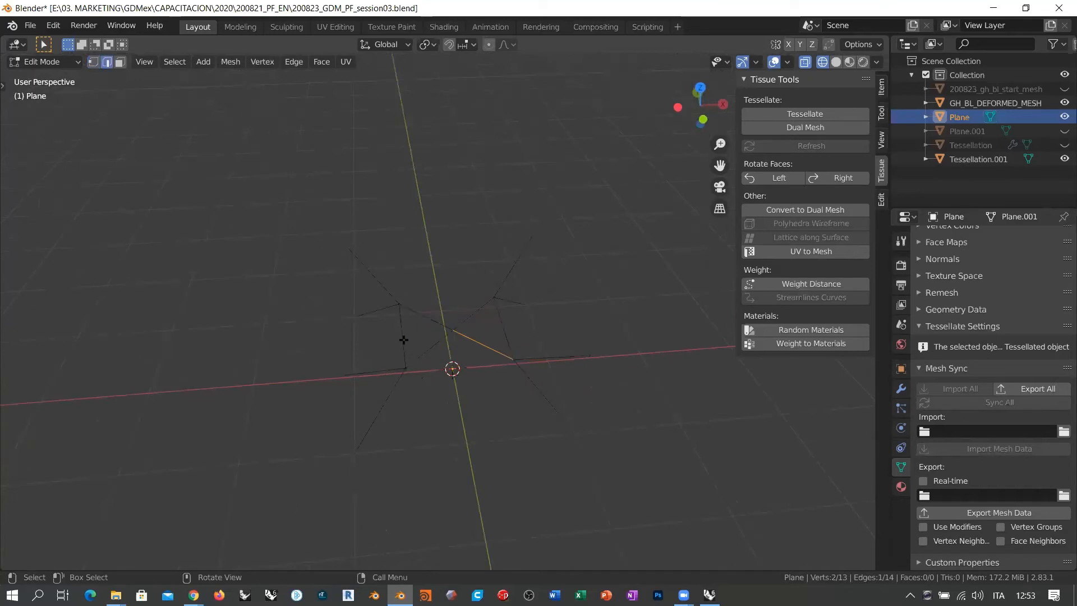
click(404, 339)
shift+click(499, 325)
middle_drag(525, 338, 515, 347)
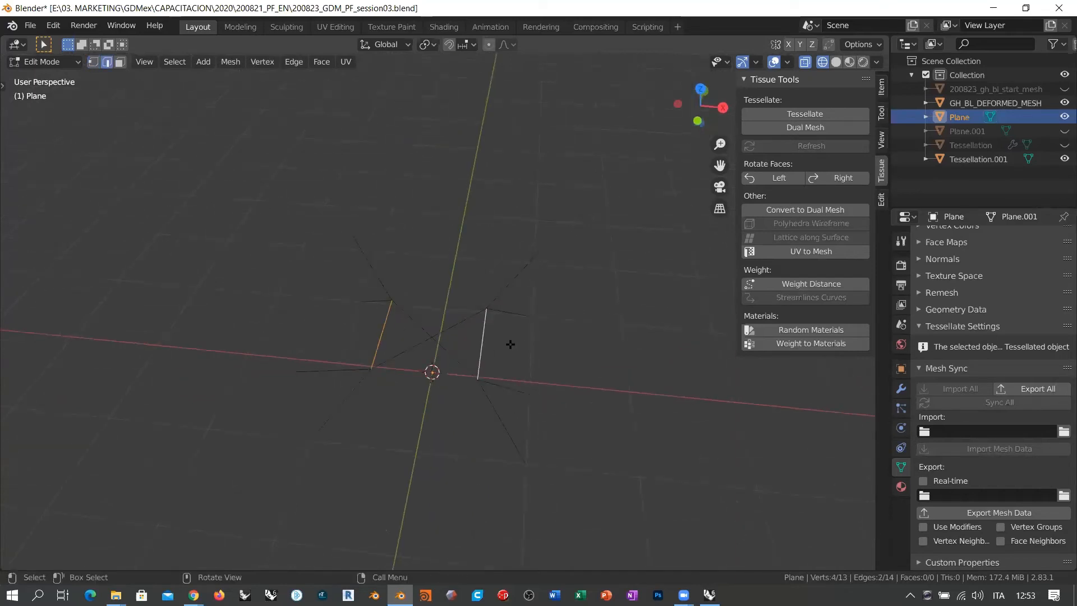
key(x)
click(480, 351)
middle_drag(432, 393, 519, 373)
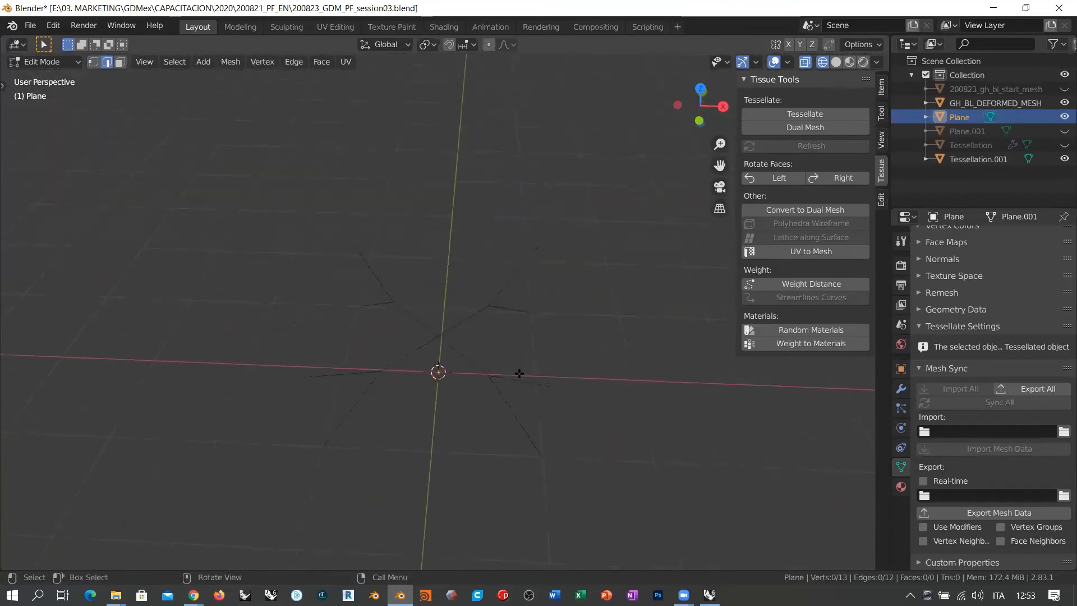
middle_drag(453, 331, 517, 262)
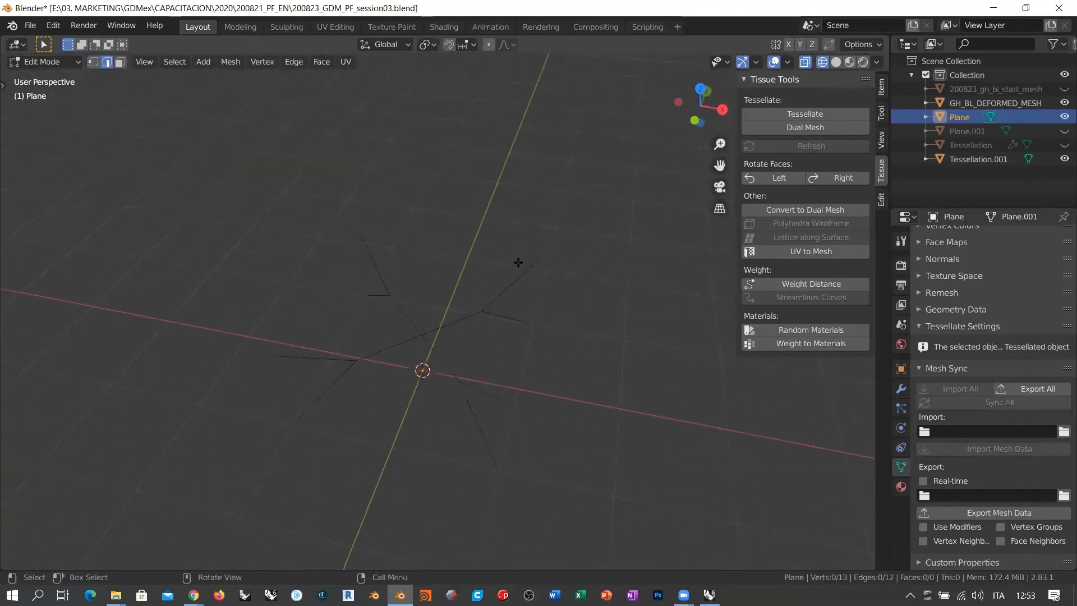
middle_drag(452, 340, 420, 341)
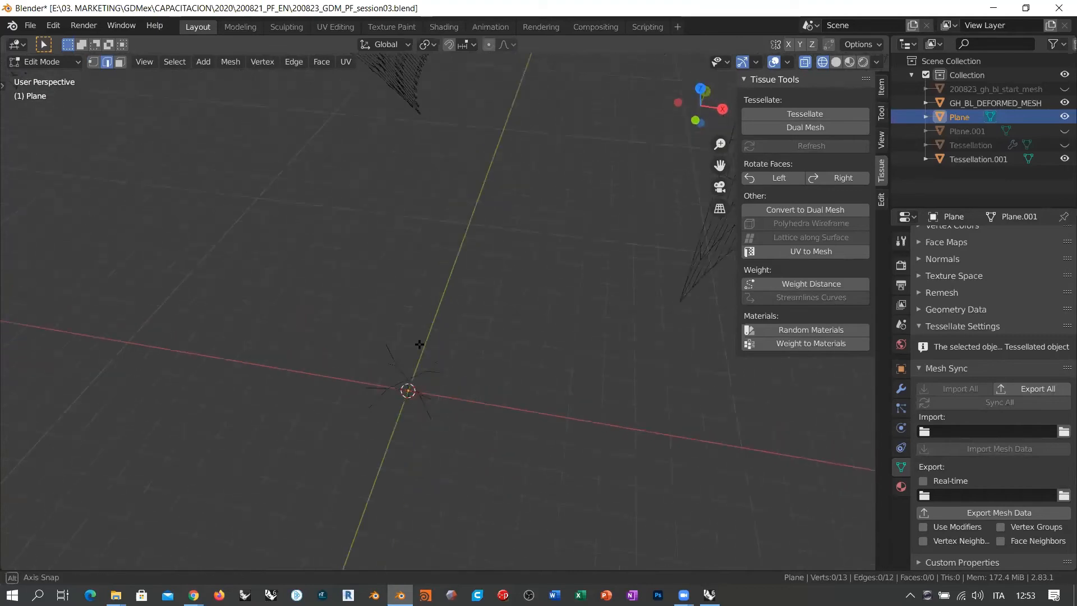
- Leave mesh editing, refresh Tessellation.001 with the modified Plane component and inspect its fibre pattern around the branches
key(Tab)
middle_drag(351, 281, 432, 170)
click(422, 159)
shift+middle_drag(340, 252, 746, 439)
click(987, 346)
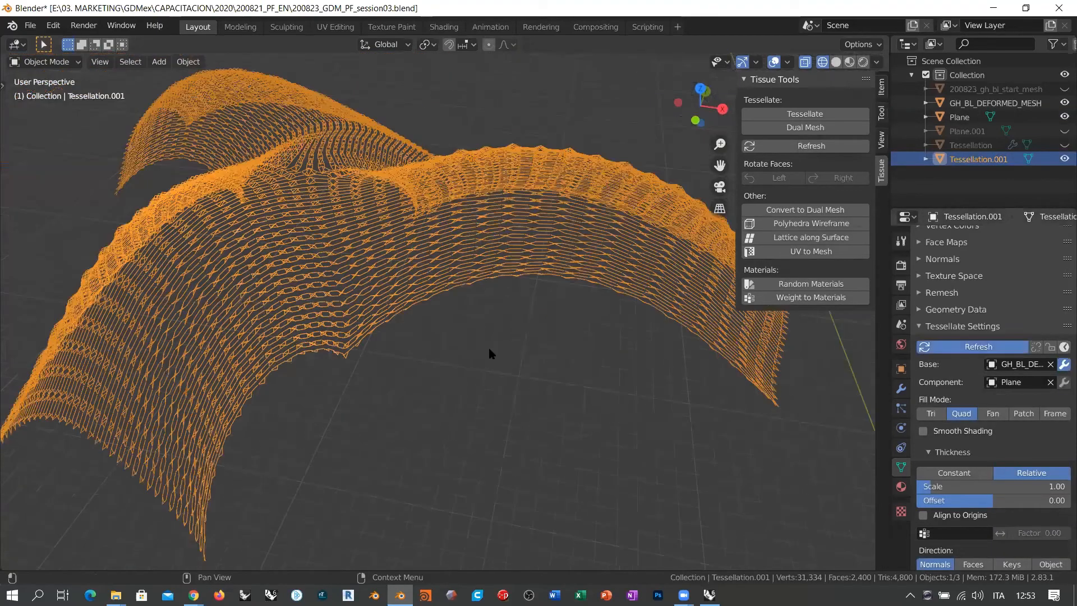
middle_drag(267, 308, 333, 329)
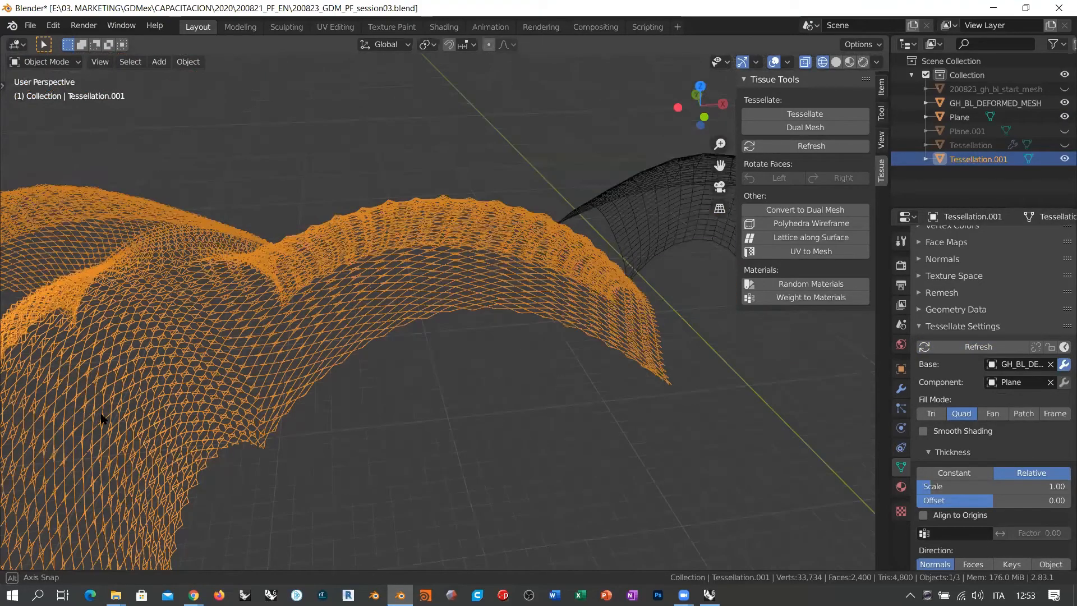
middle_drag(287, 422, 307, 414)
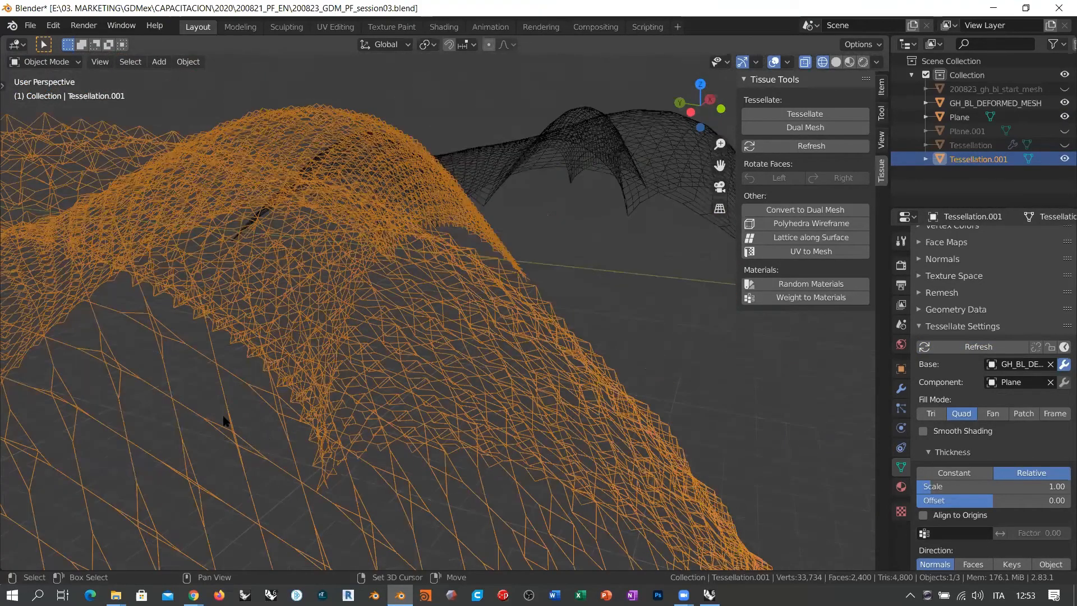
middle_drag(243, 392, 317, 396)
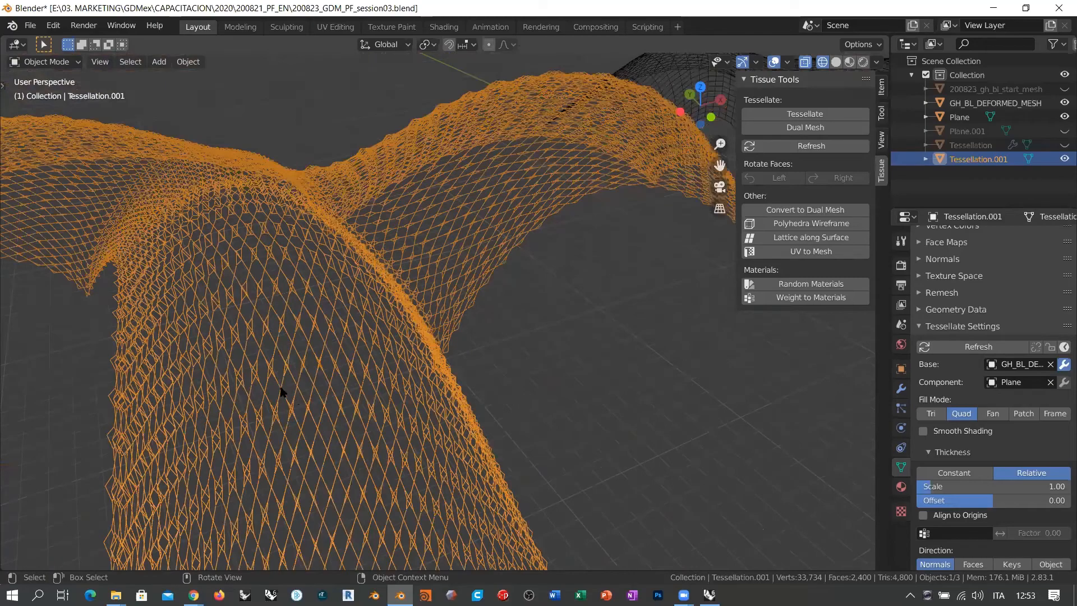
scroll(292, 401, down, 4)
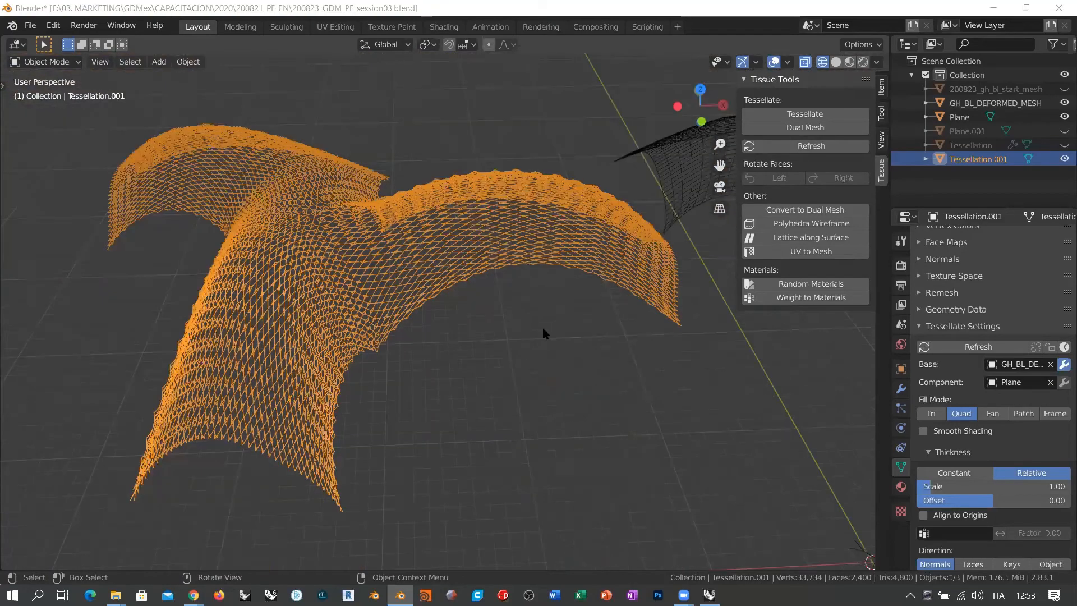
- Switch to Grasshopper and examine the MeshSync Import Advanced component with its import toggle and file path
key(alt+Tab)
scroll(715, 385, down, 4)
right_drag(715, 225, 751, 421)
right_drag(705, 295, 856, 426)
right_drag(638, 169, 776, 423)
scroll(961, 307, up, 5)
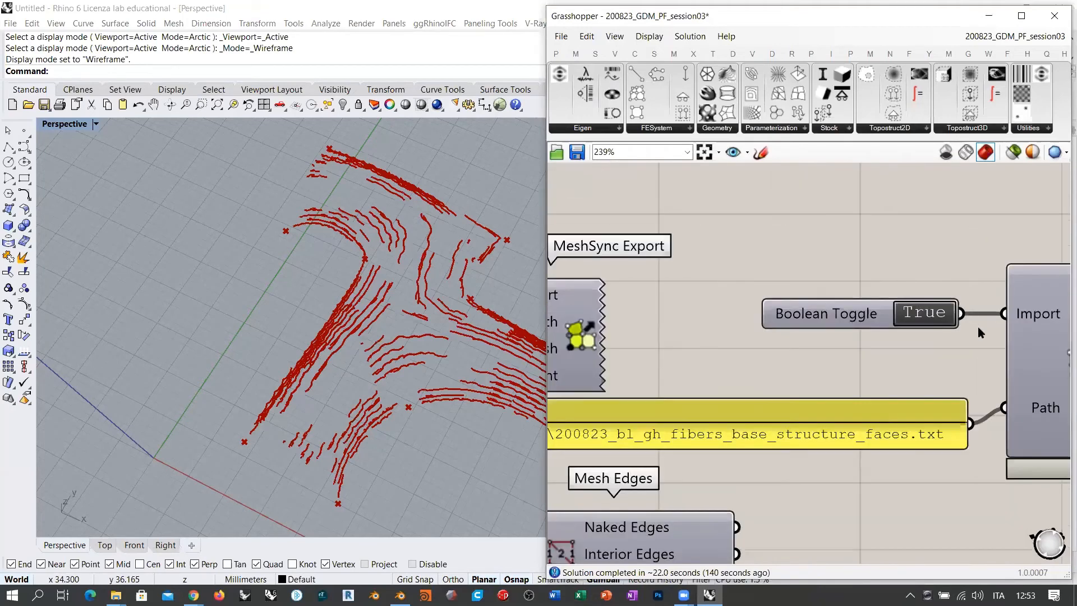
right_drag(978, 327, 750, 303)
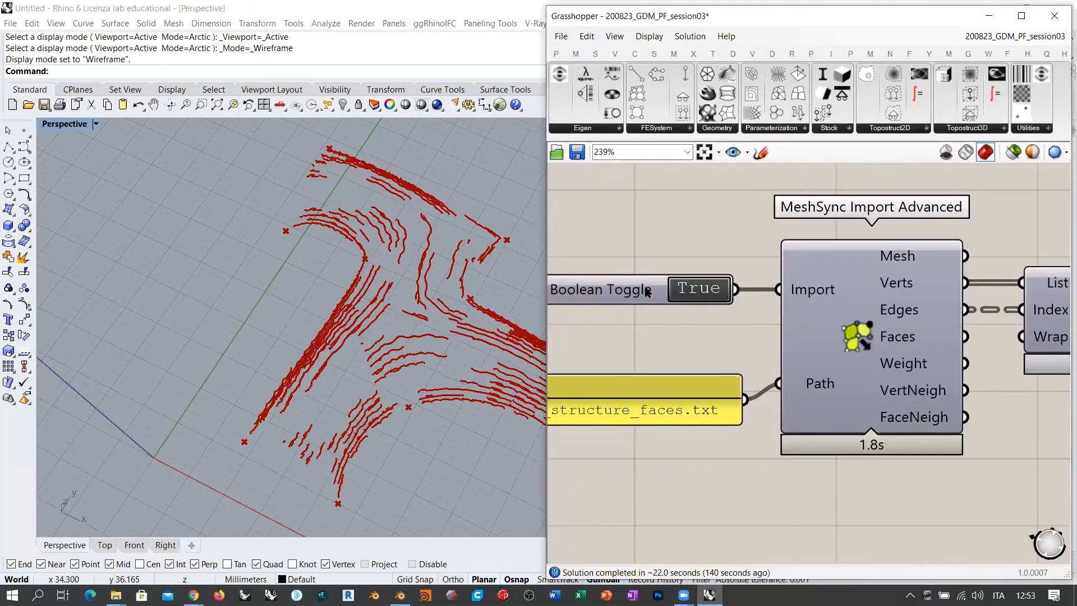
drag(644, 291, 649, 288)
click(758, 320)
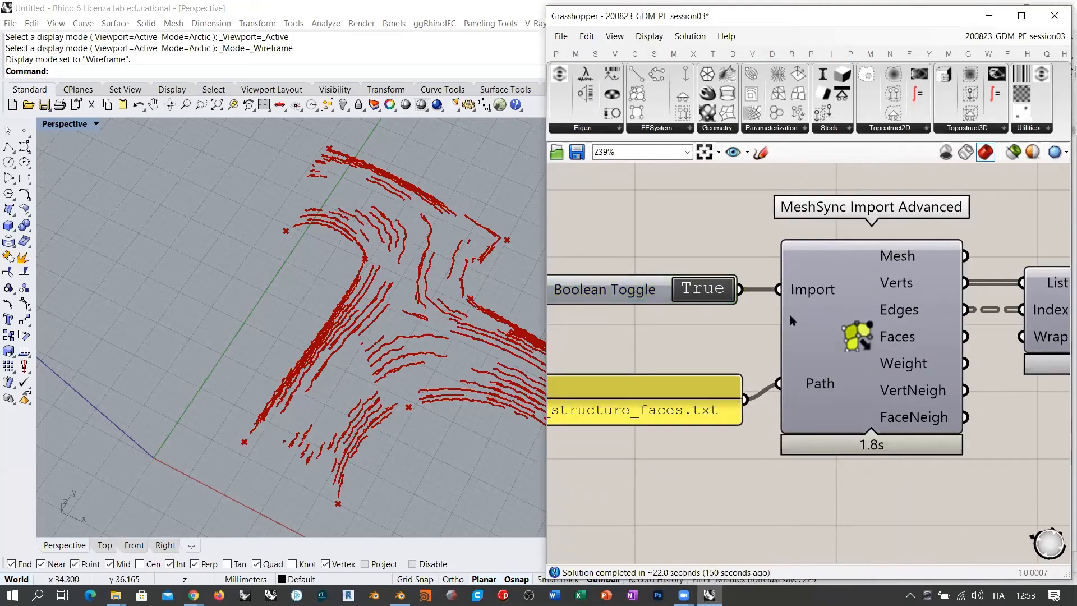
right_drag(713, 407, 826, 404)
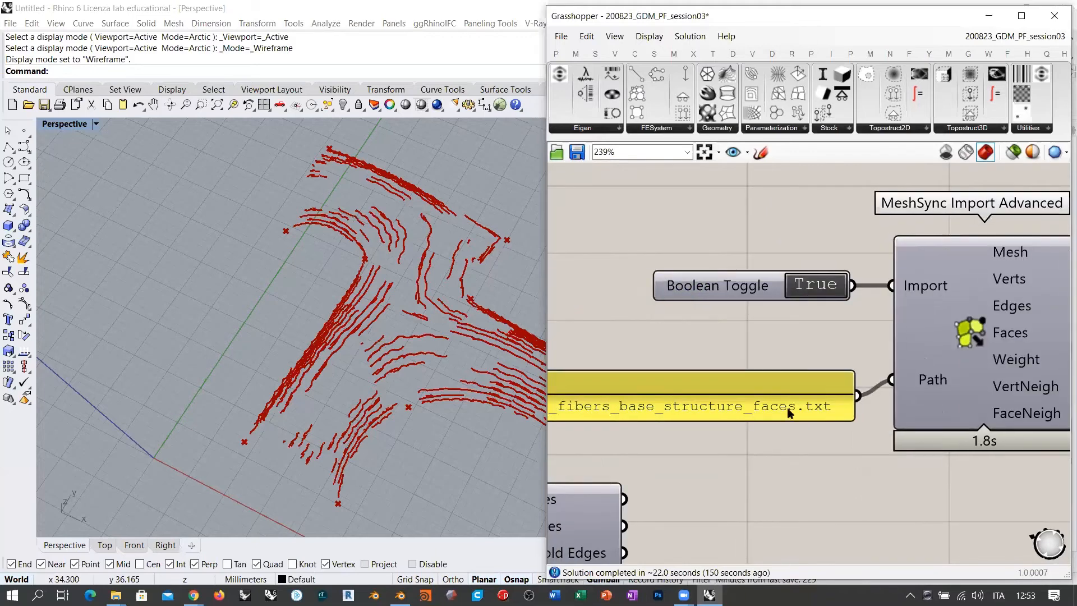
- Compare Blender's updated tessellated shell with the current fibre curves in the Rhino viewport
key(alt+Tab)
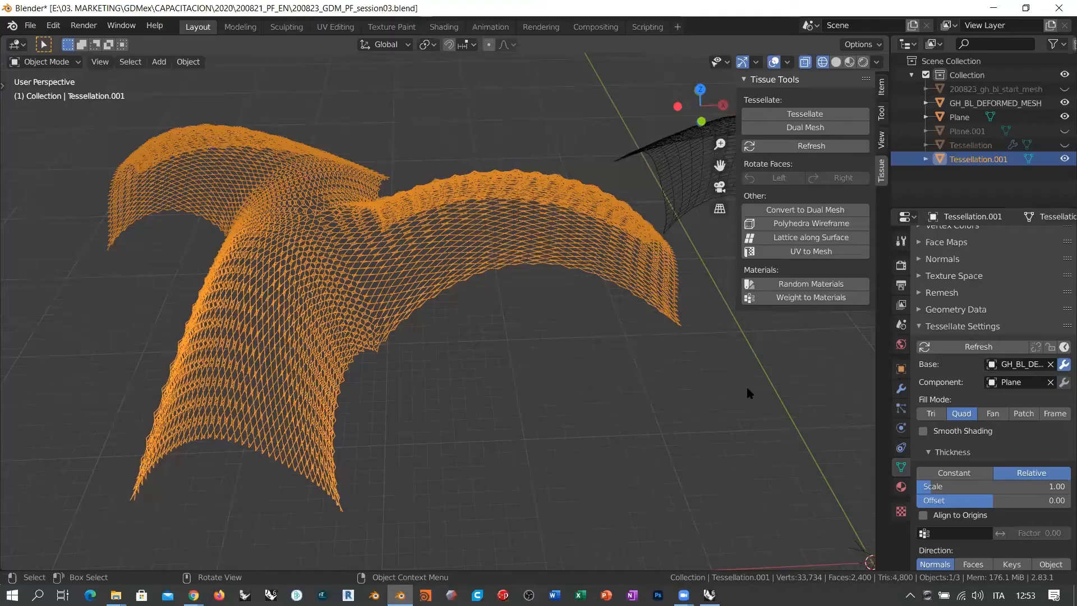
key(alt+Tab)
right_drag(490, 324, 281, 315)
scroll(280, 325, up, 5)
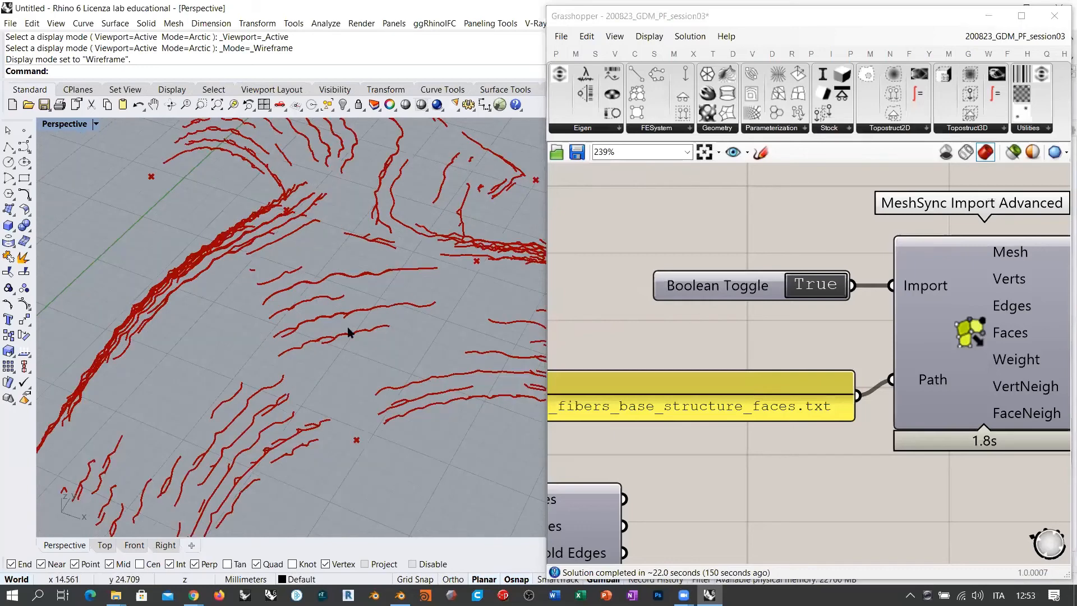
right_drag(348, 332, 404, 281)
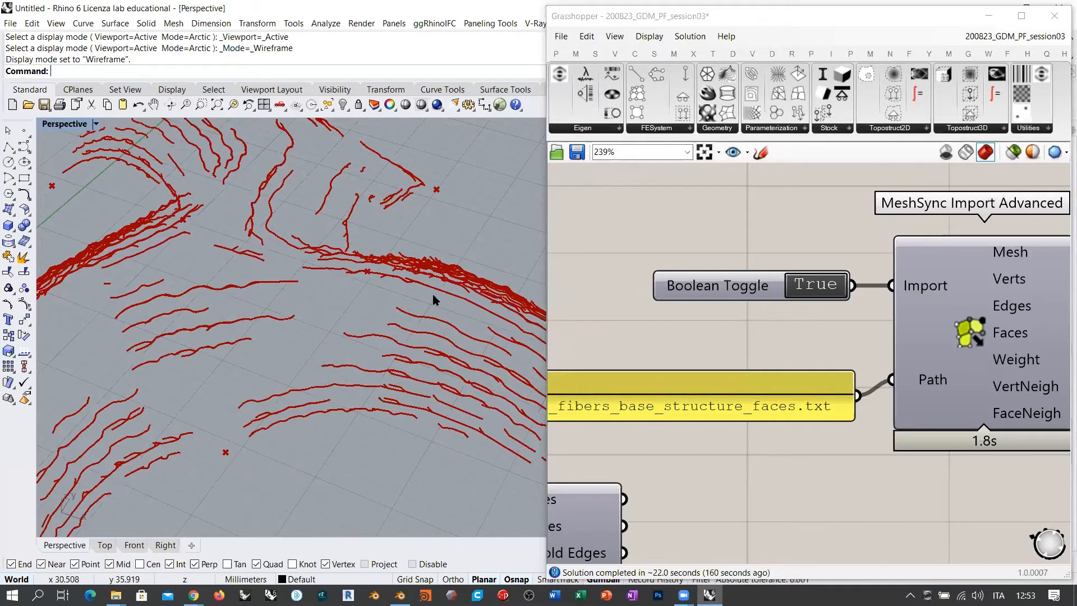
mouse_move(424, 319)
right_down()
mouse_move(512, 428)
mouse_move(428, 337)
right_up()
- Switch to Blender and export Tessellation.001's mesh data to its fibers base structure file
key(alt+Tab)
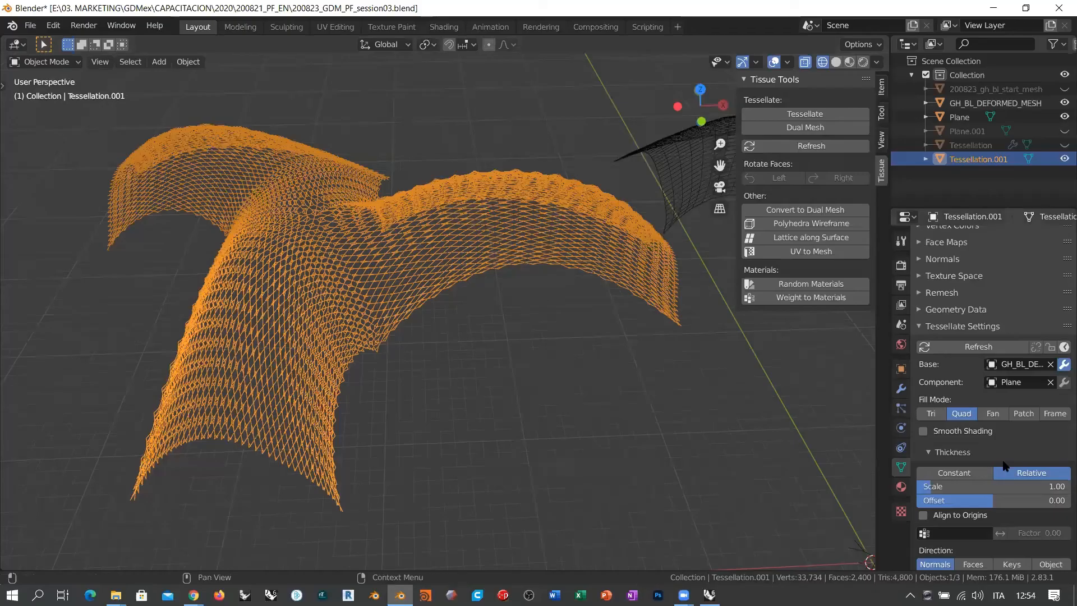
scroll(977, 417, down, 15)
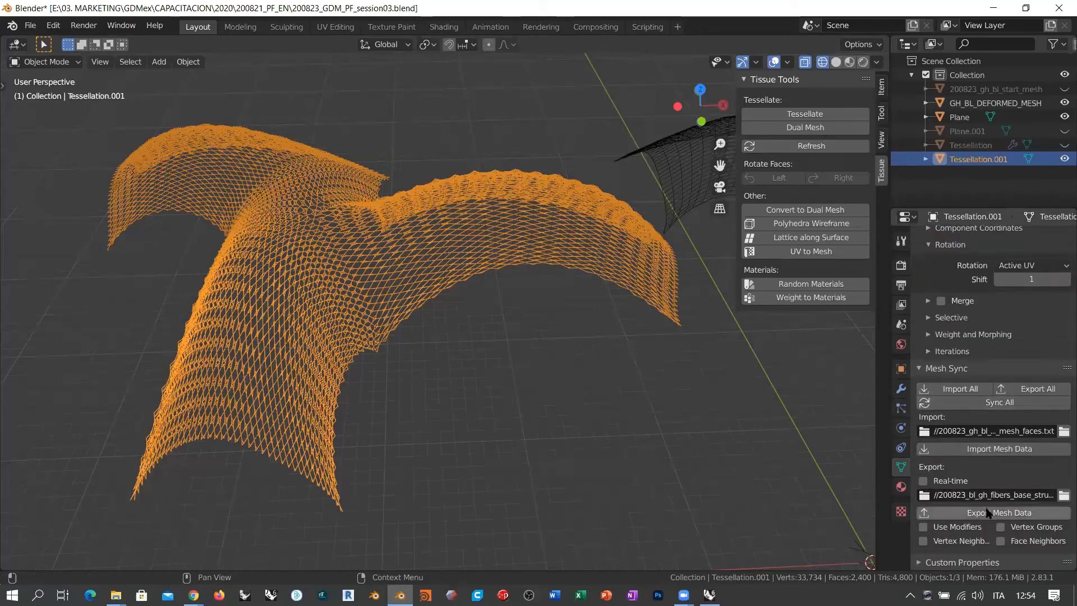
click(989, 513)
- Switch to Grasshopper, reload the exported mesh by toggling the MeshSync import off and on, and inspect the regenerated fibre curves
key(alt+Tab)
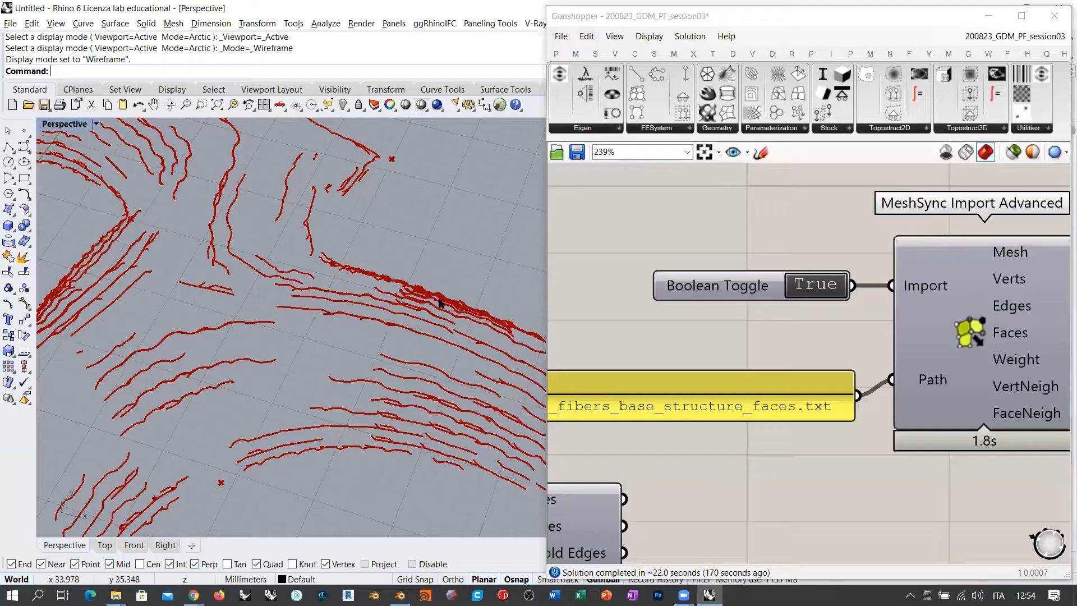
right_drag(758, 329, 702, 321)
double_click(749, 280)
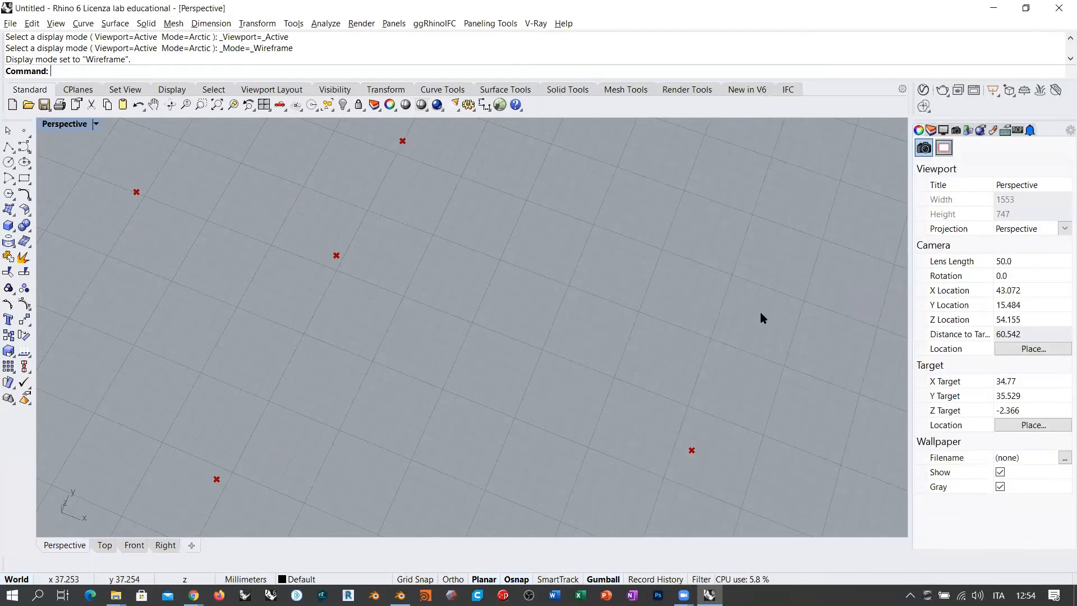
scroll(340, 357, down, 5)
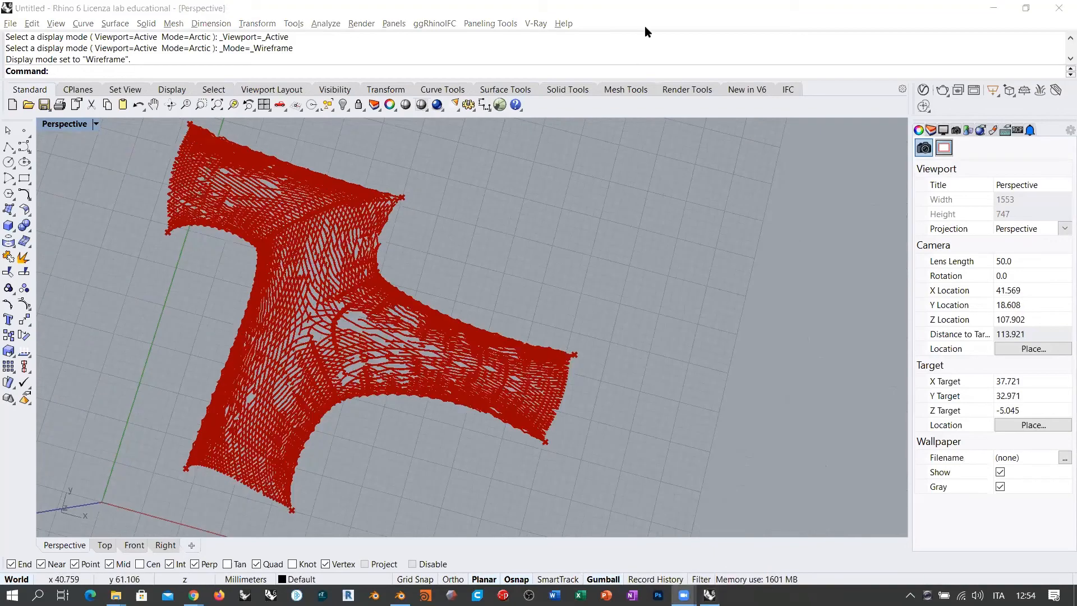
key(alt+Tab)
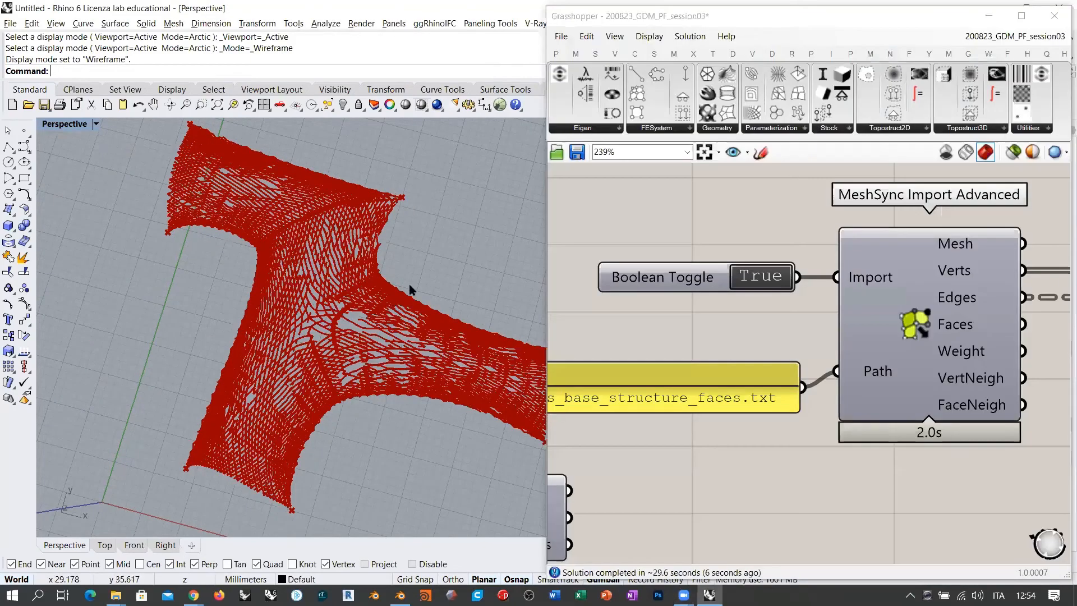
scroll(408, 288, up, 5)
scroll(393, 288, up, 5)
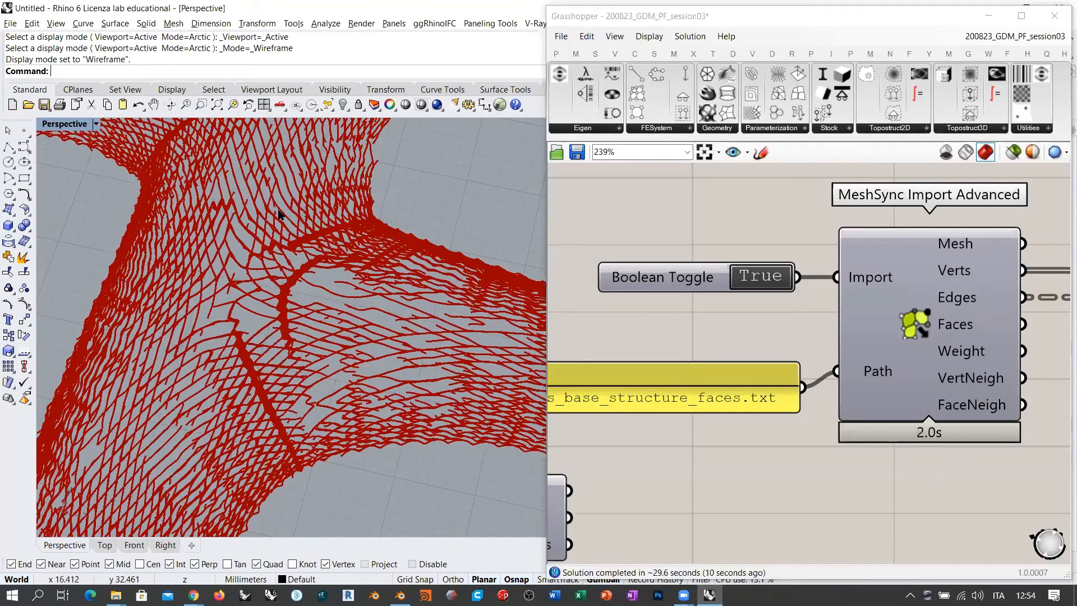
scroll(301, 351, down, 6)
right_drag(308, 282, 377, 336)
- Set the slider feeding the Count of the Populate Geometry component to 70
scroll(799, 292, down, 6)
scroll(799, 292, down, 2)
right_drag(632, 430, 792, 268)
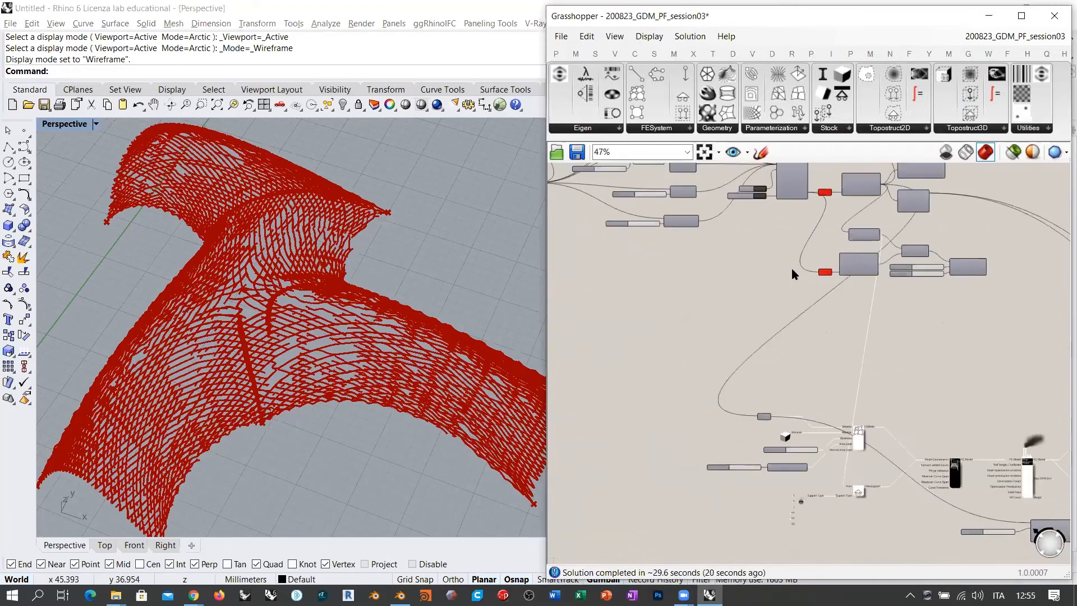
right_drag(850, 502, 850, 342)
right_drag(923, 347, 712, 278)
scroll(791, 284, up, 7)
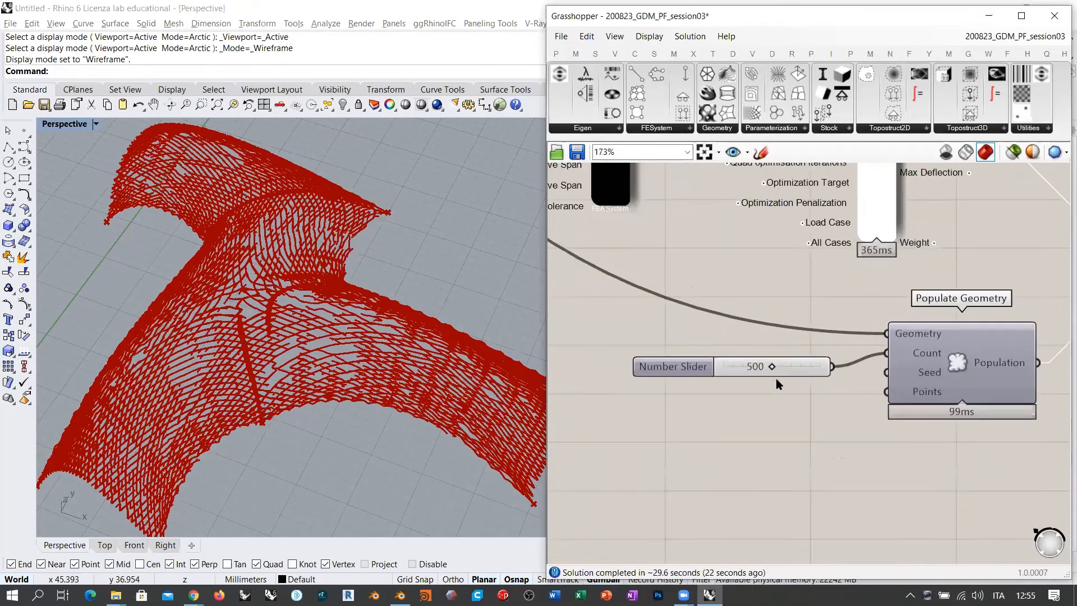
double_click(791, 370)
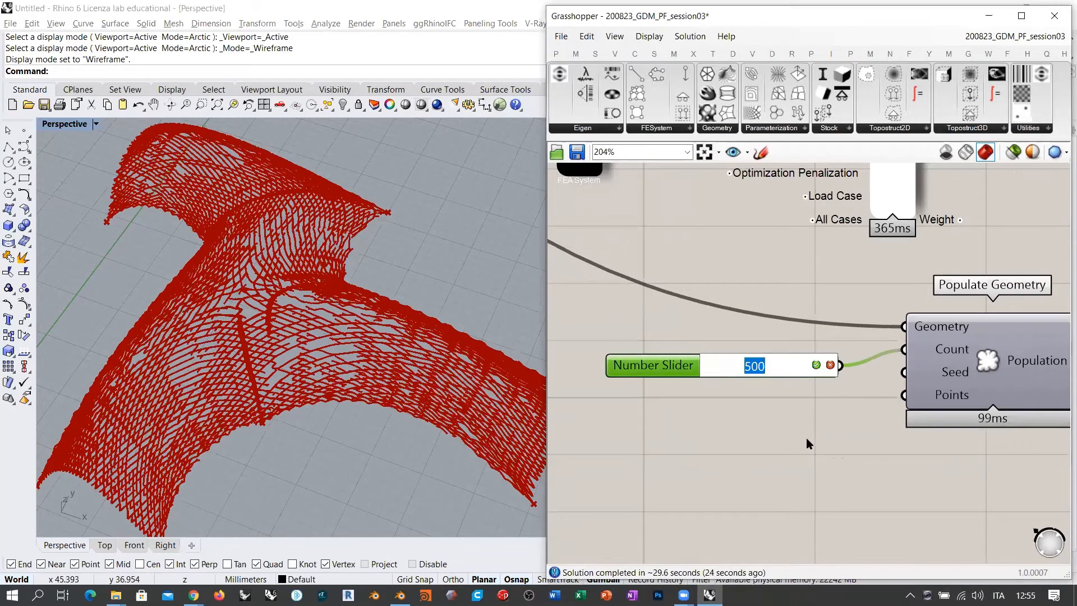
text(70)
key(Return)
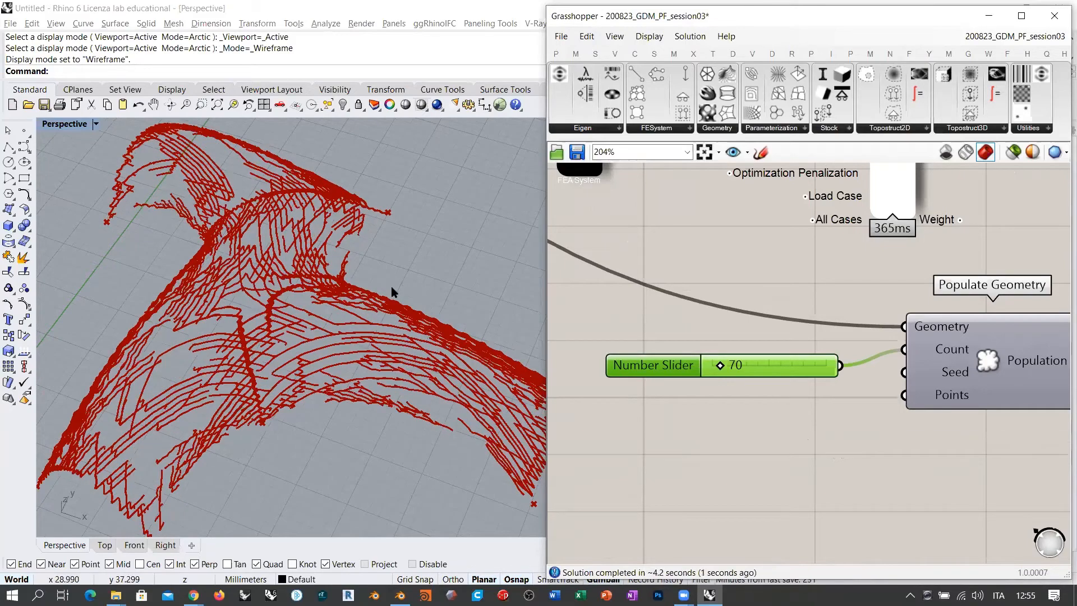
- Examine the fibre curves across the whole shell from several sides in the Rhino viewport
right_drag(391, 287, 202, 267)
right_drag(297, 248, 373, 262)
scroll(325, 257, down, 6)
scroll(345, 368, down, 5)
right_drag(345, 368, 344, 416)
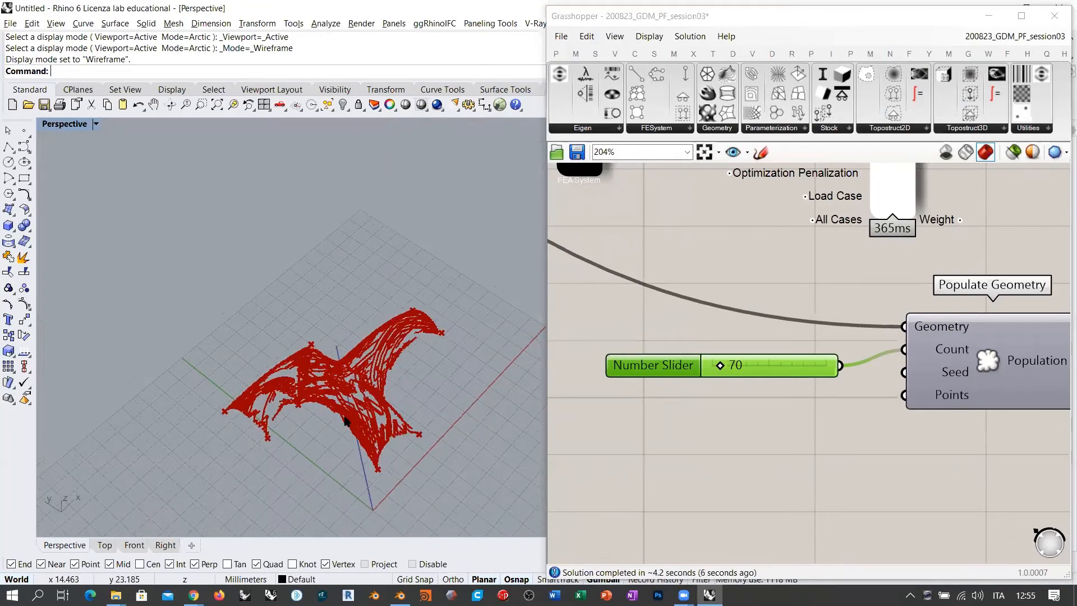
scroll(344, 421, up, 4)
scroll(322, 366, up, 2)
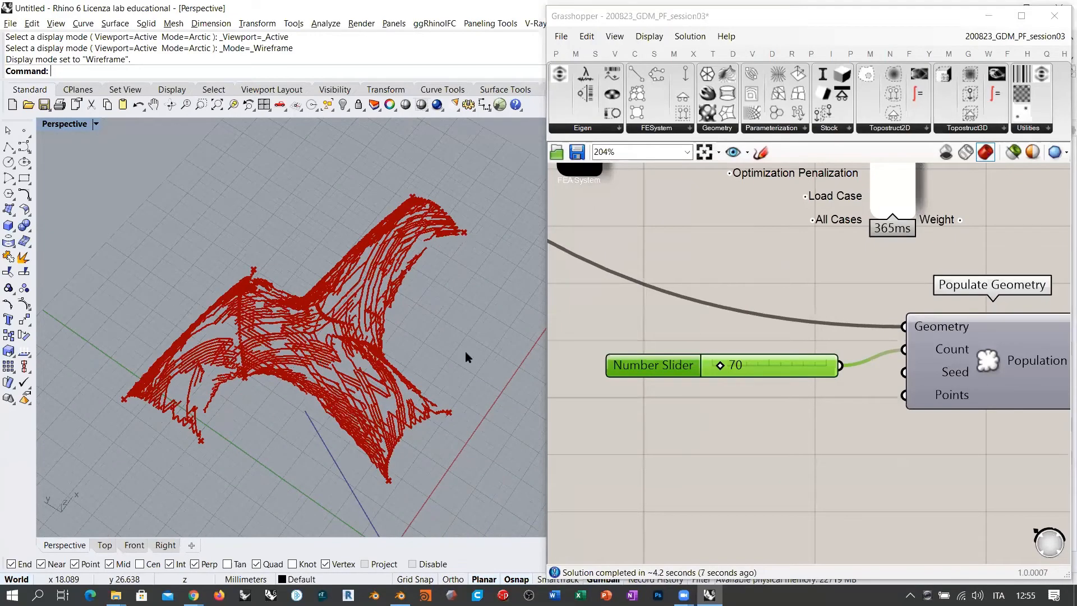
scroll(465, 357, up, 2)
- Toggle the viewport preview of the PolyLine component built from the imported mesh's vertices and edges
scroll(722, 430, down, 5)
right_drag(886, 316, 884, 283)
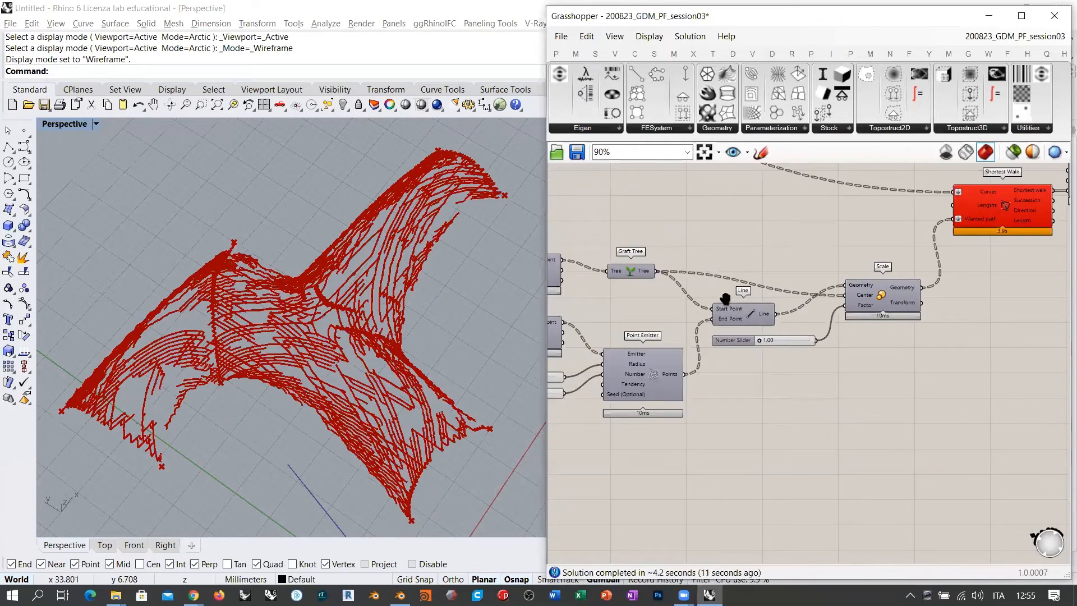
right_drag(726, 299, 892, 334)
scroll(894, 314, down, 3)
right_drag(758, 245, 969, 452)
scroll(645, 235, up, 5)
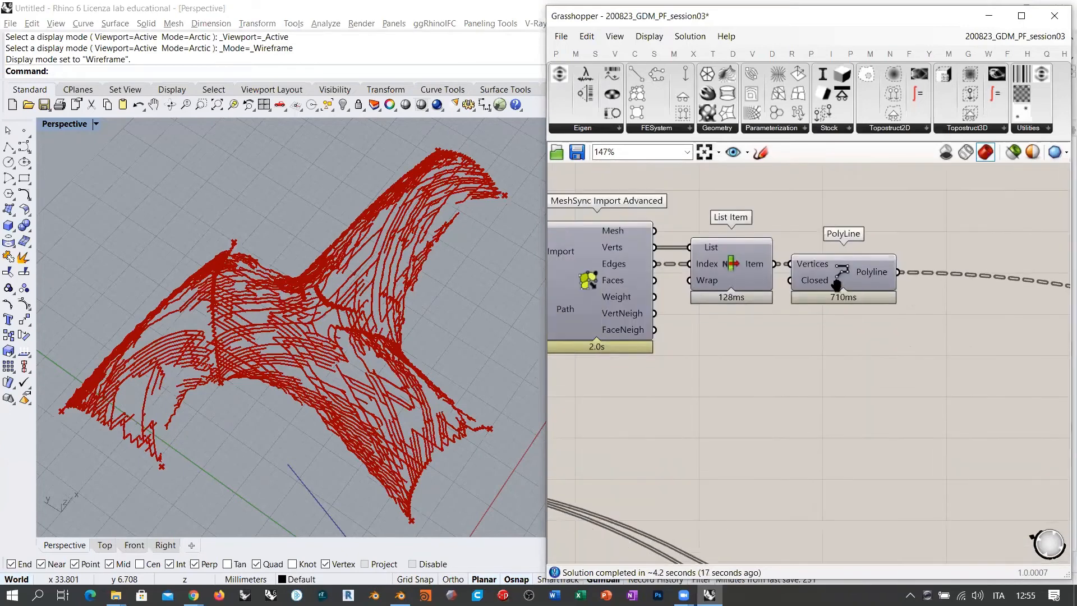
scroll(723, 215, down, 5)
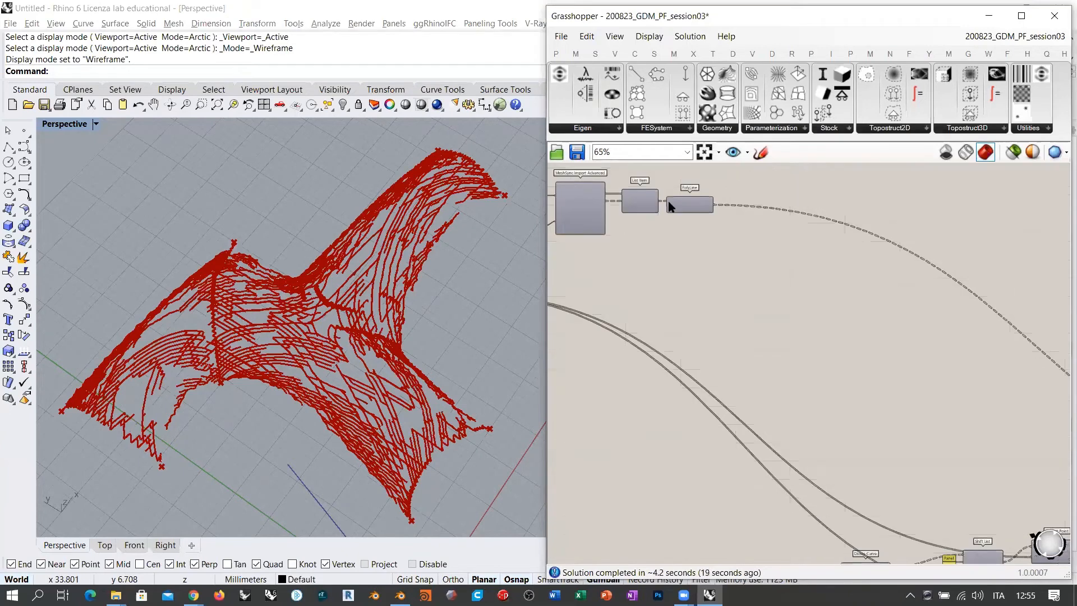
click(689, 206)
key(ctrl+q)
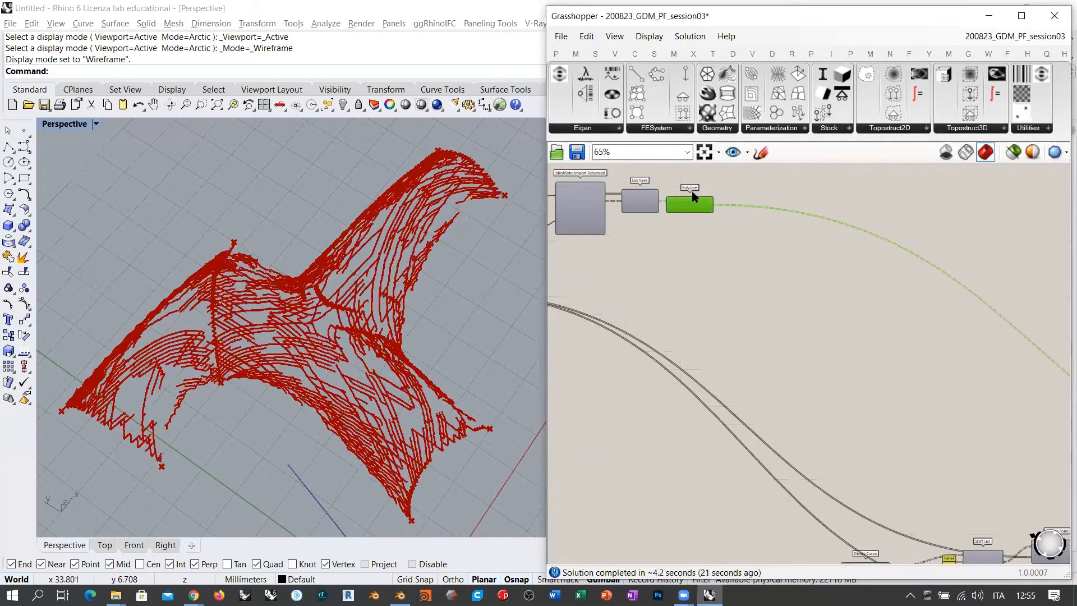
- Set the slider feeding the Count of the Rebuild Curve component to 8
right_drag(779, 396, 754, 247)
right_drag(813, 477, 775, 322)
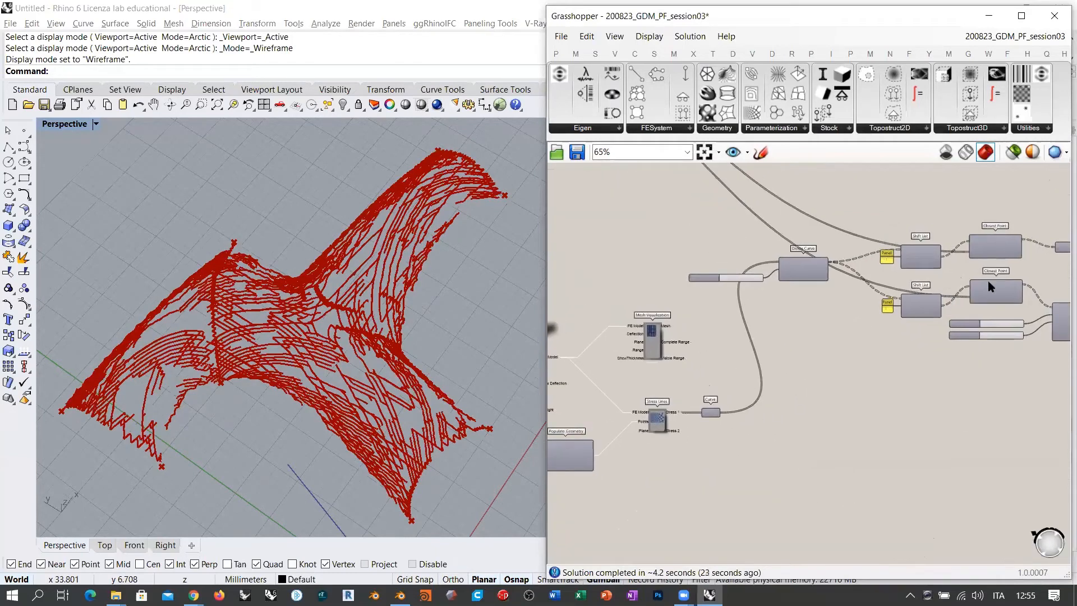
scroll(988, 280, up, 5)
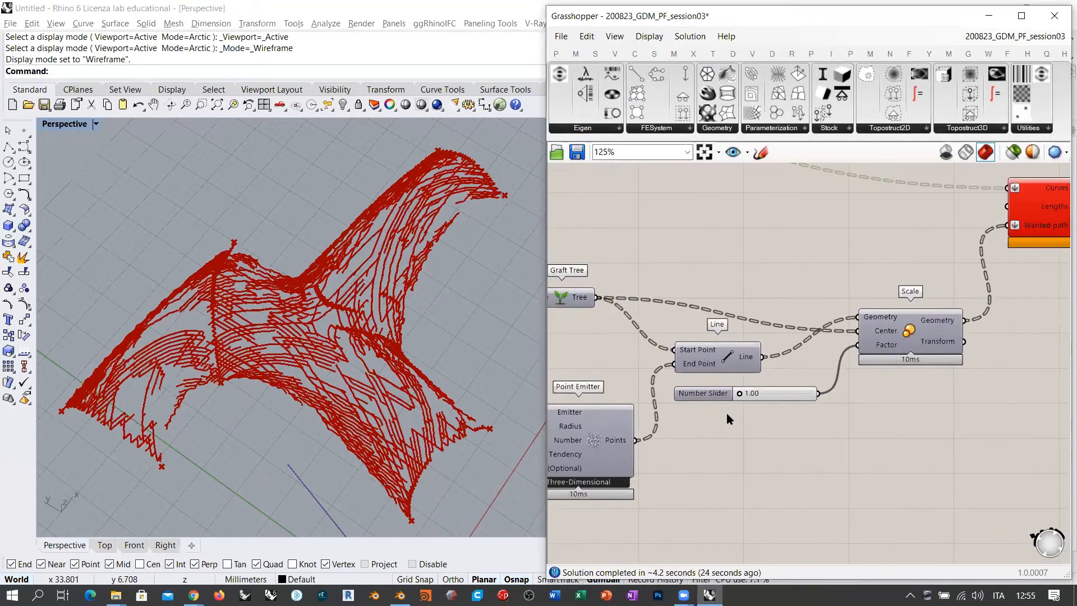
right_drag(992, 247, 745, 364)
click(832, 318)
right_drag(966, 312, 676, 360)
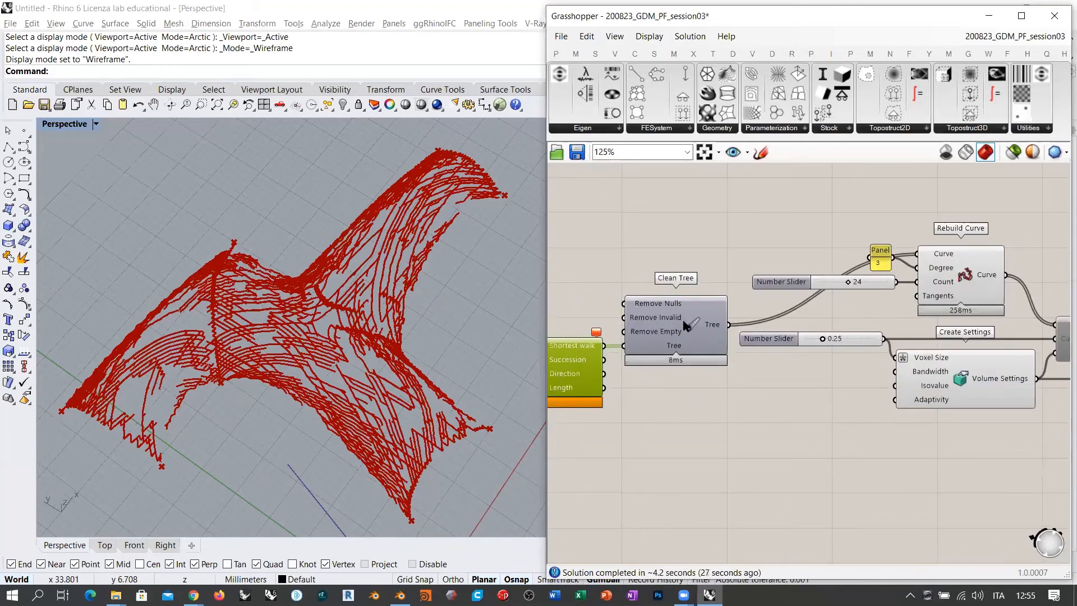
click(684, 322)
right_drag(904, 300, 696, 301)
click(758, 271)
click(641, 210)
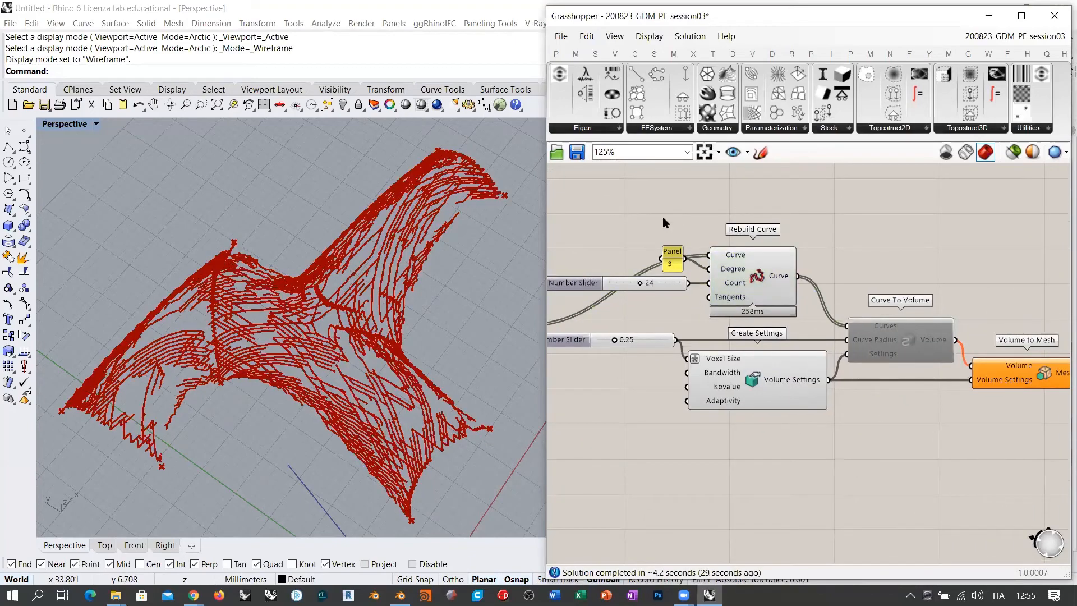
scroll(594, 247, up, 3)
scroll(710, 325, up, 2)
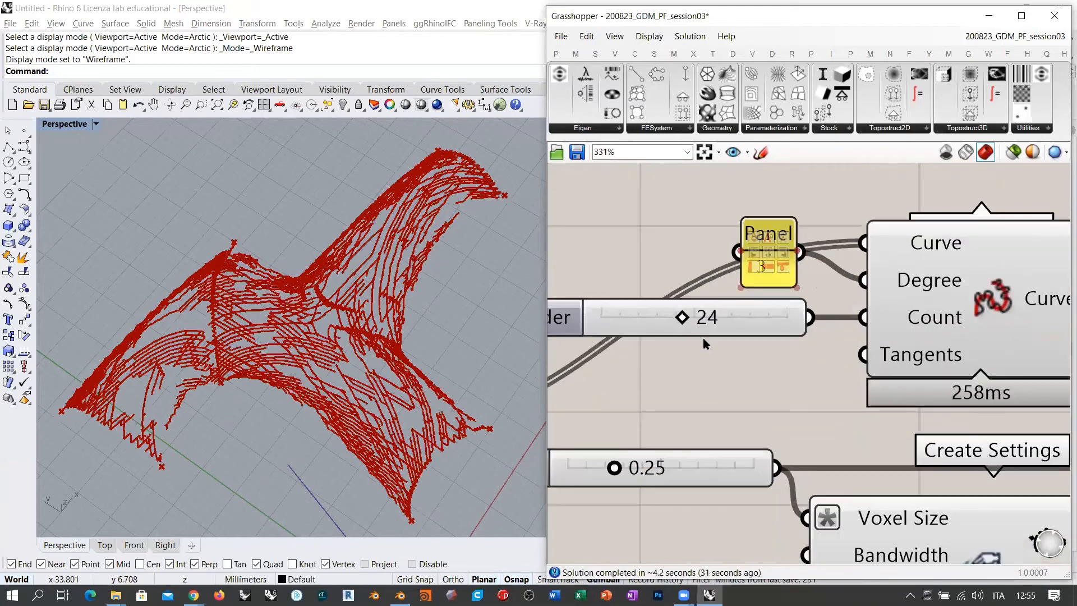
right_drag(379, 300, 334, 337)
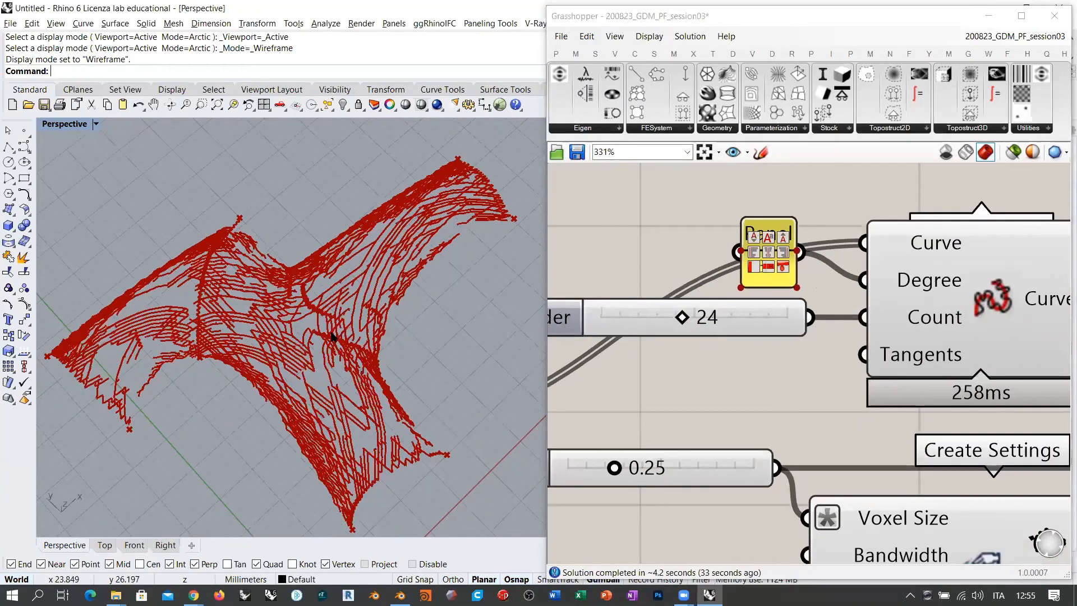
drag(682, 319, 619, 319)
- Examine the rebuilt fibre curves from above and from several sides in the Rhino viewport
mouse_move(243, 384)
right_down()
mouse_move(336, 308)
mouse_move(245, 368)
mouse_move(204, 416)
mouse_move(236, 393)
right_up()
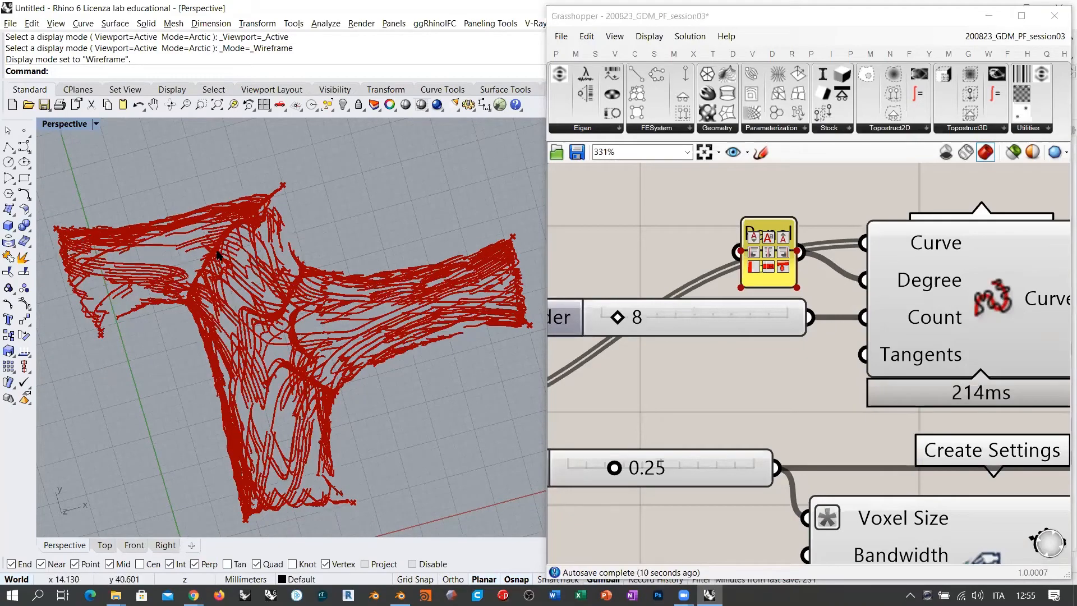
right_drag(386, 305, 365, 238)
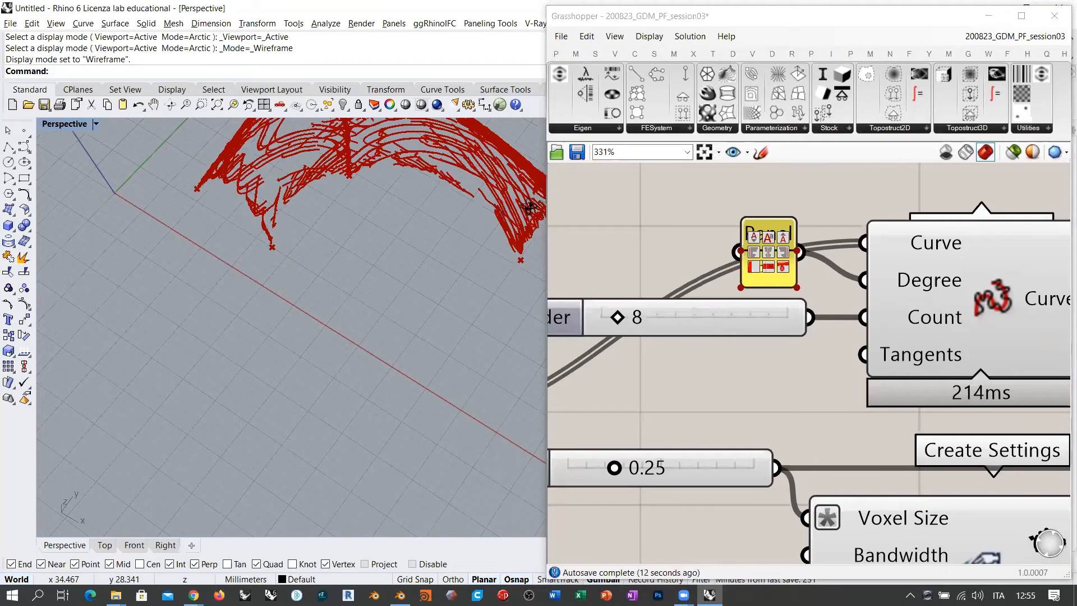
right_drag(529, 206, 464, 252)
right_drag(306, 272, 789, 368)
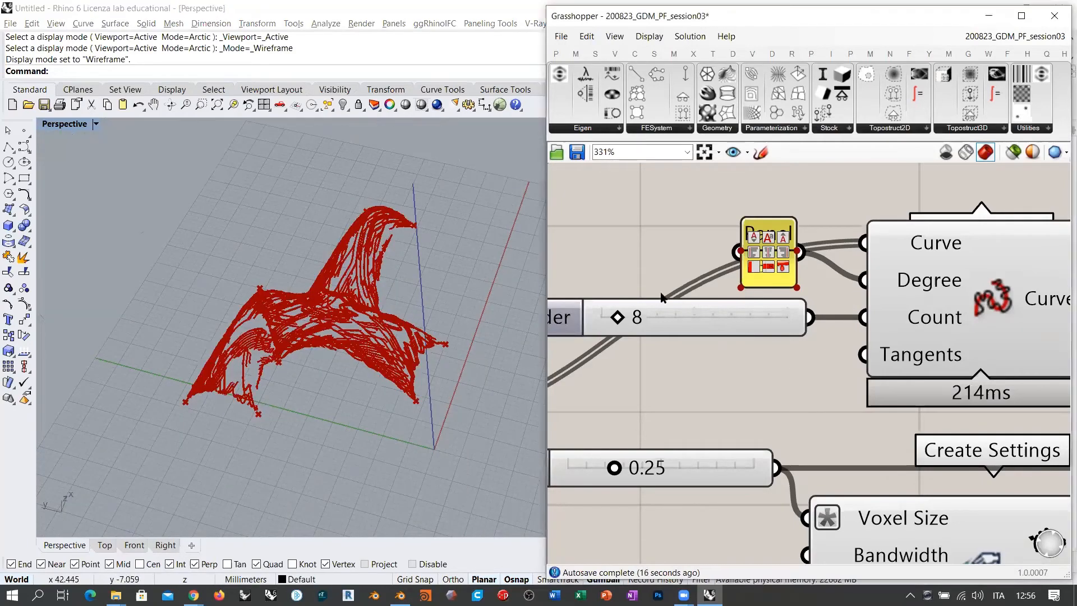
- Enable the Curve To Volume component so the rebuilt curves are converted into a volume
scroll(646, 281, down, 3)
right_drag(933, 327, 812, 345)
right_drag(946, 376, 842, 346)
click(813, 366)
key(ctrl+e)
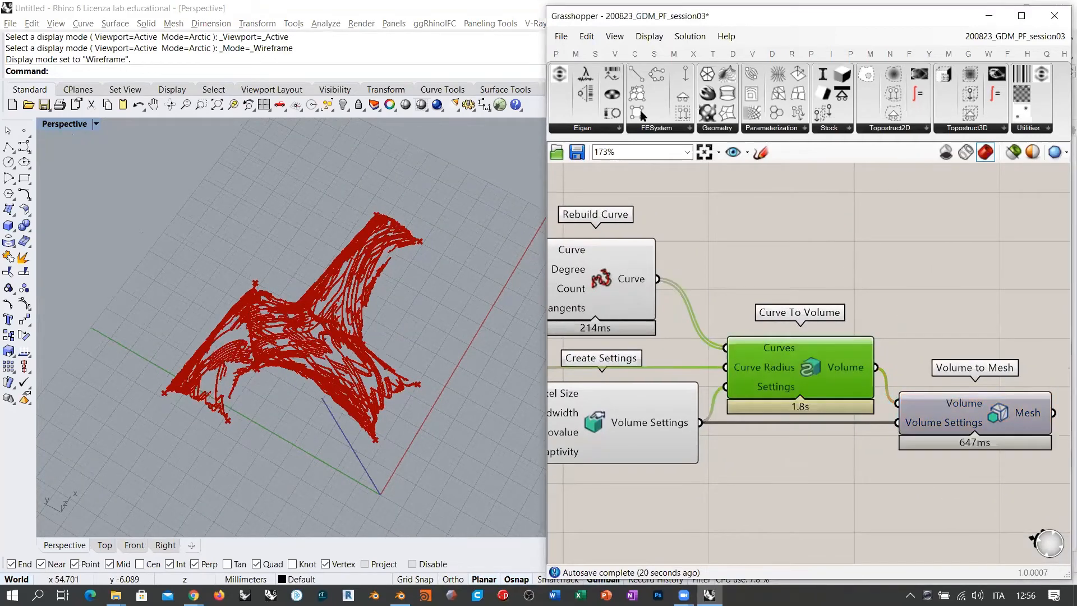
- Hide the preview of the Rebuild Curve component and show the preview of the Volume to Mesh component
click(929, 375)
click(584, 283)
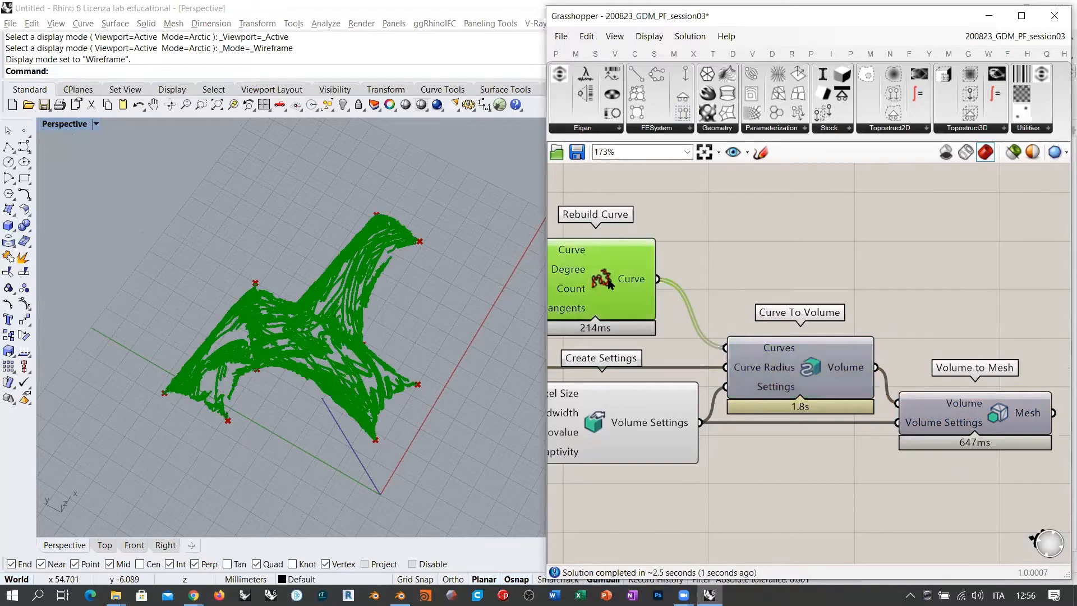
key(ctrl+q)
right_drag(924, 389, 801, 351)
click(867, 379)
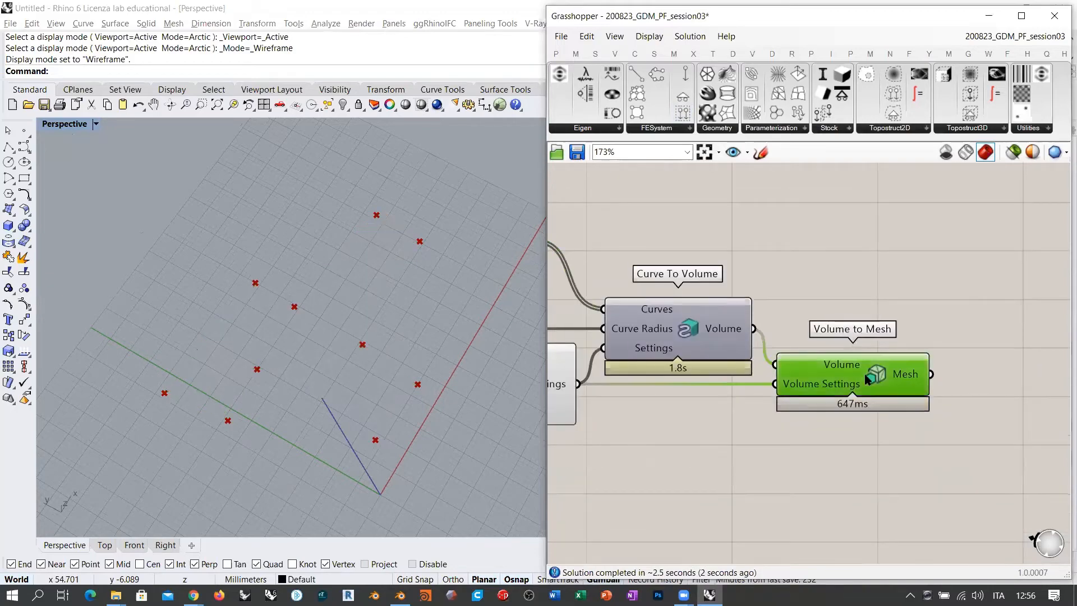
click(903, 284)
- Examine the volumetric fibre mesh up close and from several sides in the Rhino viewport
scroll(341, 331, up, 10)
scroll(337, 326, down, 10)
right_drag(347, 331, 219, 414)
right_drag(338, 396, 268, 375)
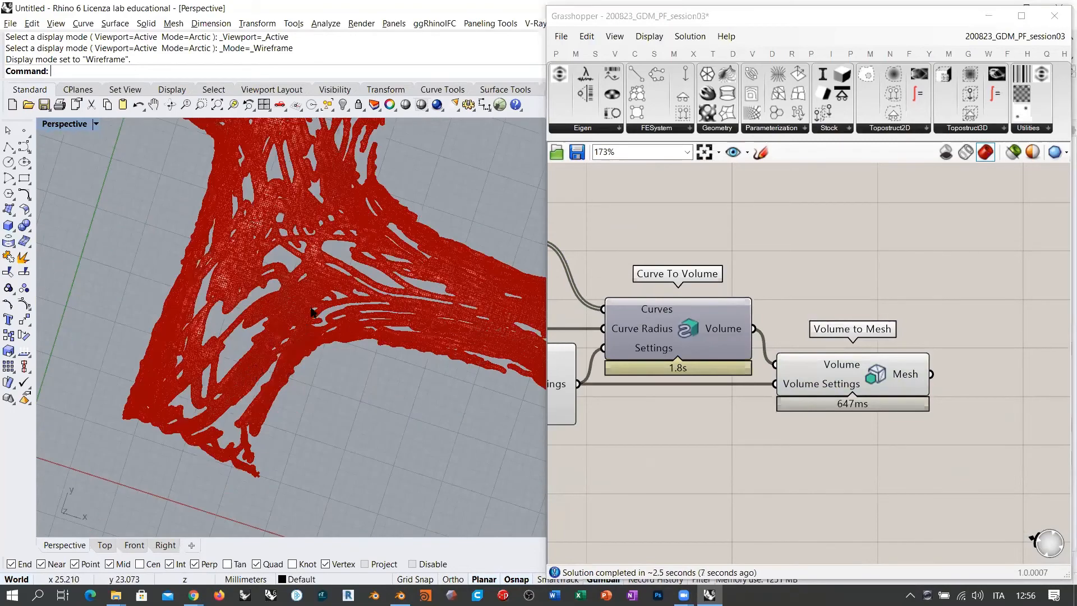
right_drag(301, 339, 294, 405)
right_drag(275, 317, 292, 285)
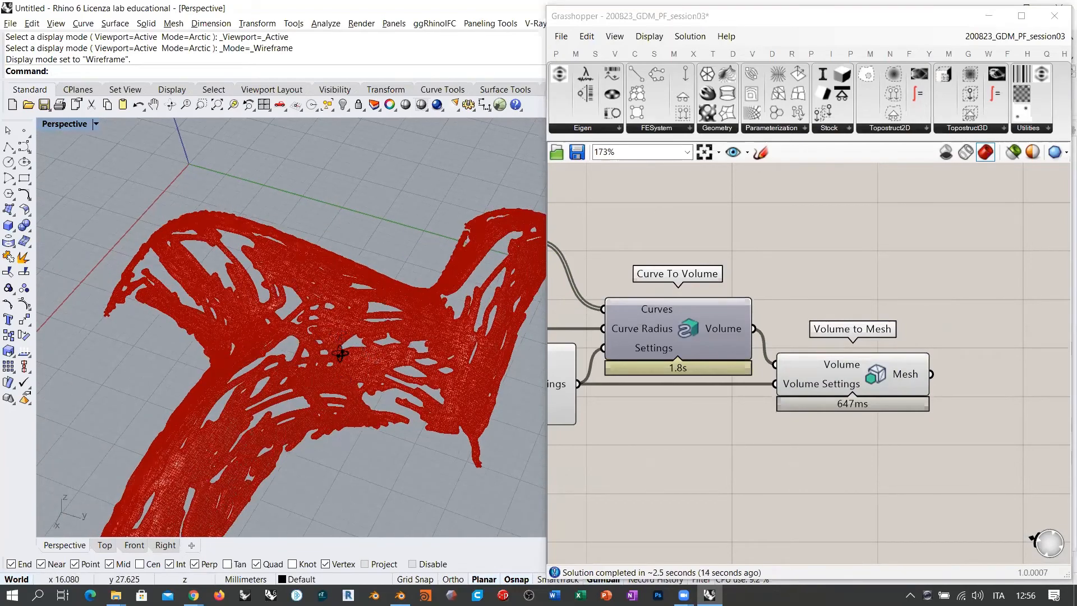
- Bake the mesh output of Volume to Mesh onto the Default layer
right_drag(336, 350, 348, 332)
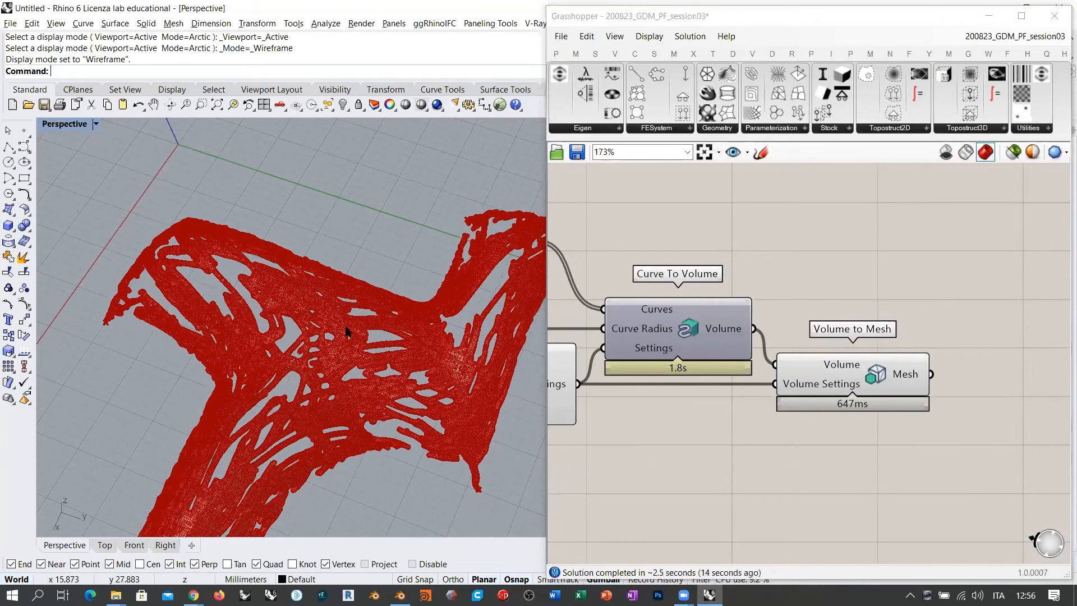
right_click(905, 384)
click(918, 400)
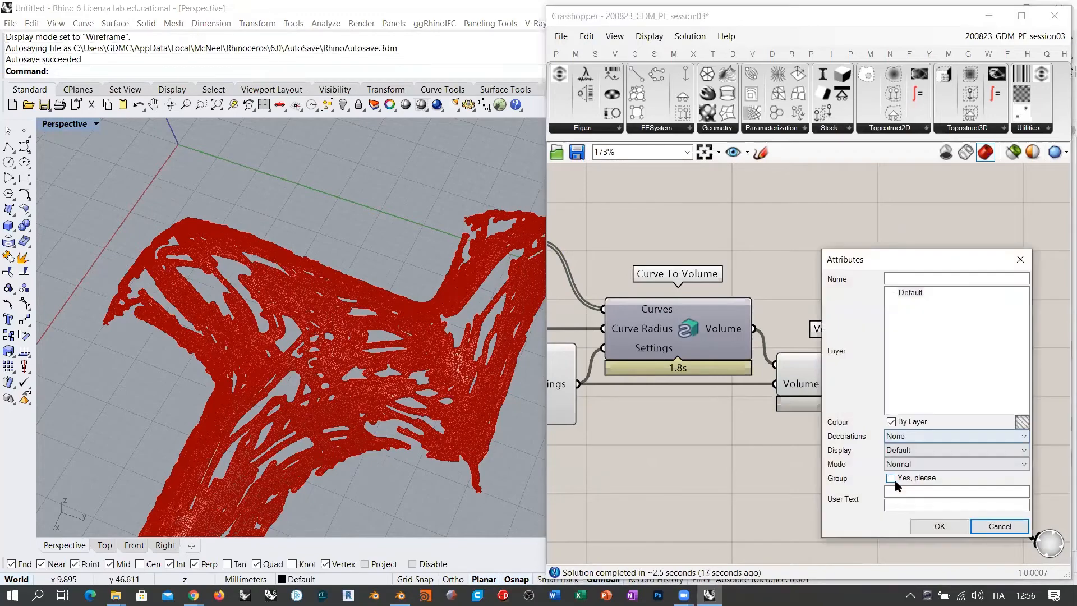
click(934, 524)
- Move the baked mesh in the negative X direction until it stands clear of the red Grasshopper preview
scroll(359, 292, down, 5)
right_drag(359, 291, 484, 247)
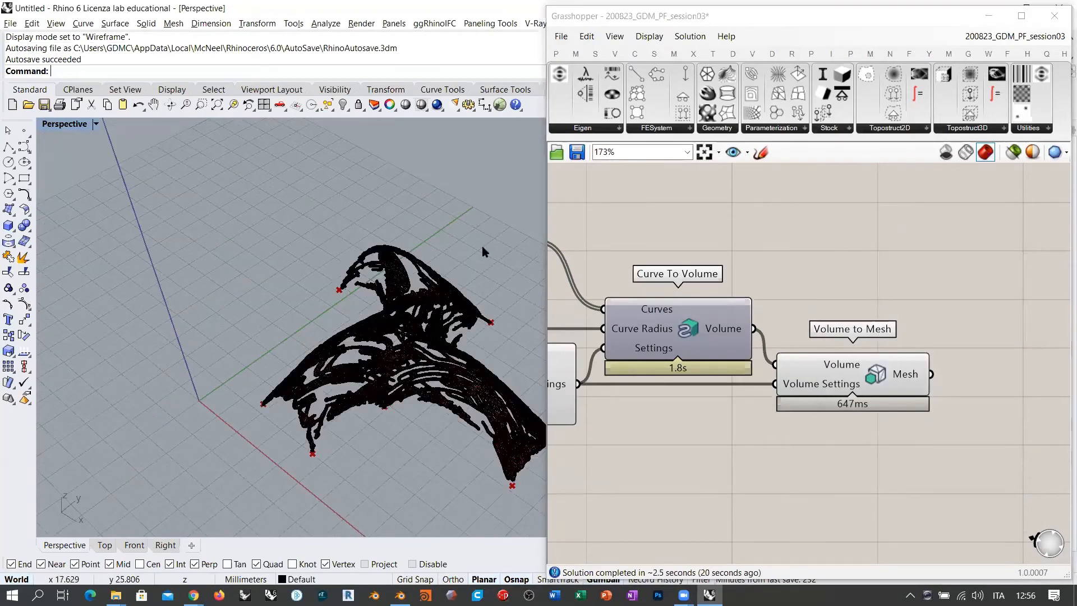
right_drag(448, 326, 387, 303)
click(466, 291)
scroll(471, 293, down, 4)
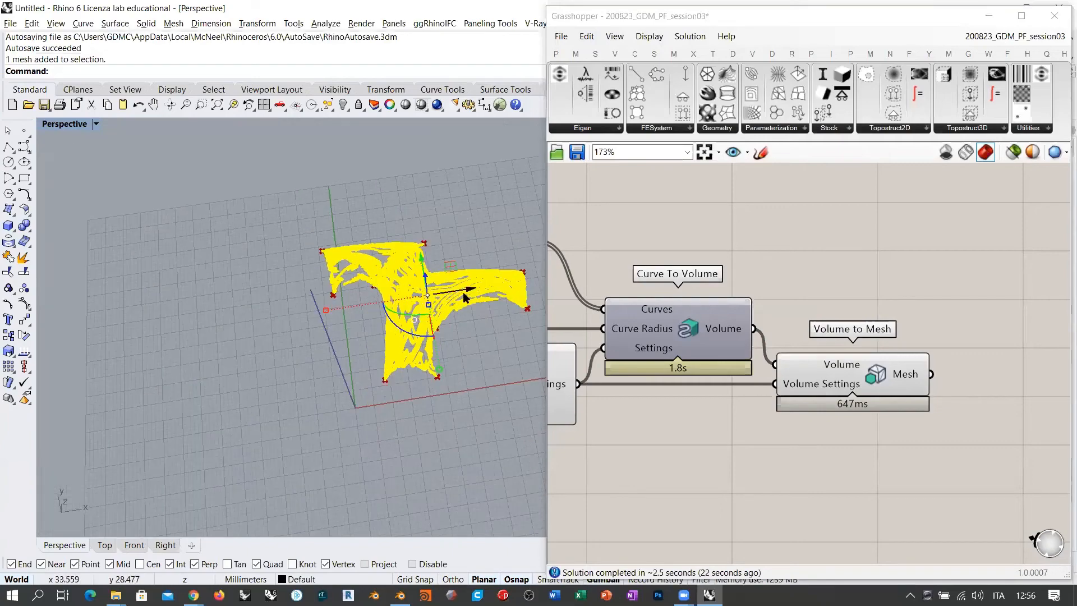
drag(475, 287, 243, 328)
click(271, 417)
right_drag(270, 417, 353, 235)
- Set the Perspective viewport to the Arctic display mode and orbit around the baked mesh
click(64, 124)
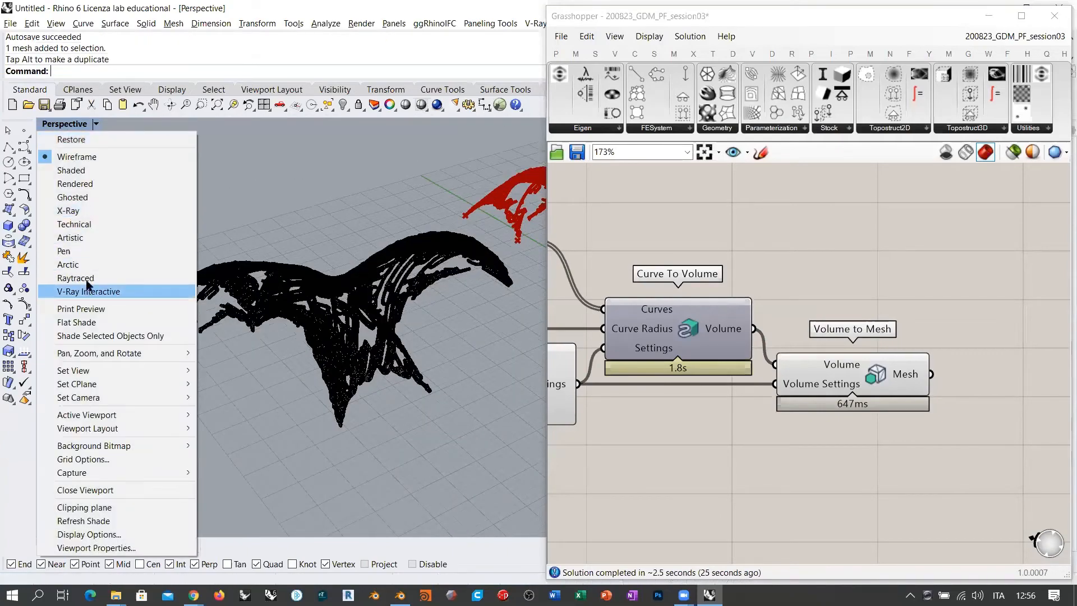
click(67, 264)
right_drag(353, 336, 269, 316)
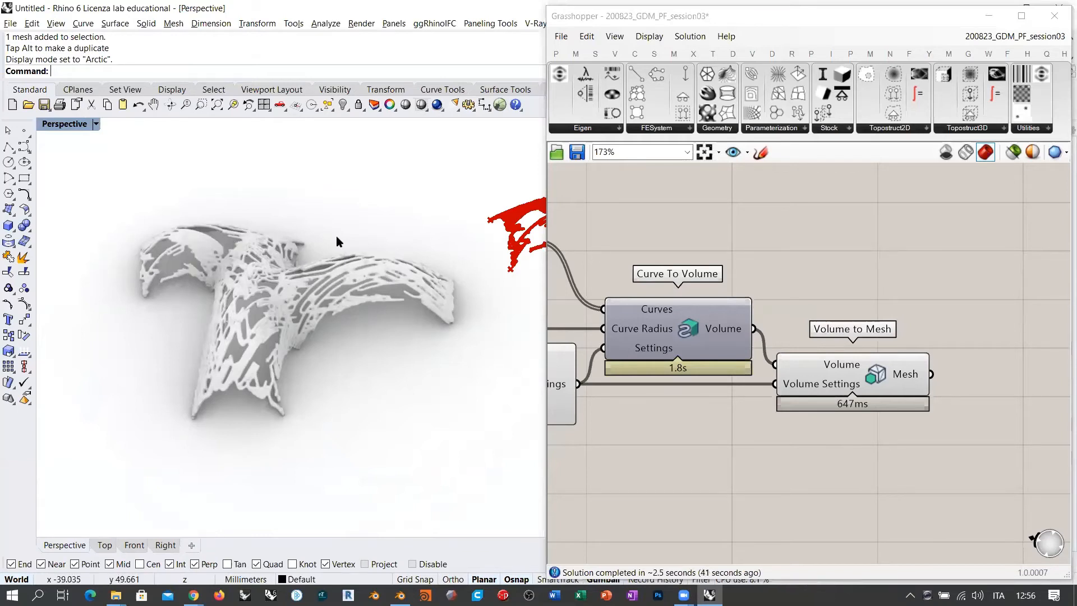
- Delete the baked mesh from the Rhino scene
right_drag(336, 241, 261, 322)
click(252, 326)
key(Delete)
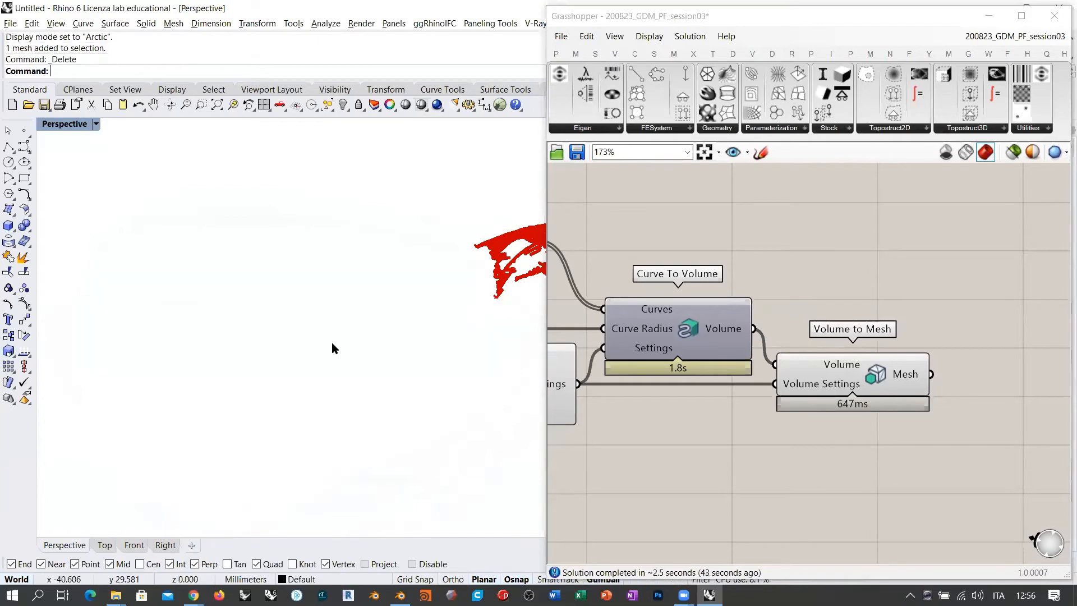
- Turn off the preview of the Volume to Mesh component
right_drag(422, 331, 282, 303)
scroll(300, 357, up, 5)
scroll(212, 279, down, 3)
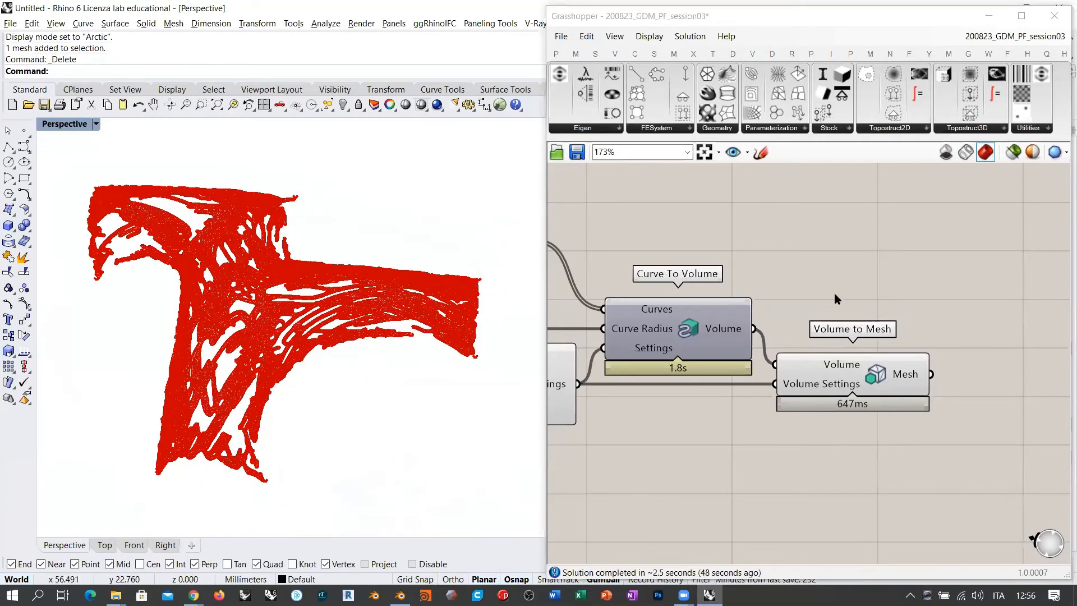
click(885, 379)
key(ctrl+q)
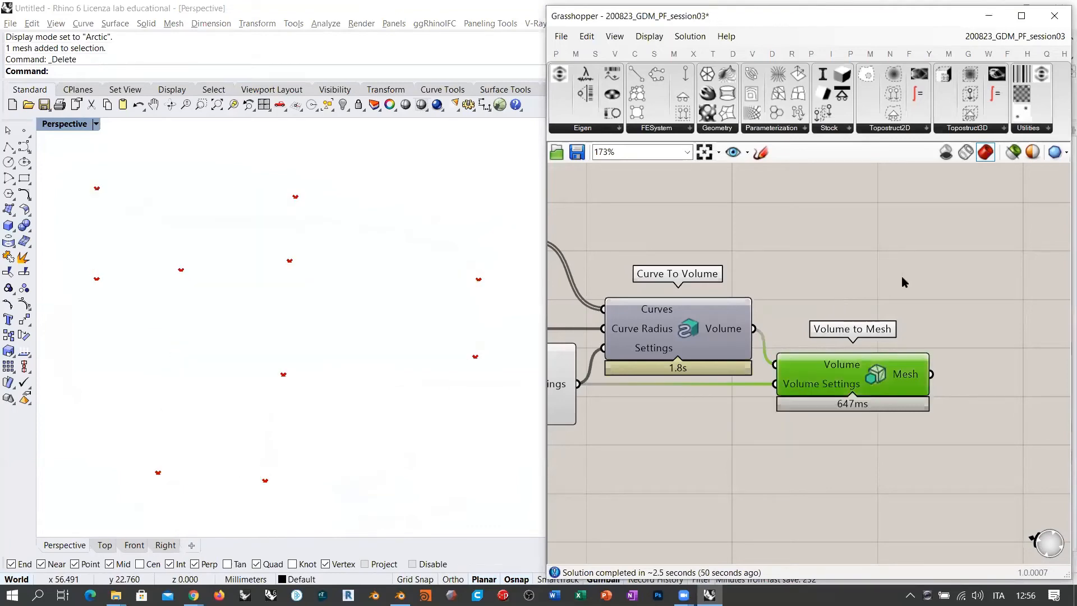
scroll(941, 296, down, 3)
click(917, 272)
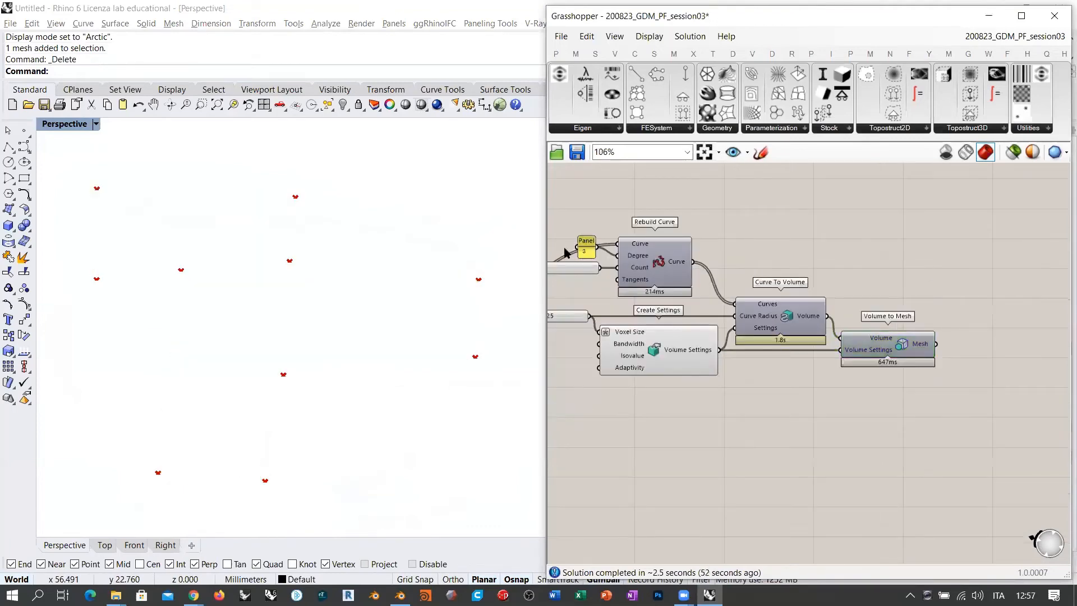
- Widen the Grasshopper window slightly and turn on the preview of the Rebuild Curve component
drag(544, 236, 529, 238)
shift+right_drag(412, 302, 397, 307)
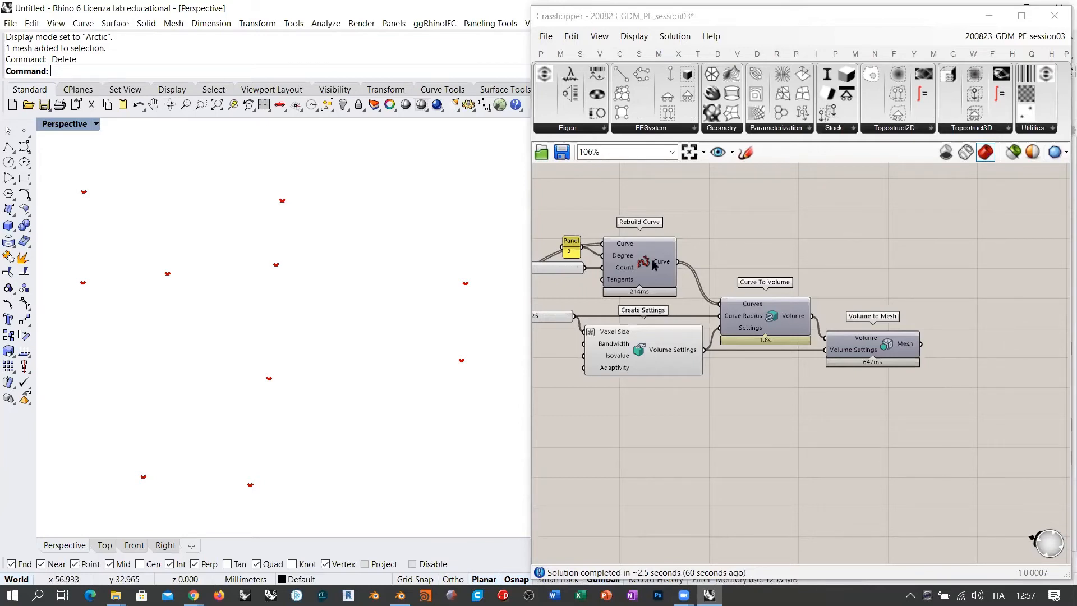
click(876, 255)
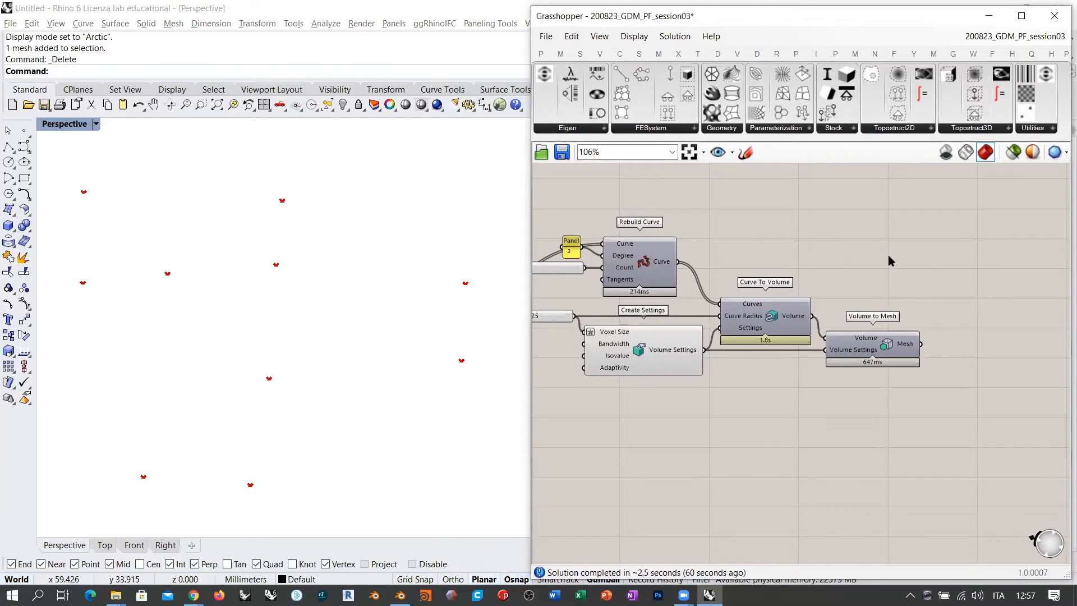
key(ctrl+z)
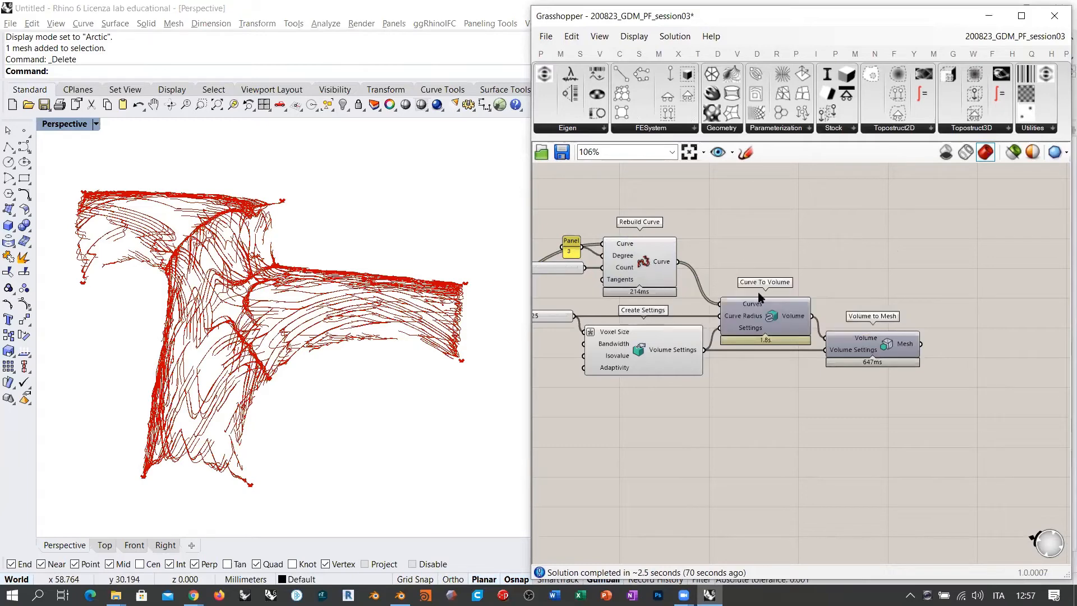
- Annotate an empty canvas area with a freehand diagonal line crossed by a grid of steep and nearly horizontal lines
scroll(754, 306, up, 2)
scroll(755, 307, up, 1)
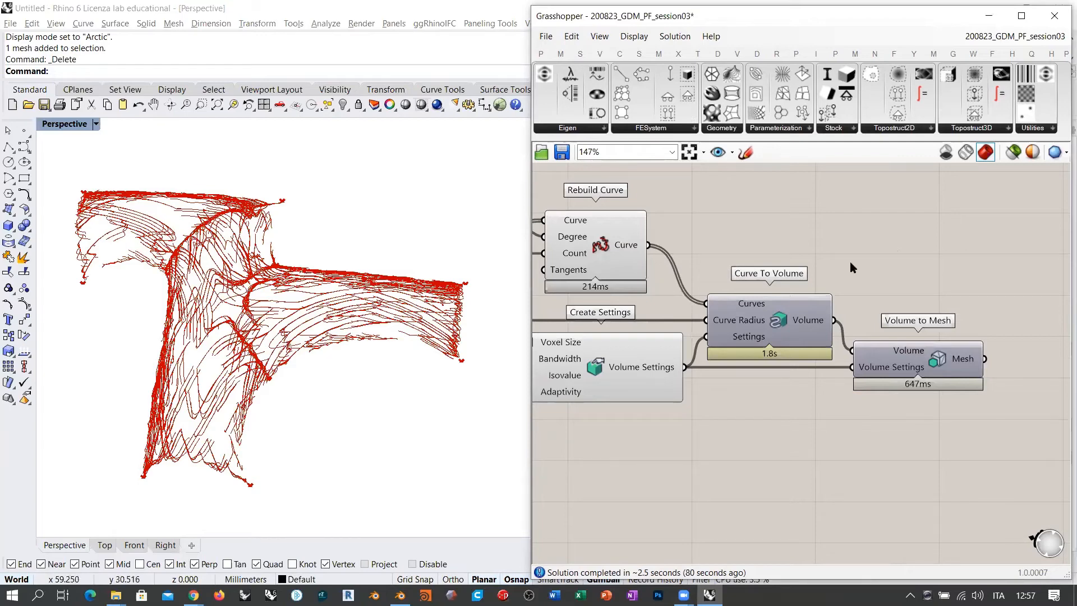
right_drag(795, 274, 553, 98)
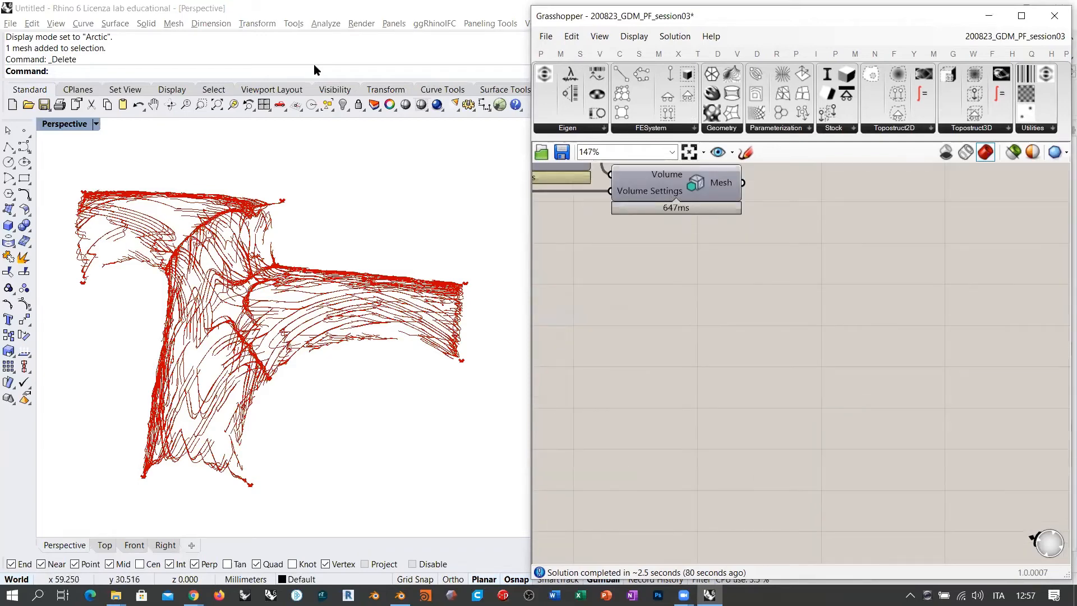
mouse_move(623, 538)
mouse_down()
mouse_move(871, 222)
mouse_move(908, 195)
mouse_up()
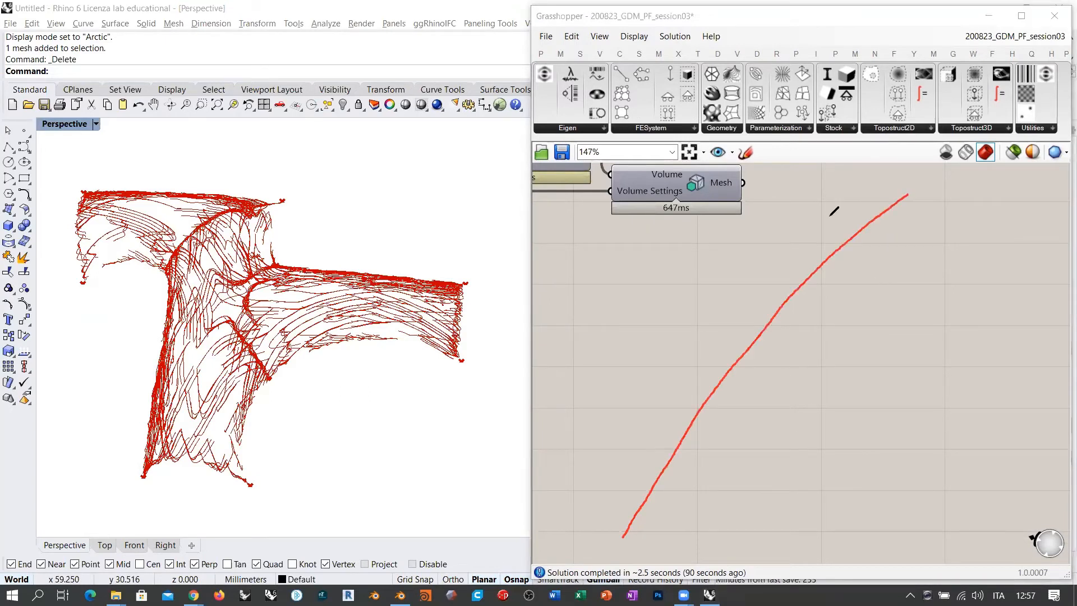
mouse_move(825, 171)
mouse_down()
mouse_move(873, 495)
mouse_move(842, 497)
mouse_up()
mouse_move(755, 248)
mouse_down()
mouse_move(808, 548)
mouse_move(784, 536)
mouse_up()
drag(694, 289, 711, 558)
mouse_move(641, 319)
mouse_down()
mouse_move(654, 389)
mouse_move(750, 561)
mouse_up()
drag(603, 346, 664, 570)
drag(596, 251, 925, 222)
drag(584, 299, 934, 271)
drag(563, 344, 921, 323)
drag(522, 392, 947, 373)
drag(950, 429, 986, 429)
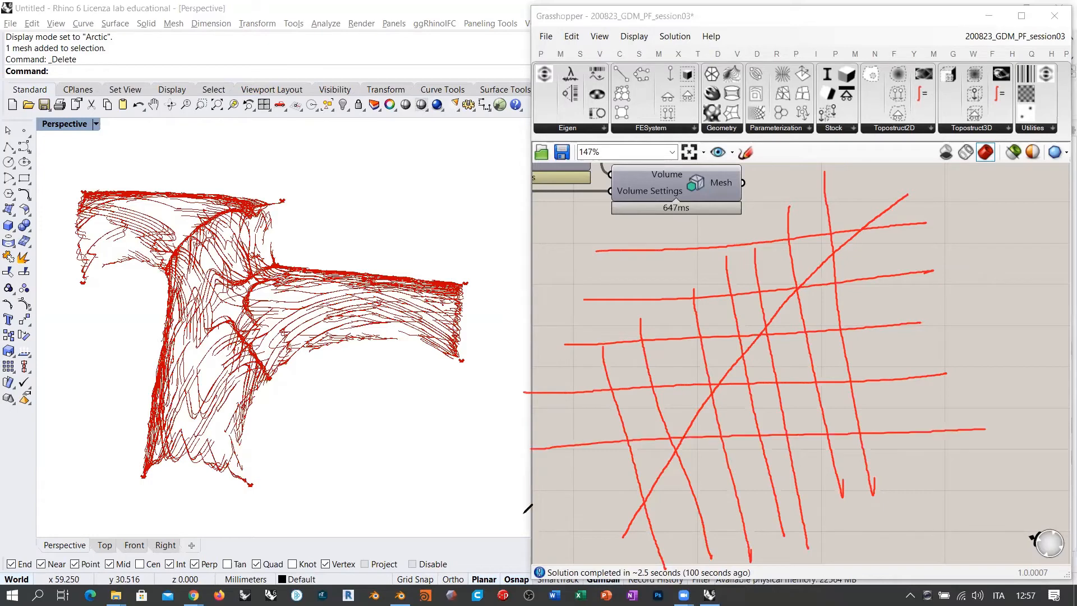
drag(537, 511, 932, 487)
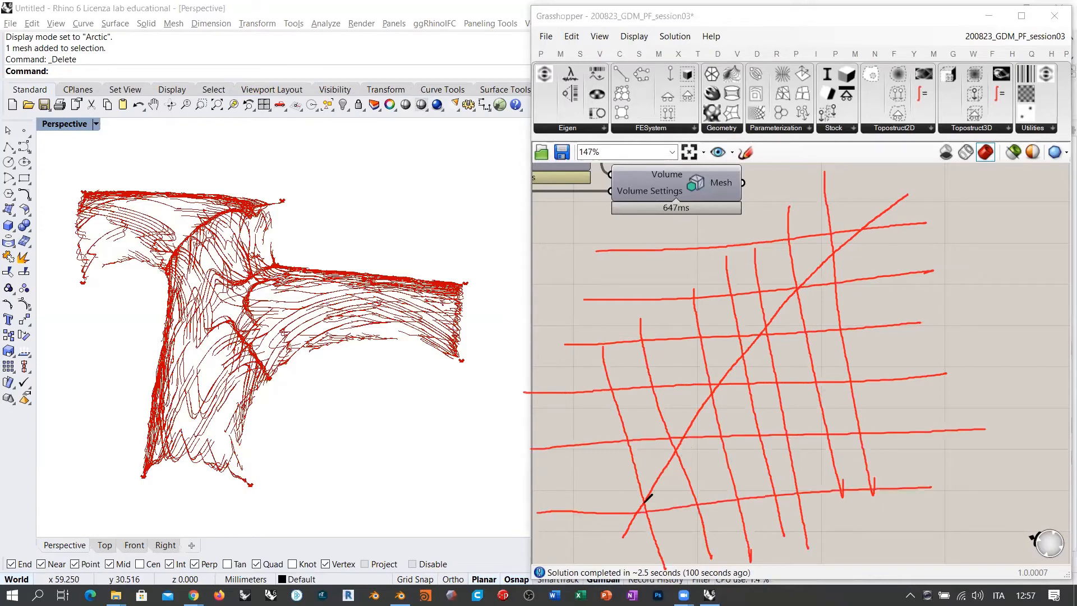
- Mark the grid's lower-left intersection with a dot and draw three lines from it: upward, diagonally and sideways
drag(647, 497, 645, 503)
drag(646, 501, 658, 237)
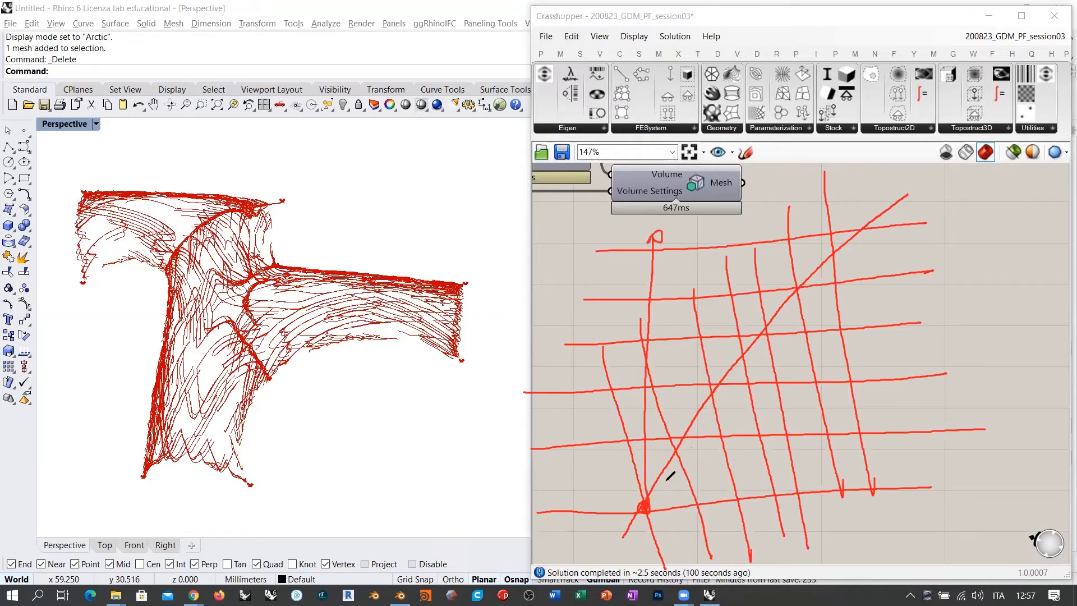
mouse_move(645, 505)
mouse_down()
mouse_move(859, 311)
mouse_move(854, 325)
mouse_up()
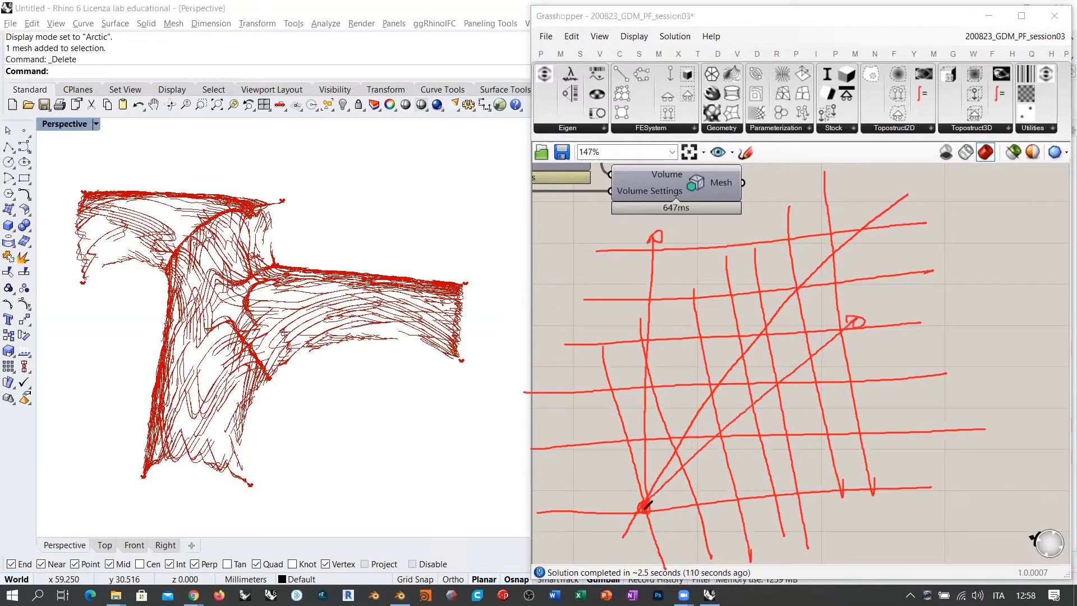
drag(645, 508, 885, 522)
drag(959, 528, 961, 525)
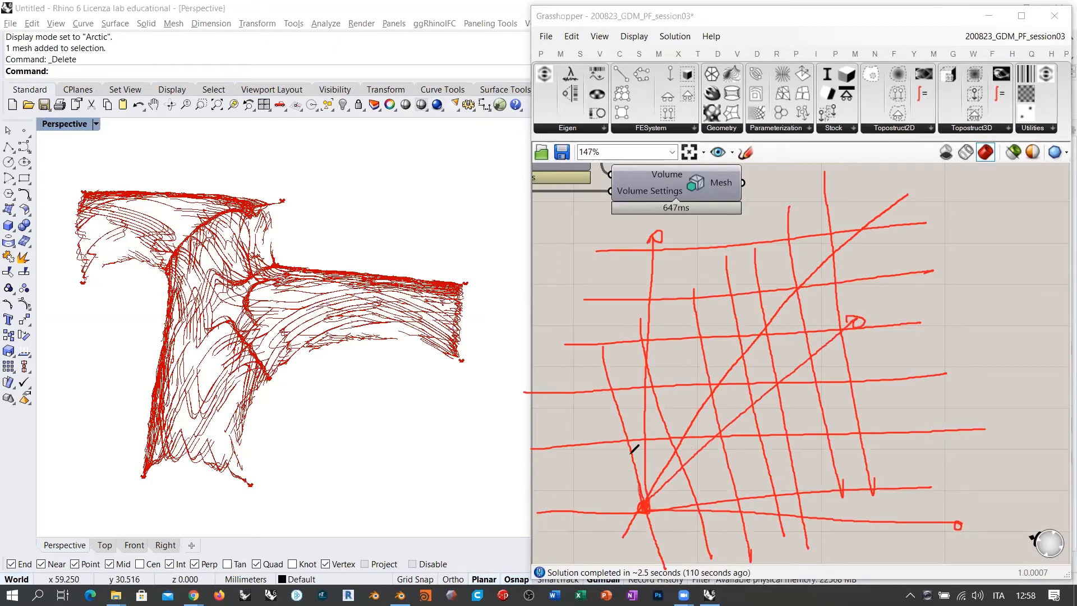
- Trace a stepped path along the upward line, thicken the long diagonal and hatch the area around their lower ends
mouse_move(668, 434)
mouse_down()
mouse_move(645, 337)
mouse_move(661, 238)
mouse_move(652, 288)
mouse_move(665, 413)
mouse_move(645, 494)
mouse_move(672, 432)
mouse_move(639, 297)
mouse_move(664, 240)
mouse_move(671, 401)
mouse_move(648, 501)
mouse_move(627, 432)
mouse_move(663, 373)
mouse_move(644, 317)
mouse_move(658, 241)
mouse_up()
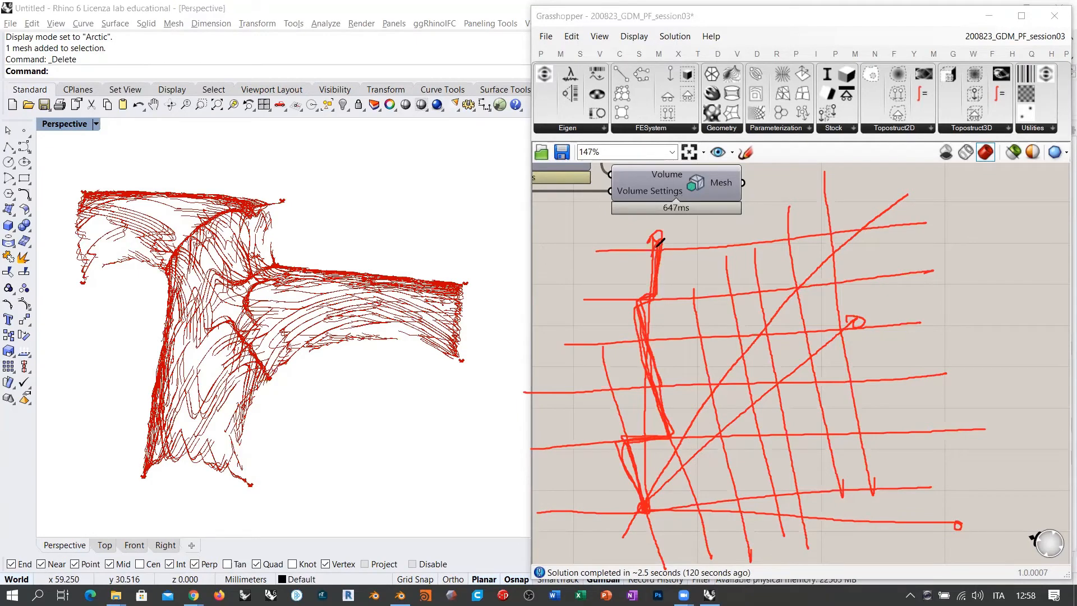
mouse_move(640, 498)
mouse_down()
mouse_move(620, 452)
mouse_move(622, 439)
mouse_move(634, 489)
mouse_move(666, 243)
mouse_up()
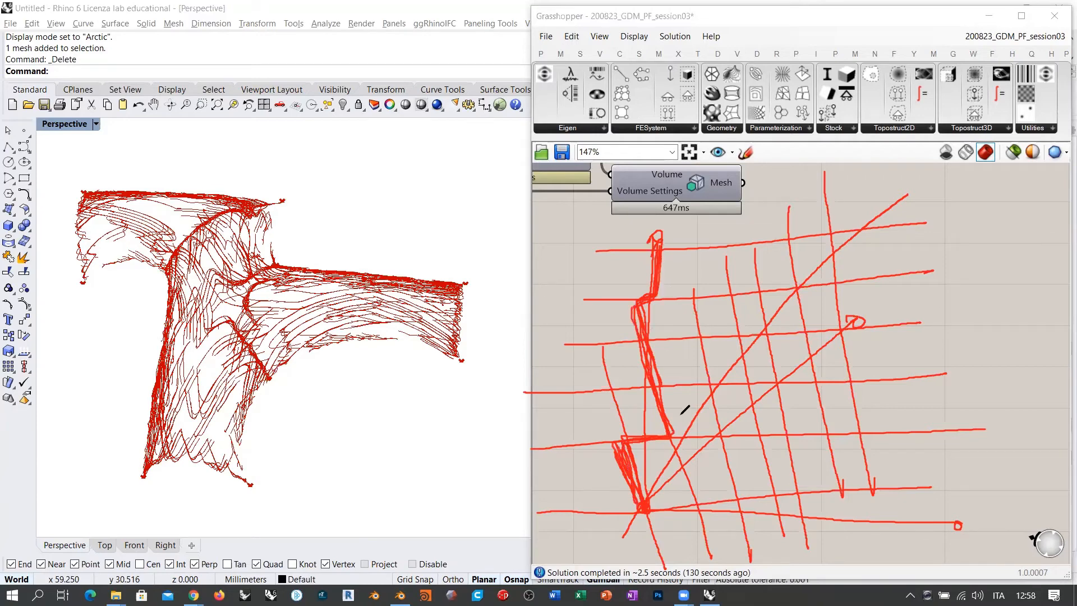
mouse_move(703, 398)
mouse_down()
mouse_move(900, 195)
mouse_move(742, 359)
mouse_move(617, 550)
mouse_move(760, 336)
mouse_move(827, 261)
mouse_move(909, 213)
mouse_up()
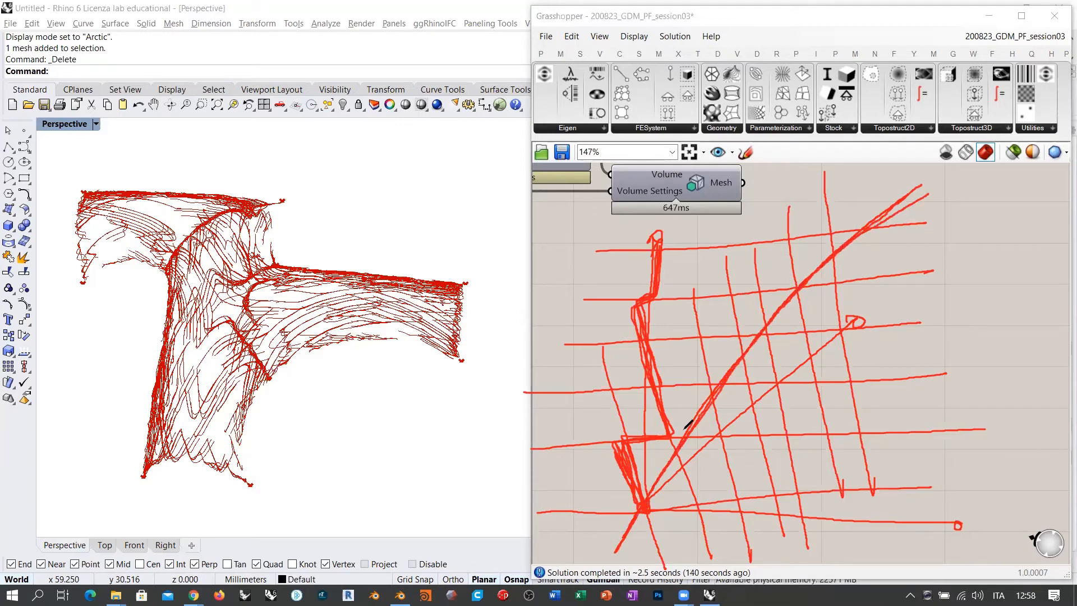
mouse_move(636, 440)
mouse_down()
mouse_move(664, 487)
mouse_move(726, 493)
mouse_move(652, 437)
mouse_up()
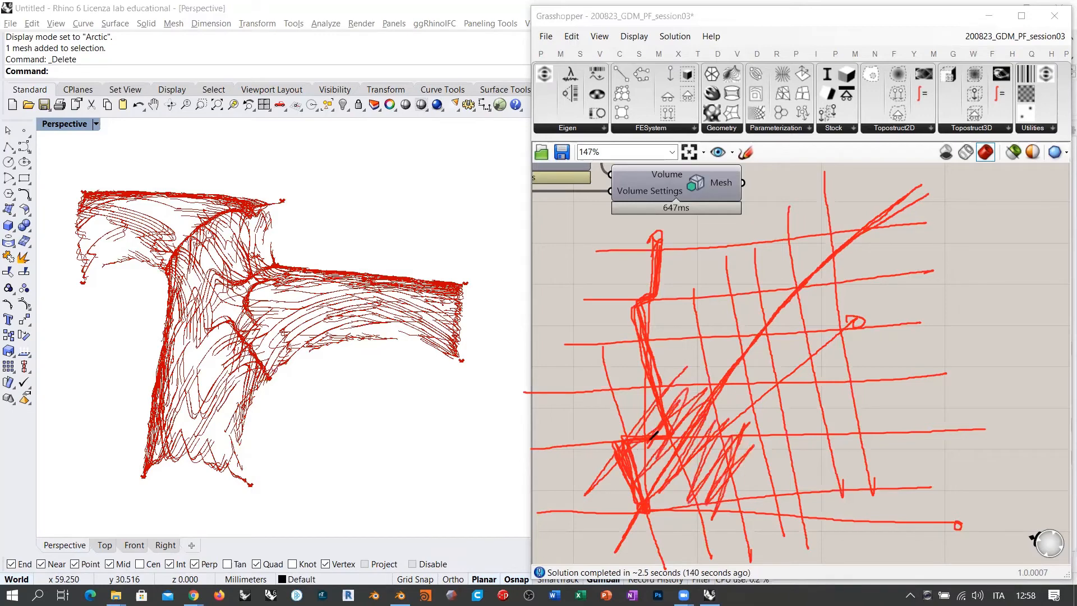
- Add short parallel strokes across and beside the annotated grid, and erase all the freehand annotations
drag(603, 247, 730, 224)
drag(601, 285, 719, 270)
drag(557, 338, 669, 323)
drag(581, 382, 674, 367)
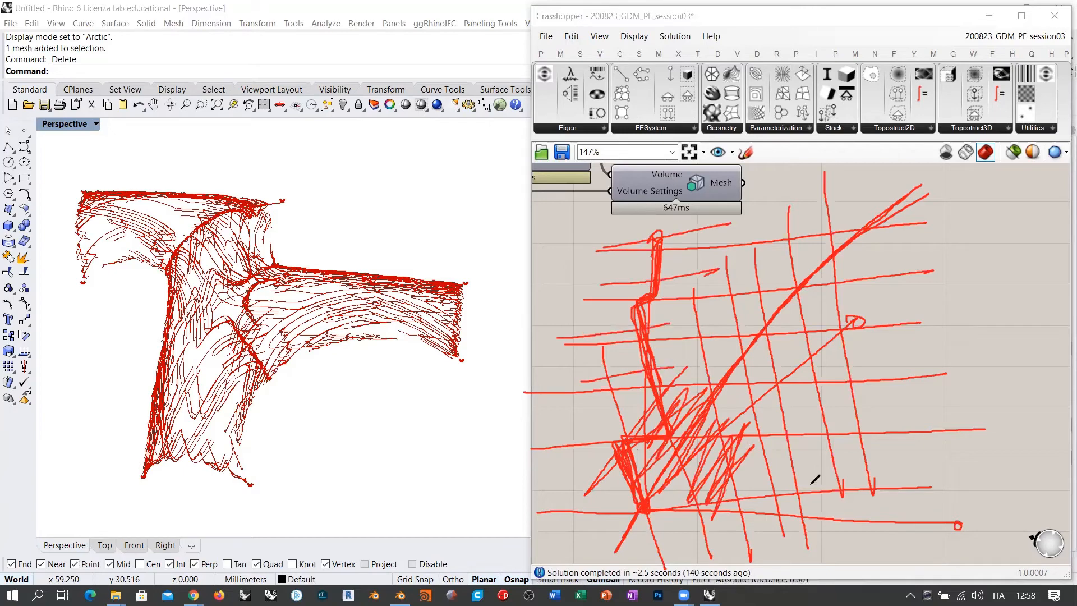
drag(805, 471, 822, 520)
drag(841, 382, 888, 452)
drag(892, 337, 933, 400)
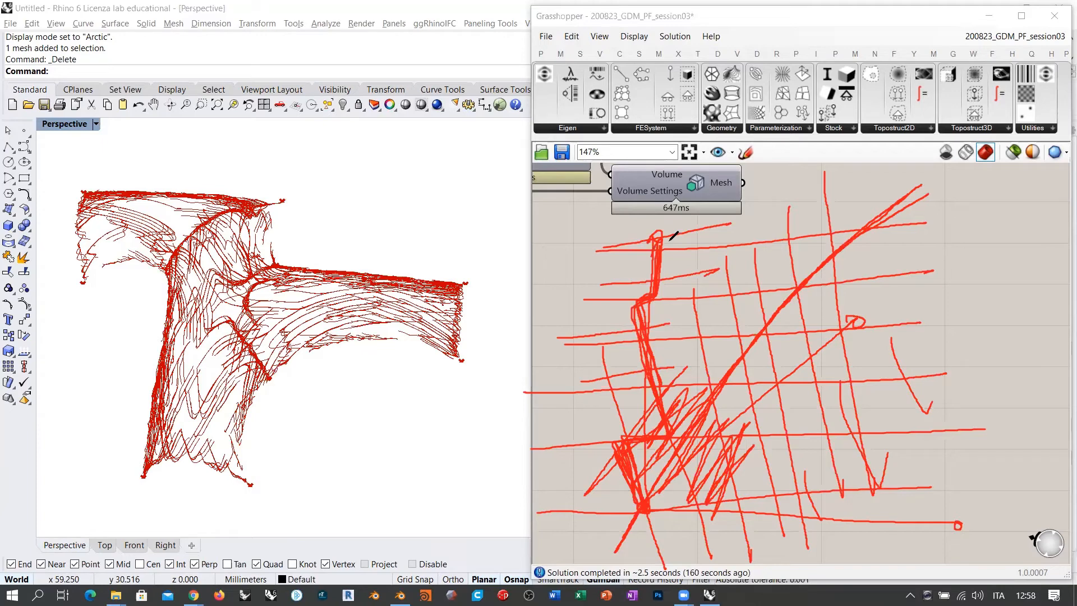
key(e)
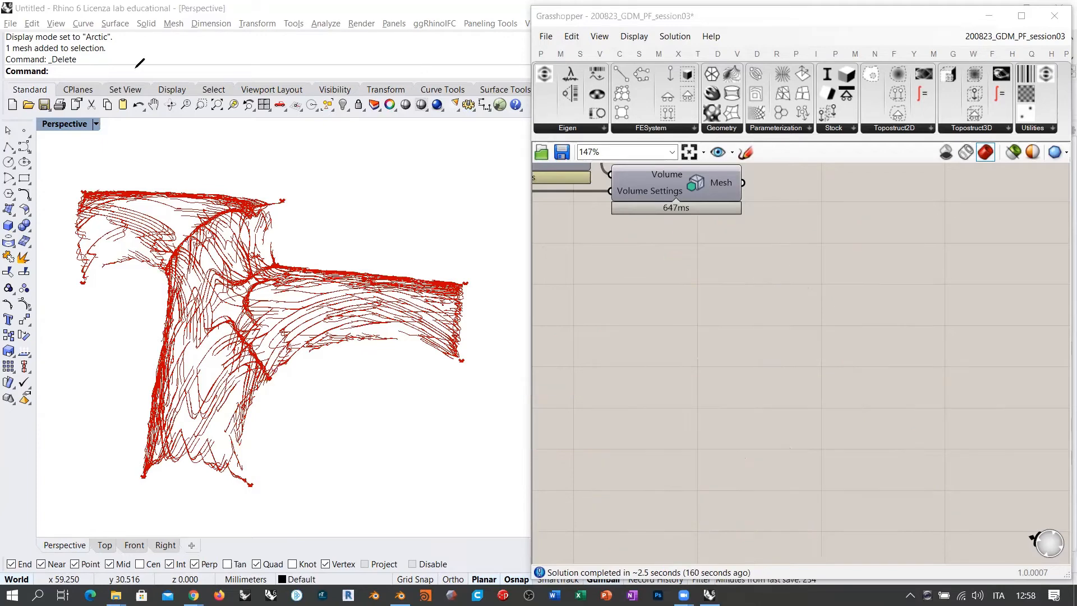
- Add a Divide Curve component above Curve To Volume, beside the Rebuild Curve component
right_drag(674, 231, 878, 366)
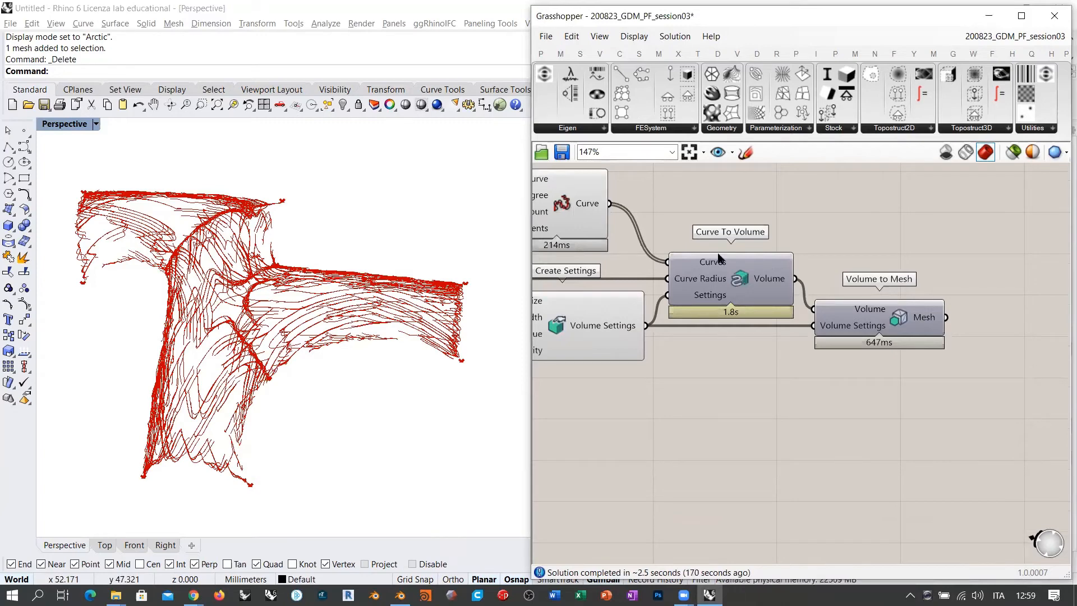
right_drag(749, 275, 845, 384)
click(675, 317)
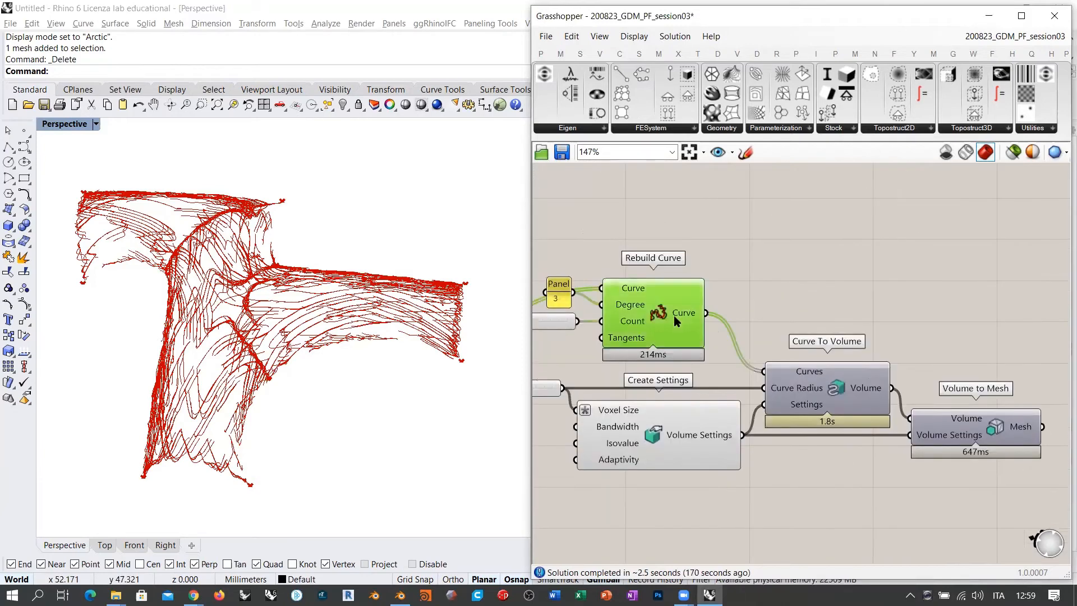
double_click(788, 237)
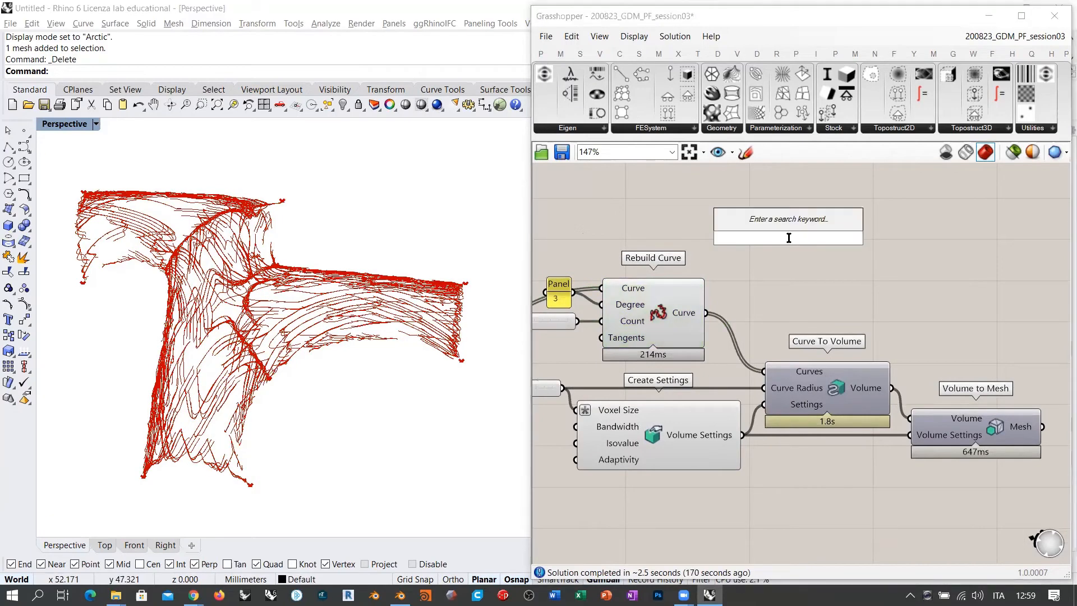
text(div)
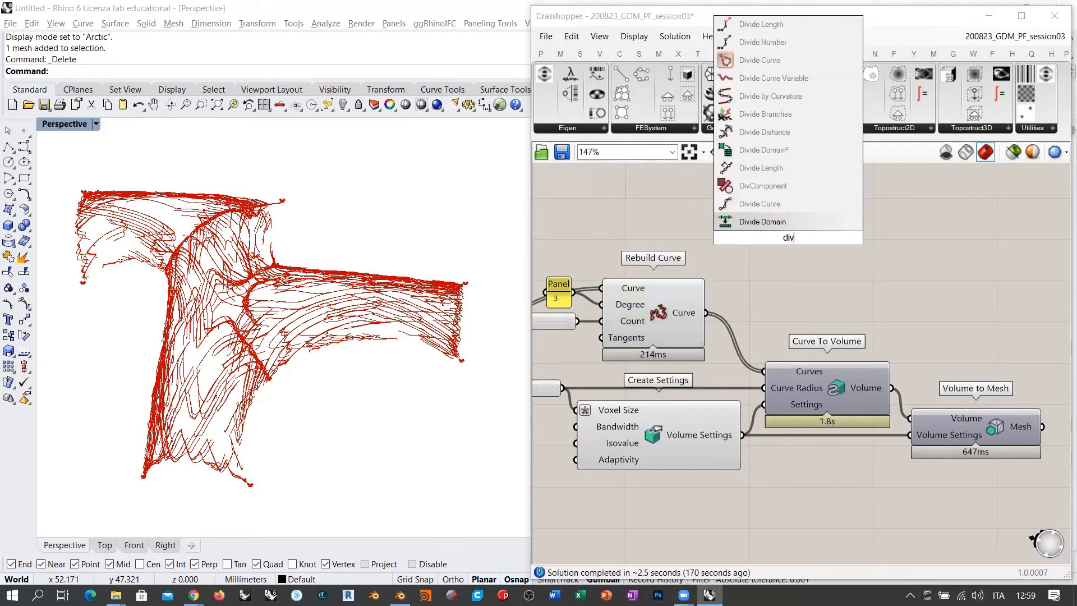
click(763, 205)
click(749, 257)
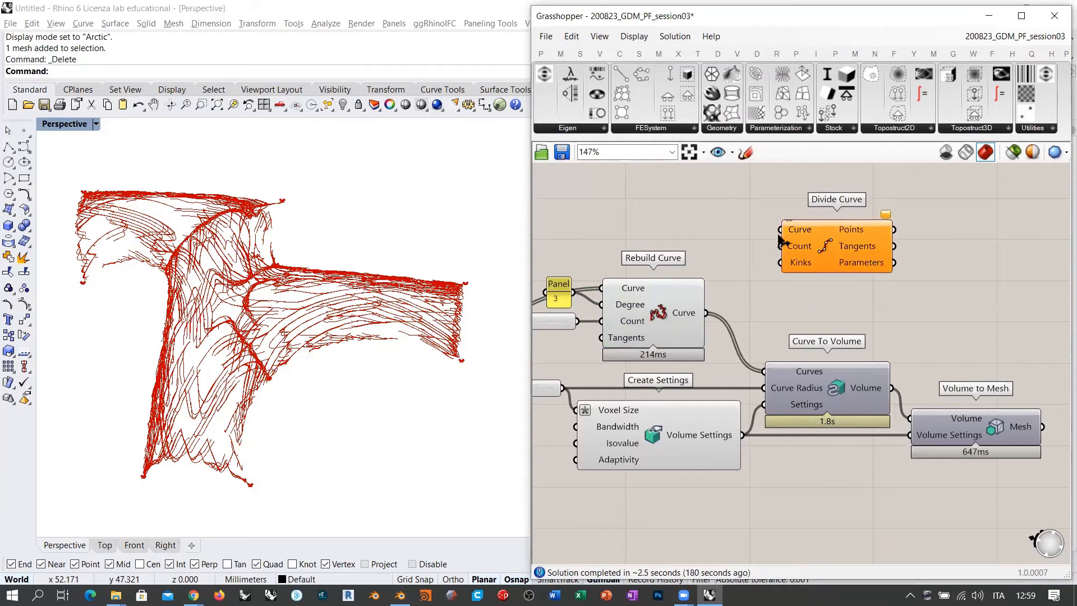
scroll(746, 260, up, 2)
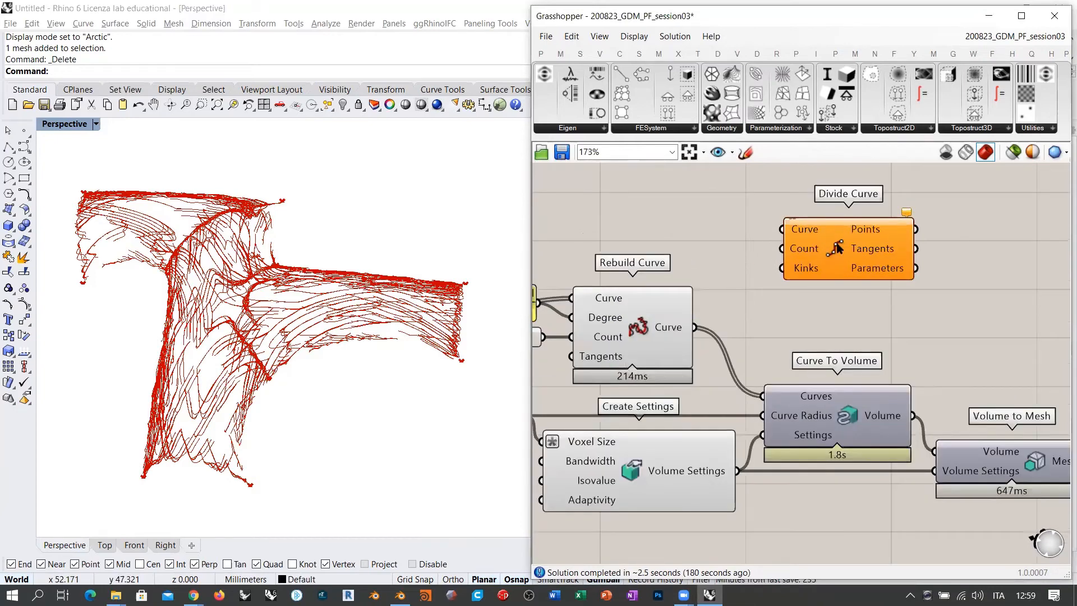
drag(836, 245, 834, 242)
click(732, 304)
mouse_move(670, 331)
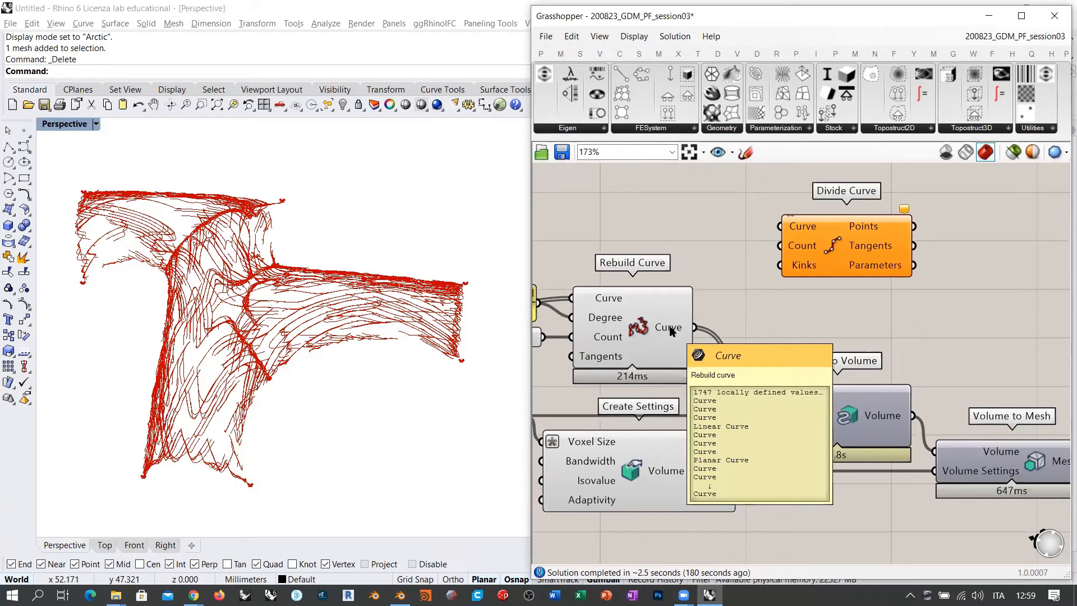
- Feed the rebuilt curves into the Divide Curve component and inspect the spacing of its points up close
drag(694, 327, 779, 226)
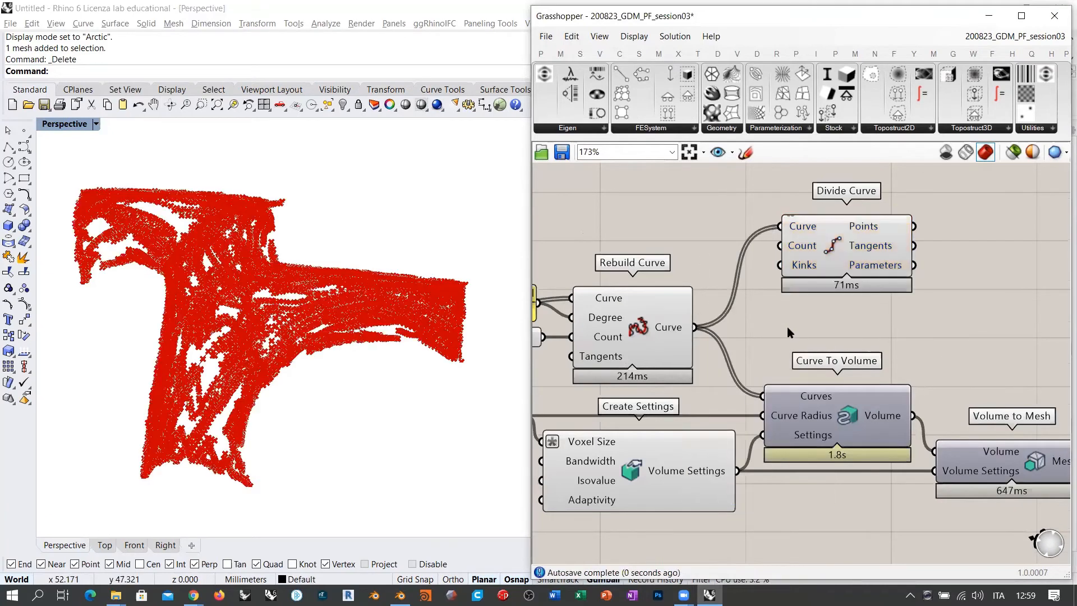
click(284, 341)
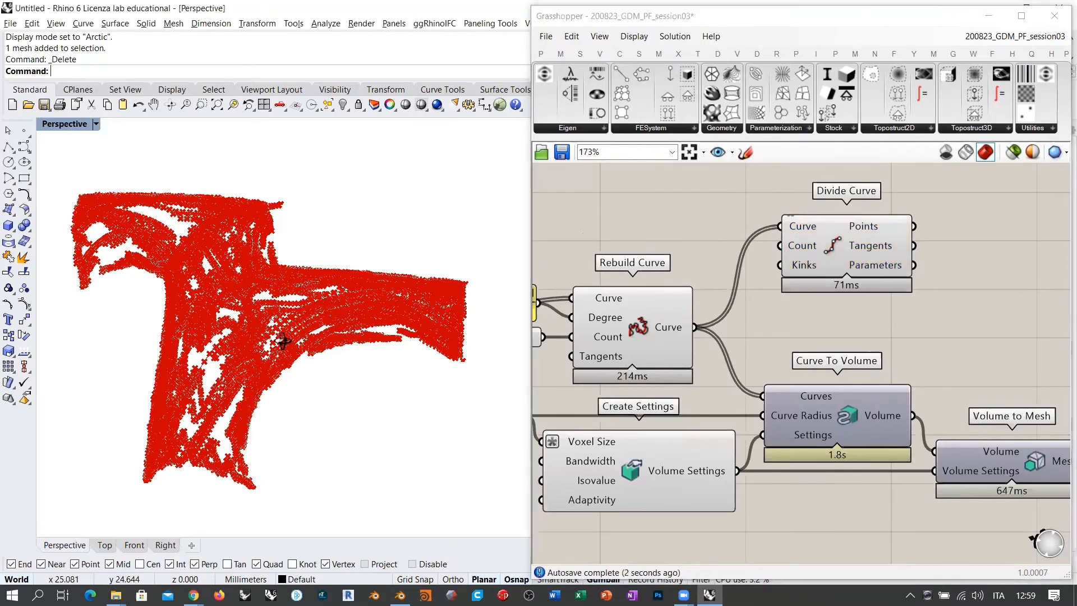
scroll(227, 245, up, 6)
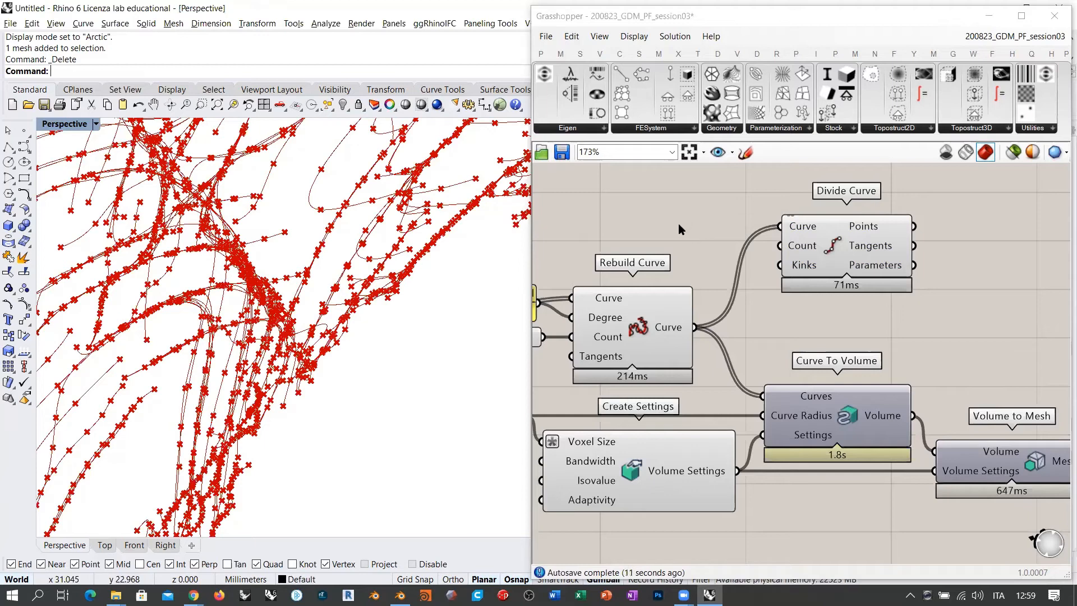
- Replace the Divide Curve component with a Divide Length component and feed it the rebuilt curves
click(850, 246)
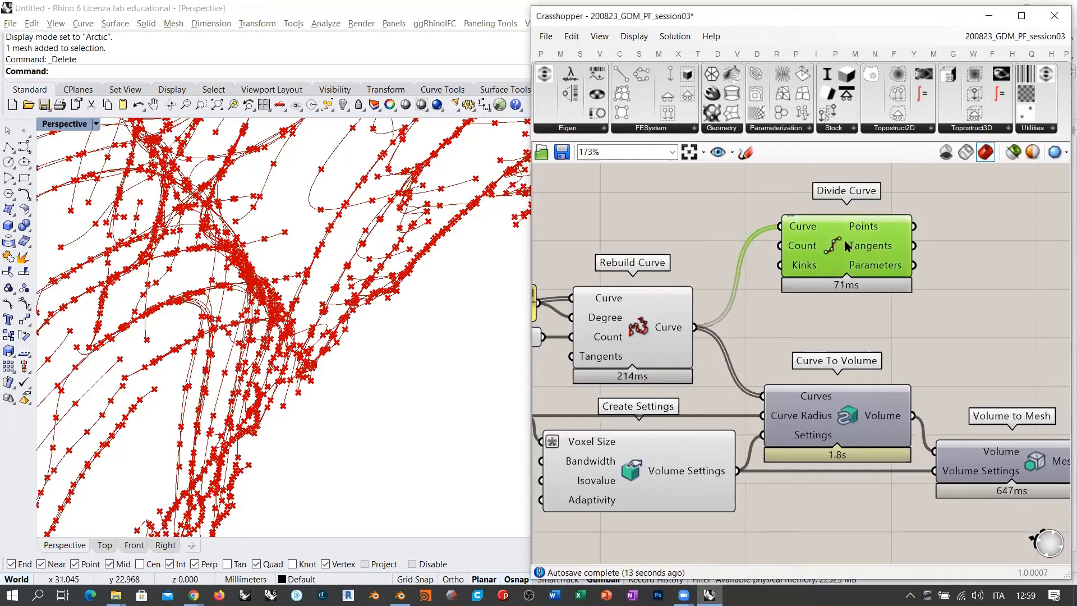
key(Delete)
double_click(842, 225)
text(divi)
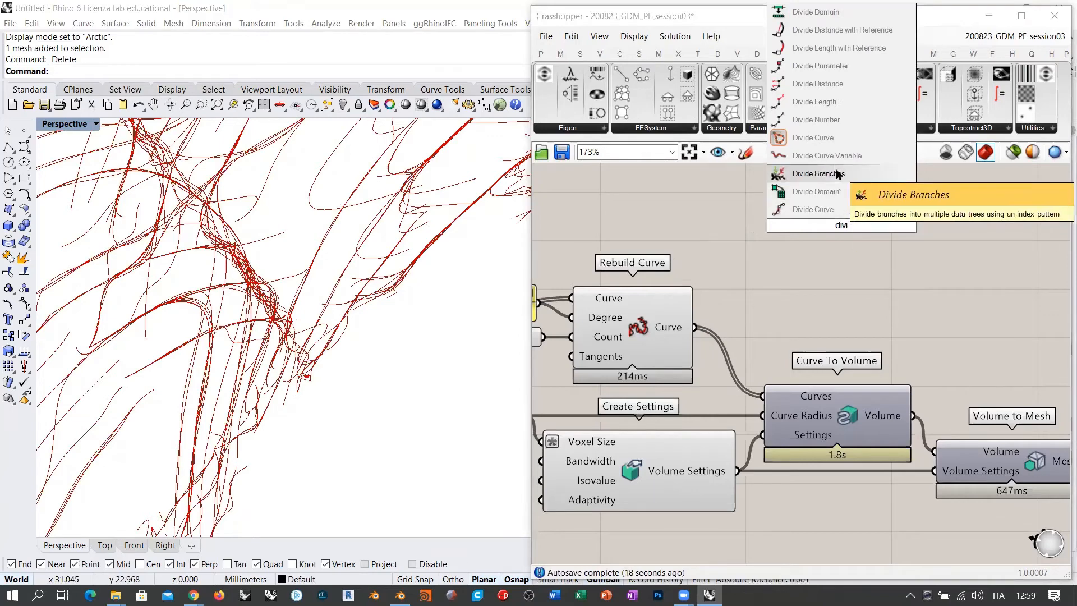
text(de le)
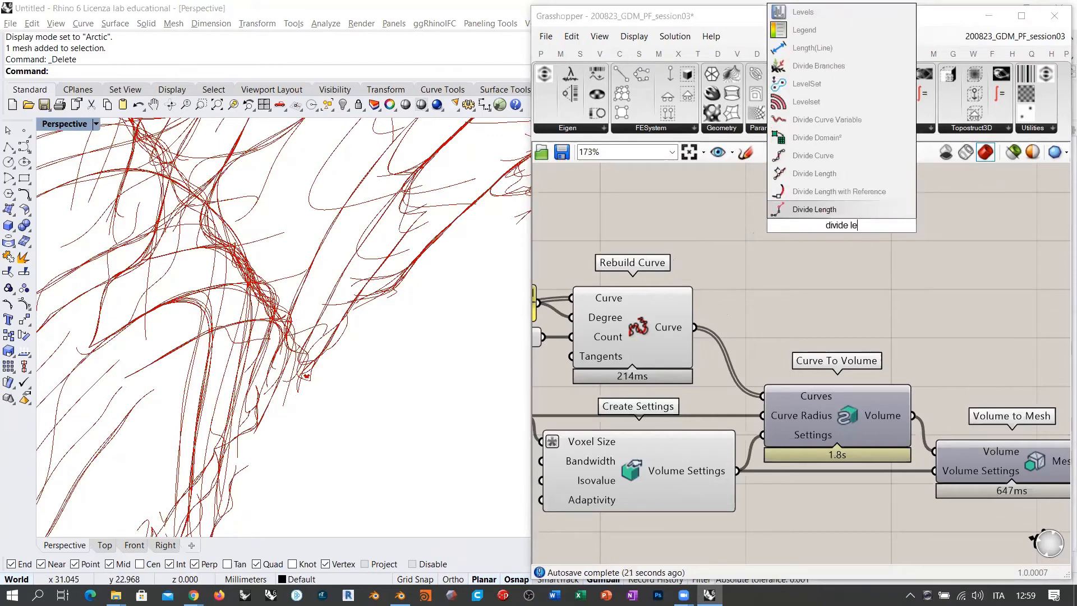
click(819, 175)
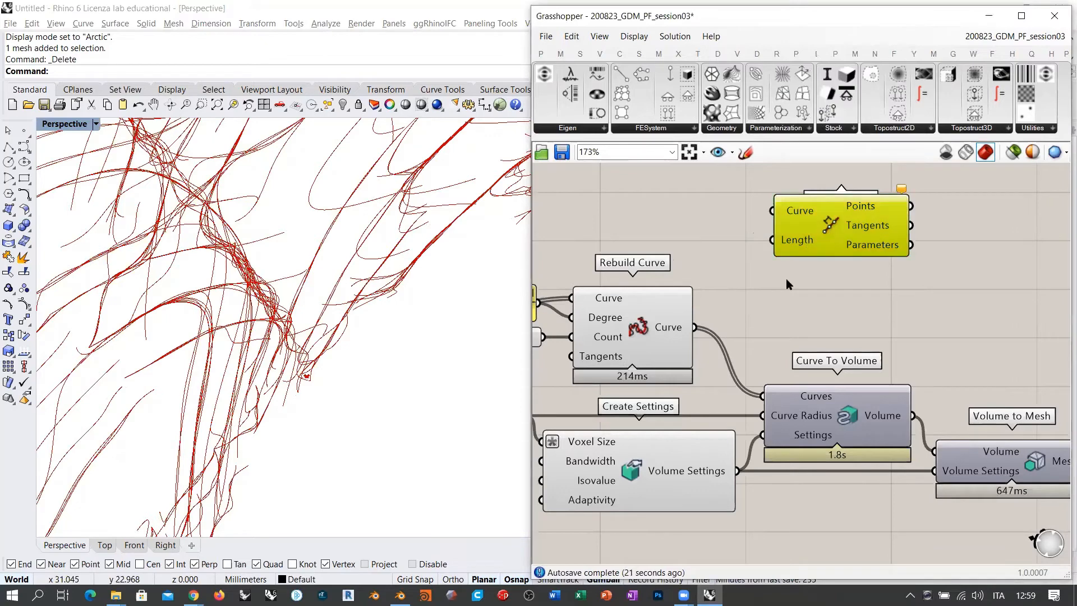
drag(696, 331, 788, 218)
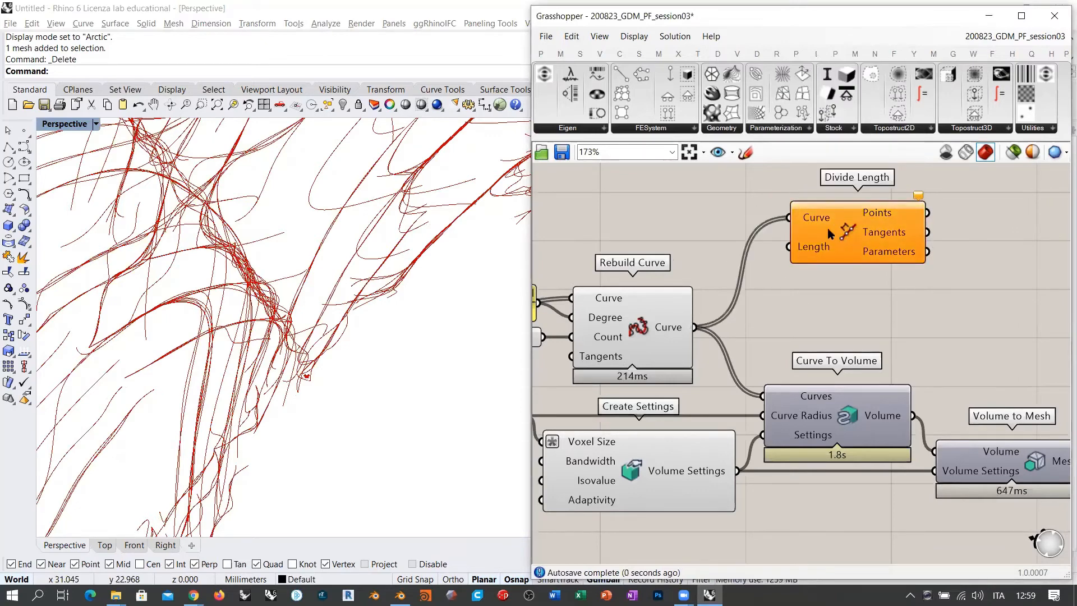
drag(827, 249, 818, 242)
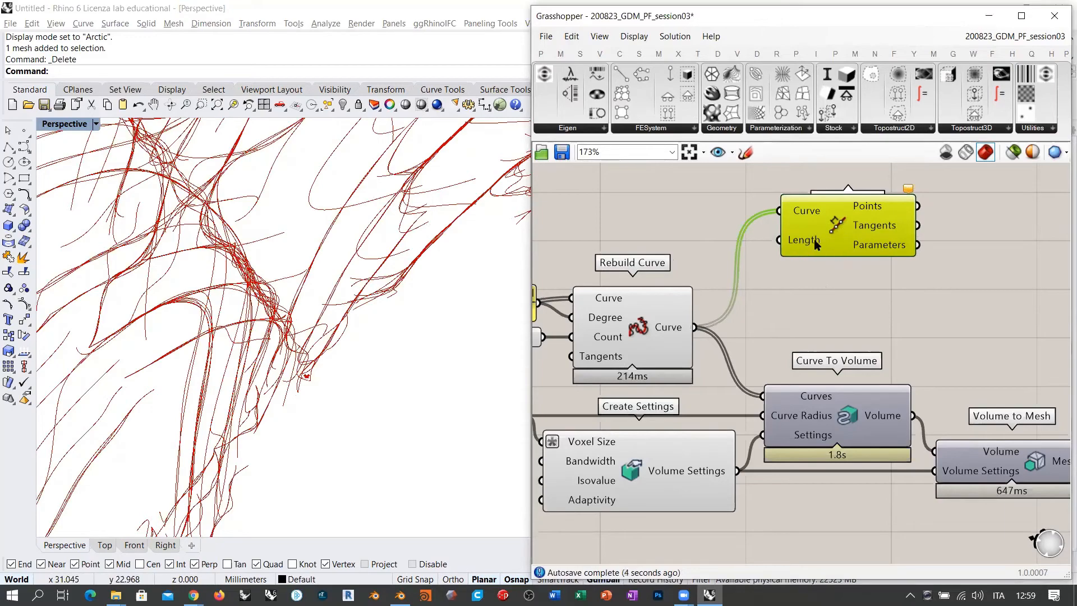
- Switch the Perspective viewport's display mode to Wireframe with the whole curve network in view
right_drag(414, 337, 284, 318)
scroll(327, 333, down, 7)
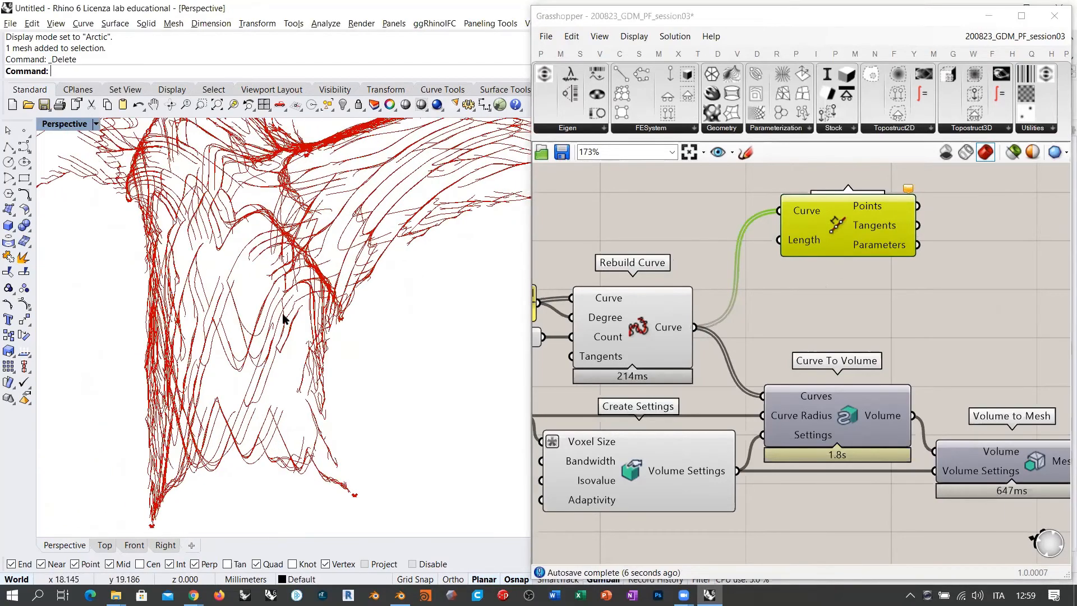
scroll(283, 319, down, 5)
scroll(230, 248, up, 2)
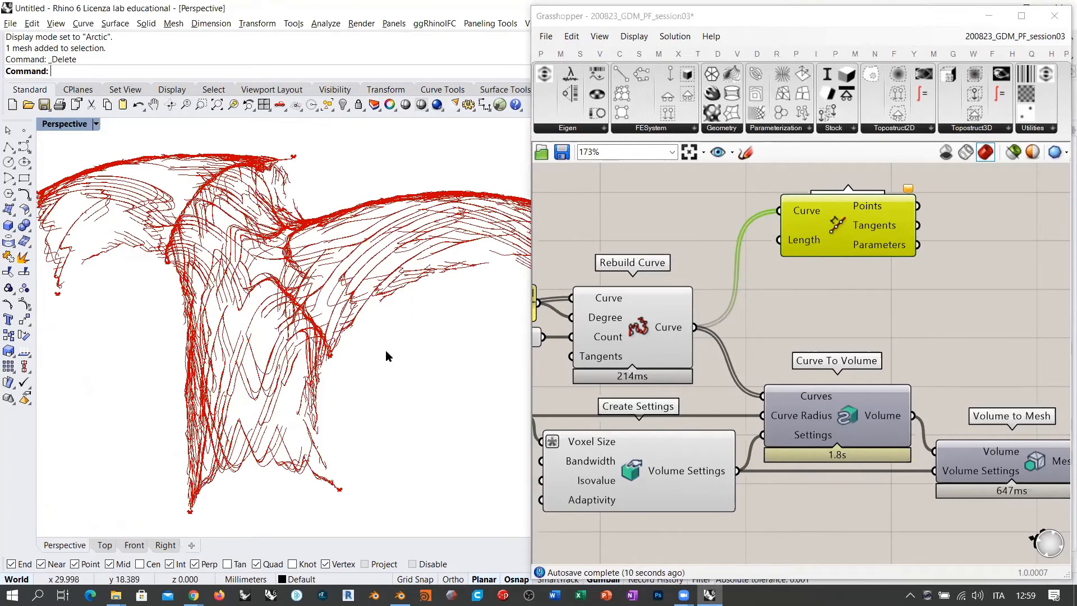
right_click(422, 106)
shift+right_drag(380, 358, 433, 332)
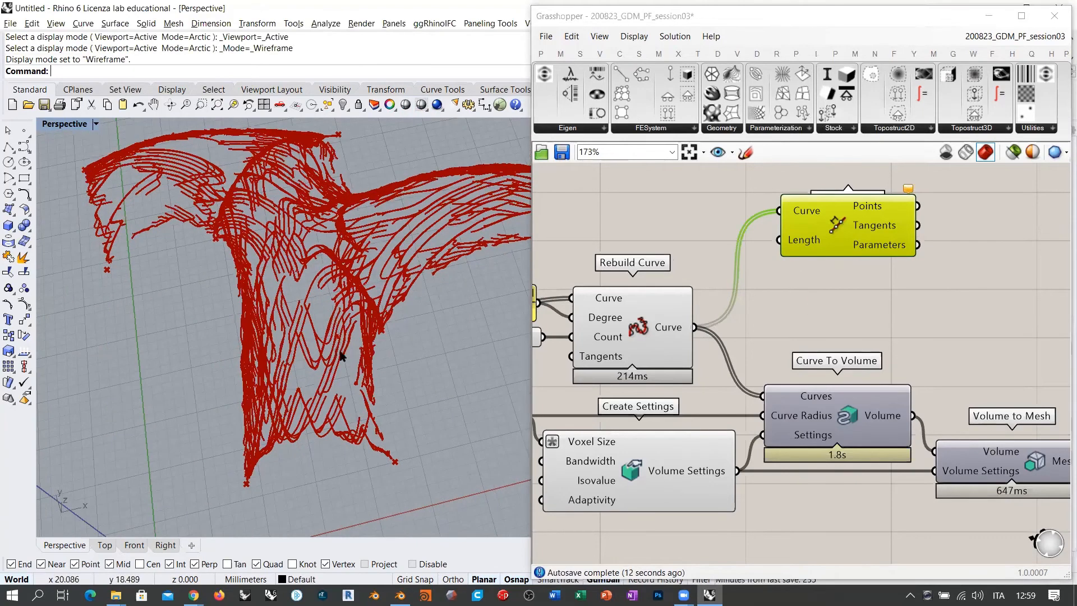
- Add a number slider set to 1.00 and connect it to the Length input of Divide Length
double_click(692, 237)
text(1)
key(Return)
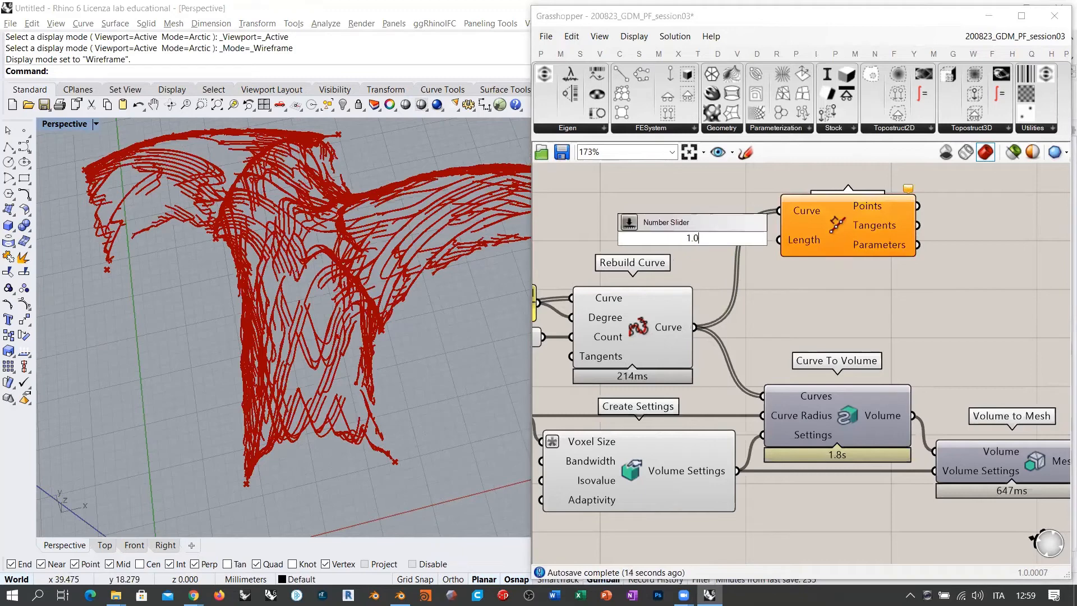
drag(694, 243, 643, 245)
drag(731, 241, 779, 240)
click(776, 282)
drag(688, 241, 698, 240)
click(707, 272)
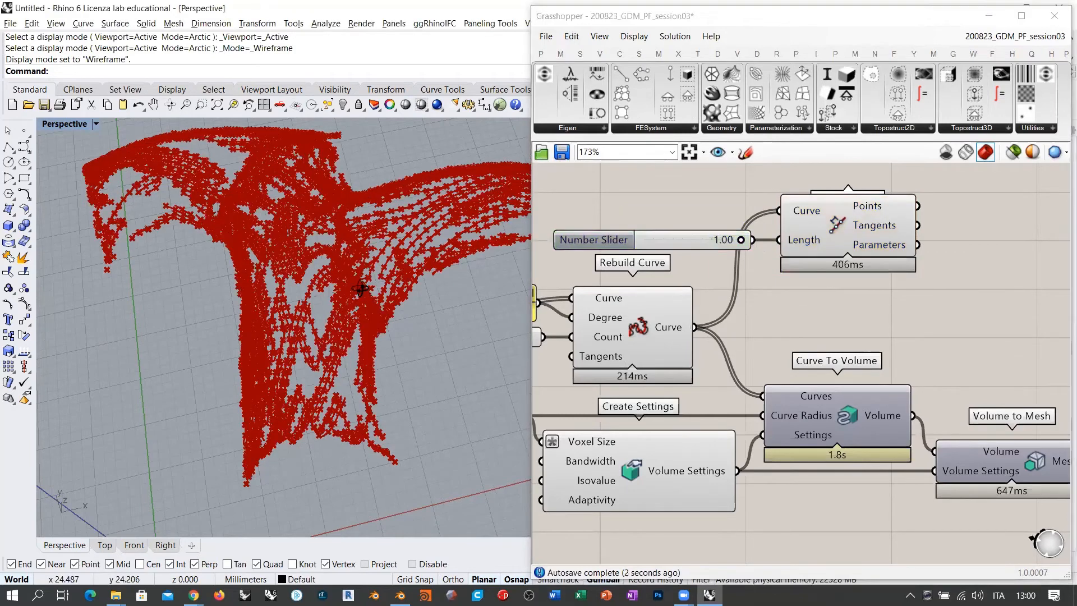
- Examine the division points along the curves from several angles and the data structure of Divide Length's Points output
right_drag(360, 285, 424, 233)
scroll(357, 242, up, 6)
scroll(239, 282, down, 3)
scroll(258, 275, down, 5)
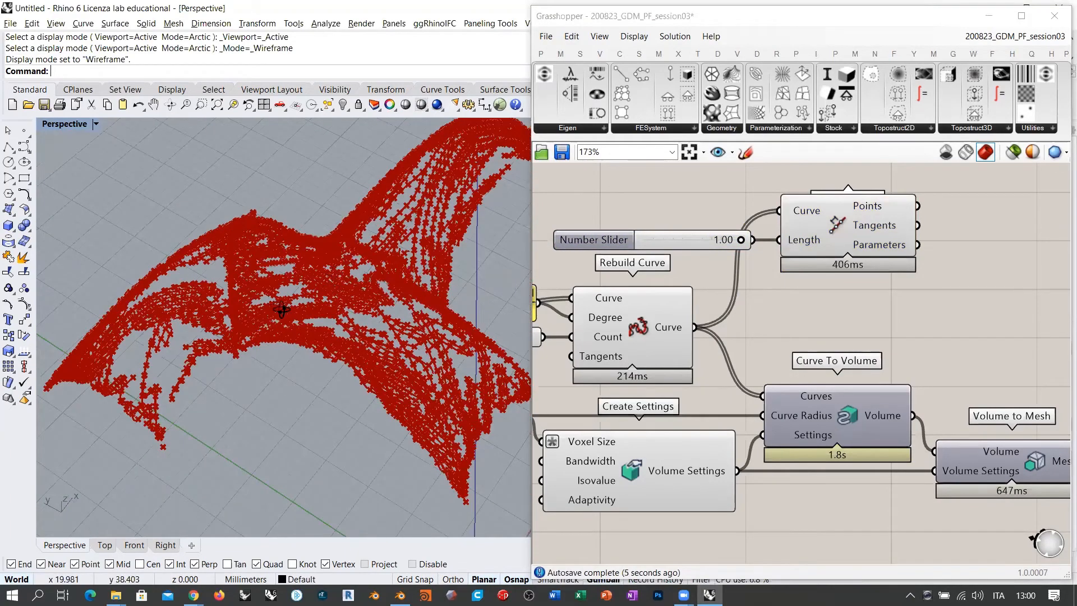
scroll(294, 299, up, 1)
scroll(293, 297, down, 3)
scroll(438, 222, up, 3)
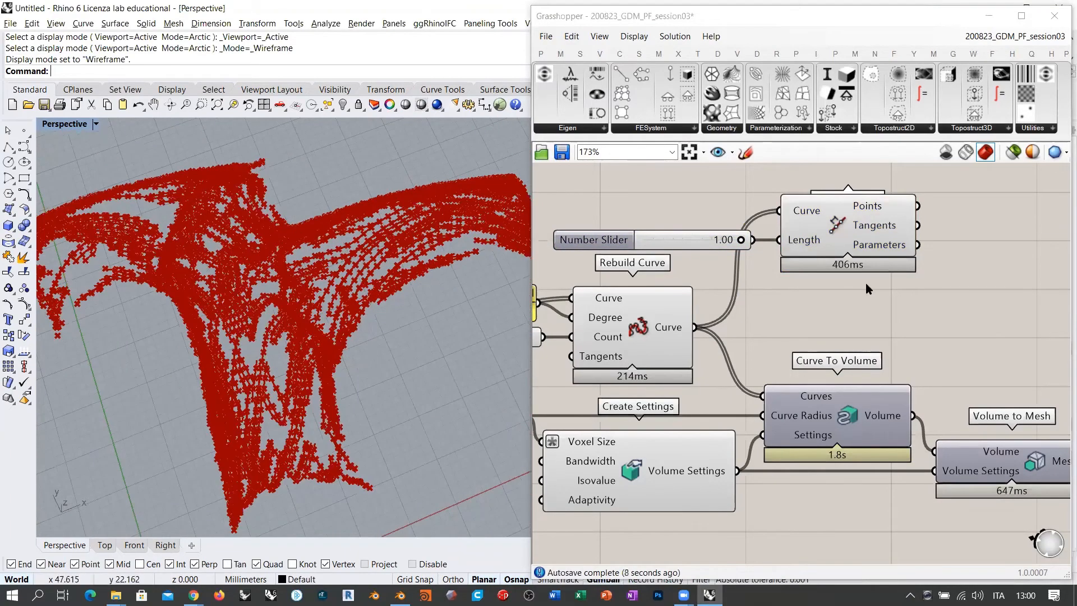
click(882, 289)
mouse_move(873, 206)
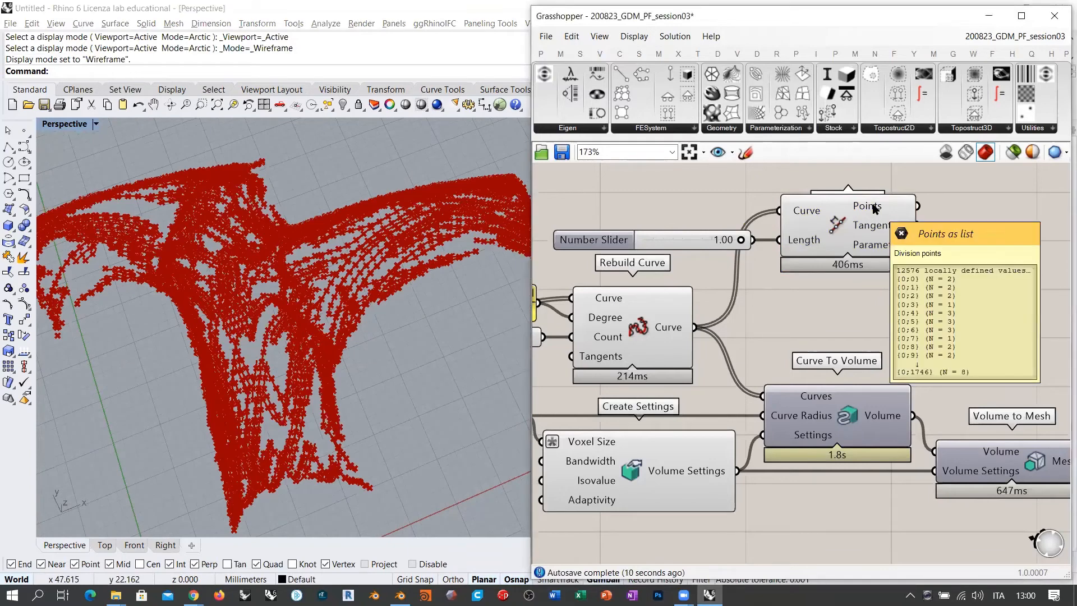
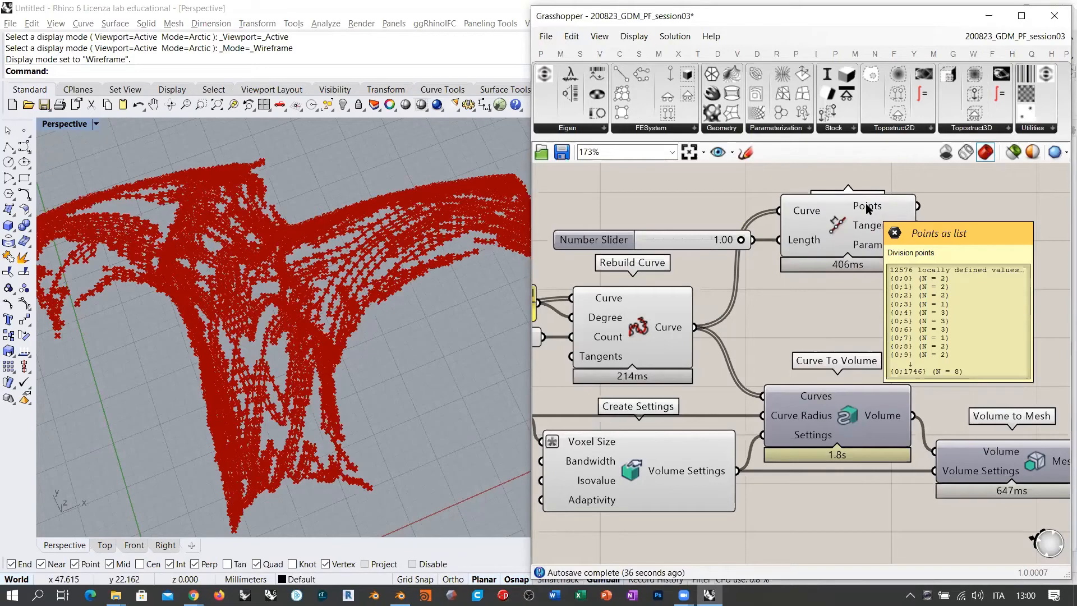
right_drag(900, 285, 801, 313)
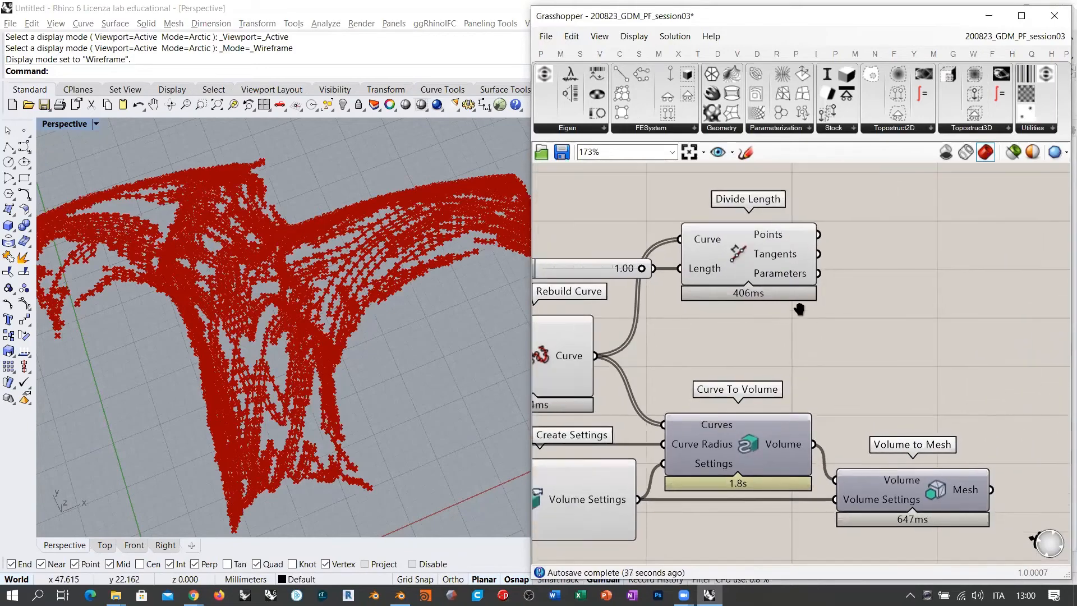
mouse_move(387, 264)
right_down()
mouse_move(369, 274)
mouse_move(373, 283)
mouse_move(413, 260)
mouse_move(396, 284)
mouse_move(372, 275)
mouse_move(393, 270)
right_up()
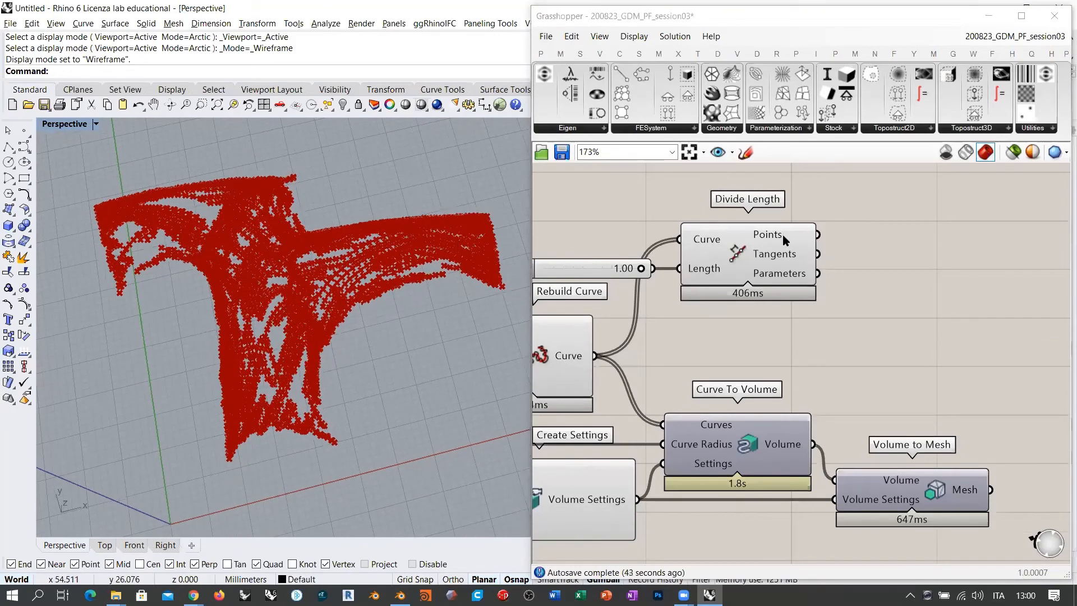
mouse_move(782, 234)
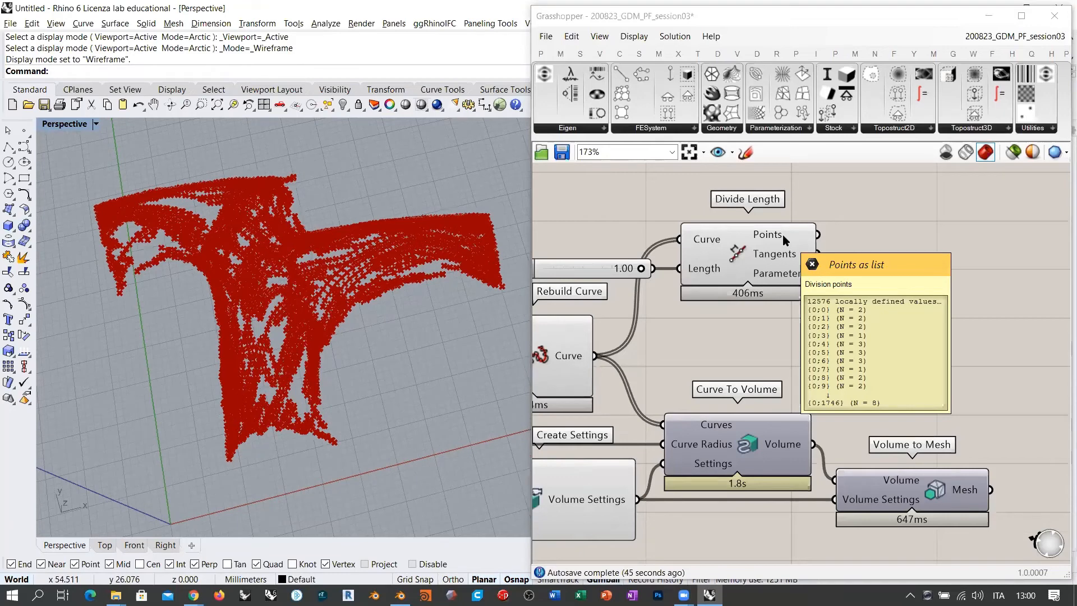
right_drag(407, 253, 373, 278)
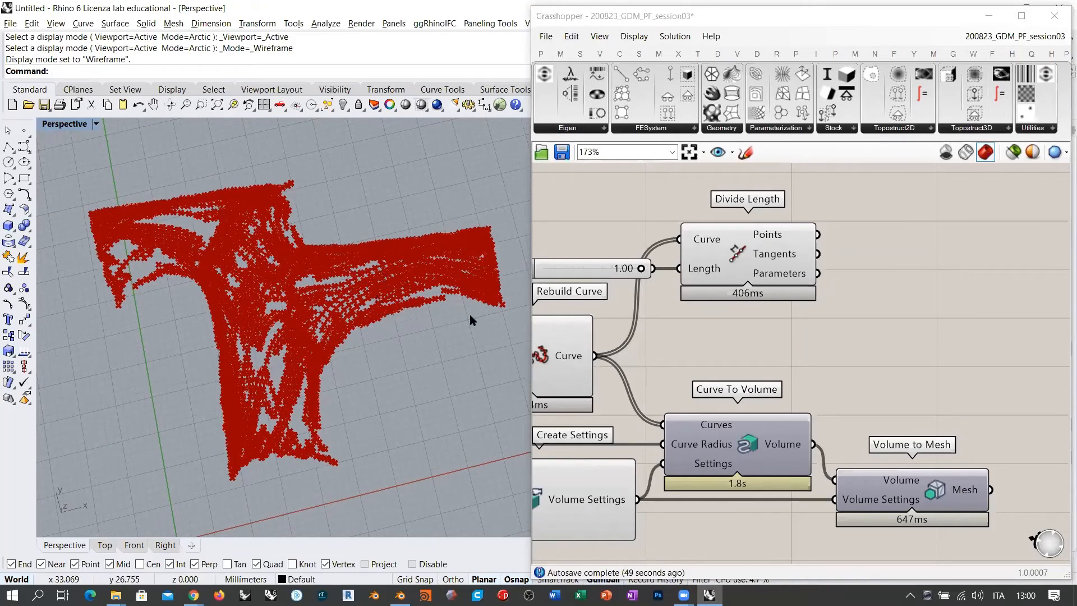
mouse_move(764, 238)
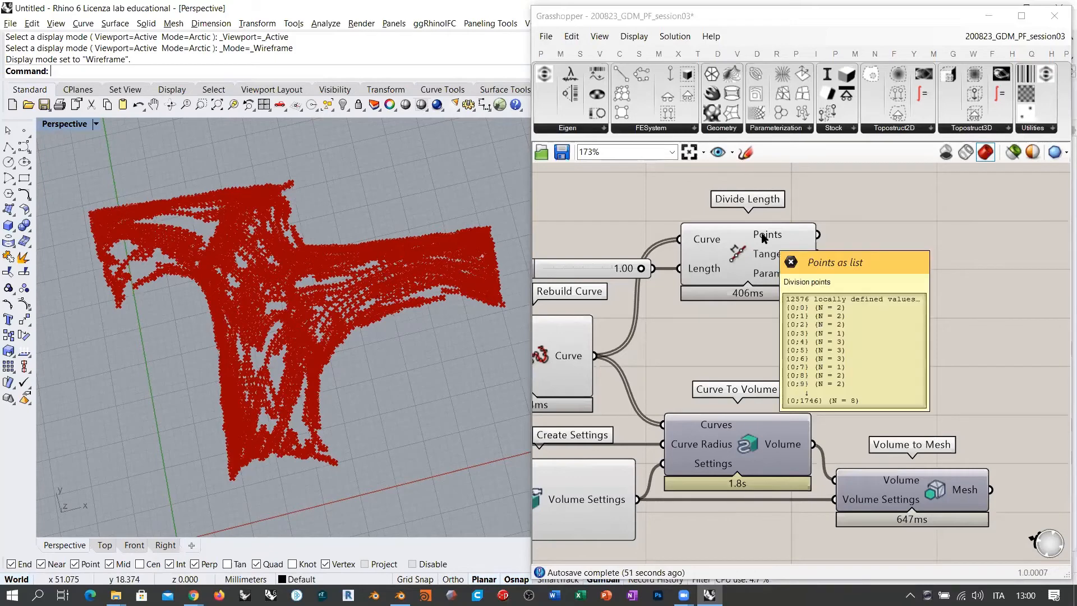
- Add a Points To Volume component beside Divide Length and connect the division points to its Points input
click(690, 152)
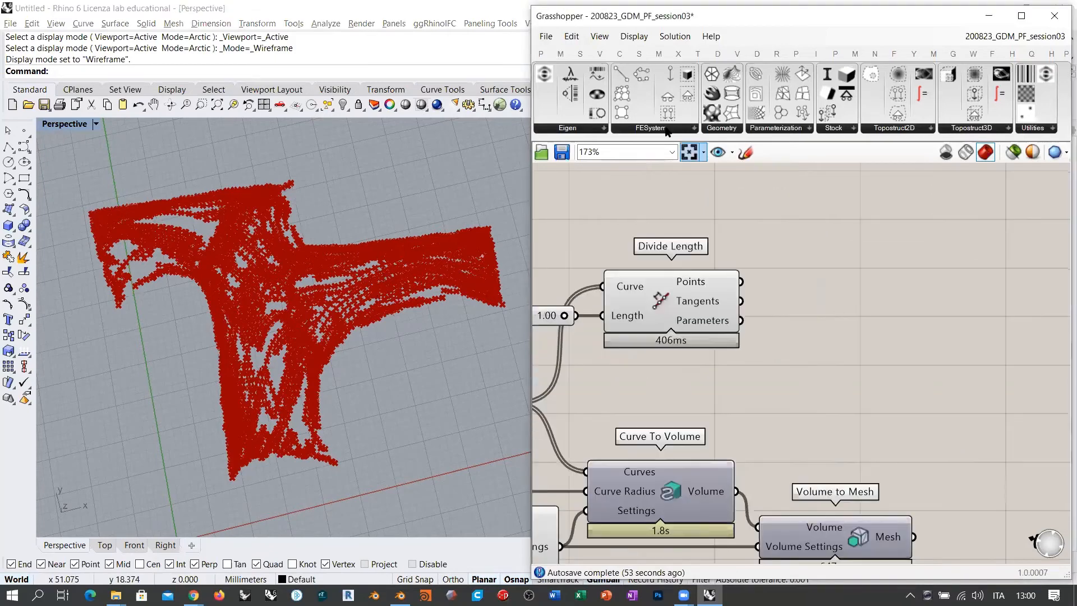
click(756, 53)
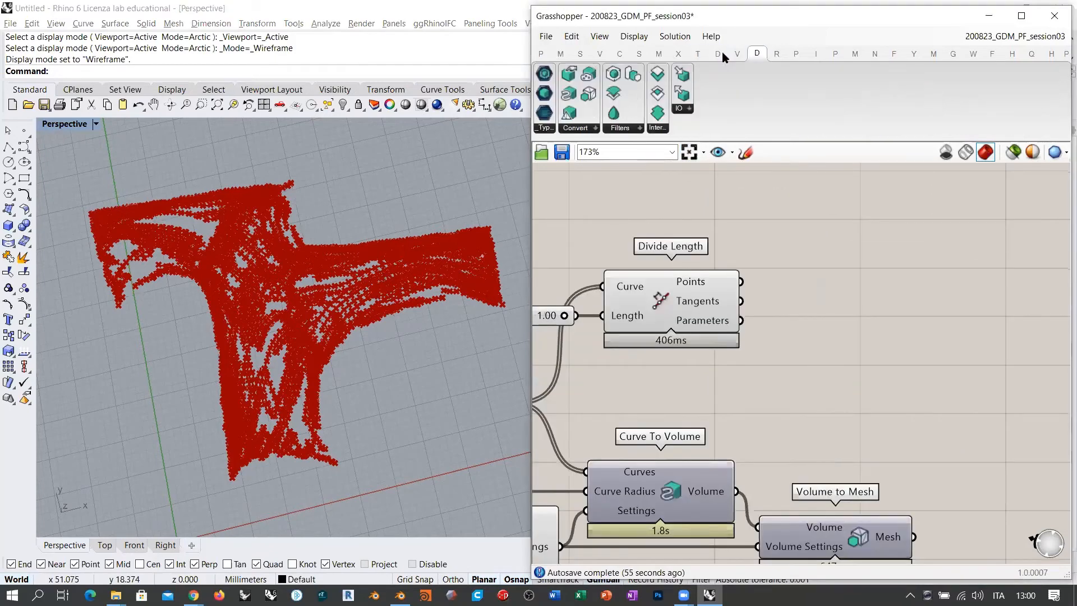
click(582, 131)
drag(595, 208, 859, 310)
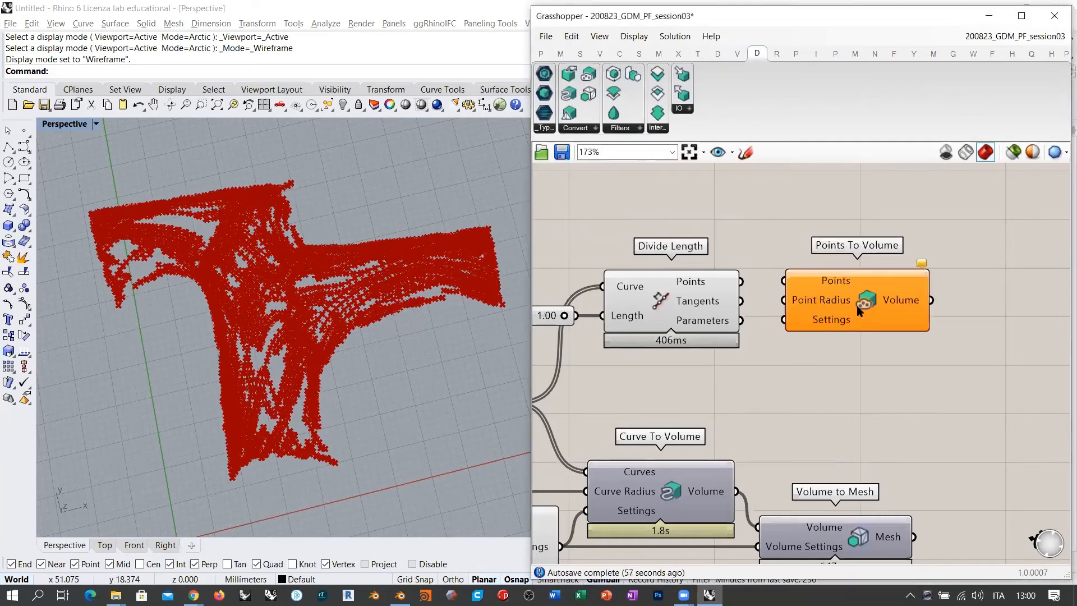
drag(741, 282, 806, 282)
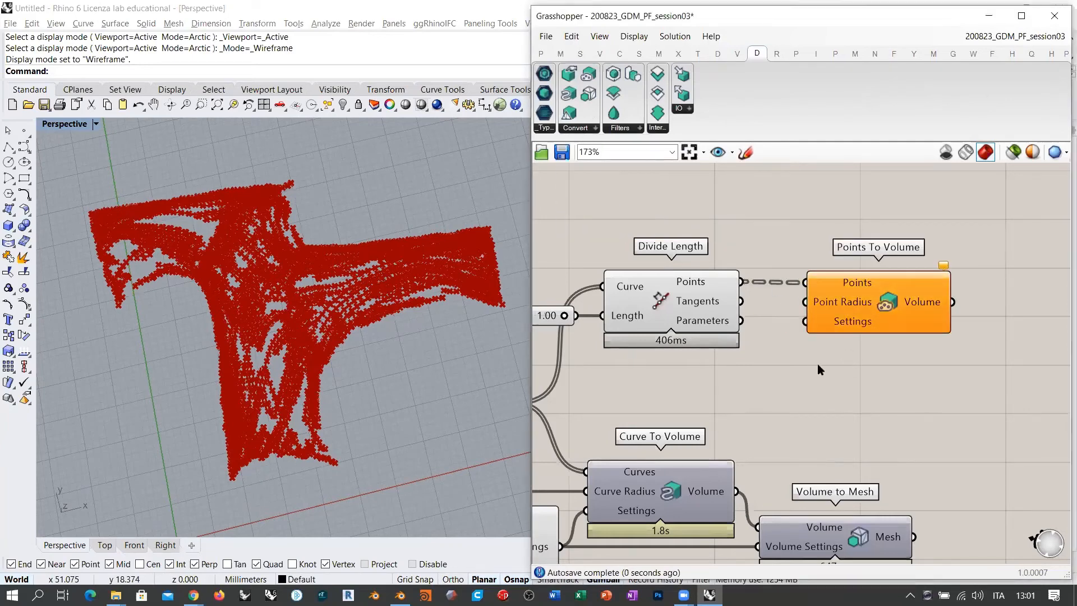
drag(864, 308, 883, 308)
- Flatten the Points output of Divide Length and move Points To Volume farther away from it
mouse_move(873, 285)
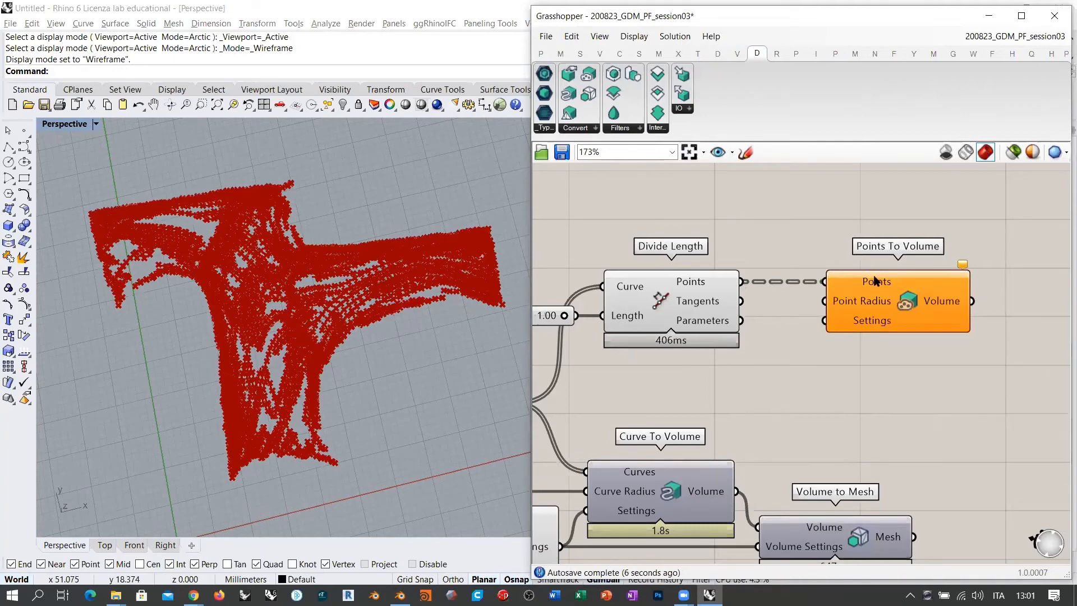
right_click(706, 282)
click(729, 353)
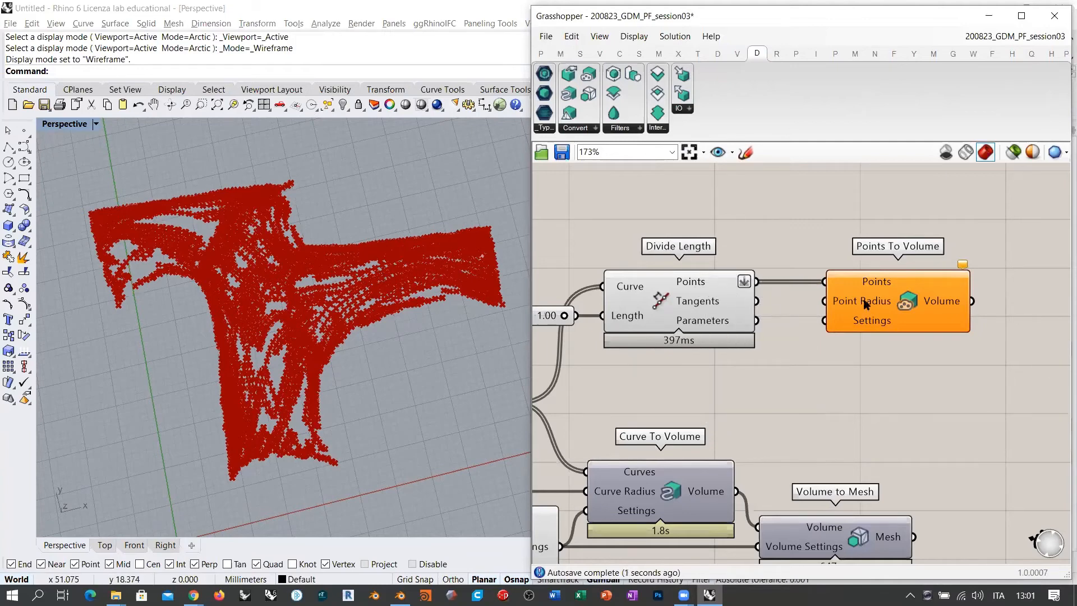
drag(856, 296, 918, 296)
click(948, 346)
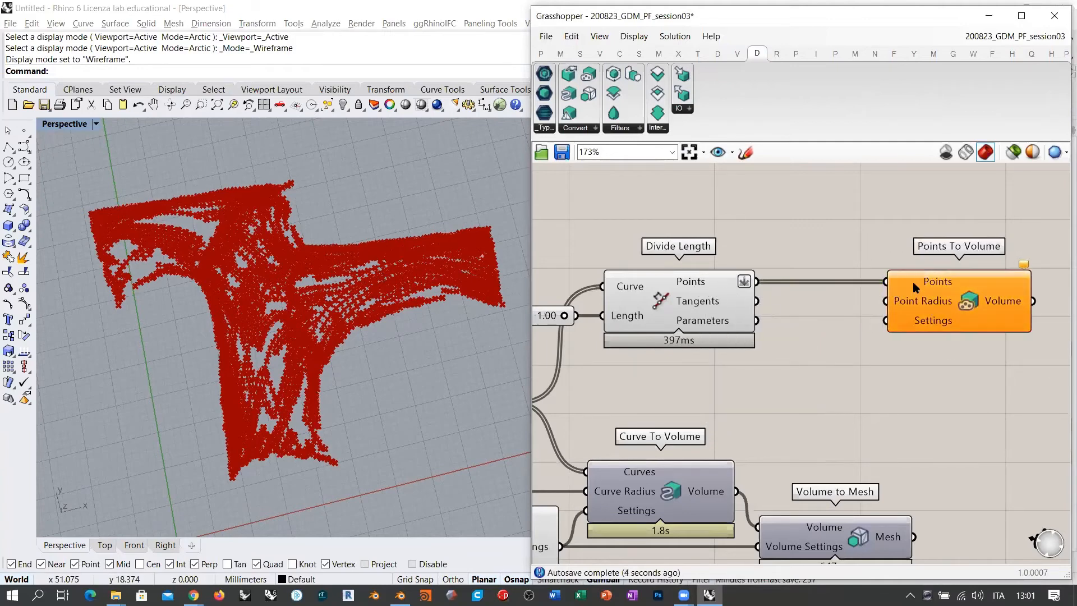
- Review the division points in the model and check what the Point Radius input of Points To Volume requires
right_drag(168, 236, 264, 247)
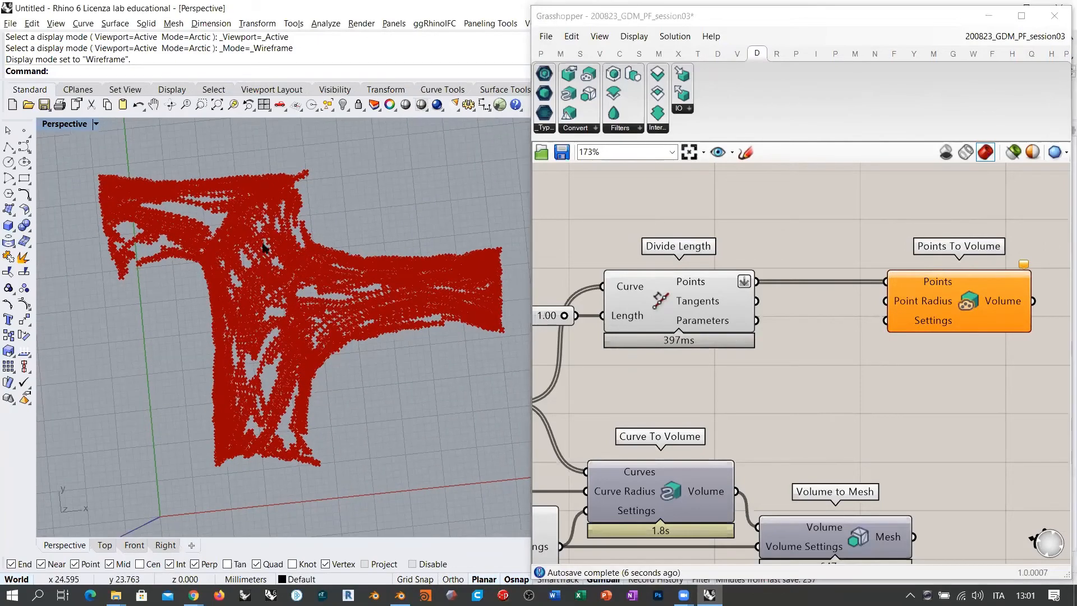
scroll(791, 309, down, 4)
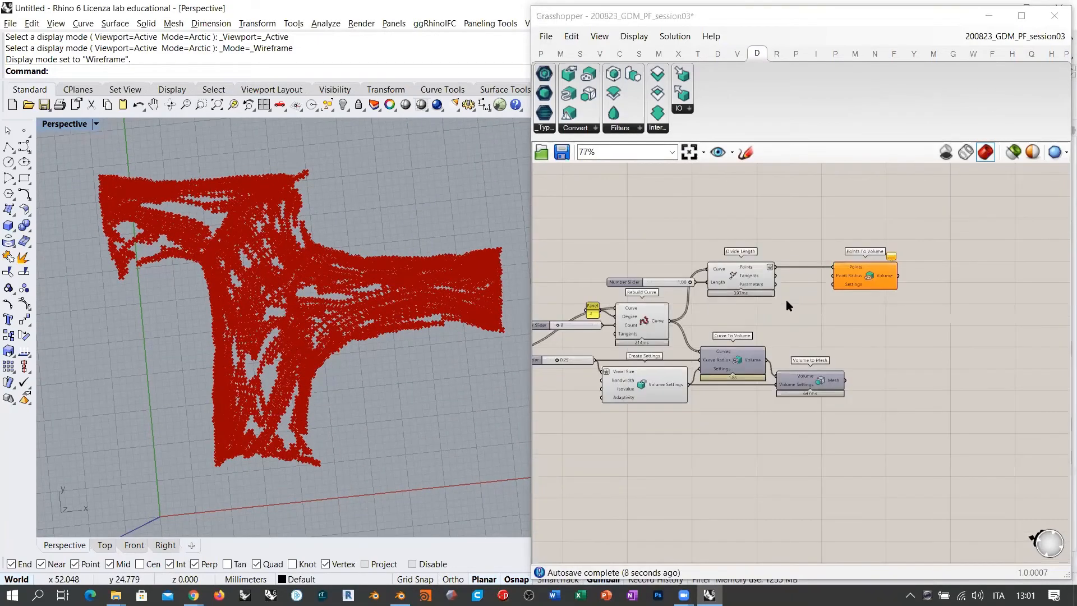
scroll(808, 275, up, 4)
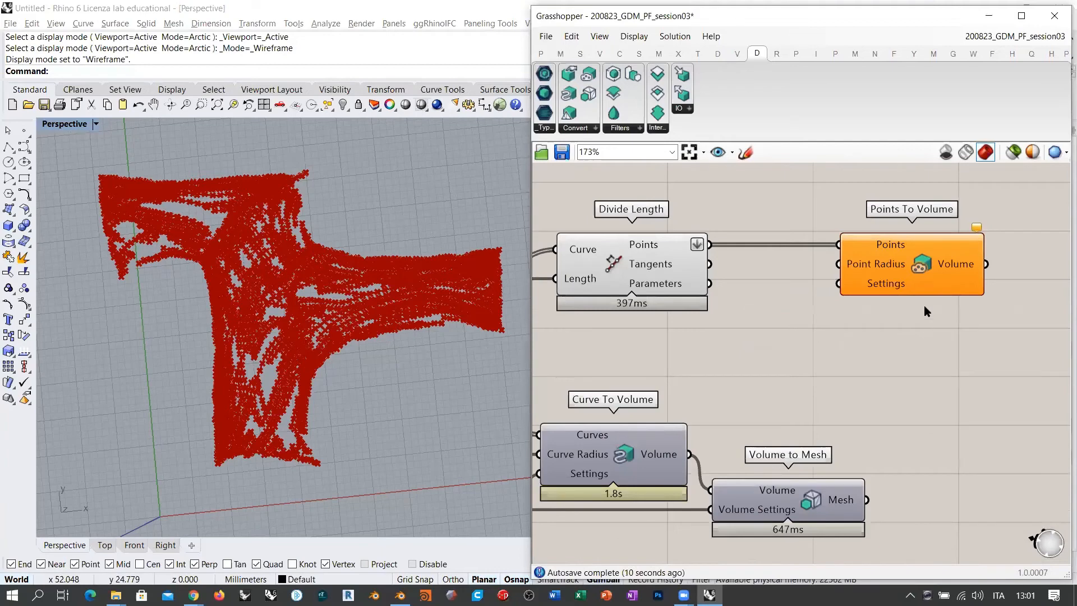
mouse_move(892, 269)
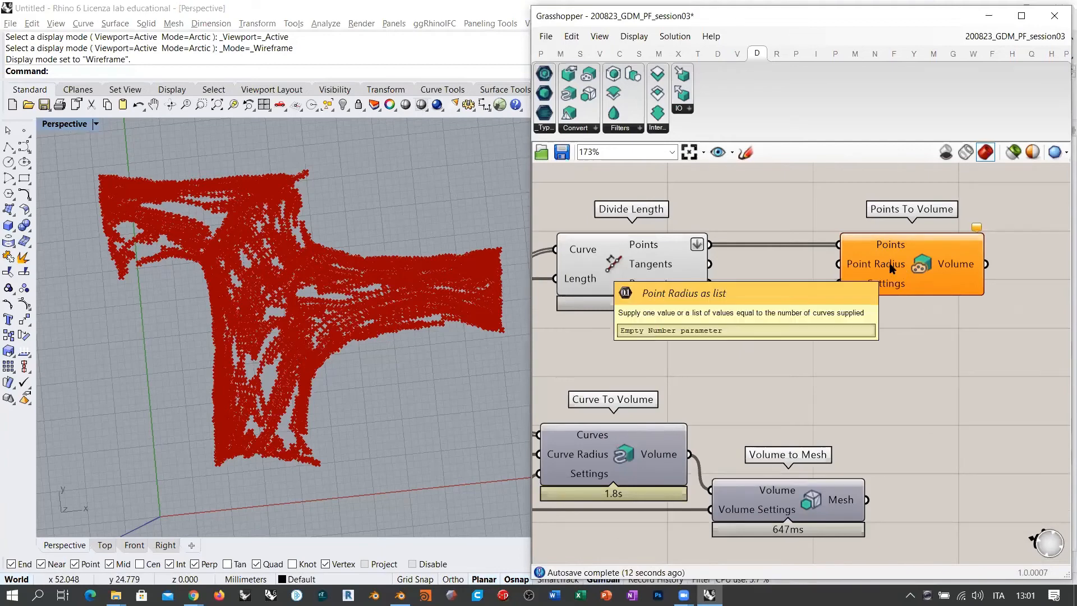
scroll(915, 252, down, 5)
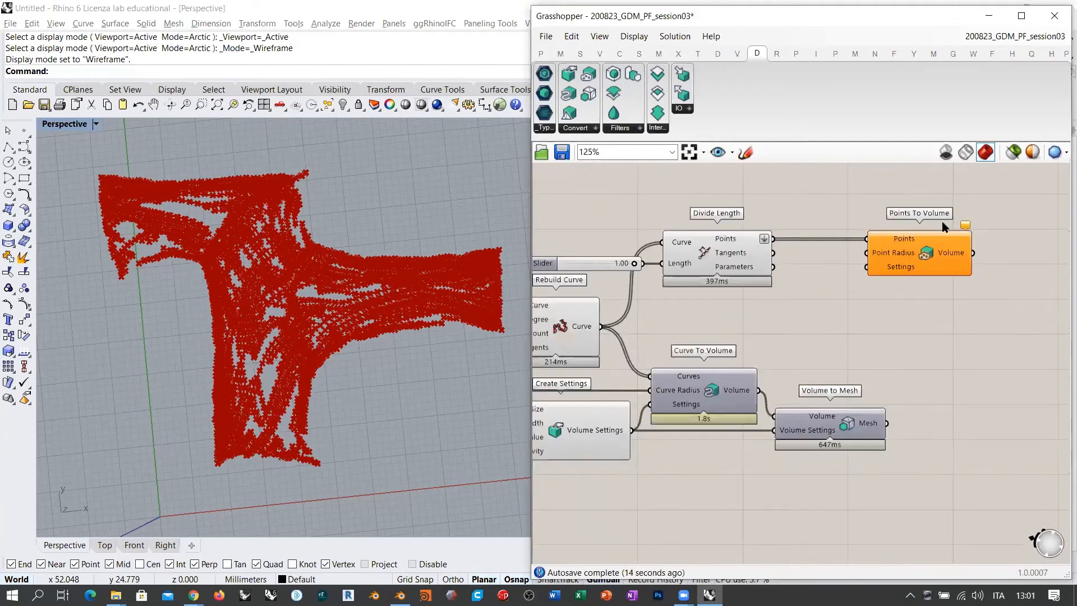
- Move the Points To Volume component farther away from Divide Length to free up canvas space between them
scroll(943, 236, up, 4)
scroll(813, 265, down, 2)
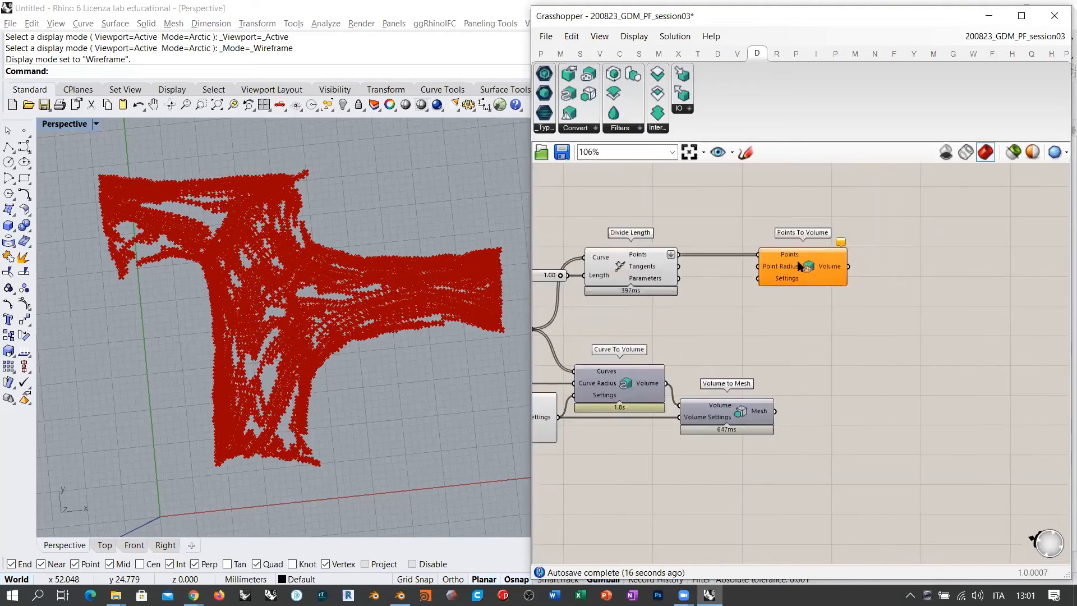
drag(793, 263, 1006, 268)
click(855, 303)
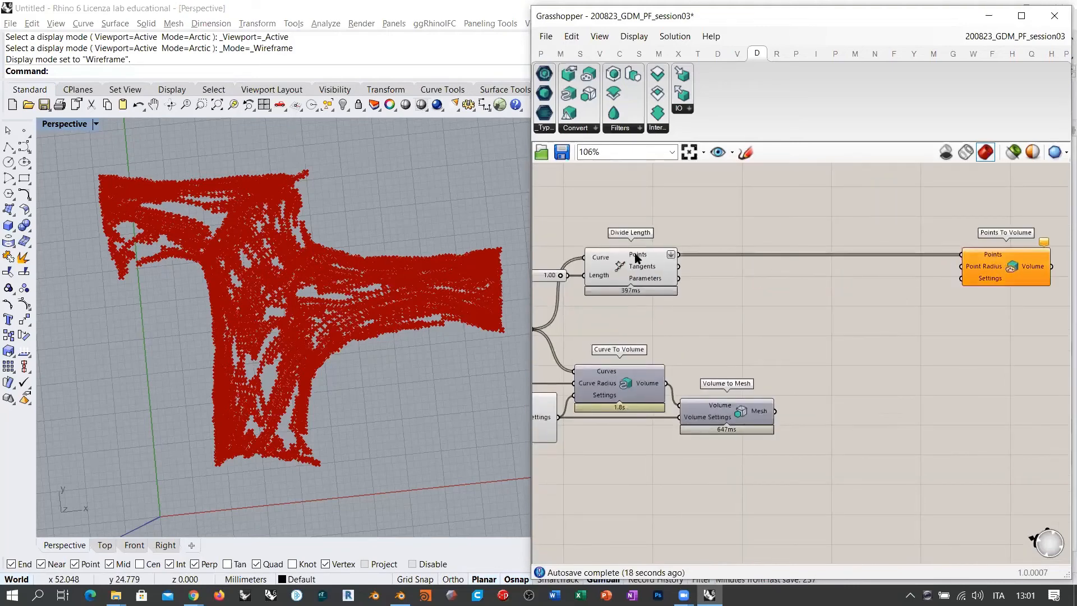
- Duplicate the Curve parameter that is connected to the Stress 1 output of the Stress Lines component
click(636, 254)
middle_click(734, 352)
scroll(741, 346, down, 5)
right_drag(742, 395, 885, 352)
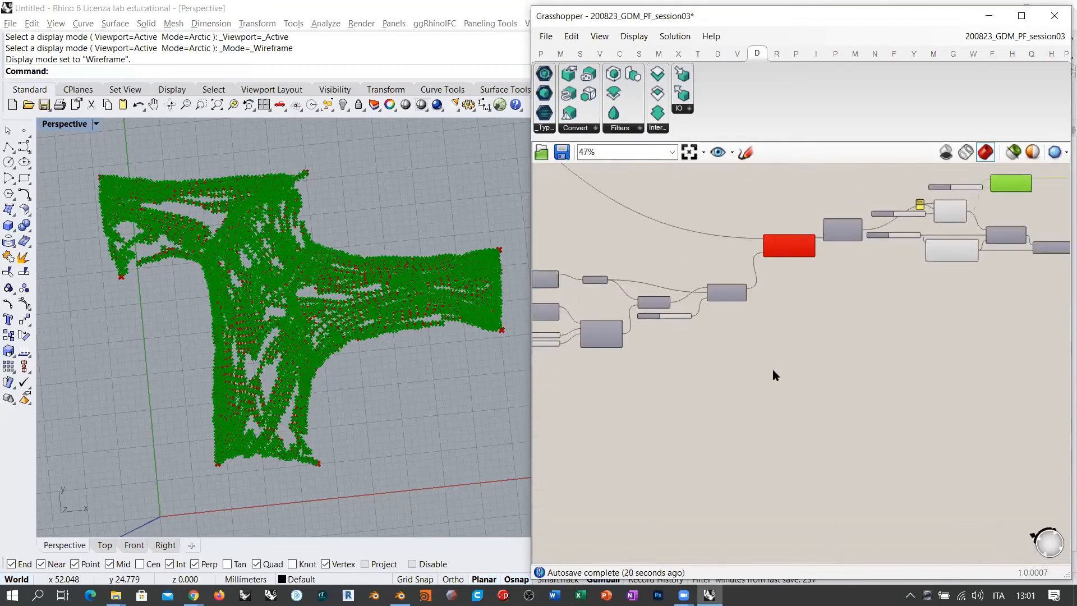
mouse_move(722, 349)
right_down()
mouse_move(746, 402)
mouse_move(820, 397)
right_up()
right_drag(726, 416, 902, 366)
scroll(865, 344, down, 4)
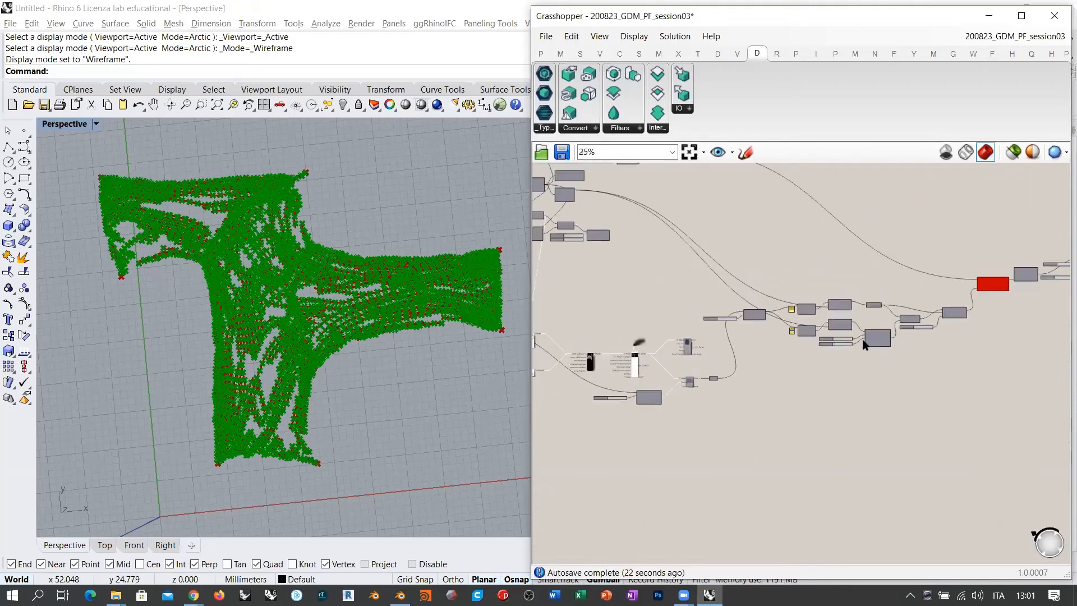
scroll(713, 364, up, 10)
click(804, 375)
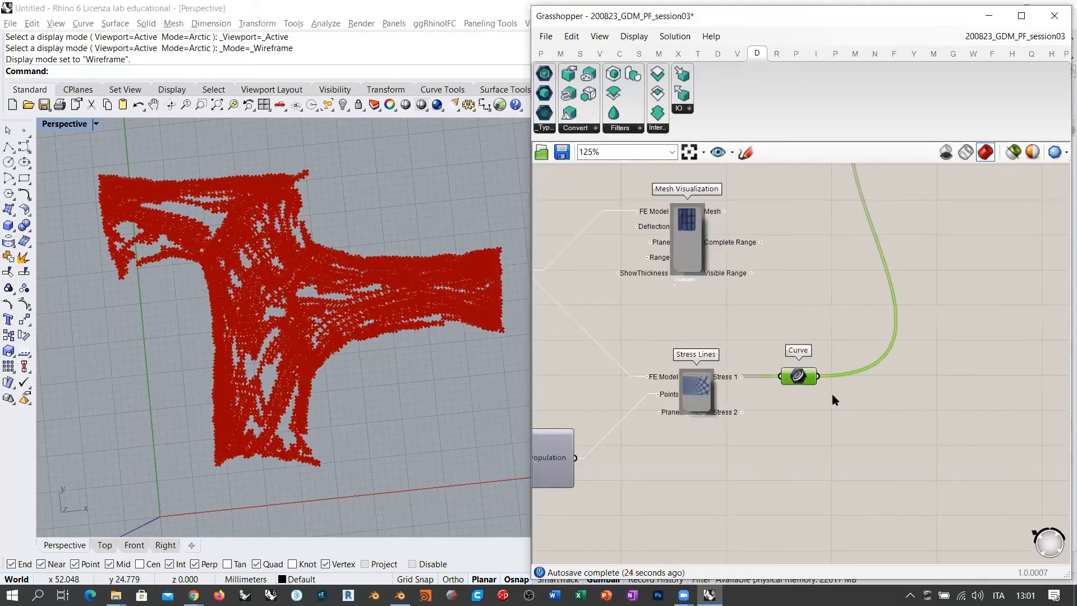
right_drag(799, 381, 641, 393)
alt+drag(640, 391, 824, 436)
- Move the duplicated Curve parameter across the definition to the gap between Divide Length and Curve To Volume
scroll(621, 422, down, 5)
right_drag(694, 426, 600, 462)
drag(601, 462, 958, 219)
right_drag(922, 253, 491, 344)
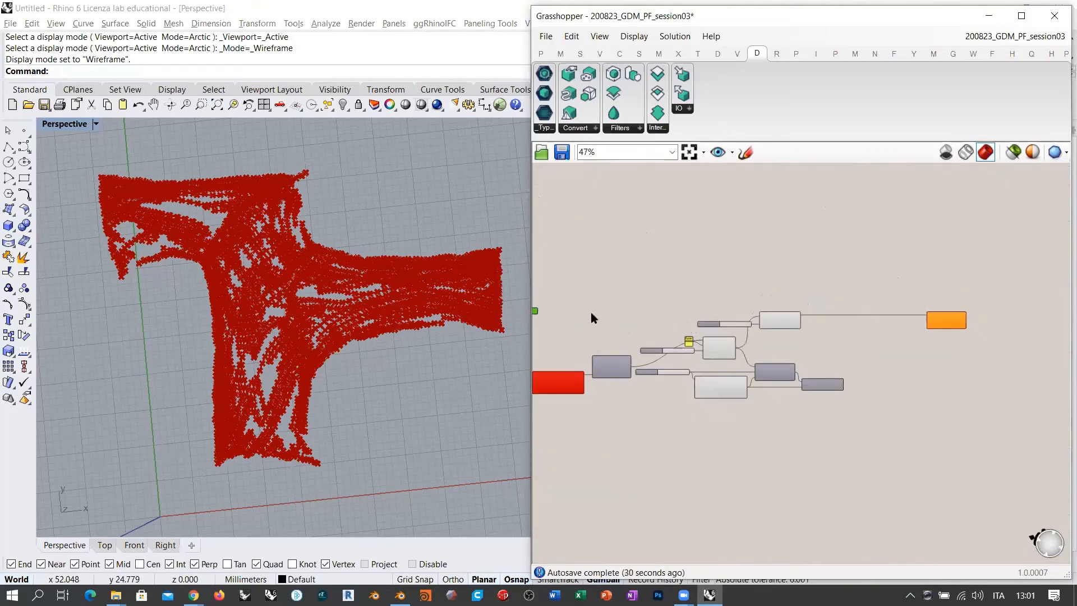
right_drag(539, 317, 581, 297)
drag(575, 295, 847, 327)
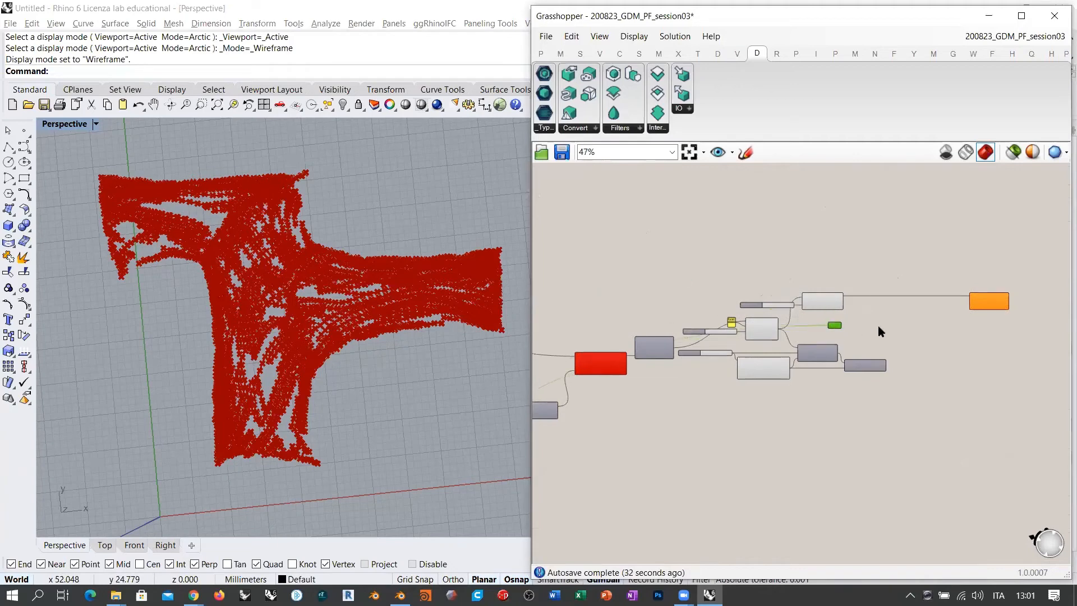
- Turn on the model preview of the duplicated Curve parameter
scroll(875, 325, up, 6)
click(664, 366)
key(ctrl+q)
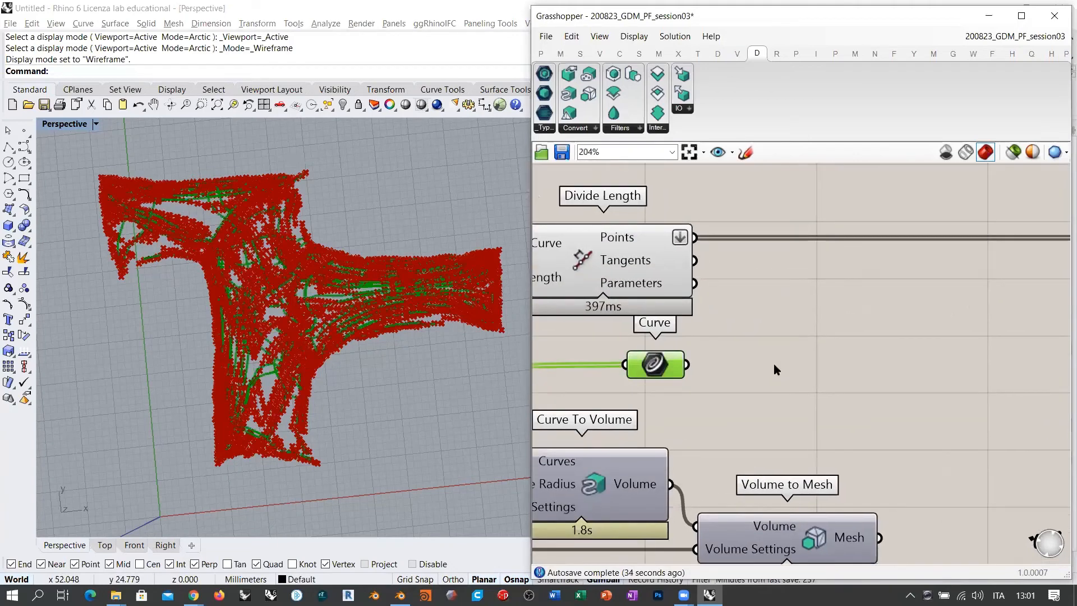
click(774, 370)
- Compare the stress line curves with the rebuilt curves and the Divide Length points in the model
right_drag(320, 331, 301, 283)
click(627, 271)
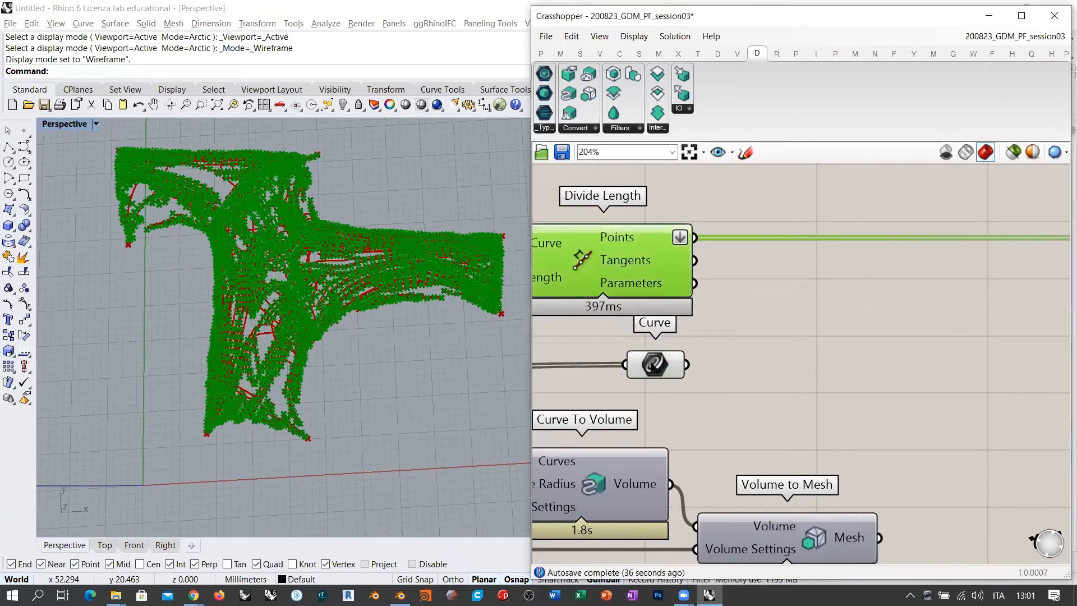
shift+click(654, 365)
scroll(253, 291, up, 5)
scroll(254, 292, up, 3)
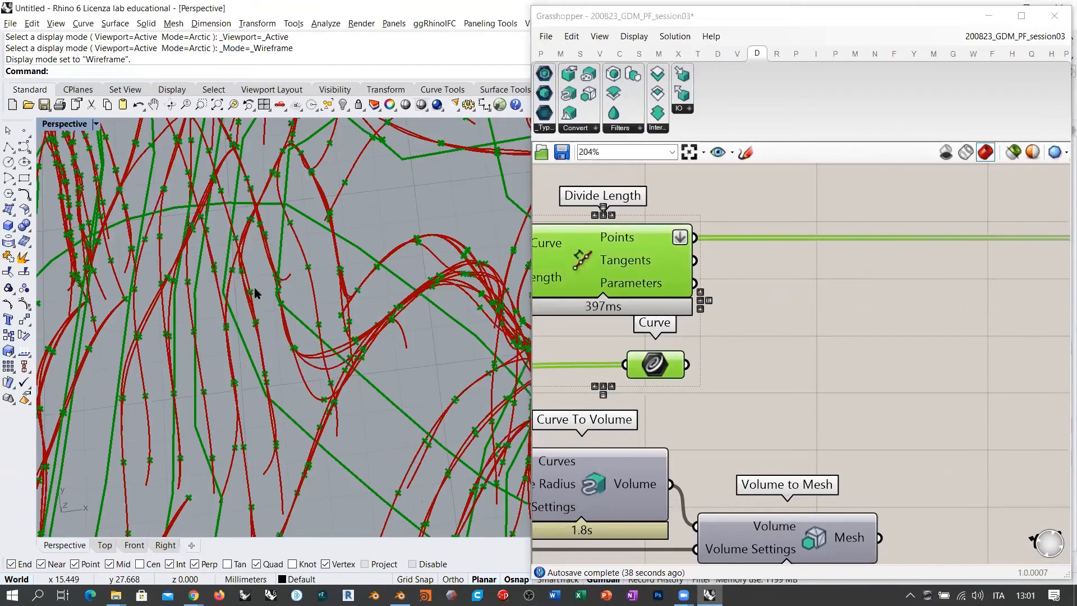
scroll(250, 236, down, 2)
scroll(912, 330, down, 4)
click(750, 367)
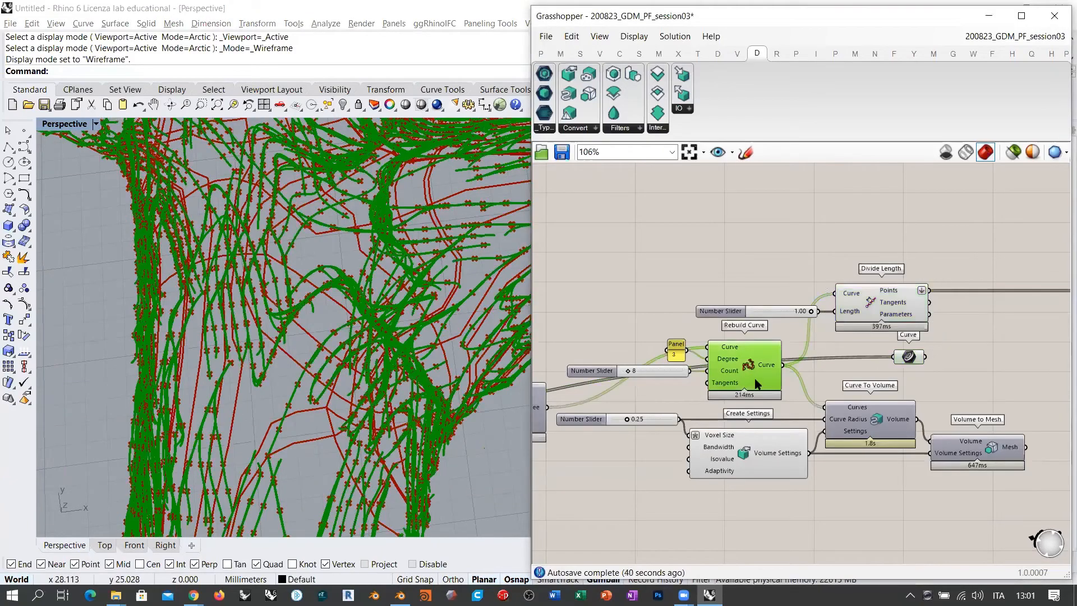
scroll(458, 316, up, 2)
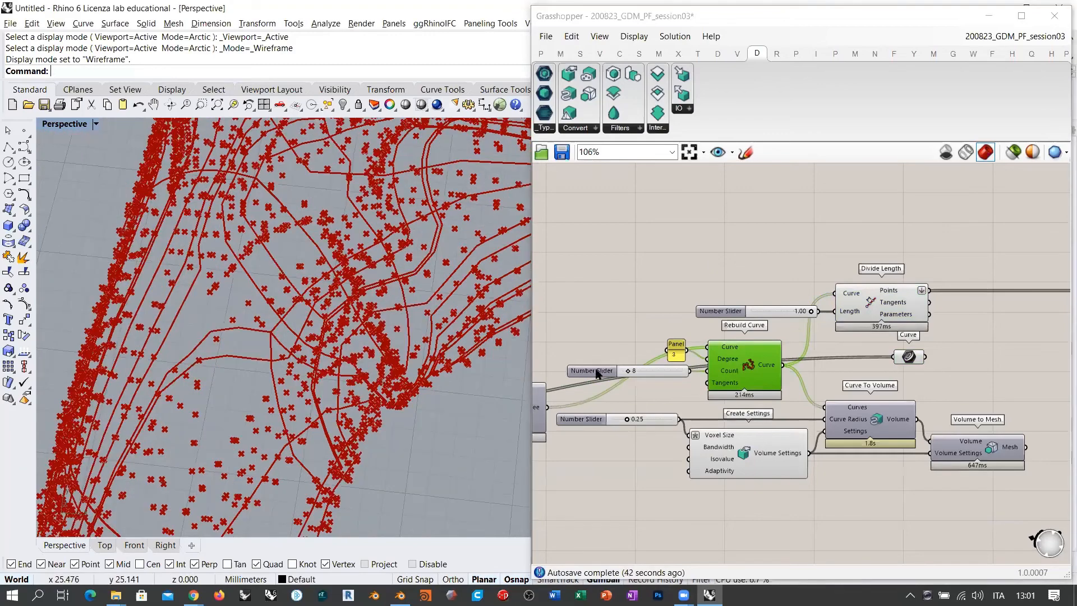
scroll(764, 372, up, 2)
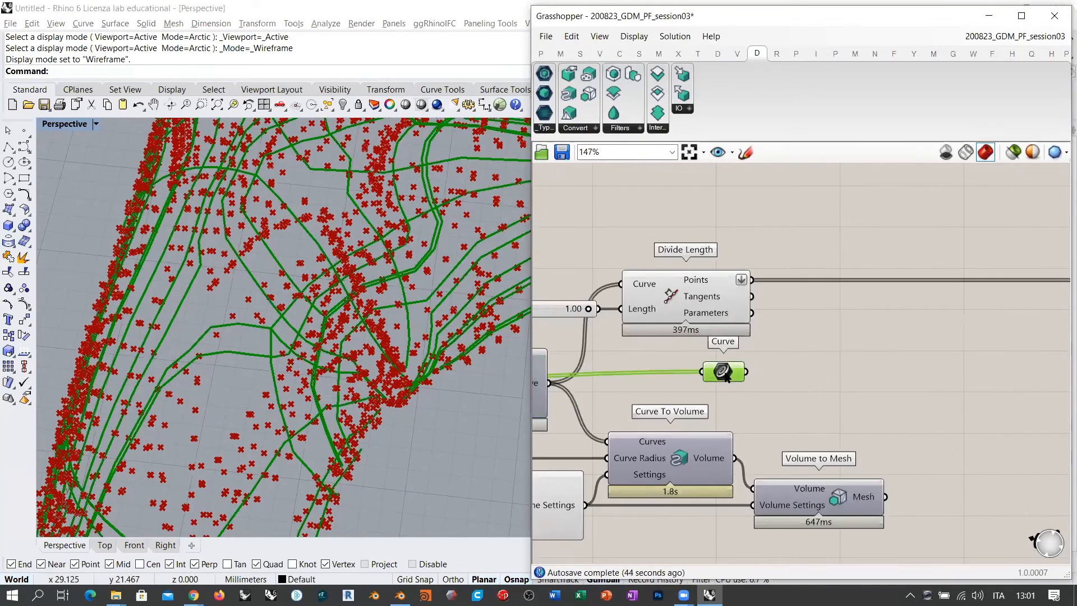
click(691, 295)
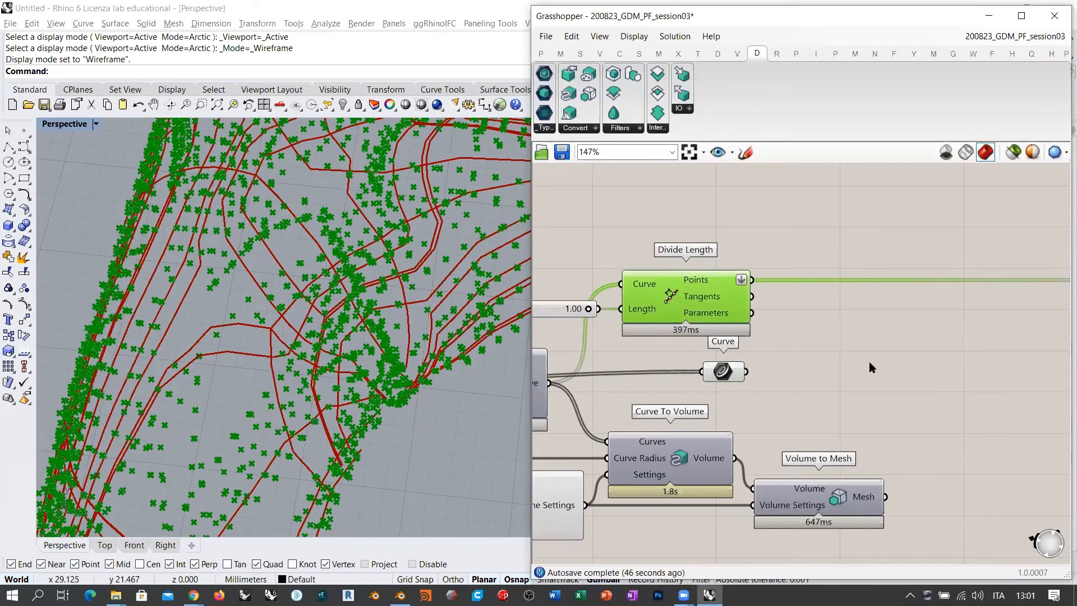
- Add a Curve Closest Point component beside Divide Length and connect the division points to its Point input
right_drag(869, 361, 810, 358)
double_click(765, 355)
text(cc)
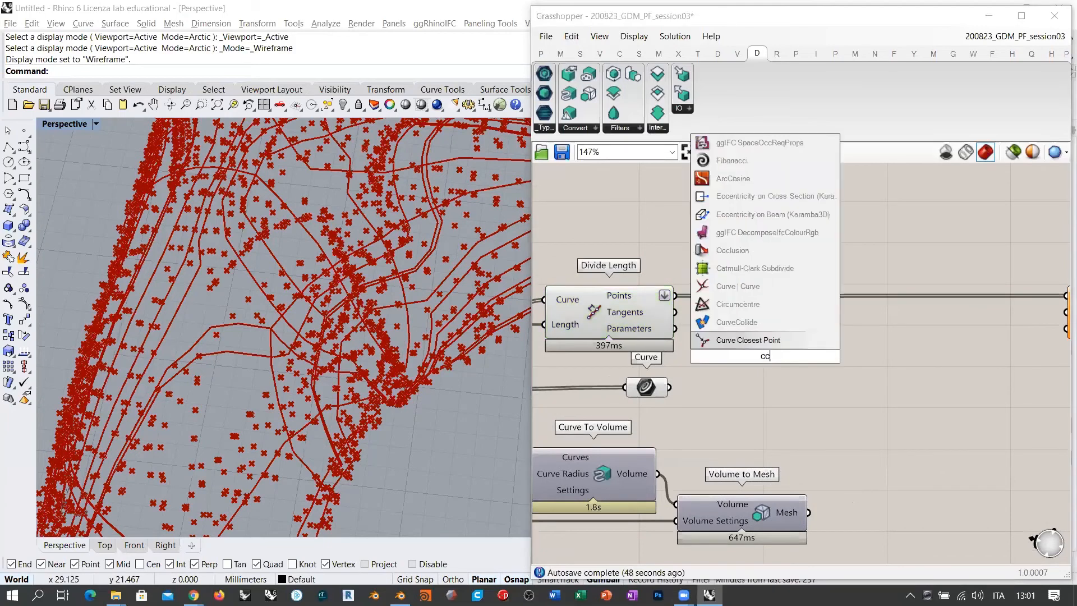
click(749, 345)
right_drag(700, 319, 732, 336)
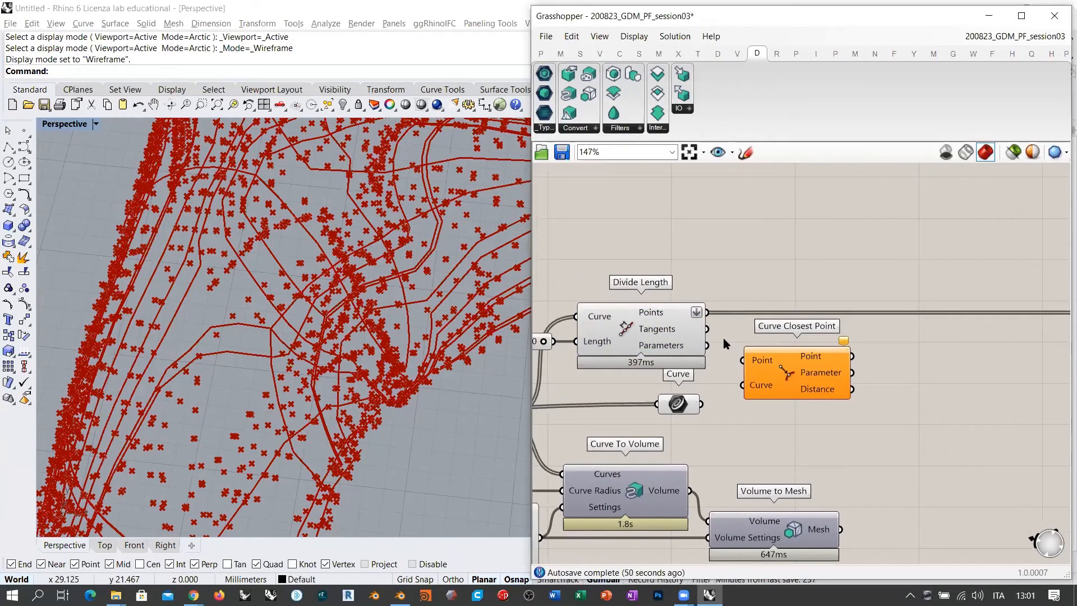
click(689, 409)
click(752, 403)
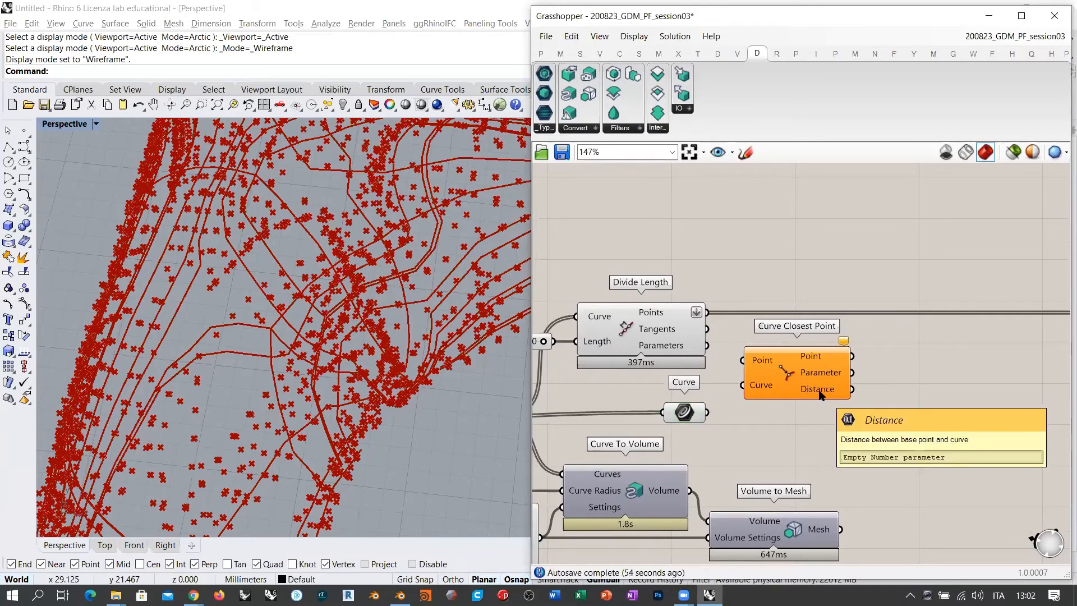
drag(708, 313, 744, 360)
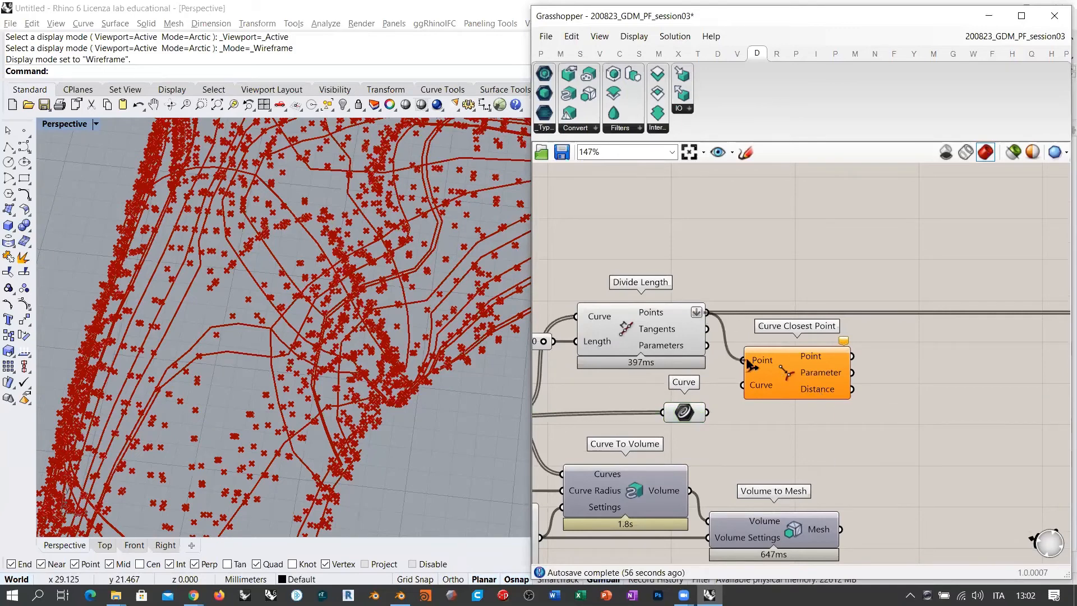
- Graft the Curve input of Curve Closest Point and connect the duplicated Curve parameter to it
mouse_move(685, 413)
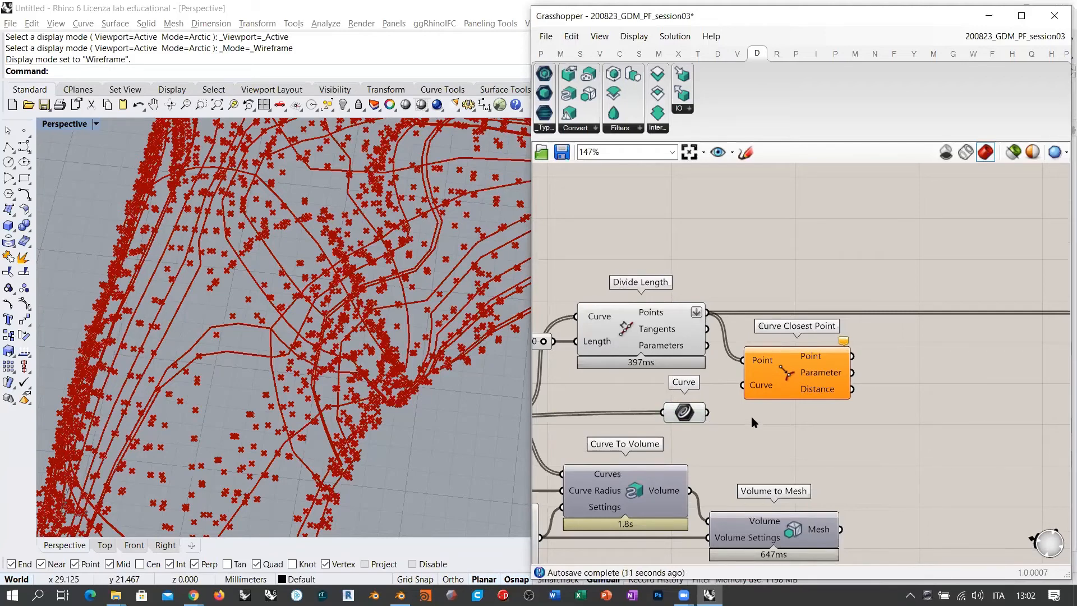
right_click(757, 389)
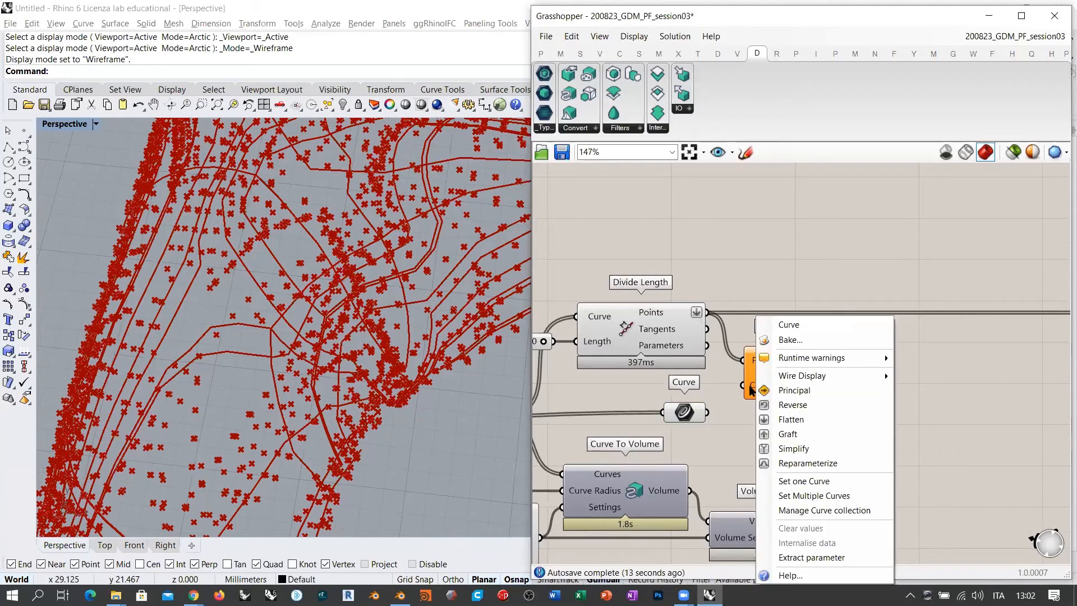
click(764, 435)
drag(708, 413, 729, 385)
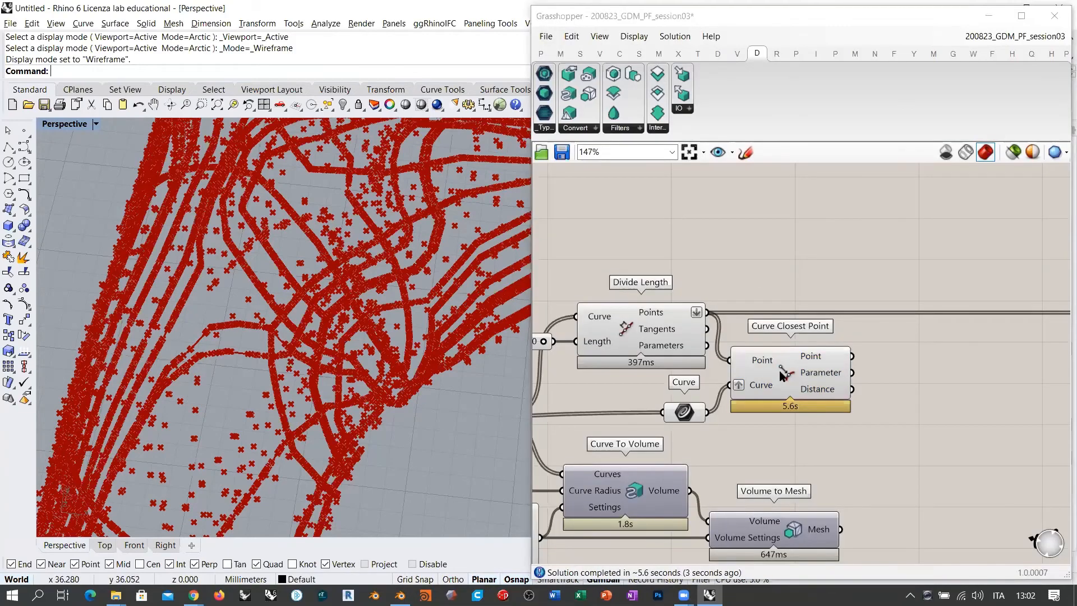
- Inspect the closest points along the stress lines in the model and hide the preview of Curve Closest Point
click(786, 368)
scroll(288, 314, up, 3)
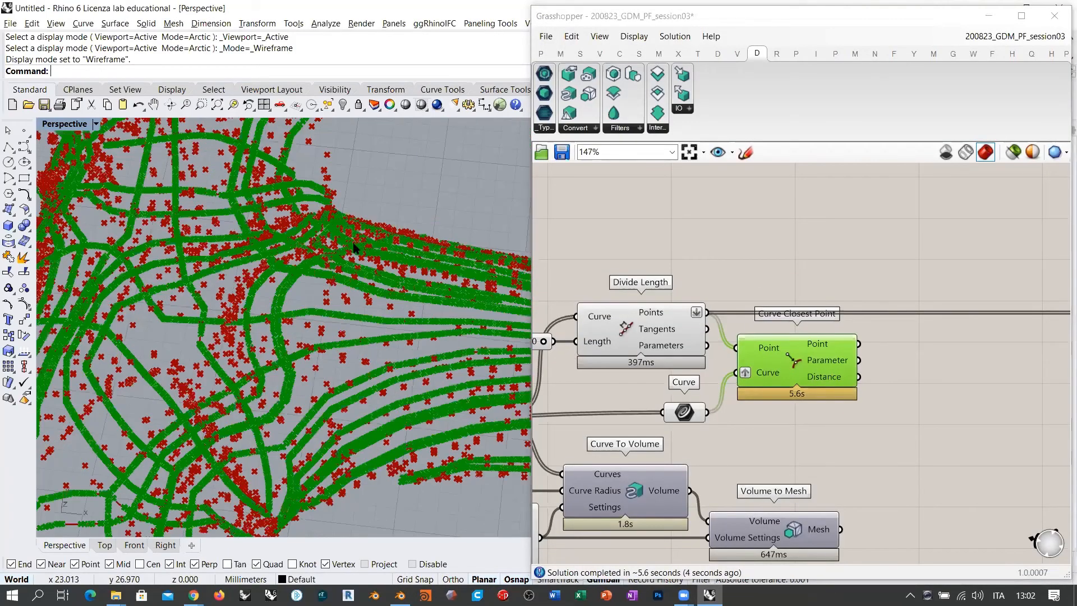
scroll(289, 314, up, 5)
scroll(303, 294, down, 8)
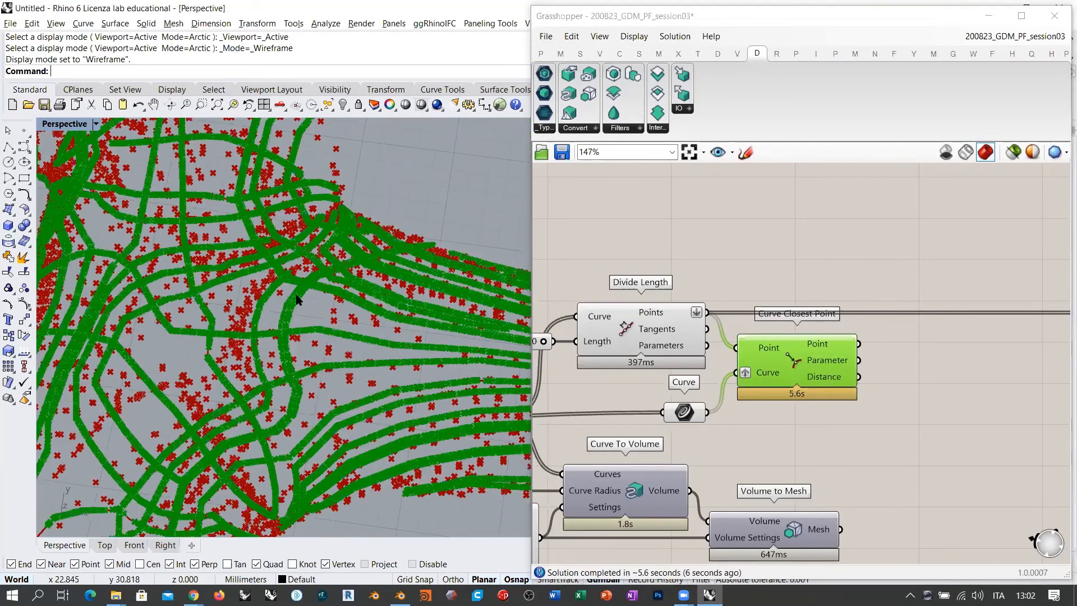
scroll(297, 303, down, 6)
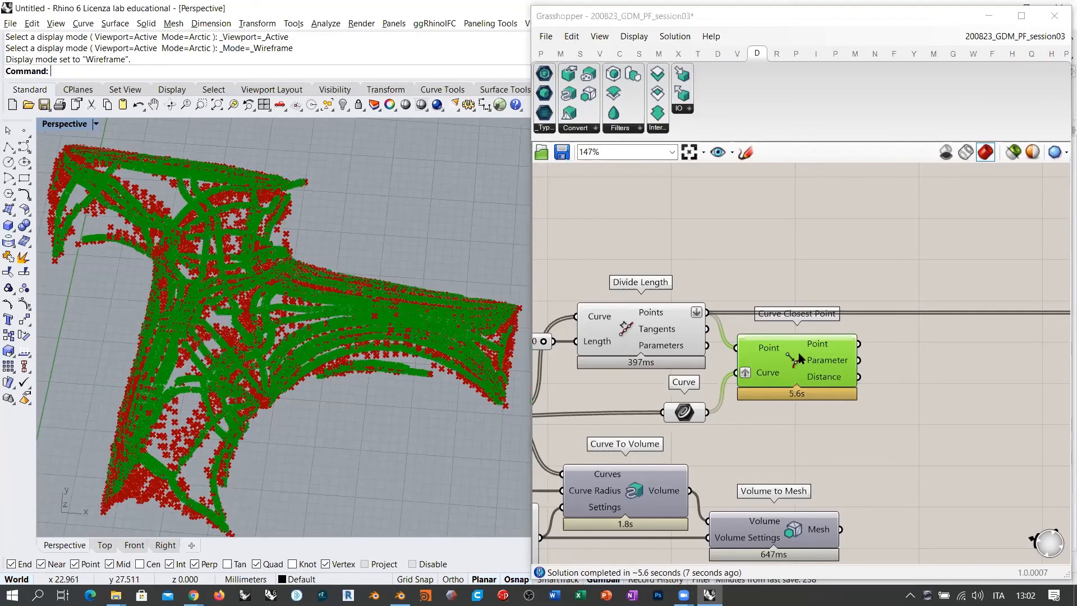
click(844, 418)
click(810, 418)
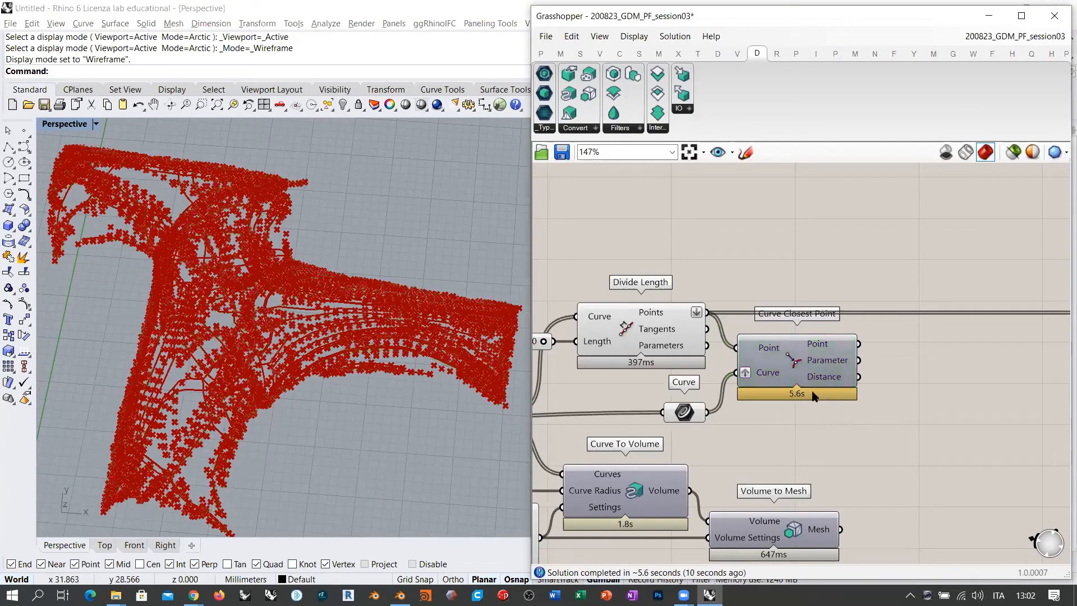
- Add a Flip Matrix component and connect the Distance output of Curve Closest Point to its Data input
mouse_move(823, 379)
mouse_move(666, 313)
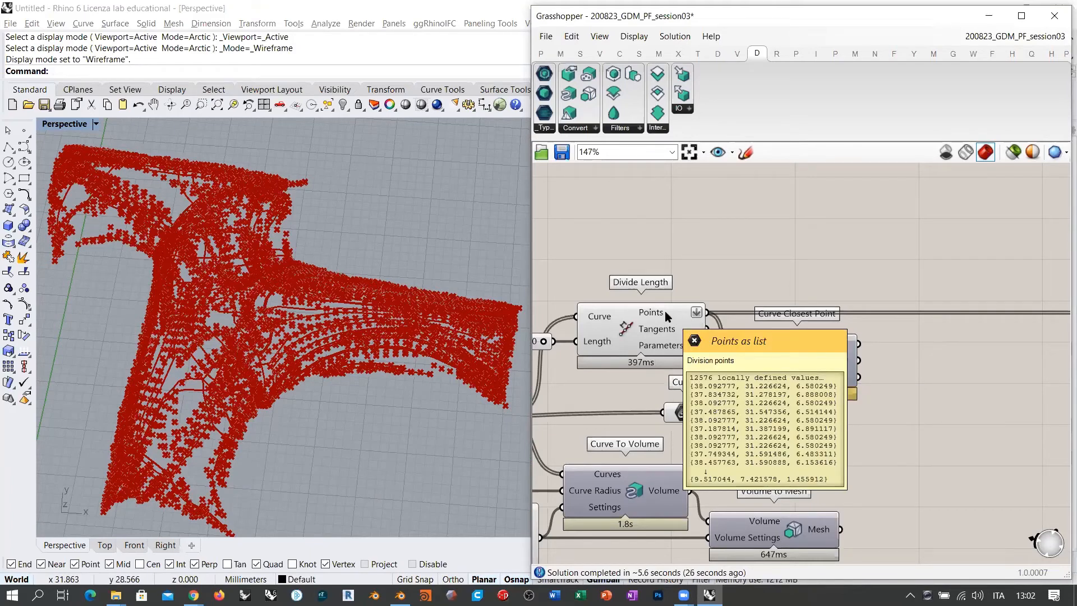
mouse_move(686, 414)
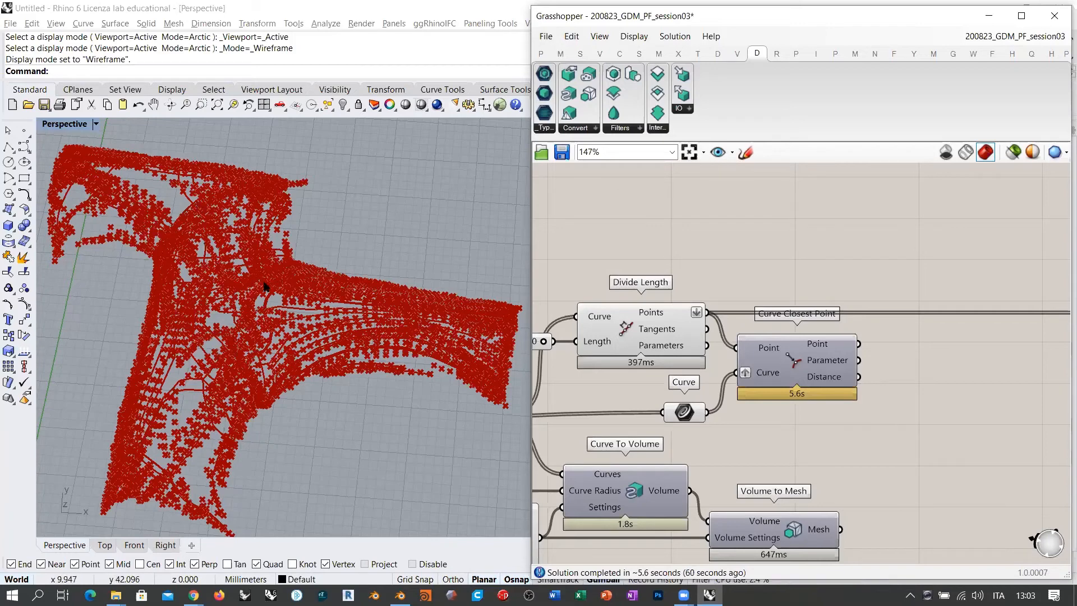
double_click(938, 382)
text(flip)
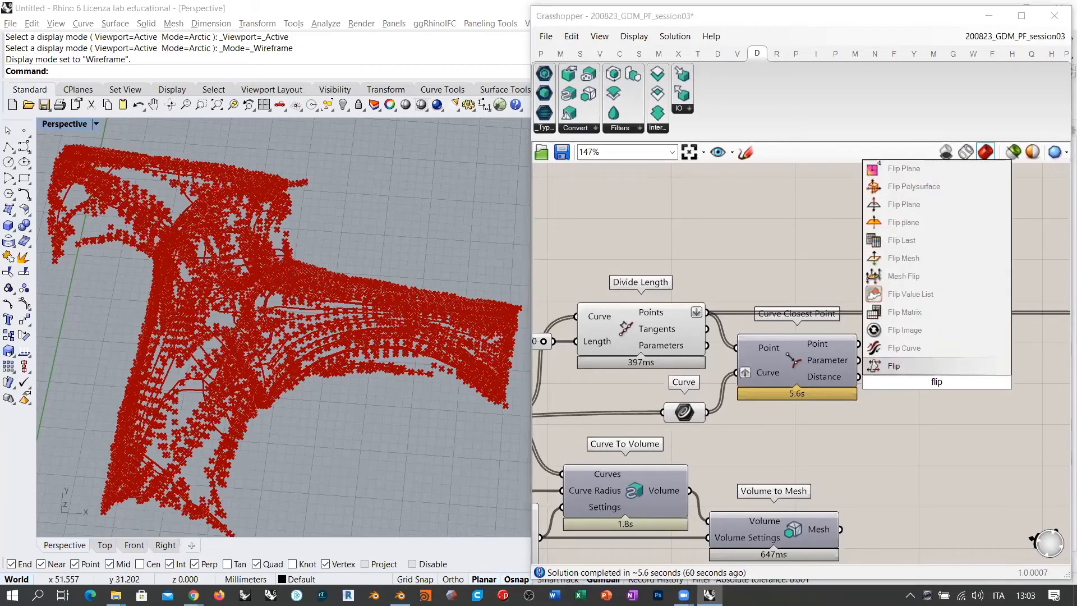
click(898, 313)
drag(859, 377, 919, 383)
click(1002, 424)
right_drag(1002, 424, 816, 406)
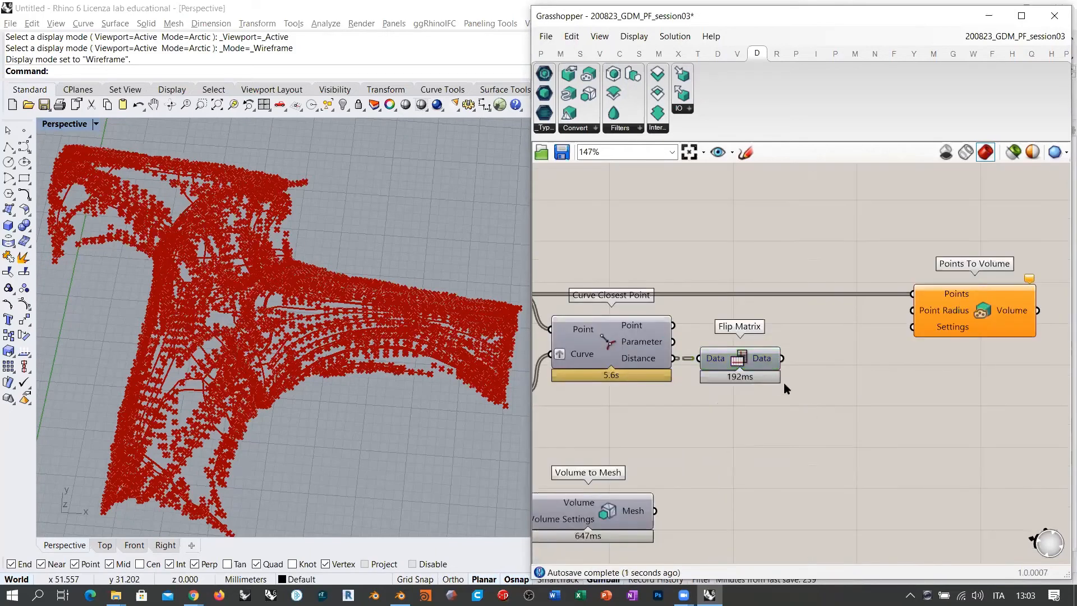
- Add a Mass Addition component fed by Flip Matrix's Data output, and arrange it below Points To Volume
mouse_move(766, 362)
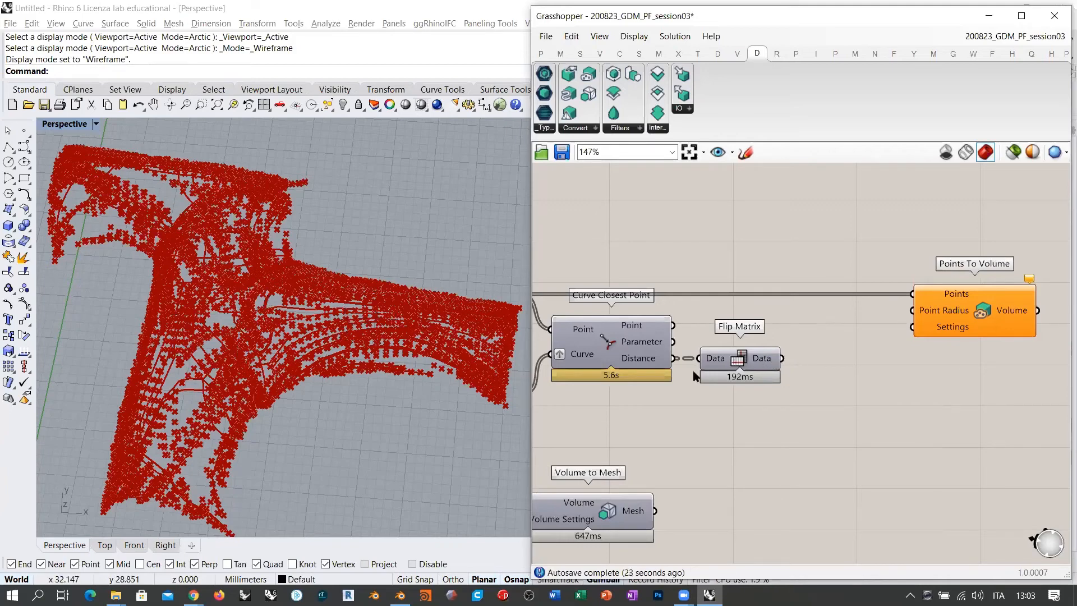
double_click(867, 378)
text(mass)
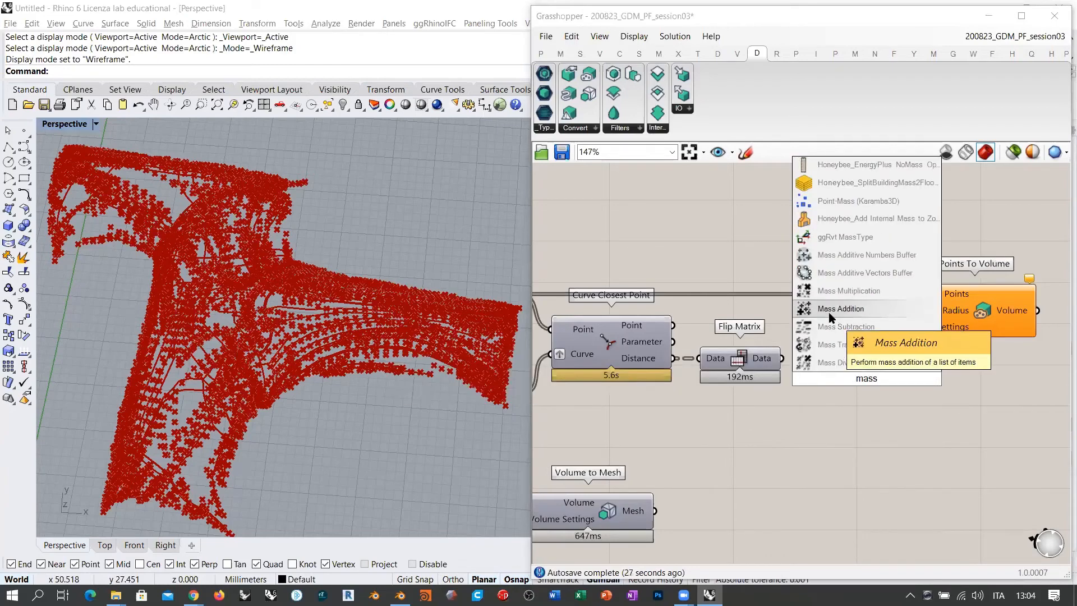
click(829, 309)
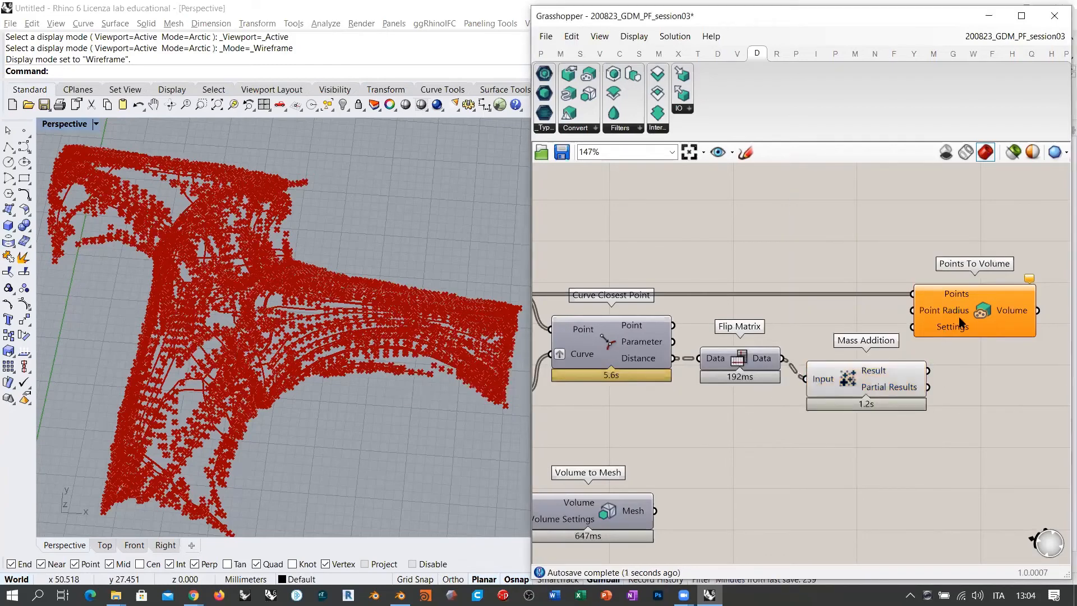
drag(943, 337, 947, 287)
drag(854, 395, 851, 373)
right_drag(888, 414, 789, 427)
- Attach a Panel to the Result output of Mass Addition and line it up beside the component
mouse_move(777, 367)
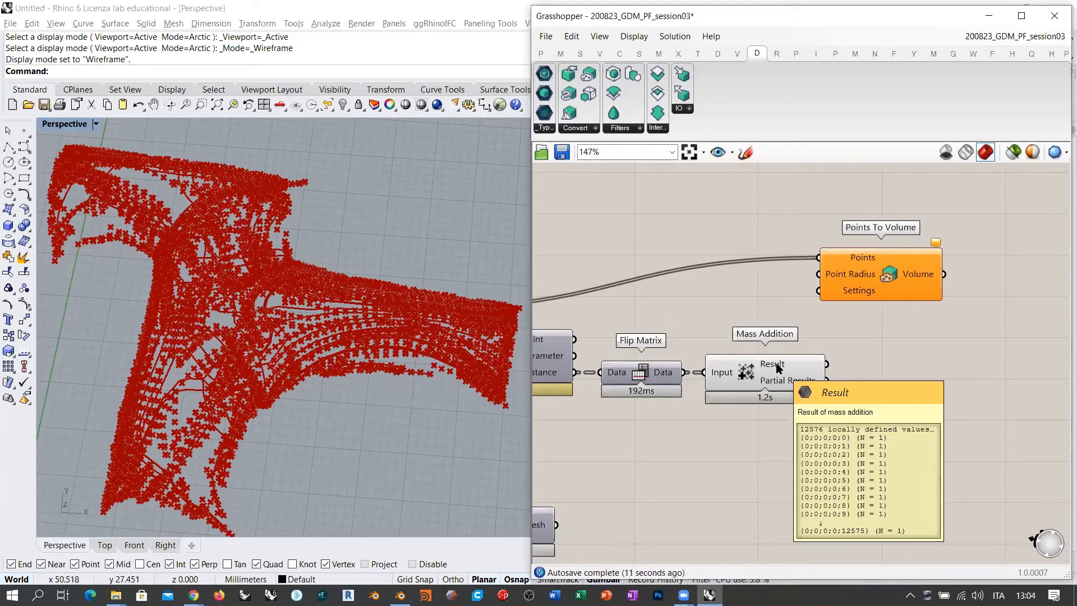
drag(826, 364, 845, 379)
text(Panel)
key(Return)
right_drag(931, 458, 826, 403)
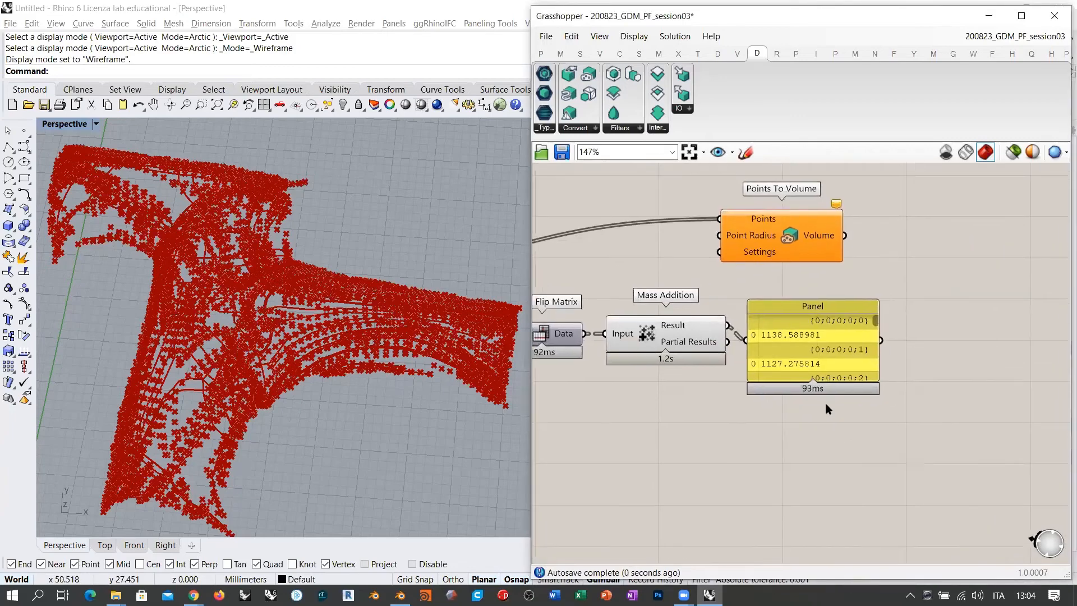
drag(813, 363, 818, 349)
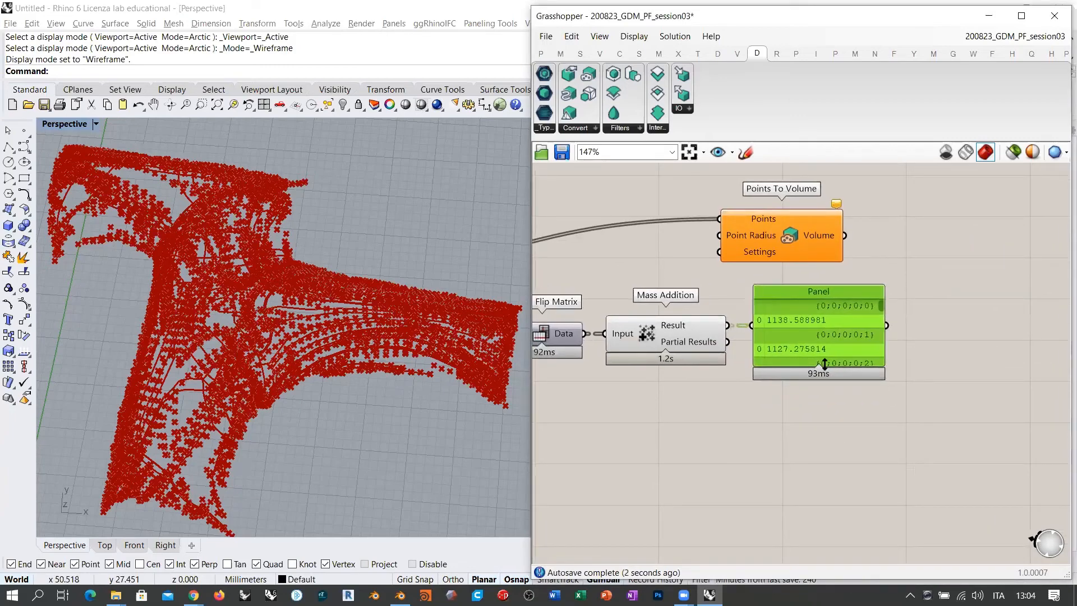
- Enlarge the Panel showing the Mass Addition sums to read them, and delete it
drag(820, 416, 821, 516)
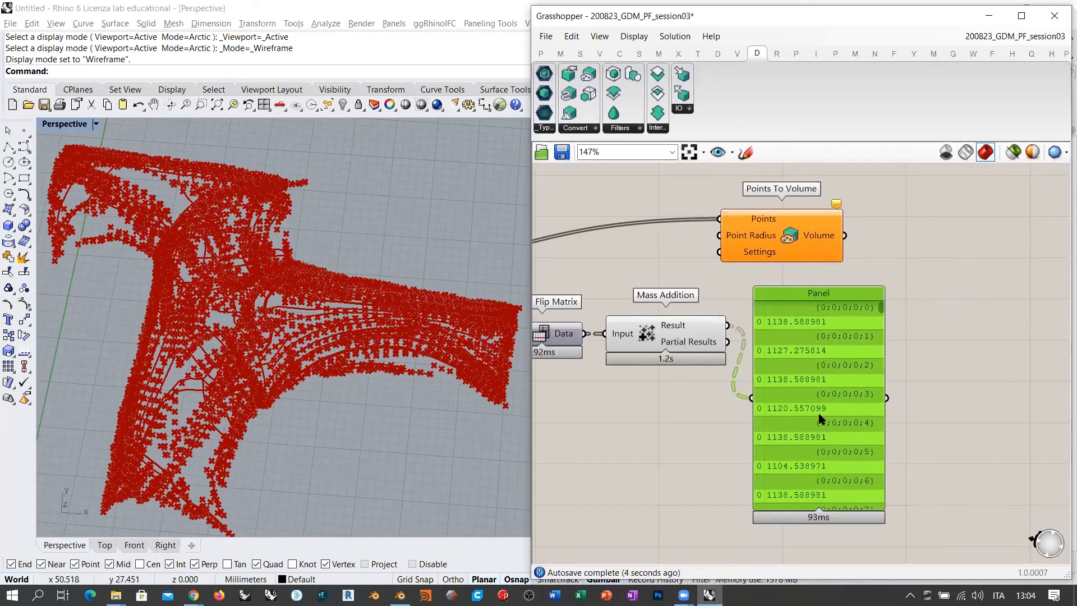
key(Delete)
right_drag(759, 322, 802, 350)
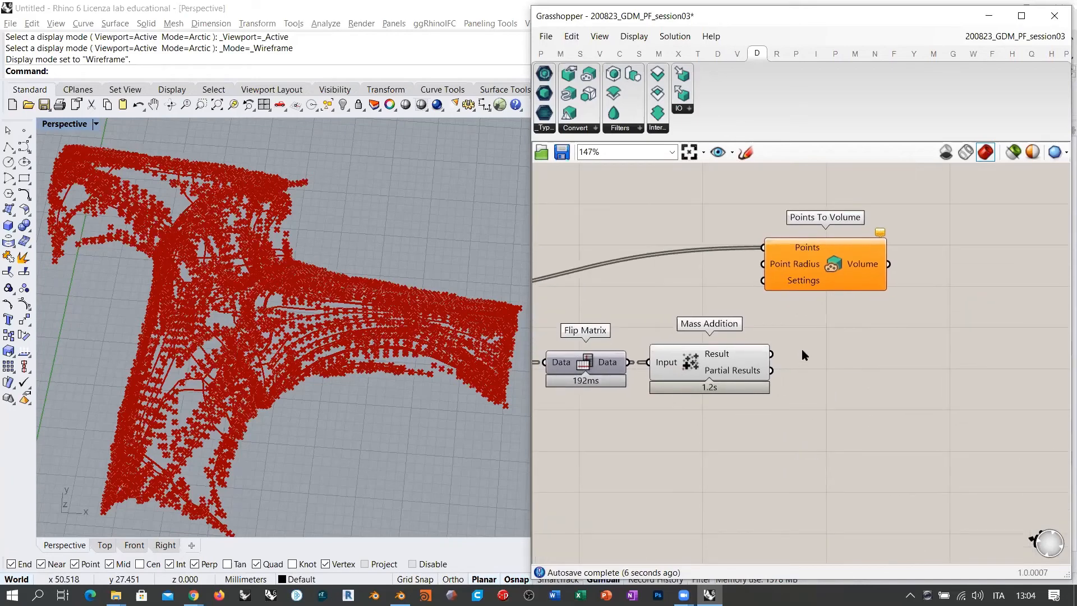
mouse_move(306, 310)
right_down()
mouse_move(308, 288)
mouse_move(314, 303)
right_up()
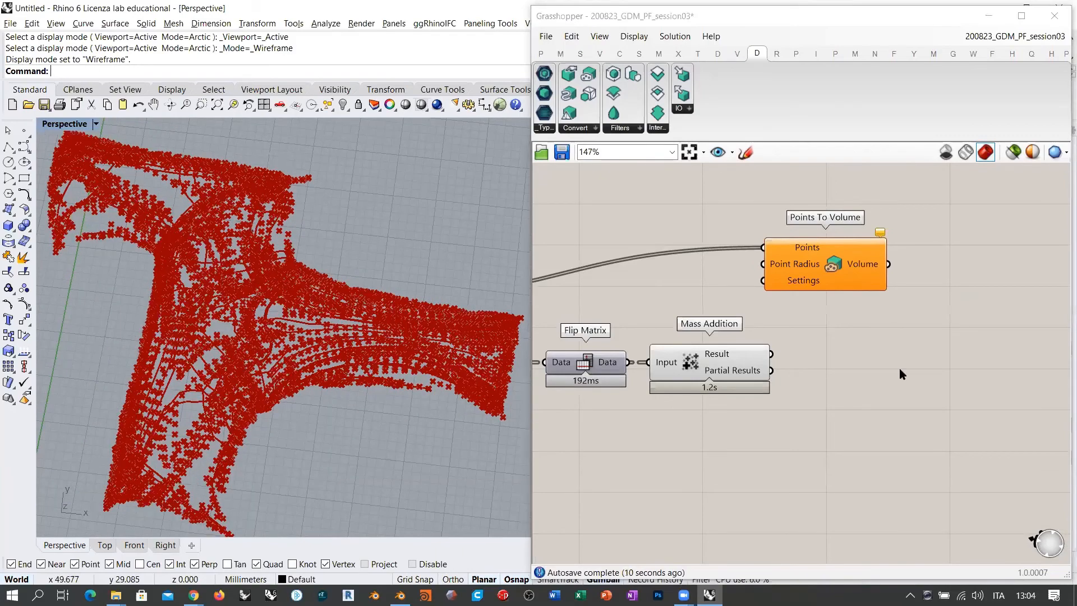
- Add a Remap Numbers component, feed its Value from Mass Addition's Result output, and flatten that output
double_click(862, 370)
text(rem)
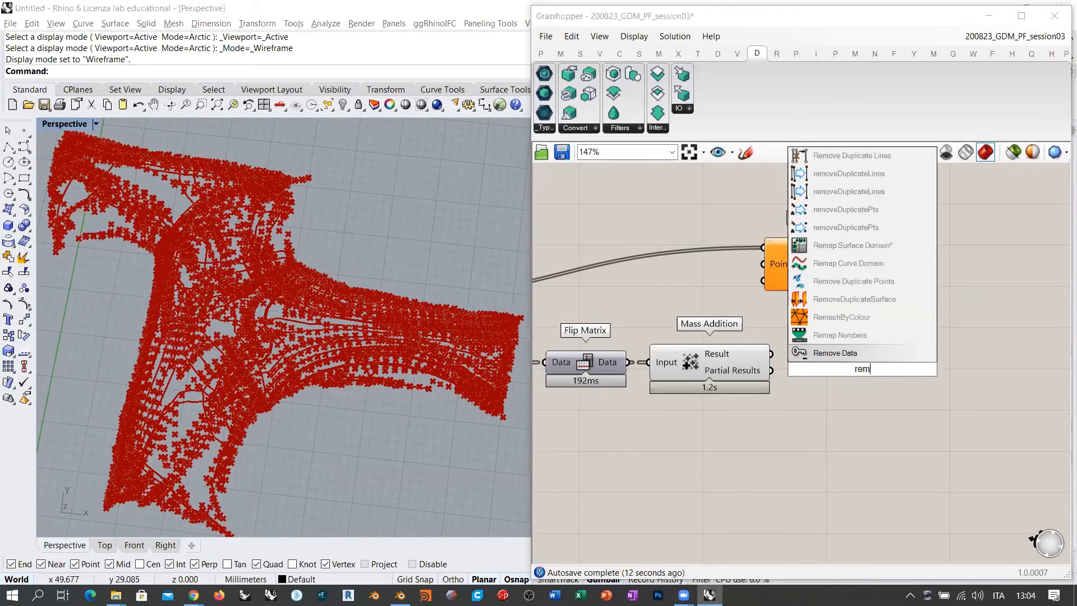
click(840, 334)
drag(771, 353, 893, 369)
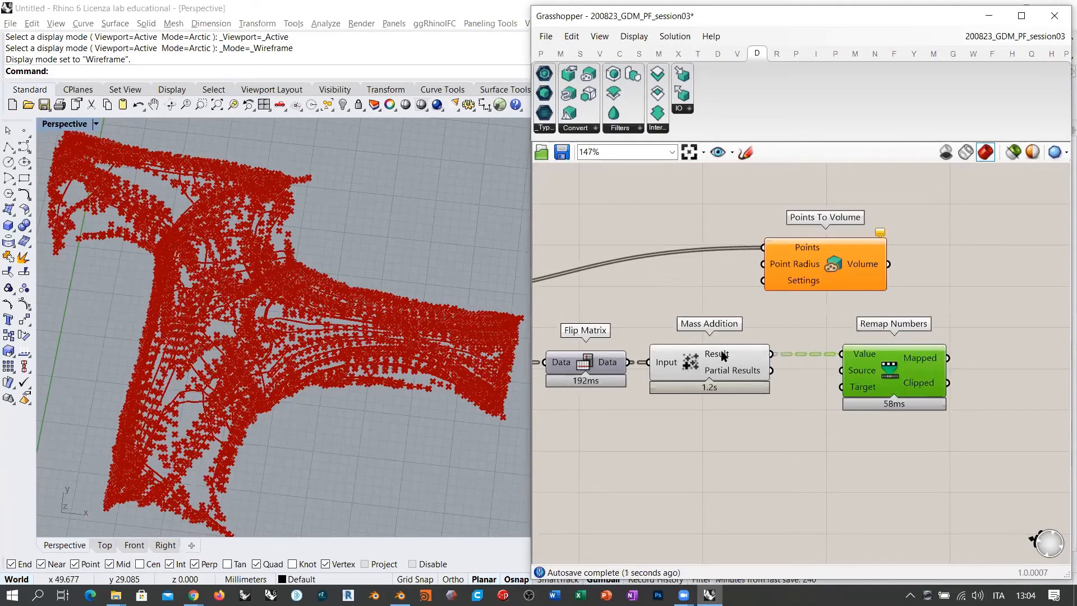
right_click(723, 356)
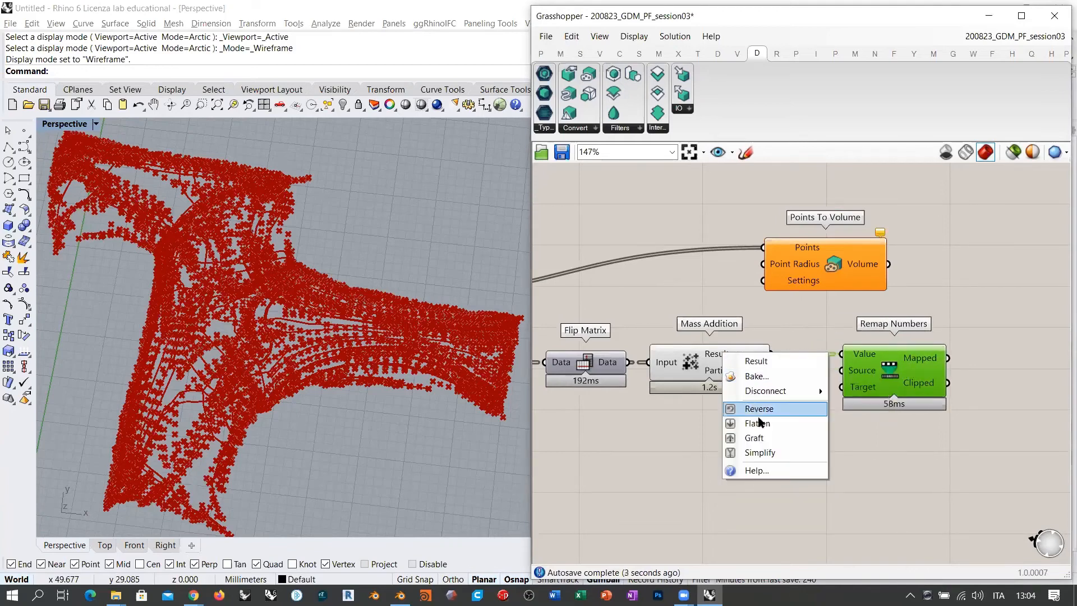
click(834, 431)
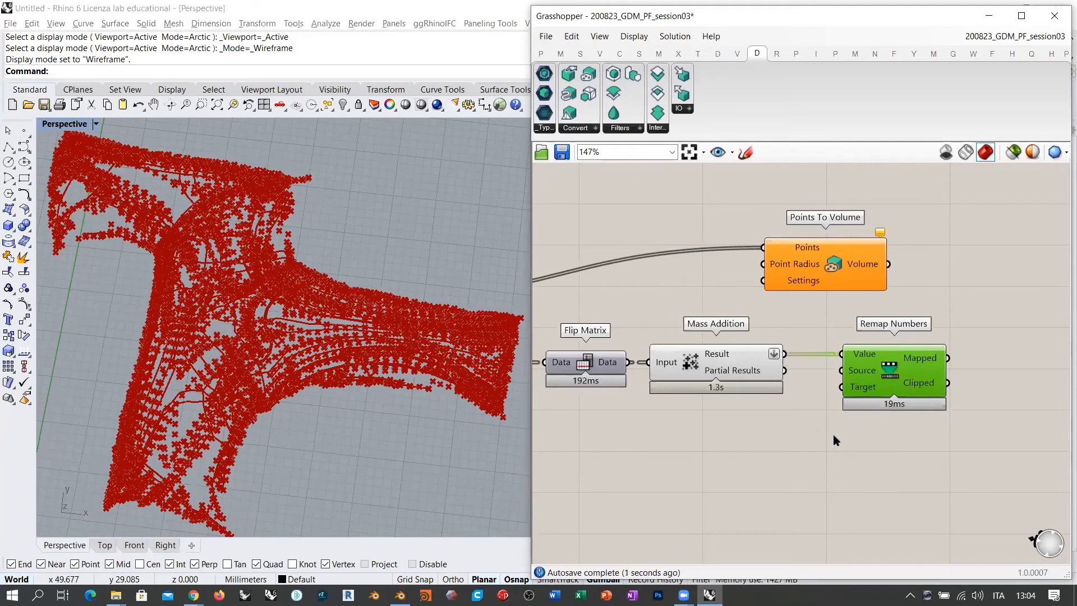
mouse_move(740, 350)
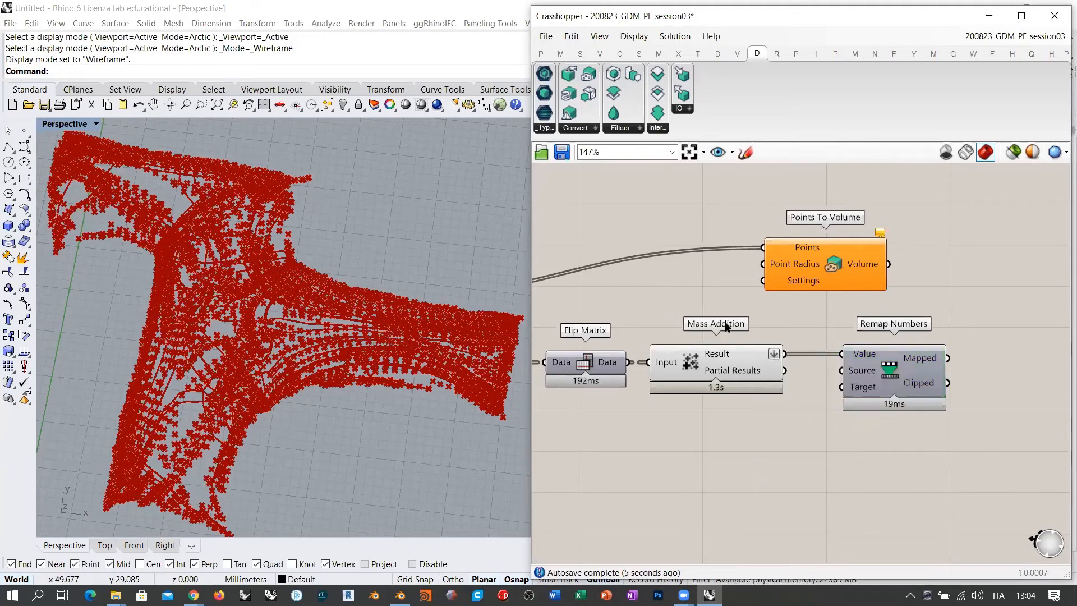
- Place a Bounds component between Mass Addition and Remap Numbers, wiring Result to Numbers and Domain to Source
right_drag(739, 348, 632, 335)
drag(774, 368, 862, 368)
click(749, 385)
double_click(749, 385)
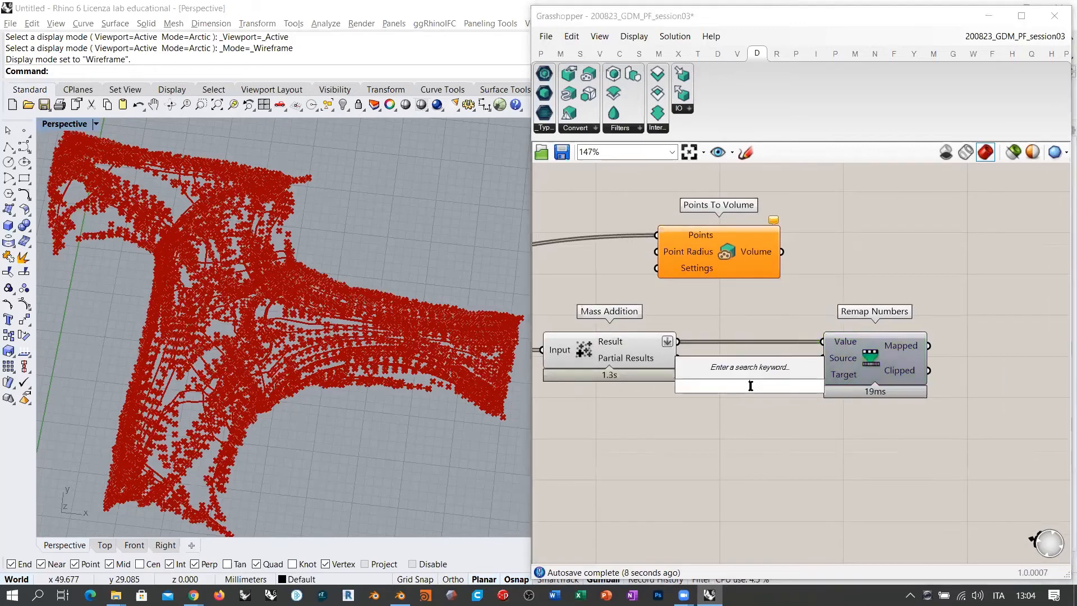
text(bounds)
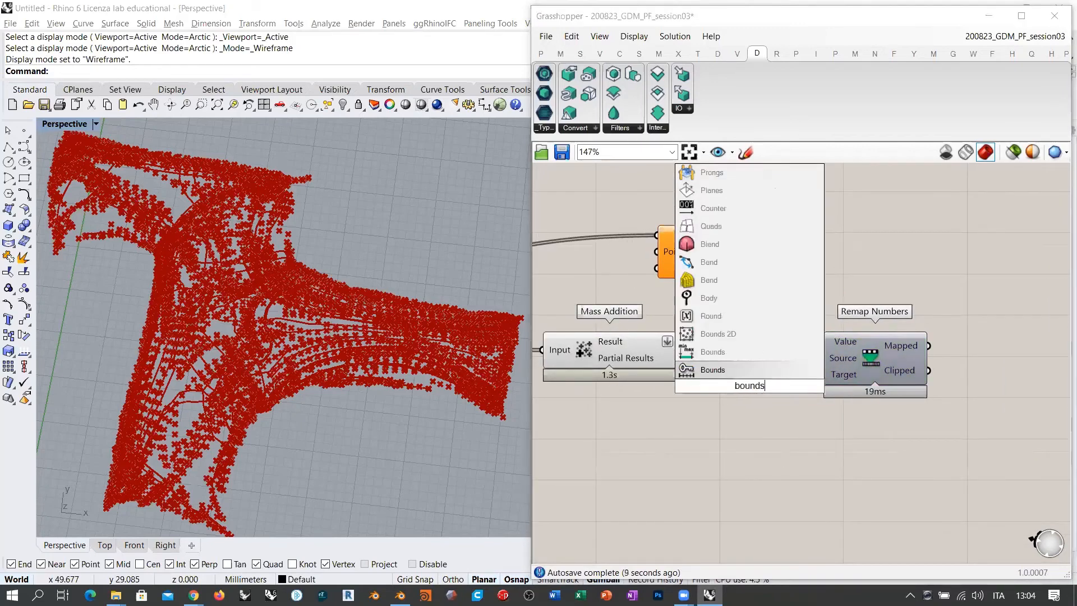
click(722, 353)
drag(677, 357, 725, 361)
drag(809, 361, 823, 358)
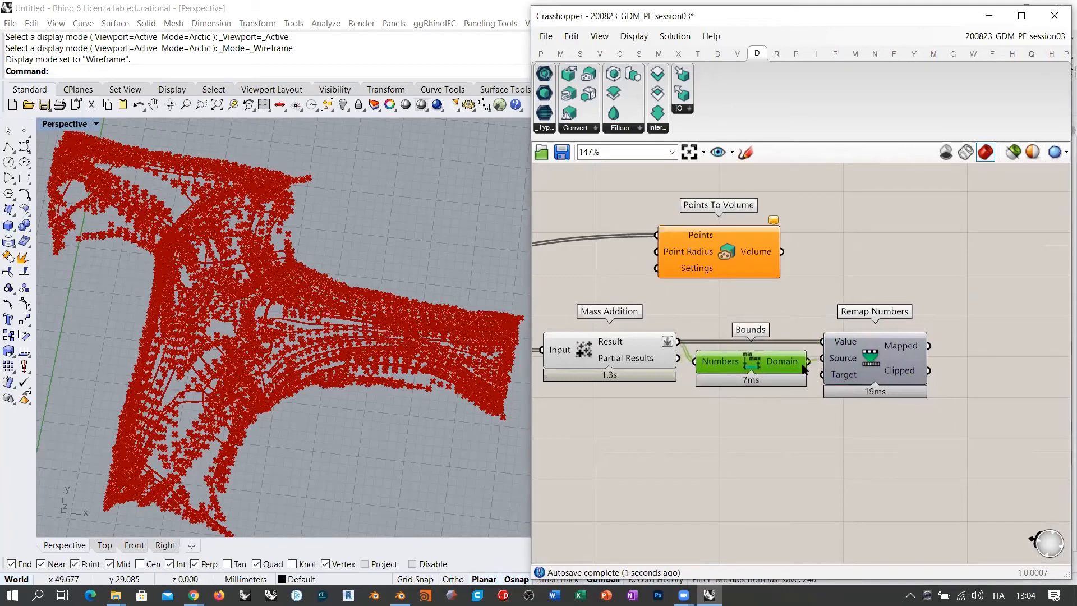
click(772, 392)
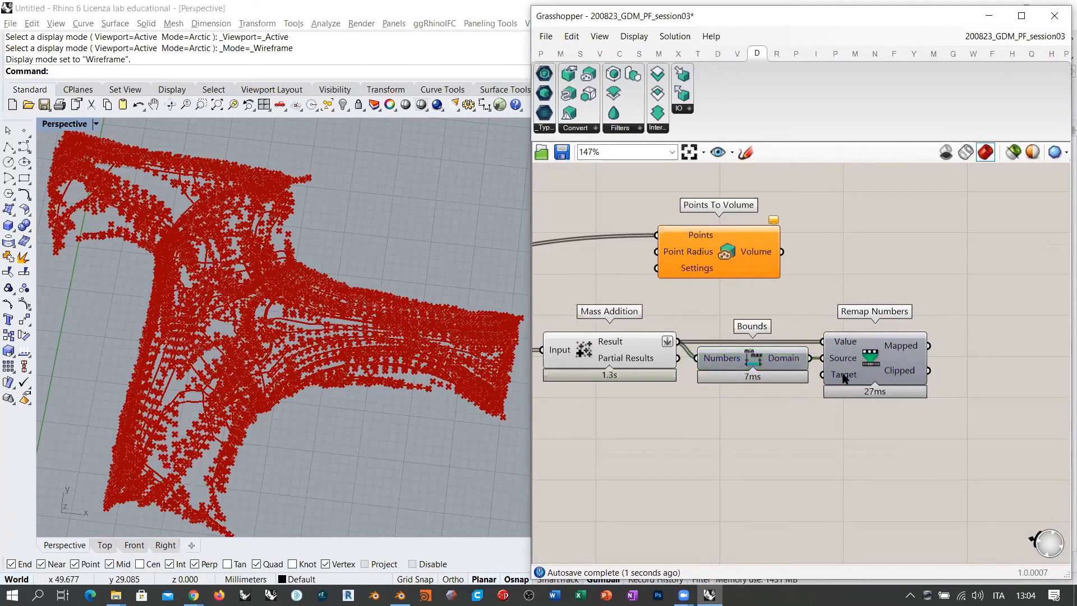
- Move Points To Volume beyond Remap Numbers and connect the Mapped output to its Point Radius input
mouse_move(845, 377)
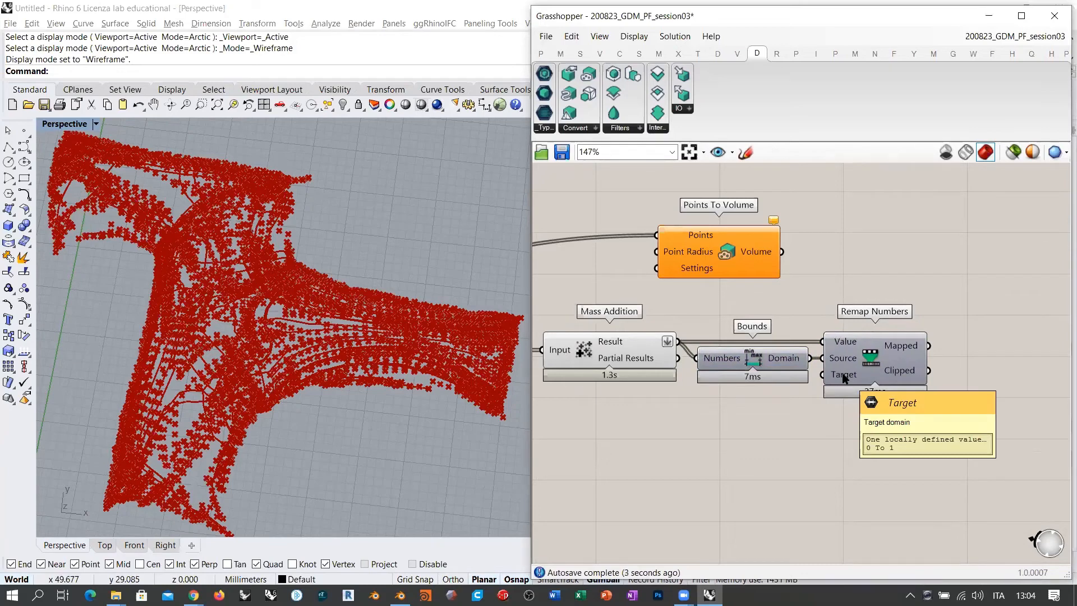
mouse_move(910, 347)
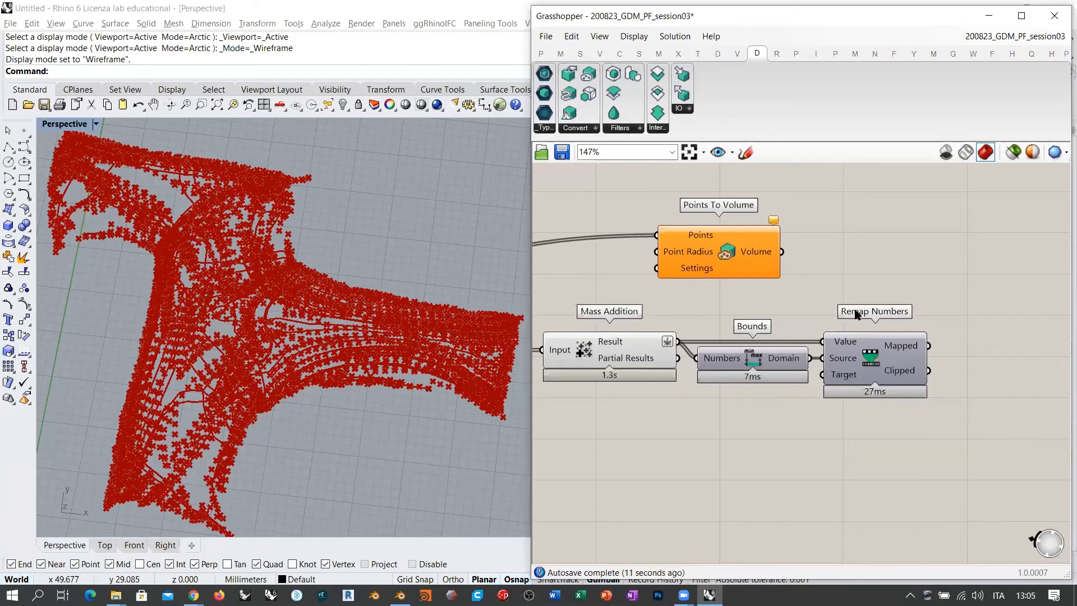
right_drag(858, 314, 773, 334)
drag(656, 255, 992, 224)
click(951, 296)
right_drag(909, 324, 787, 330)
mouse_move(705, 375)
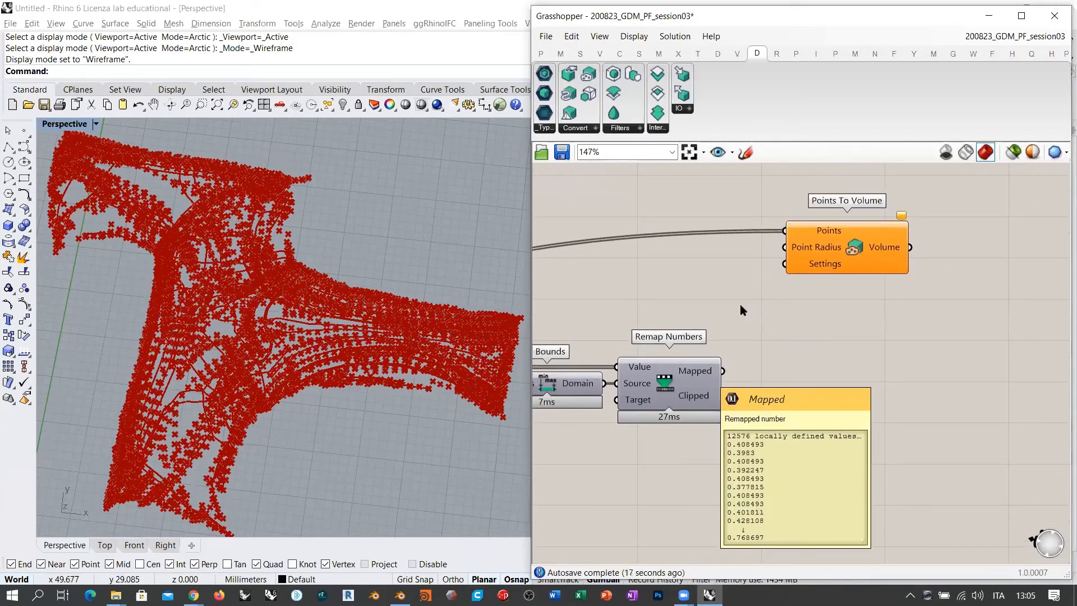
mouse_move(829, 232)
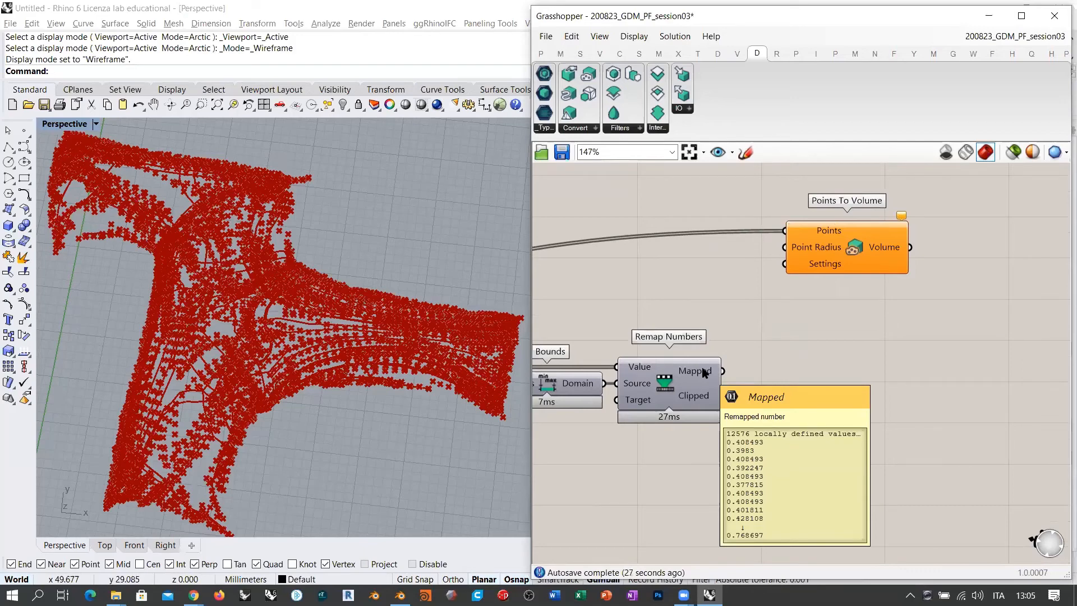
drag(723, 370, 818, 331)
scroll(900, 304, down, 3)
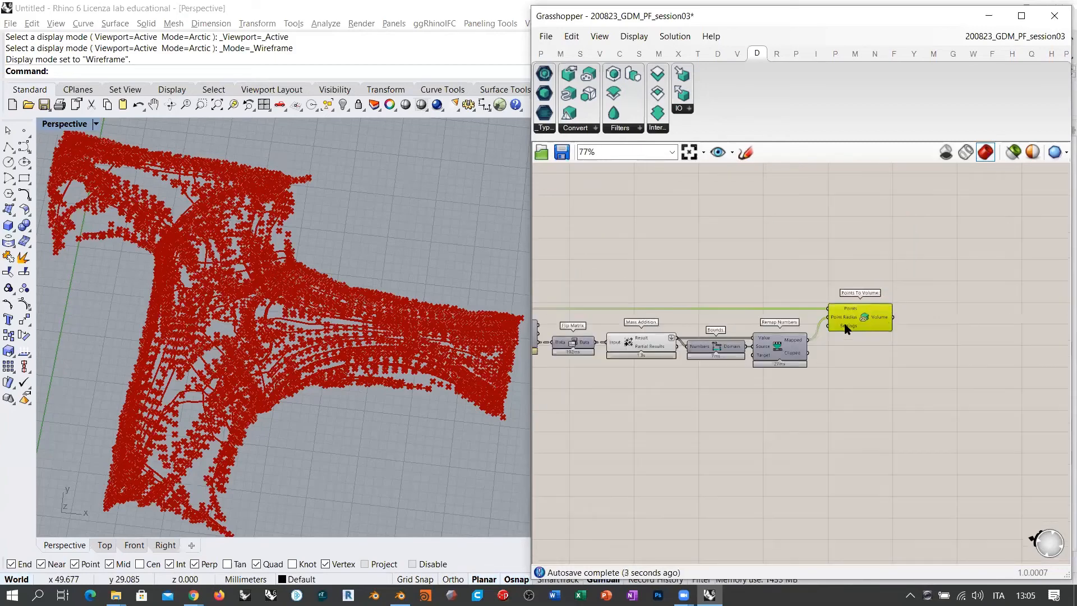
- Connect the Volume Settings output of Create Settings to the Settings input of Points To Volume
right_drag(602, 351, 806, 300)
drag(605, 377, 935, 306)
scroll(774, 301, down, 3)
scroll(774, 301, up, 5)
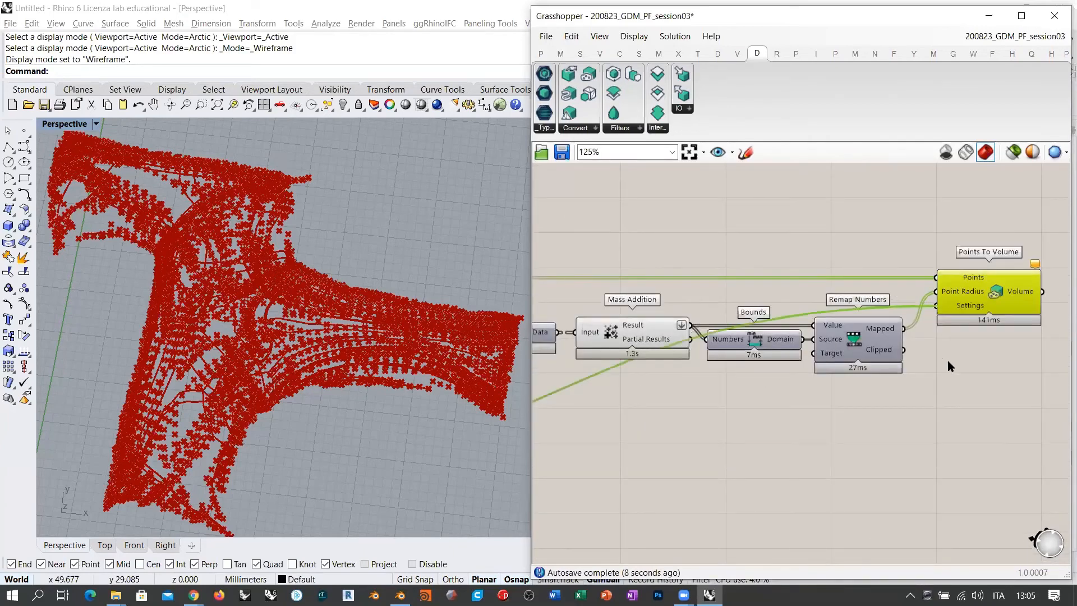
right_drag(692, 379, 734, 373)
- Highlight Points To Volume and examine the thickness variation of its volume in the model from several angles
click(1010, 293)
right_drag(314, 314, 469, 281)
right_drag(385, 314, 328, 317)
scroll(365, 365, up, 4)
right_drag(391, 350, 343, 260)
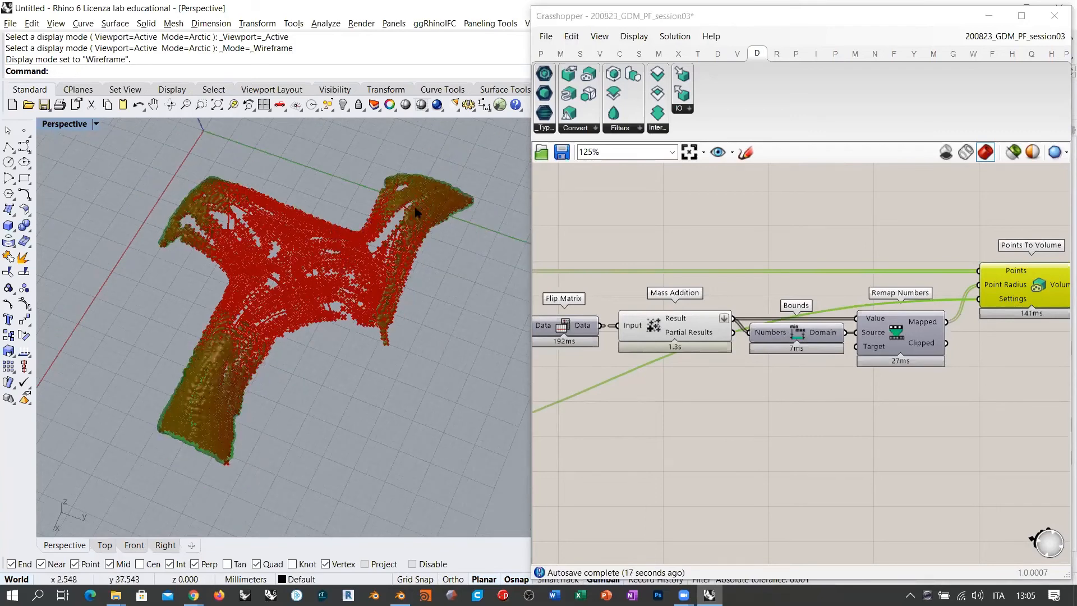
right_drag(422, 240, 408, 169)
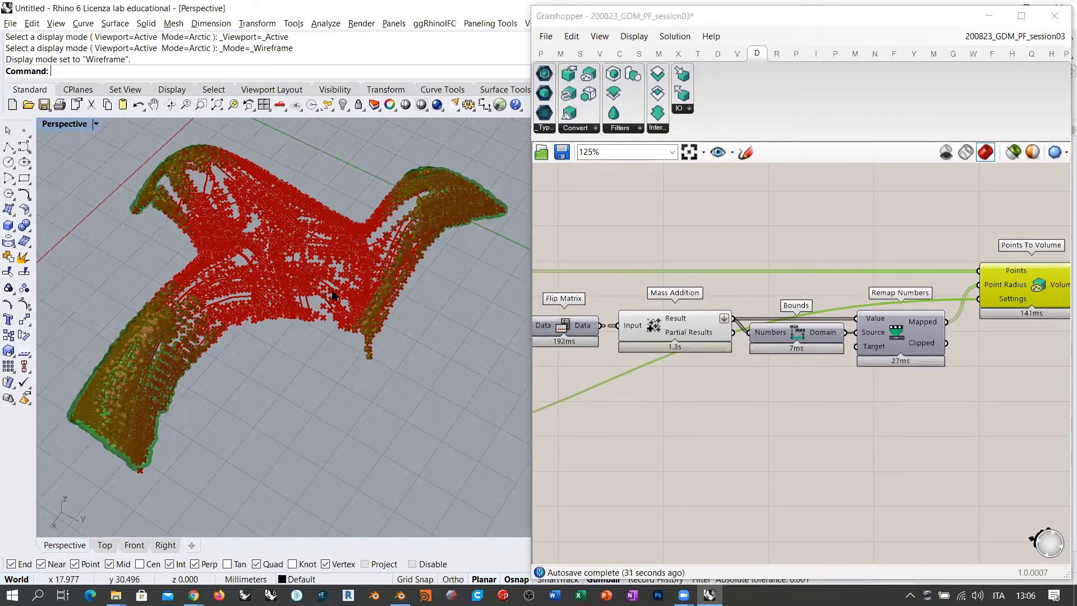
click(830, 407)
scroll(641, 377, down, 3)
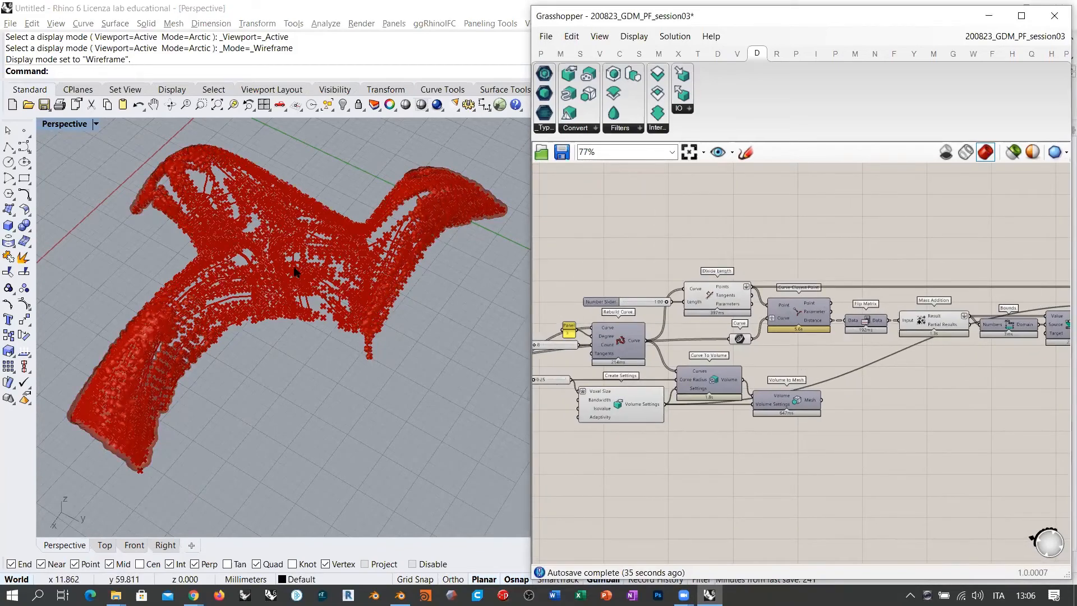
mouse_move(314, 262)
right_down()
mouse_move(317, 281)
mouse_move(325, 266)
right_up()
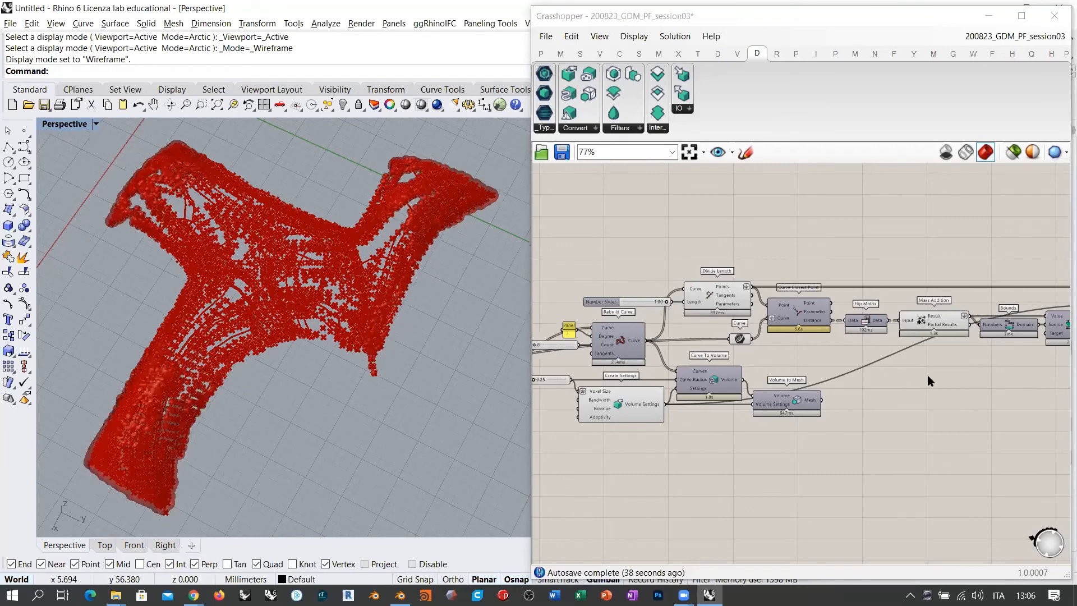
- Review the chain from Divide Length to Mass Addition against the dense and sparse areas of the model
scroll(947, 289, up, 3)
click(938, 355)
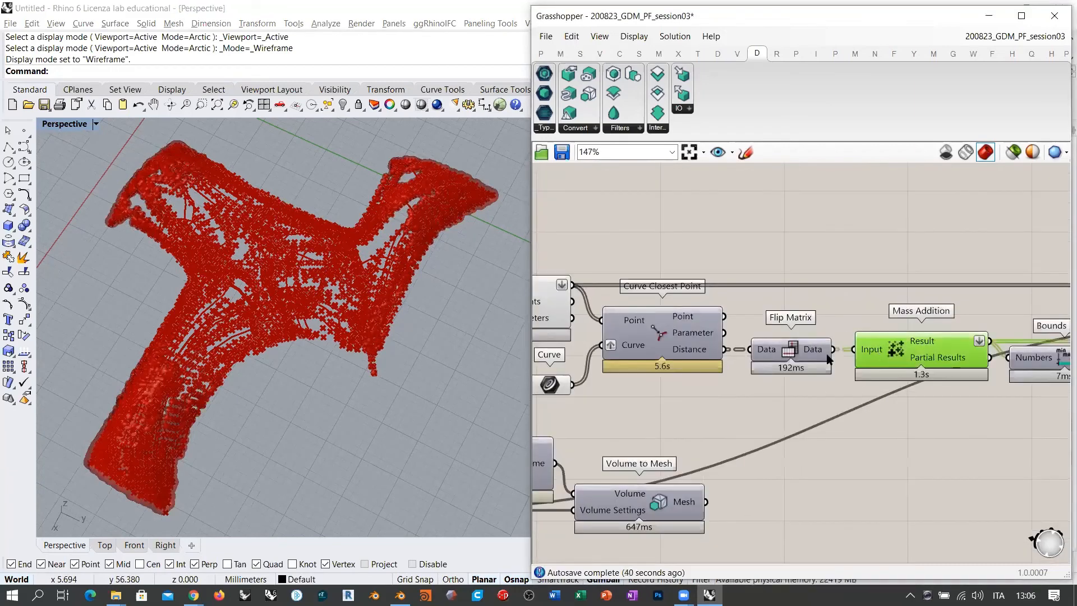
click(815, 403)
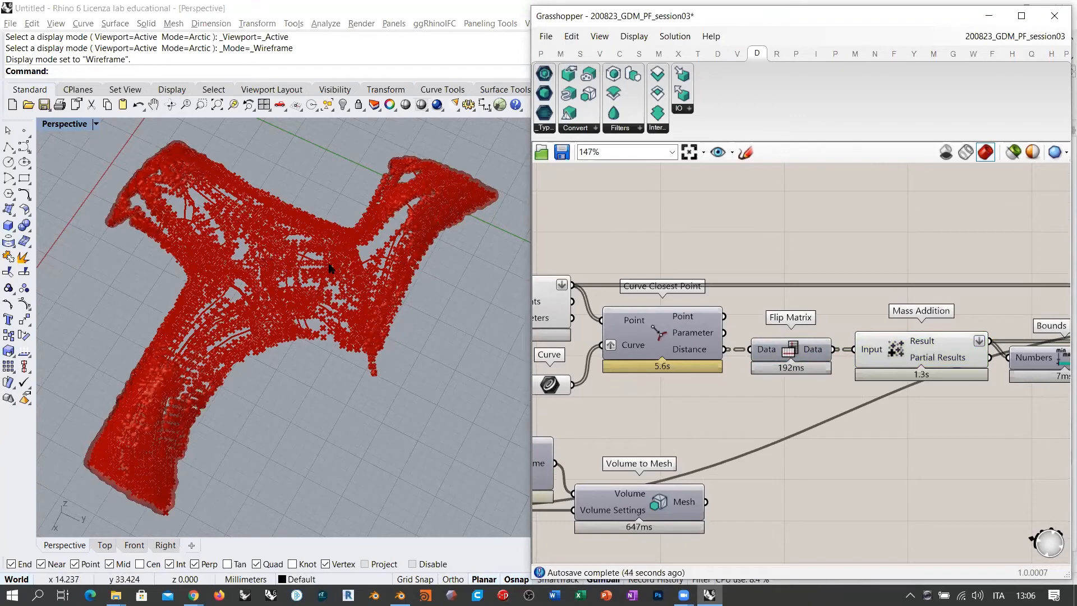
mouse_move(287, 268)
right_down()
mouse_move(324, 274)
mouse_move(294, 252)
right_up()
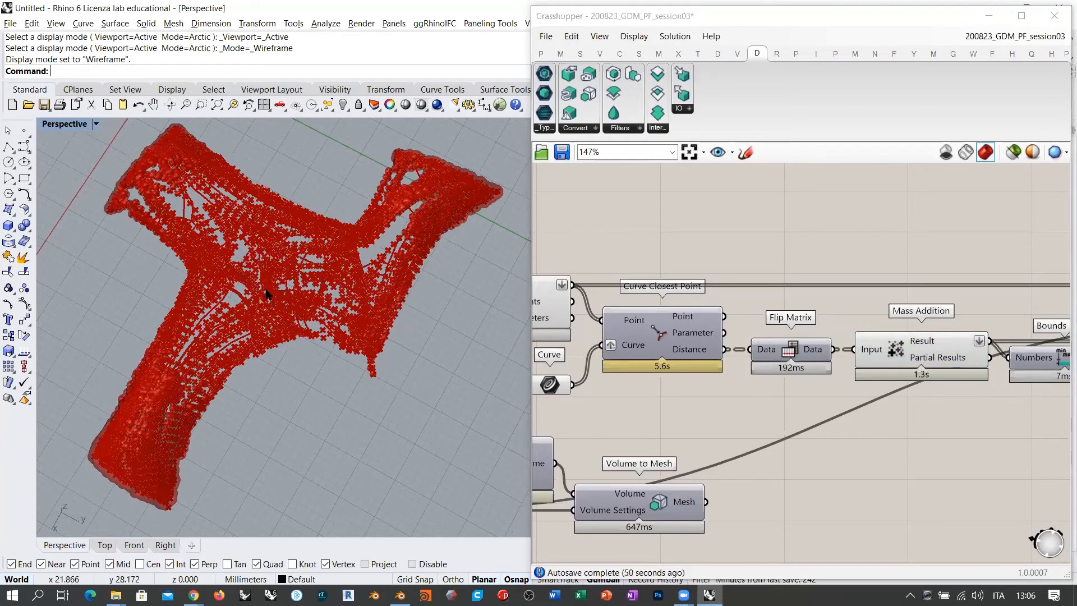
click(833, 241)
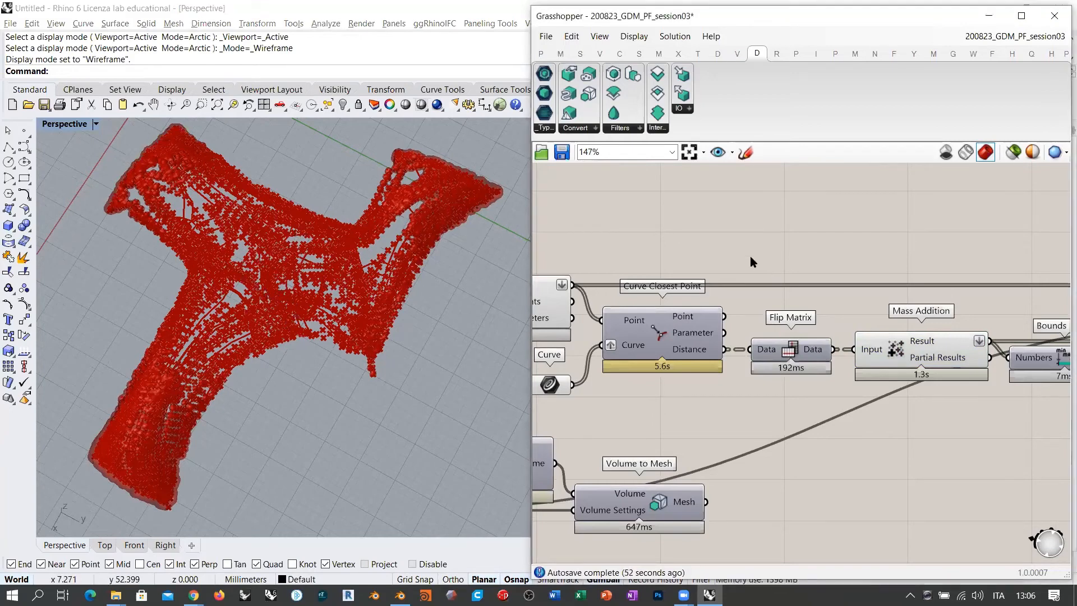
right_drag(669, 264, 857, 252)
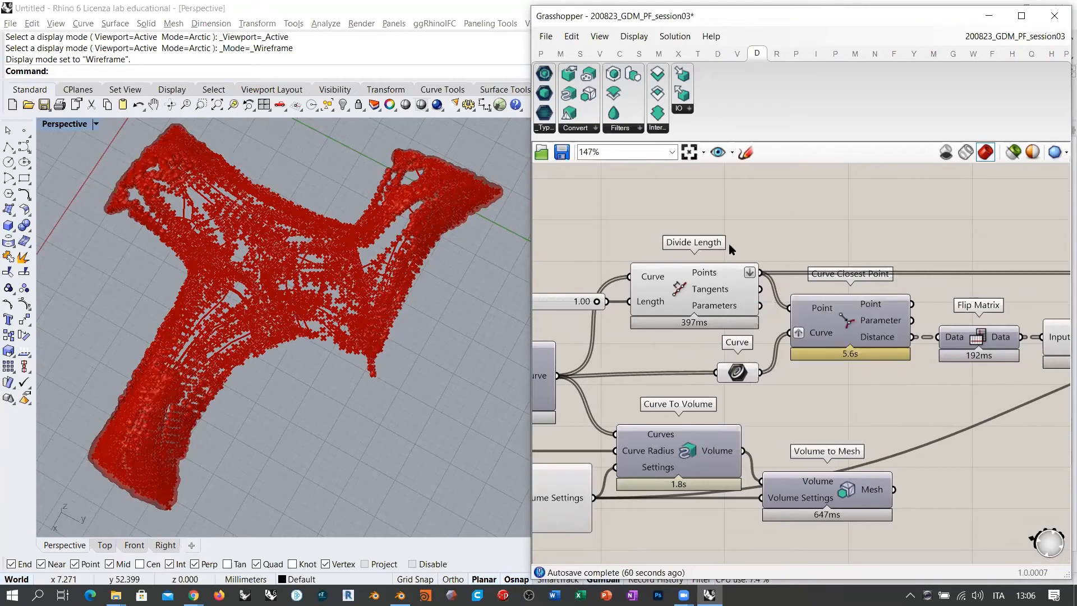
right_drag(866, 335, 747, 371)
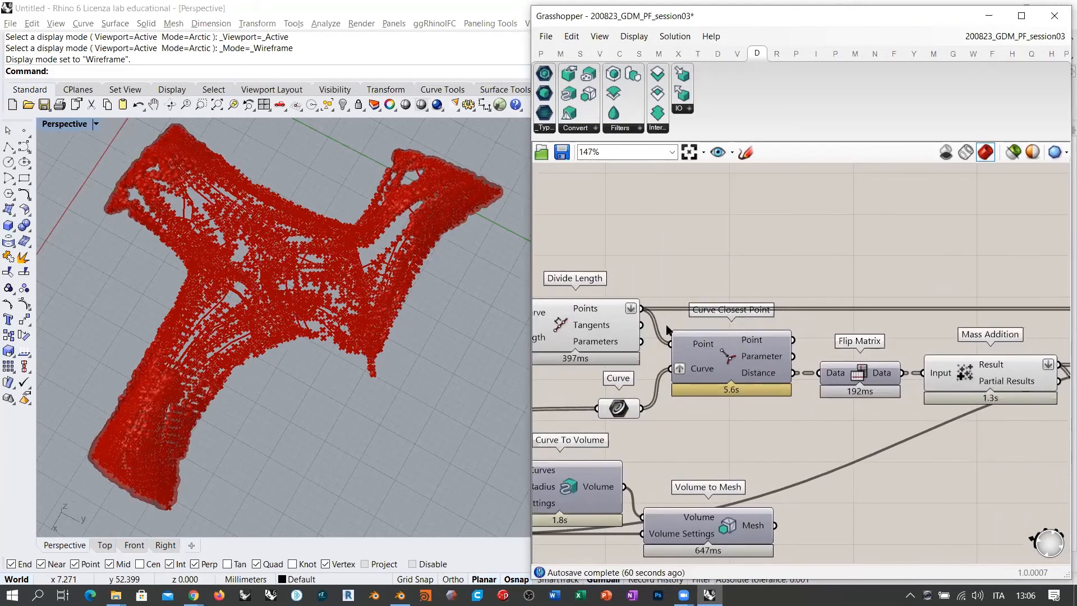
right_drag(375, 300, 357, 285)
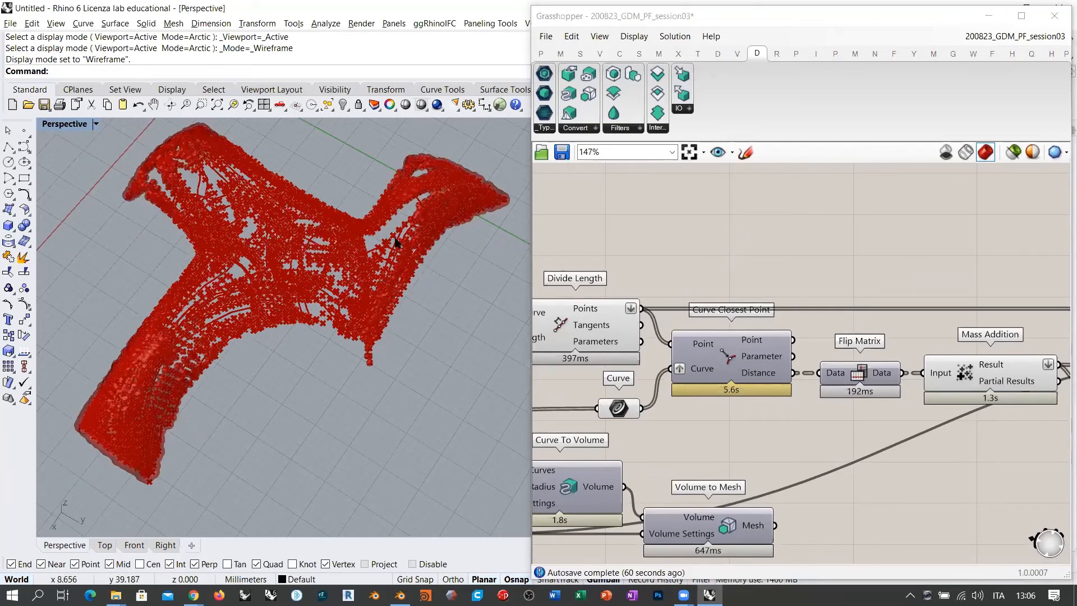
right_drag(399, 243, 278, 370)
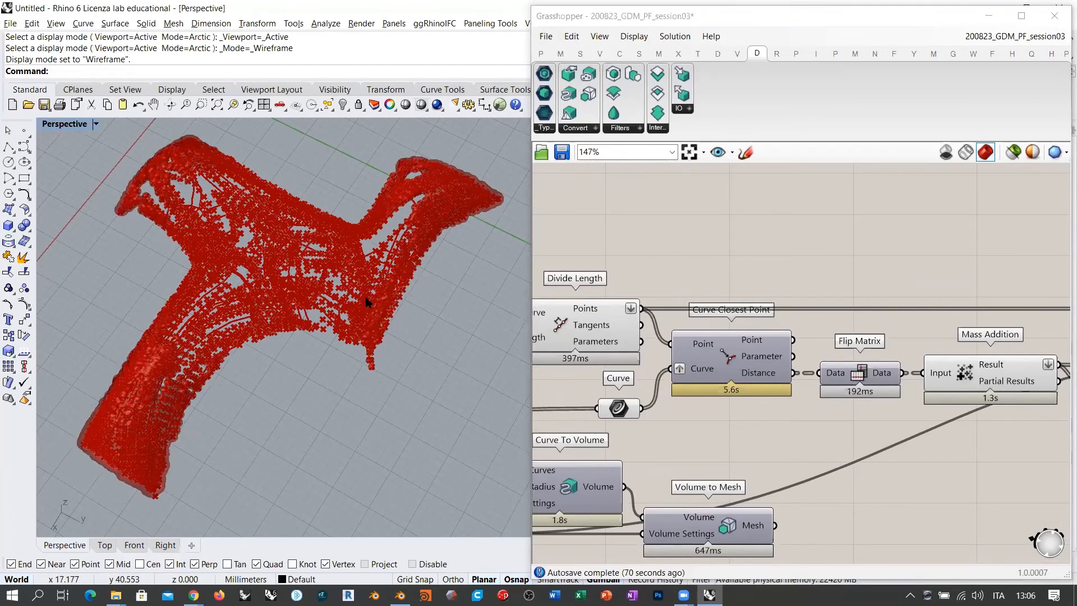
right_drag(370, 292, 387, 316)
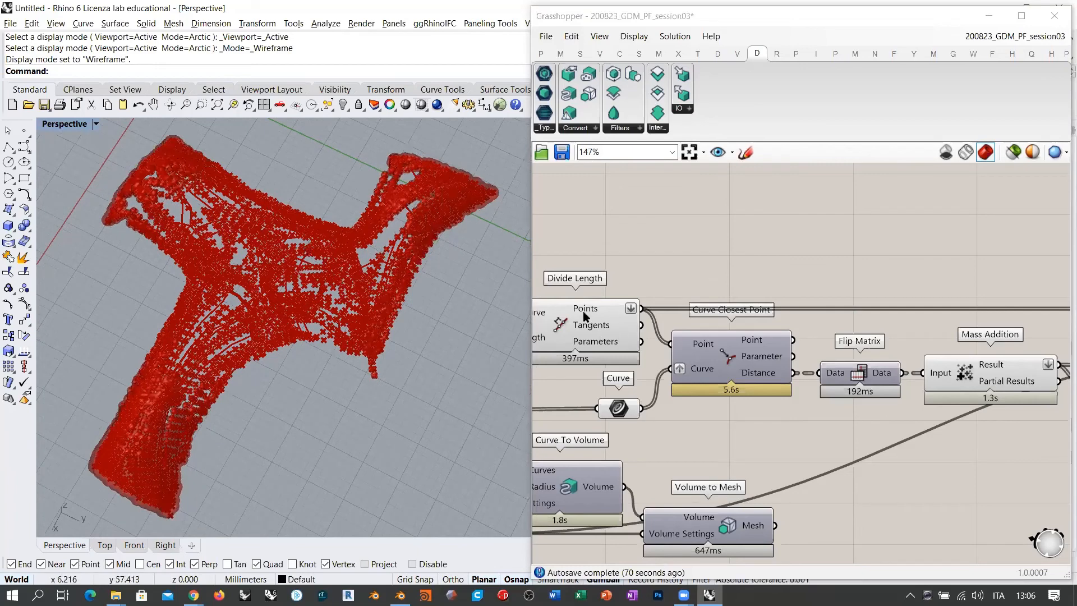
- Examine the Divide Length points and the inputs and Distance output of Curve Closest Point
click(592, 325)
mouse_move(595, 312)
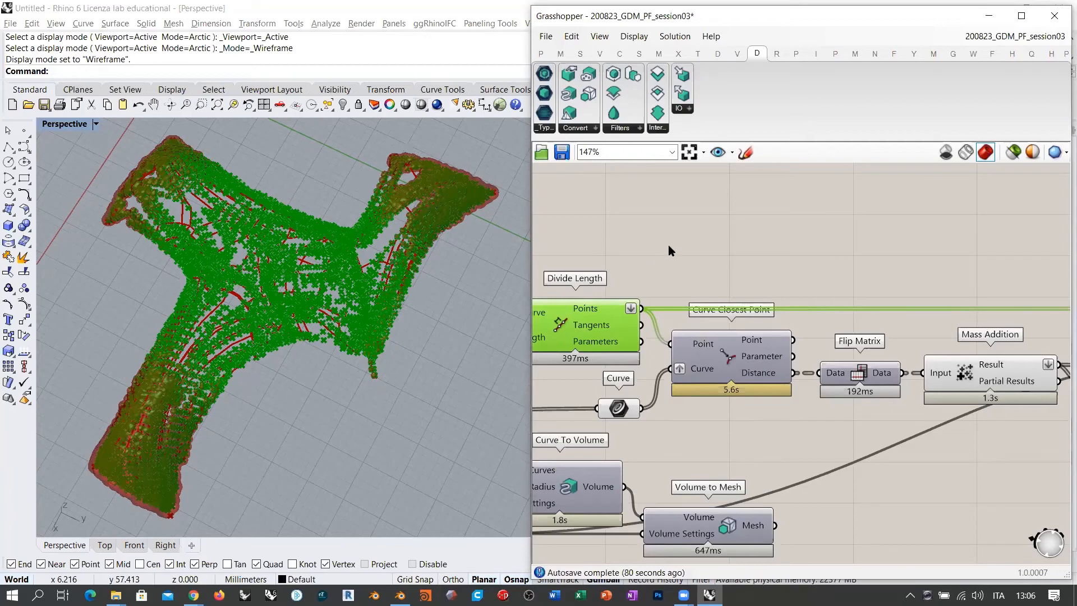
click(731, 359)
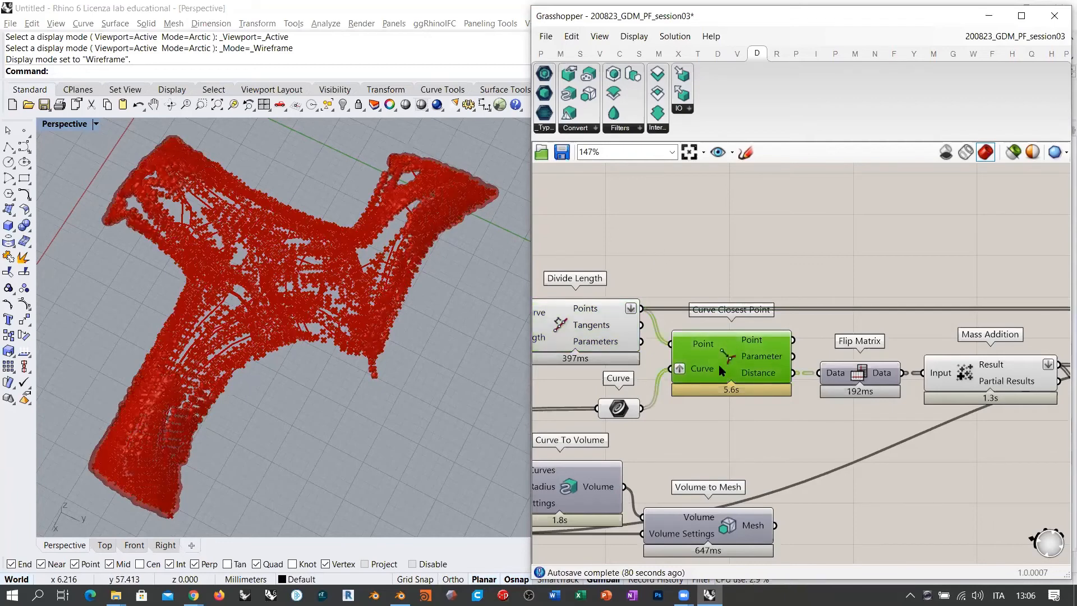
drag(724, 362, 720, 362)
click(745, 408)
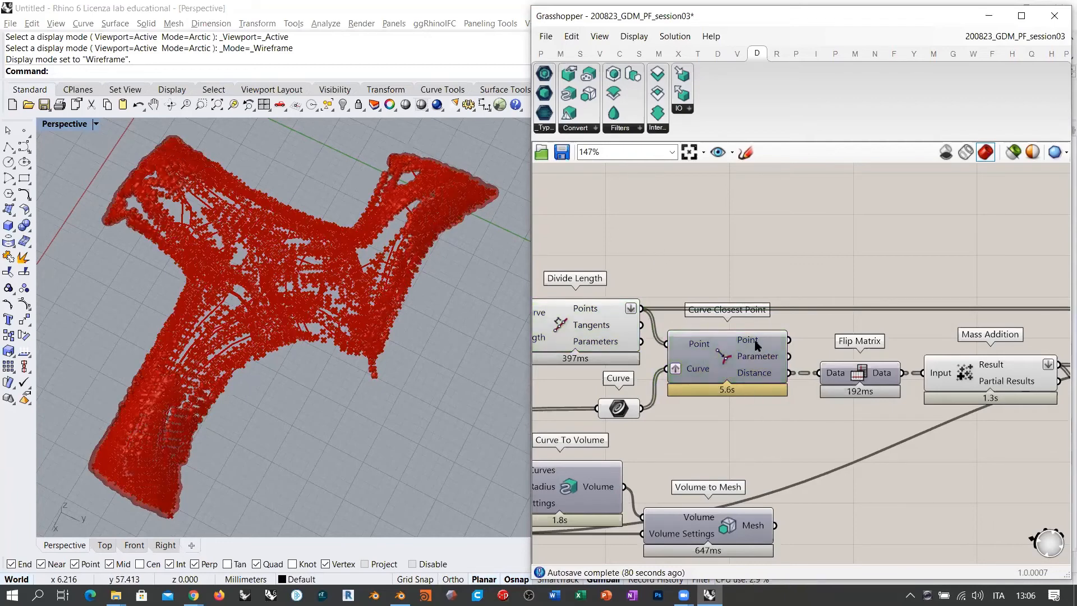
mouse_move(756, 376)
right_drag(660, 327, 719, 326)
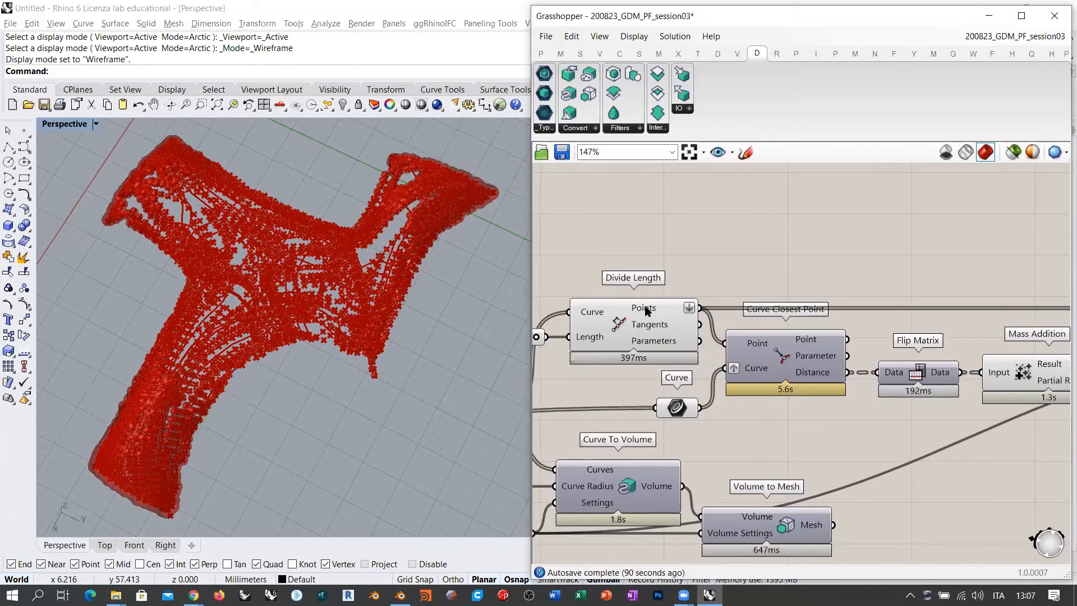
- Disable the Points To Volume component at the end of the chain
mouse_move(646, 312)
right_drag(865, 329, 745, 347)
scroll(744, 345, down, 2)
right_drag(942, 341, 649, 336)
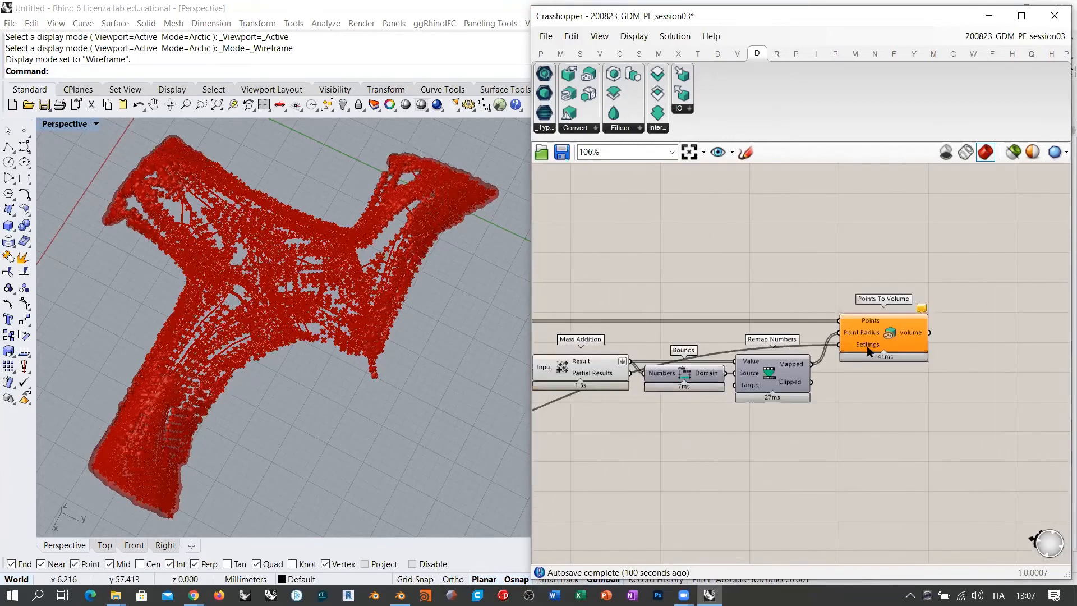
click(883, 337)
click(886, 398)
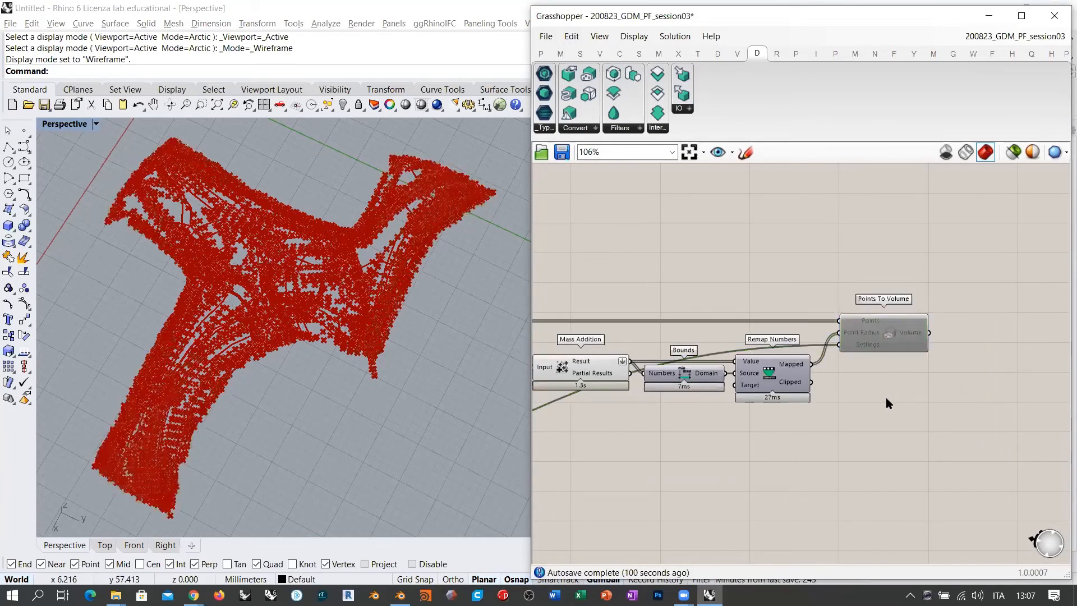
- Turn off flattening on the Points output of Divide Length and check its data structure
right_drag(663, 372, 1035, 387)
scroll(676, 340, up, 4)
right_click(675, 337)
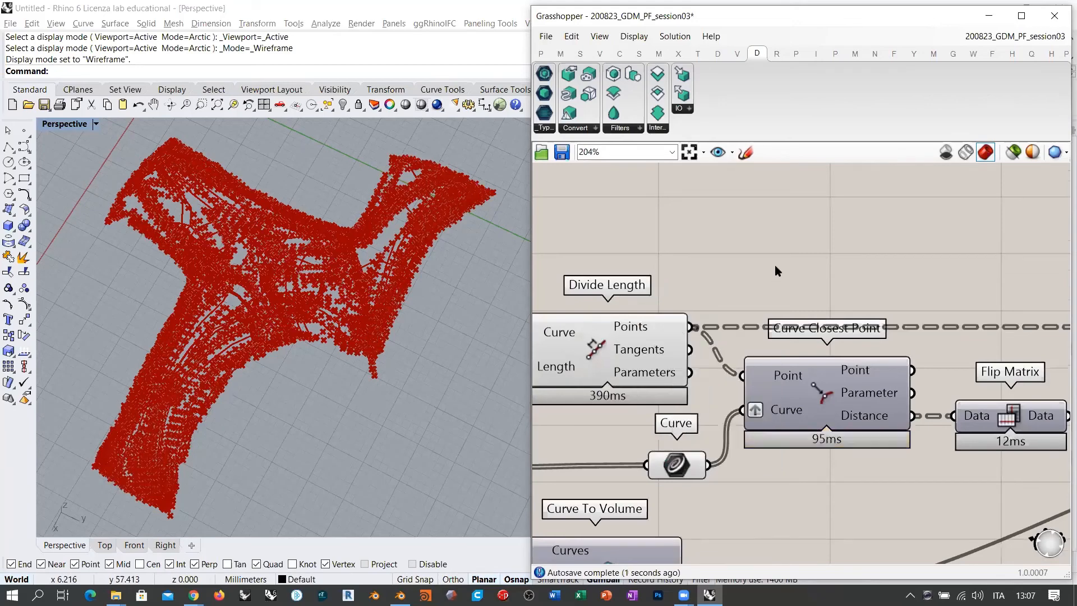
mouse_move(648, 332)
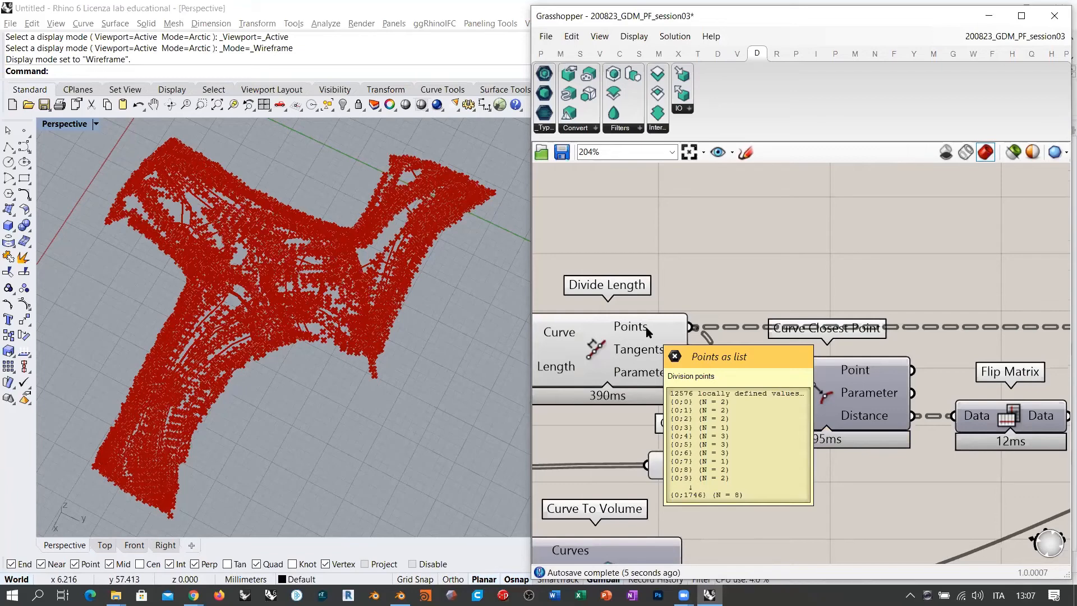
- Compare the data structure of Curve Closest Point's Distance output with the input and output of Flip Matrix
right_drag(791, 383, 675, 335)
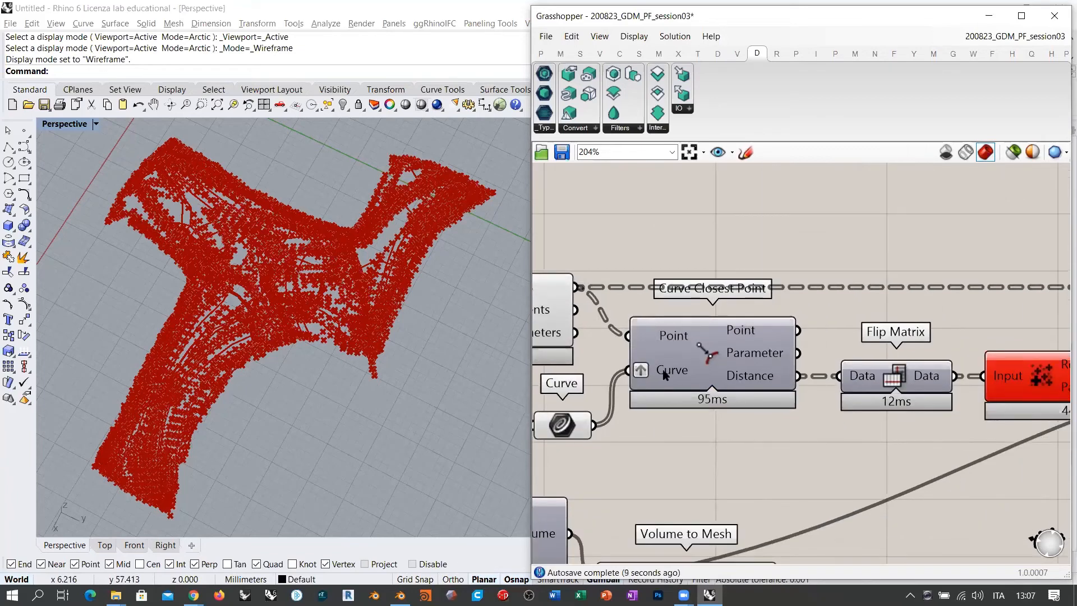
mouse_move(749, 378)
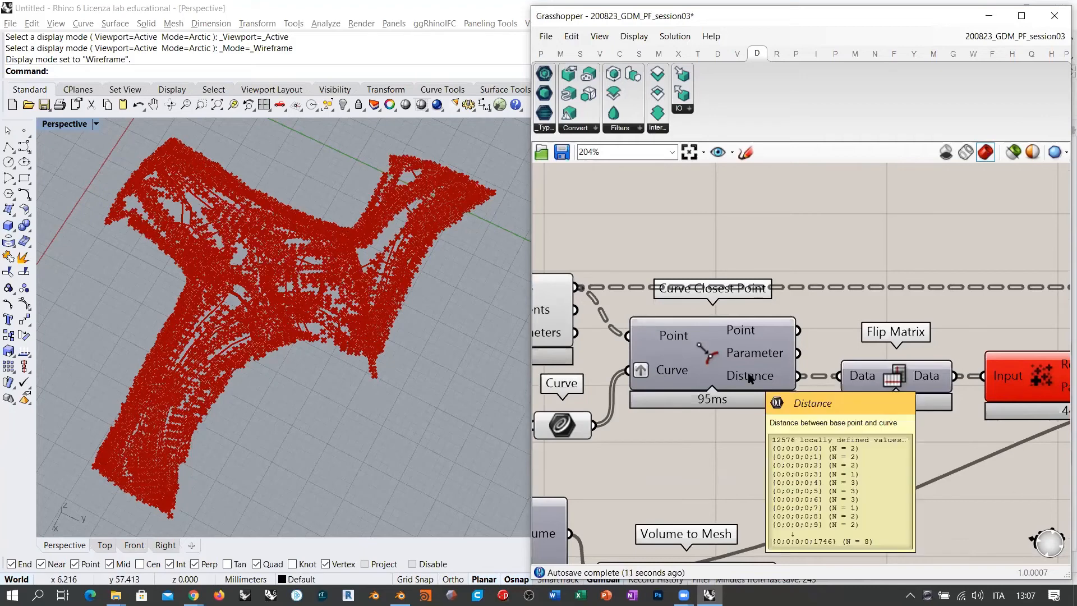
right_drag(696, 372, 754, 357)
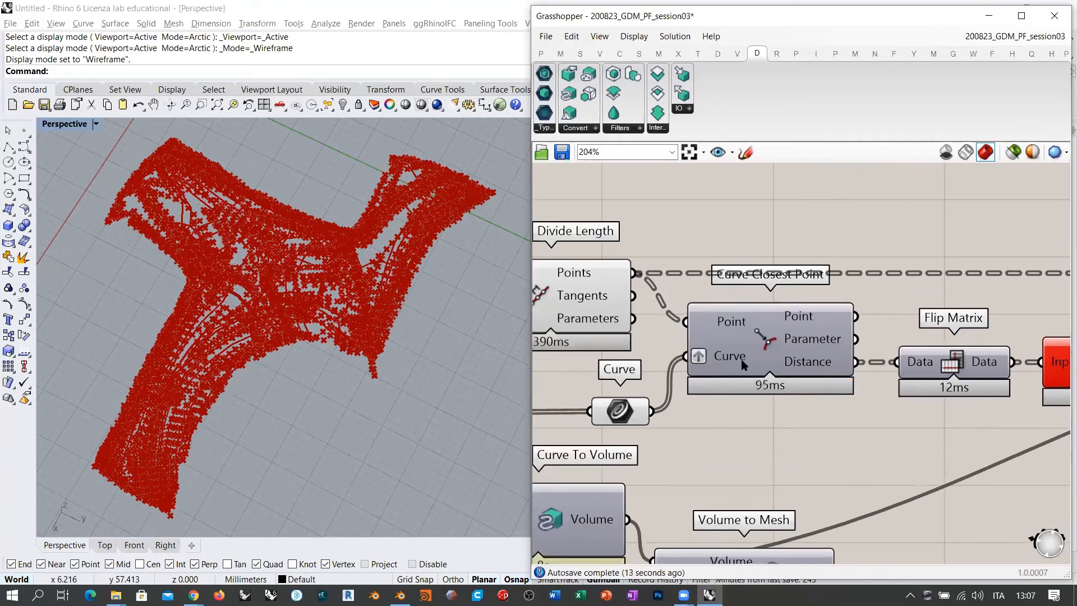
mouse_move(798, 367)
mouse_move(598, 271)
right_drag(981, 368, 865, 351)
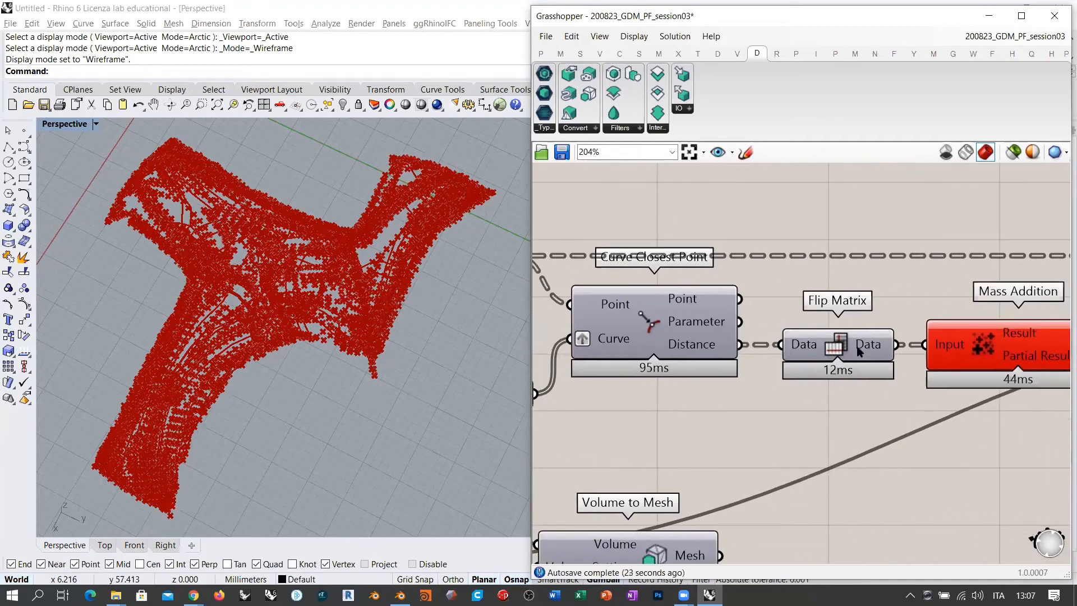
mouse_move(865, 349)
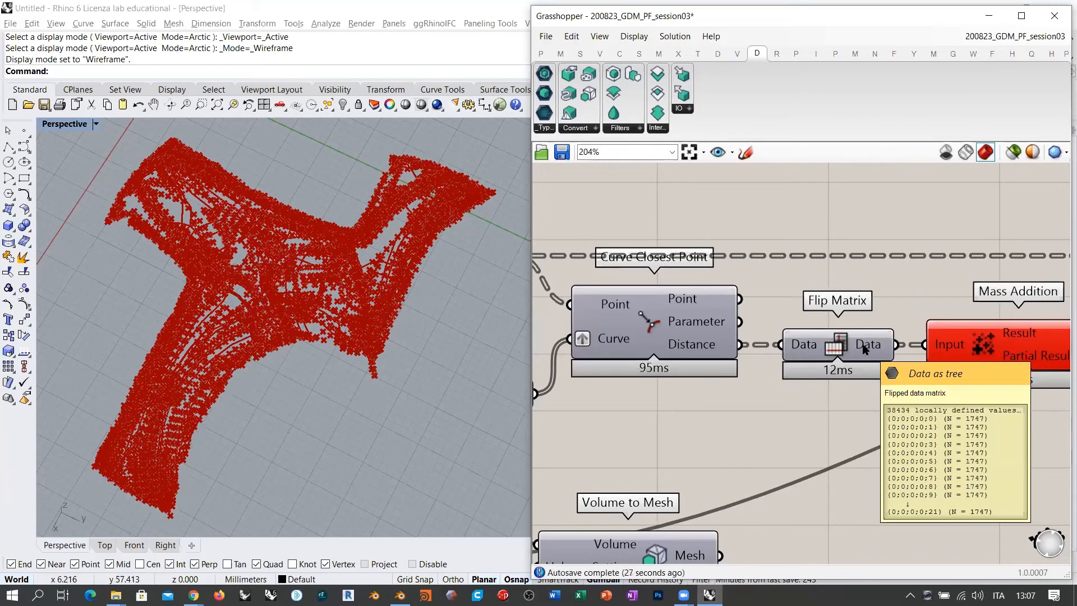
mouse_move(810, 345)
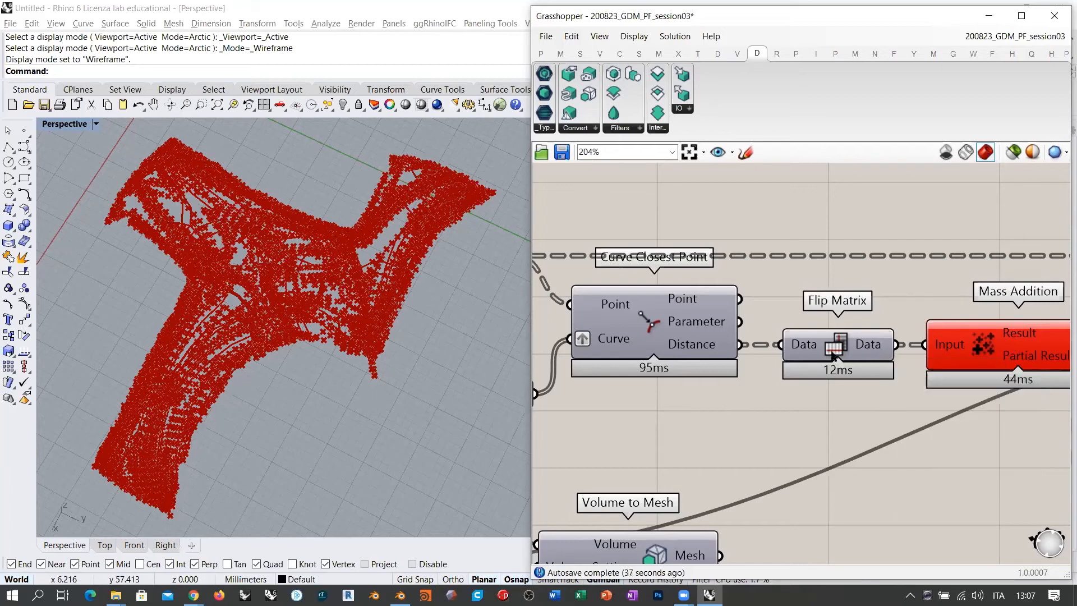
drag(843, 351, 831, 351)
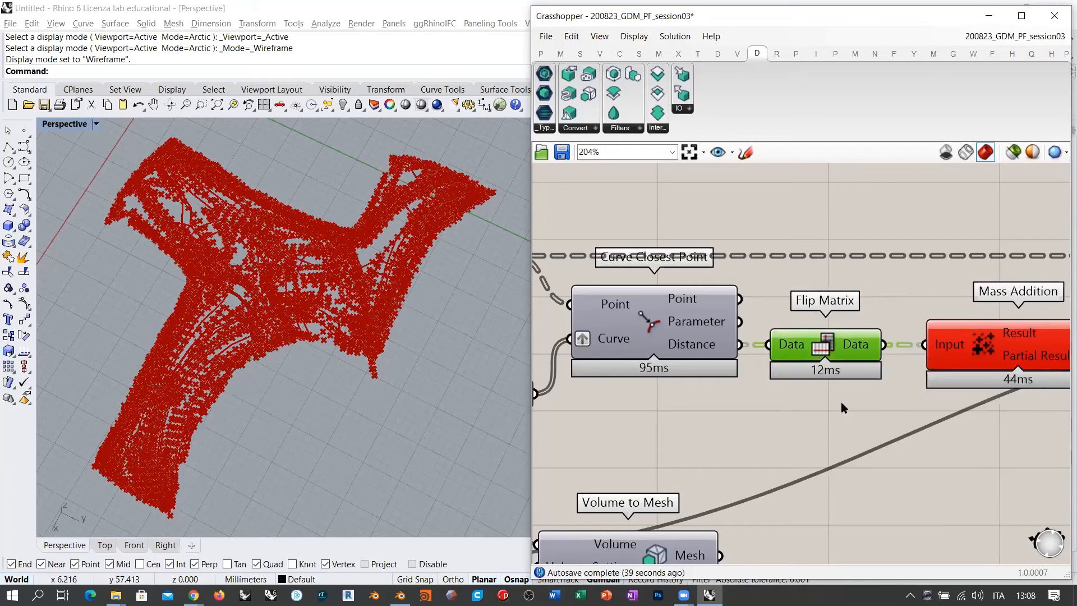
click(843, 406)
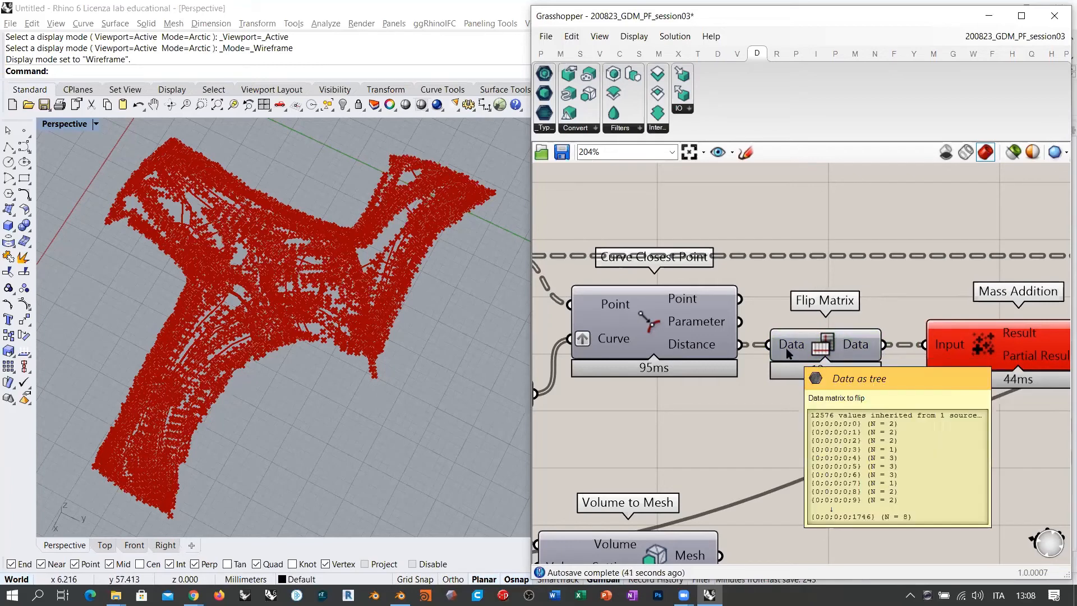
mouse_move(703, 349)
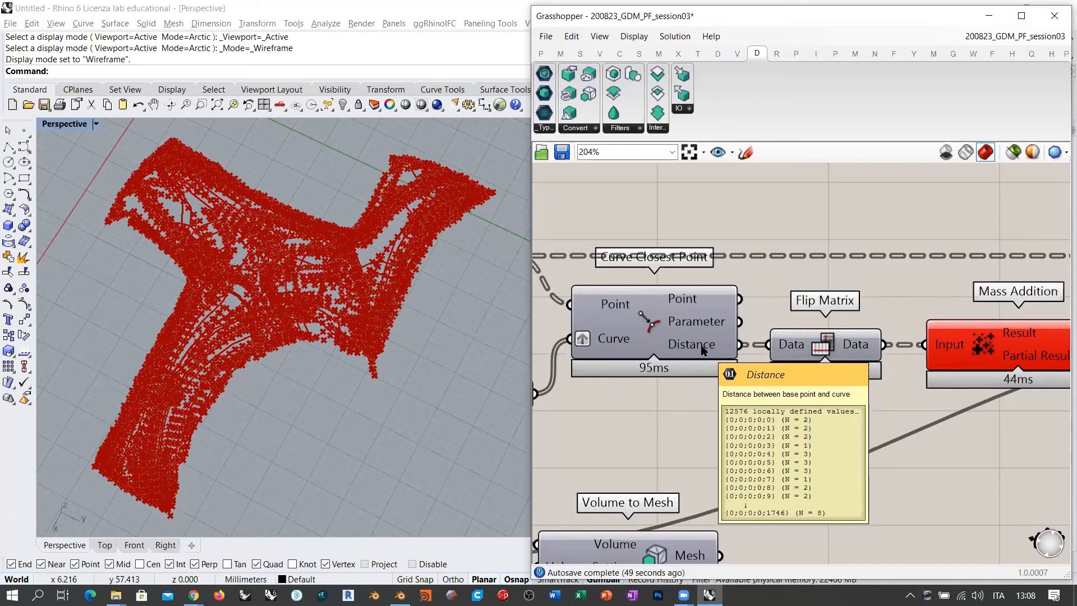
right_drag(891, 348, 759, 341)
mouse_move(733, 343)
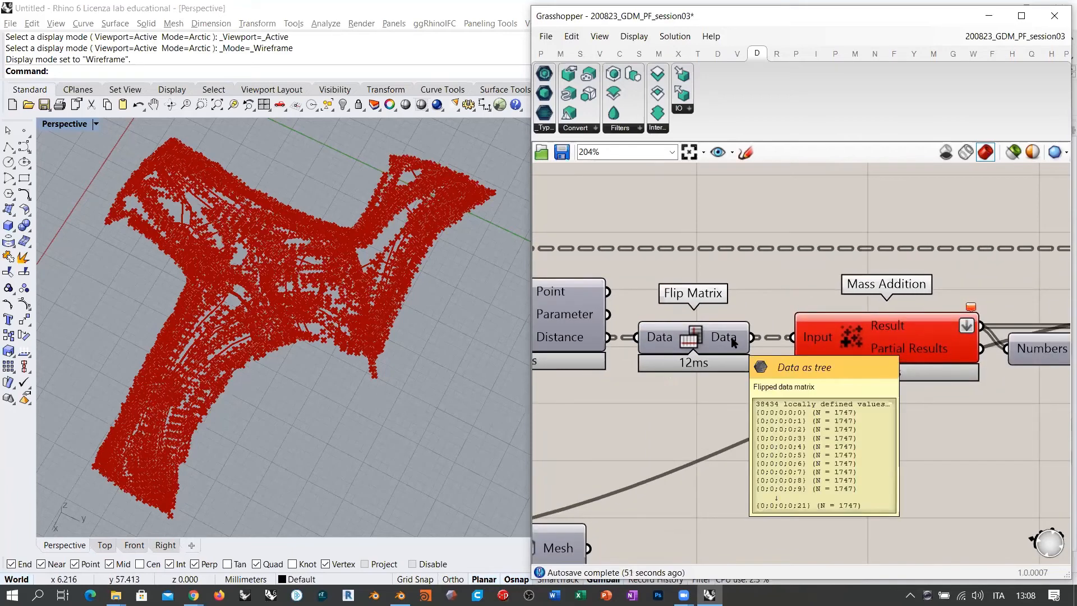
- Examine the error on Mass Addition and the flipped data feeding its input
drag(832, 339, 819, 339)
click(890, 429)
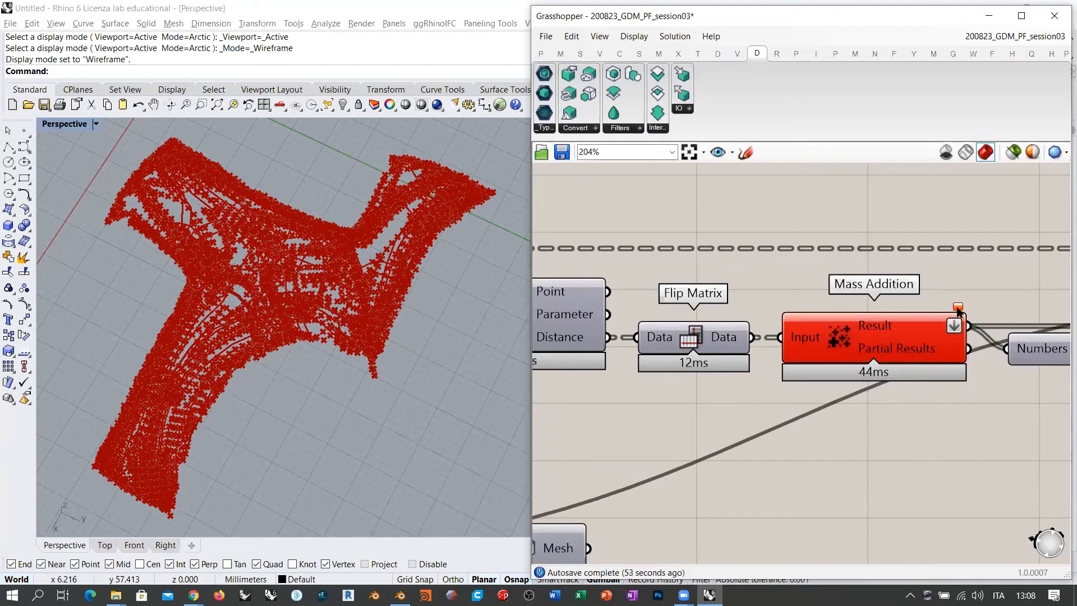
mouse_move(957, 310)
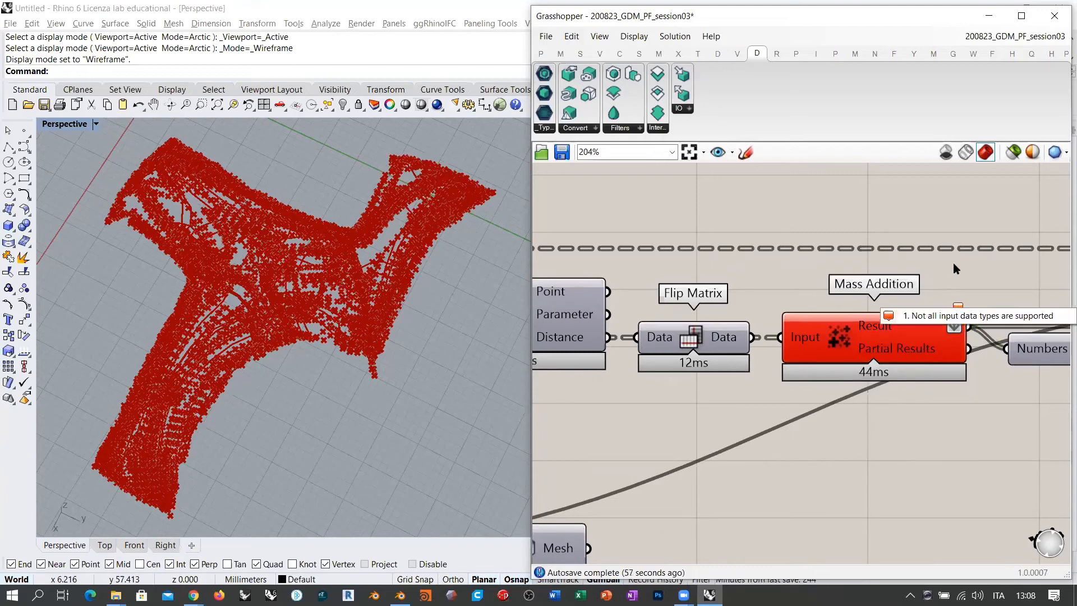
mouse_move(801, 340)
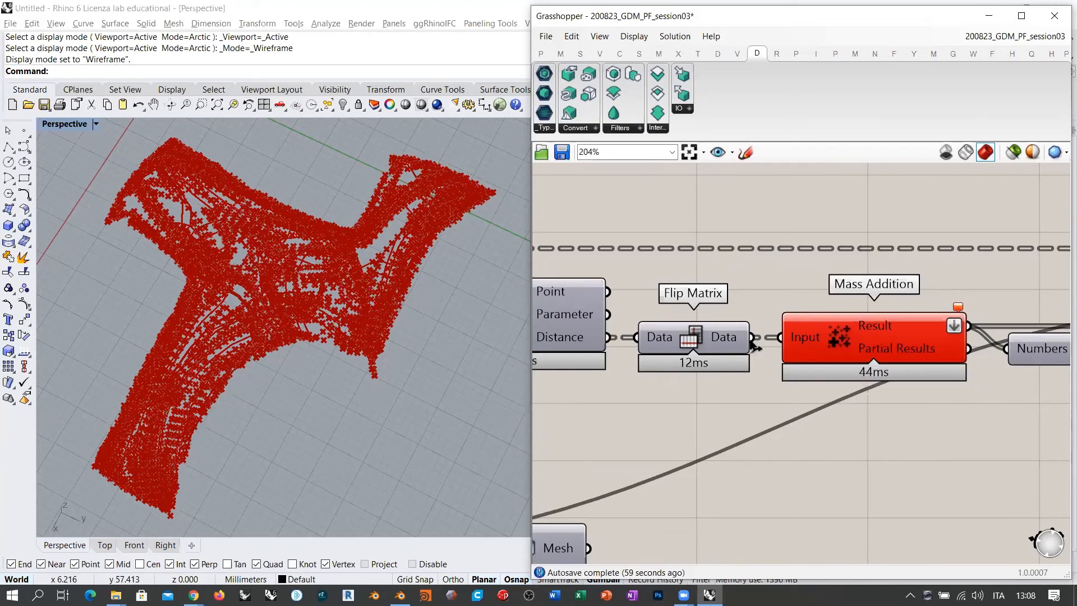
mouse_move(730, 341)
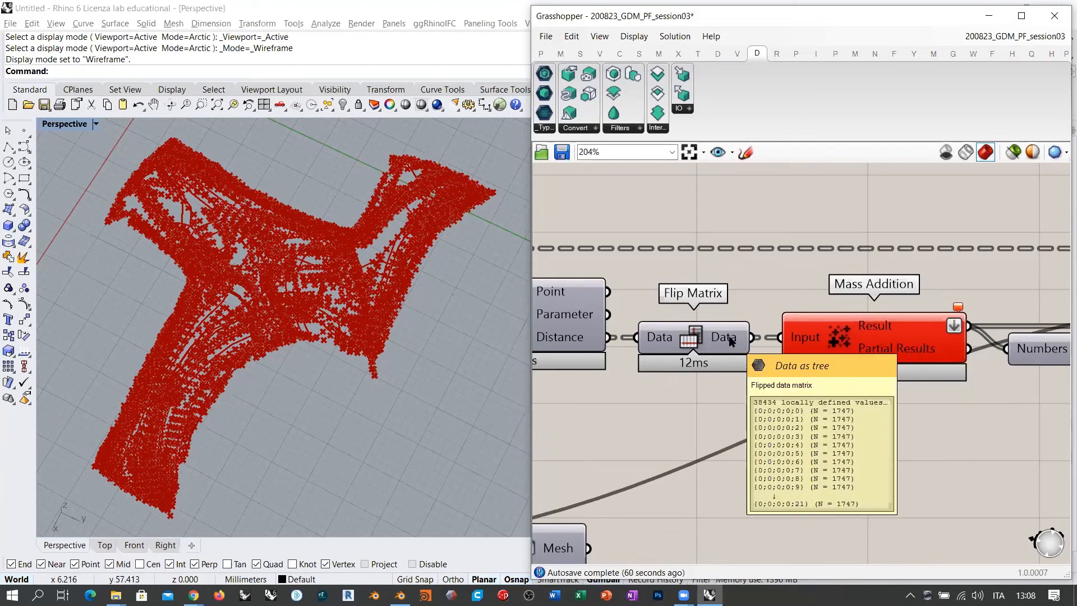
- Browse the Flip Matrix output values in a temporary enlarged panel, and delete the panel
double_click(920, 468)
text(//)
key(Return)
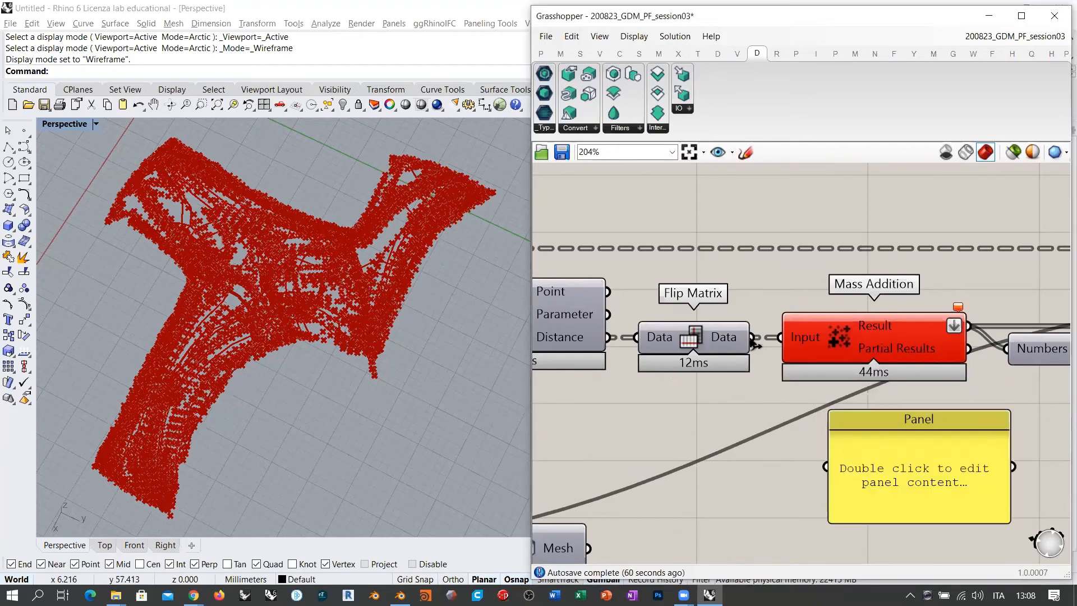
drag(753, 338, 878, 497)
right_drag(975, 528, 797, 315)
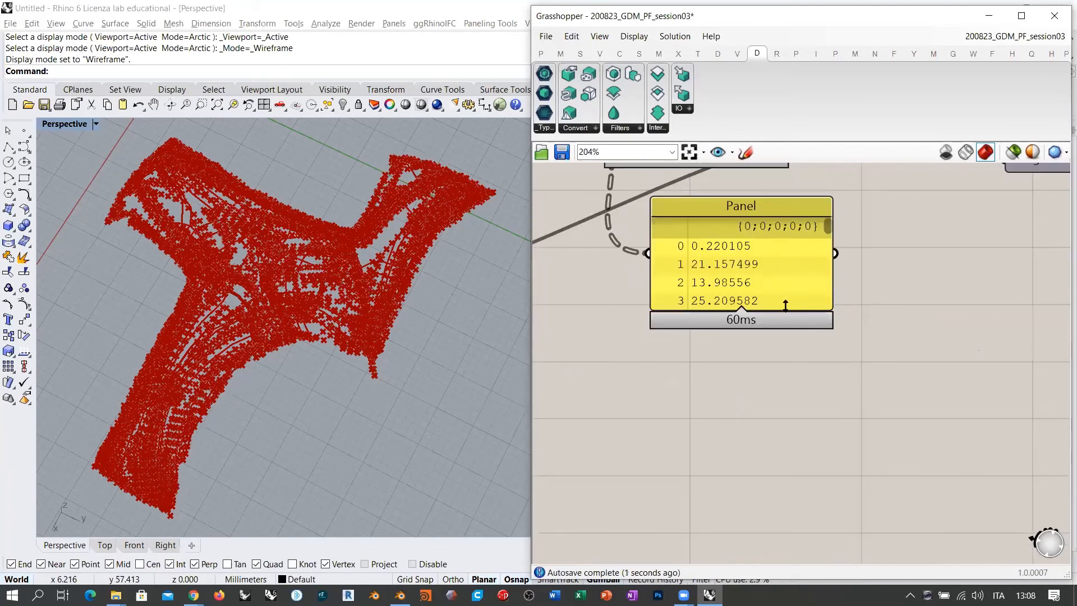
drag(786, 306, 786, 489)
drag(829, 228, 860, 279)
scroll(833, 243, down, 2)
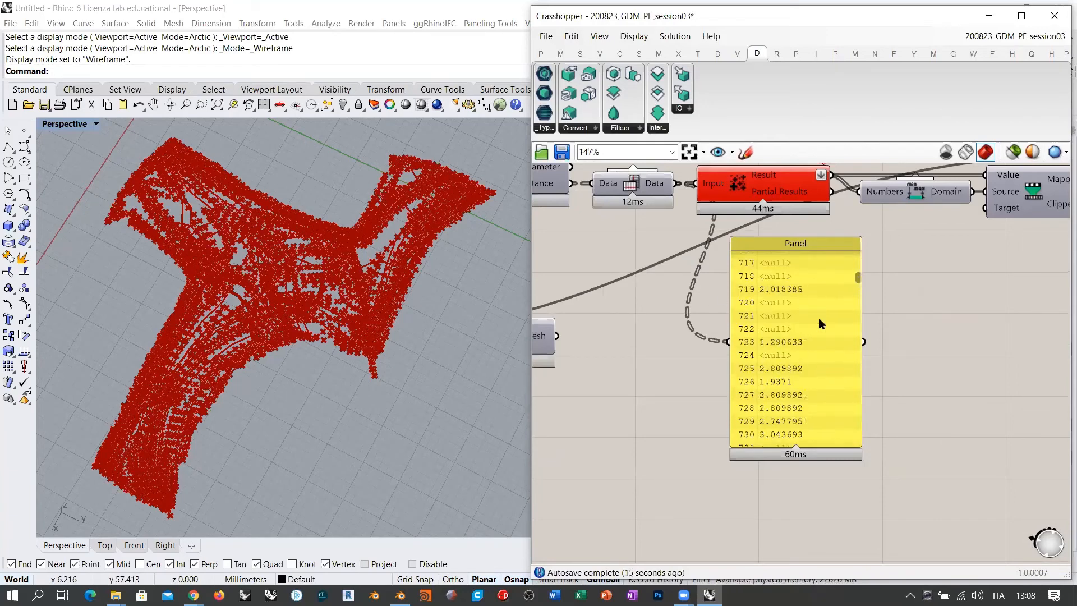
right_drag(729, 277, 716, 382)
click(772, 425)
key(Delete)
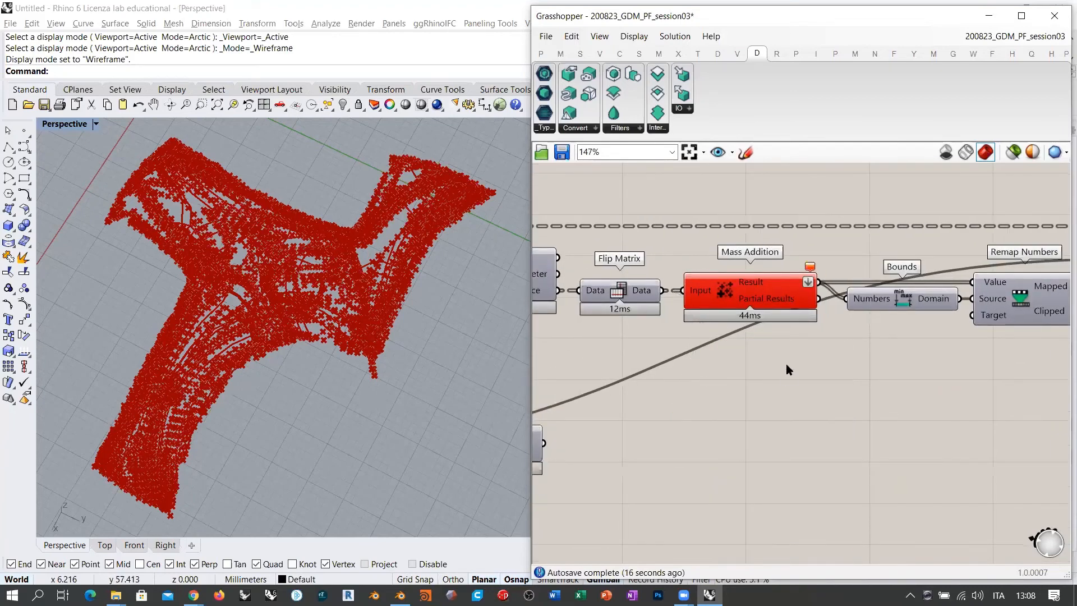
- Shift Mass Addition, Bounds, Remap Numbers and Points To Volume away from Flip Matrix to make room in the chain
right_drag(769, 301, 687, 342)
scroll(686, 342, down, 2)
scroll(686, 341, down, 1)
drag(982, 244, 667, 394)
drag(657, 340, 790, 337)
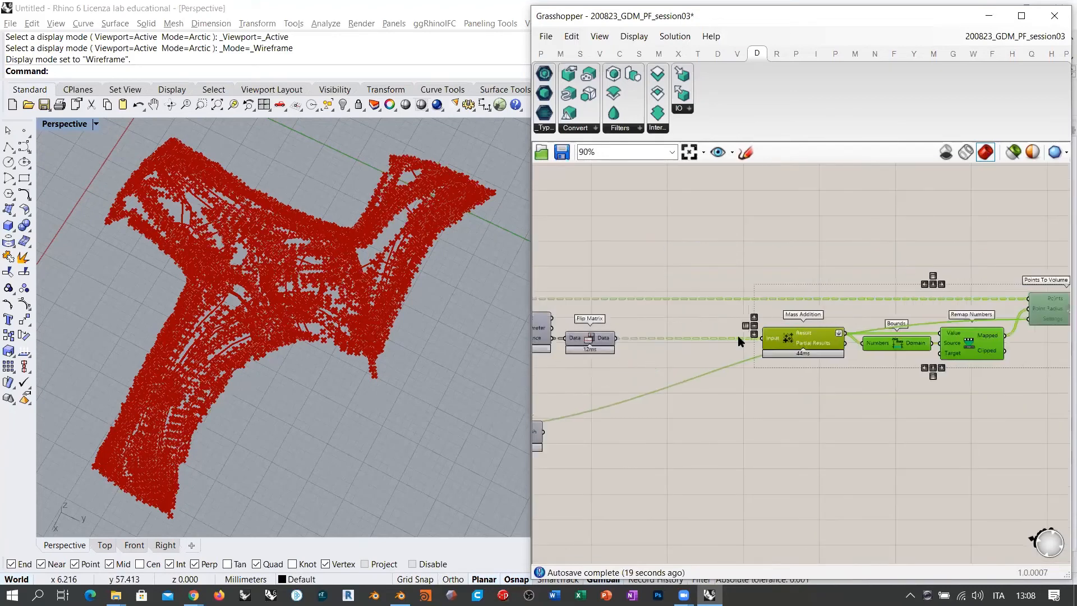
- Insert a Clean Tree component between the Flip Matrix Data output and the Mass Addition input
scroll(654, 321, up, 4)
double_click(651, 317)
text(clea)
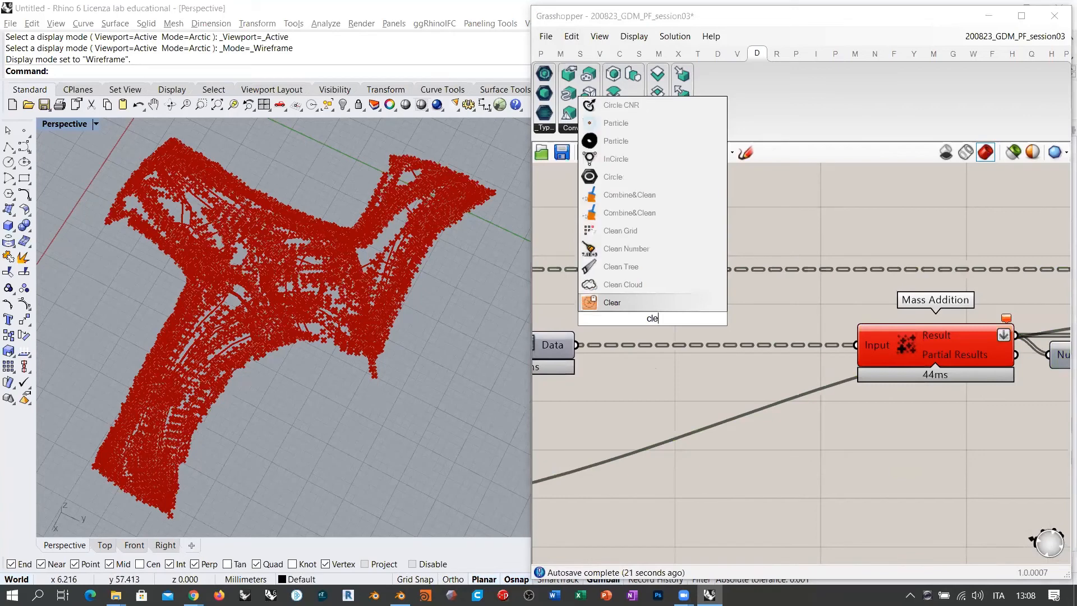
click(624, 267)
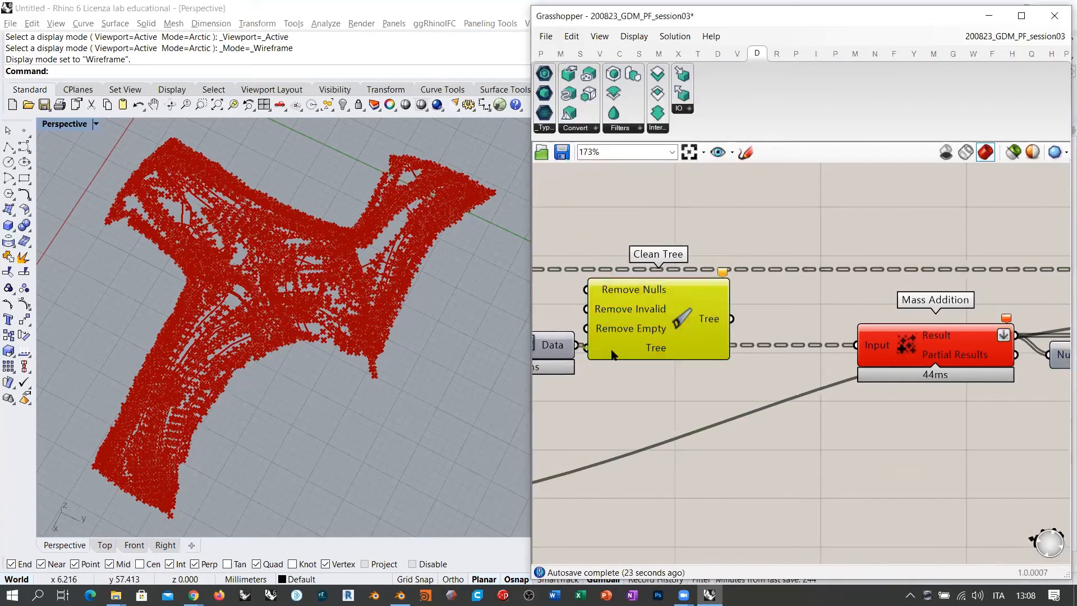
drag(736, 316, 857, 345)
click(735, 373)
drag(670, 332, 715, 361)
click(863, 422)
- Turn off flattening on Mass Addition's Result output, and shift Bounds and Remap Numbers closer to it
right_drag(863, 422, 646, 442)
click(741, 356)
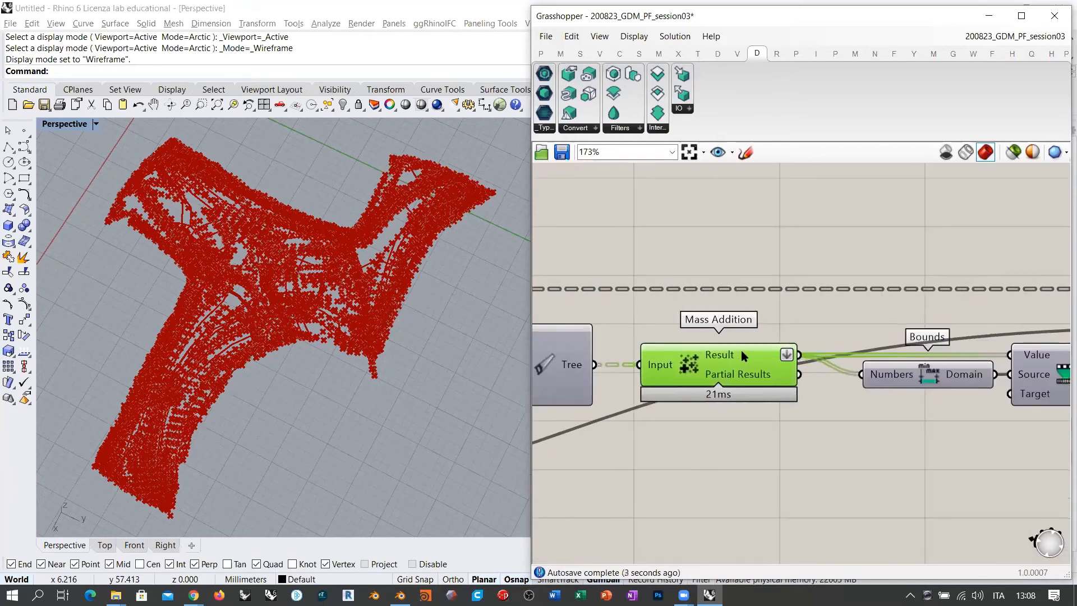
mouse_move(731, 356)
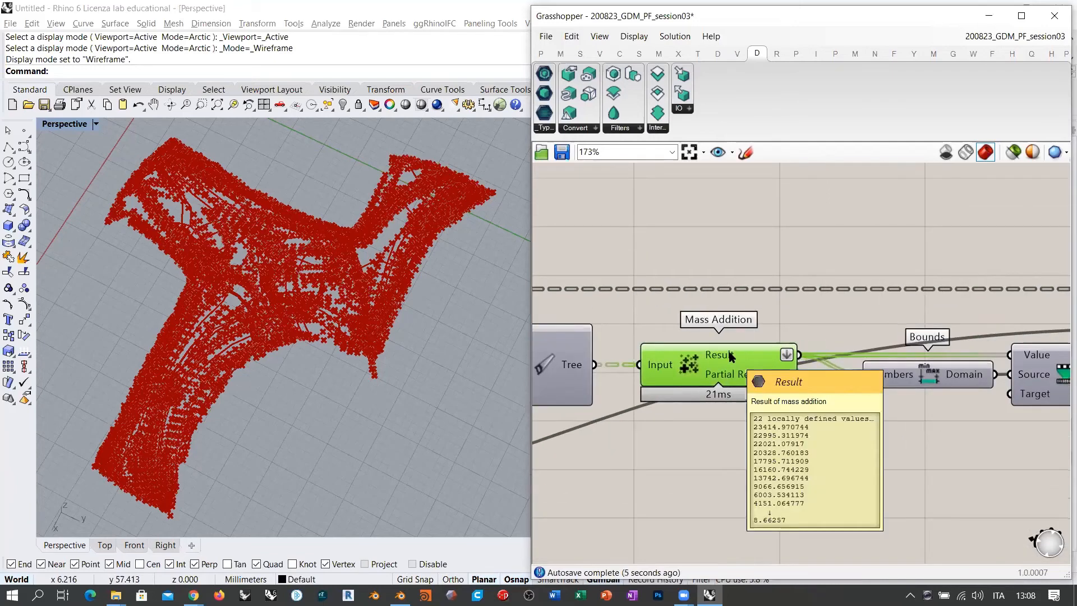
scroll(731, 355, down, 3)
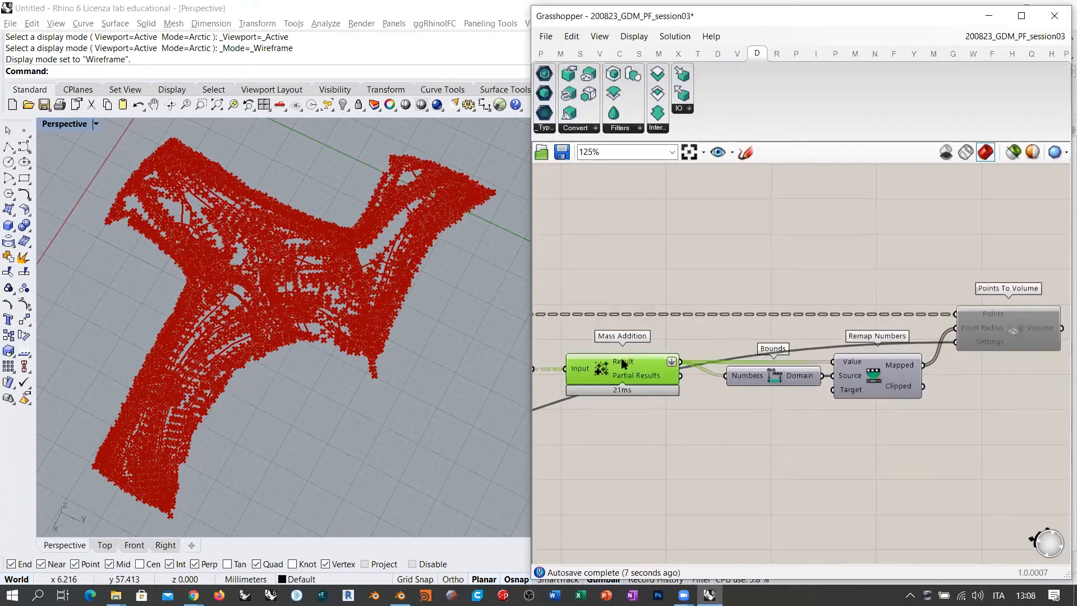
right_click(621, 362)
click(655, 432)
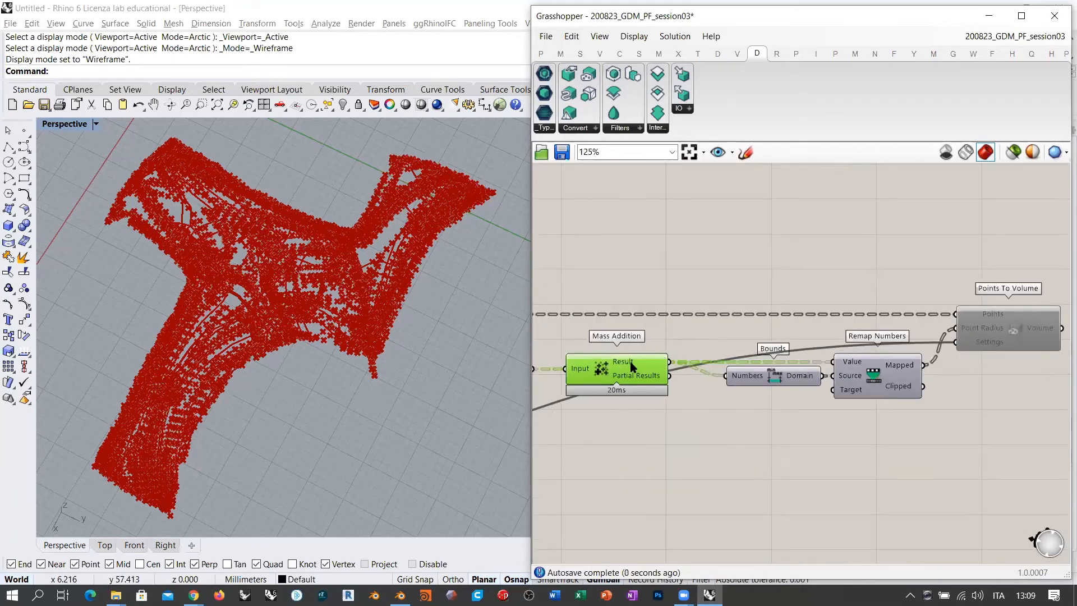
mouse_move(631, 363)
drag(773, 377, 753, 377)
drag(871, 378, 865, 378)
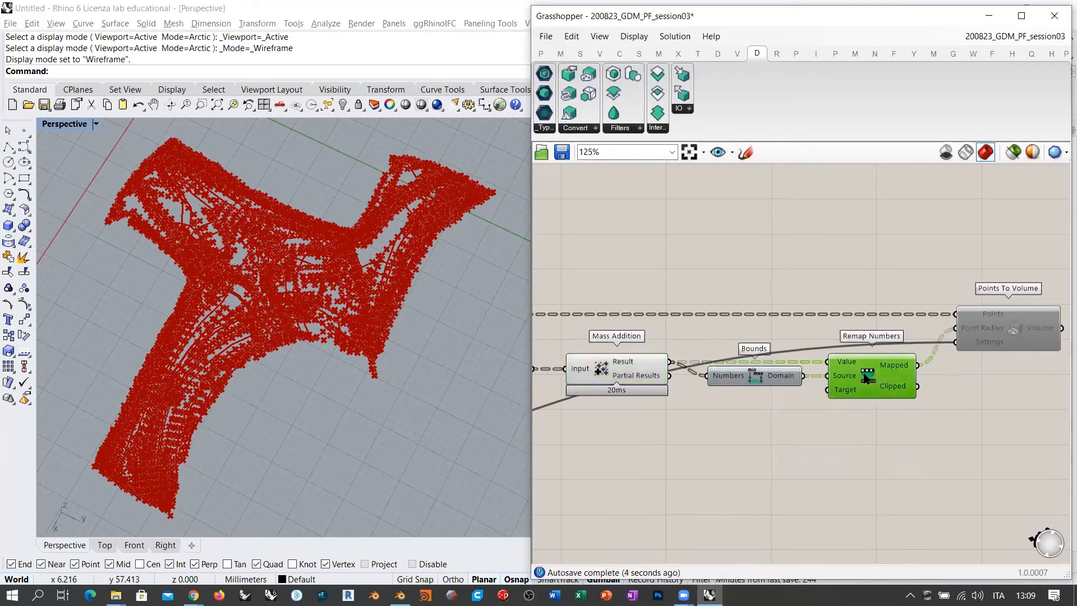
- Compare the data structure of the Remap Numbers Mapped output with the Divide Length points and the Flip Matrix output
right_drag(969, 373, 890, 407)
mouse_move(815, 397)
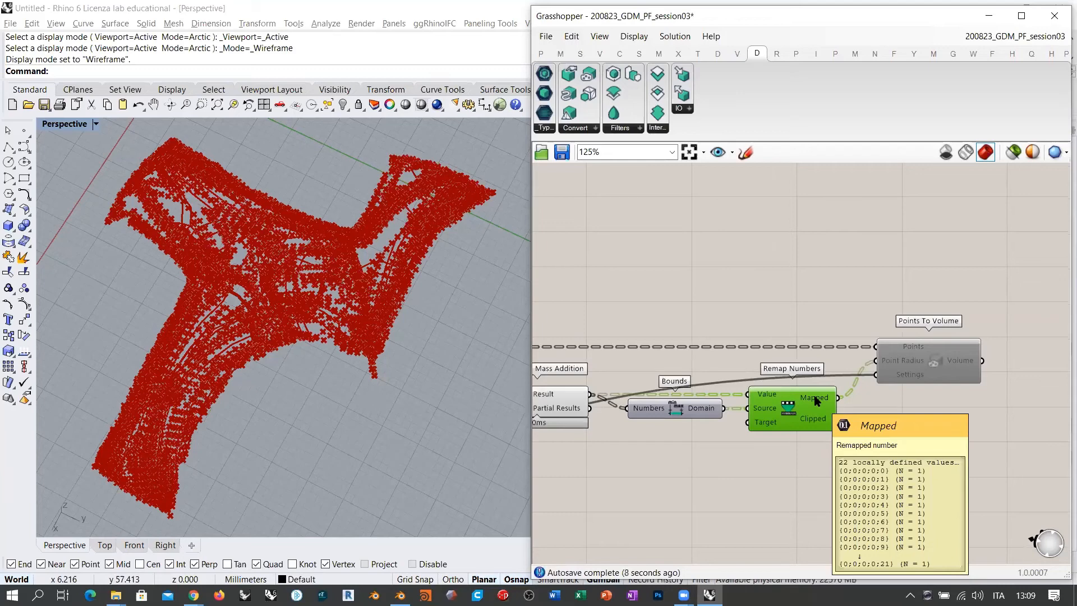
right_drag(547, 373, 1015, 387)
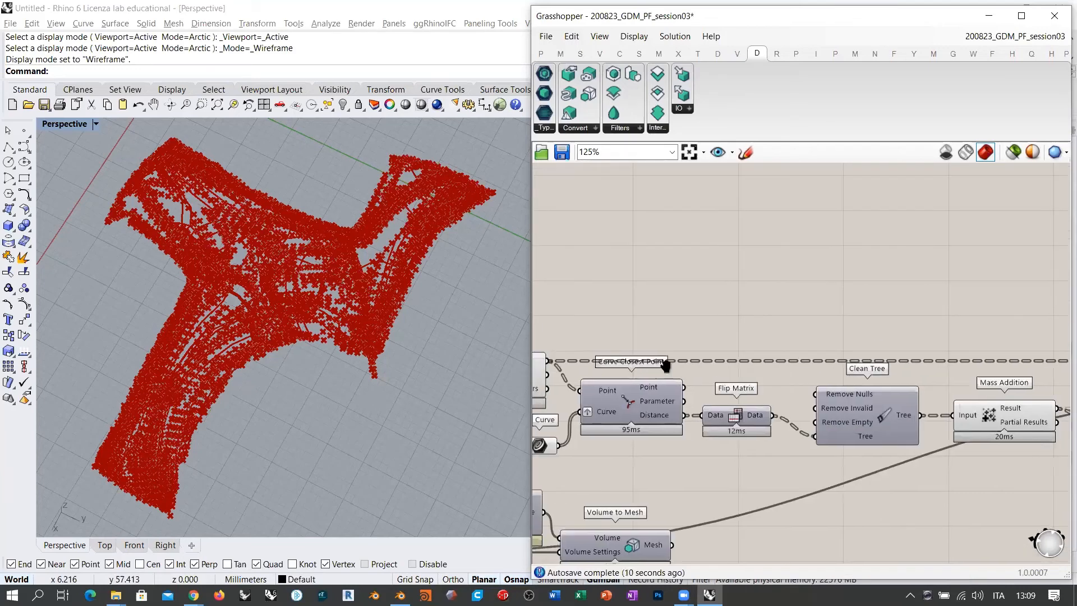
right_drag(663, 364, 739, 365)
mouse_move(599, 365)
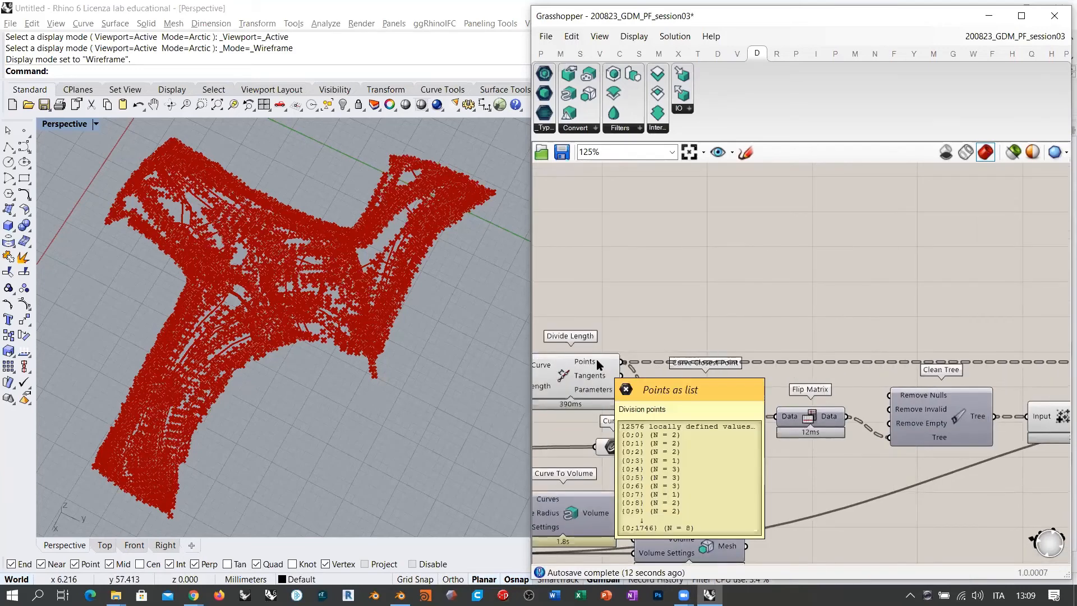
right_drag(963, 446, 880, 426)
mouse_move(735, 395)
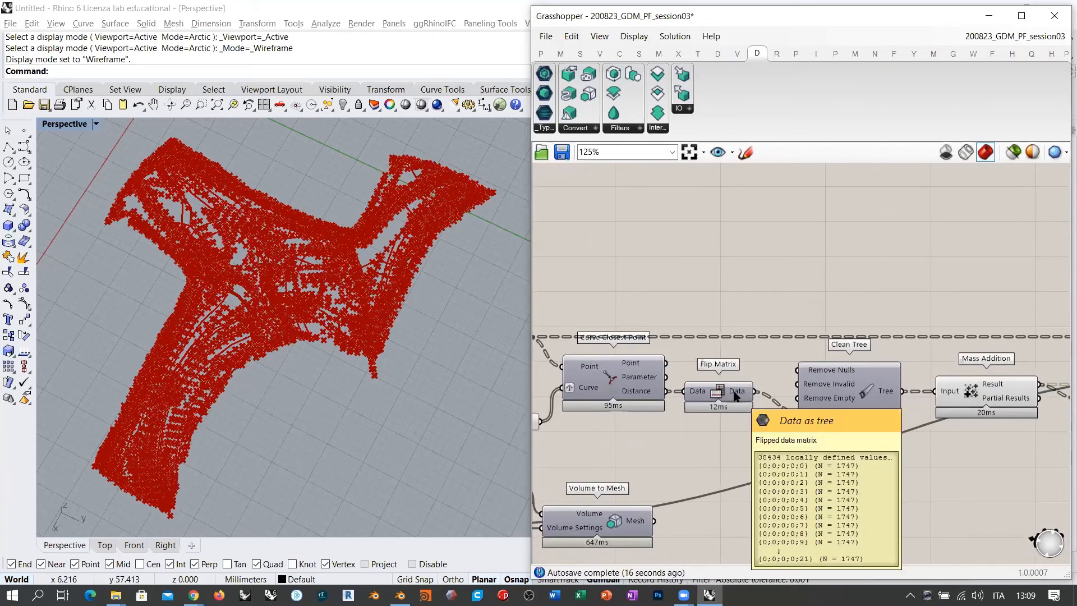
right_drag(1042, 410, 817, 410)
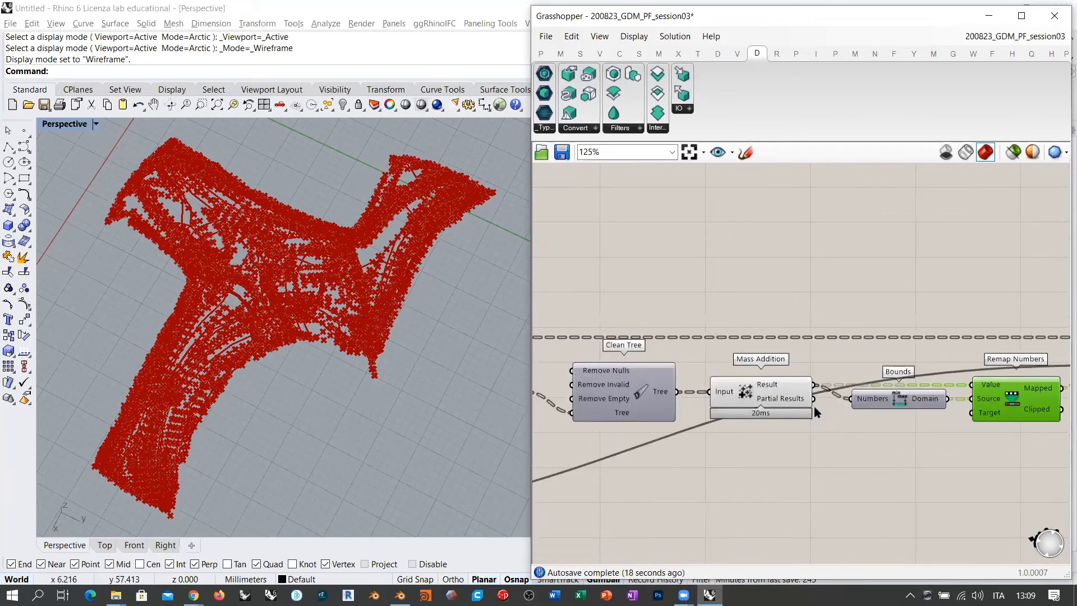
- Compare the Divide Length points' structure with the chain, and widen the gap between Remap Numbers and Points To Volume
right_drag(897, 413, 1066, 431)
mouse_move(599, 359)
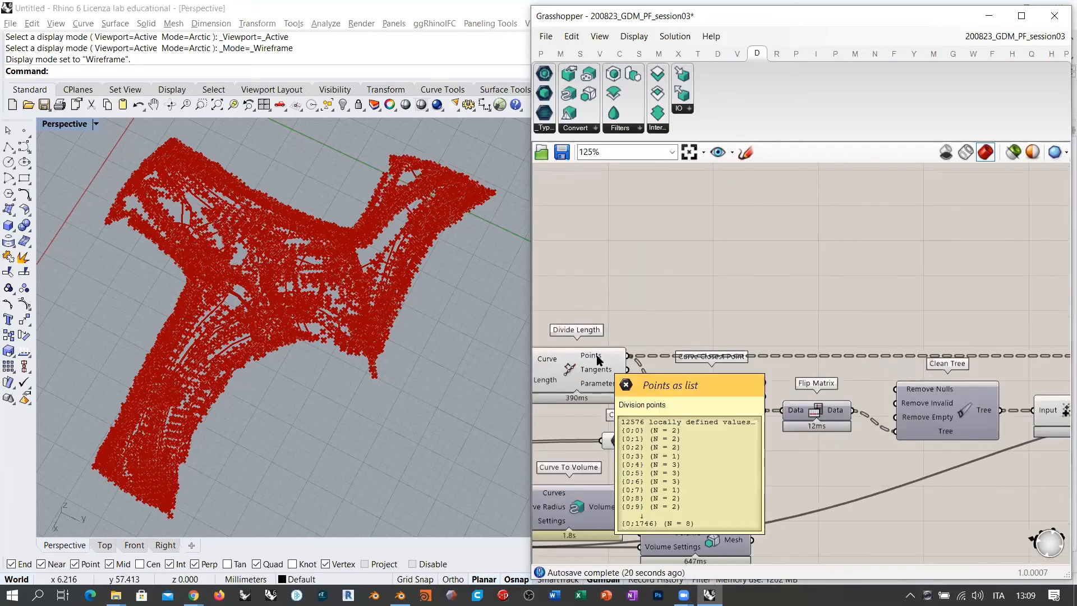
right_drag(970, 413, 638, 392)
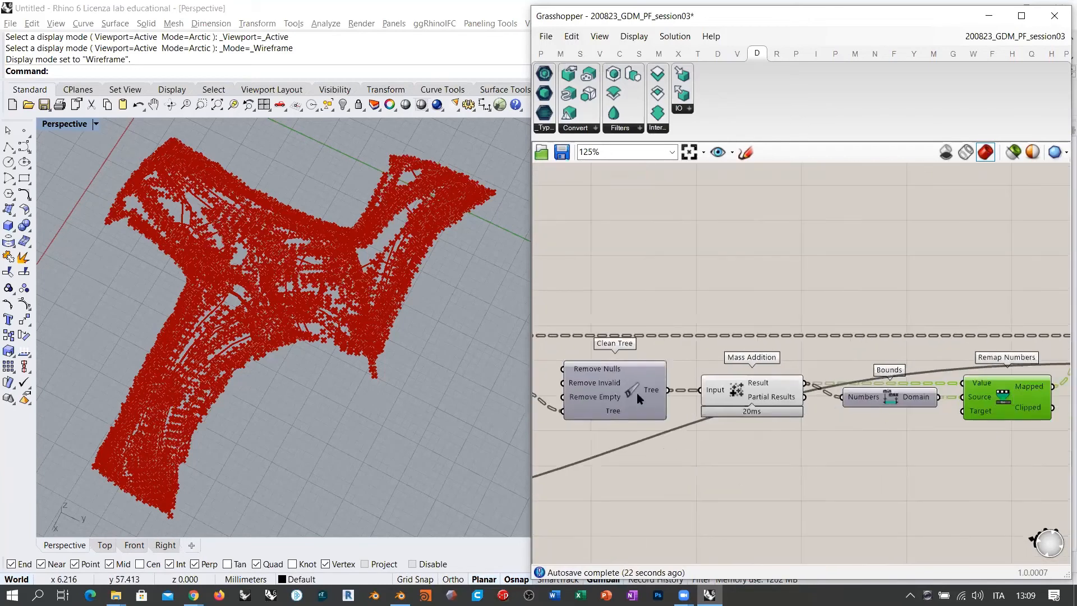
right_drag(963, 402, 660, 414)
shift+drag(829, 361, 918, 362)
click(808, 421)
drag(807, 421, 735, 421)
- Add a second Flip Matrix after Remap Numbers and feed it from the Mapped output
double_click(848, 409)
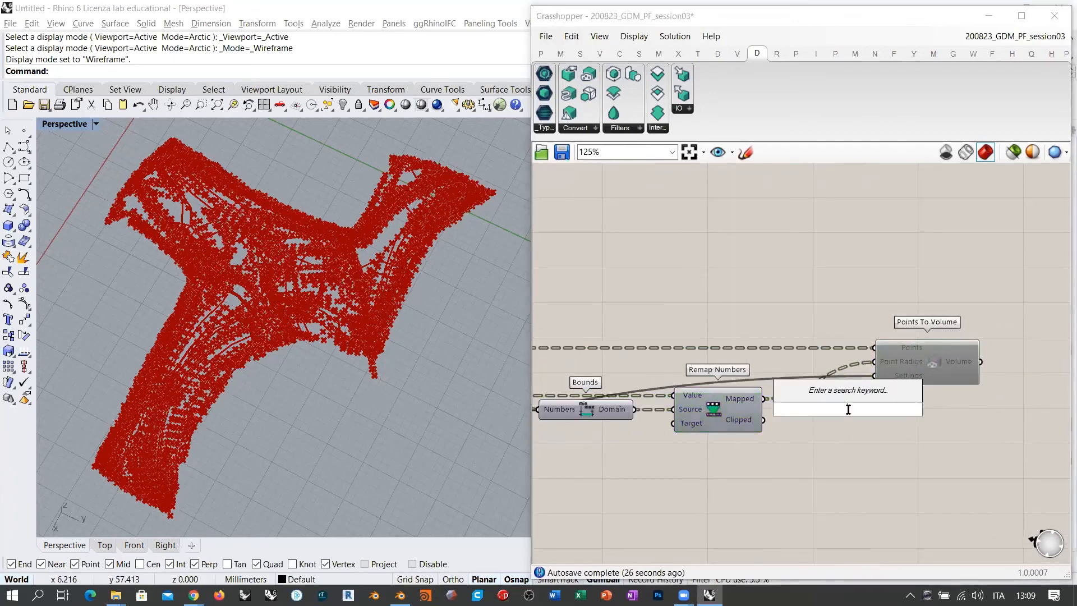
text(flip)
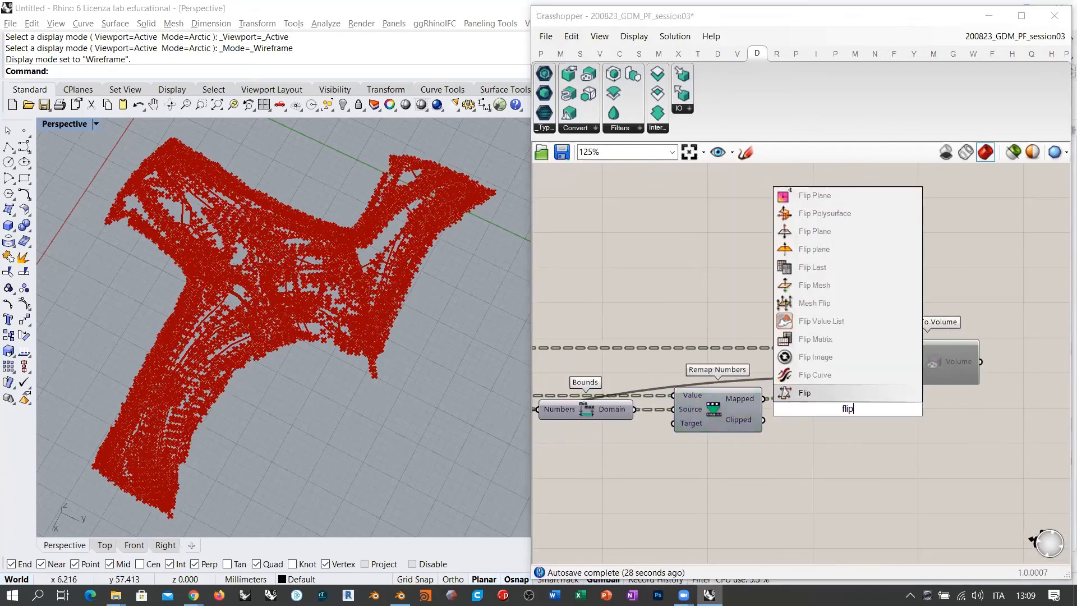
click(816, 339)
drag(764, 398, 791, 412)
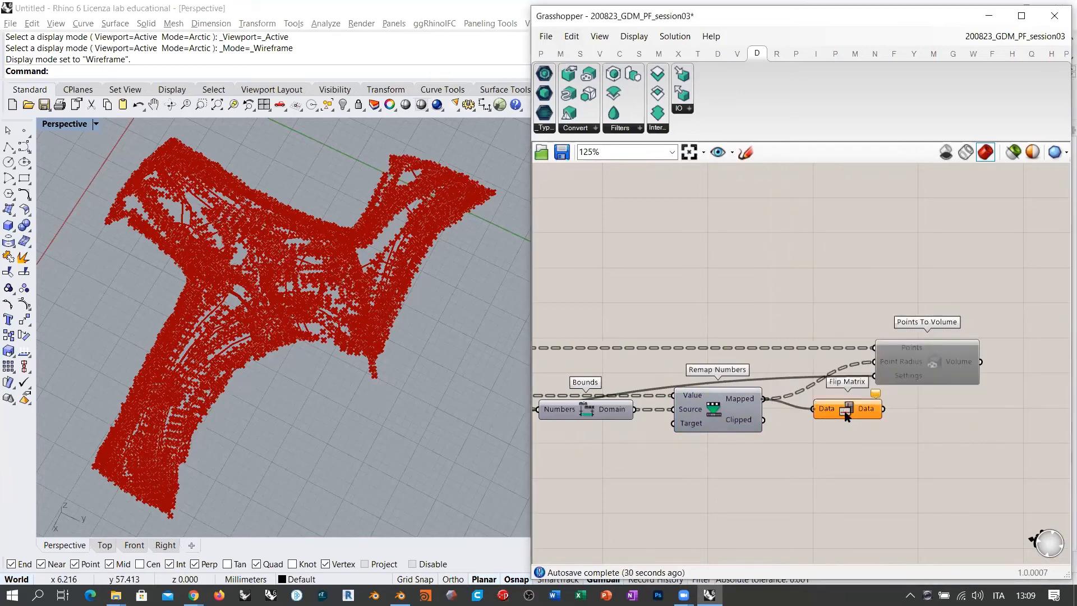
click(832, 421)
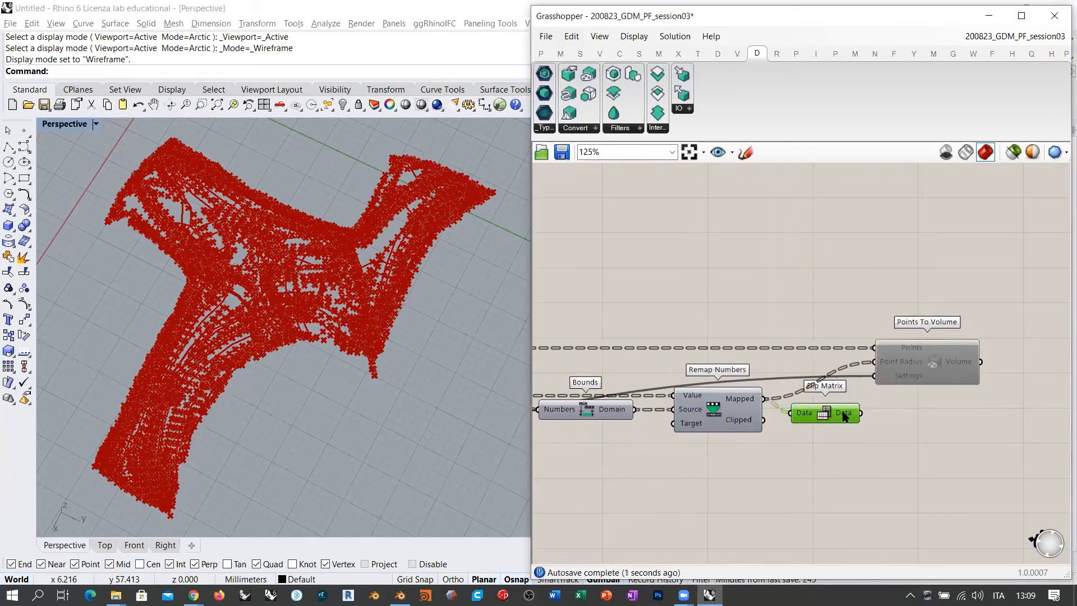
mouse_move(843, 416)
- Relocate the second Flip Matrix between Clean Tree and Mass Addition, wiring Tree into it and its Data output into Input
scroll(741, 355, up, 2)
scroll(709, 351, down, 2)
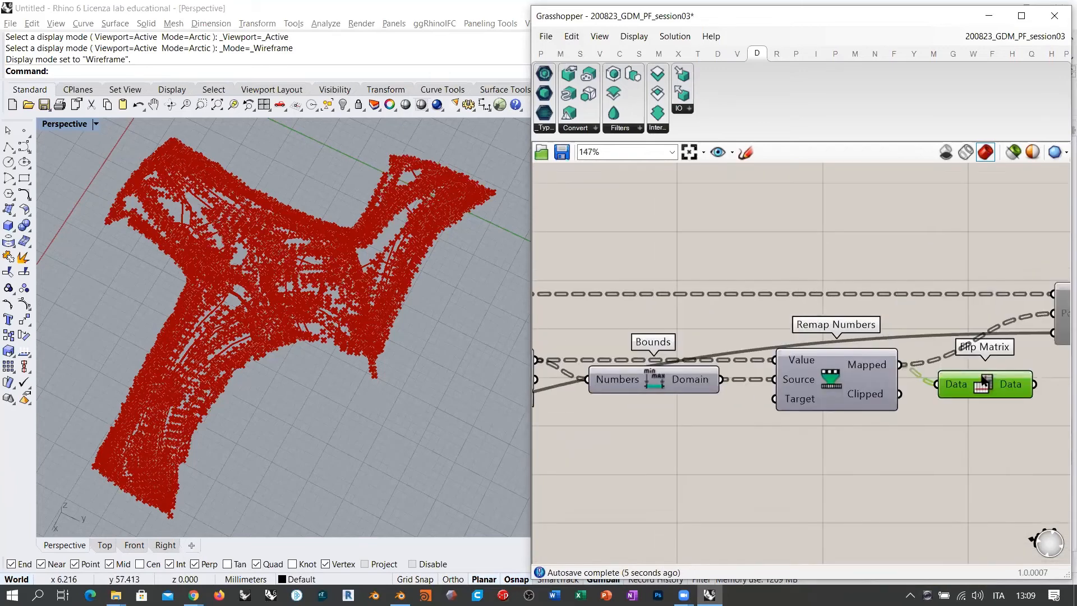
drag(973, 382, 657, 329)
right_drag(655, 354, 884, 350)
drag(747, 369, 850, 324)
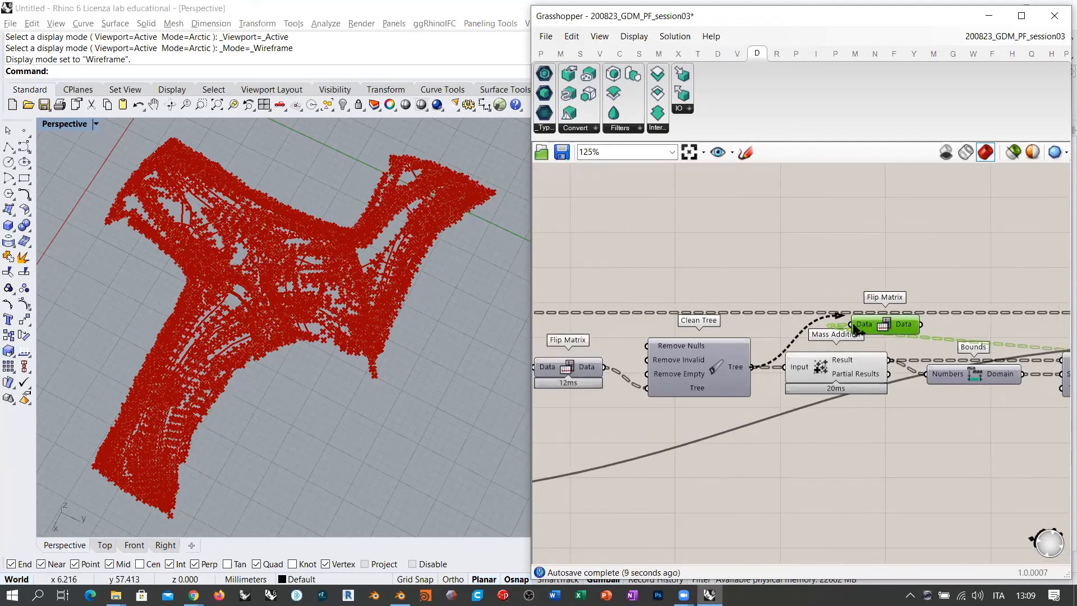
drag(916, 330, 786, 367)
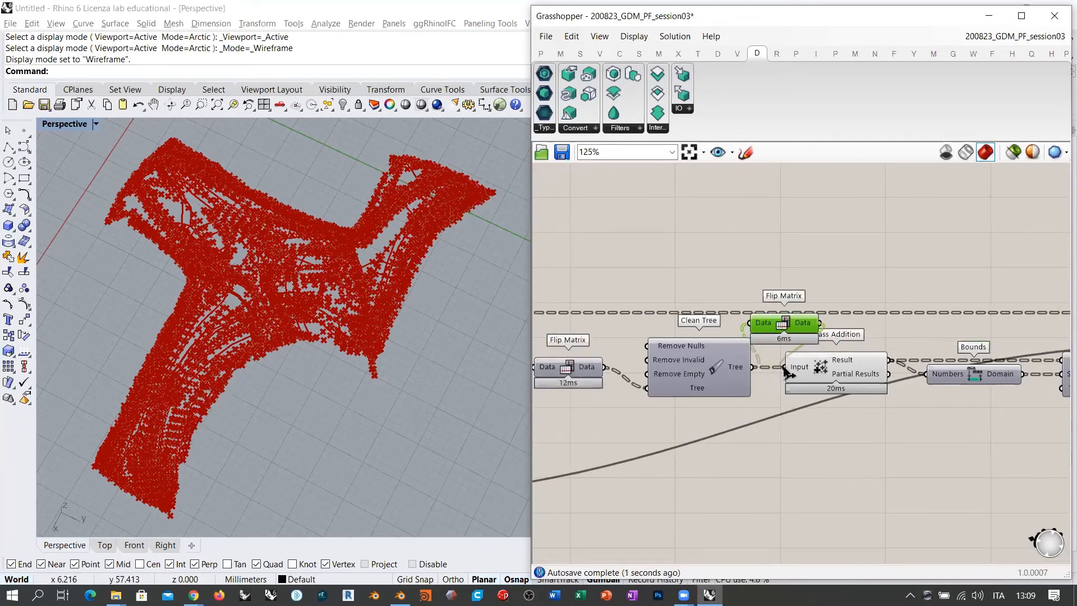
click(823, 433)
mouse_move(802, 327)
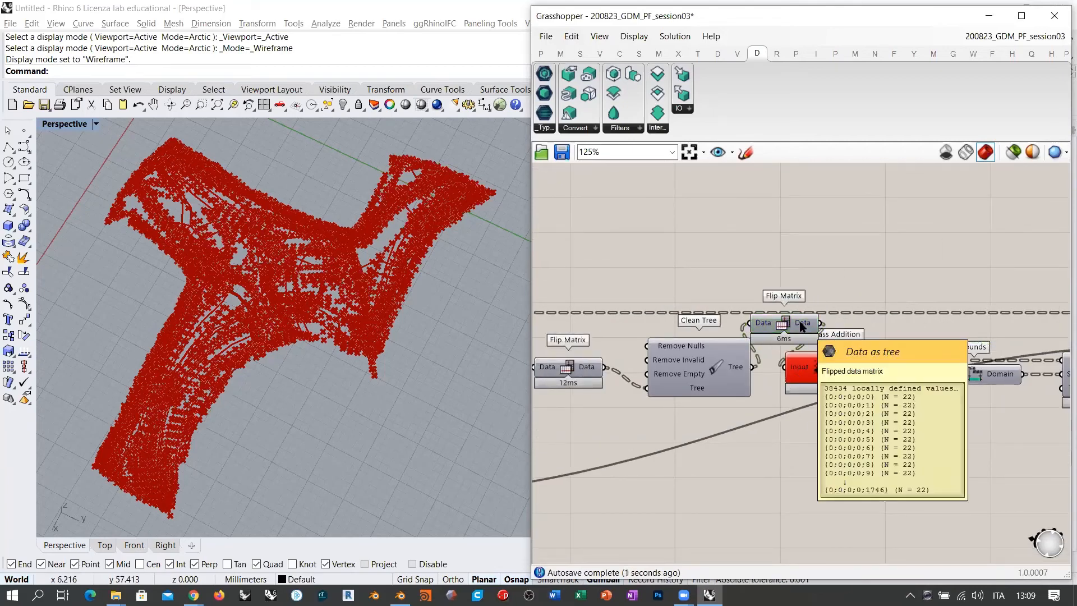
- Widen the Grasshopper window slightly and examine the whole component chain and the division points in the Rhino viewport
scroll(802, 327, down, 5)
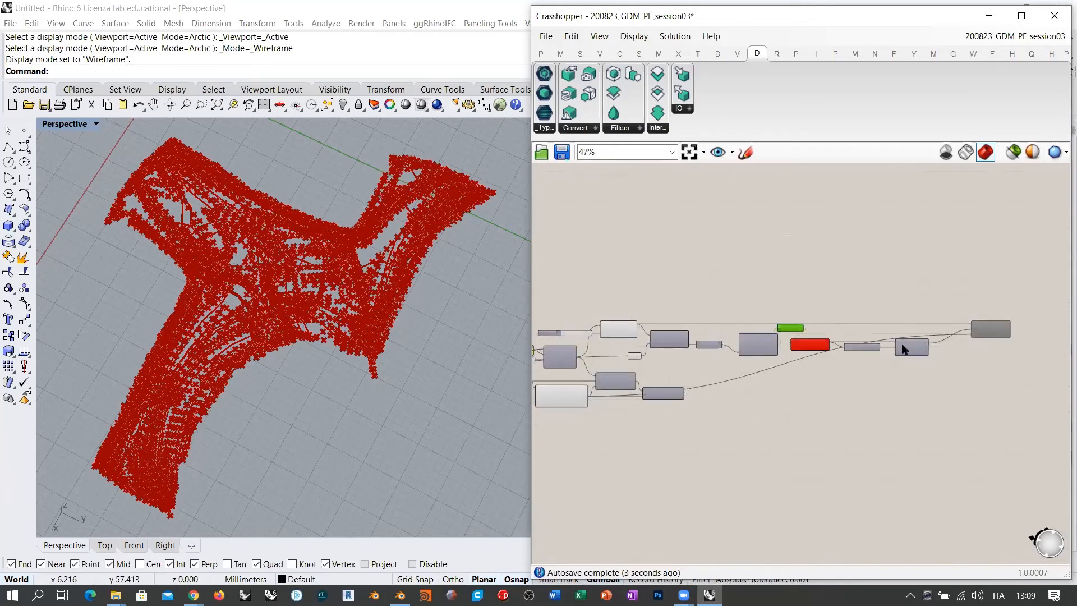
drag(1028, 303, 671, 357)
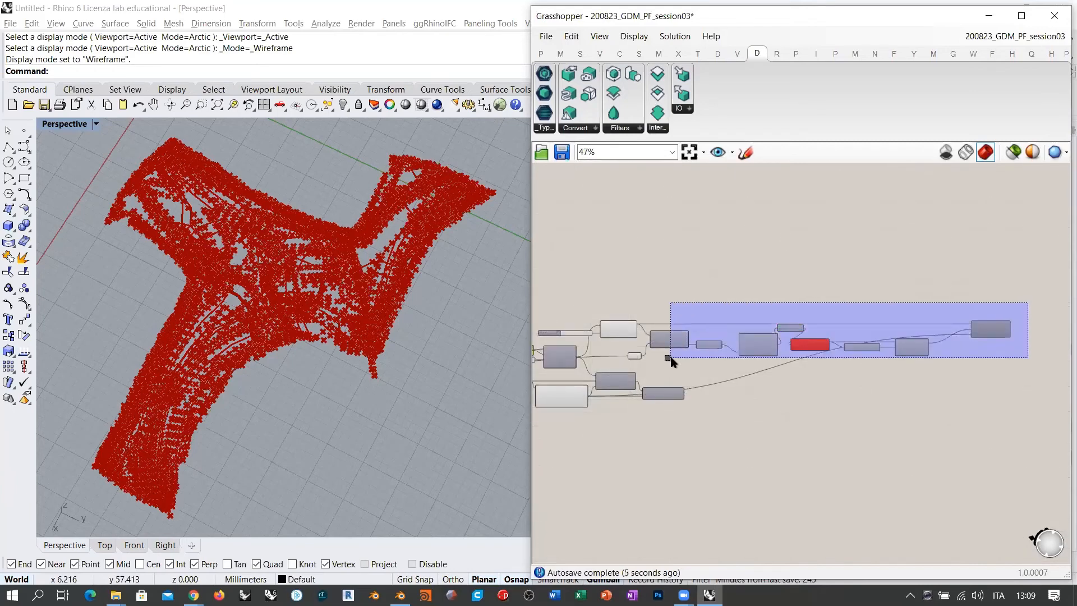
drag(750, 384, 981, 378)
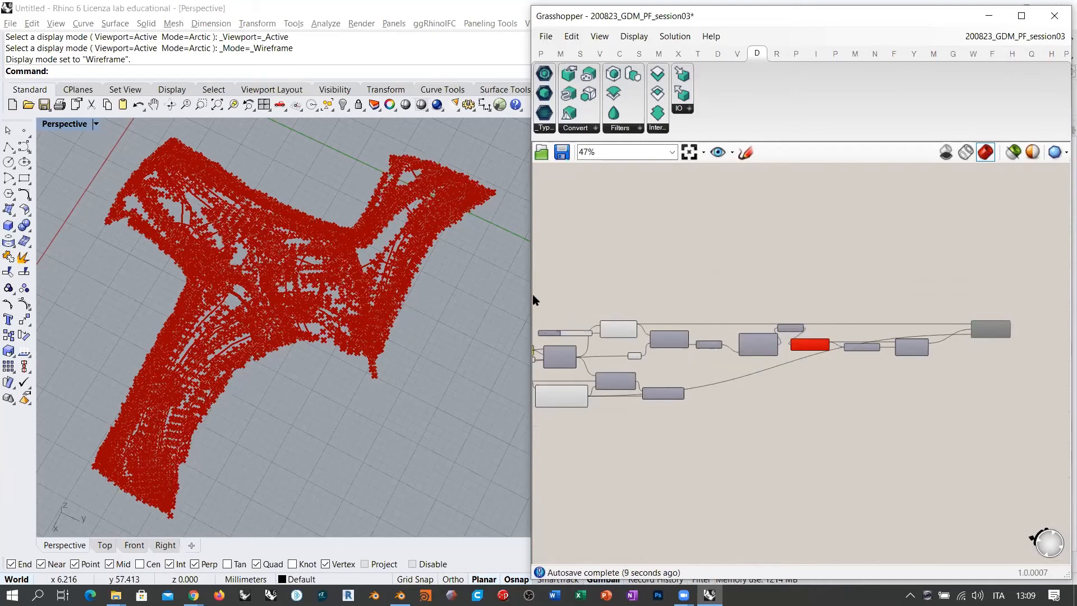
drag(530, 297, 500, 297)
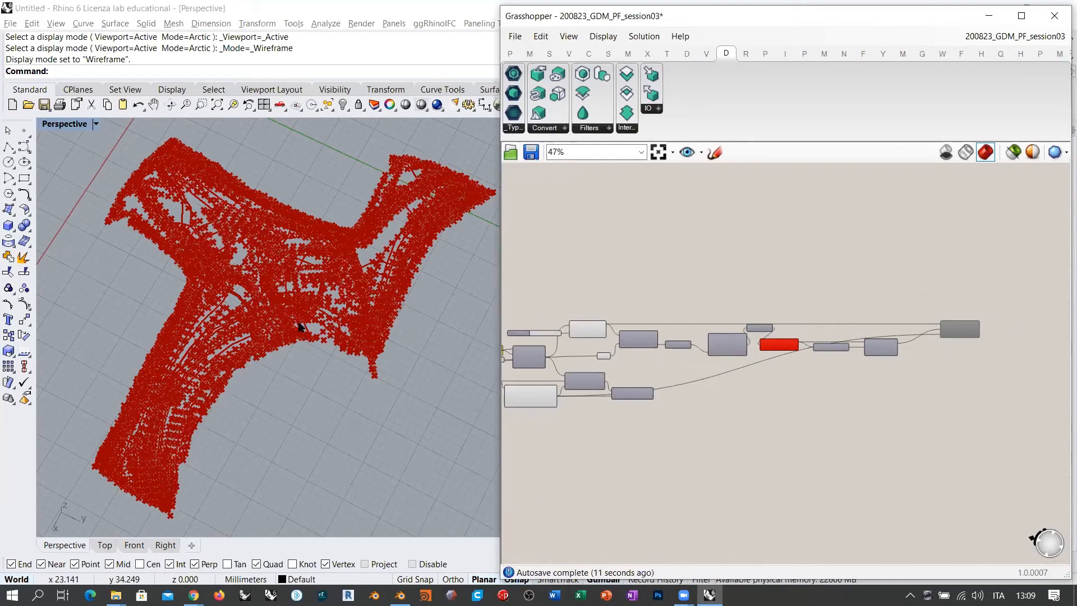
right_drag(301, 327, 254, 345)
scroll(221, 368, down, 3)
scroll(253, 344, up, 2)
click(676, 247)
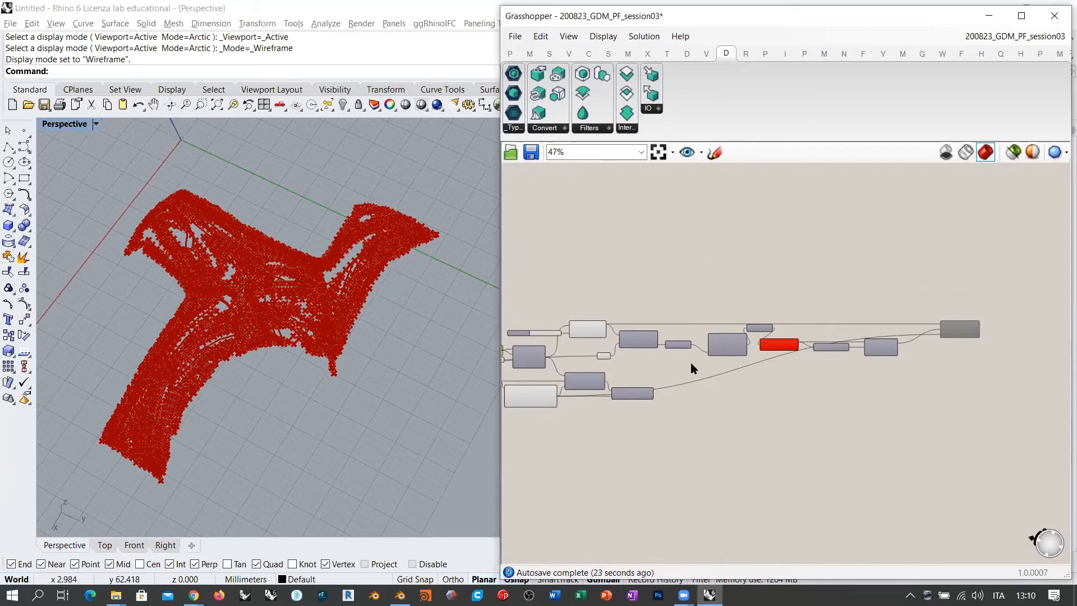
- Flatten the Points output of Divide Length
scroll(691, 362, up, 2)
scroll(642, 329, up, 6)
right_click(638, 278)
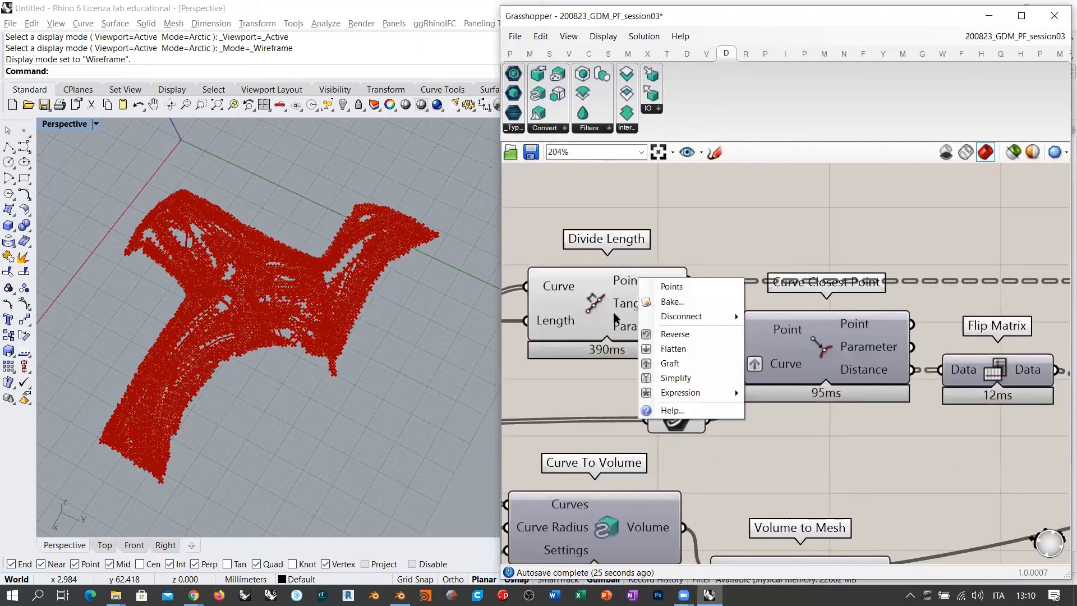
click(661, 349)
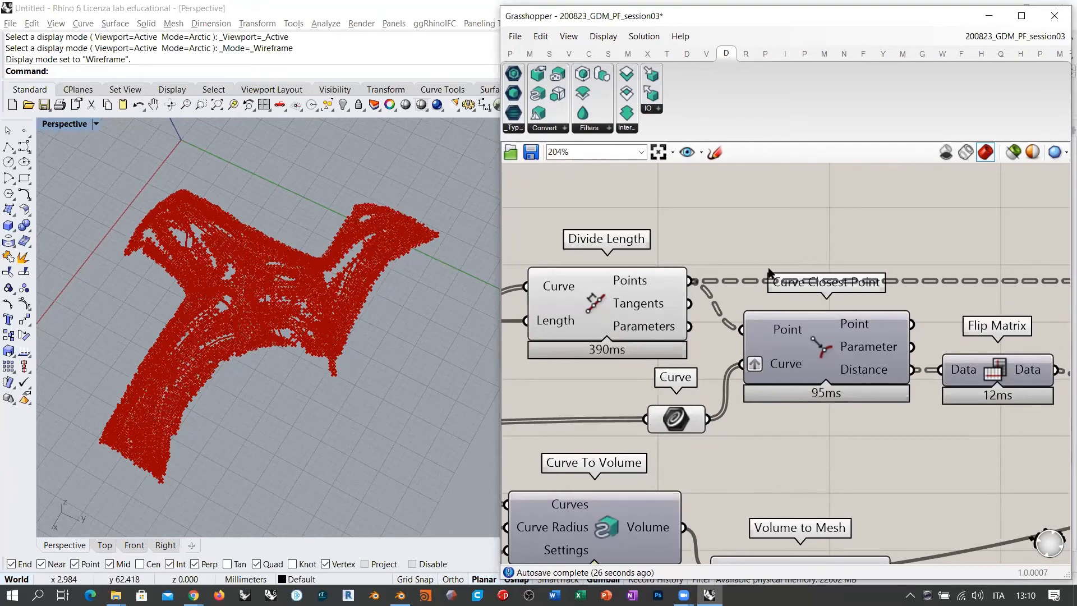
- Examine the recomputed chain from Curve Closest Point onward and the curves held in the Curve parameter
right_drag(836, 312, 644, 325)
scroll(645, 327, down, 5)
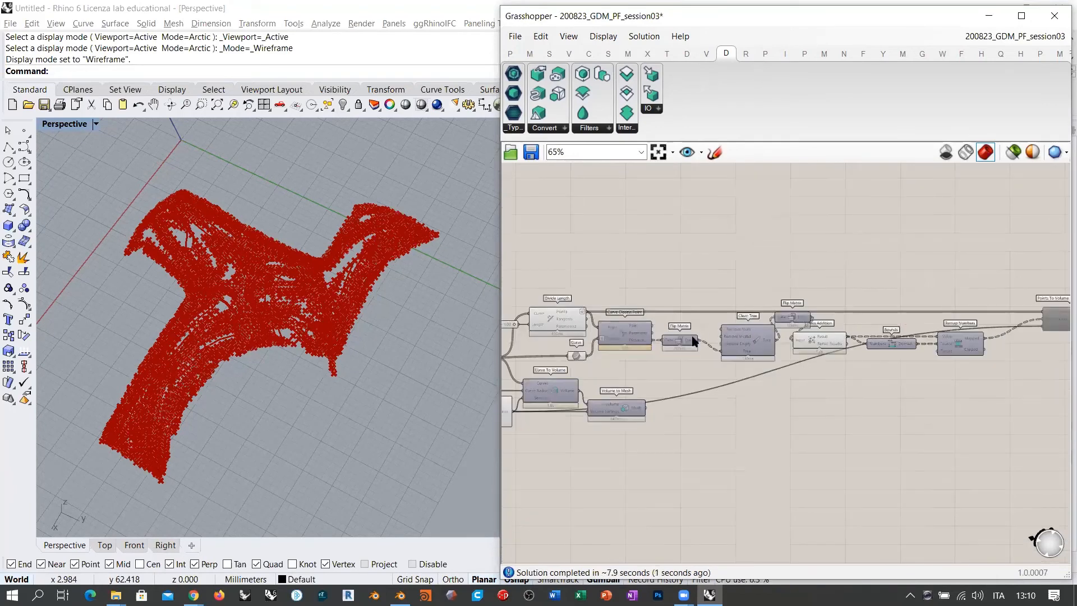
scroll(698, 339, up, 2)
right_drag(776, 345, 748, 347)
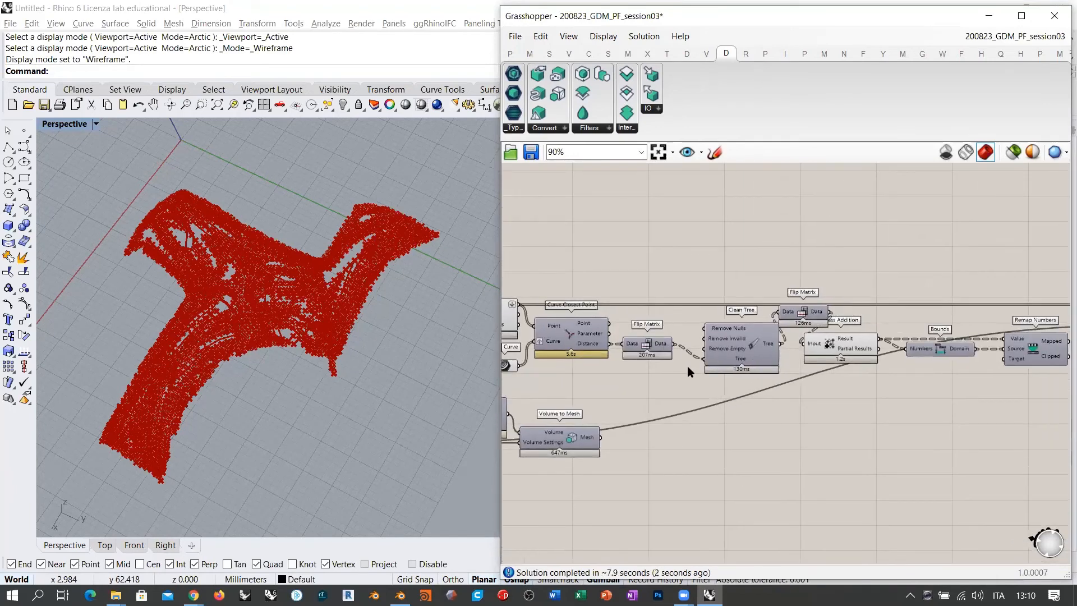
right_drag(571, 363, 633, 355)
click(569, 358)
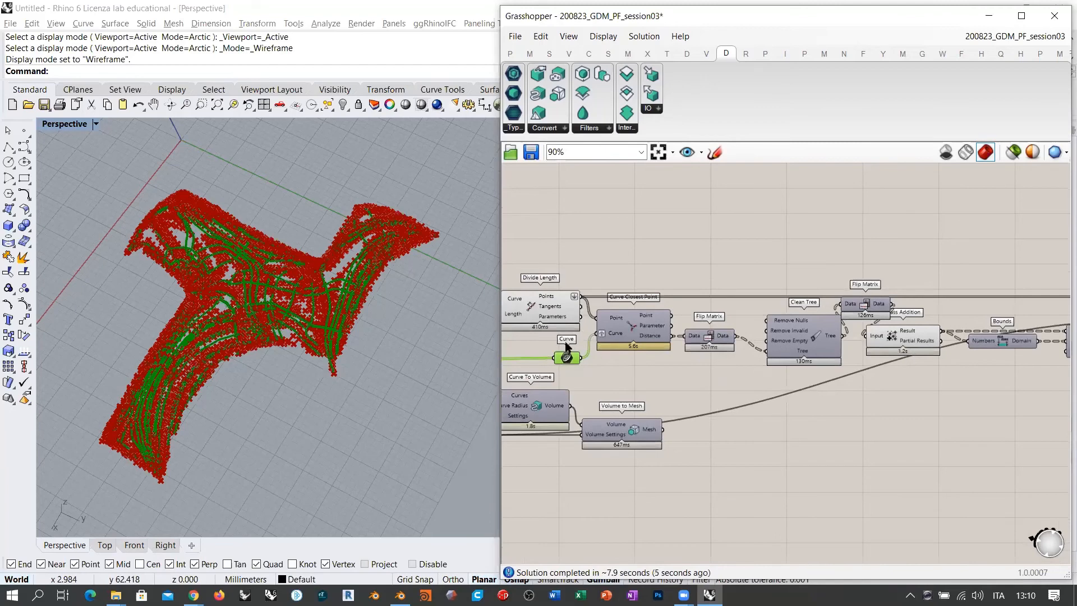
scroll(566, 348, up, 3)
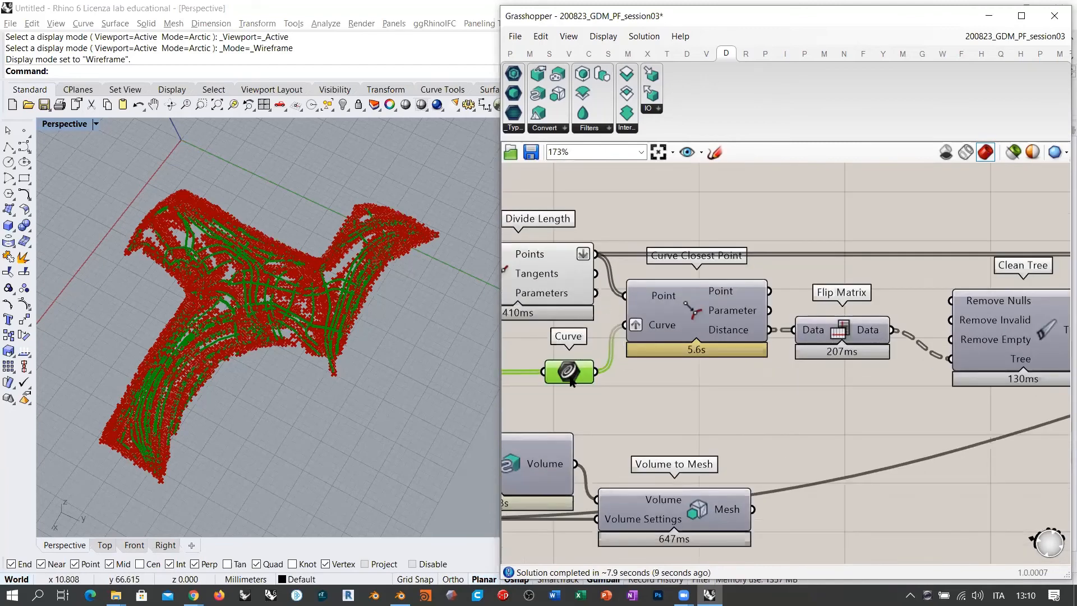
scroll(737, 331, down, 5)
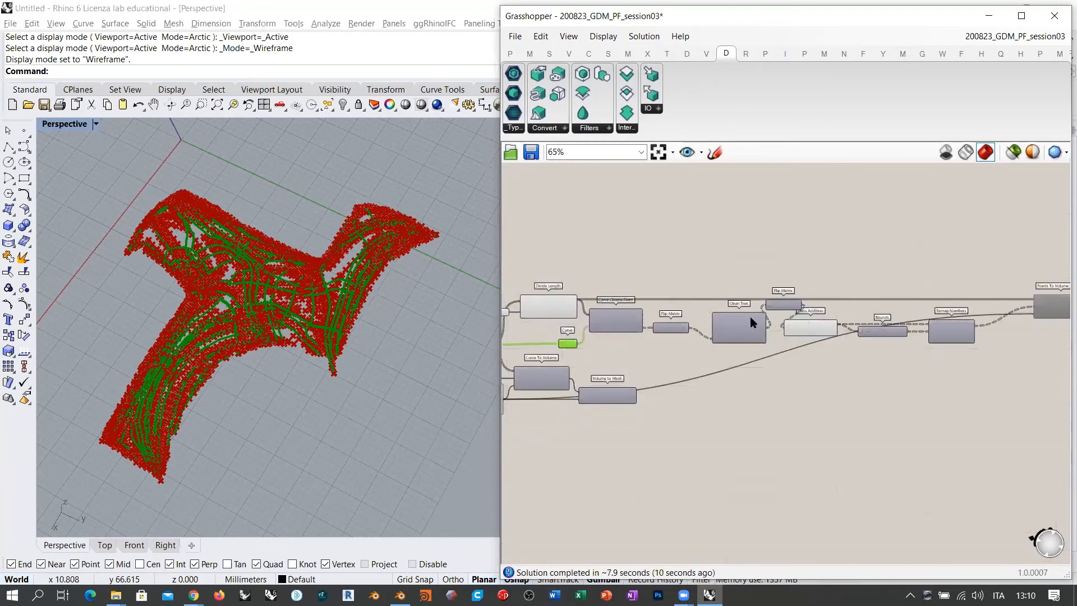
- Delete the chain from Curve Closest Point through Points To Volume, along with the Curve parameter feeding it
drag(1029, 273, 584, 355)
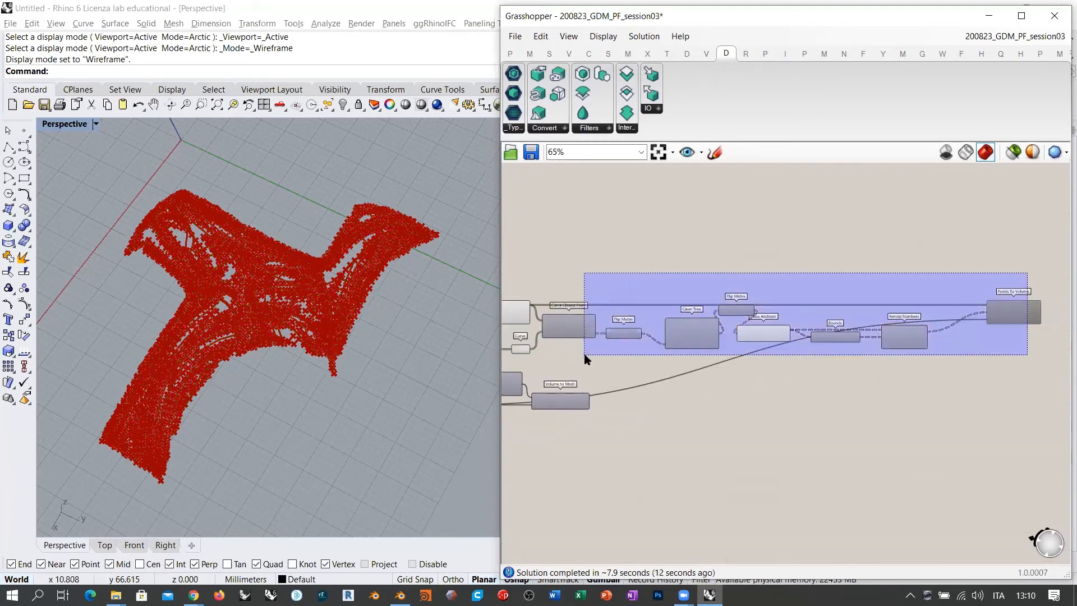
key(Delete)
right_drag(520, 349, 614, 341)
scroll(615, 342, up, 5)
drag(617, 346, 620, 345)
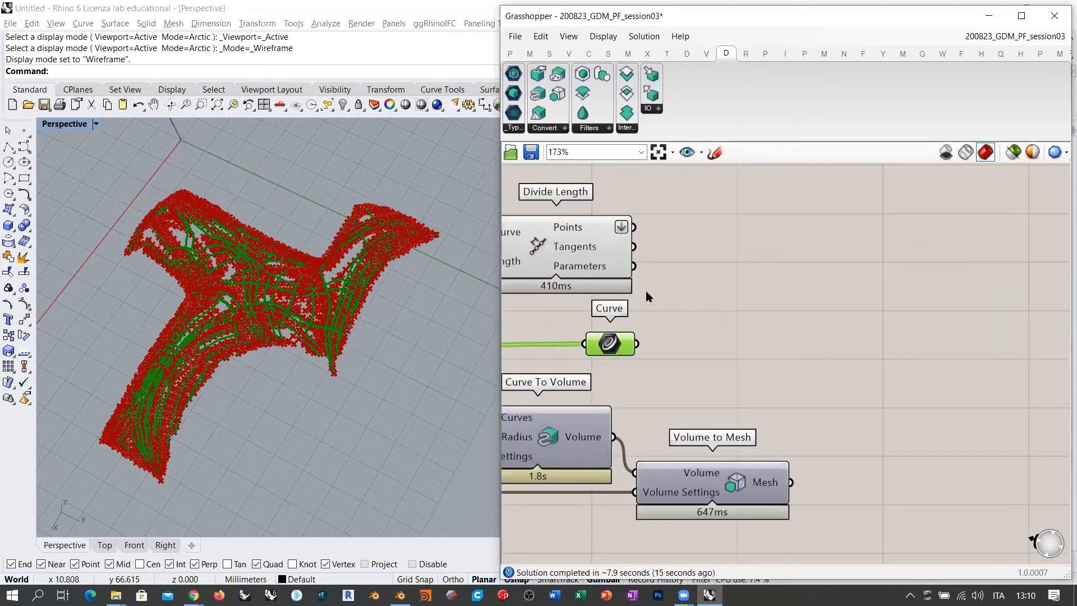
key(Delete)
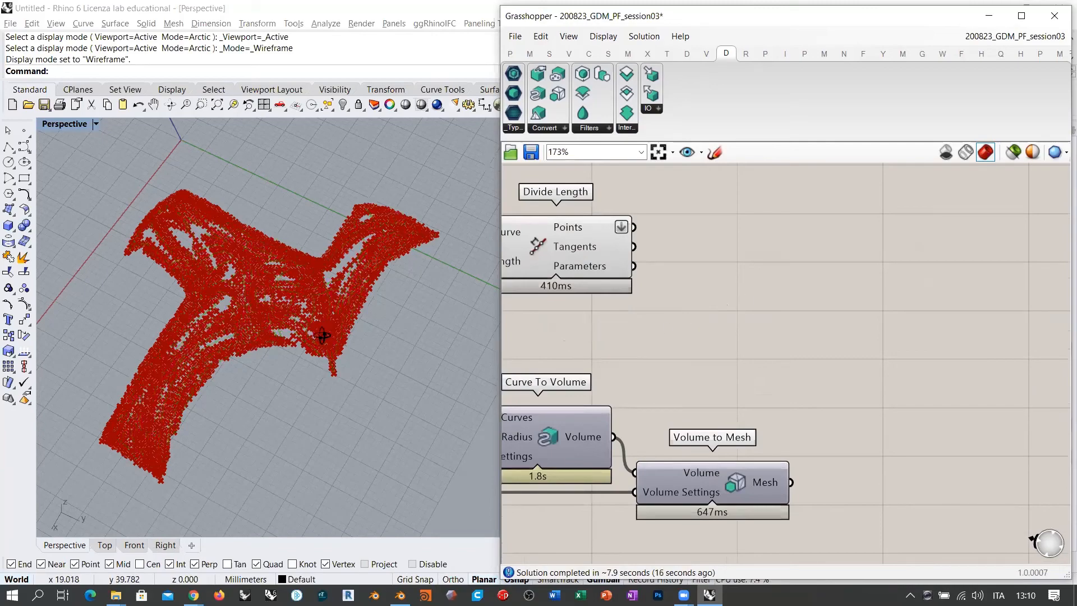
- Add a new Points To Volume component well beyond Divide Length and connect the flattened Points output to its Points input
right_drag(321, 335, 328, 358)
shift+right_drag(296, 308, 458, 312)
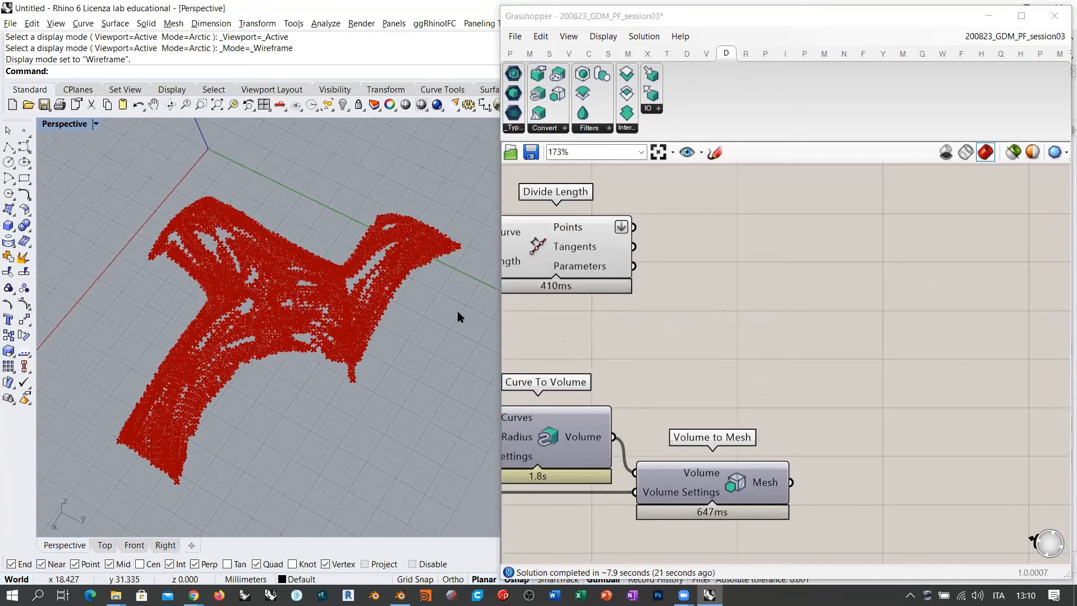
right_drag(690, 285, 719, 367)
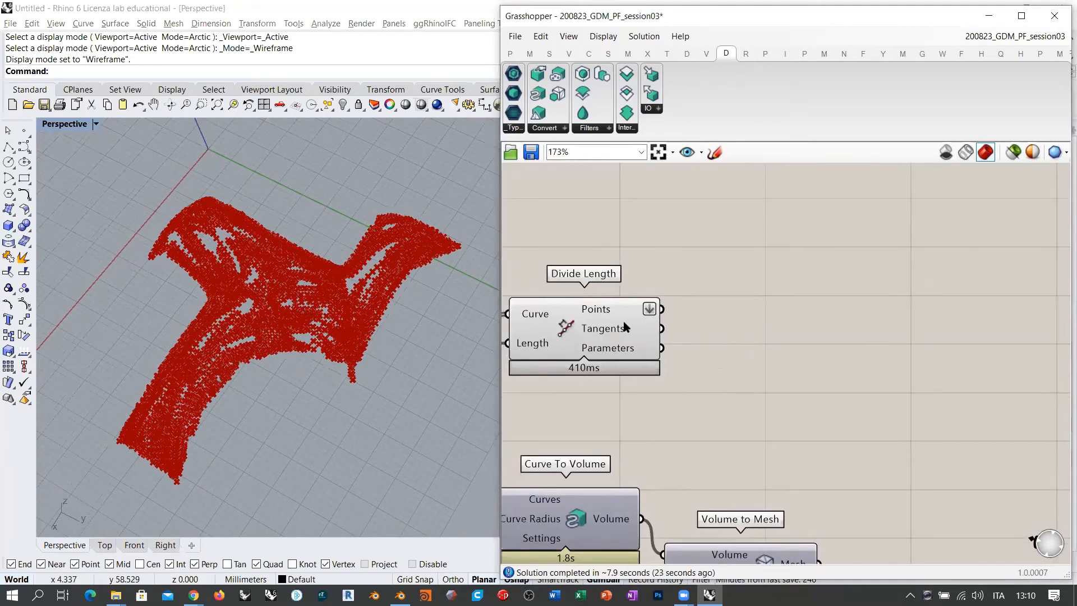
drag(557, 75, 853, 330)
drag(681, 312, 917, 318)
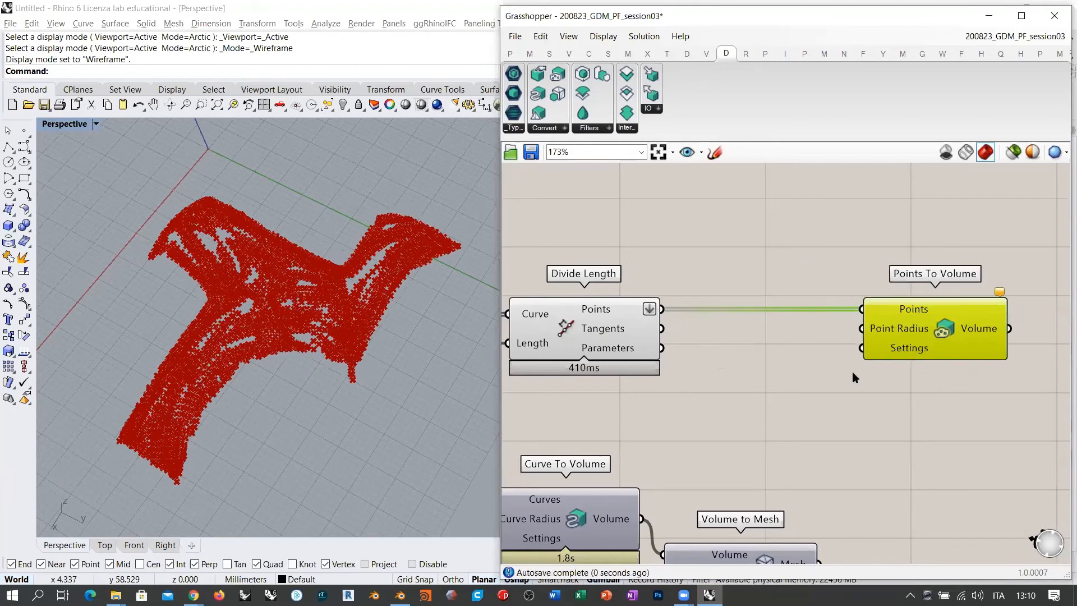
click(852, 373)
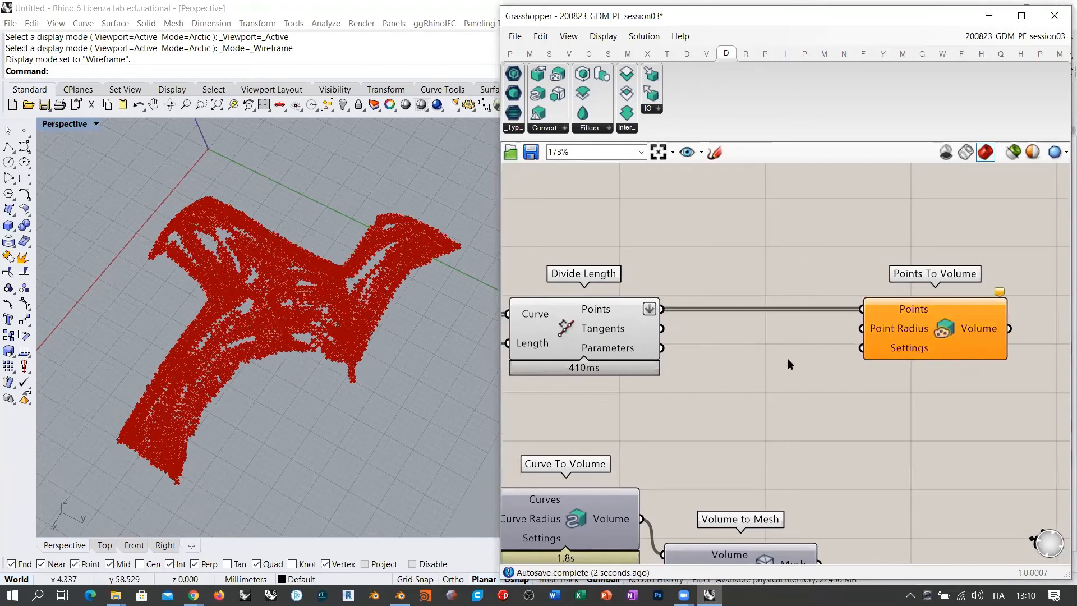
right_drag(779, 351, 729, 351)
drag(902, 312, 971, 312)
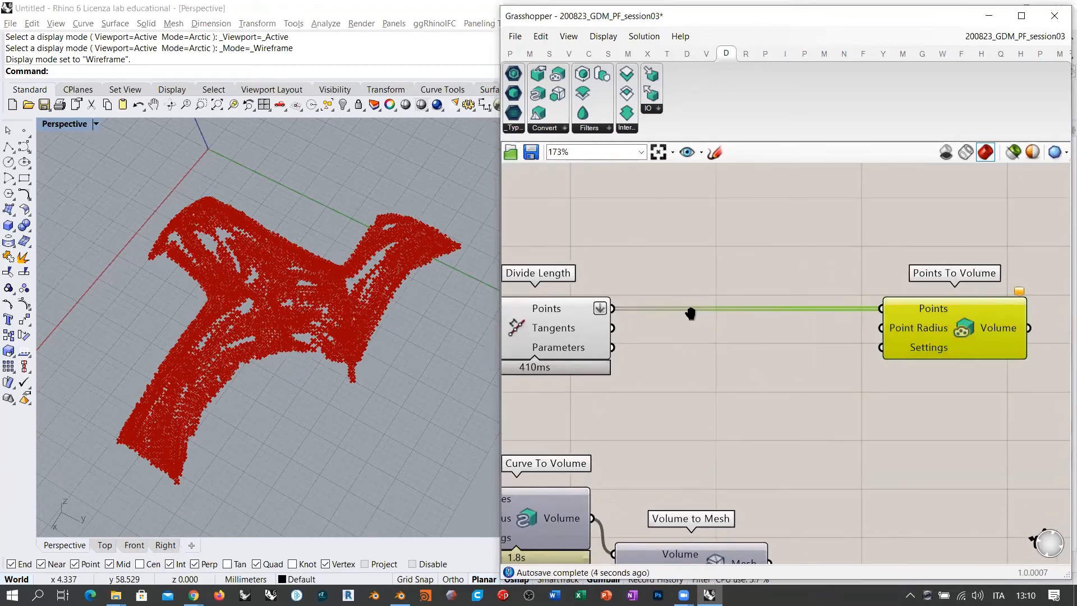
- Add a Point parameter in the free space above Divide Length
right_drag(691, 313, 816, 426)
double_click(671, 299)
text(p)
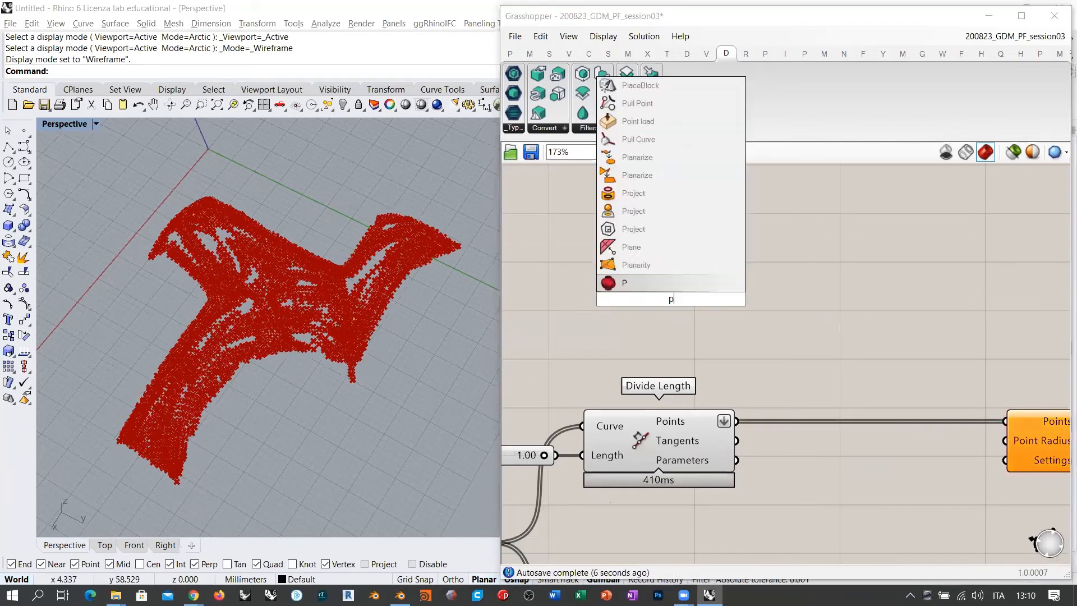
text(oint)
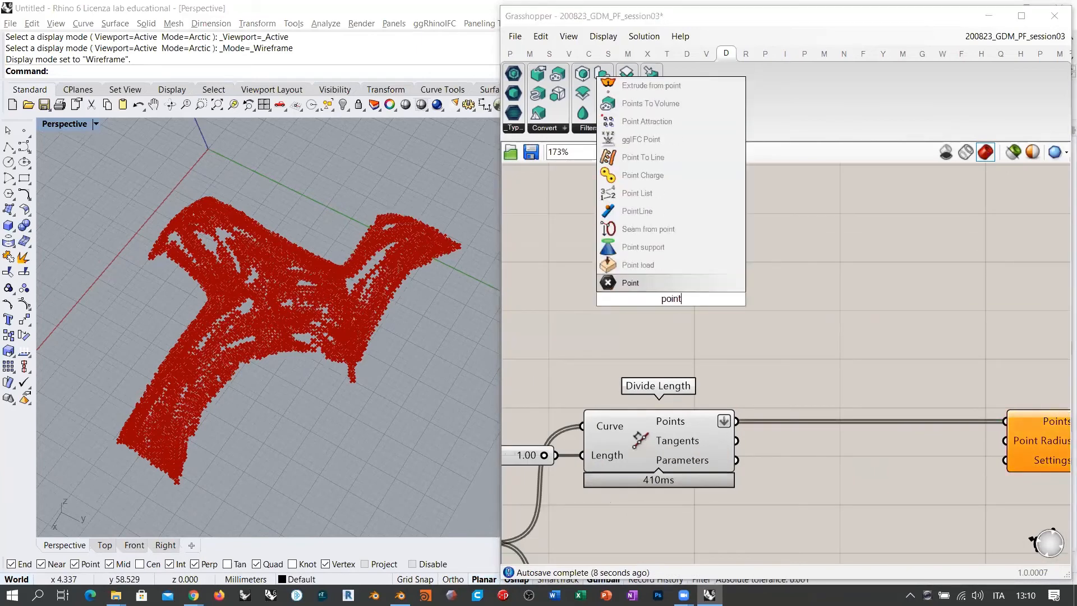
click(655, 284)
drag(676, 306, 693, 285)
- Assign a single point to the Point parameter, picking its location near the middle of the shell in the Perspective view
right_click(693, 285)
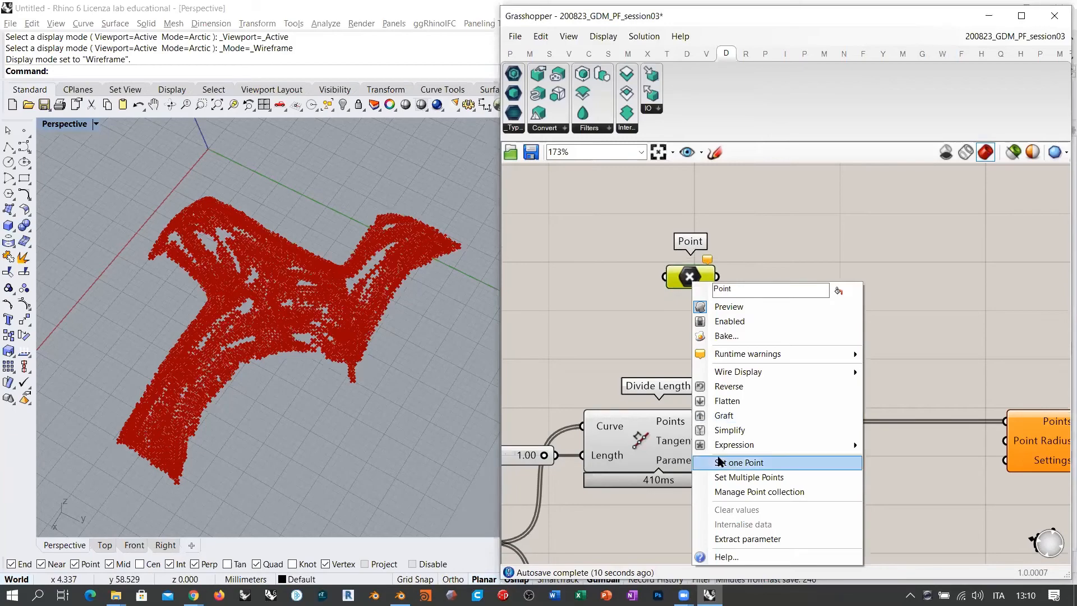
click(741, 461)
right_drag(294, 325, 261, 347)
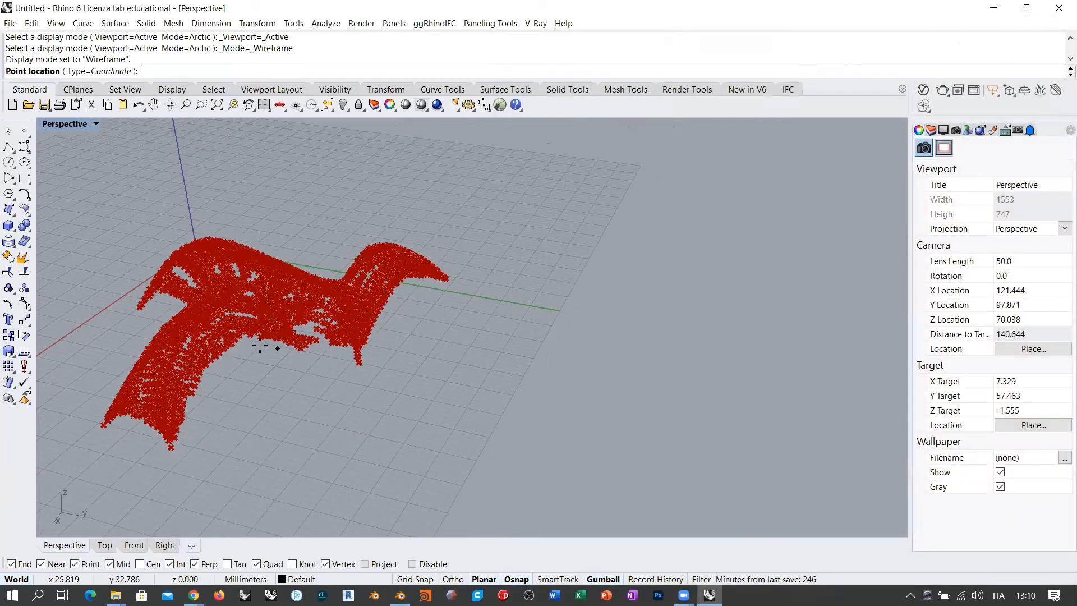
click(260, 327)
right_drag(471, 300, 327, 421)
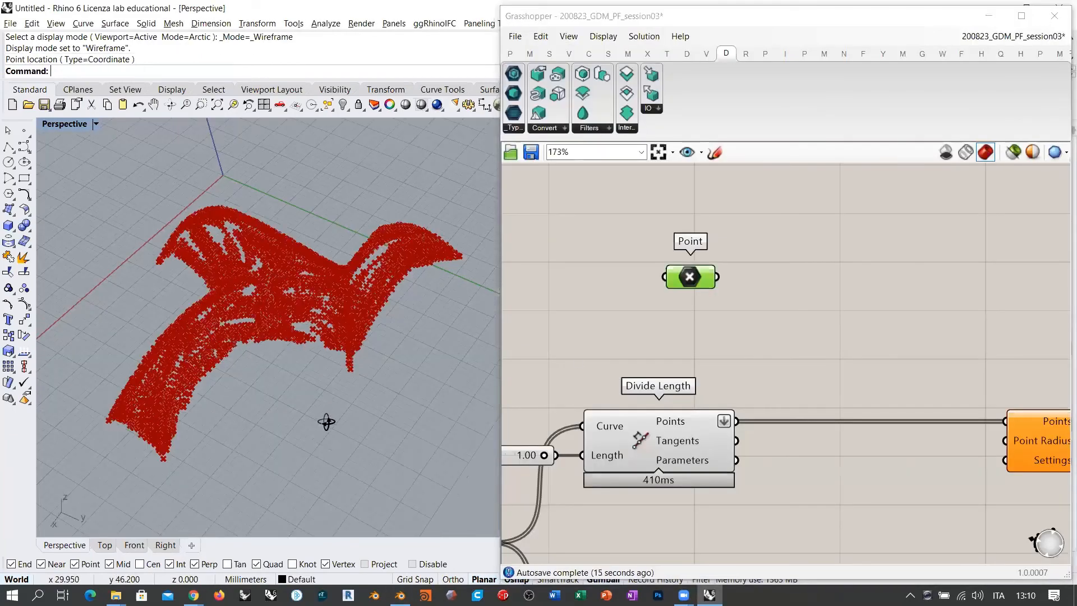
- Add a Distance component, connect the Point parameter to Point A and Divide Length's Points output to Point B, and align both above Divide Length
right_drag(794, 276, 694, 283)
double_click(695, 283)
text(dist)
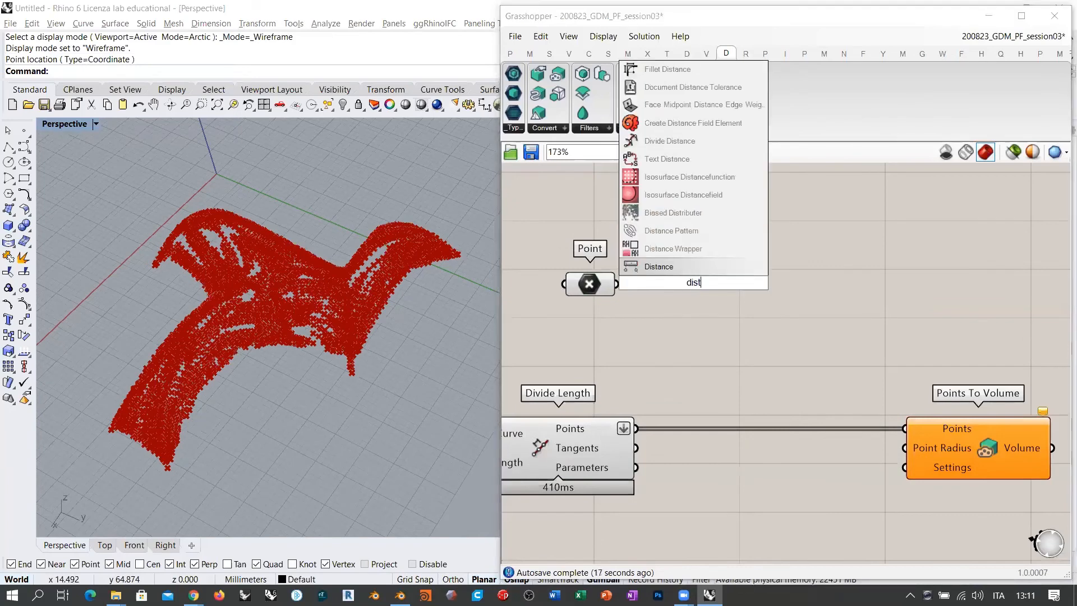
click(667, 267)
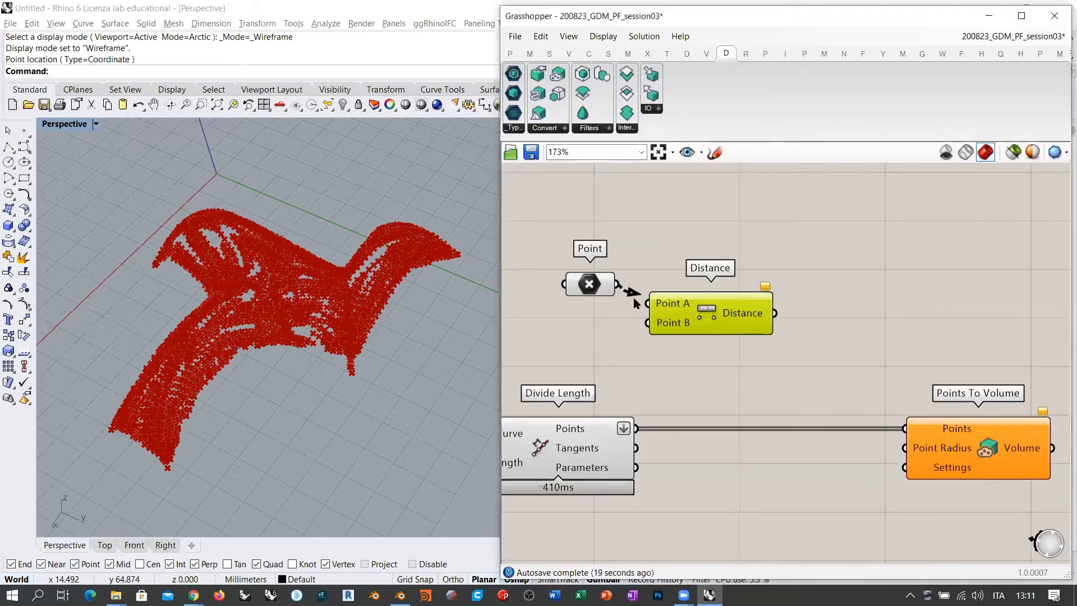
drag(620, 287, 636, 428)
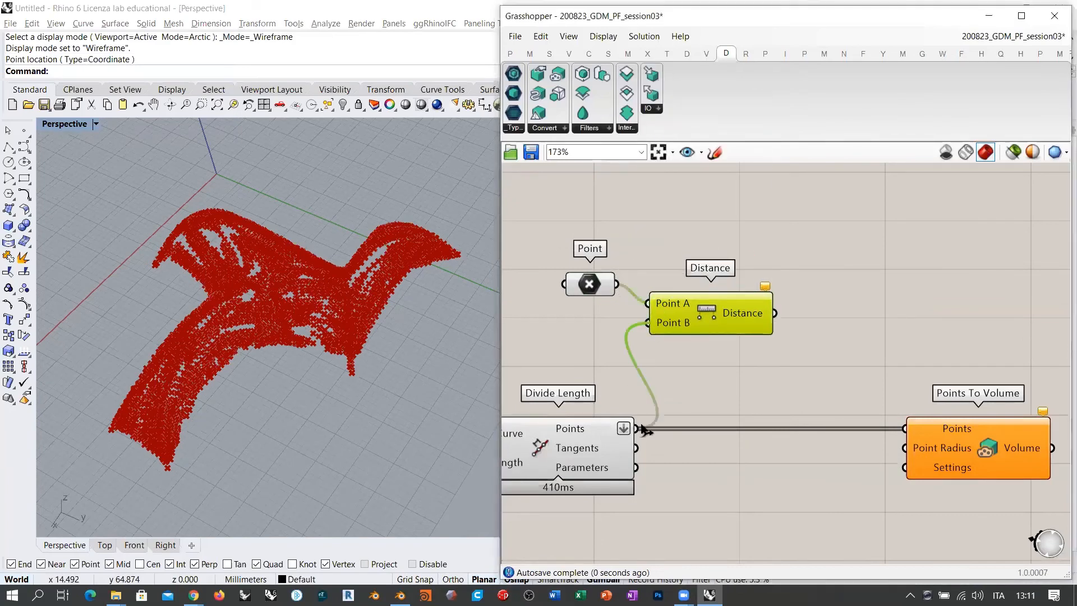
drag(597, 282, 611, 345)
drag(740, 328, 744, 397)
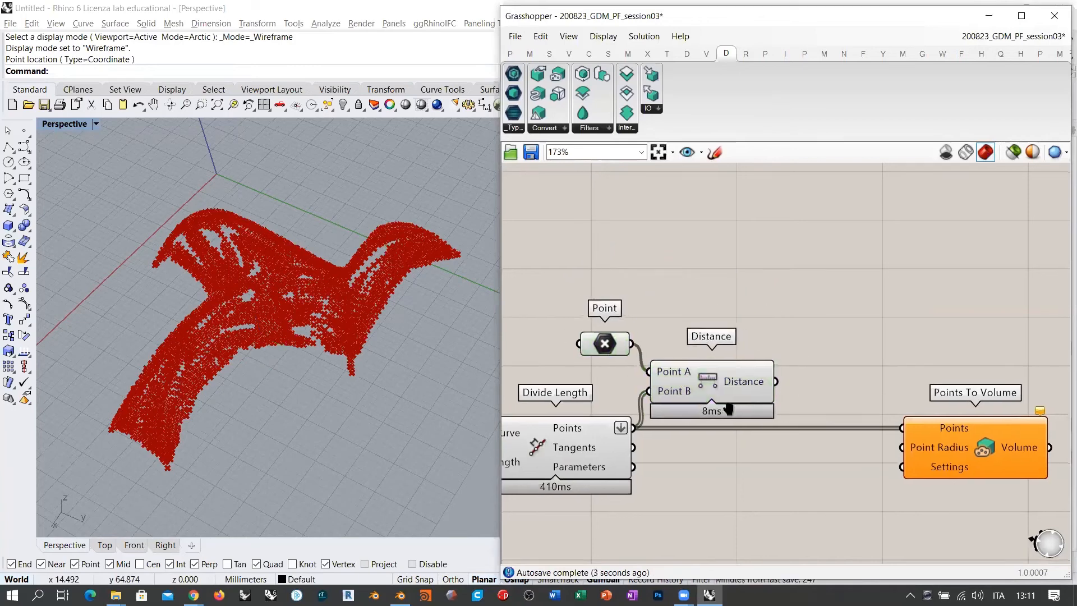
- Move Points To Volume farther along the canvas, add a Remap Numbers component and connect the Distance output to its Value input
right_drag(835, 437, 687, 363)
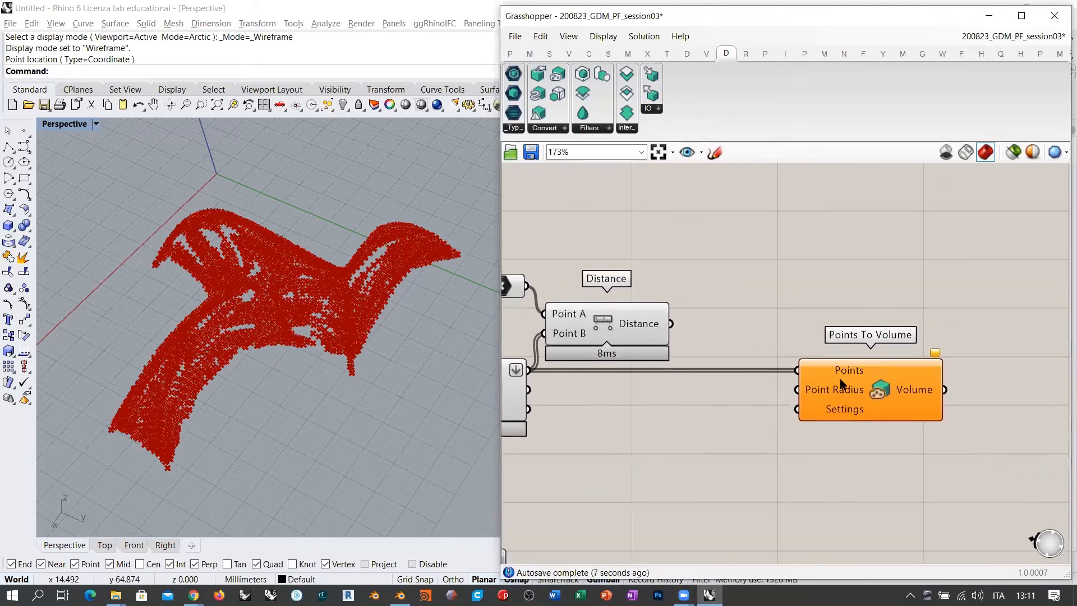
drag(880, 389, 1018, 438)
double_click(851, 306)
text(rem)
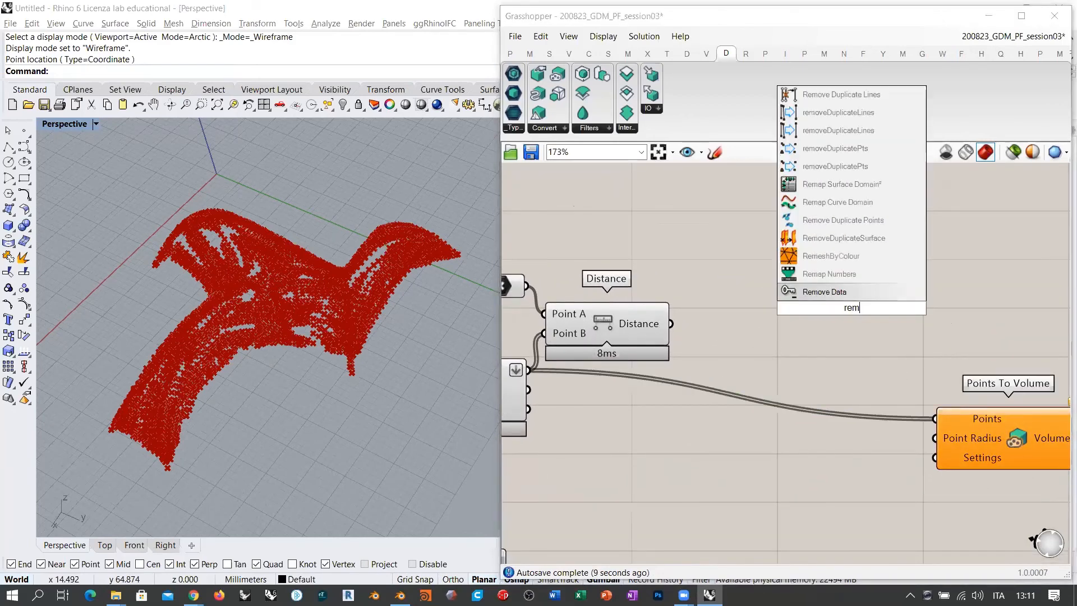
click(800, 274)
drag(799, 291, 870, 310)
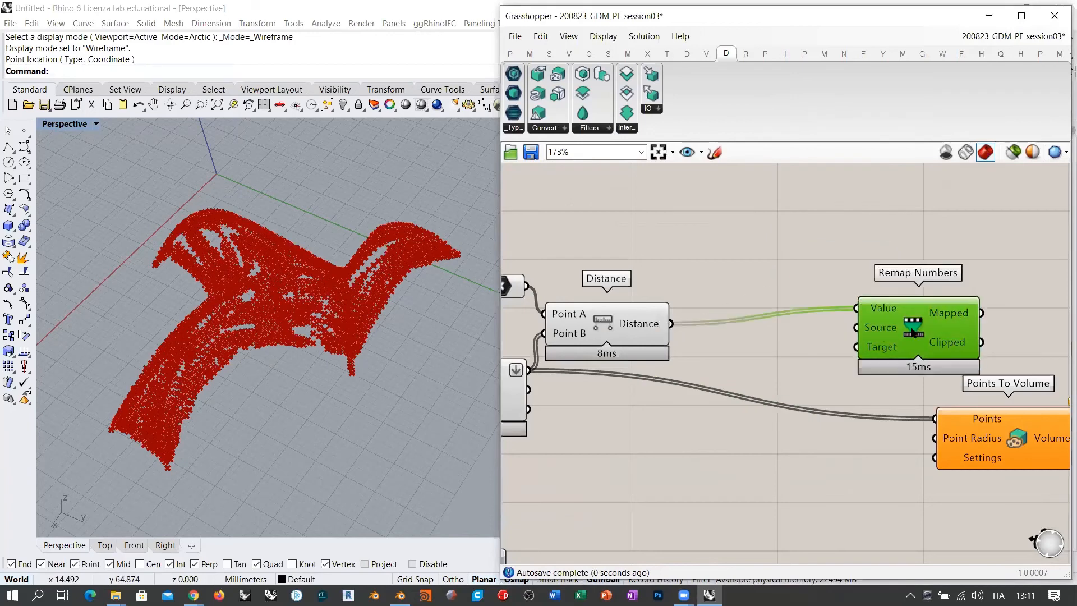
double_click(765, 356)
text(bounds)
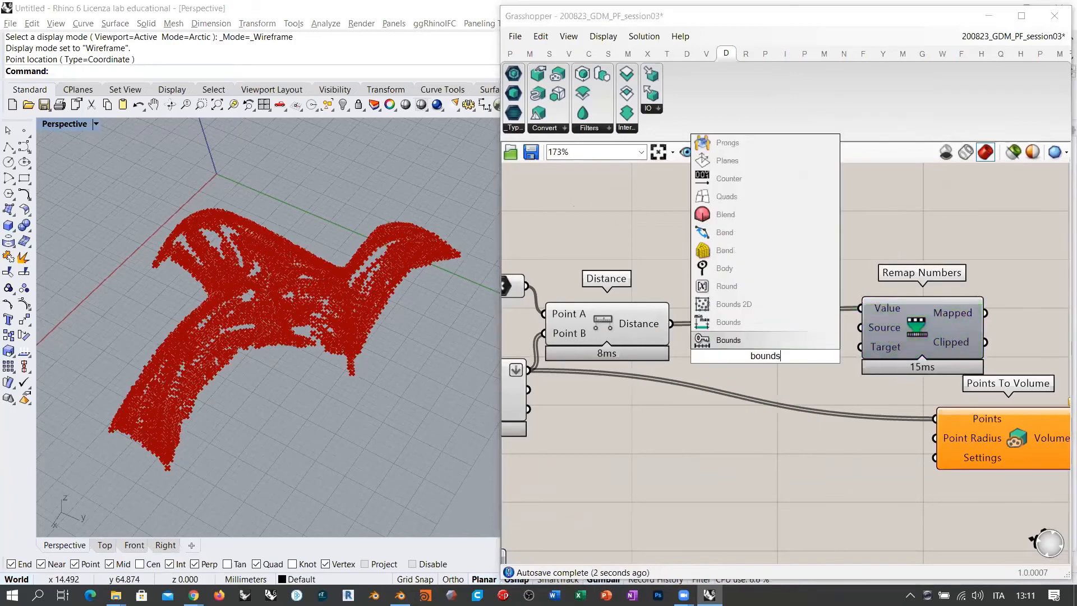
key(Return)
drag(671, 323, 707, 346)
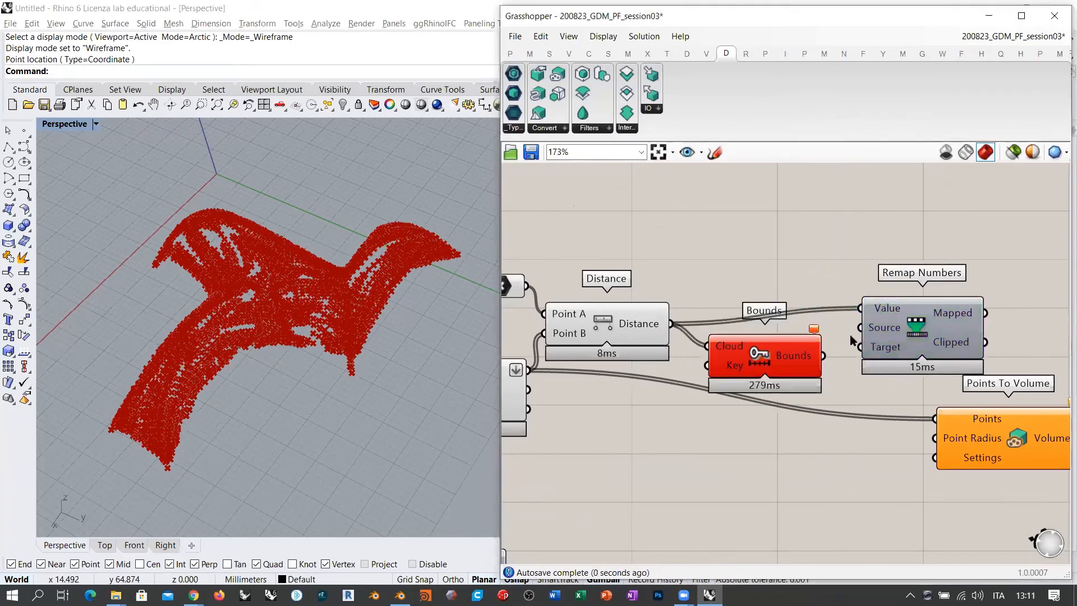
click(770, 360)
key(Delete)
- Add a numeric Bounds component between Distance and Remap Numbers, feeding it the Distance output and connecting its Domain to the Source input
double_click(766, 357)
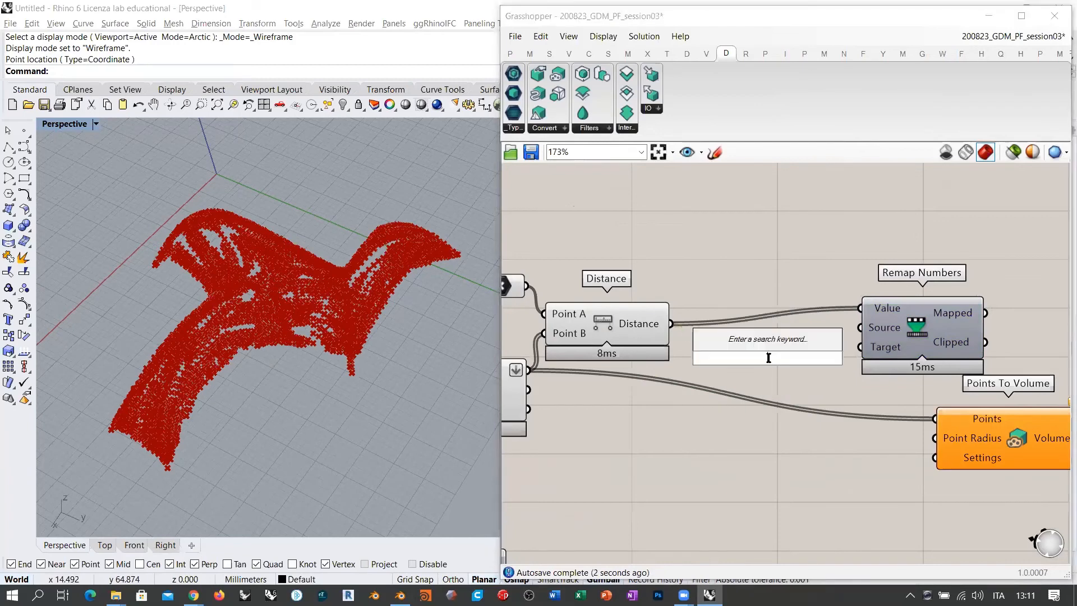
text(bounds)
click(755, 369)
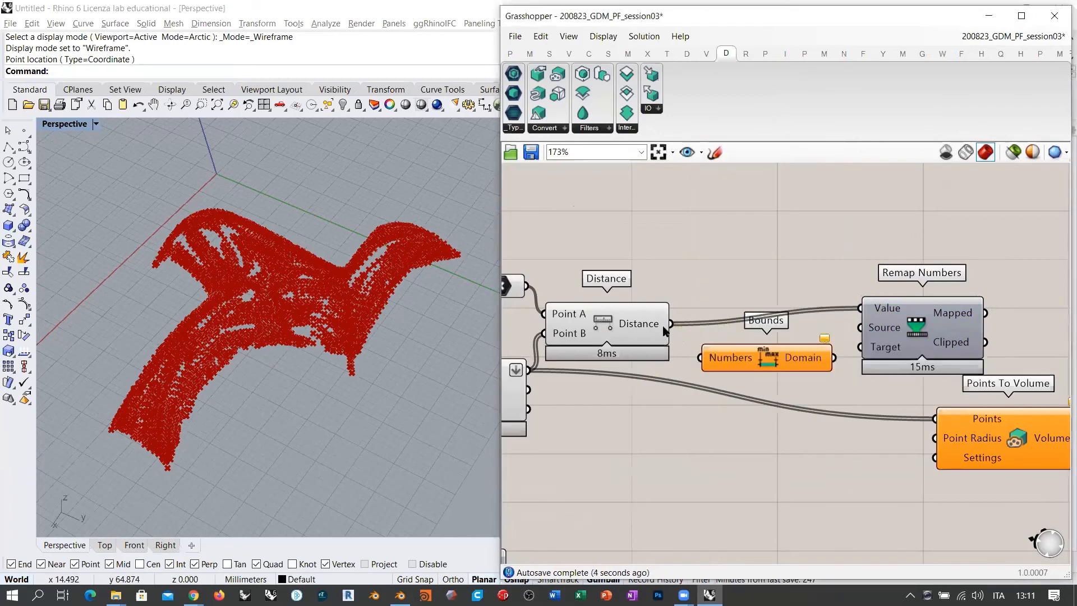
drag(700, 357, 672, 323)
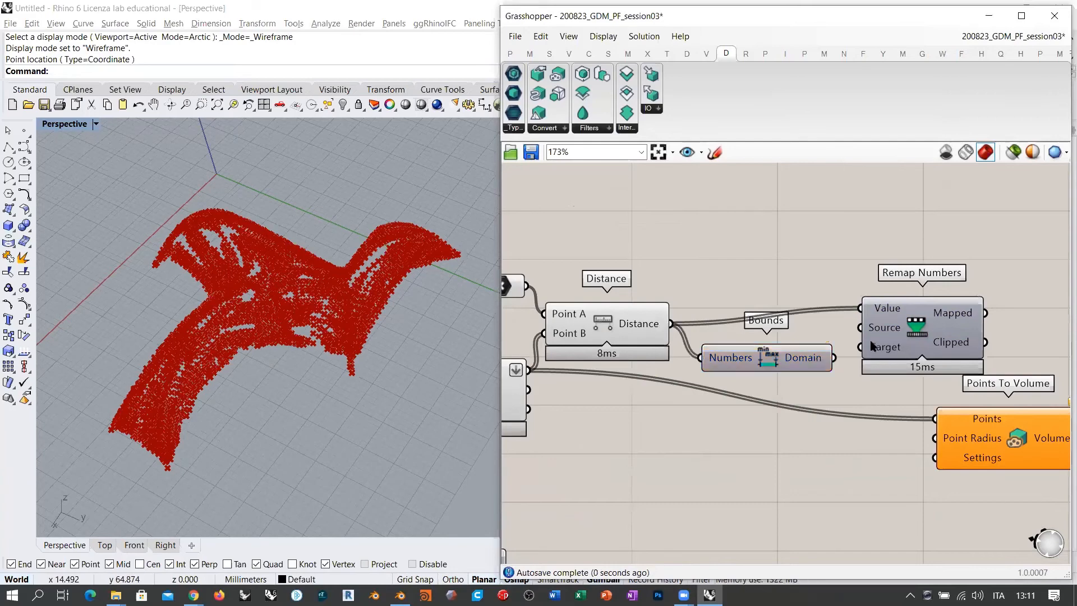
drag(861, 328, 888, 344)
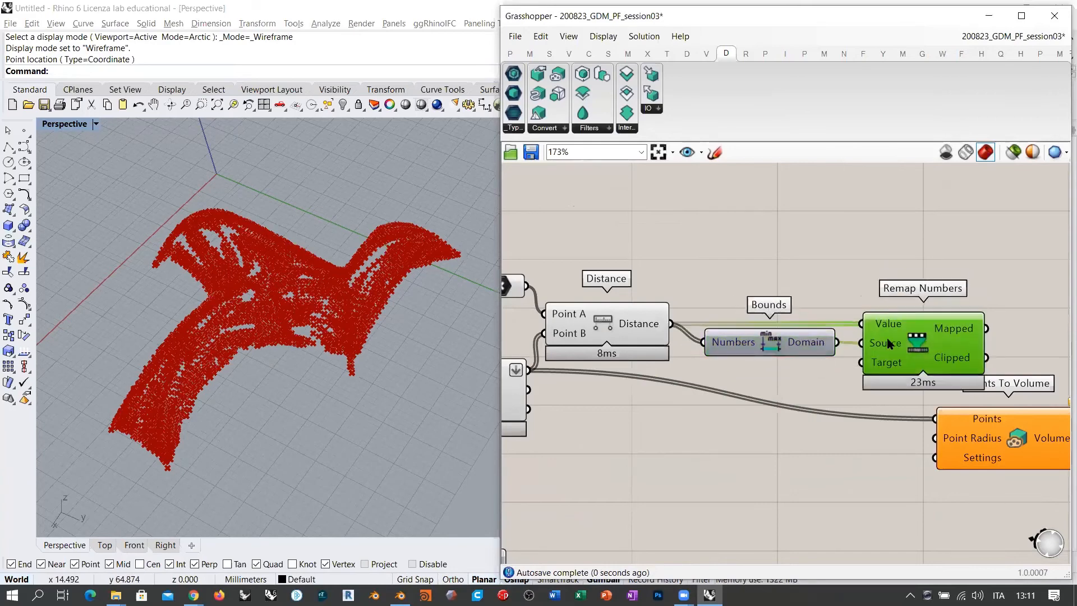
click(780, 354)
- Shift the Points To Volume component farther away from Remap Numbers to clear their overlap
right_drag(898, 372, 788, 276)
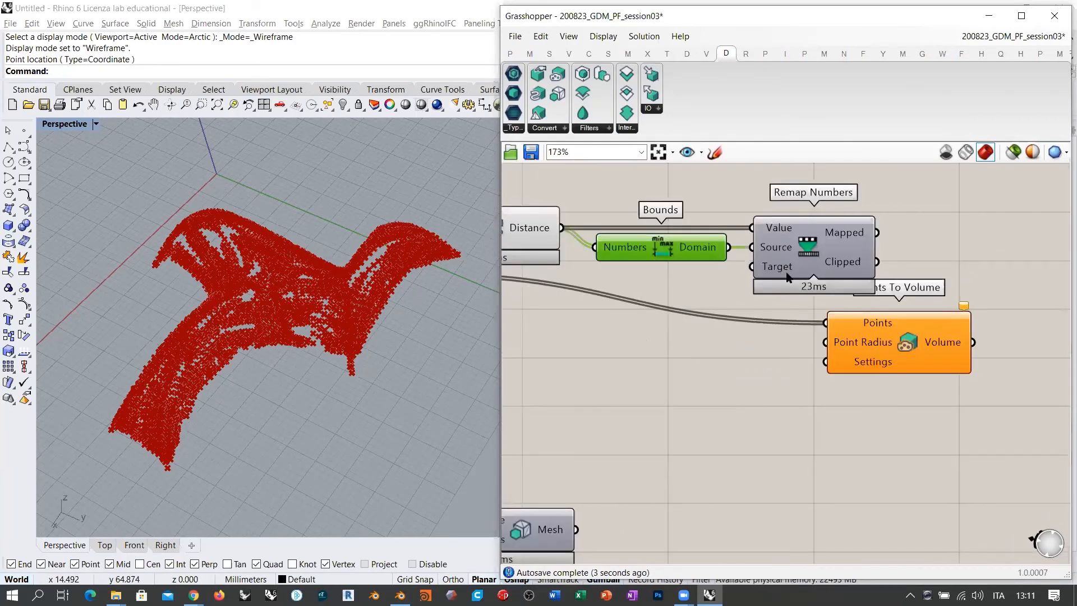
scroll(788, 276, down, 3)
drag(868, 325, 964, 326)
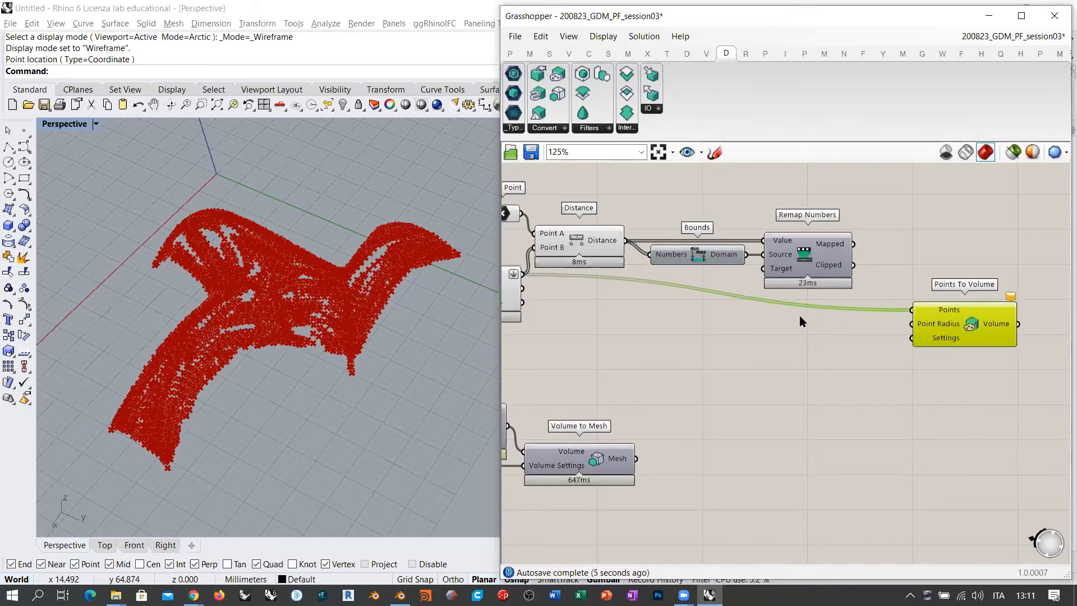
- Examine how the slider feeding Curve Radius is also used for the Voxel Size of Create Settings
right_drag(533, 365, 897, 308)
right_drag(813, 381, 869, 354)
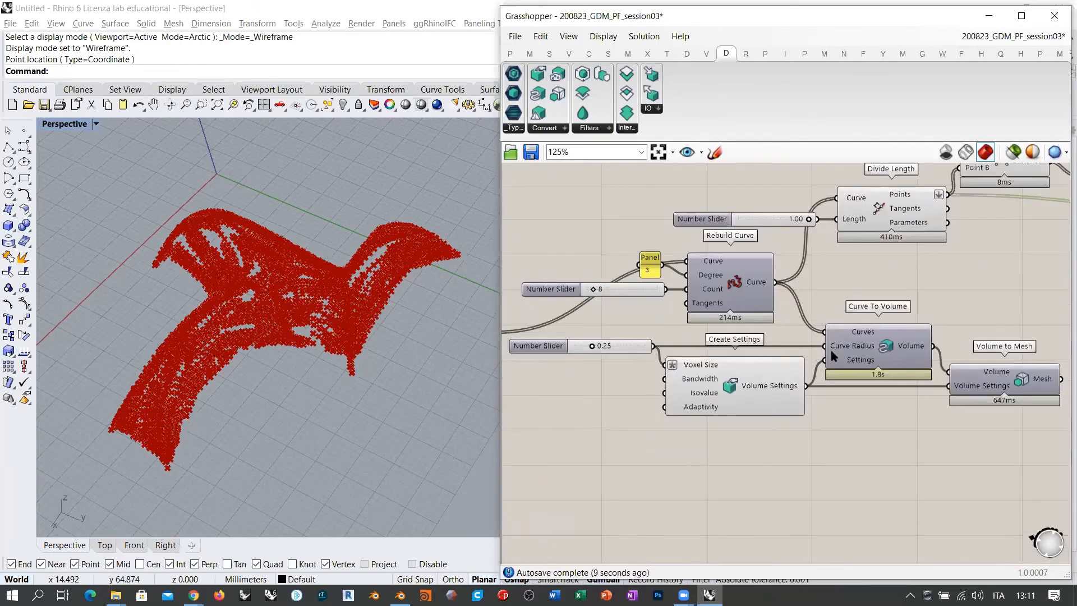
click(624, 349)
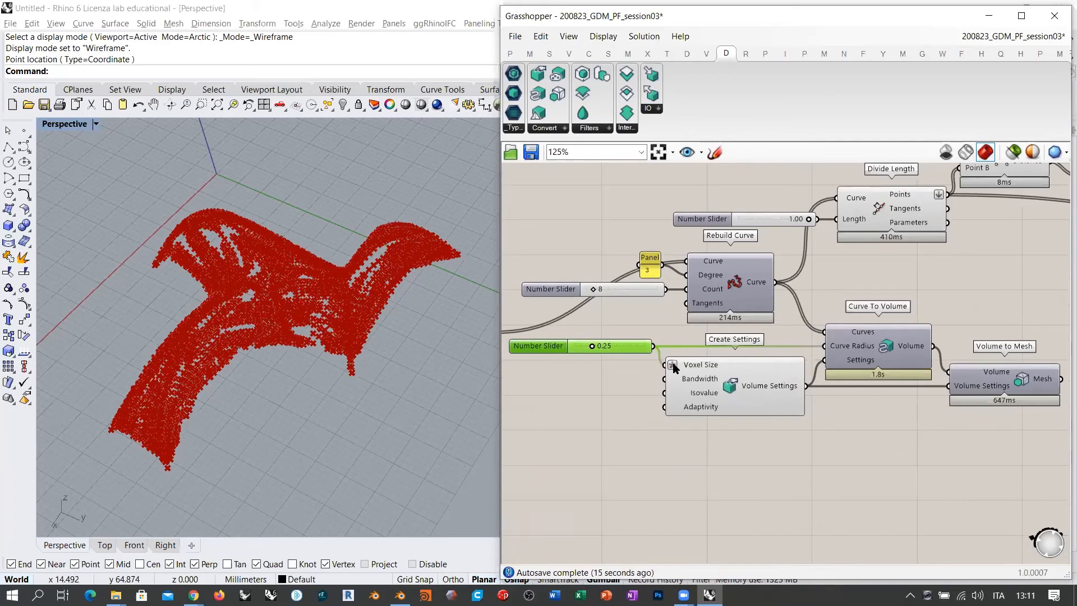
mouse_move(675, 367)
scroll(600, 386, down, 5)
scroll(752, 363, up, 4)
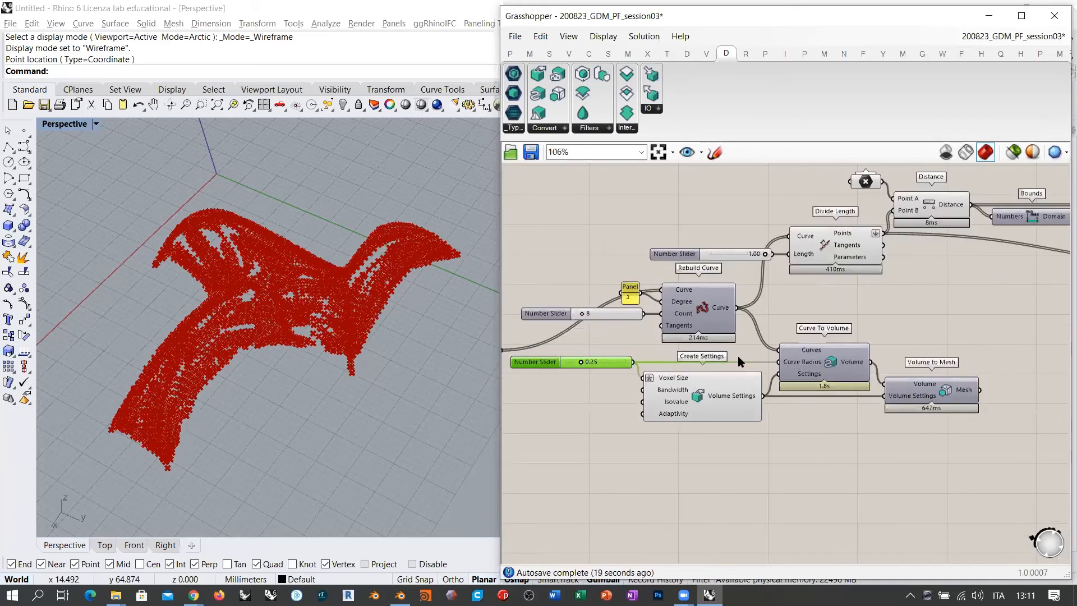
scroll(660, 391, down, 2)
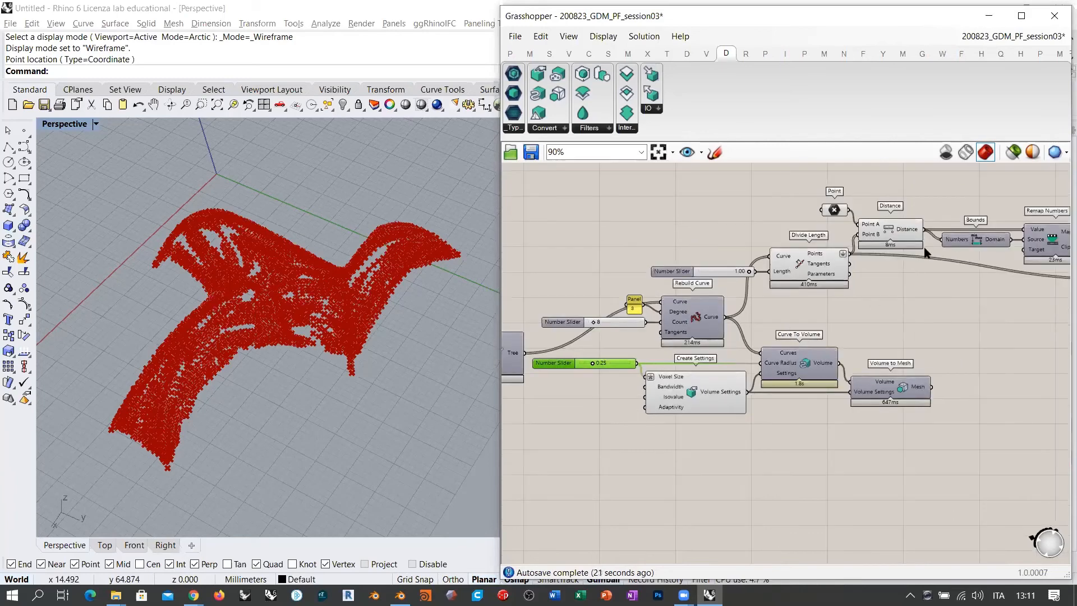
- Connect Remap Numbers' Mapped output to Point Radius and Create Settings' Volume Settings output to the Settings input of Points To Volume
right_drag(938, 291, 705, 315)
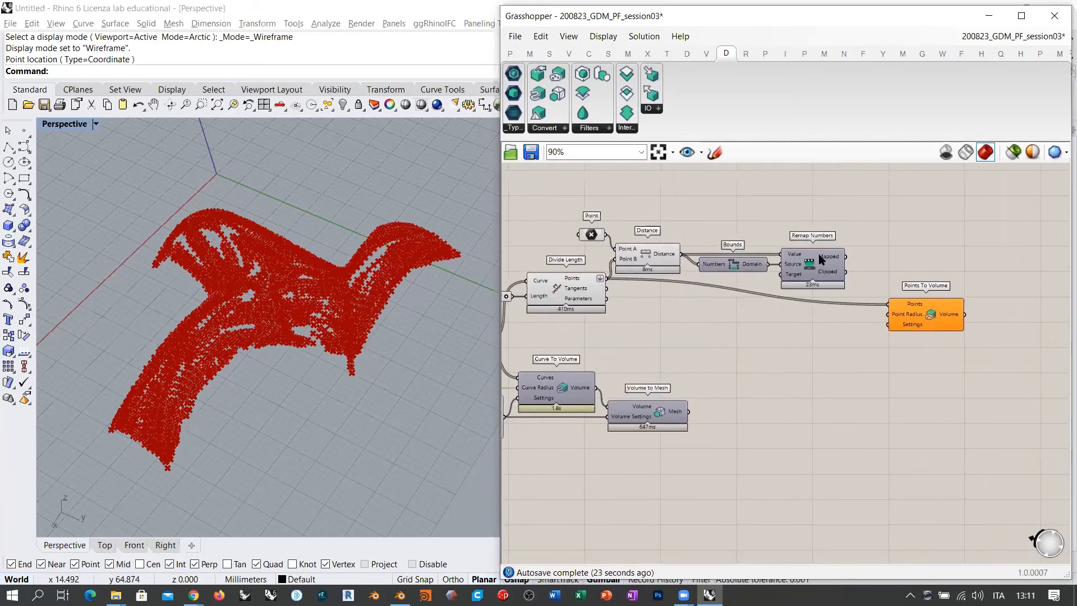
scroll(827, 261, up, 3)
mouse_move(831, 261)
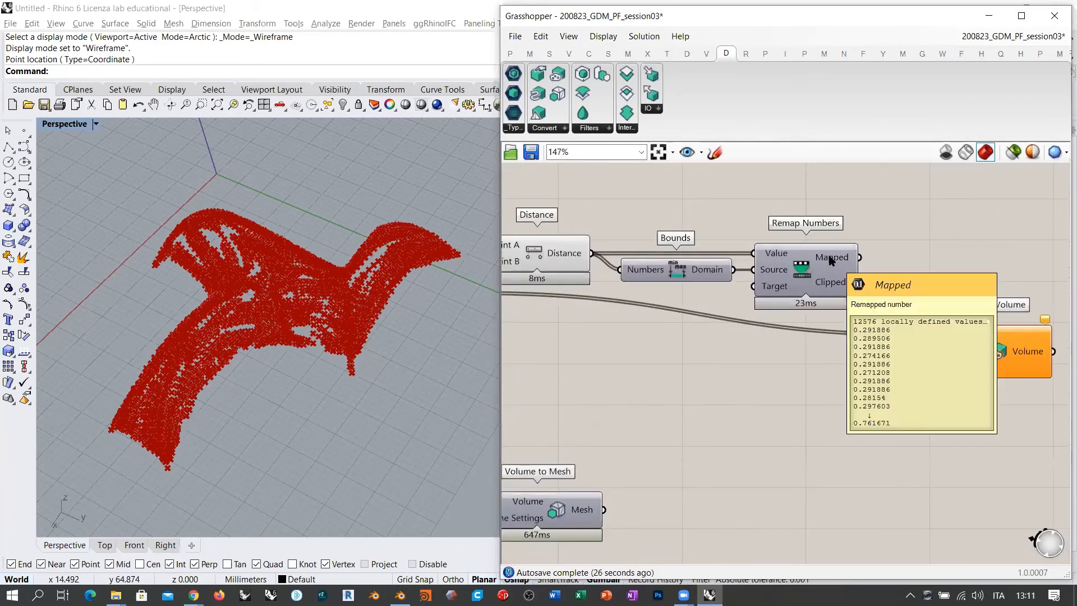
drag(864, 258, 929, 351)
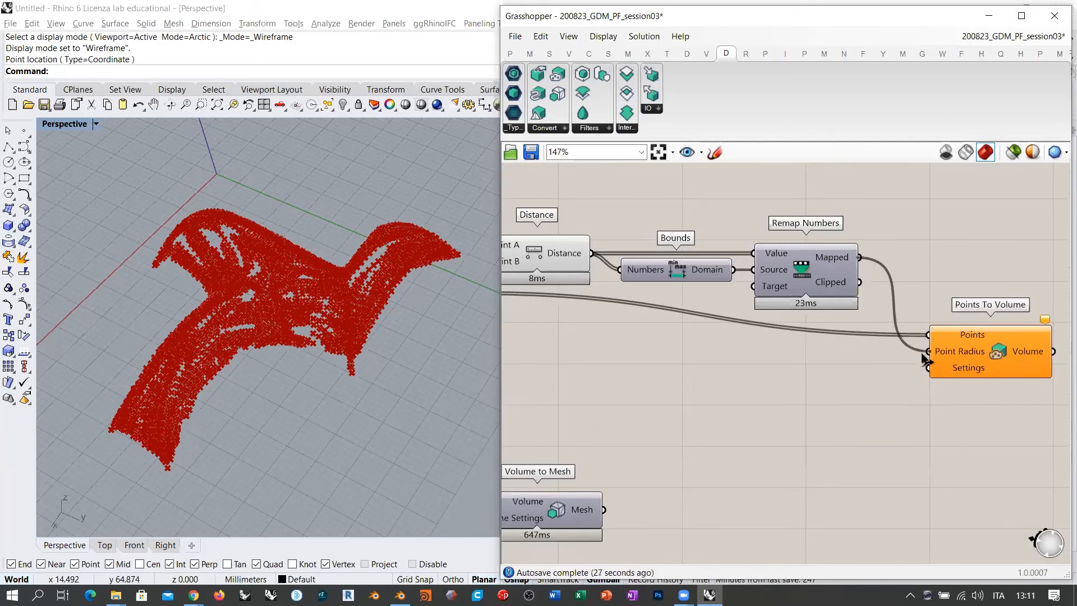
mouse_move(834, 257)
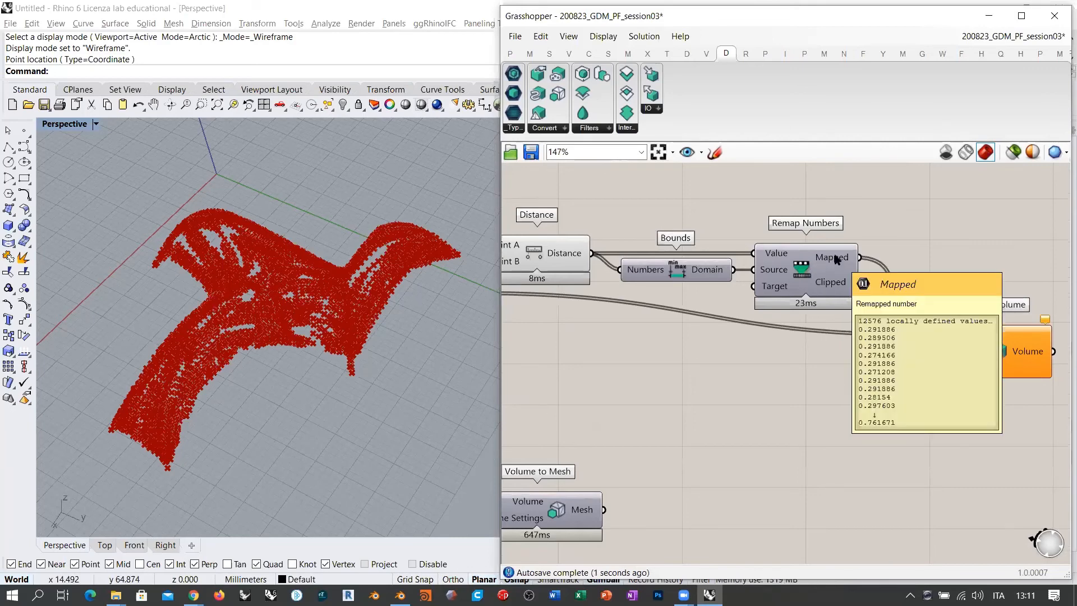
scroll(940, 271, down, 5)
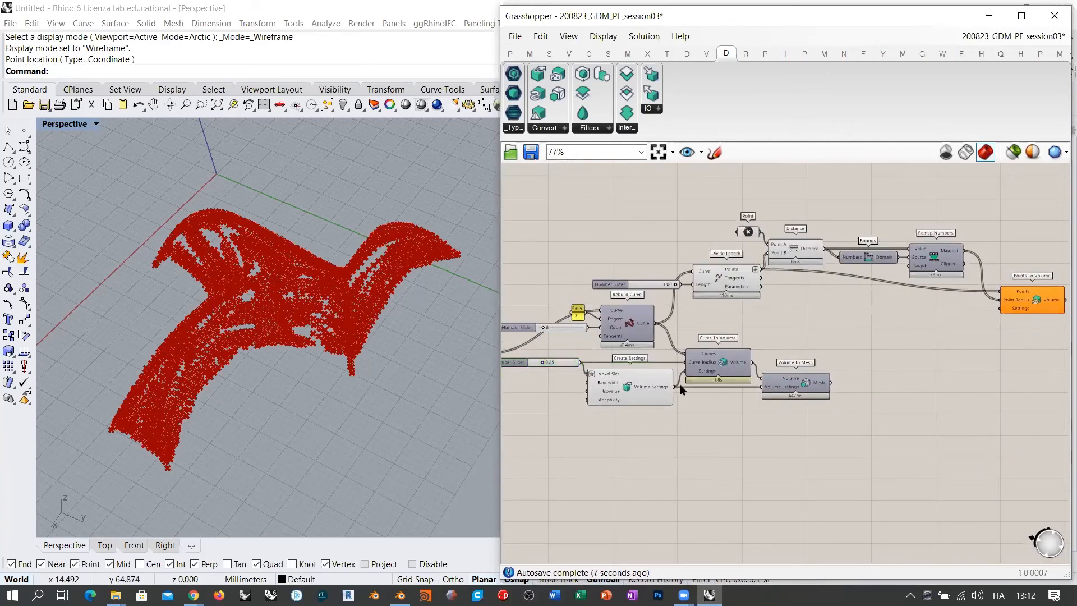
drag(675, 387, 1003, 317)
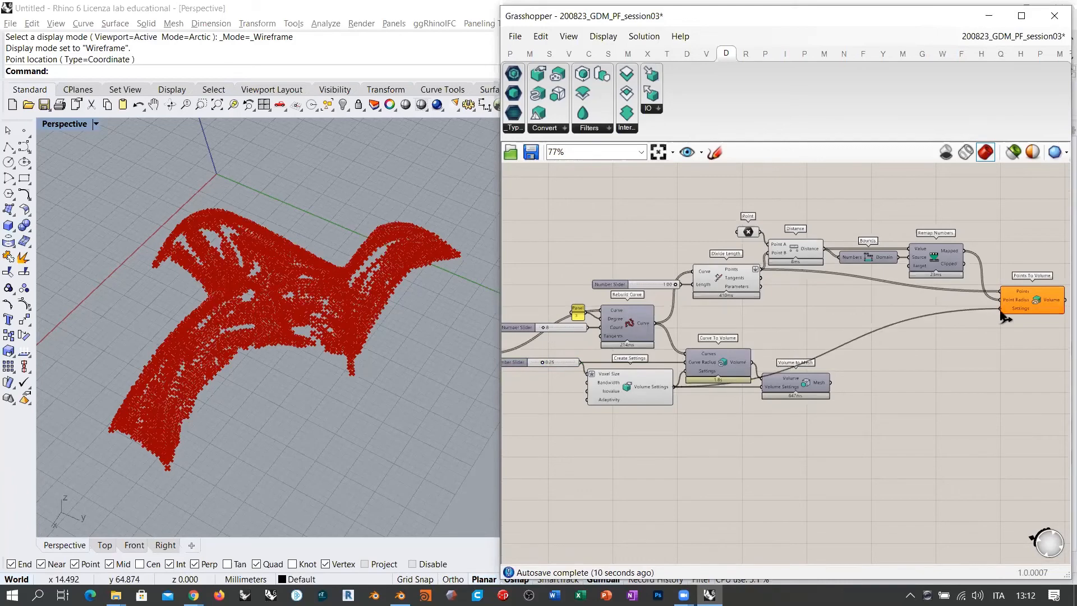
- Move the reference point around the shell in the Perspective view, leaving it in the open area between the shell's branches
right_drag(292, 314, 359, 317)
click(749, 232)
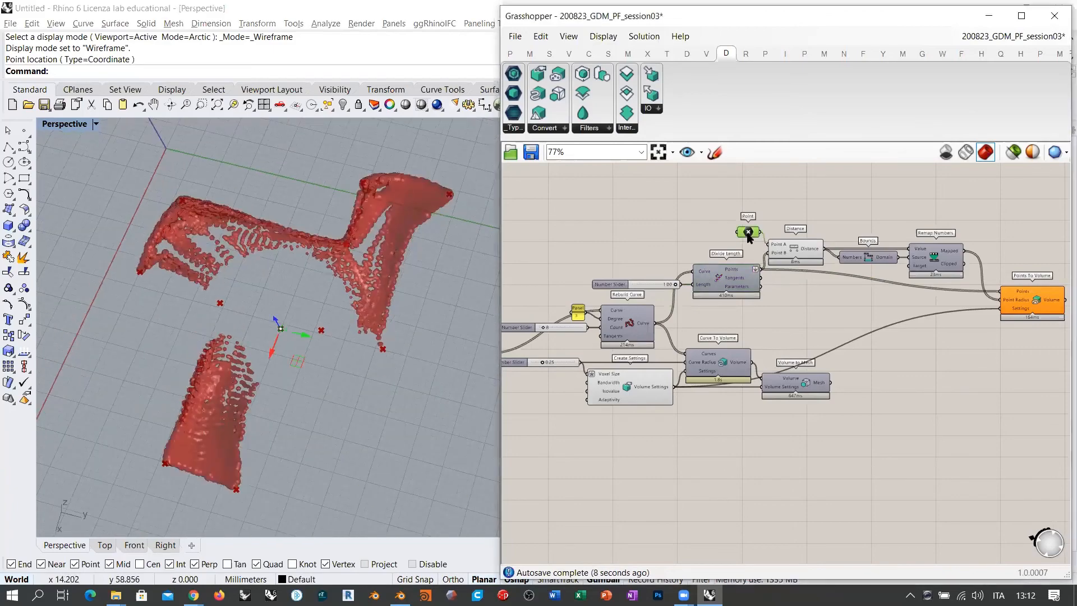
right_drag(298, 331, 279, 362)
drag(274, 371, 333, 150)
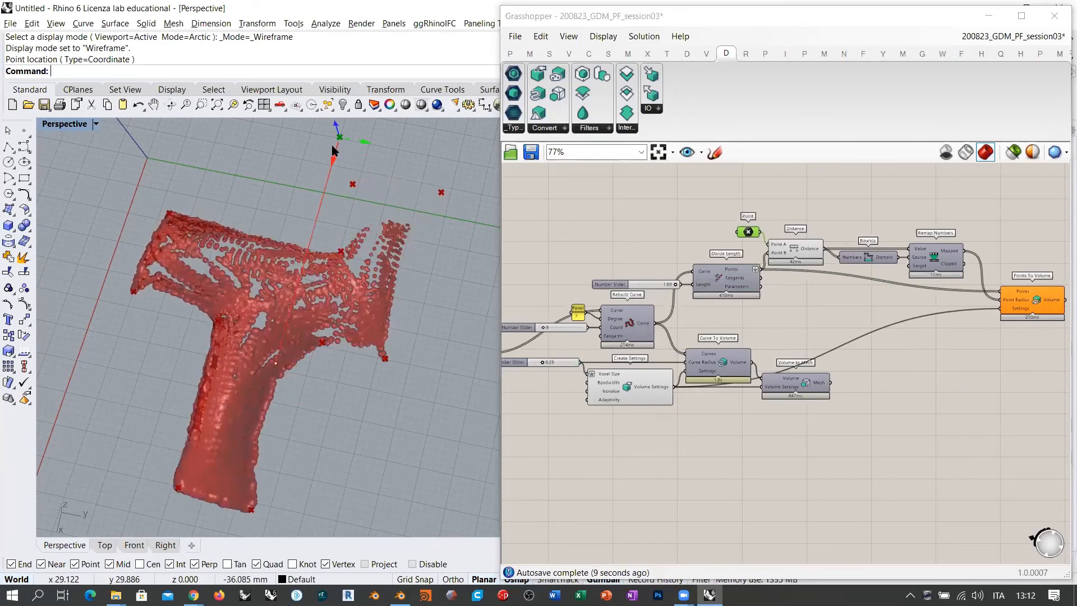
right_drag(339, 149, 338, 331)
drag(339, 331, 261, 318)
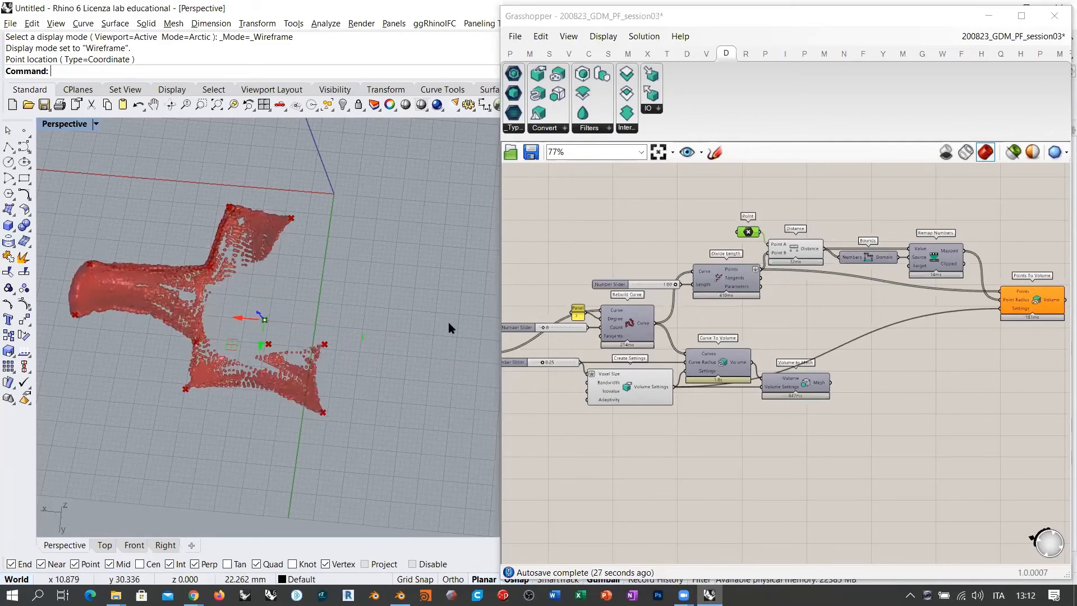
click(952, 343)
right_drag(458, 289, 310, 339)
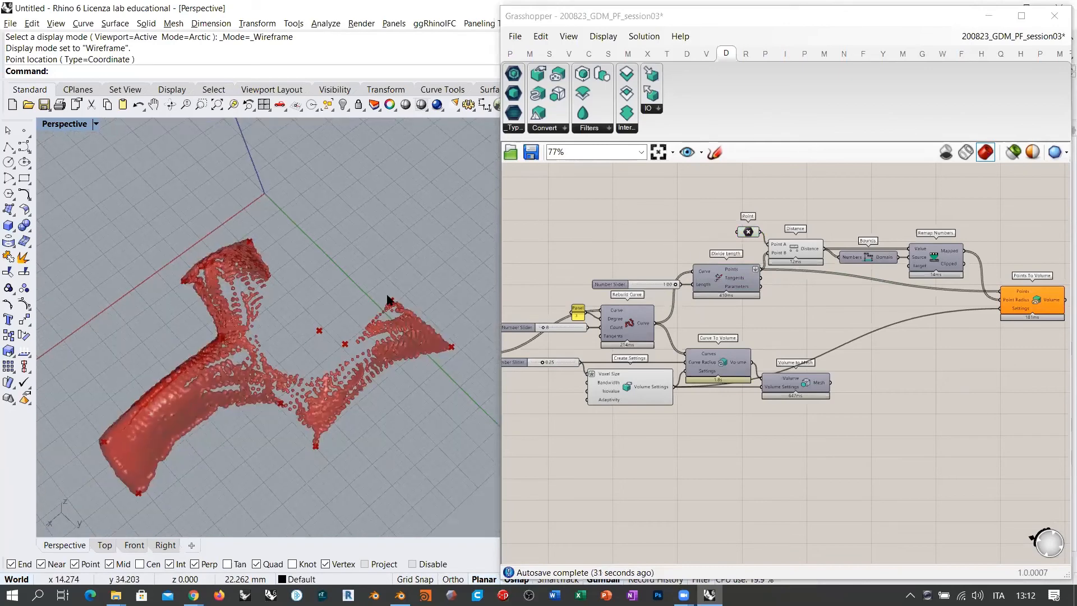
- Check Remap Numbers' Target input and the voxel size slider, and add a Construct Domain component in the free space below Bounds
click(851, 363)
scroll(875, 348, up, 5)
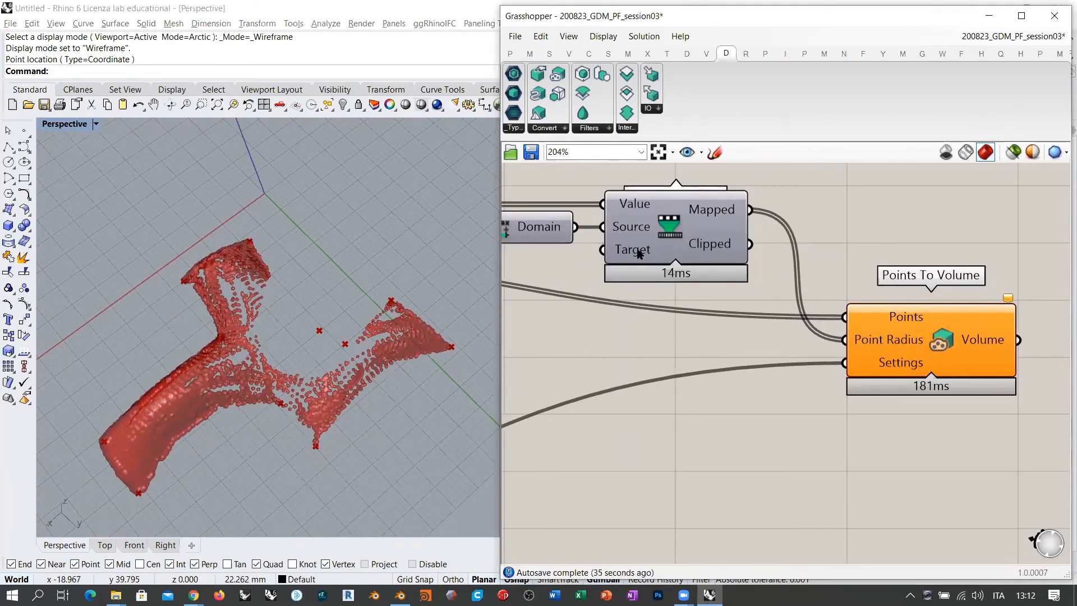
mouse_move(639, 254)
scroll(803, 322, down, 5)
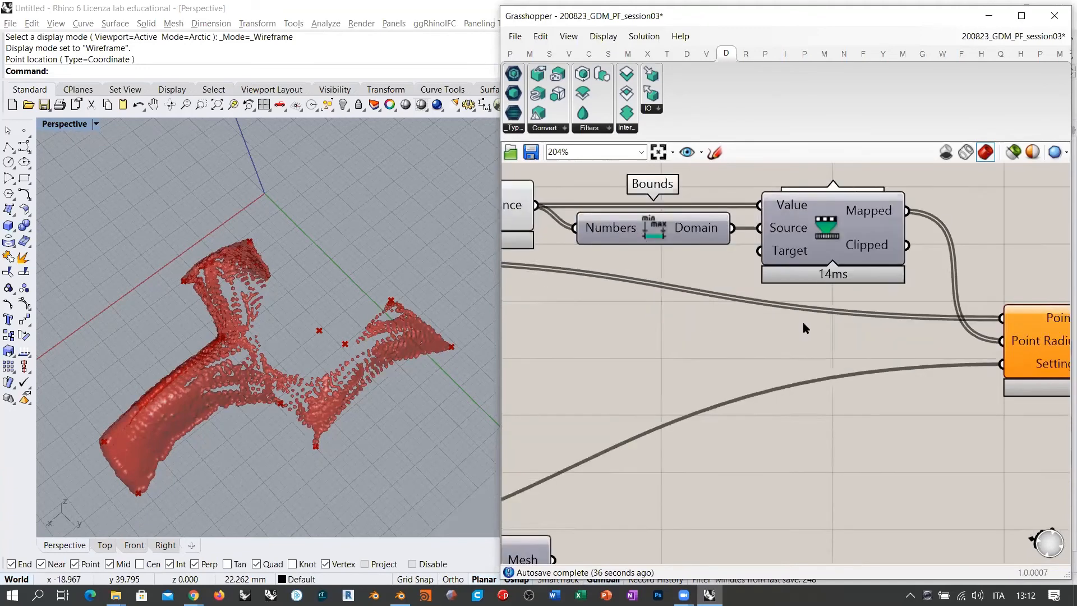
right_drag(789, 315, 836, 325)
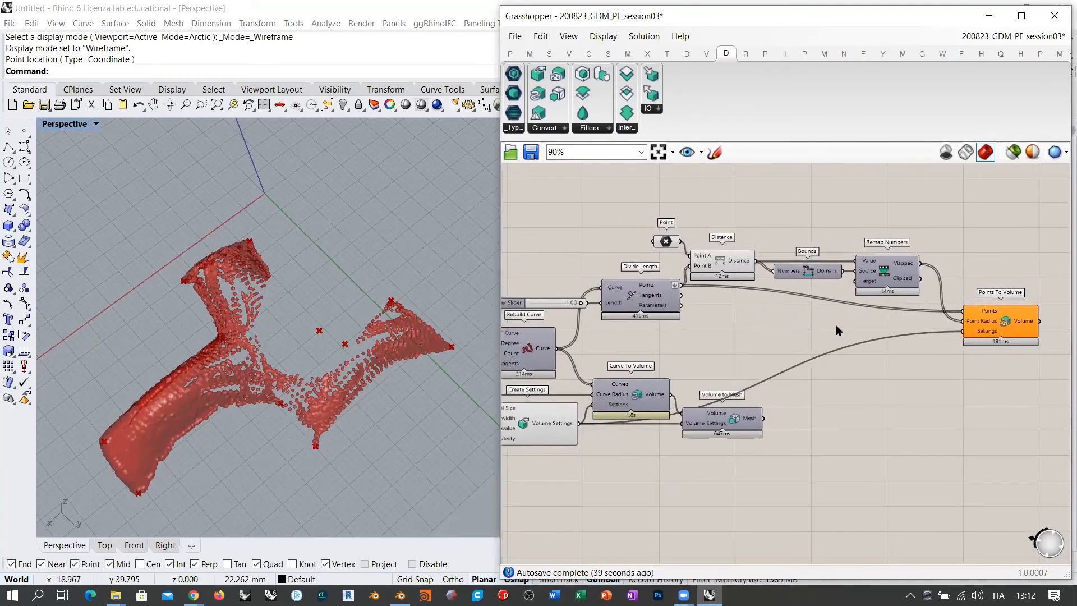
right_drag(722, 374, 835, 356)
click(556, 378)
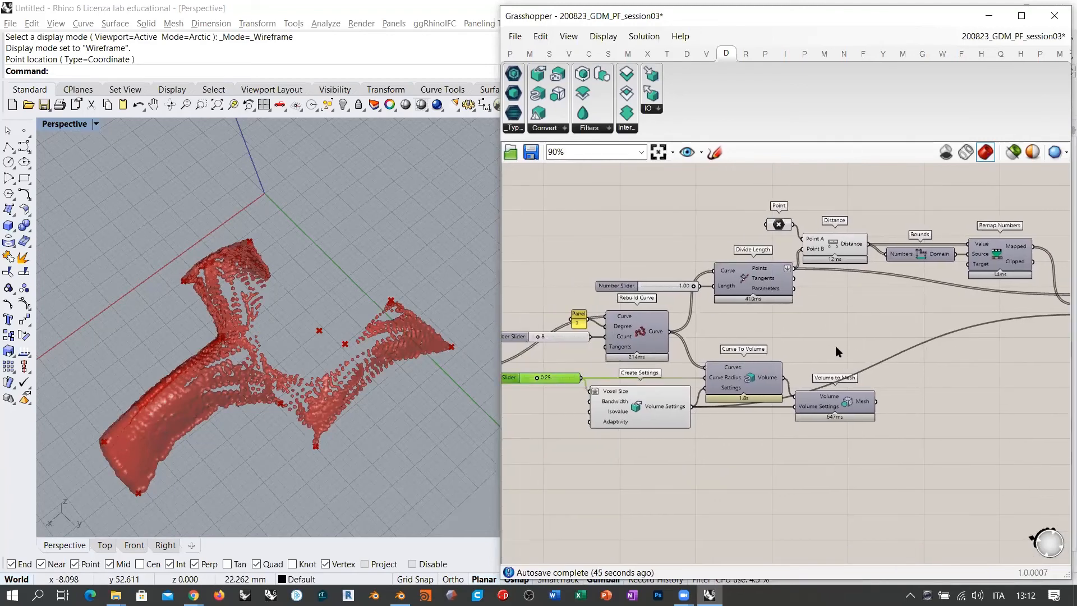
click(887, 319)
double_click(888, 319)
text(construct domain)
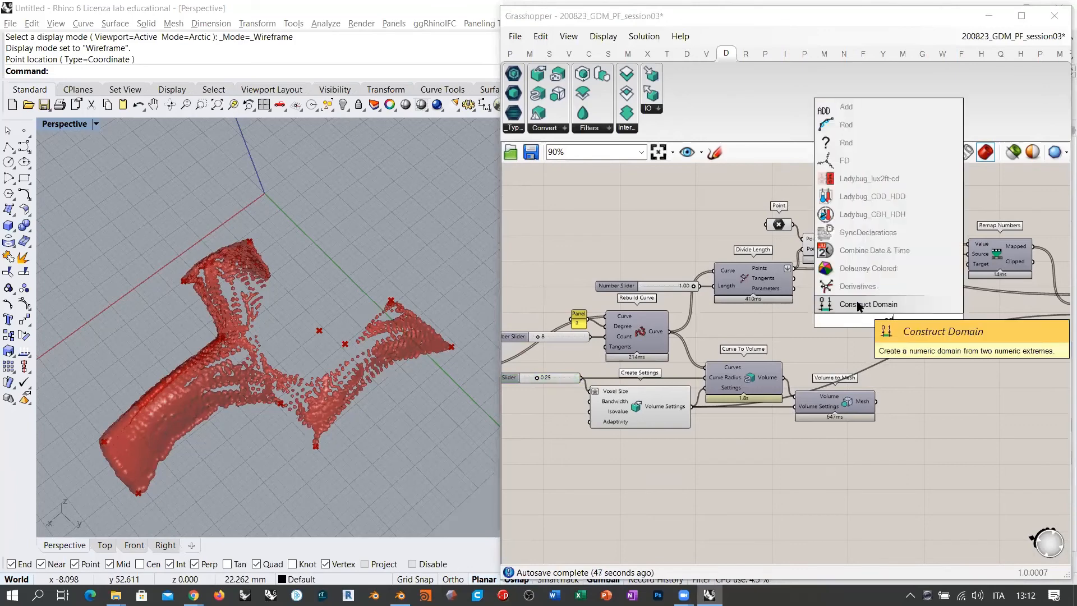
key(Return)
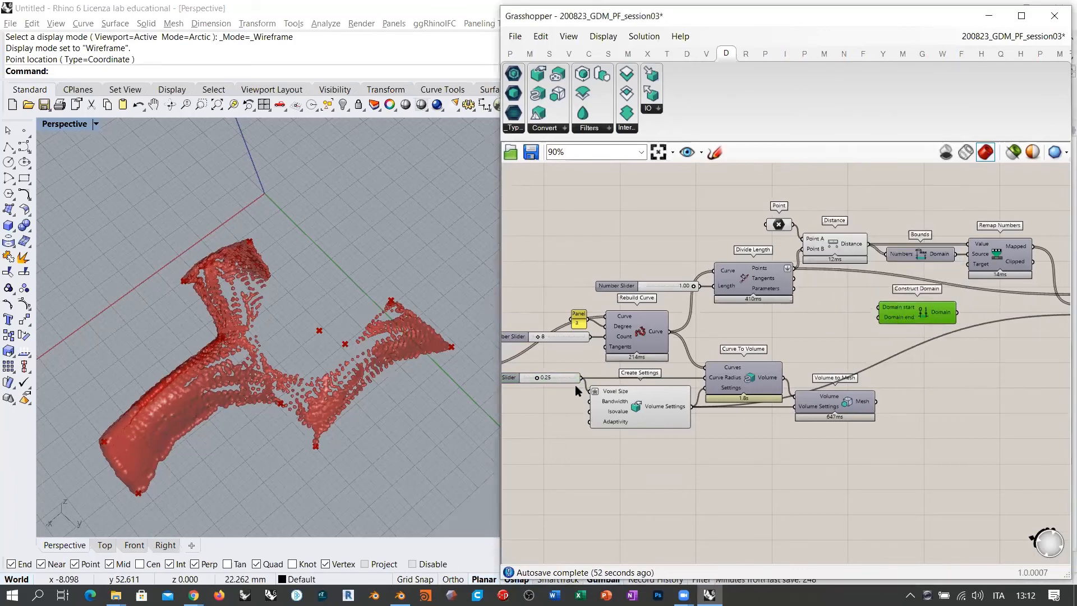
- Connect the 0.25 voxel size slider to Construct Domain's Domain start, and its Domain output to Remap Numbers' Target input
drag(584, 379, 876, 313)
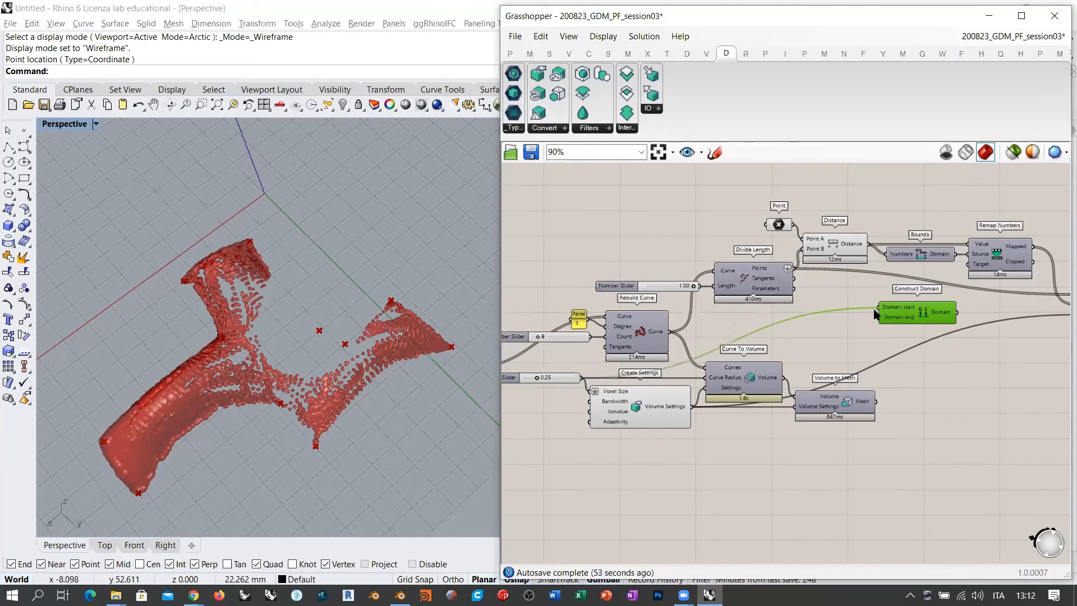
scroll(898, 291, up, 4)
drag(799, 265, 780, 359)
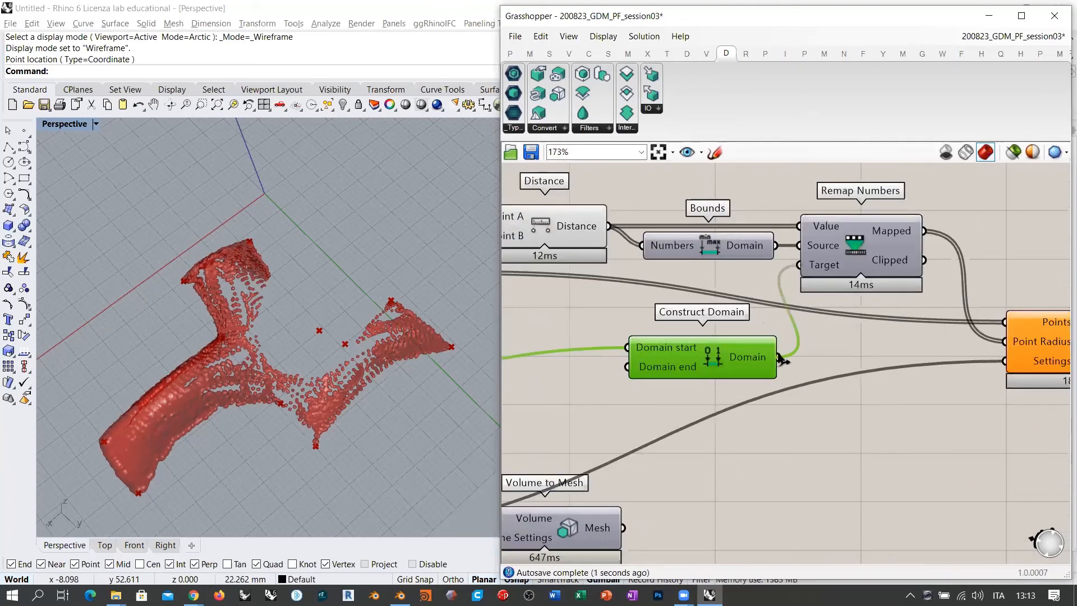
click(841, 442)
right_drag(361, 336, 330, 234)
scroll(363, 346, up, 4)
scroll(329, 234, down, 3)
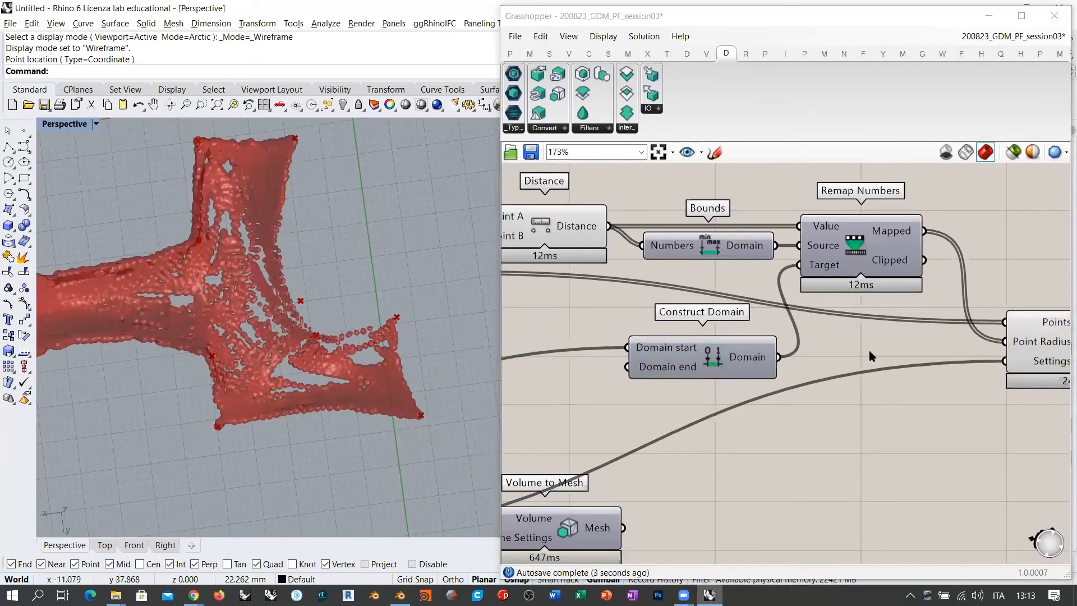
- Move the reference Point feeding Distance in the Perspective view to the far part of the shell's short branch
right_drag(1019, 407, 985, 422)
right_drag(598, 310, 847, 357)
click(653, 251)
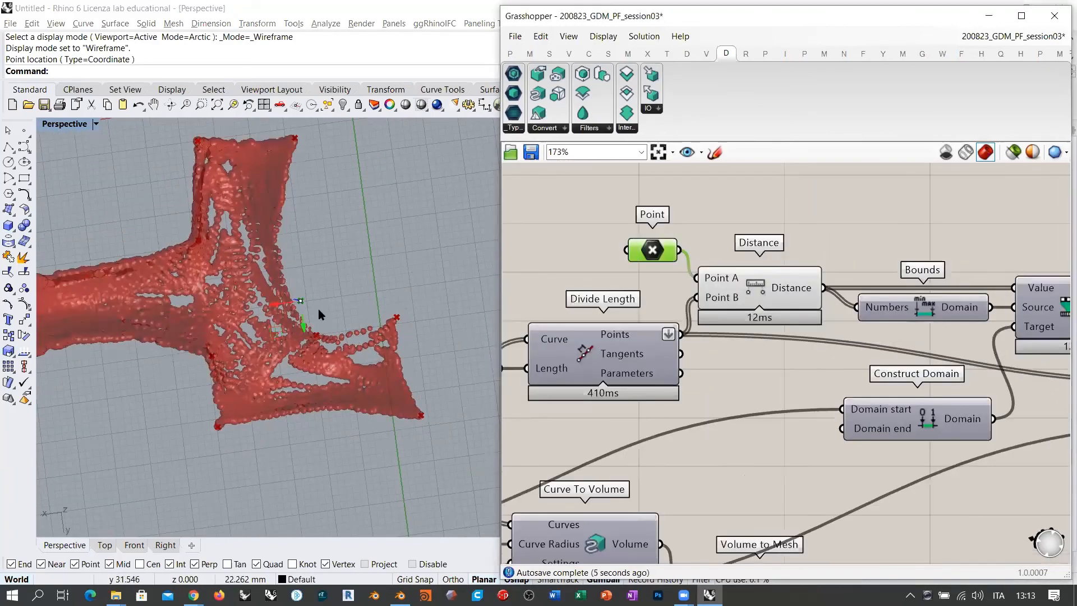
shift+right_drag(402, 332, 384, 306)
shift+right_drag(247, 270, 224, 312)
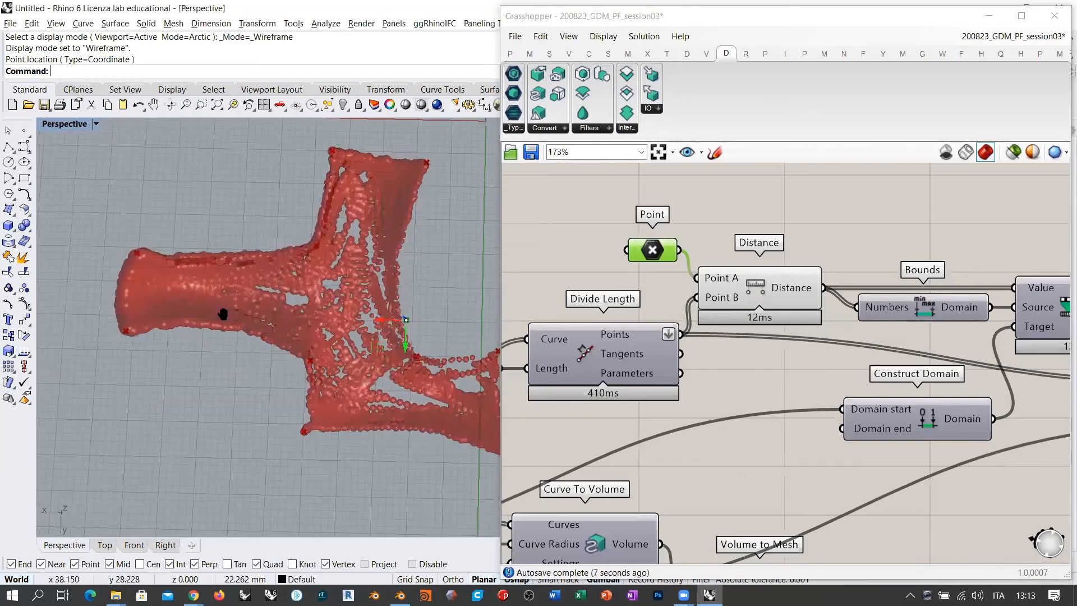
scroll(243, 307, down, 2)
drag(342, 327, 343, 253)
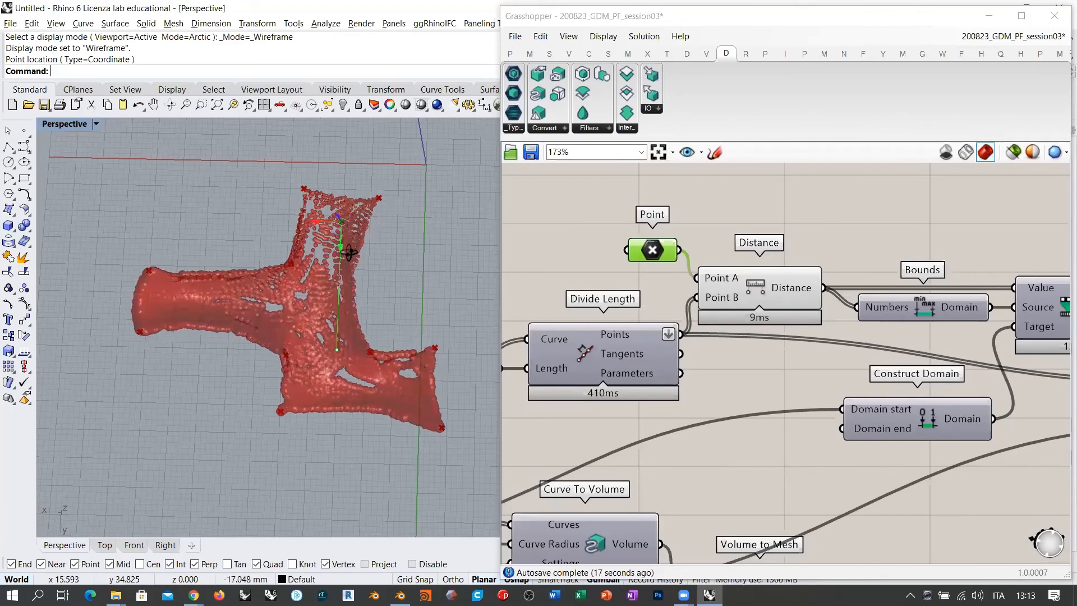
scroll(339, 264, up, 5)
right_drag(317, 318, 532, 331)
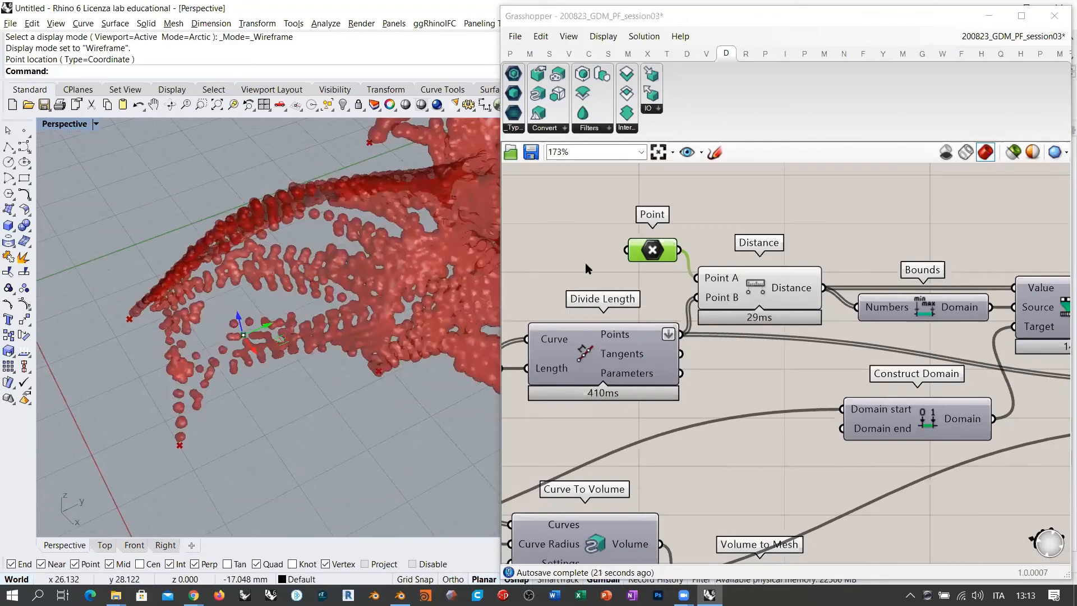
click(570, 238)
- Set the slider feeding Divide Length's Length input to 0.38
right_drag(578, 360, 851, 339)
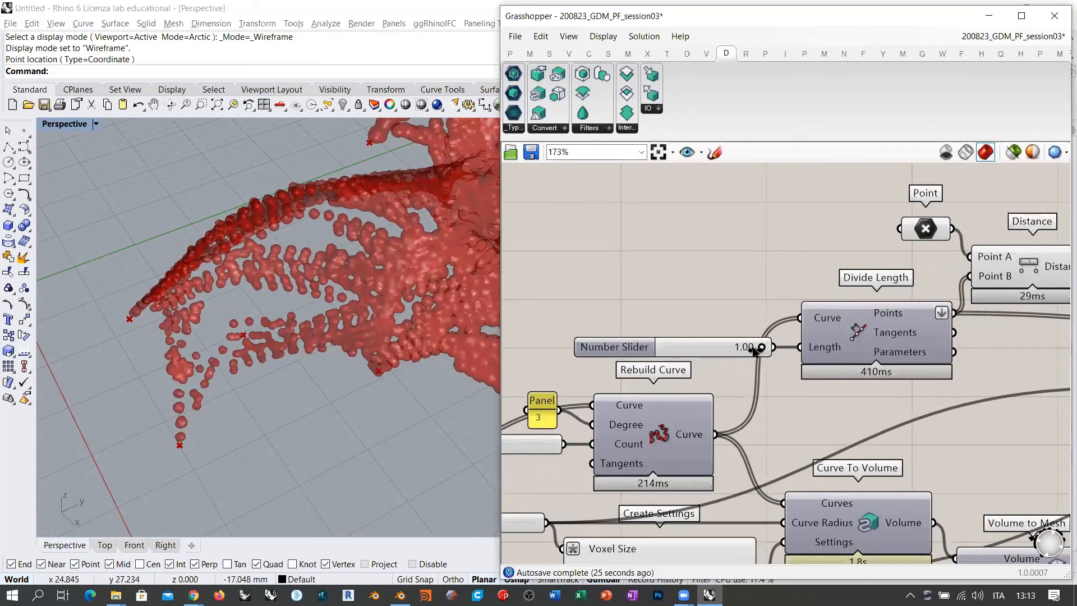
drag(748, 350, 696, 350)
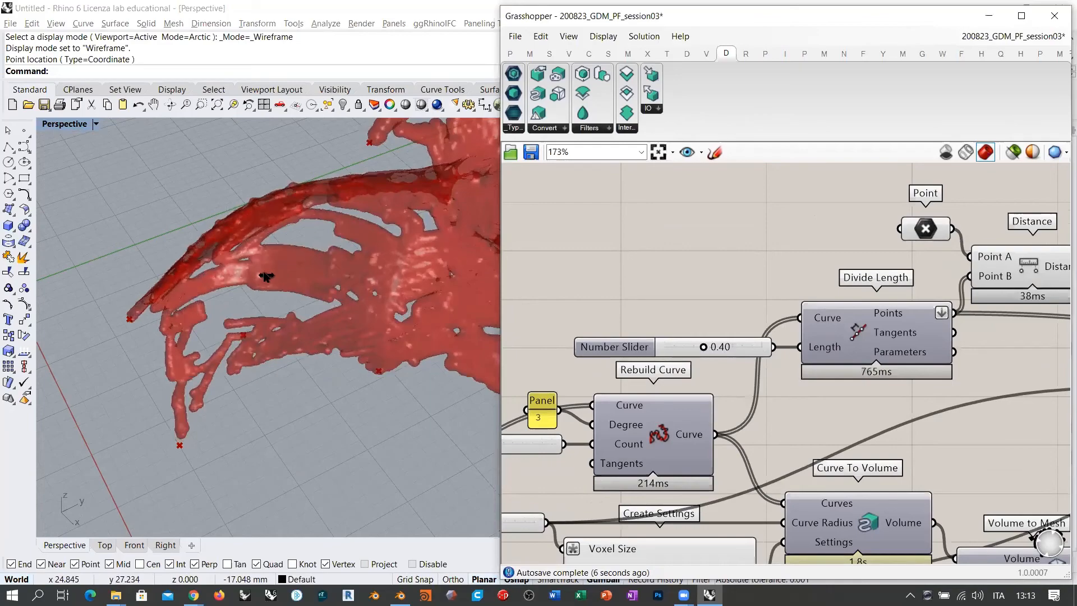
right_drag(356, 280, 248, 321)
scroll(248, 321, down, 7)
right_drag(268, 365, 332, 322)
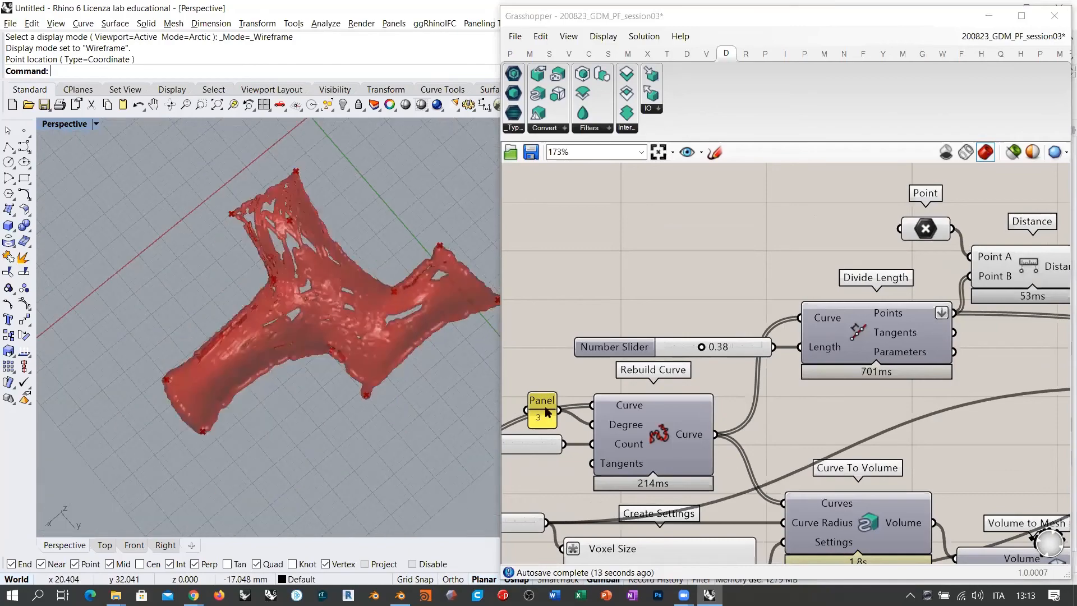
scroll(537, 312, down, 3)
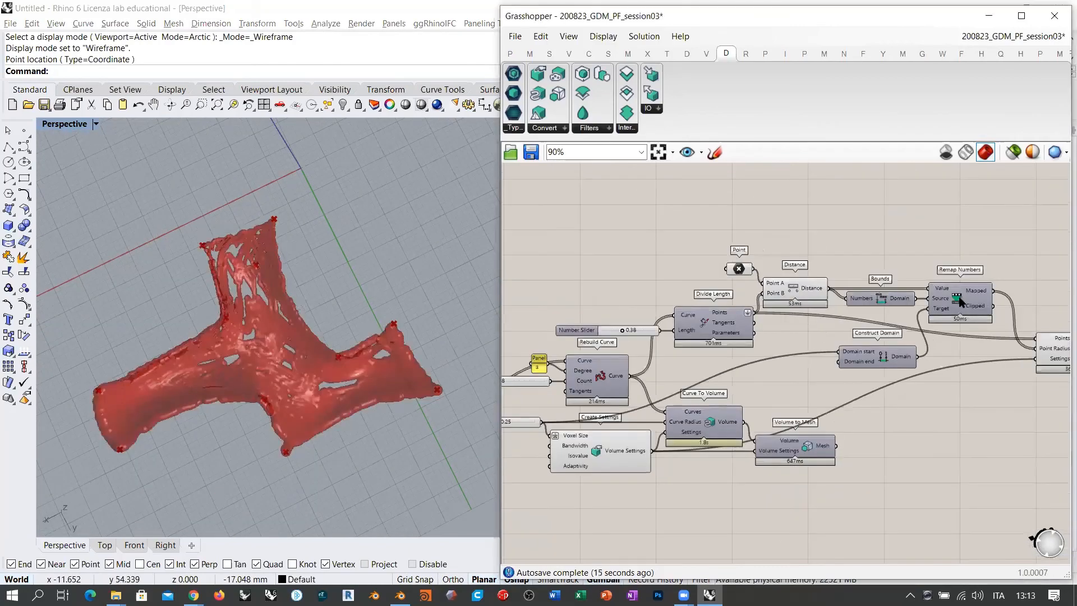
right_drag(312, 337, 298, 361)
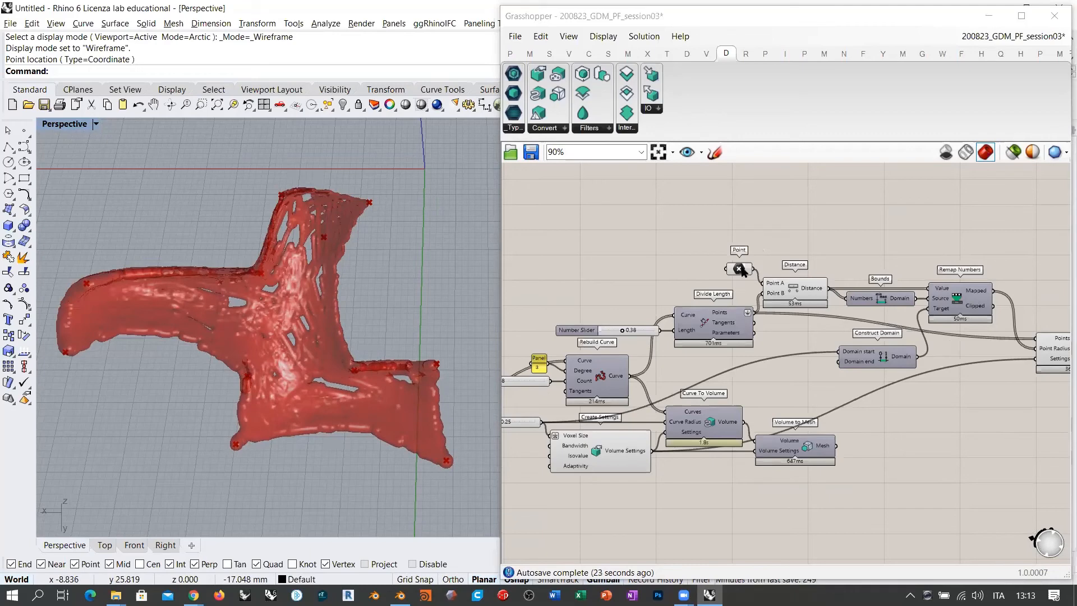
- Turn on the preview of the Curve parameter connected to Stress Lines' Stress 1 output
right_drag(664, 365, 815, 339)
scroll(934, 337, down, 5)
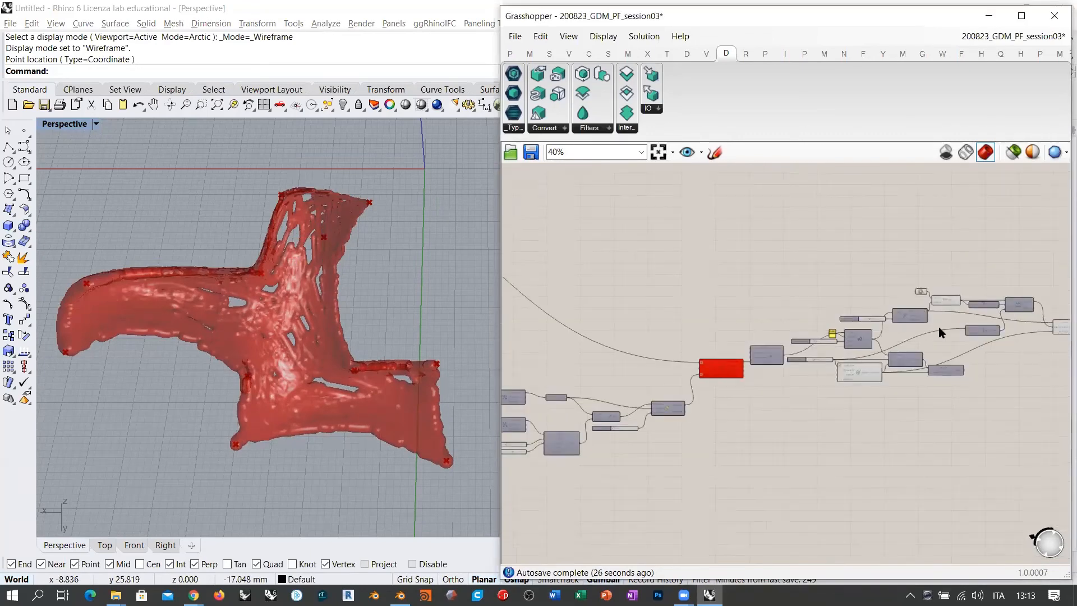
scroll(659, 413, up, 3)
scroll(696, 415, up, 6)
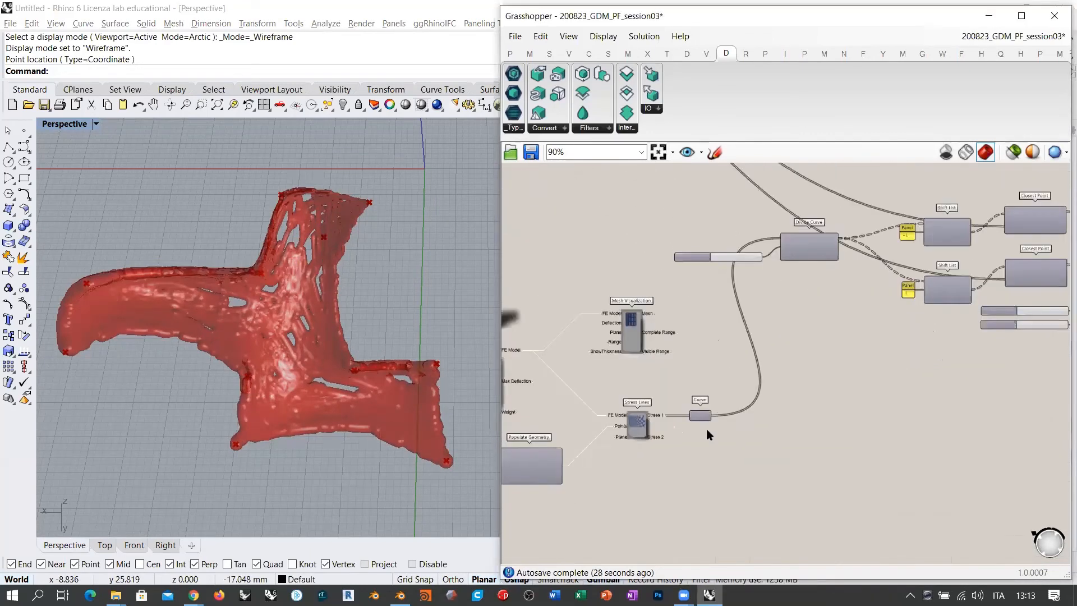
right_click(705, 418)
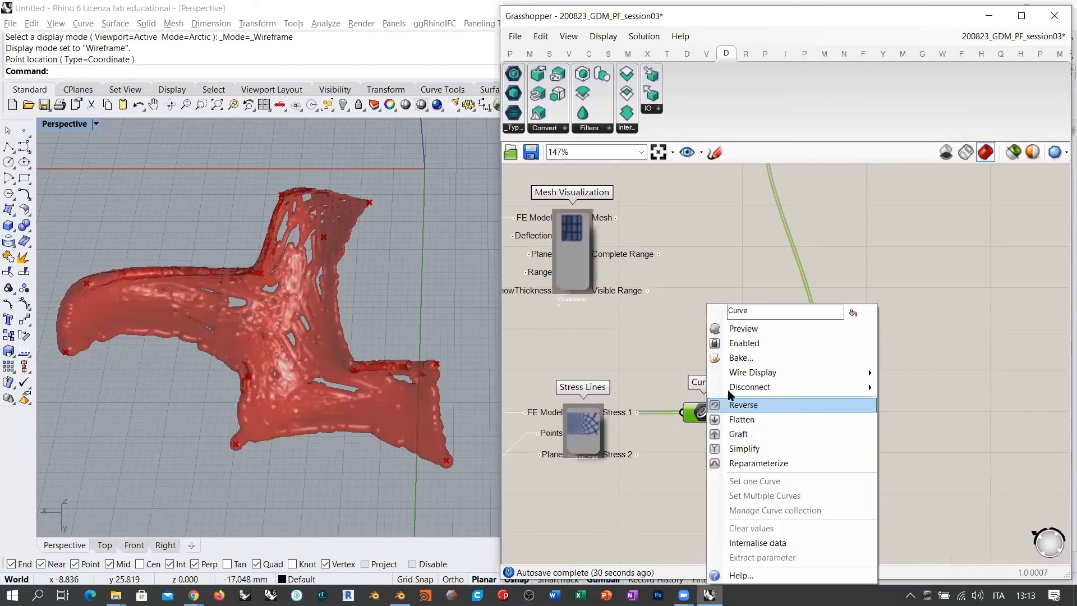
- Examine how the stress line curves run through the point volume around the central junction, the holes and the branches
right_drag(279, 336, 364, 328)
scroll(257, 334, up, 7)
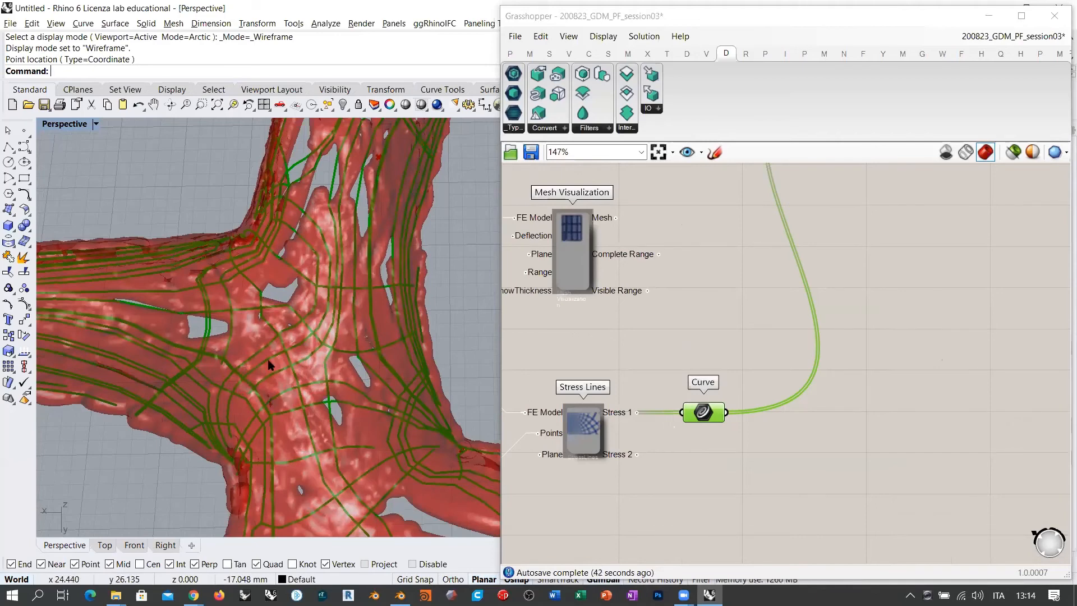
scroll(305, 359, down, 9)
right_drag(306, 344, 294, 274)
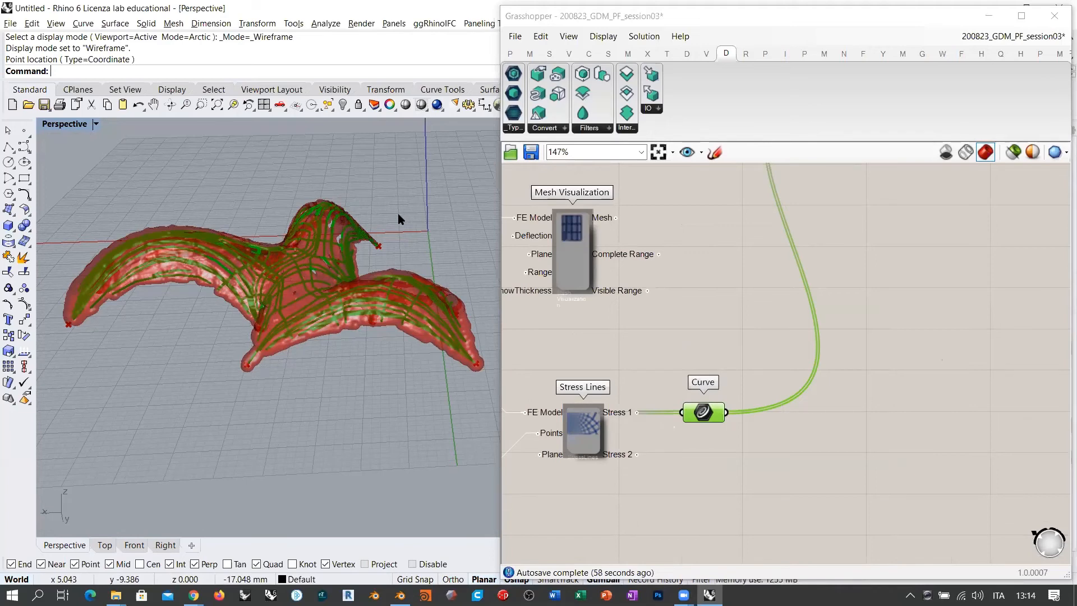
right_drag(389, 210, 286, 330)
scroll(275, 316, up, 3)
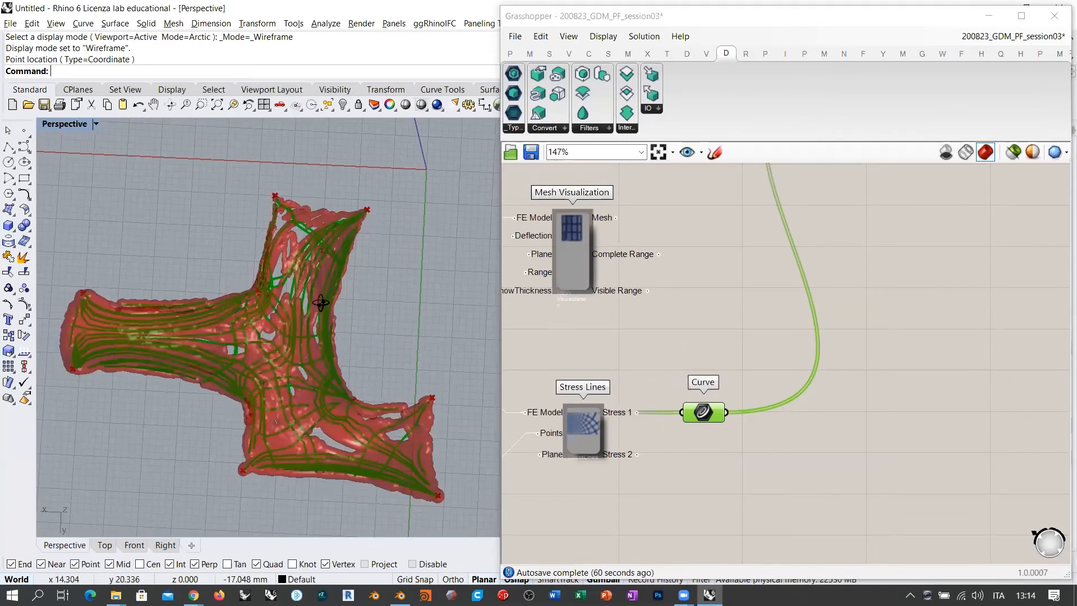
click(688, 333)
scroll(637, 338, down, 5)
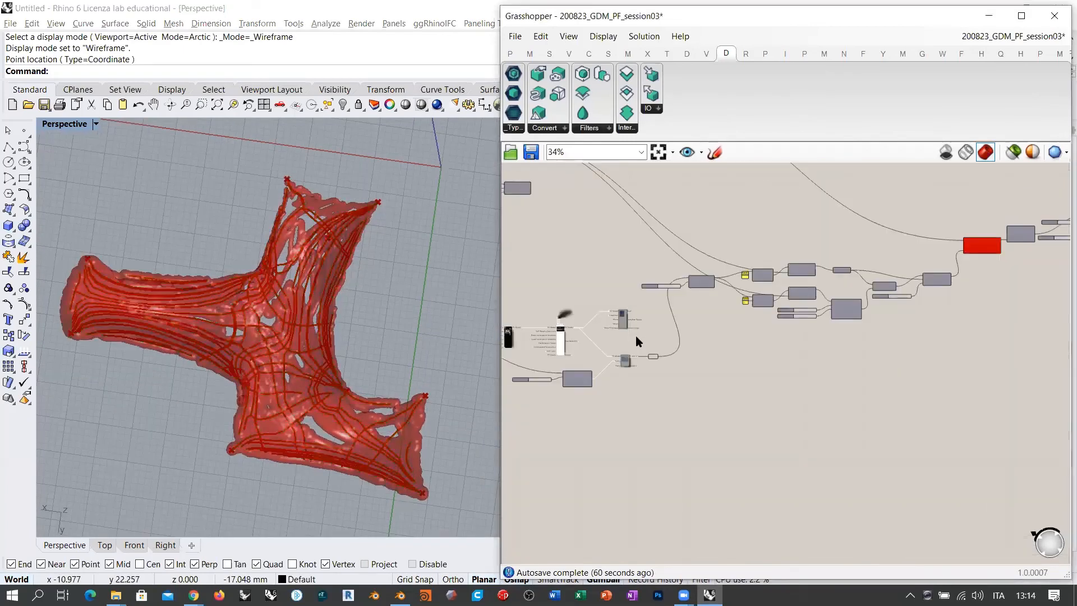
scroll(636, 335, down, 1)
right_drag(825, 299, 640, 365)
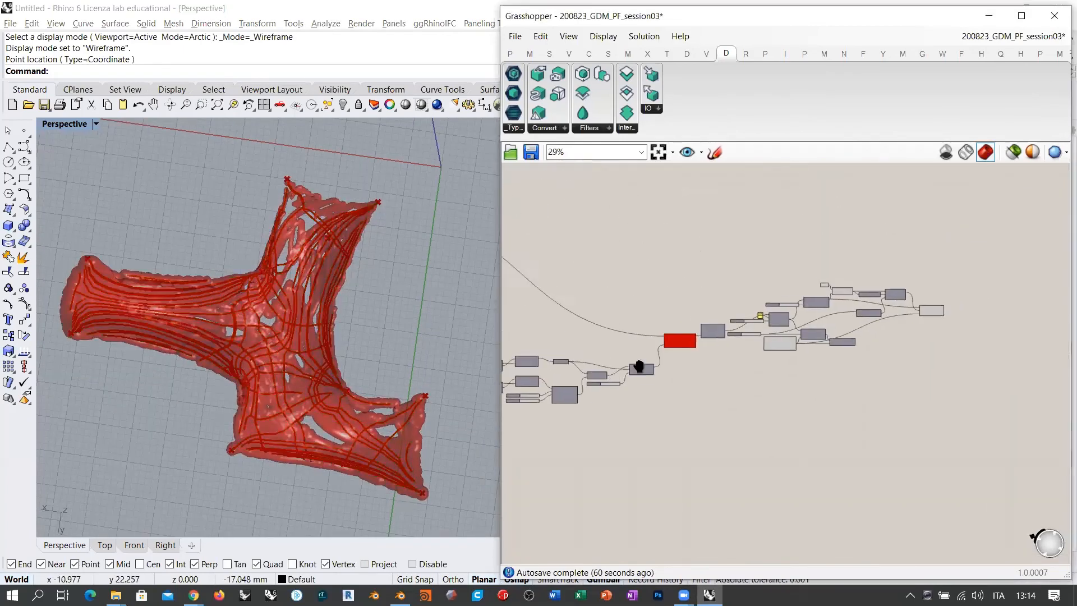
scroll(925, 270, up, 4)
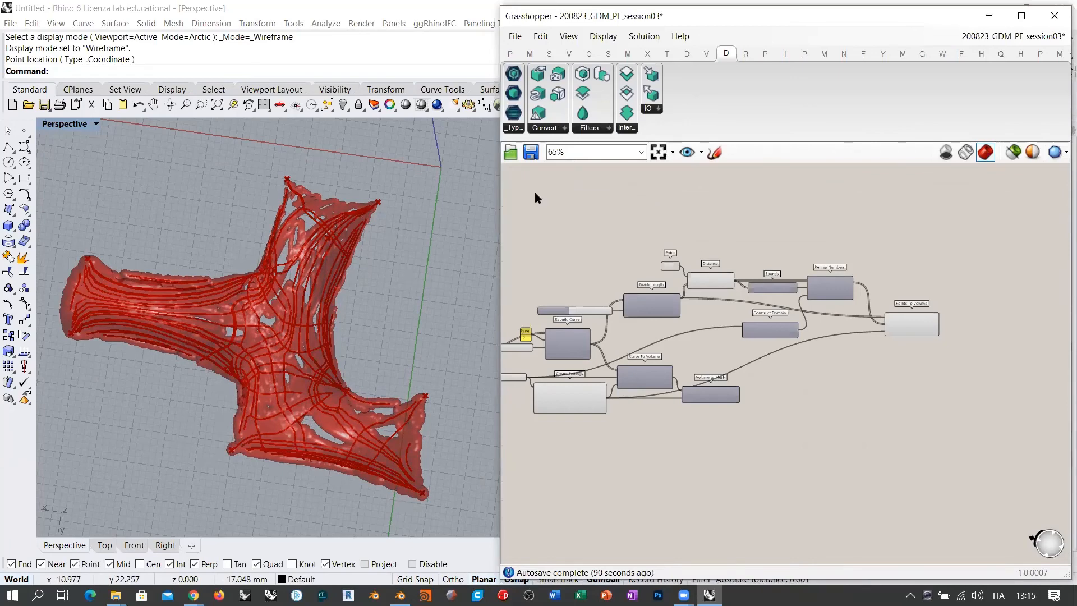
scroll(298, 393, up, 10)
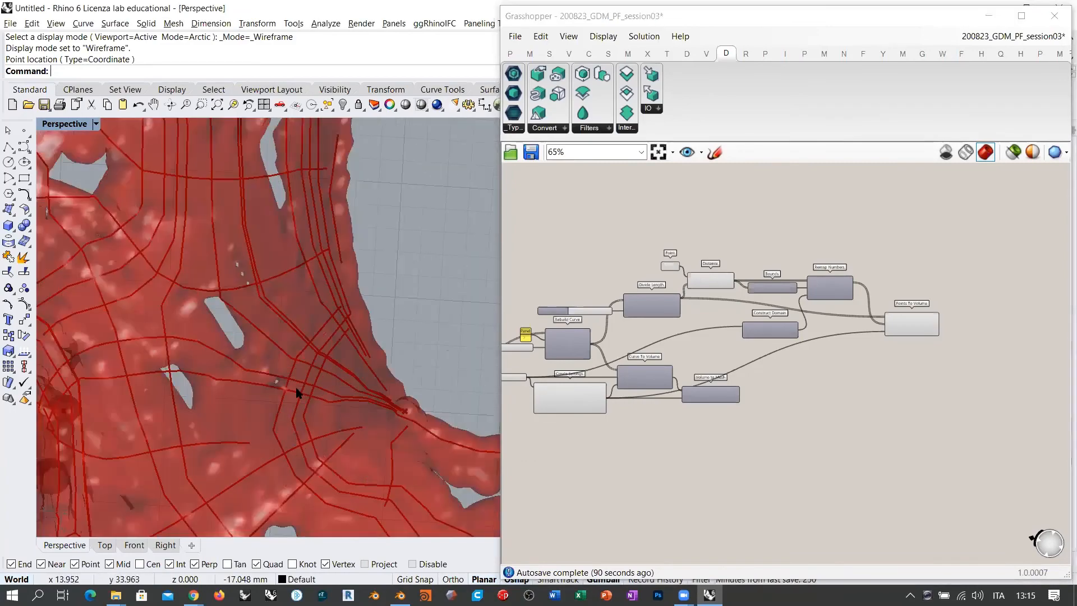
scroll(298, 393, down, 10)
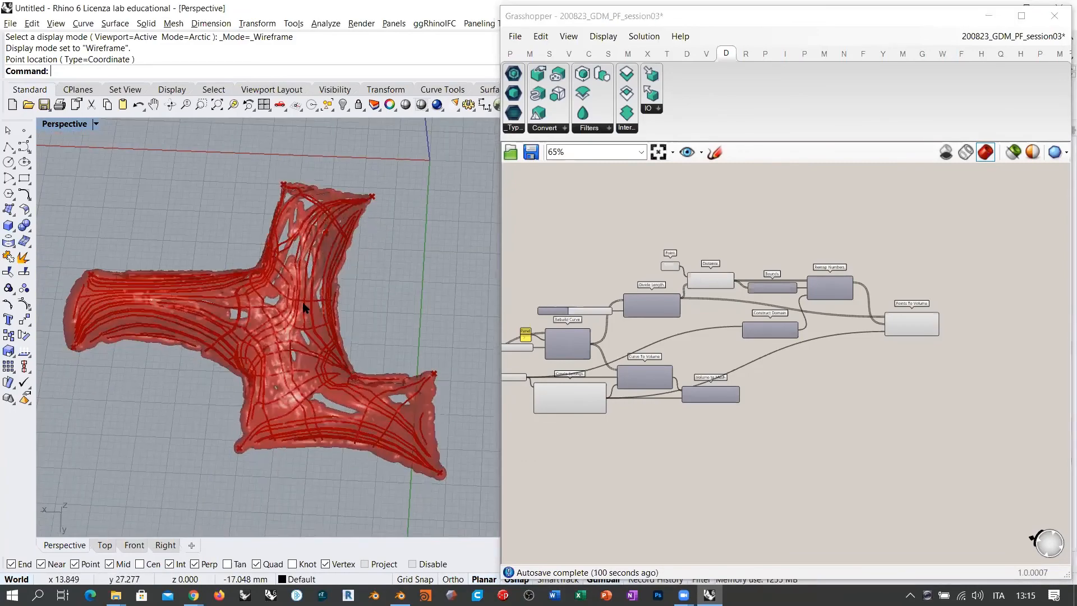
right_drag(271, 305, 281, 381)
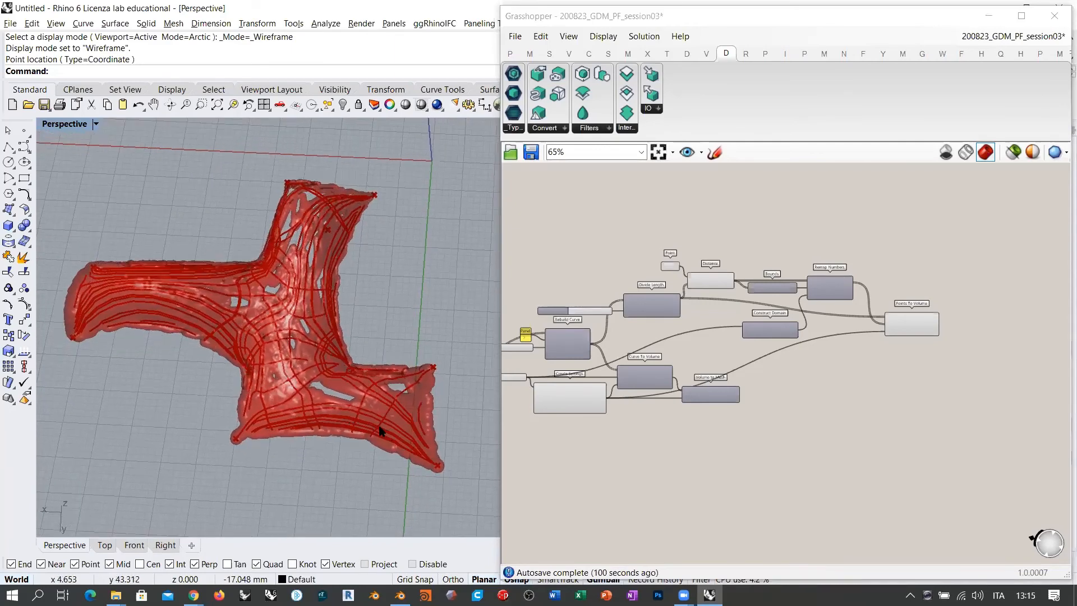
right_drag(344, 370, 354, 395)
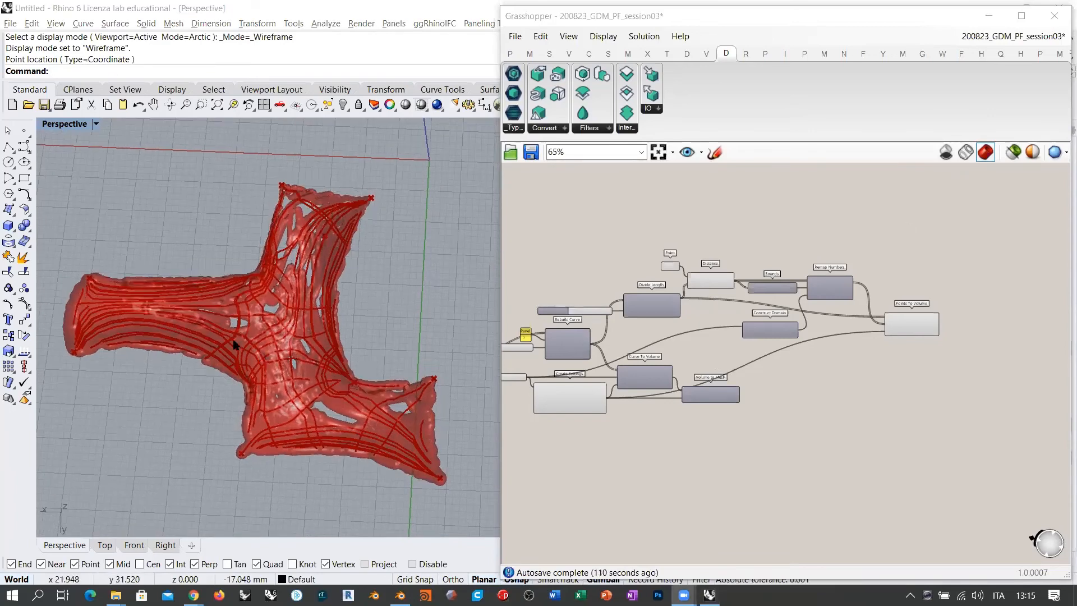
right_drag(234, 344, 212, 301)
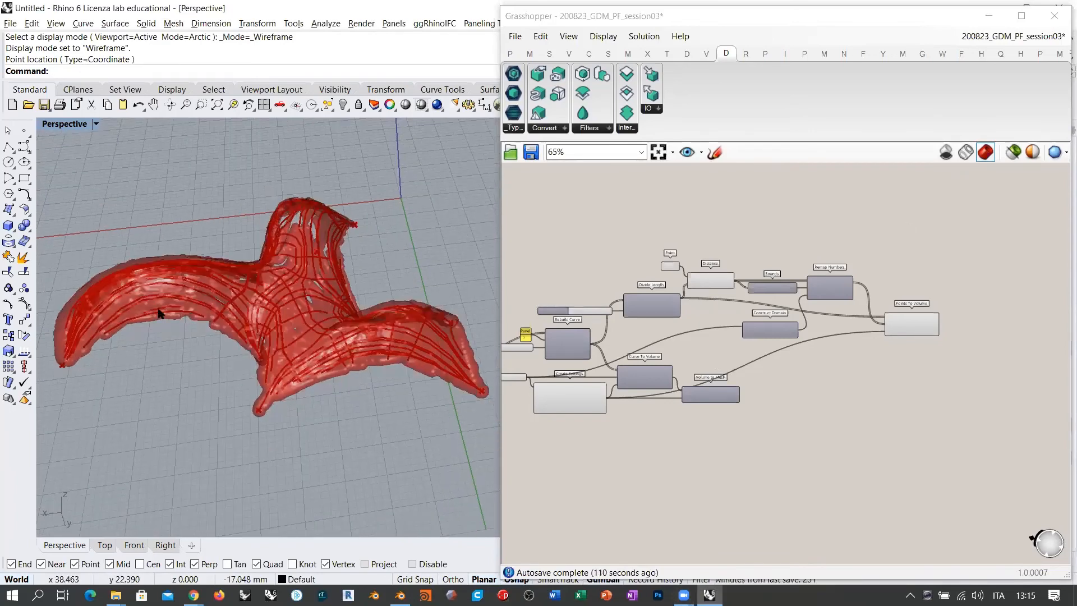
scroll(166, 330, up, 5)
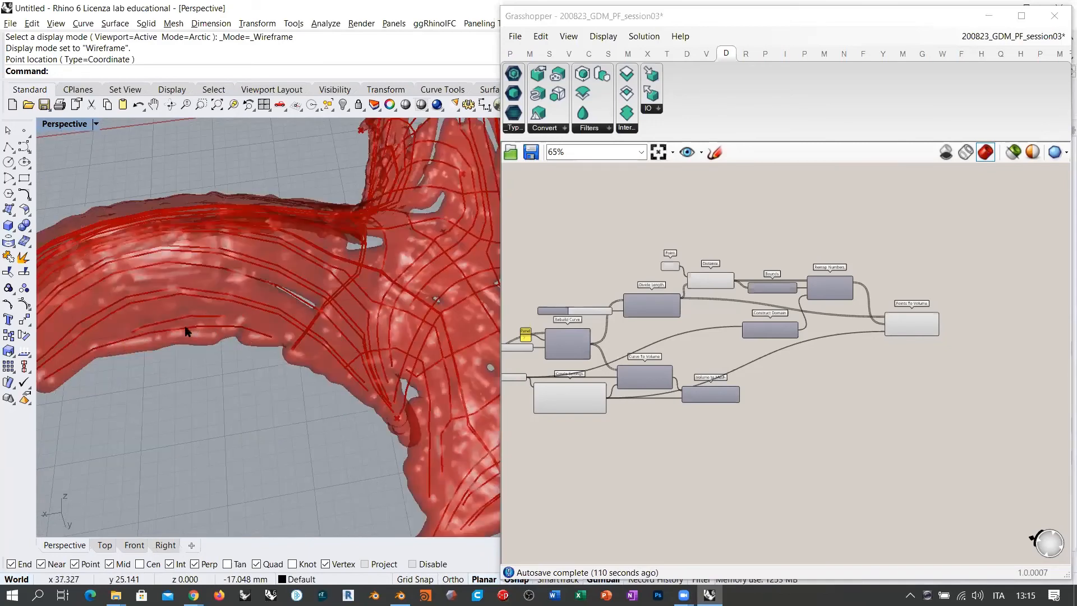
right_drag(200, 247, 187, 286)
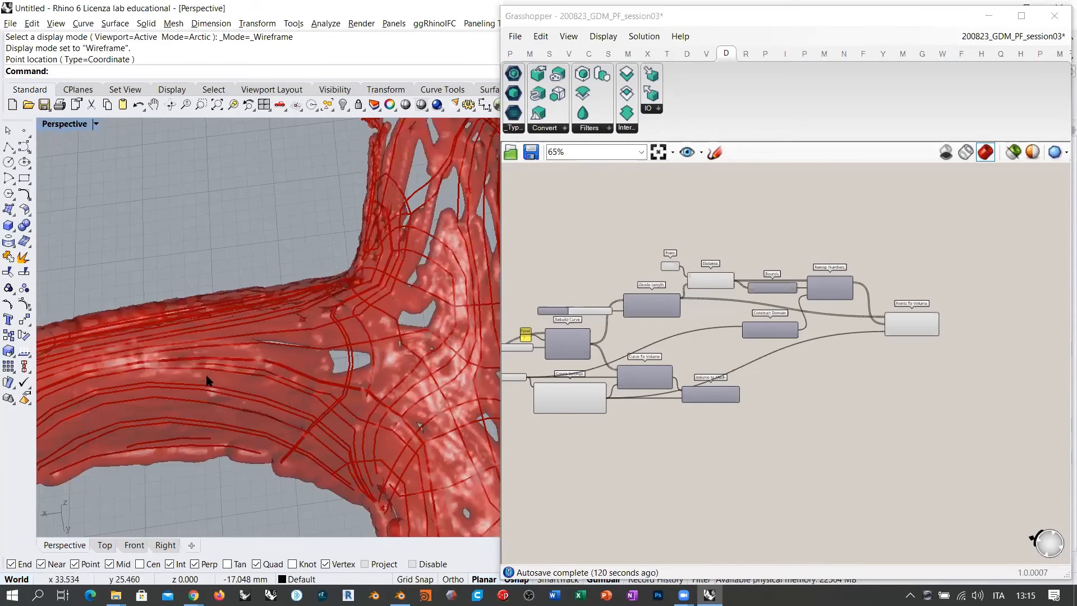
- Turn on the preview of the Mesh Visualization component fed by the FE solver
scroll(673, 420, down, 4)
scroll(712, 407, up, 8)
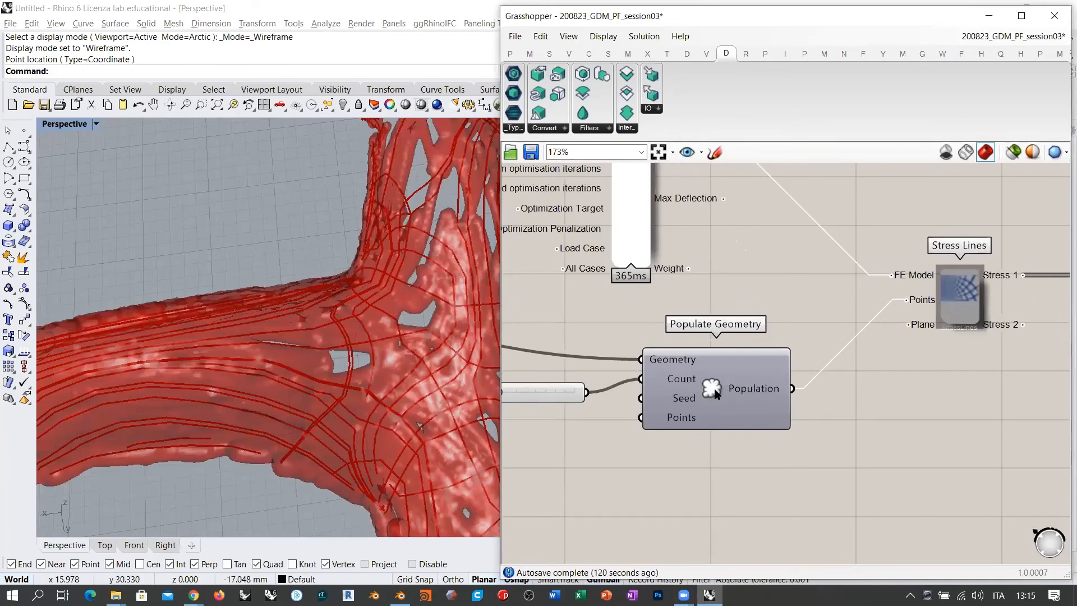
scroll(685, 416, down, 3)
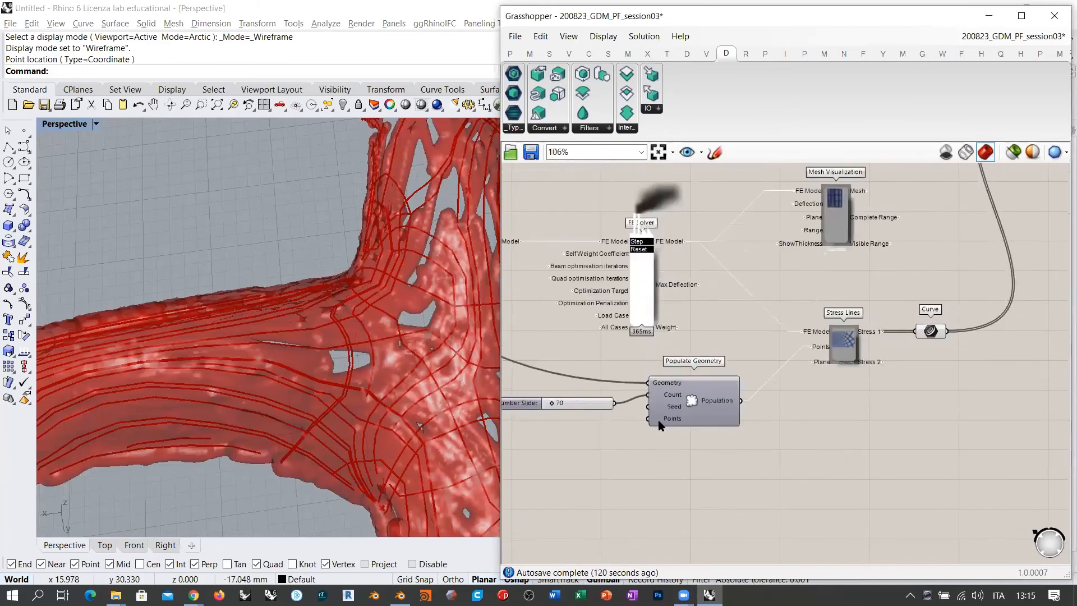
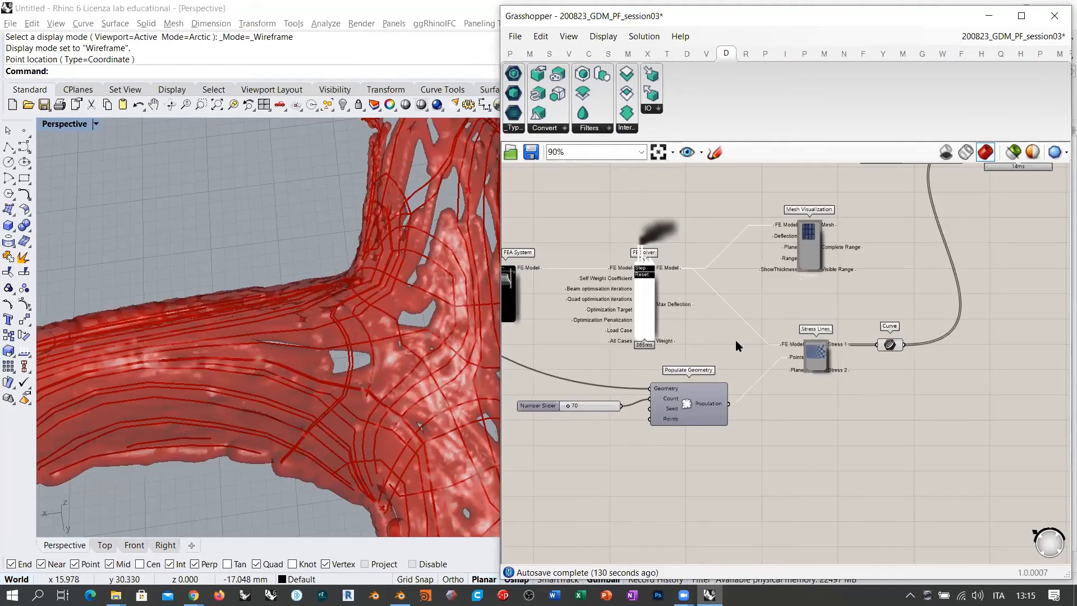
scroll(373, 312, down, 5)
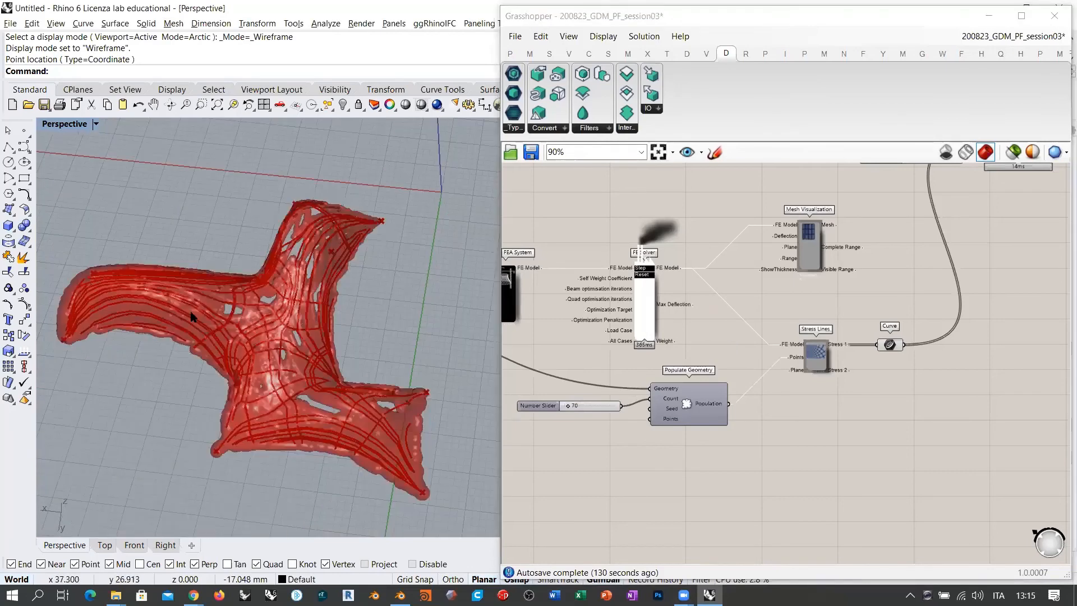
right_drag(190, 317, 303, 317)
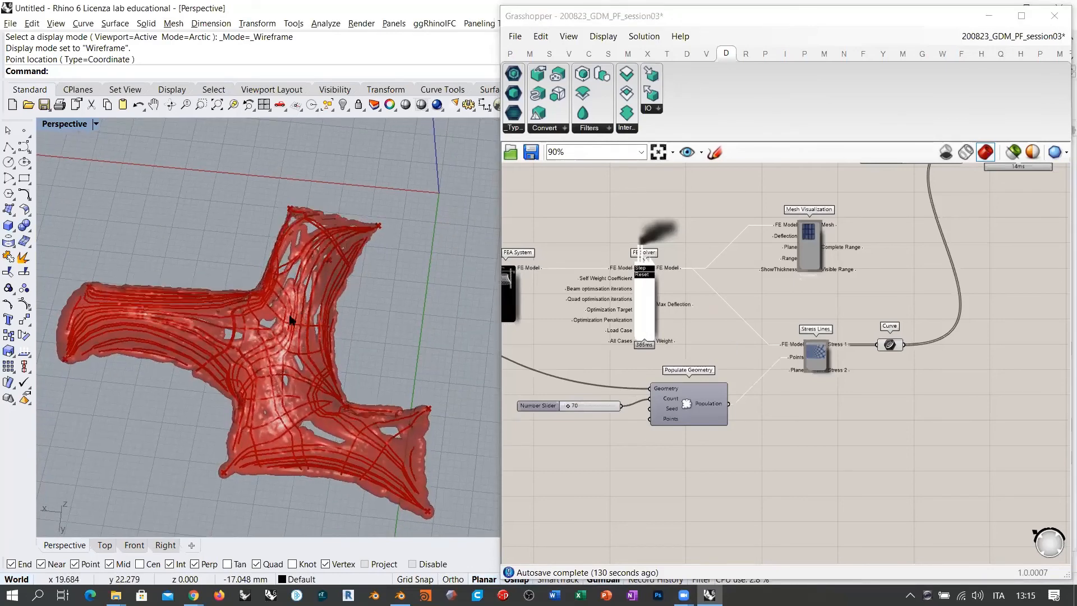
right_click(808, 247)
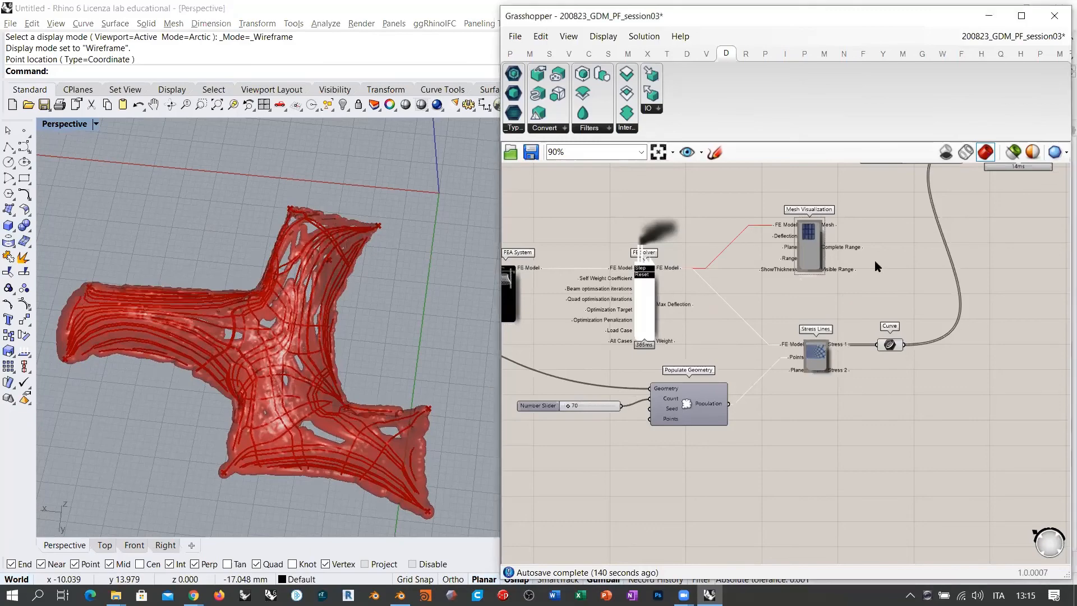
click(880, 264)
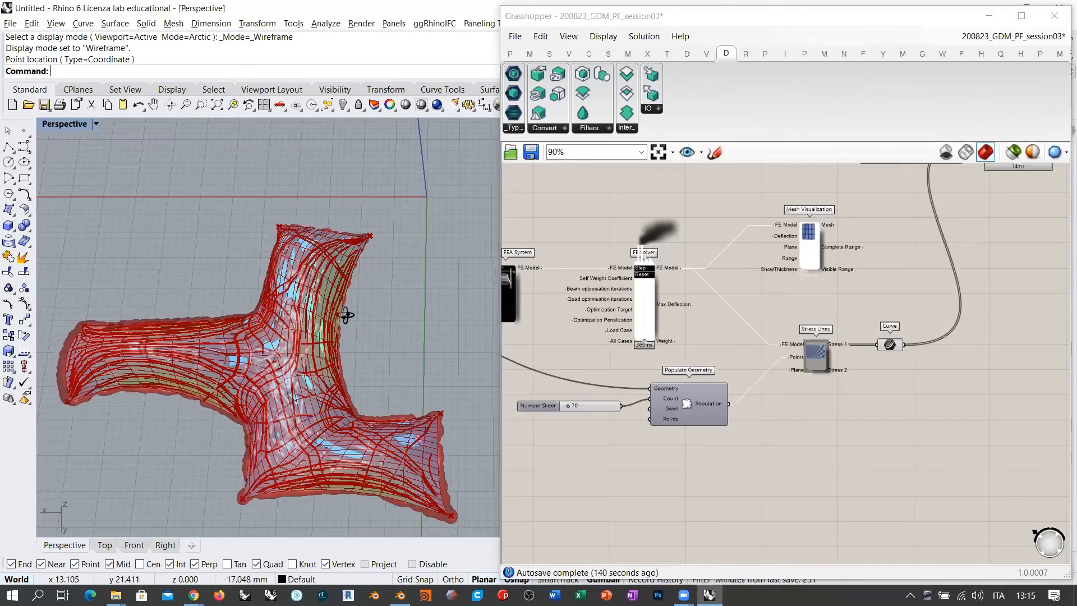
- Set the Mesh Visualization component to display PRINCIPAL_STRESS
scroll(784, 272, up, 5)
right_click(736, 261)
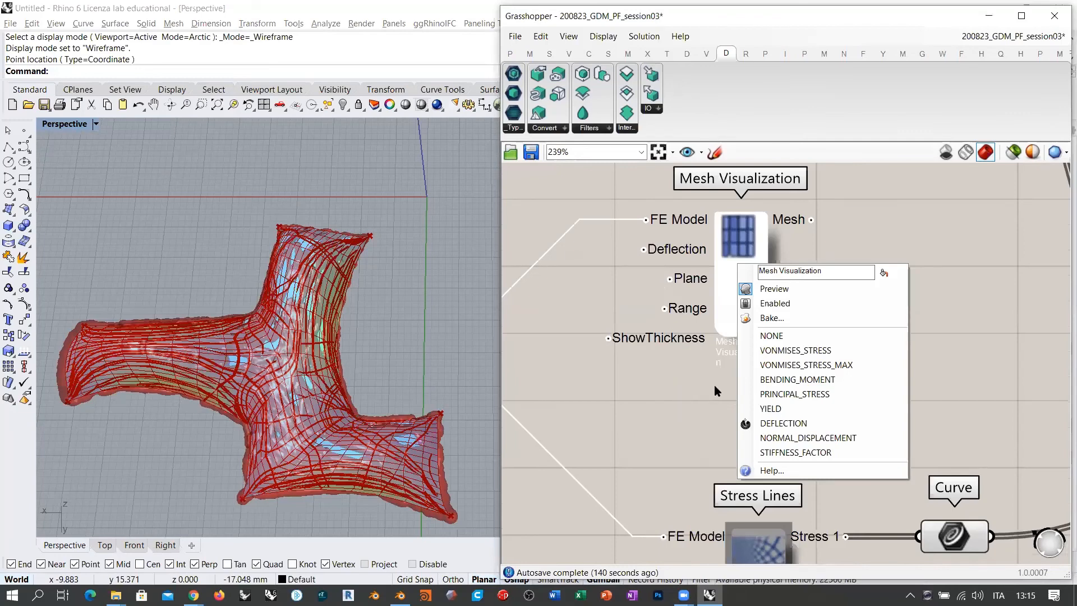
click(785, 394)
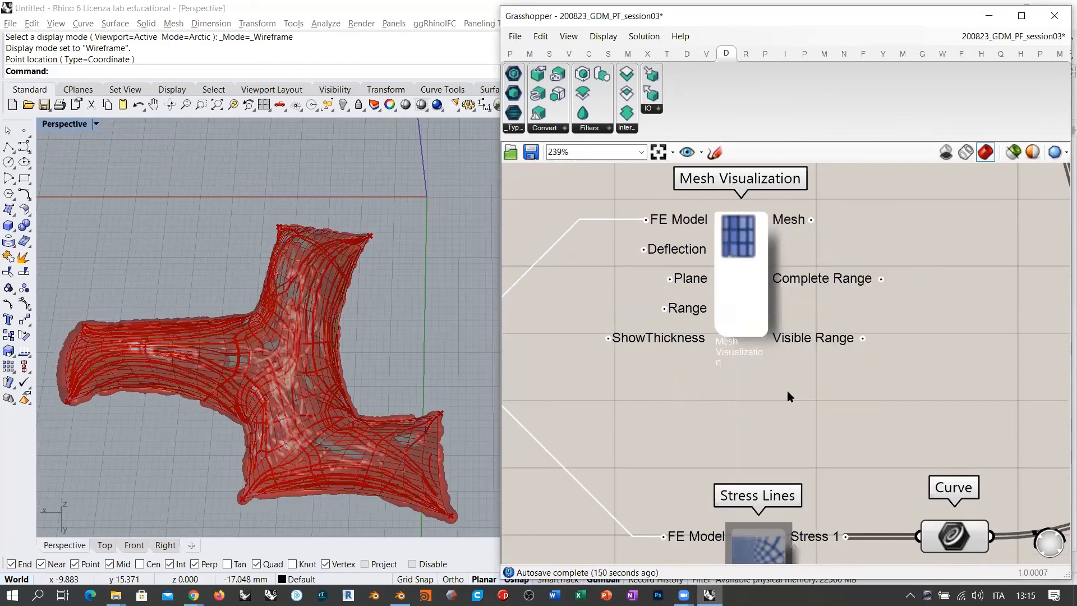
- Switch Mesh Visualization to DEFLECTION and inspect the shell from the side and from beneath the arches
right_click(737, 247)
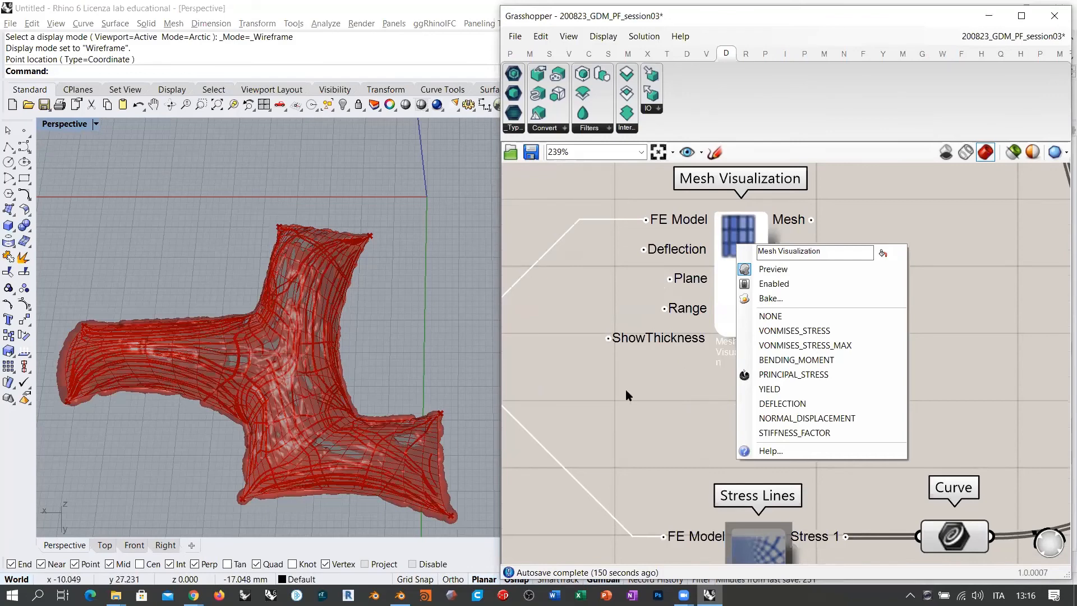
click(770, 404)
right_drag(463, 350, 189, 292)
scroll(219, 317, down, 5)
scroll(233, 329, up, 5)
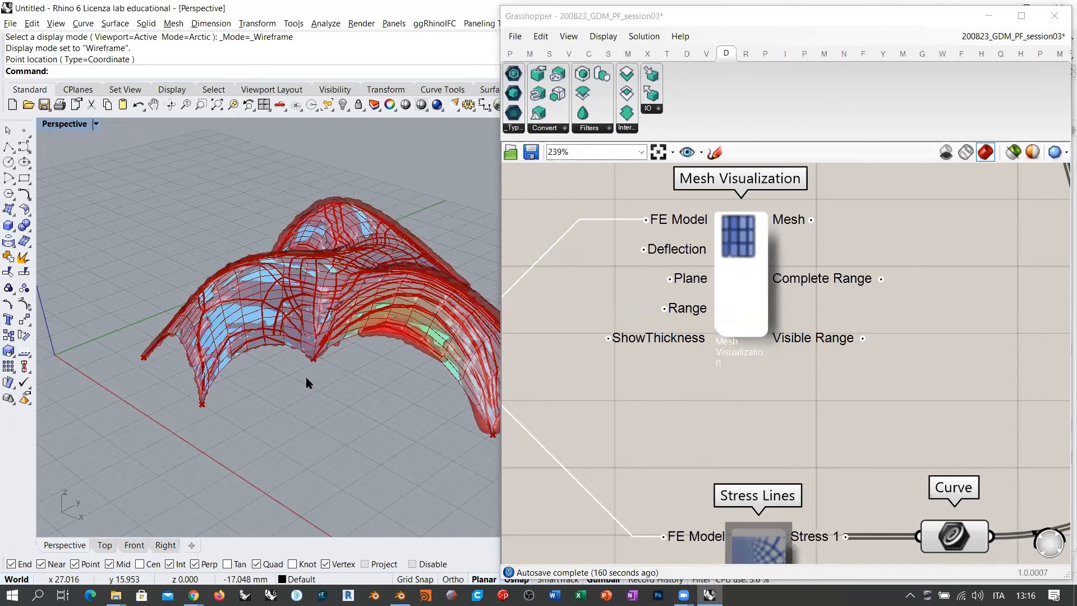
right_drag(305, 377, 351, 326)
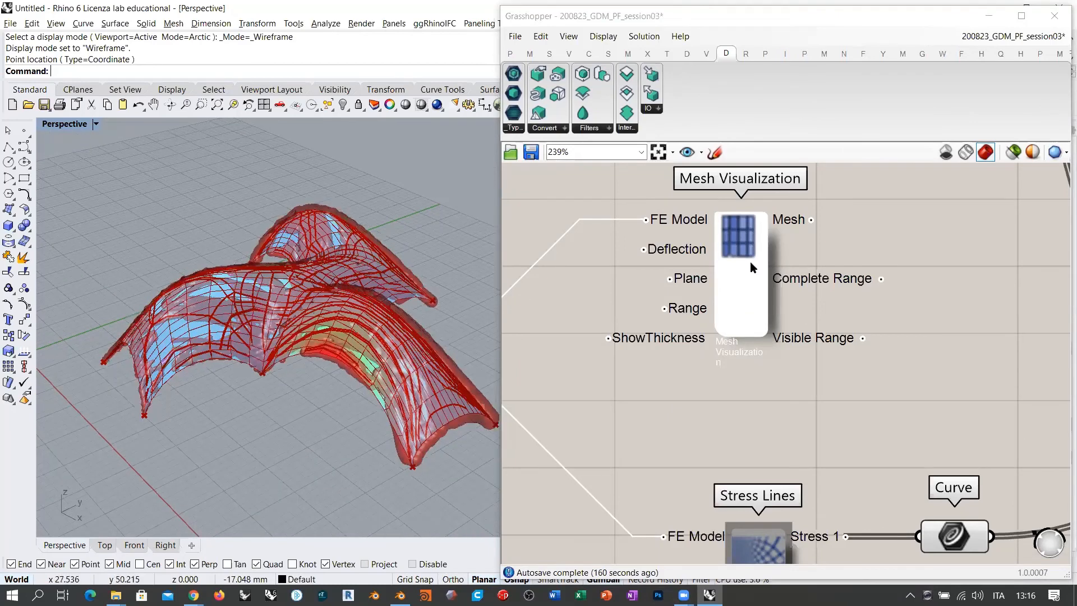
- Set Mesh Visualization to display BENDING_MOMENT and view the whole shell
right_click(745, 263)
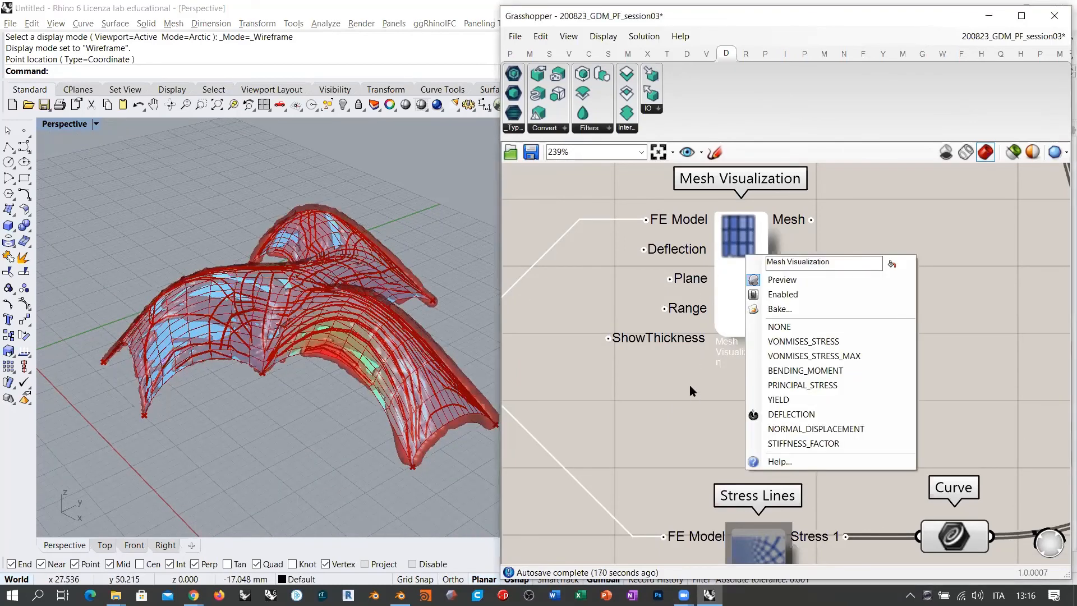
click(689, 385)
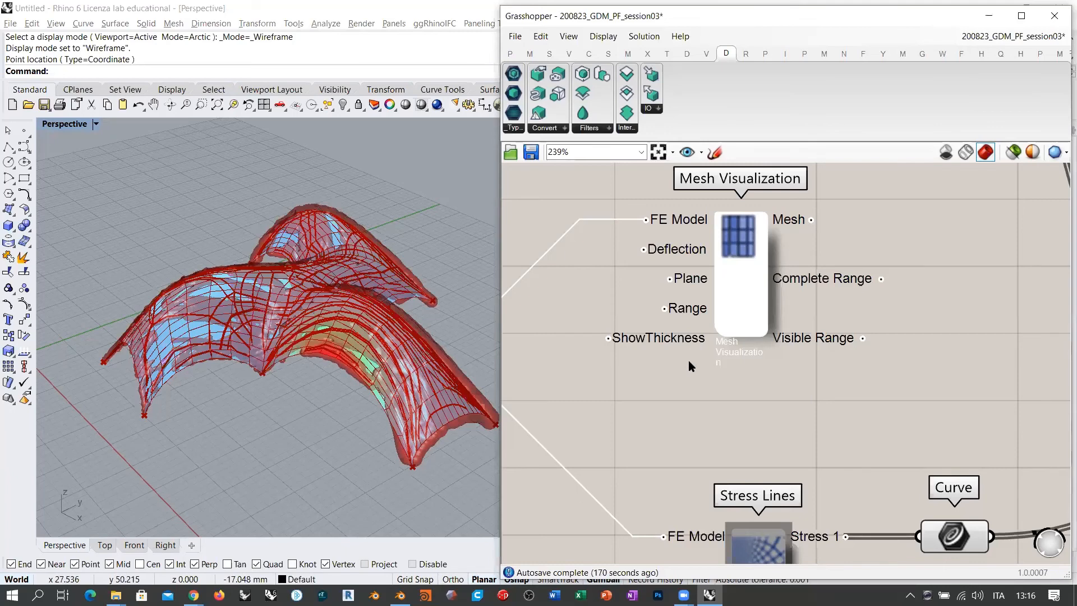
right_click(740, 248)
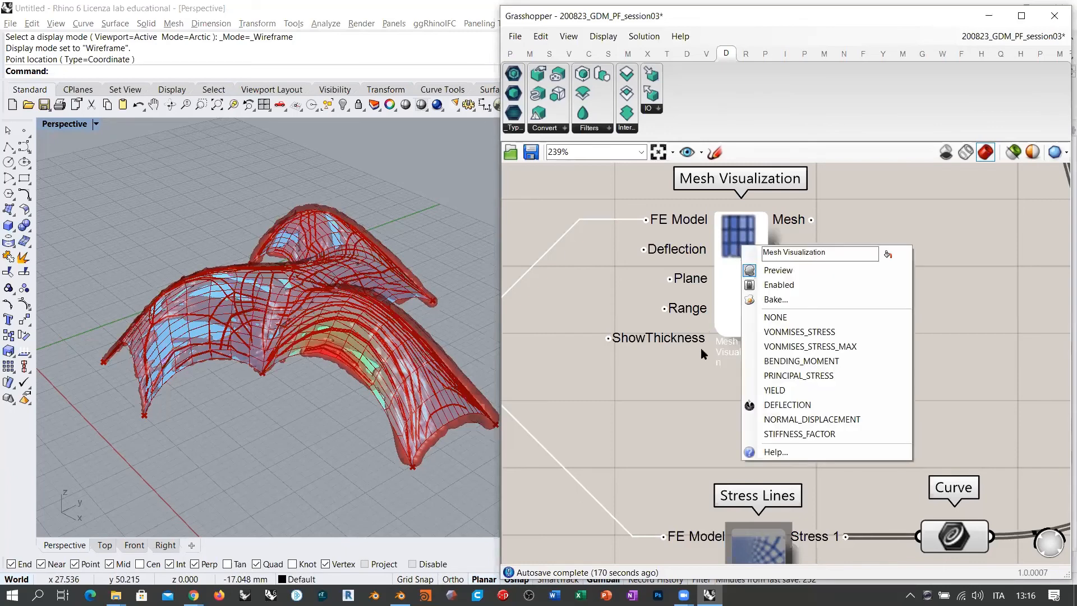
click(766, 360)
right_drag(415, 317, 361, 271)
scroll(660, 308, down, 5)
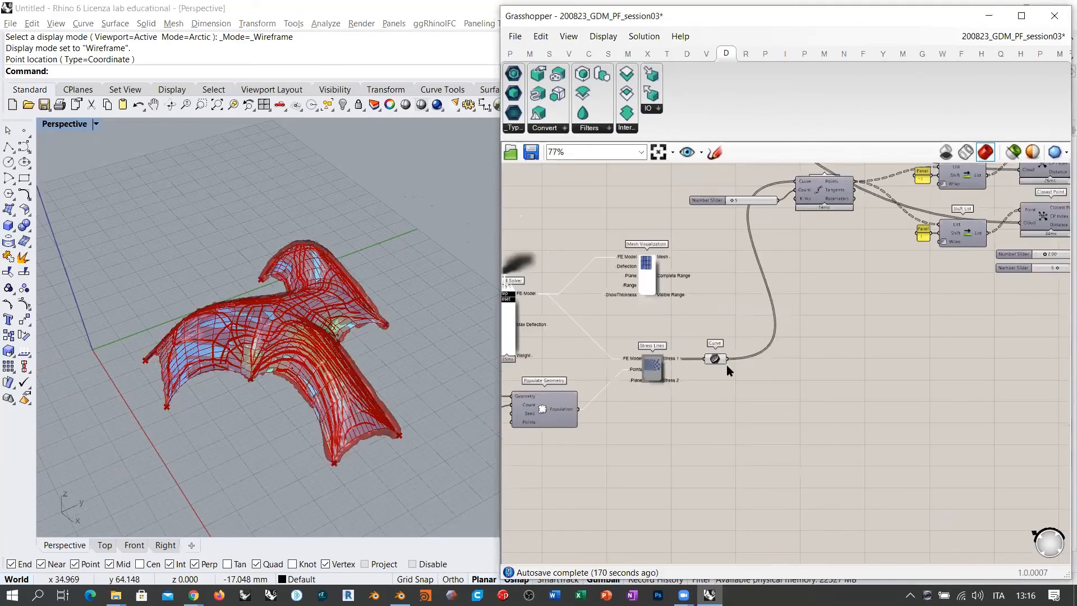
- Turn off the previews of the Curve parameter on Stress 1 and of the final volume component at the definition's end
click(715, 359)
key(ctrl+q)
scroll(715, 364, down, 4)
right_drag(920, 309, 785, 351)
right_drag(981, 305, 808, 356)
right_drag(1024, 328, 836, 344)
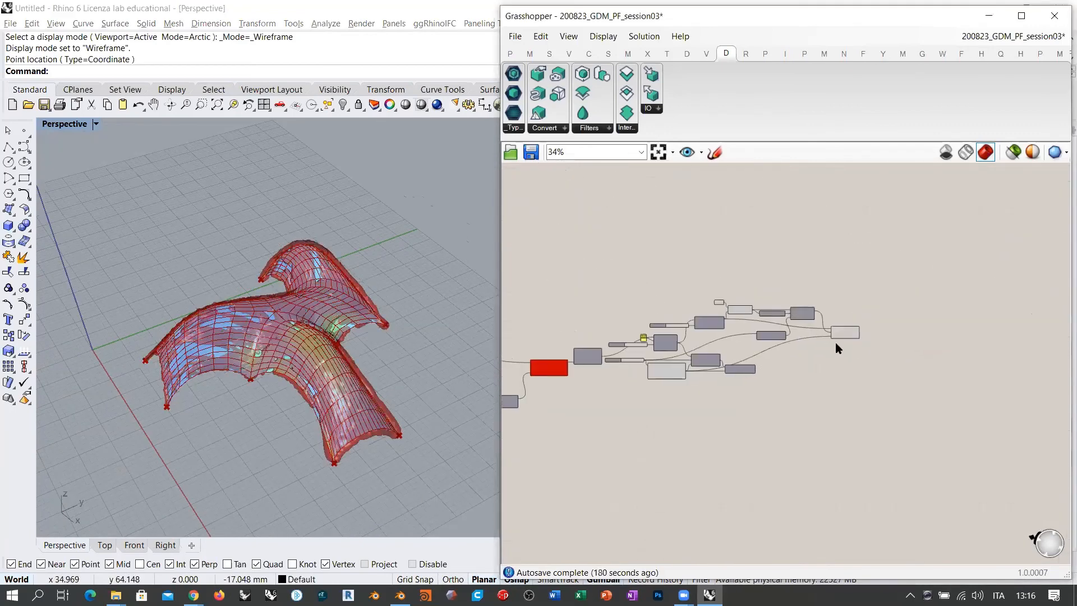
scroll(836, 343, up, 3)
click(857, 322)
key(ctrl+q)
- Display VONMISES_STRESS and VONMISES_STRESS_MAX in turn on the Mesh Visualization component
scroll(897, 305, down, 2)
right_drag(659, 389, 897, 370)
right_drag(524, 379, 828, 314)
scroll(738, 372, up, 2)
scroll(788, 331, up, 4)
right_click(796, 264)
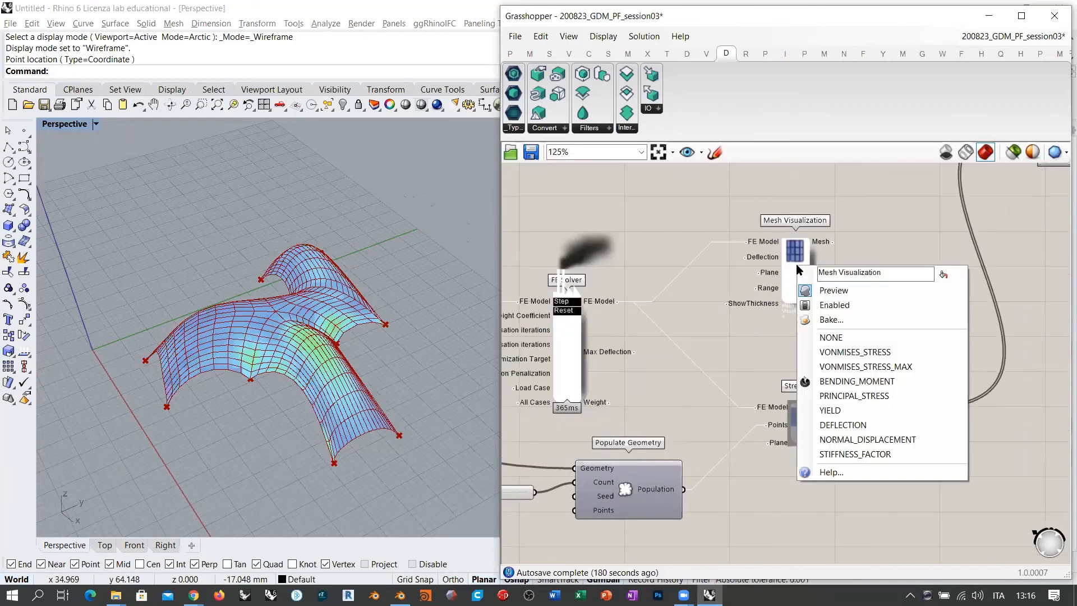
click(836, 352)
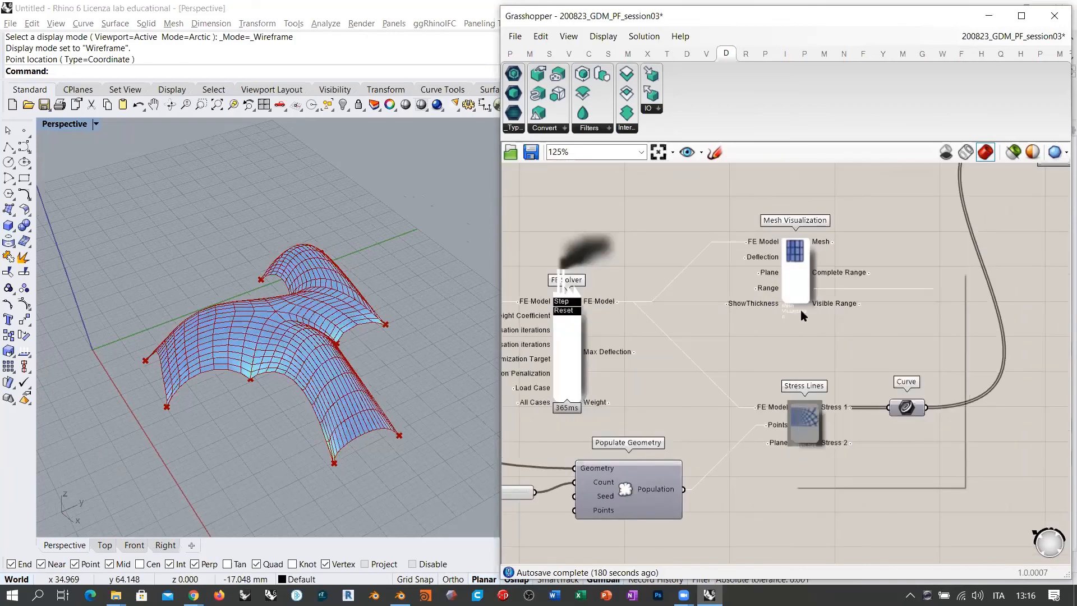
right_click(793, 271)
click(845, 374)
- Compare BENDING_MOMENT with PRINCIPAL_STRESS on Mesh Visualization, inspecting the principal stress colouring around the shell's supports and arches
right_click(795, 268)
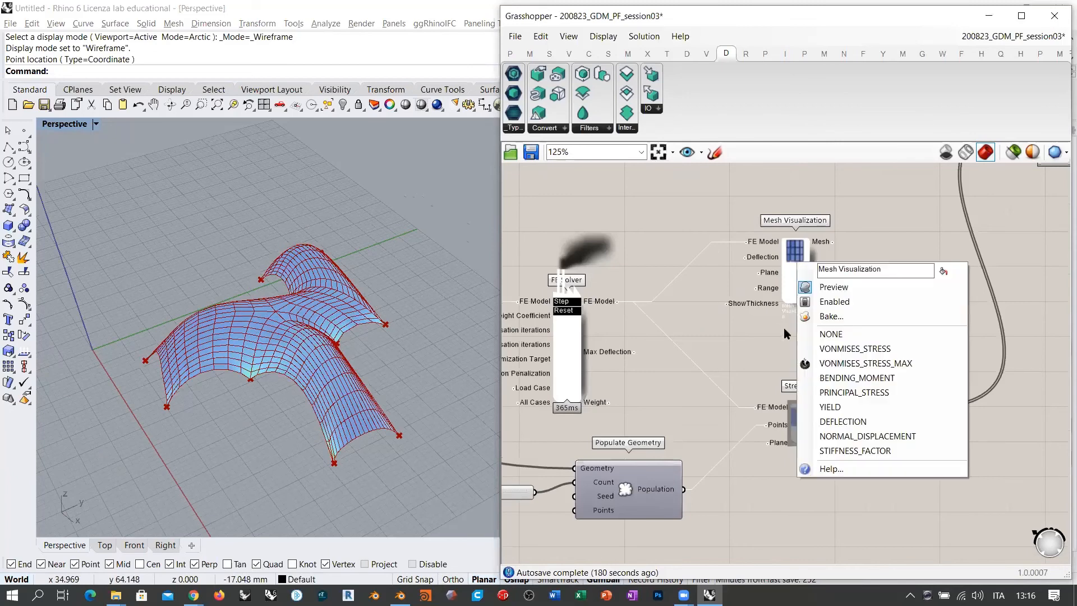
click(853, 388)
right_click(783, 276)
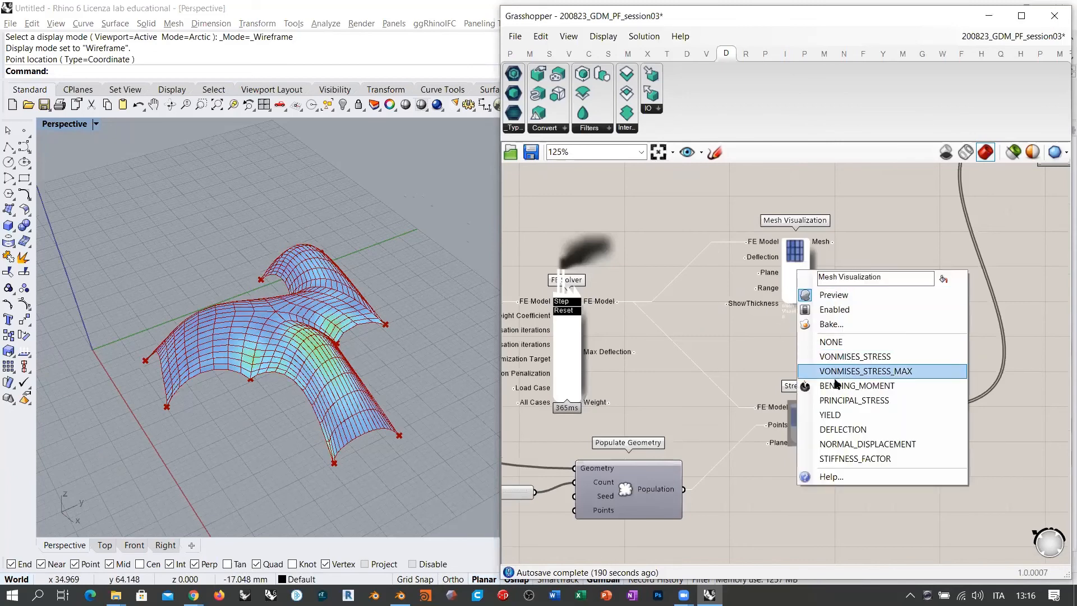
click(854, 401)
right_drag(387, 316, 348, 264)
scroll(332, 281, up, 3)
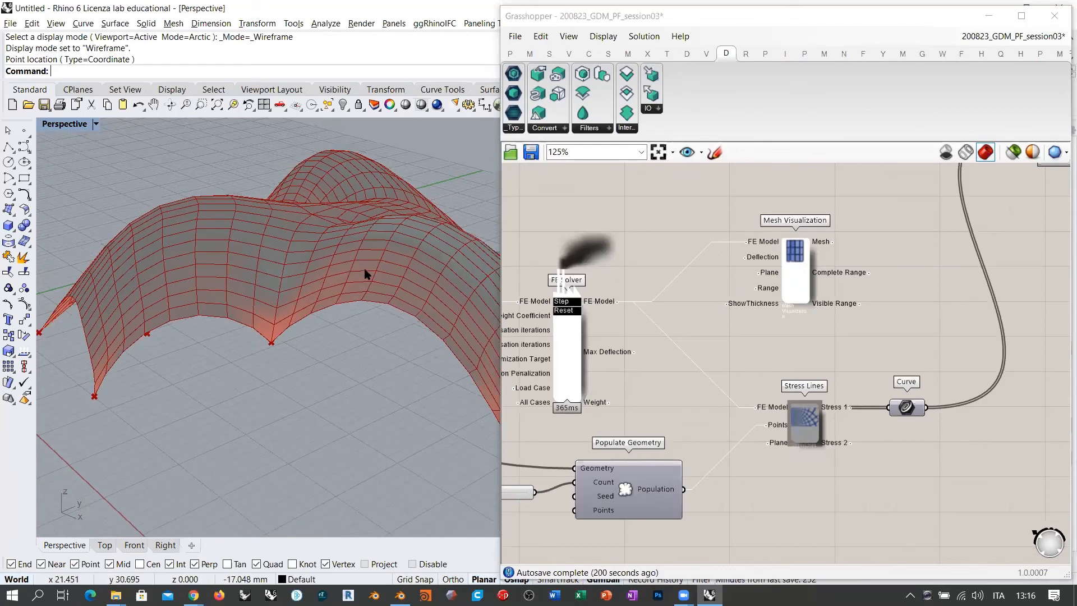
right_drag(364, 264, 296, 298)
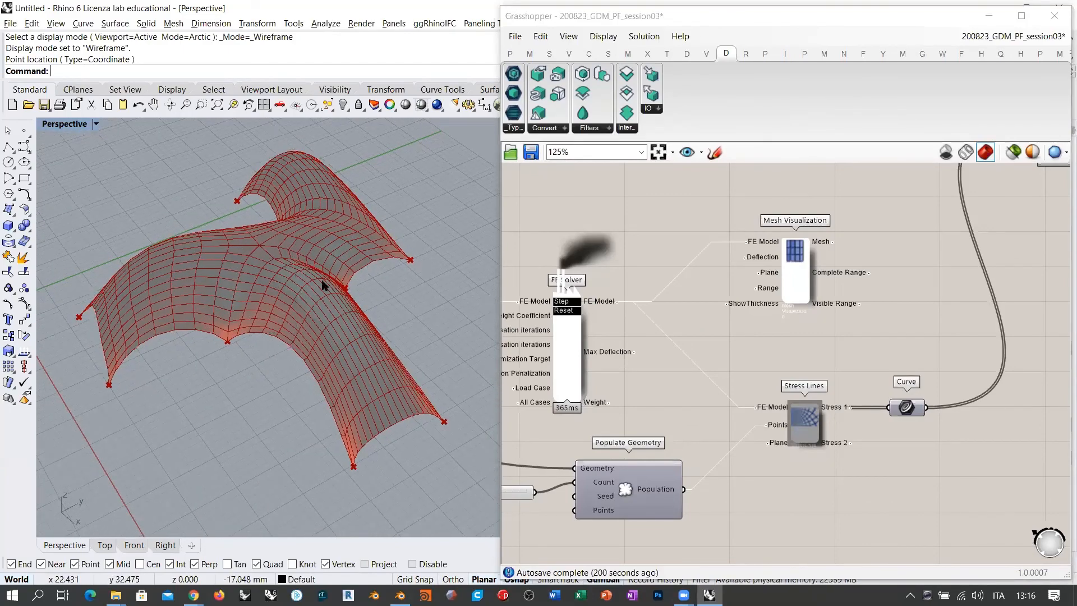
- Display YIELD and DEFLECTION in turn on the Mesh Visualization component
right_click(801, 262)
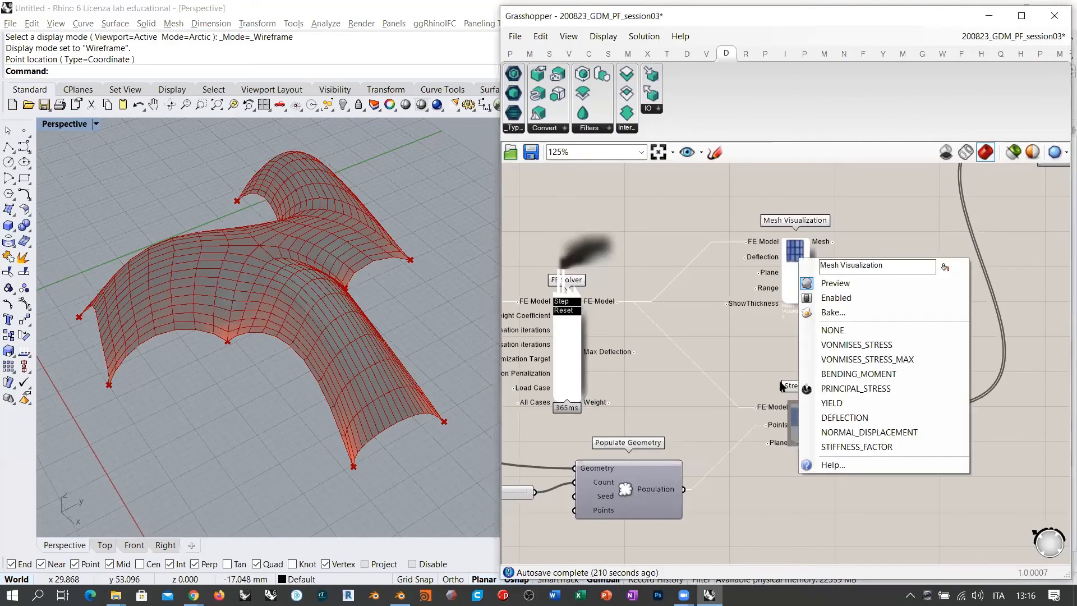
click(832, 403)
right_drag(418, 281, 459, 288)
right_click(797, 272)
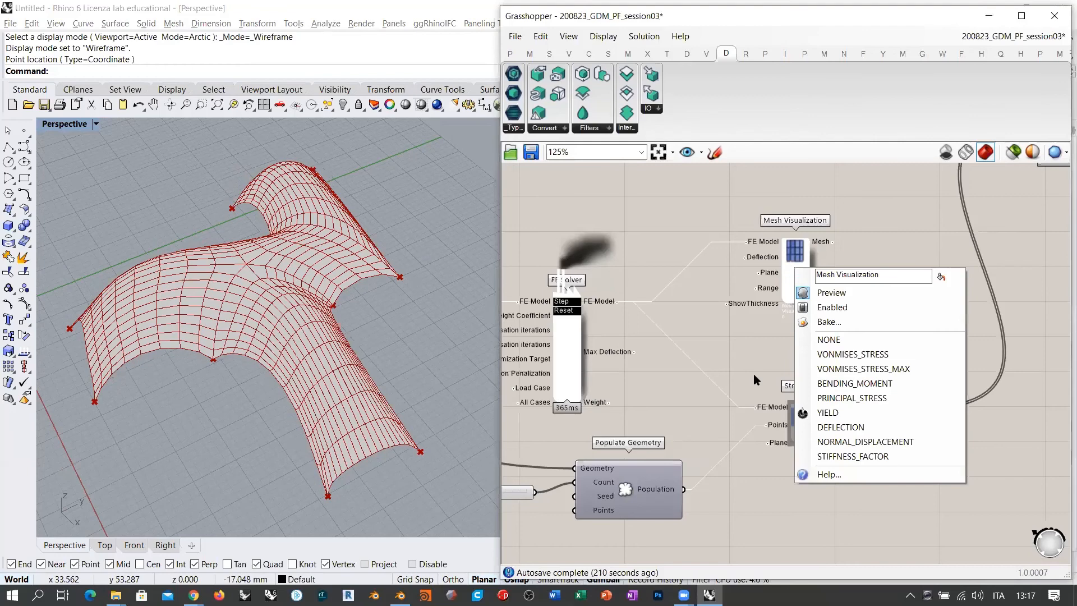
click(819, 429)
- Display NORMAL_DISPLACEMENT and STIFFNESS_FACTOR in turn on the Mesh Visualization component
right_click(792, 263)
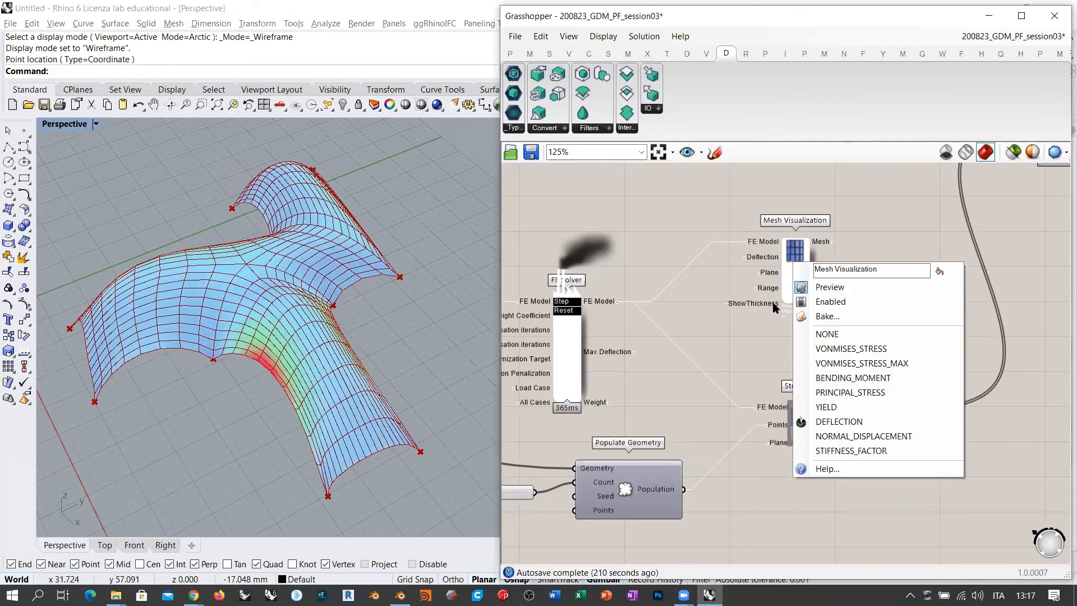
click(835, 436)
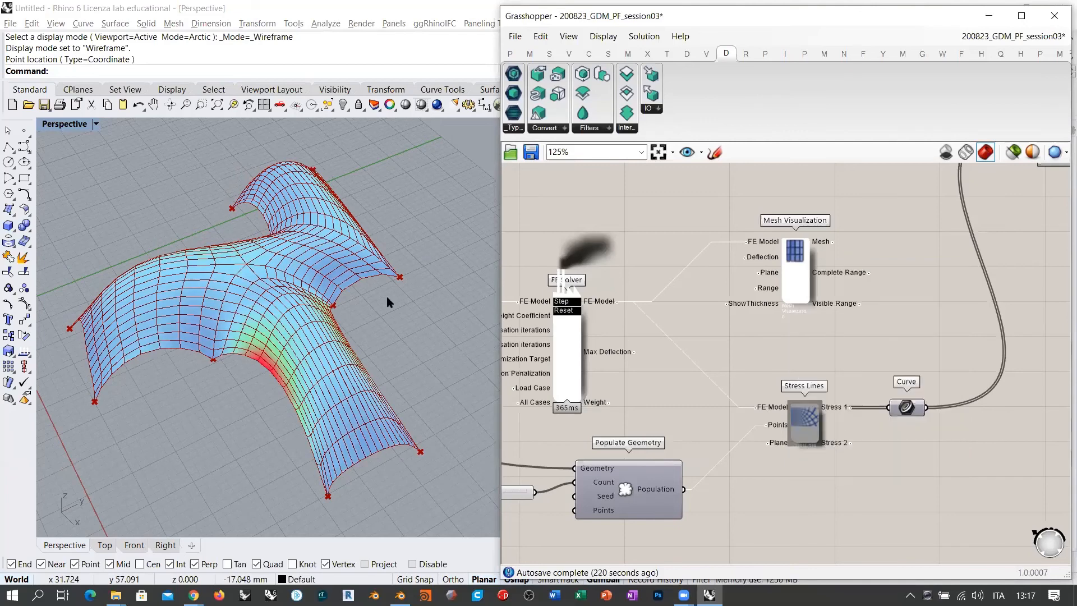
right_drag(364, 267, 356, 256)
right_click(799, 261)
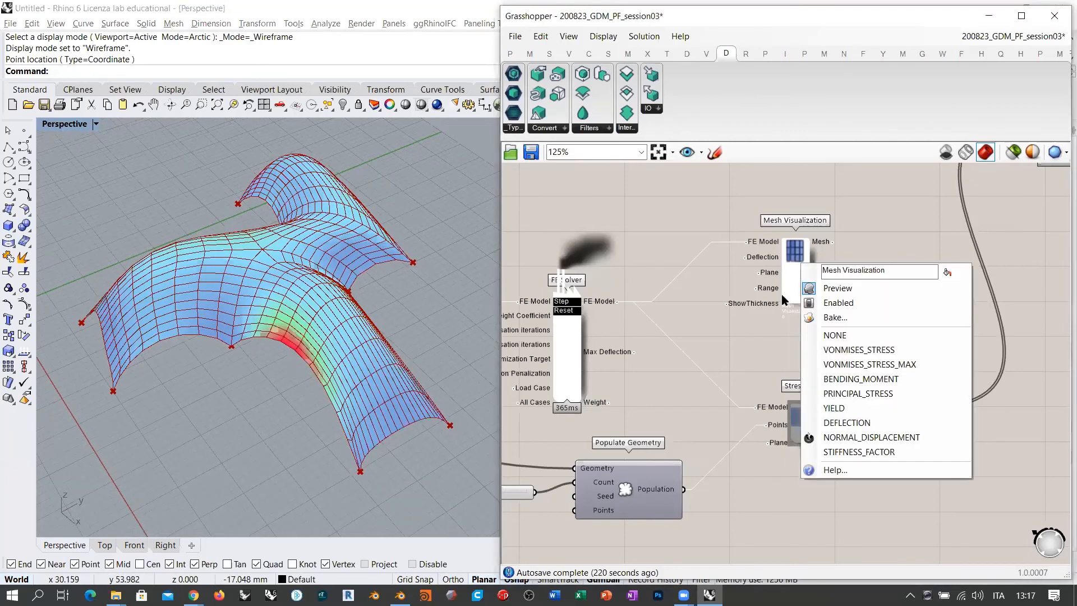
click(856, 450)
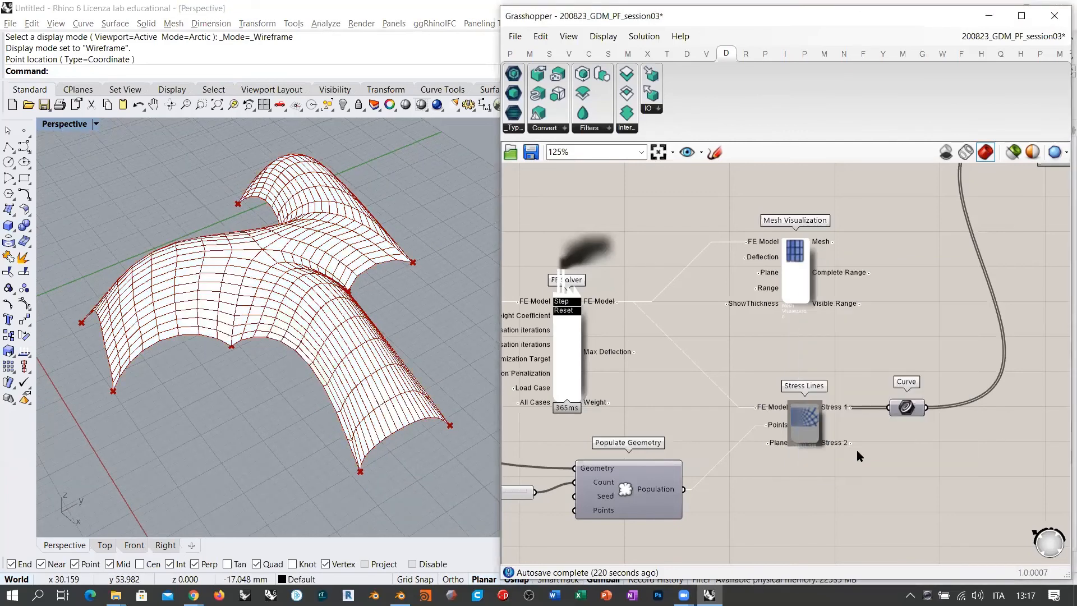
- Set Mesh Visualization's displayed result to NONE and view the plain shell mesh as a whole
right_click(800, 262)
click(838, 334)
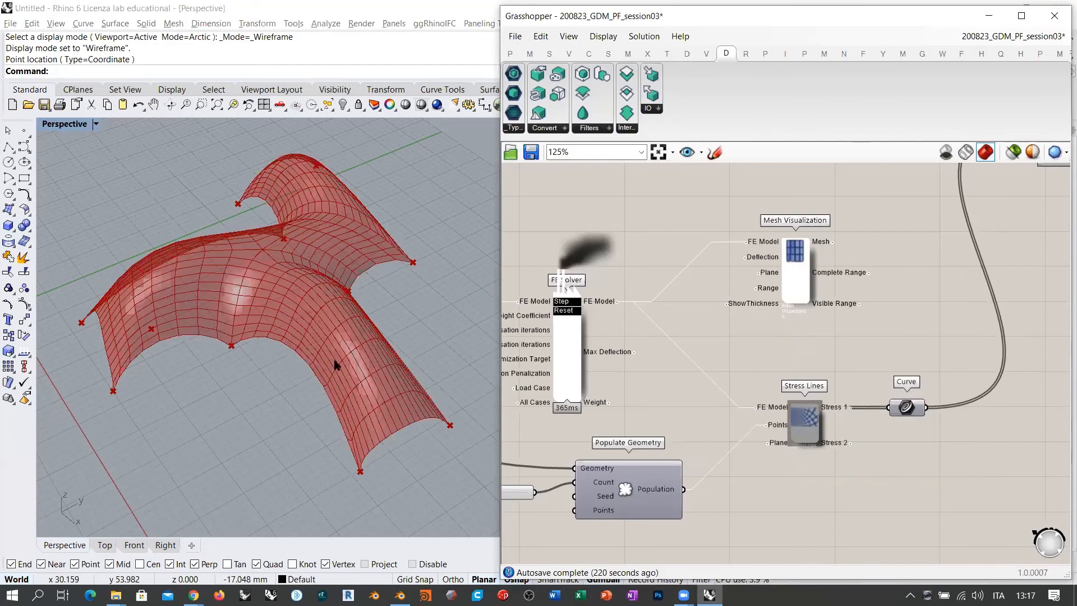
right_drag(335, 361, 320, 327)
scroll(296, 280, down, 7)
right_drag(296, 287, 377, 284)
scroll(385, 371, up, 6)
- Add a Quad Results component from the FESystem group below the Stress Lines component
click(697, 294)
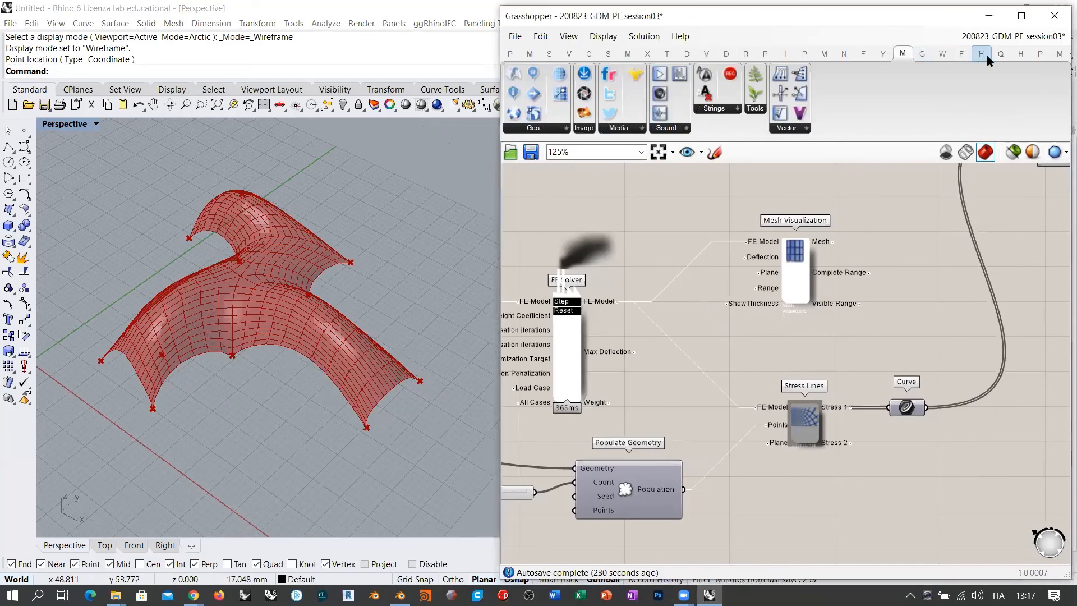
click(1059, 53)
click(660, 129)
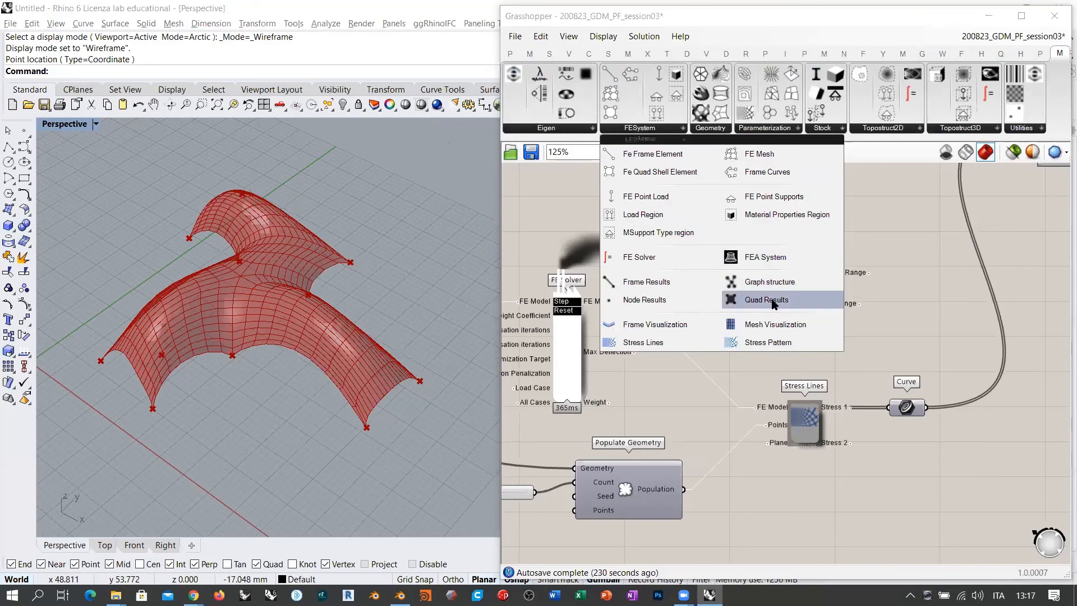
click(773, 301)
click(802, 505)
right_drag(807, 465, 810, 323)
drag(810, 323, 813, 369)
- Connect the FE Solver's FE Model output to Quad Results' FE Model input
right_drag(657, 233, 663, 264)
drag(628, 192, 768, 387)
click(718, 452)
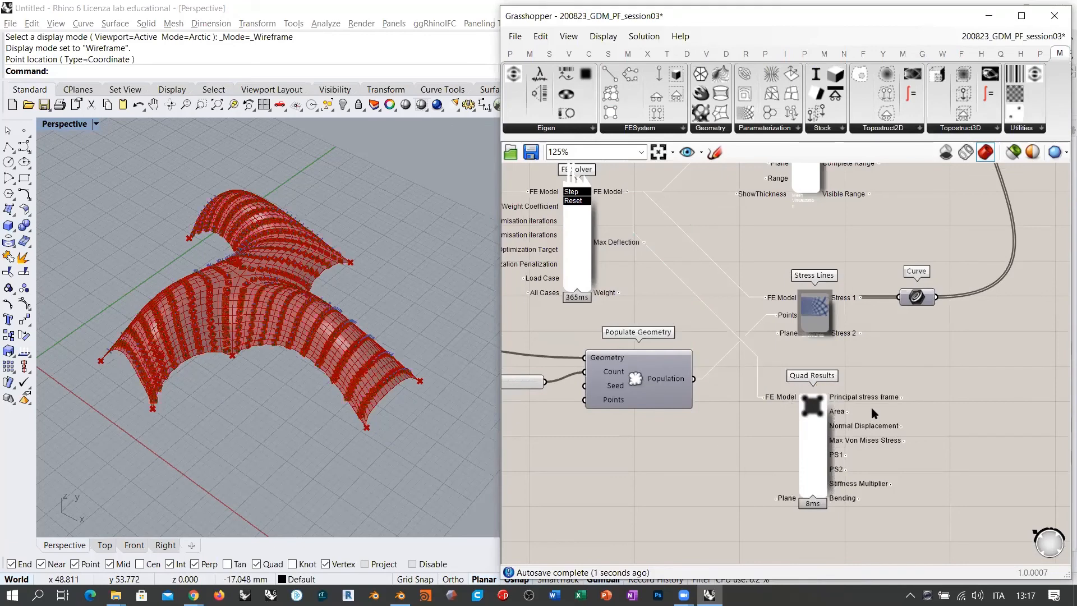
- Turn off the Mesh Visualization preview and view the principal stress frames around the shell's central junction up close
right_drag(871, 407, 798, 381)
right_drag(738, 143, 732, 195)
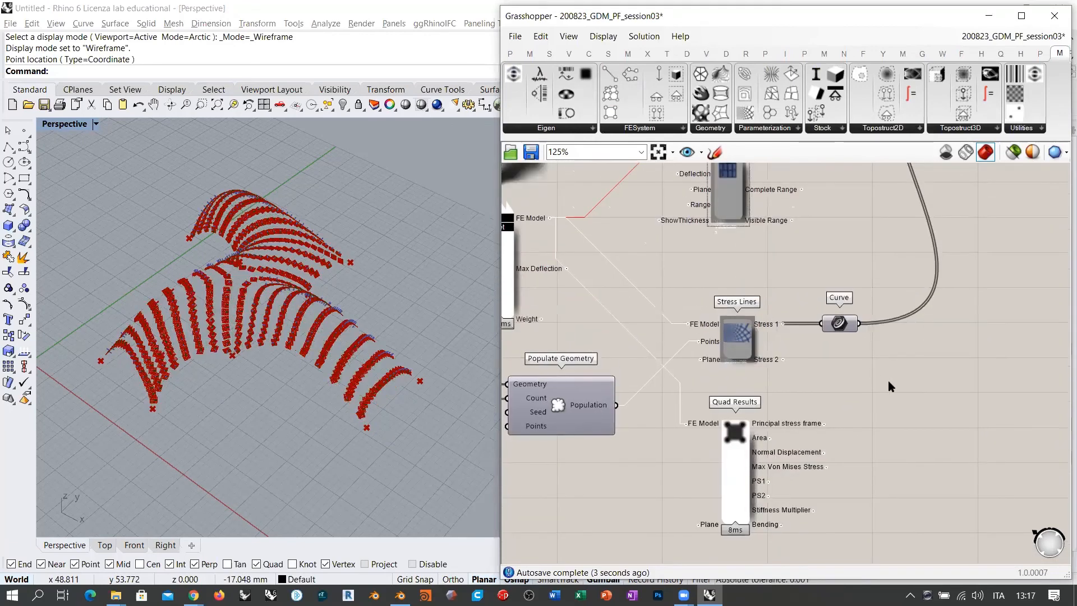
right_drag(415, 342, 323, 327)
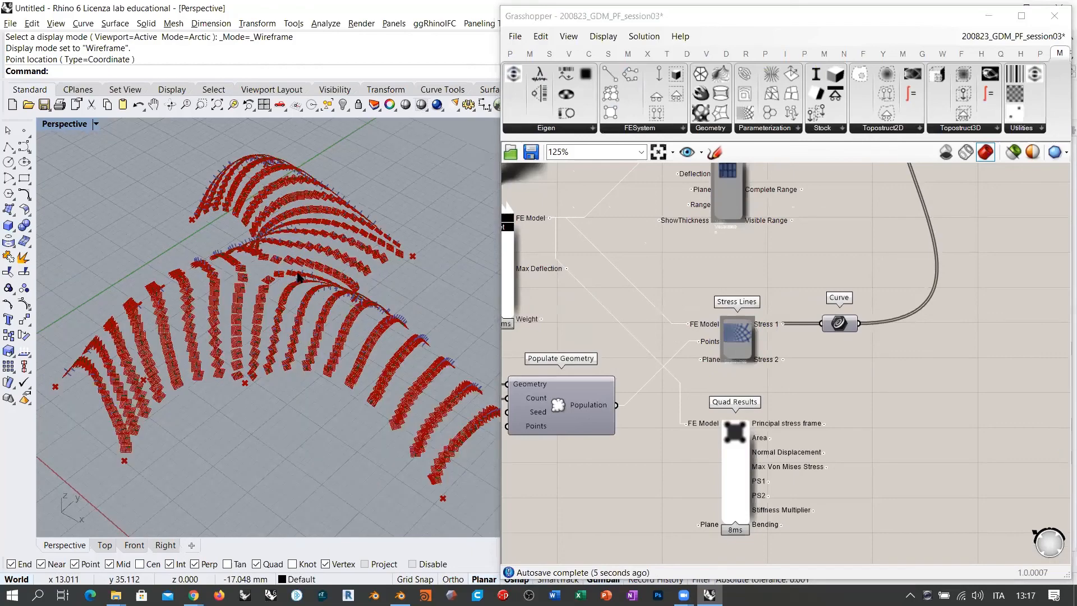
scroll(275, 286, up, 2)
scroll(241, 325, up, 2)
scroll(248, 320, up, 2)
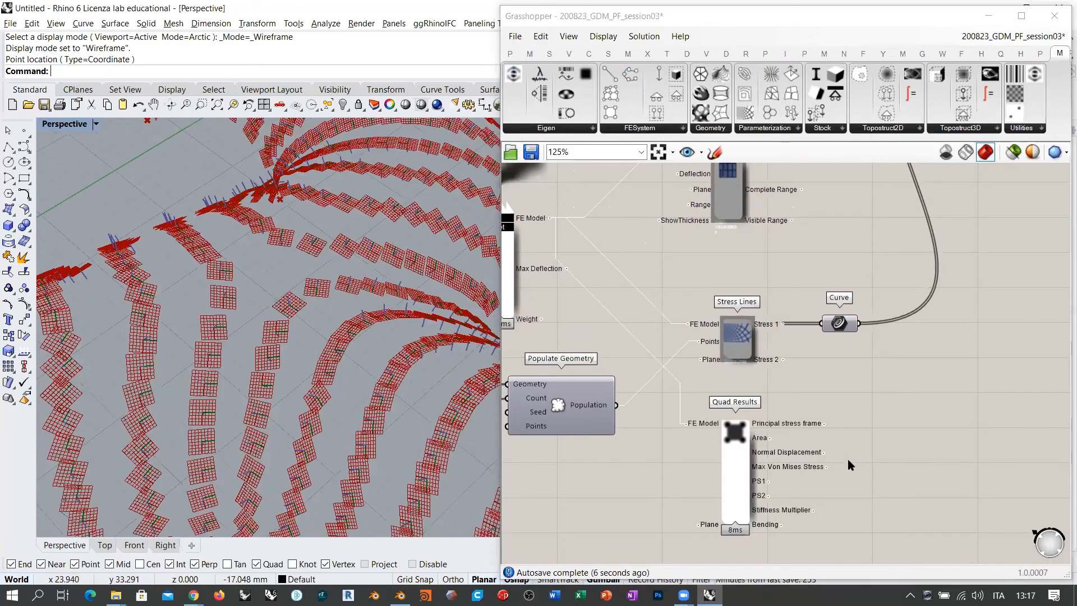
- Examine the Quad Results outputs, including Principal stress frame, PS1 and PS2, alongside the previewed frames
scroll(802, 384, up, 3)
click(677, 415)
drag(675, 412, 666, 439)
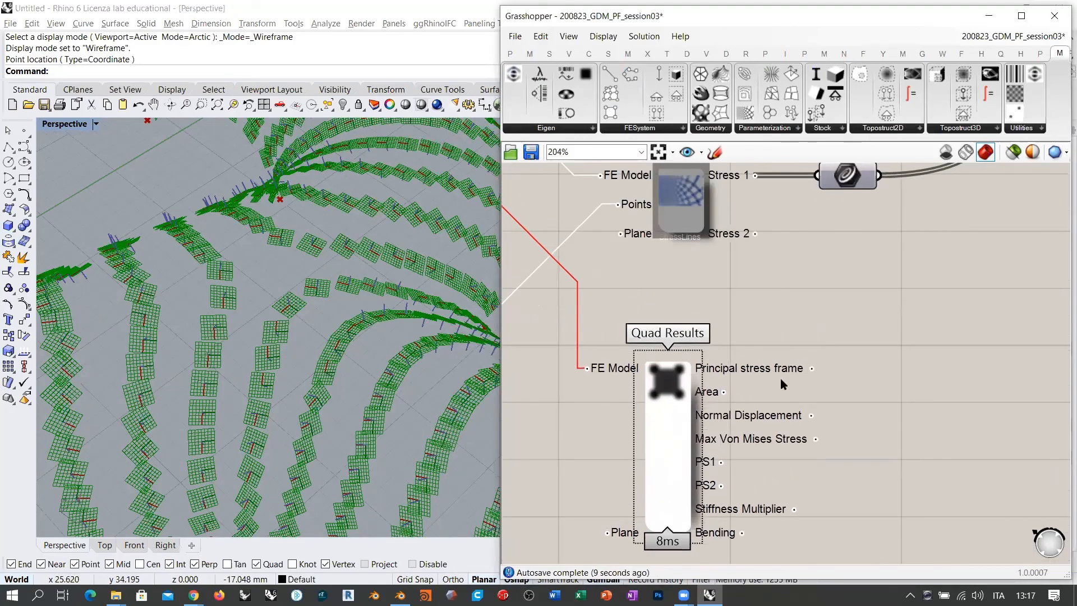
click(861, 380)
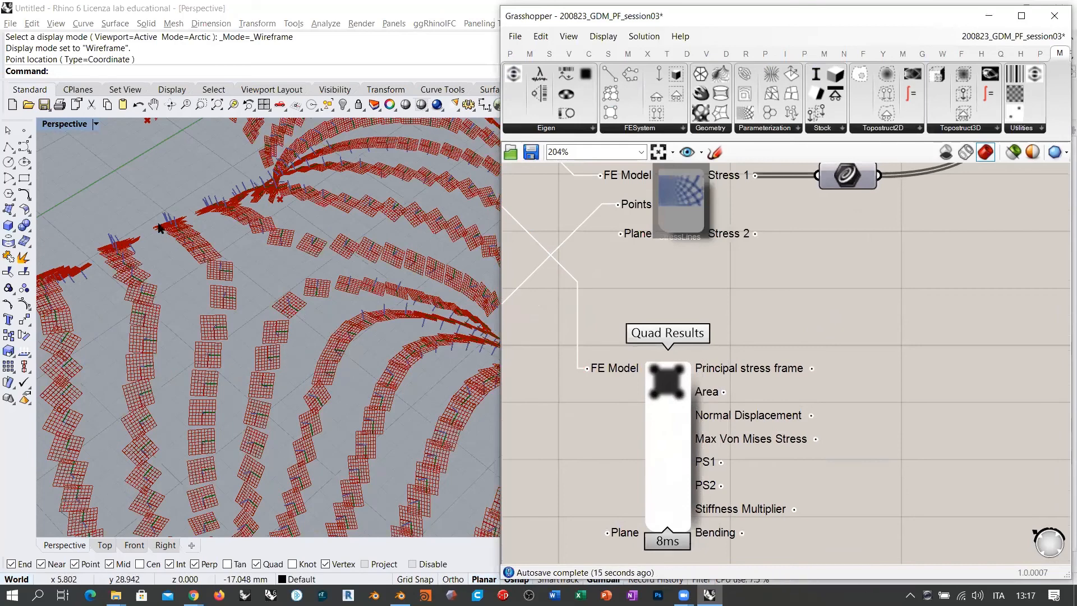
right_drag(853, 425, 844, 363)
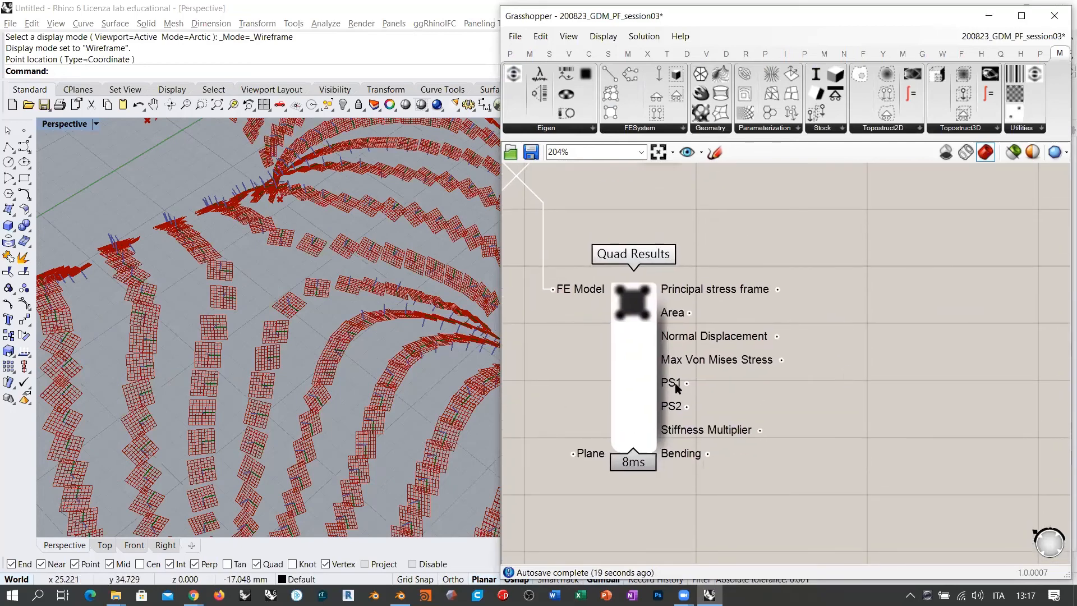
mouse_move(676, 386)
mouse_move(672, 408)
scroll(699, 380, down, 4)
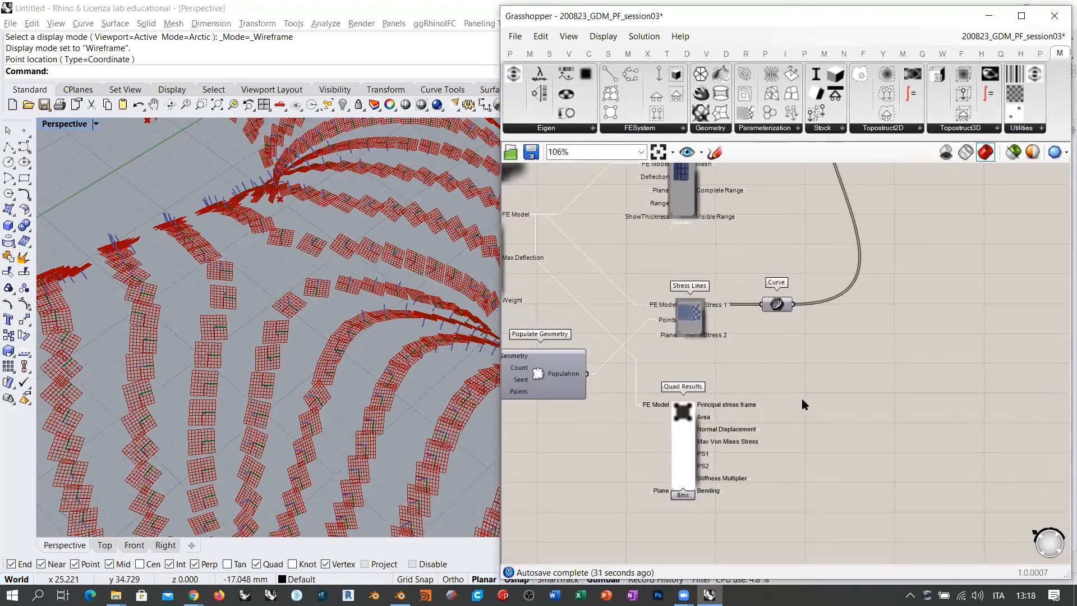
right_drag(689, 361, 756, 362)
- Move the Quad Results component below Populate Geometry
click(721, 441)
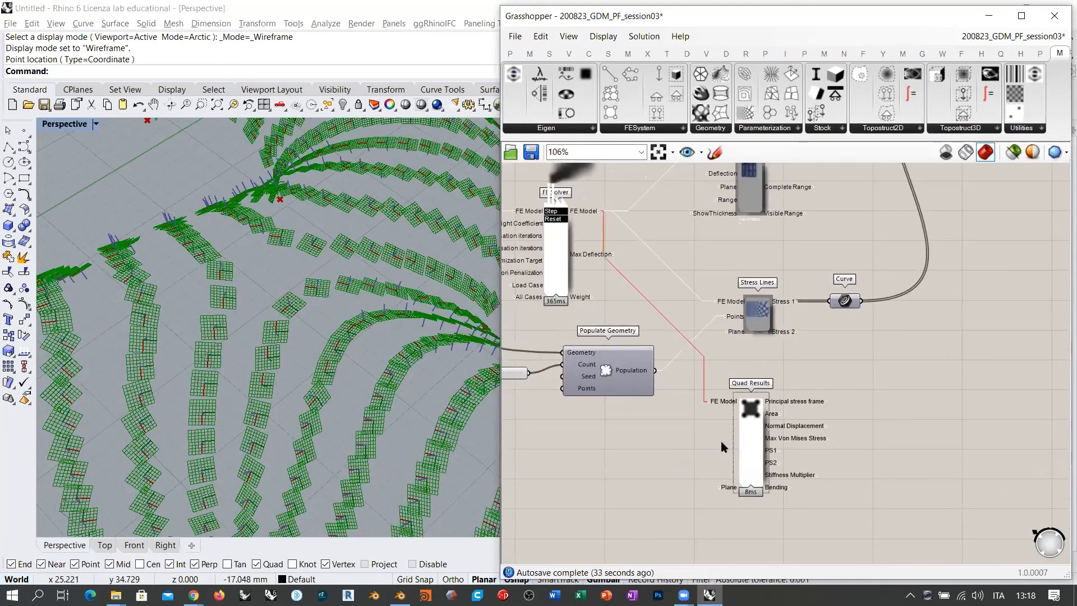
drag(688, 447, 653, 480)
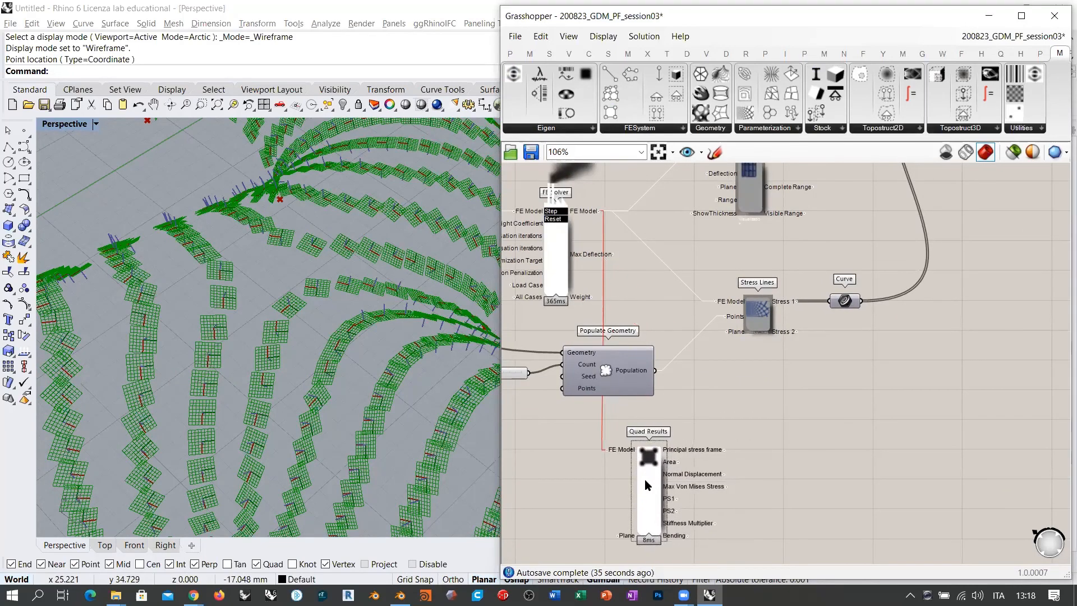
- Check Quad Results' Principal stress frame values, and disable the Divide Curve component fed by the stress-line curves
click(695, 409)
scroll(679, 424, up, 2)
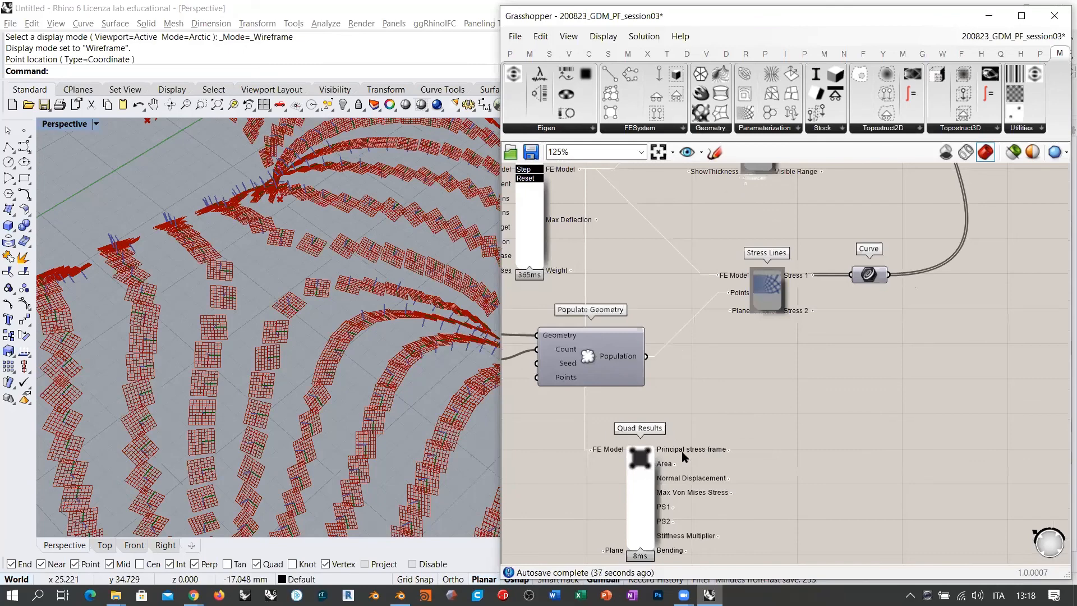
mouse_move(696, 454)
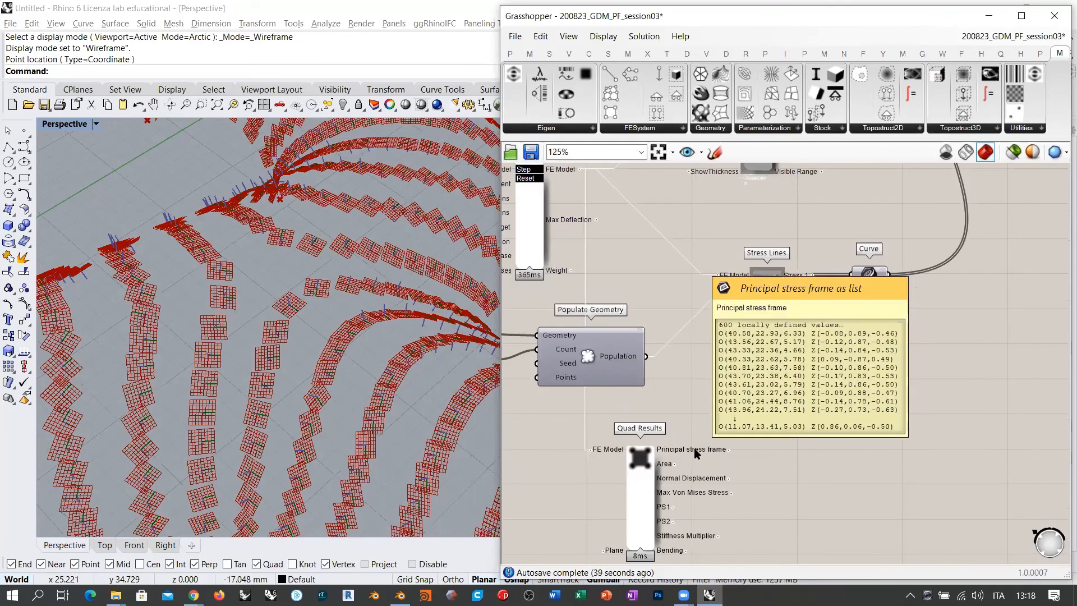
scroll(669, 433, down, 6)
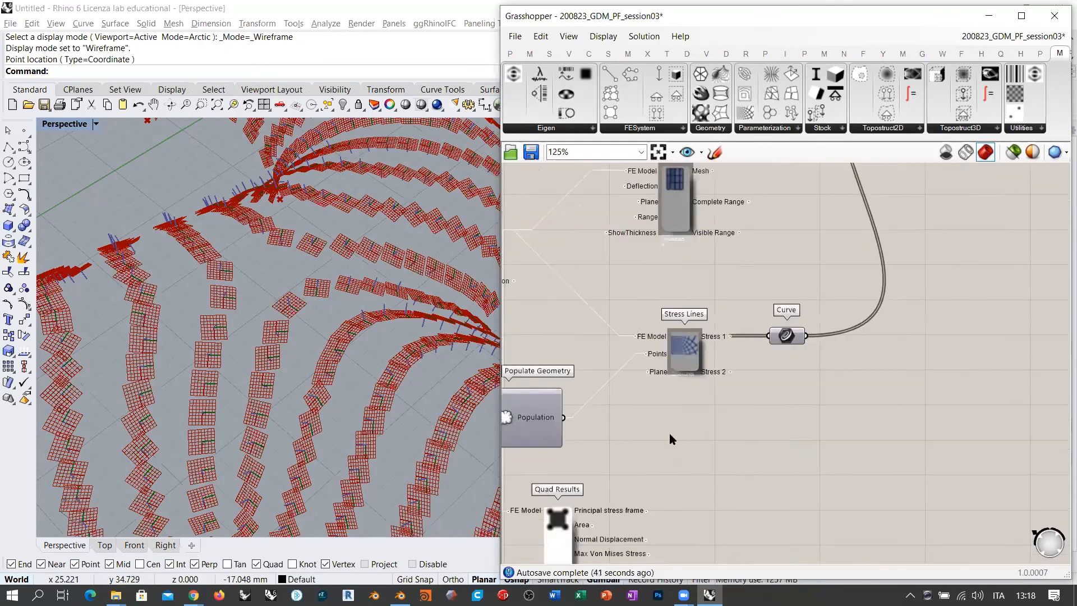
scroll(673, 358, up, 3)
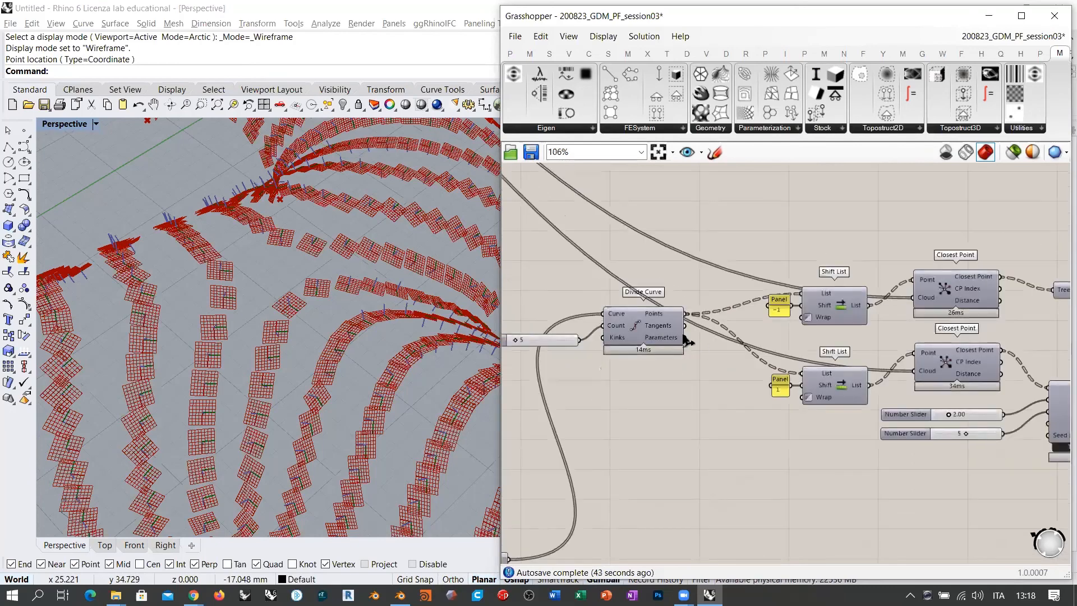
scroll(689, 331, down, 5)
scroll(689, 332, up, 6)
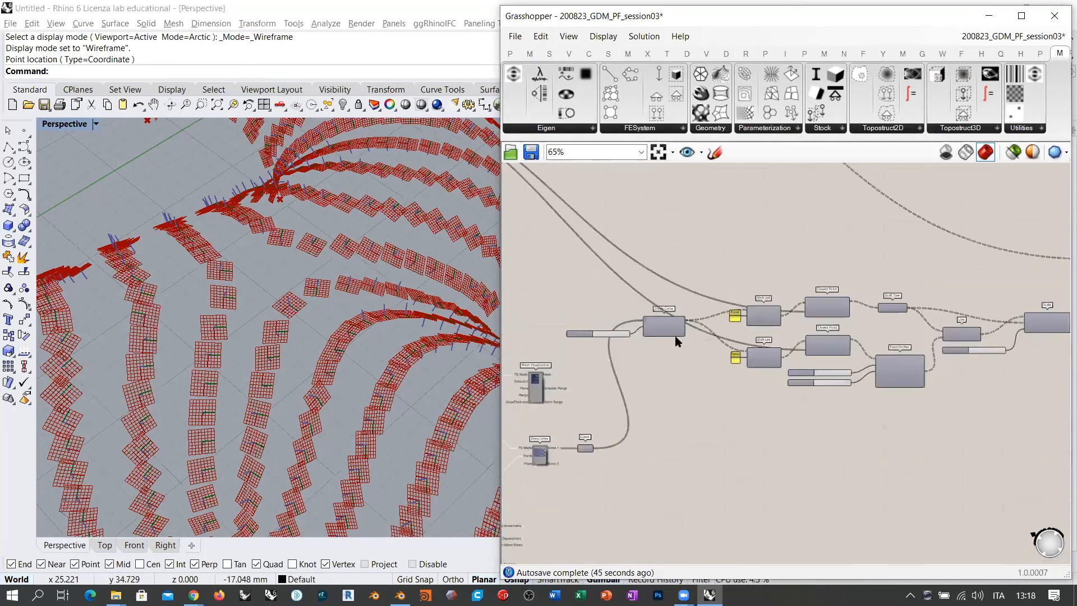
click(676, 323)
scroll(678, 359, down, 5)
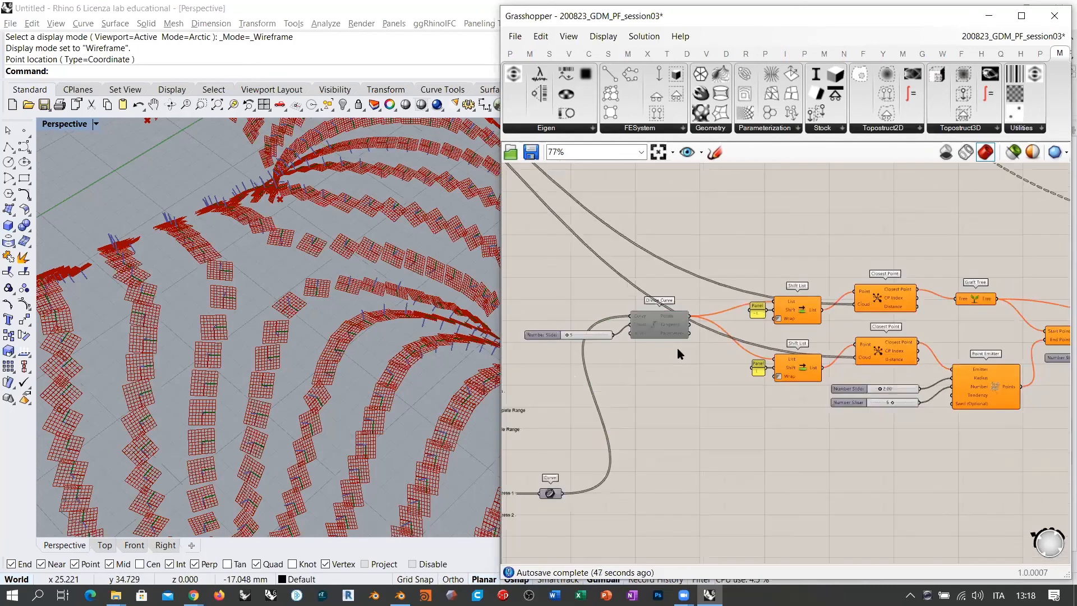
- Turn on the preview of the Curve parameter connected to Stress Lines' Stress 1 output
scroll(539, 468, up, 6)
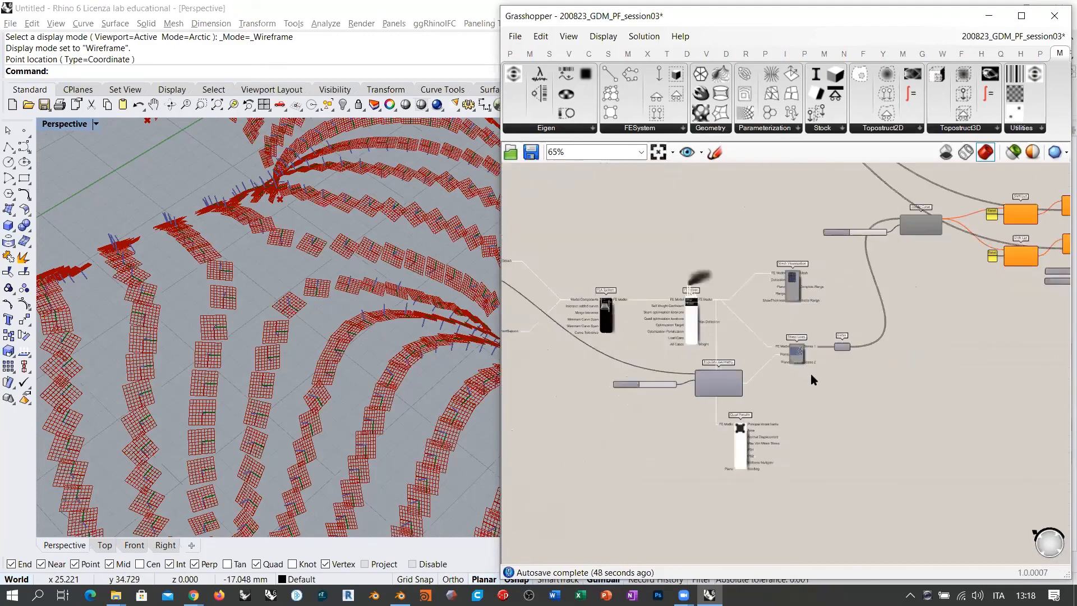
click(875, 325)
click(864, 388)
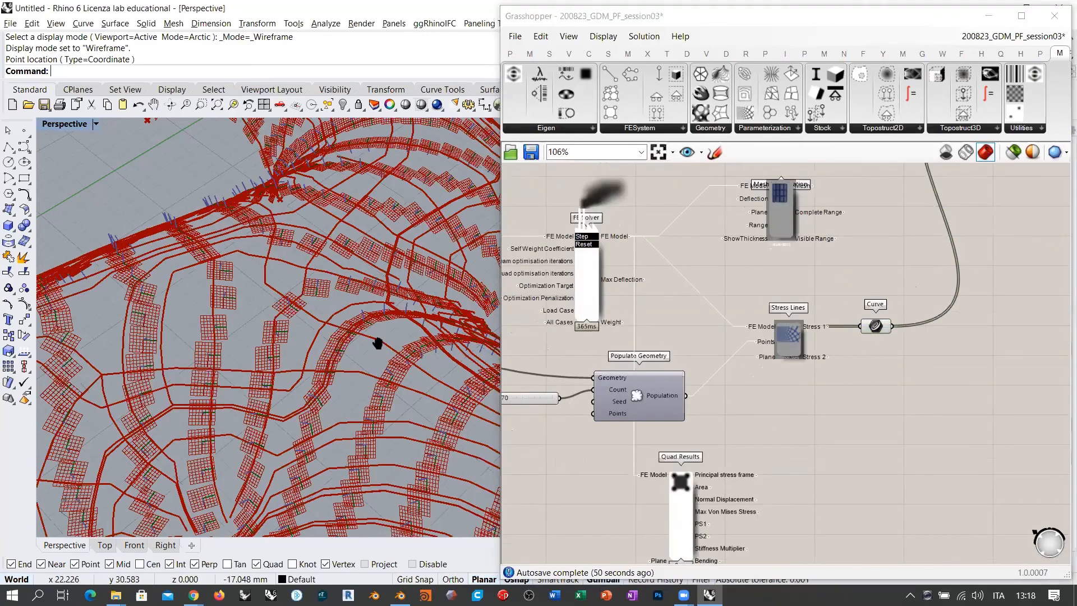
shift+right_drag(377, 341, 339, 226)
- Connect Quad Results' Principal stress frame output to Stress Lines' Points input, and turn off the Quad Results preview
right_drag(603, 401, 637, 400)
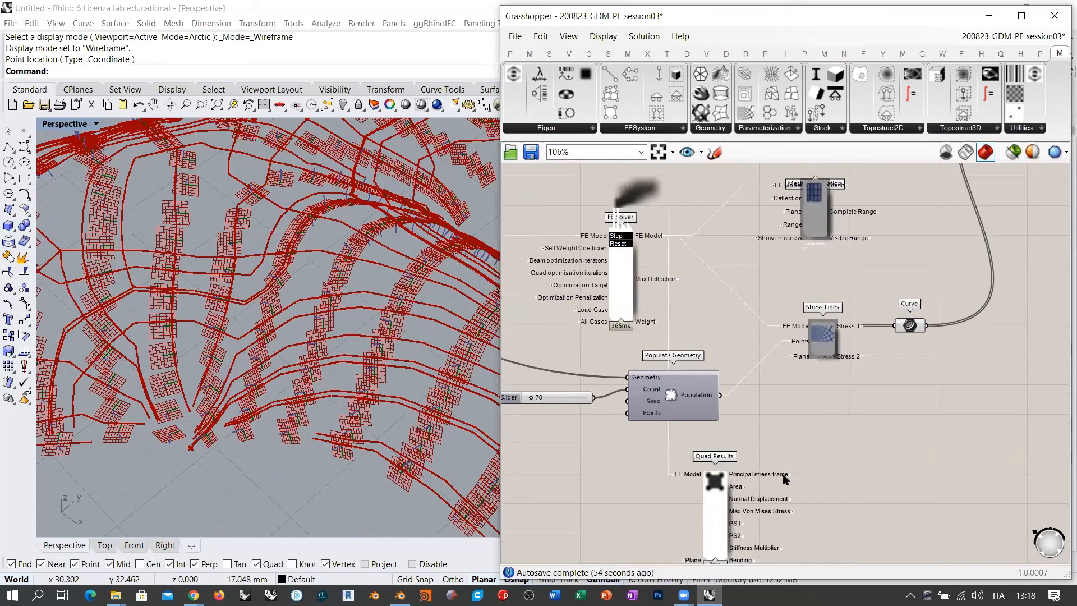
drag(790, 474, 786, 341)
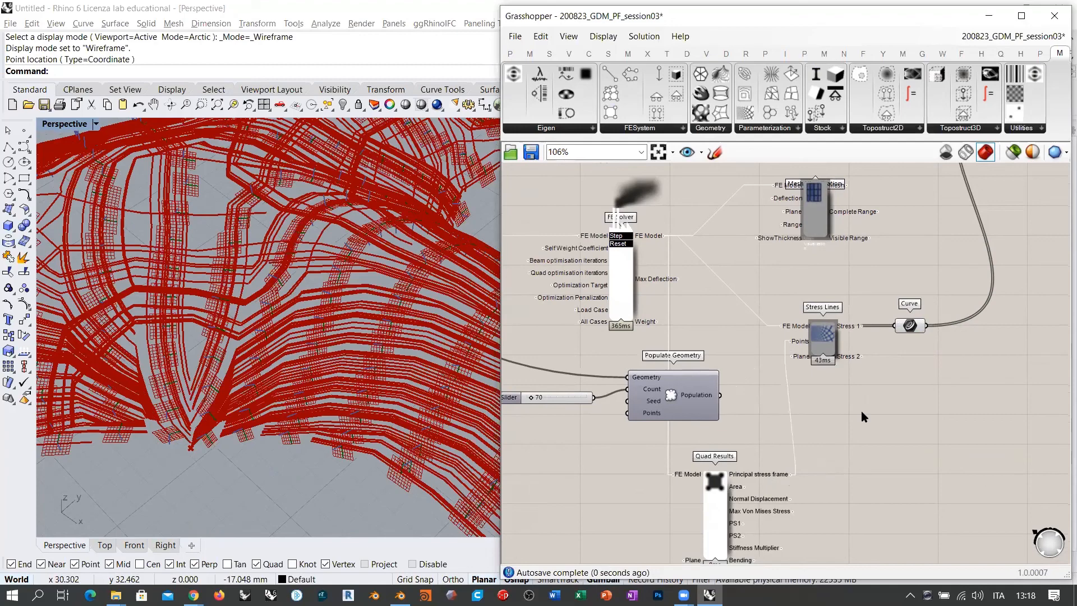
click(714, 503)
key(ctrl+q)
click(842, 441)
- Examine the stress lines around the shell's central junction and the Principal stress frame, PS1 and PS2 values of Quad Results
right_drag(354, 252, 323, 307)
scroll(324, 308, down, 5)
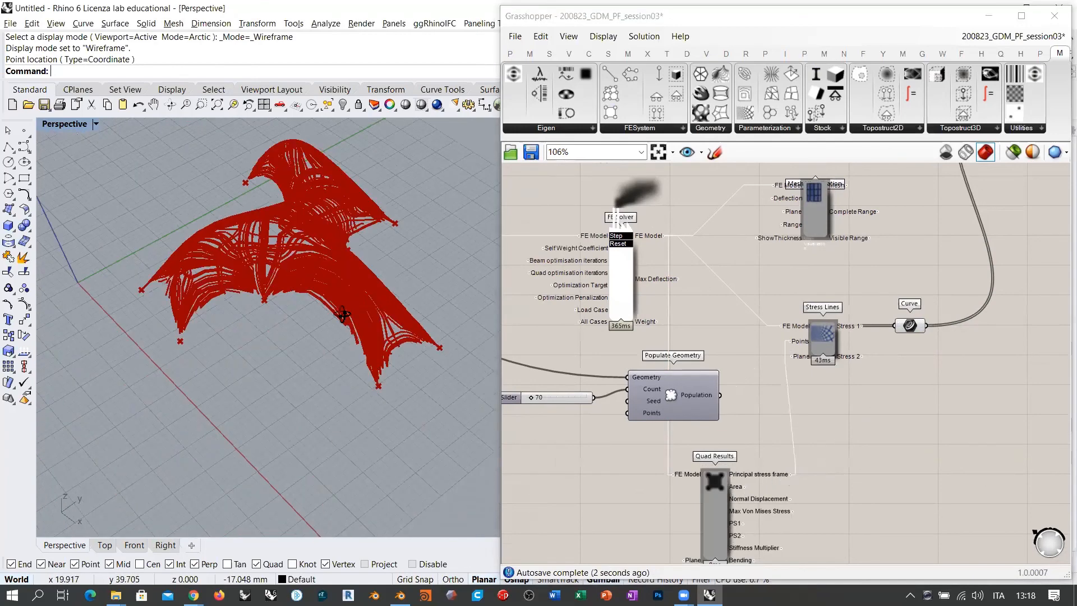
scroll(206, 355, up, 3)
scroll(205, 356, up, 3)
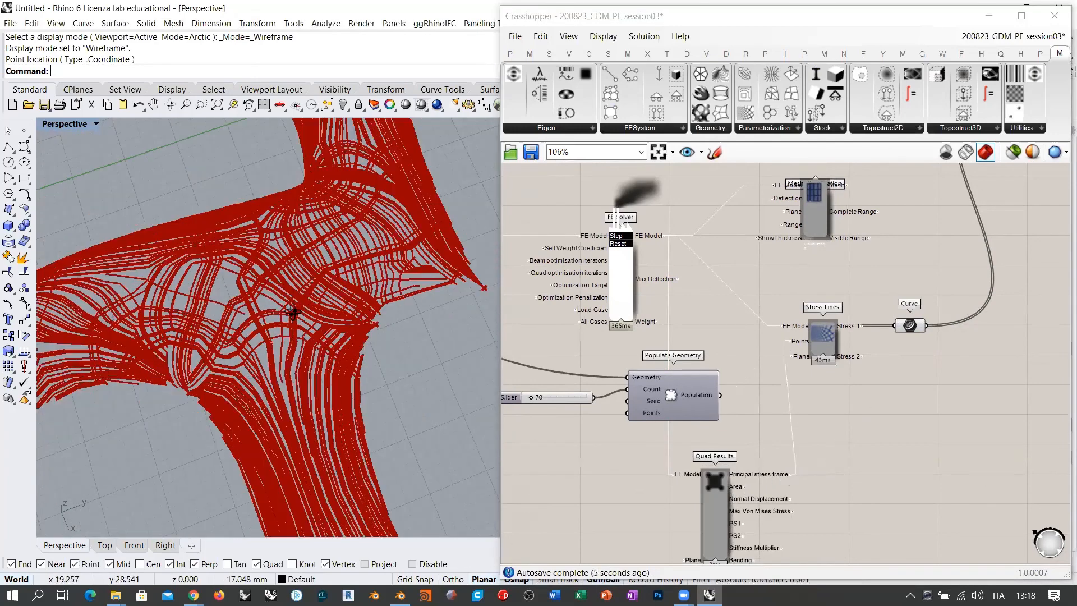
right_drag(780, 388, 718, 275)
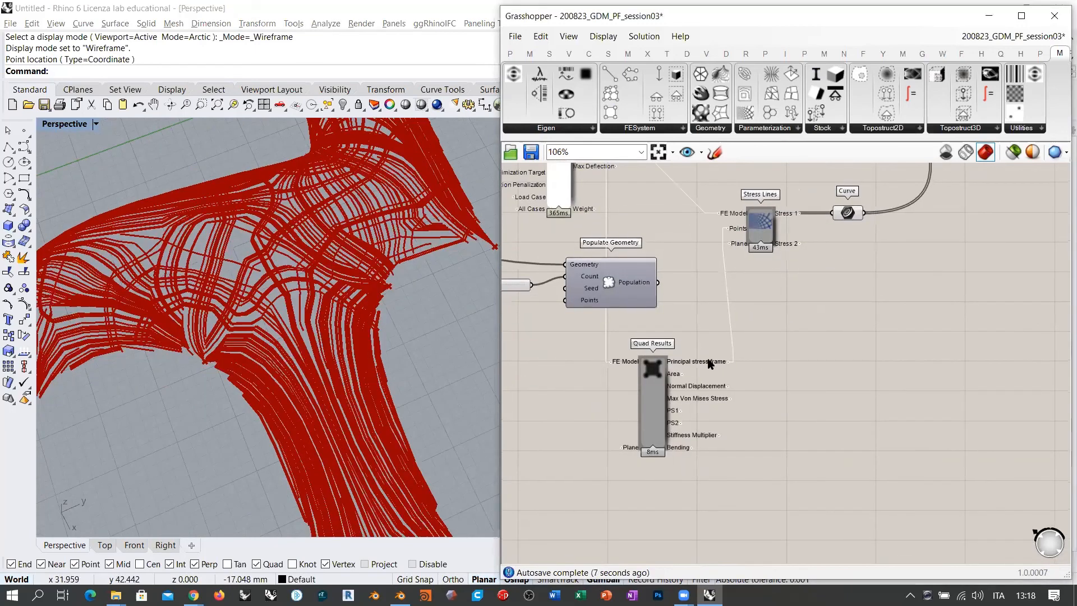
mouse_move(711, 363)
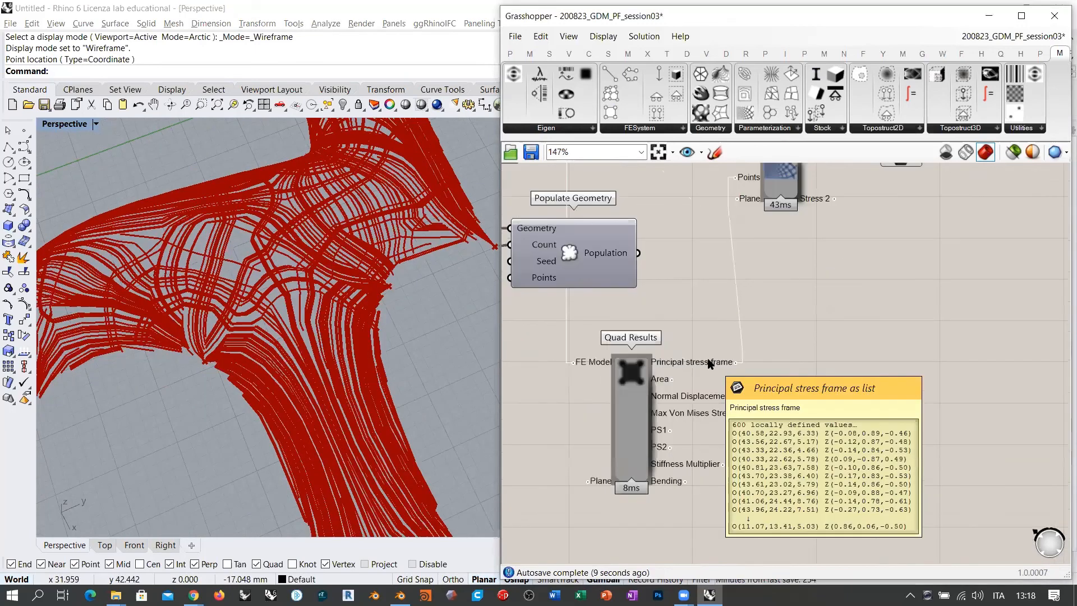
scroll(709, 361, up, 3)
mouse_move(644, 459)
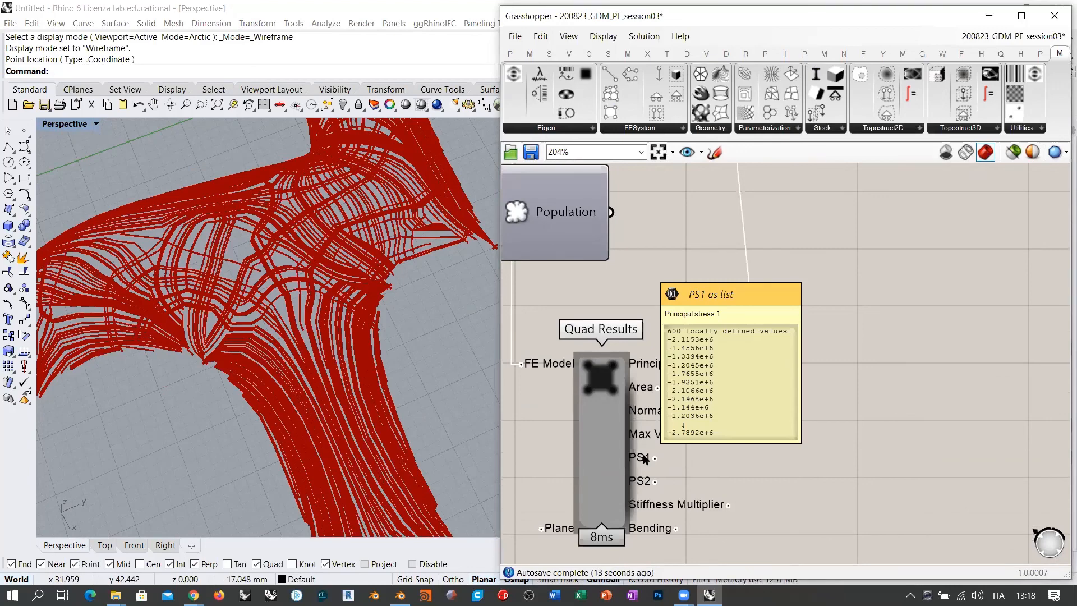
mouse_move(642, 483)
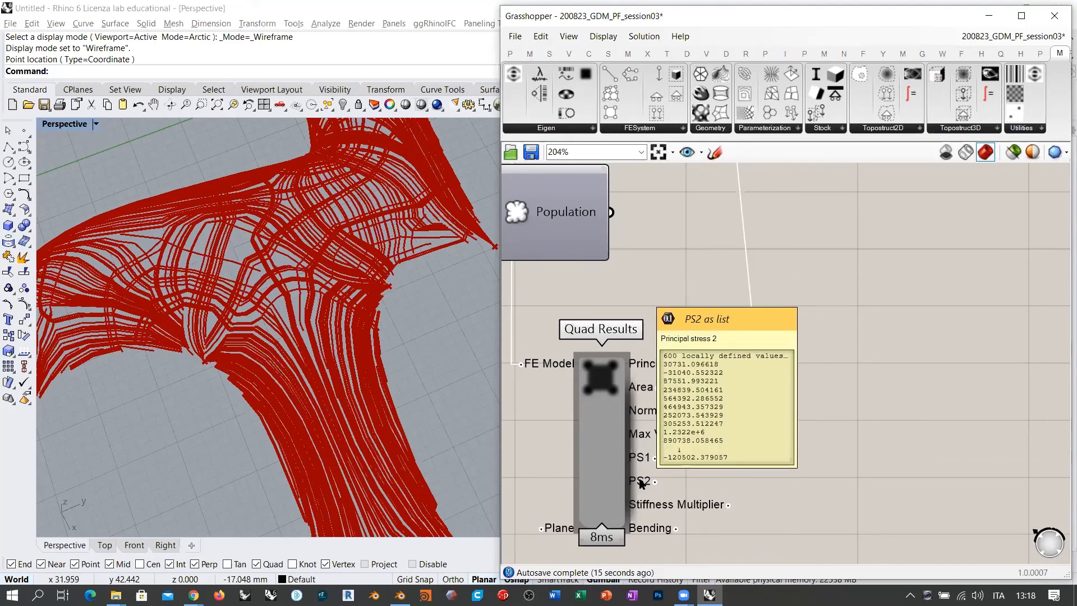
scroll(643, 482, down, 3)
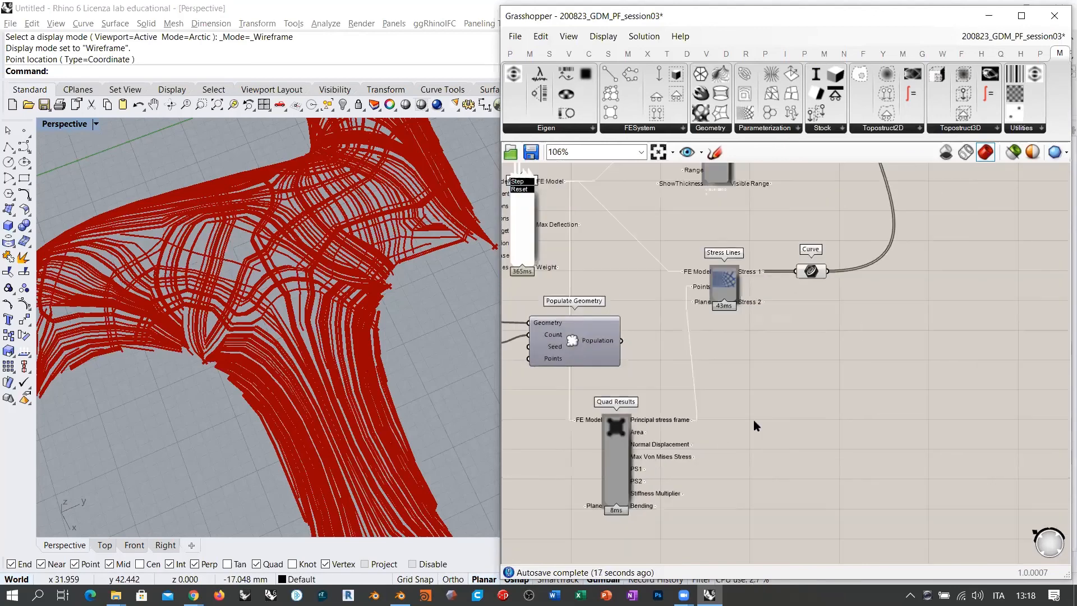
- Add a Min/Max component beside the Quad Results outputs
scroll(755, 478, up, 2)
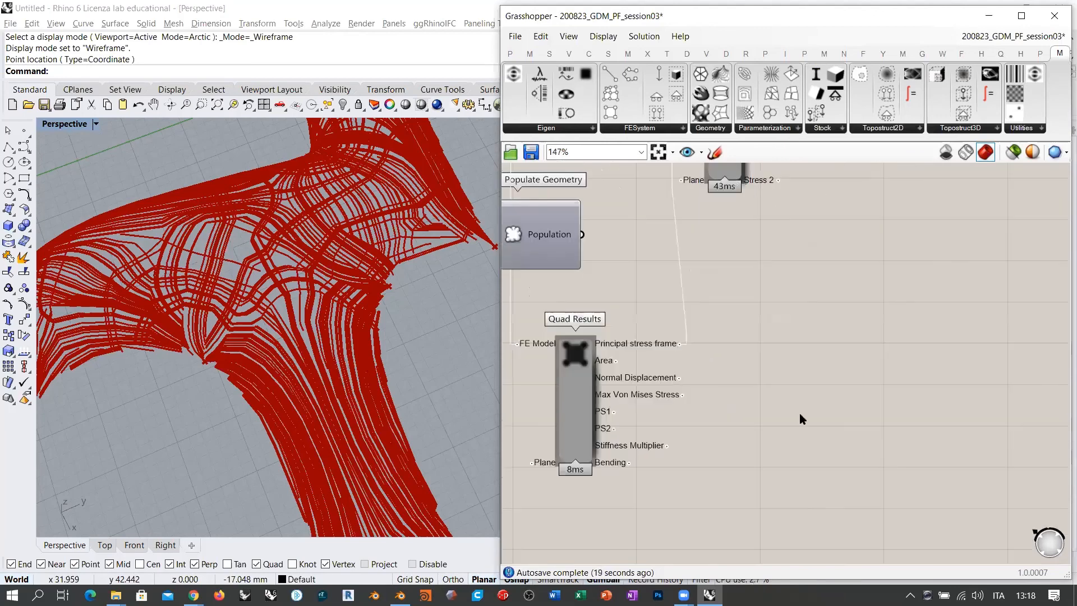
double_click(813, 414)
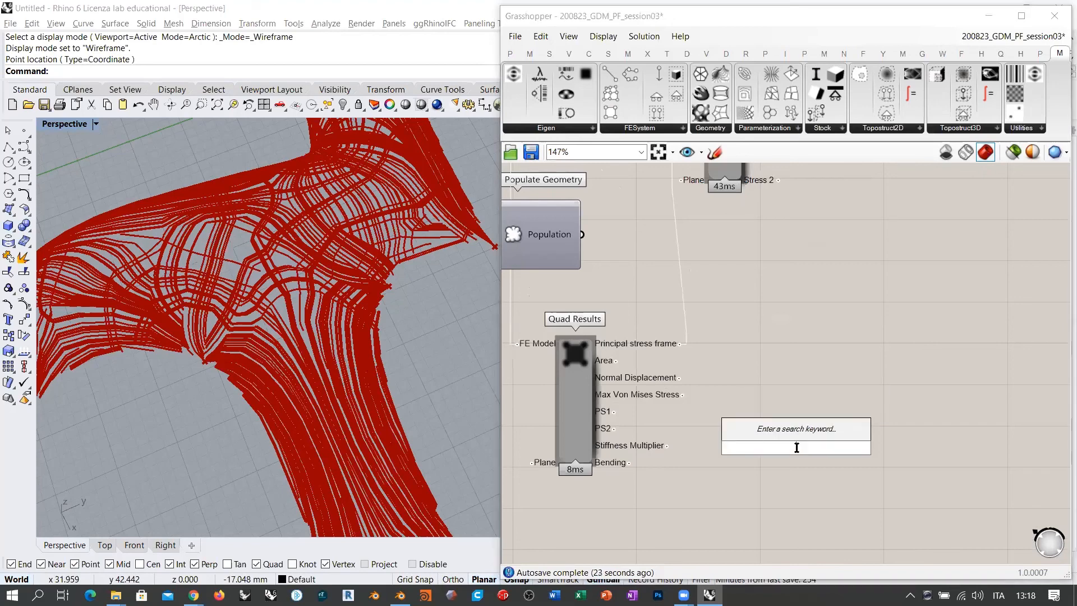
text(min)
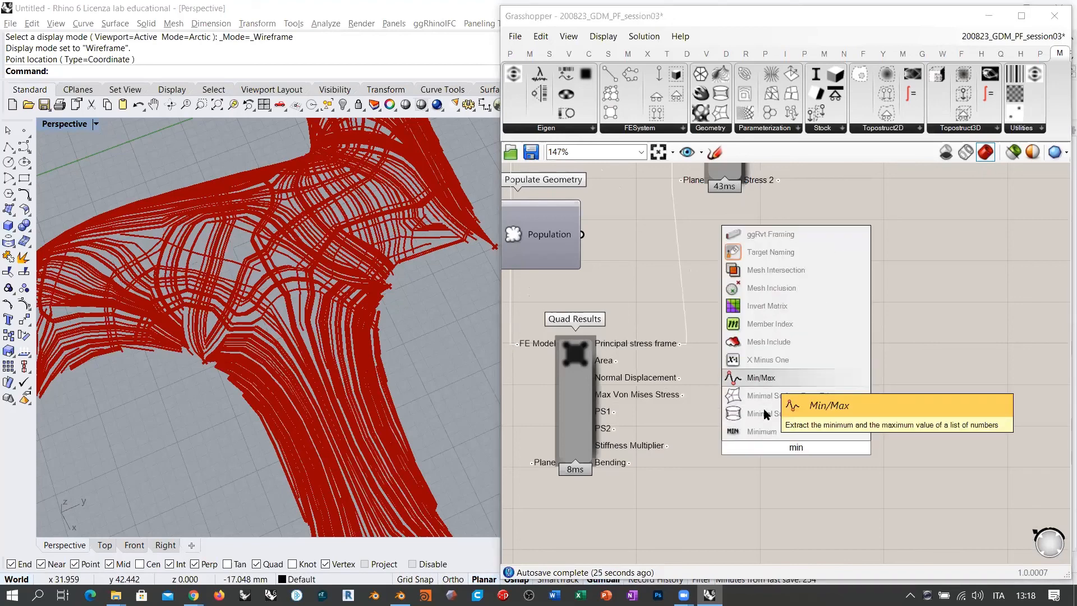
click(766, 378)
scroll(805, 457, up, 2)
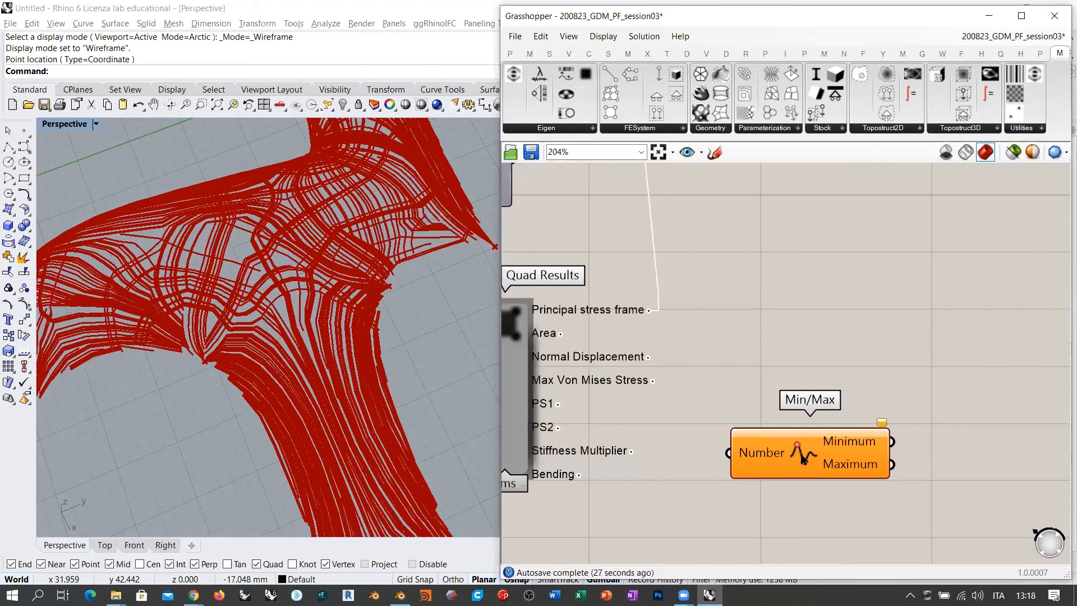
- Connect Quad Results' PS1 output to Min/Max's Number input and align the component with PS1
drag(558, 427, 729, 452)
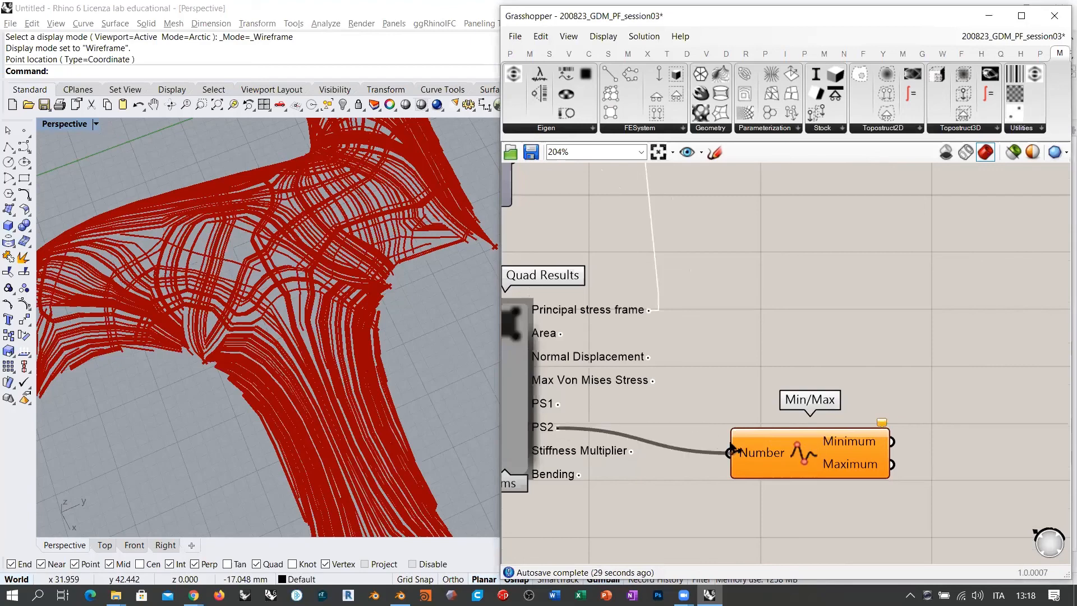
right_drag(786, 234, 771, 398)
right_drag(782, 197, 774, 286)
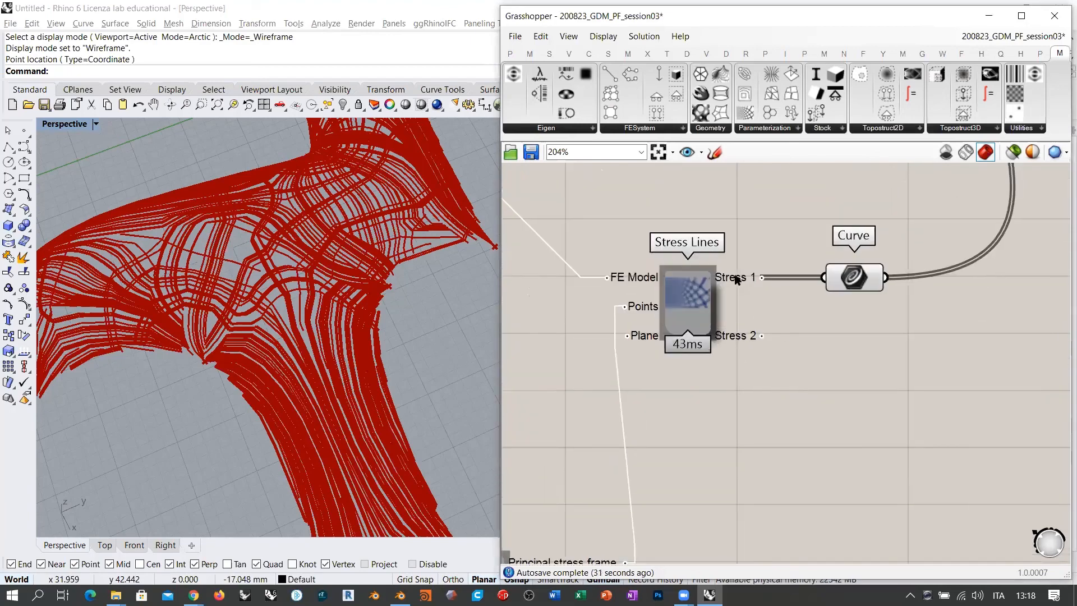
right_drag(699, 480, 727, 249)
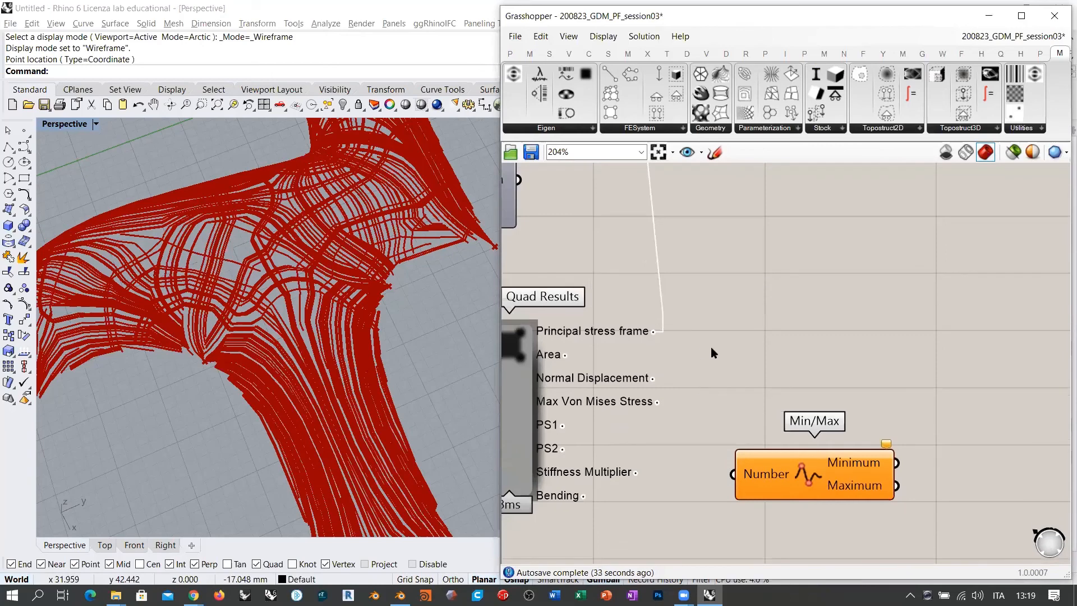
drag(562, 425, 753, 421)
- Add two panels, one above and one below the Min/Max outputs, and shrink both
double_click(907, 316)
text(Panel)
key(Return)
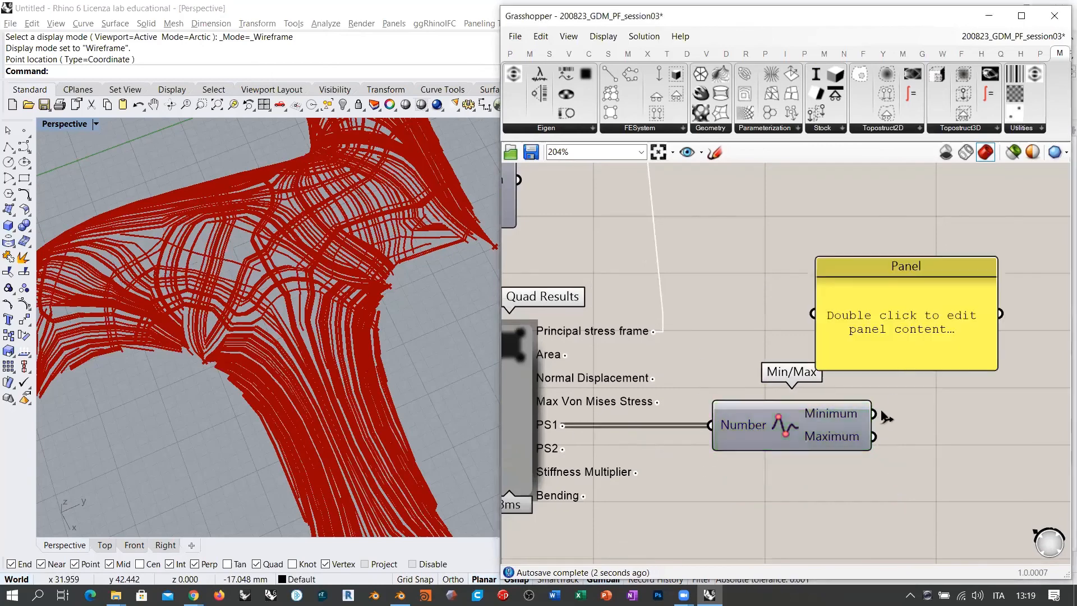
drag(817, 370, 858, 324)
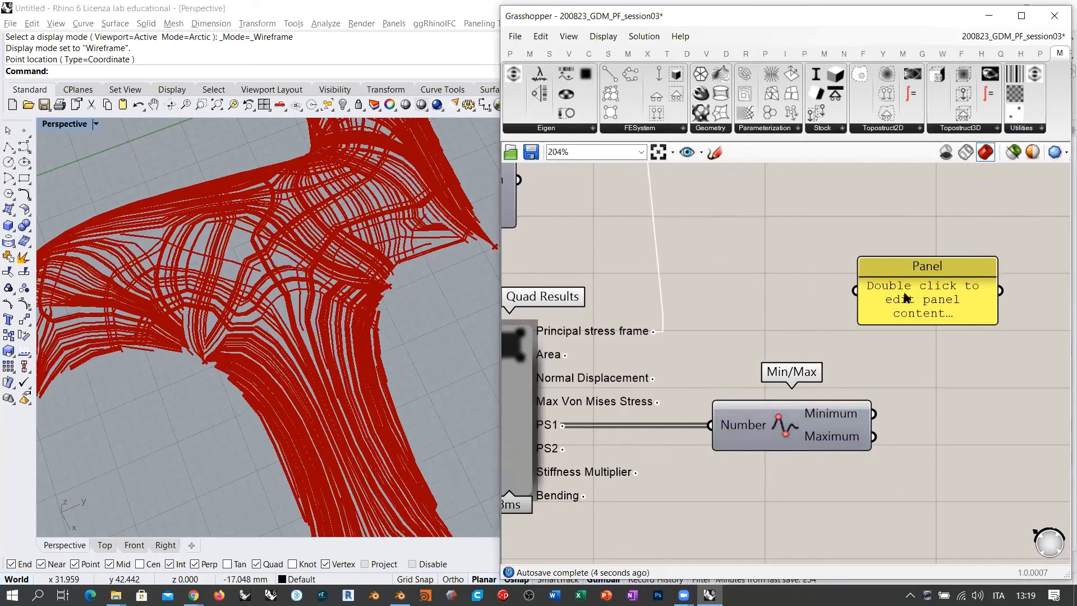
double_click(931, 458)
text(Panel)
key(Return)
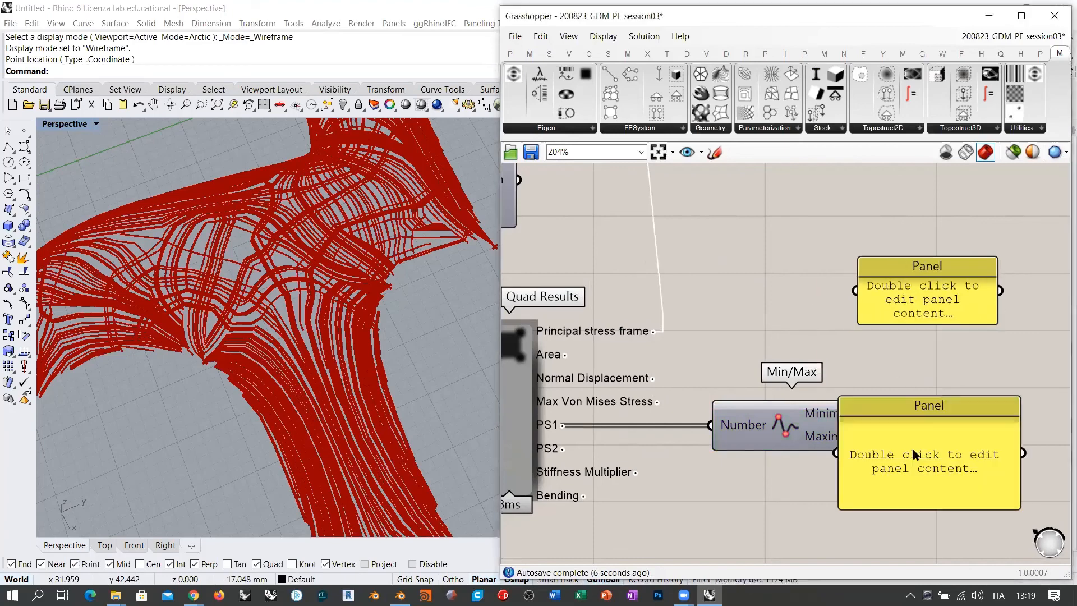
drag(841, 398, 918, 500)
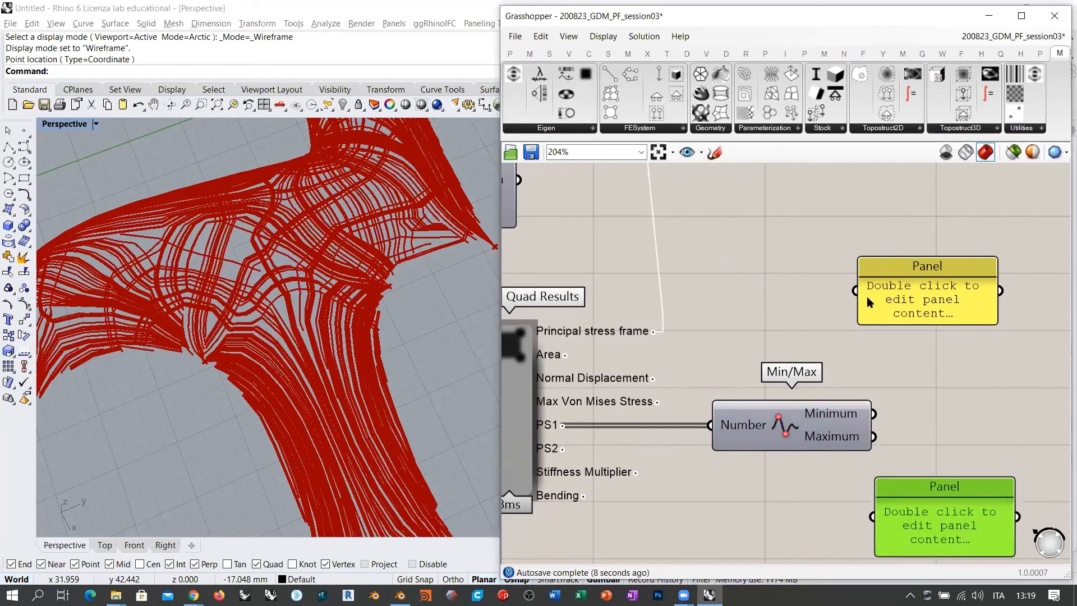
- Connect Min/Max's Minimum output to the upper panel and Maximum to the lower one, and move the lower panel further down
drag(855, 290, 872, 516)
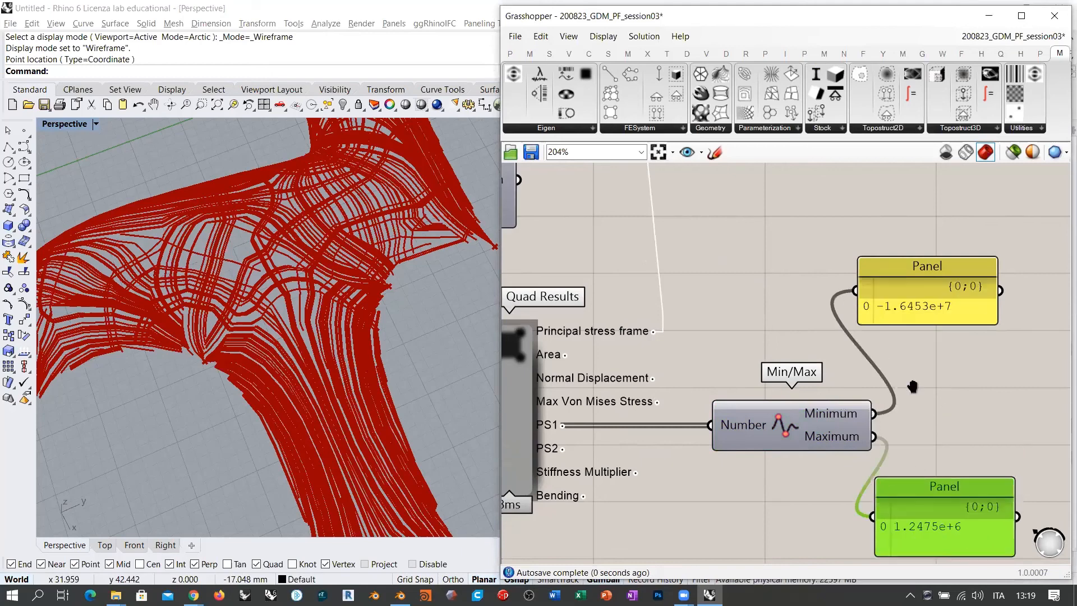
right_drag(911, 532, 799, 463)
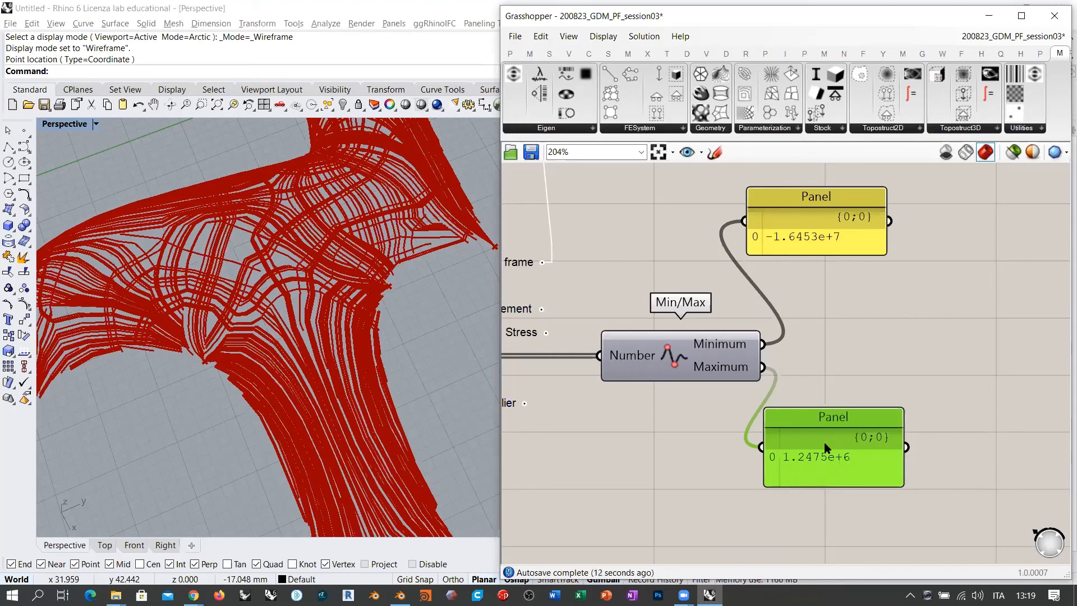
drag(828, 446, 815, 492)
click(822, 417)
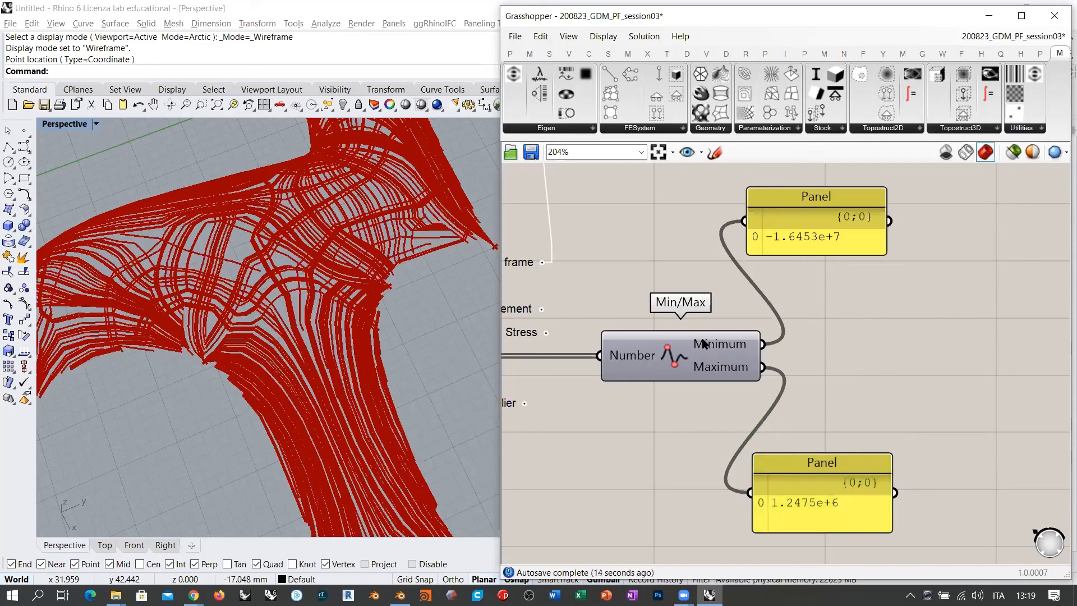
right_drag(904, 377, 868, 375)
double_click(867, 372)
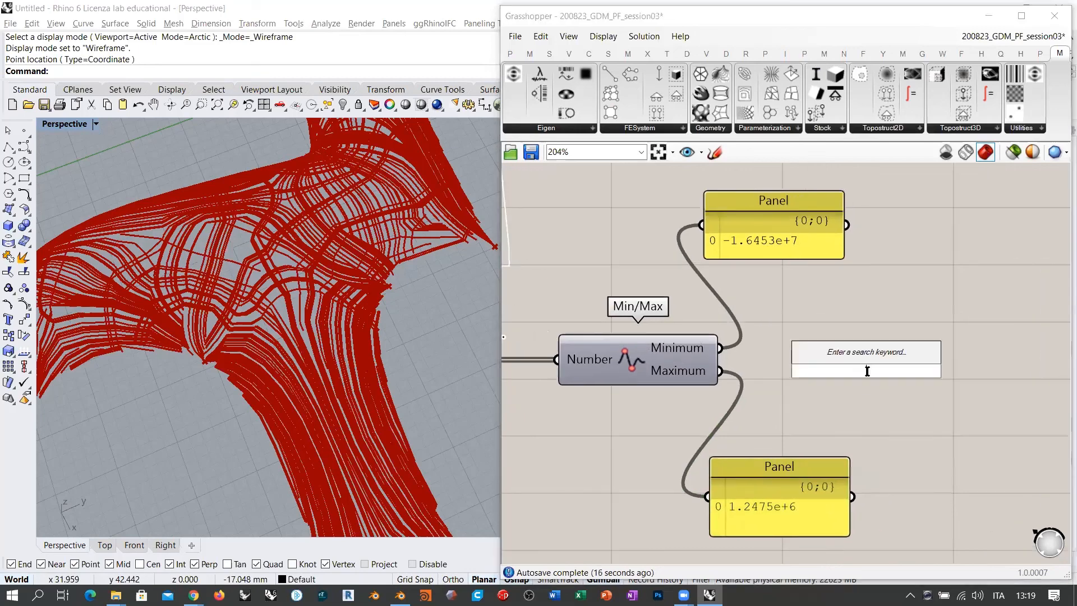
click(883, 402)
- Examine the minimum and maximum PS1 values in the panels and on the Min/Max component
scroll(746, 365, down, 3)
right_drag(780, 337, 801, 375)
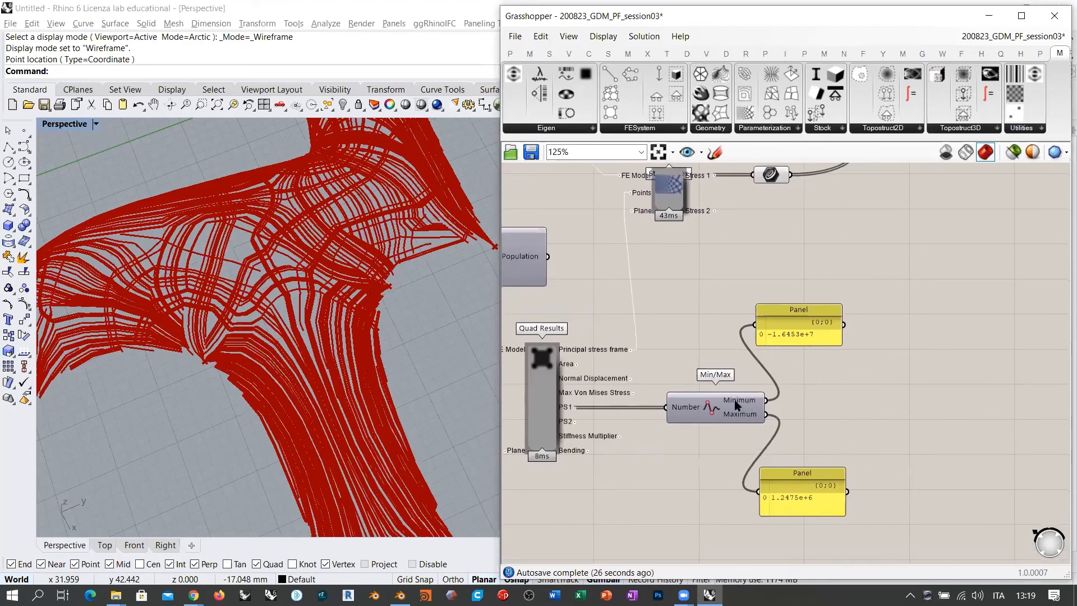
mouse_move(737, 405)
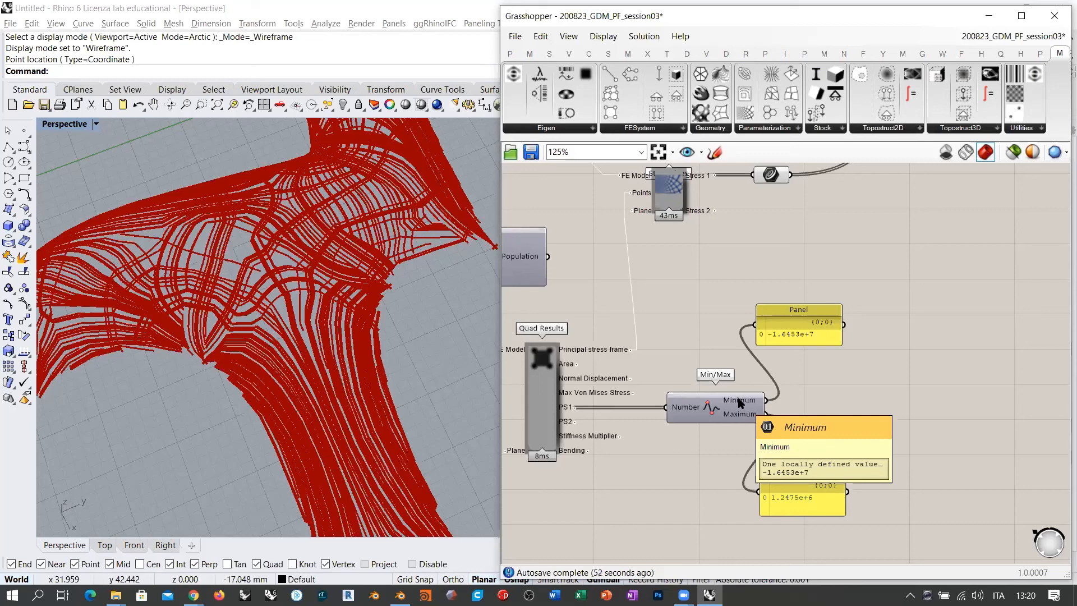
scroll(824, 417, up, 3)
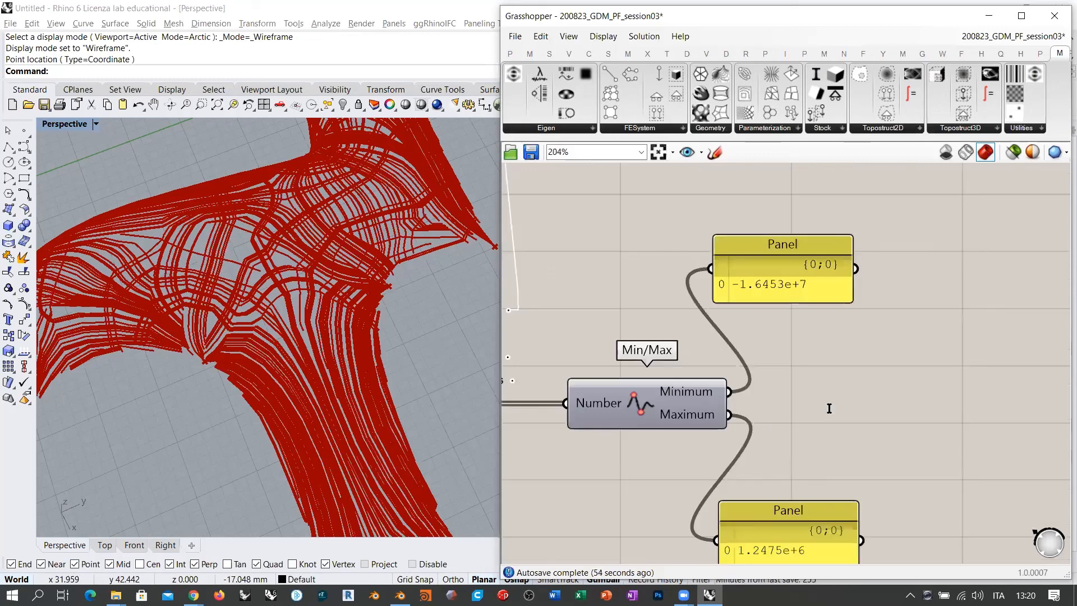
- Add an Absolute component beside Min/Max and connect both the Minimum and Maximum outputs to its Value input
double_click(829, 408)
text(abs)
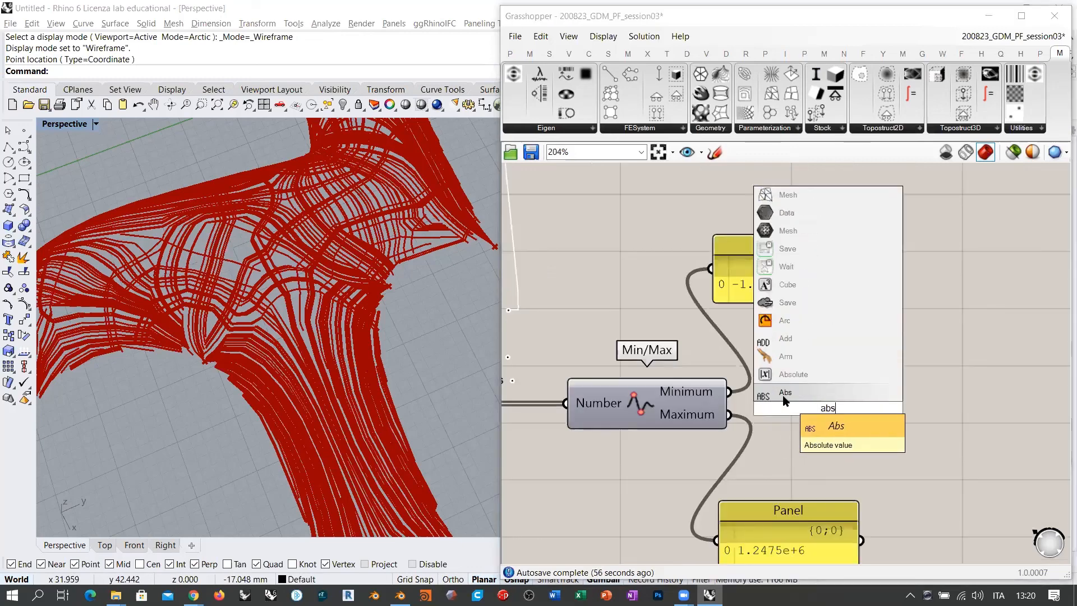
click(785, 374)
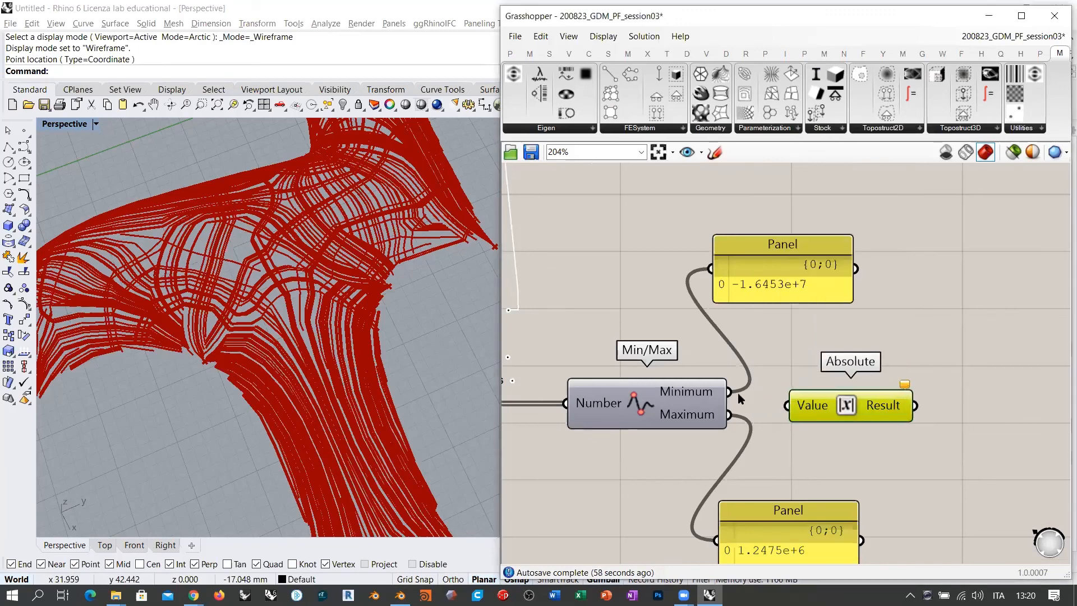
drag(730, 392, 806, 407)
click(839, 438)
mouse_move(873, 401)
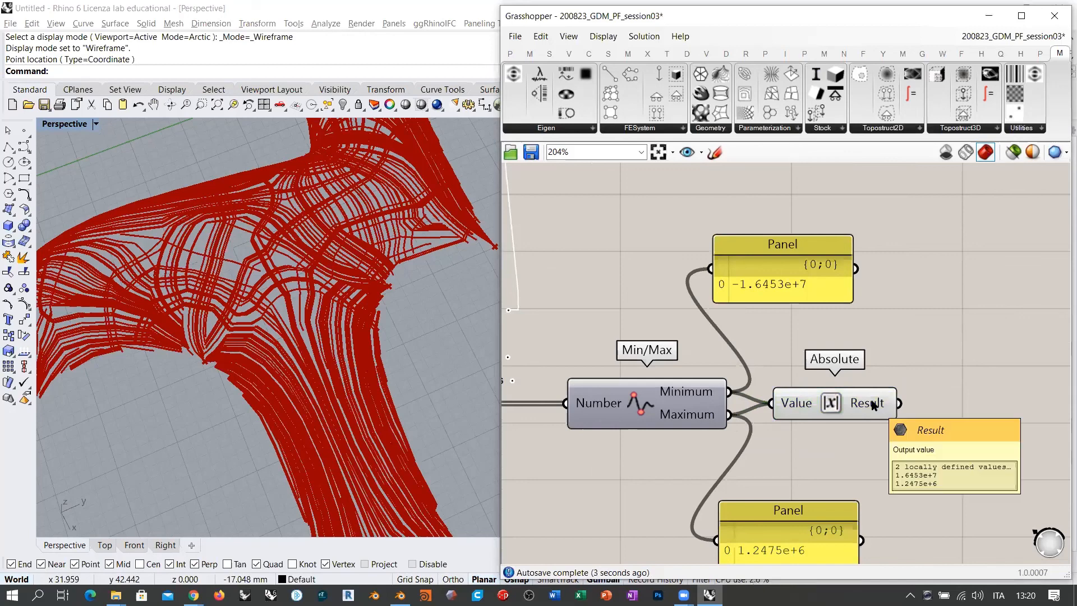
- Rewire Absolute's Value input to Quad Results' PS1 output and move the component below the PS1 wire
scroll(873, 403, down, 3)
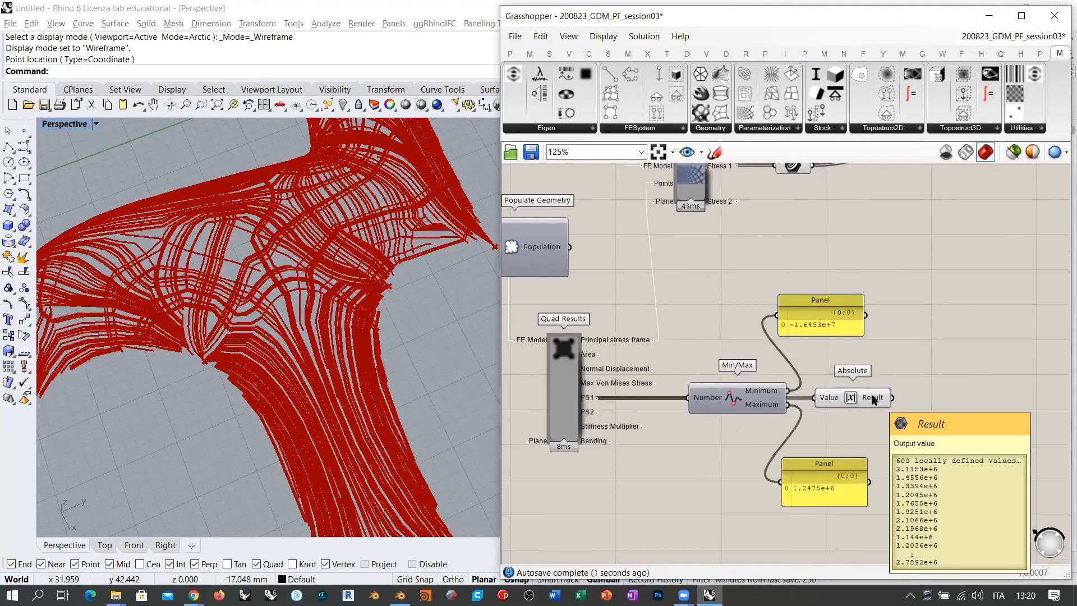
drag(872, 399, 714, 440)
drag(740, 401, 757, 401)
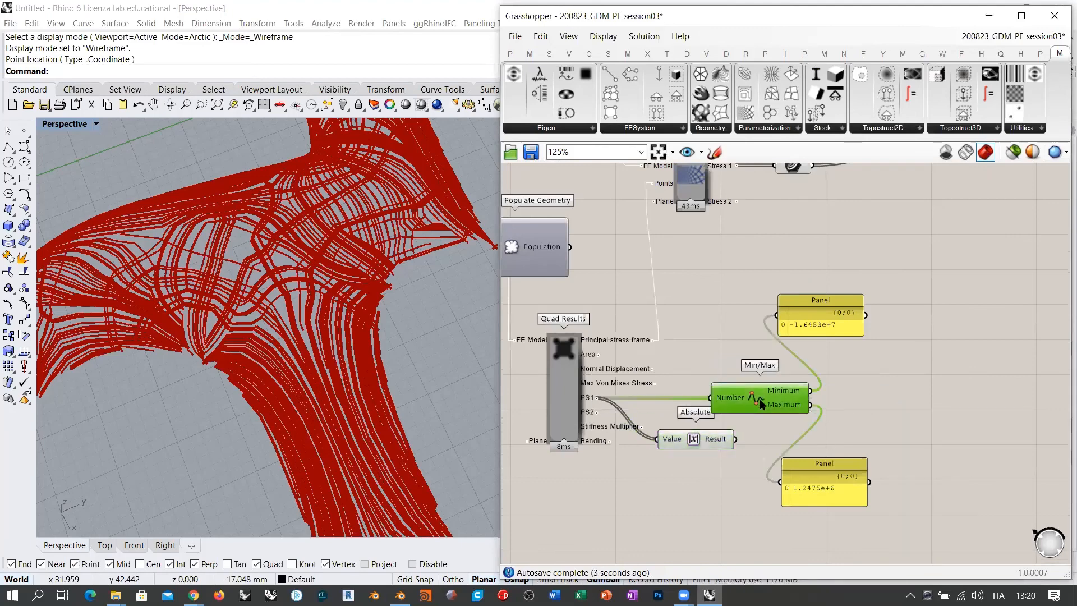
- Shift Min/Max and its two panels further along, connect Absolute's Result to Min/Max's Number, and line Absolute up between PS1 and Min/Max
click(878, 326)
drag(877, 322, 772, 496)
drag(755, 405, 851, 405)
click(804, 437)
drag(705, 442, 799, 400)
drag(719, 421, 738, 400)
click(805, 418)
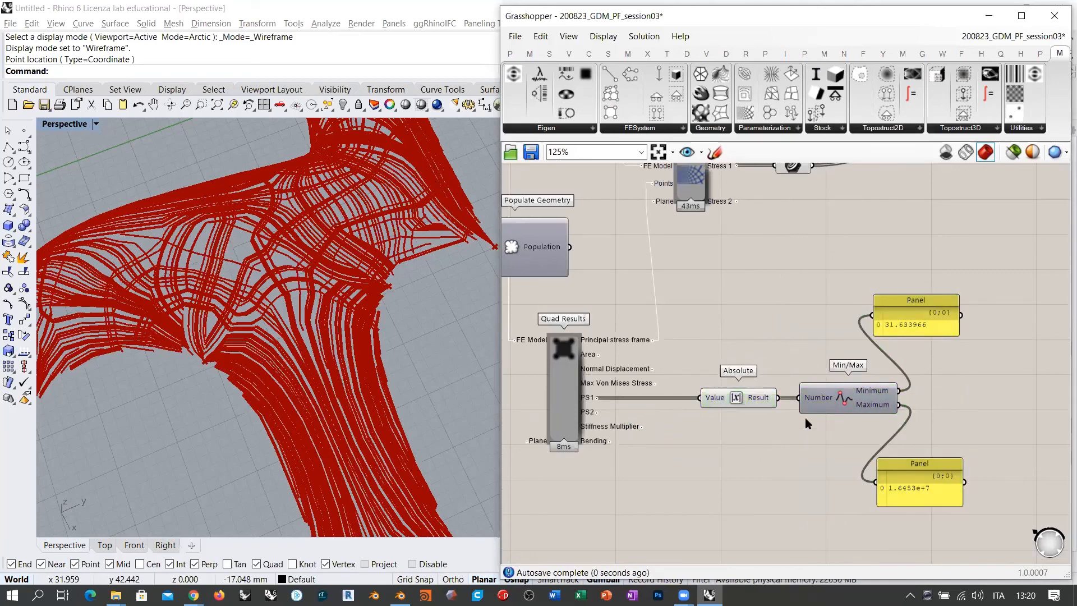
- Add a Larger Than component after Min/Max, connect Absolute's Result to its First Number input, and place it lower
right_drag(969, 408, 867, 399)
scroll(868, 404, up, 3)
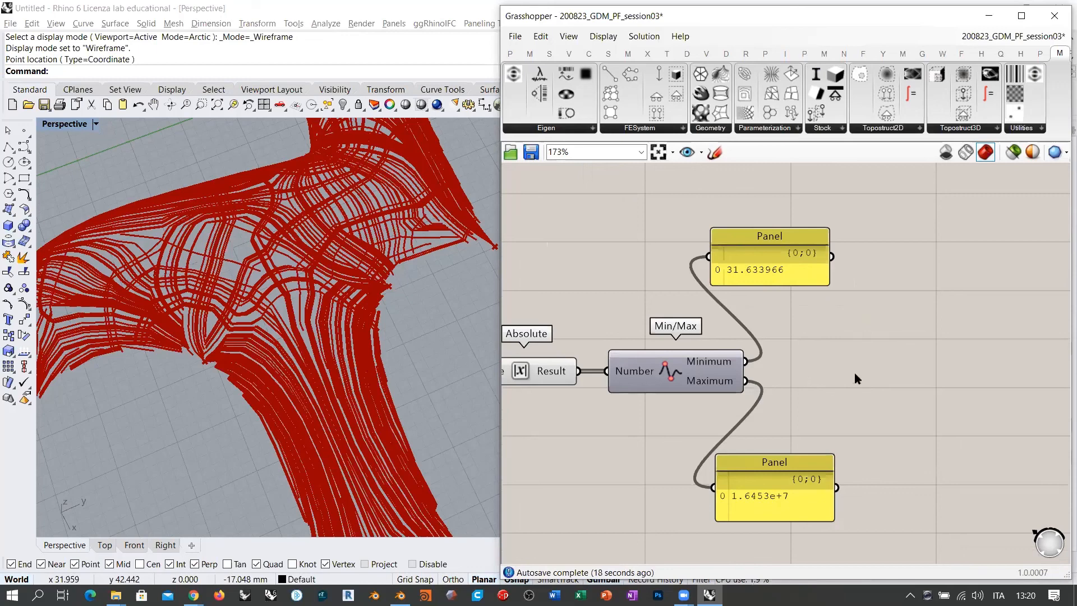
double_click(904, 376)
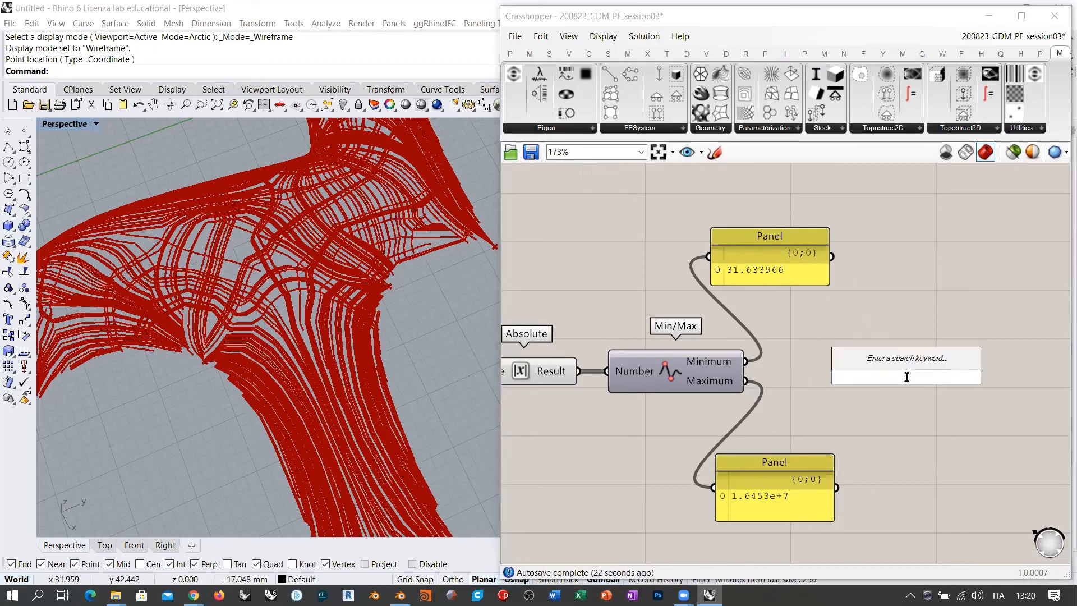
text(>)
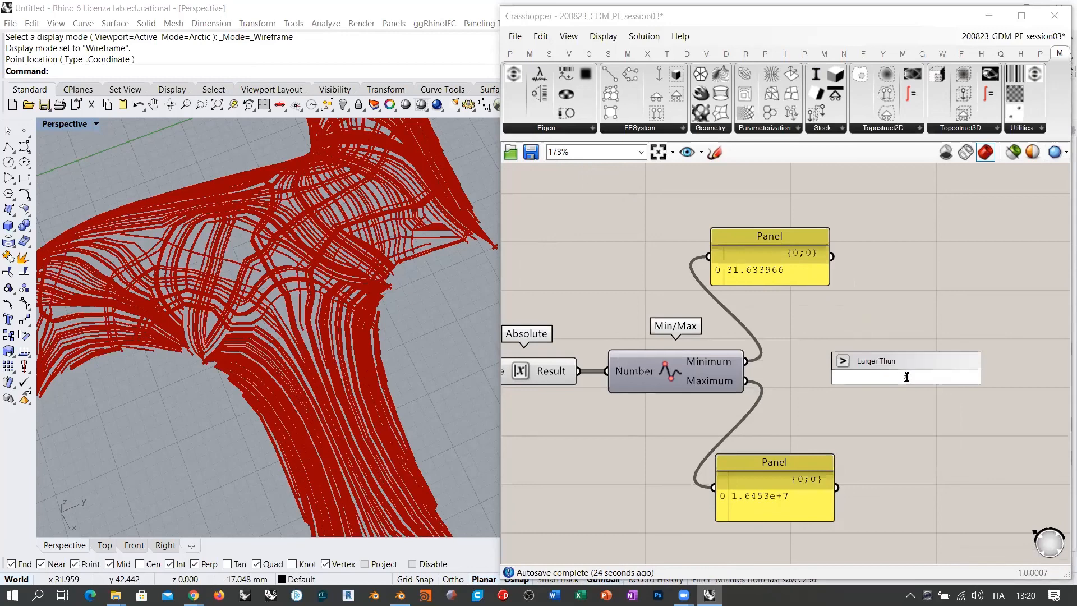
key(Return)
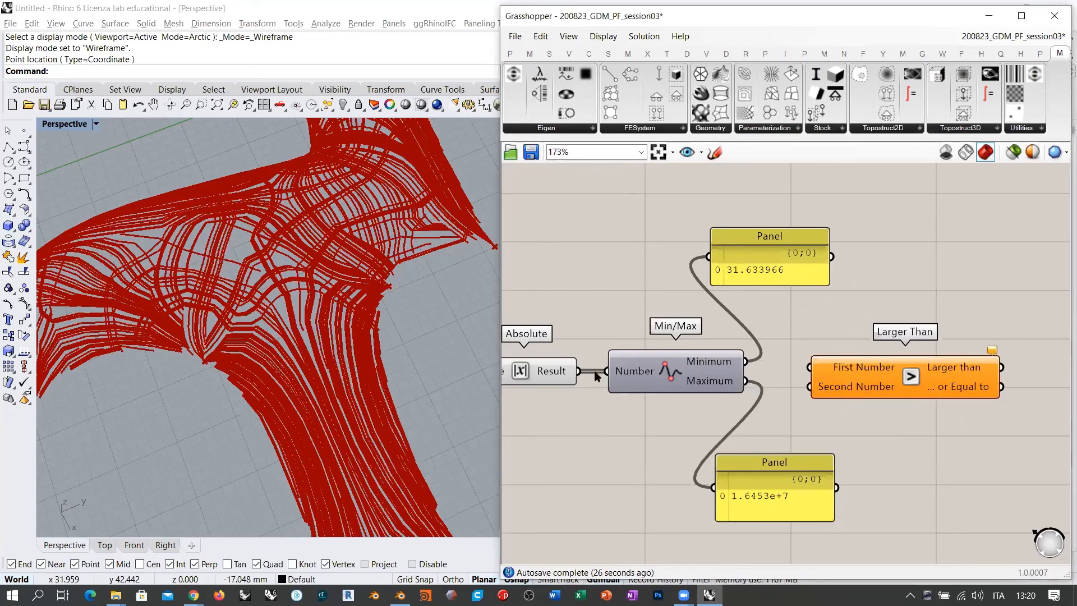
drag(595, 376, 809, 367)
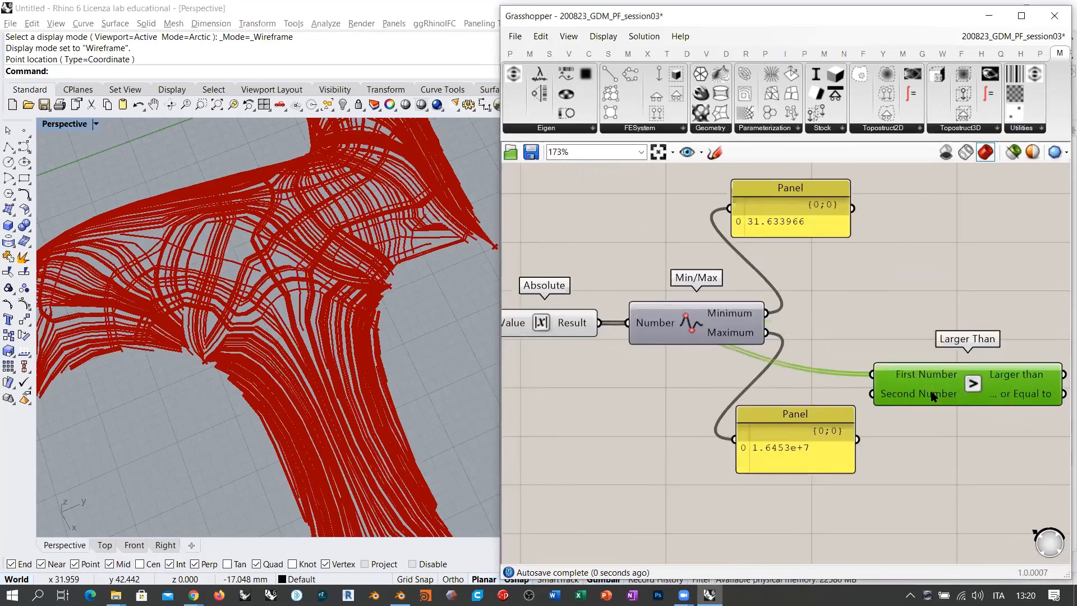
drag(933, 397, 940, 412)
- Stack the minimum and maximum panels above Min/Max and move Larger Than clear of its outputs
drag(796, 427, 882, 267)
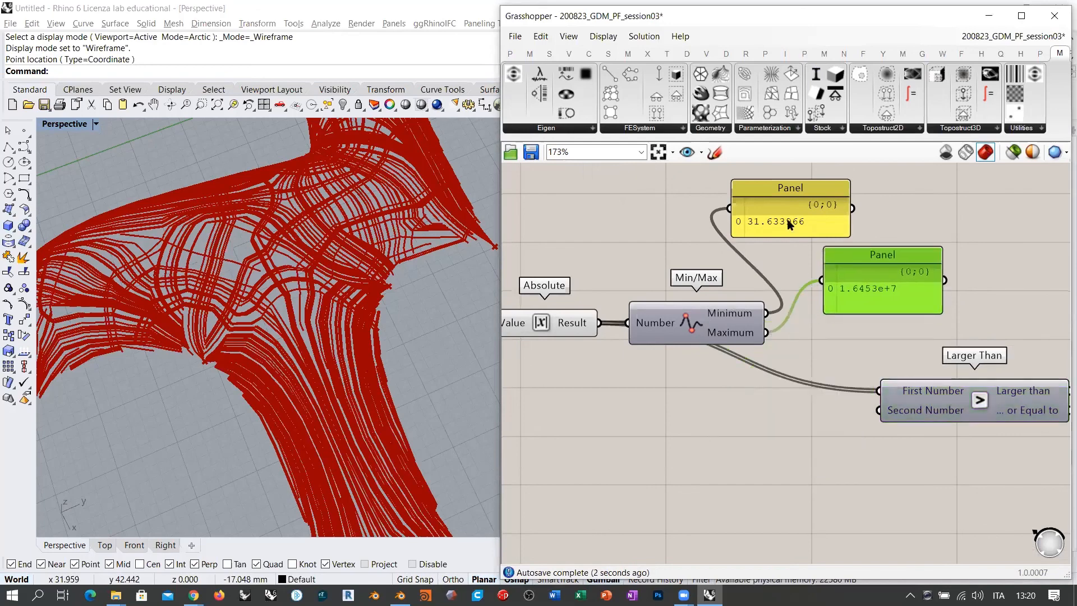
drag(788, 220, 807, 206)
right_drag(884, 266, 838, 342)
drag(831, 353, 763, 333)
drag(832, 402, 753, 270)
drag(773, 294, 757, 247)
click(739, 387)
- Add an Average component next to Min/Max and connect the Minimum and Maximum outputs to its Input
double_click(799, 402)
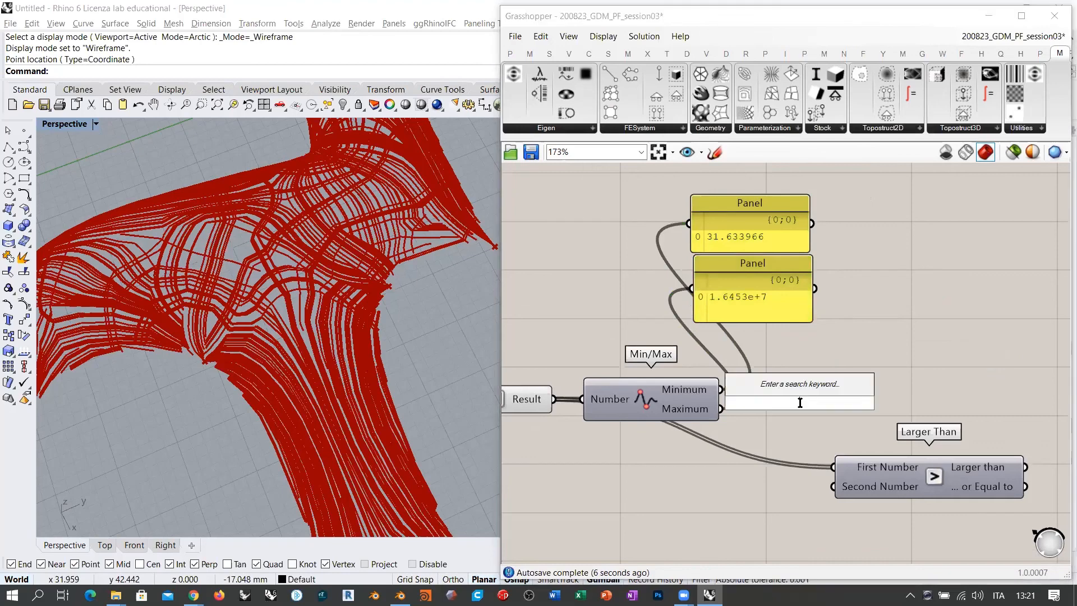
text(average)
click(753, 374)
drag(773, 406, 801, 403)
drag(722, 389, 747, 401)
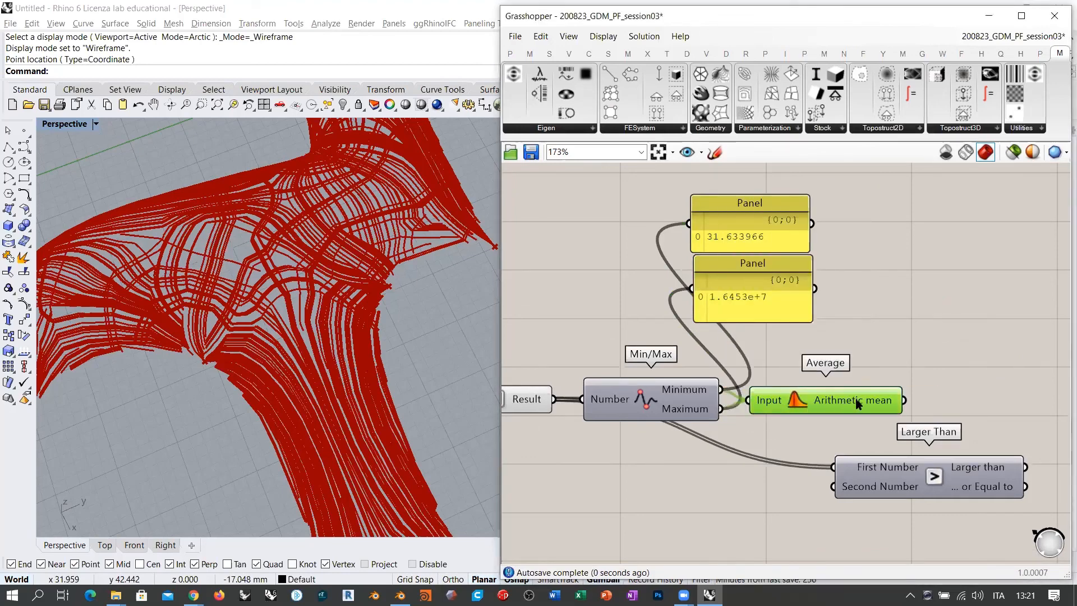
mouse_move(857, 403)
- Move Larger Than further along and connect Average's Arithmetic mean to its Second Number input
right_drag(892, 435, 775, 407)
drag(779, 440, 862, 436)
drag(790, 375, 794, 456)
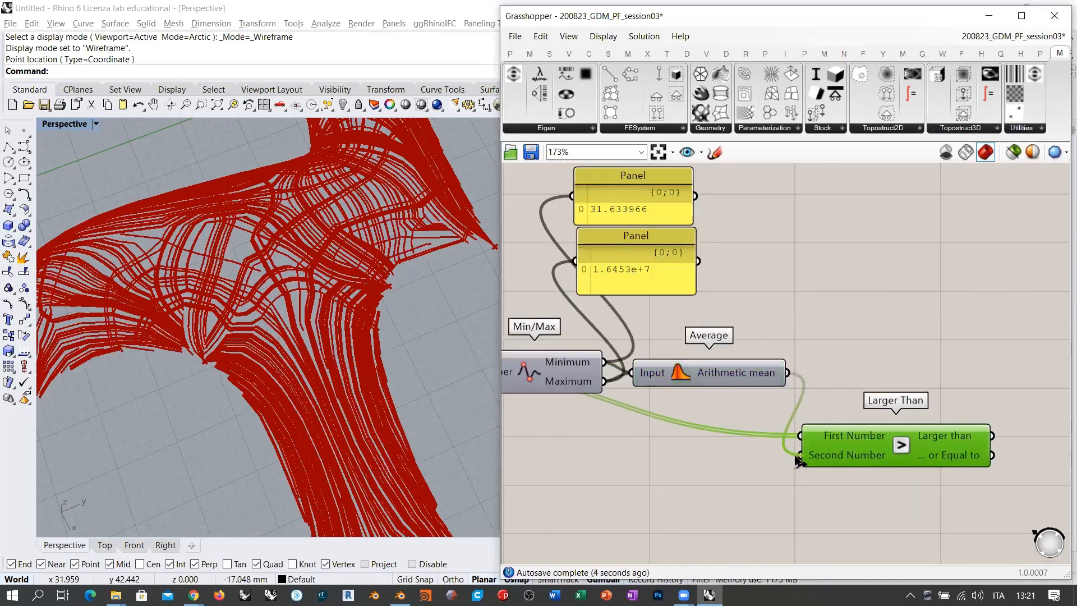
- Move Min/Max and Average together up beneath the panels, and bring Larger Than closer to them
right_drag(719, 425, 780, 423)
scroll(781, 423, down, 1)
drag(732, 419, 652, 342)
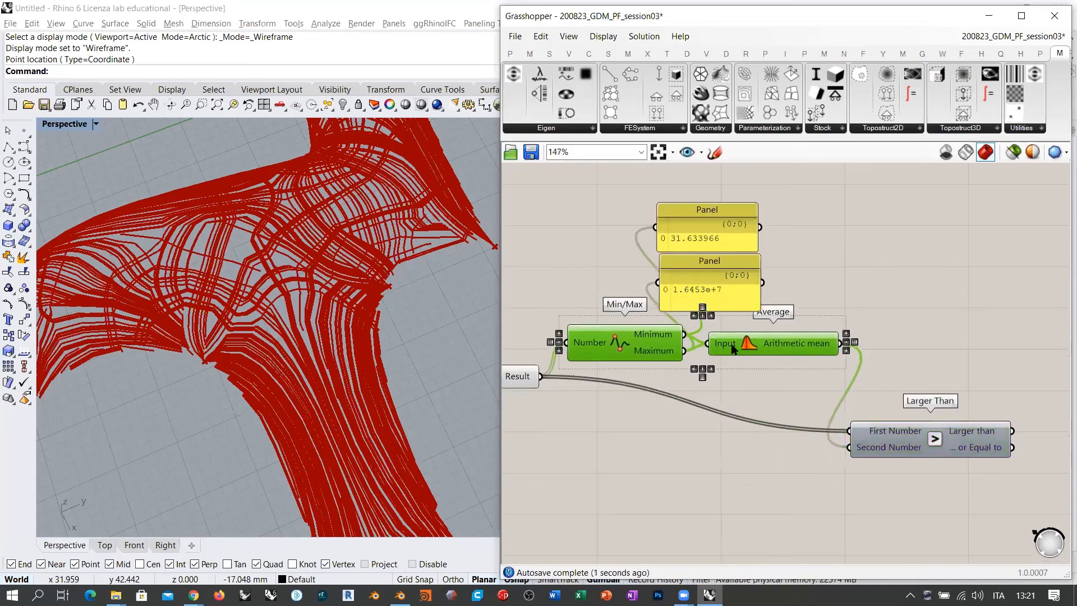
click(772, 330)
drag(894, 437, 841, 412)
click(897, 441)
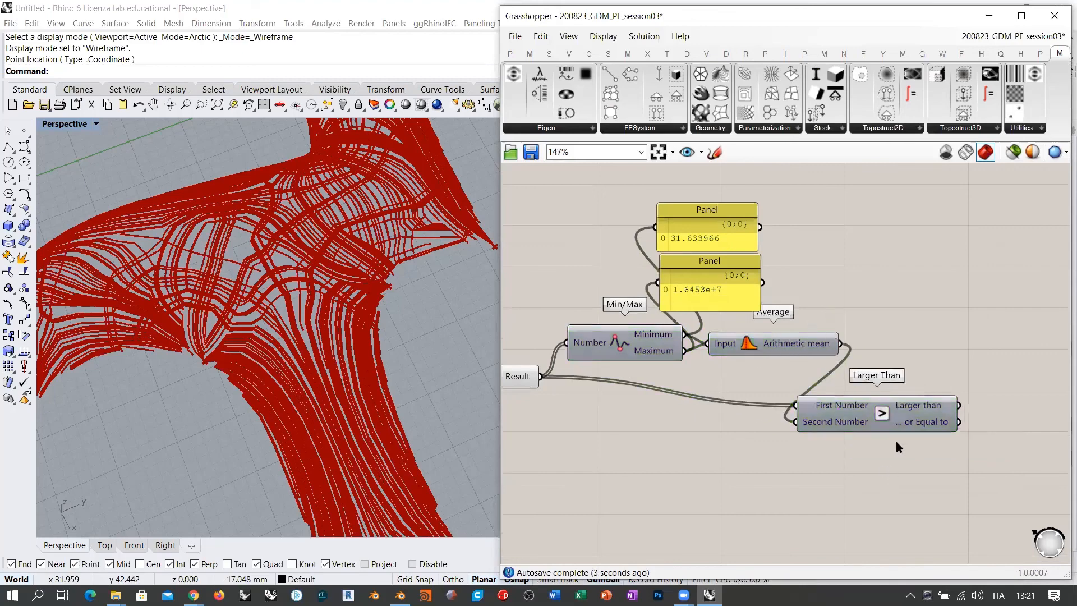
mouse_move(914, 407)
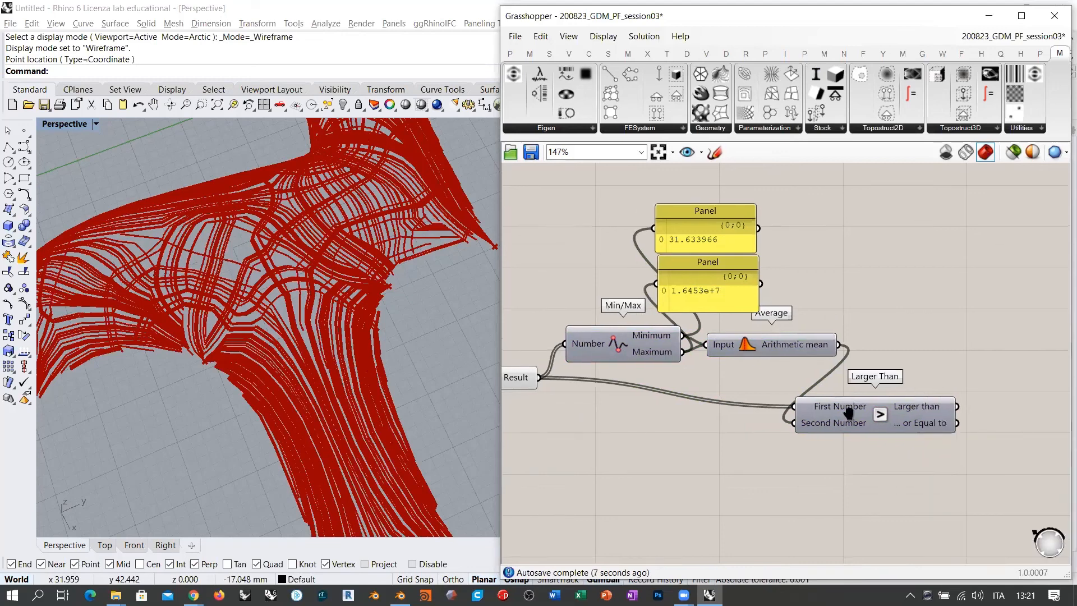
- Add a Cull Pattern component, connecting Quad Results' Principal stress frame to List and the Larger than output to Cull Pattern
right_drag(1033, 361, 887, 386)
double_click(887, 386)
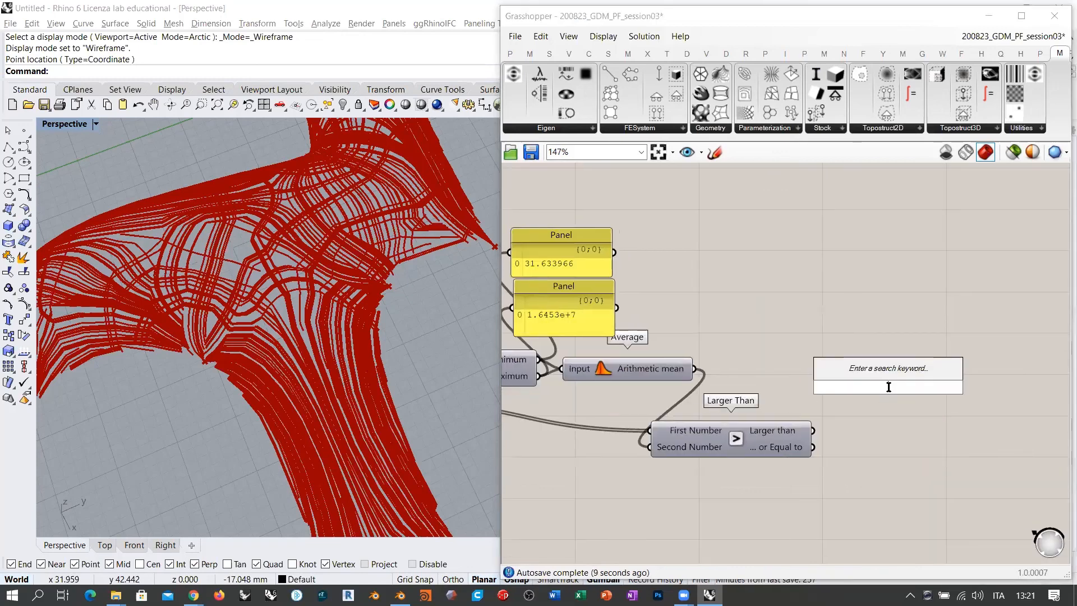
text(cull)
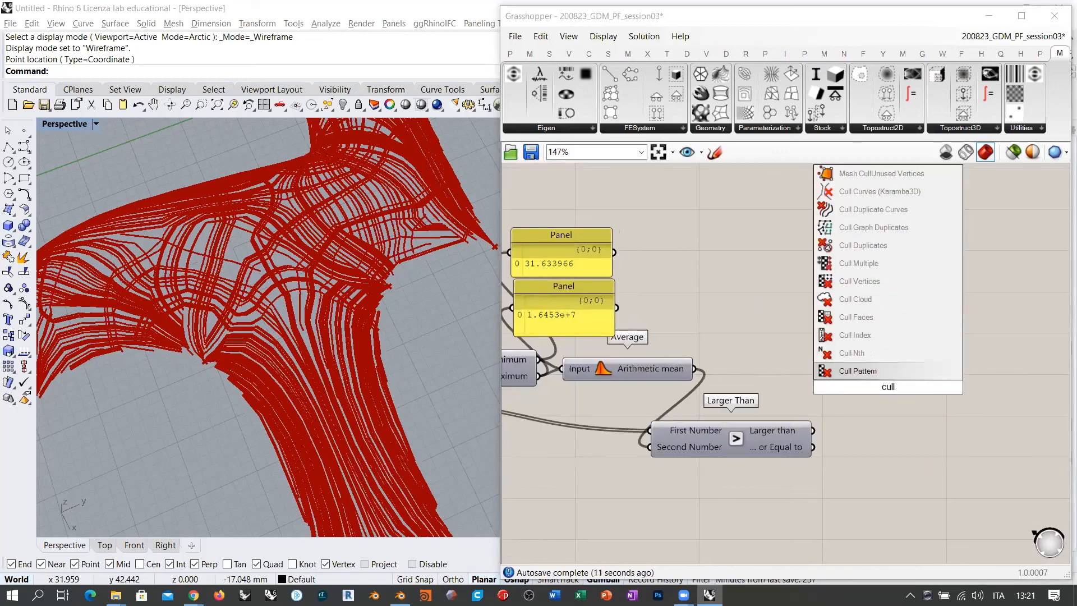
click(857, 371)
scroll(682, 410, down, 4)
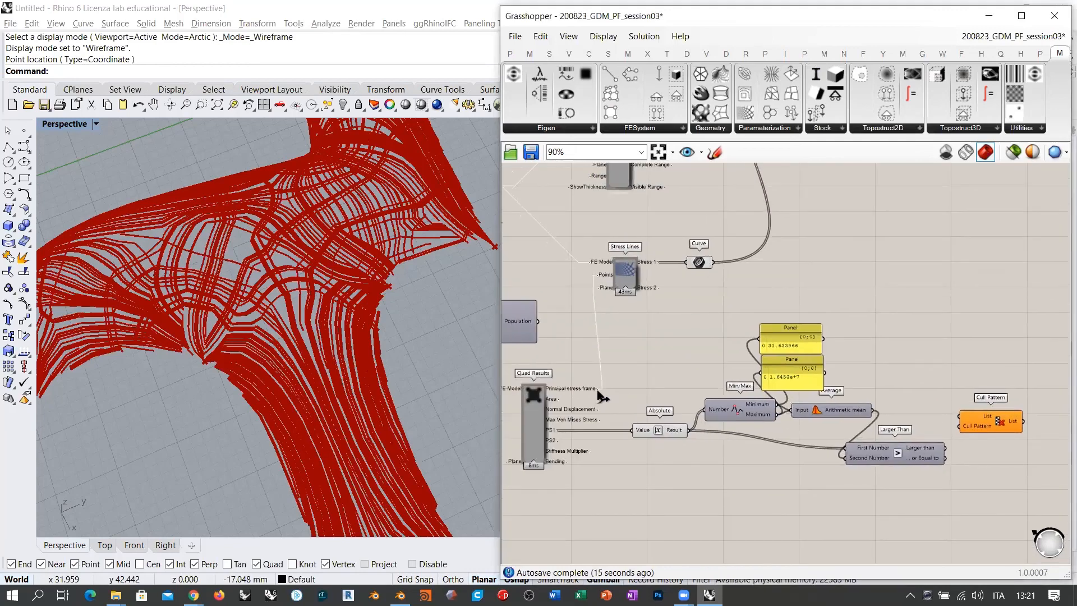
drag(599, 388, 959, 416)
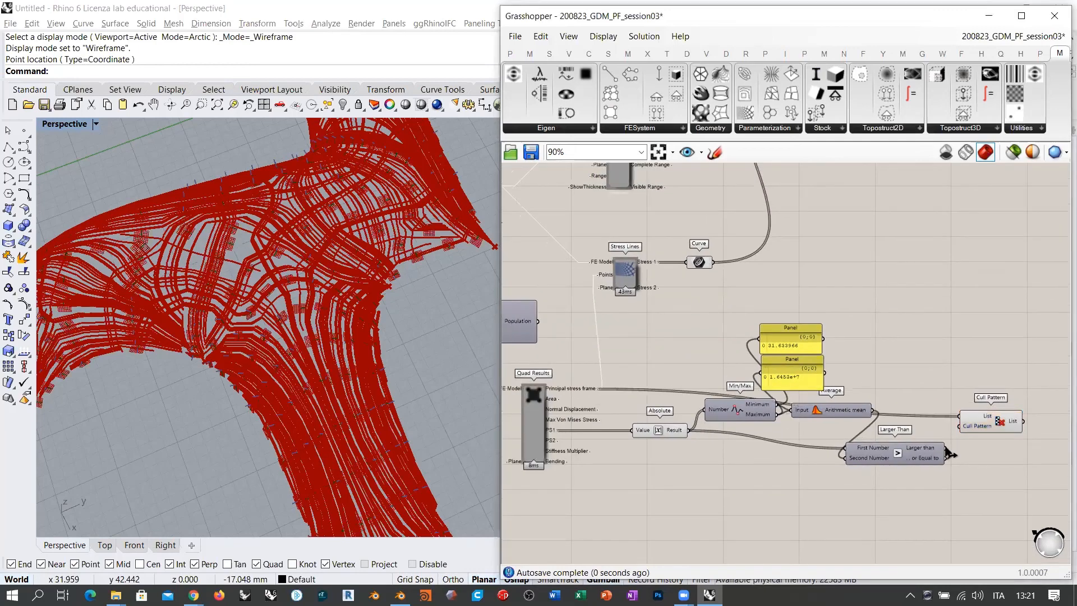
drag(952, 454, 1013, 436)
mouse_move(1016, 436)
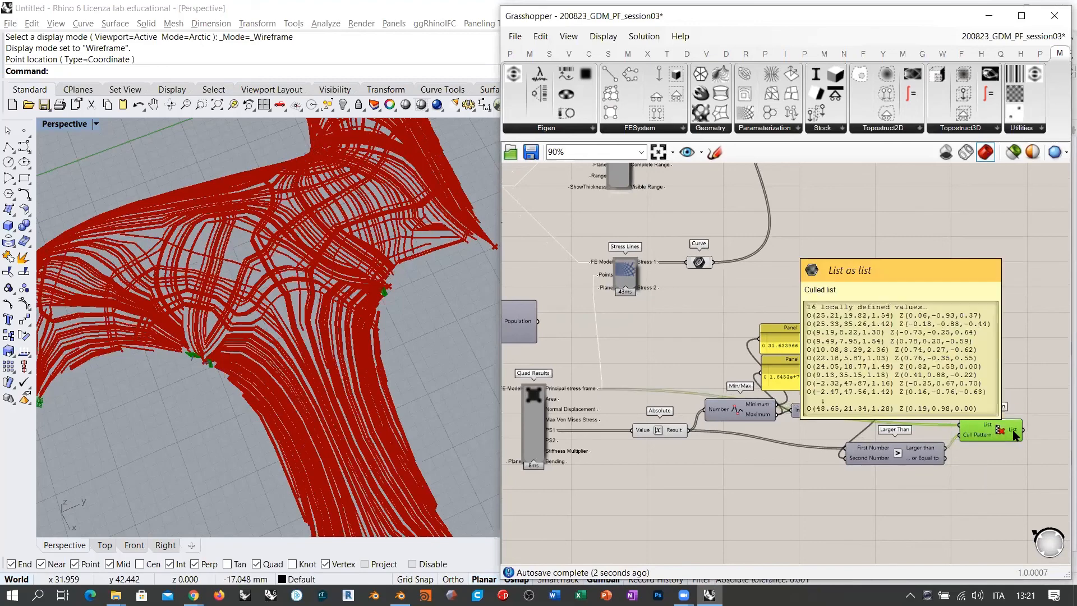
- Hide the Curve component's preview and examine the culled stress frames in the Rhino viewport
scroll(296, 361, down, 10)
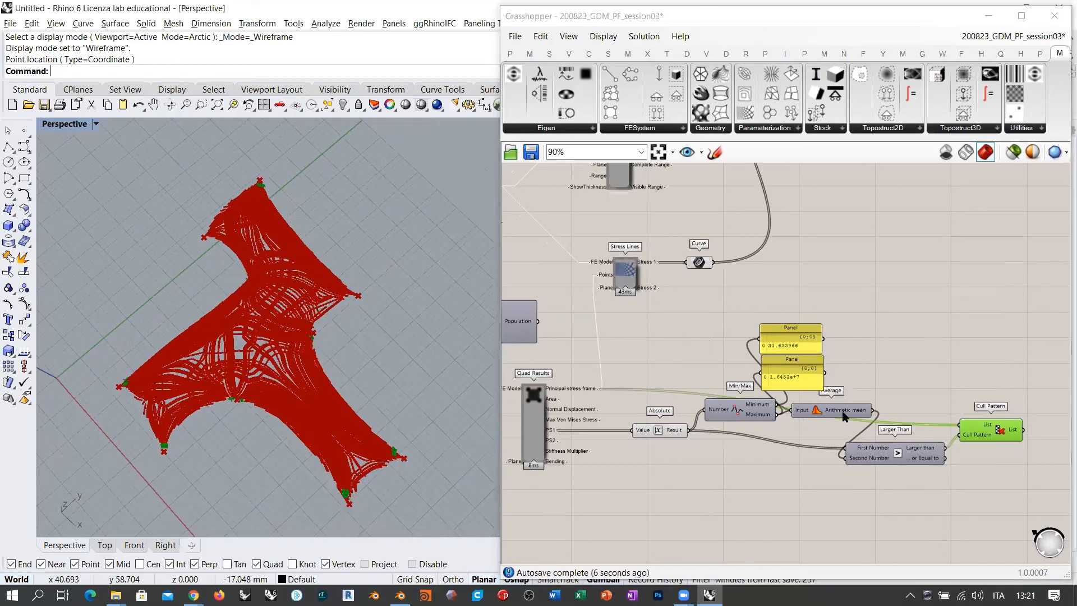
click(699, 262)
click(771, 286)
mouse_move(328, 359)
right_down()
mouse_move(354, 332)
mouse_move(325, 320)
mouse_move(318, 355)
mouse_move(339, 344)
mouse_move(320, 338)
right_up()
scroll(280, 283, up, 3)
right_drag(257, 321, 335, 368)
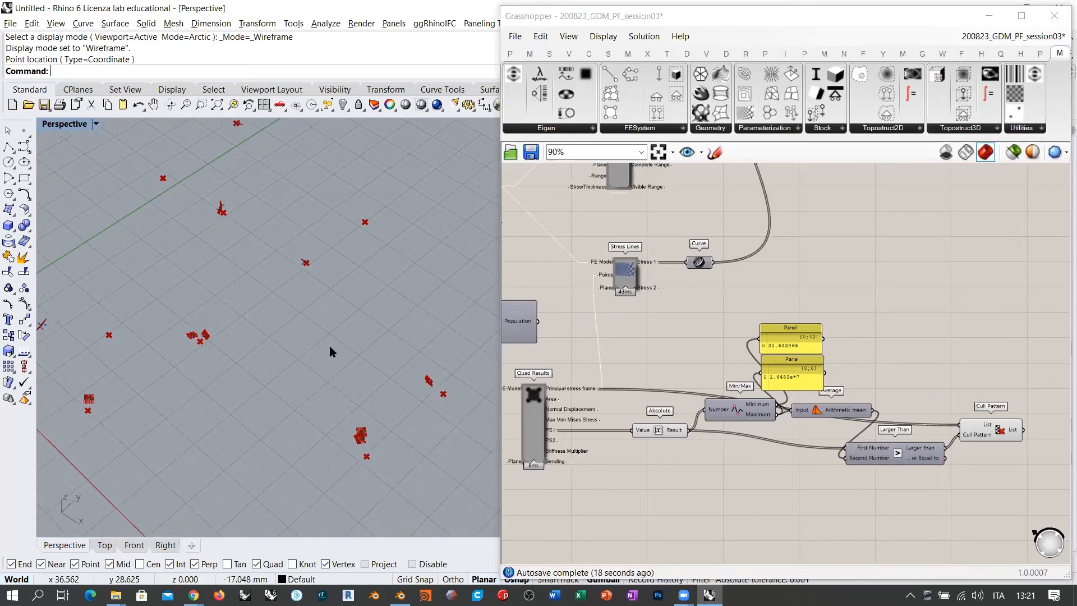
right_drag(348, 329, 298, 298)
- Connect Cull Pattern's List output to Stress Lines' Points input and show the Curve component's preview again
right_drag(844, 337, 769, 389)
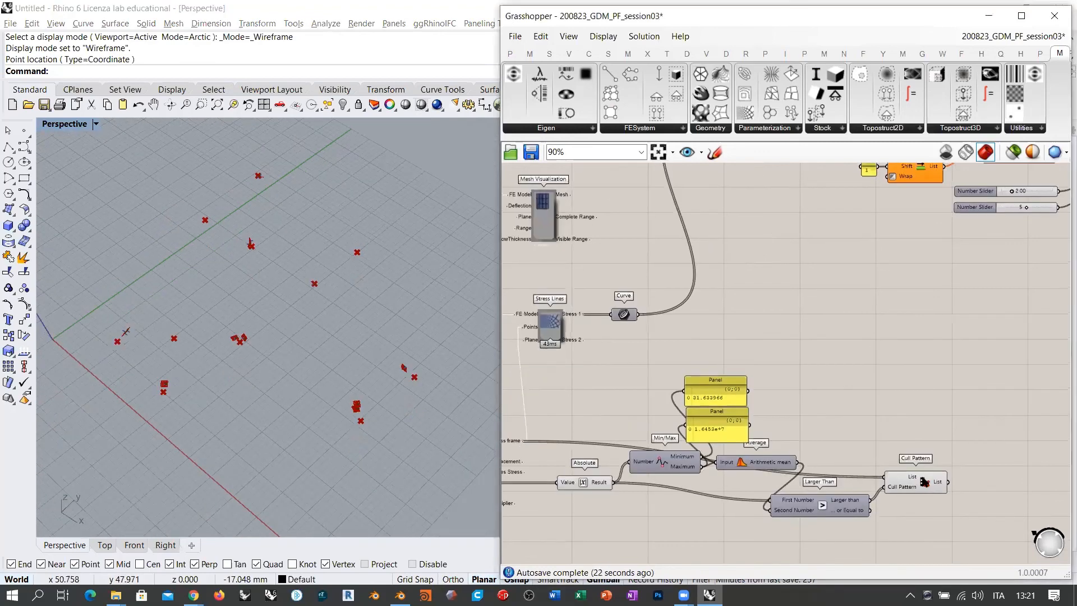
click(944, 481)
drag(947, 481, 528, 407)
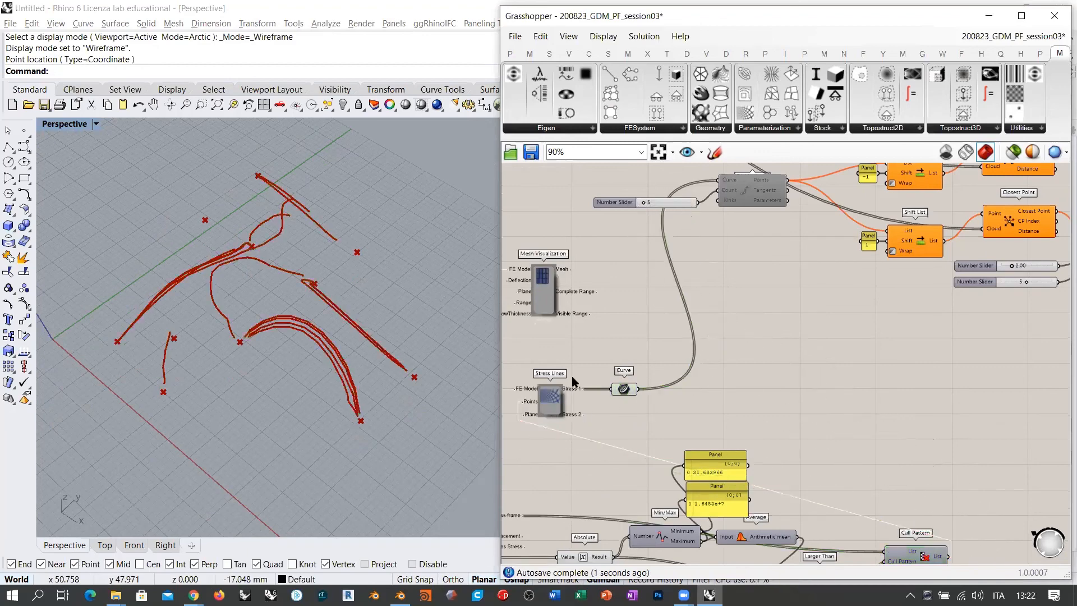
mouse_move(337, 292)
right_down()
mouse_move(364, 289)
mouse_move(271, 339)
mouse_move(327, 303)
mouse_move(308, 315)
right_up()
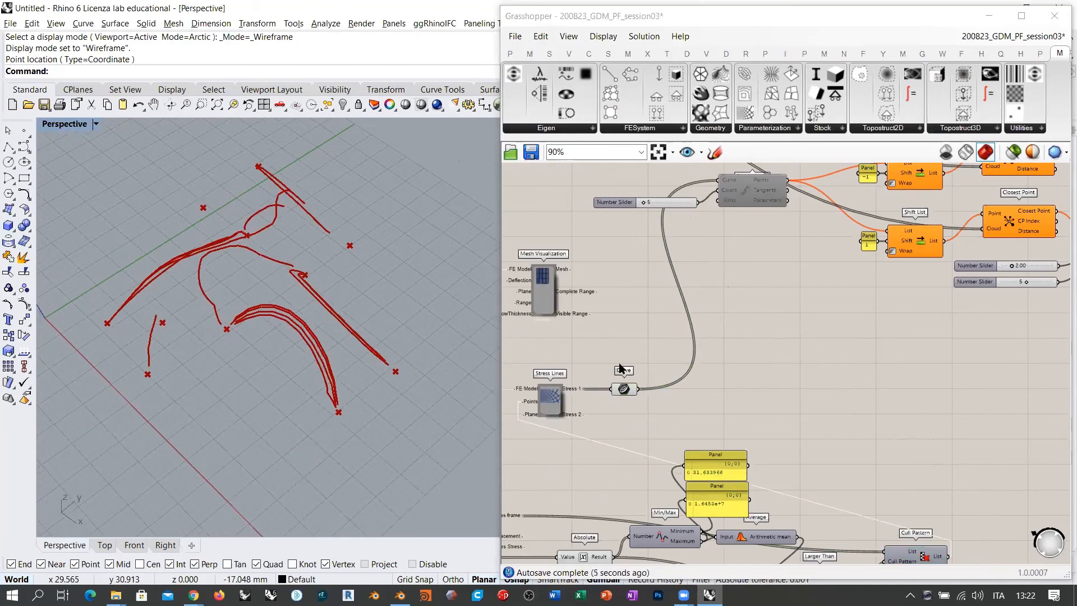
- Add a number slider with the value 16000000 below Min/Max and connect it to Larger Than's Second Number in place of the average
scroll(742, 283, up, 5)
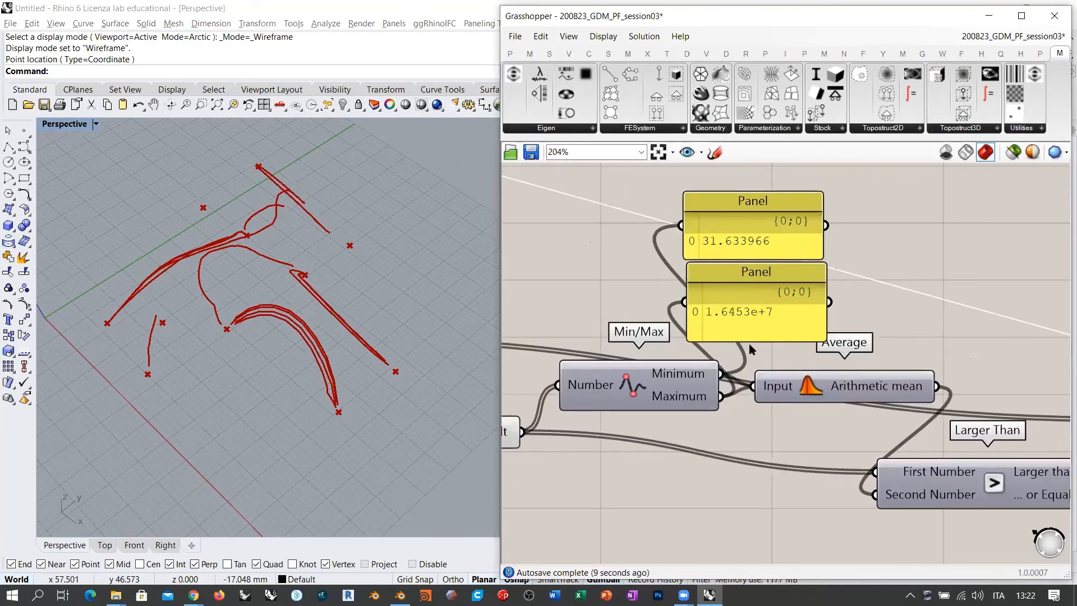
mouse_move(852, 387)
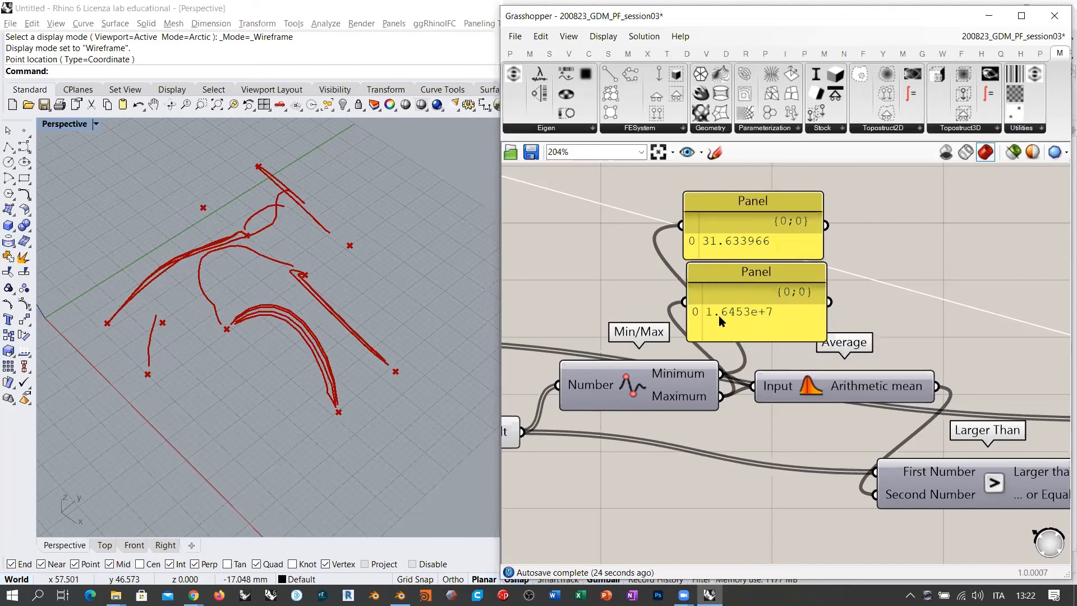
right_drag(770, 291, 722, 411)
double_click(722, 411)
text(16)
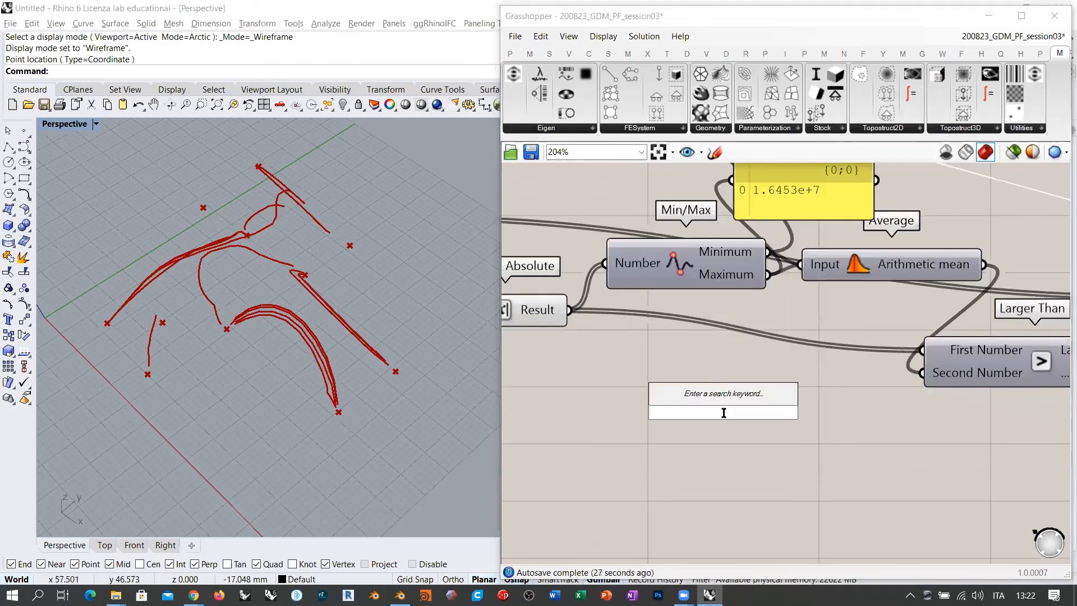
text(00000)
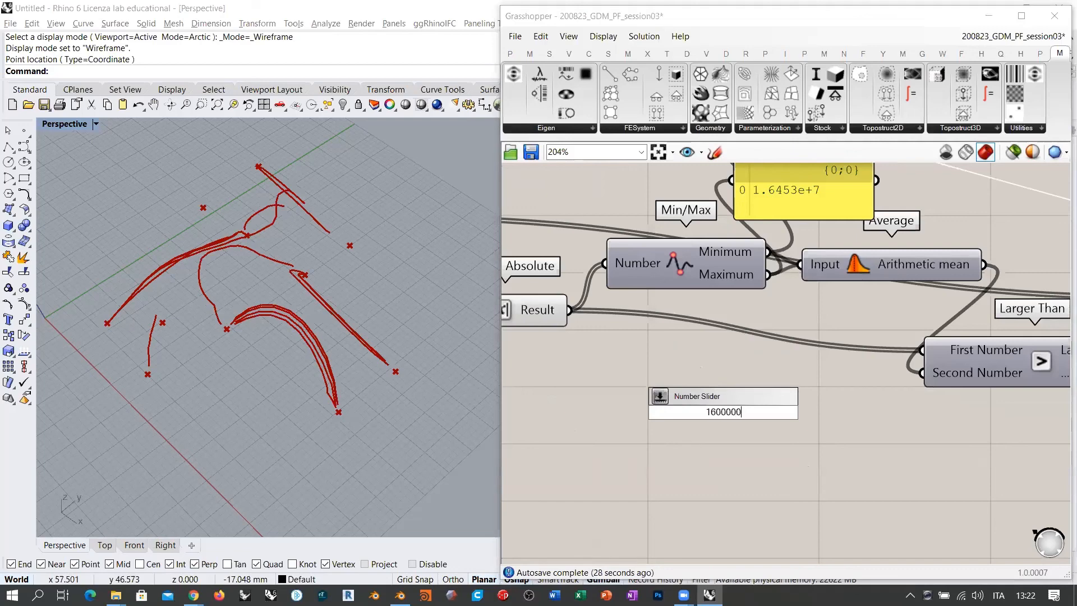
text(0)
key(Return)
scroll(791, 431, down, 1)
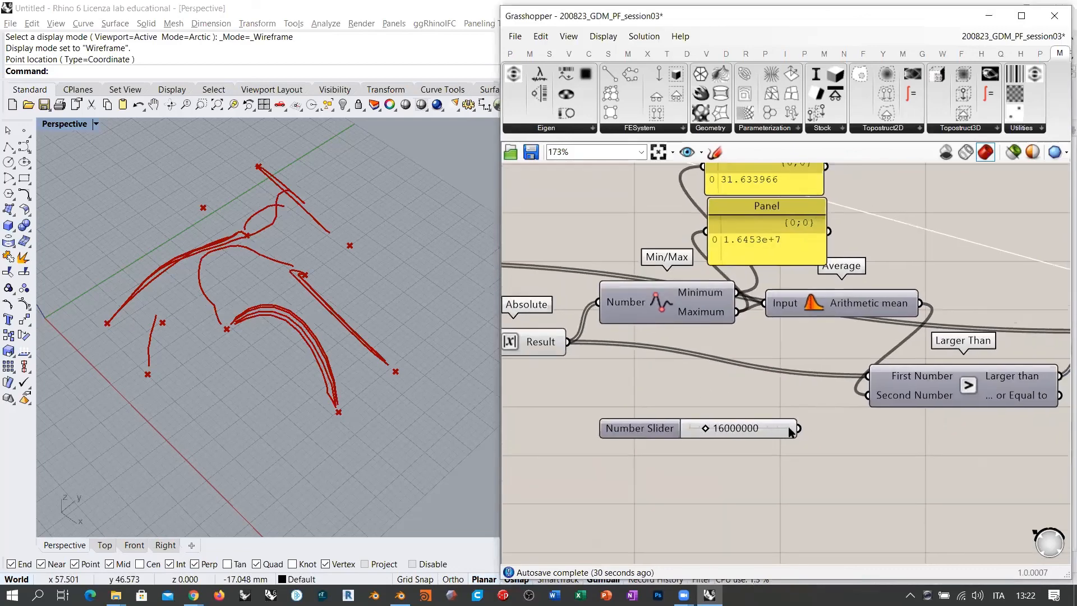
drag(803, 435, 868, 396)
- Lower the threshold slider to 8758789 and inspect the stress lines in the Rhino viewport
drag(744, 434, 718, 413)
scroll(726, 408, up, 3)
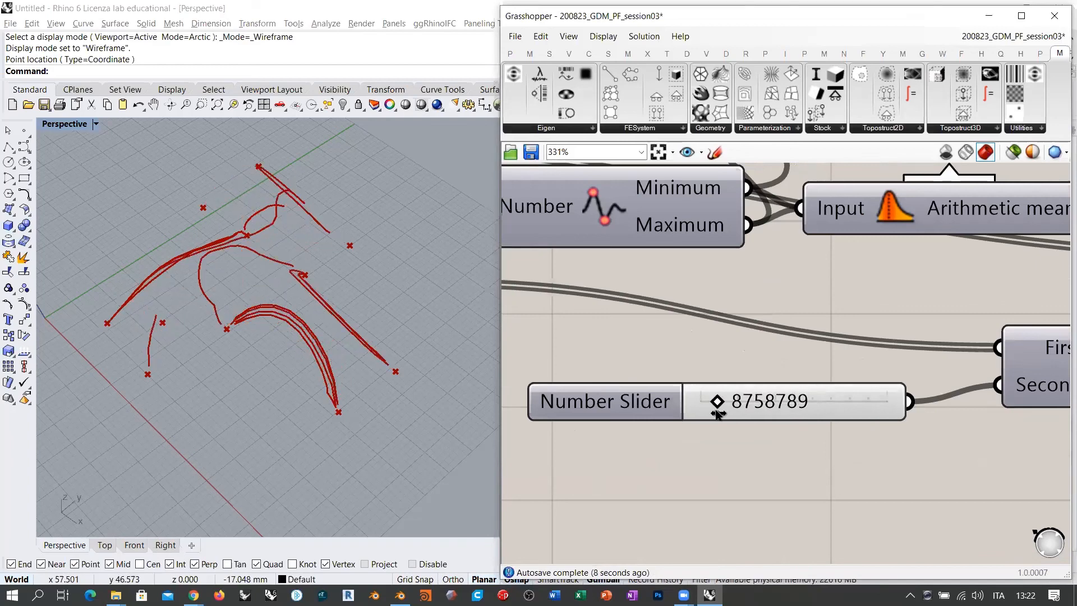
right_drag(393, 264, 284, 301)
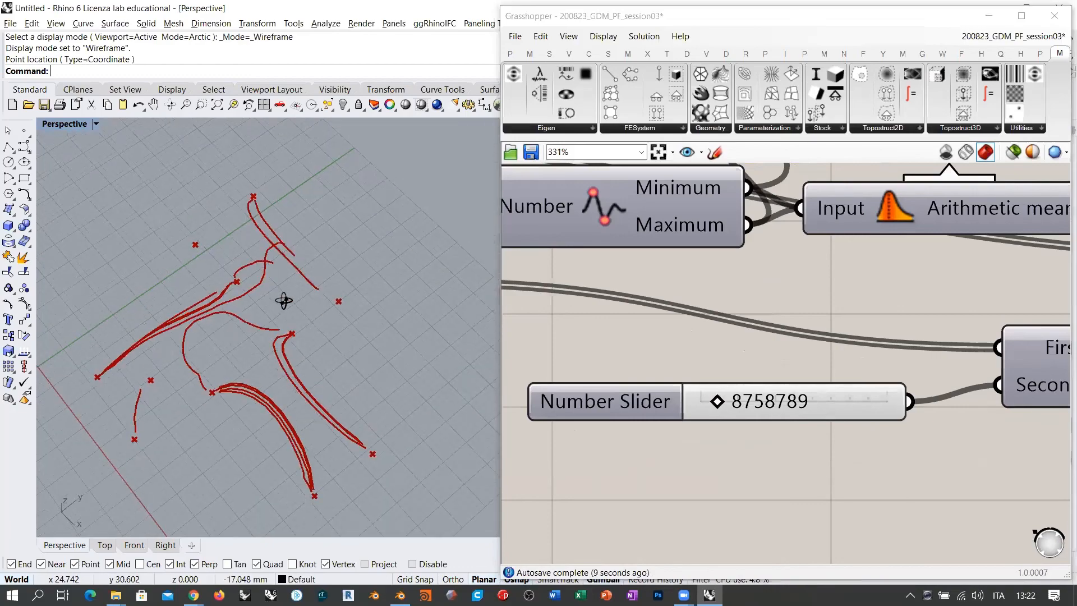
- Hide the preview of the Curve component fed by the Stress Lines' Stress 1 output
scroll(718, 356, down, 6)
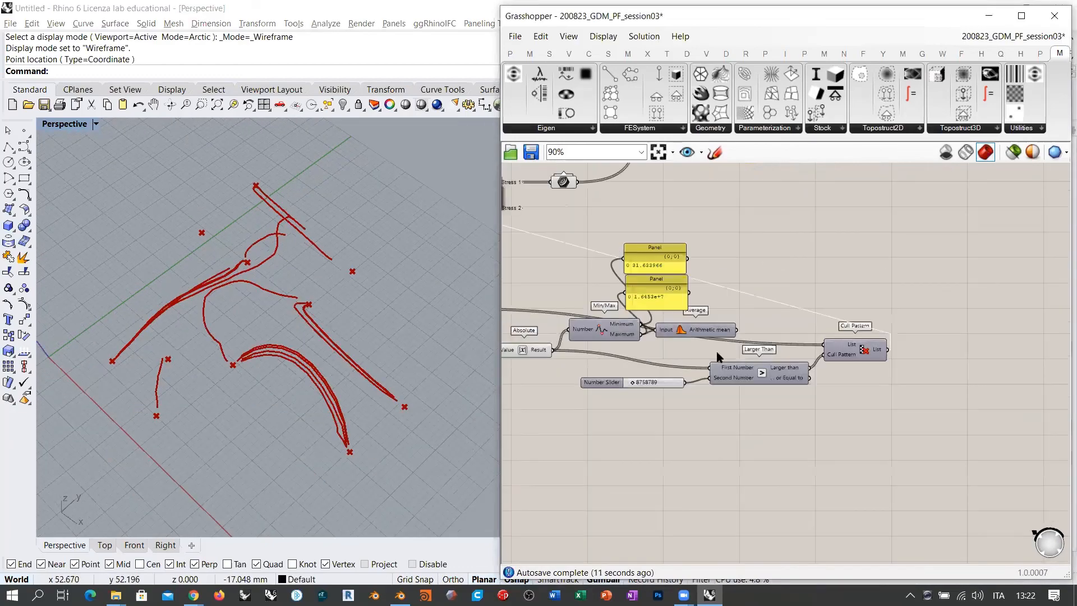
right_drag(324, 324, 362, 337)
right_drag(701, 238, 720, 496)
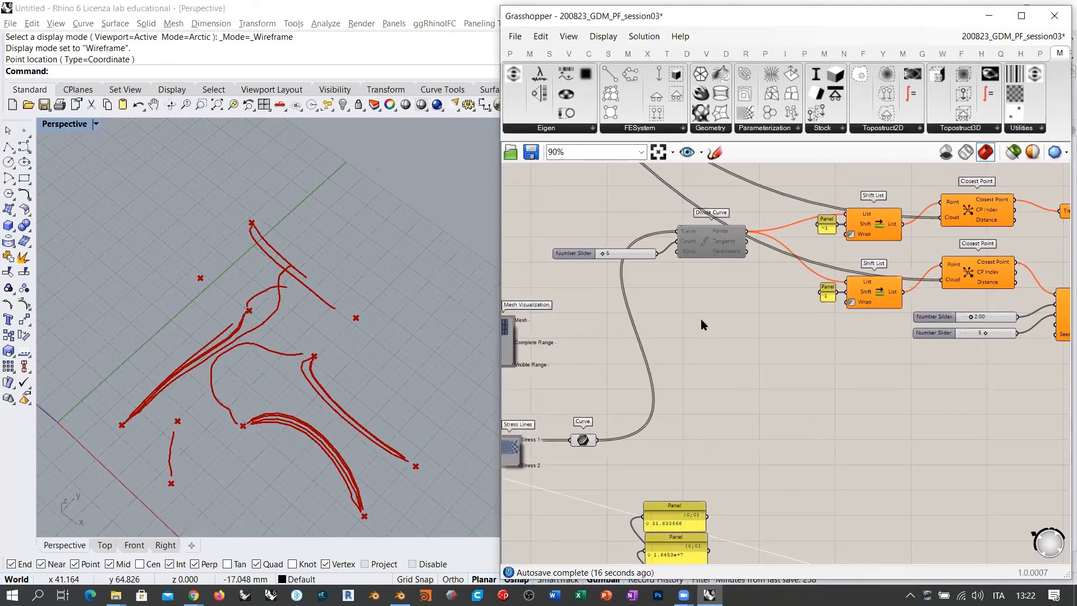
click(582, 444)
key(ctrl+q)
- Enable the Divide Curve component so the new stress lines feed the Shift List and Closest Point components
click(708, 225)
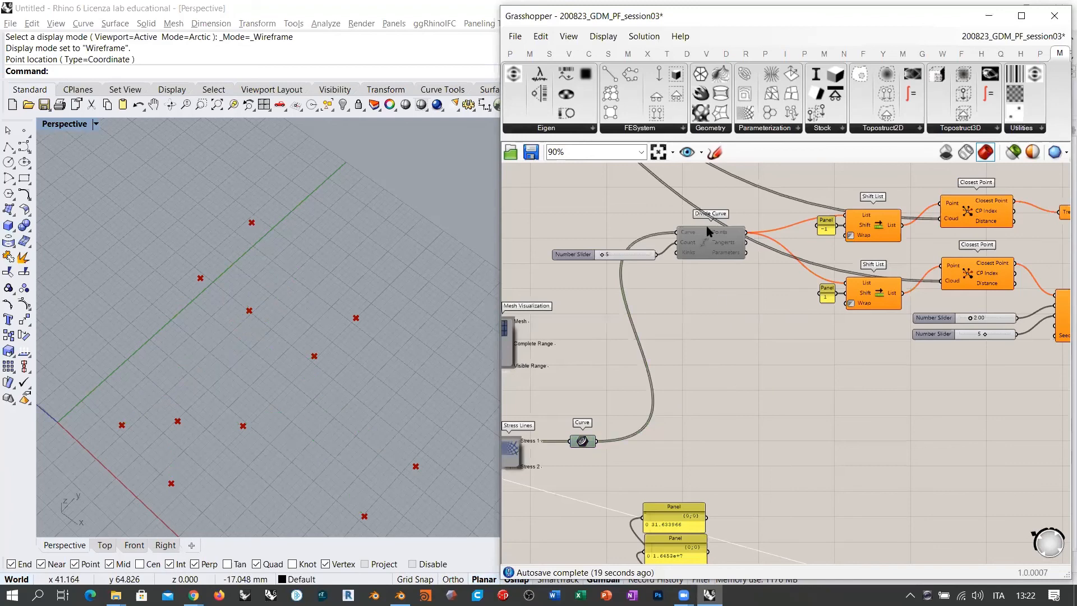
click(713, 252)
key(ctrl+e)
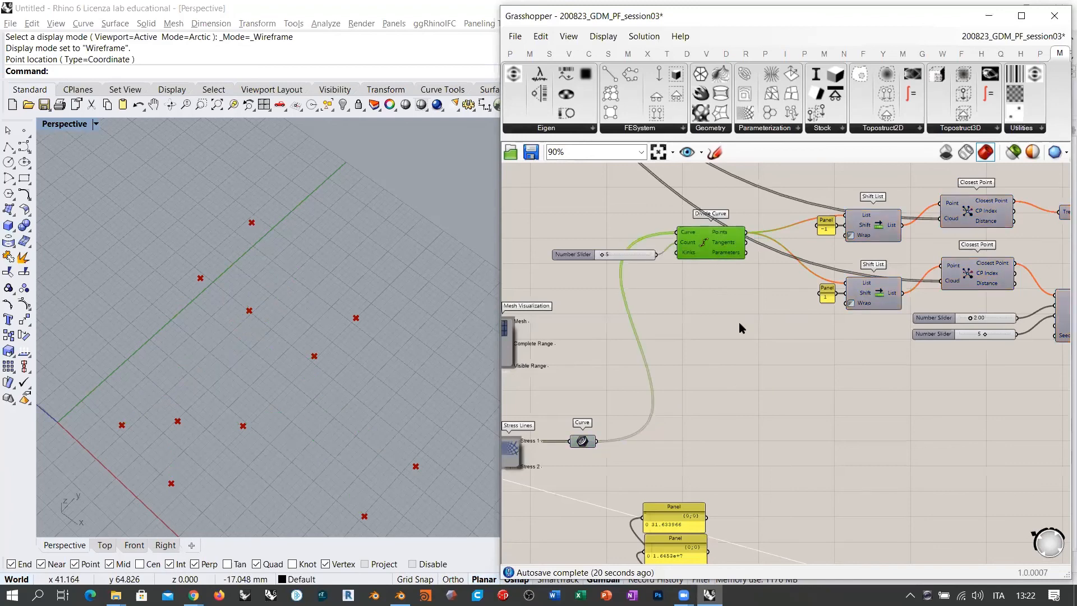
click(745, 277)
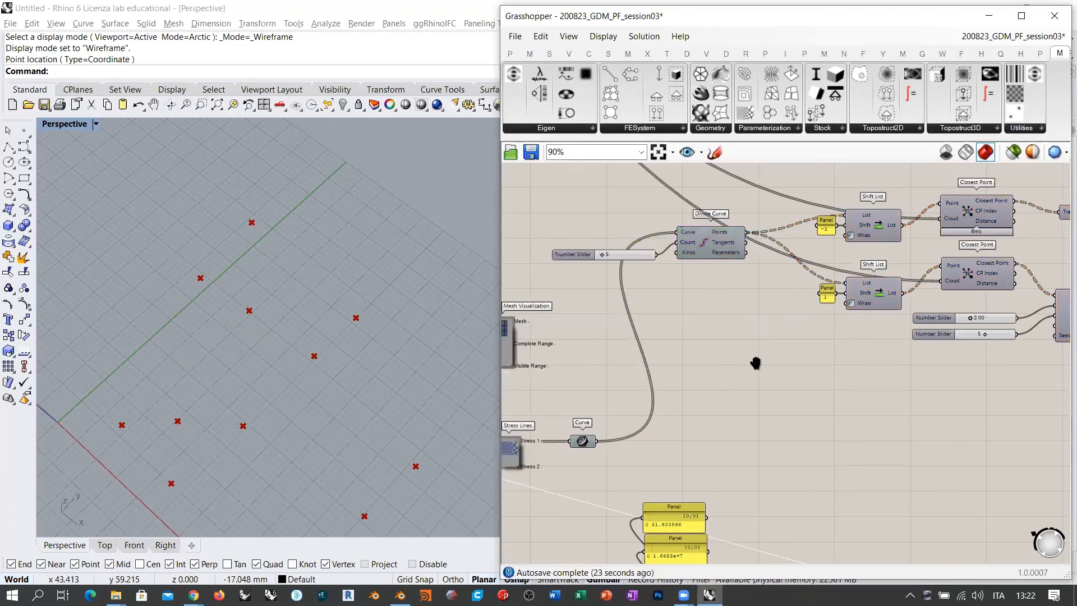
- Show the Points To Volume component's preview at the end of the definition and inspect the volume in the Rhino viewport
right_drag(755, 363, 628, 325)
scroll(628, 325, down, 4)
right_drag(999, 267, 750, 349)
right_drag(979, 290, 834, 322)
scroll(891, 306, up, 5)
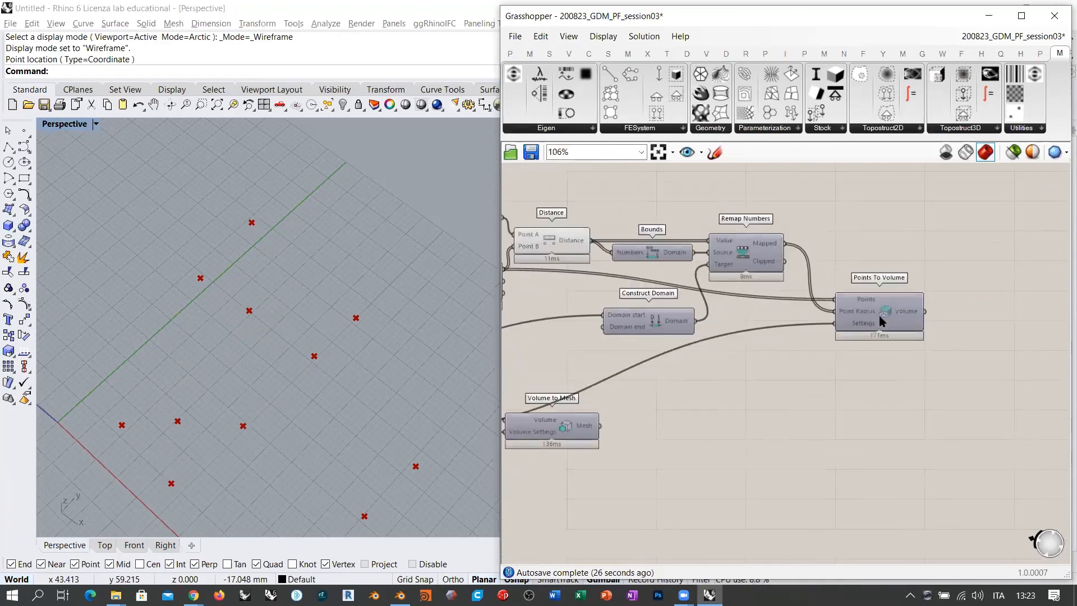
click(886, 312)
key(ctrl+q)
click(887, 383)
right_drag(318, 359, 306, 387)
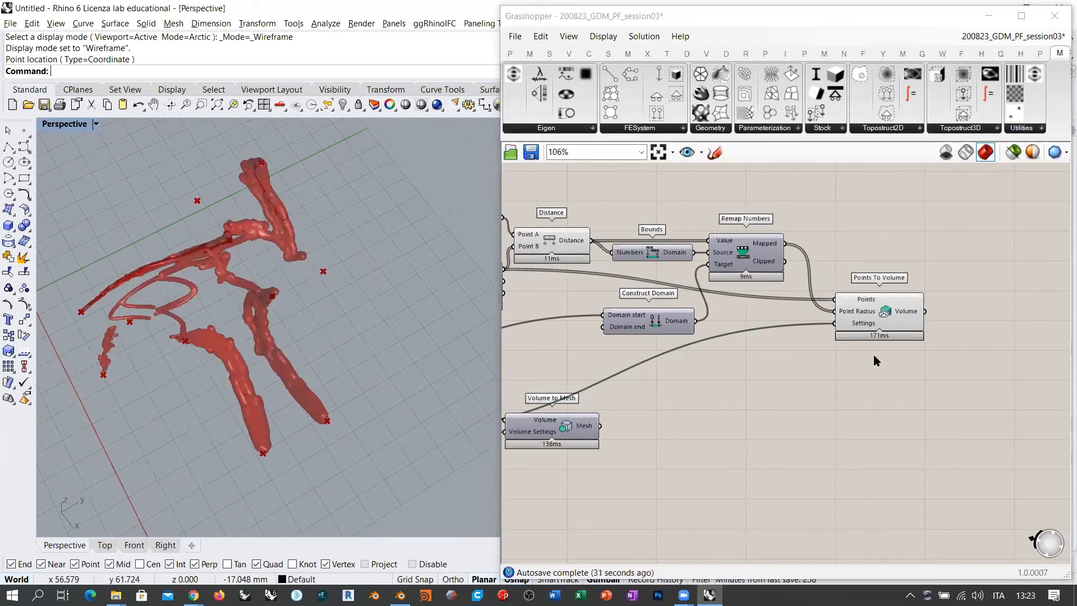
- Move the Point feeding Distance's Point A away from the volume in the Rhino viewport to vary the thickness
right_drag(567, 283, 814, 340)
click(732, 274)
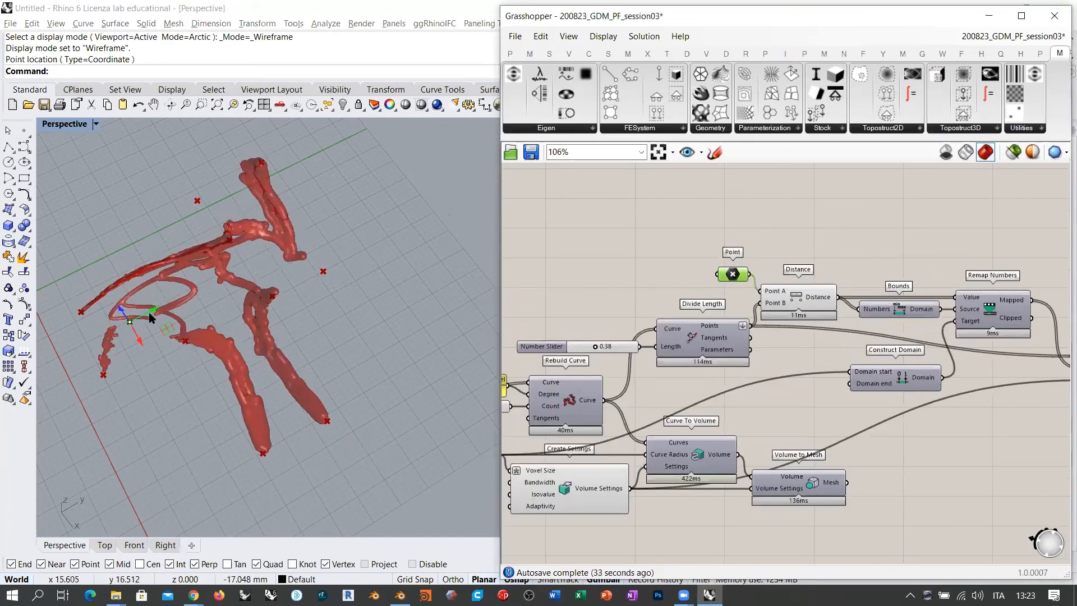
mouse_move(245, 263)
mouse_down()
mouse_move(282, 243)
mouse_move(203, 293)
mouse_move(229, 277)
mouse_up()
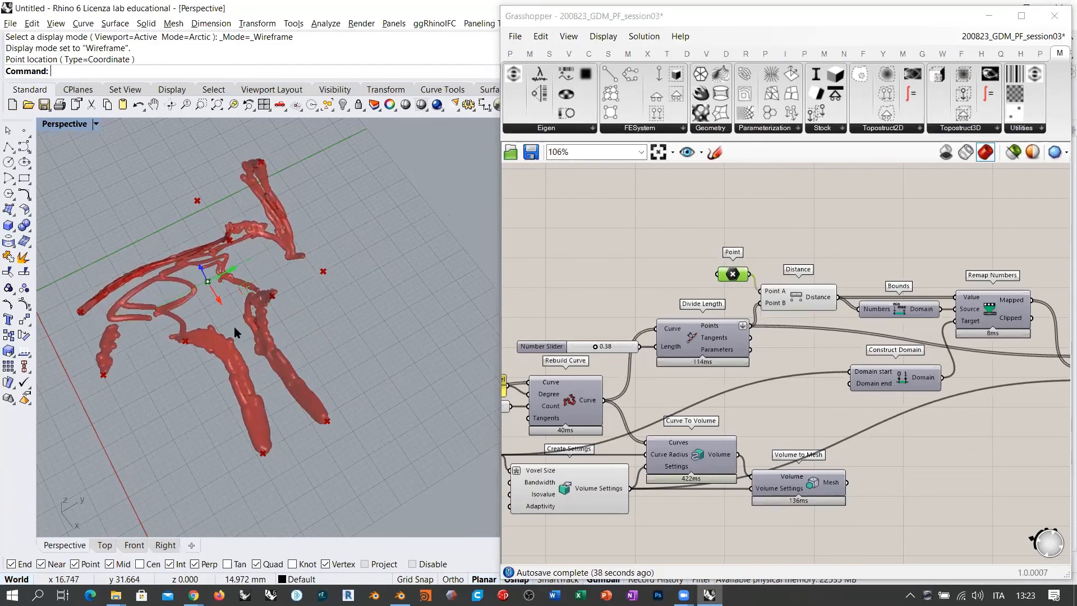
right_drag(306, 345, 399, 341)
scroll(400, 341, down, 4)
drag(400, 344, 250, 341)
right_drag(349, 351, 358, 316)
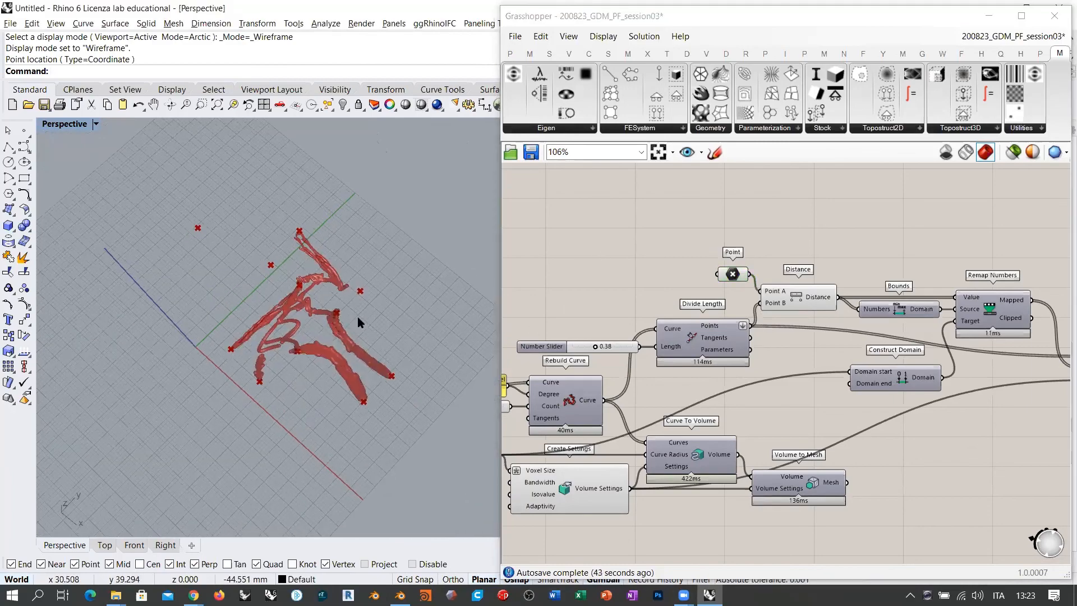